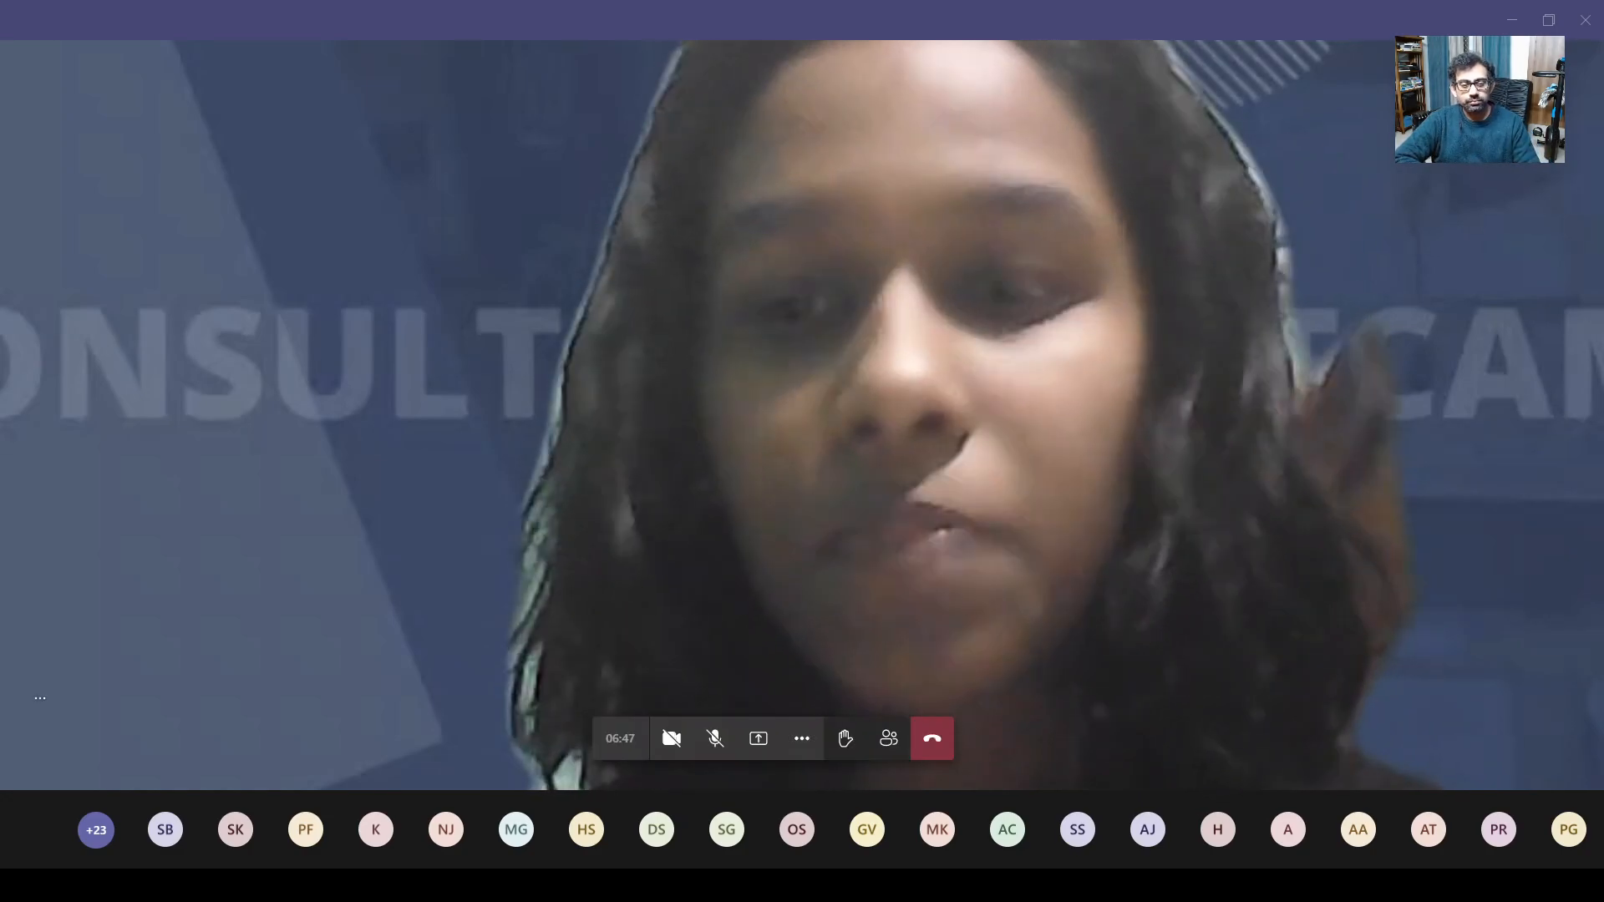
# Turn on the camera and unmute the microphone from the Teams meeting control bar
pyautogui.click(673, 741)
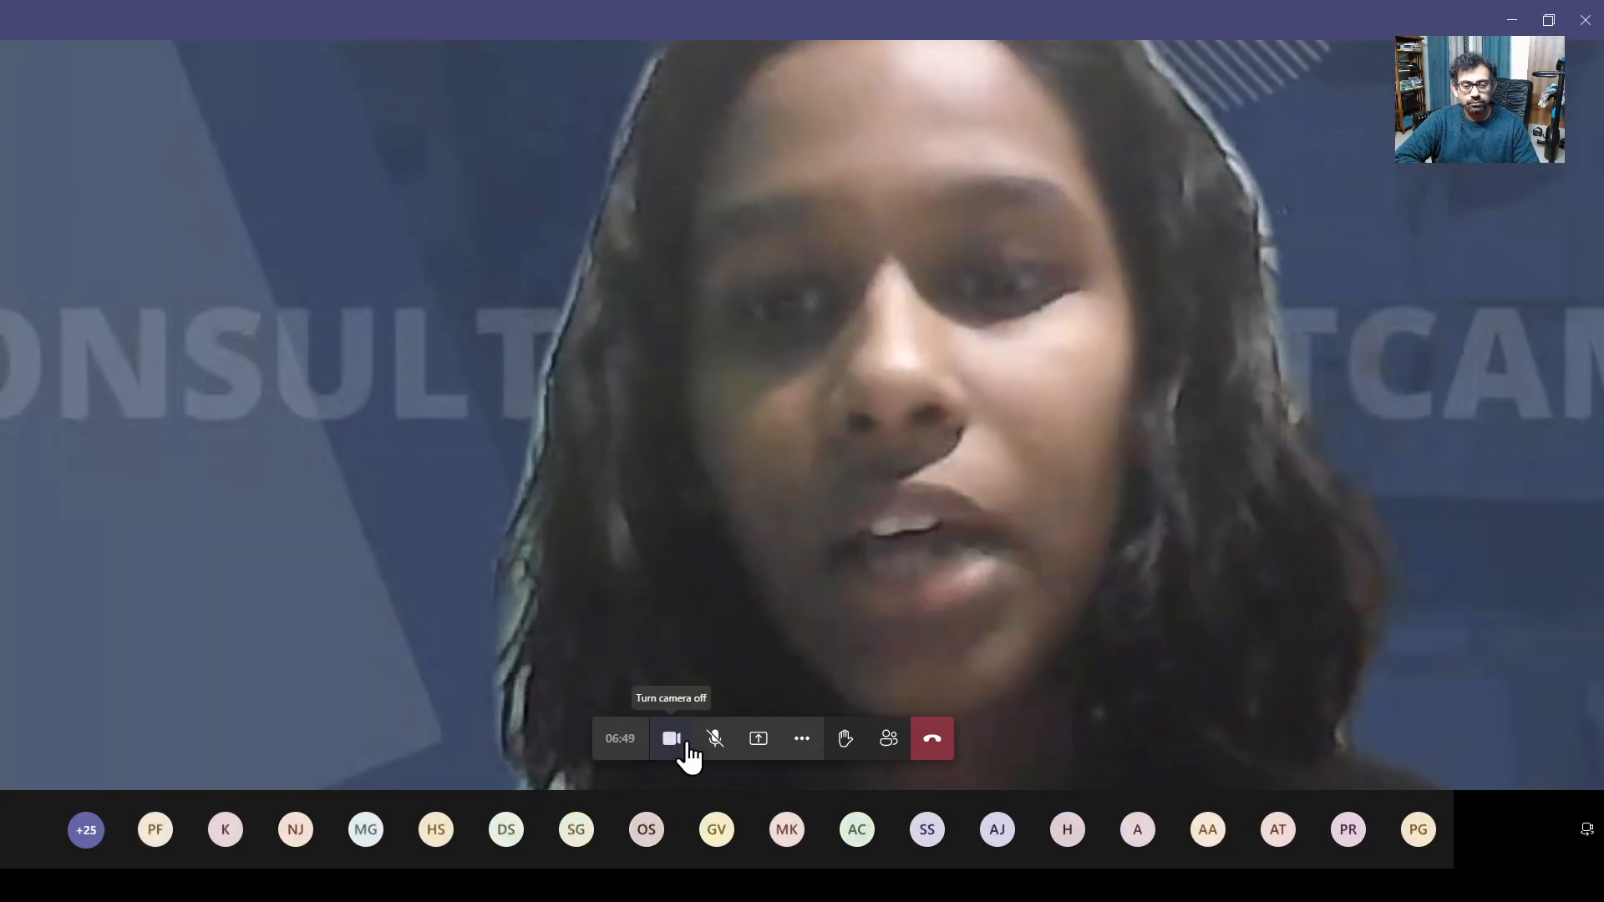
pyautogui.click(715, 740)
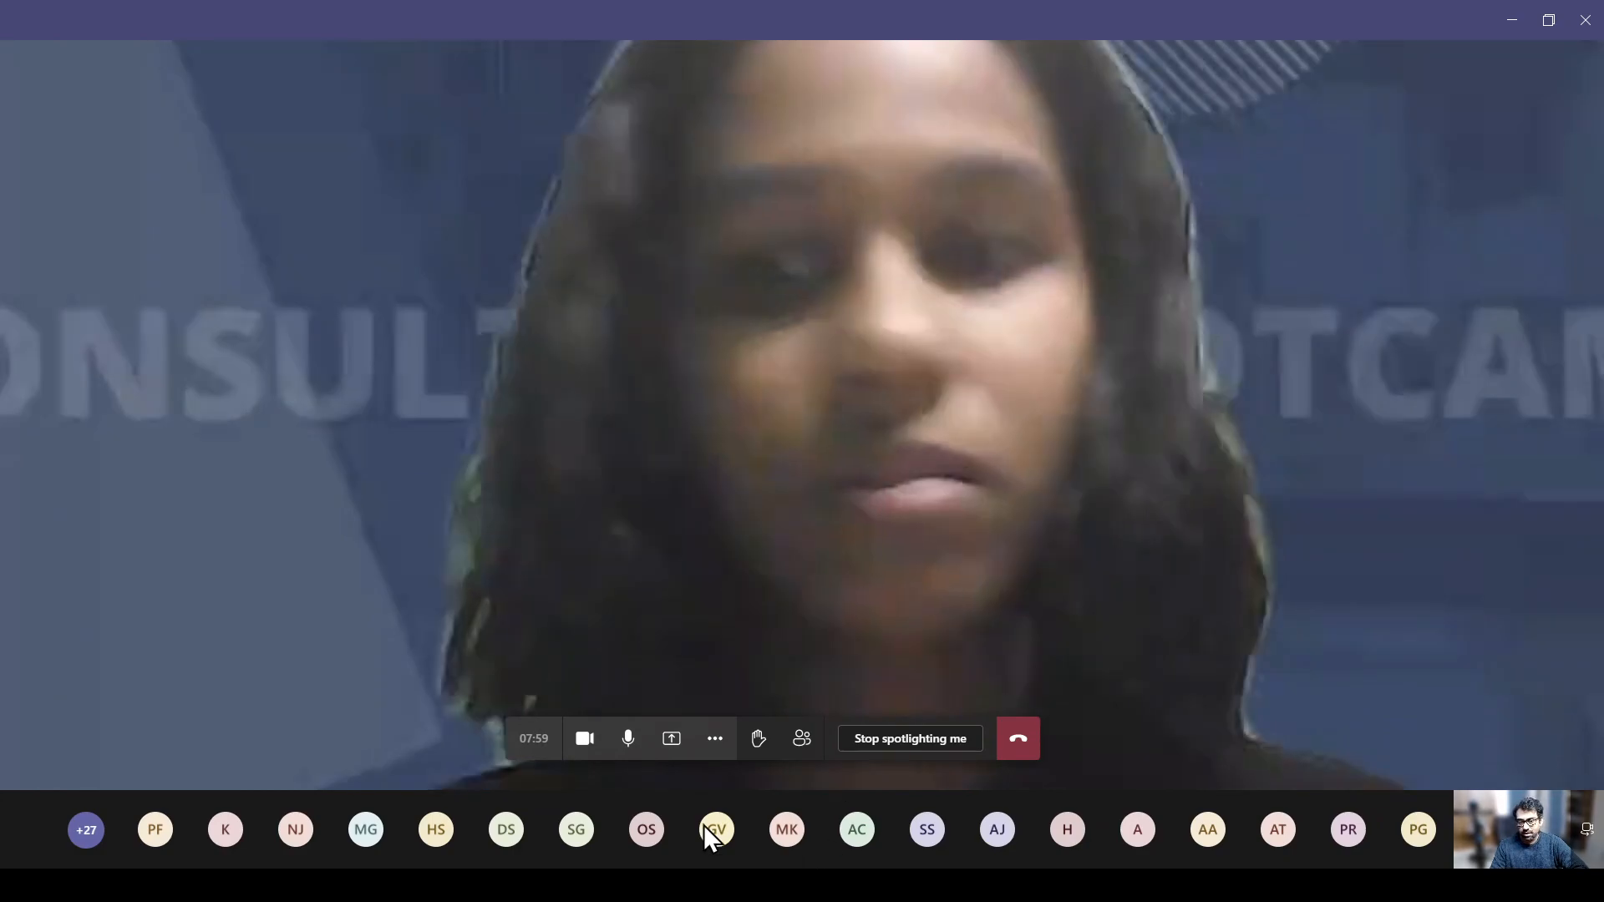
# Share Screen #1 from the Desktop options under Share content
pyautogui.click(671, 738)
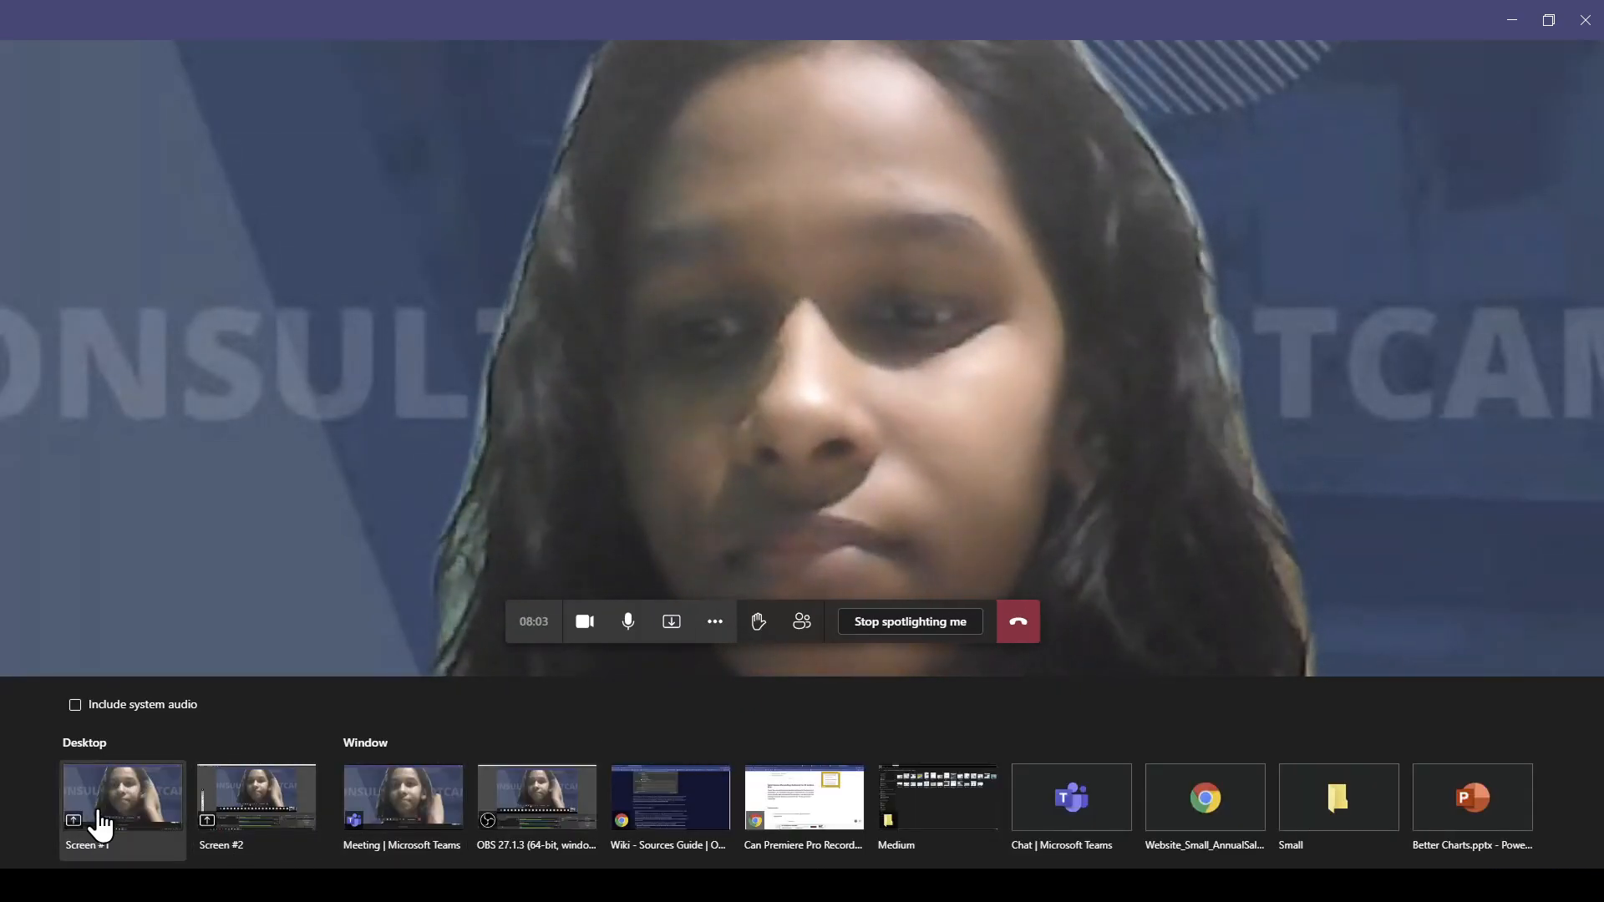
pyautogui.click(127, 814)
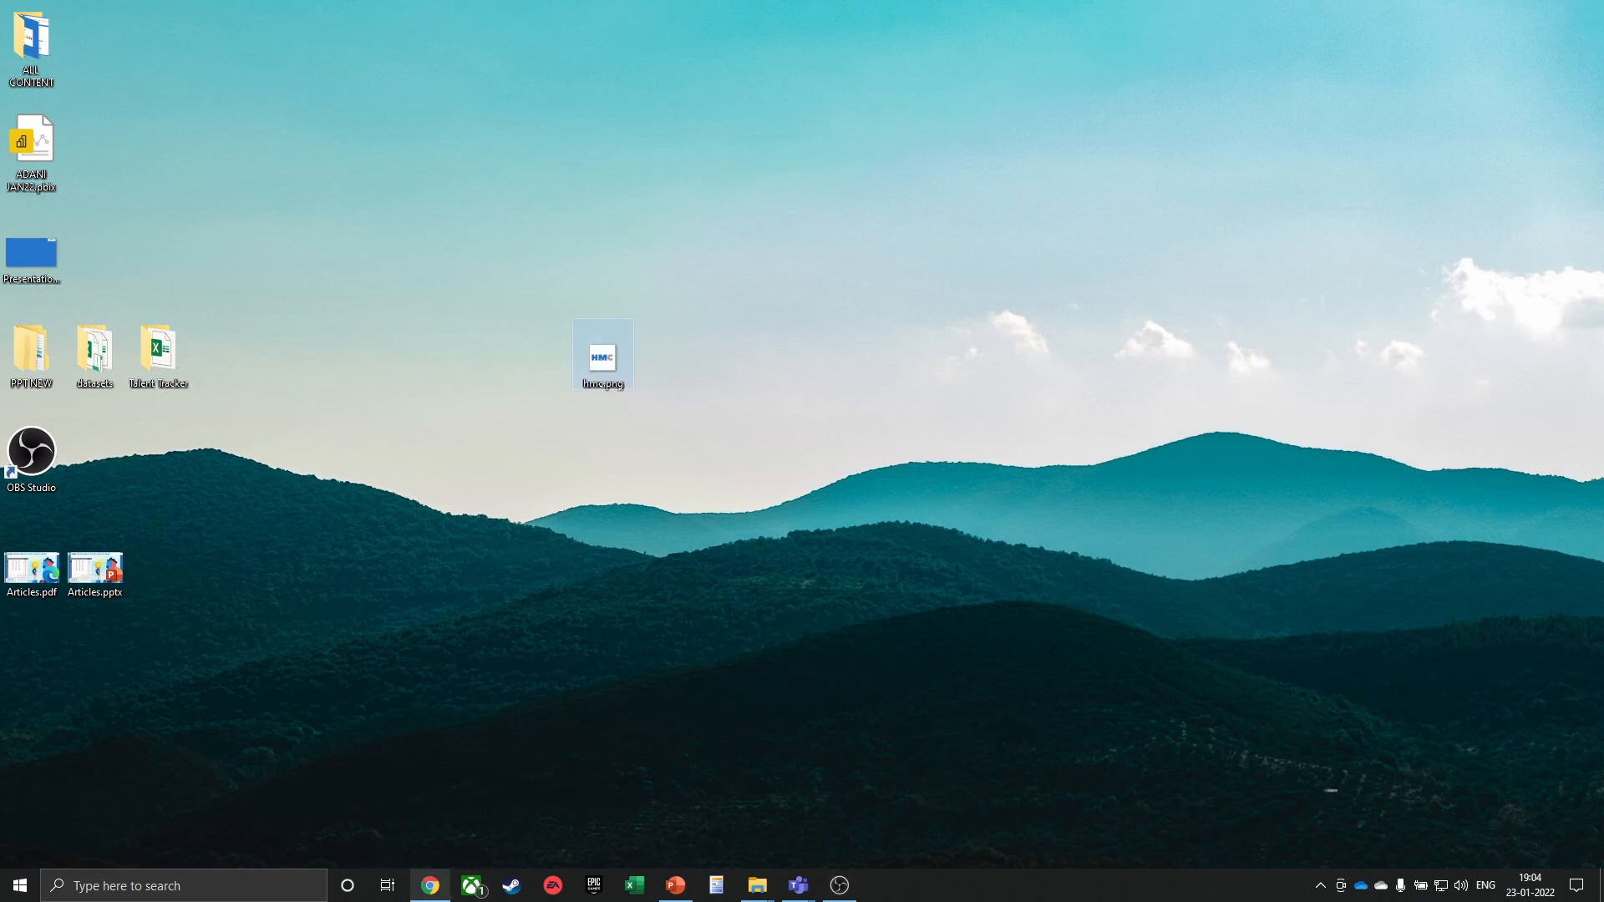
# Bring Chrome forward and load havishmconsulting.com in a new browser window
pyautogui.moveTo(429, 886)
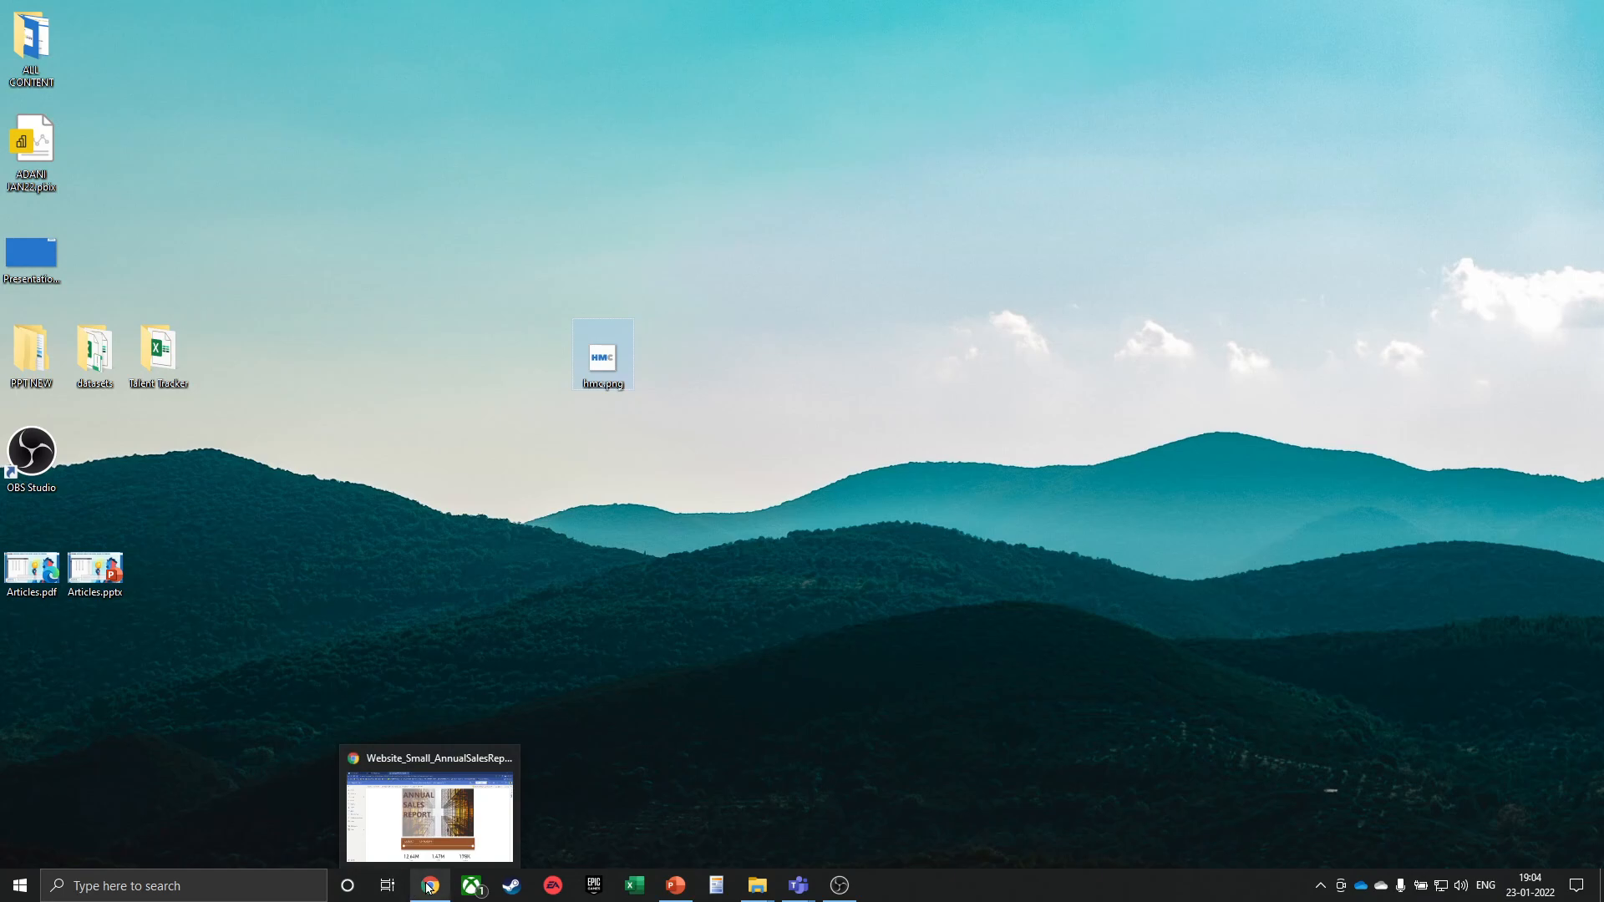
pyautogui.click(430, 814)
pyautogui.hotkey('ctrl', 'n')
pyautogui.write('havishmconsulting.com')
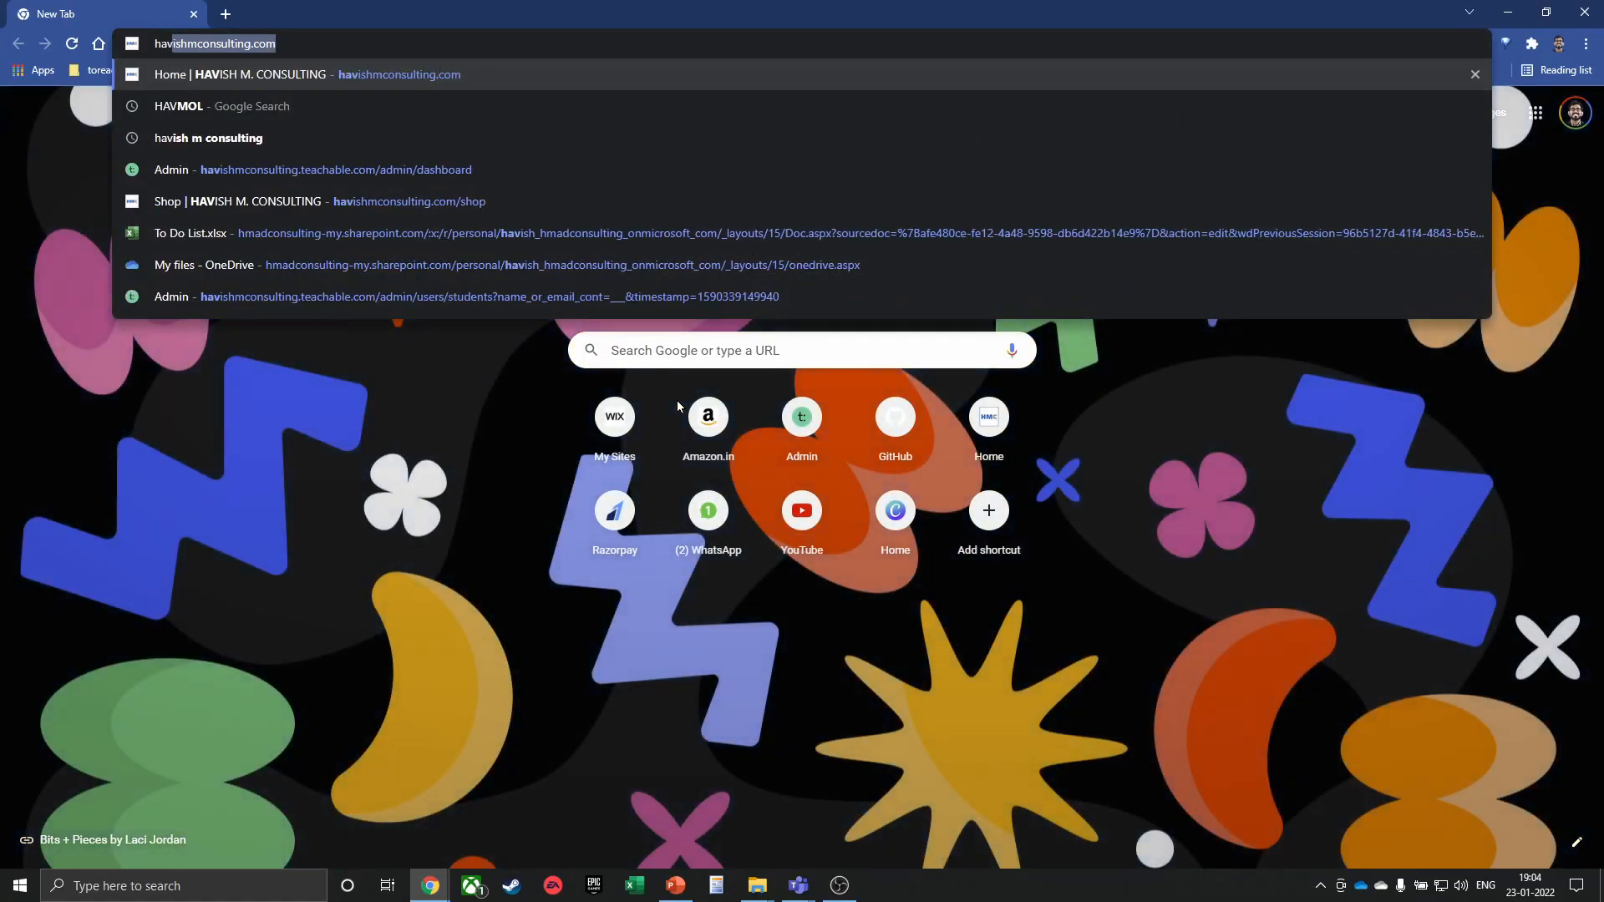
pyautogui.press('Return')
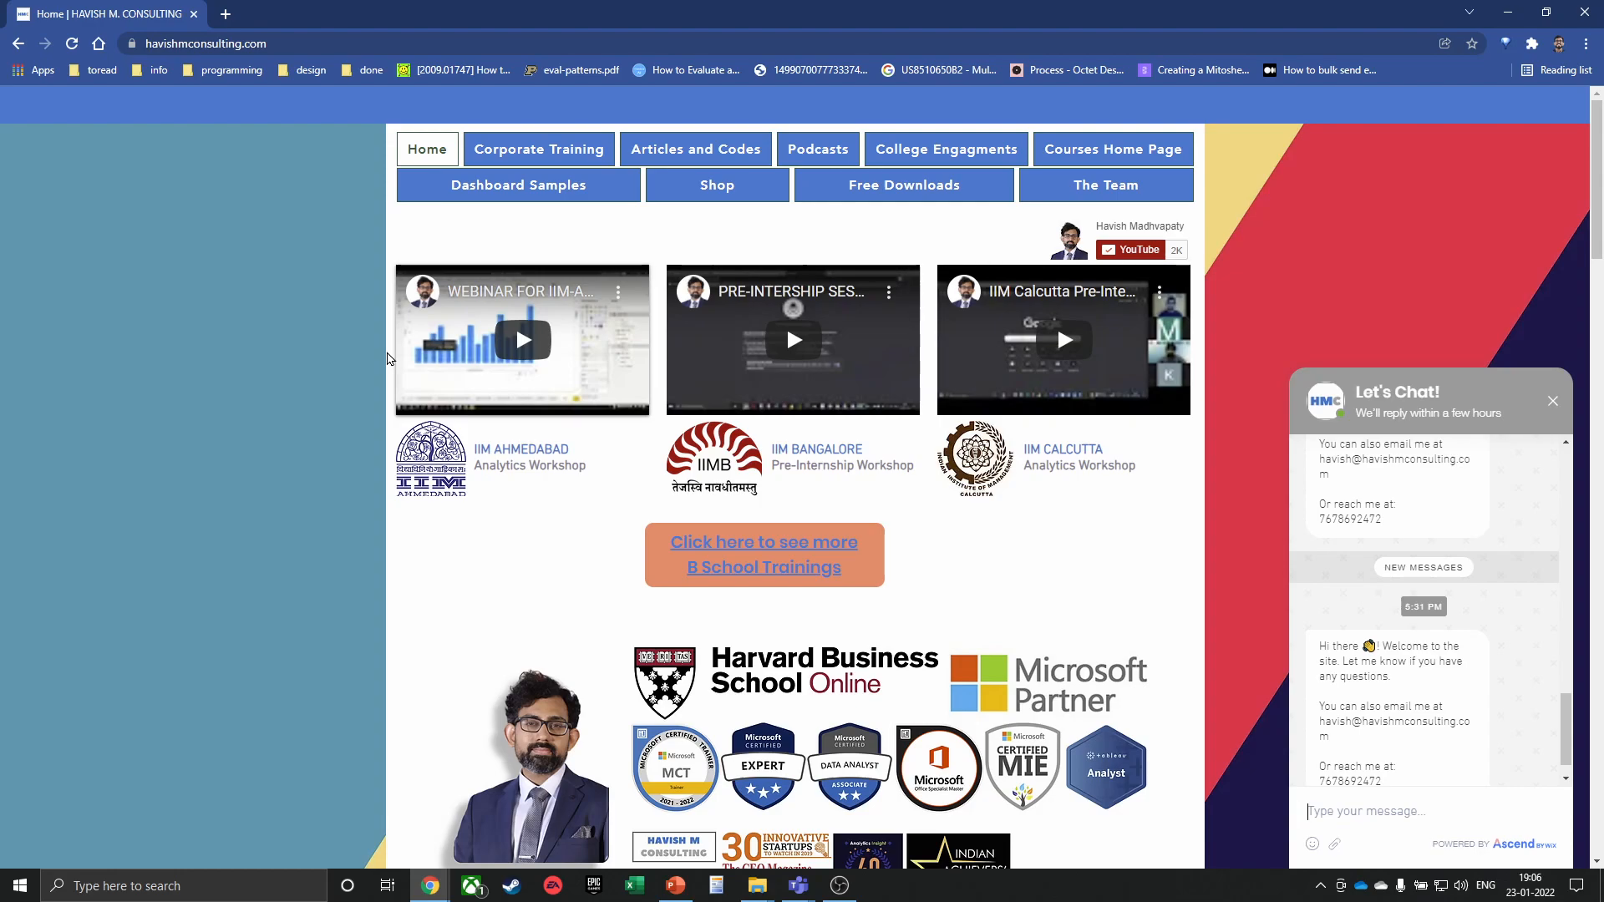
# Scroll through the consulting homepage, then go to the College Engagments page
pyautogui.scroll(-1, 361, 369)
pyautogui.scroll(-1, 361, 368)
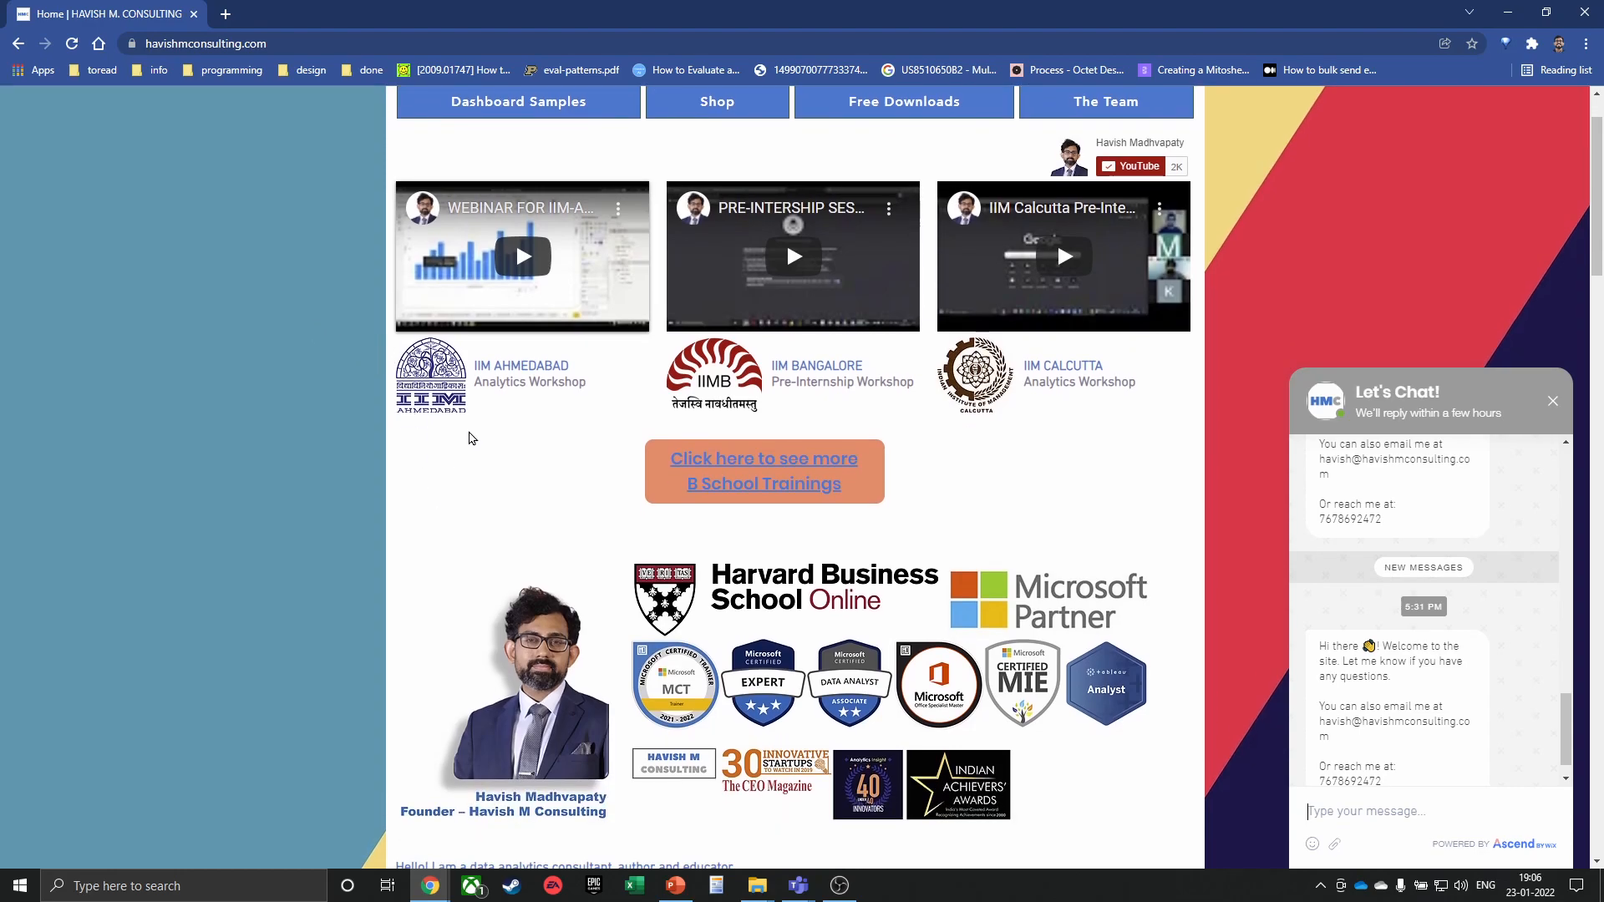
pyautogui.scroll(-6, 437, 522)
pyautogui.scroll(-12, 537, 484)
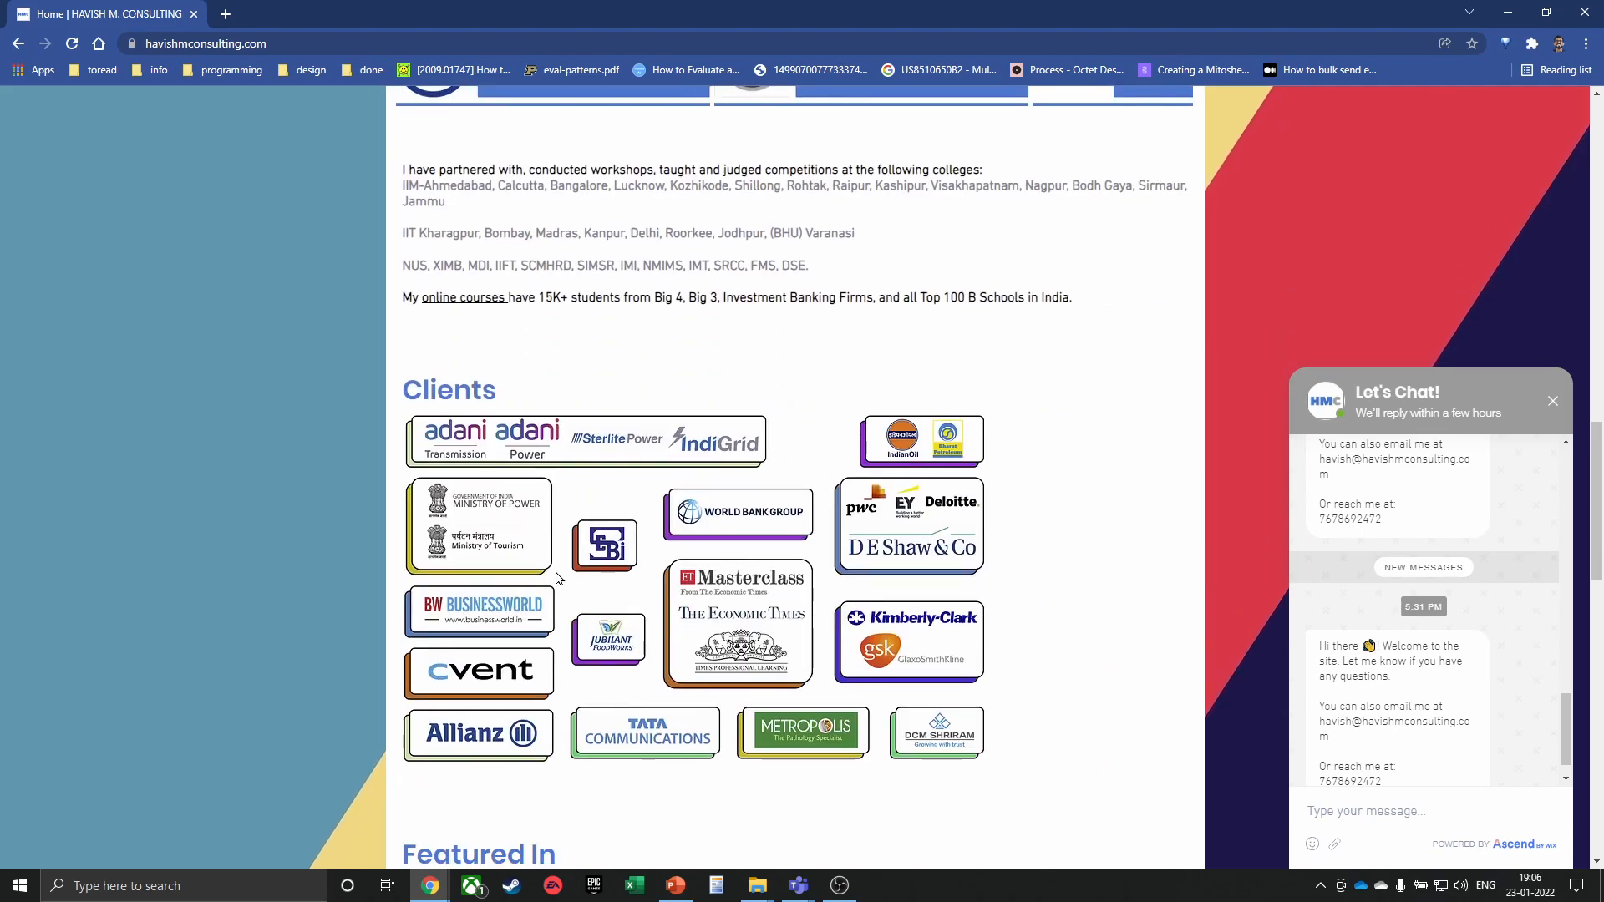
pyautogui.scroll(-2, 535, 518)
pyautogui.scroll(20, 534, 518)
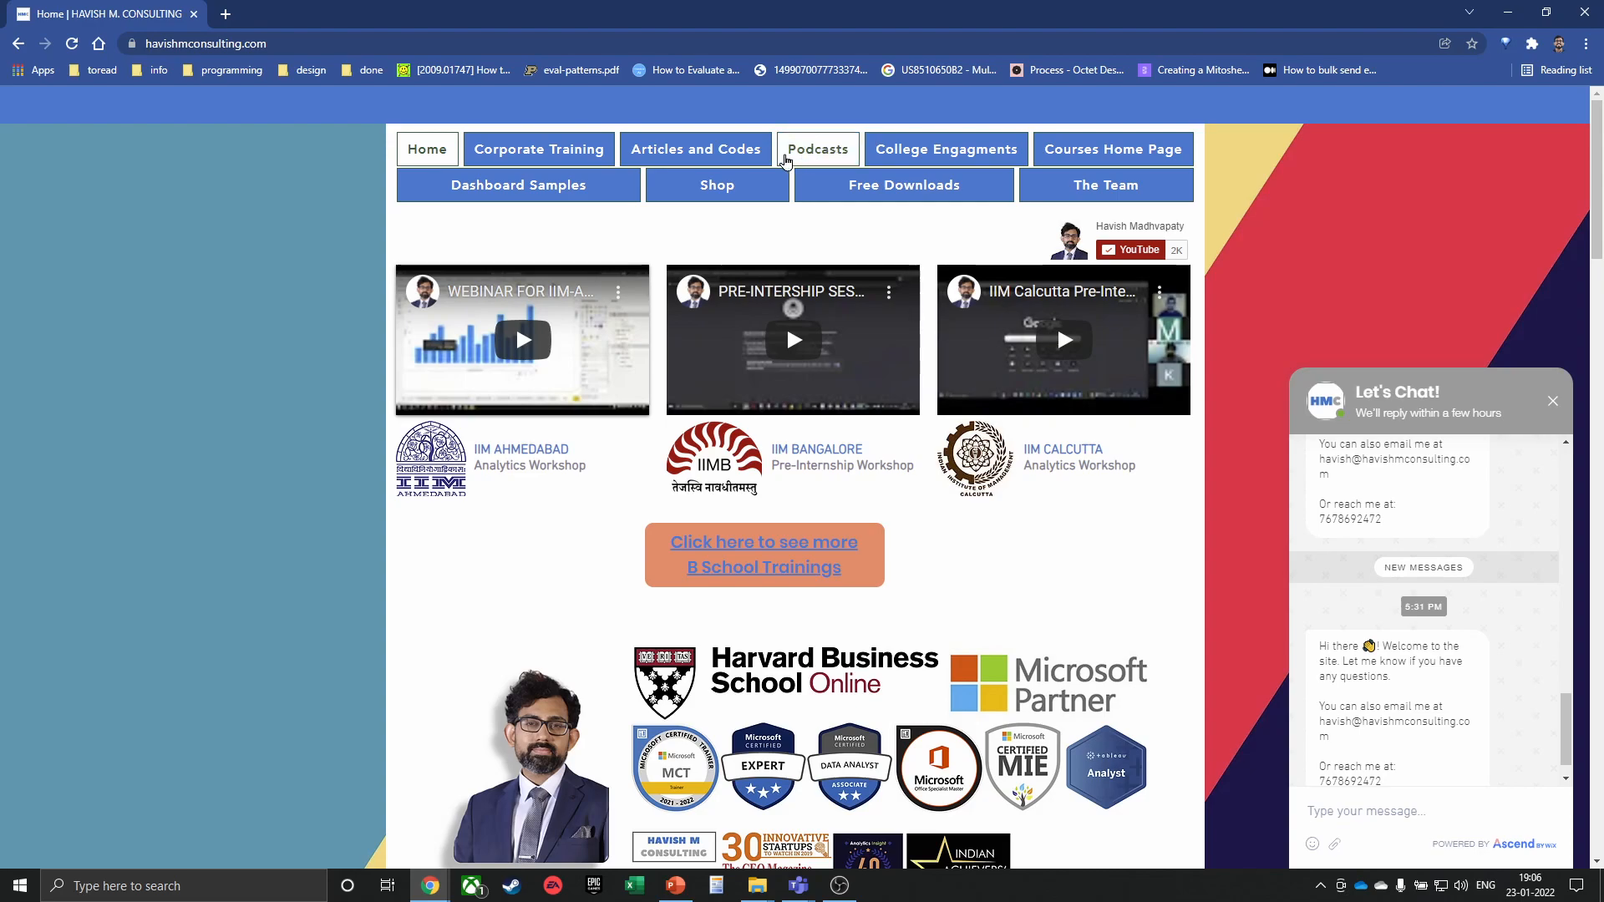
pyautogui.click(952, 147)
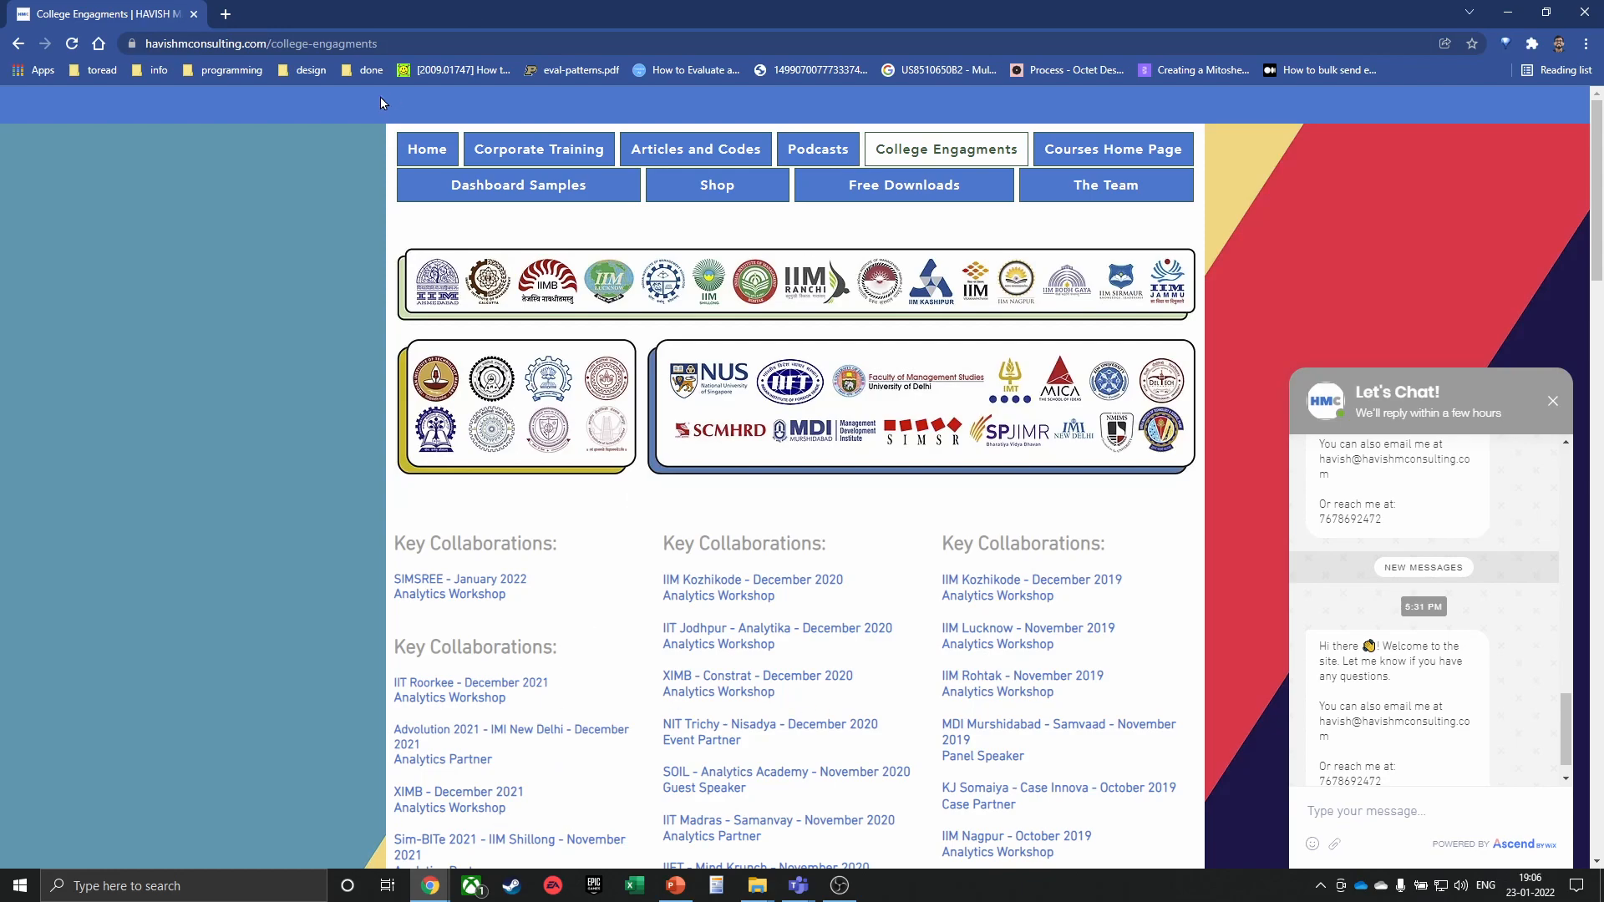
# Enter youtube.com/ in the address bar and choose the consultant's channel suggestion
pyautogui.click(380, 37)
pyautogui.write('youtube.com/')
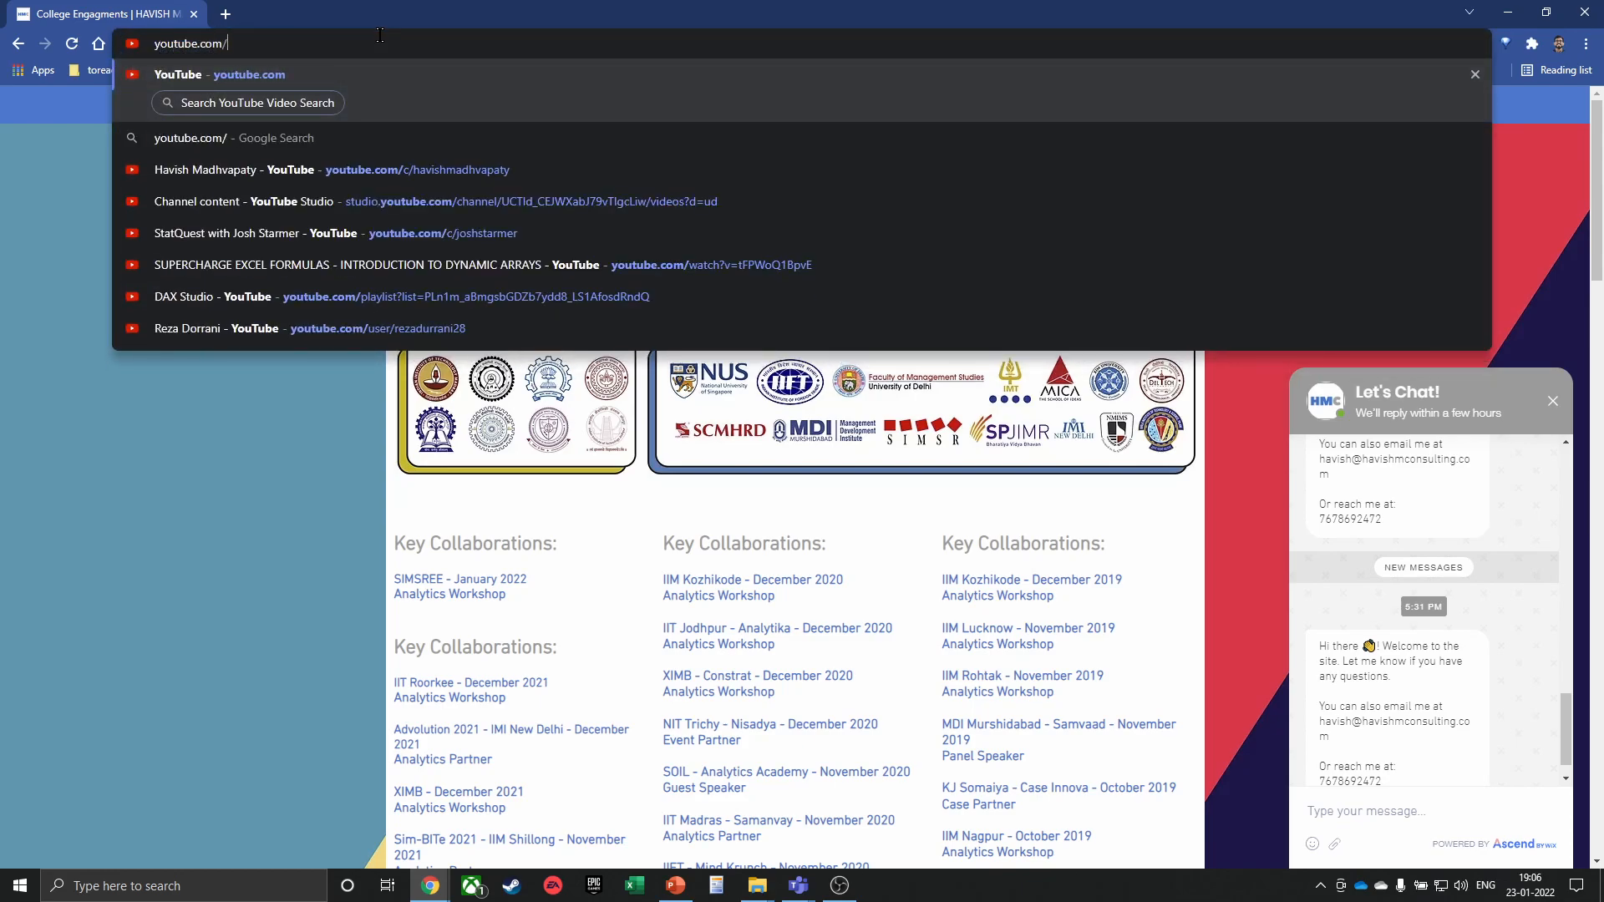
pyautogui.click(384, 169)
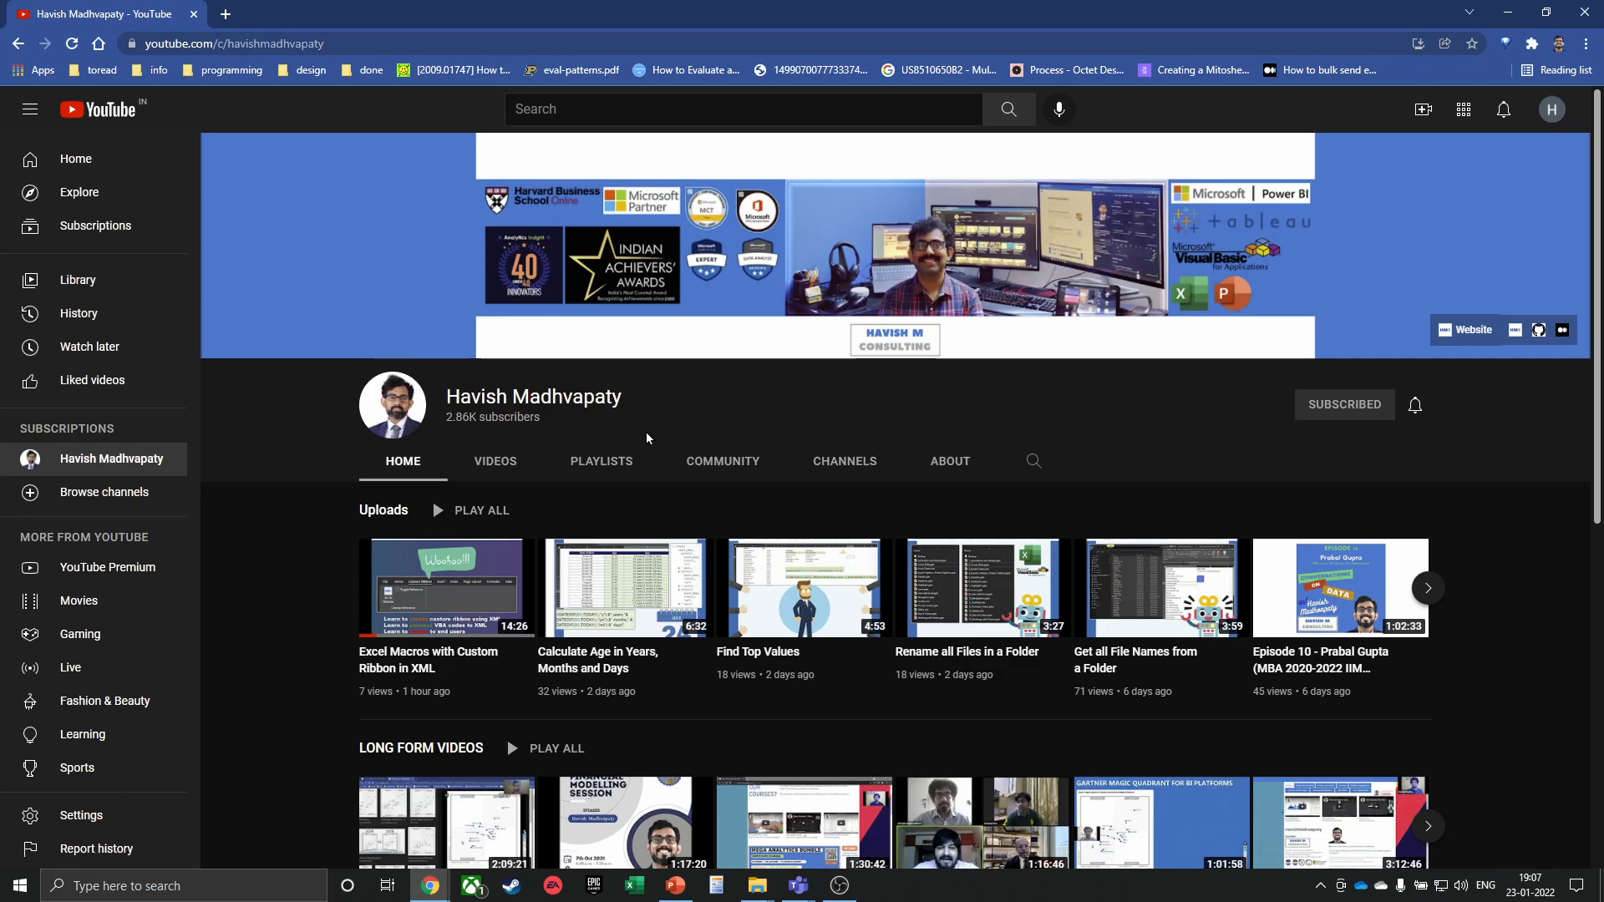
# Close YouTube, launch Notepad++ from Windows search and start a new empty document
pyautogui.click(1576, 12)
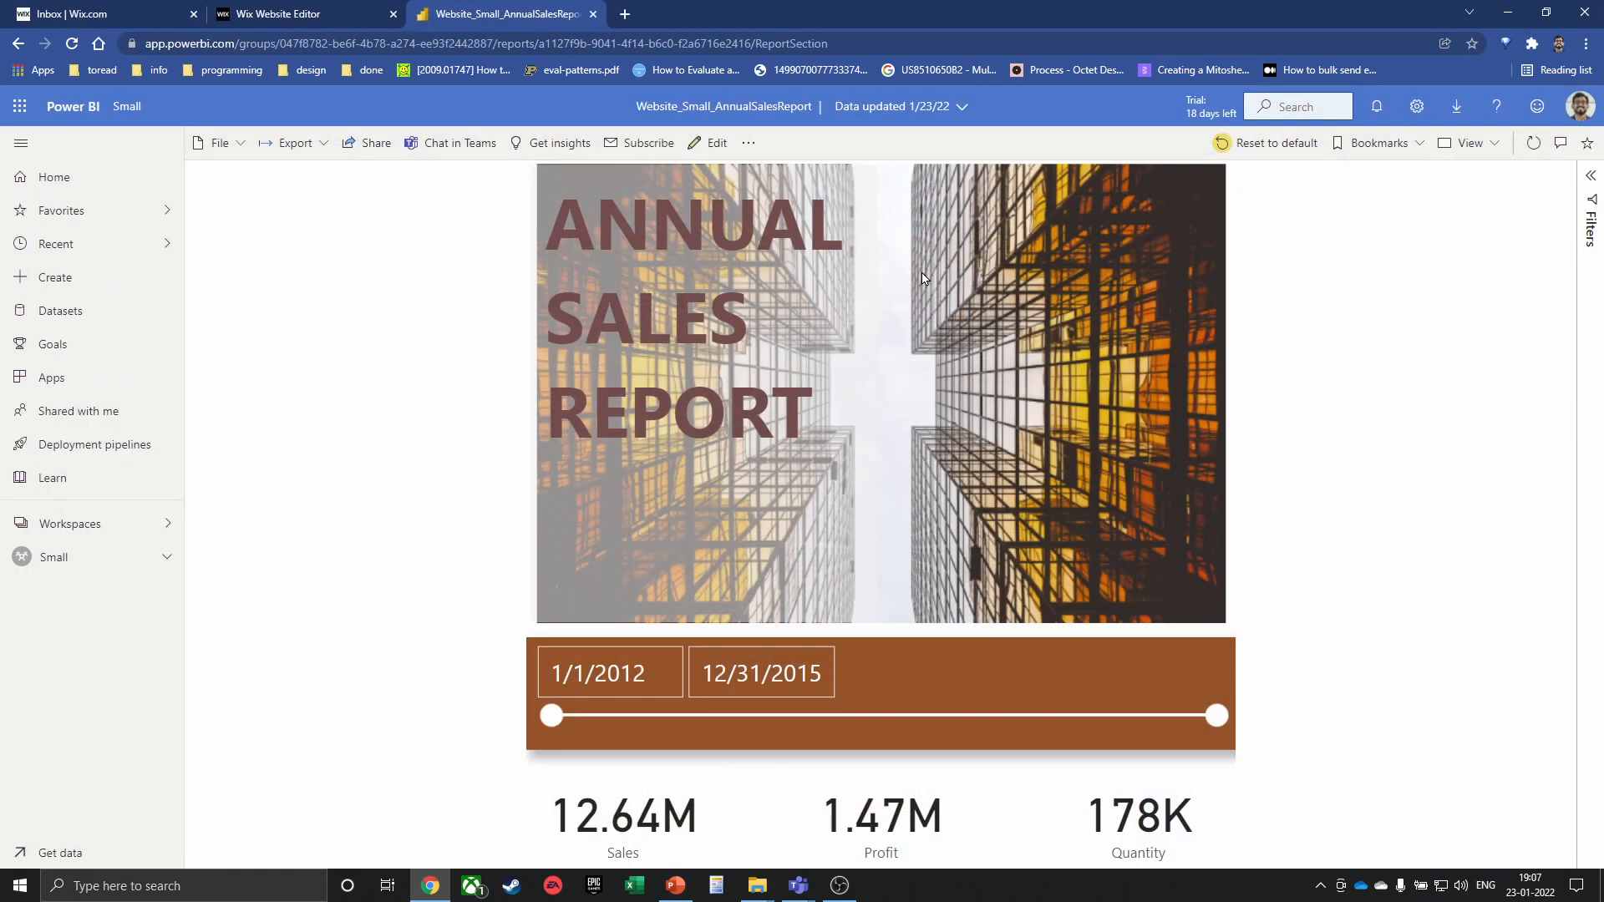
pyautogui.press('super')
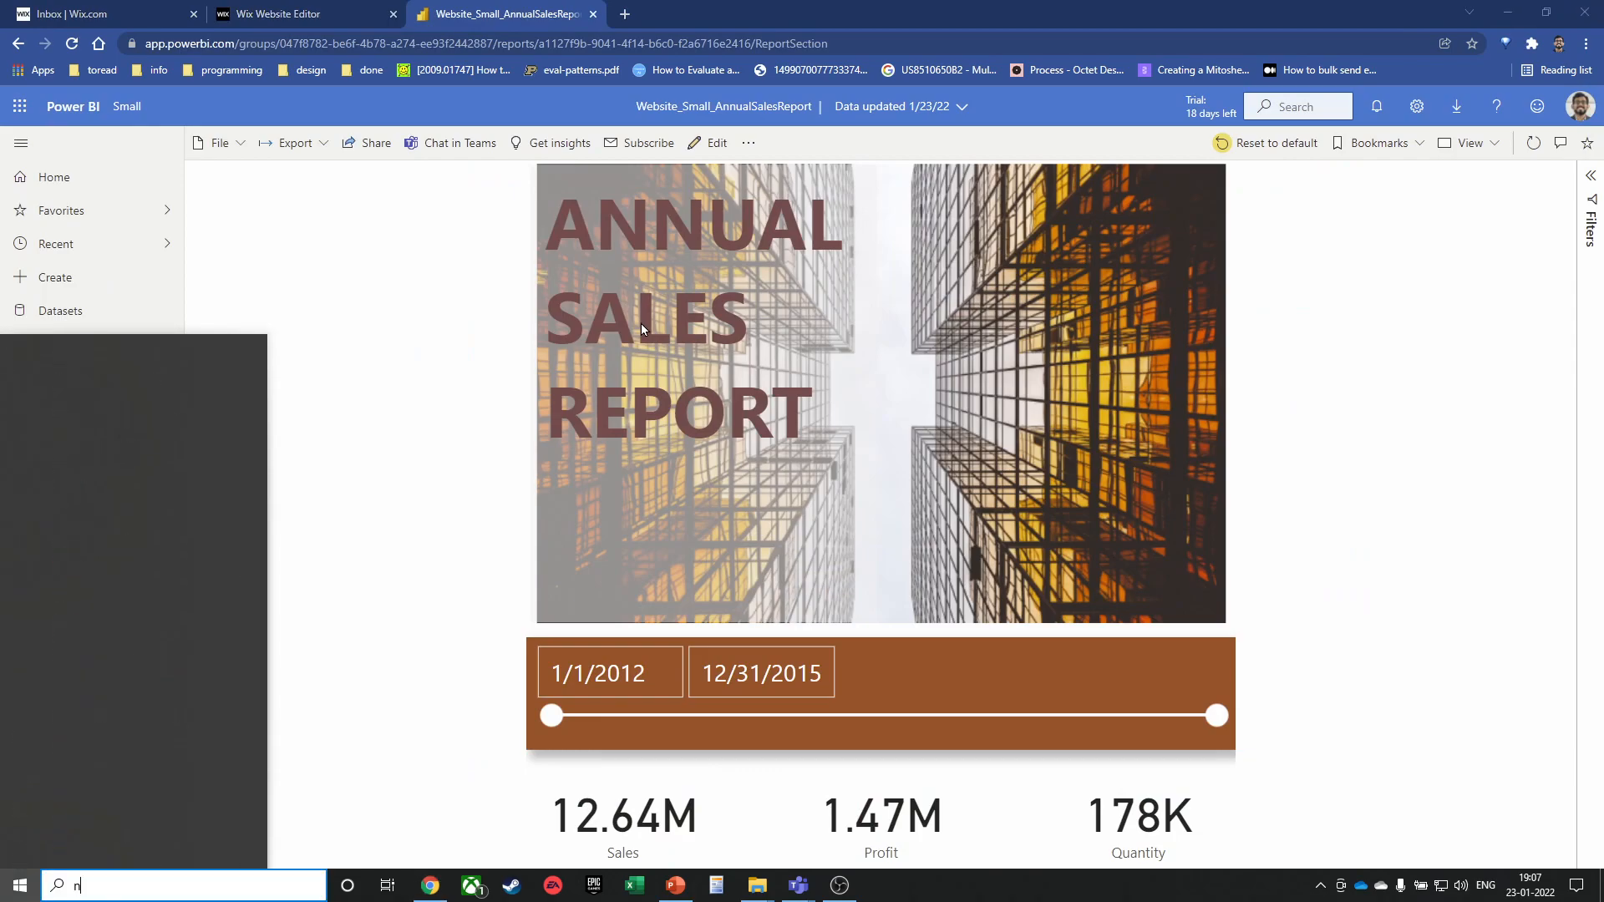
pyautogui.write('notepad')
pyautogui.press('Return')
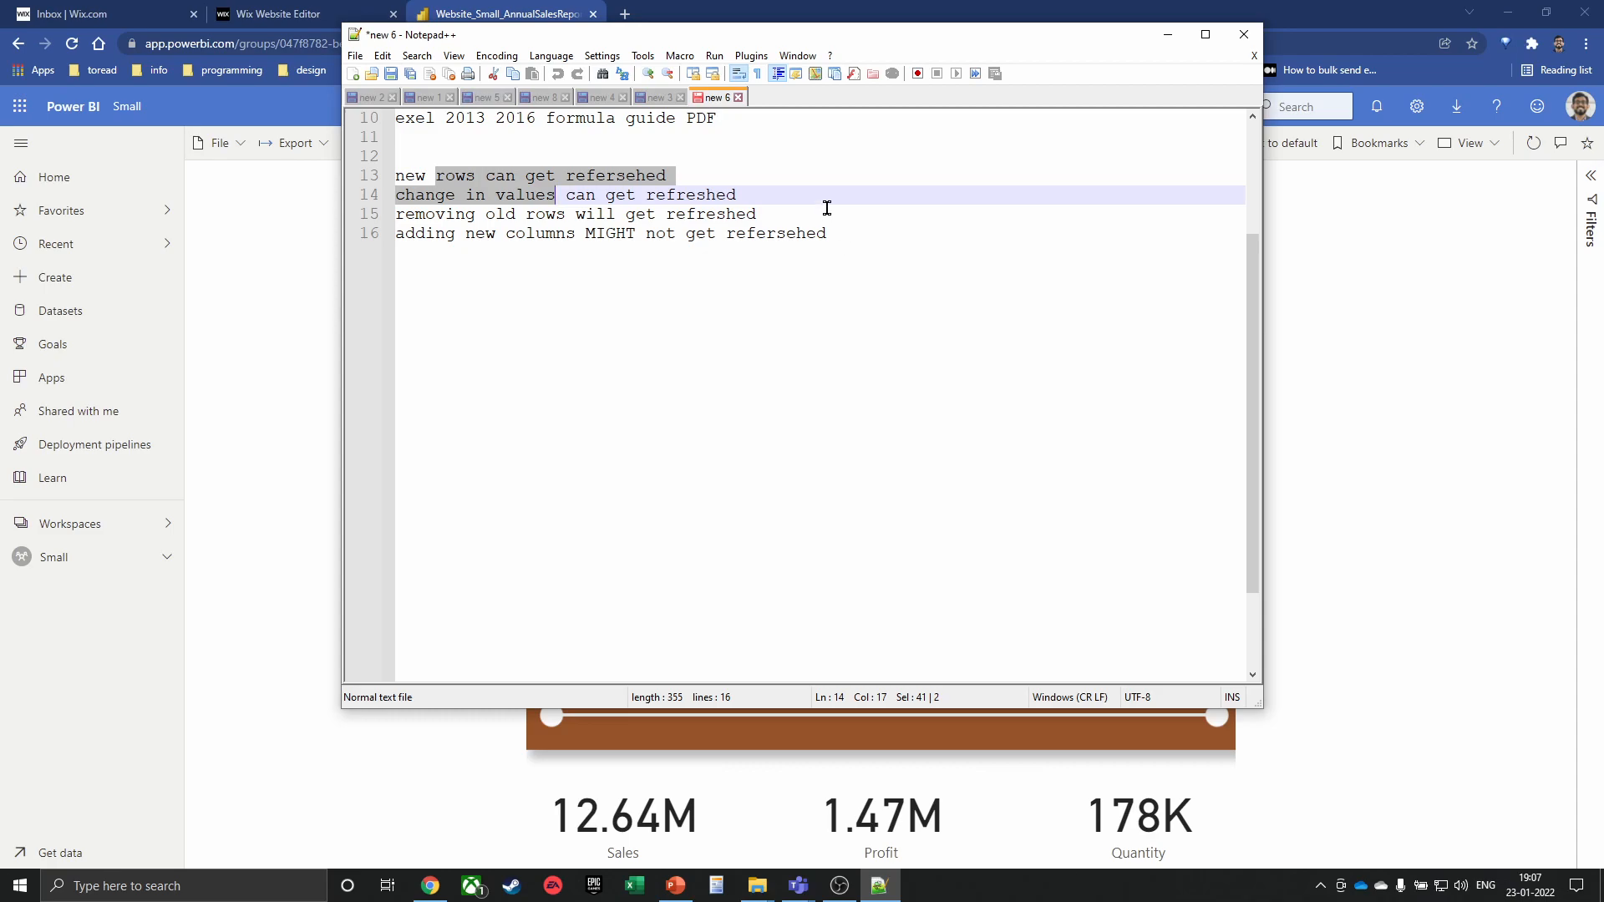
pyautogui.click(352, 75)
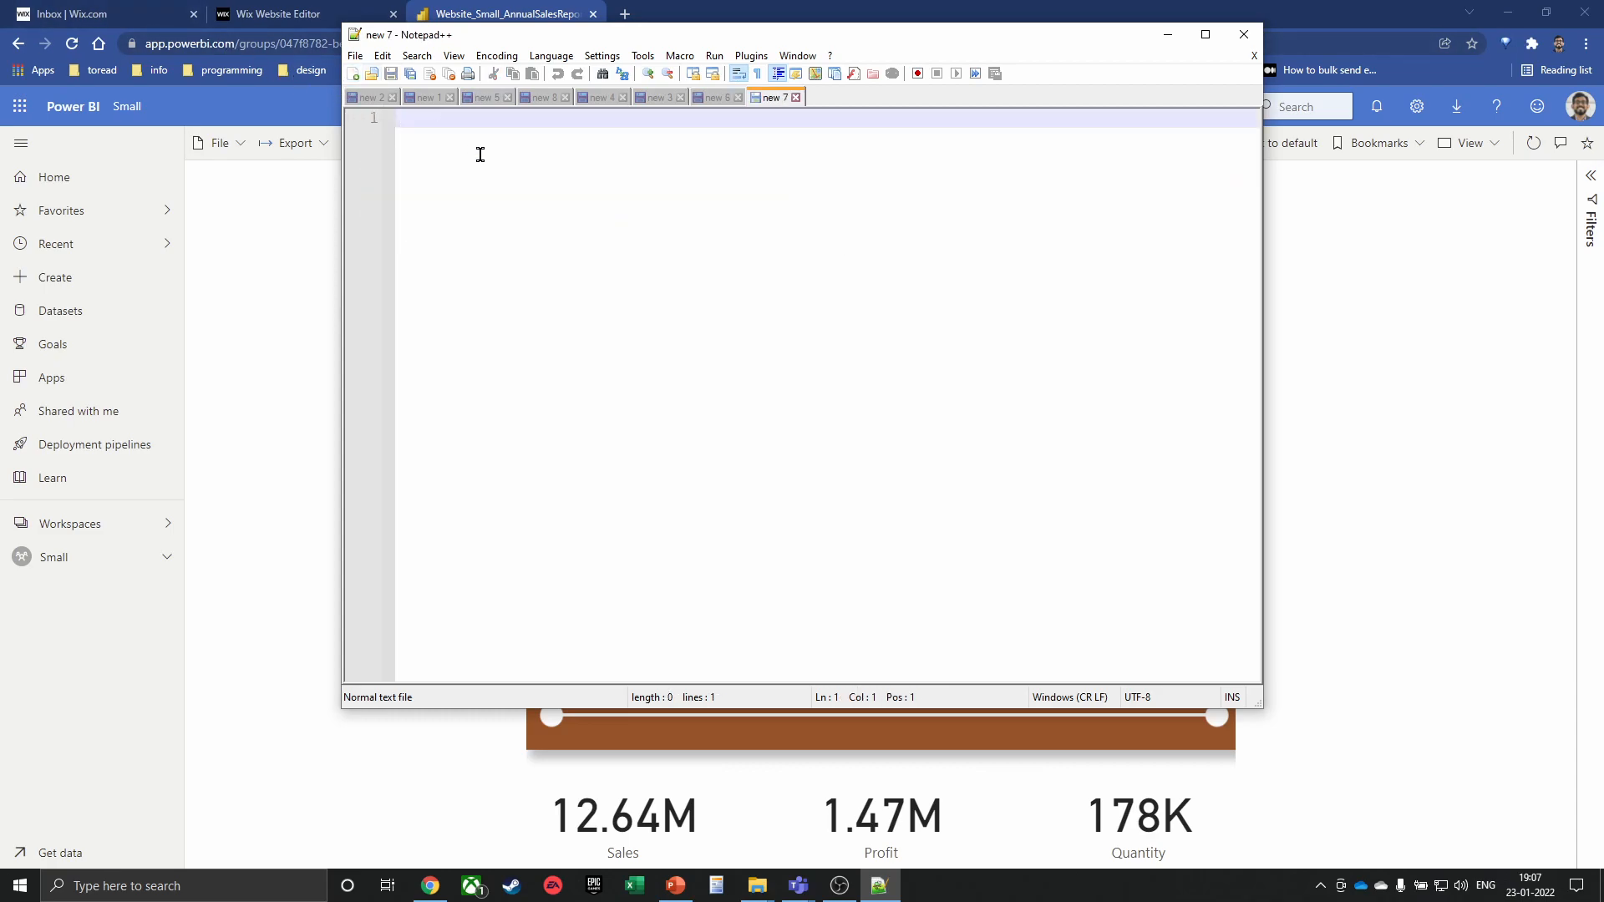
pyautogui.click(480, 169)
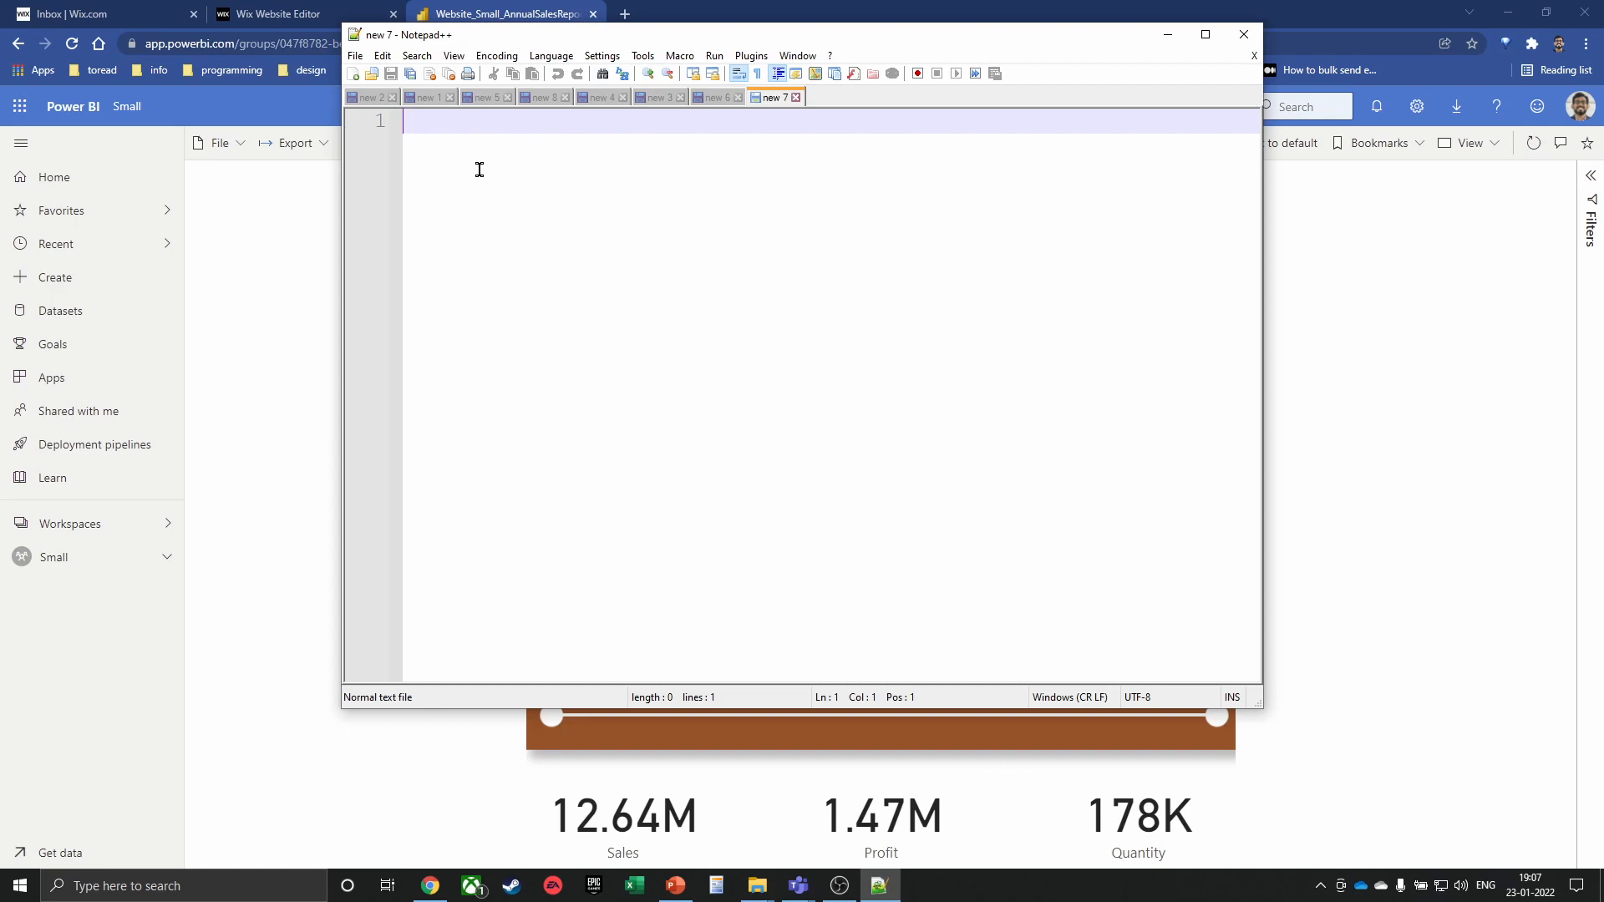
# Type the topics formulas and functions, vba, power query and power pivot on separate lines
pyautogui.write('form')
pyautogui.write('ulas an')
pyautogui.write('dd')
pyautogui.press('BackSpace')
pyautogui.write('functions')
pyautogui.press('Return')
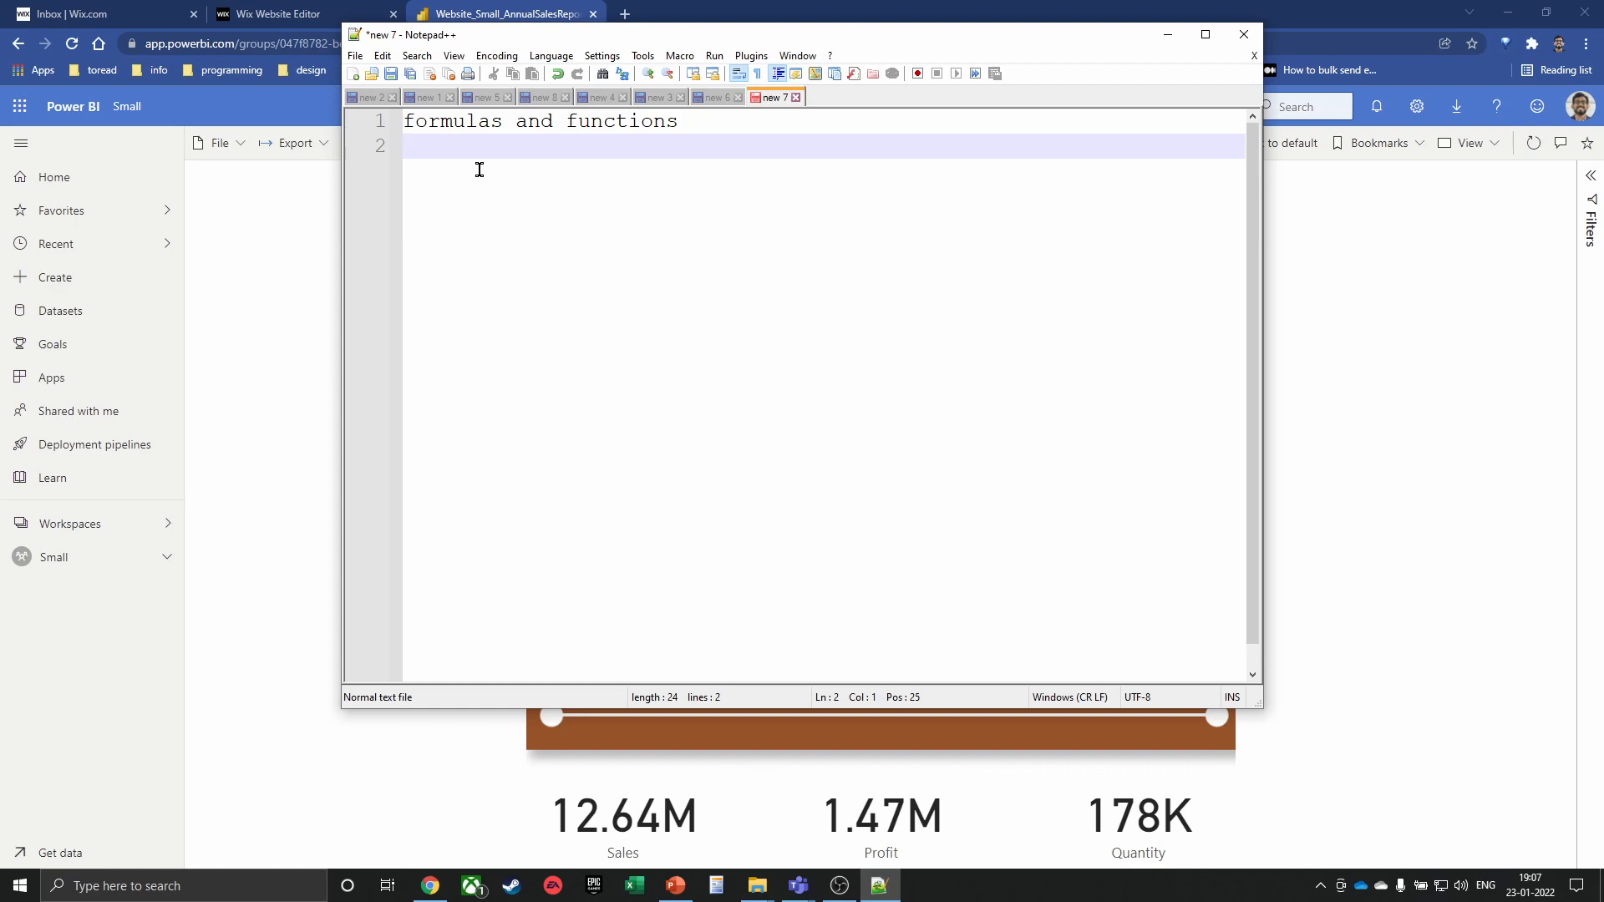
pyautogui.write('vba')
pyautogui.press('Return')
pyautogui.write('power query')
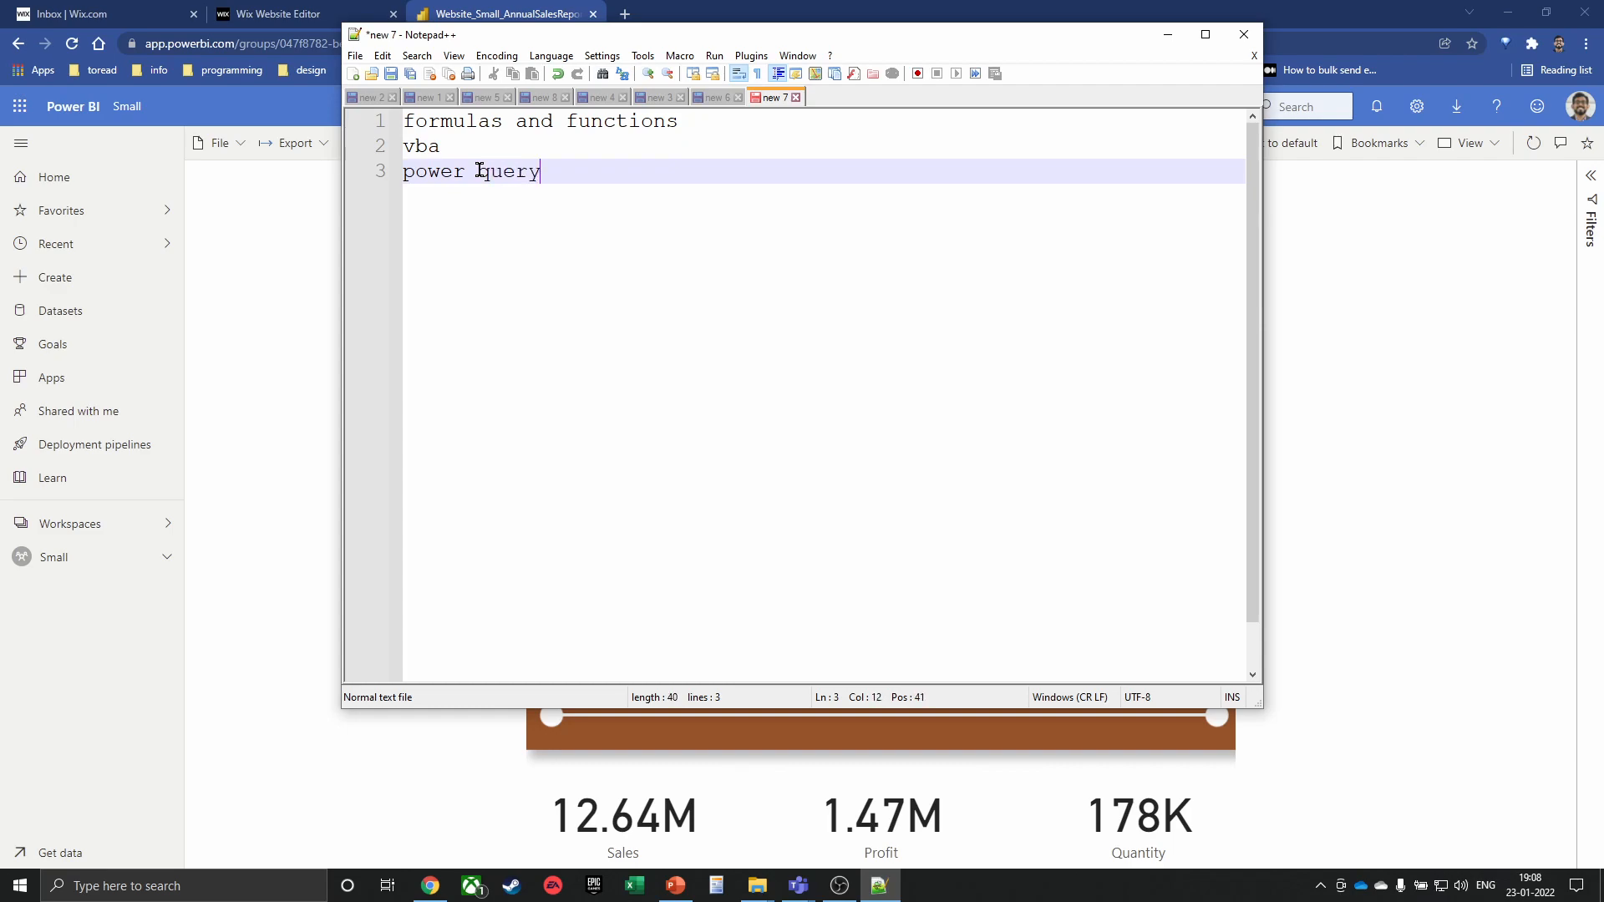
pyautogui.press('Return')
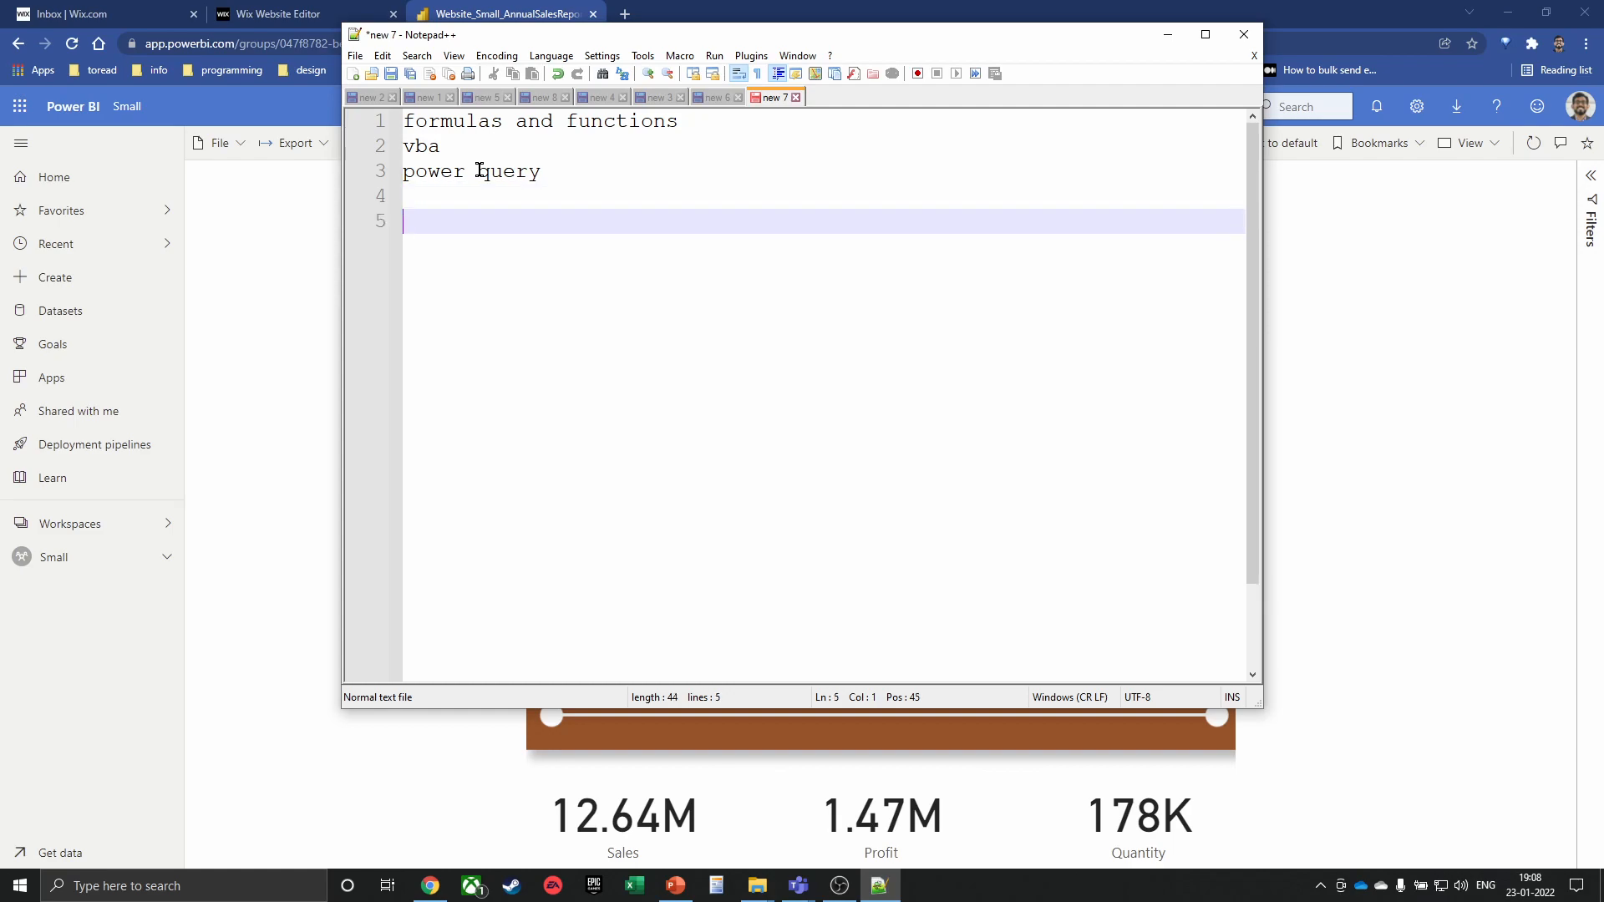
pyautogui.write('power pivot')
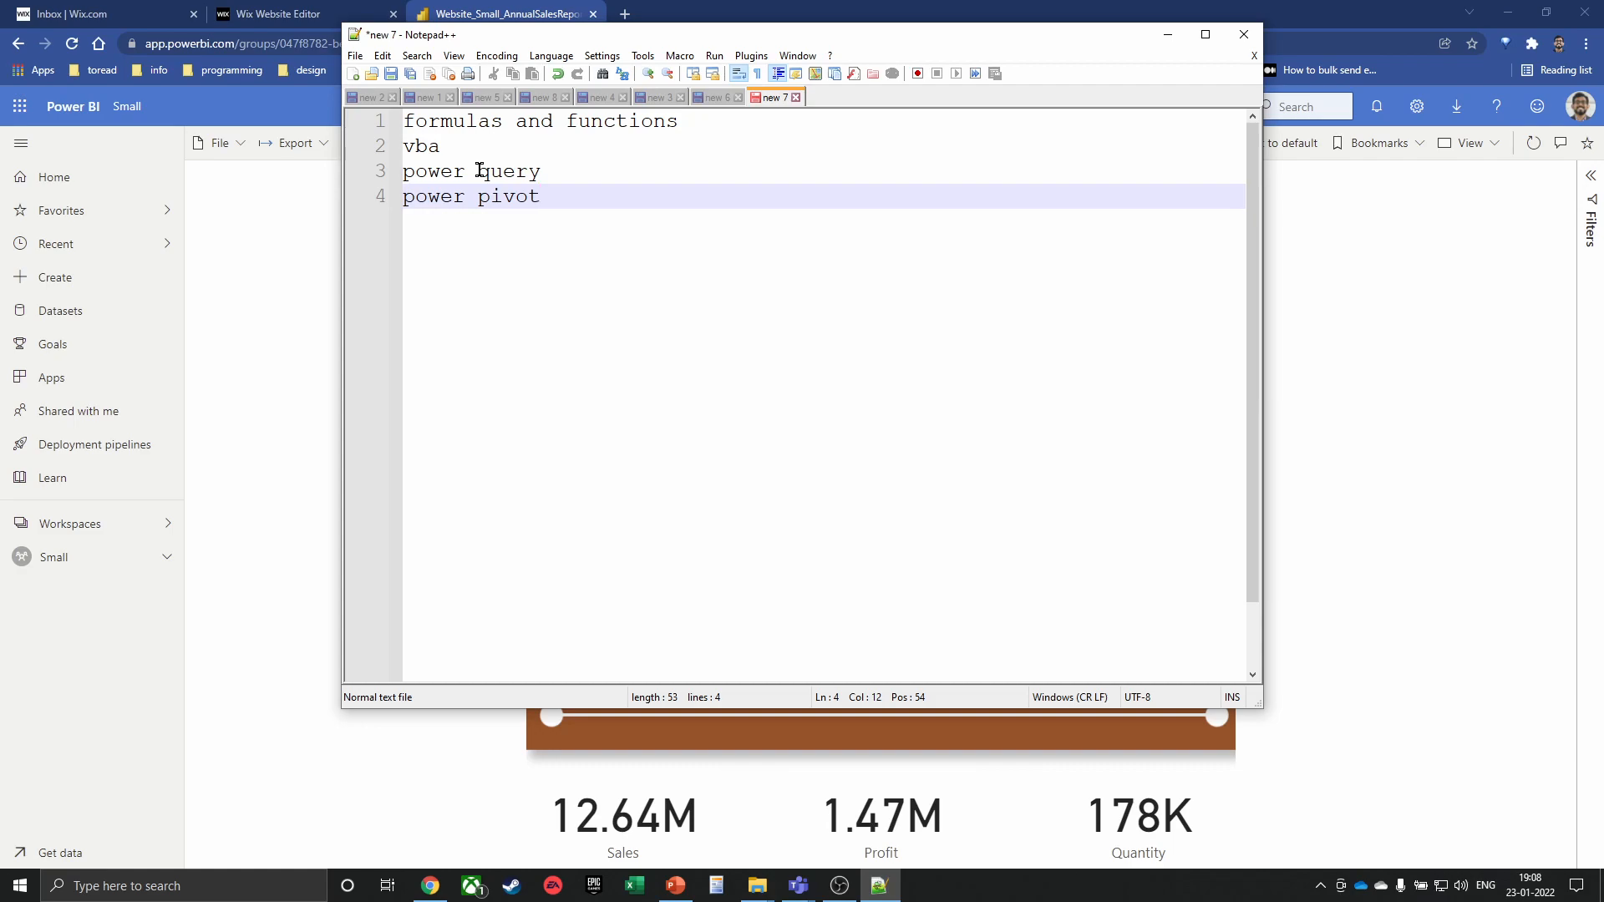
pyautogui.press('Return')
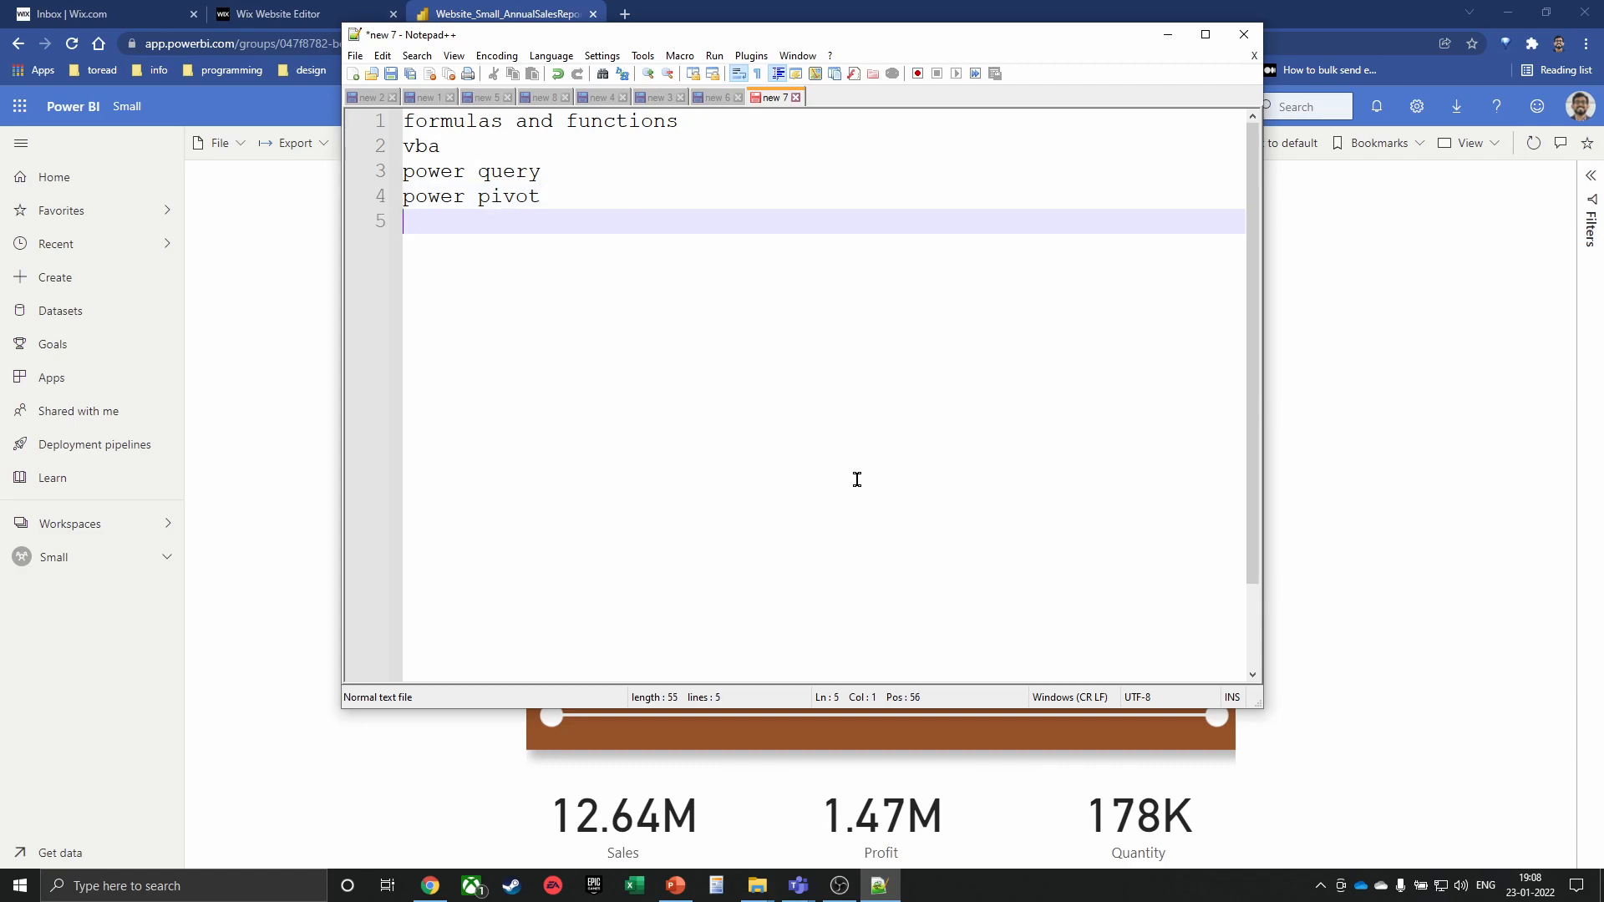
# Add the lines 'typescript / javascript' and 'python integration', then select the first line
pyautogui.write('typescript / javascript')
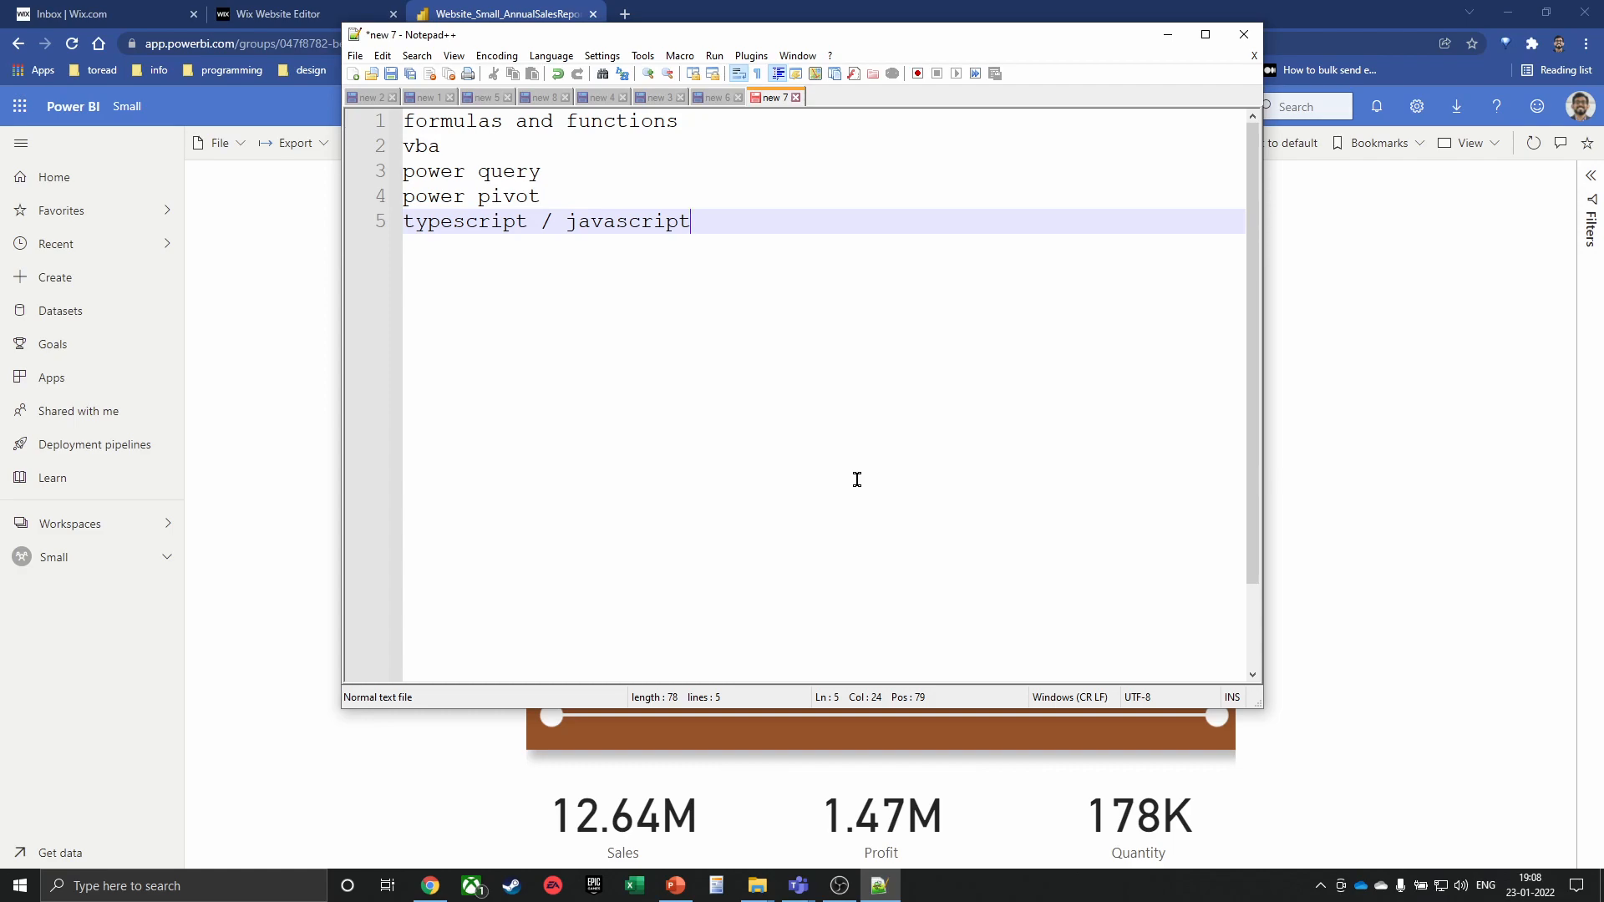
pyautogui.press('Return')
pyautogui.write('python integration')
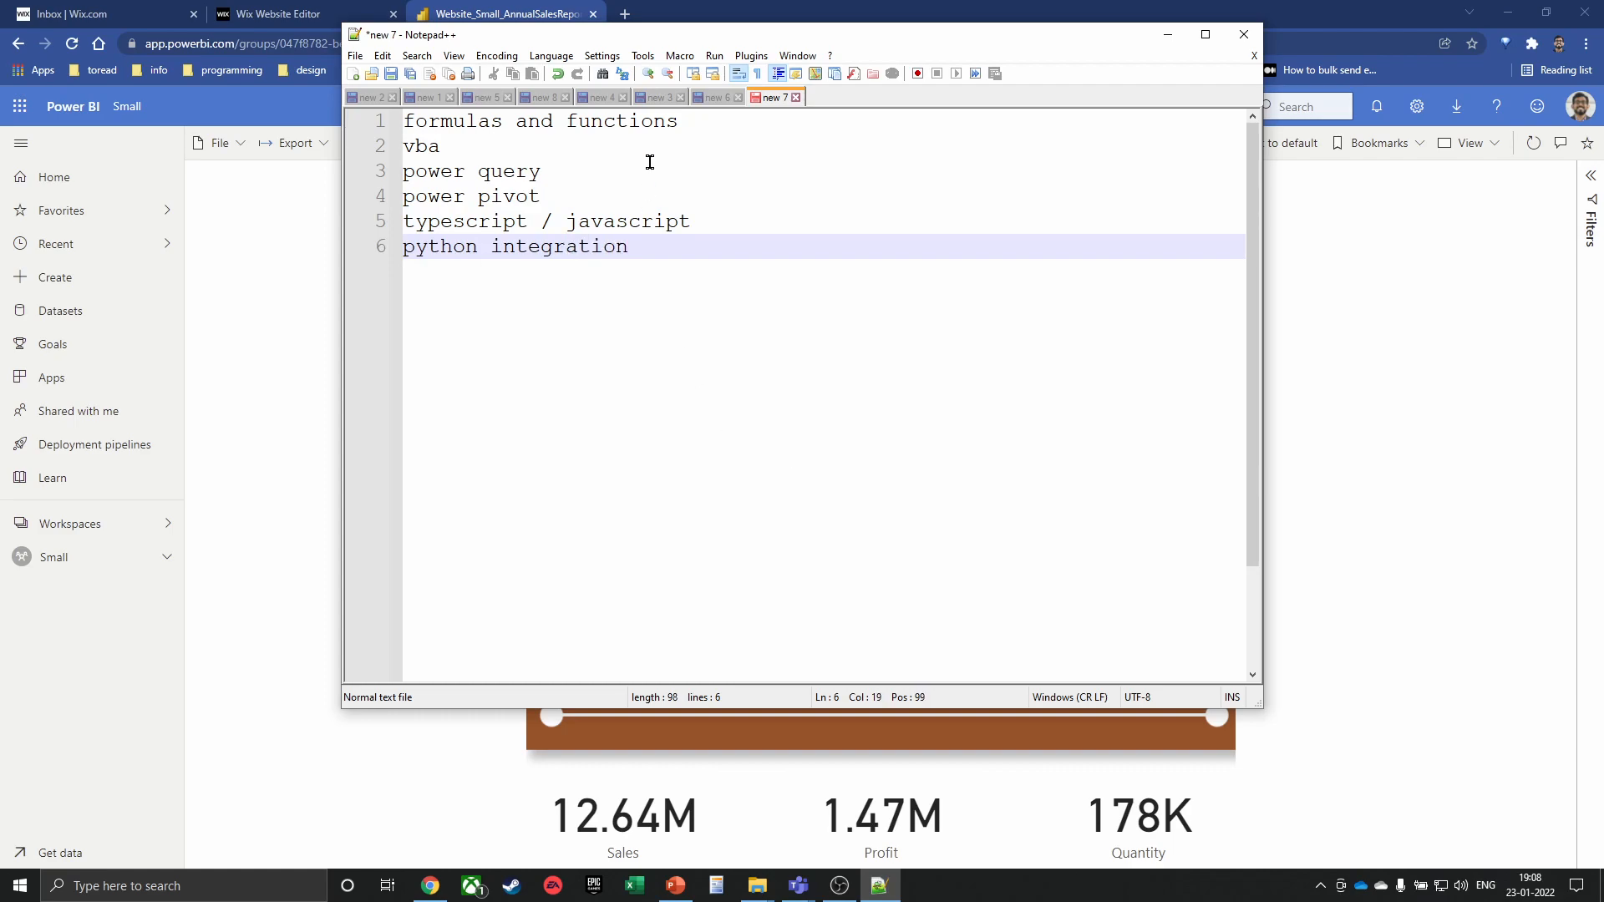
pyautogui.moveTo(680, 120); pyautogui.dragTo(399, 125)
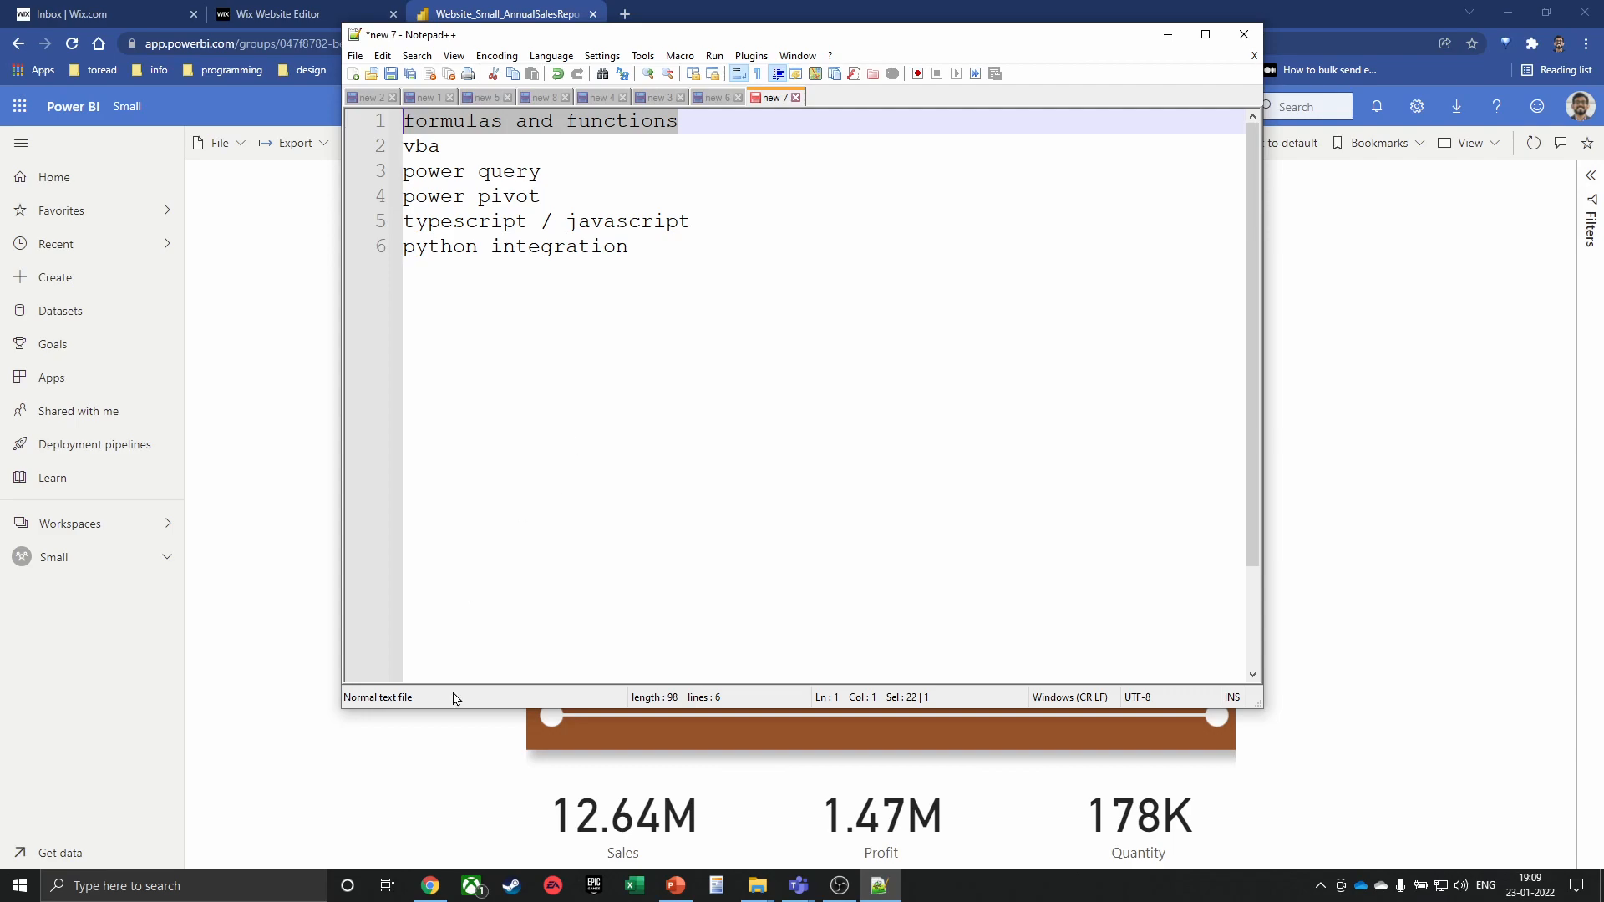
# Clear the text selection, then launch Excel from the taskbar and create a blank workbook
pyautogui.click(455, 143)
pyautogui.moveTo(454, 142); pyautogui.dragTo(417, 146)
pyautogui.rightClick(634, 886)
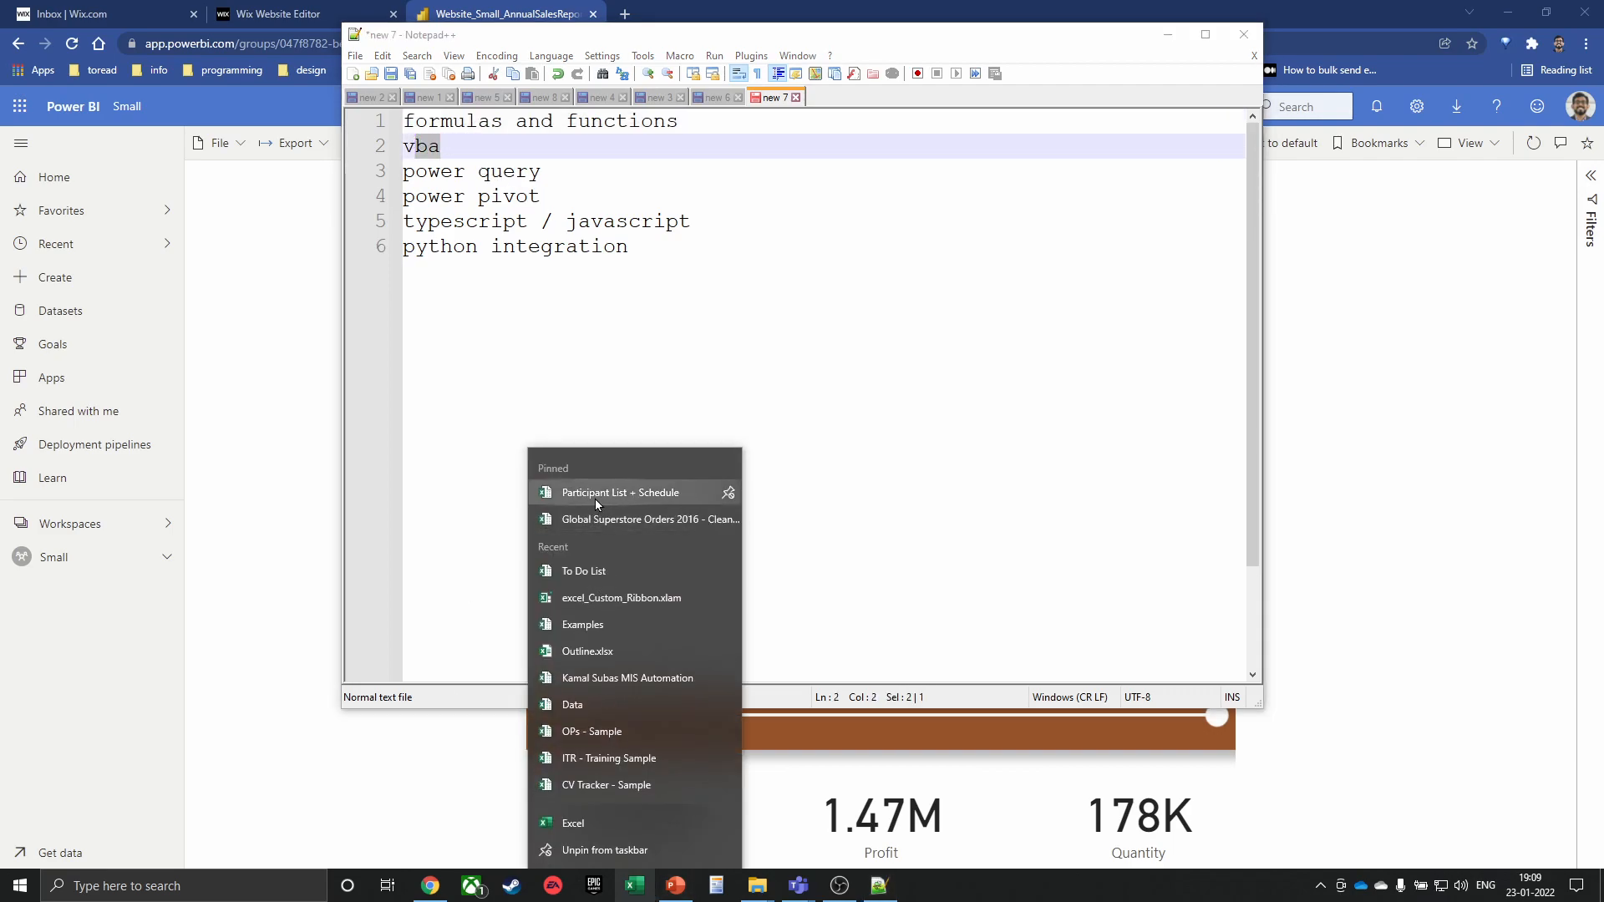
pyautogui.click(643, 899)
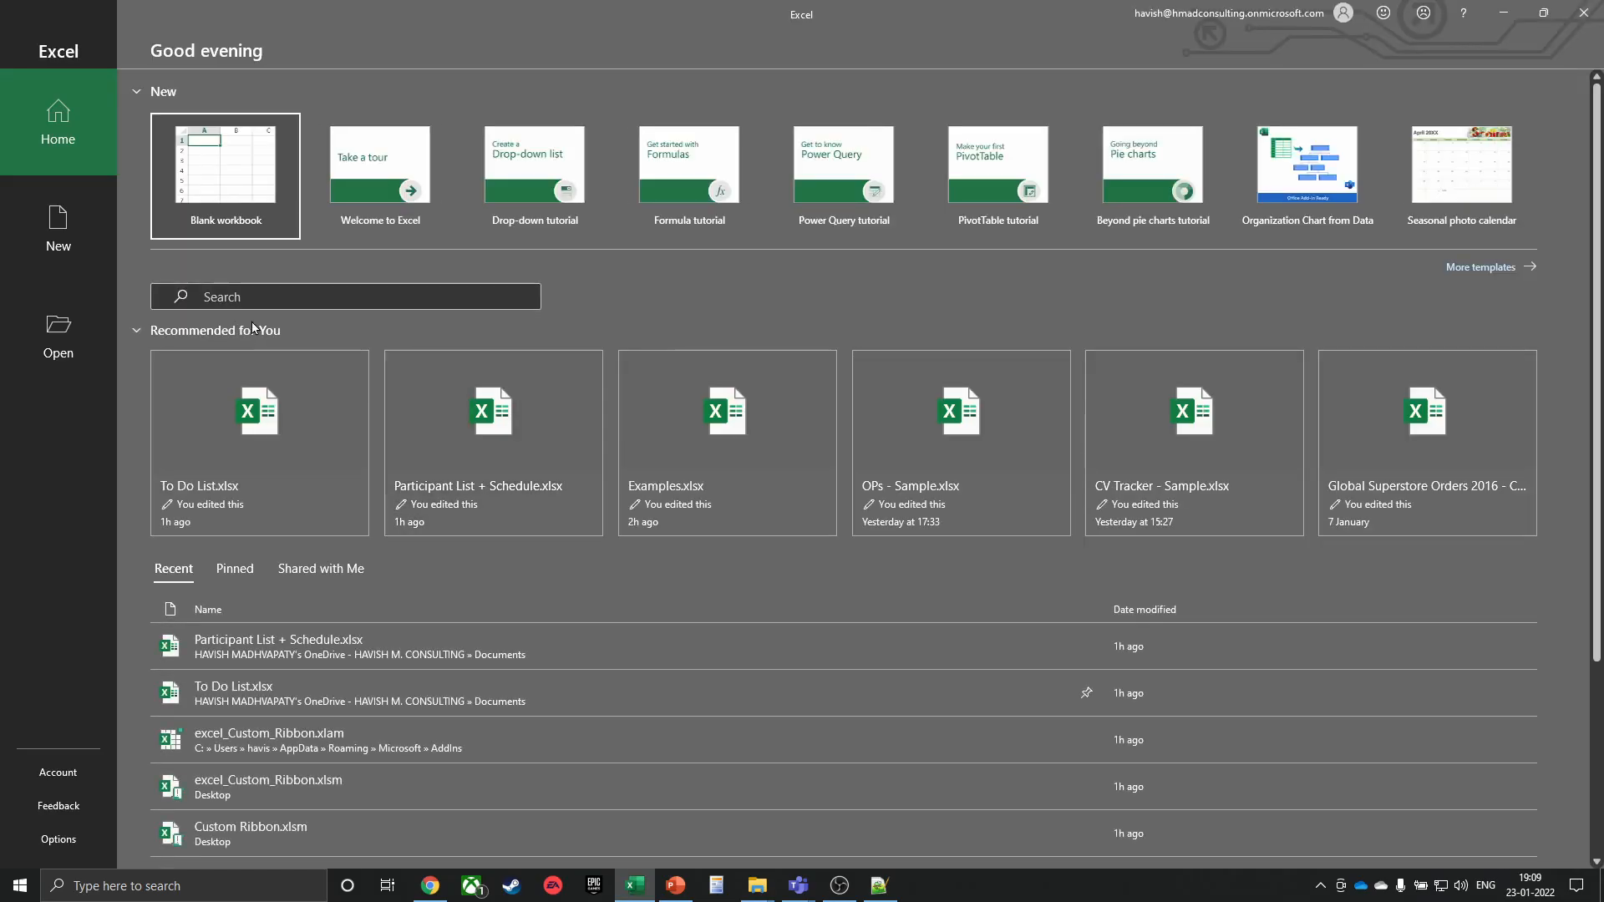
pyautogui.click(226, 172)
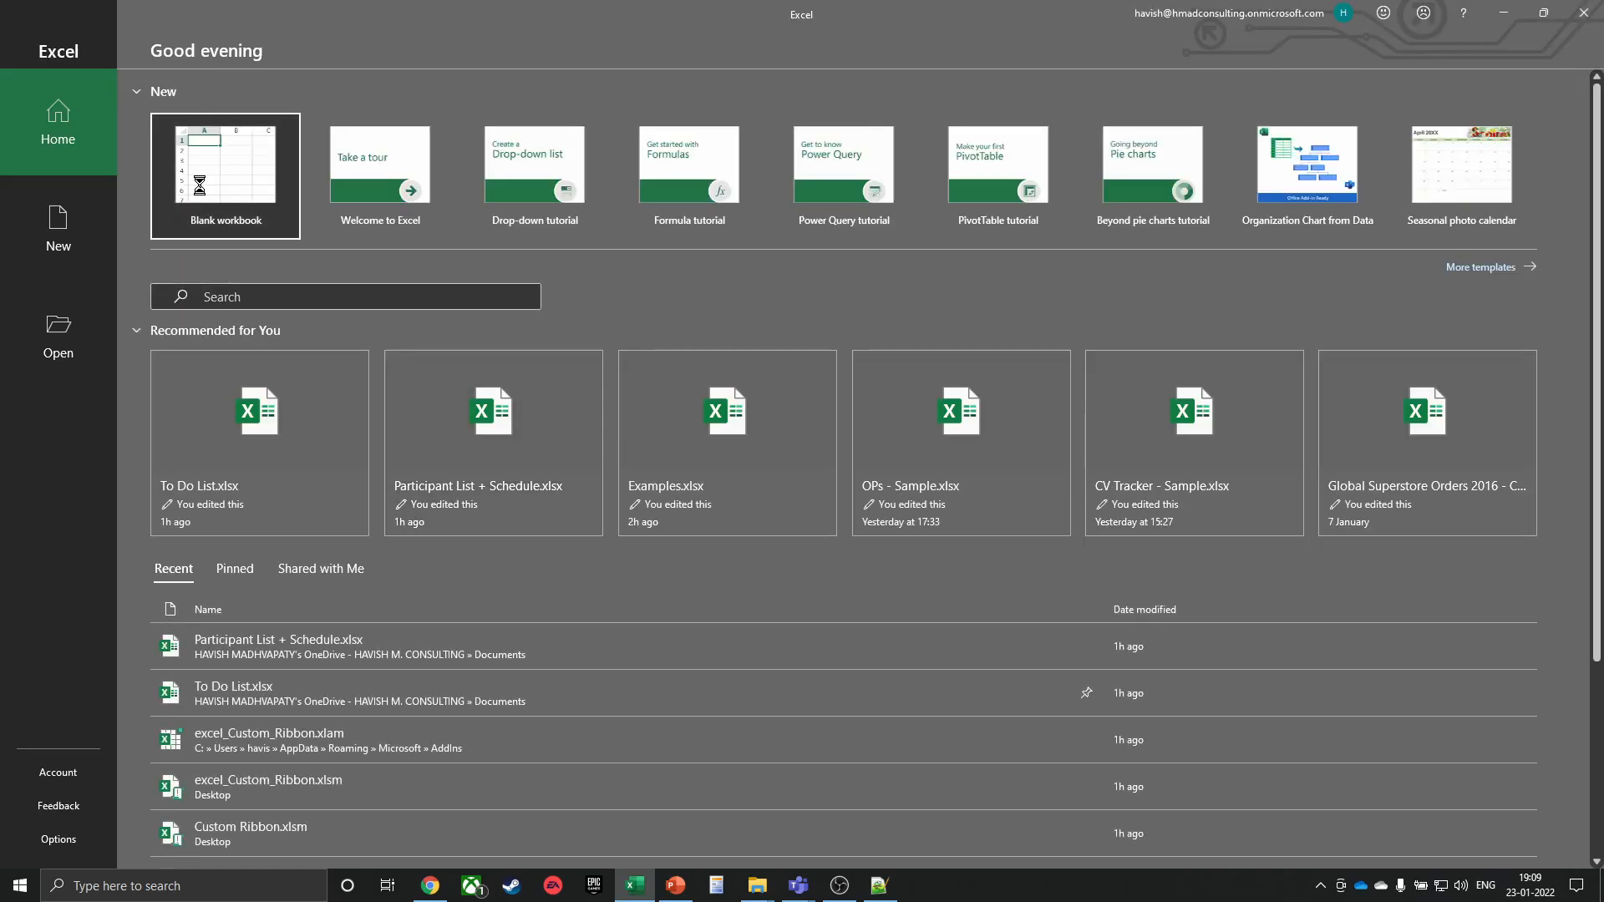
# Select cell B2 in Book1, press Alt+F11, and switch to the Developer ribbon tab
pyautogui.scroll(2, 231, 335)
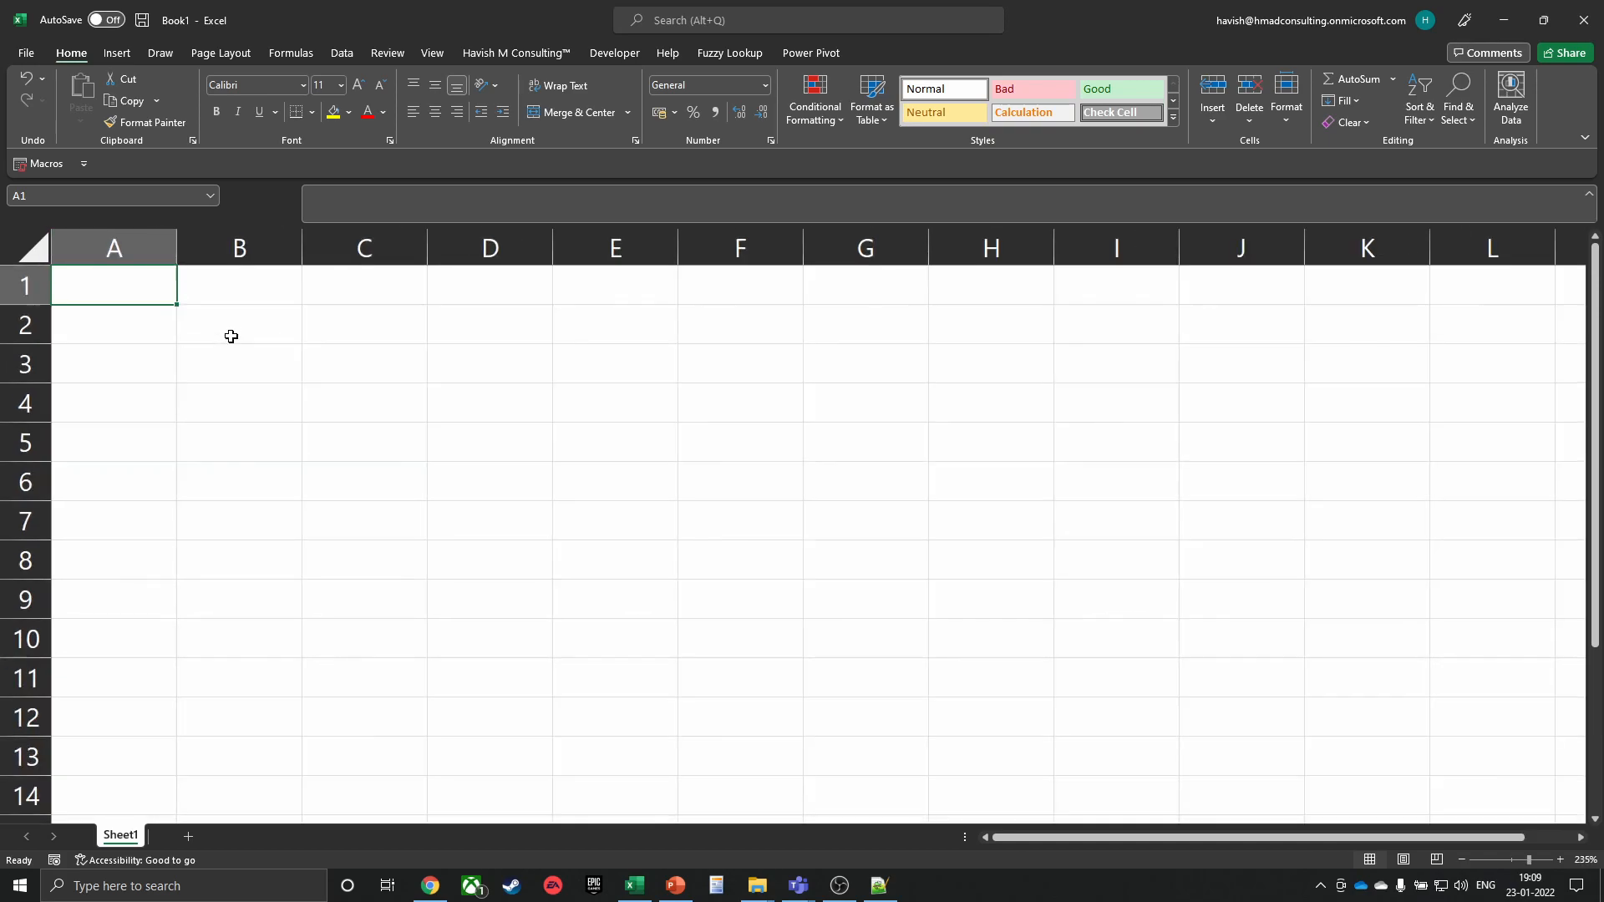
pyautogui.click(232, 335)
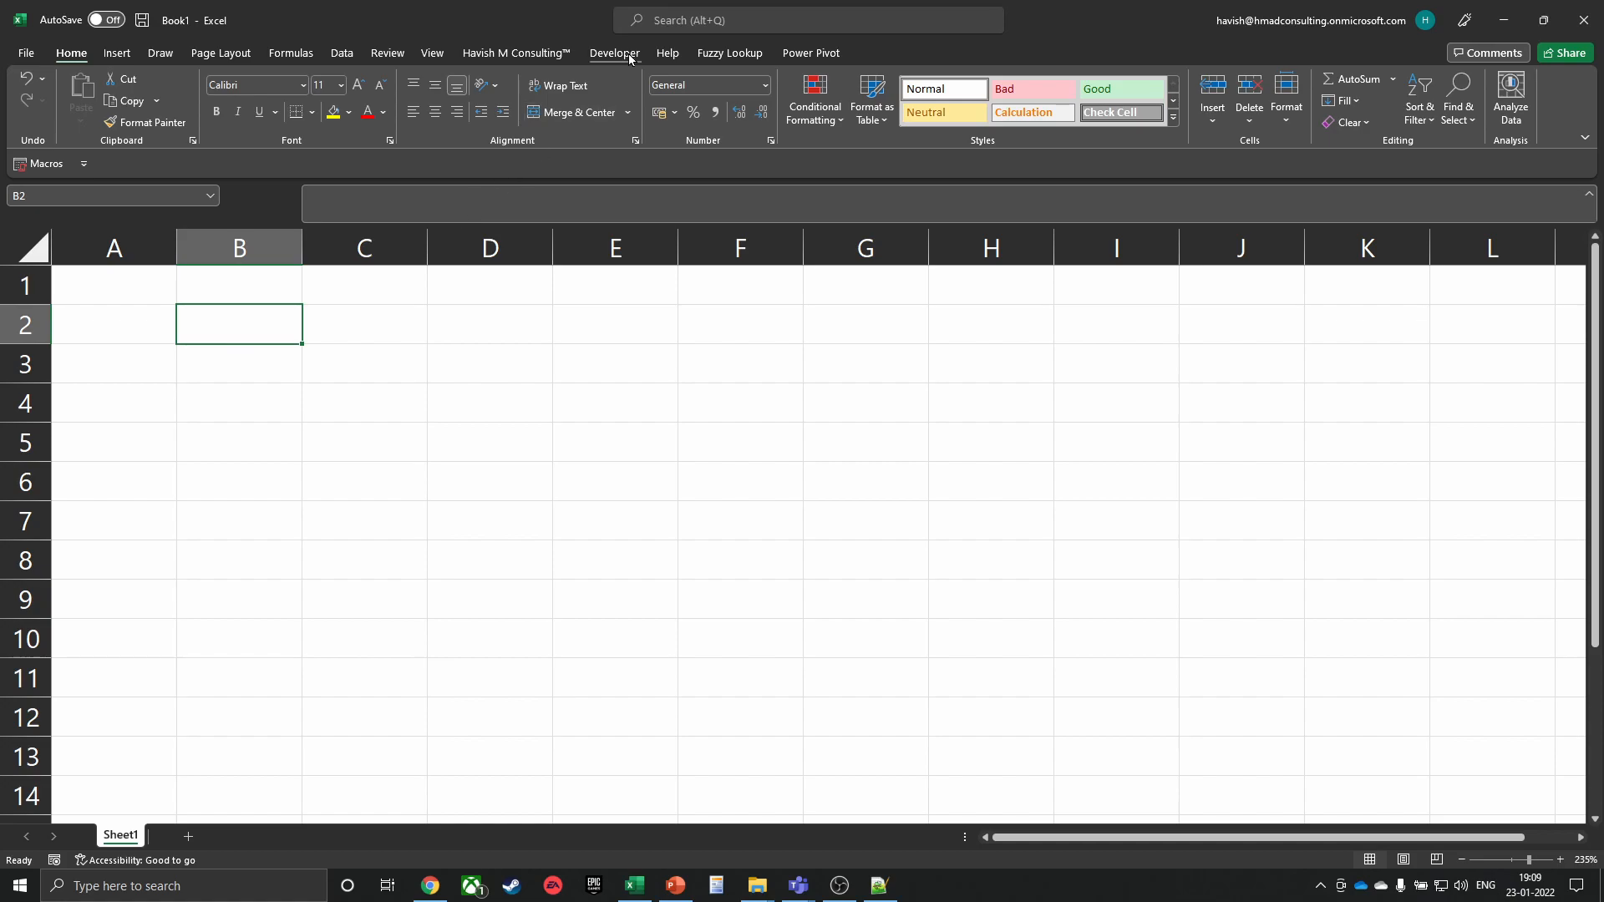
pyautogui.hotkey('alt', 'F11')
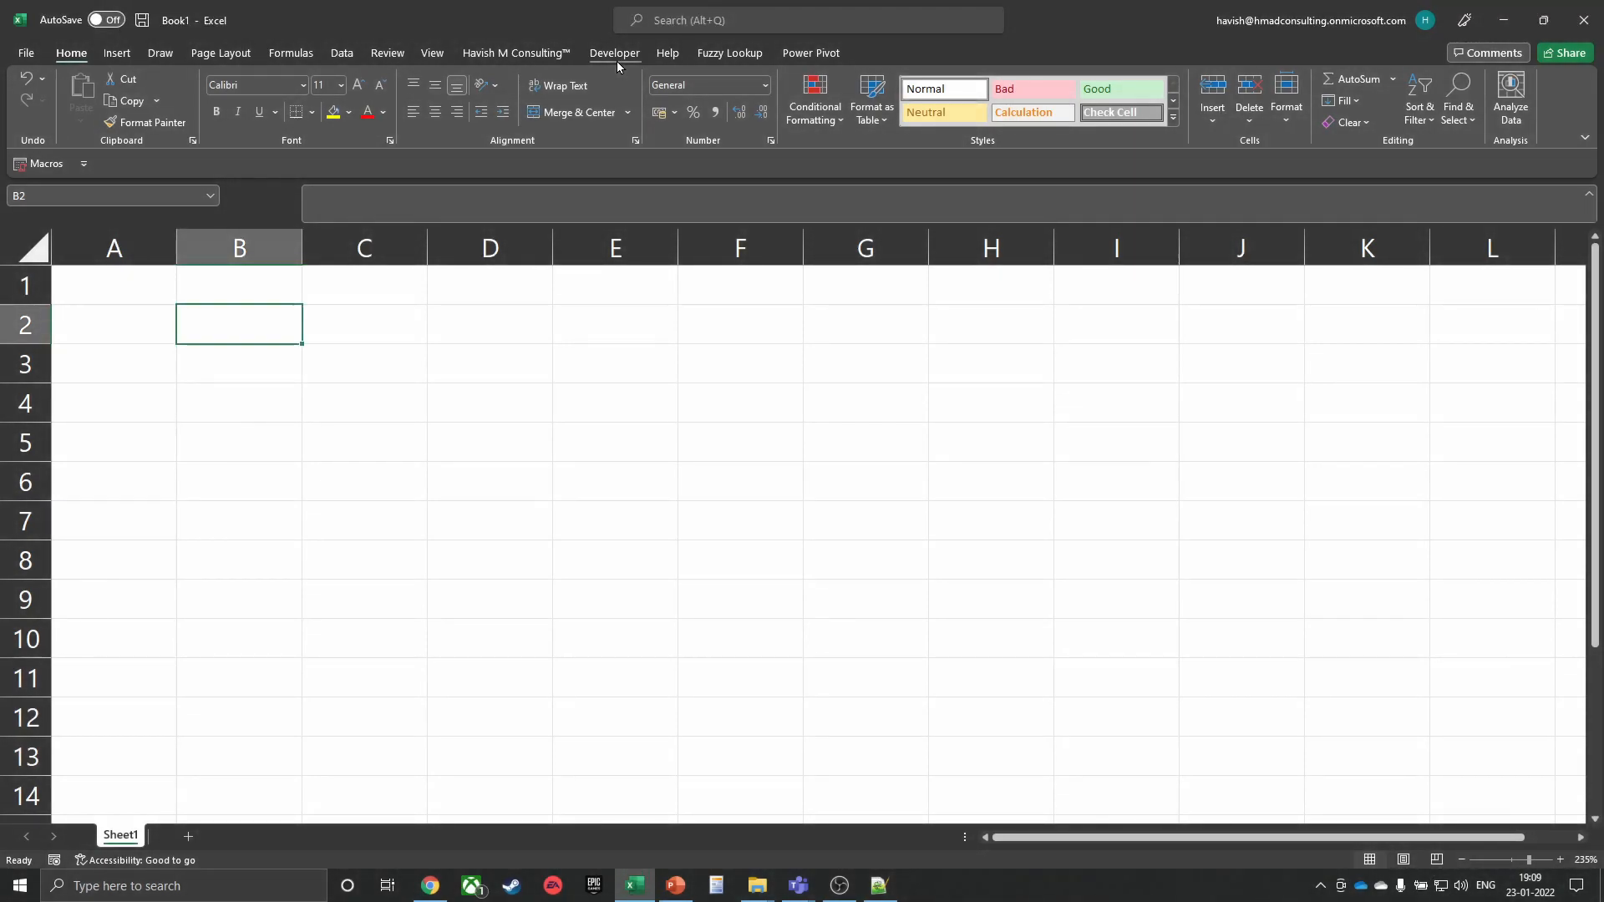
pyautogui.click(617, 55)
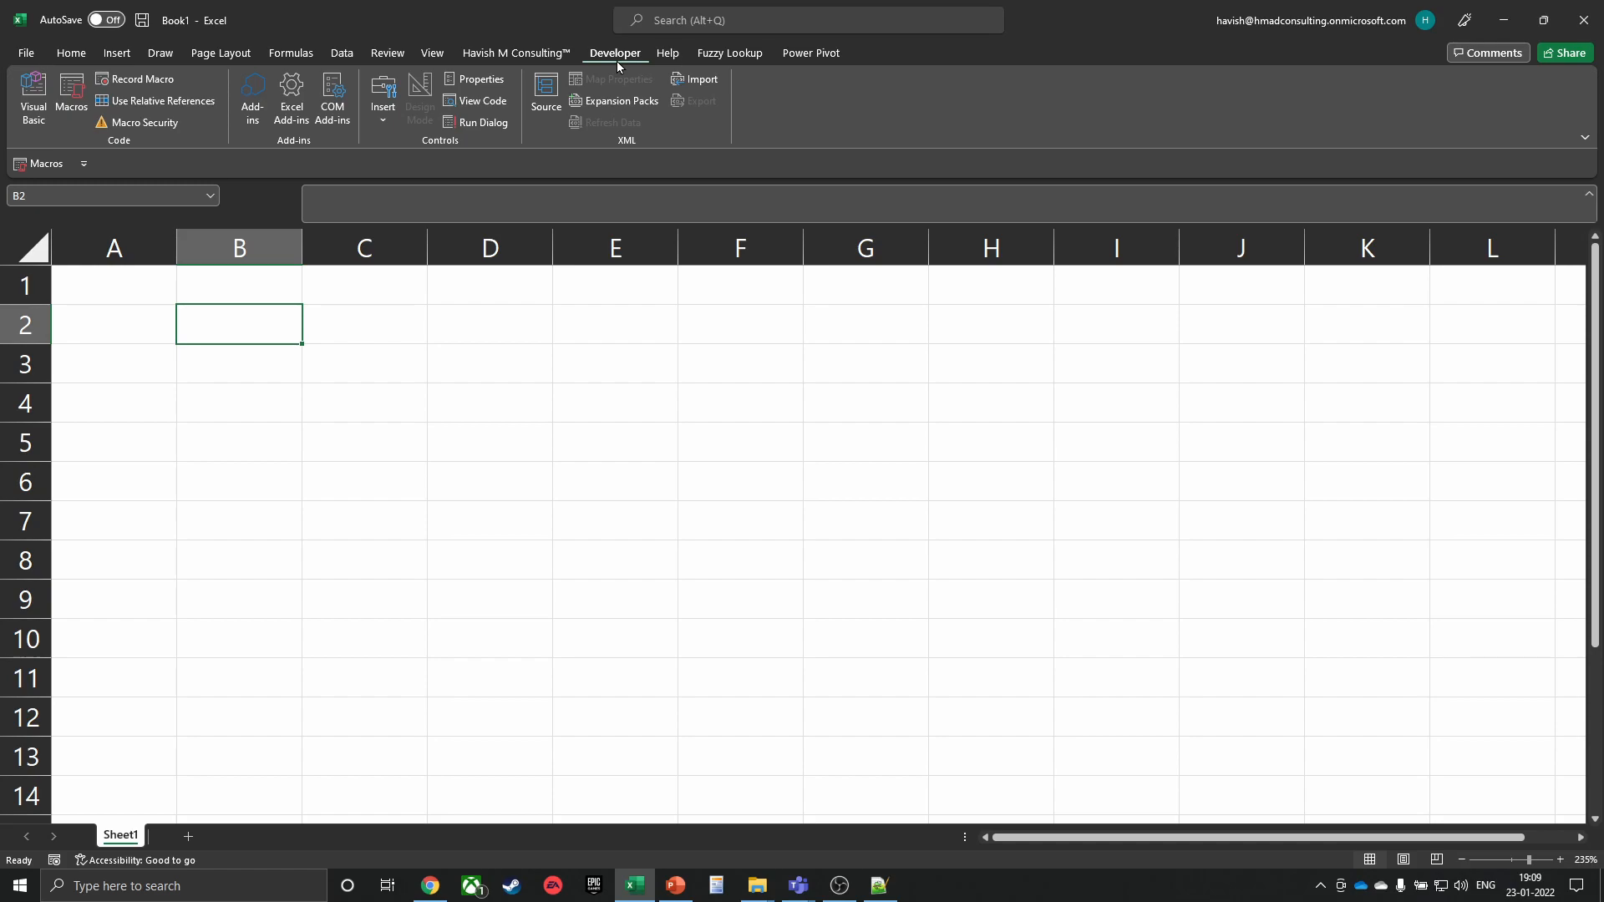
# Inspect the Developer entry in Excel Options' Customize Ribbon, cancel, then open Visual Basic
pyautogui.click(26, 53)
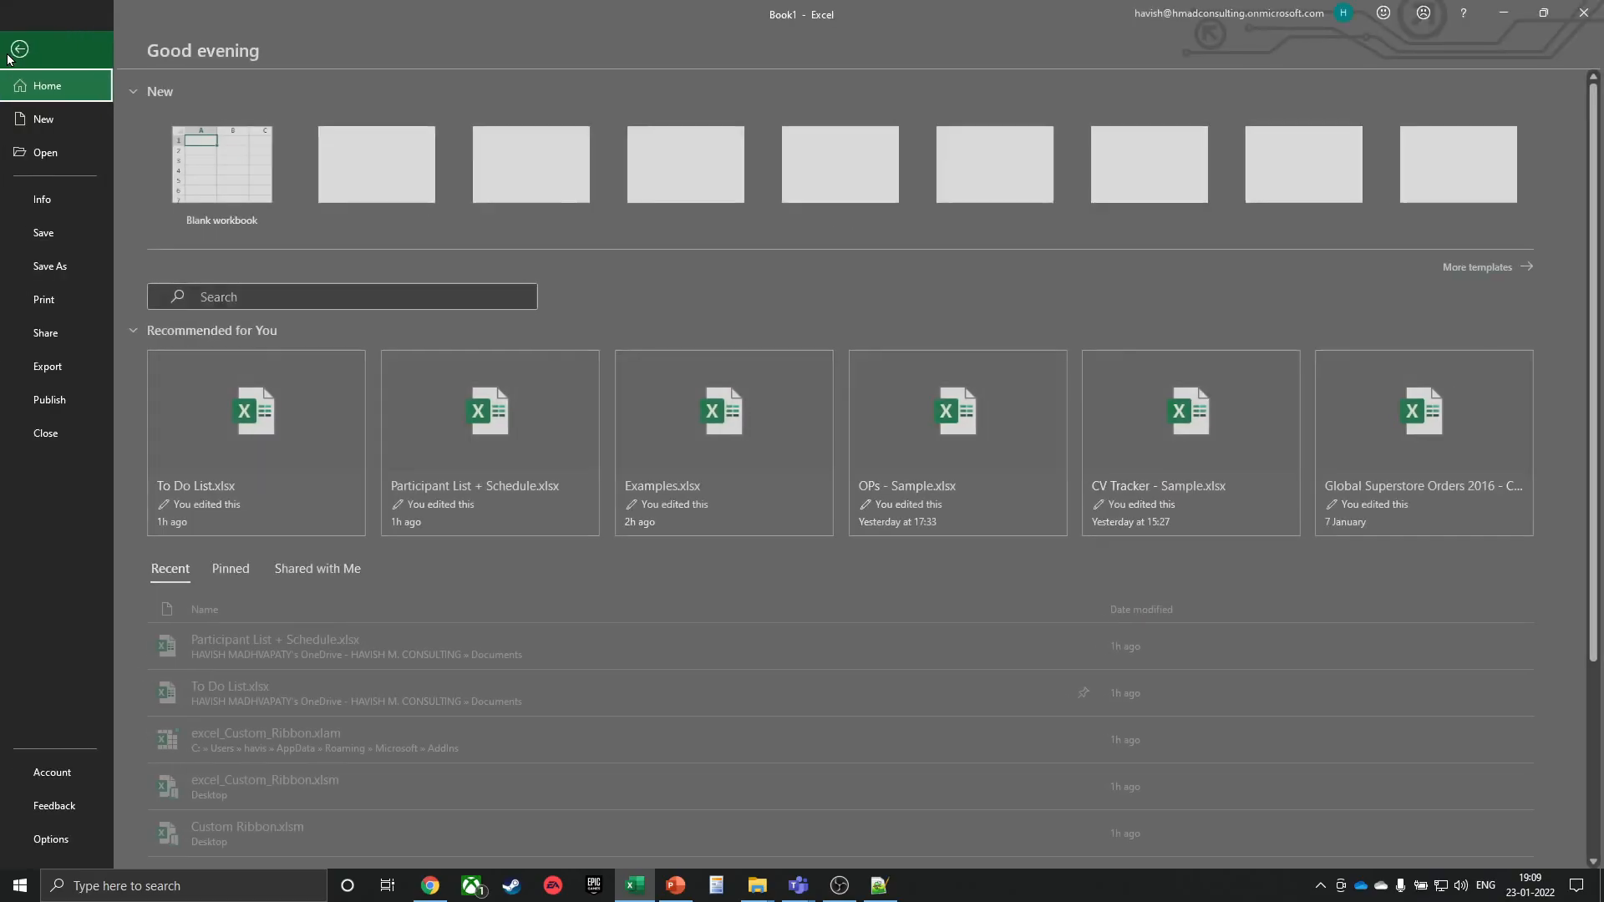
pyautogui.click(54, 839)
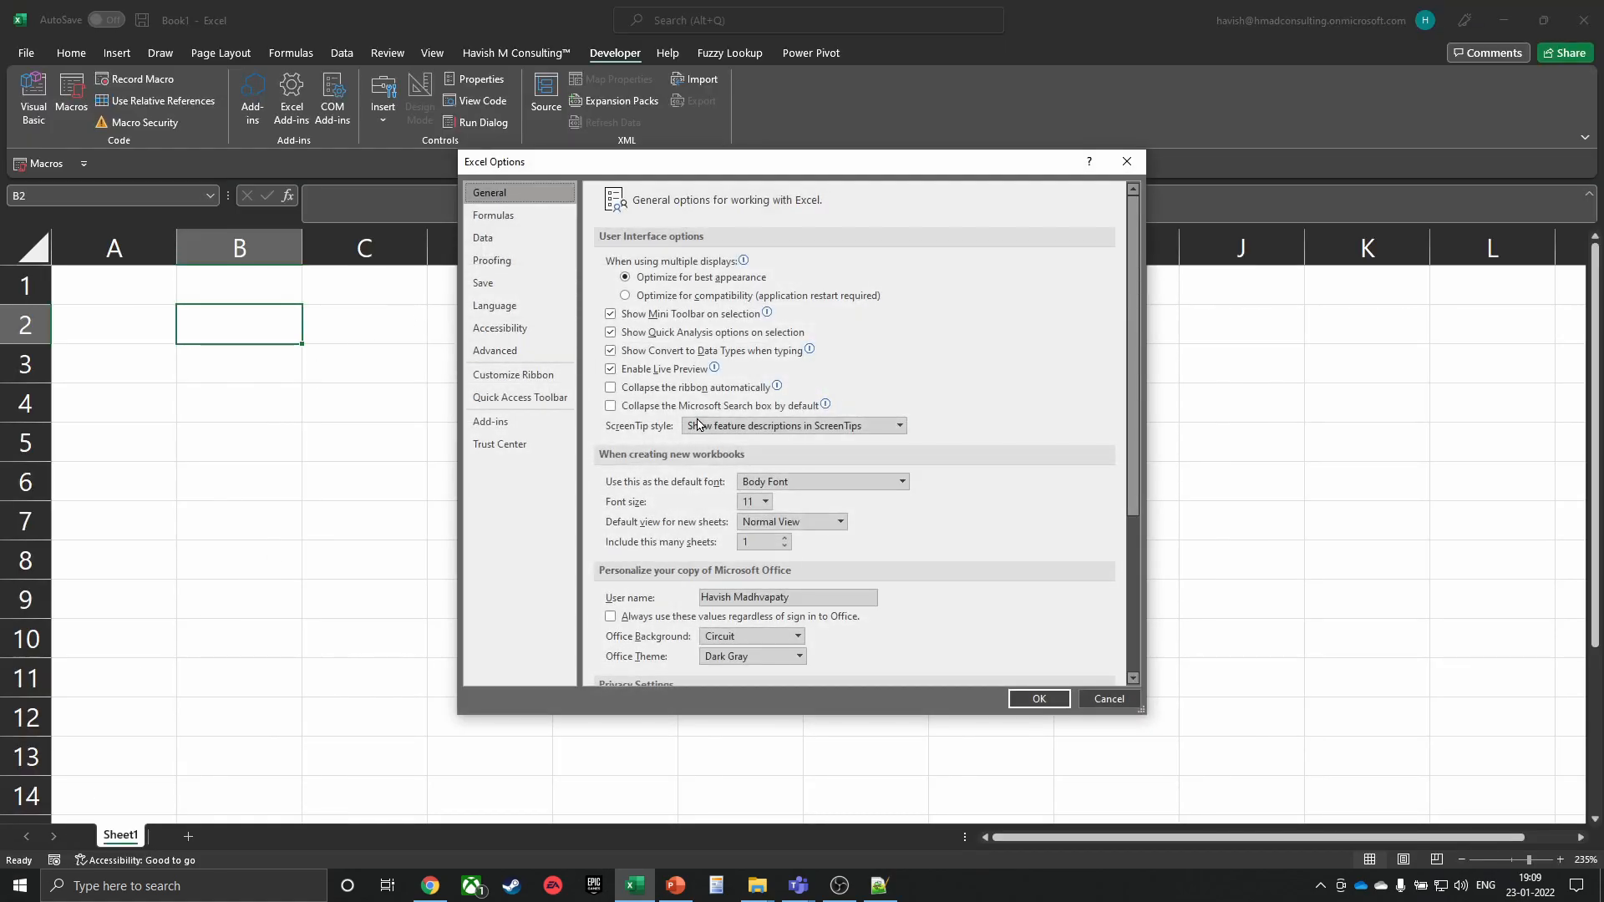
pyautogui.click(535, 376)
pyautogui.click(520, 397)
pyautogui.click(513, 375)
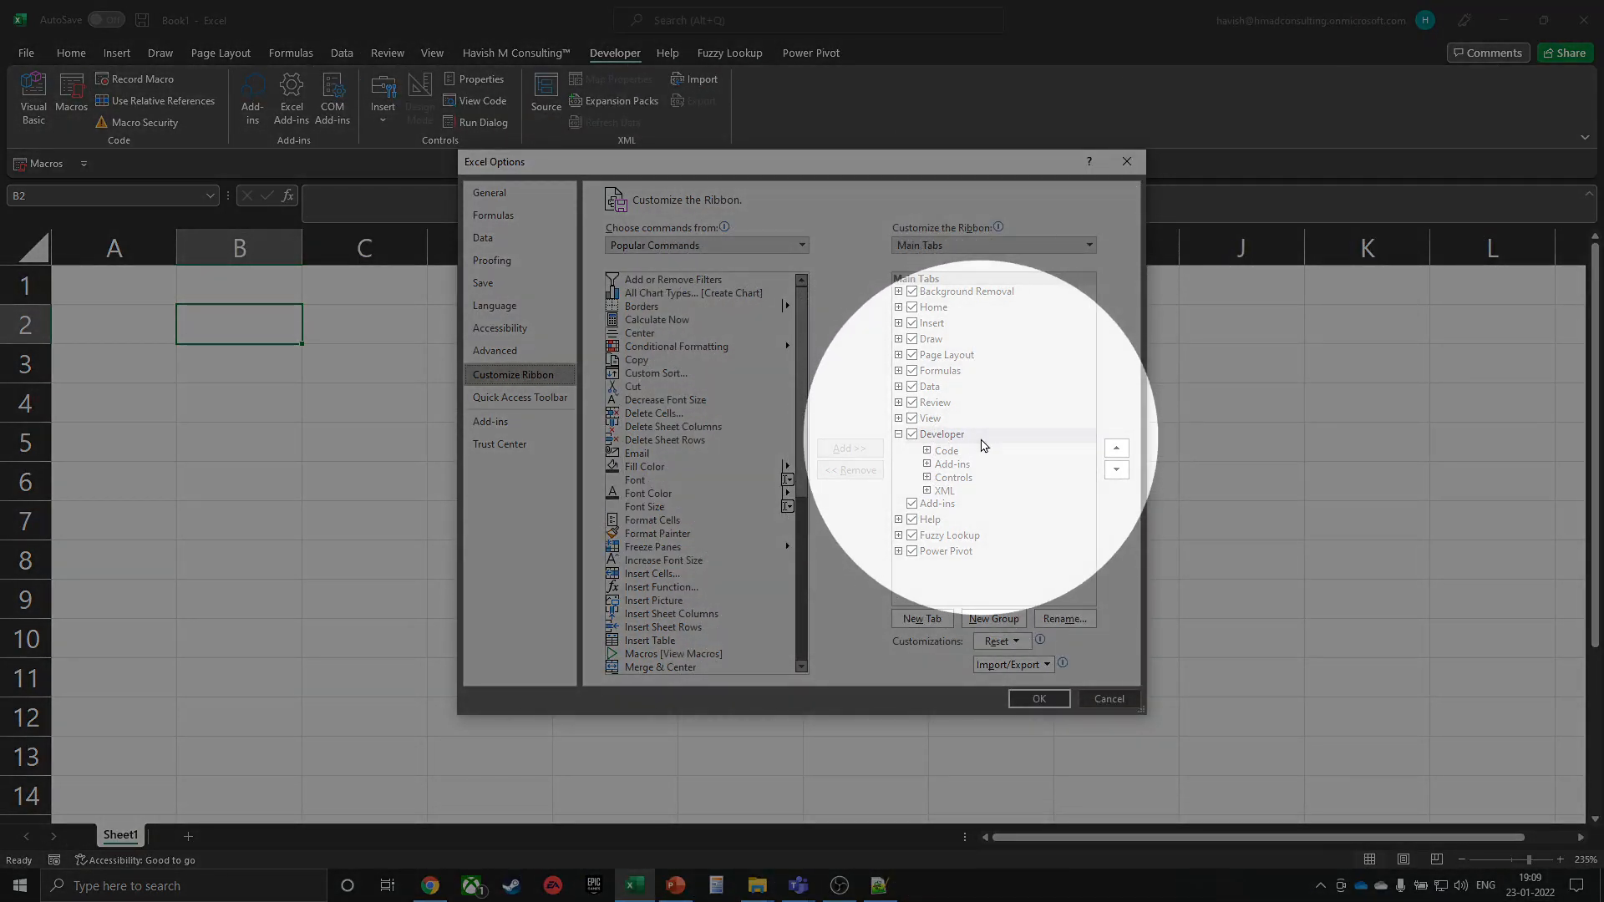
pyautogui.click(982, 441)
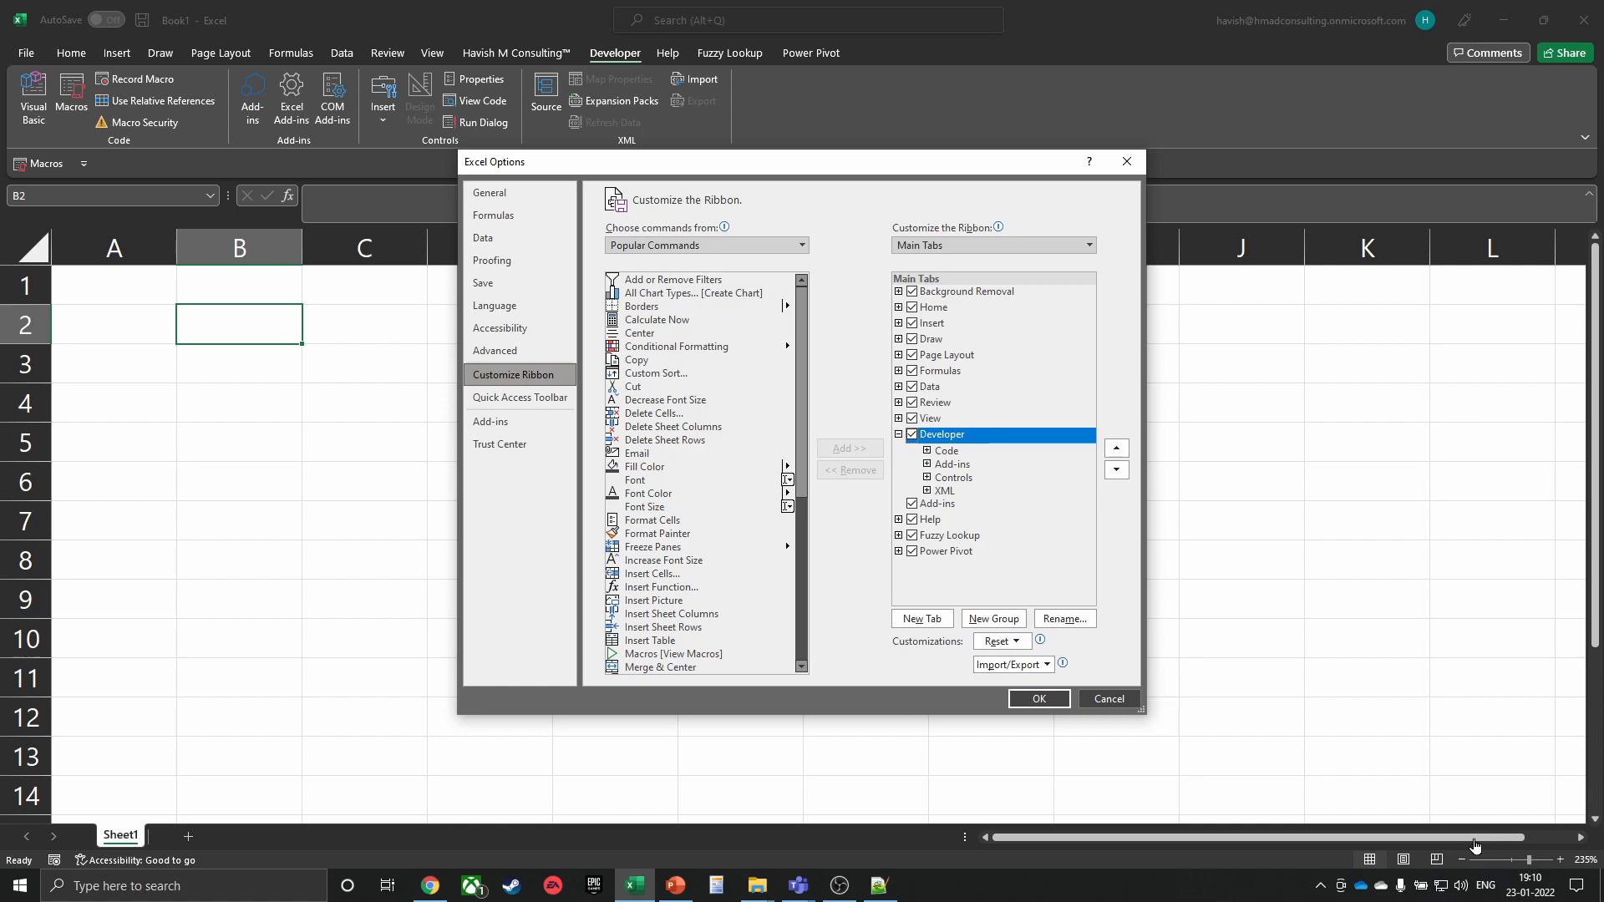
pyautogui.click(1111, 699)
pyautogui.click(33, 99)
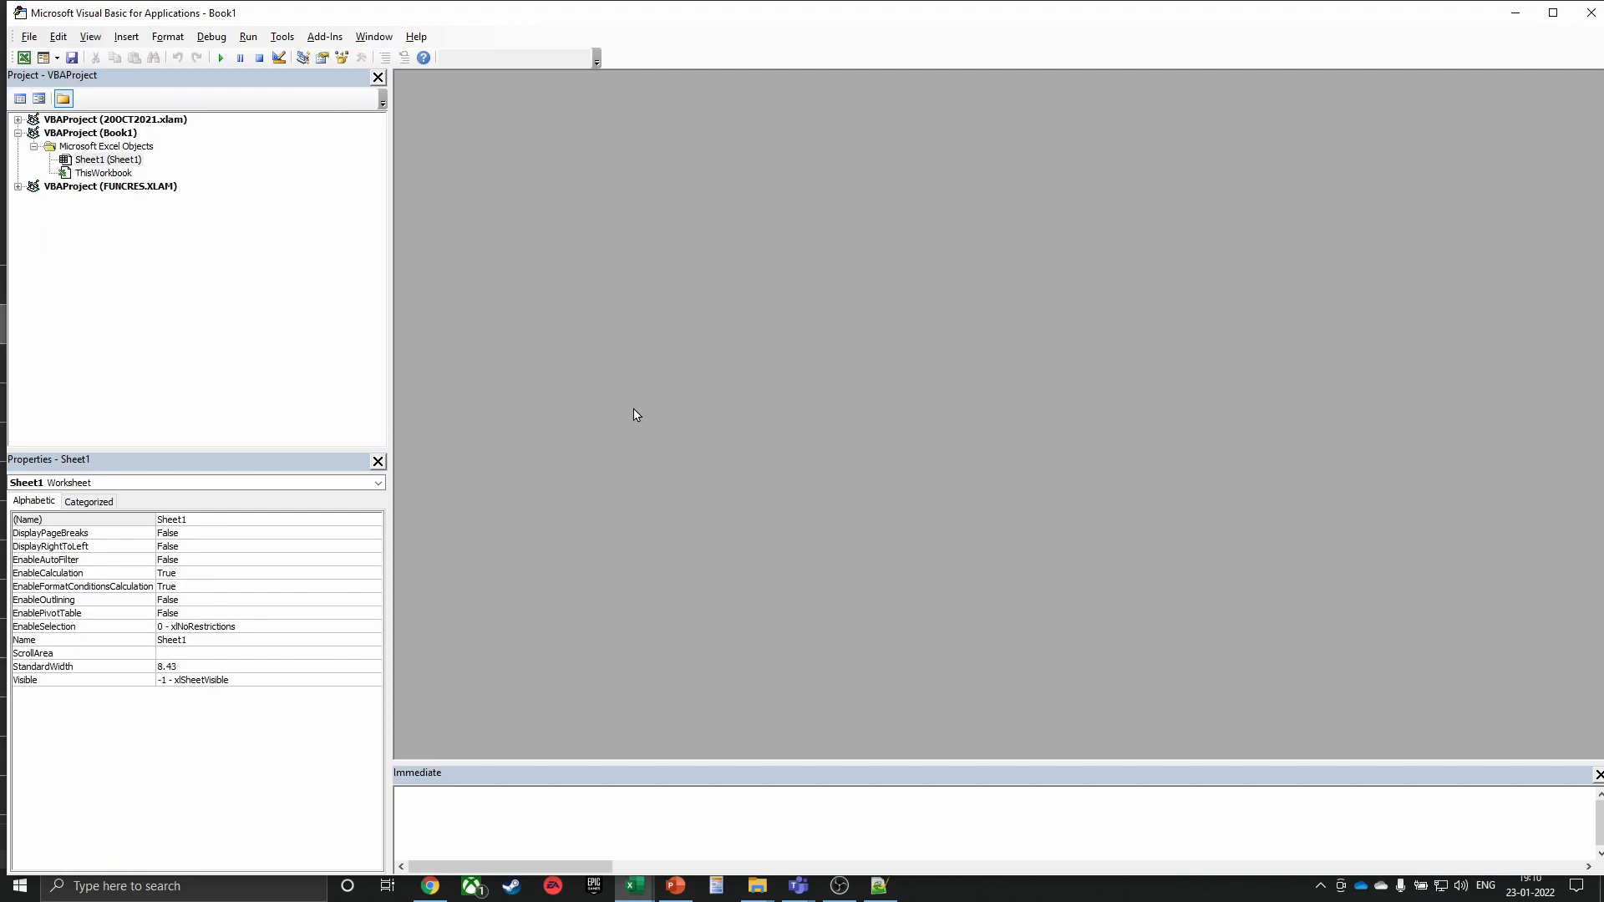
pyautogui.press('super')
pyautogui.write('visual studio code')
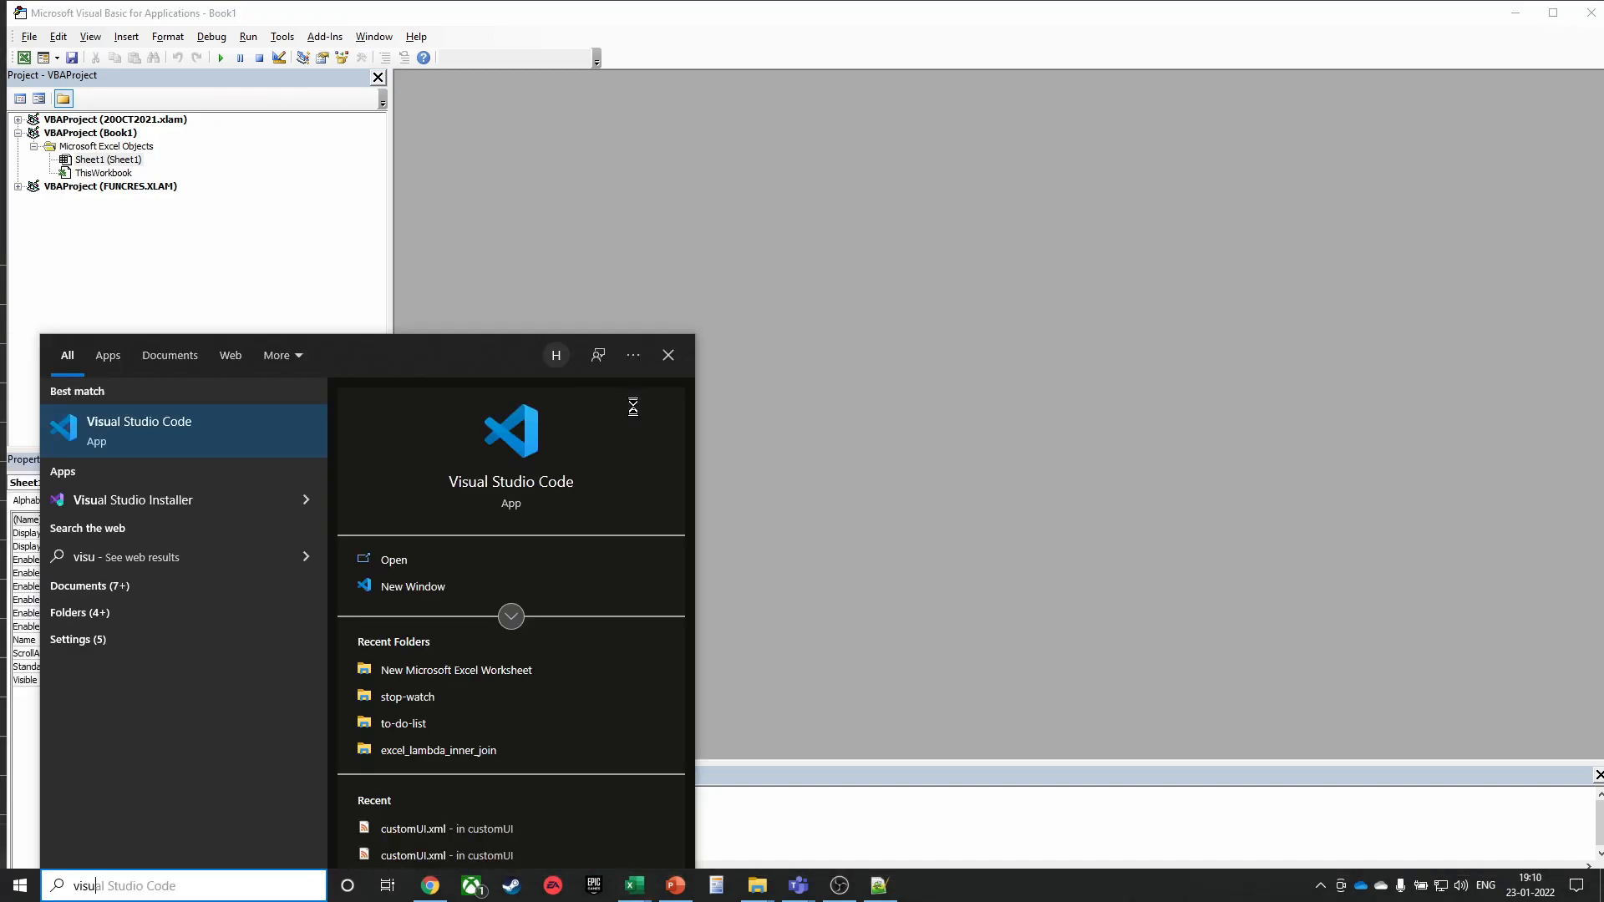
pyautogui.press('Return')
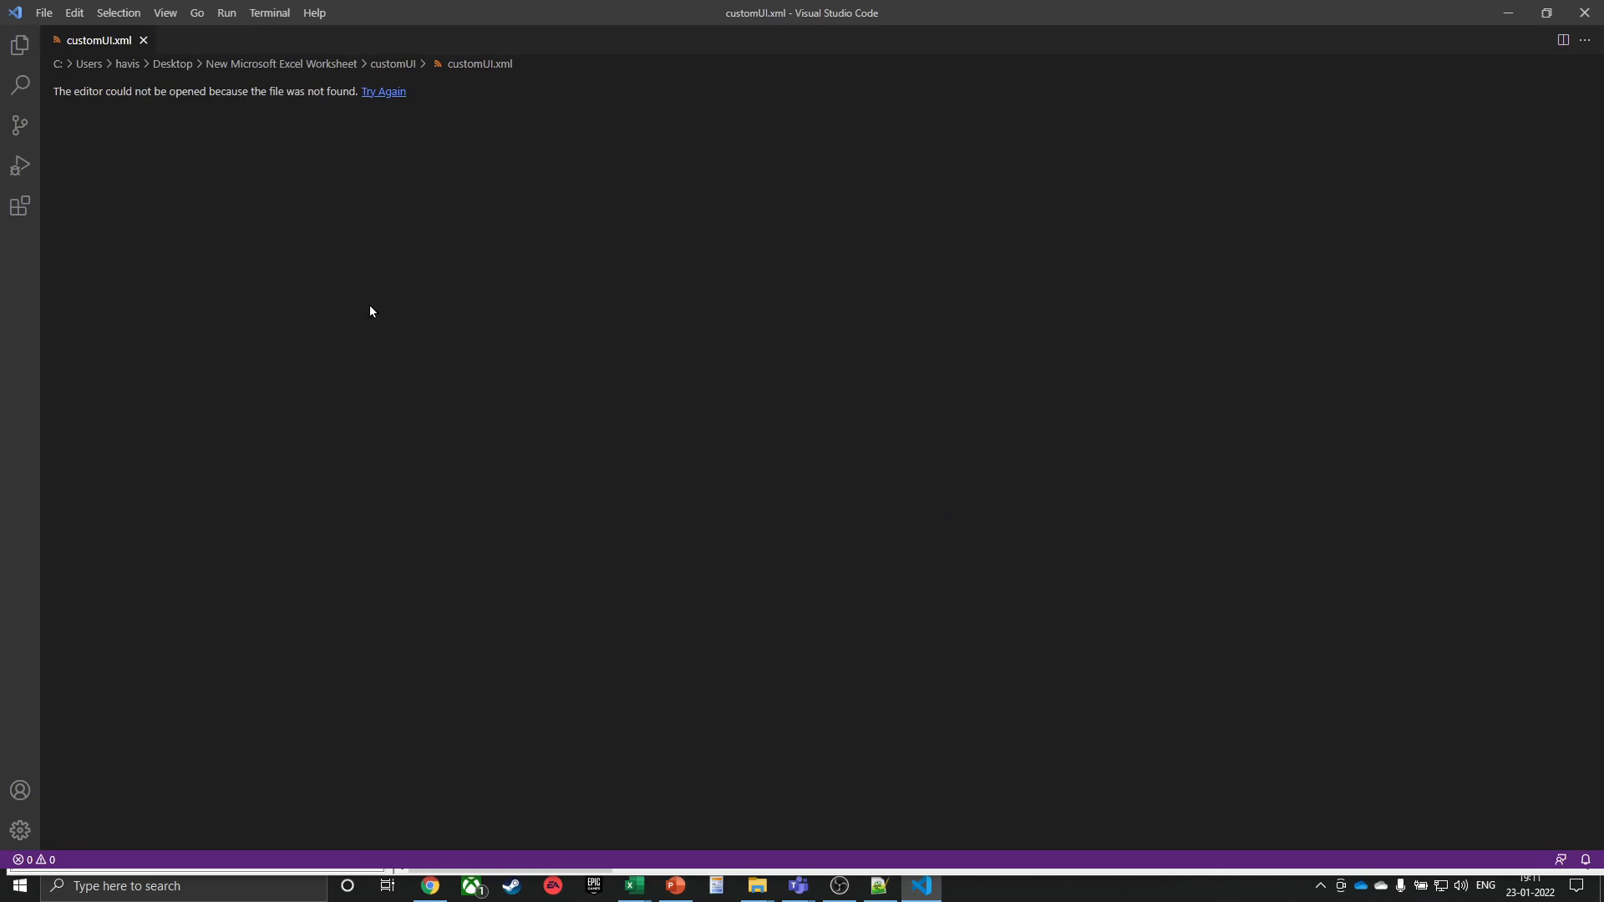
pyautogui.click(1582, 12)
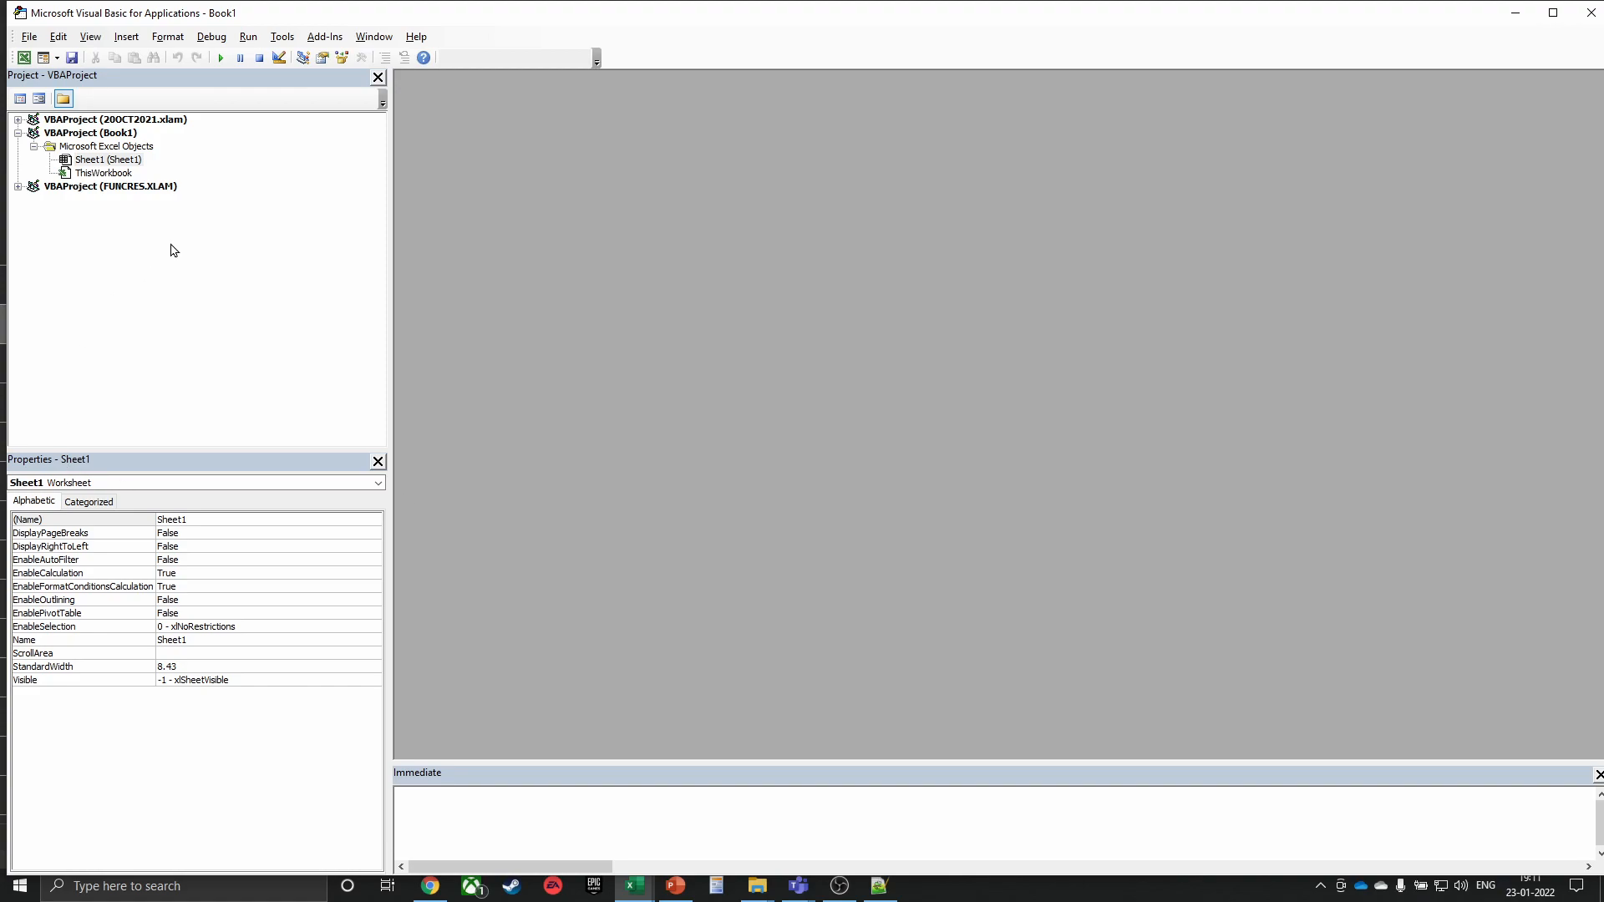
# Insert a new module into VBAProject (Book1)
pyautogui.click(119, 137)
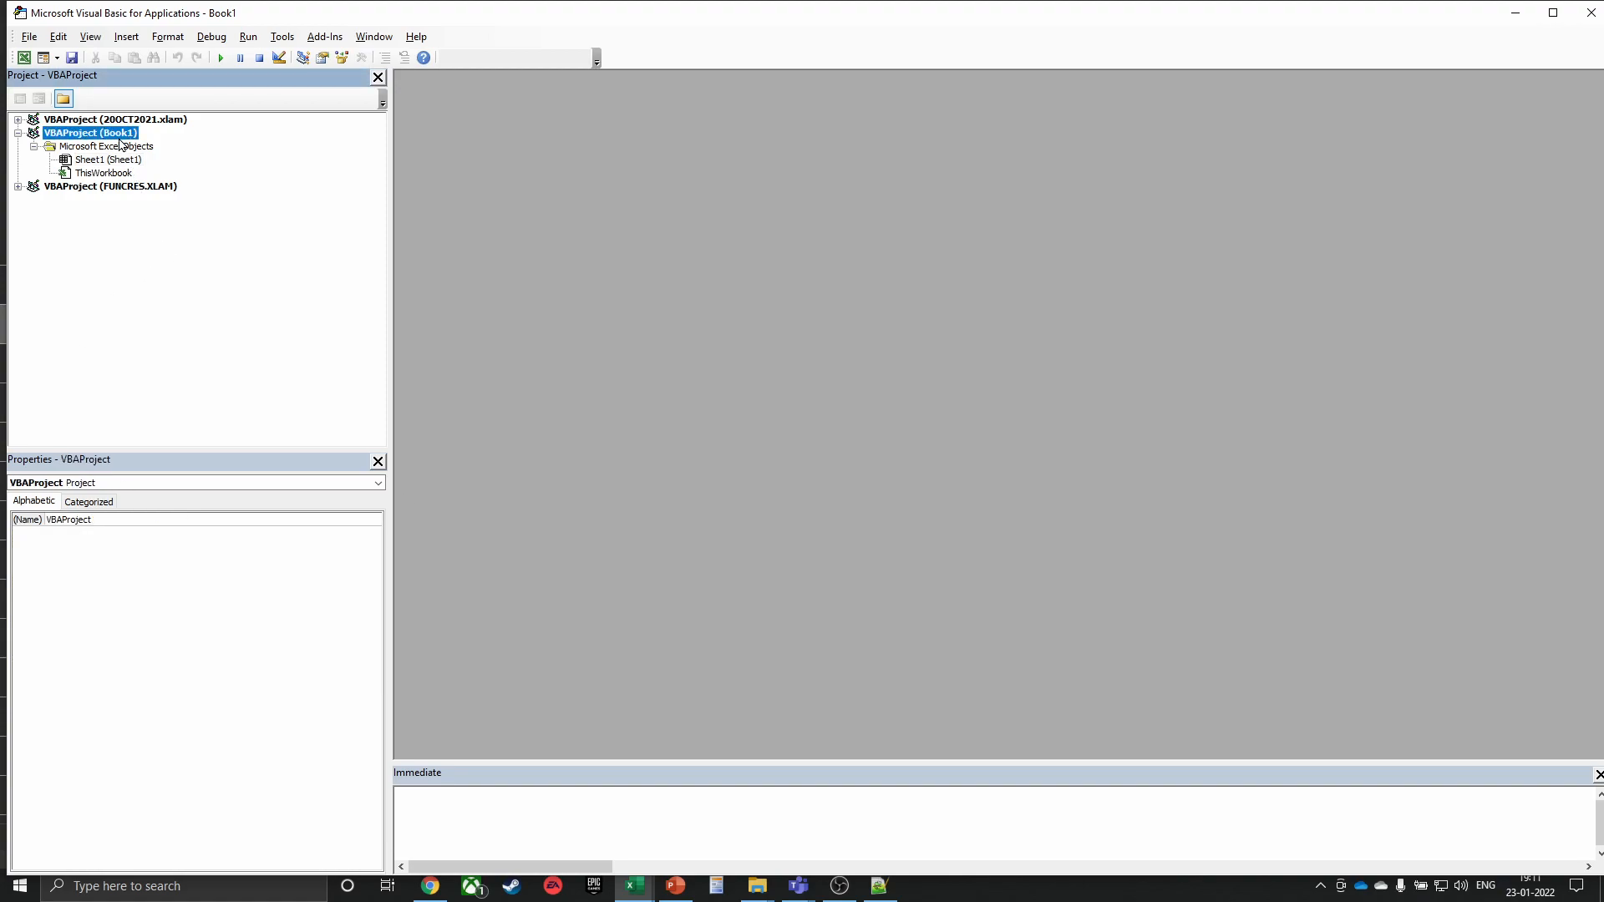
pyautogui.rightClick(119, 144)
pyautogui.moveTo(132, 228)
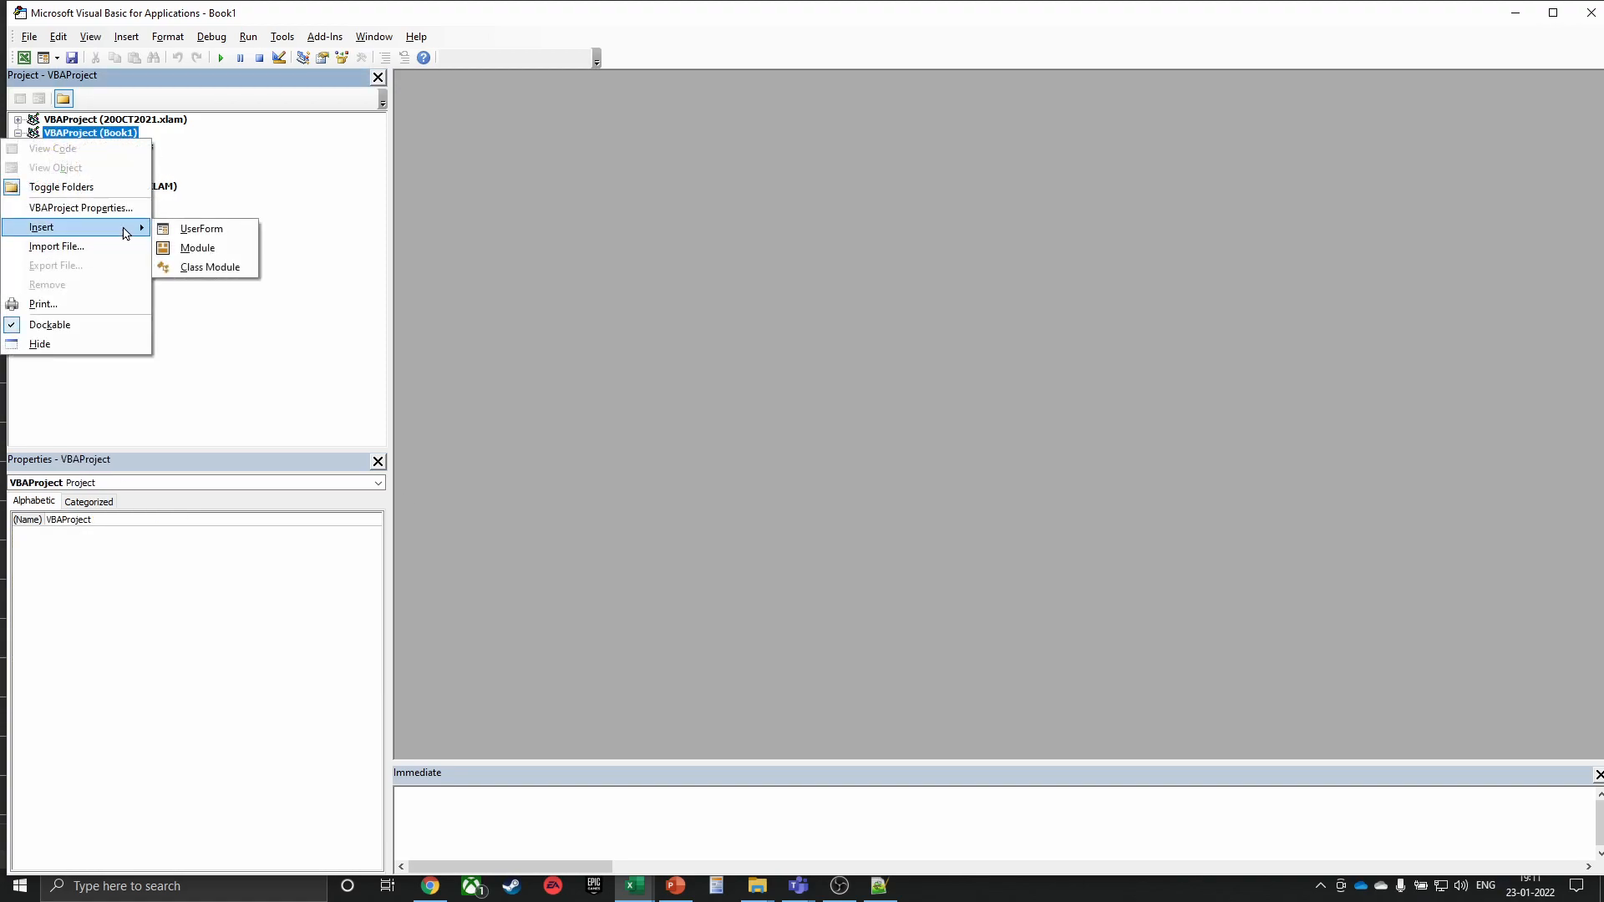
pyautogui.click(179, 247)
# Write the Sub ShowMyName() header and start a MsgBox line
pyautogui.write('Sub')
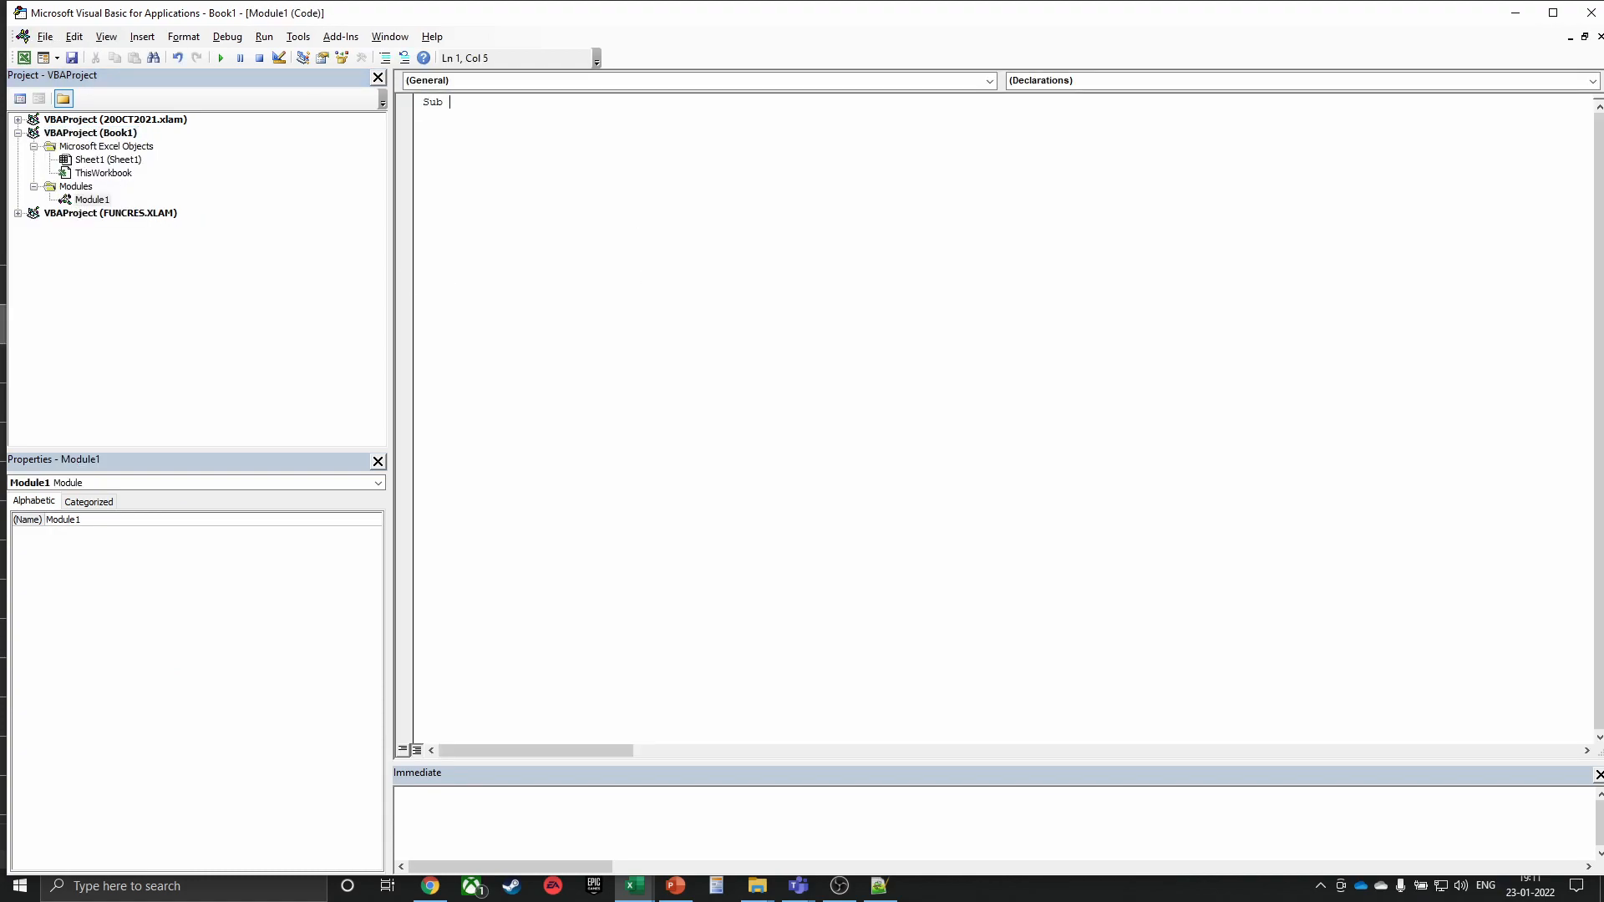
pyautogui.write(' ShowMyName')
pyautogui.press('Return')
pyautogui.press('Return')
pyautogui.hotkey('ctrl', 'space')
pyautogui.write('msgbox')
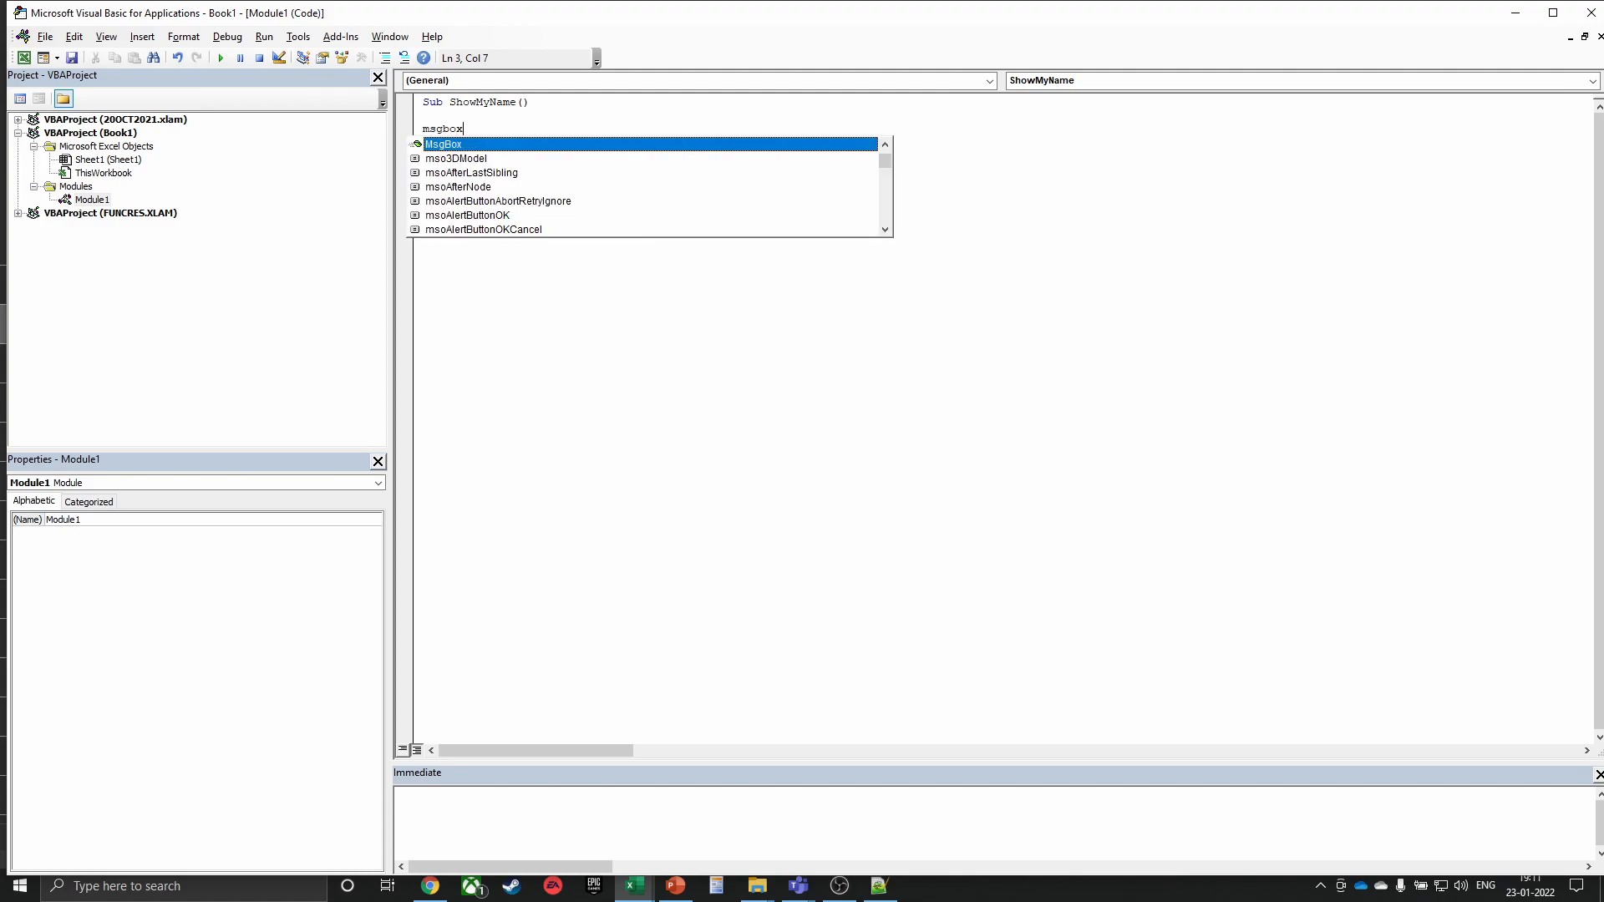
pyautogui.press('Tab')
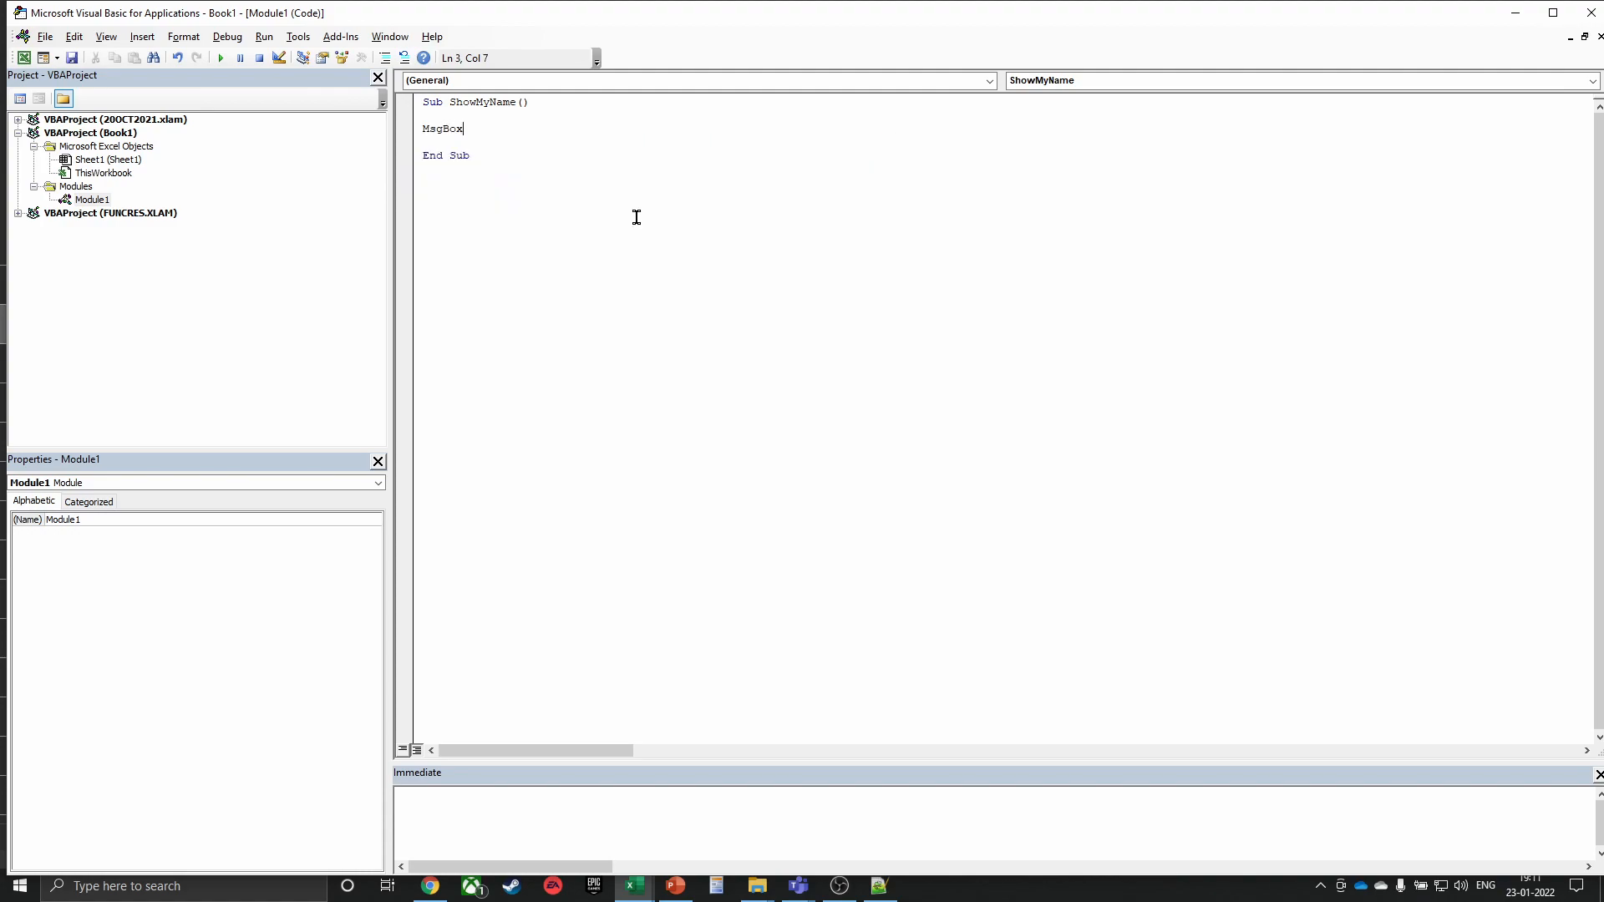
# Complete the line as MsgBox ("Hi this is") & vbNewLine & Application.UserName
pyautogui.write('(Hi ')
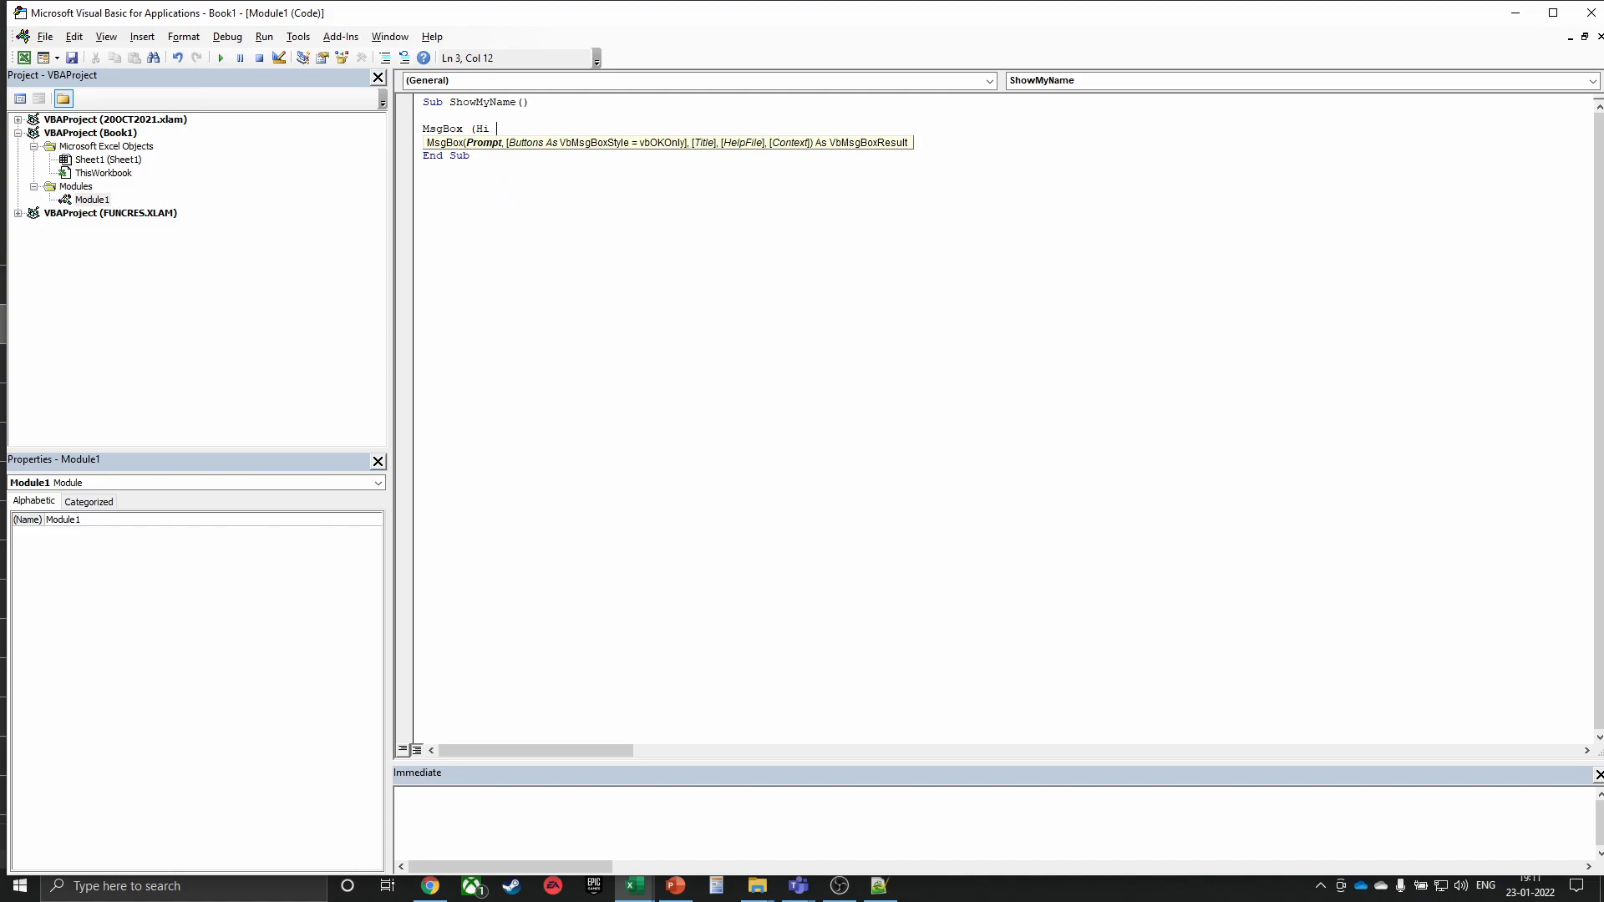
pyautogui.write('this is "')
pyautogui.press('Left')
pyautogui.press('Left')
pyautogui.press('Left')
pyautogui.press('Left')
pyautogui.press('Left')
pyautogui.press('Left')
pyautogui.press('Left')
pyautogui.press('Left')
pyautogui.press('Left')
pyautogui.press('Left')
pyautogui.write('"')
pyautogui.press('End')
pyautogui.write(') ')
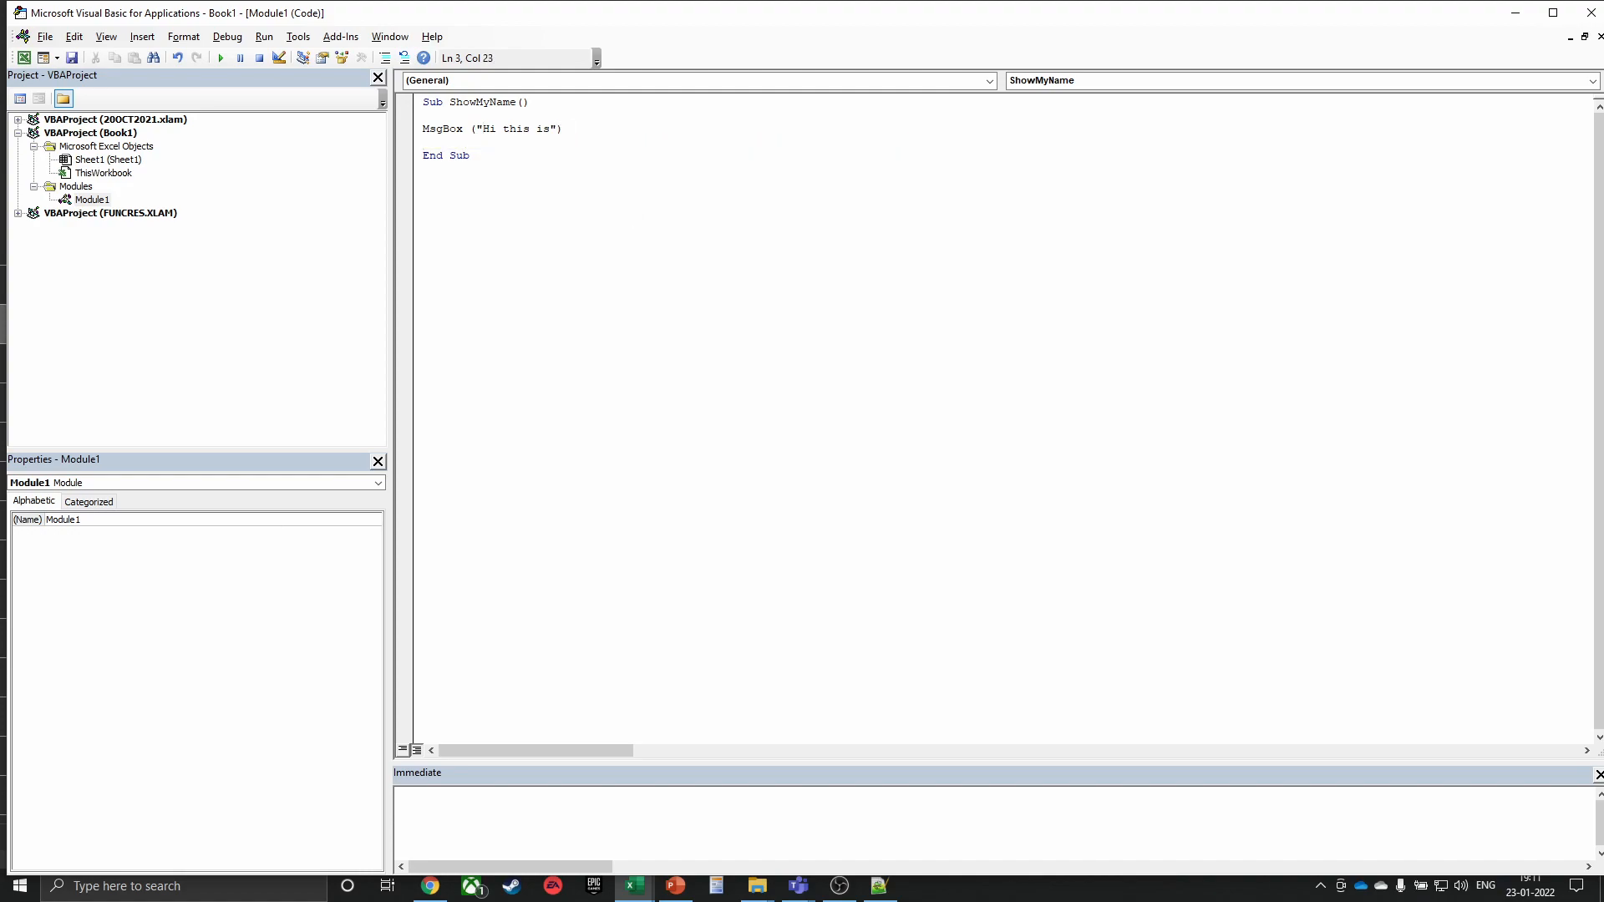
pyautogui.write('& vbnew')
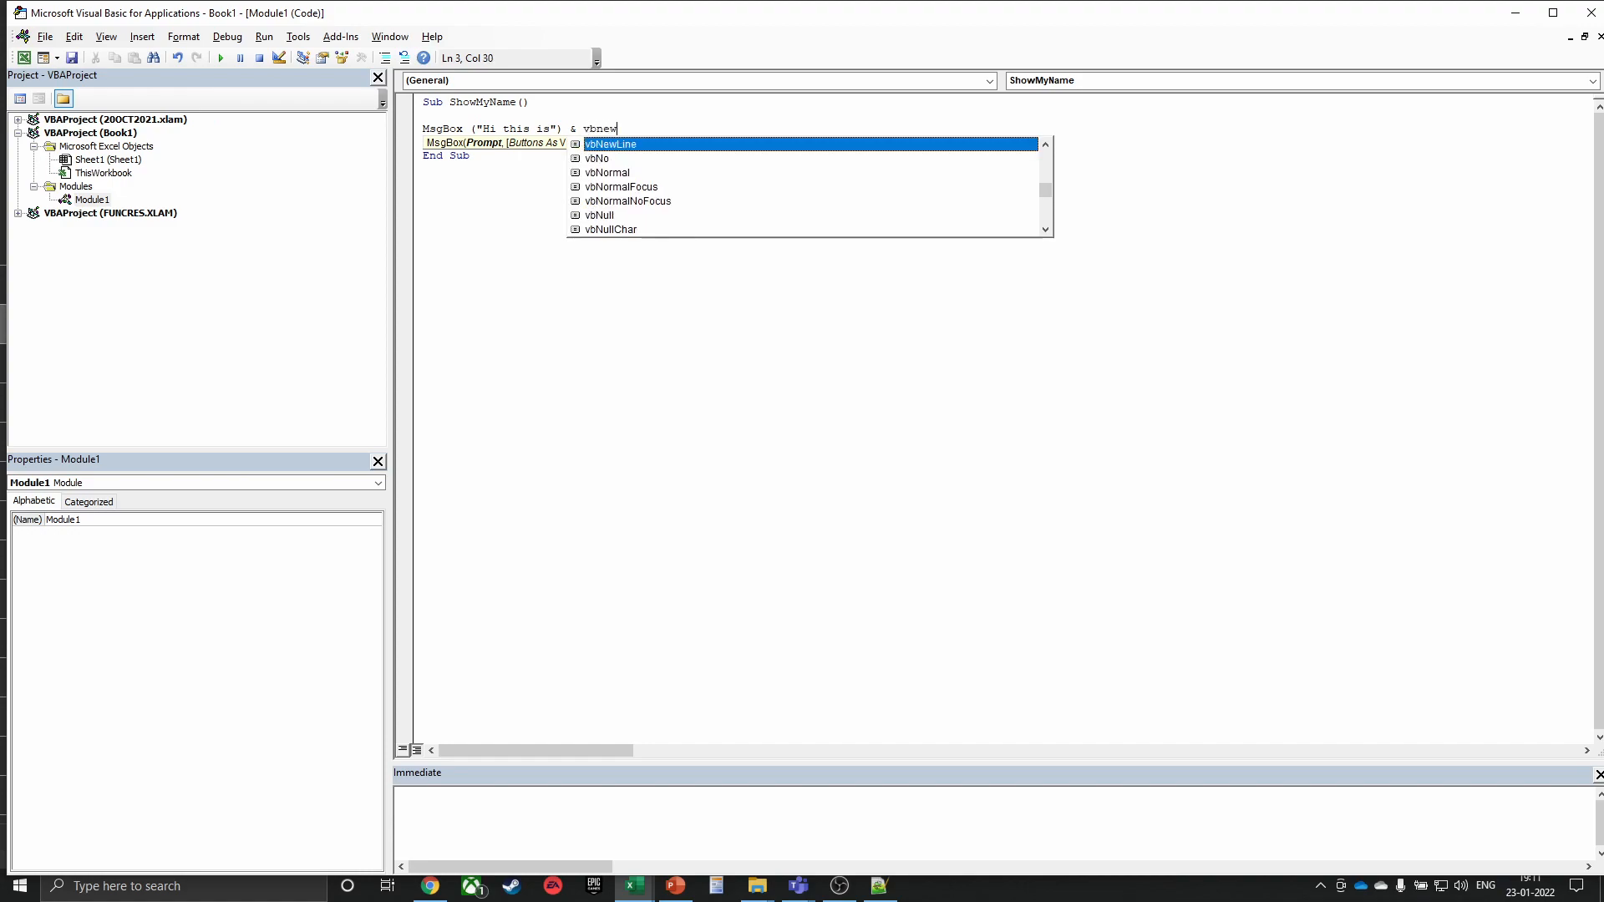
pyautogui.write(' & applicatin')
pyautogui.press('BackSpace')
pyautogui.press('BackSpace')
pyautogui.press('BackSpace')
pyautogui.write('ion.UserControl')
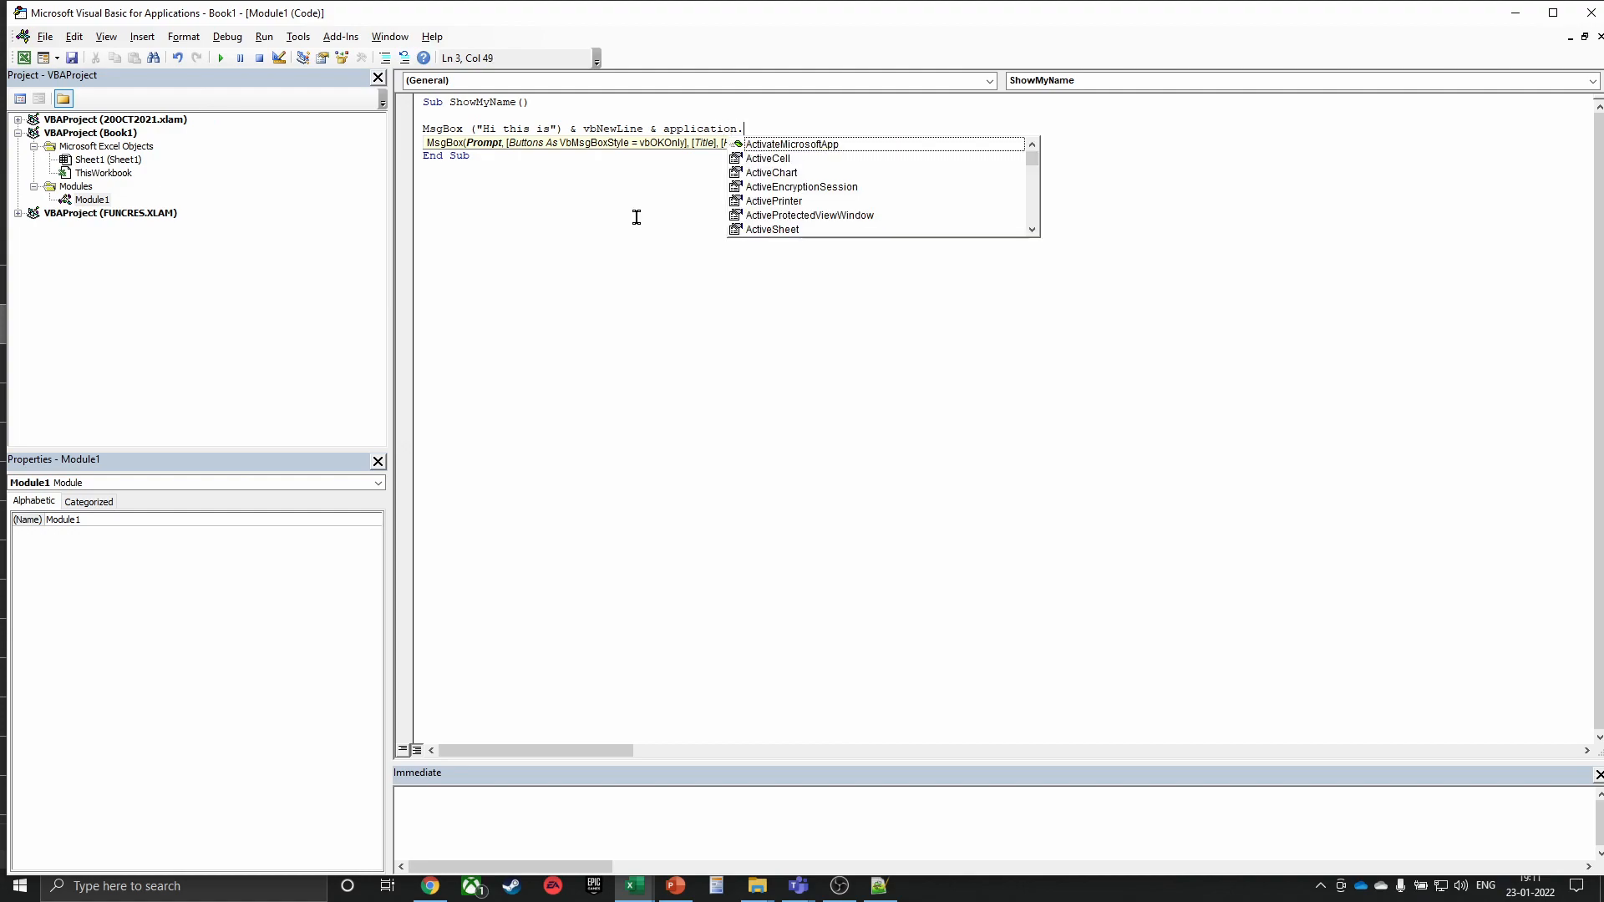
pyautogui.press('Tab')
pyautogui.press('BackSpace')
pyautogui.press('BackSpace')
pyautogui.press('BackSpace')
pyautogui.press('BackSpace')
pyautogui.press('BackSpace')
pyautogui.press('BackSpace')
pyautogui.press('BackSpace')
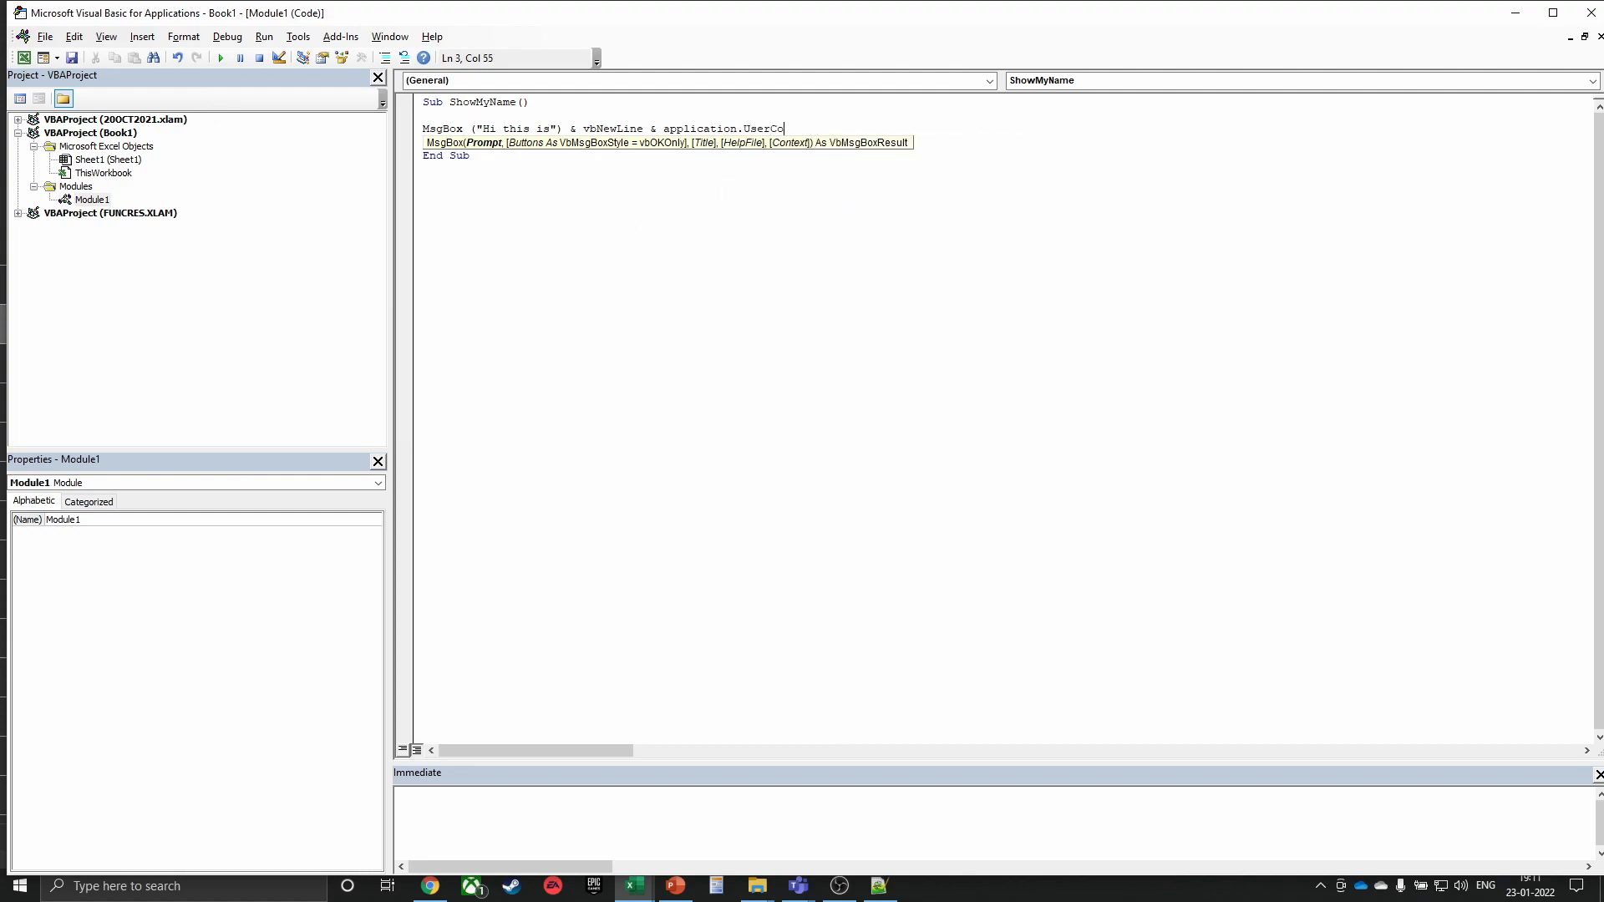
pyautogui.write('name')
pyautogui.press('Down')
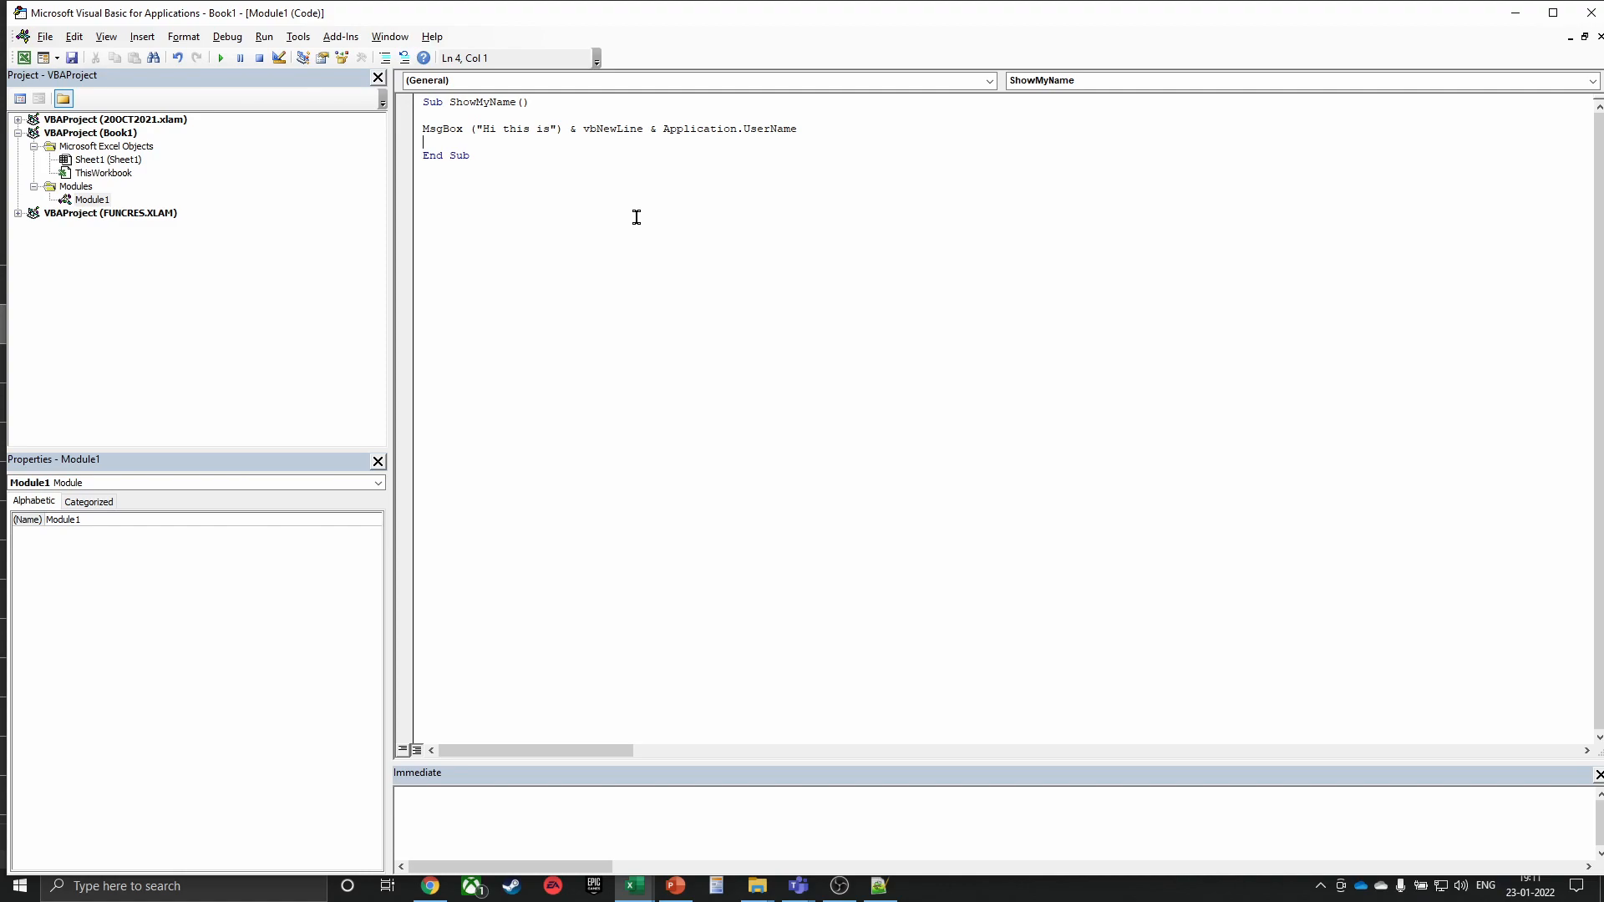
# Draw an oval shape over cells C5:D7 from the Insert Shapes gallery
pyautogui.click(1590, 18)
pyautogui.click(573, 313)
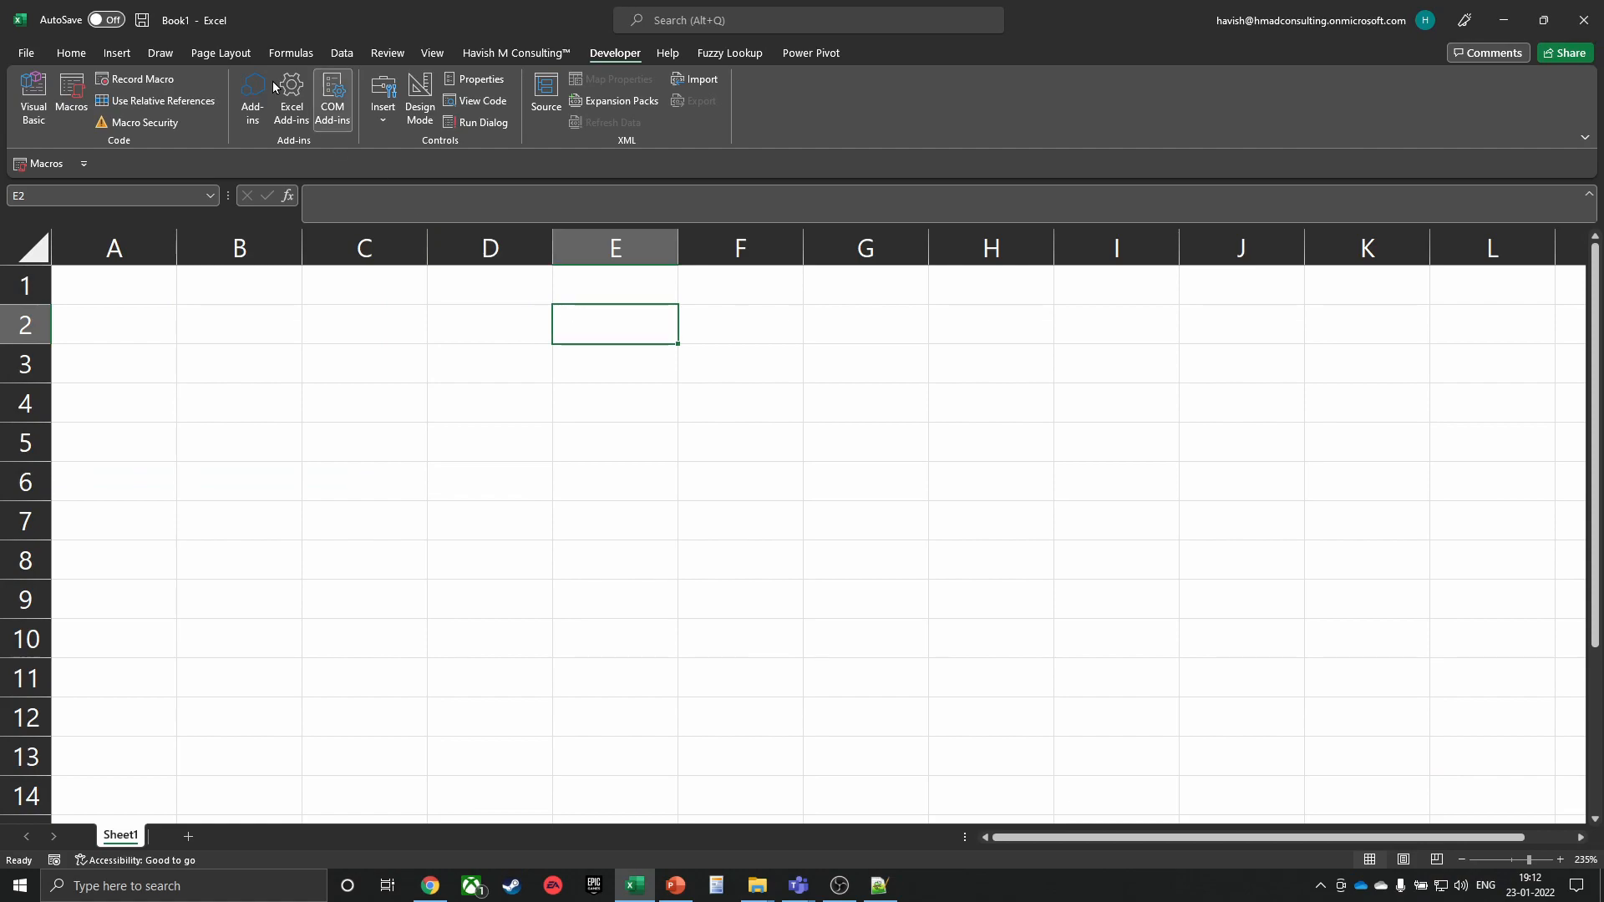
pyautogui.click(117, 52)
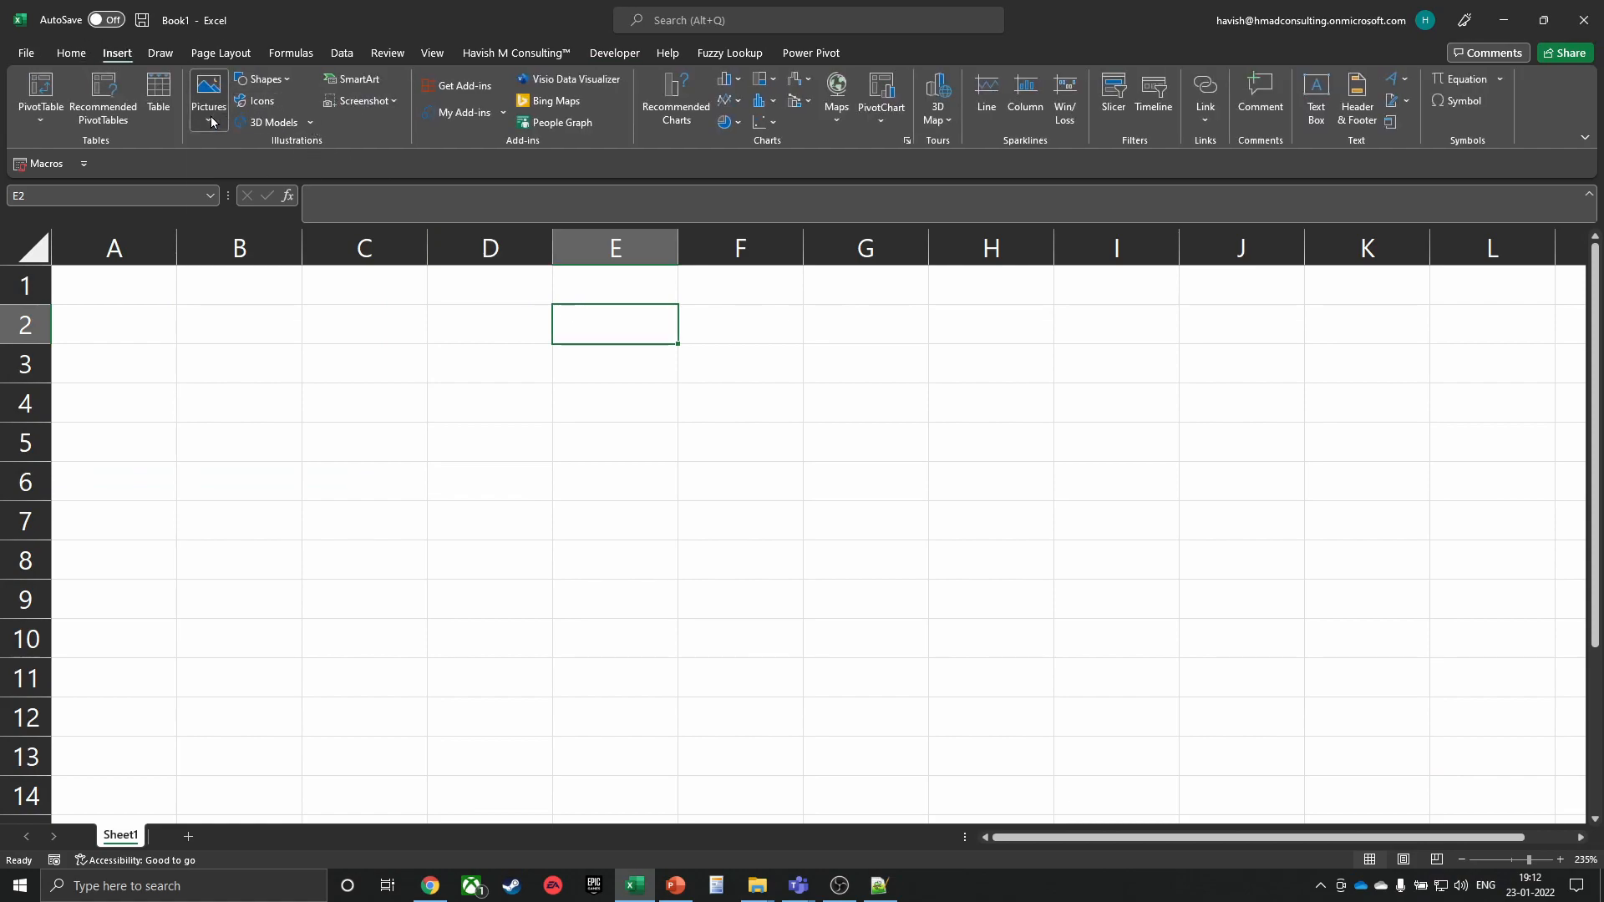
pyautogui.click(261, 80)
pyautogui.click(308, 122)
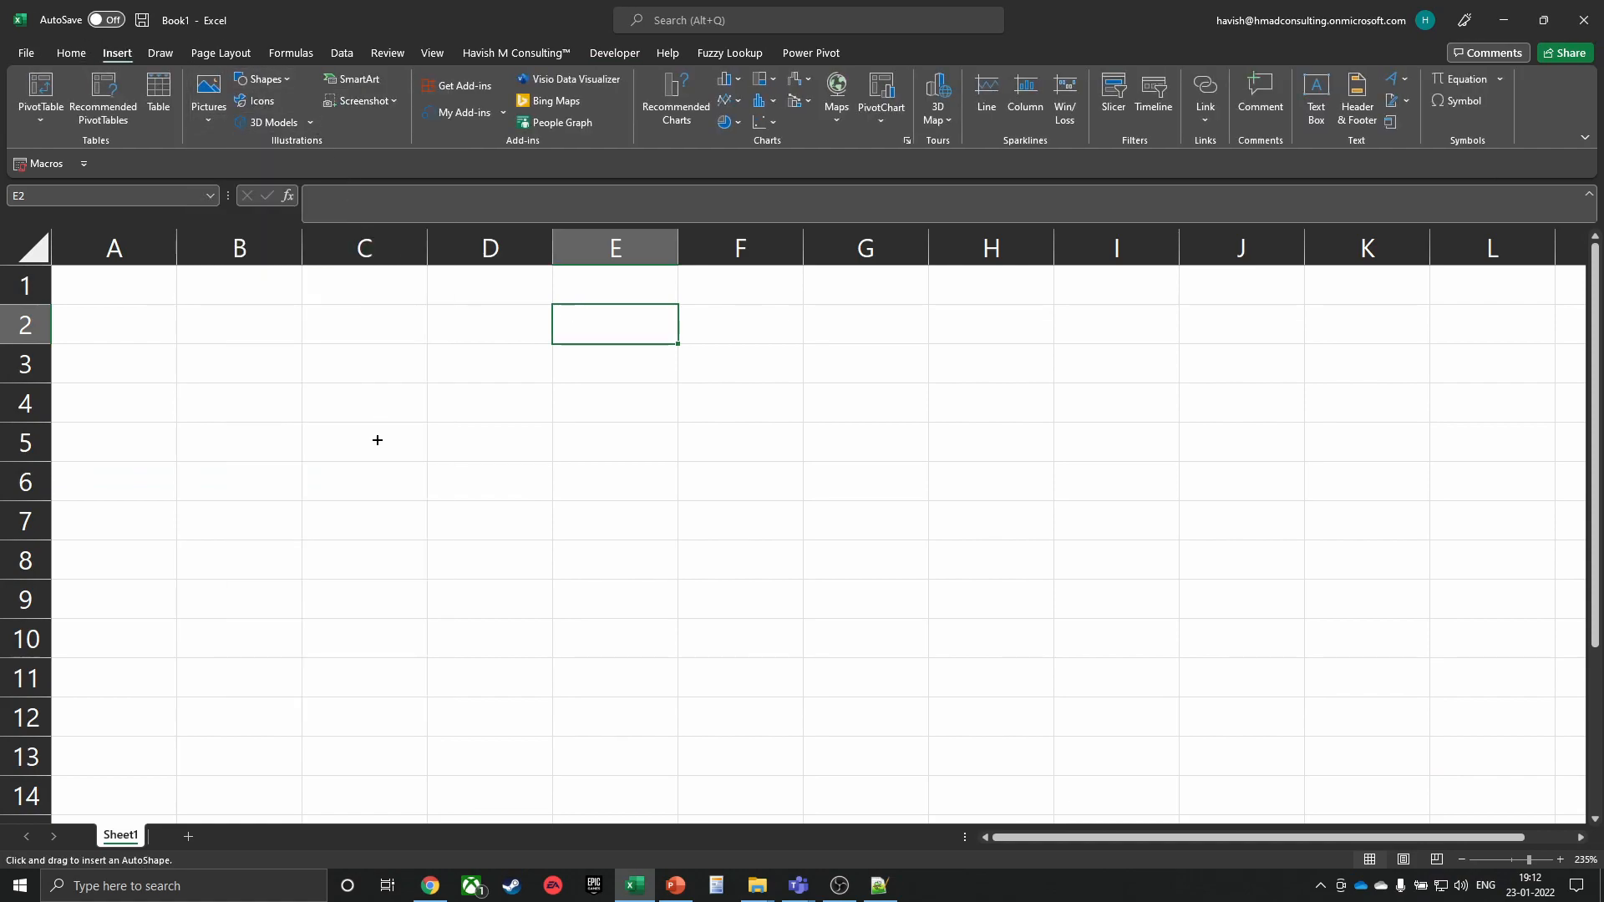
pyautogui.moveTo(383, 437); pyautogui.dragTo(481, 533)
# Assign the ShowMyName macro to the circle and click it to show the greeting
pyautogui.rightClick(452, 494)
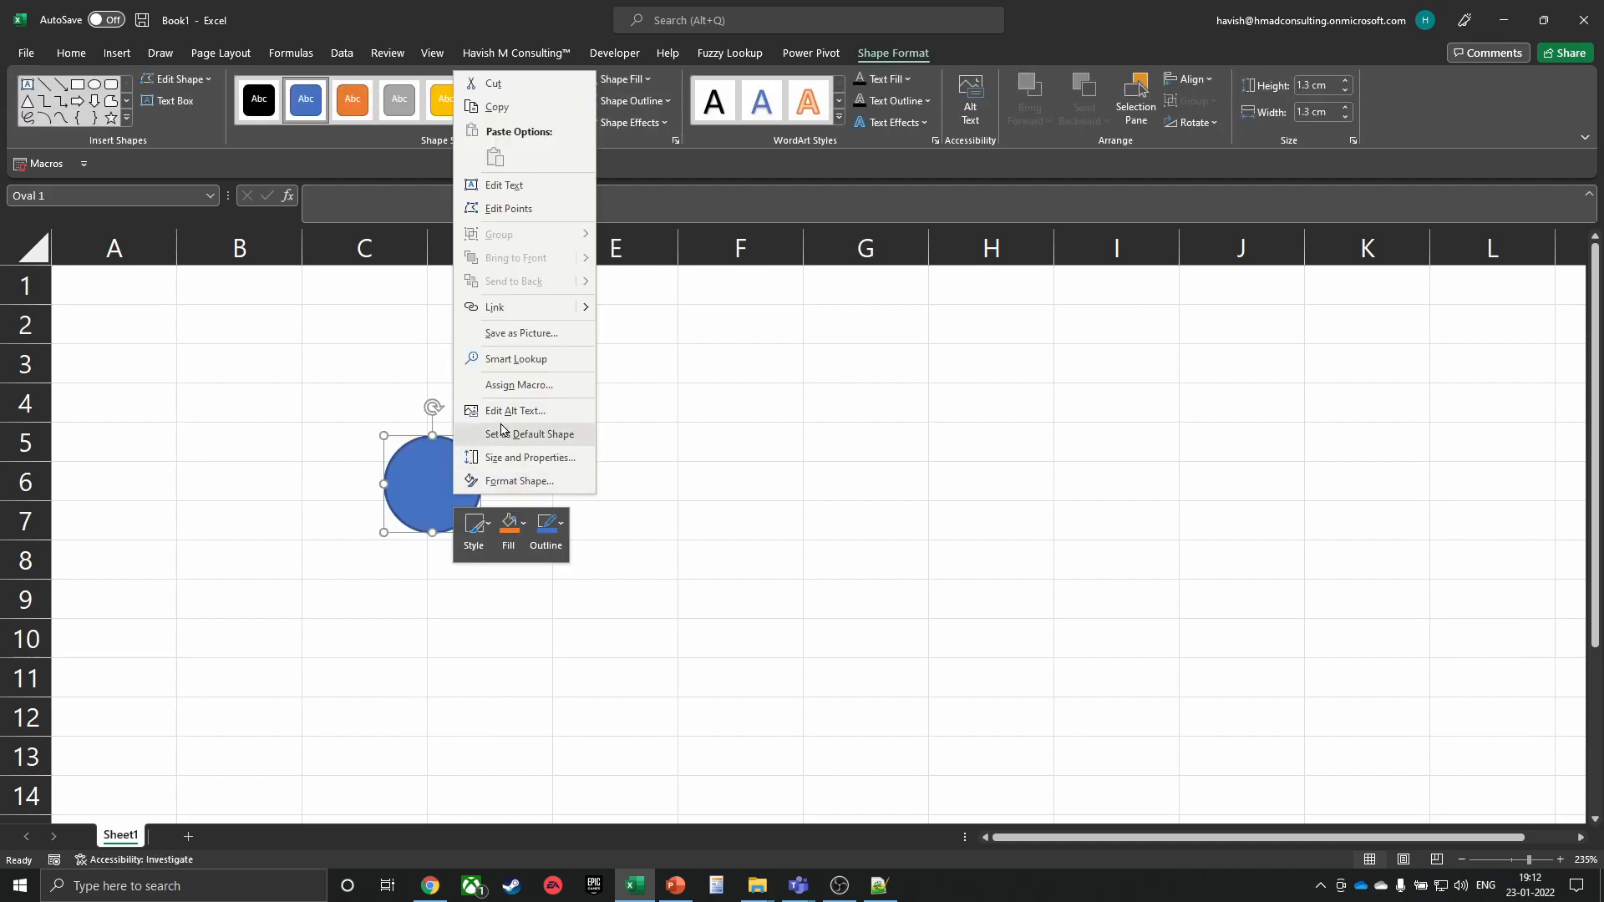
pyautogui.click(522, 384)
pyautogui.click(450, 282)
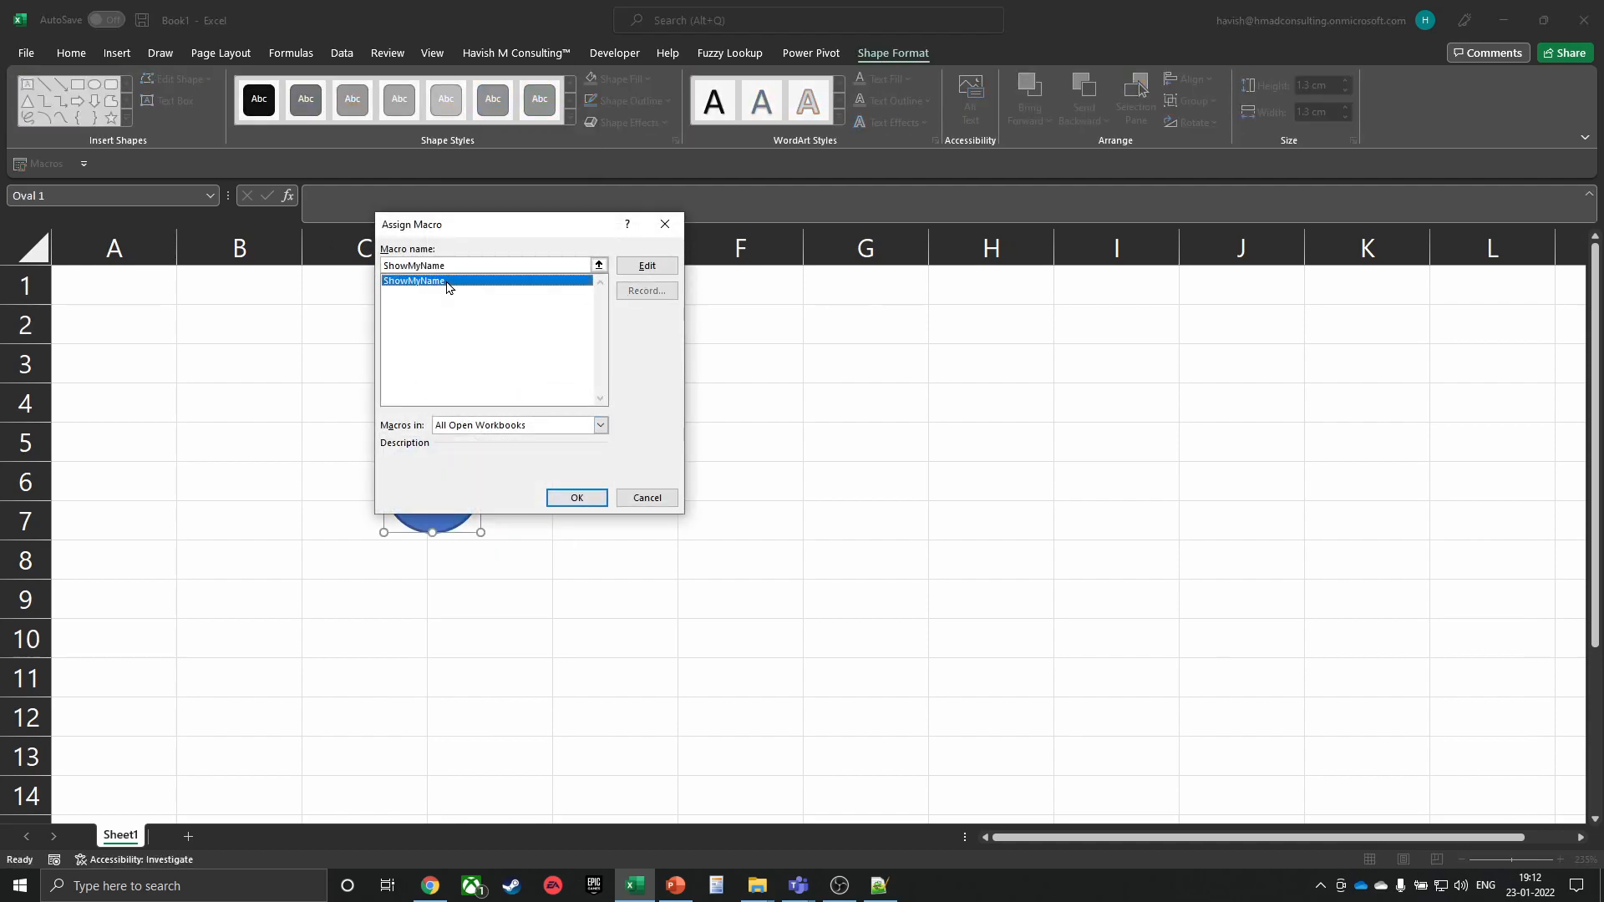
pyautogui.click(575, 498)
pyautogui.click(735, 512)
pyautogui.click(428, 493)
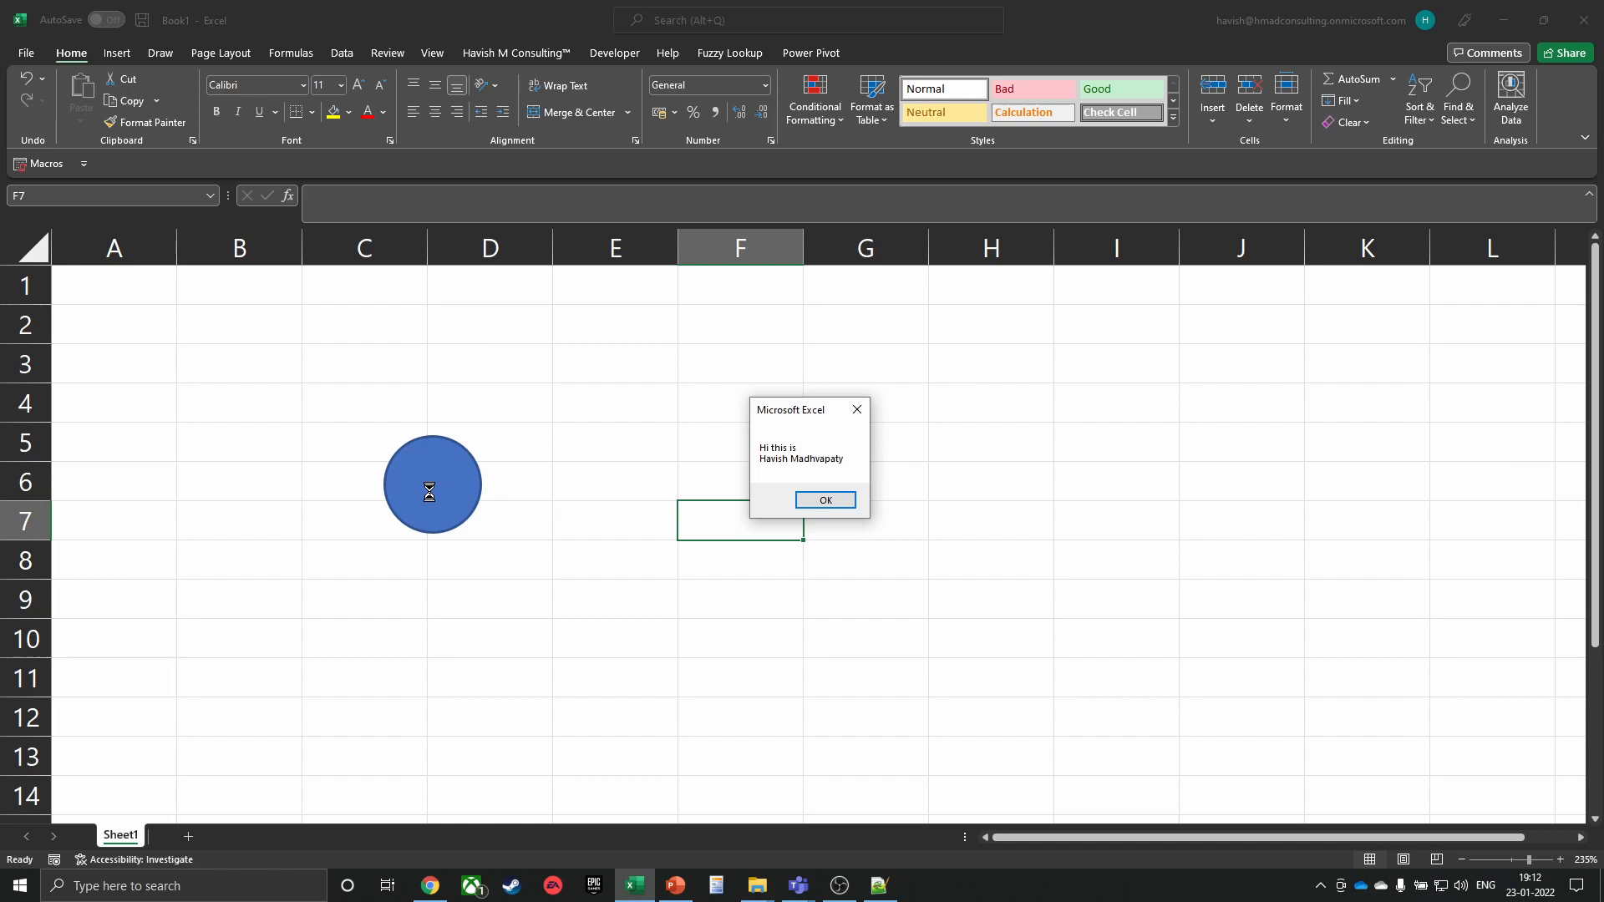
# Dismiss the greeting message and delete the macro circle from the sheet
pyautogui.click(823, 499)
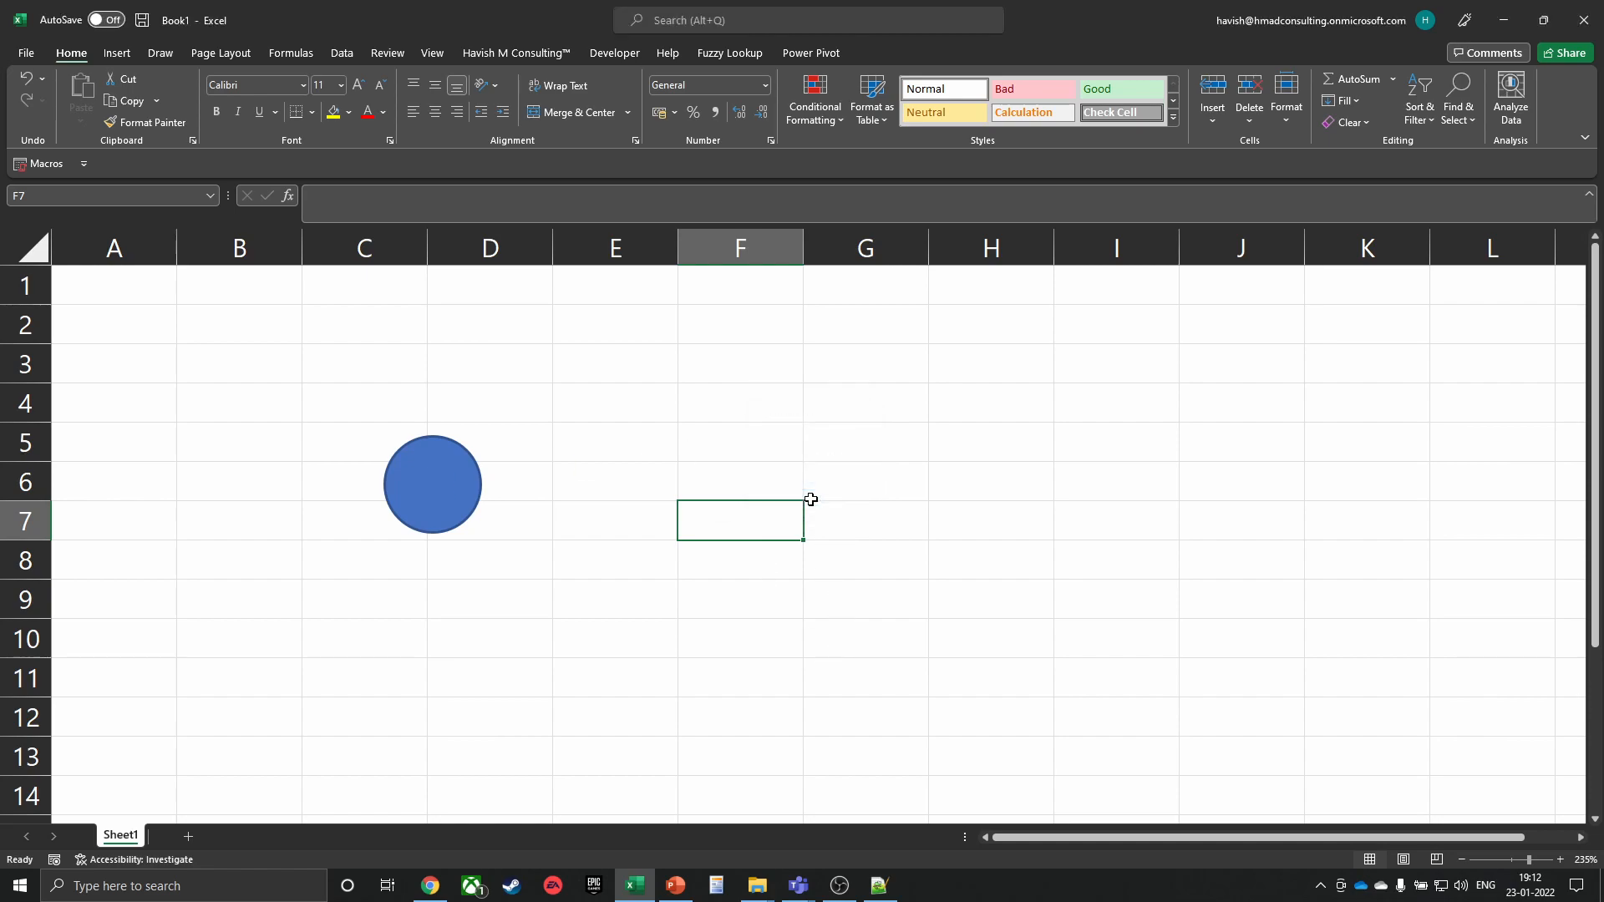
pyautogui.click(644, 492)
pyautogui.keyDown('ctrl'); pyautogui.click(412, 483); pyautogui.keyUp('ctrl')
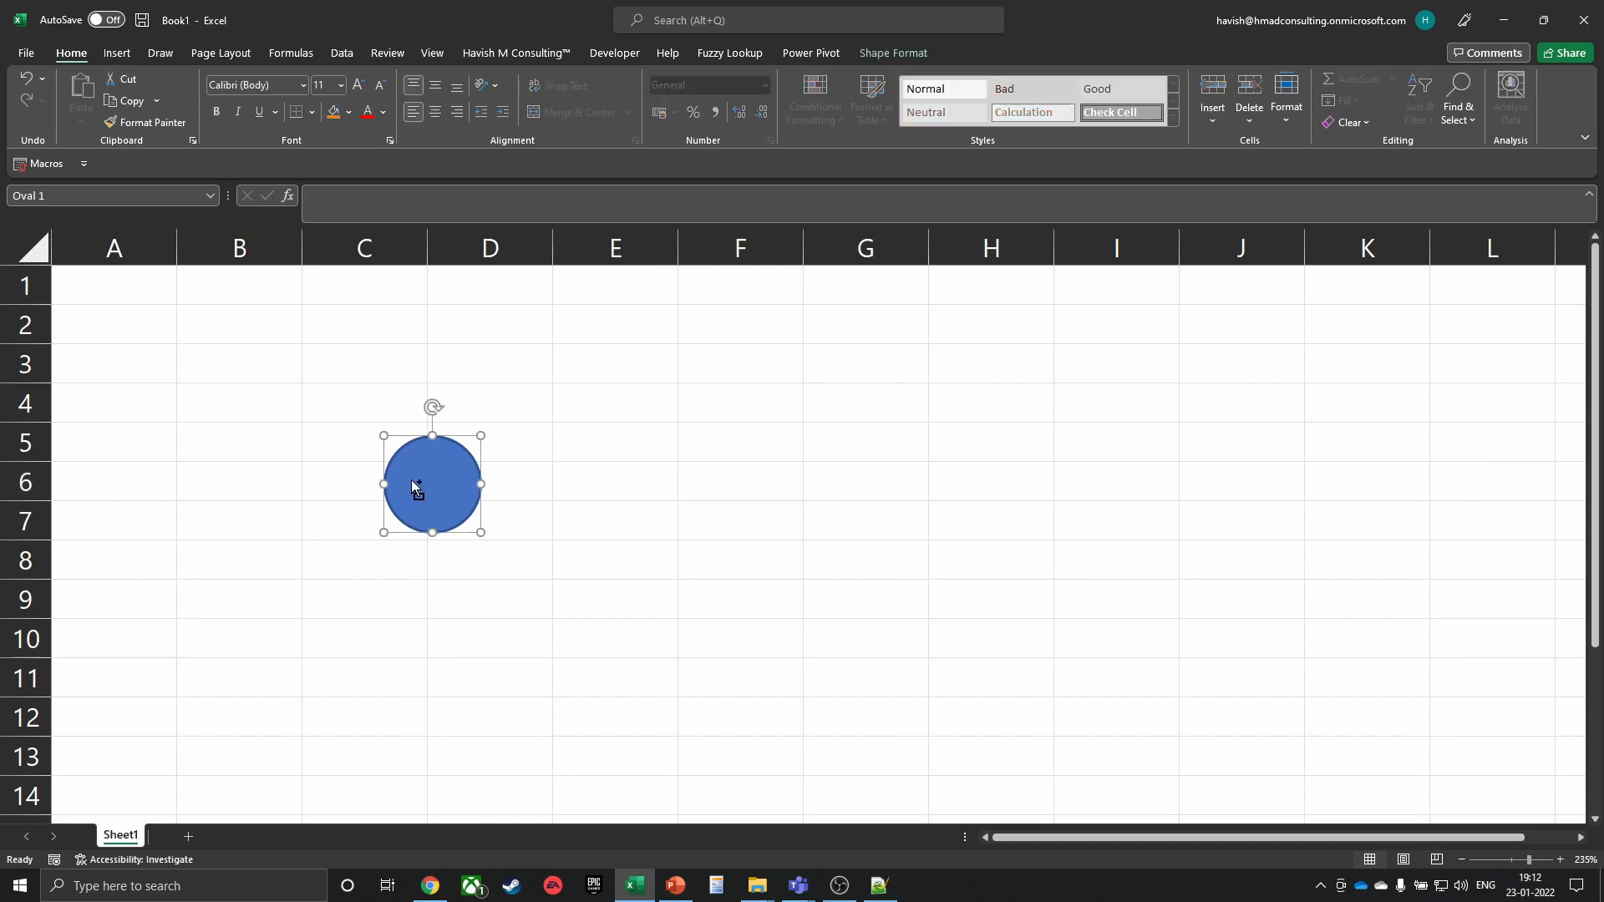
pyautogui.press('Delete')
# Bring up the custom consulting ribbon tab's commands
pyautogui.click(417, 366)
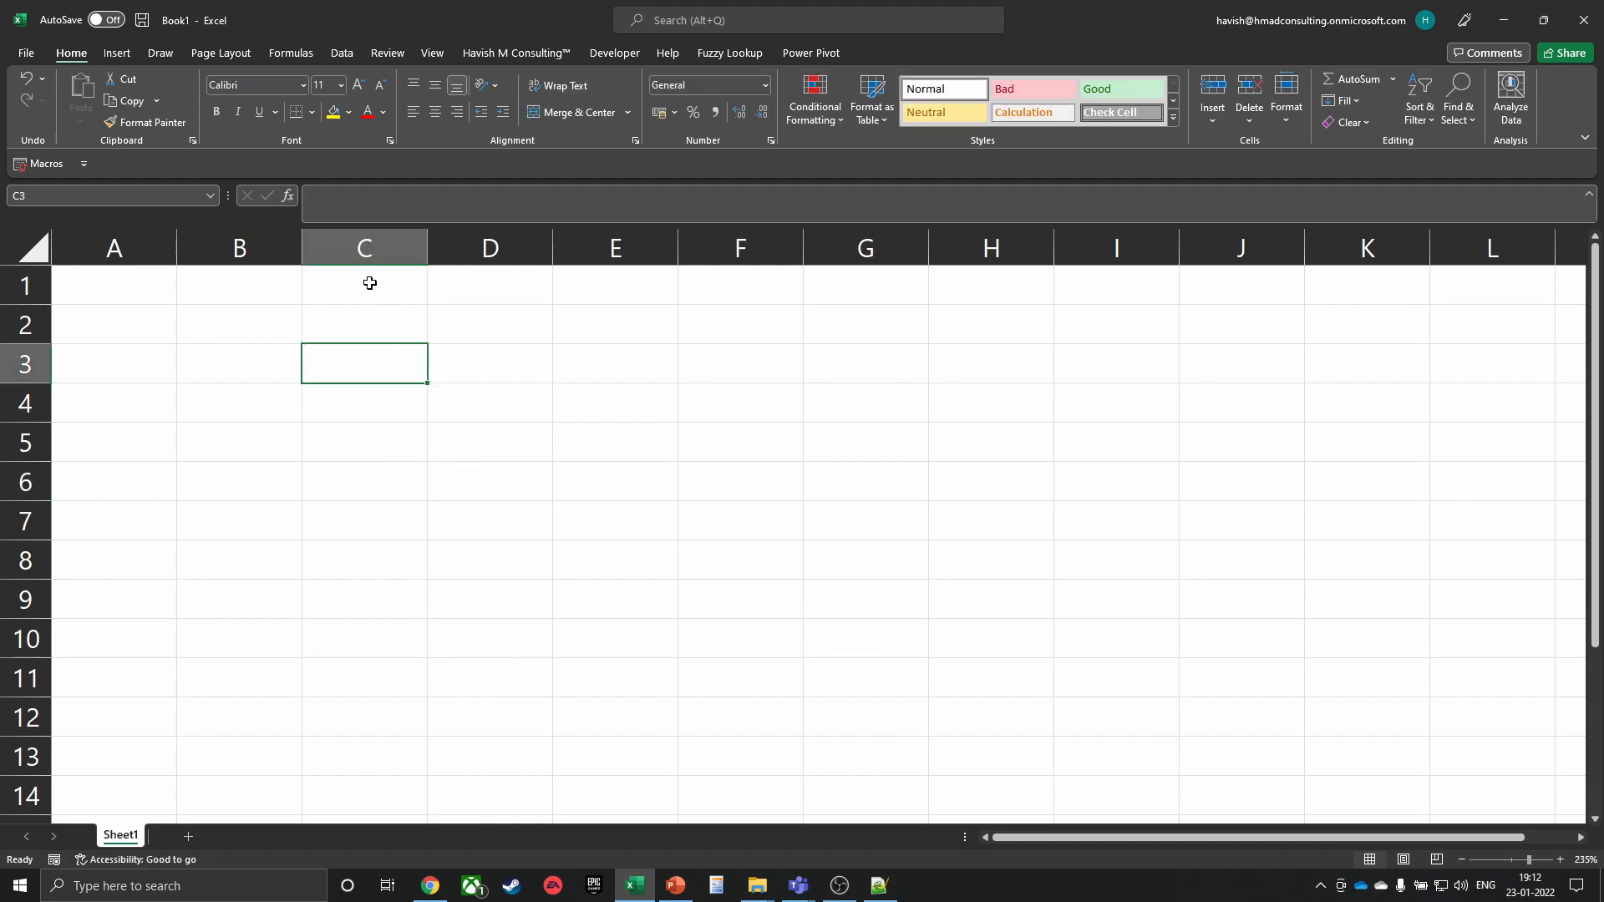
pyautogui.click(493, 53)
pyautogui.press('ctrl')
pyautogui.press('ctrl')
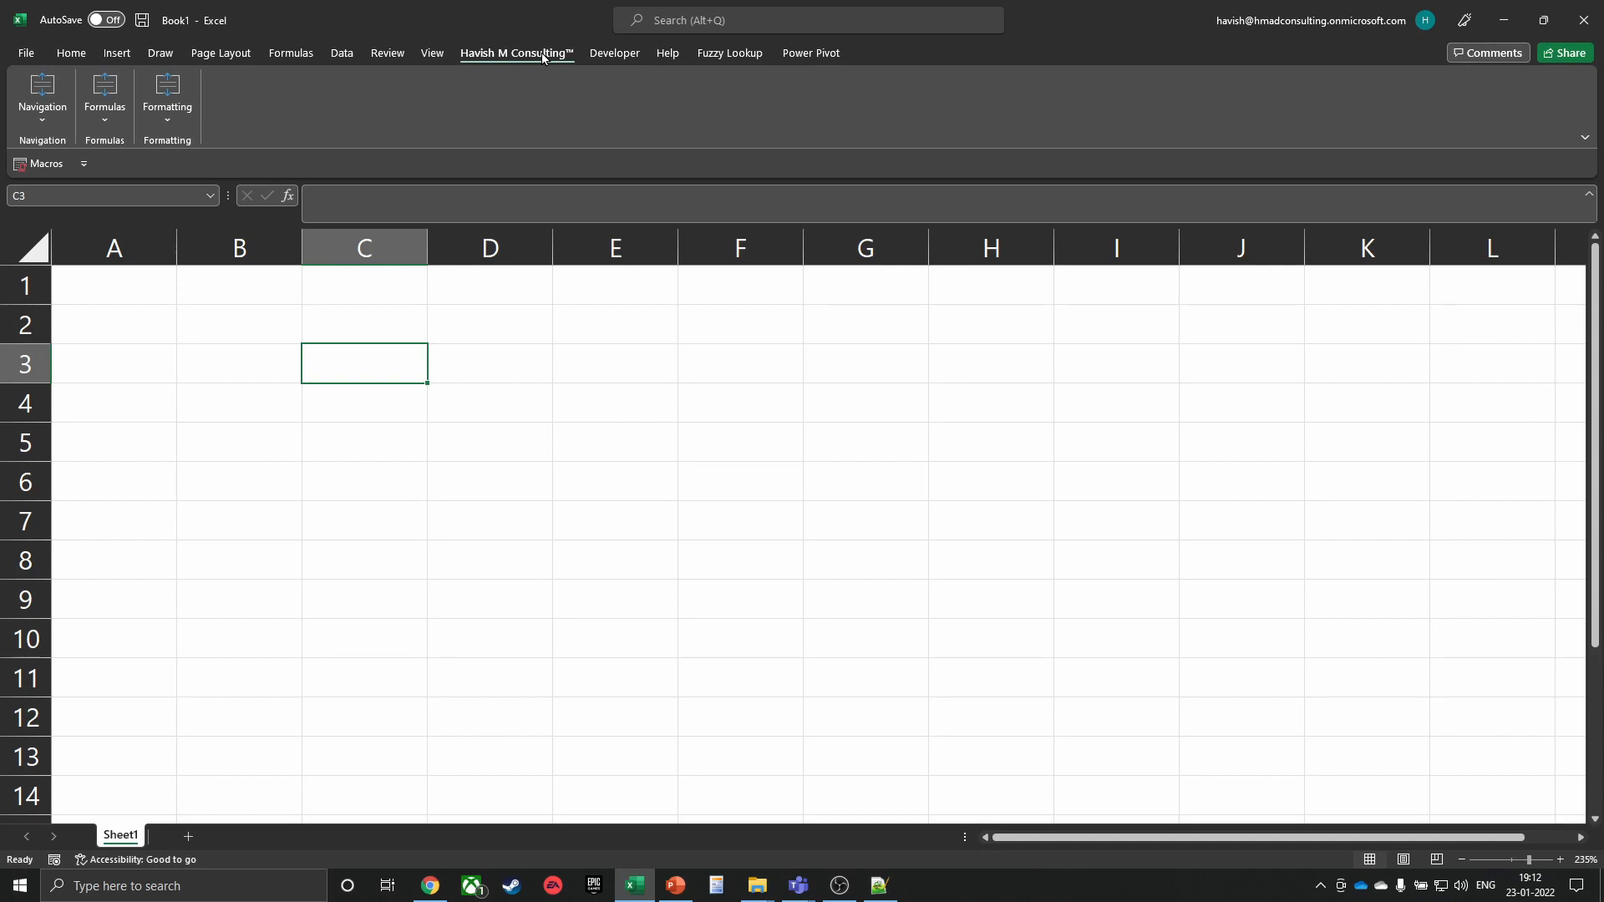
pyautogui.click(59, 125)
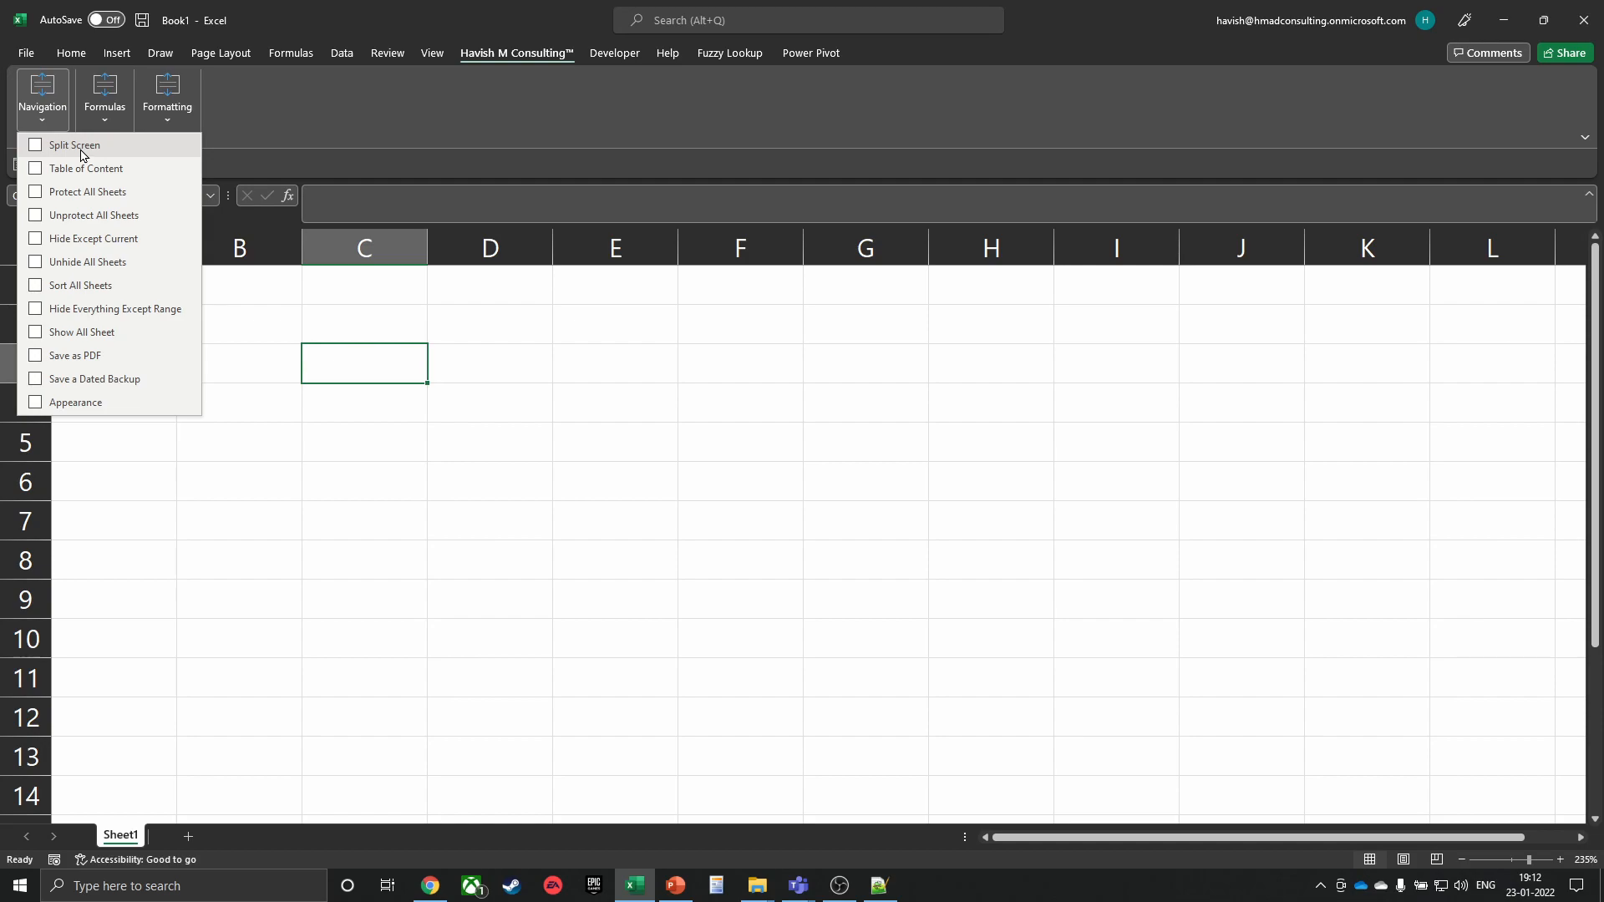
pyautogui.click(81, 151)
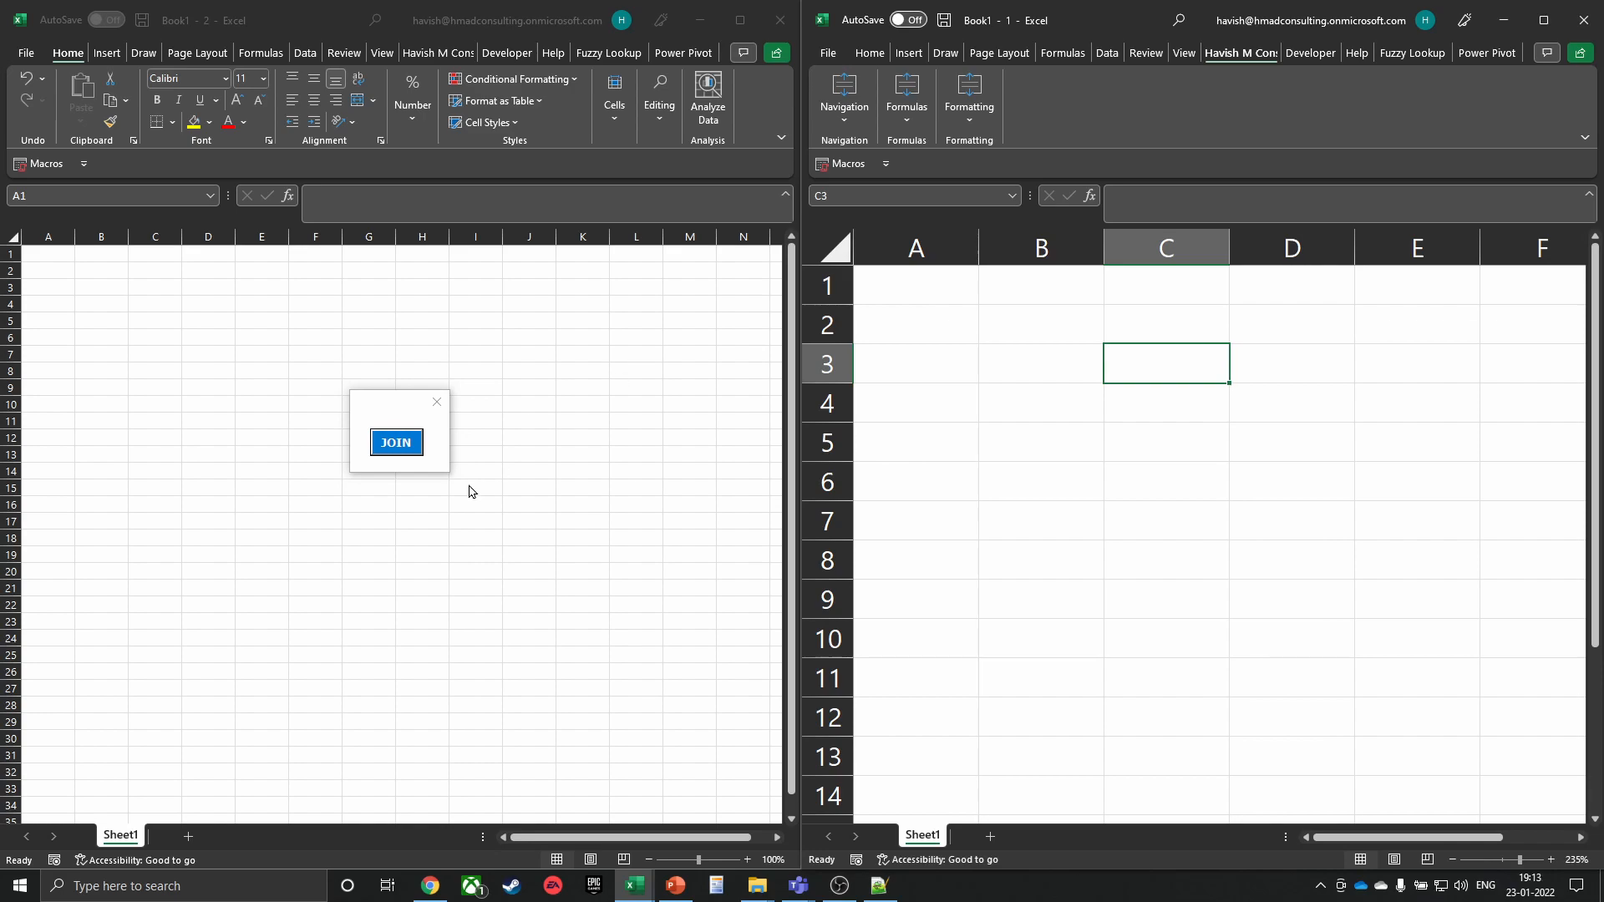
pyautogui.click(949, 423)
pyautogui.moveTo(949, 407); pyautogui.dragTo(1052, 501)
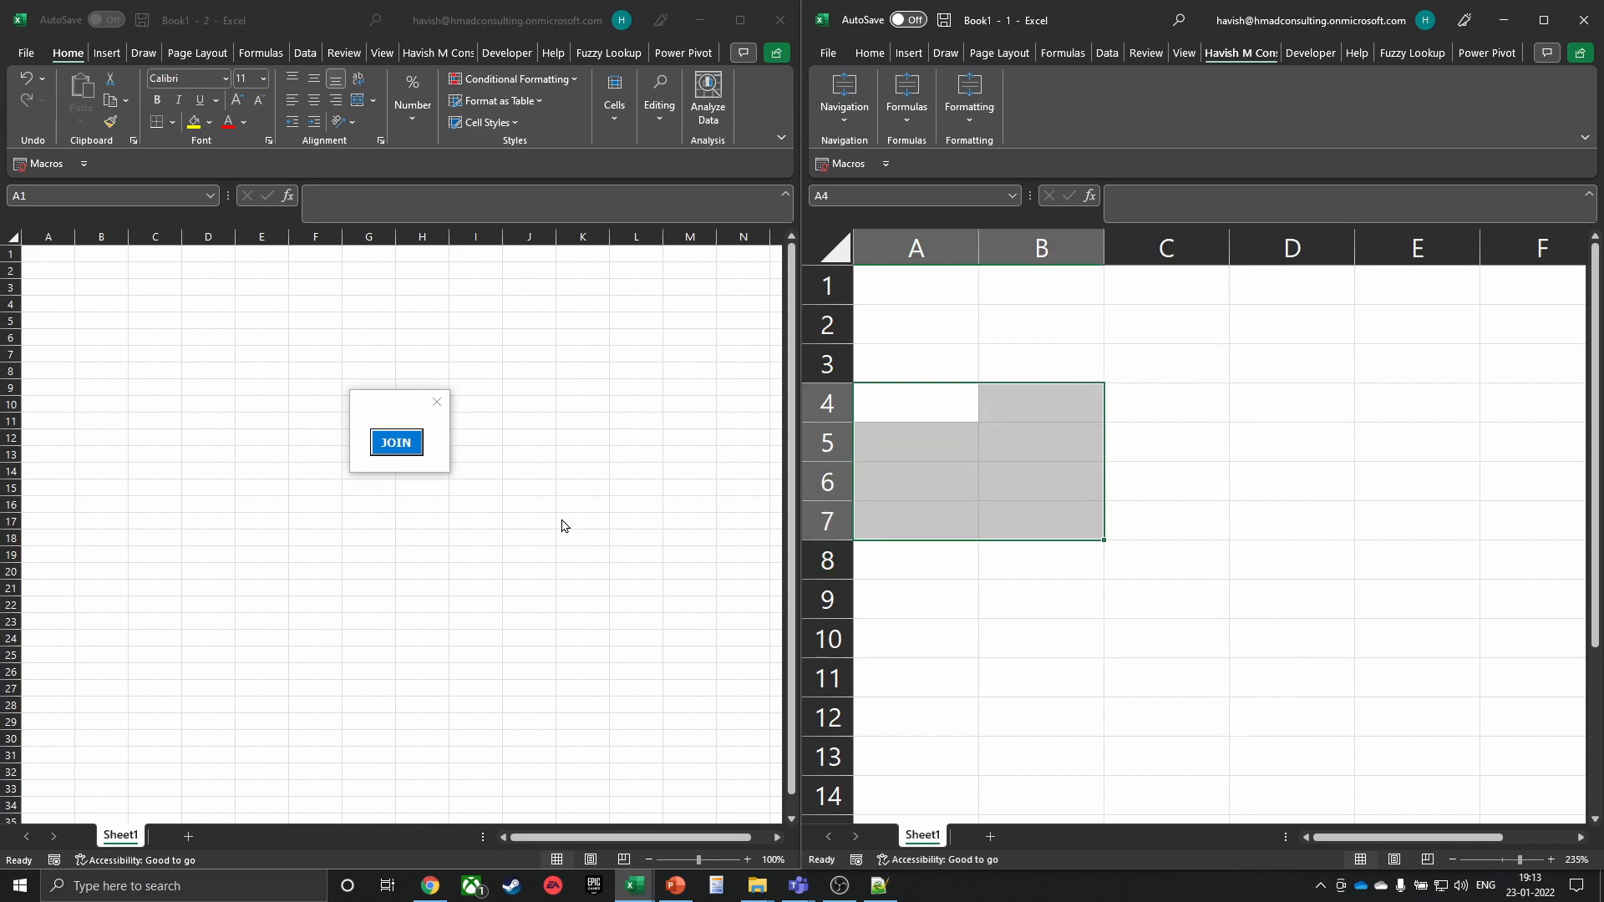
pyautogui.click(396, 443)
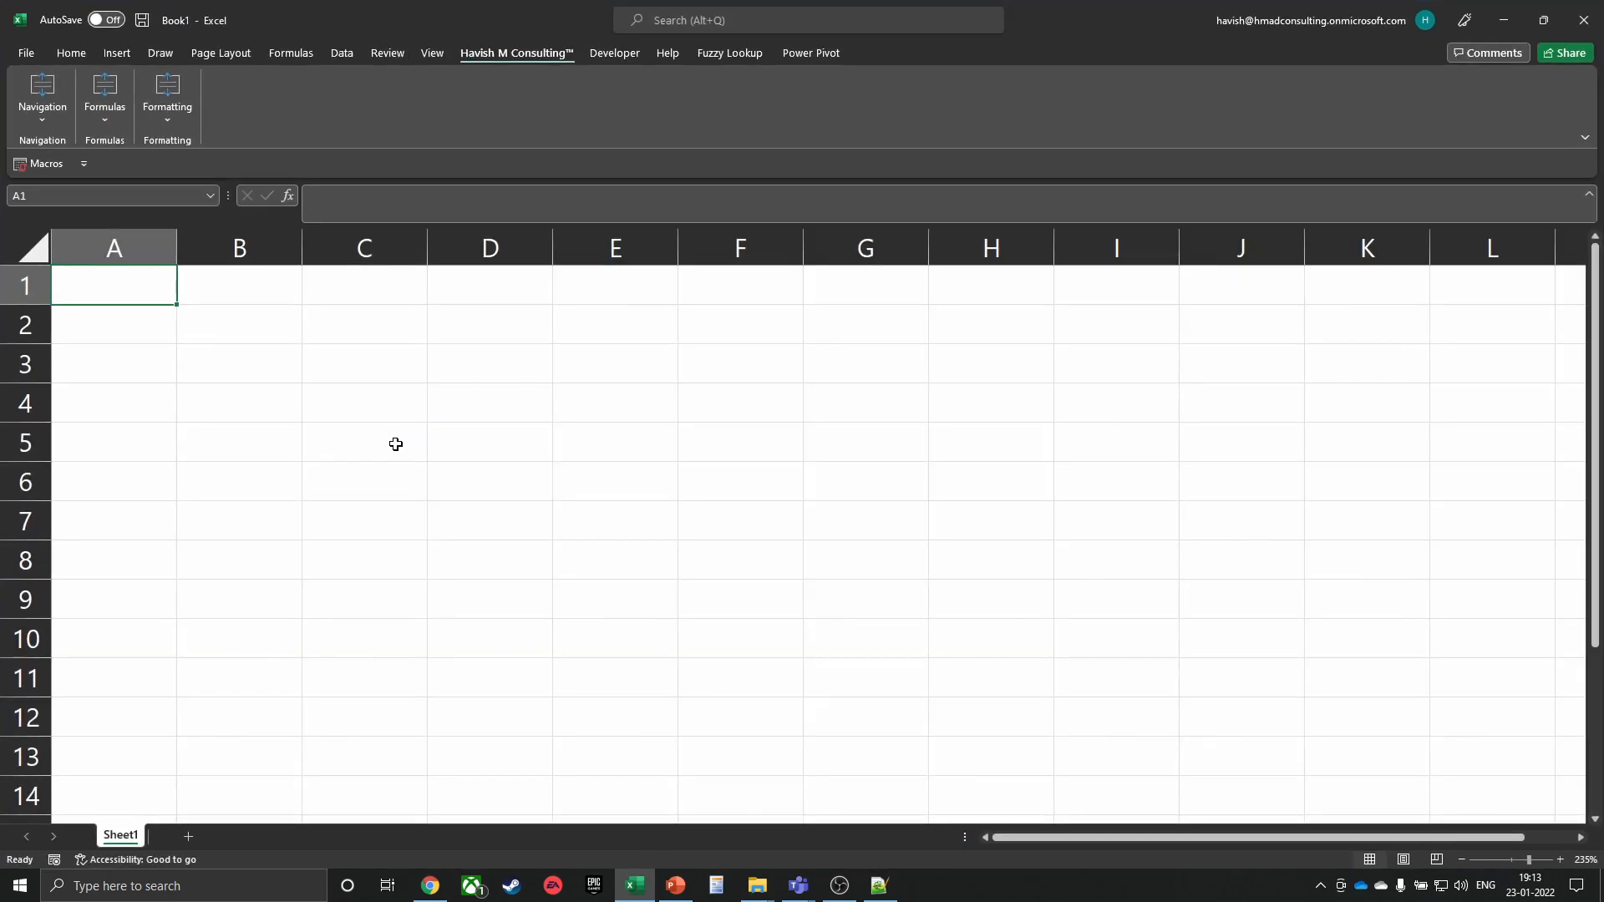
# Enter 123, 457 and 3457 into cells B2:B4
pyautogui.click(100, 104)
pyautogui.click(363, 364)
pyautogui.click(363, 363)
pyautogui.scroll(6, 362, 371)
pyautogui.click(346, 355)
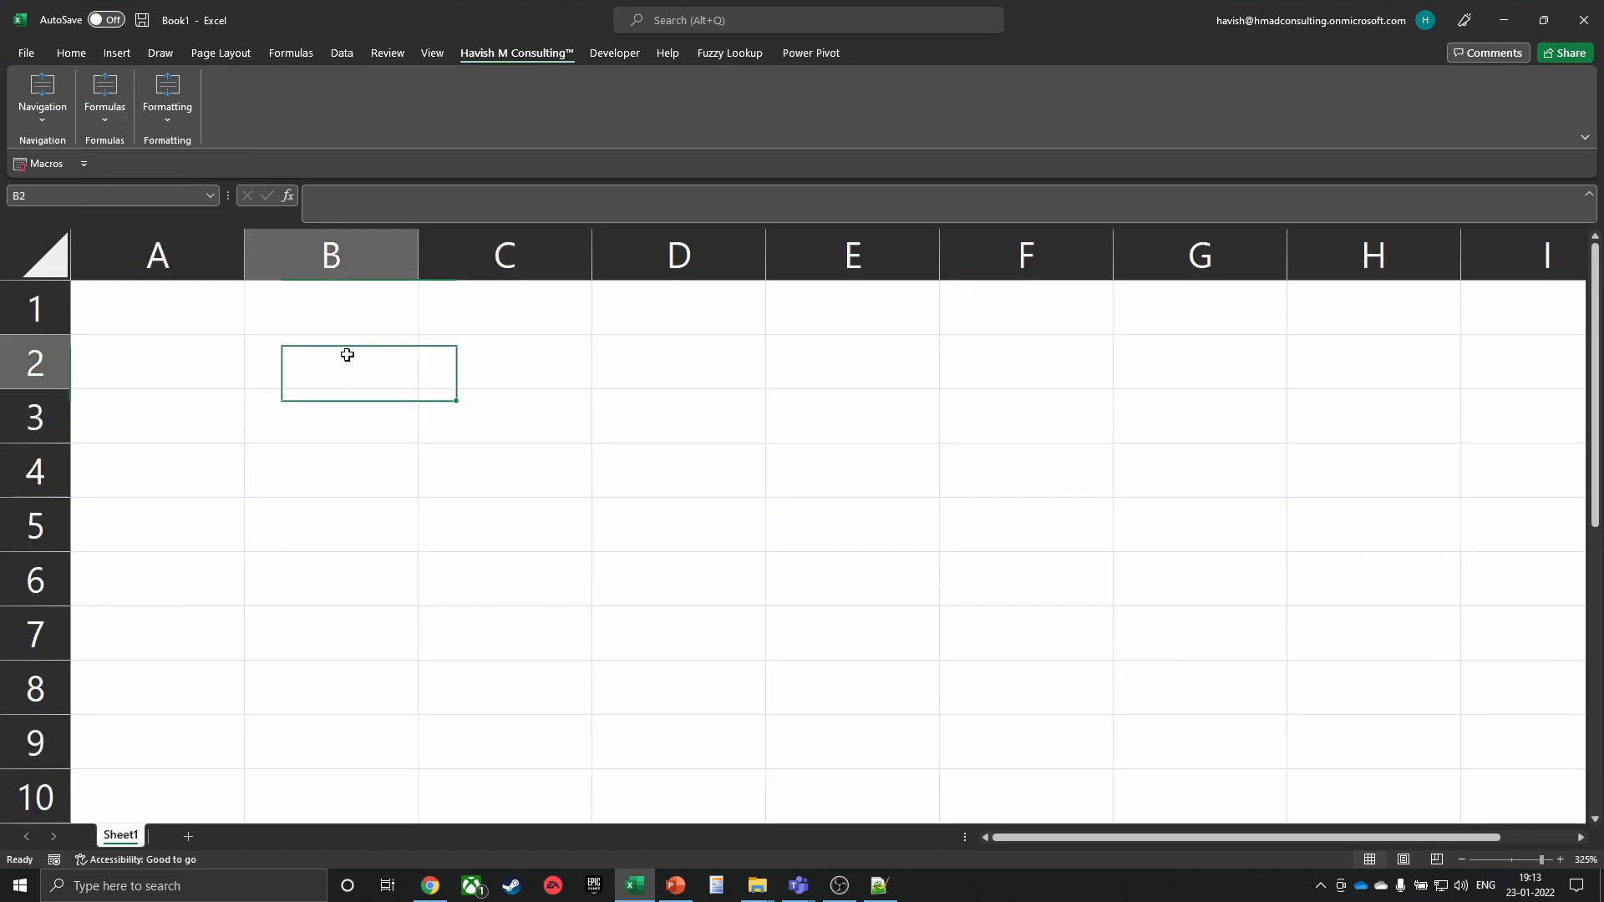
pyautogui.write('123')
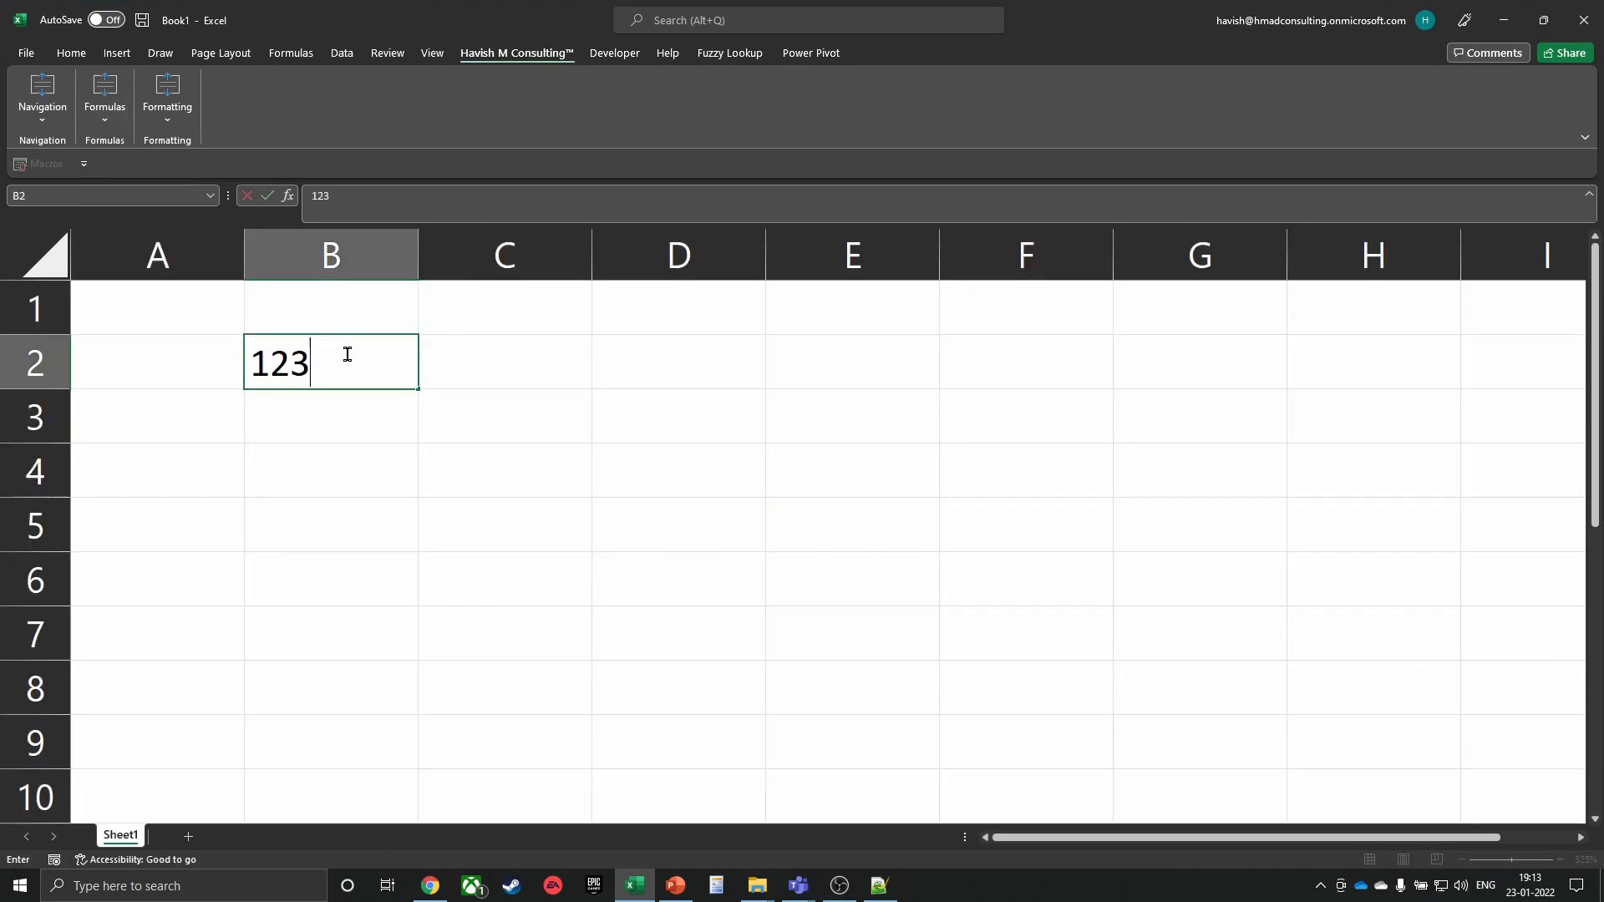
pyautogui.press('Return')
pyautogui.write('457')
pyautogui.press('Return')
pyautogui.write('3457')
pyautogui.press('Return')
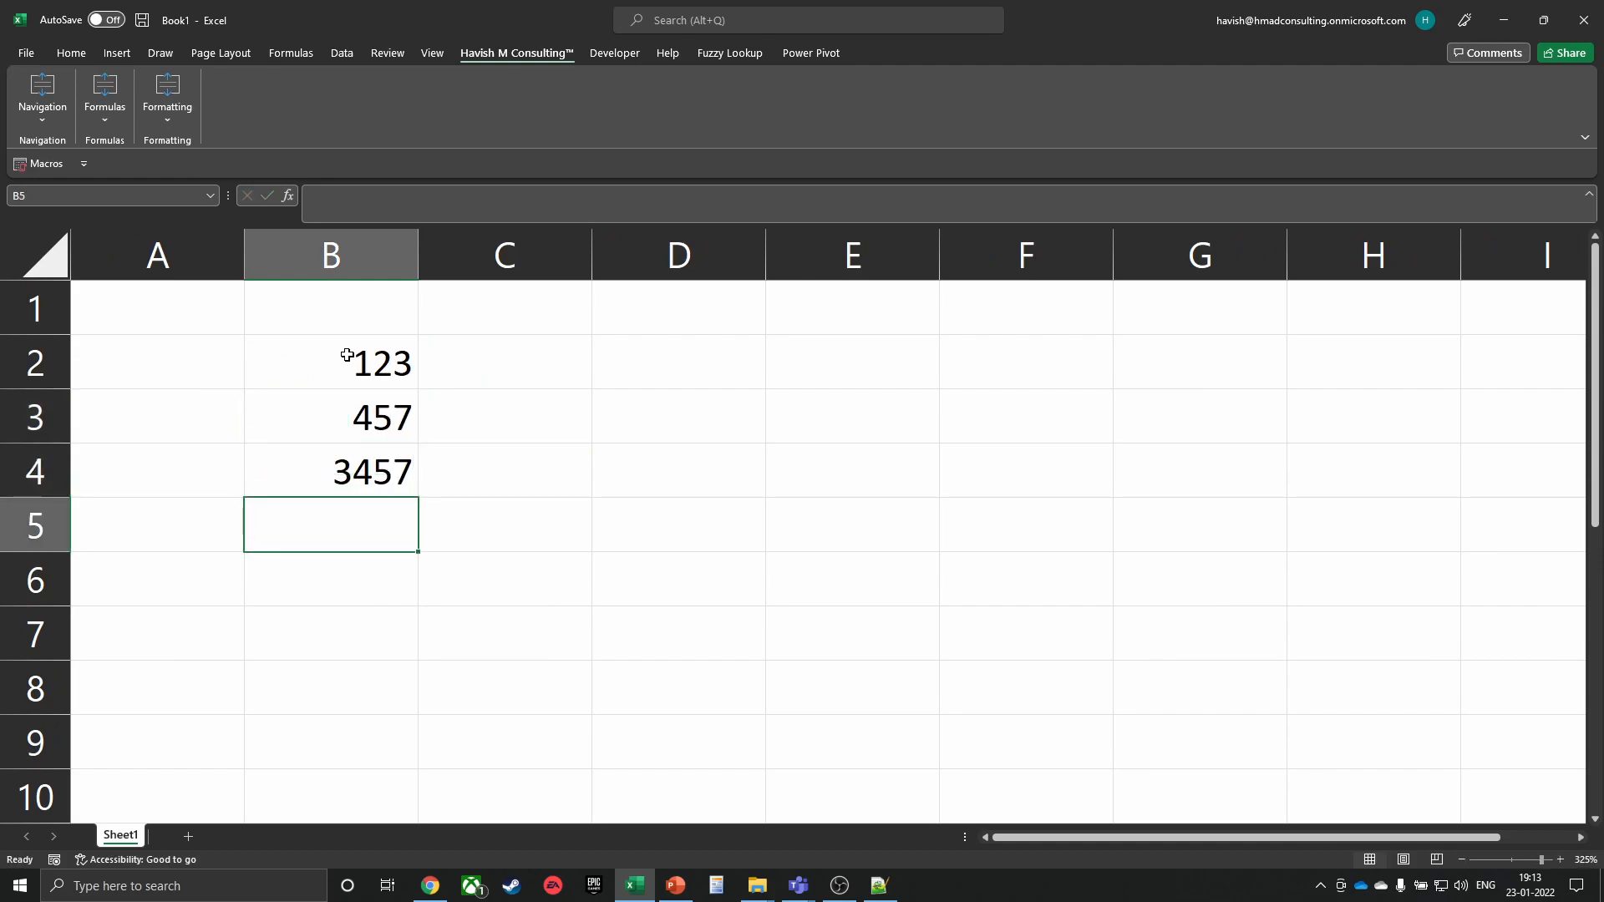
# Enter =HMC_TEXT_CONVERT_TO_INR(B2) in C2 and fill it down to C4
pyautogui.press('Right')
pyautogui.press('Up')
pyautogui.press('Up')
pyautogui.press('Up')
pyautogui.write('=')
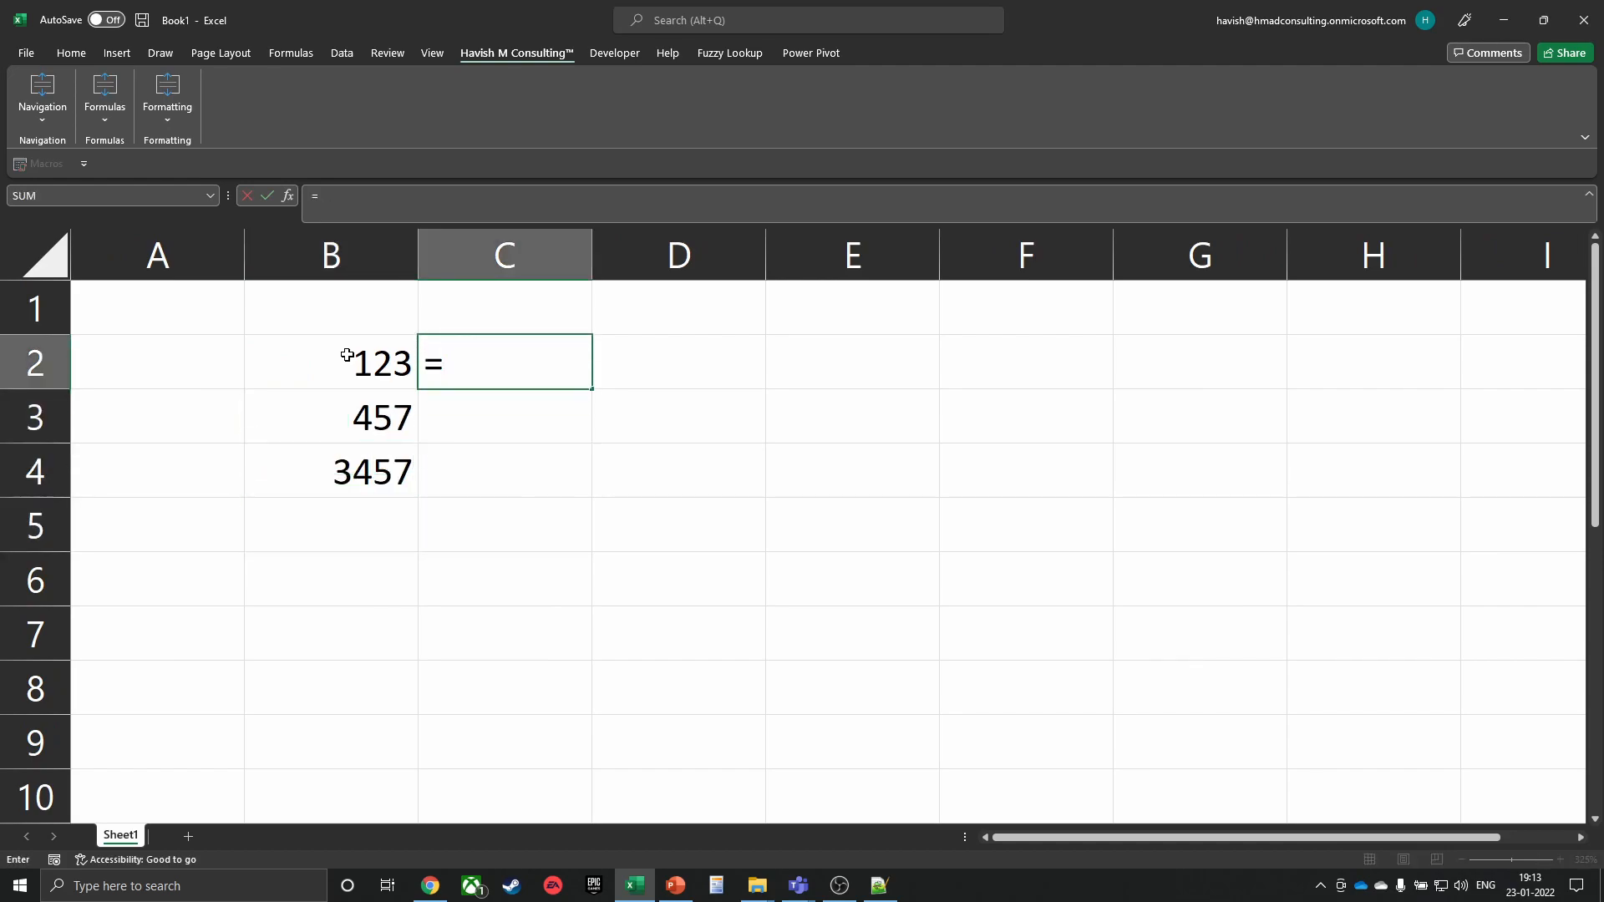
pyautogui.write('conv')
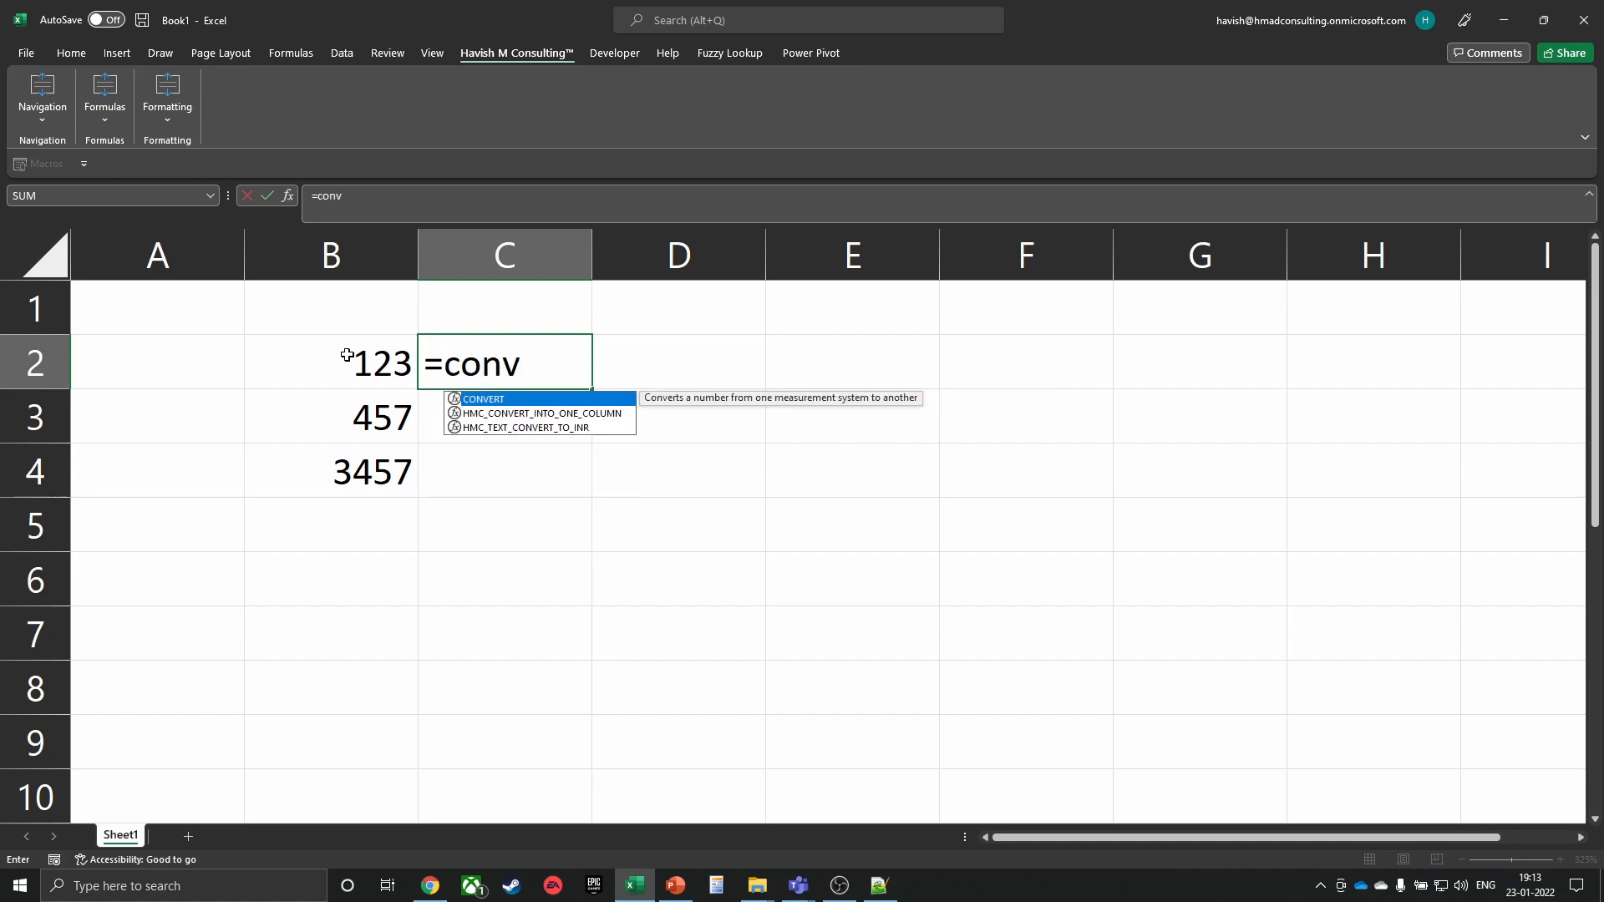
pyautogui.press('Down')
pyautogui.press('Down')
pyautogui.press('Tab')
pyautogui.press('Left')
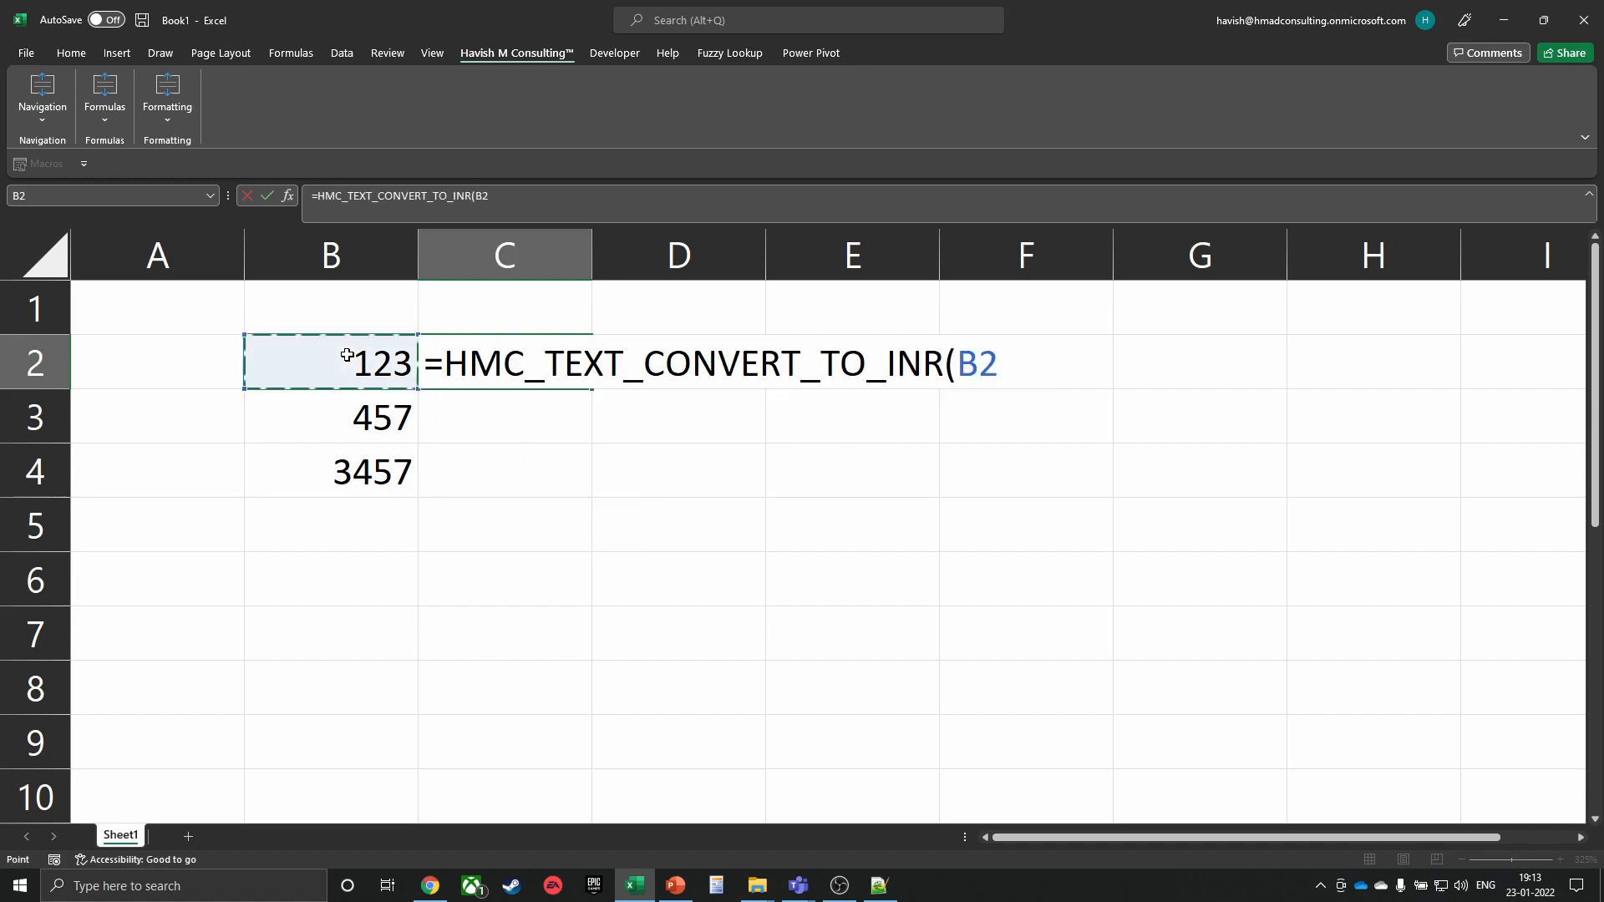
pyautogui.press('Return')
pyautogui.press('Up')
pyautogui.hotkey('shift', 'Down')
pyautogui.hotkey('shift', 'Down')
pyautogui.hotkey('ctrl', 'd')
# Inspect C2's HMC_TEXT_CONVERT_TO_INR formula, leaving it unchanged
pyautogui.press('Down')
pyautogui.press('Up')
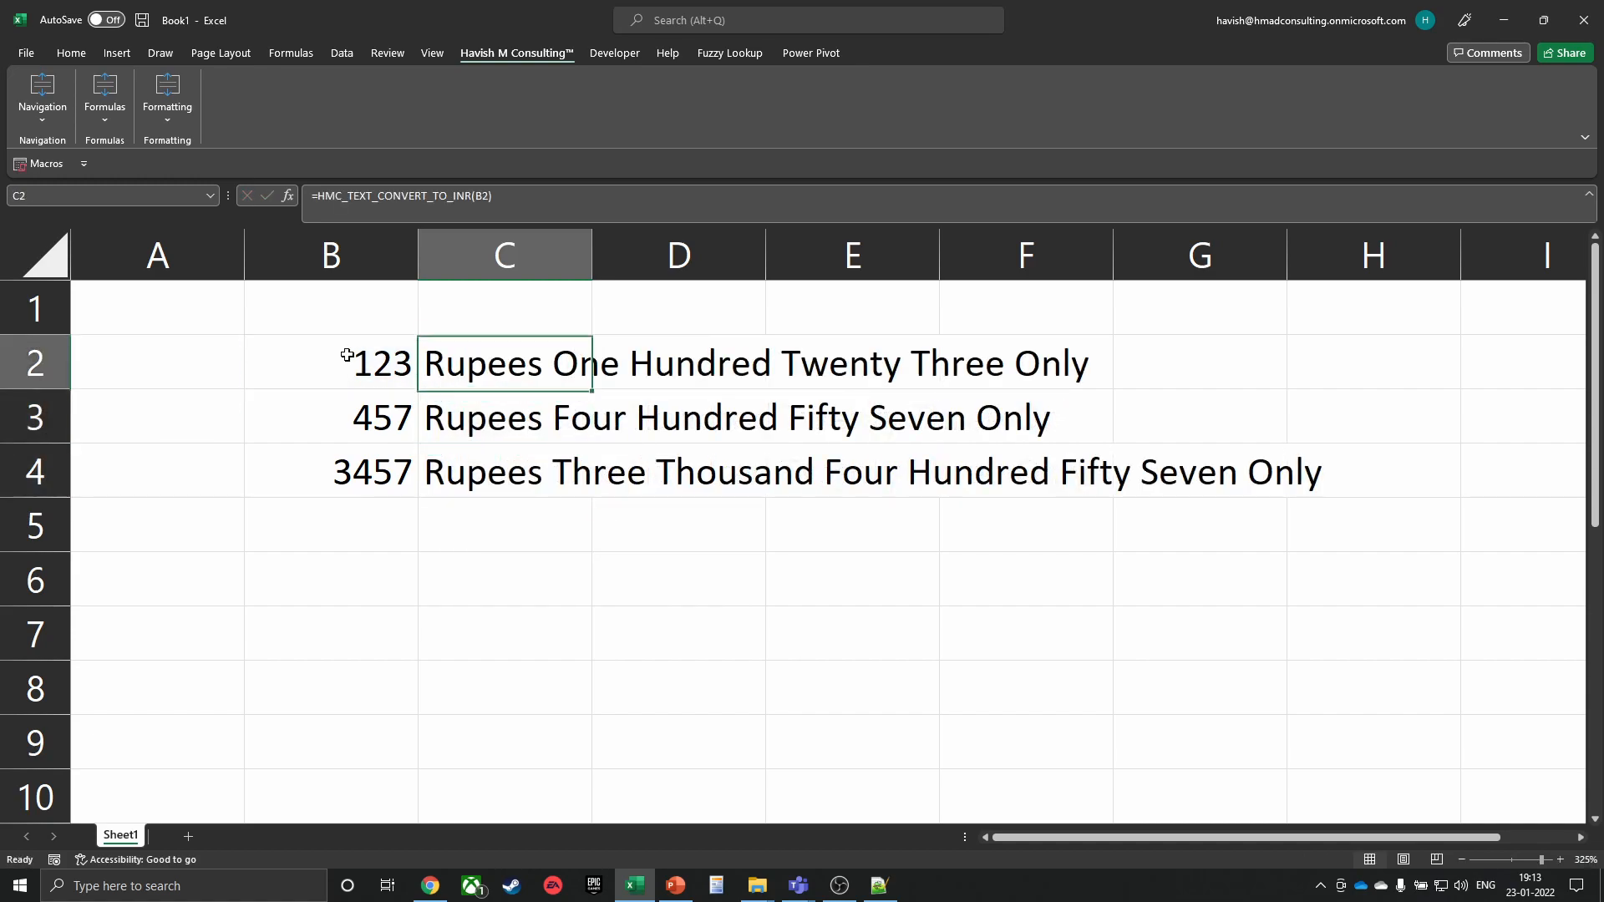
pyautogui.press('F2')
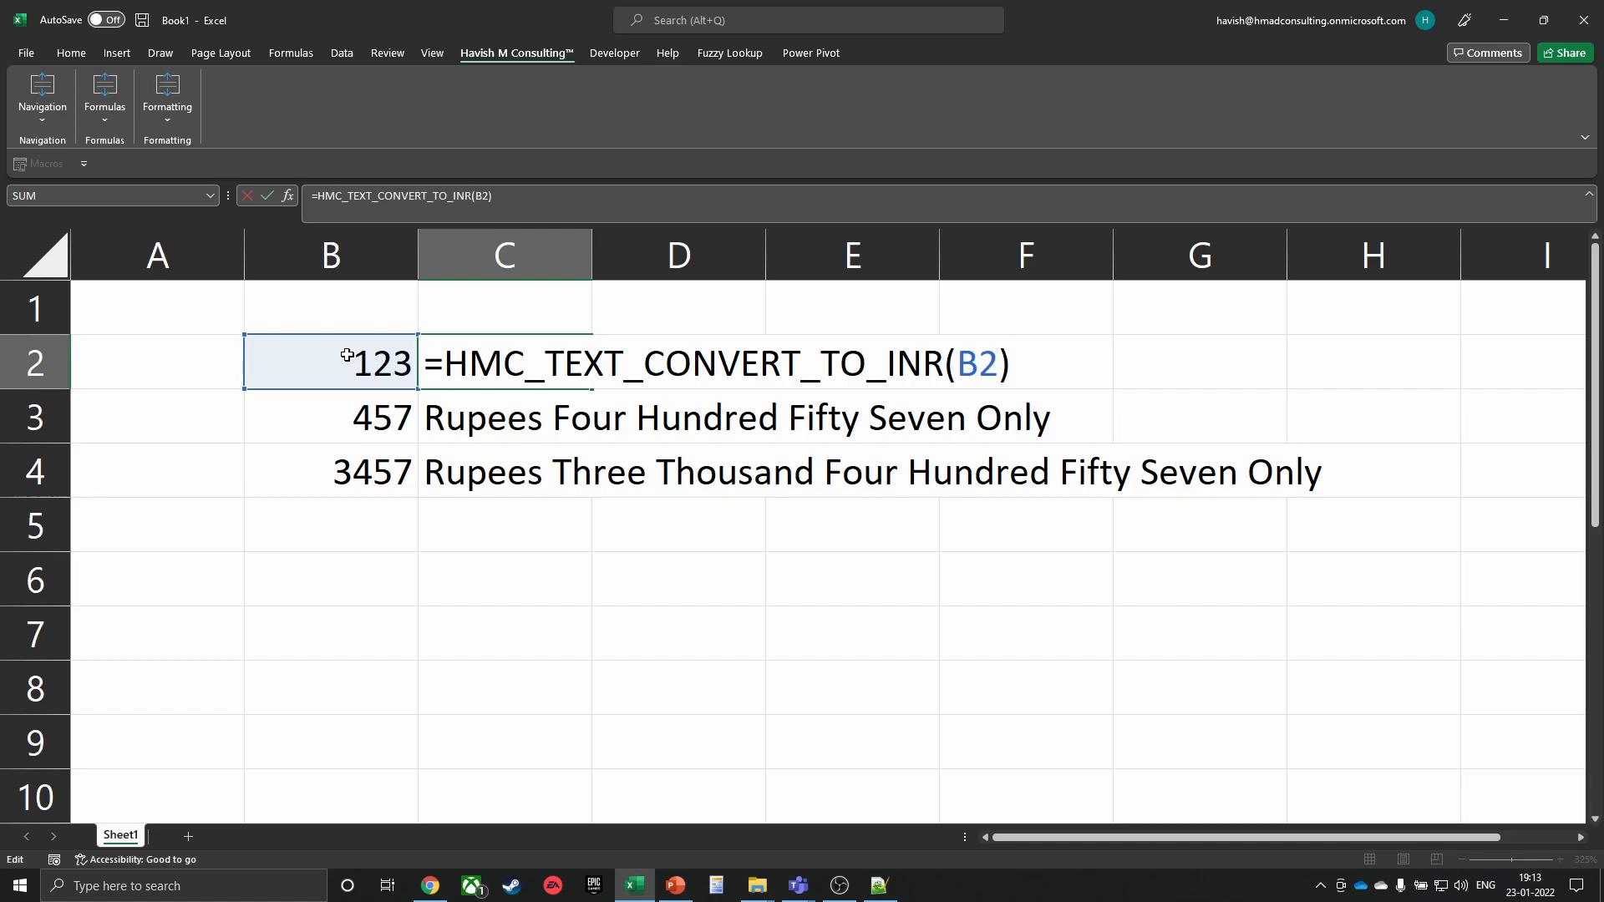
pyautogui.hotkey('ctrl', 'Return')
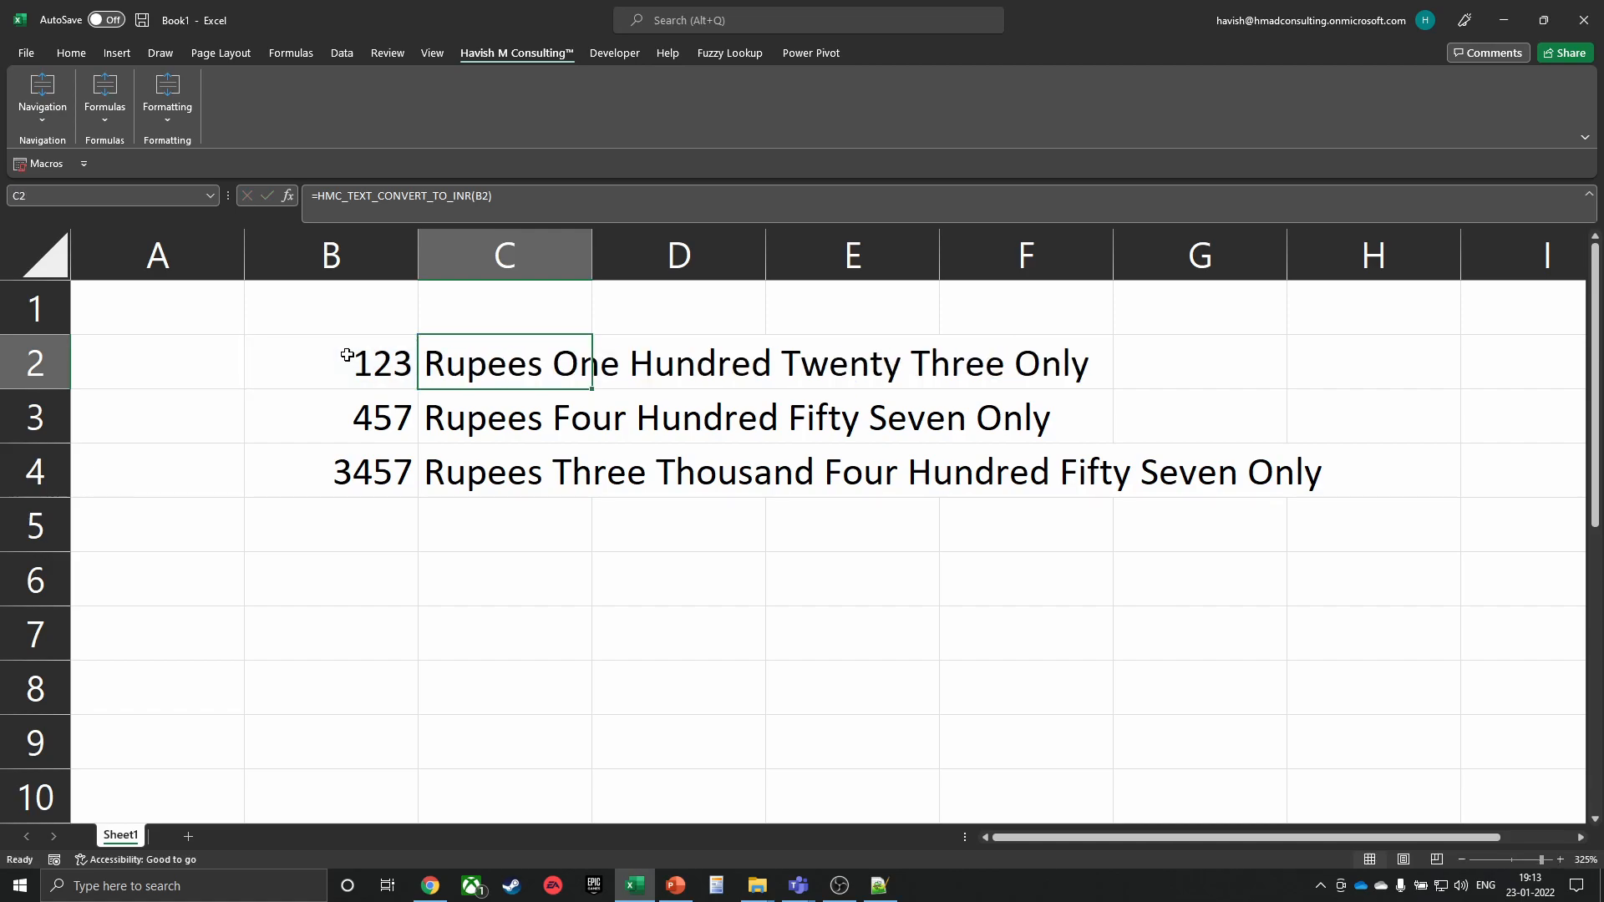
pyautogui.press('super+e')
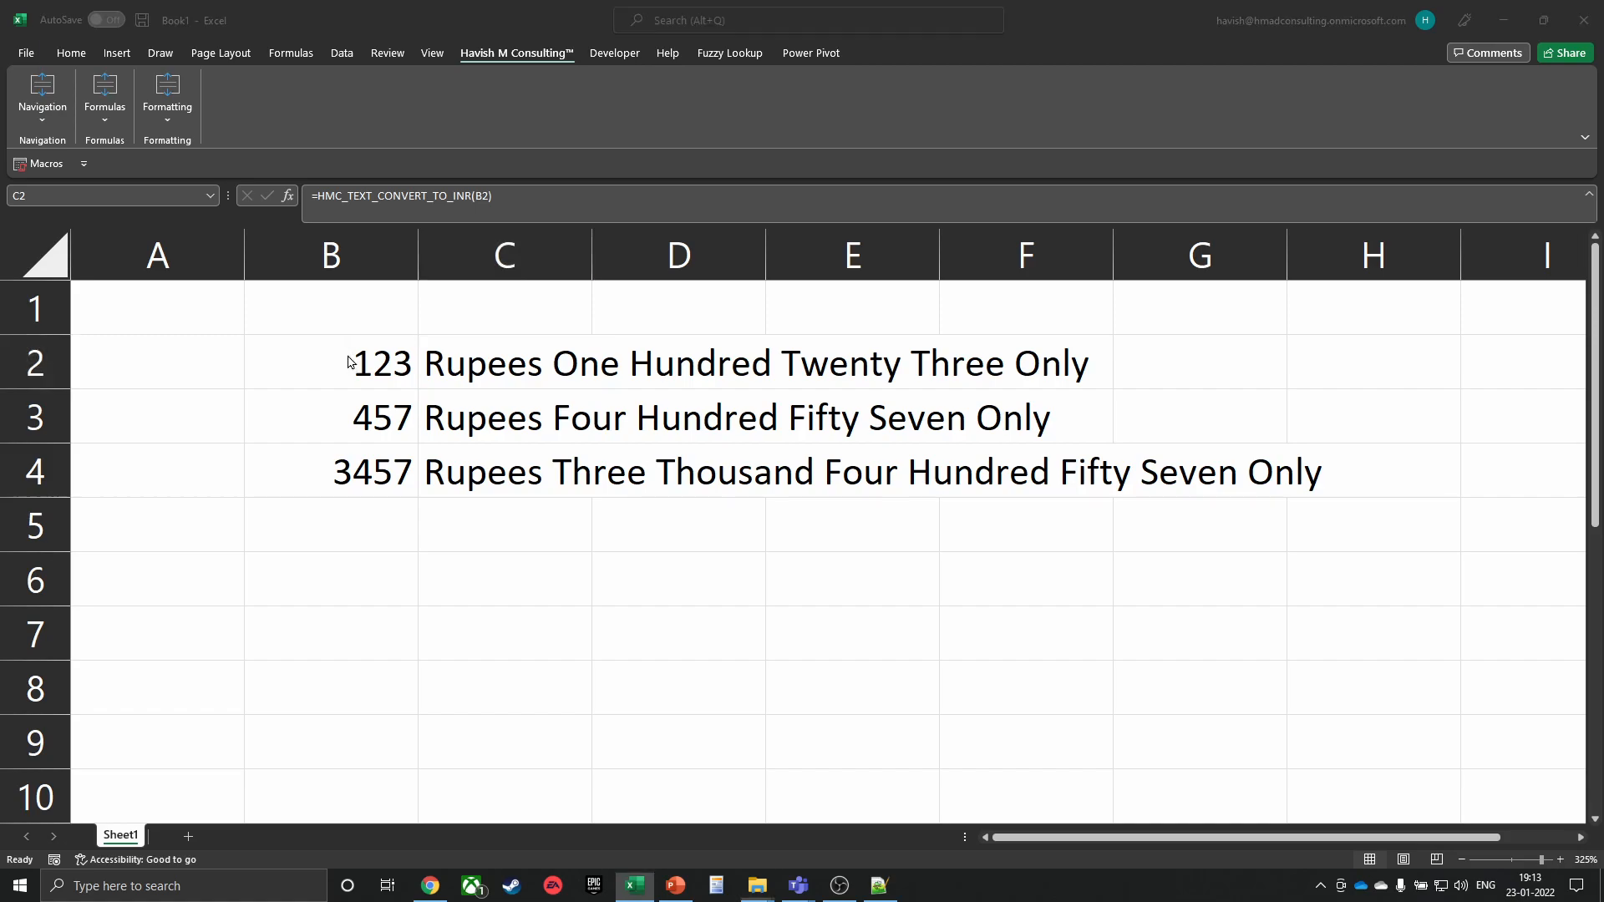
# Browse OneDrive's consulting folder to All > Files to Show Clients > VBA and open SpringOverseas.xlsm
pyautogui.click(117, 332)
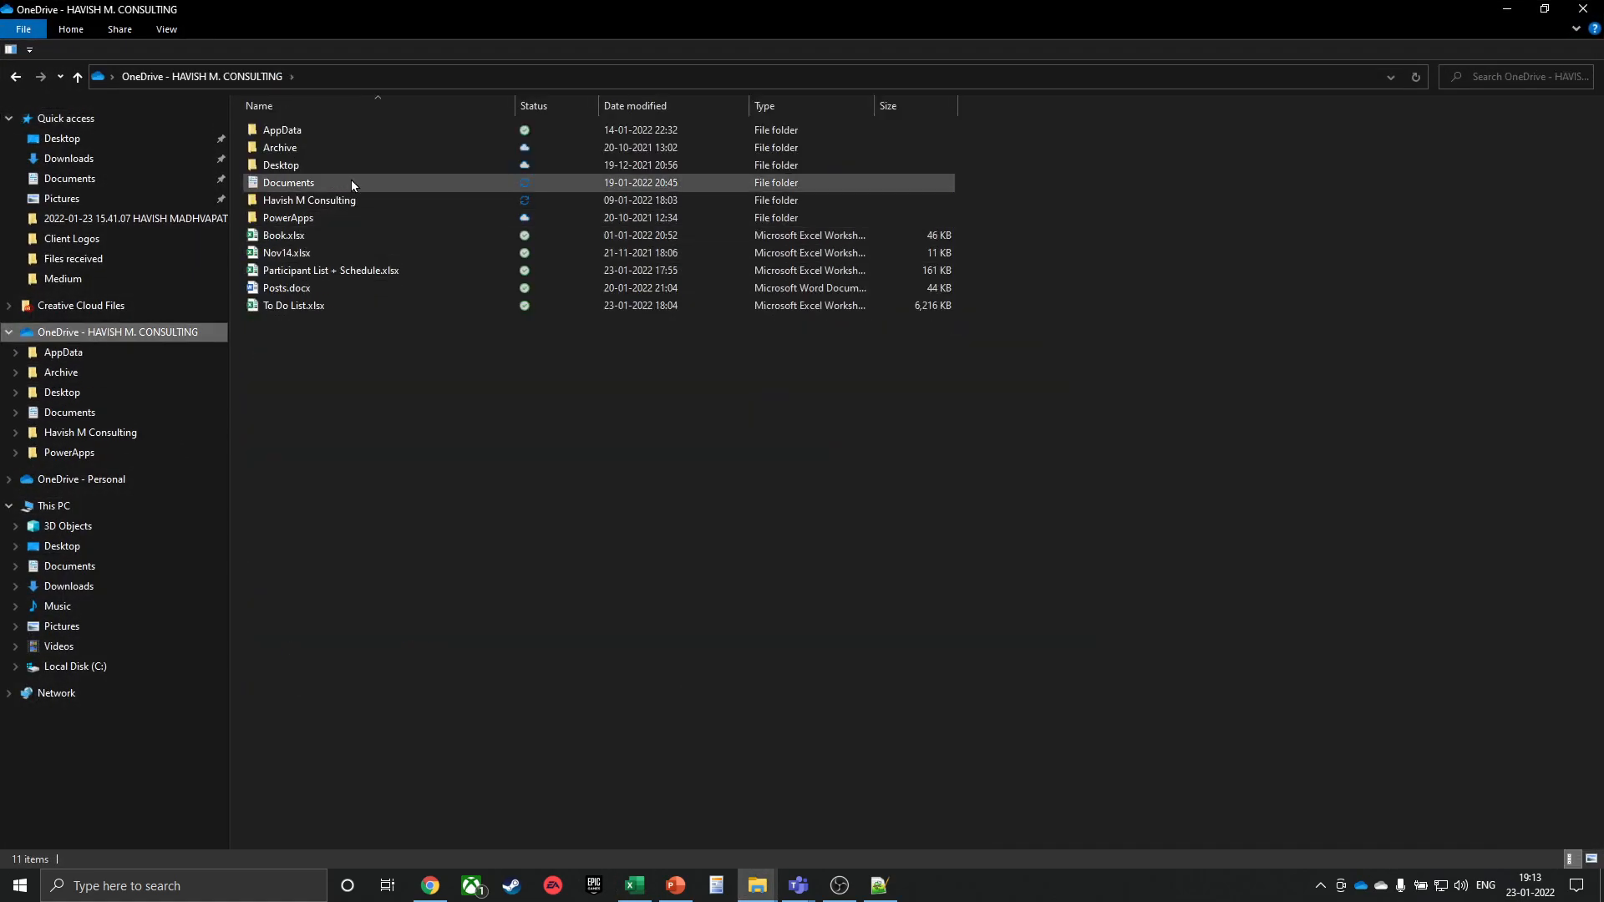
pyautogui.doubleClick(331, 164)
pyautogui.hotkey('alt', 'Left')
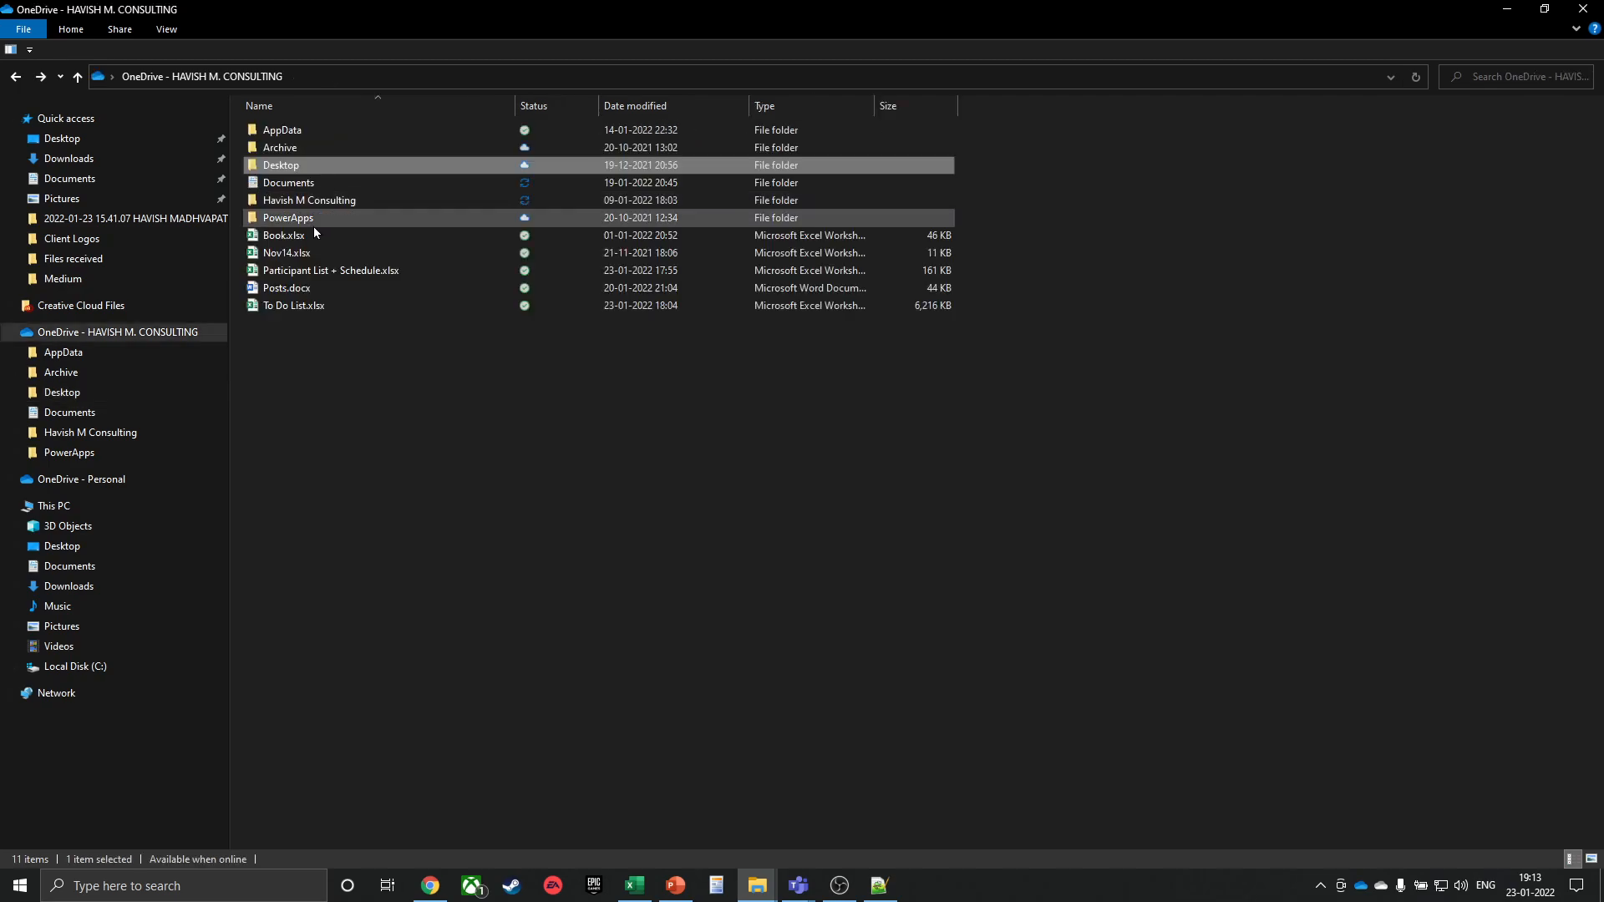
pyautogui.doubleClick(317, 200)
pyautogui.doubleClick(326, 131)
pyautogui.click(317, 235)
pyautogui.doubleClick(314, 253)
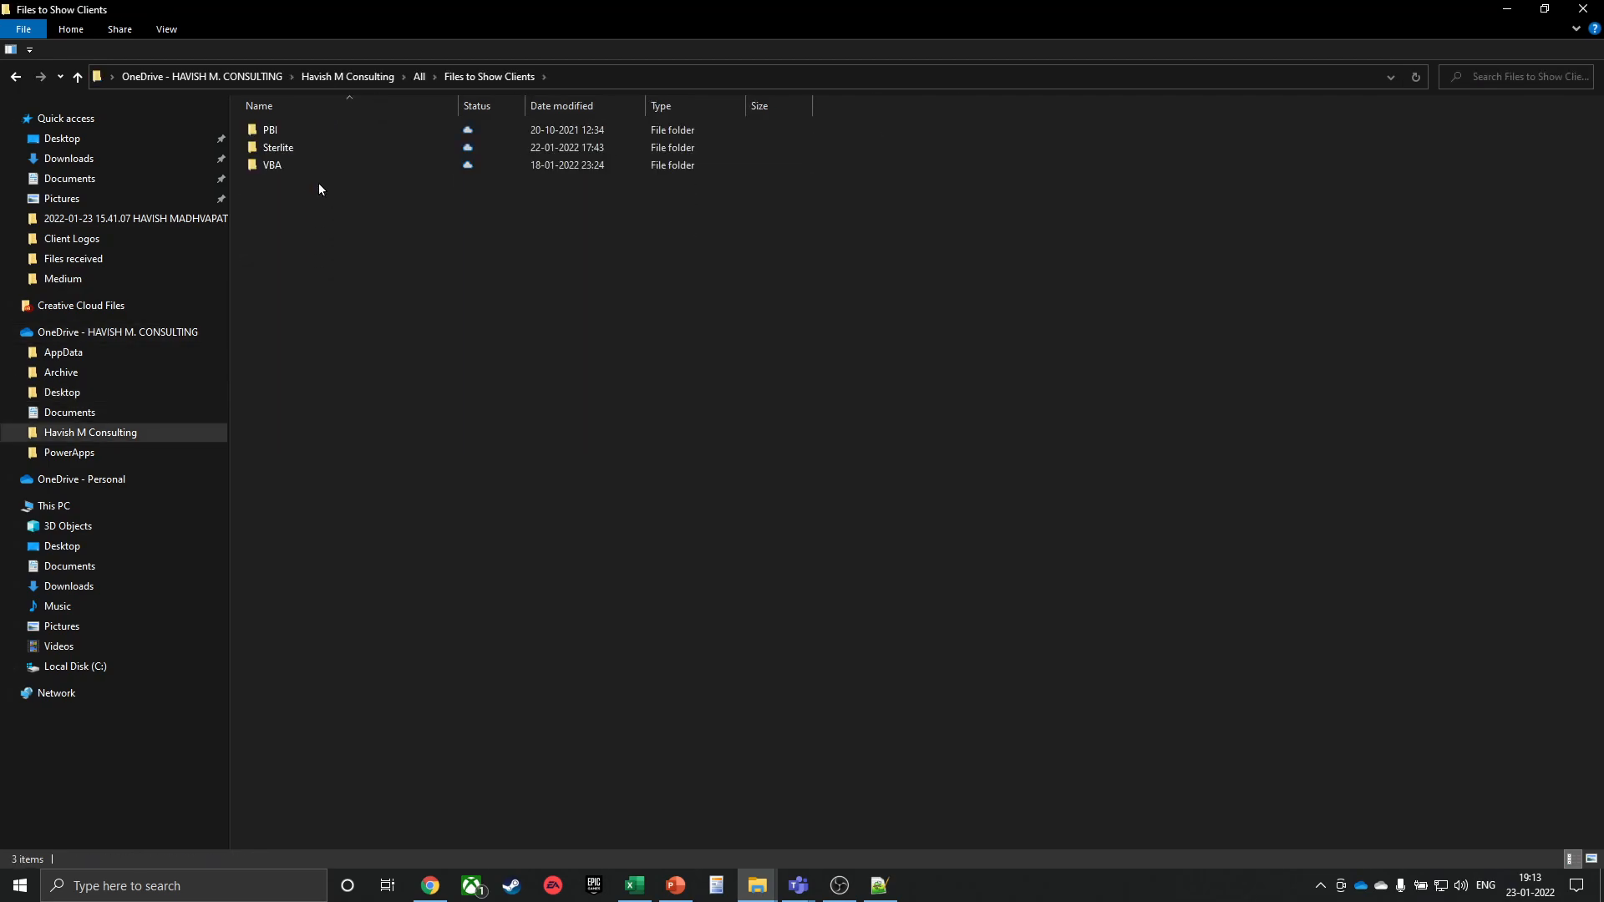
pyautogui.doubleClick(314, 169)
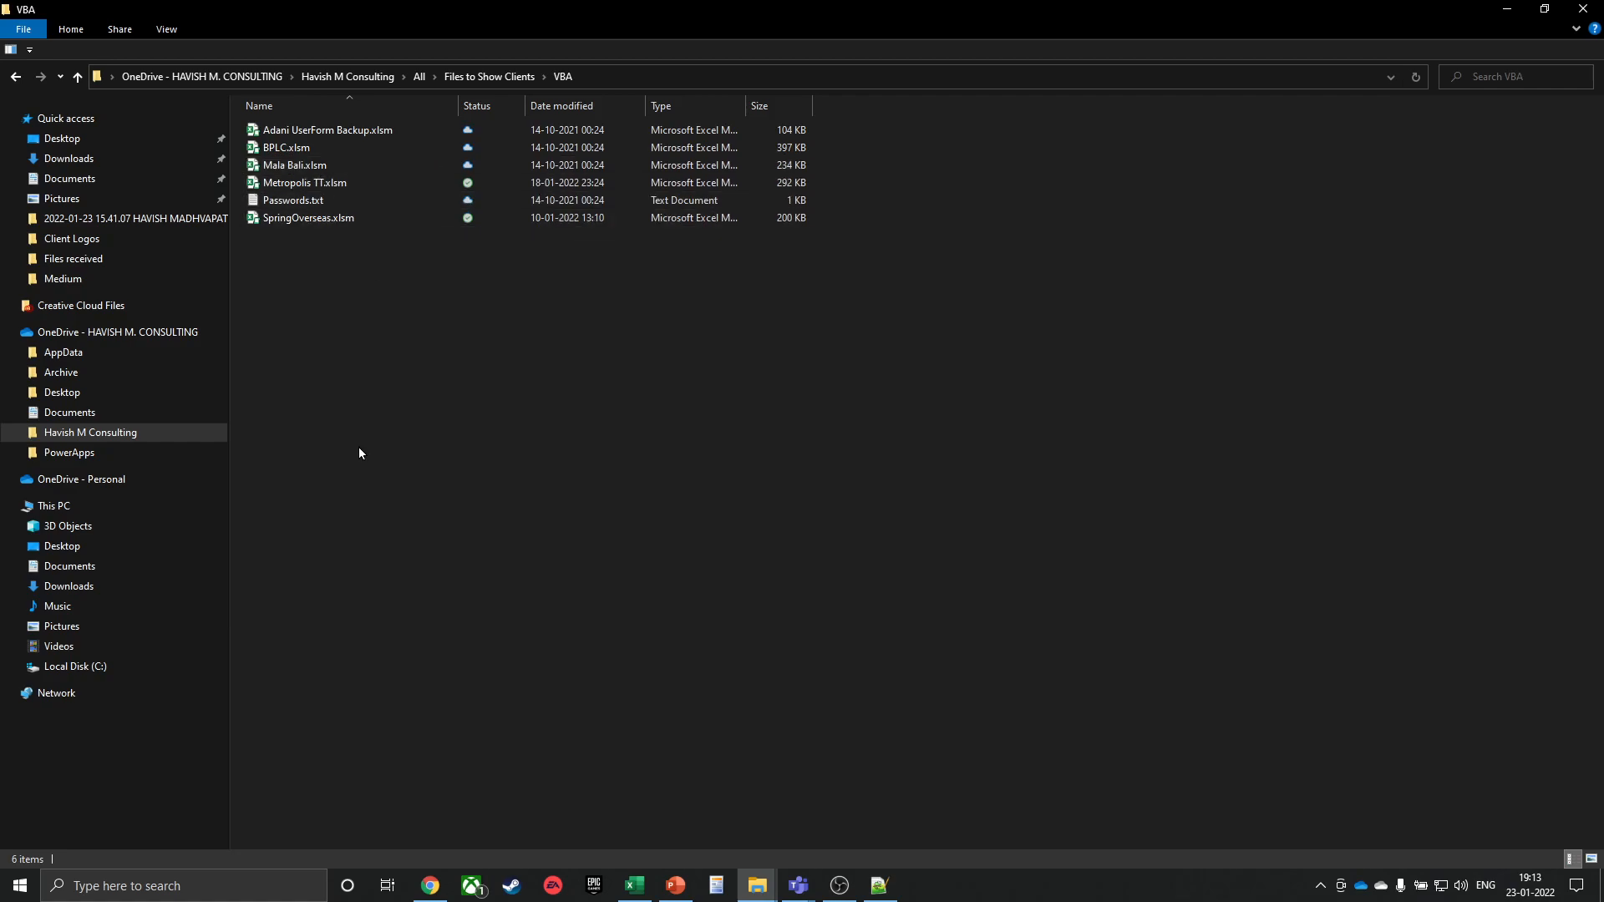
pyautogui.doubleClick(353, 221)
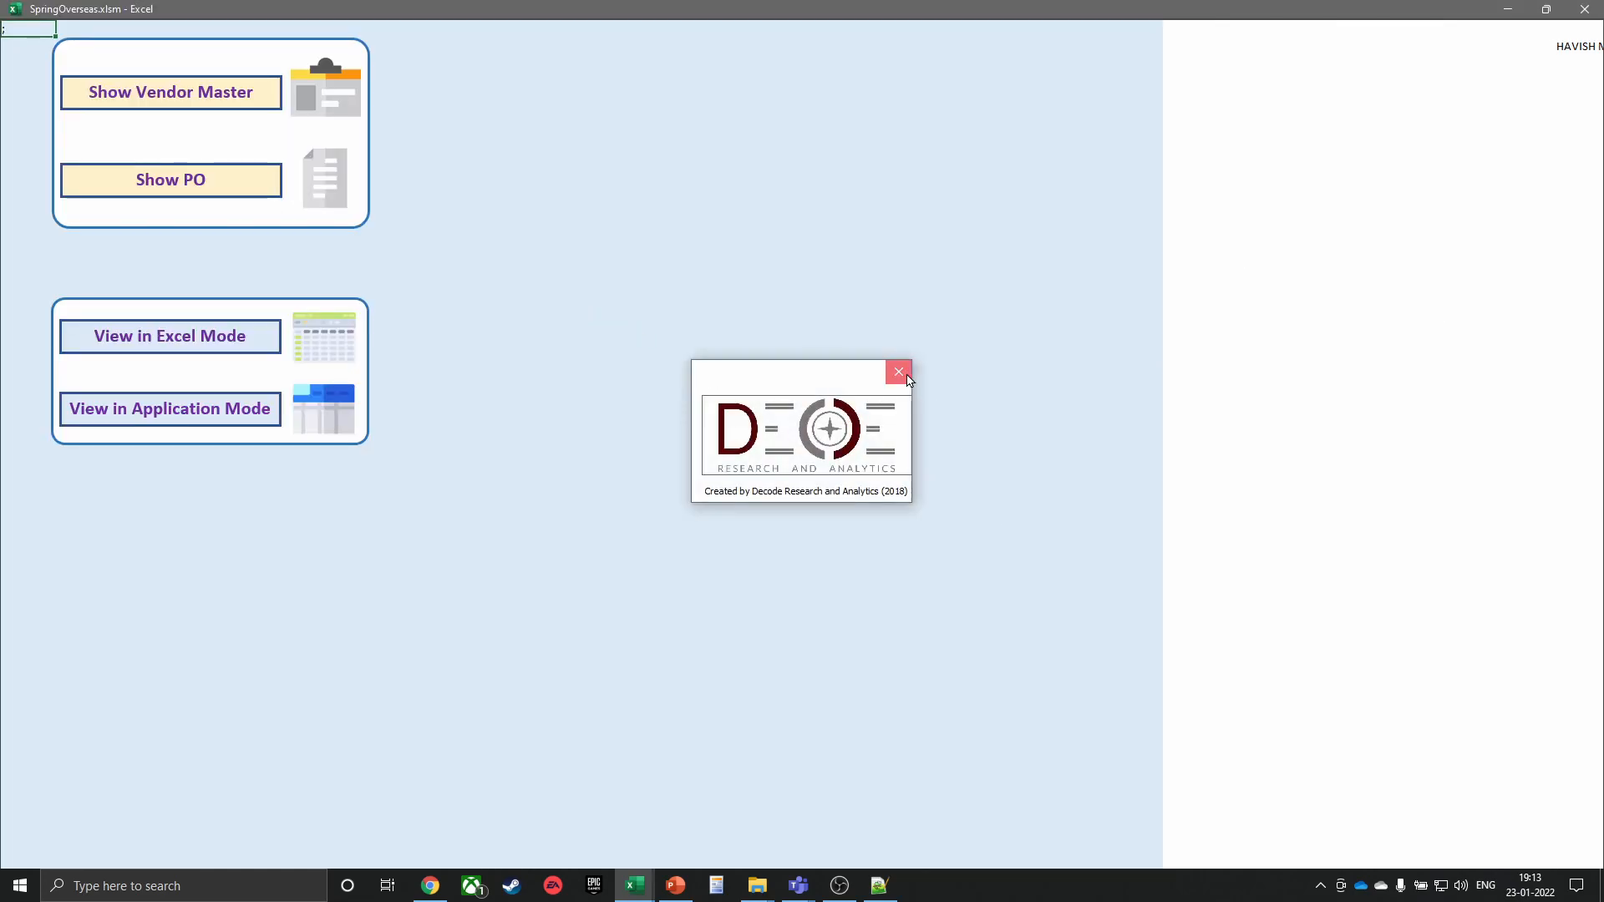
# Dismiss the splash, browse vendor records to S.S. PRINTS, then close the vendor form
pyautogui.click(182, 93)
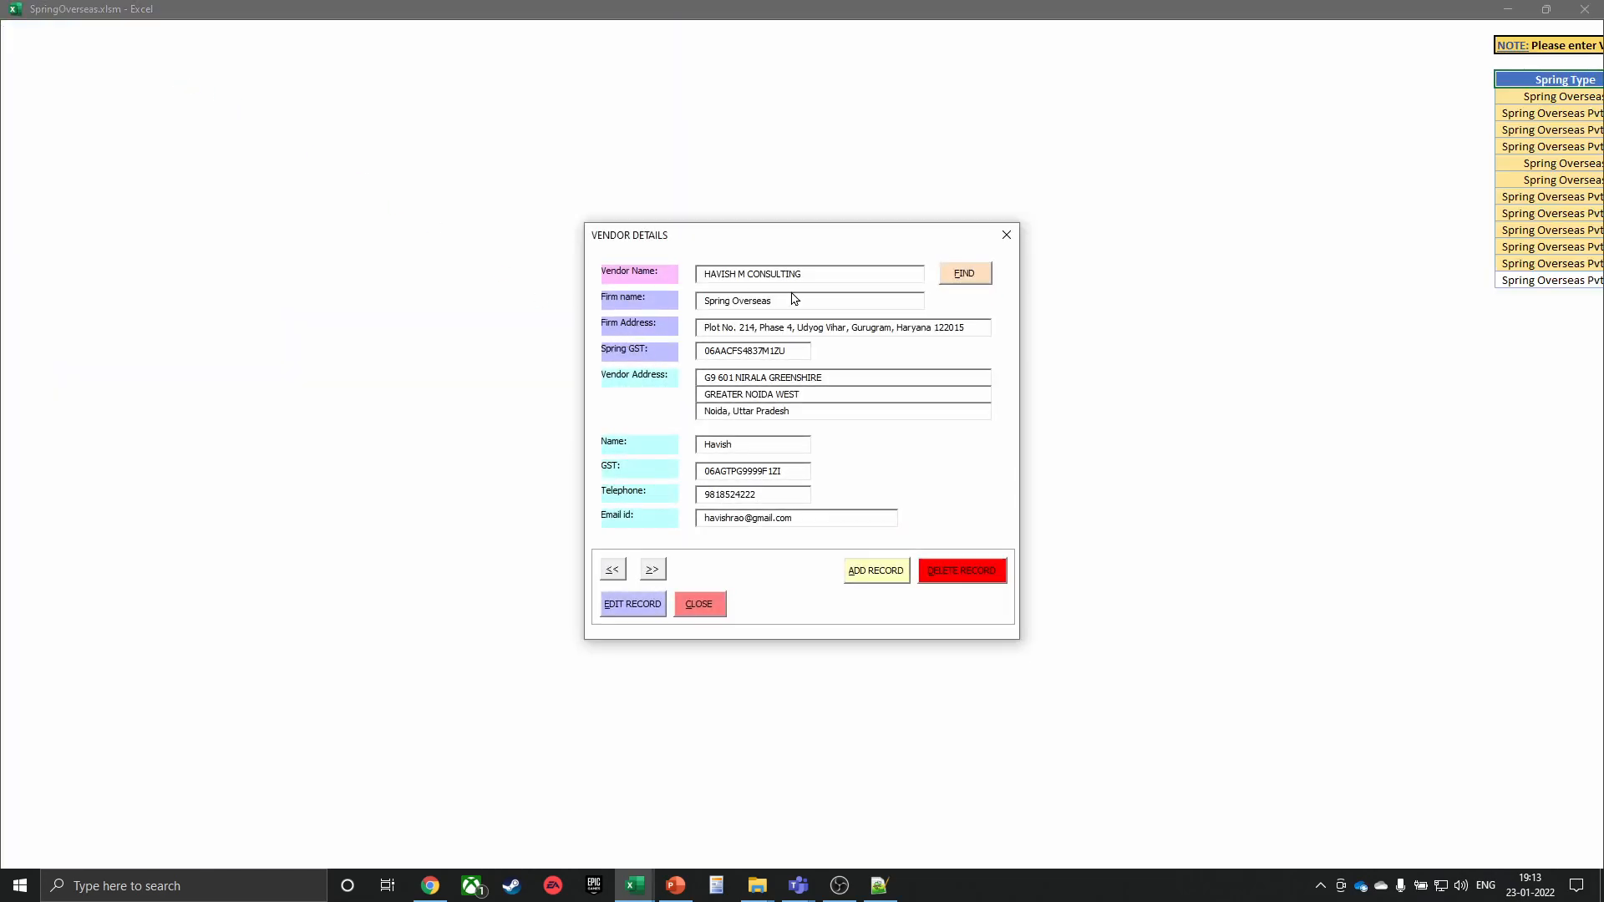
pyautogui.click(649, 573)
pyautogui.click(648, 577)
pyautogui.click(648, 578)
pyautogui.click(721, 612)
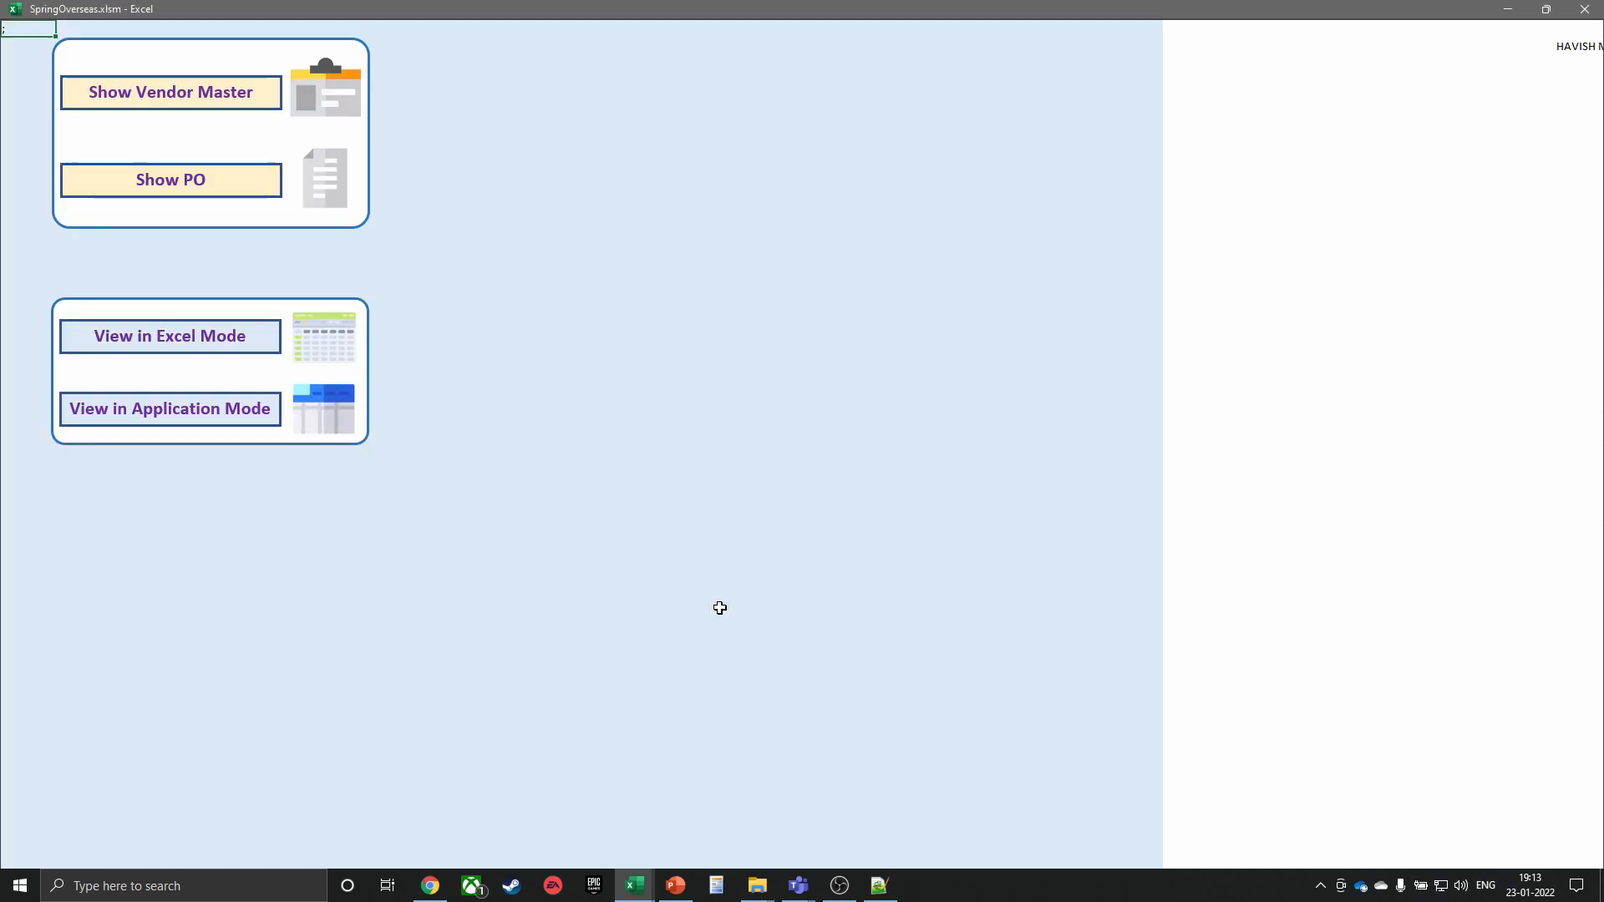
# Try PO numbers 2 and 4 in the purchase order details form, then close it
pyautogui.click(254, 196)
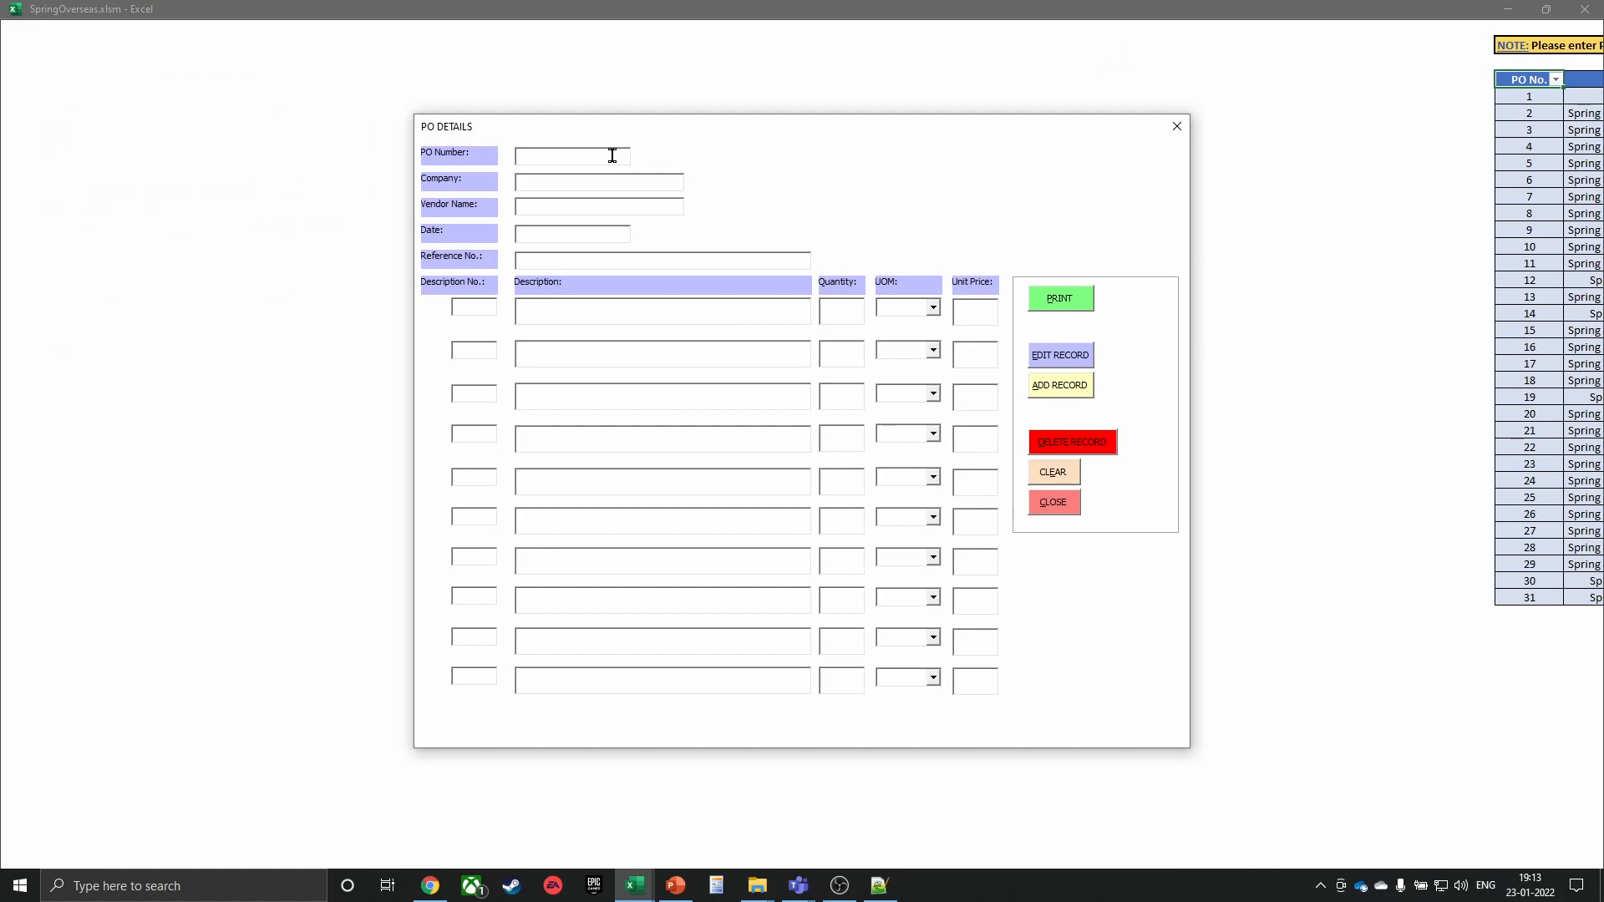
pyautogui.write('2')
pyautogui.press('BackSpace')
pyautogui.write('4')
pyautogui.press('BackSpace')
pyautogui.click(1054, 501)
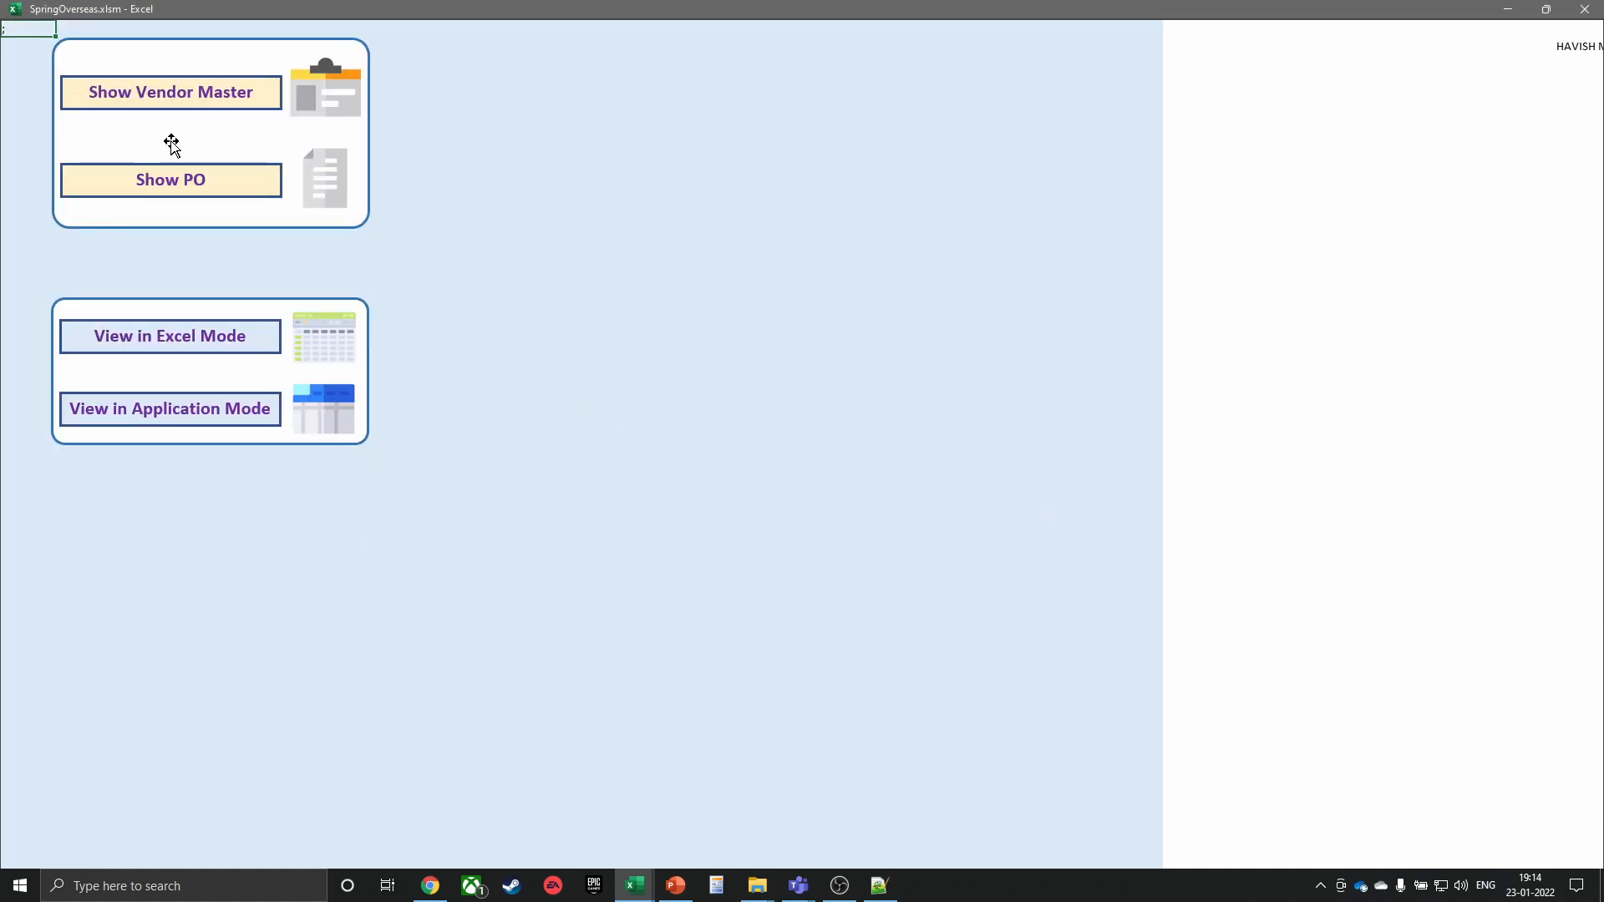
# Toggle between Excel mode and application mode, then close the SpringOverseas workbook
pyautogui.click(162, 338)
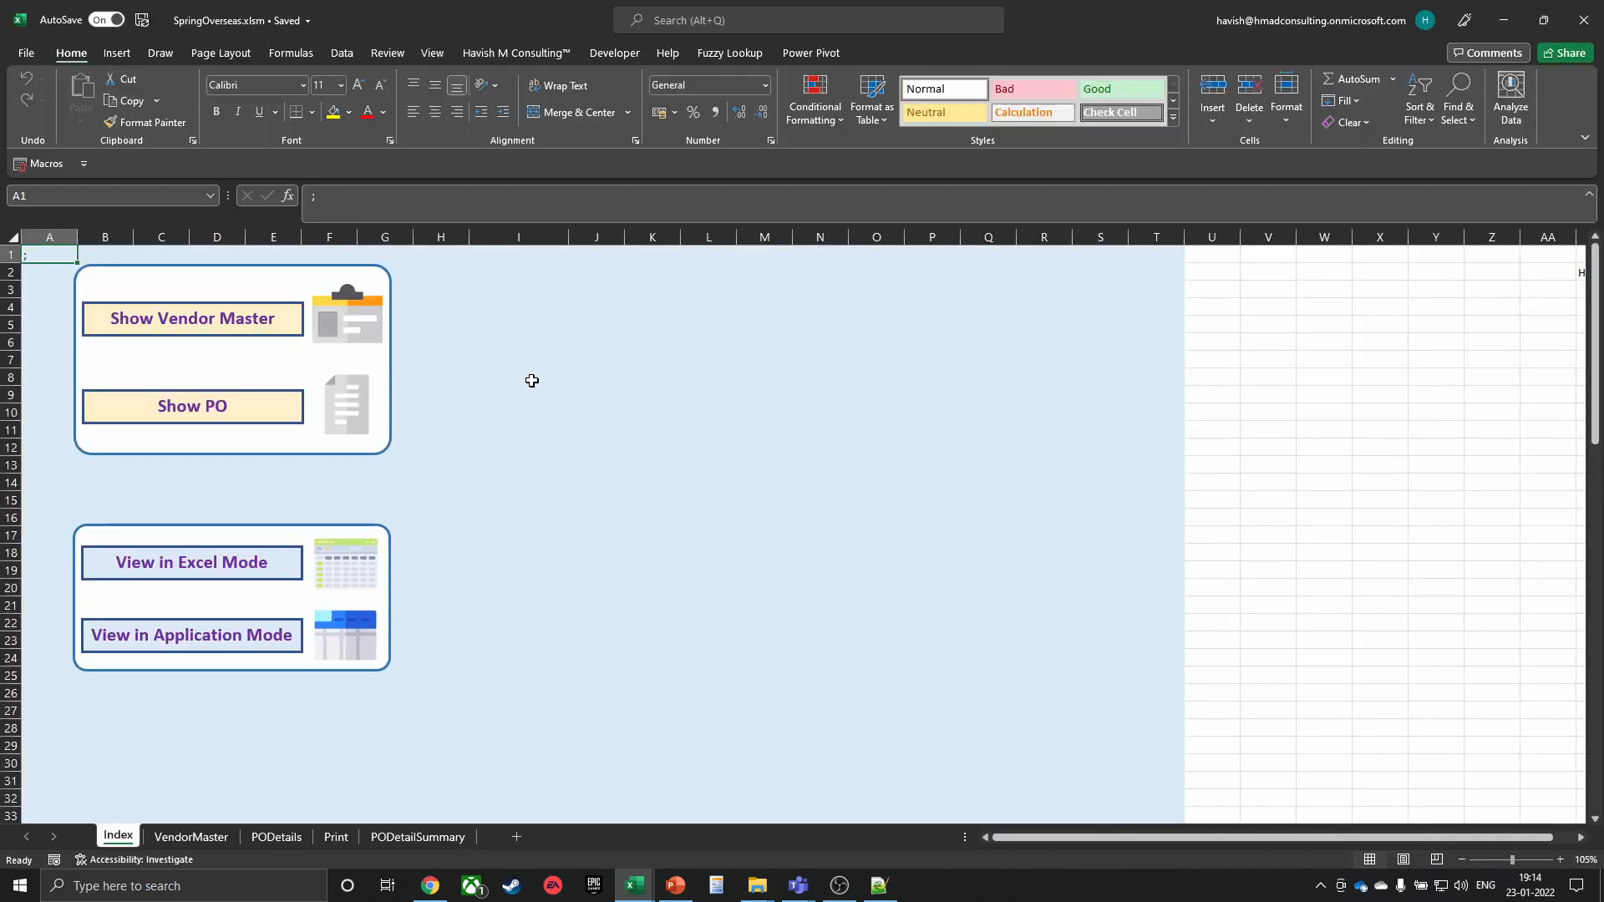
pyautogui.click(186, 646)
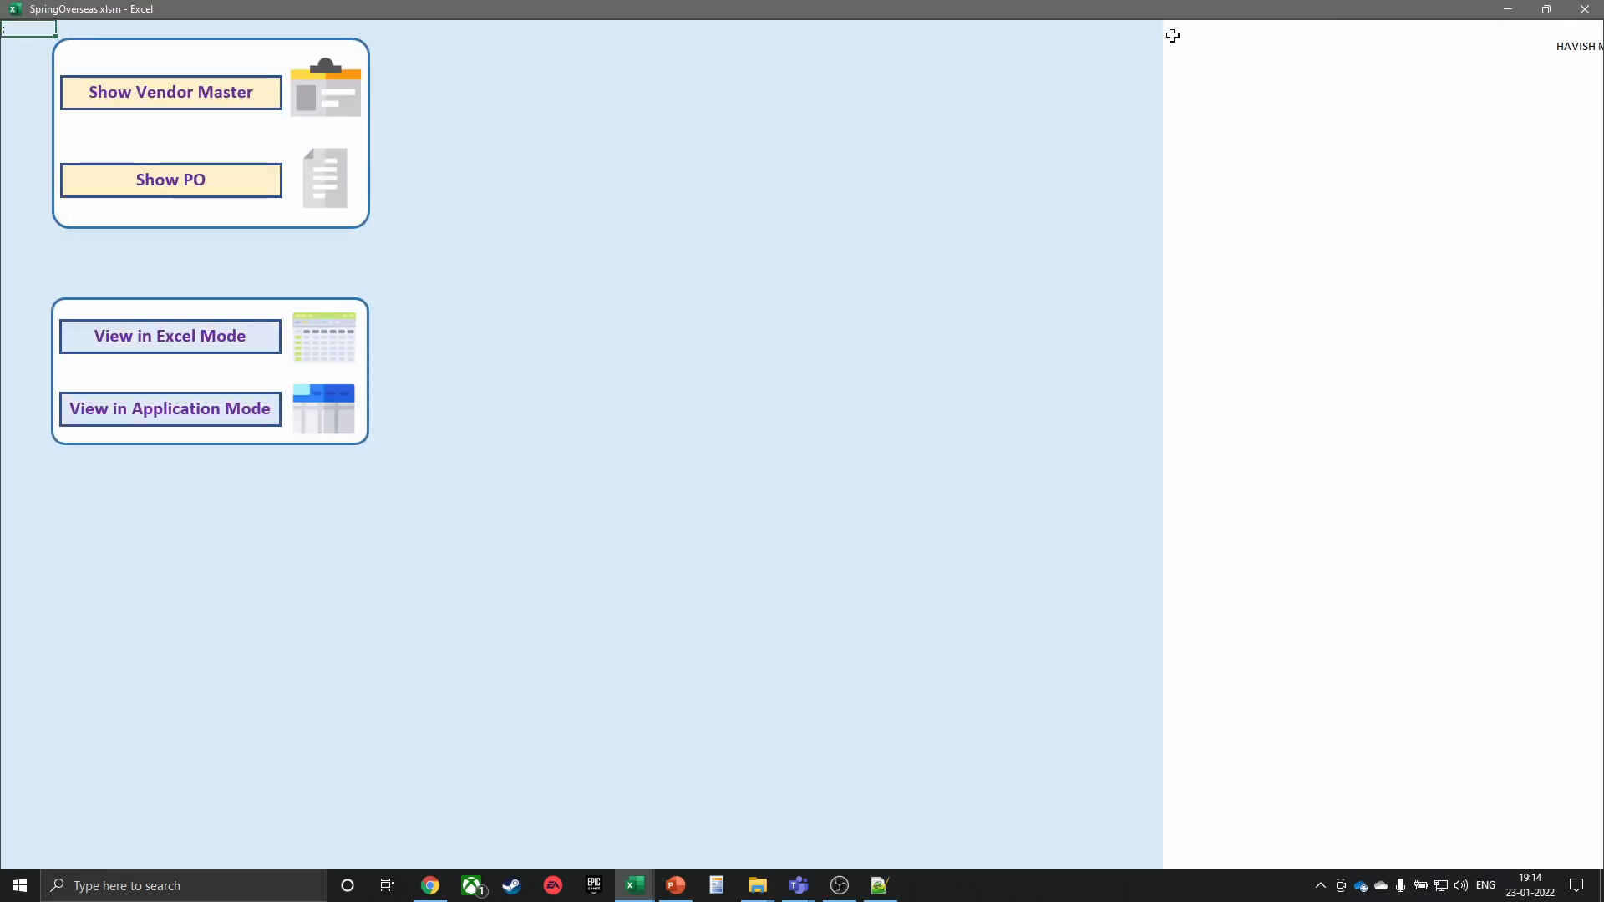
pyautogui.click(1584, 9)
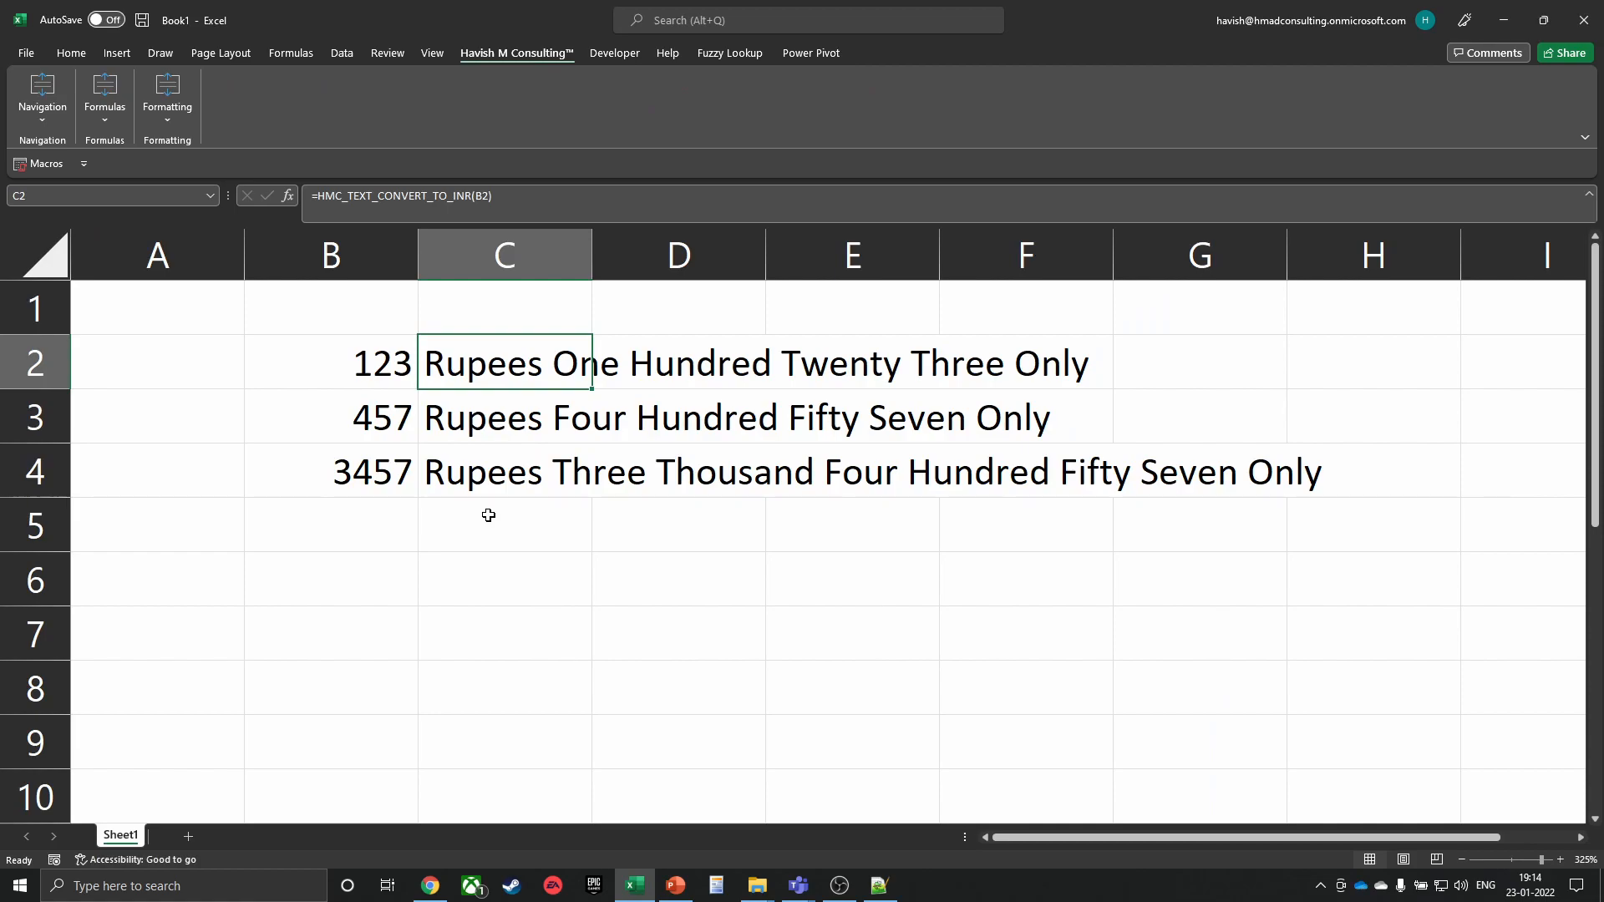
# Search Google for vba and highlight 'was declared legacy in 2008' in the knowledge panel
pyautogui.hotkey('alt', 'Tab')
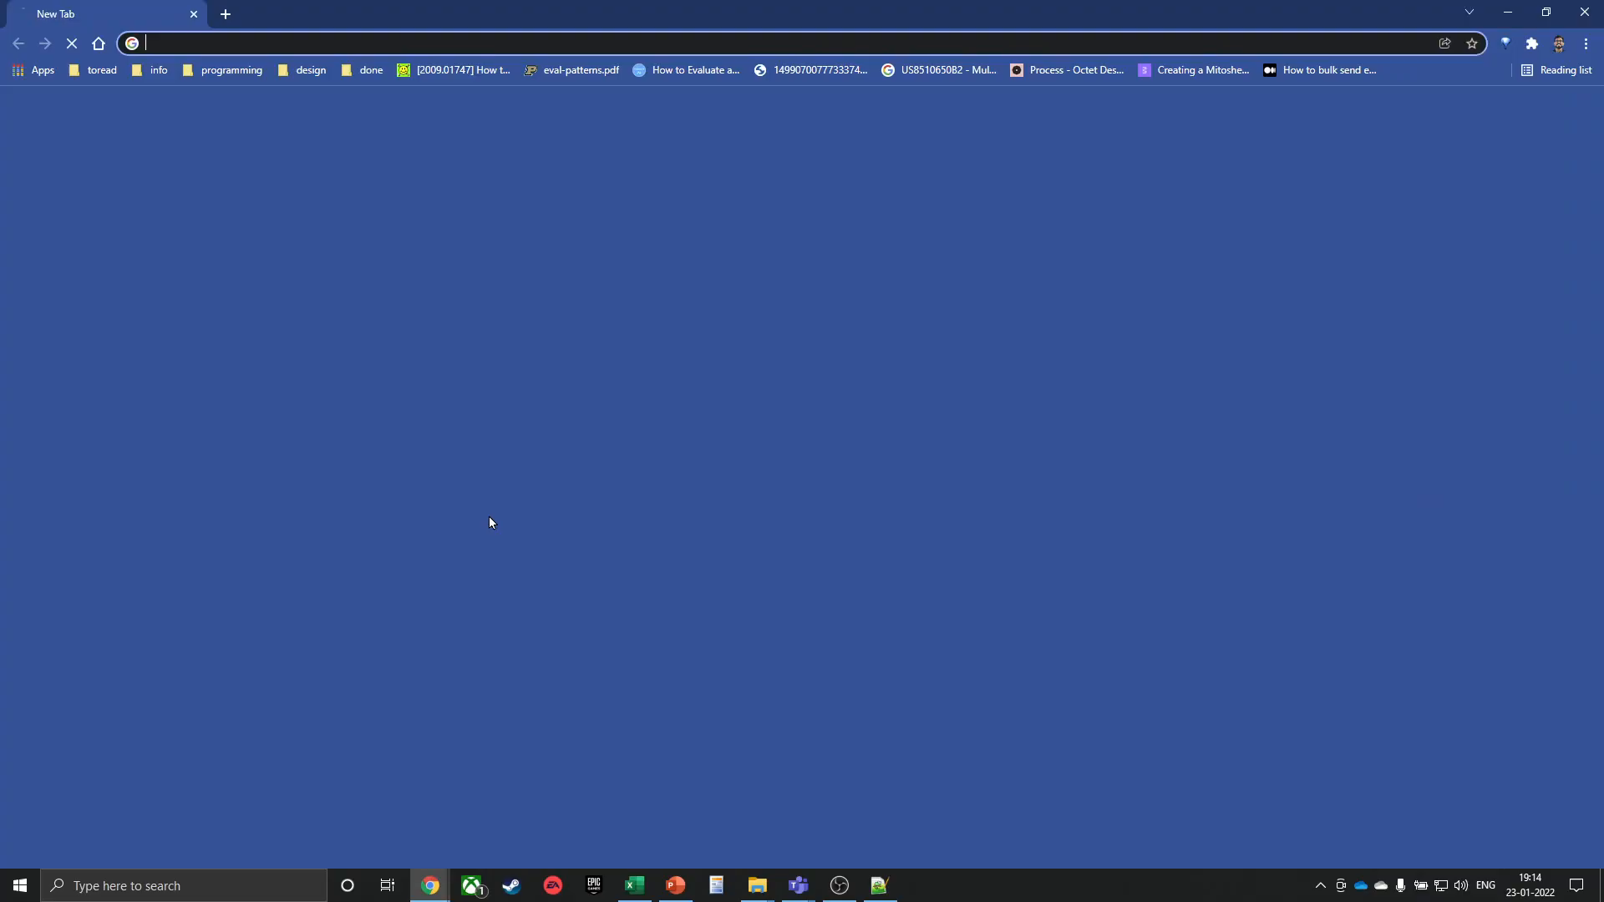
pyautogui.write('vba')
pyautogui.press('Return')
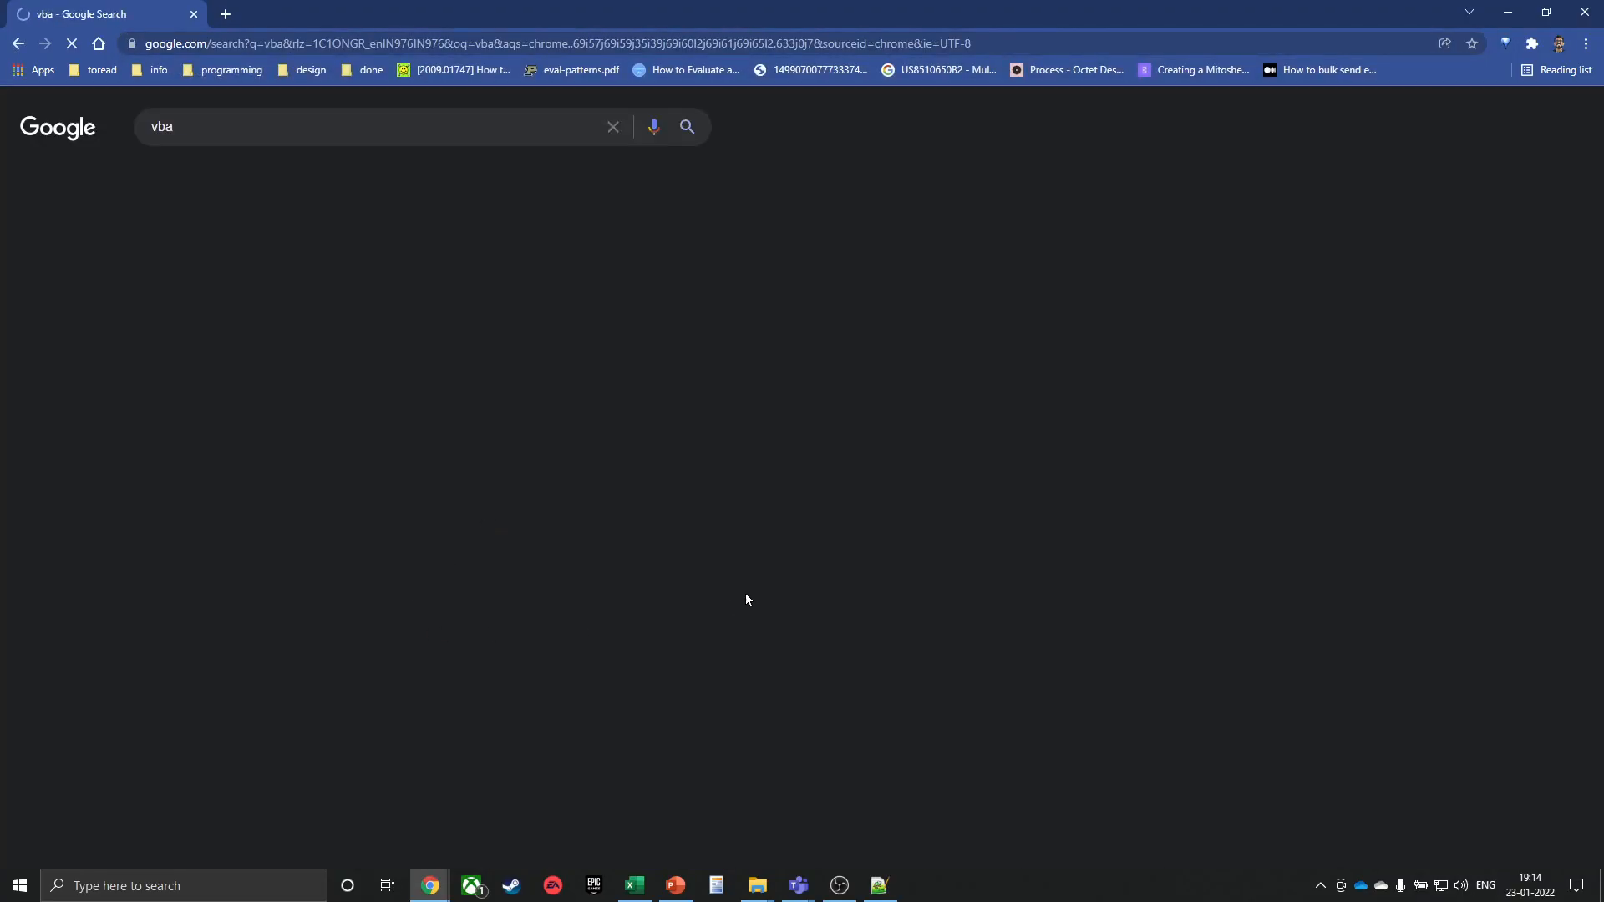
pyautogui.moveTo(904, 665); pyautogui.dragTo(1061, 673)
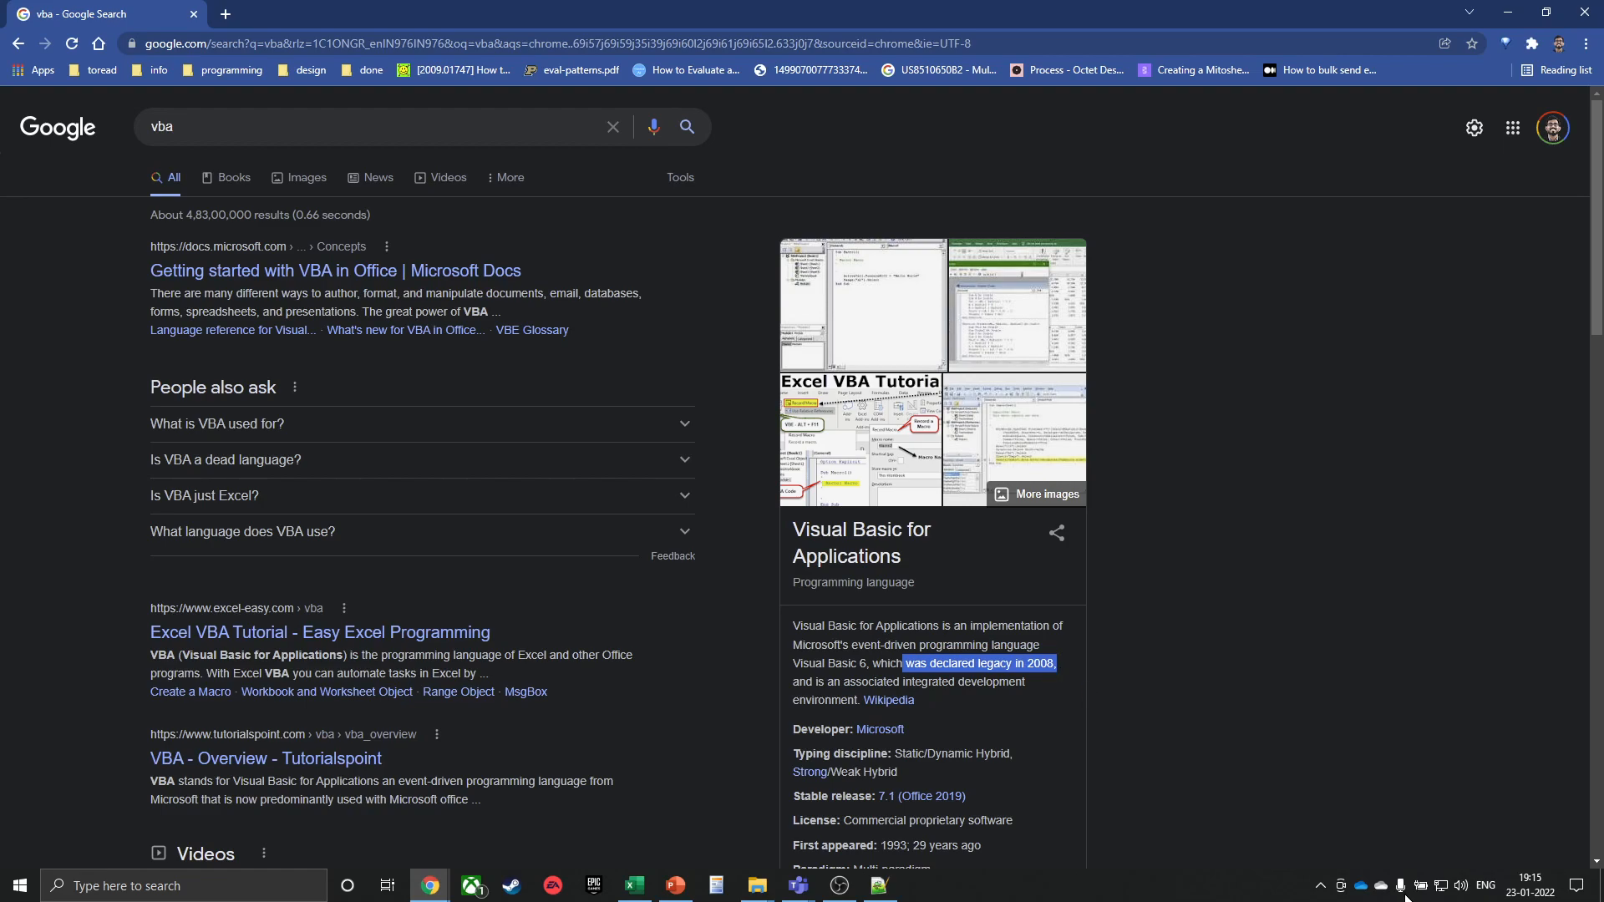
pyautogui.click(1585, 21)
# Select cell B17 in Book1 as the paste destination, then switch to File Explorer
pyautogui.hotkey('alt', 'Tab')
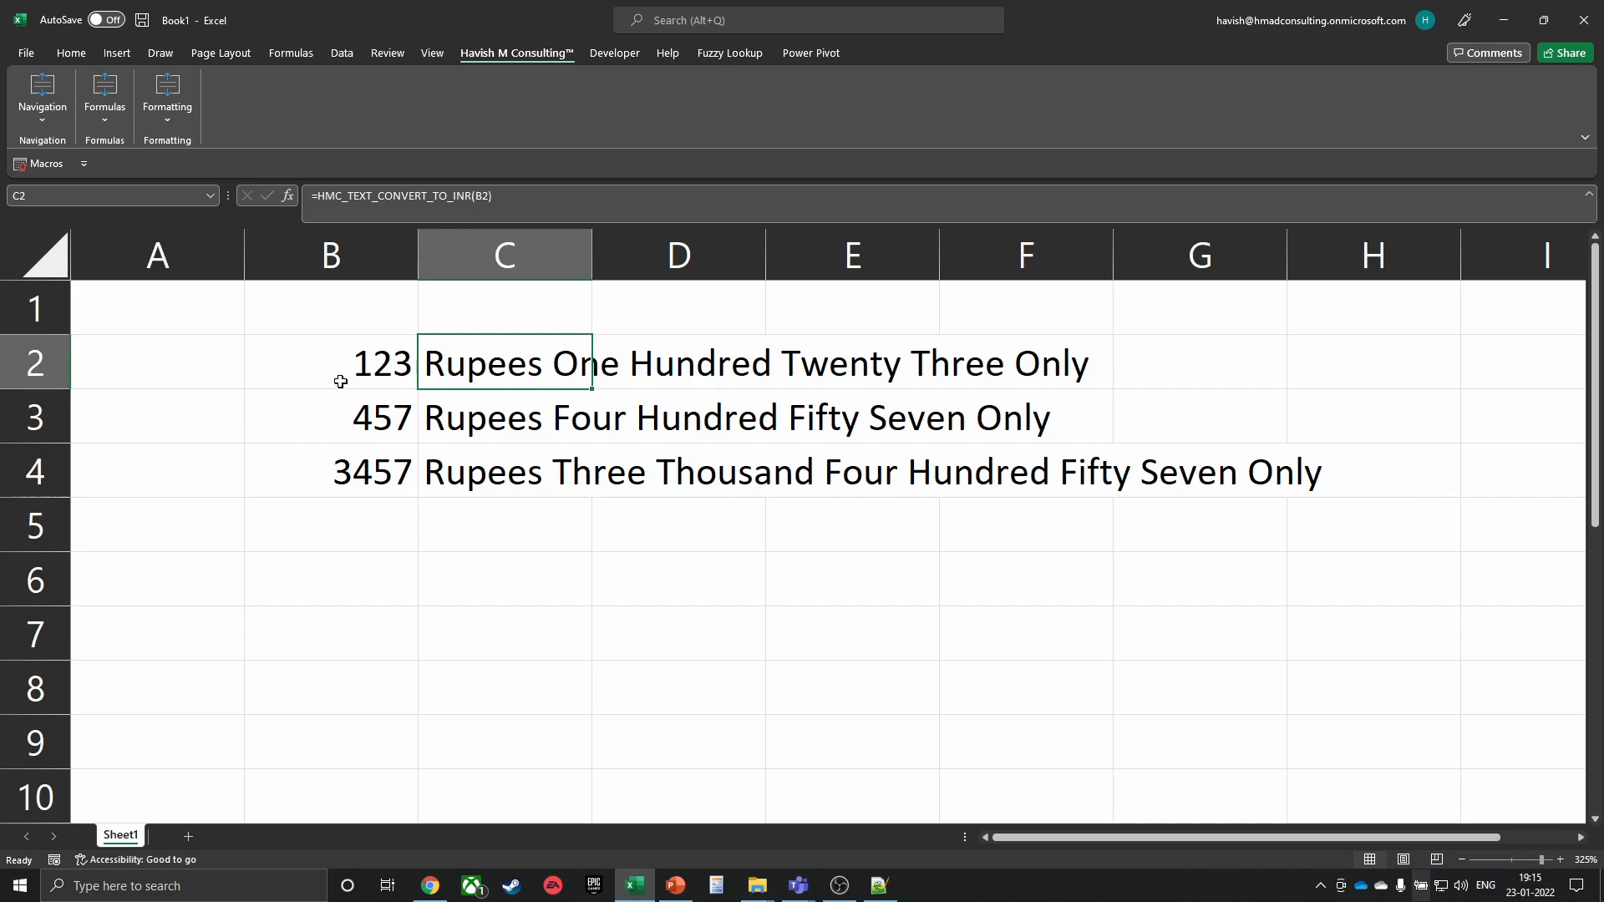
pyautogui.scroll(-5, 337, 401)
pyautogui.click(340, 364)
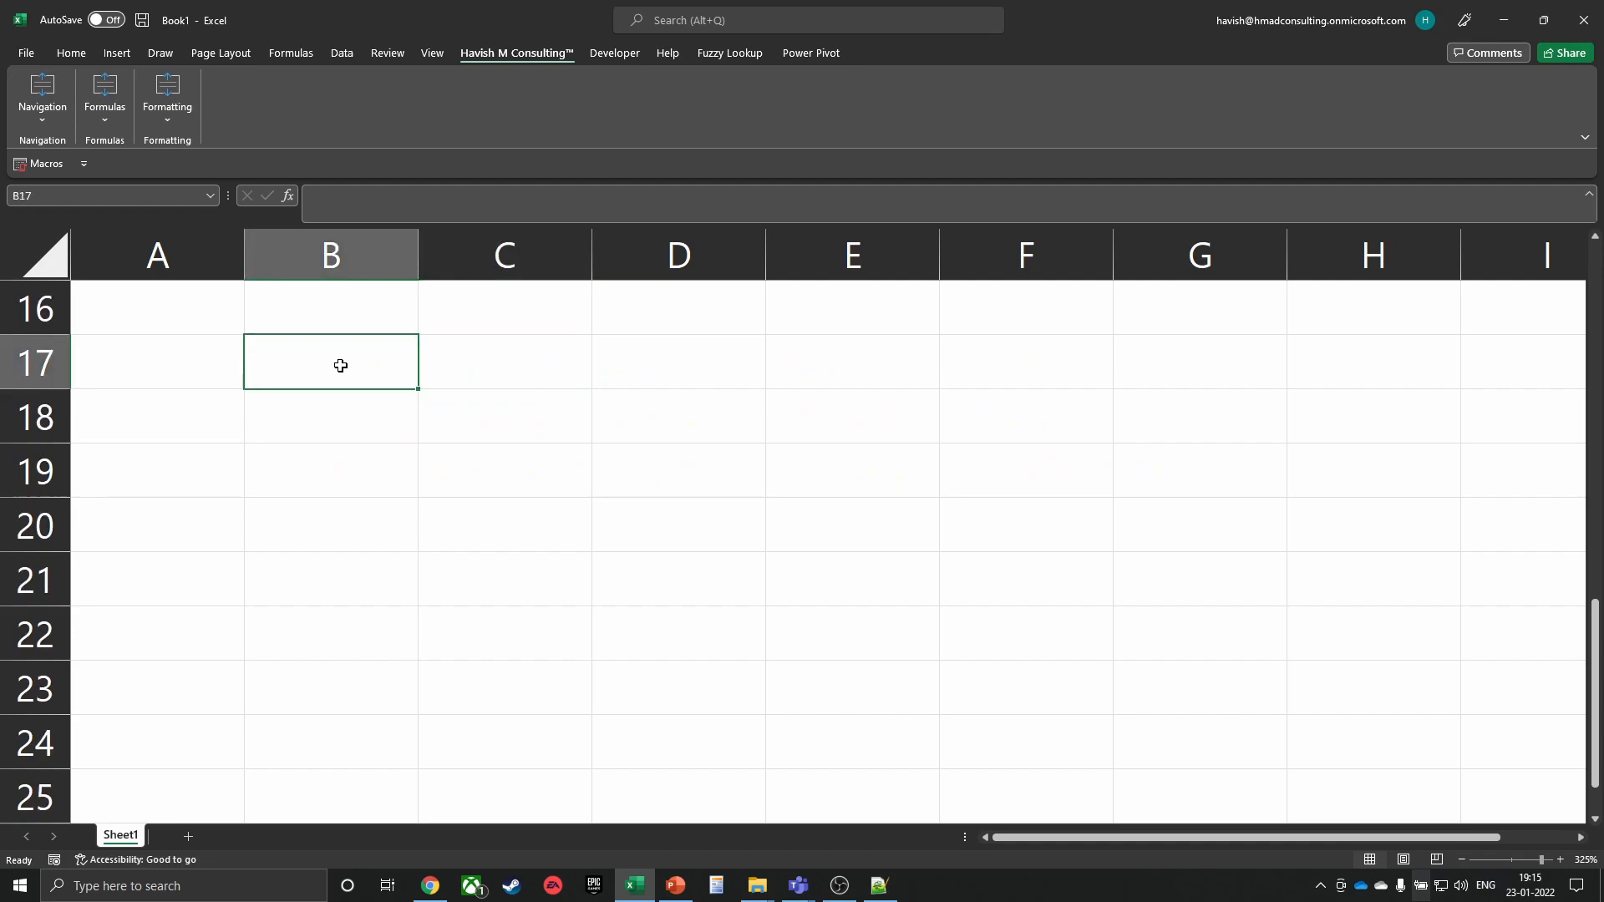
pyautogui.hotkey('alt', 'Tab')
pyautogui.hotkey('alt', 'Tab')
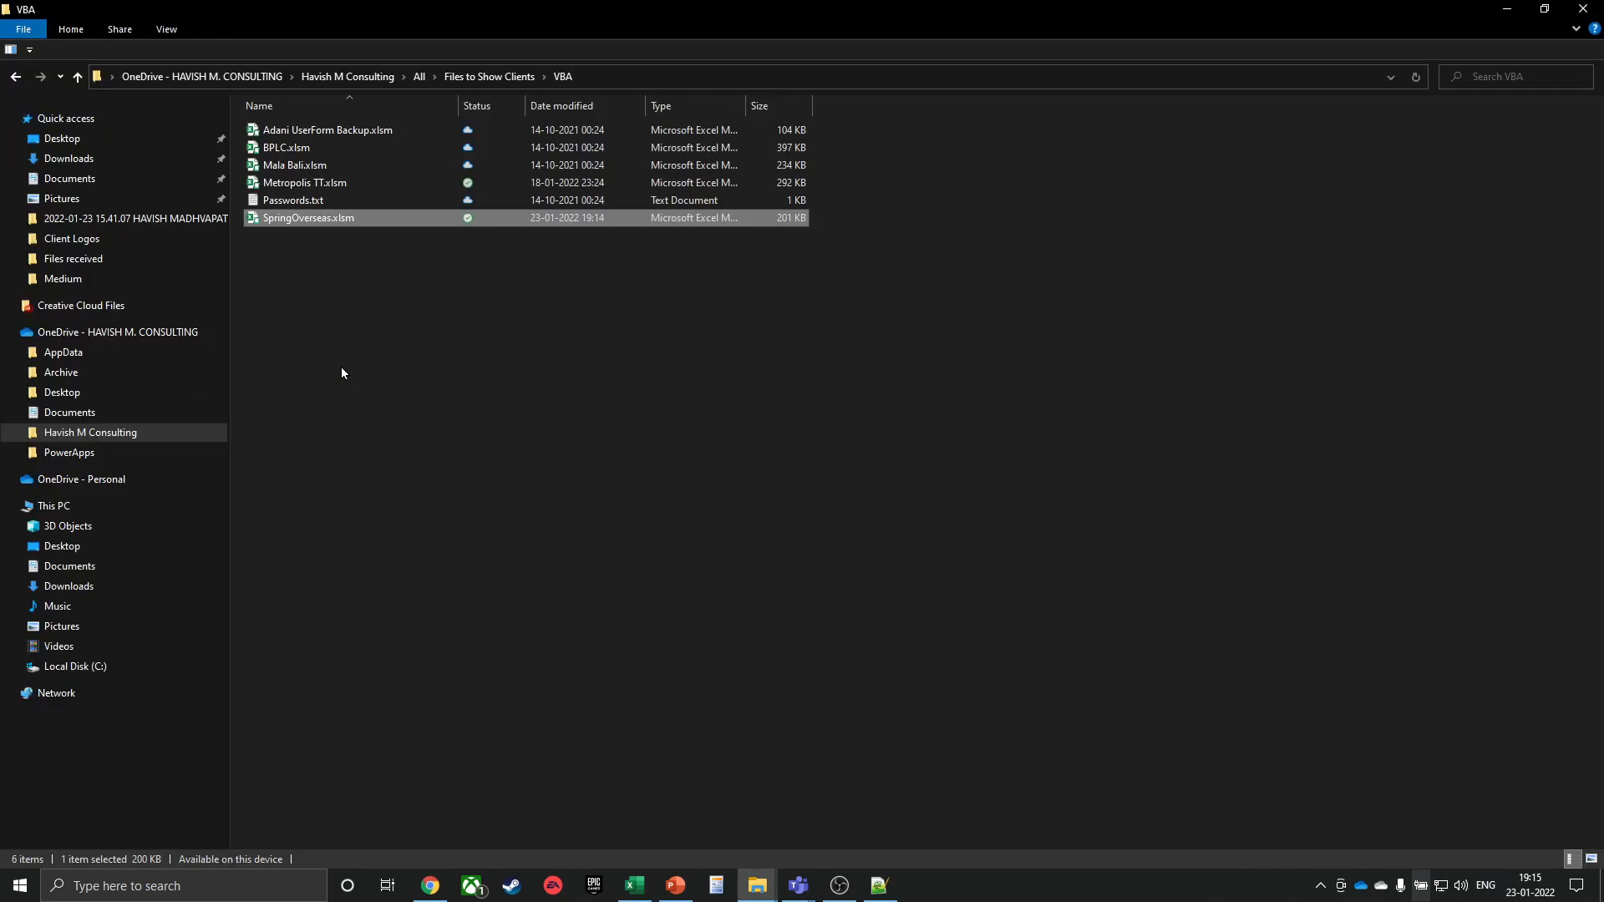
# Navigate to Client Projects > Indigrid > DA 3011-4001 > DA 3011-3030 and open 3011.pdf
pyautogui.click(348, 76)
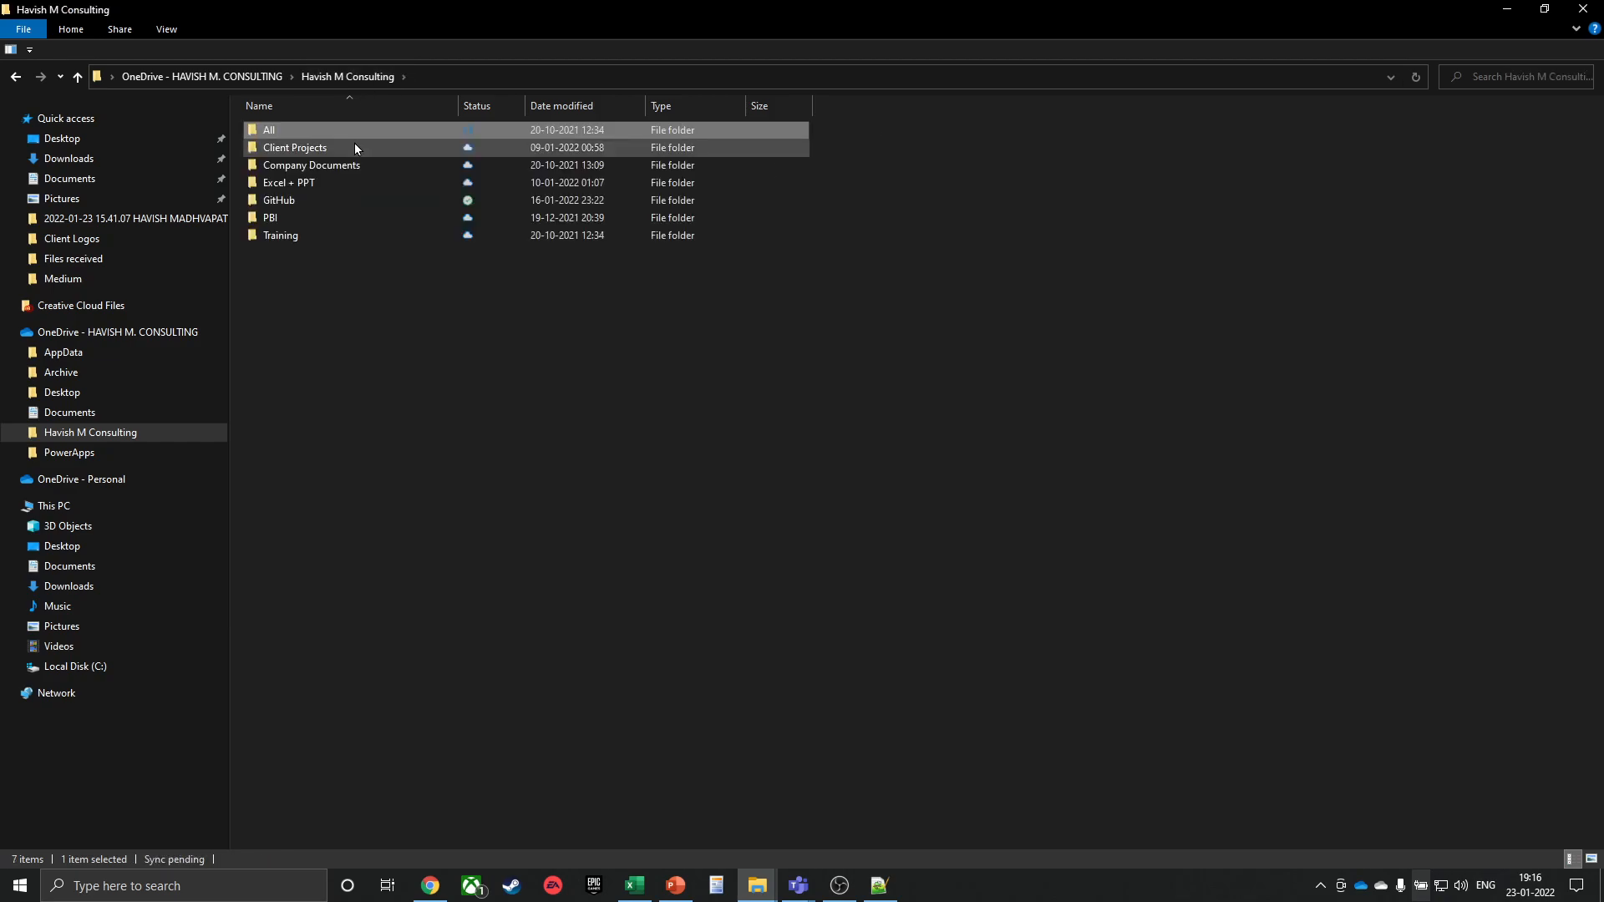
pyautogui.doubleClick(295, 148)
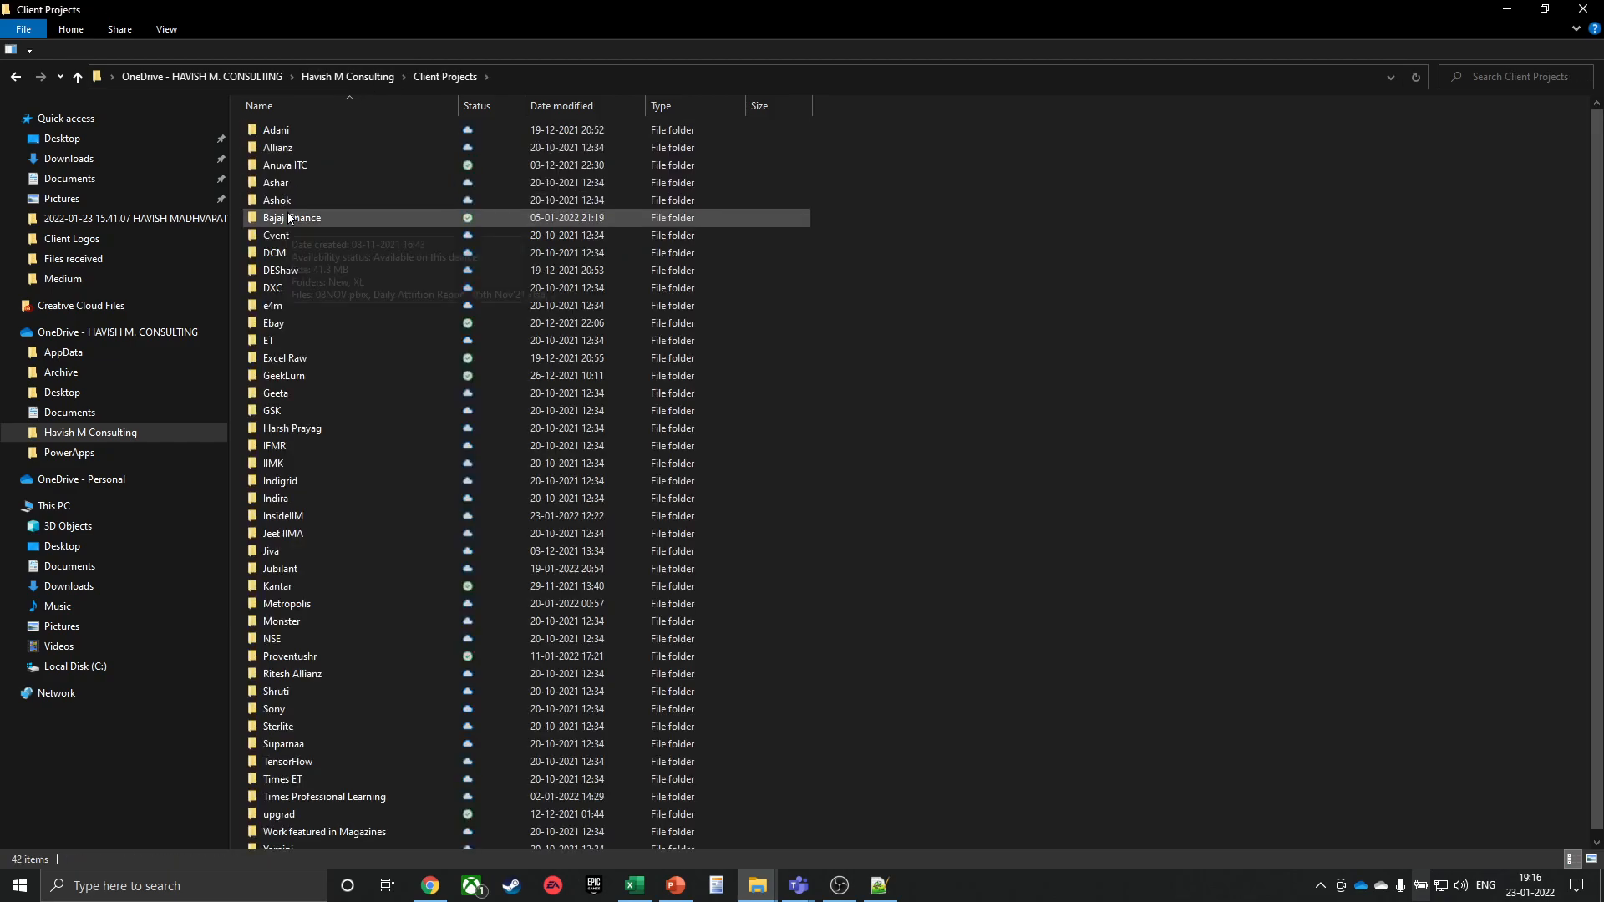
pyautogui.doubleClick(312, 482)
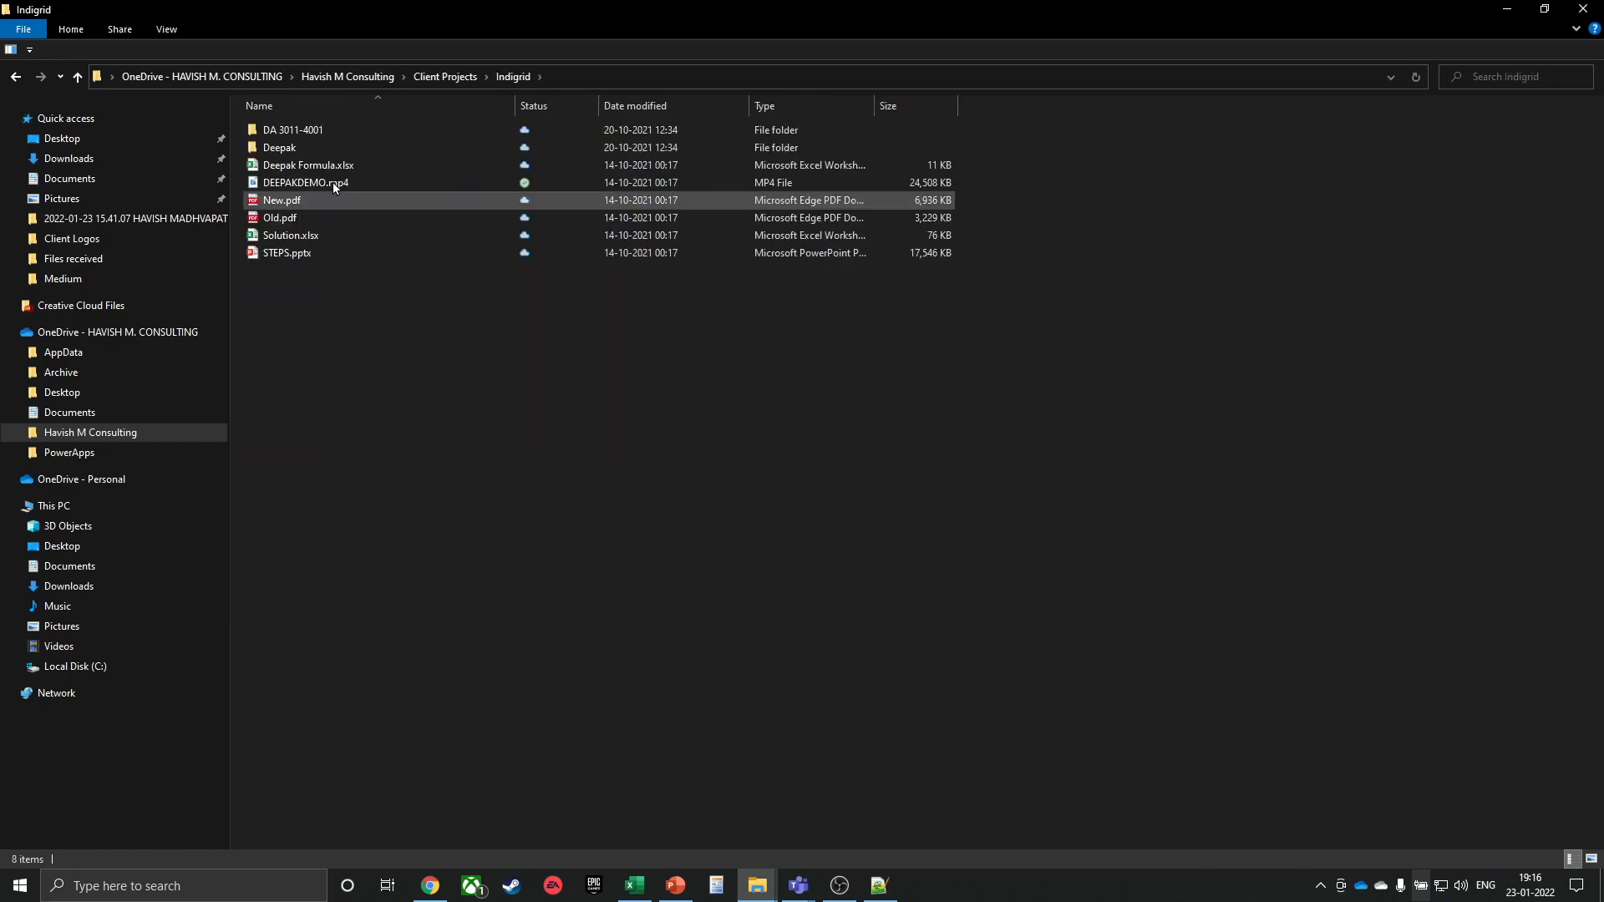
pyautogui.doubleClick(316, 131)
pyautogui.doubleClick(330, 131)
pyautogui.click(336, 134)
pyautogui.doubleClick(336, 138)
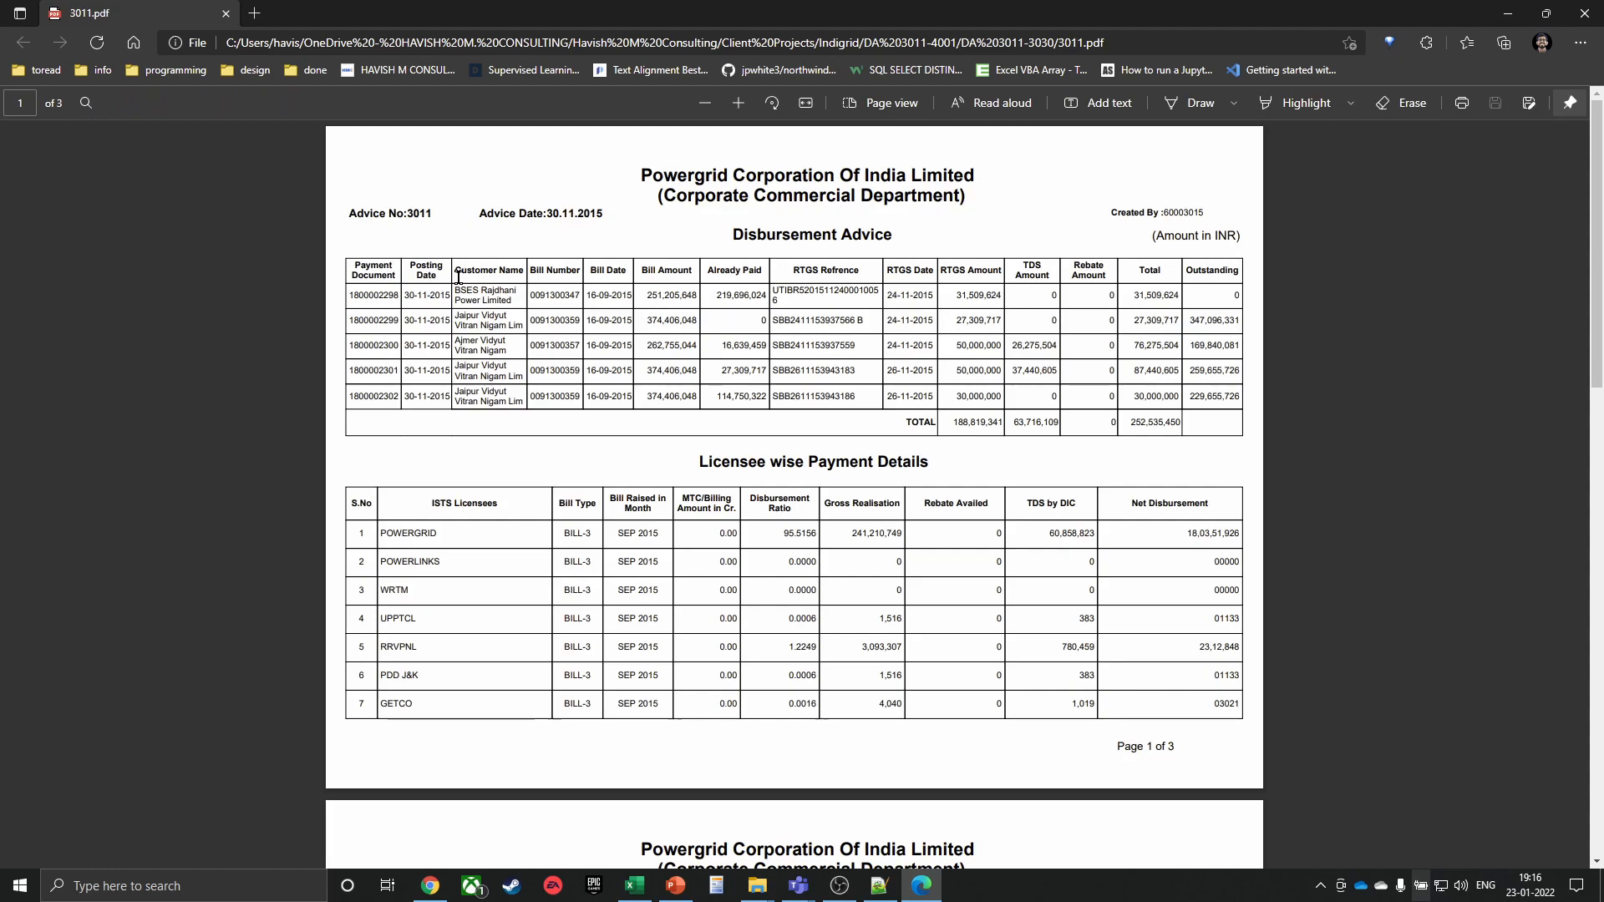
# Select the whole Disbursement Advice table in the PDF and paste it into B17
pyautogui.moveTo(406, 294); pyautogui.dragTo(973, 422)
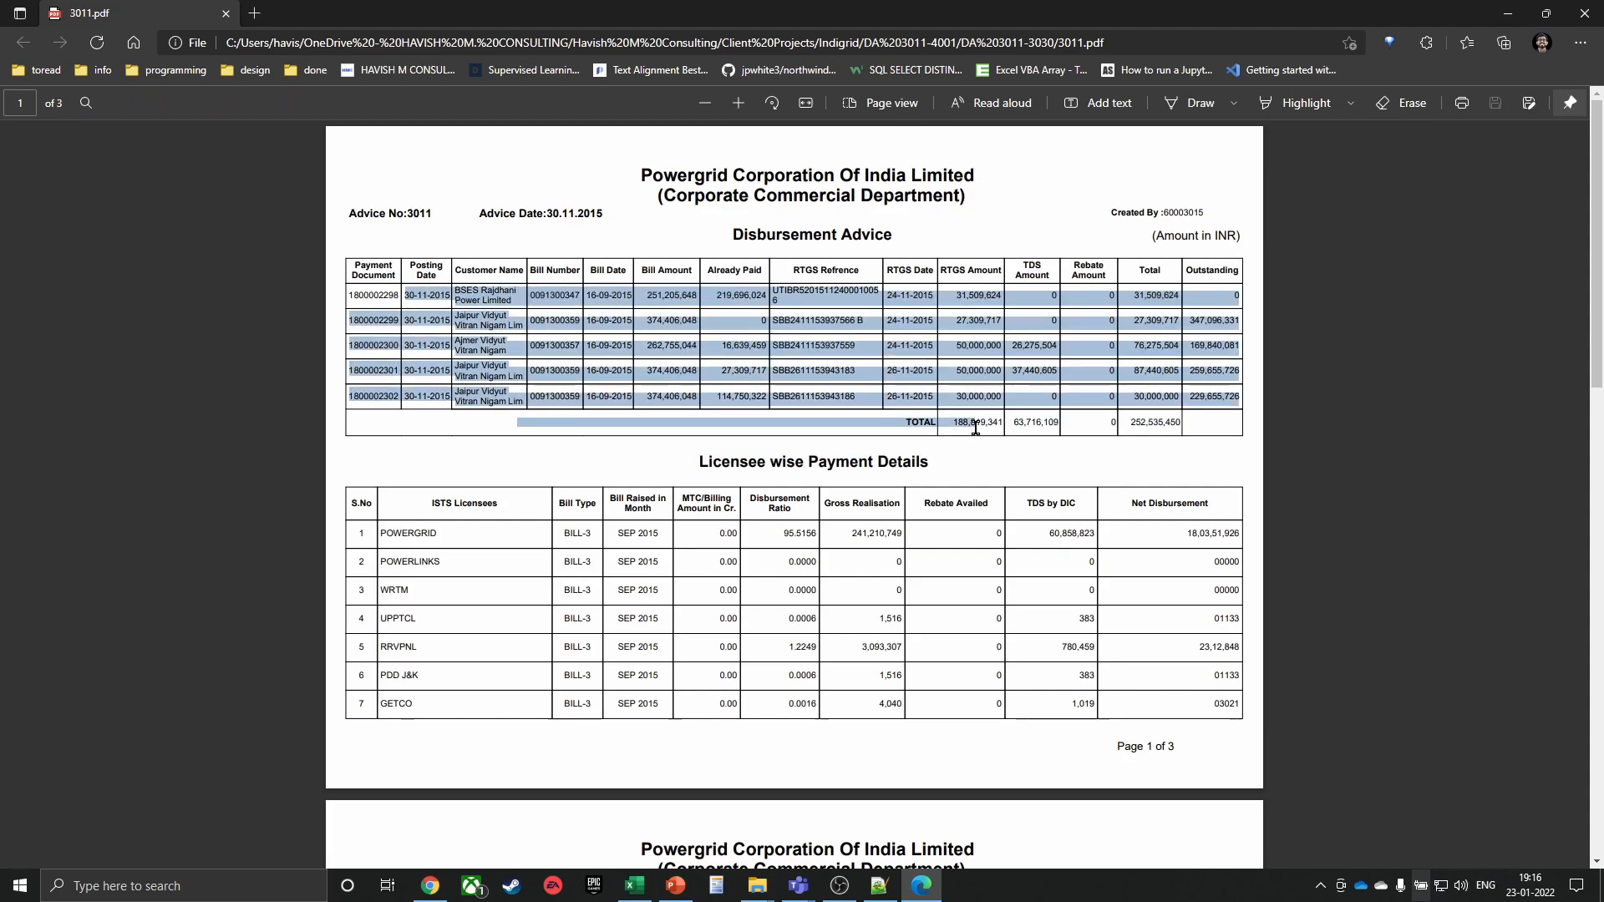
pyautogui.click(975, 429)
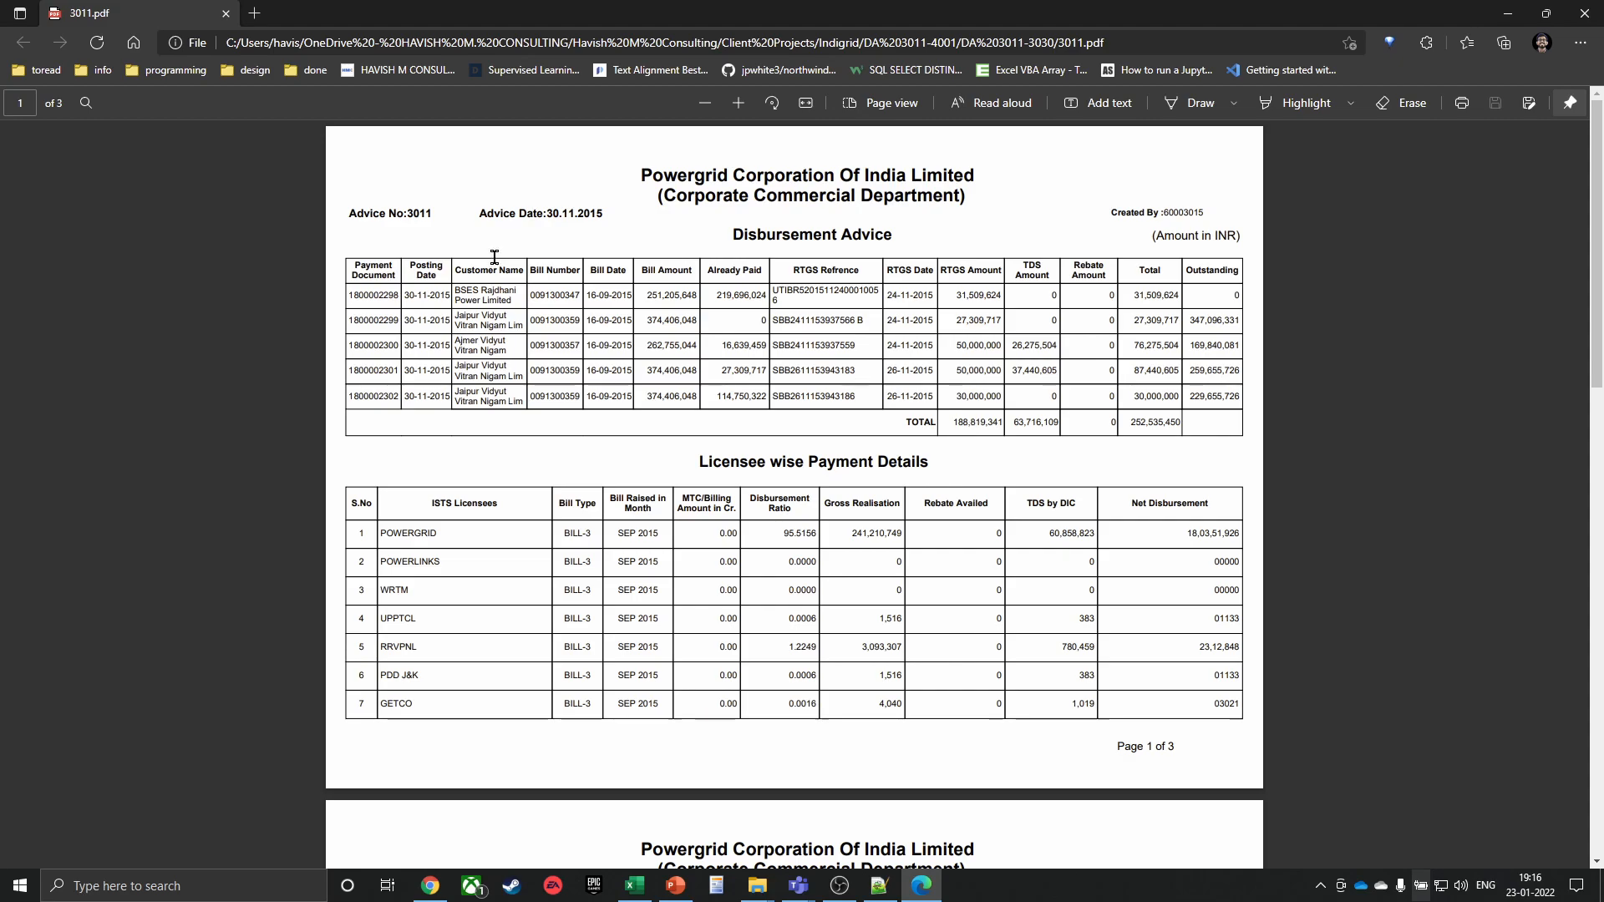
pyautogui.moveTo(349, 266); pyautogui.dragTo(1239, 400)
pyautogui.hotkey('alt', 'Tab')
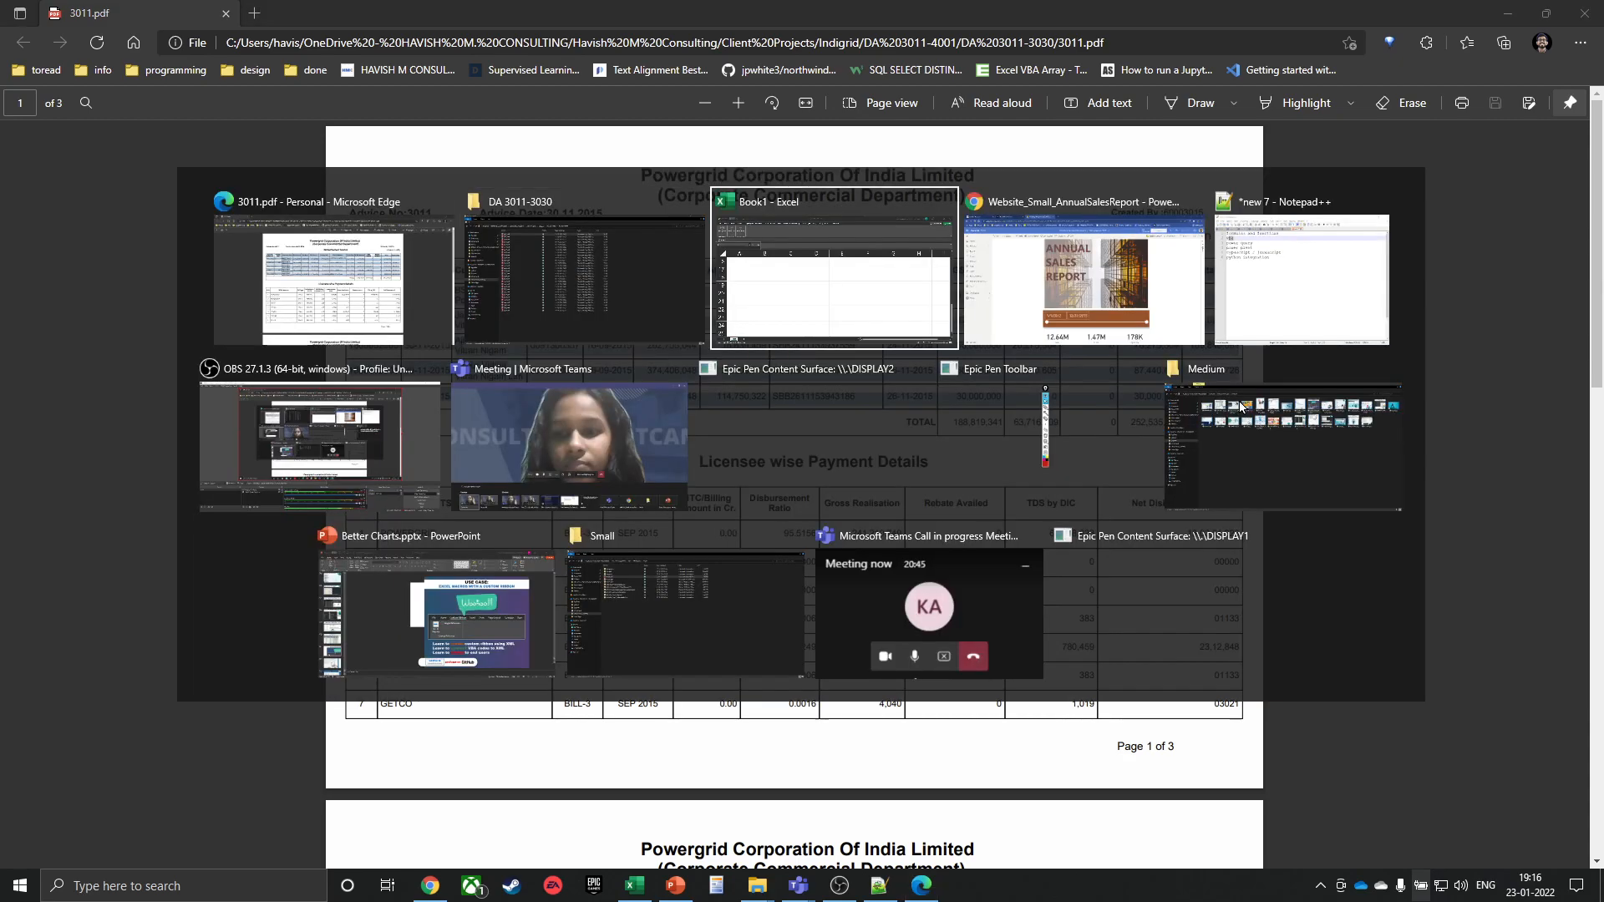
pyautogui.hotkey('ctrl', 'v')
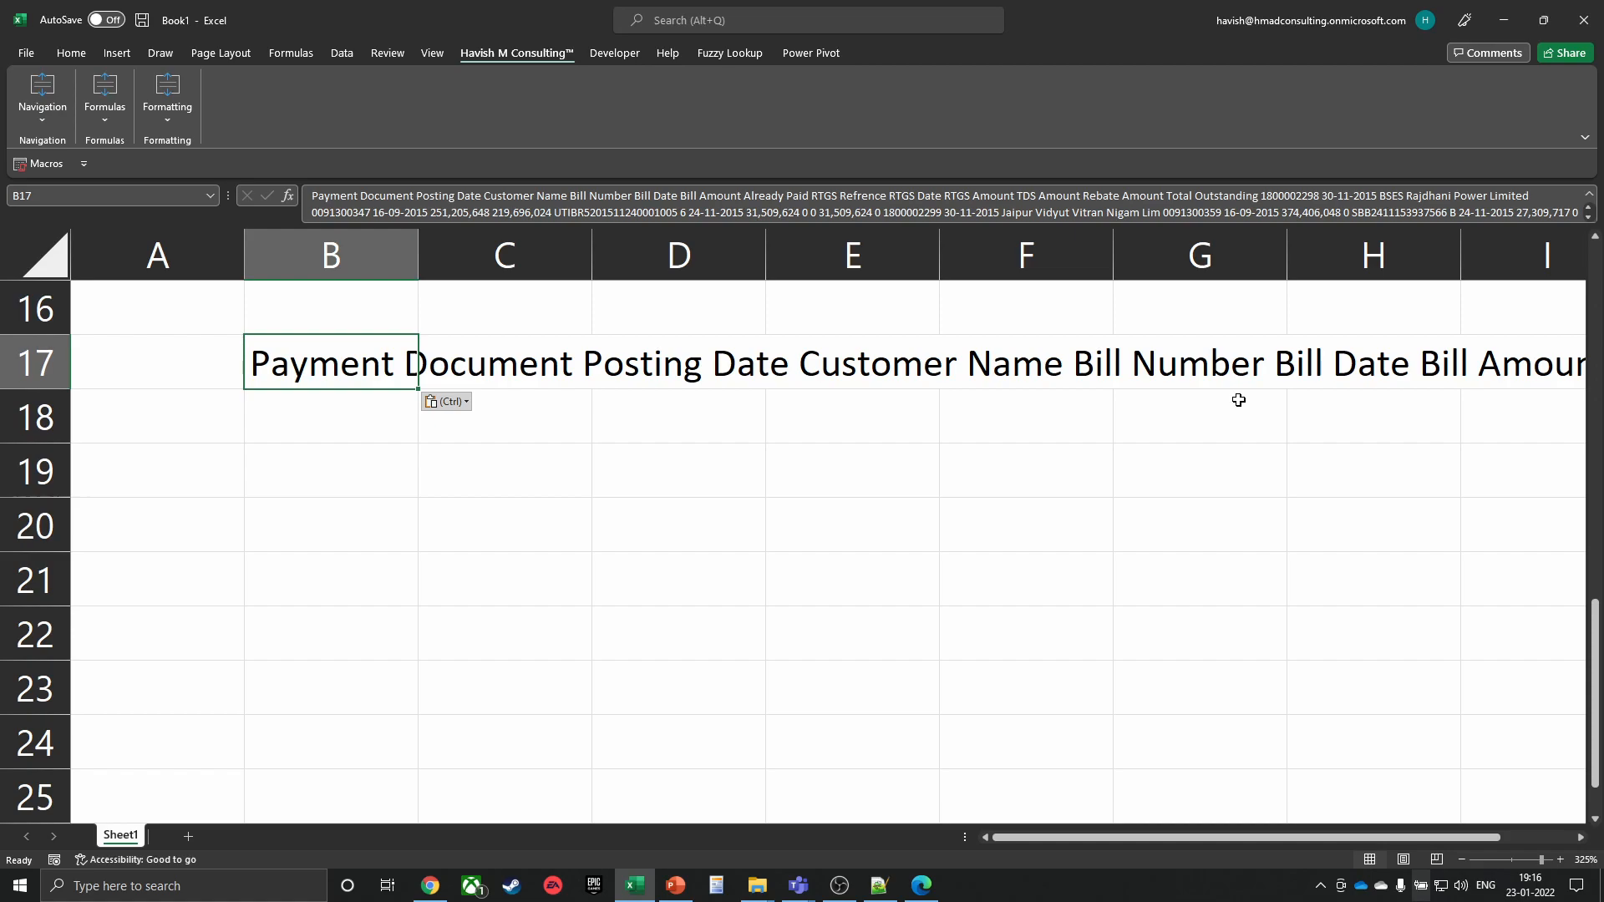
# Clear the pasted text from B17 and close the PDF viewer
pyautogui.press('Delete')
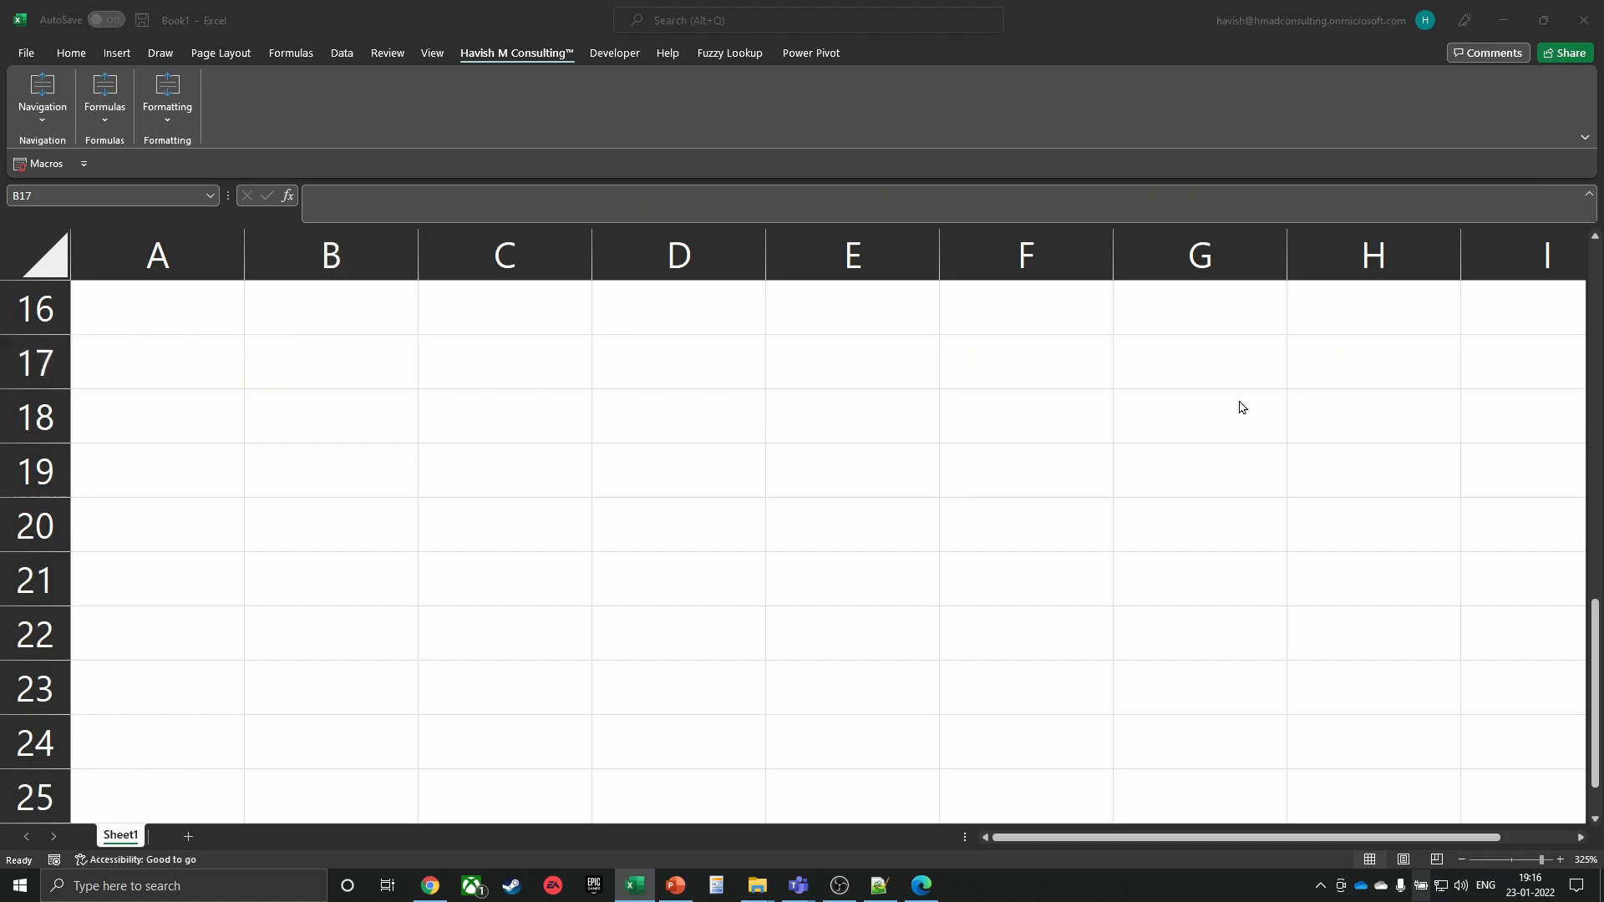
pyautogui.hotkey('alt', 'Tab')
pyautogui.hotkey('alt', 'F4')
# Copy the DA 3011-3030 folder path from File Explorer and show Excel's Data tools
pyautogui.hotkey('alt', 'Tab')
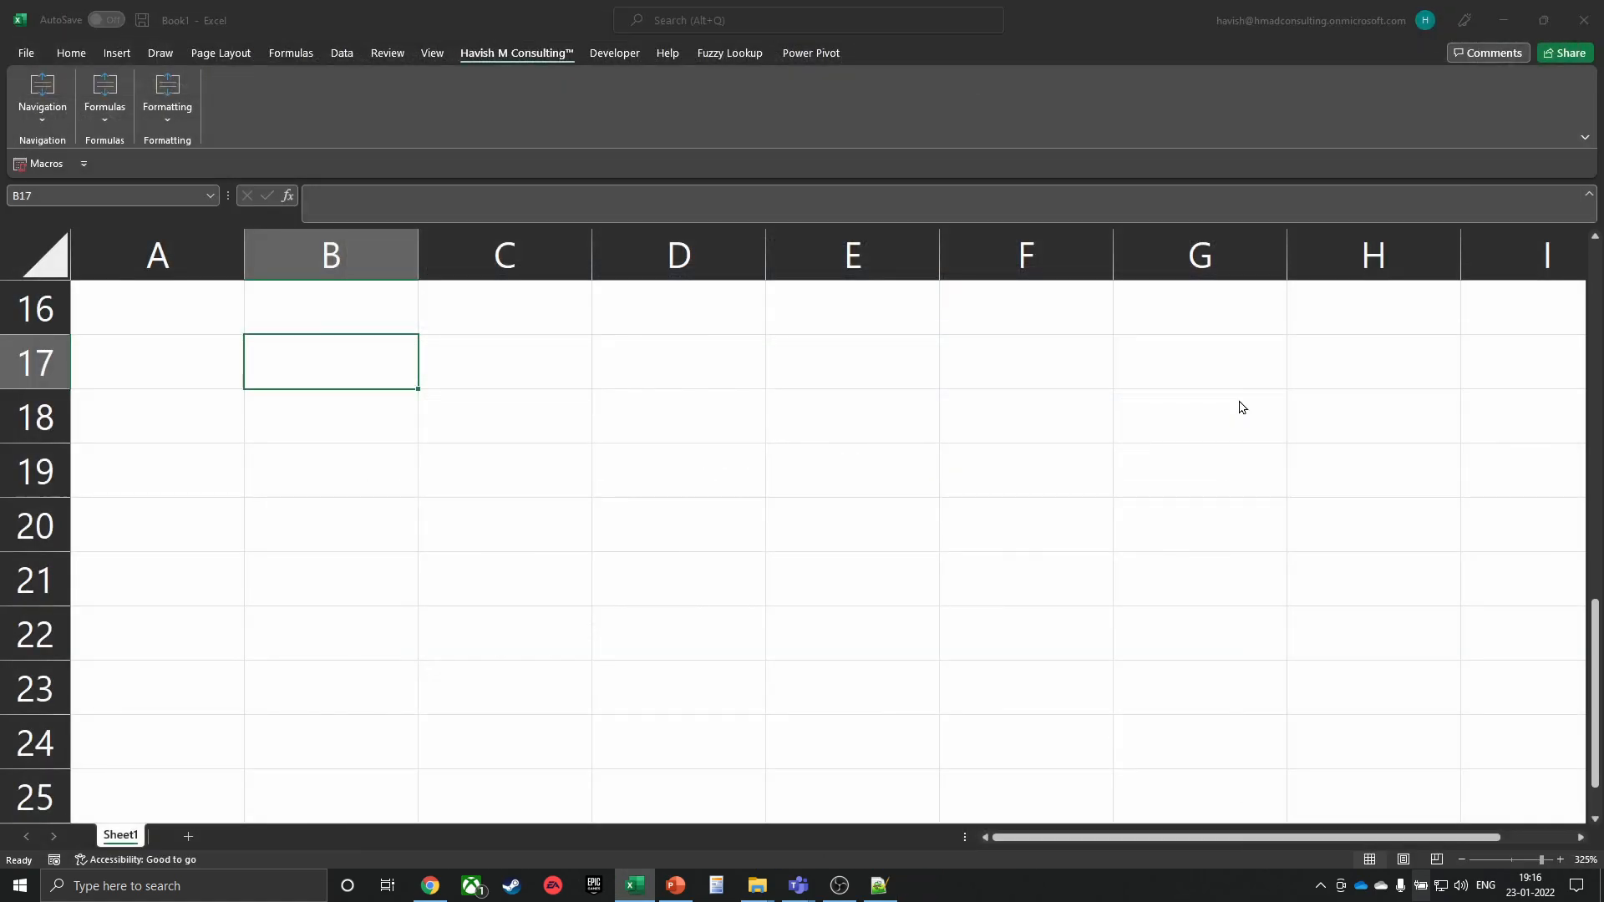
pyautogui.hotkey('alt', 'd')
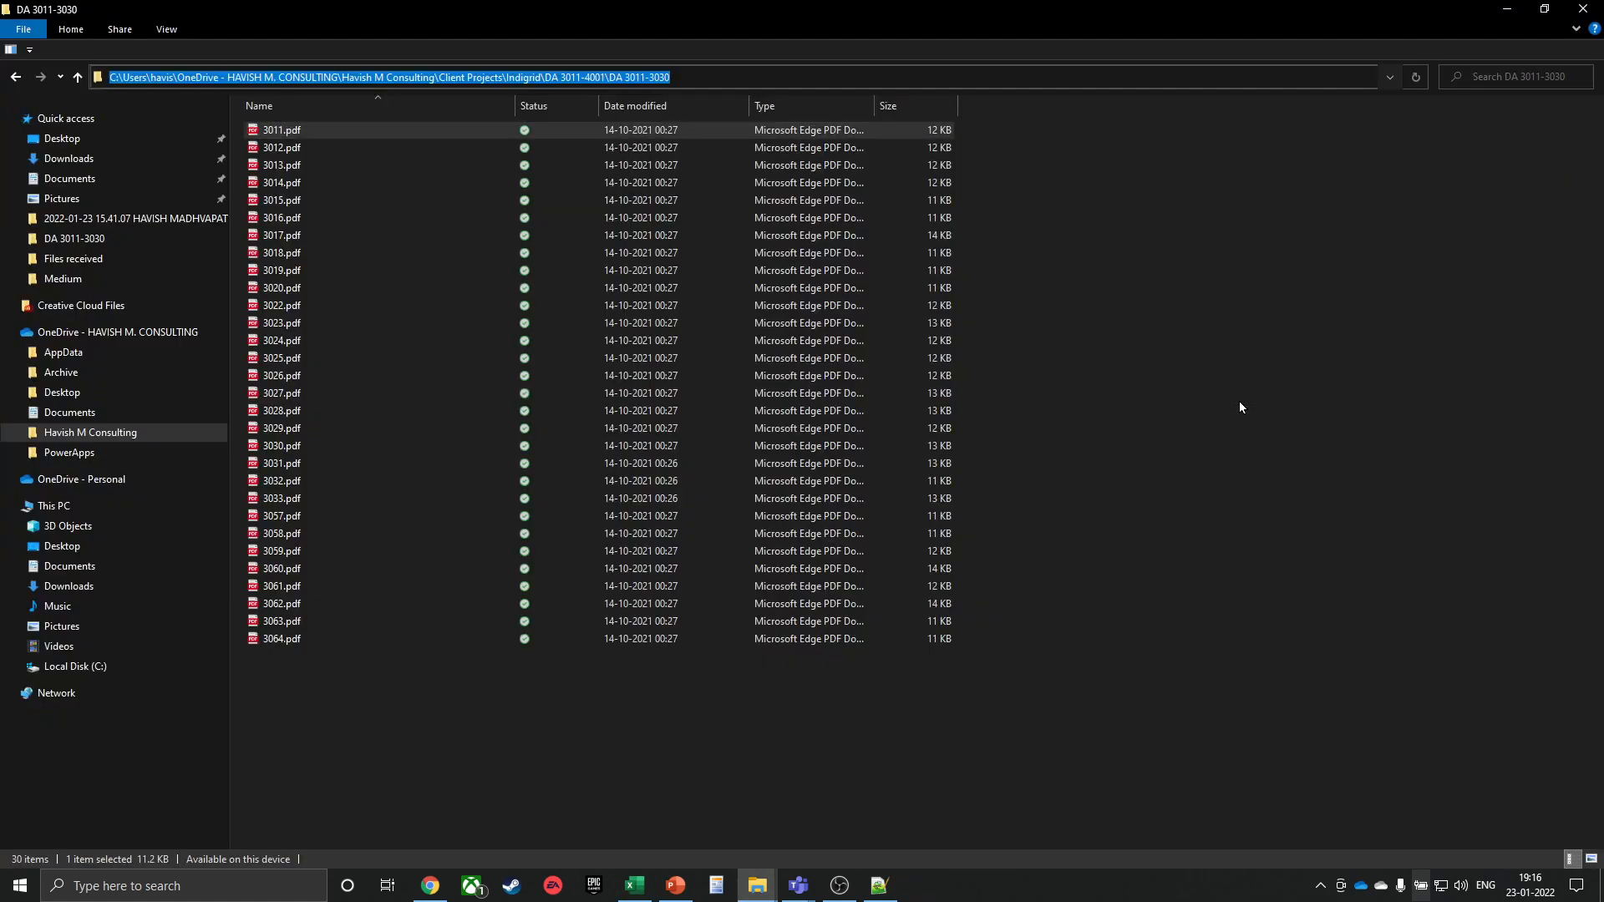
pyautogui.hotkey('alt', 'Tab')
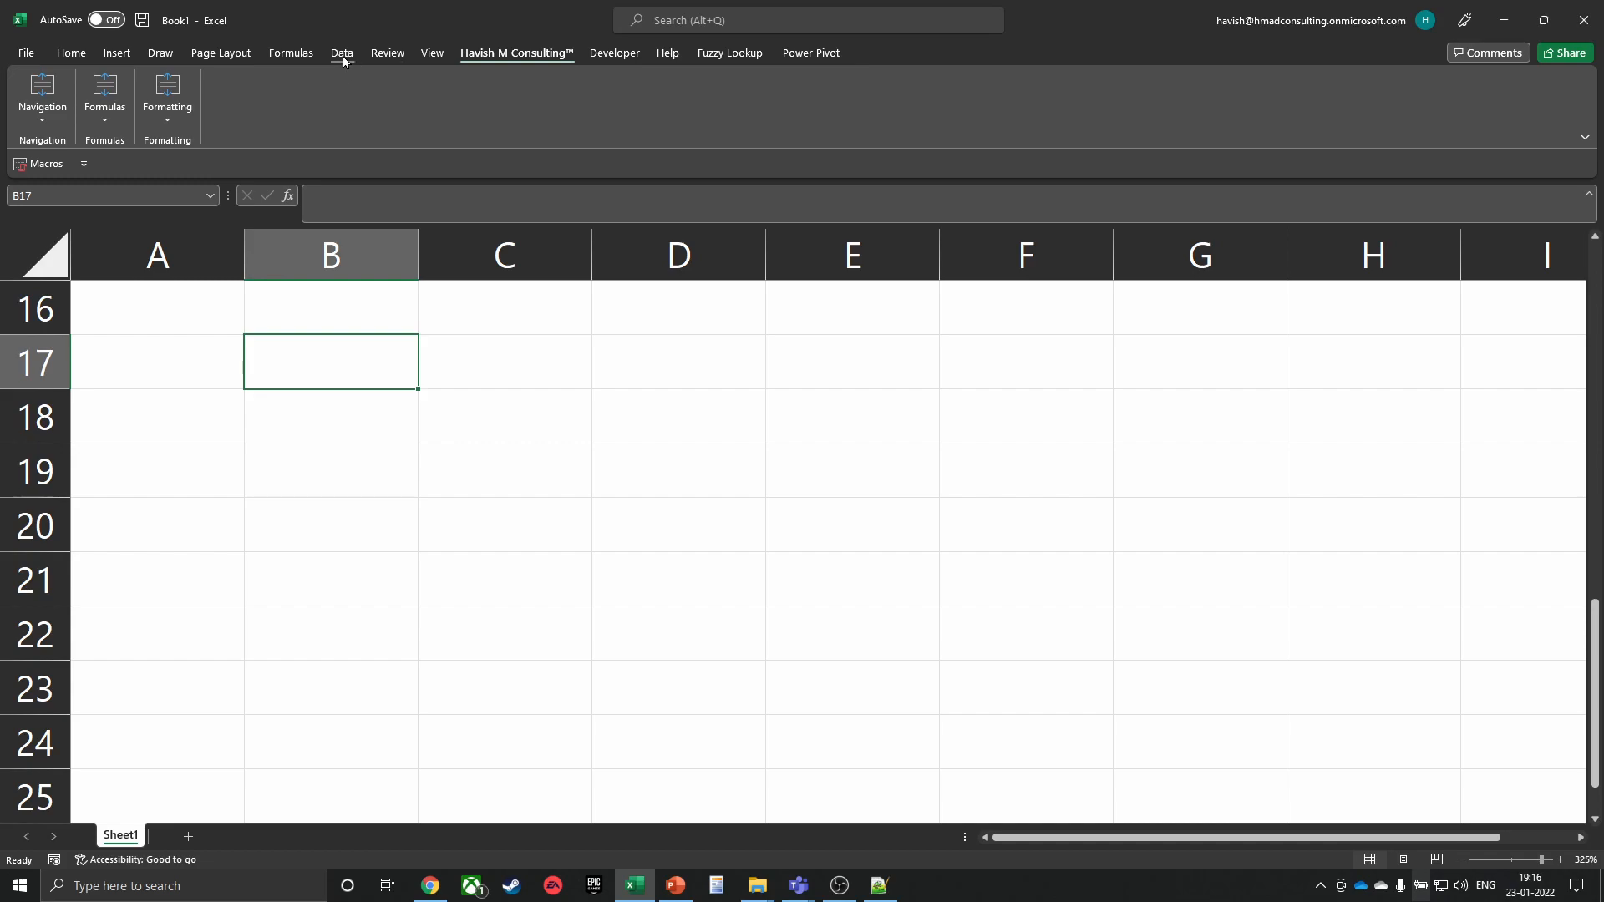
pyautogui.click(343, 56)
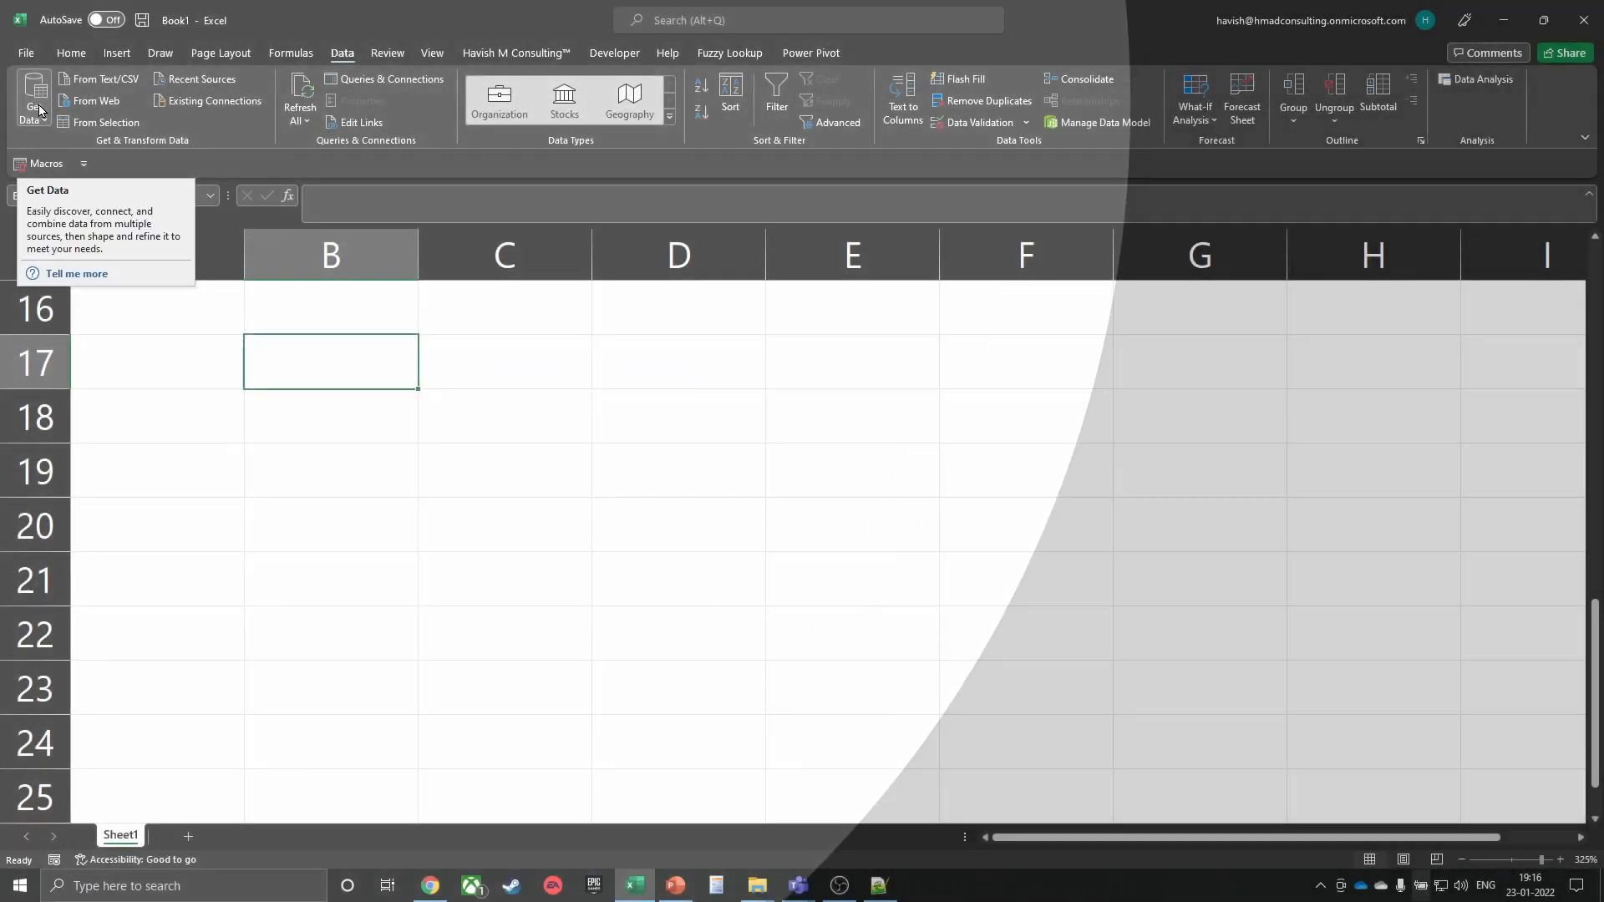
# Import 3011.pdf from the DA 3011-3030 folder via From PDF and load its Table001 (Page 1)
pyautogui.click(39, 109)
pyautogui.moveTo(192, 415)
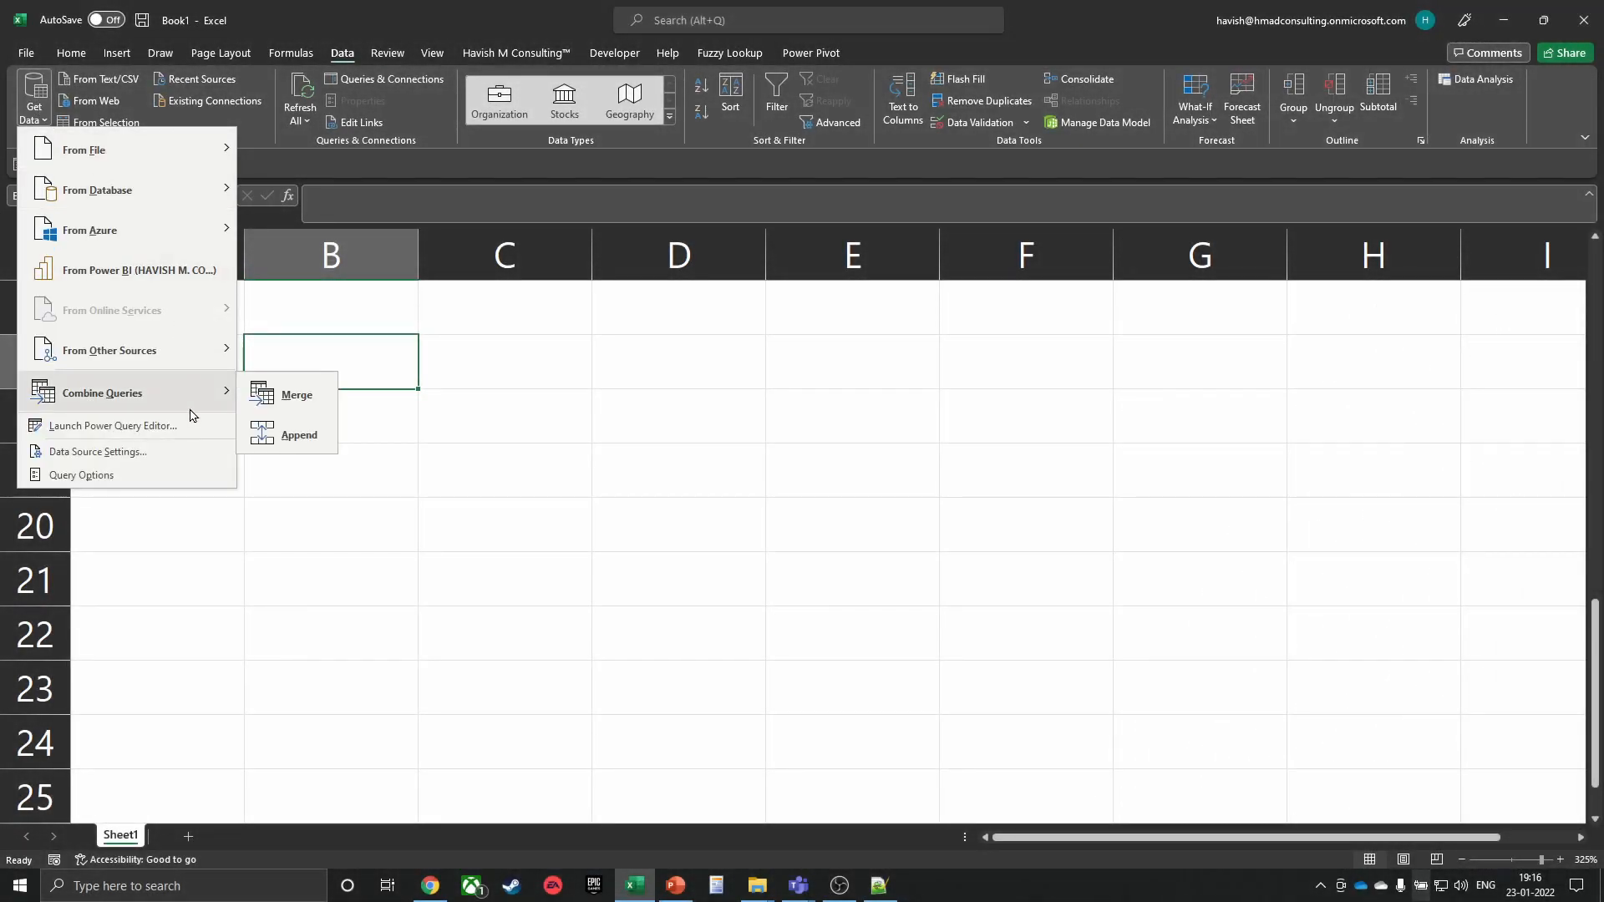
pyautogui.moveTo(151, 150)
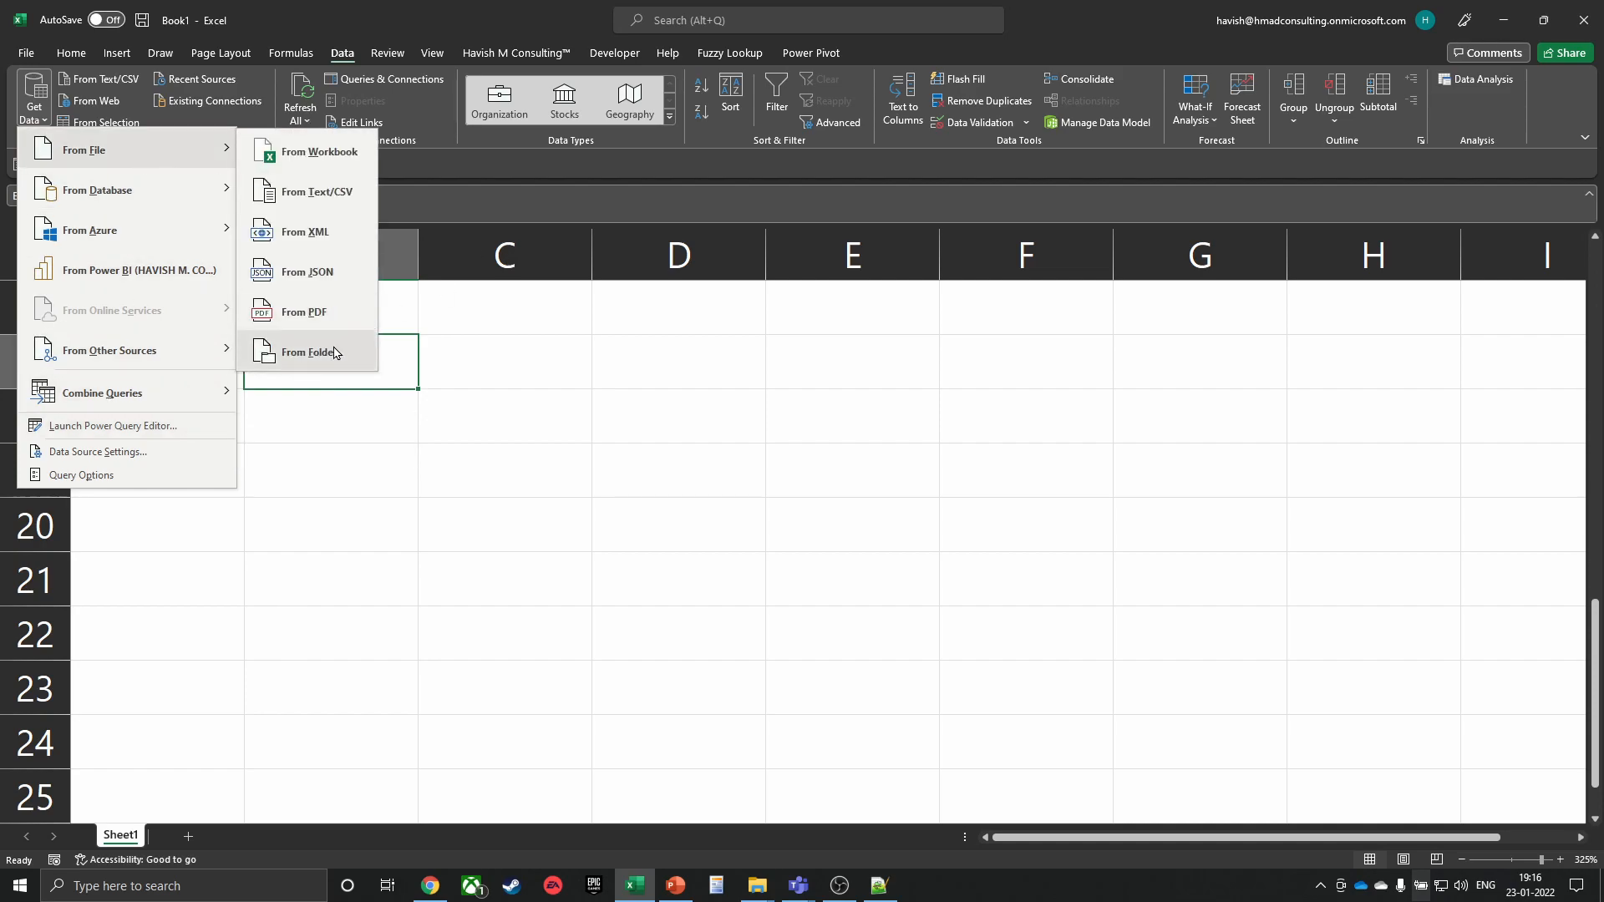
pyautogui.click(320, 322)
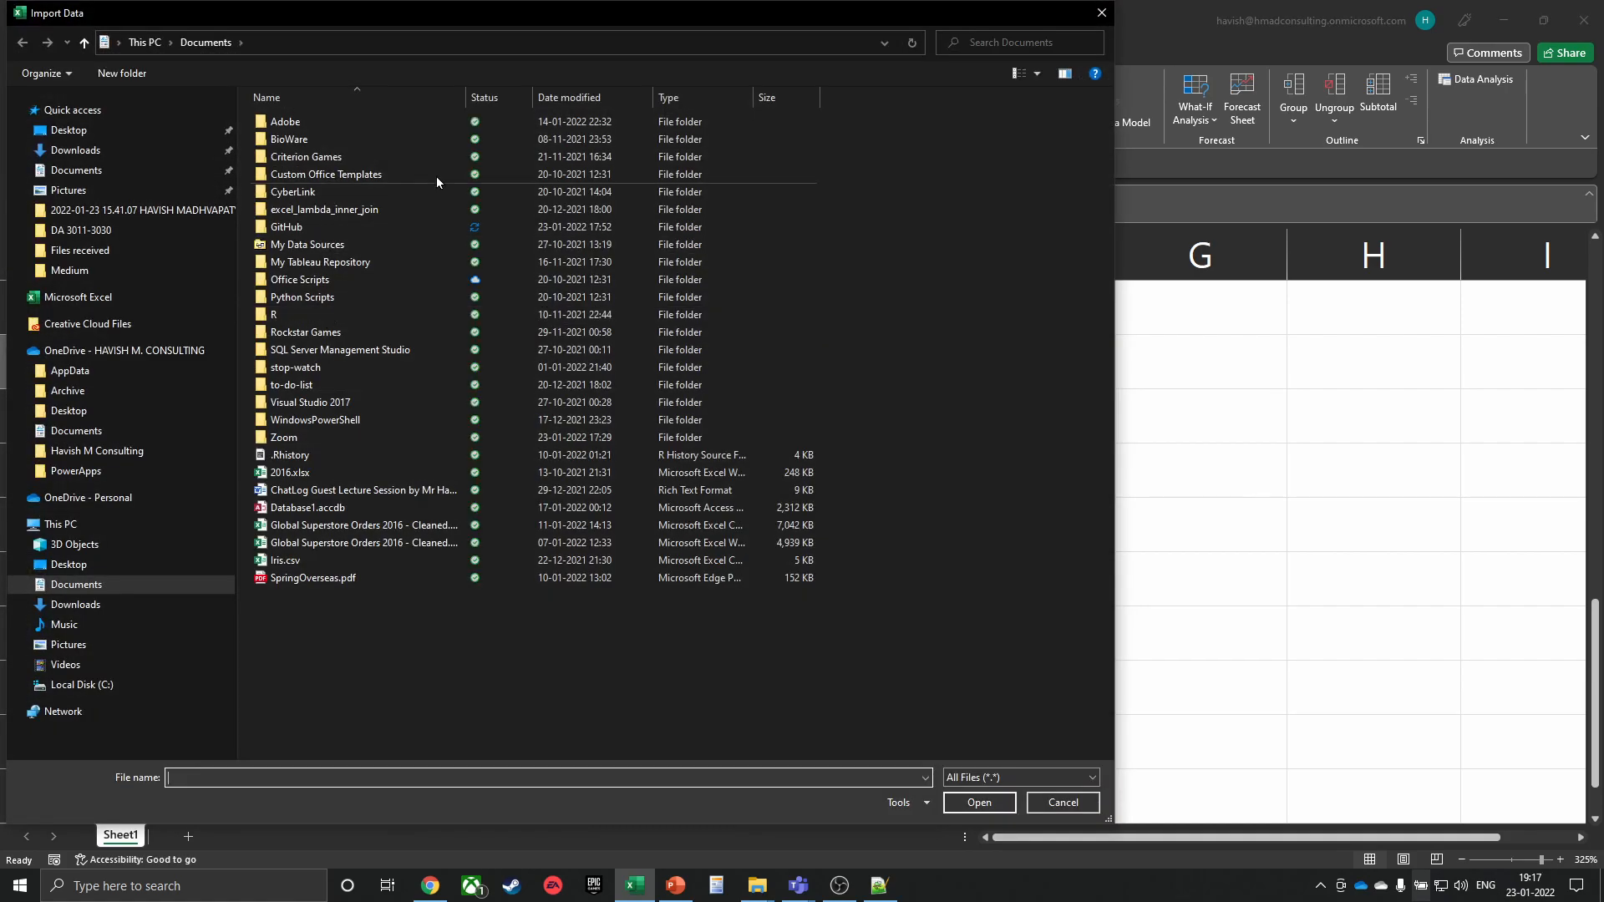
pyautogui.click(372, 39)
pyautogui.write('C:\\Users\\havis\\OneDrive - HAVISH M. CONSULTING\\Havish M Consulting\\Client Projects\\Indigrid\\DA 3011-4001\\DA 3011-3030')
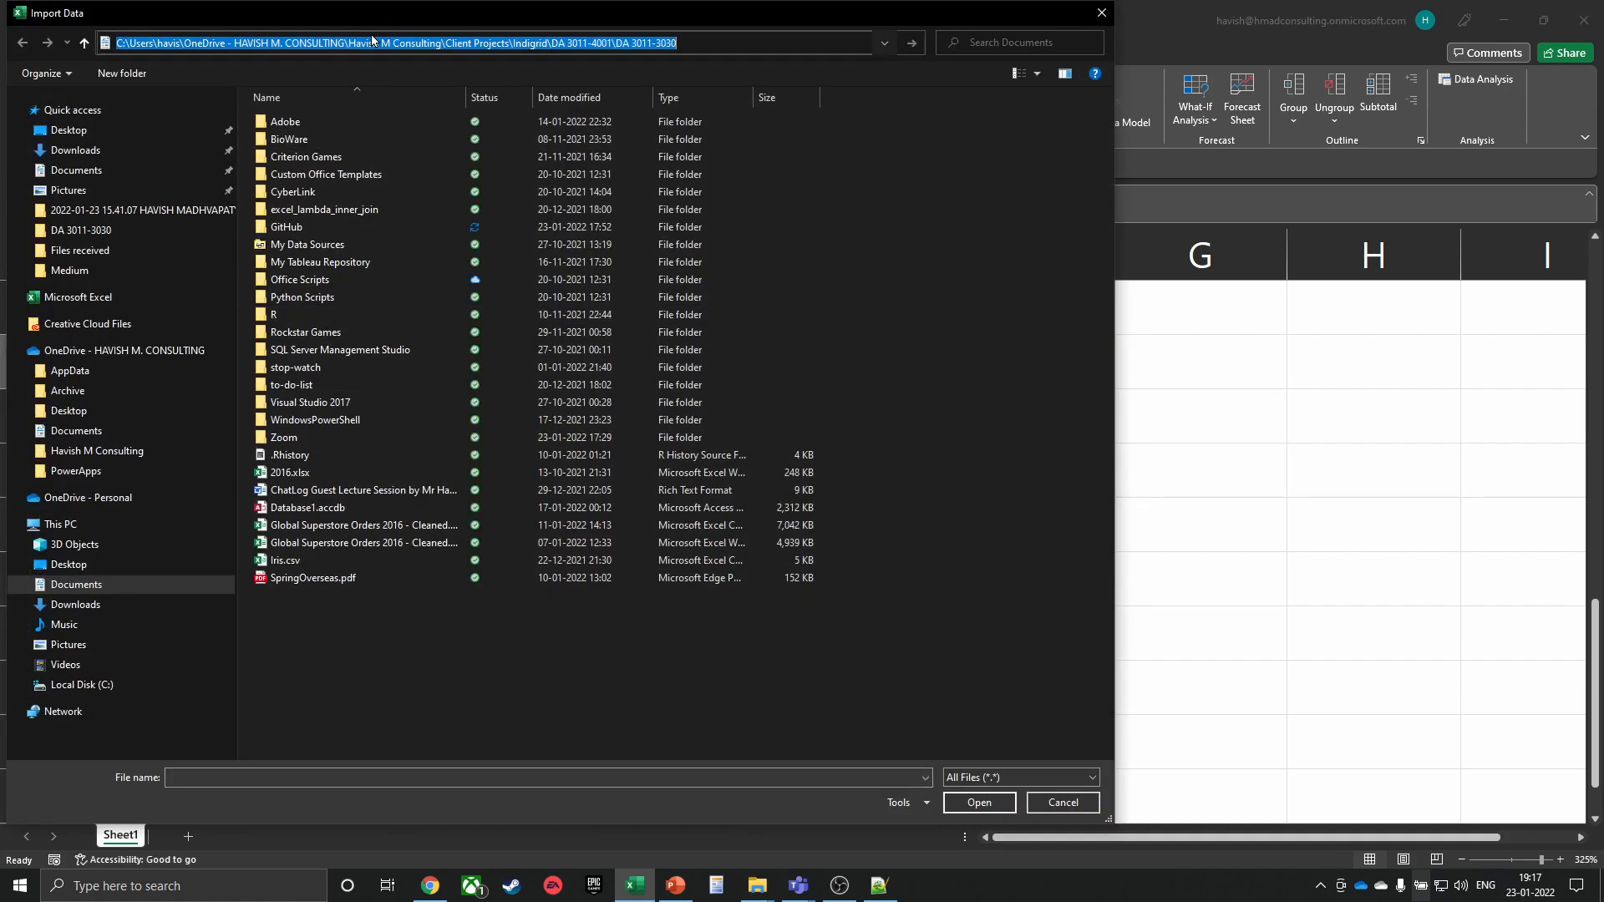
pyautogui.press('Return')
pyautogui.click(316, 122)
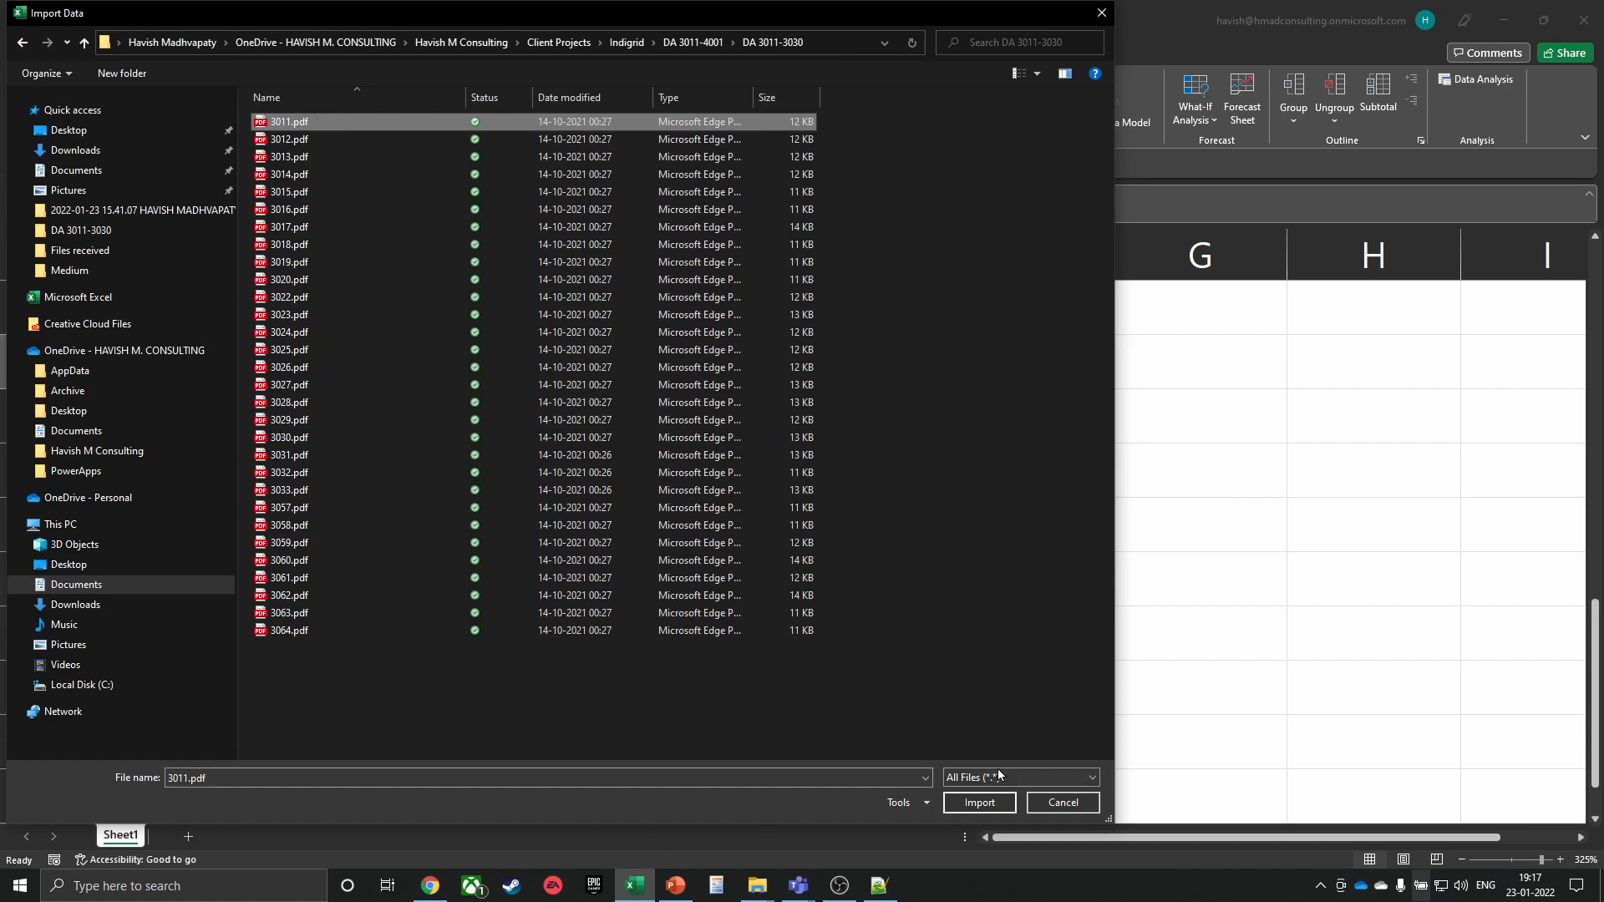
pyautogui.click(979, 802)
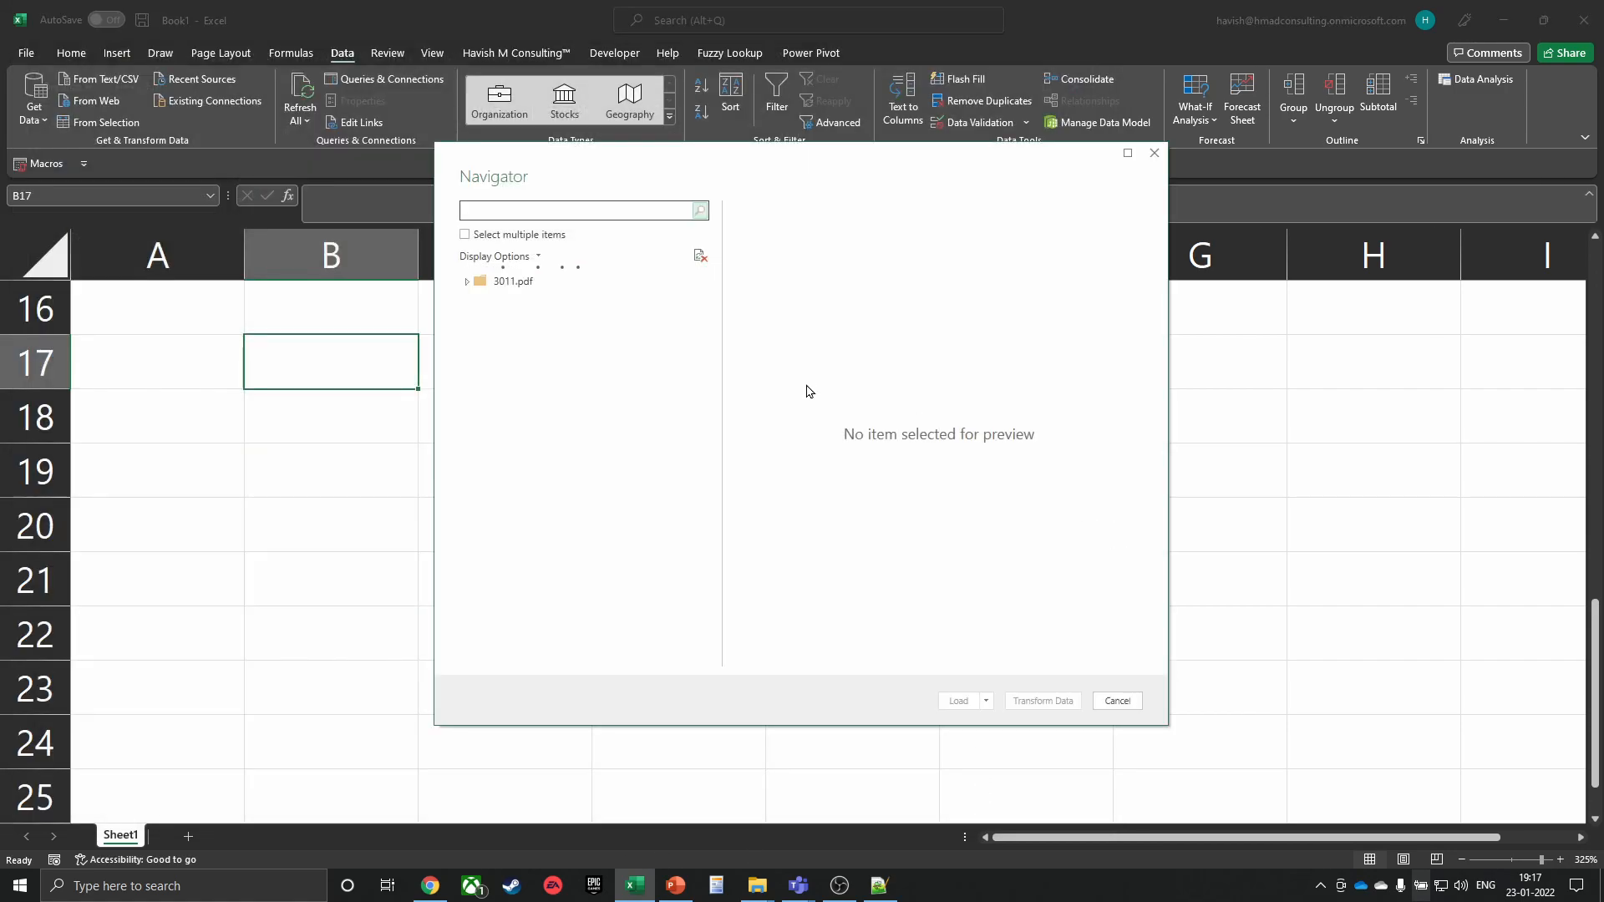
pyautogui.click(518, 302)
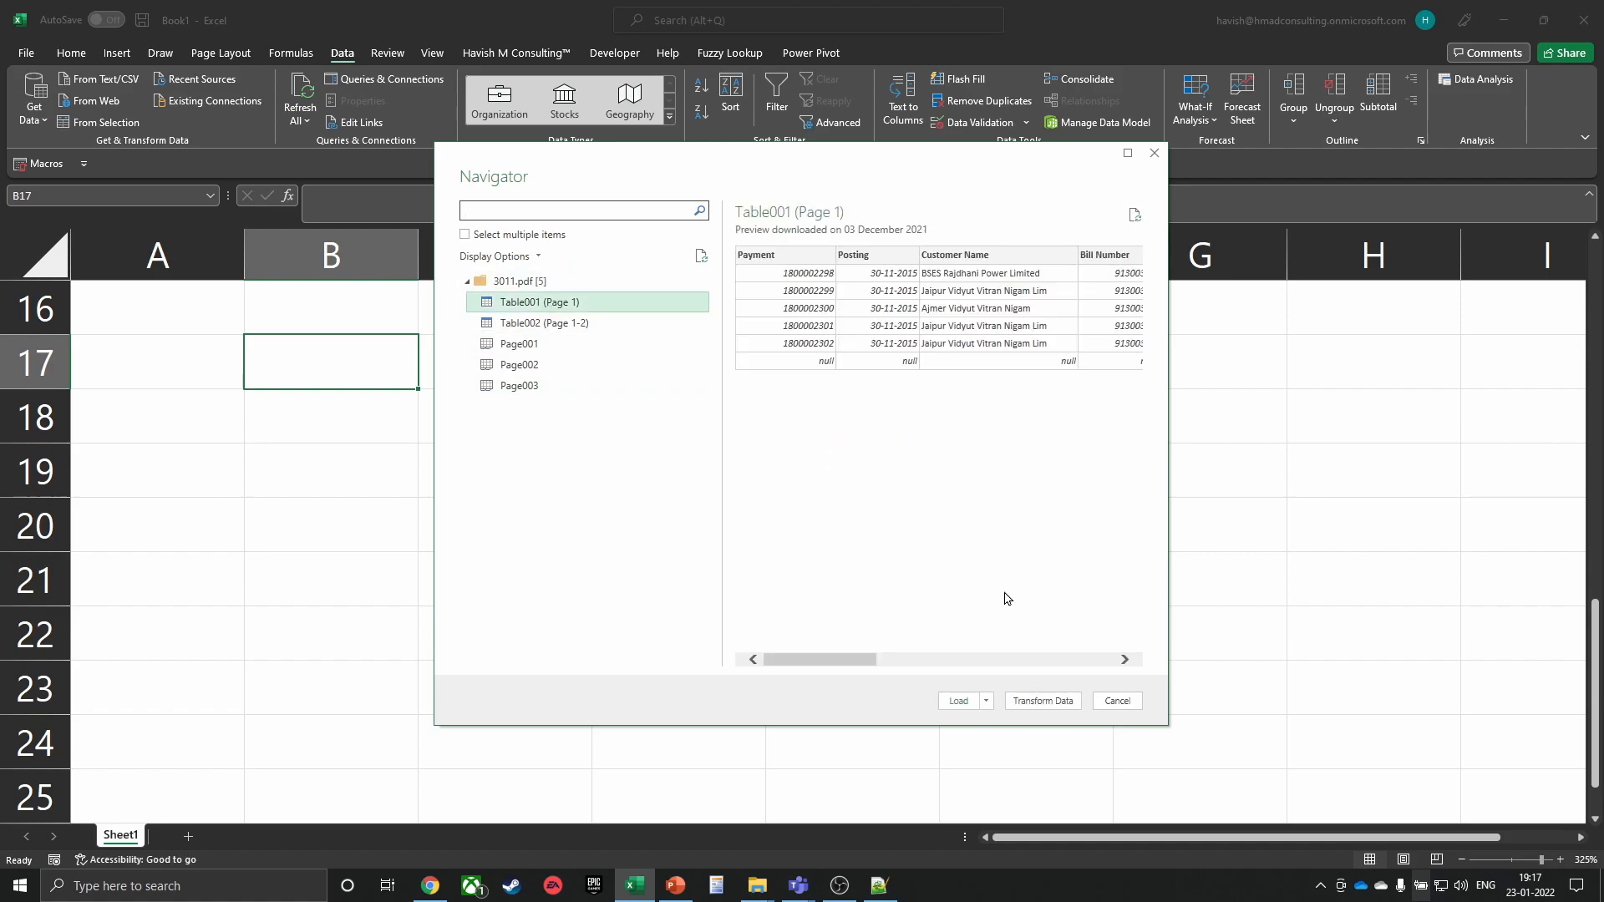
pyautogui.click(967, 703)
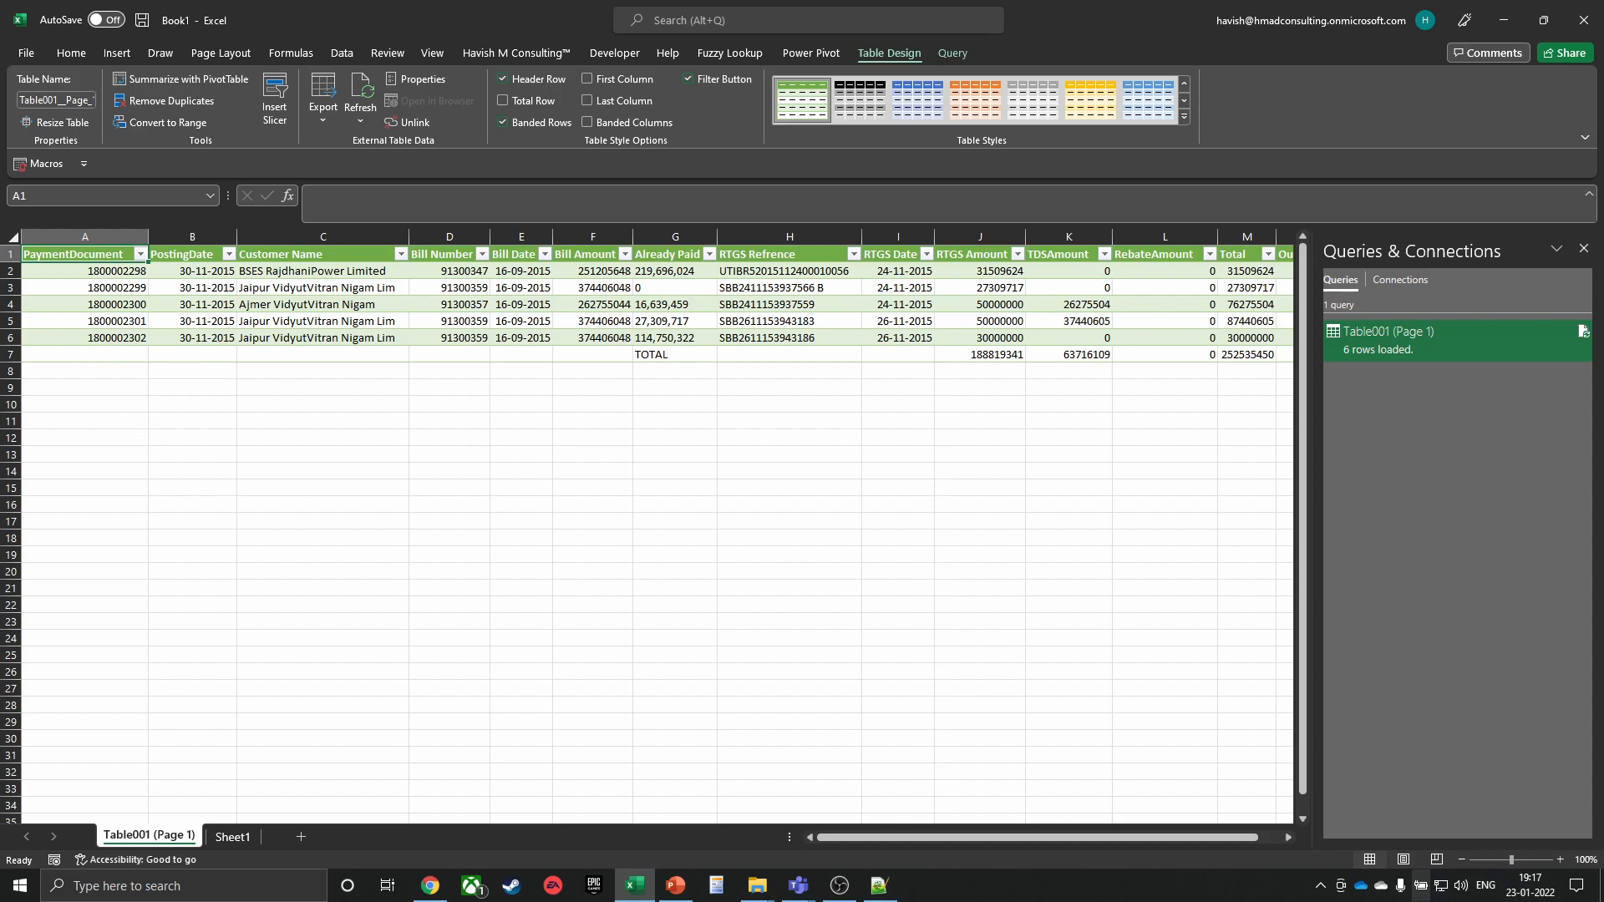
# Add a blank Sheet2 and copy the DA 3011-4001 folder path in File Explorer
pyautogui.click(301, 837)
pyautogui.scroll(1, 251, 422)
pyautogui.hotkey('alt', 'Tab')
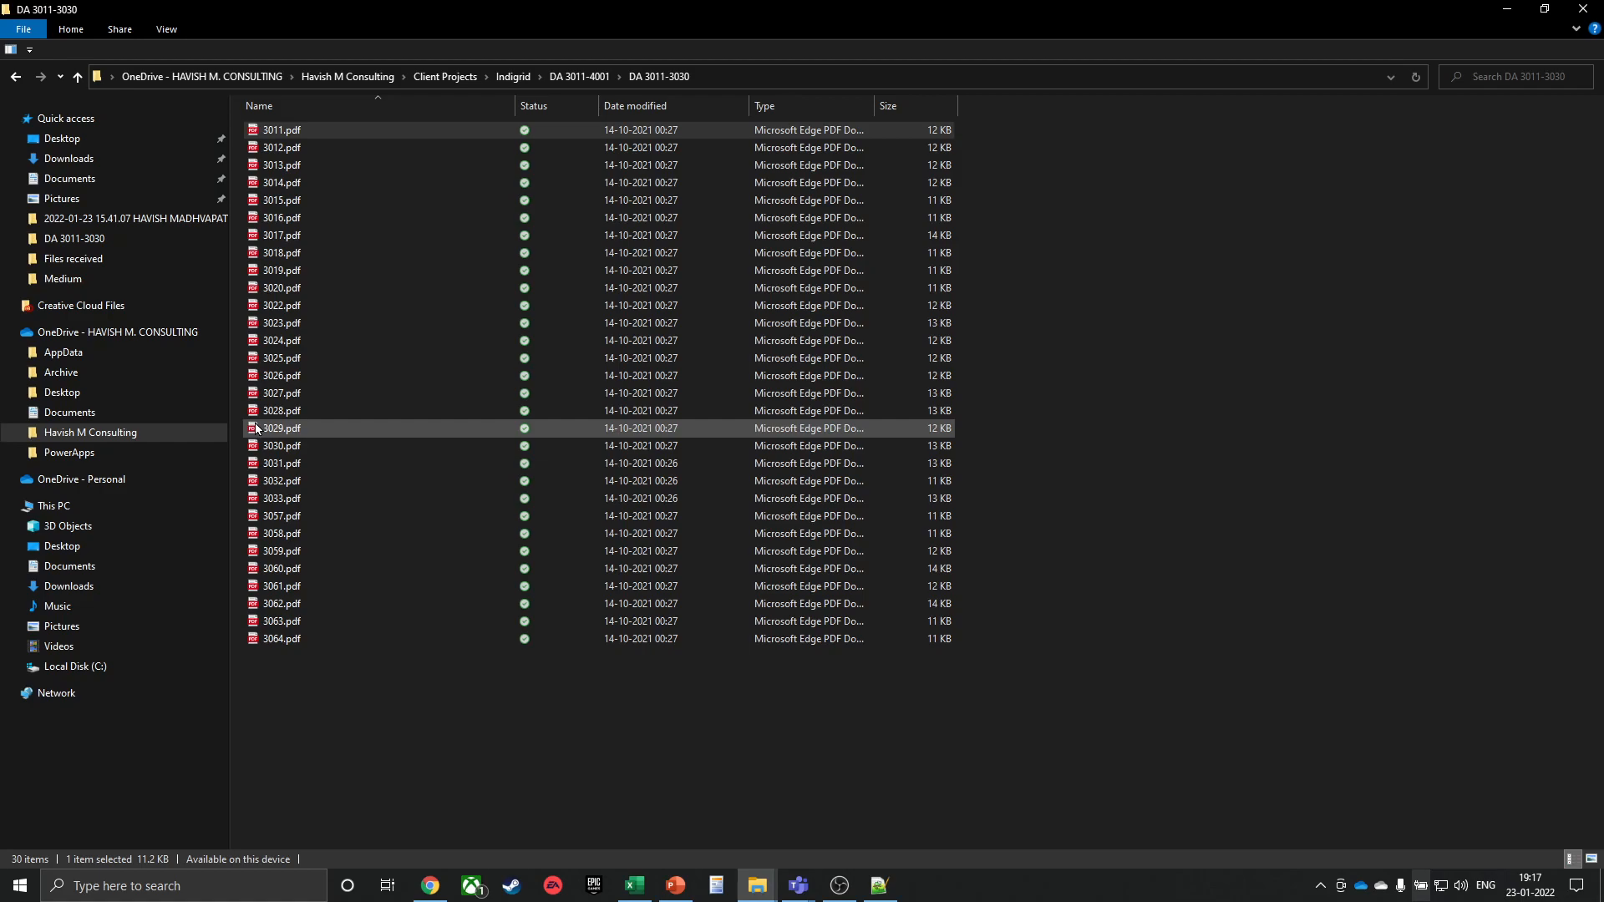
pyautogui.hotkey('alt', 'Up')
pyautogui.press('Down')
pyautogui.press('Up')
pyautogui.press('Return')
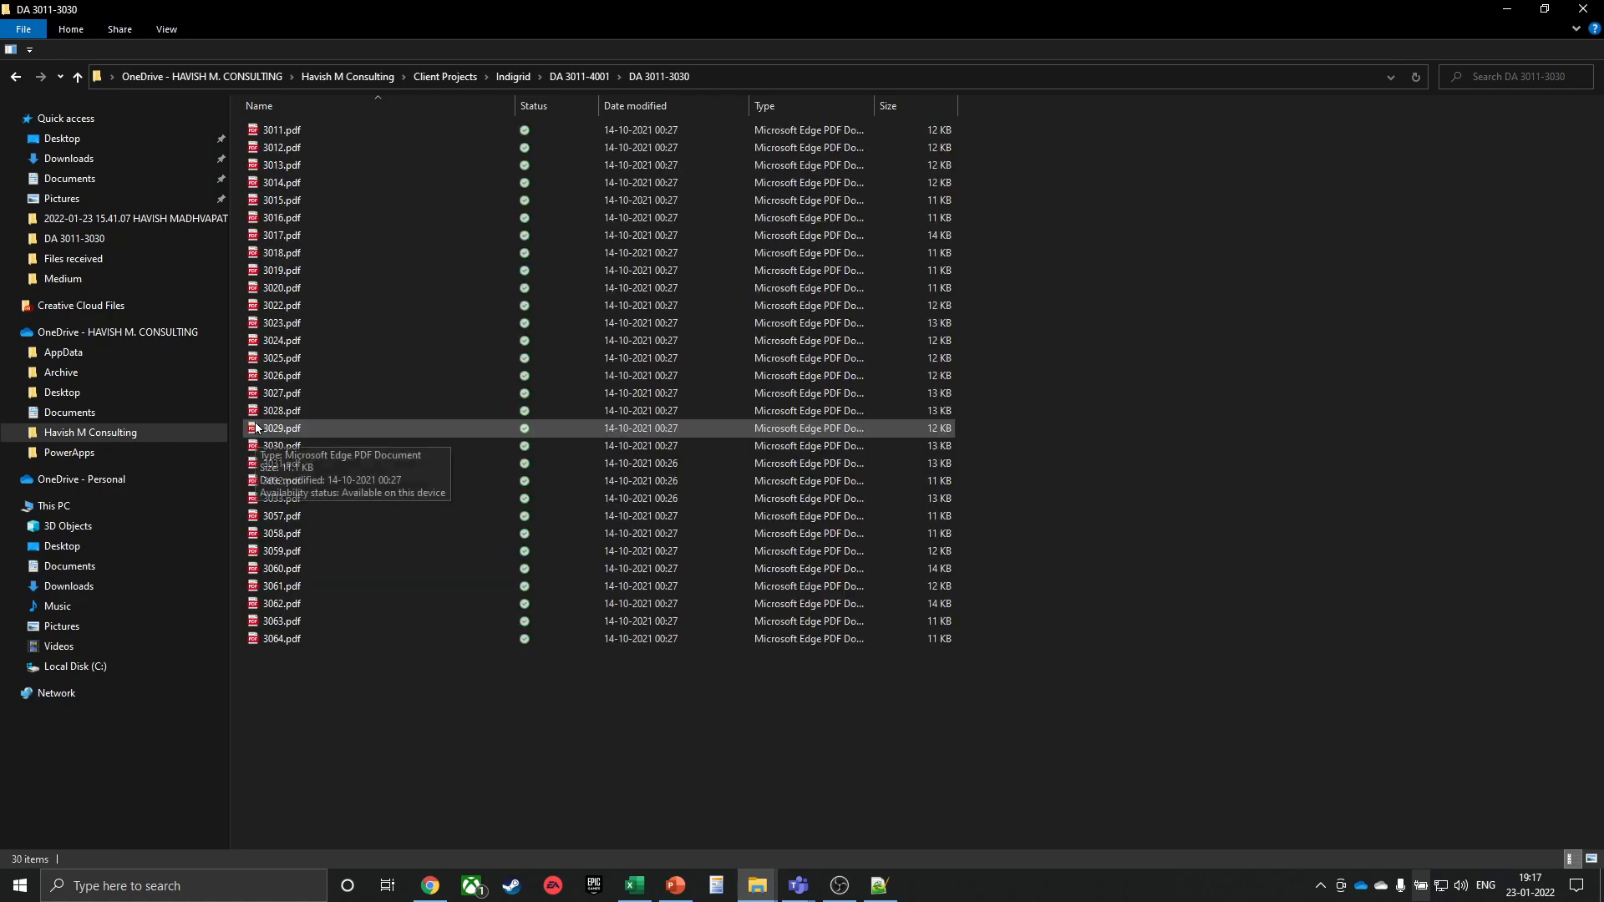
pyautogui.hotkey('ctrl', 'l')
pyautogui.hotkey('alt', 'Tab')
pyautogui.hotkey('alt', 'Tab')
pyautogui.click(885, 633)
pyautogui.hotkey('alt', 'Up')
pyautogui.hotkey('ctrl', 'l')
pyautogui.hotkey('alt', 'Tab')
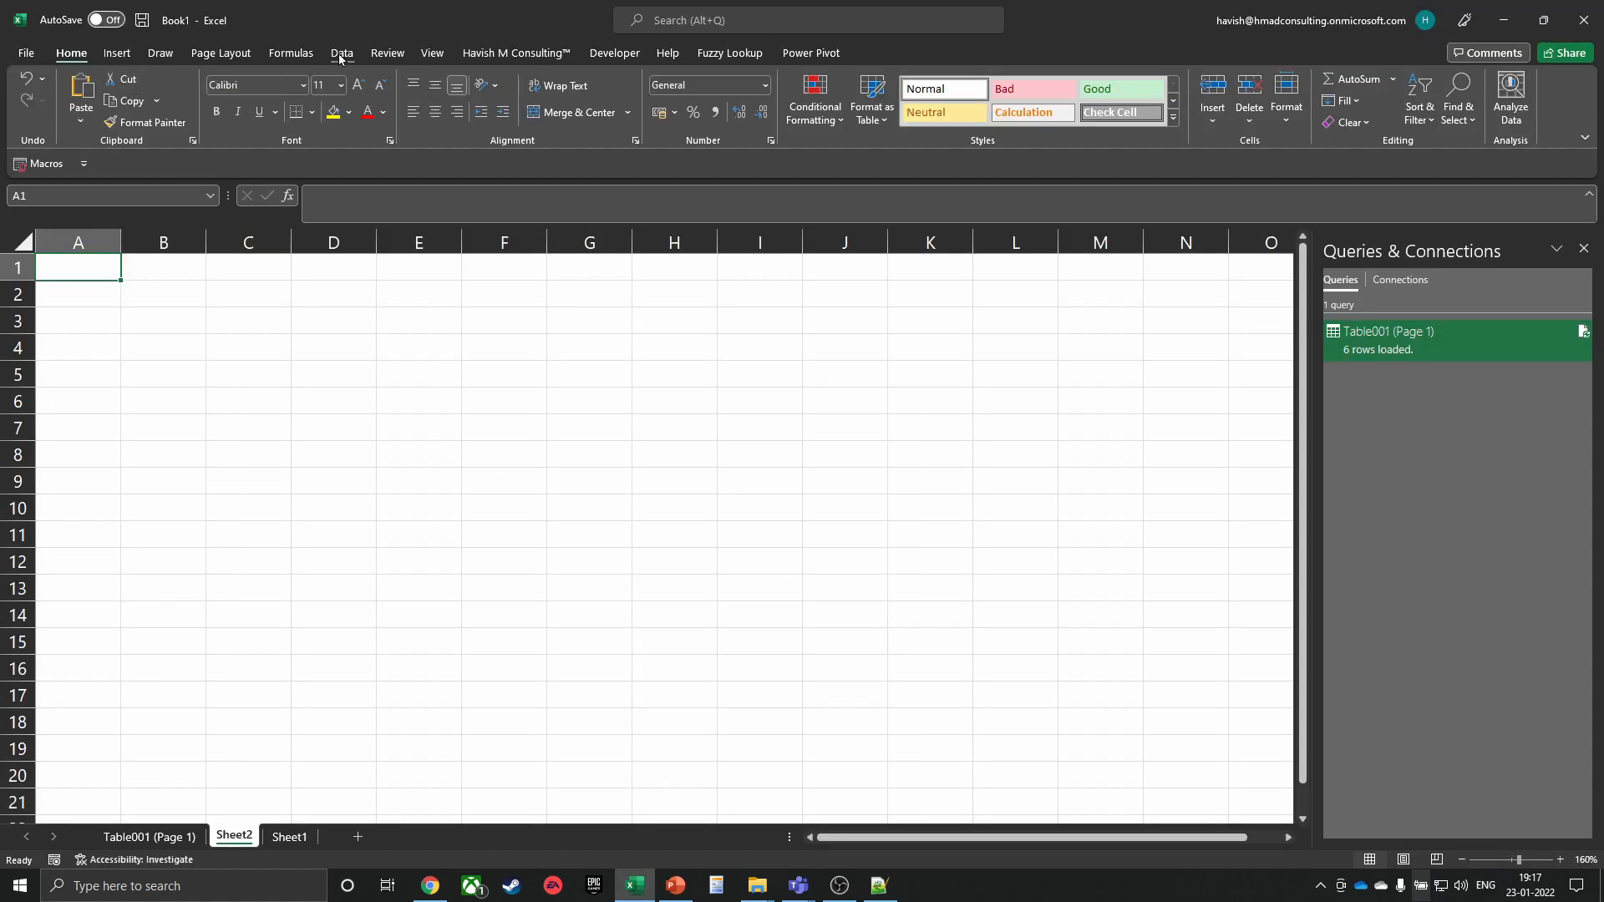
# Start a From Folder import, paste the DA 3011-4001 path and choose DA 3011-3030
pyautogui.click(340, 53)
pyautogui.click(42, 125)
pyautogui.moveTo(126, 149)
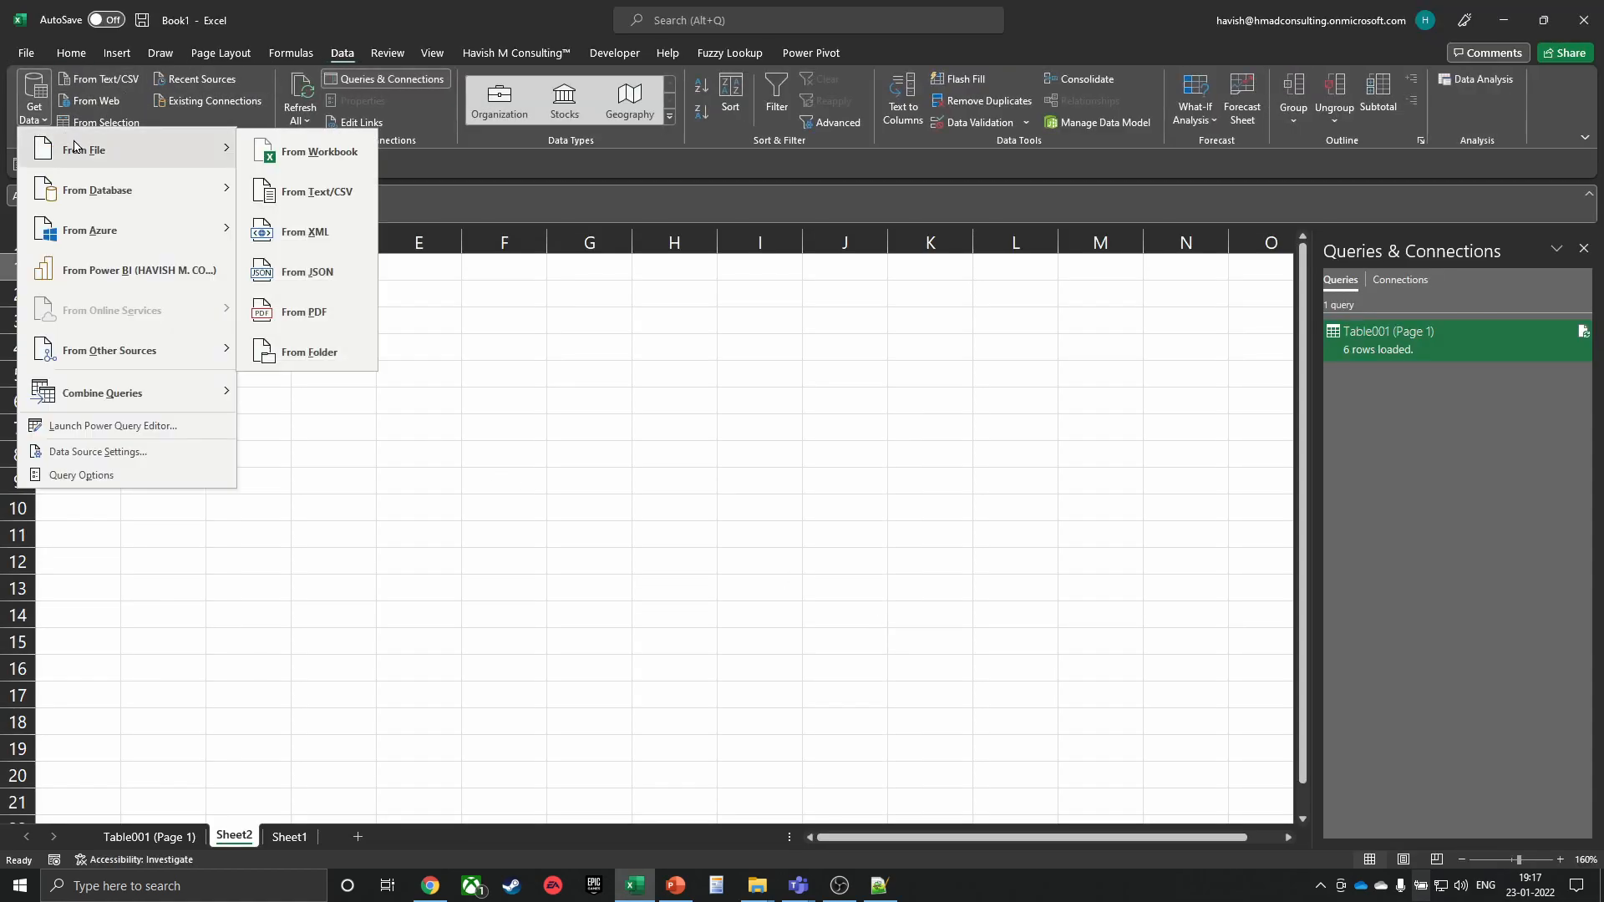
pyautogui.click(326, 351)
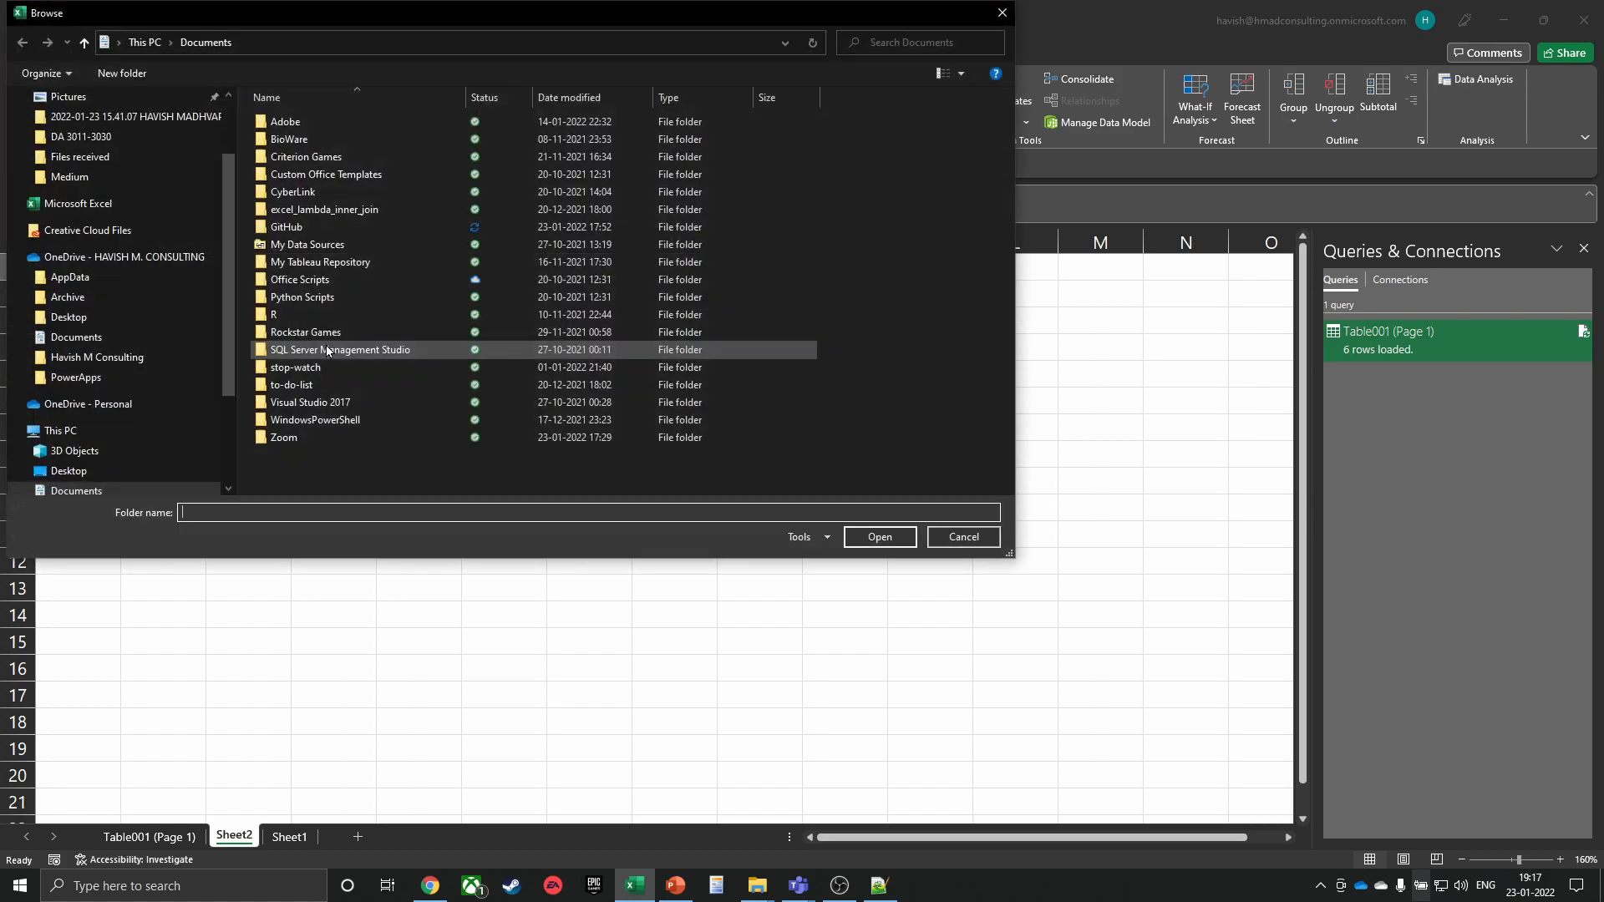
pyautogui.click(354, 42)
pyautogui.write('C:\\Users\\Havish Madhvapaty\\OneDrive - HAVISH M. CONSULTING\\Havish M Consulting\\Client Projects\\Indigrid\\DA 3011-4001')
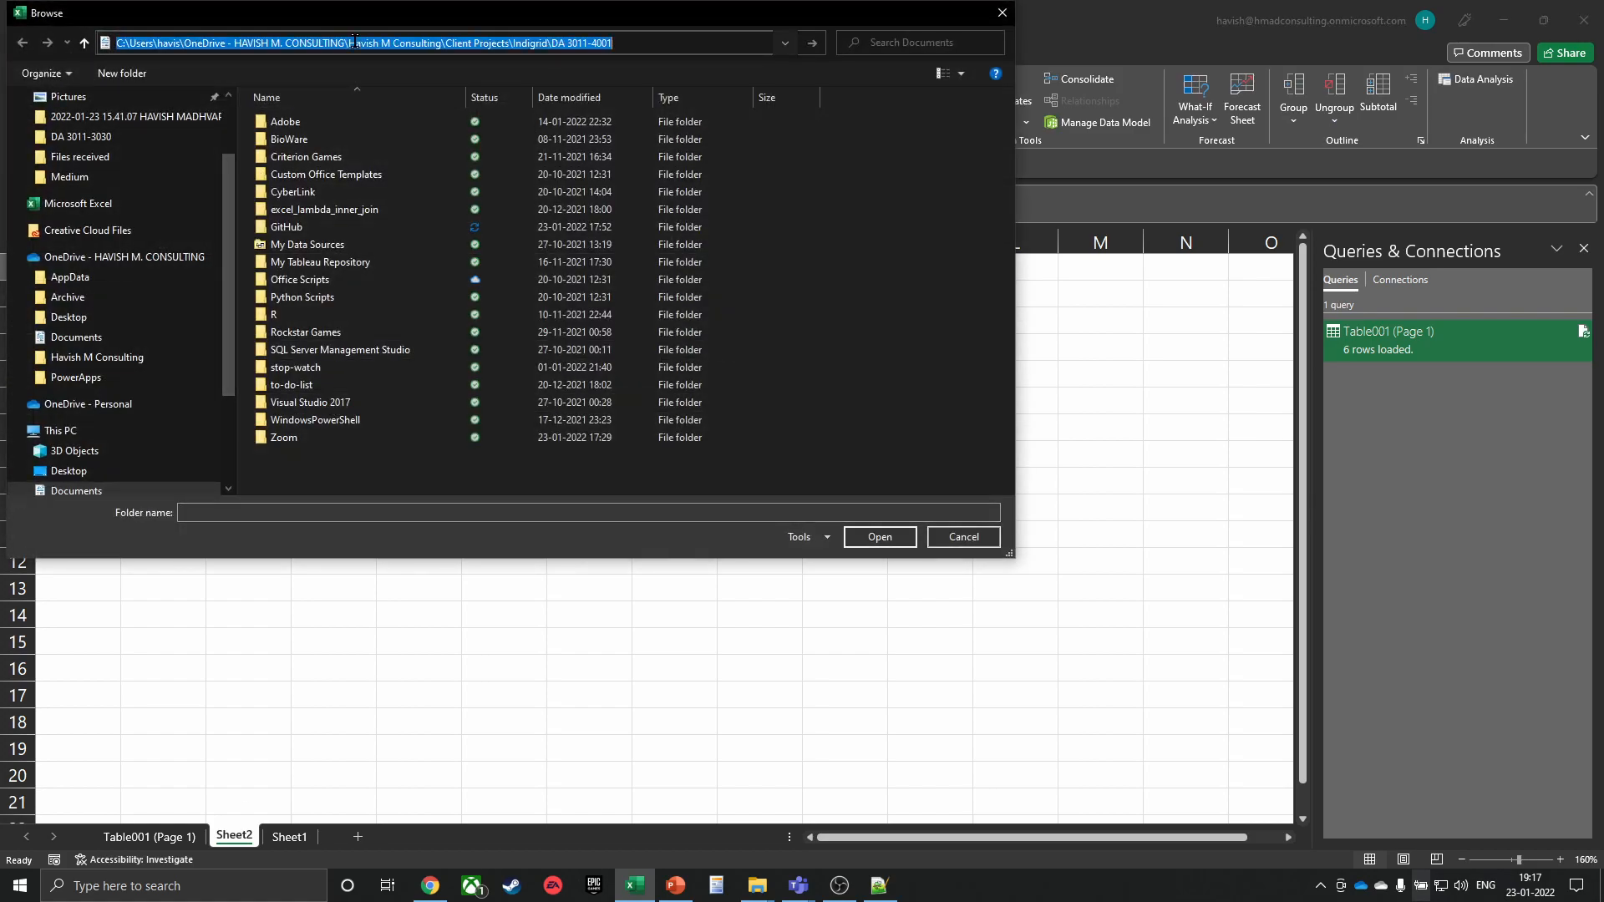
pyautogui.press('Return')
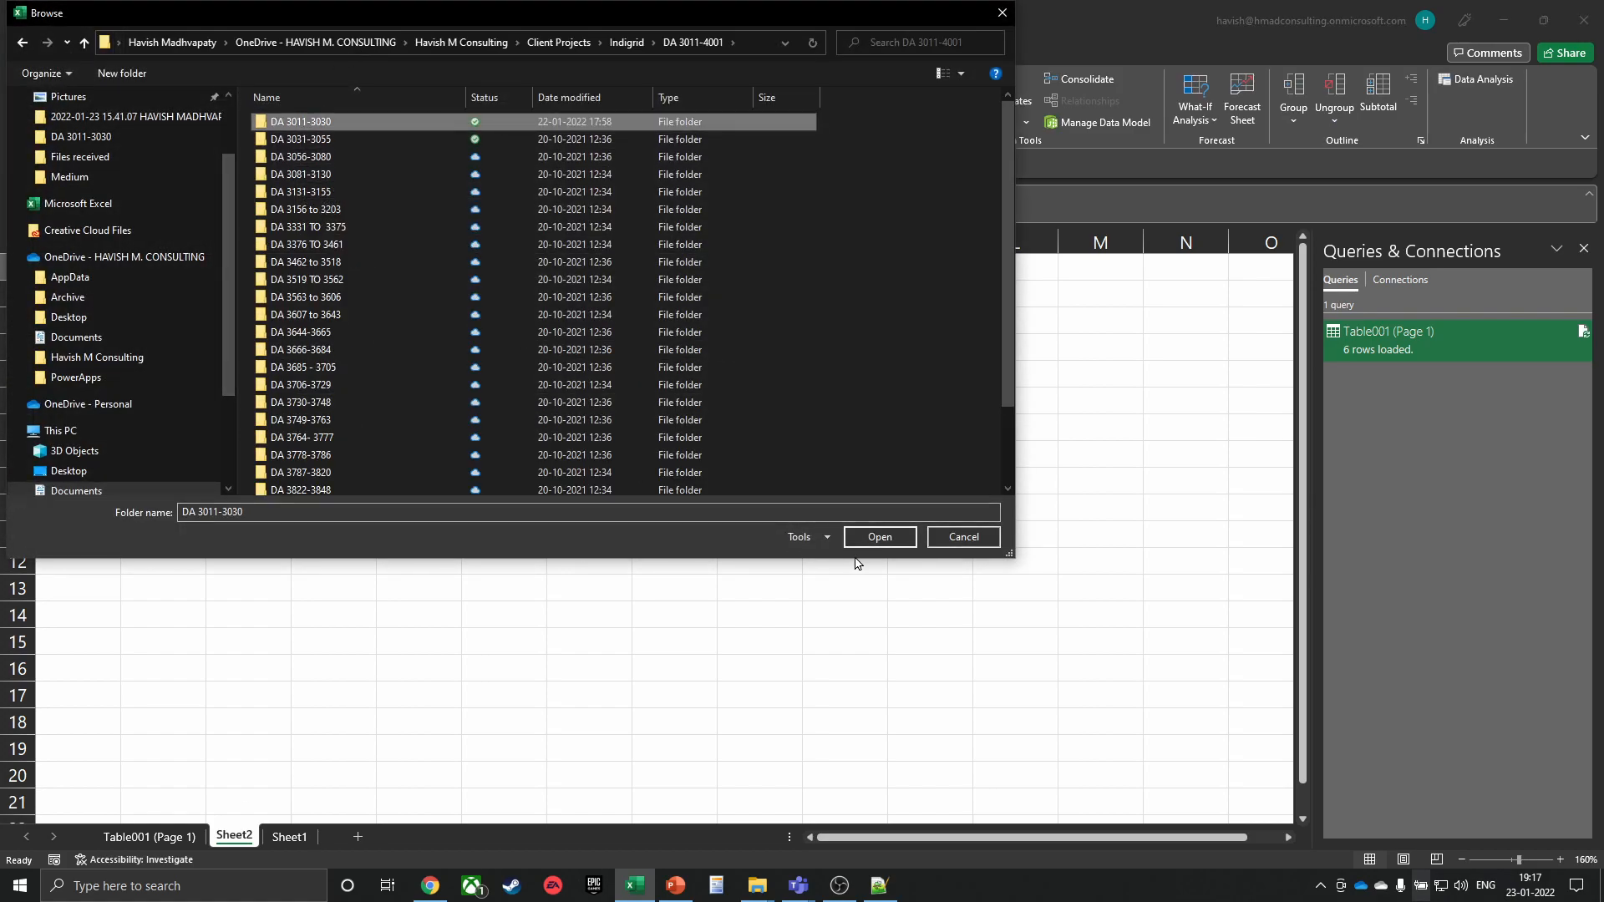
pyautogui.click(868, 538)
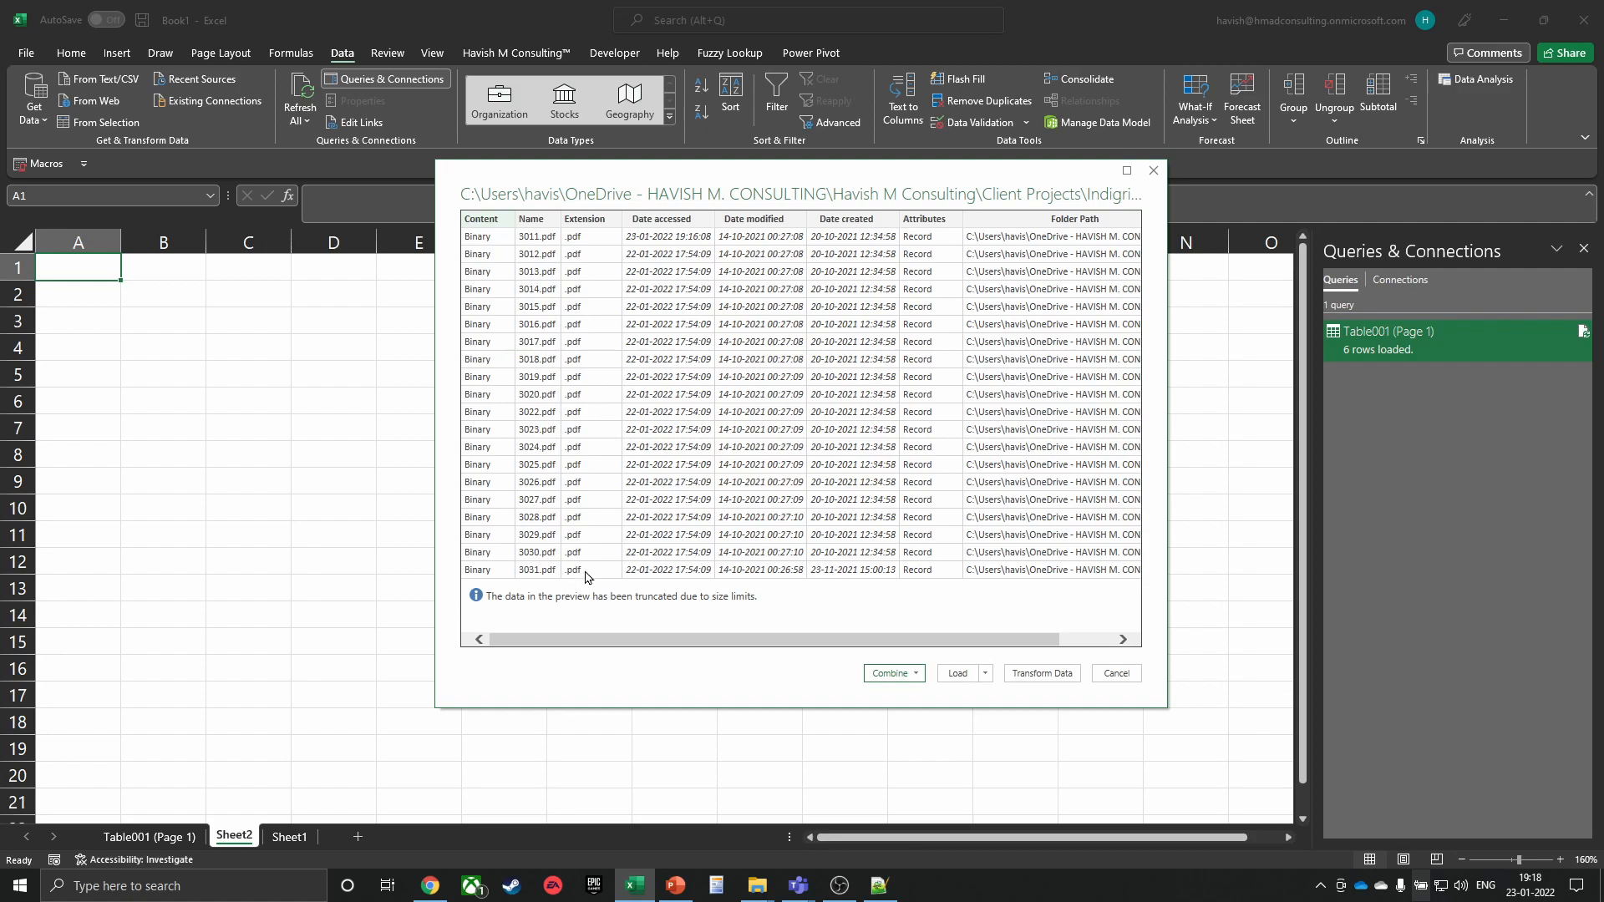
# Combine the folder's PDFs with Combine & Transform Data, extracting Table001 (Page 1) from each
pyautogui.click(892, 675)
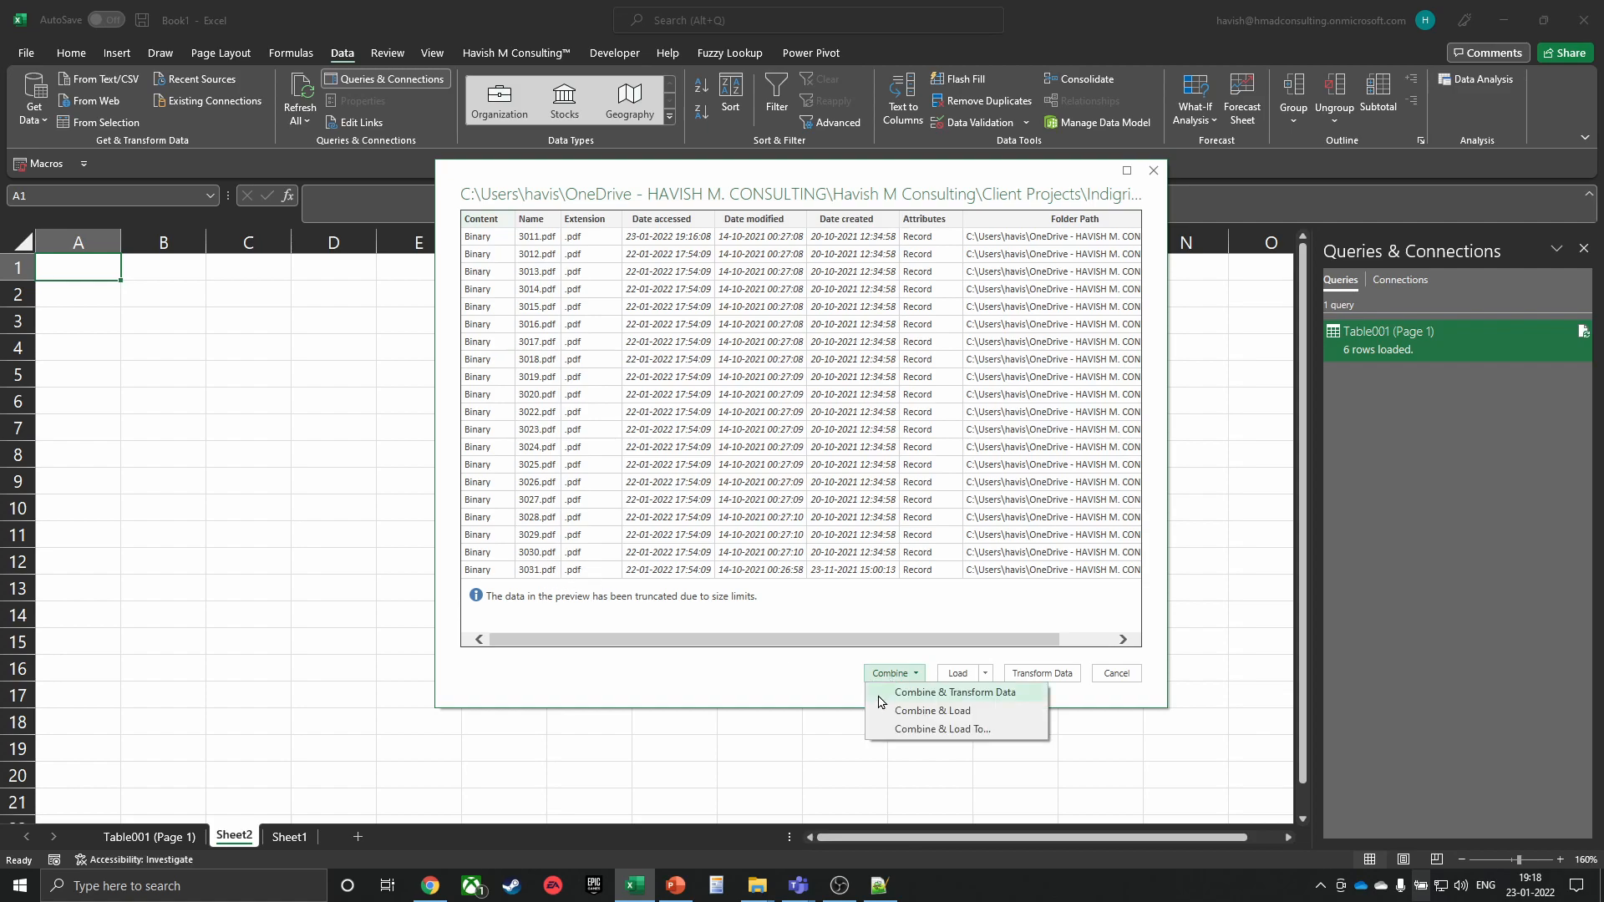
pyautogui.click(879, 697)
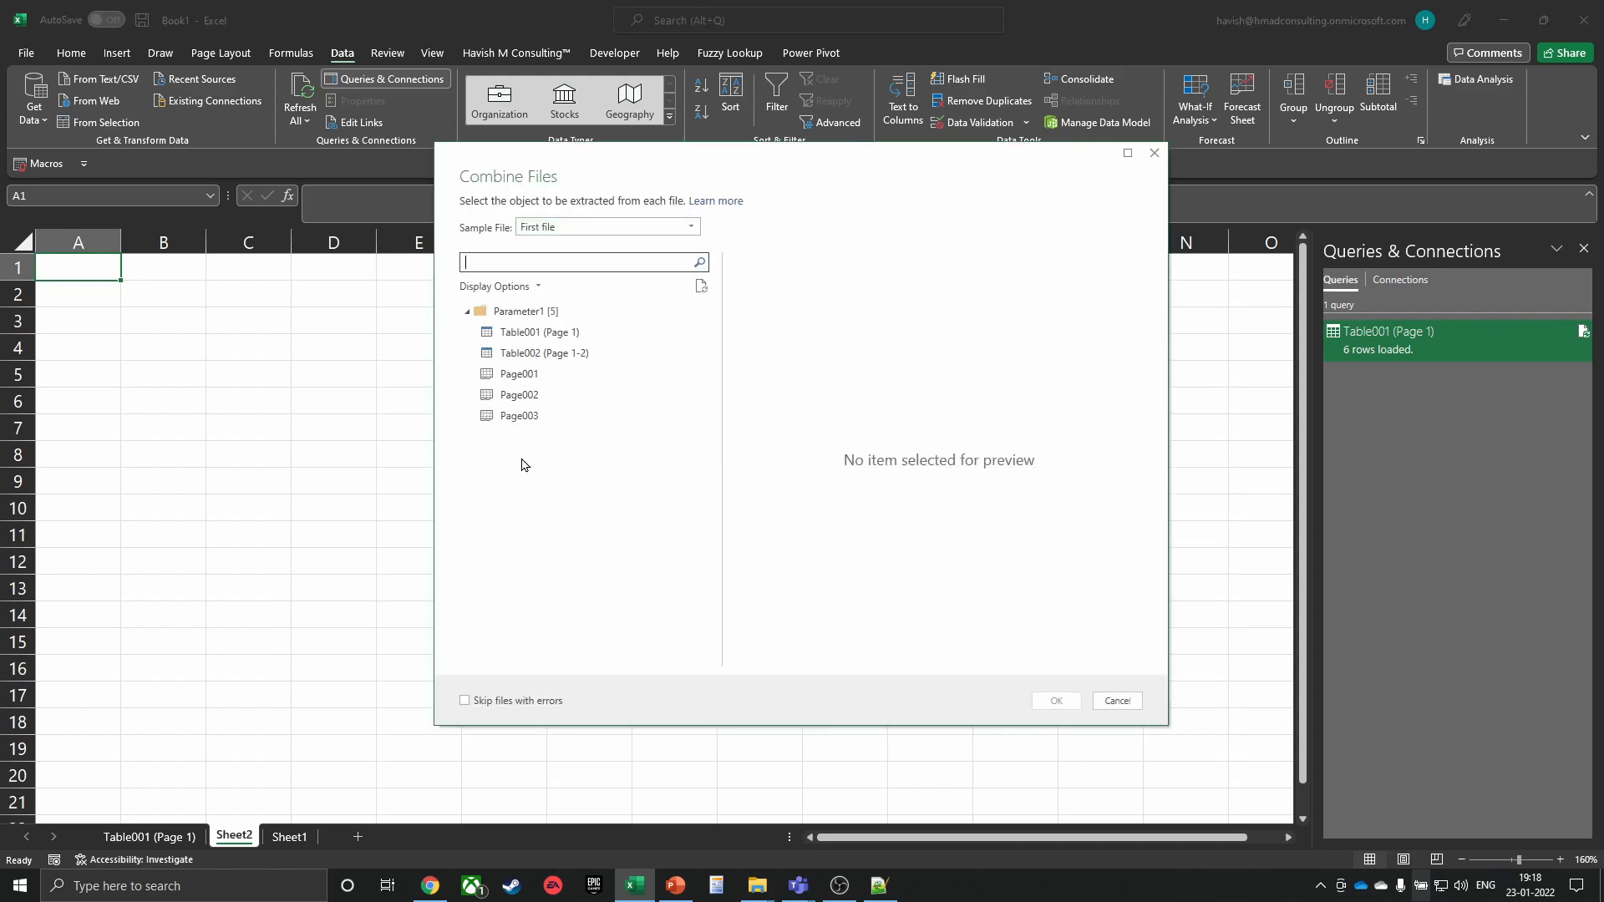
pyautogui.click(521, 336)
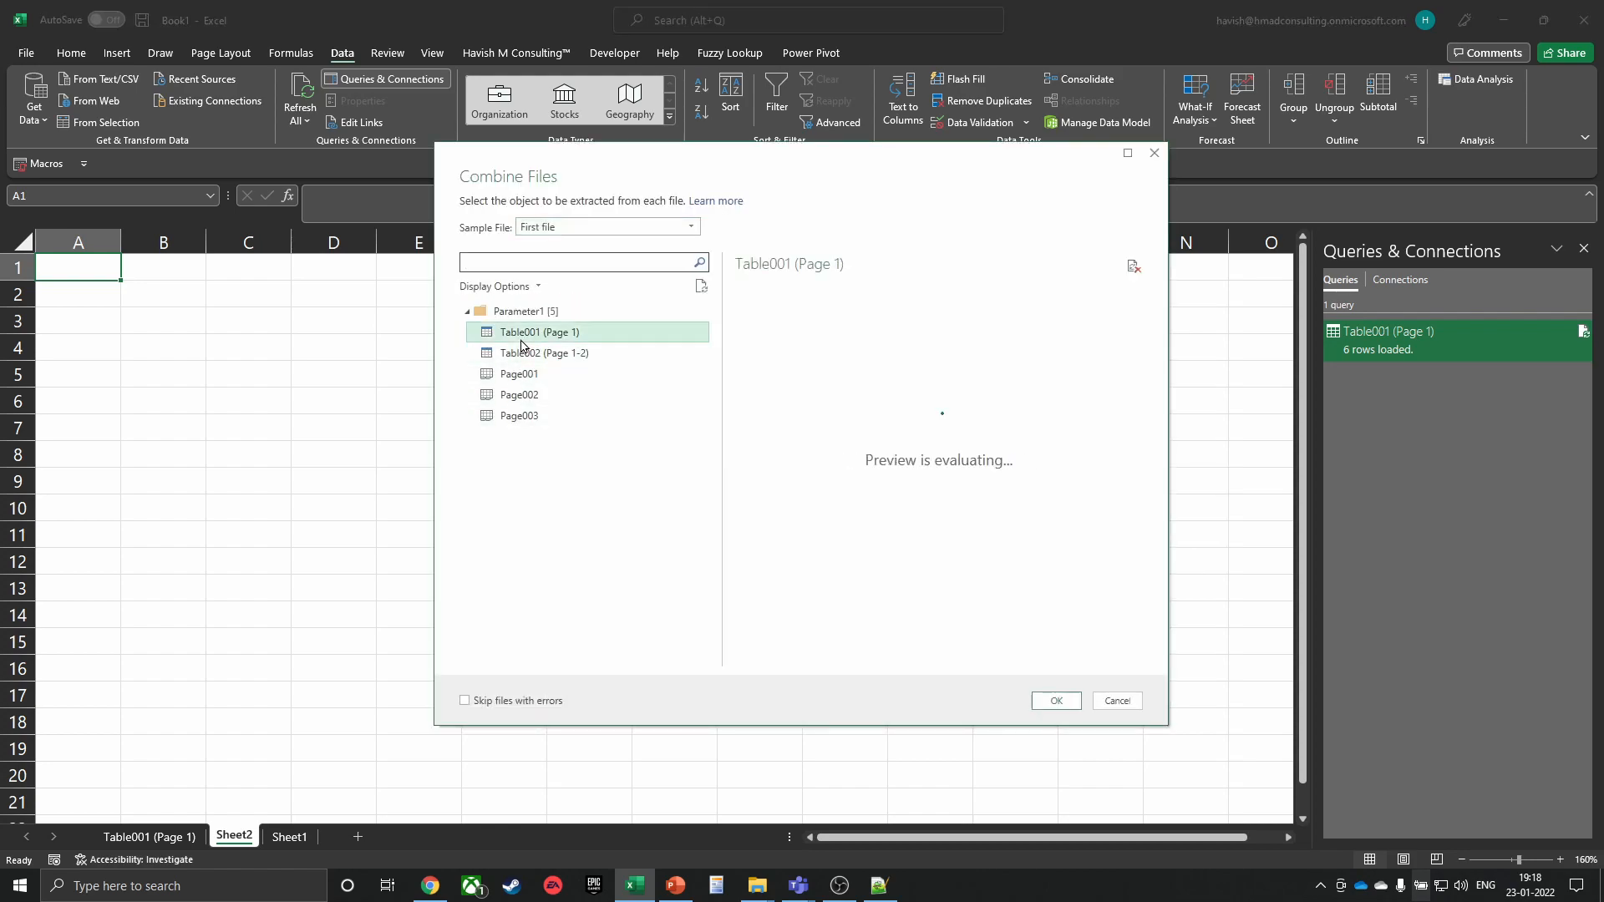
pyautogui.click(1056, 700)
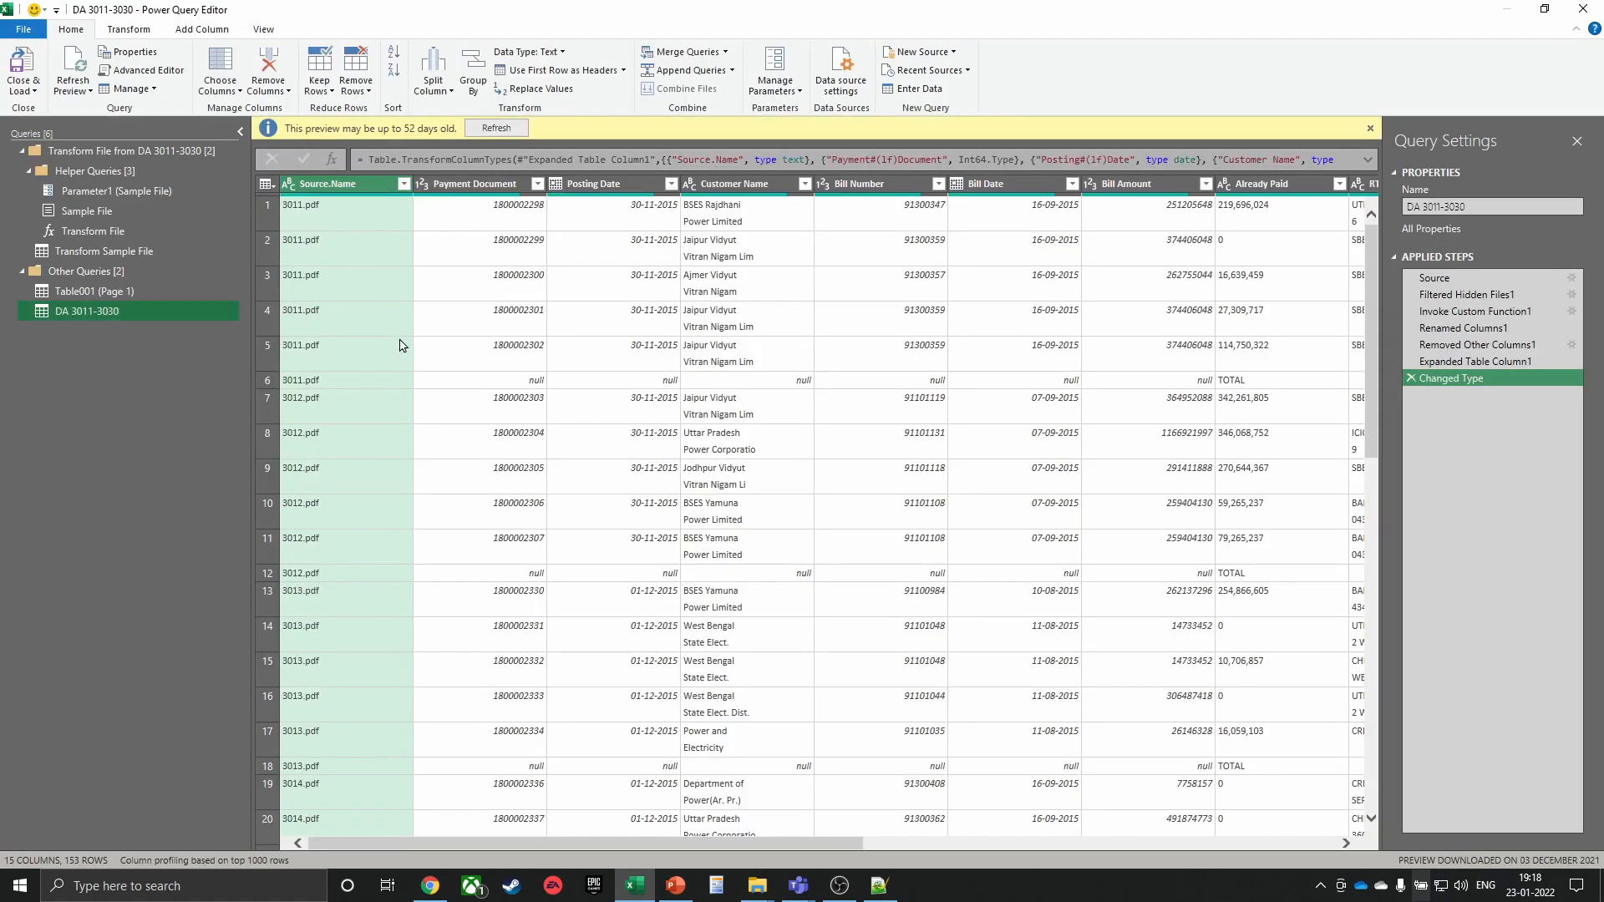
# Filter out (null) Payment Document rows and Close & Load the query to a new sheet
pyautogui.click(508, 381)
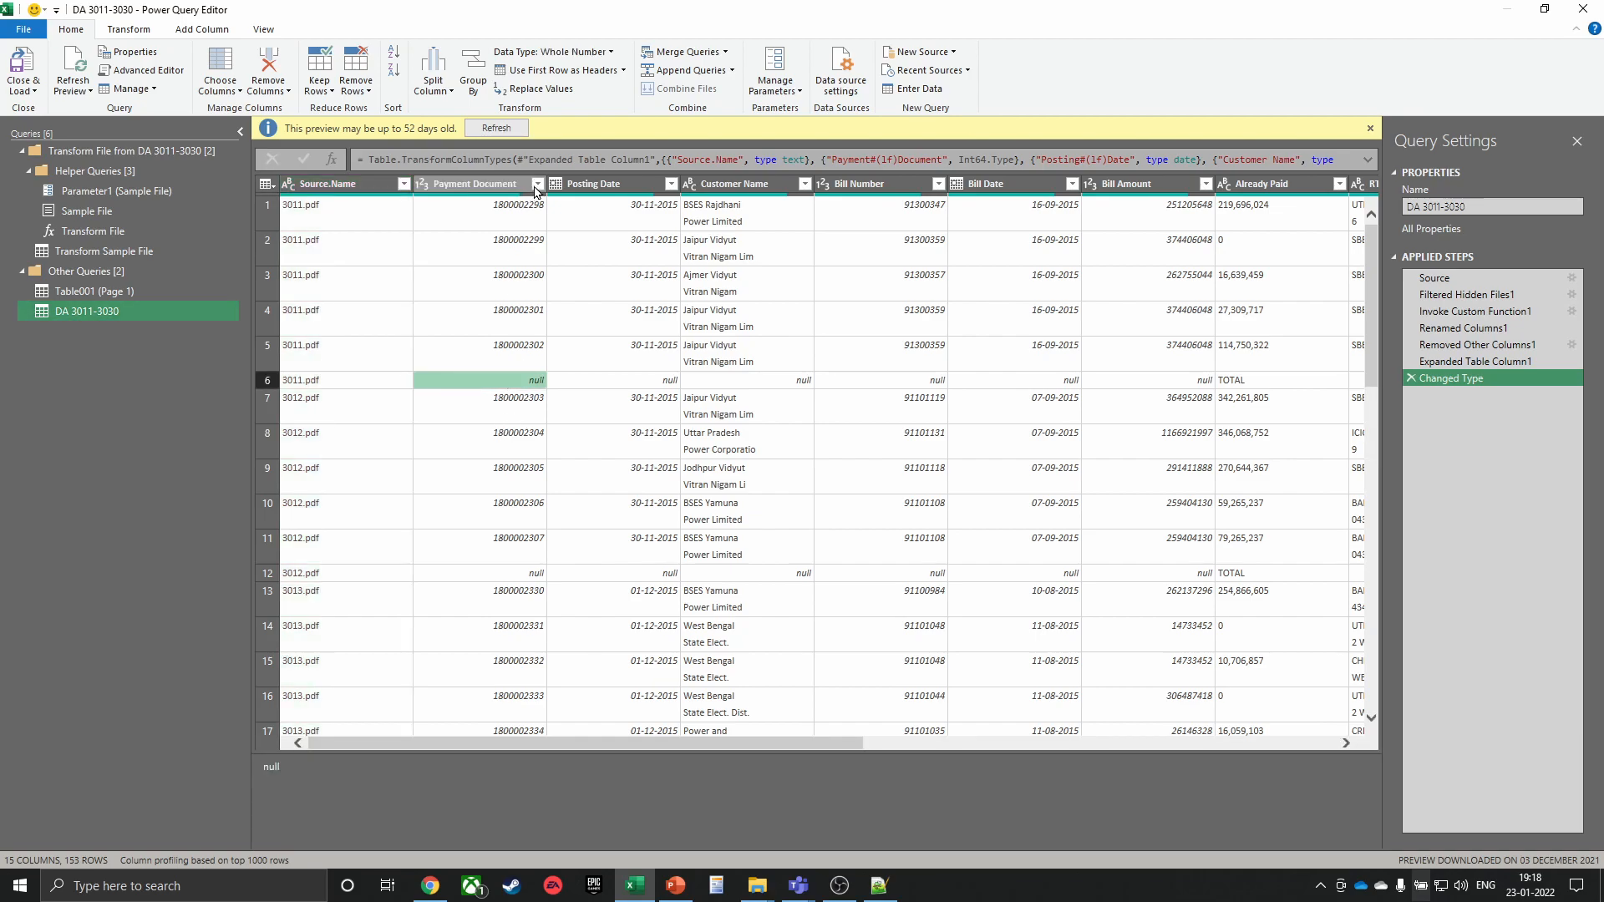
pyautogui.click(537, 184)
pyautogui.click(305, 377)
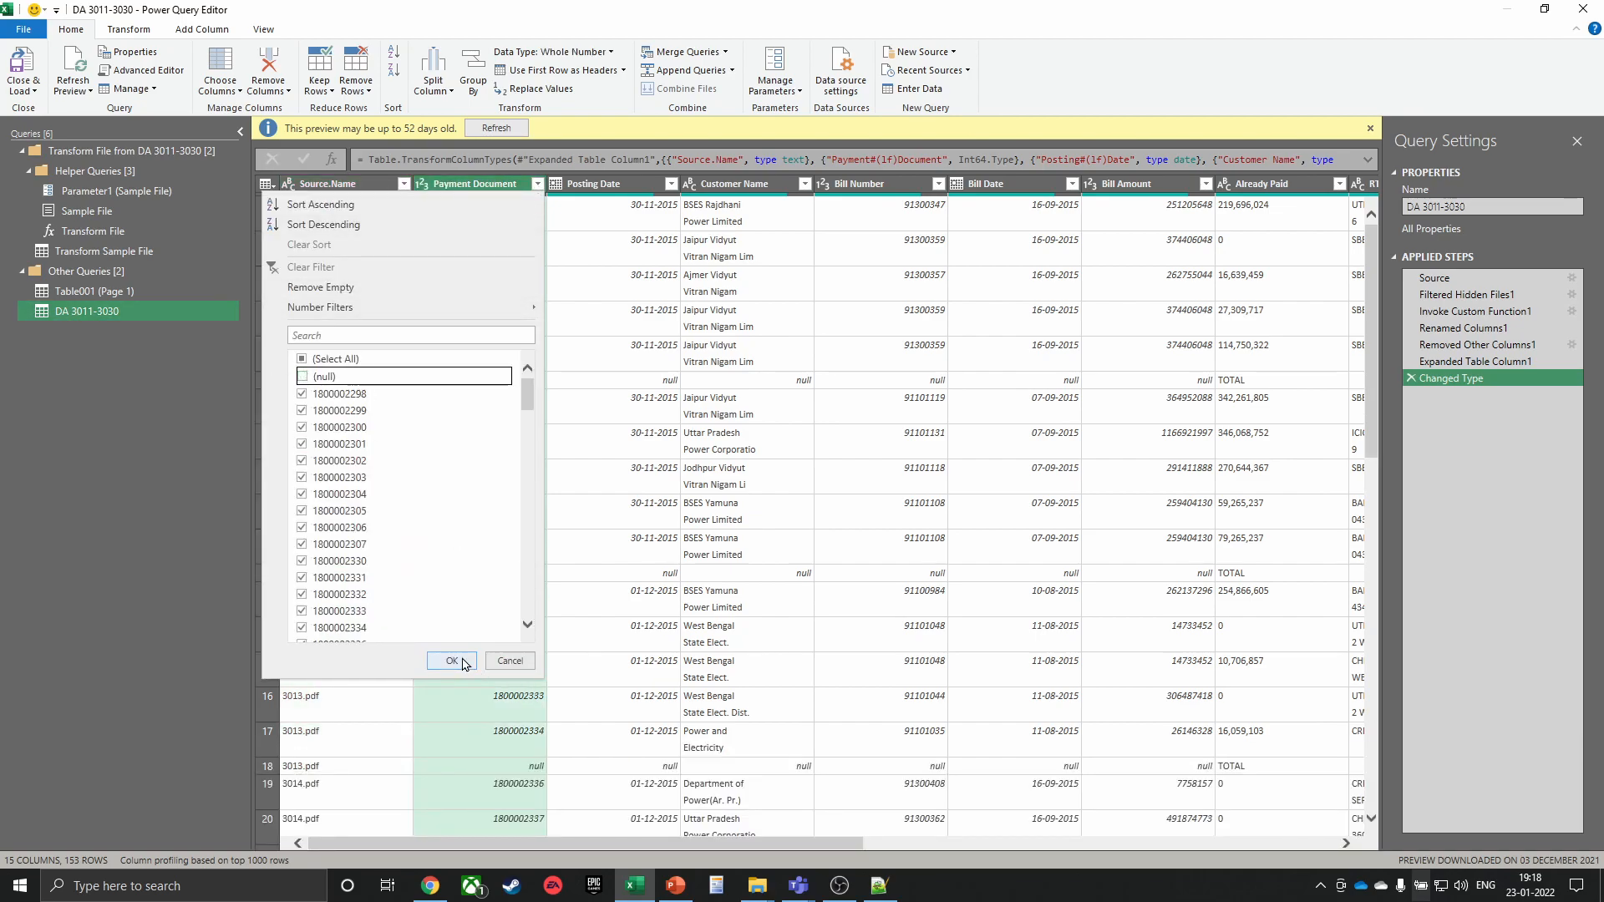
pyautogui.click(451, 660)
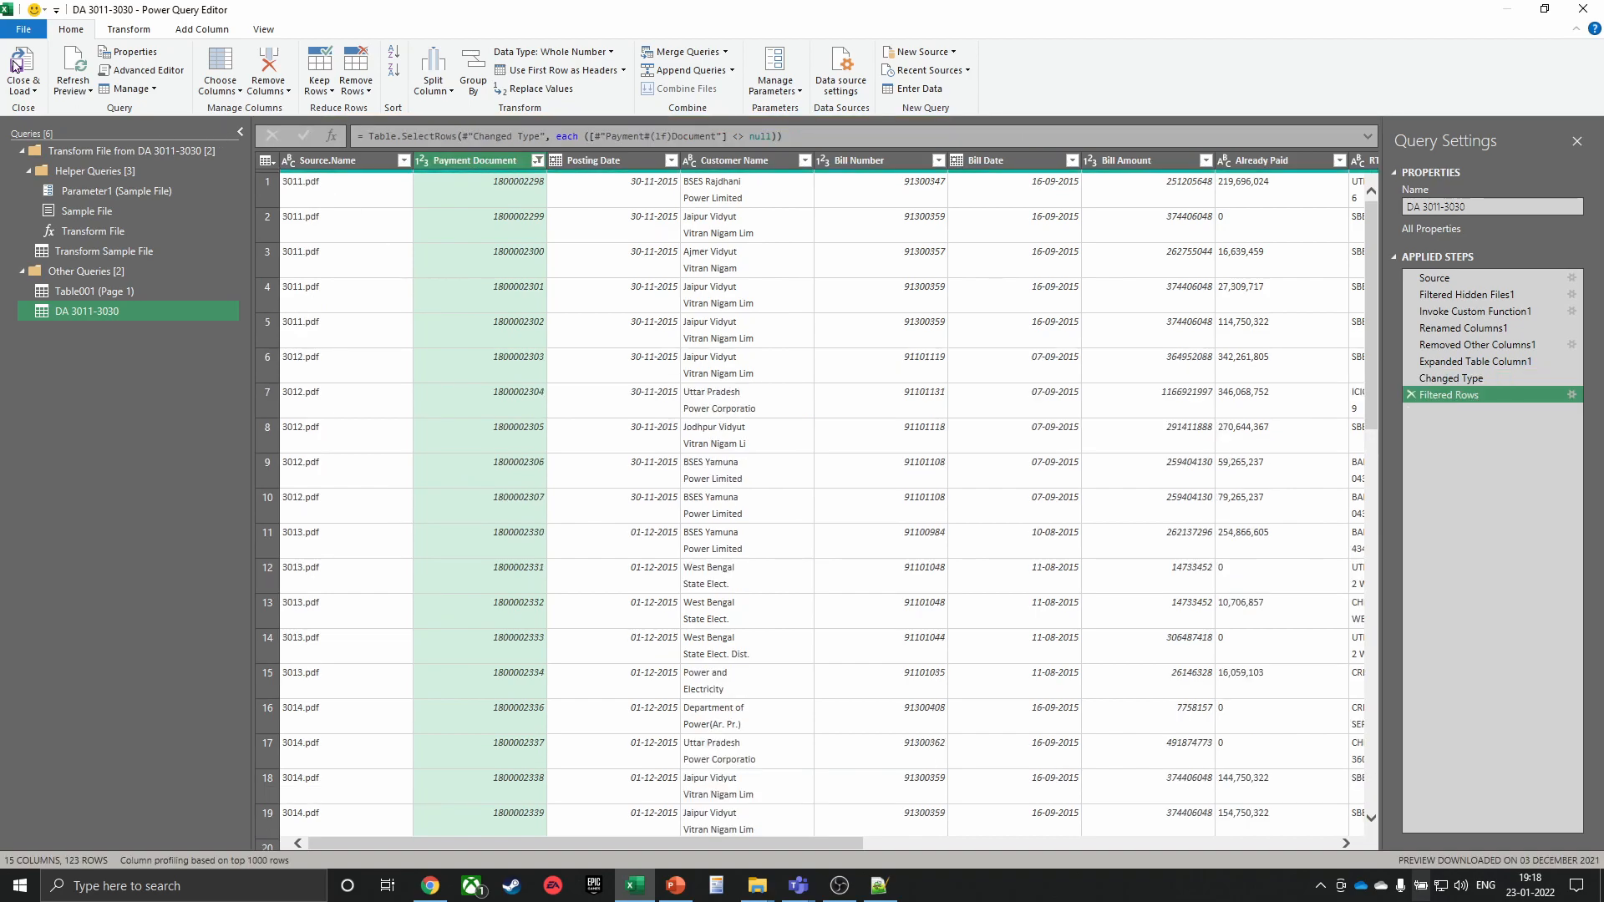
pyautogui.click(37, 72)
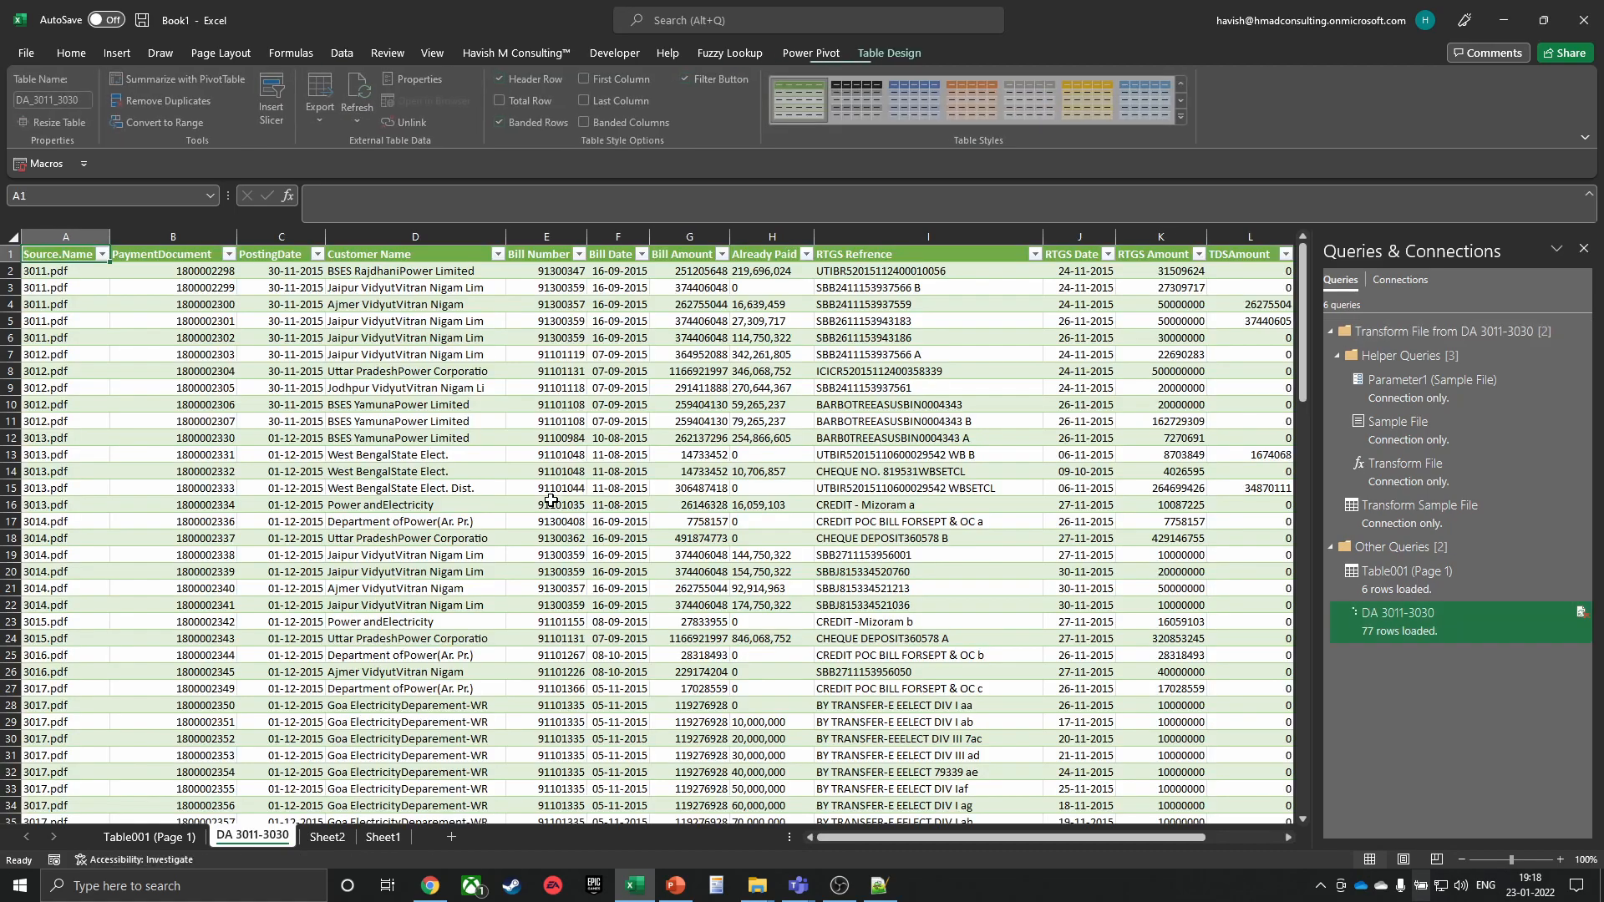
# Check the table's last row reaches row 124 with 3064.pdf, then switch to File Explorer
pyautogui.press('Down')
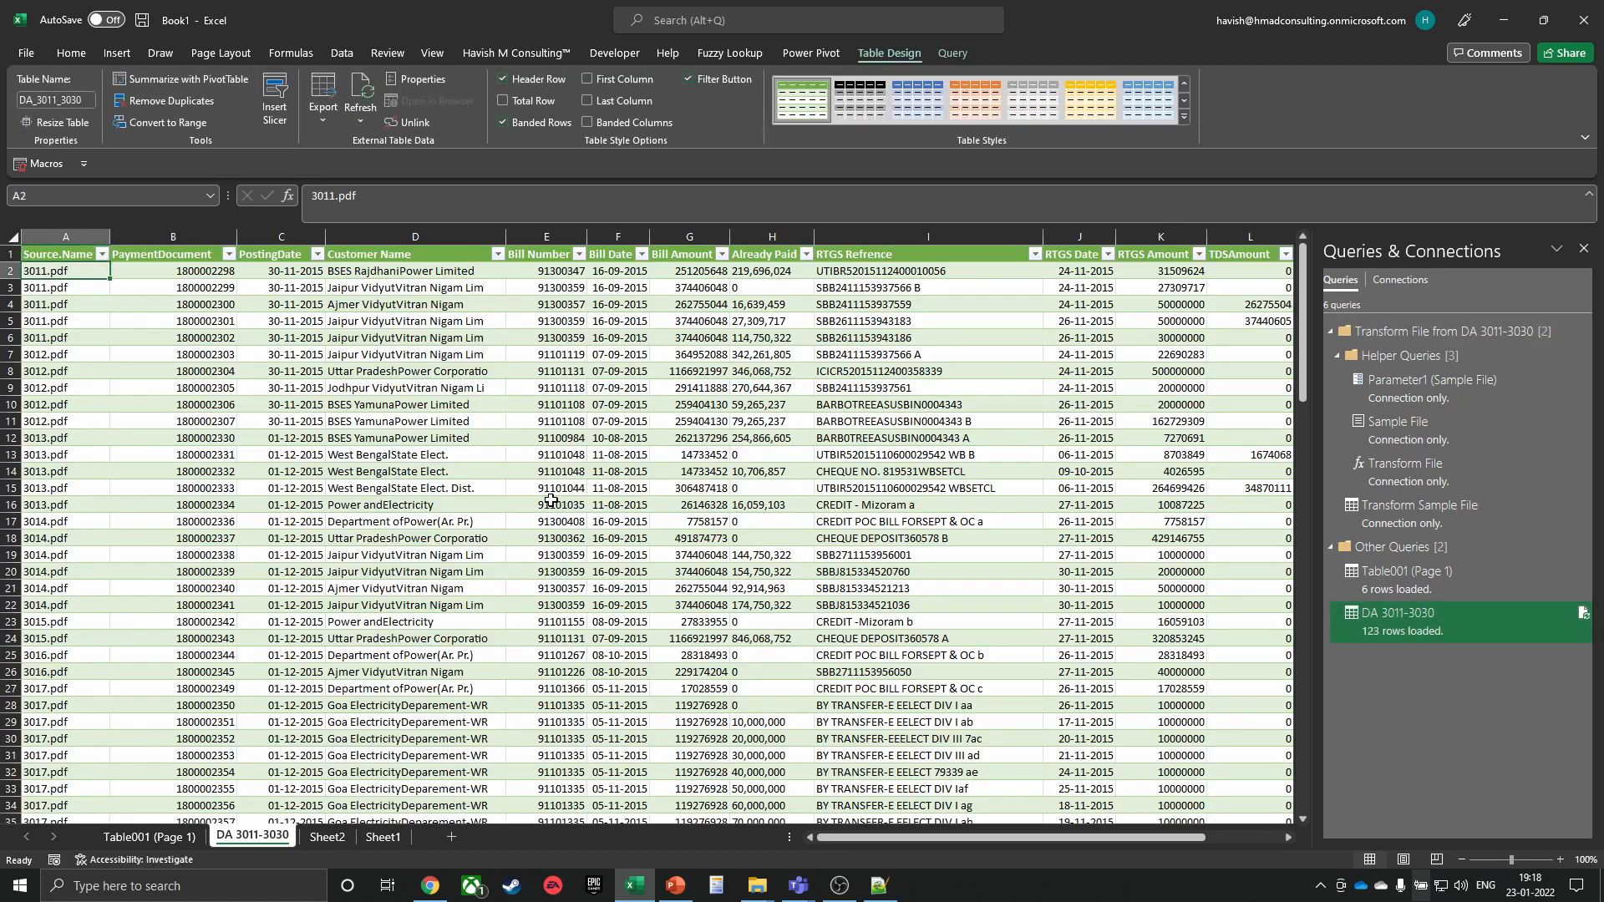
pyautogui.hotkey('ctrl', 'Down')
pyautogui.scroll(-4, 512, 604)
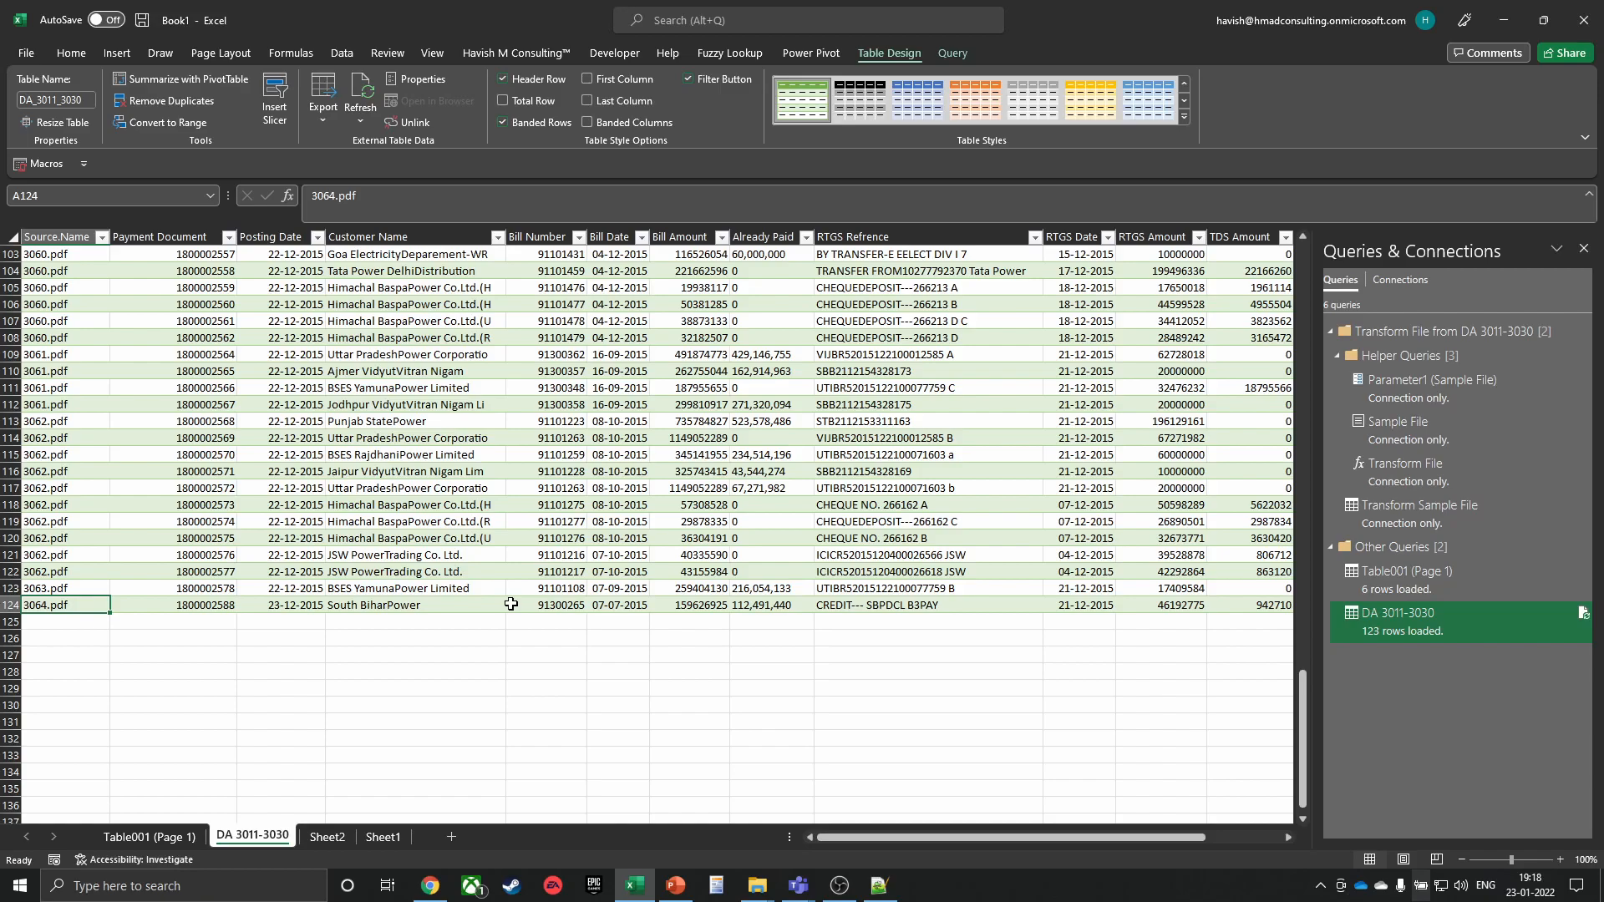
pyautogui.hotkey('alt', 'Tab')
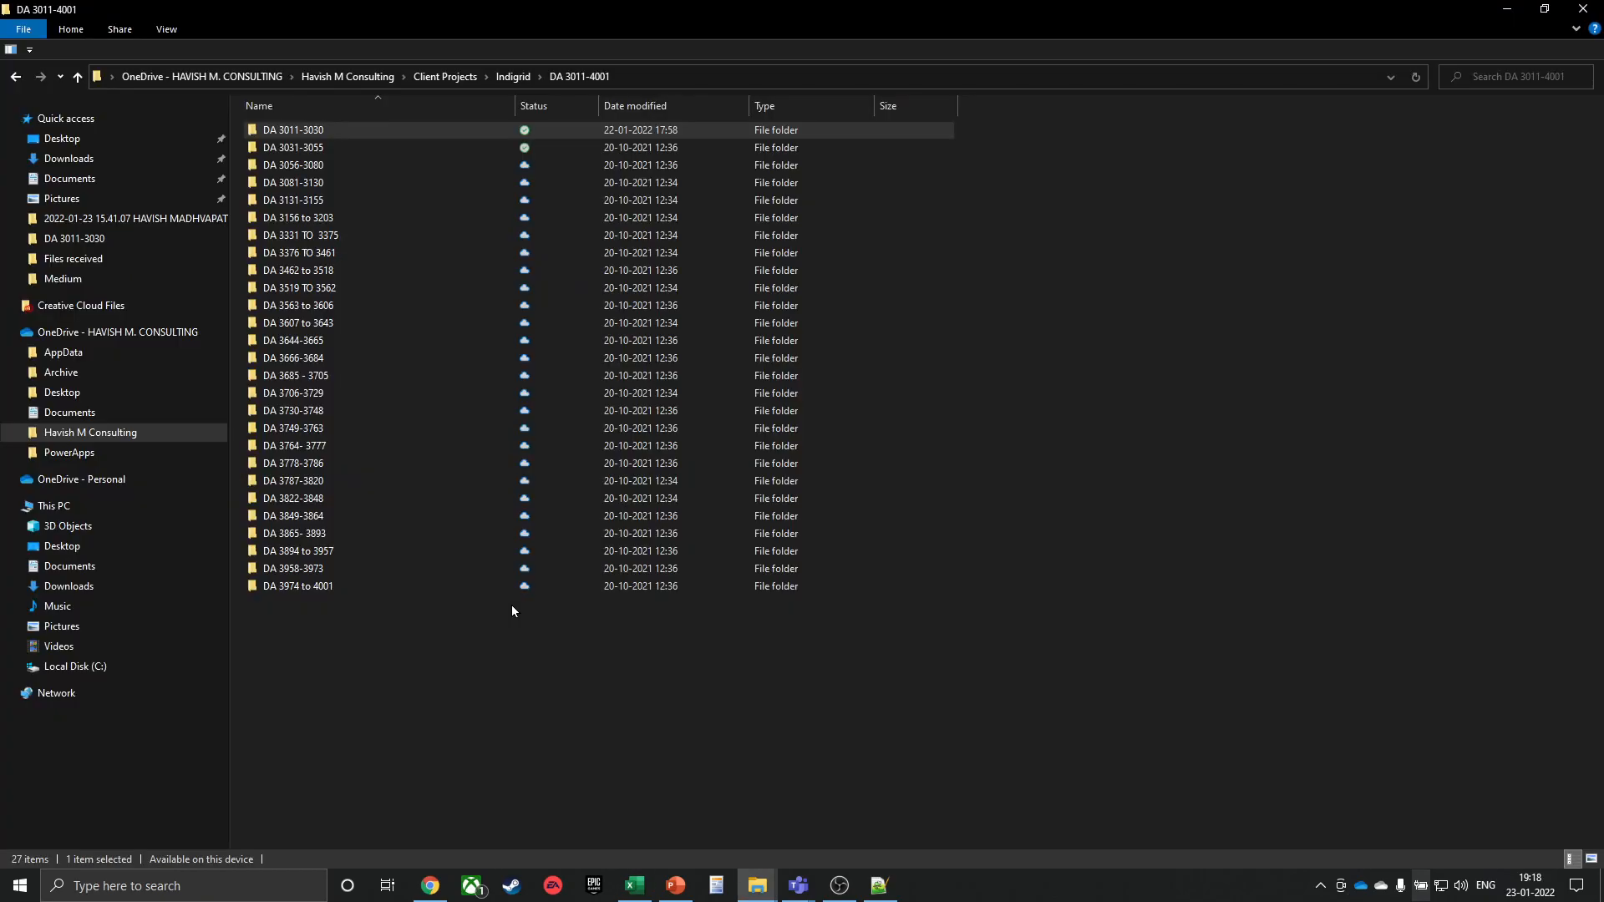
# Copy all 25 PDFs from DA 3031-3055 into DA 3011-3030, replacing same-named files
pyautogui.doubleClick(455, 151)
pyautogui.click(454, 150)
pyautogui.hotkey('ctrl', 'a')
pyautogui.press('BackSpace')
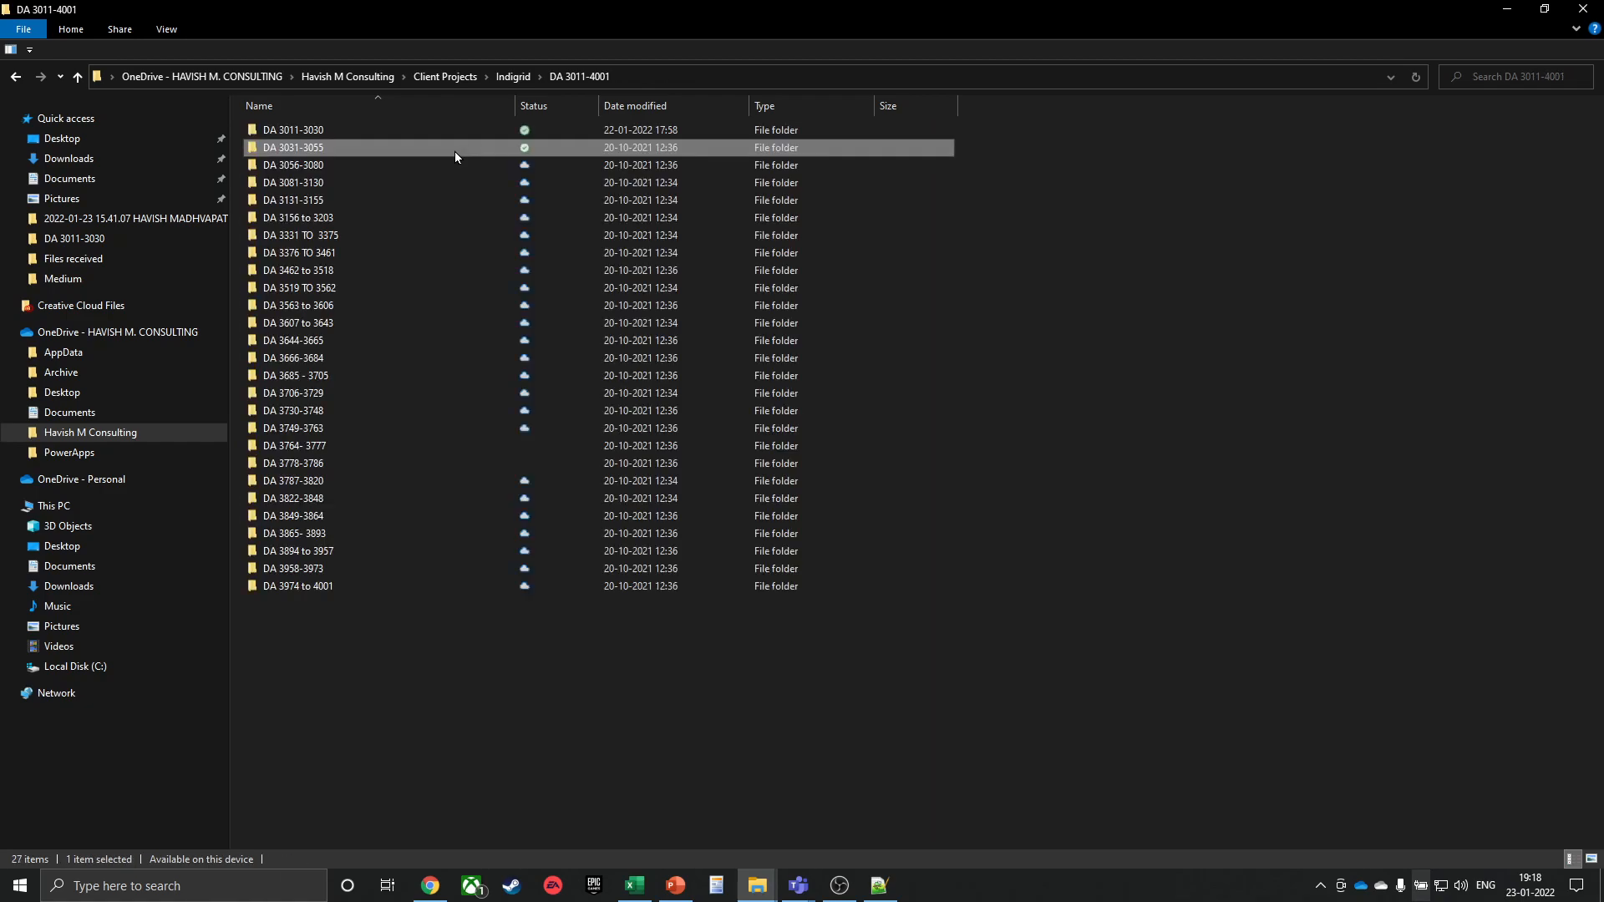
pyautogui.press('Up')
pyautogui.press('Return')
pyautogui.hotkey('ctrl', 'v')
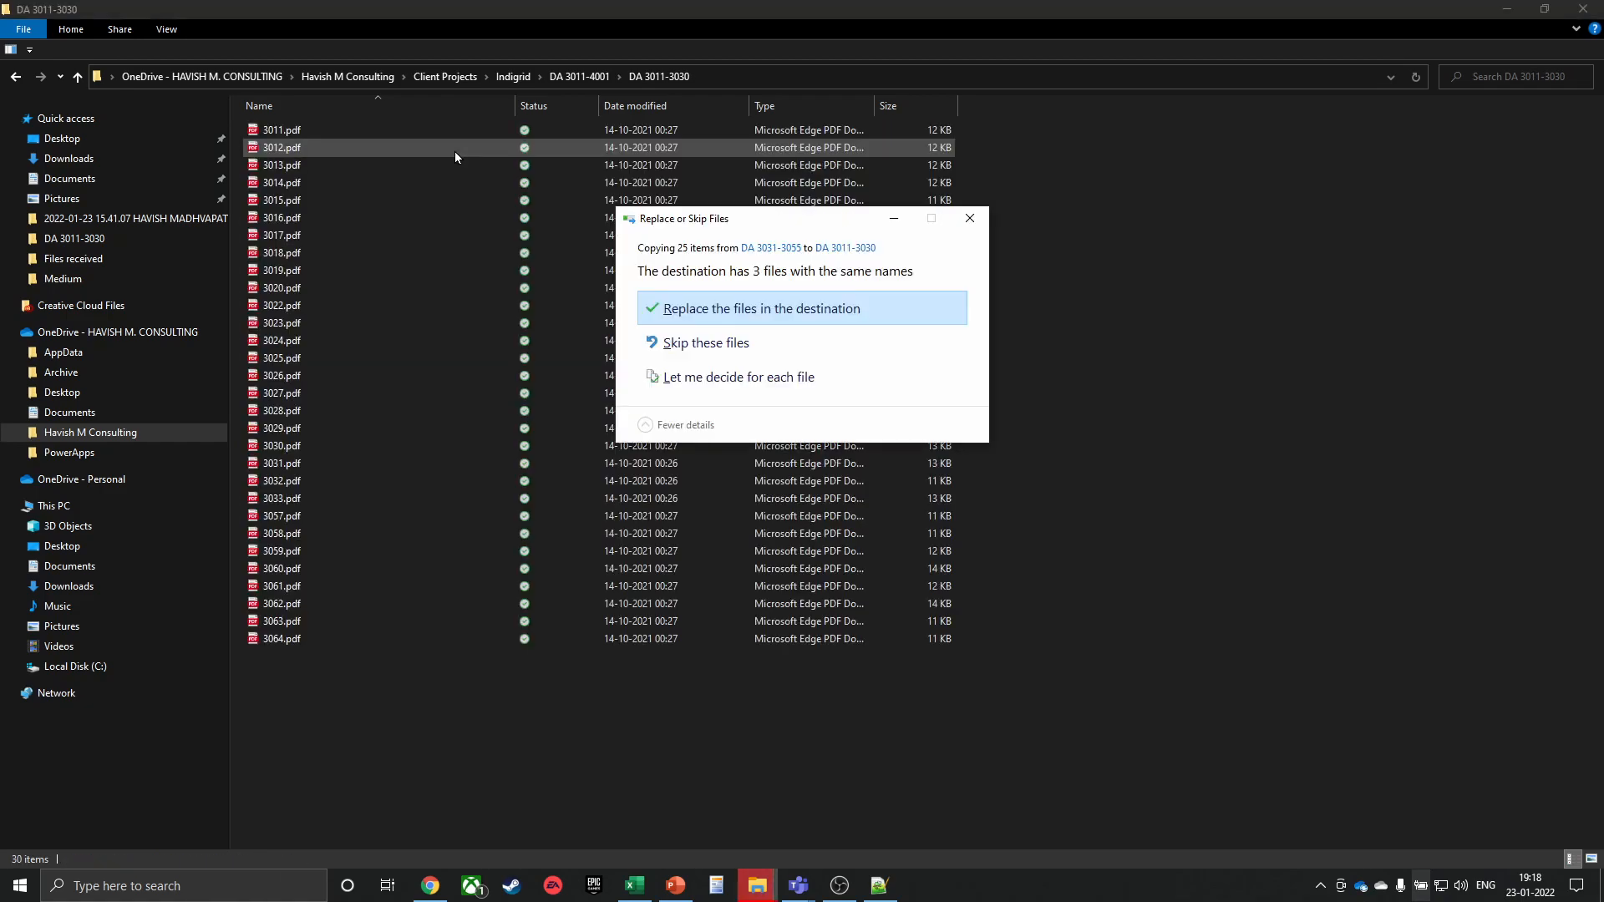
pyautogui.press('Return')
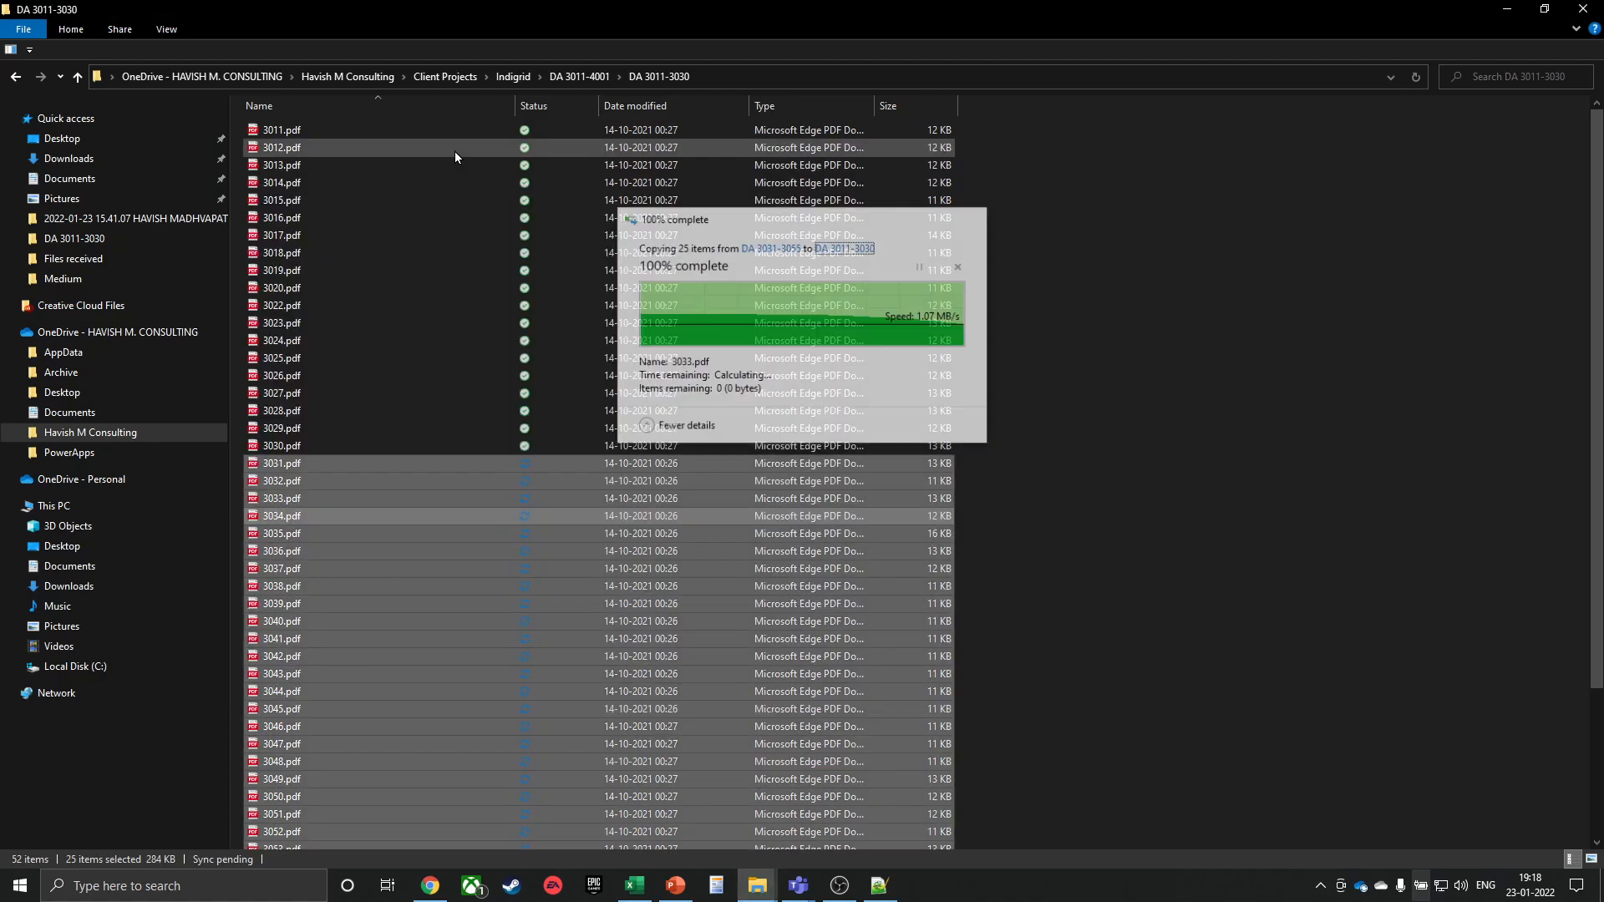
pyautogui.hotkey('alt', 'Tab')
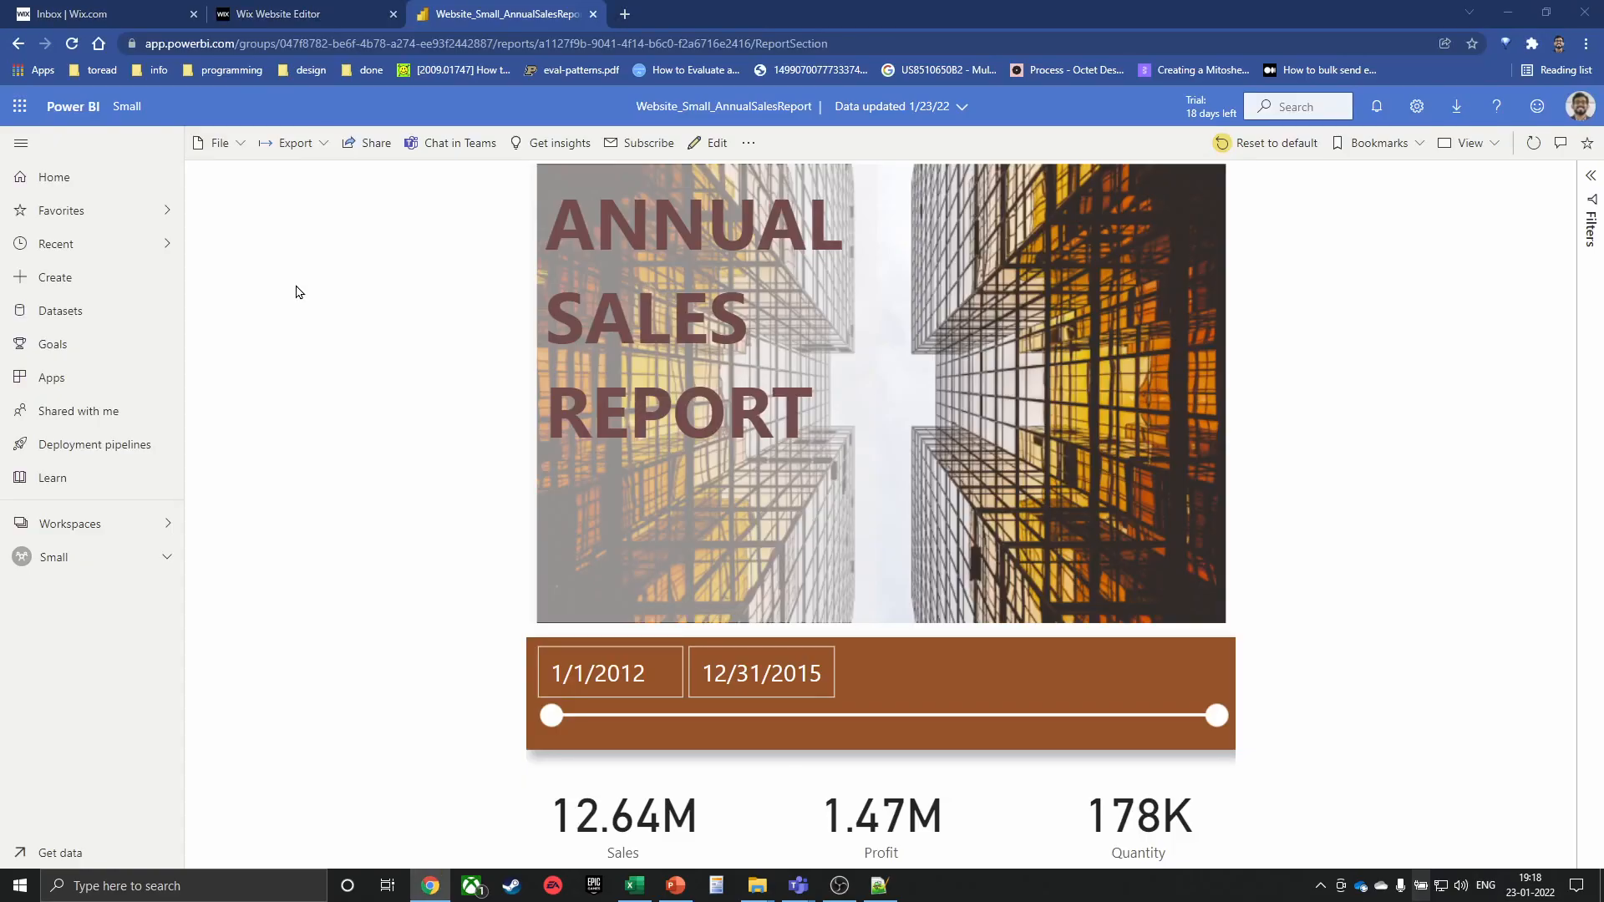
# Refresh the DA 3011-3030 query and confirm the table now holds 188 rows
pyautogui.hotkey('alt', 'Tab')
pyautogui.rightClick(389, 321)
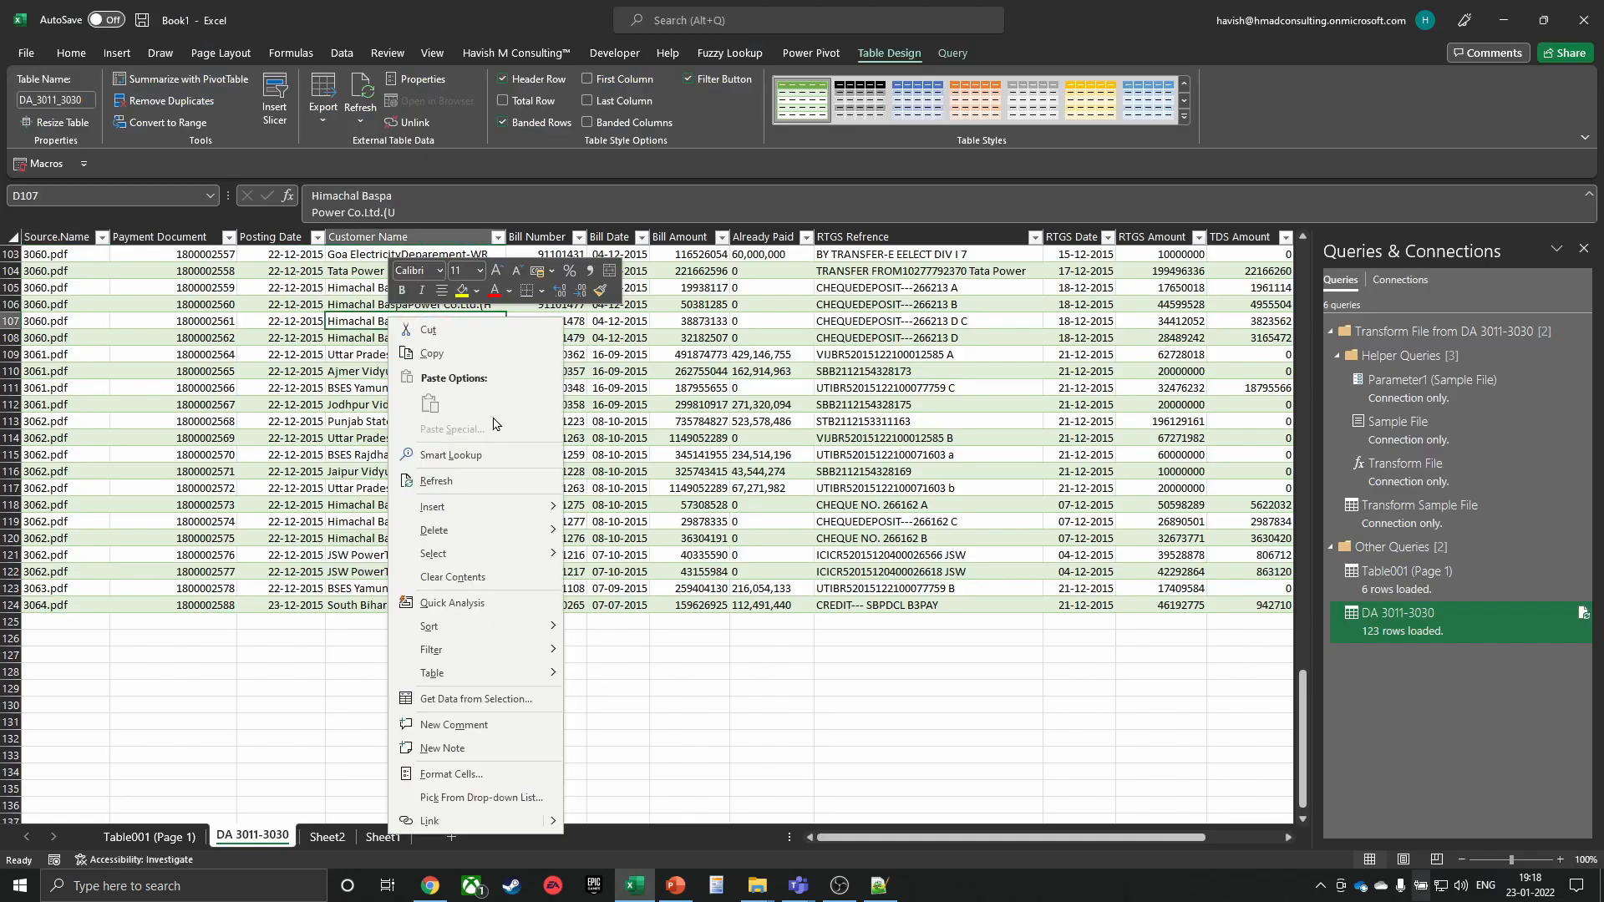
pyautogui.click(450, 480)
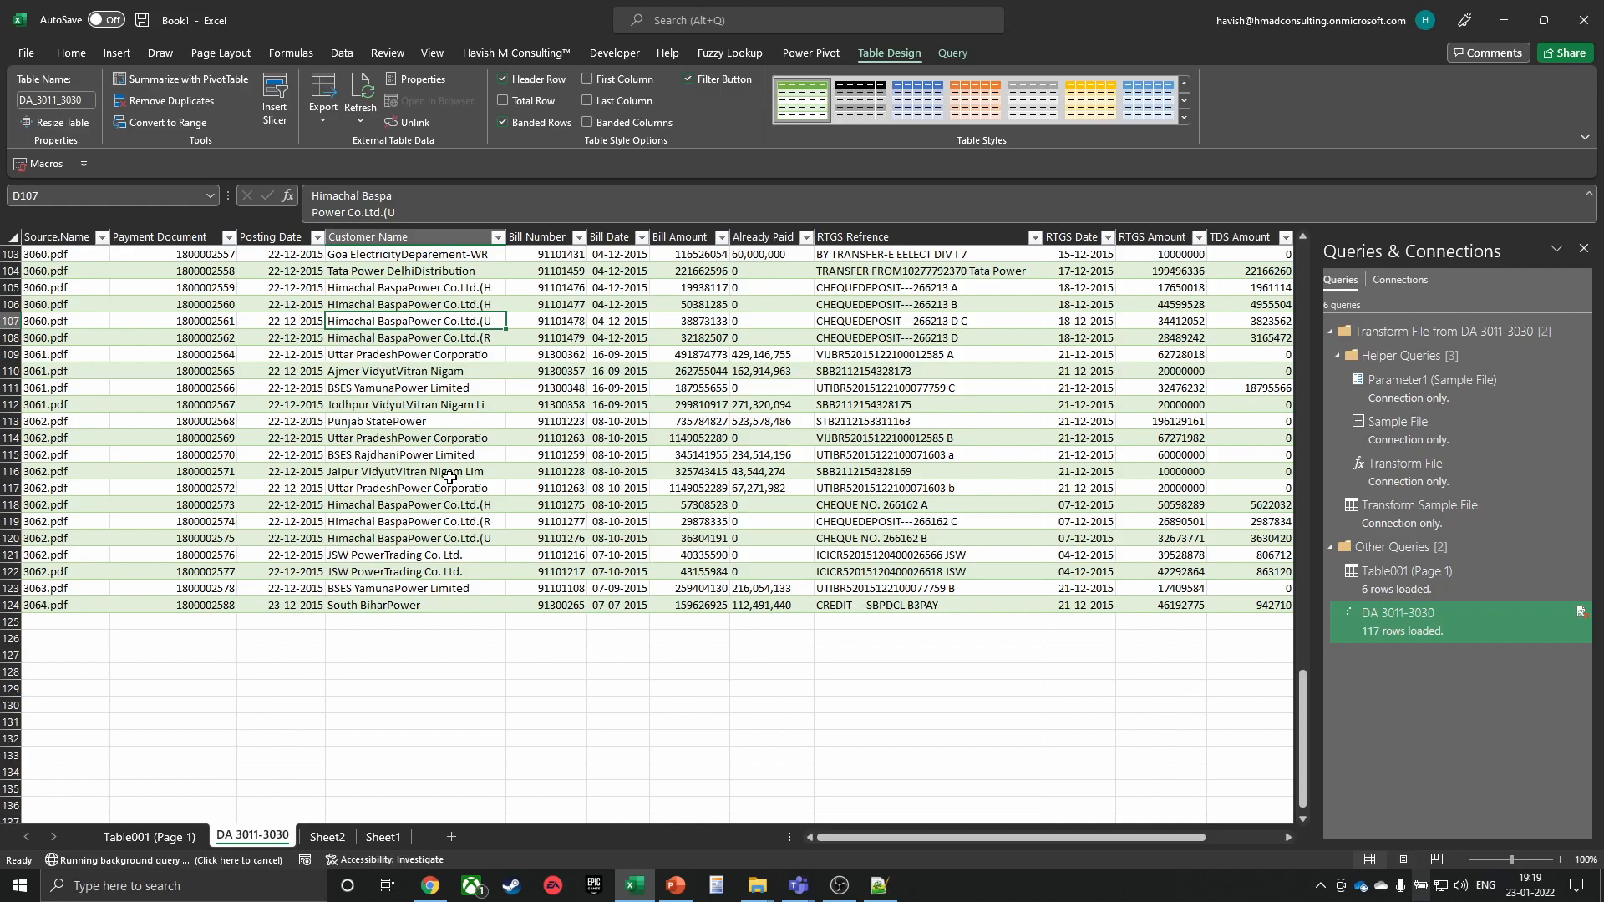
pyautogui.click(357, 520)
pyautogui.press('Left')
pyautogui.press('Left')
pyautogui.press('Left')
pyautogui.hotkey('ctrl', 'Down')
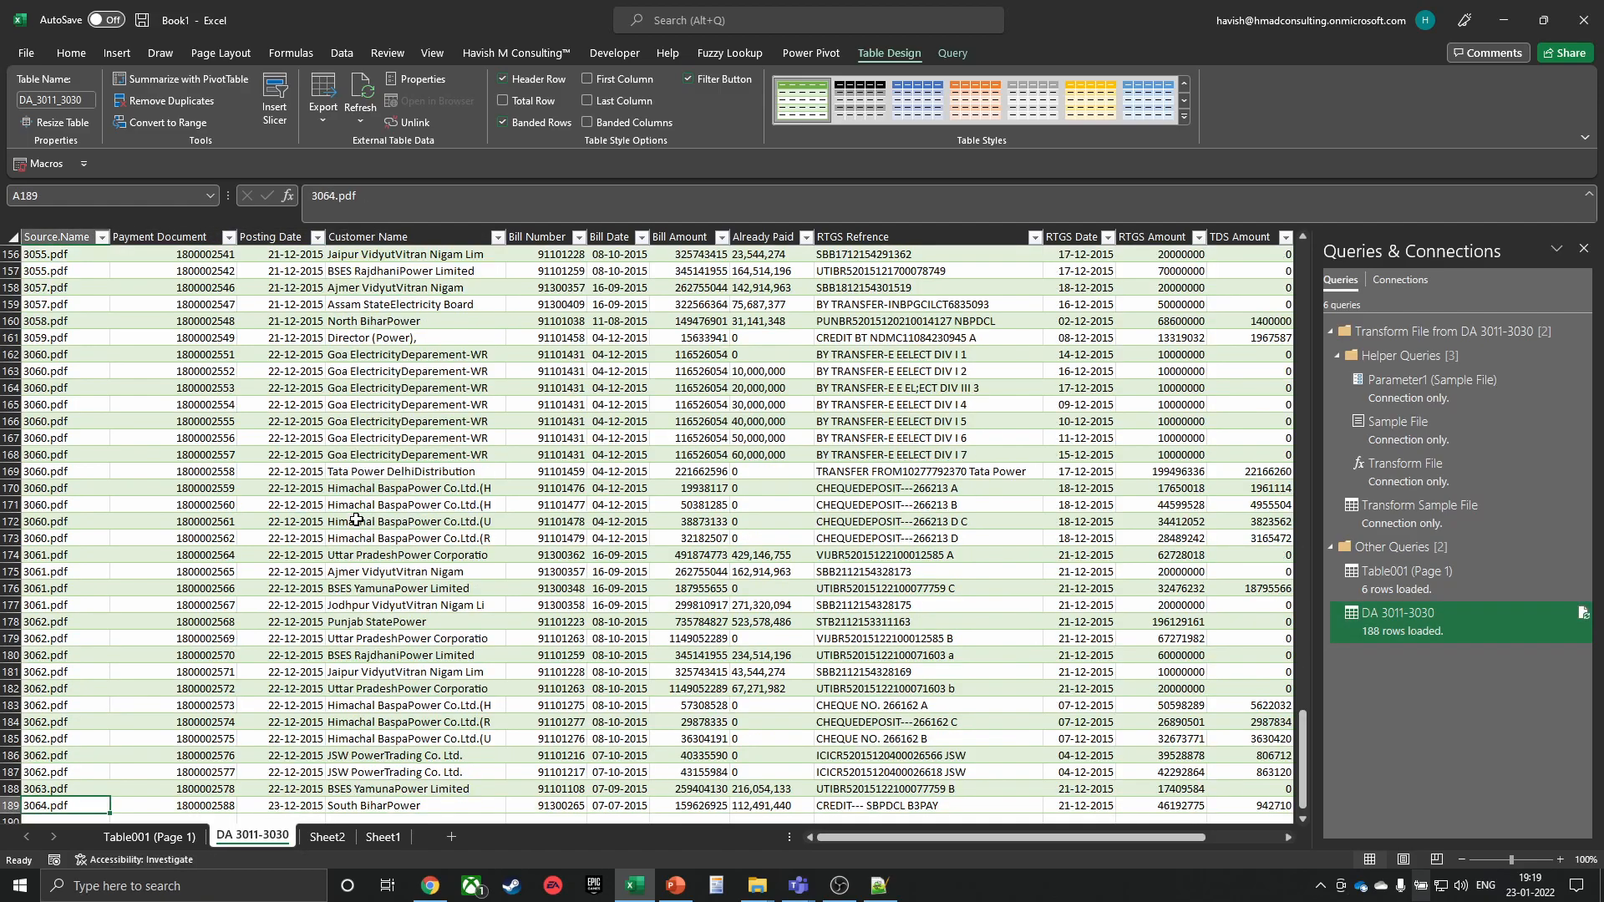
pyautogui.scroll(-3, 357, 520)
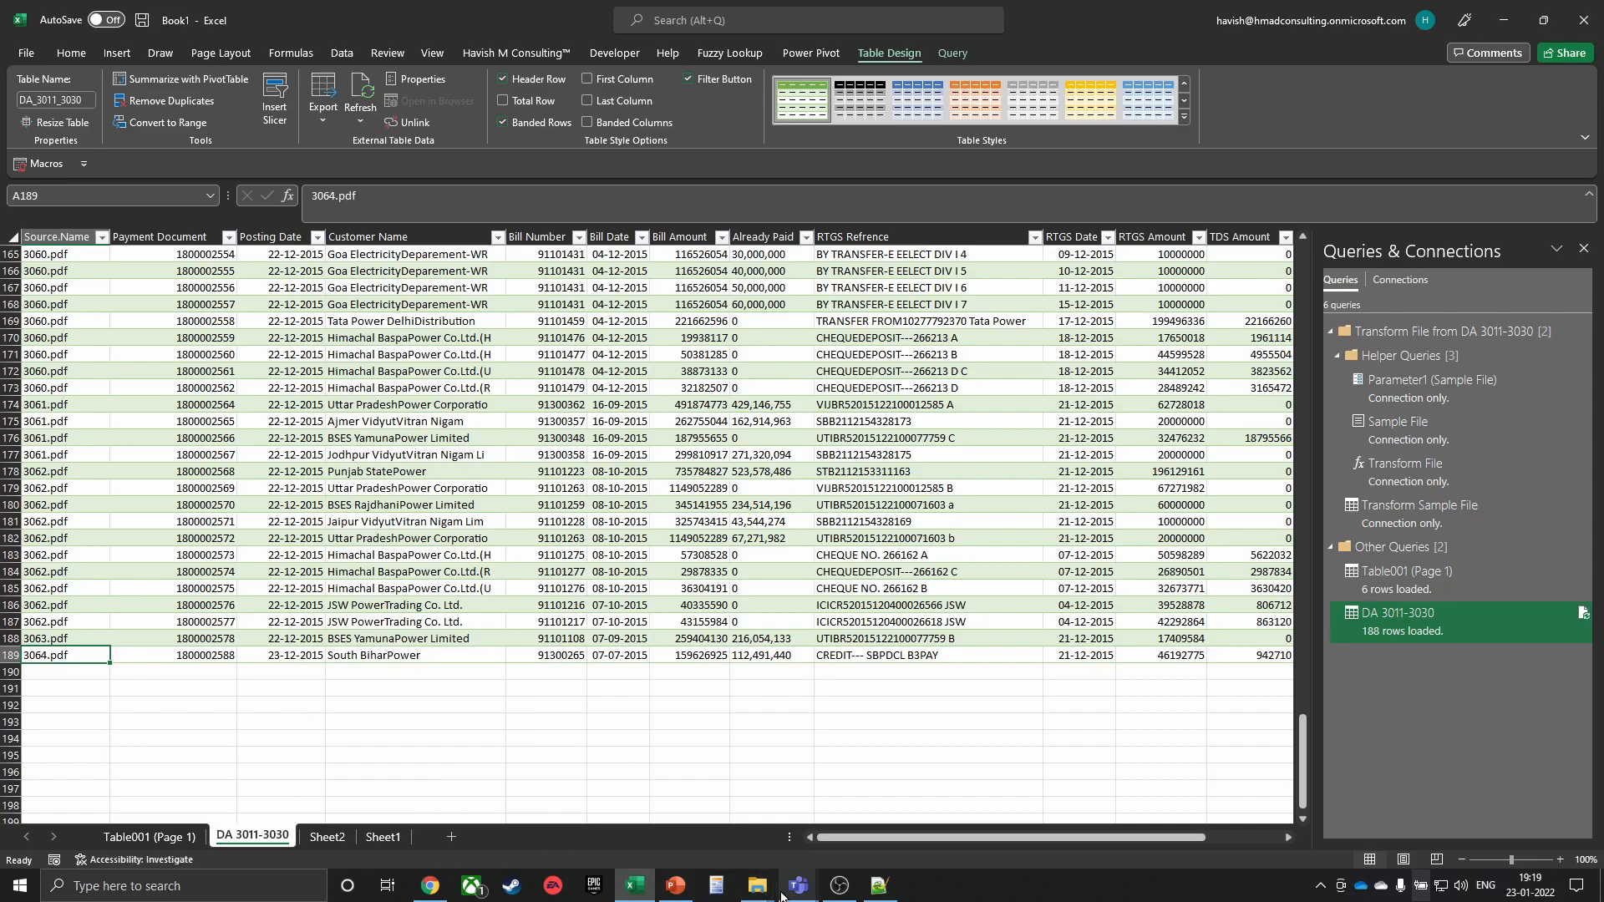
pyautogui.hotkey('alt', 'Tab')
pyautogui.hotkey('alt', 'Tab')
pyautogui.hotkey('alt', 'Tab')
pyautogui.hotkey('alt', 'shift', 'Tab')
pyautogui.hotkey('alt', 'shift', 'Tab')
pyautogui.hotkey('alt', 'Tab')
pyautogui.hotkey('alt', 'Tab')
pyautogui.hotkey('alt', 'Tab')
pyautogui.hotkey('alt', 'Tab')
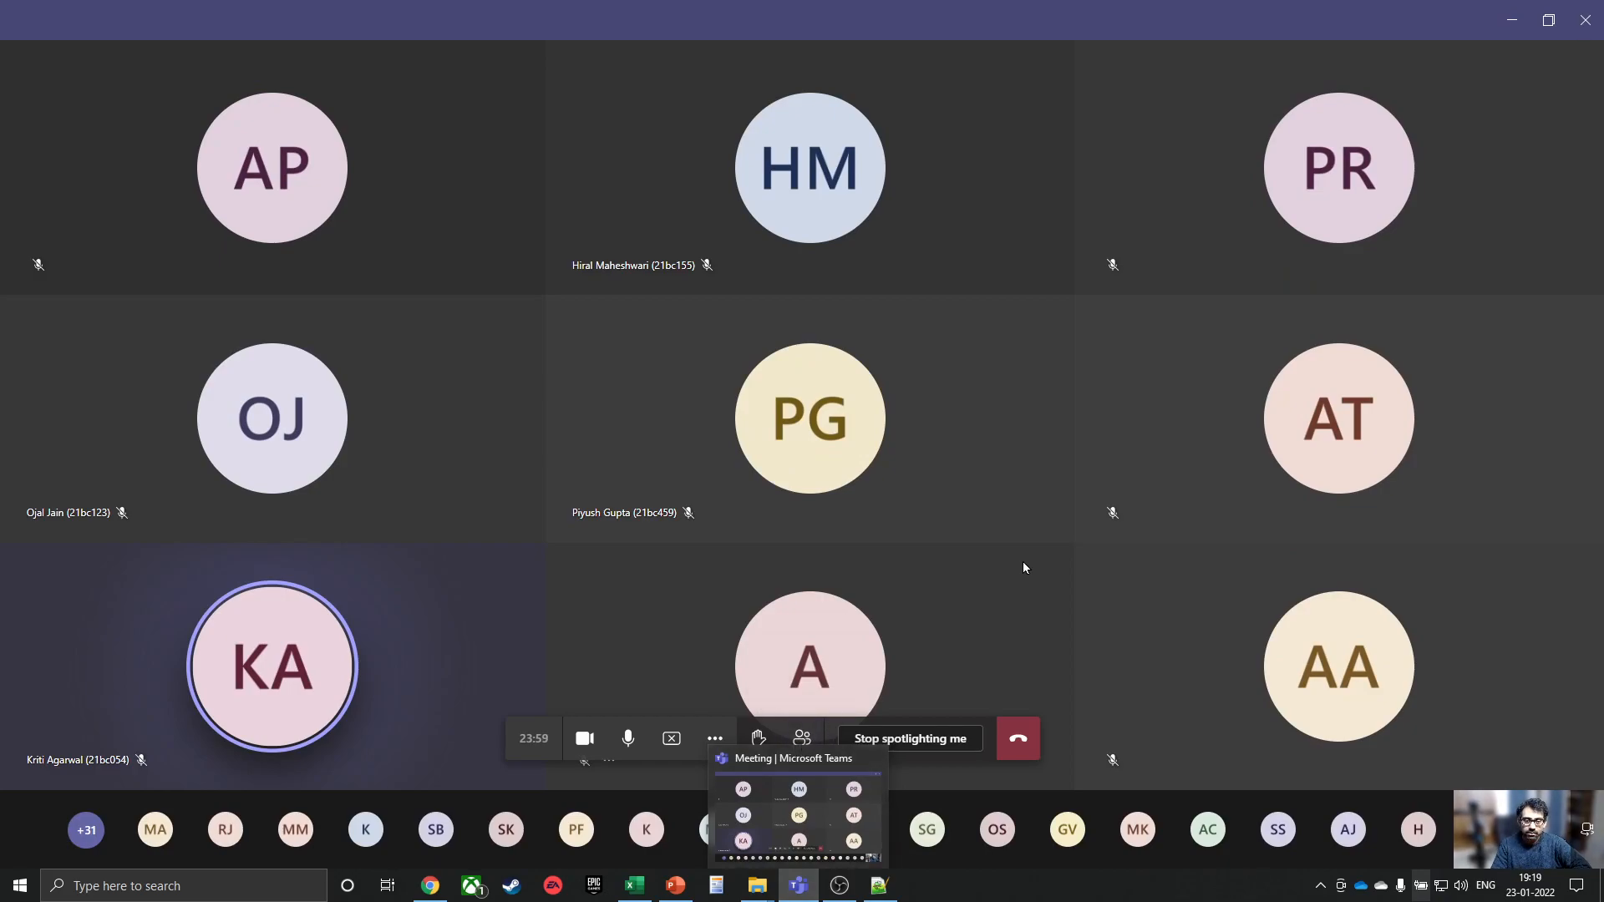
# Show the Teams meeting's People list, then minimise the meeting window
pyautogui.click(802, 738)
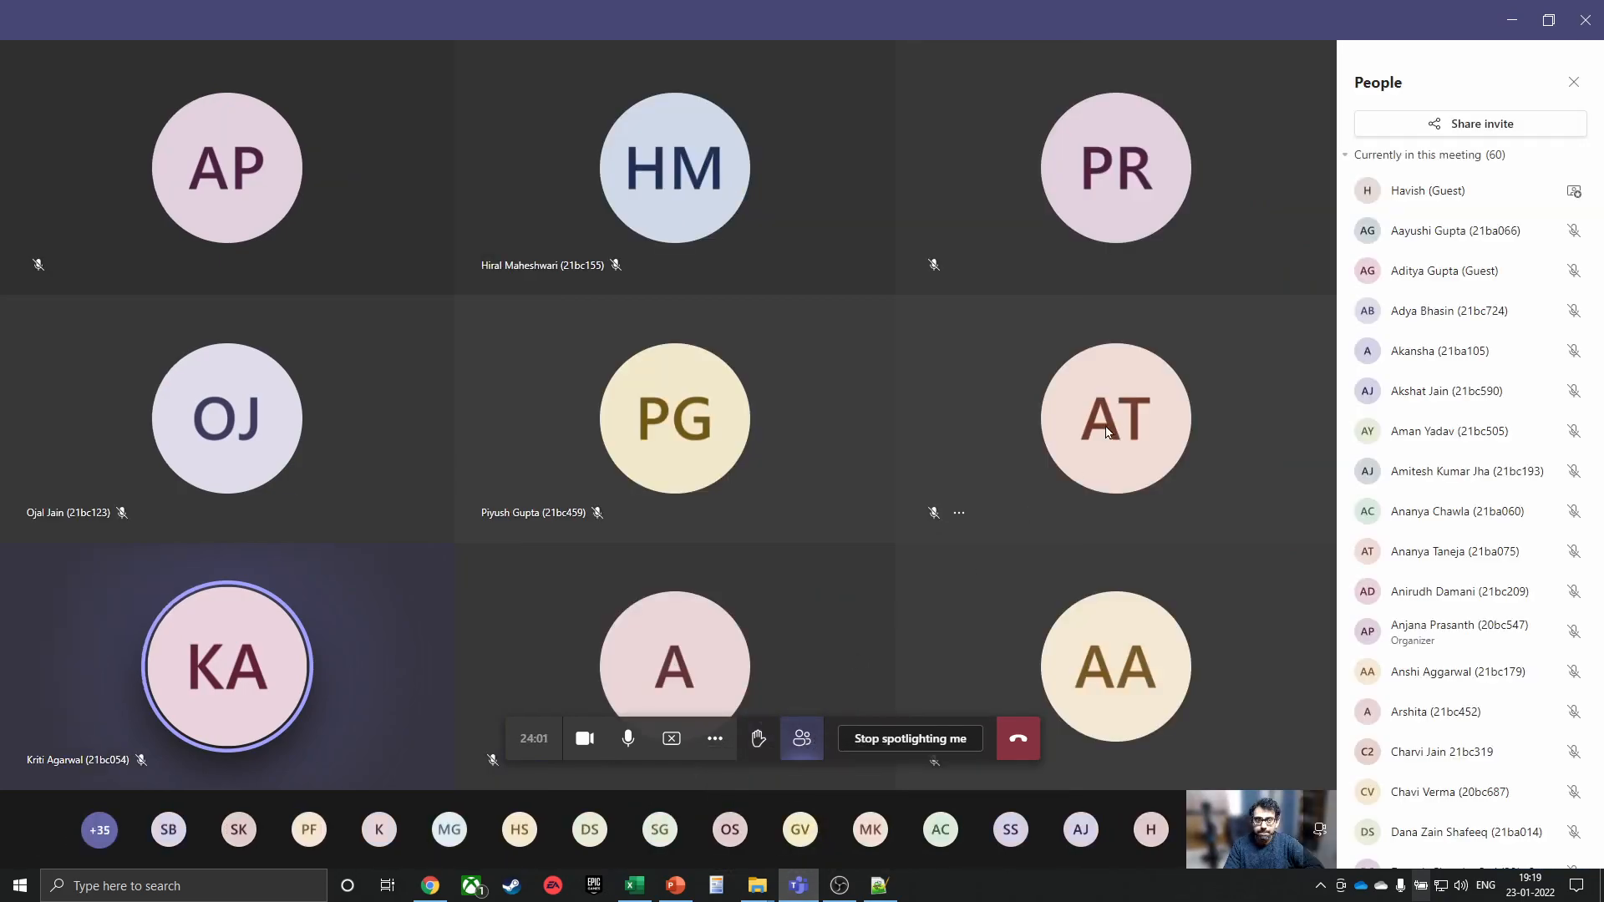
pyautogui.click(1511, 20)
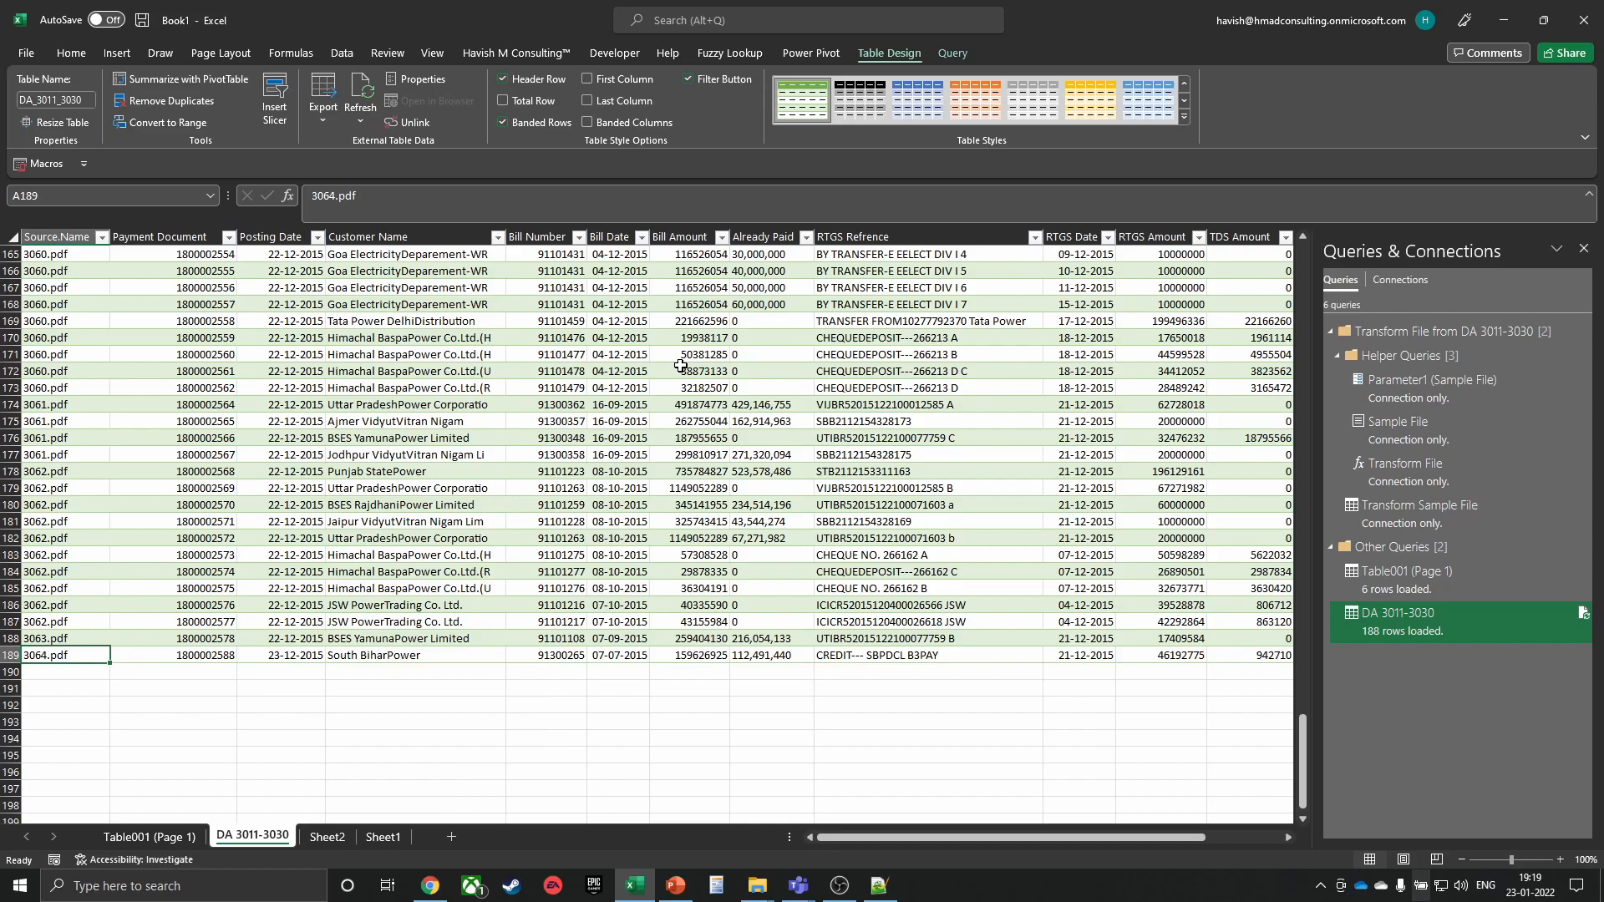
# Leave the DA 3011-3030 table and go to the blank Sheet2 tab
pyautogui.click(330, 639)
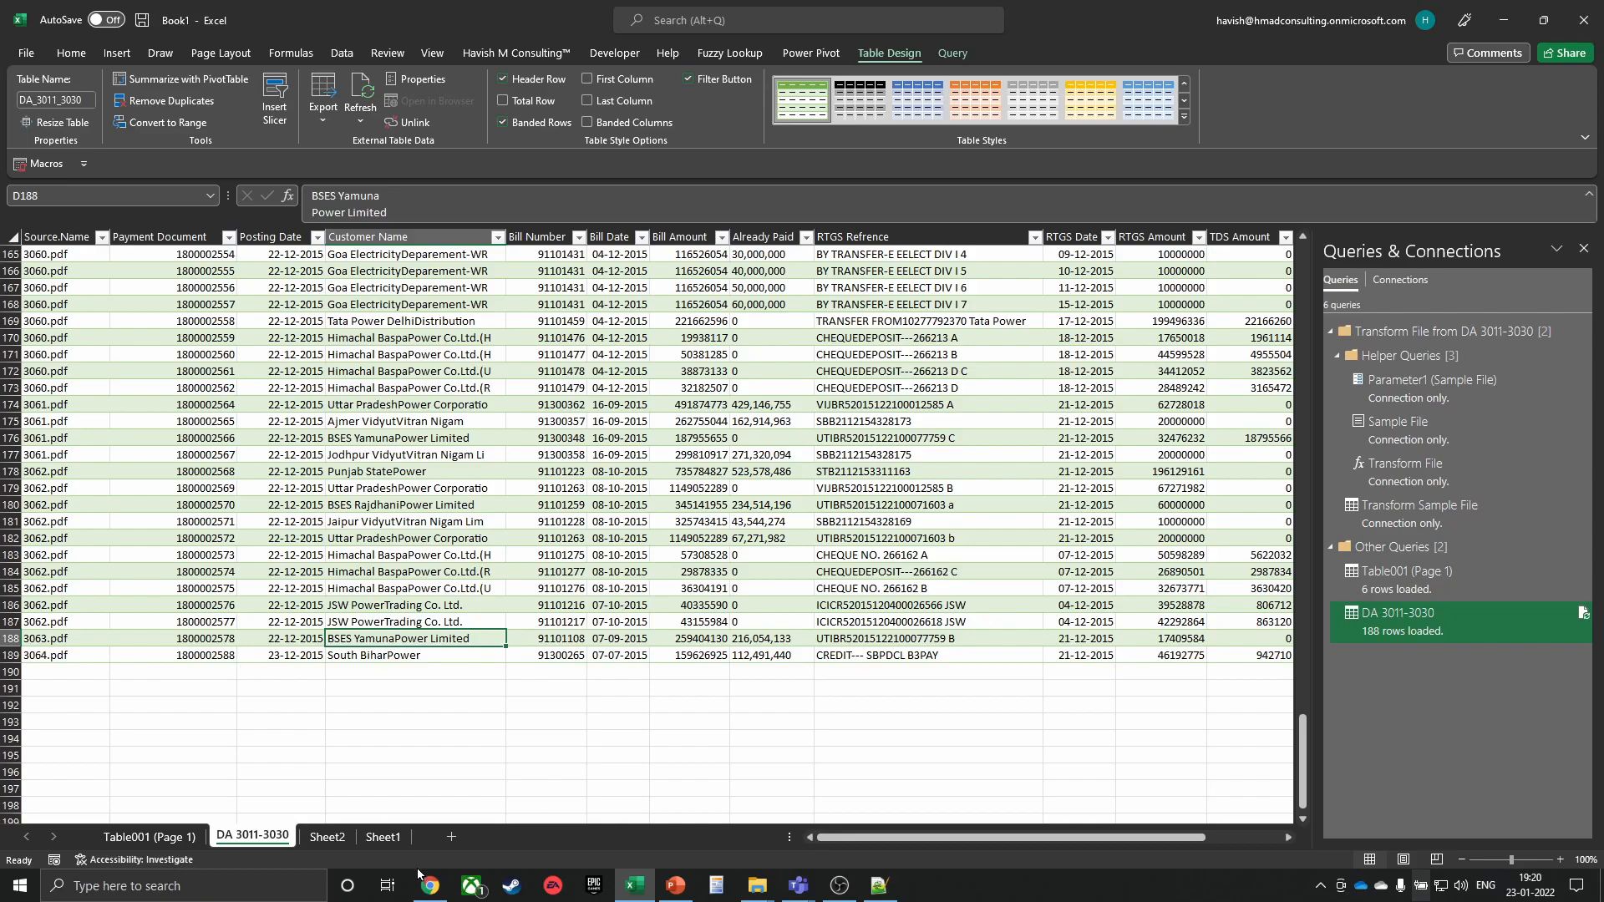
pyautogui.click(325, 837)
pyautogui.scroll(5, 230, 434)
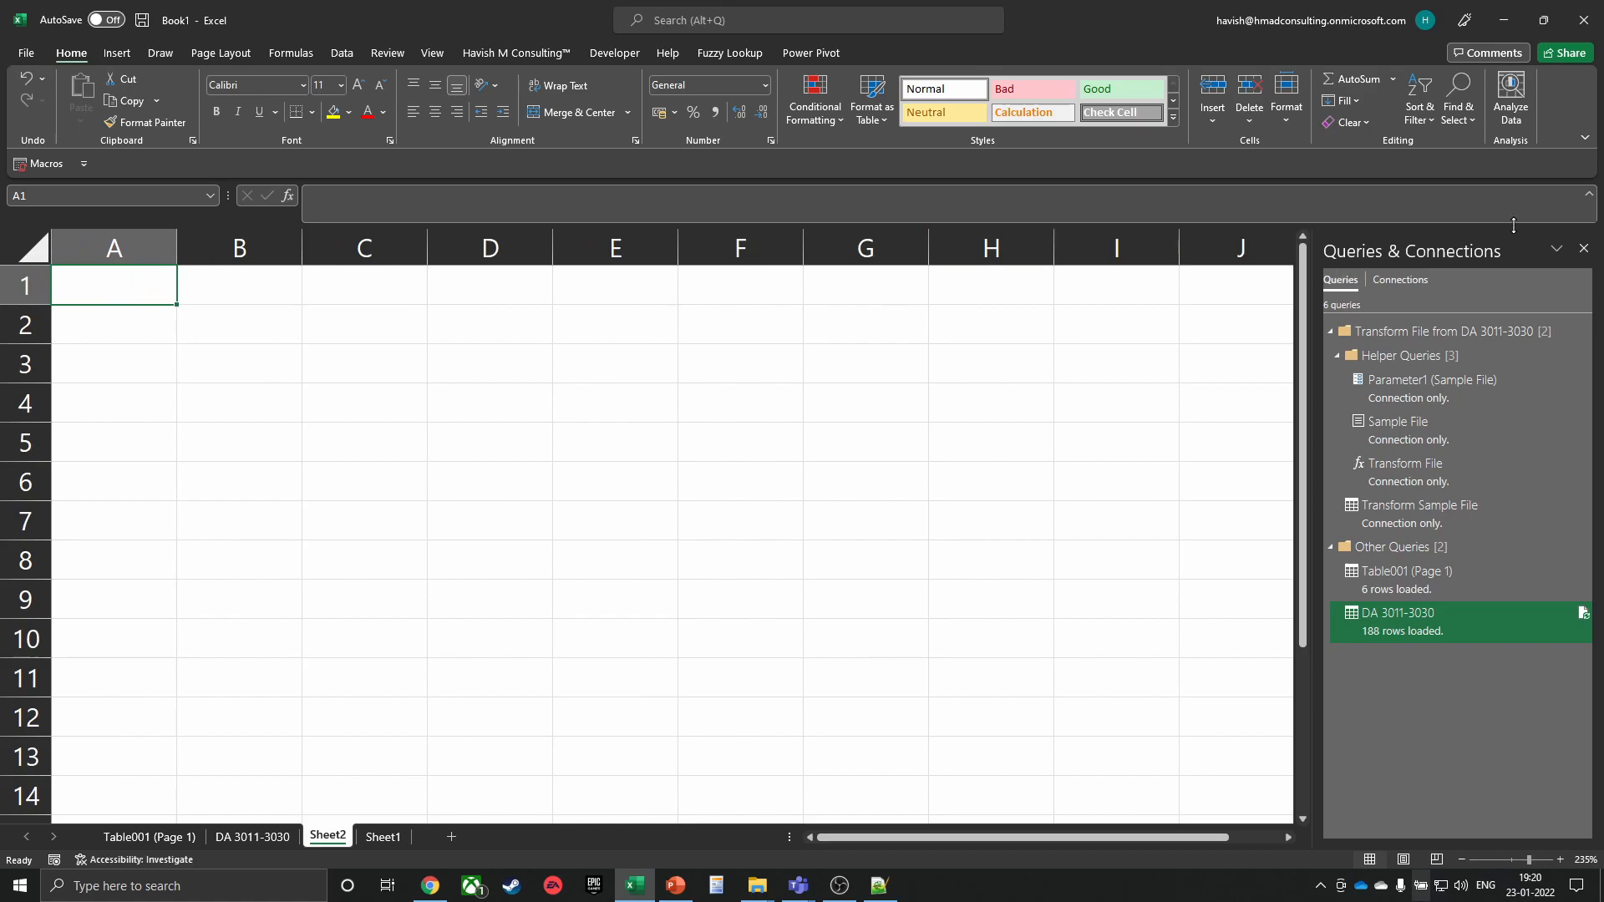
# Close the Queries pane; enter tata motors in B2, 1 jan 2021 and 31 dec 2021 in B4:B5
pyautogui.click(1583, 249)
pyautogui.click(259, 327)
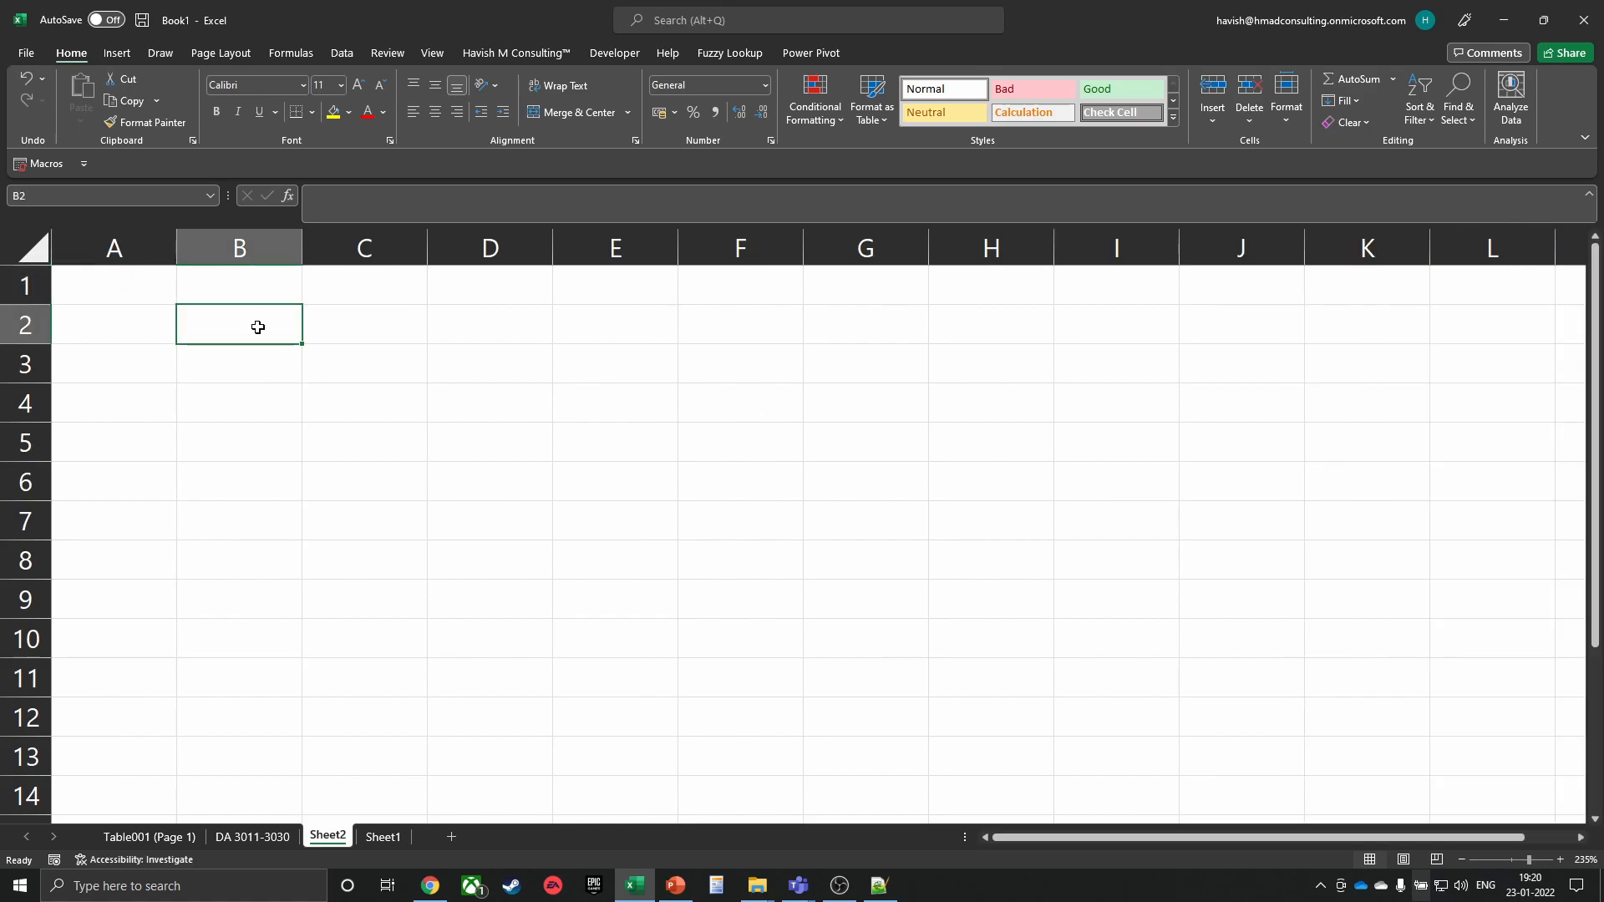
pyautogui.write('tata motors')
pyautogui.press('Return')
pyautogui.press('Return')
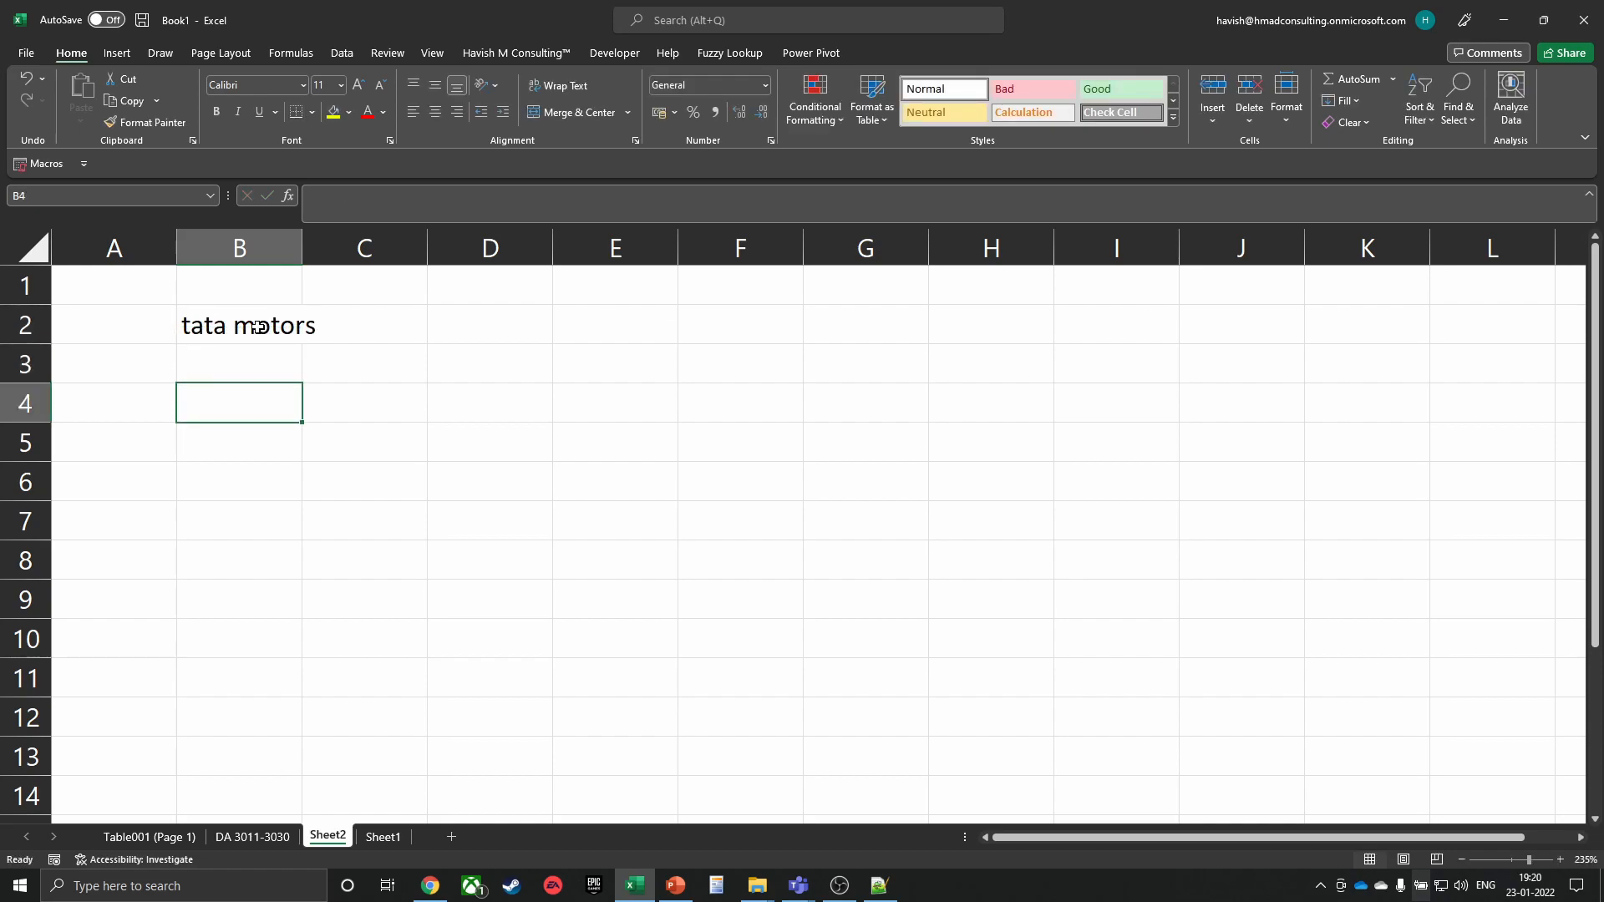
pyautogui.write('1 ')
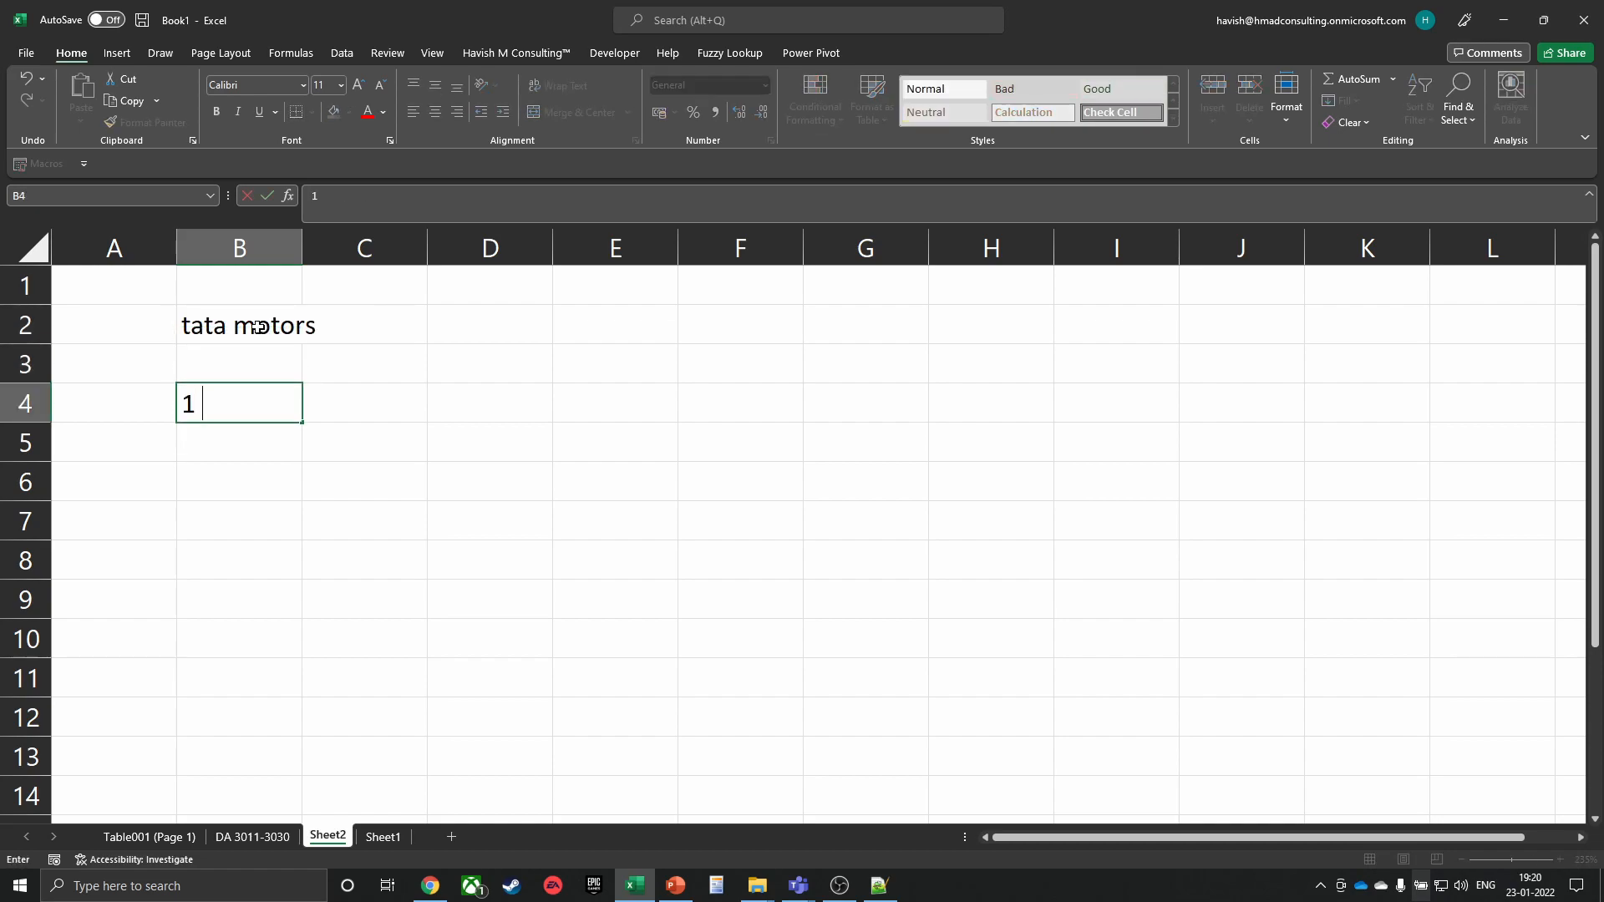
pyautogui.write('jan 2021')
pyautogui.press('Return')
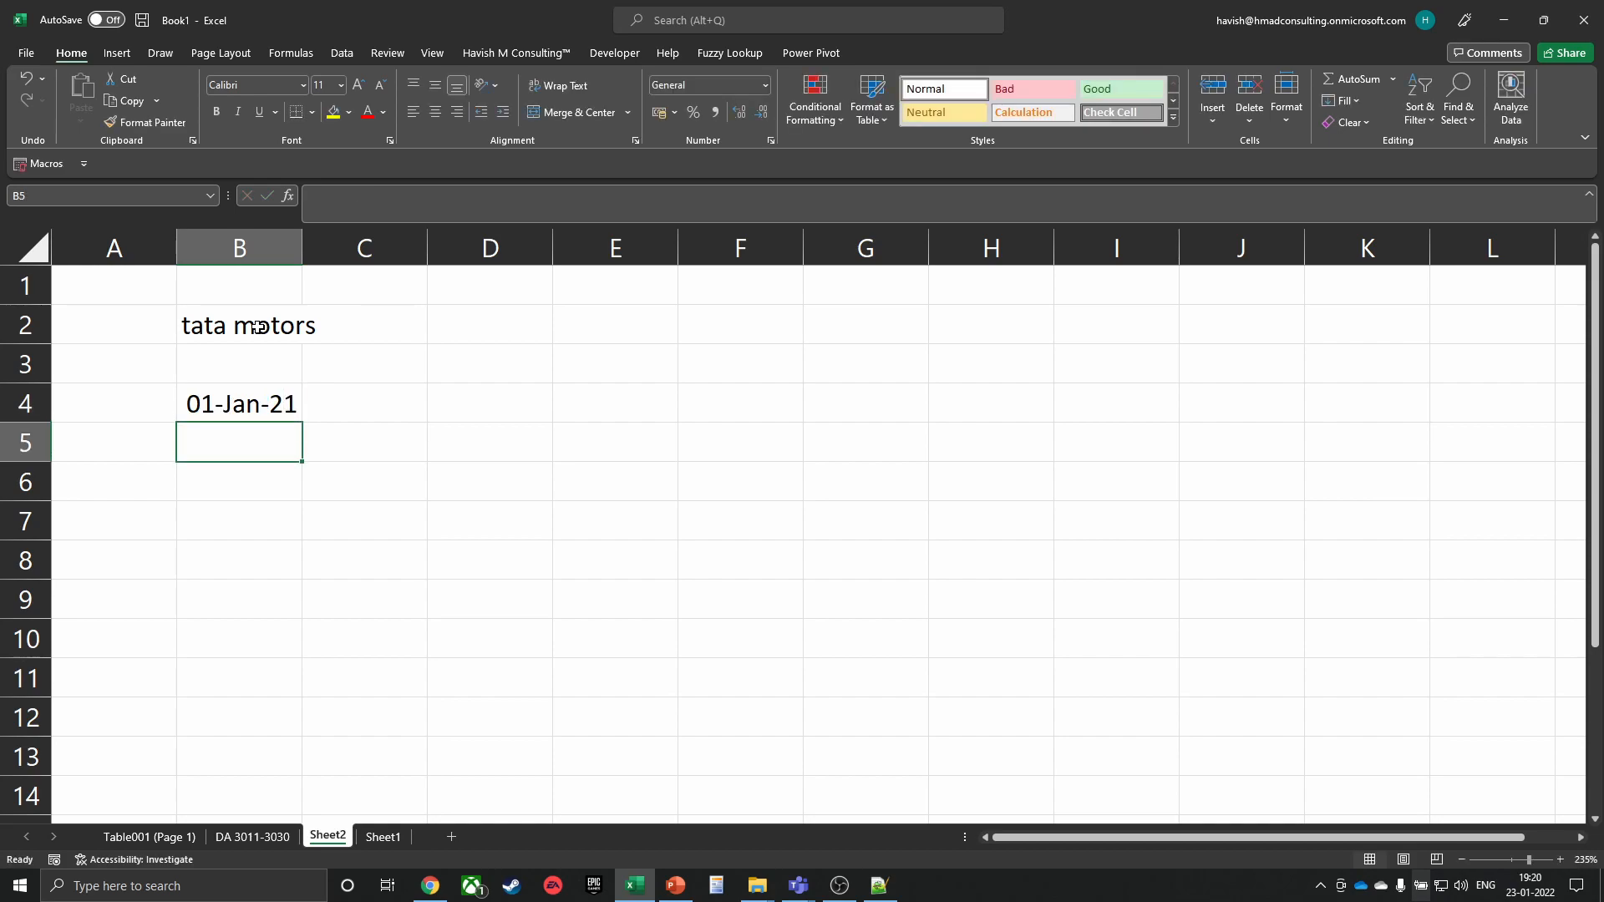
pyautogui.write('31 dec 2021')
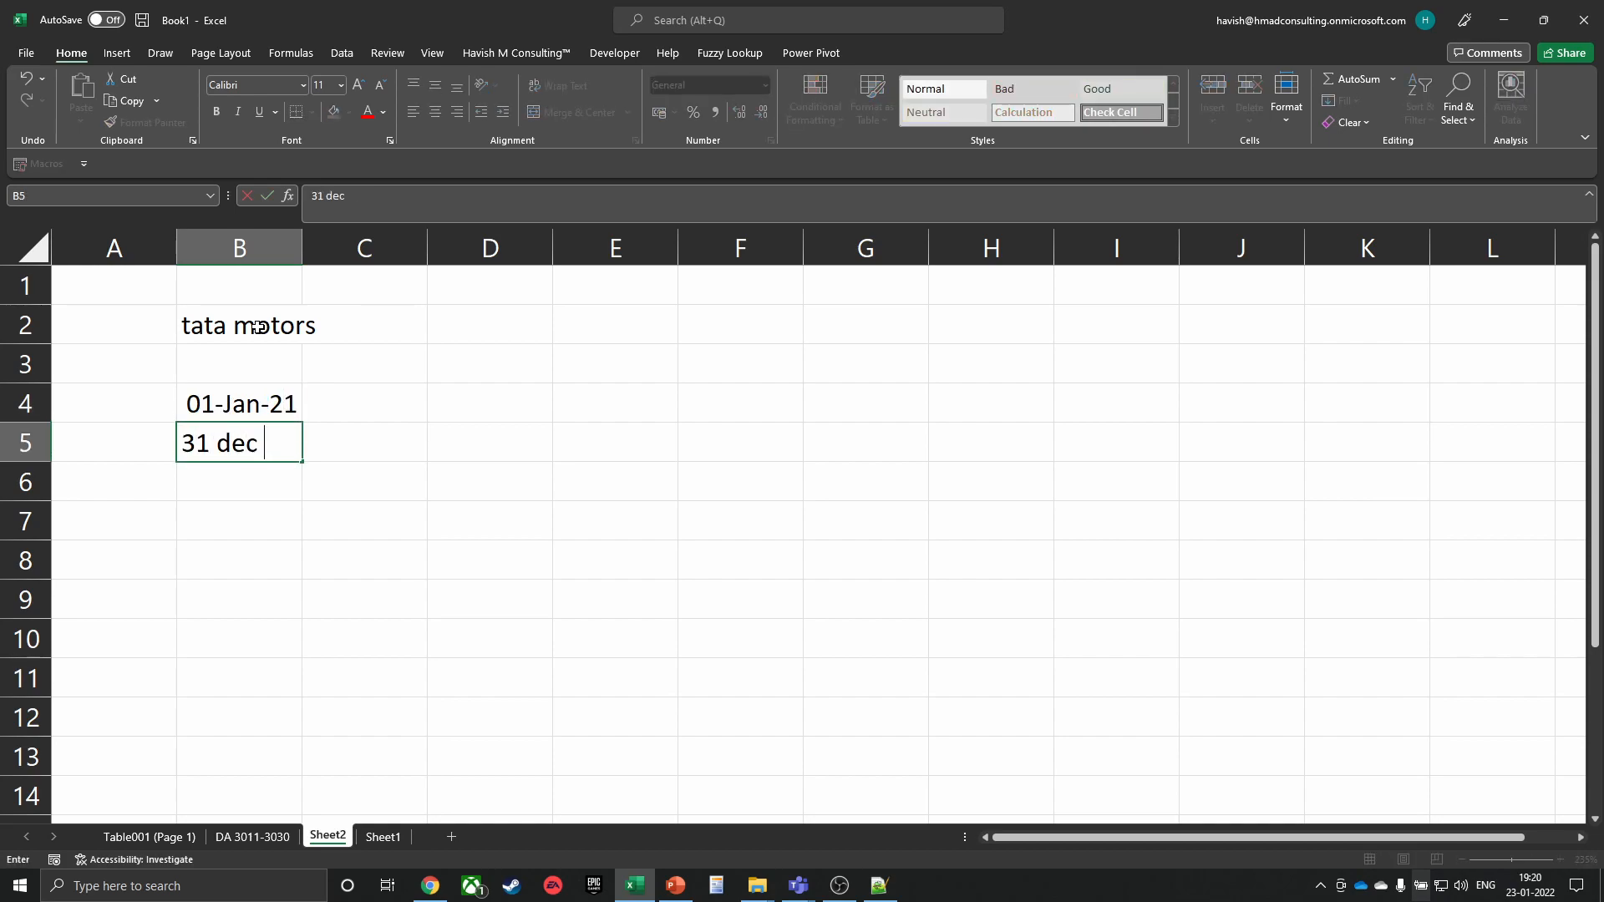
pyautogui.press('Return')
# Reselect the tata motors cell B2 and bring up the Data tab's data type options
pyautogui.press('Up')
pyautogui.press('Right')
pyautogui.press('Up')
pyautogui.press('Right')
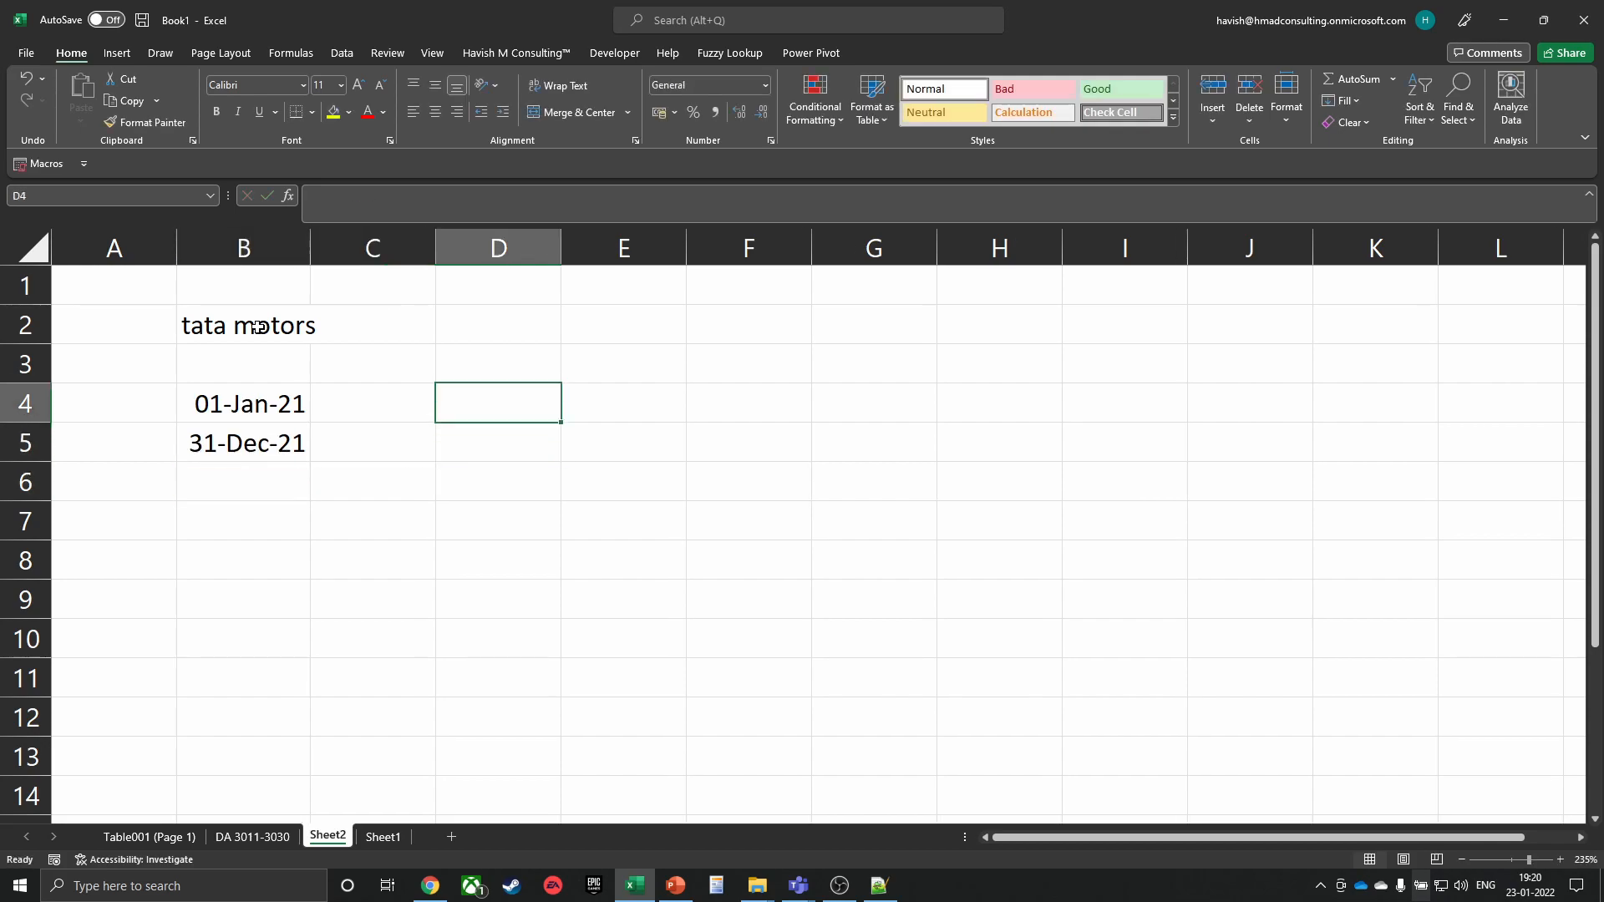
pyautogui.press('Up')
pyautogui.press('Up')
pyautogui.click(257, 325)
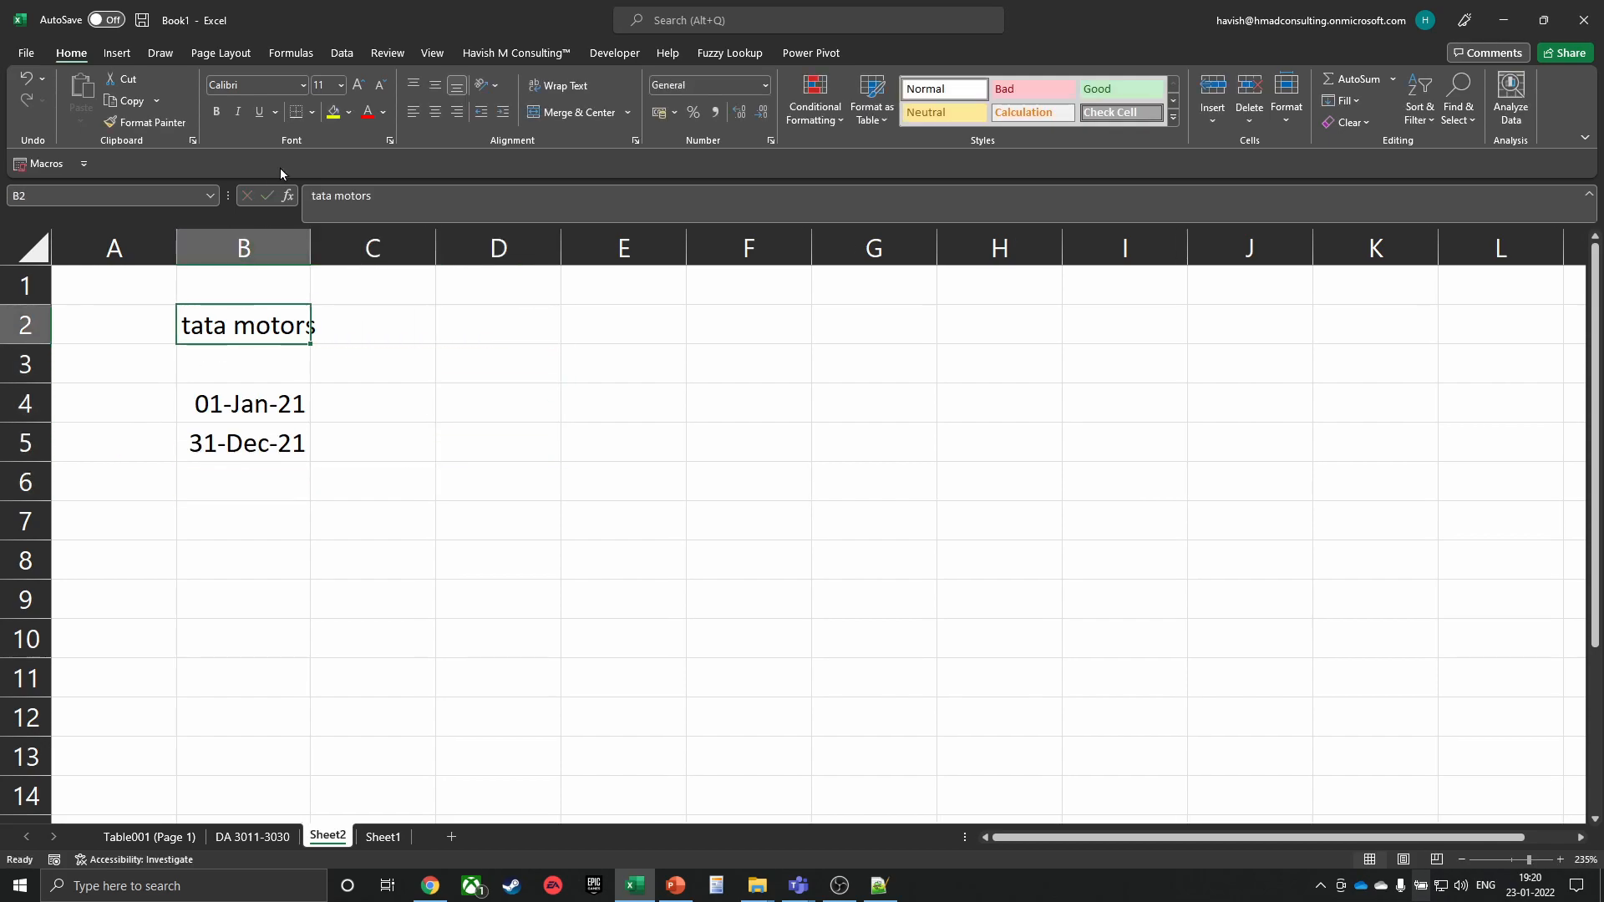
pyautogui.click(345, 55)
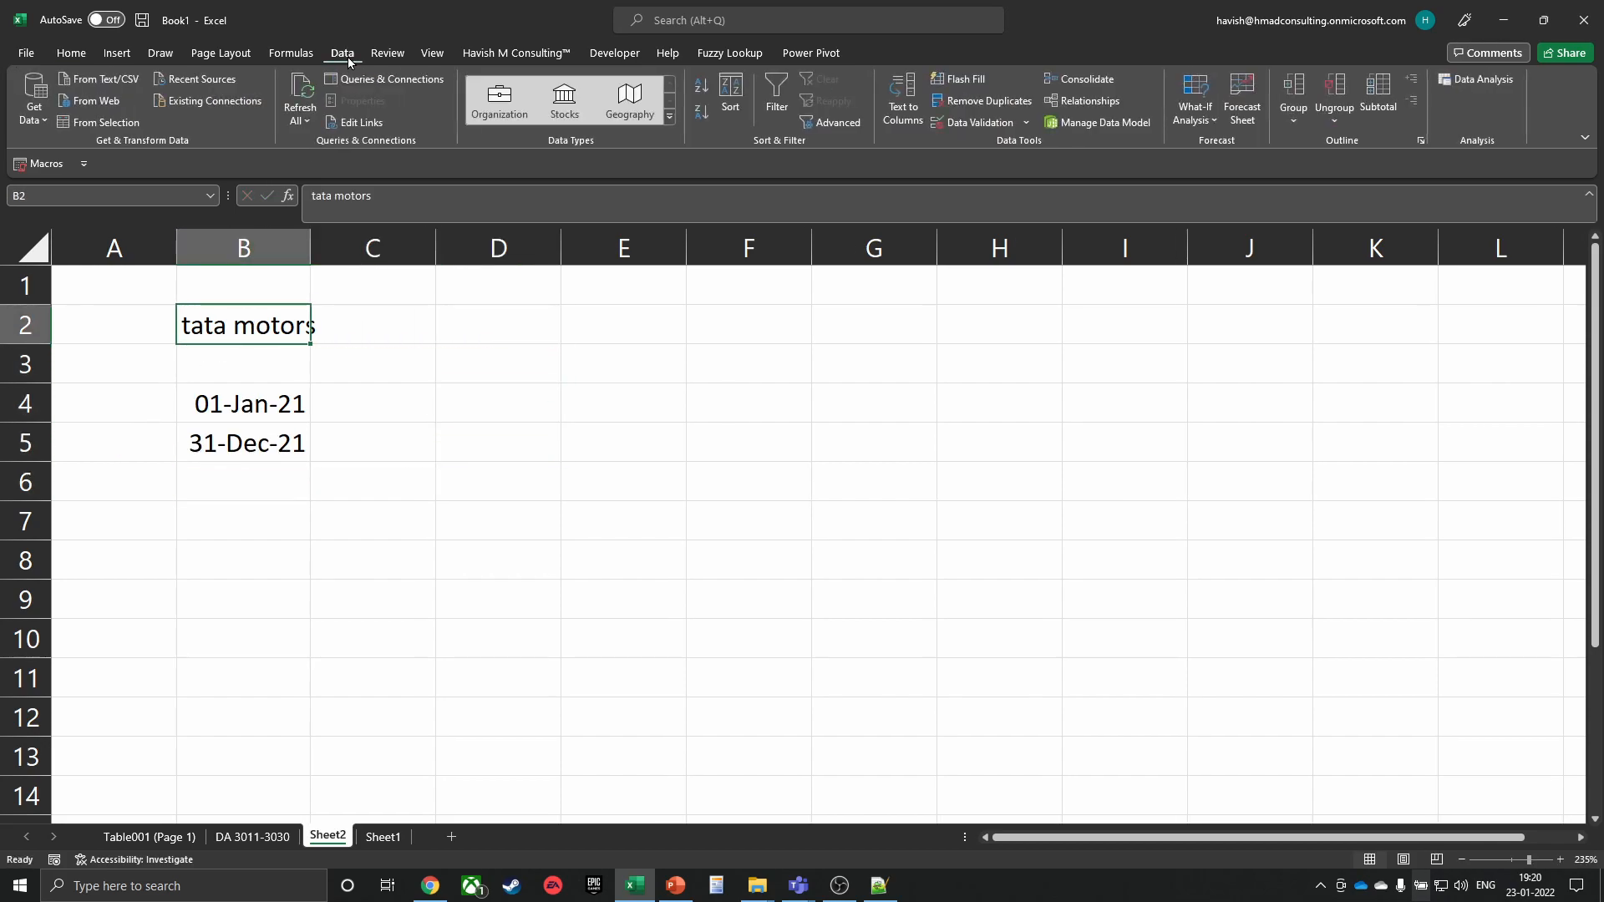
# Convert B2 to the TATA MOTORS LIMITED stock listed on the Bombay Stock Exchange (XBOM:500570)
pyautogui.click(572, 118)
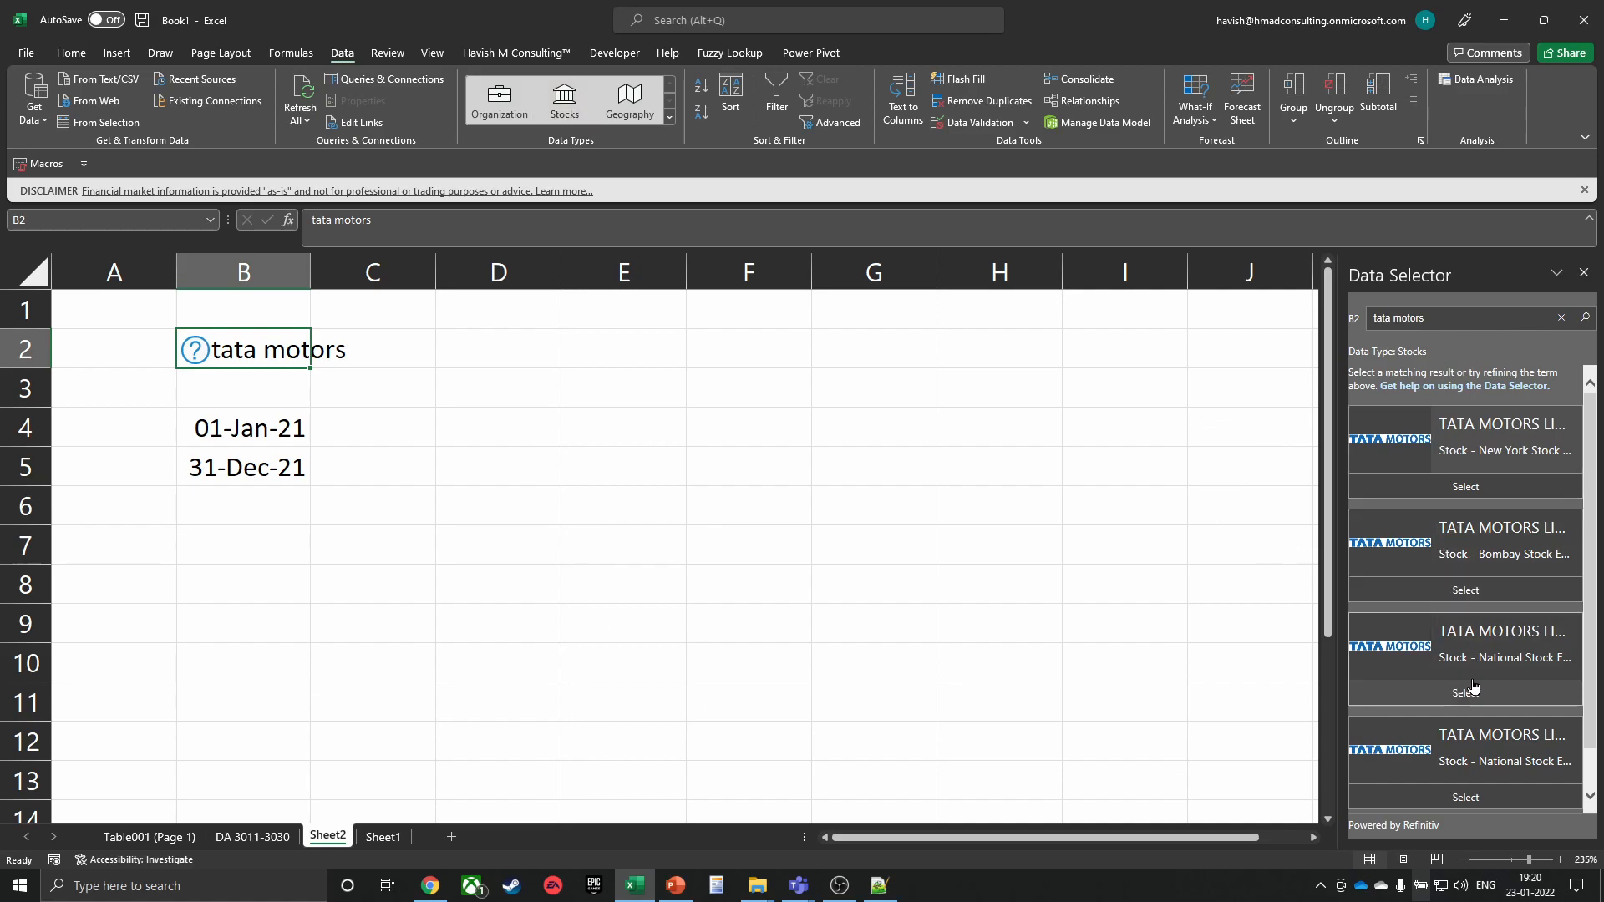
pyautogui.click(1437, 587)
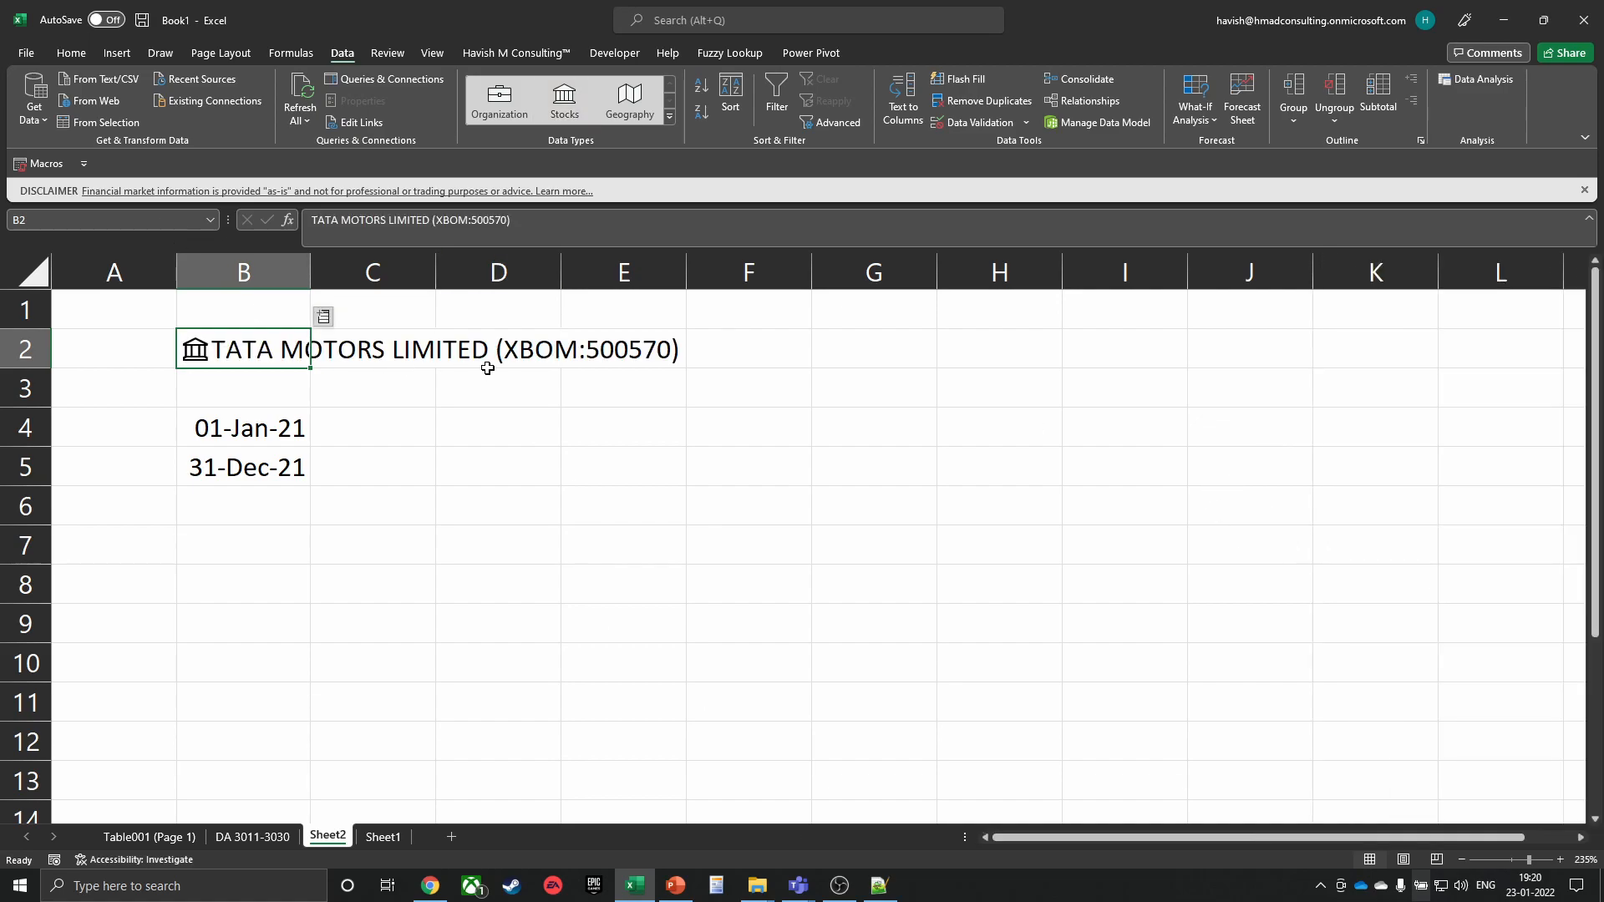
pyautogui.click(851, 354)
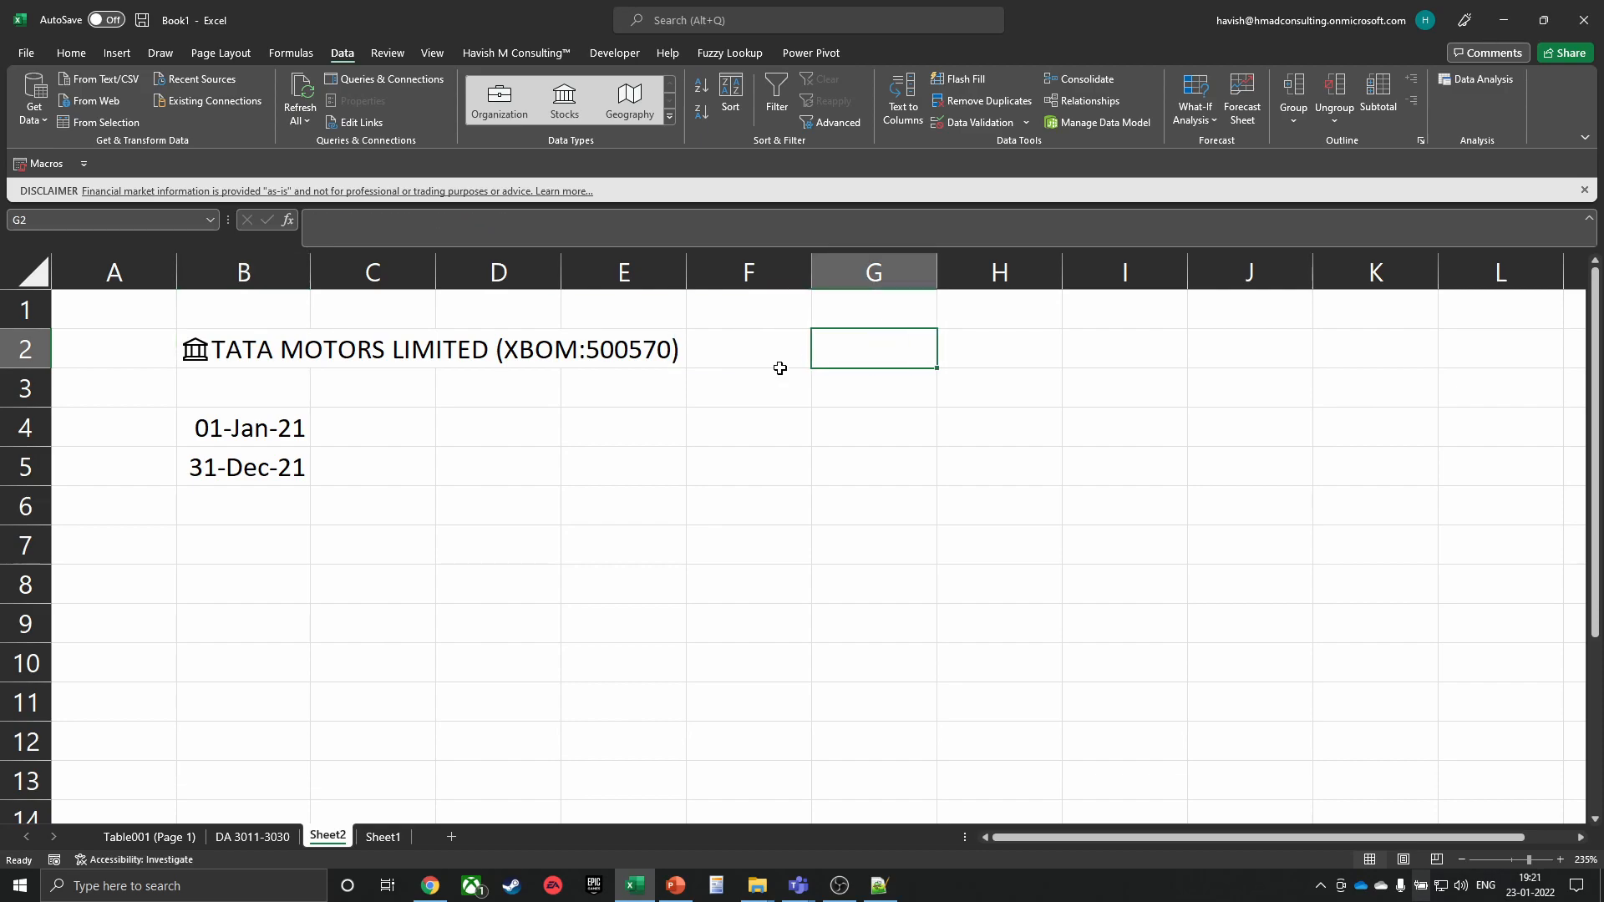
# Review the Tata Motors stock data card, close it, and select cell G2
pyautogui.click(195, 349)
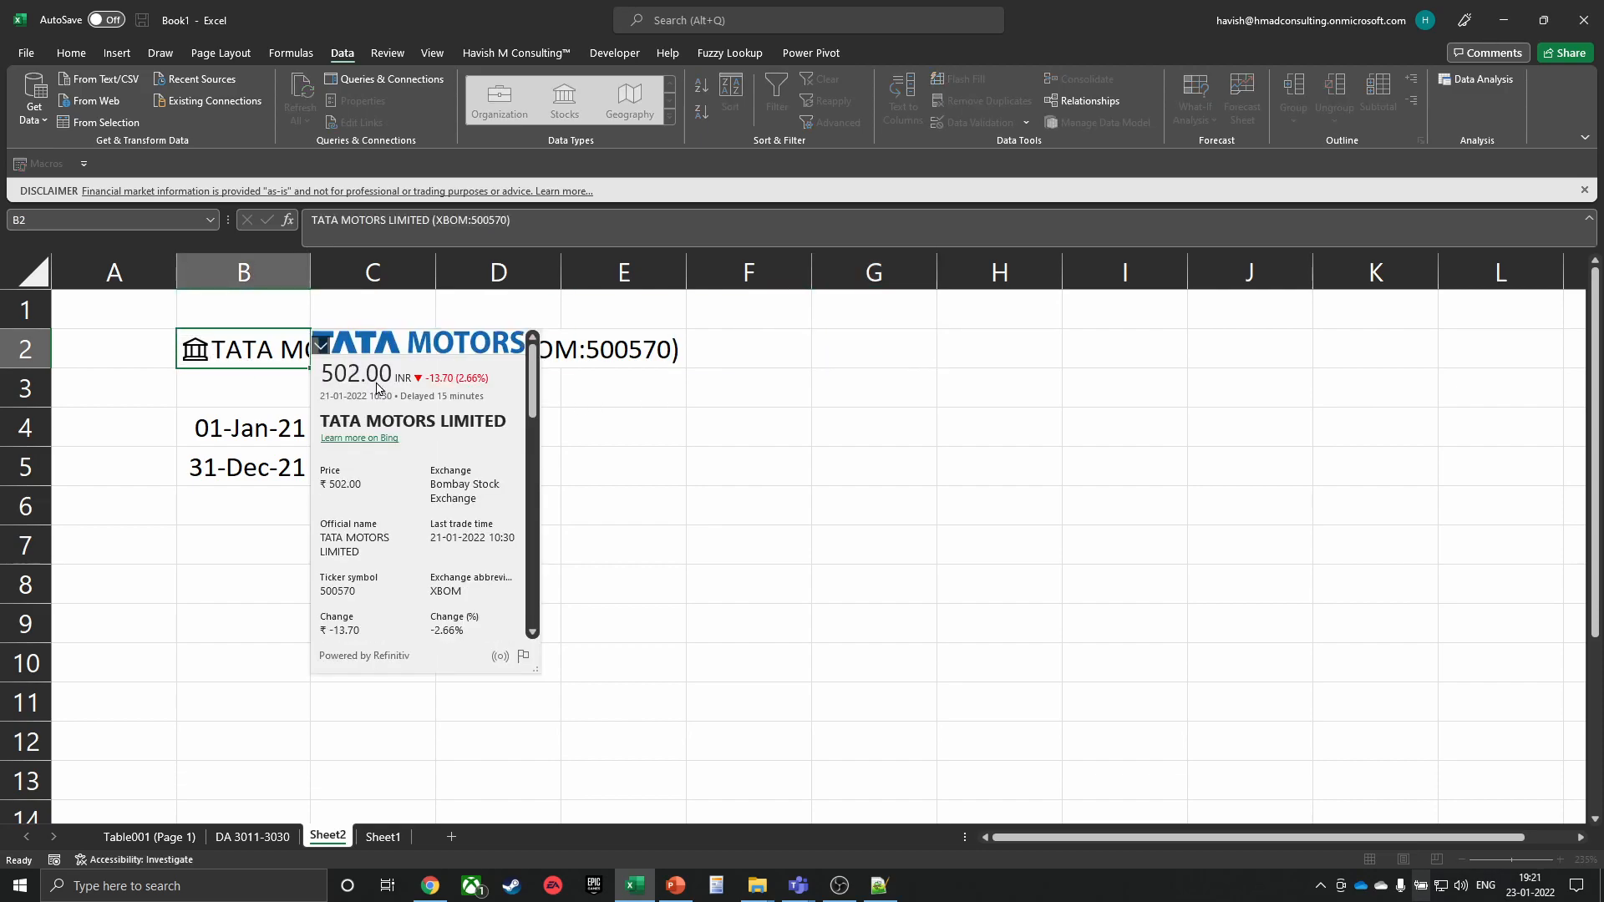
pyautogui.scroll(-1, 382, 434)
pyautogui.scroll(1, 381, 448)
pyautogui.moveTo(443, 500)
pyautogui.press('Escape')
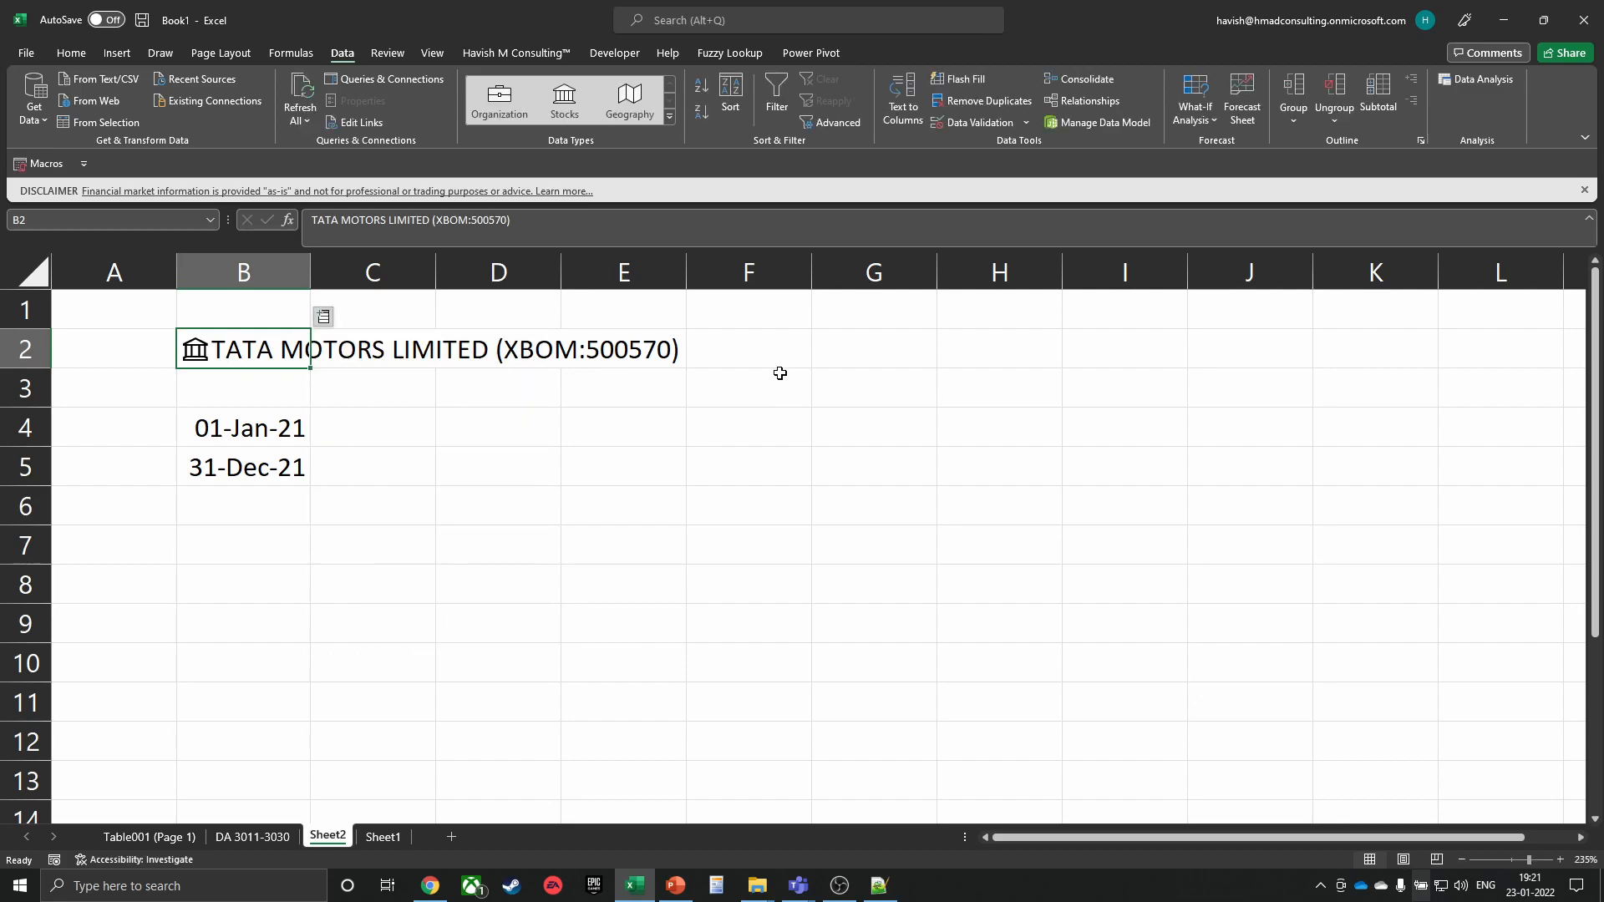
pyautogui.click(831, 346)
pyautogui.keyDown('ctrl'); pyautogui.scroll(-3, 799, 405); pyautogui.keyUp('ctrl')
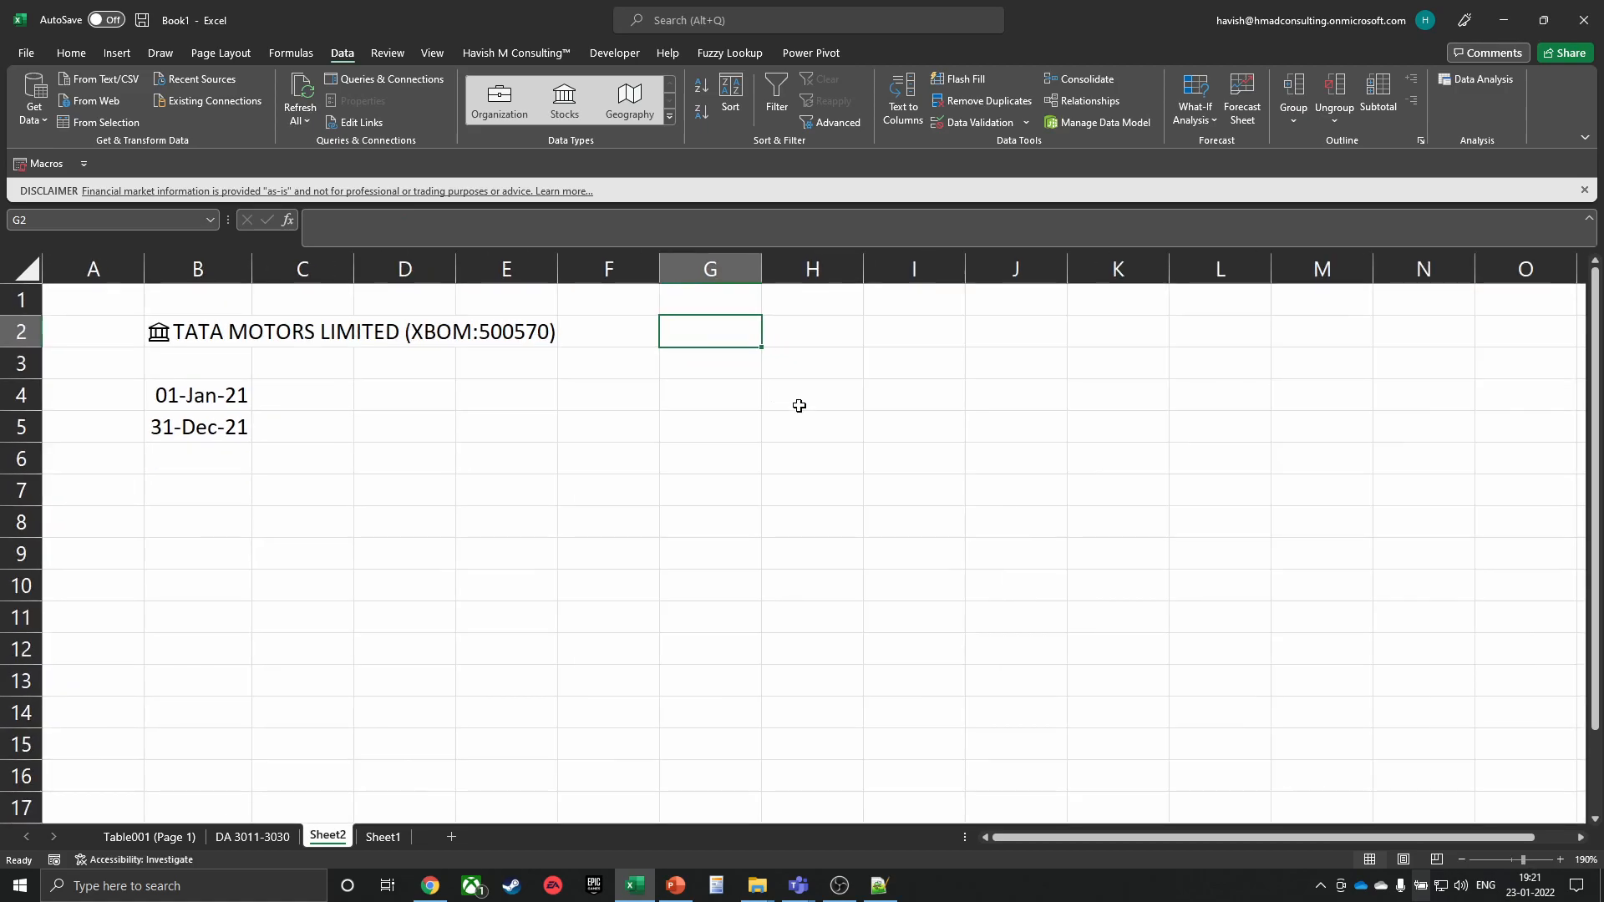
# Begin =STOCKHISTORY in G2 for B2, dates B4 to B5, monthly with headers, Date and Open
pyautogui.write('=stock')
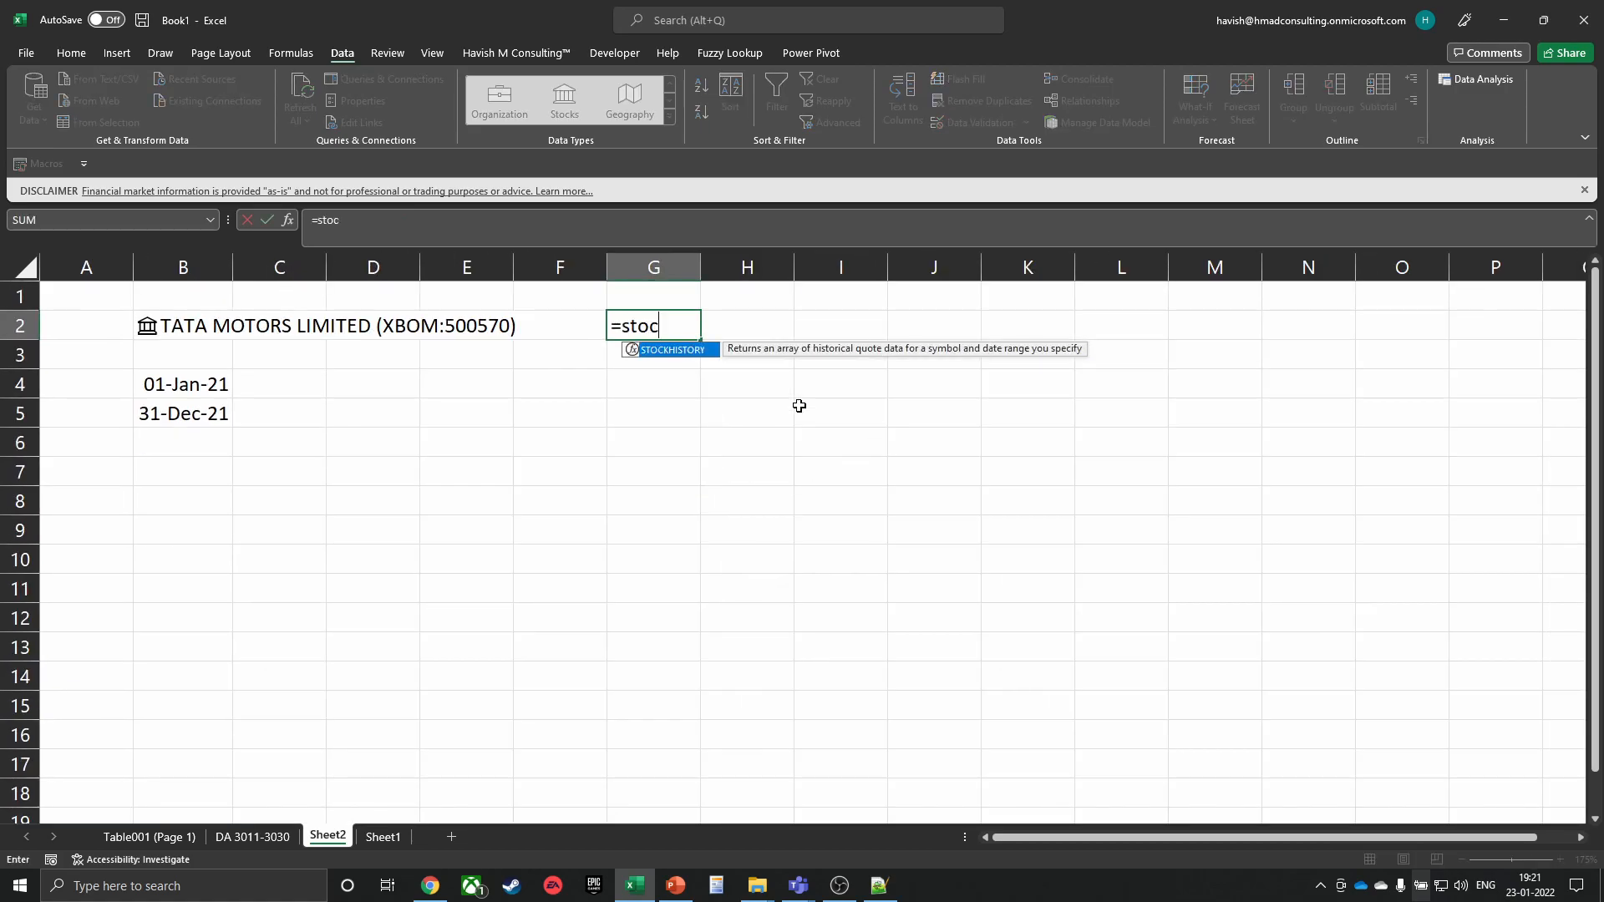
pyautogui.press('Tab')
pyautogui.press('Left')
pyautogui.press('Left')
pyautogui.press('Left')
pyautogui.press('Left')
pyautogui.press('Left')
pyautogui.write(',')
pyautogui.press('Down')
pyautogui.press('Left')
pyautogui.press('Left')
pyautogui.press('Left')
pyautogui.press('Down')
pyautogui.press('Left')
pyautogui.press('Left')
pyautogui.write(',')
pyautogui.press('Down')
pyautogui.press('Left')
pyautogui.press('Left')
pyautogui.press('Left')
pyautogui.press('Down')
pyautogui.press('Down')
pyautogui.press('Left')
pyautogui.press('Left')
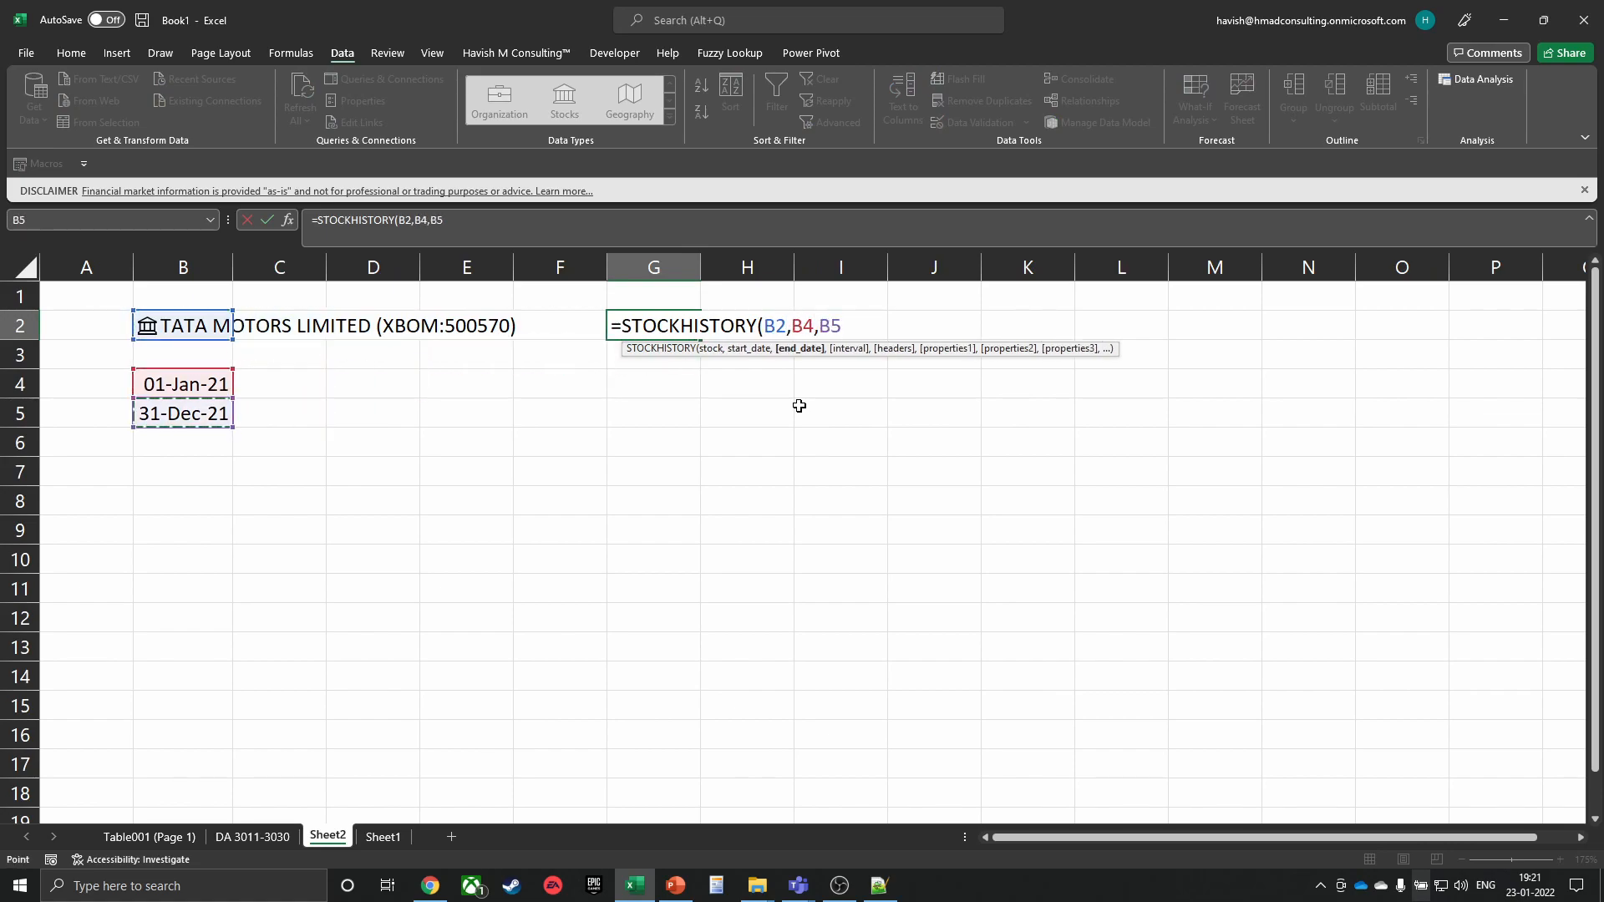
pyautogui.write(',2')
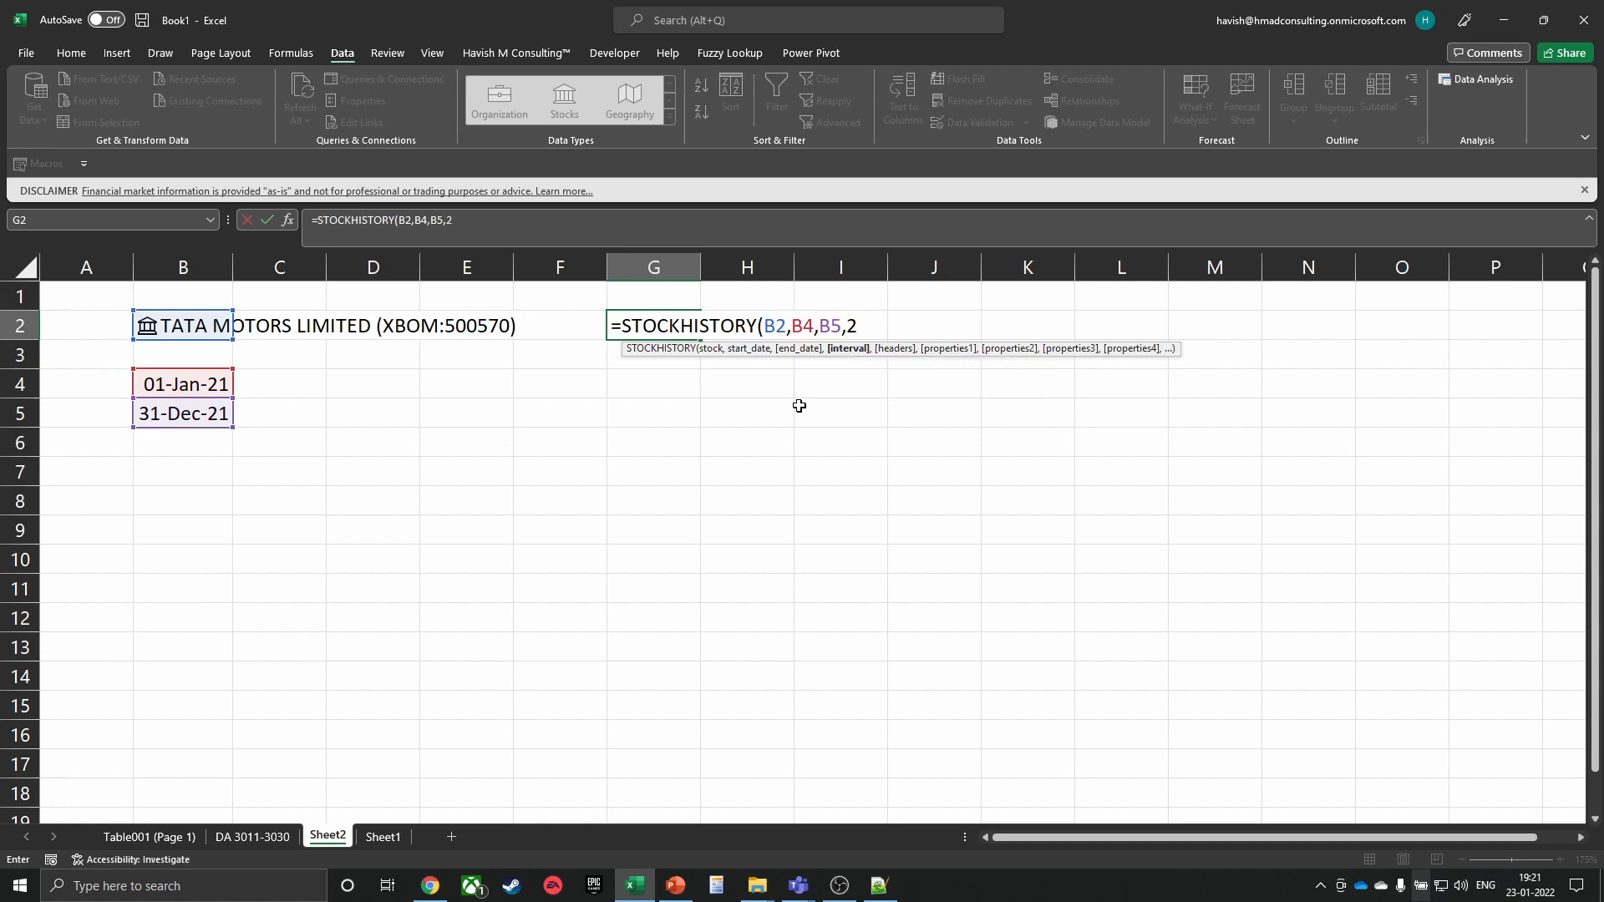
pyautogui.write(',1,')
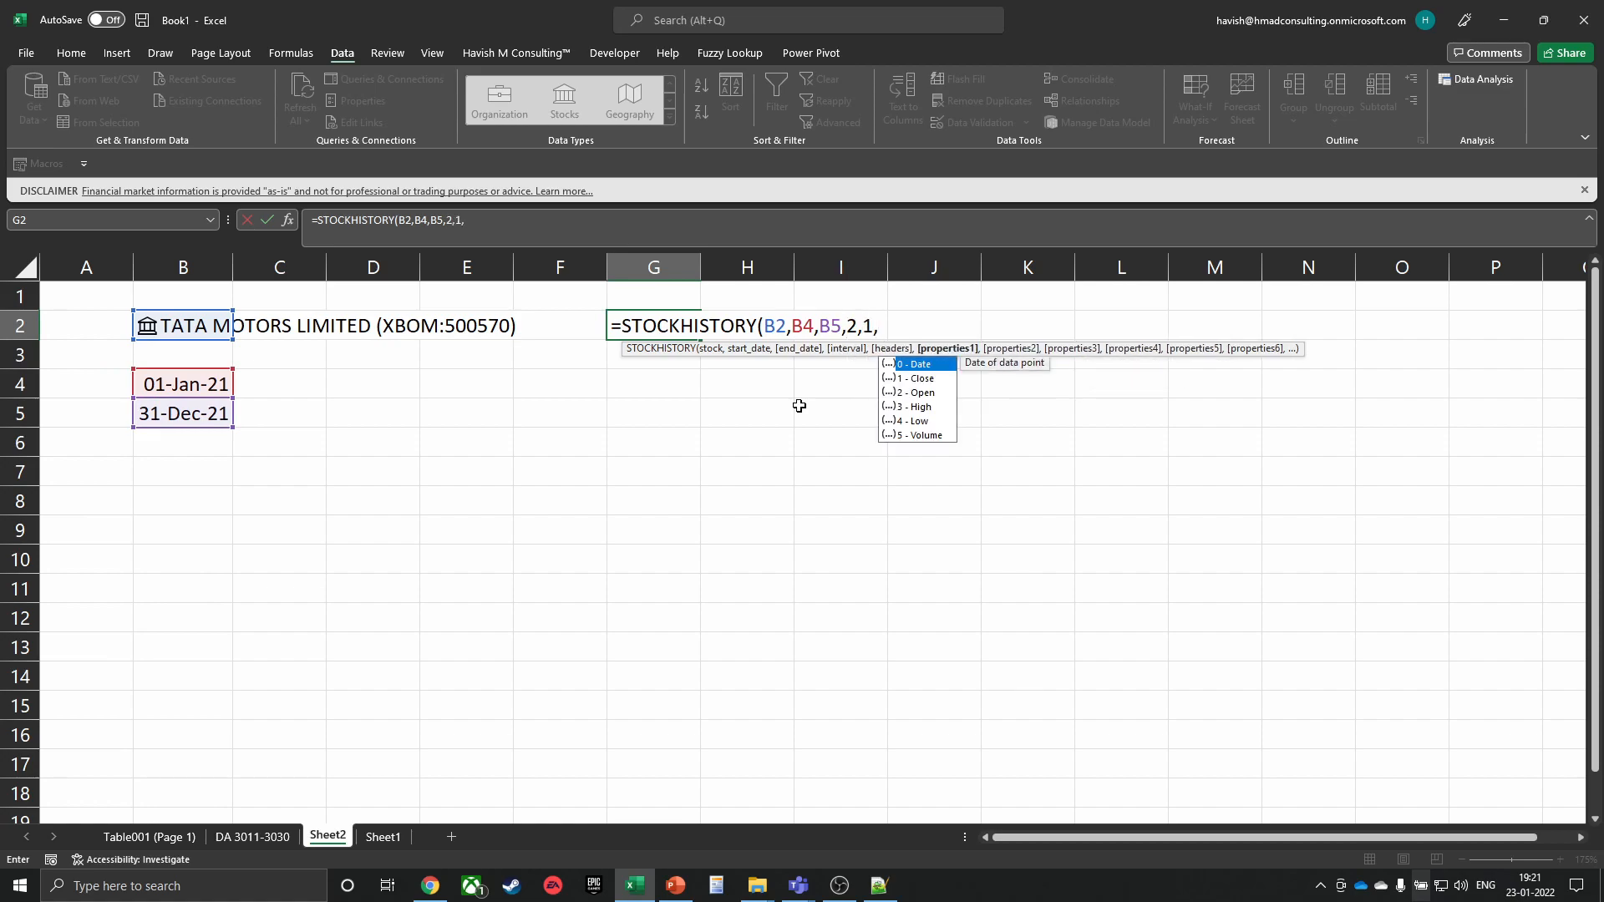
pyautogui.write('0,')
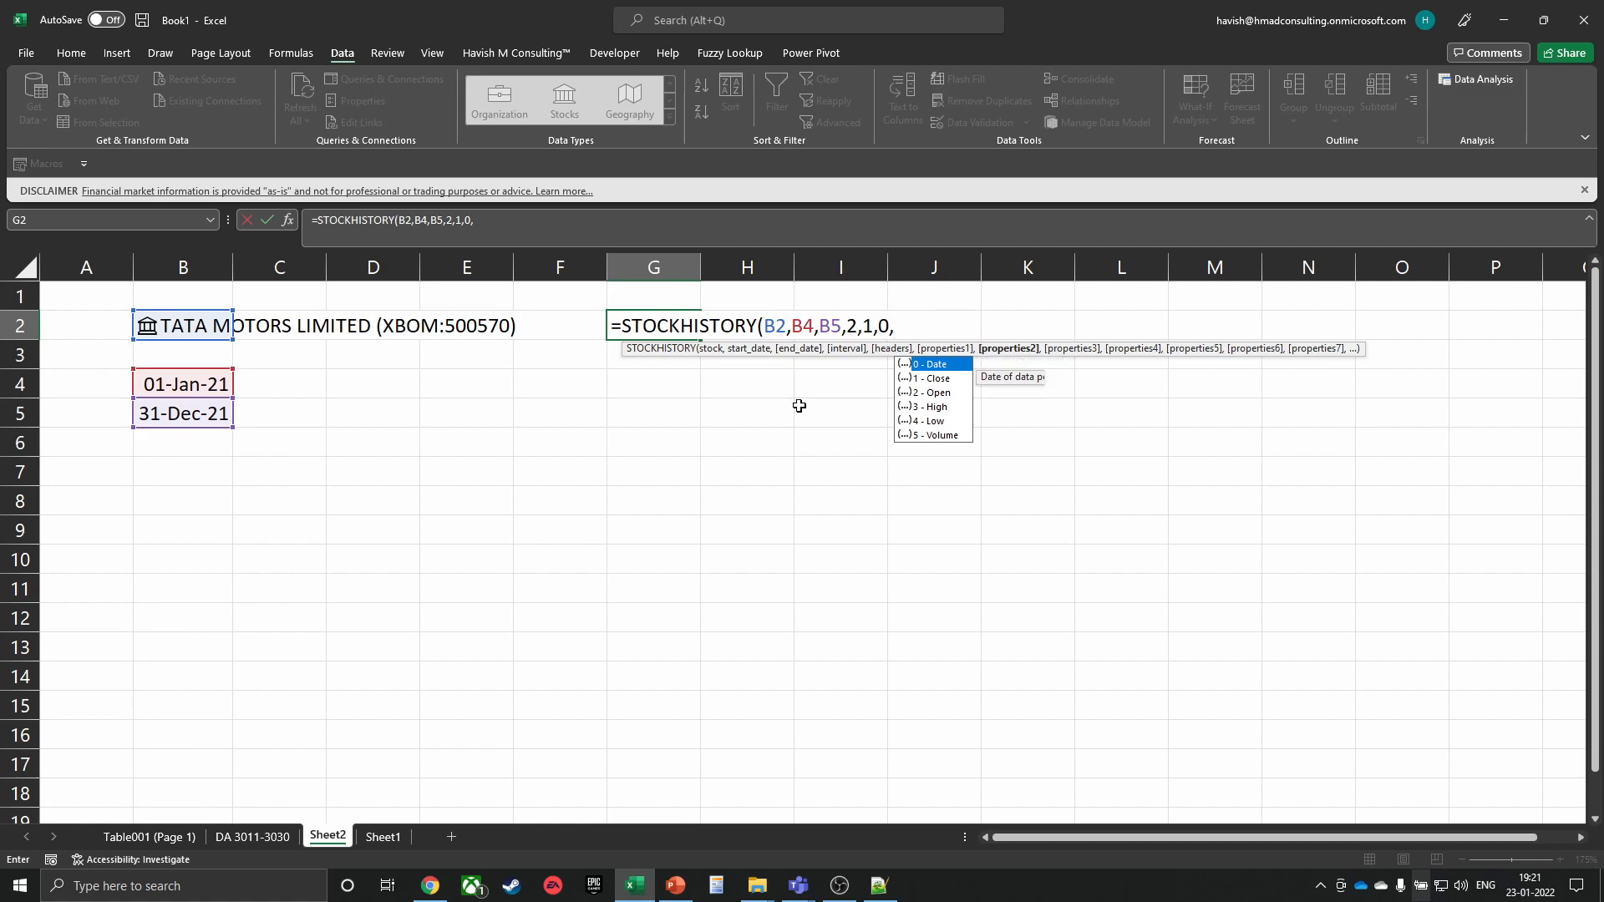
pyautogui.write('2,')
# Add the High, Low and Close properties and commit the formula so prices spill from G2
pyautogui.press('Down')
pyautogui.press('Down')
pyautogui.press('Down')
pyautogui.press('Tab')
pyautogui.write(',')
pyautogui.press('Down')
pyautogui.press('Down')
pyautogui.press('Down')
pyautogui.press('Tab')
pyautogui.write(',')
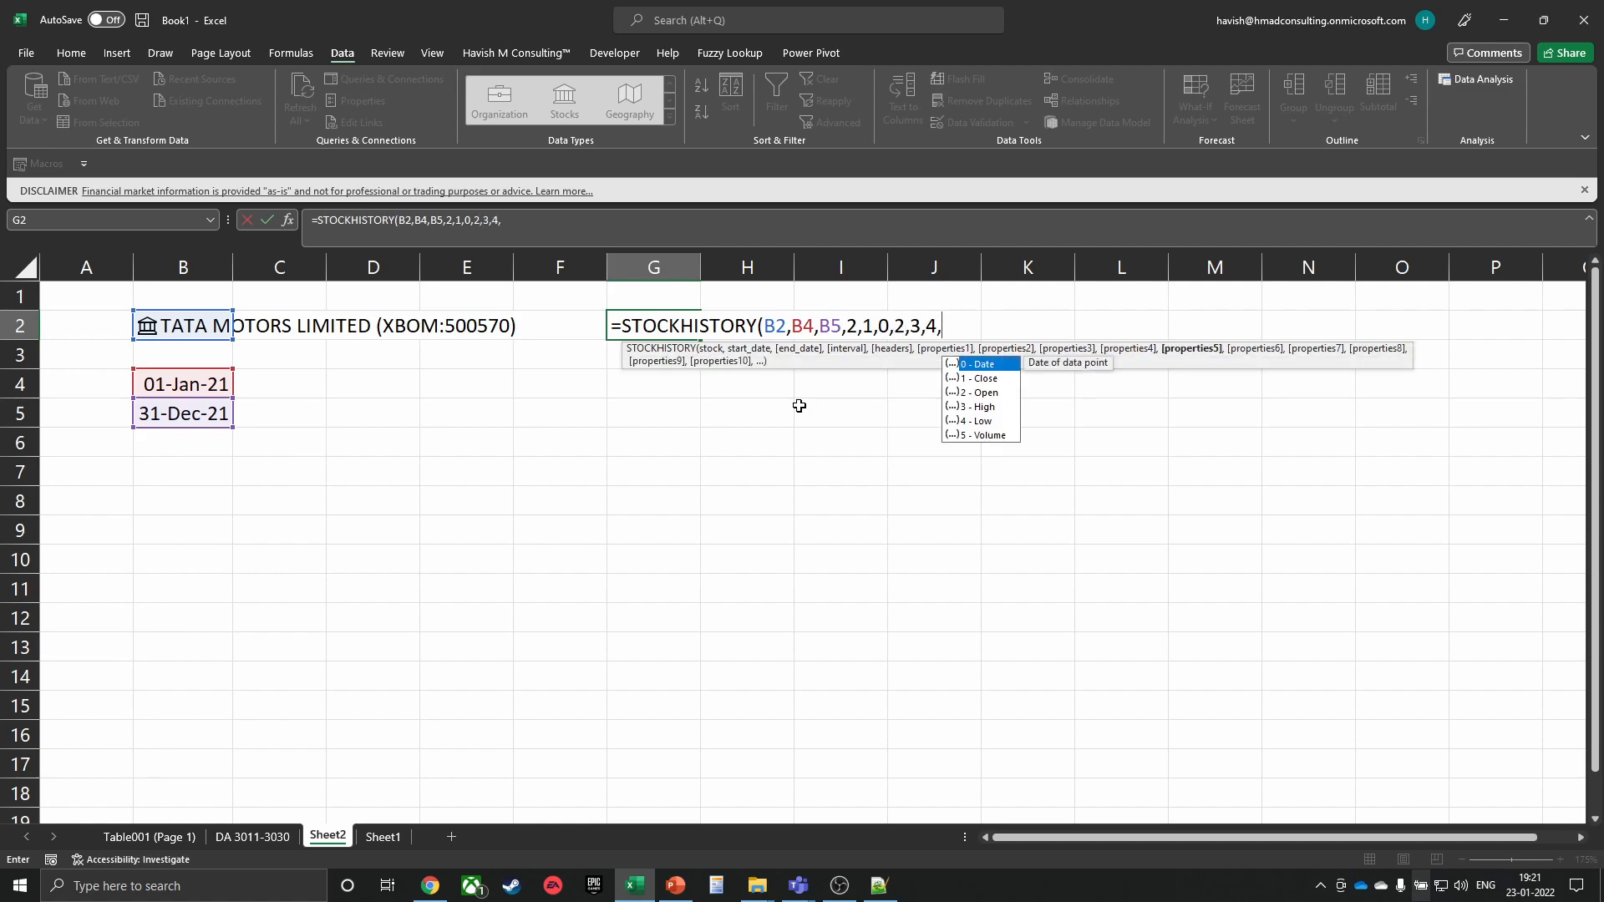
pyautogui.press('Tab')
pyautogui.write(')')
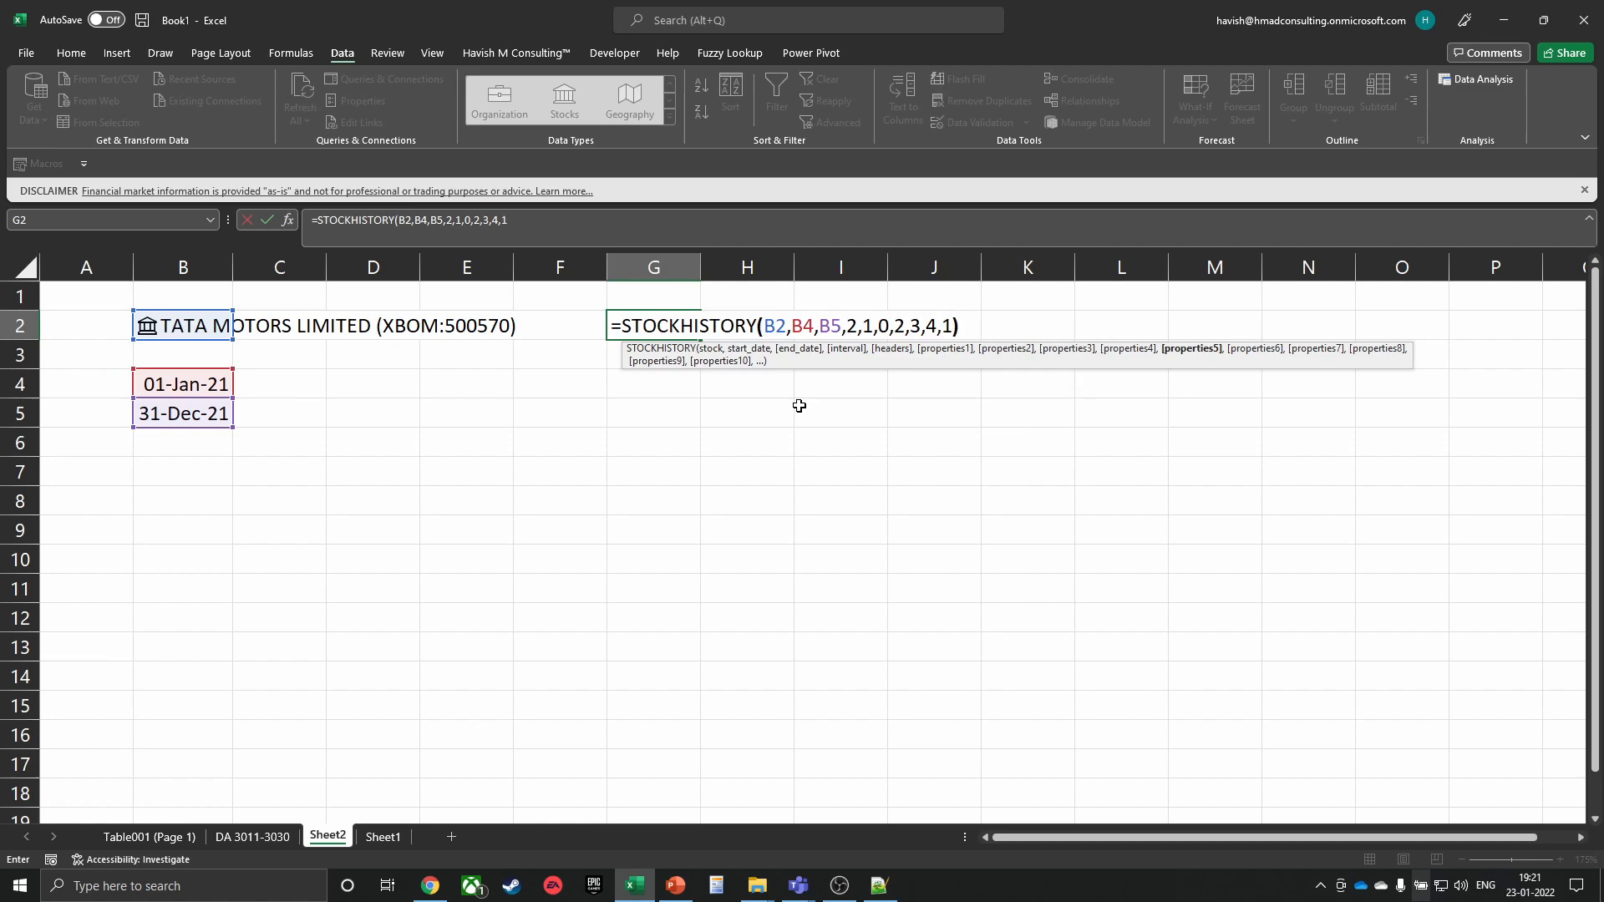
pyautogui.press('Return')
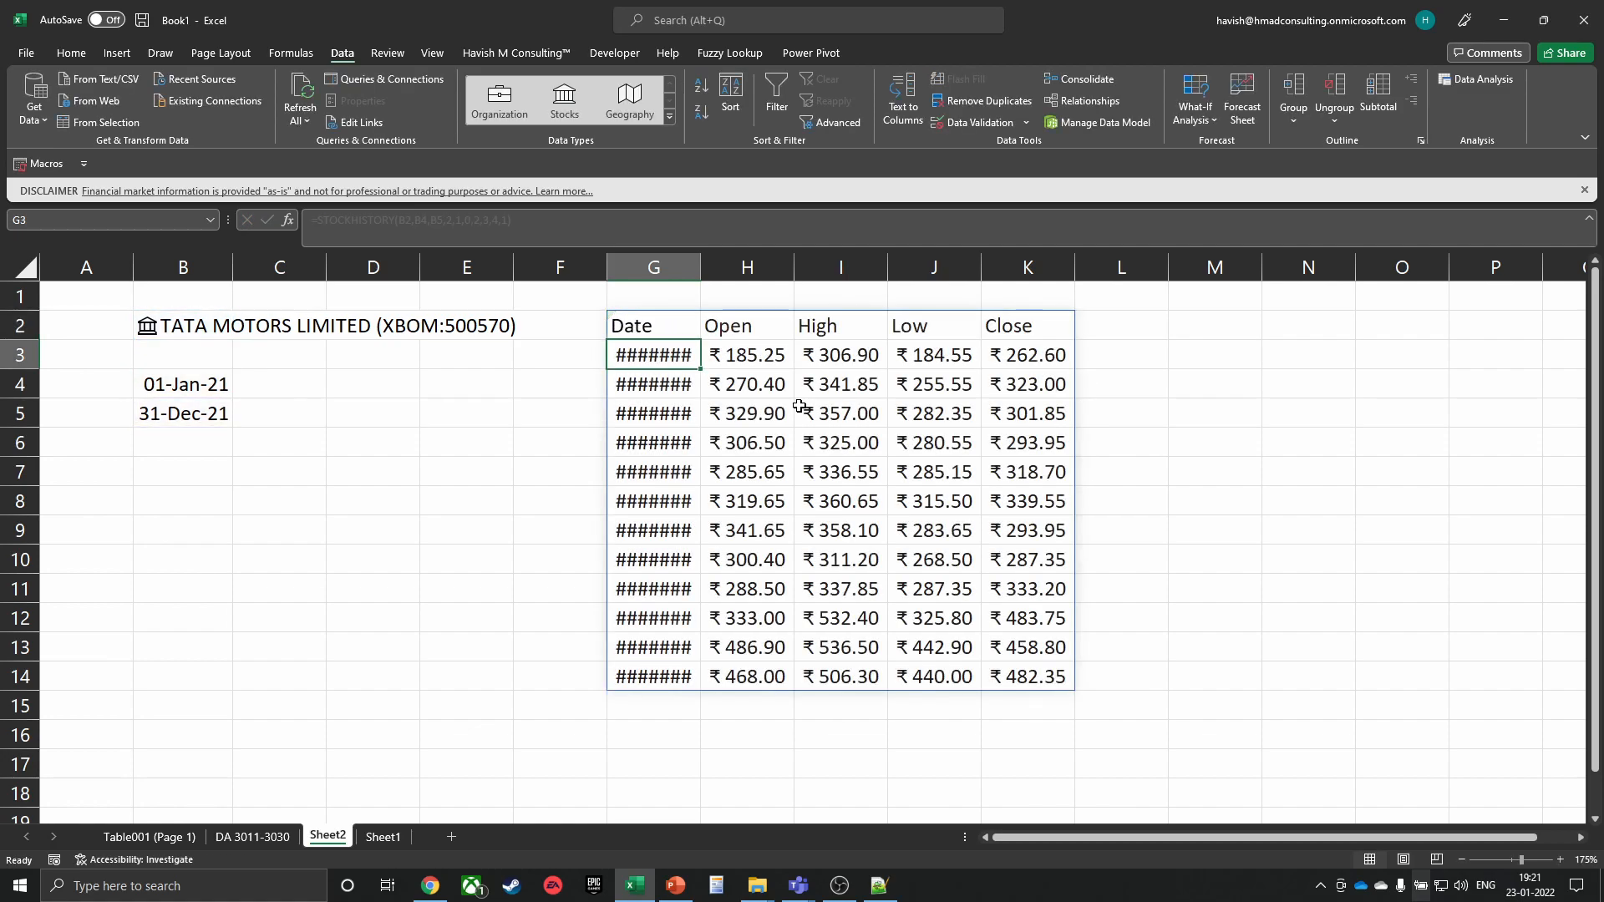
# Autofit columns G:K of the spilled table so dates show, then add a new blank sheet
pyautogui.moveTo(667, 336); pyautogui.dragTo(1044, 691)
pyautogui.hotkey('alt', 'h')
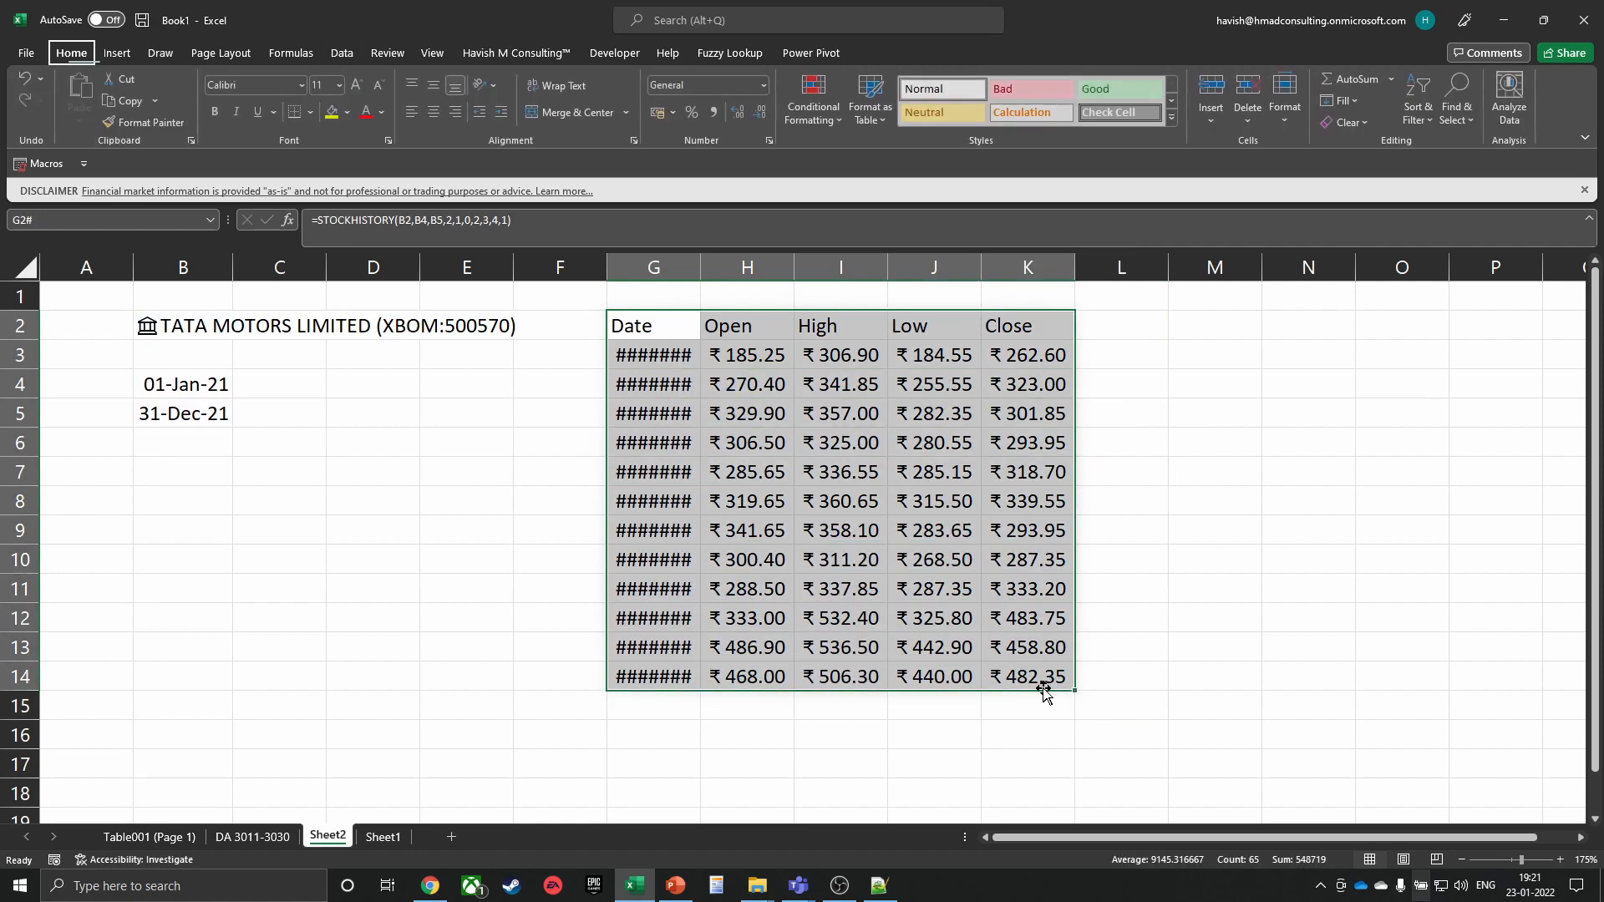
pyautogui.press('o')
pyautogui.press('i')
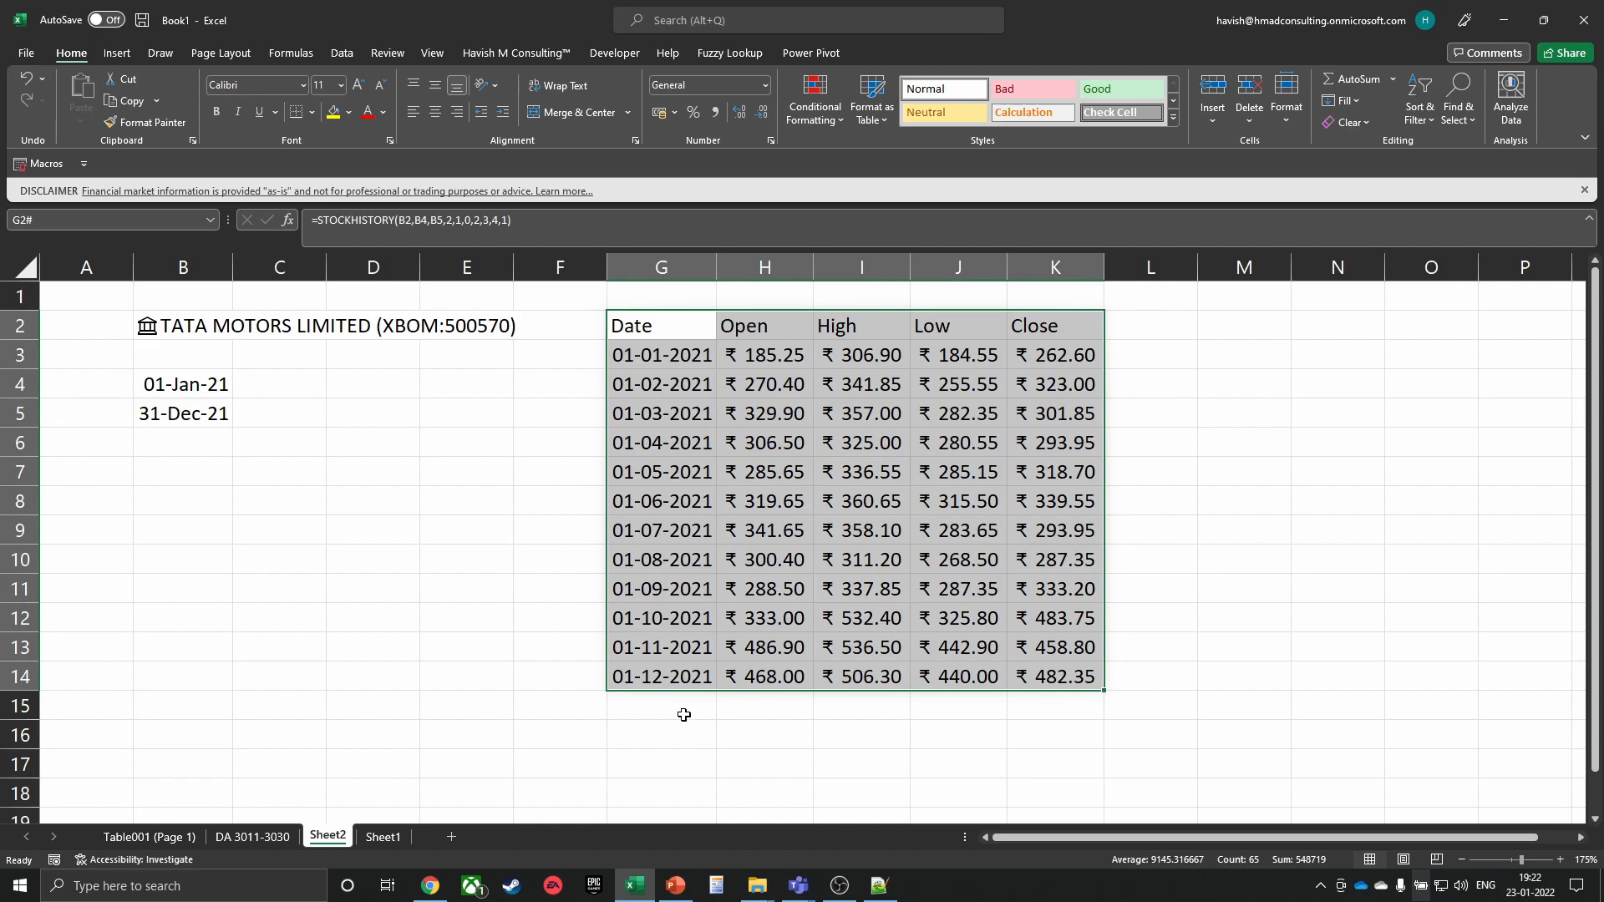
pyautogui.click(447, 836)
# Switch to Chrome and search Google for typescript in a new window
pyautogui.click(172, 314)
pyautogui.scroll(7, 173, 322)
pyautogui.hotkey('alt', 'Tab')
pyautogui.hotkey('alt', 'Tab')
pyautogui.hotkey('ctrl', 'n')
pyautogui.write('ty')
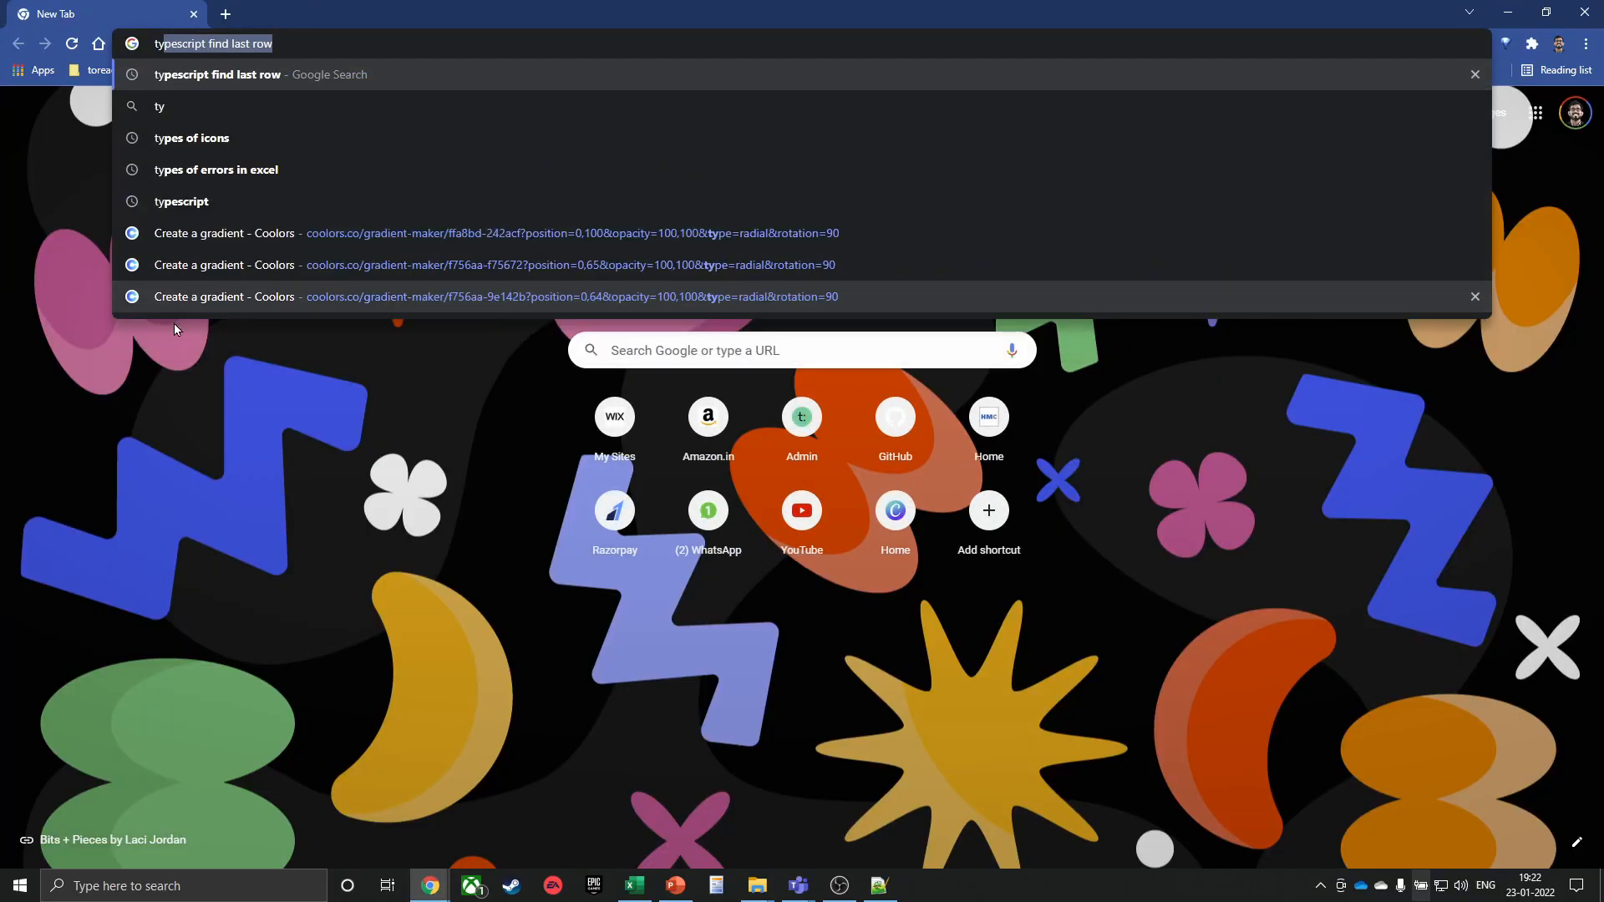
pyautogui.write('pescript')
pyautogui.press('Return')
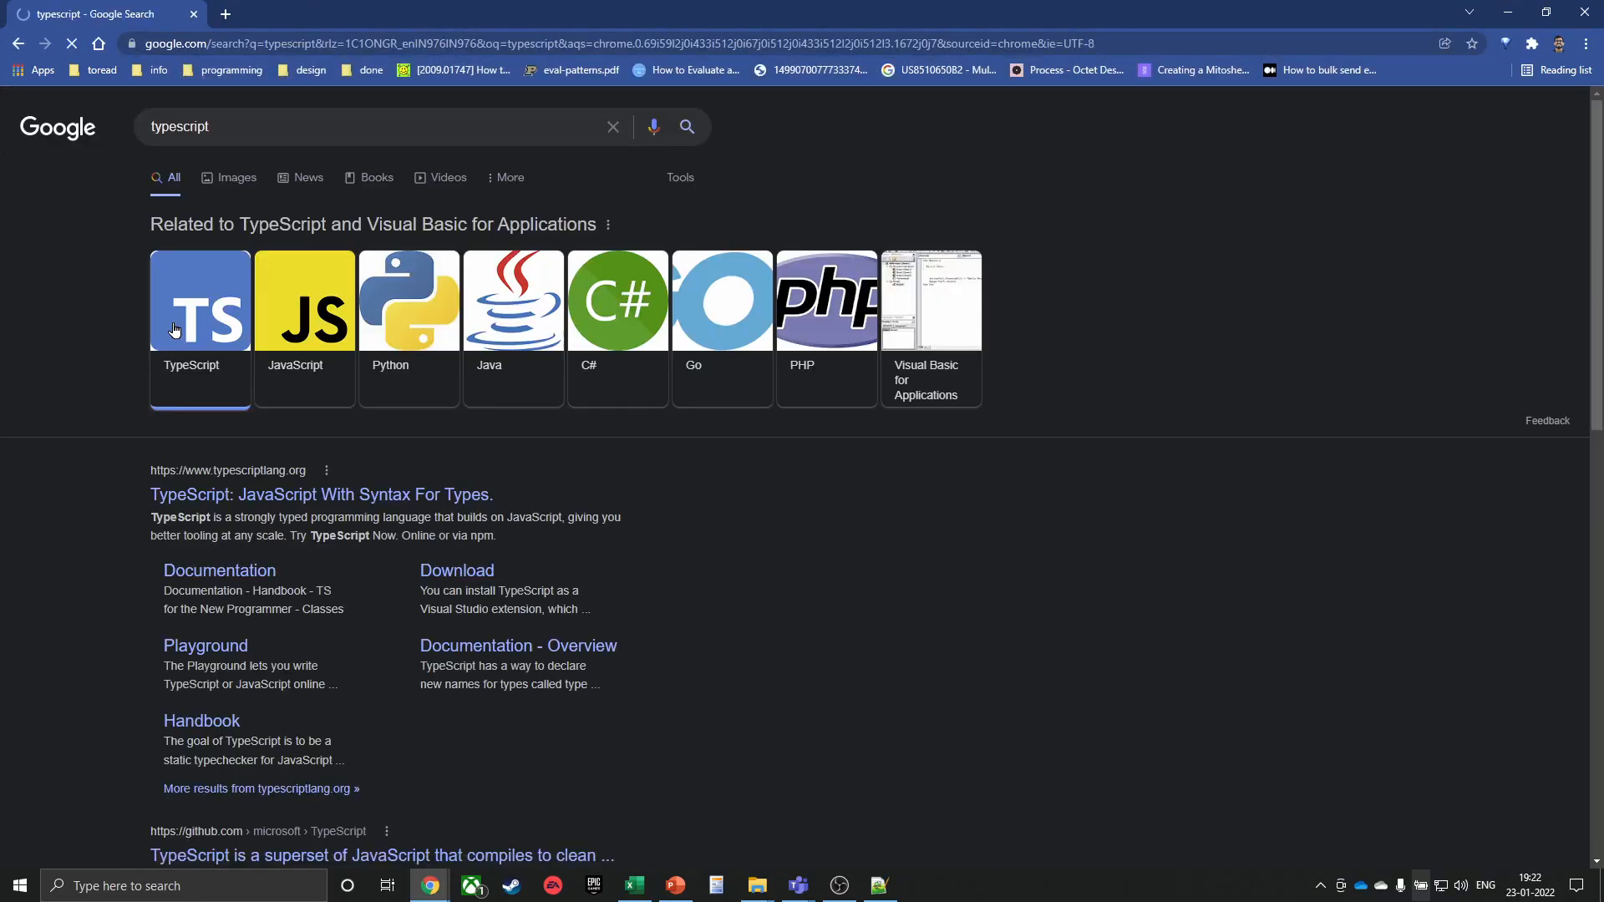
# Skim the typescript results, then close Chrome and return to the Excel workbook
pyautogui.scroll(-2, 598, 553)
pyautogui.scroll(-1, 598, 554)
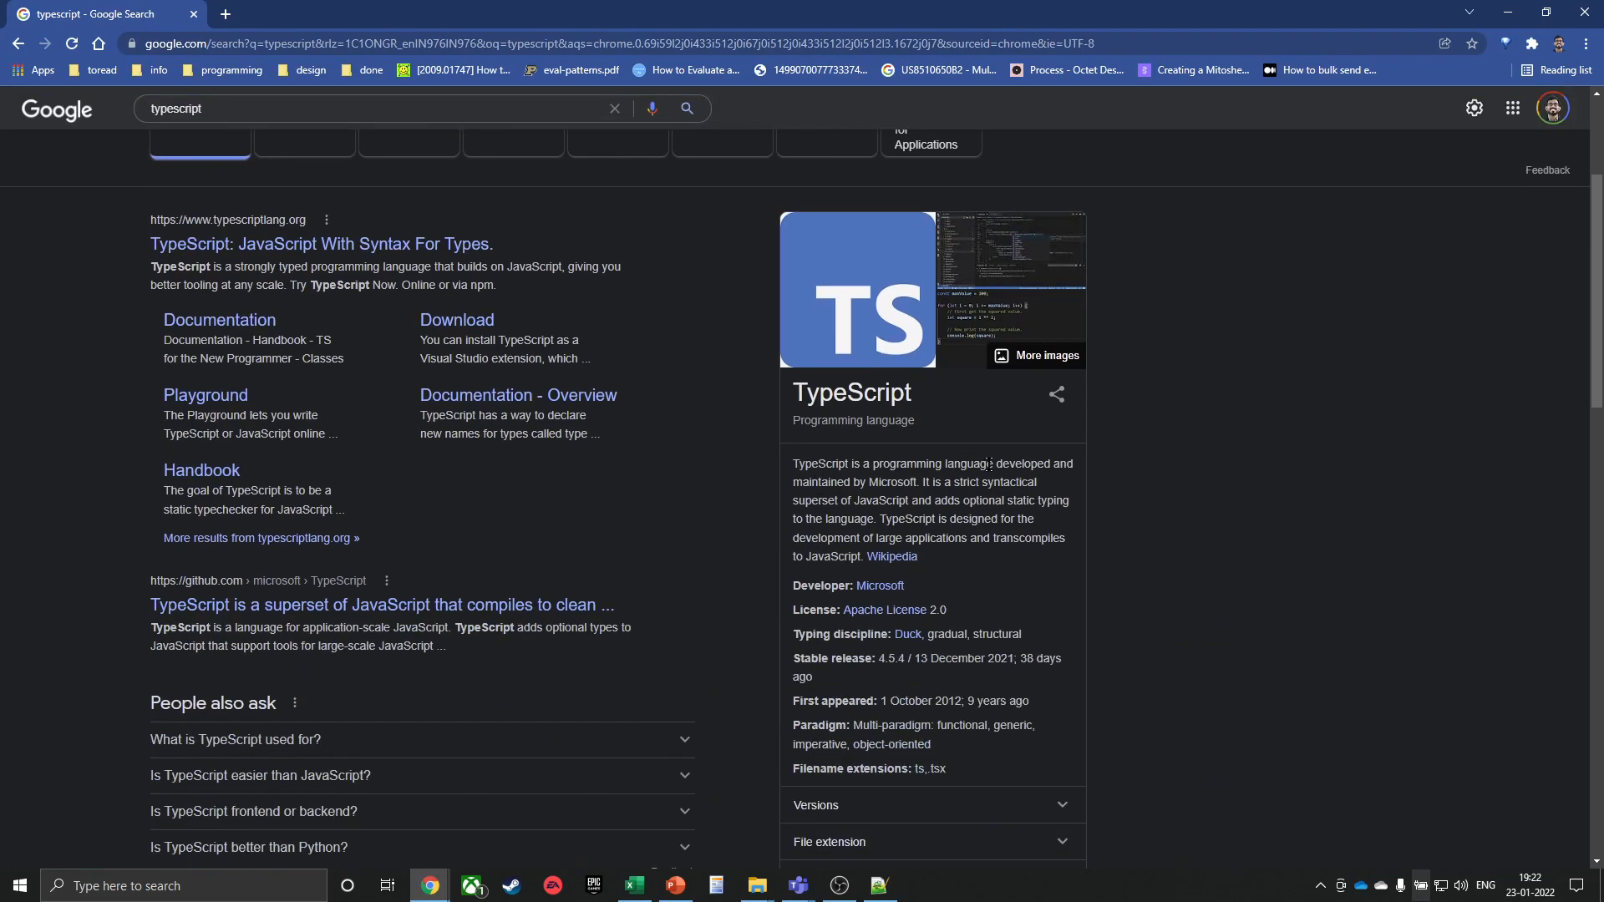
pyautogui.moveTo(987, 464); pyautogui.dragTo(917, 485)
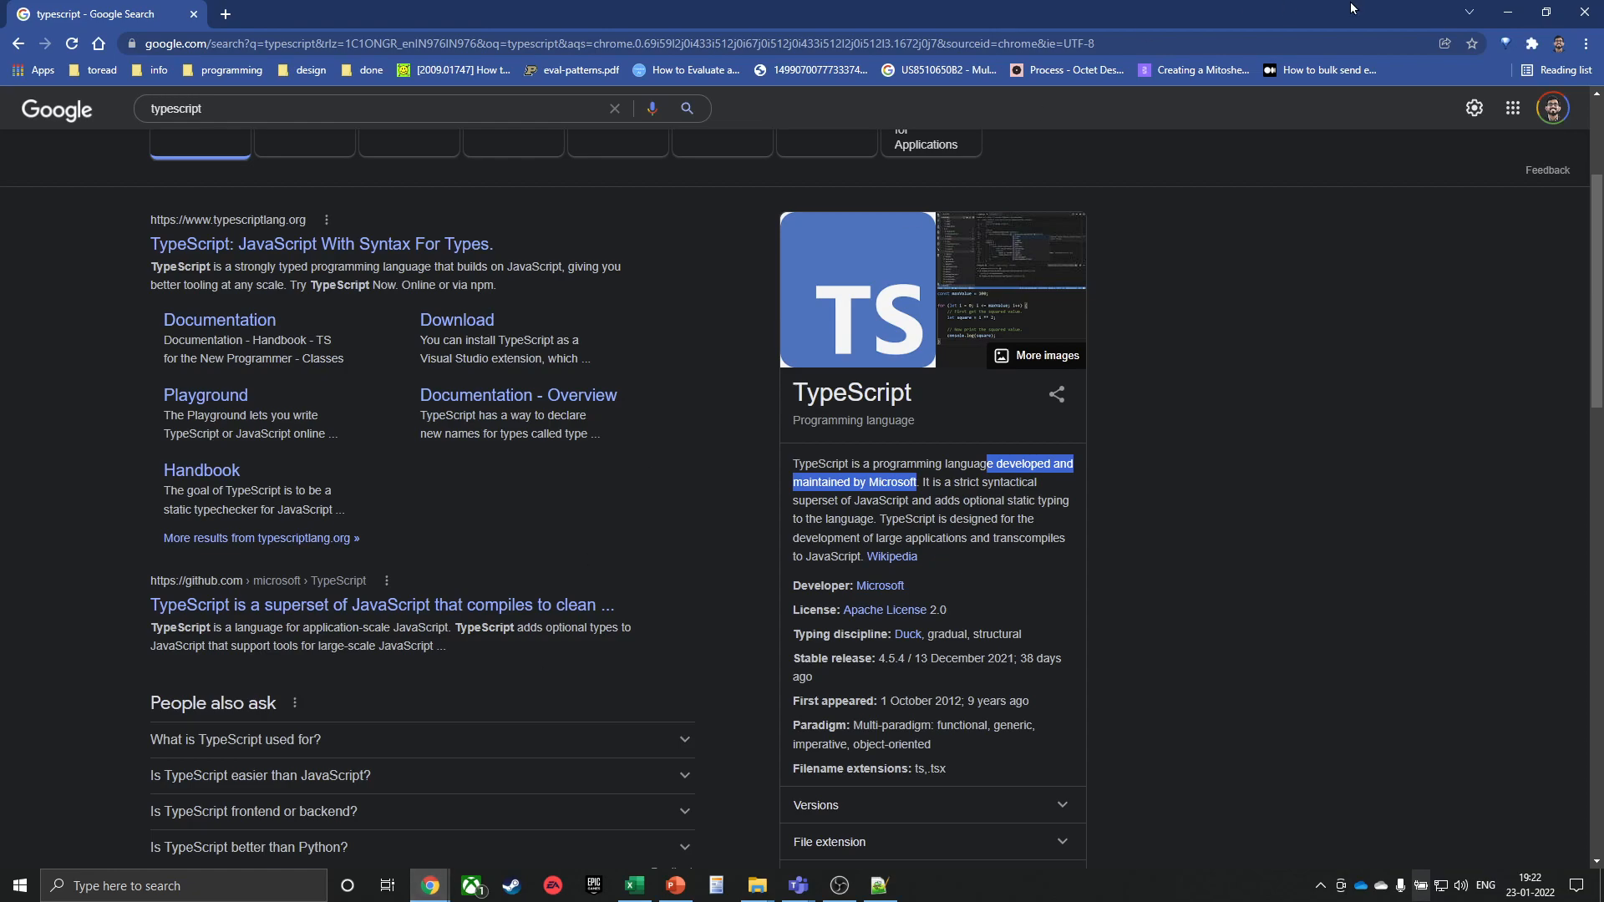
pyautogui.click(1580, 25)
pyautogui.hotkey('alt', 'Tab')
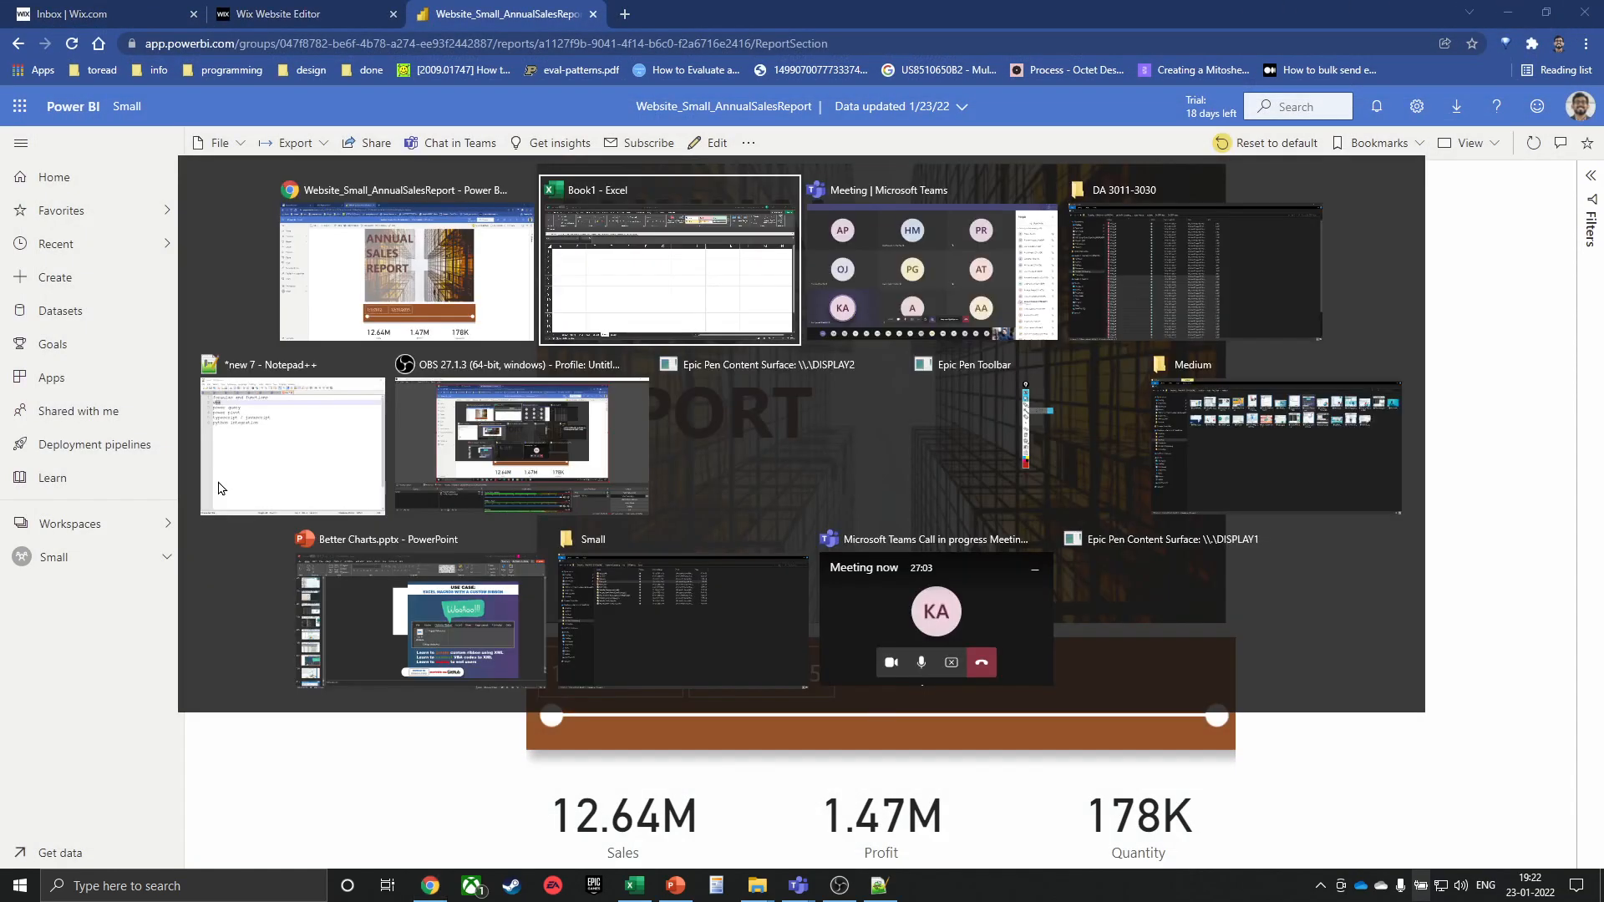
# Search the Office Add-ins store for the consultancy's name and add Stopwatch for Excel to Sheet3
pyautogui.click(183, 345)
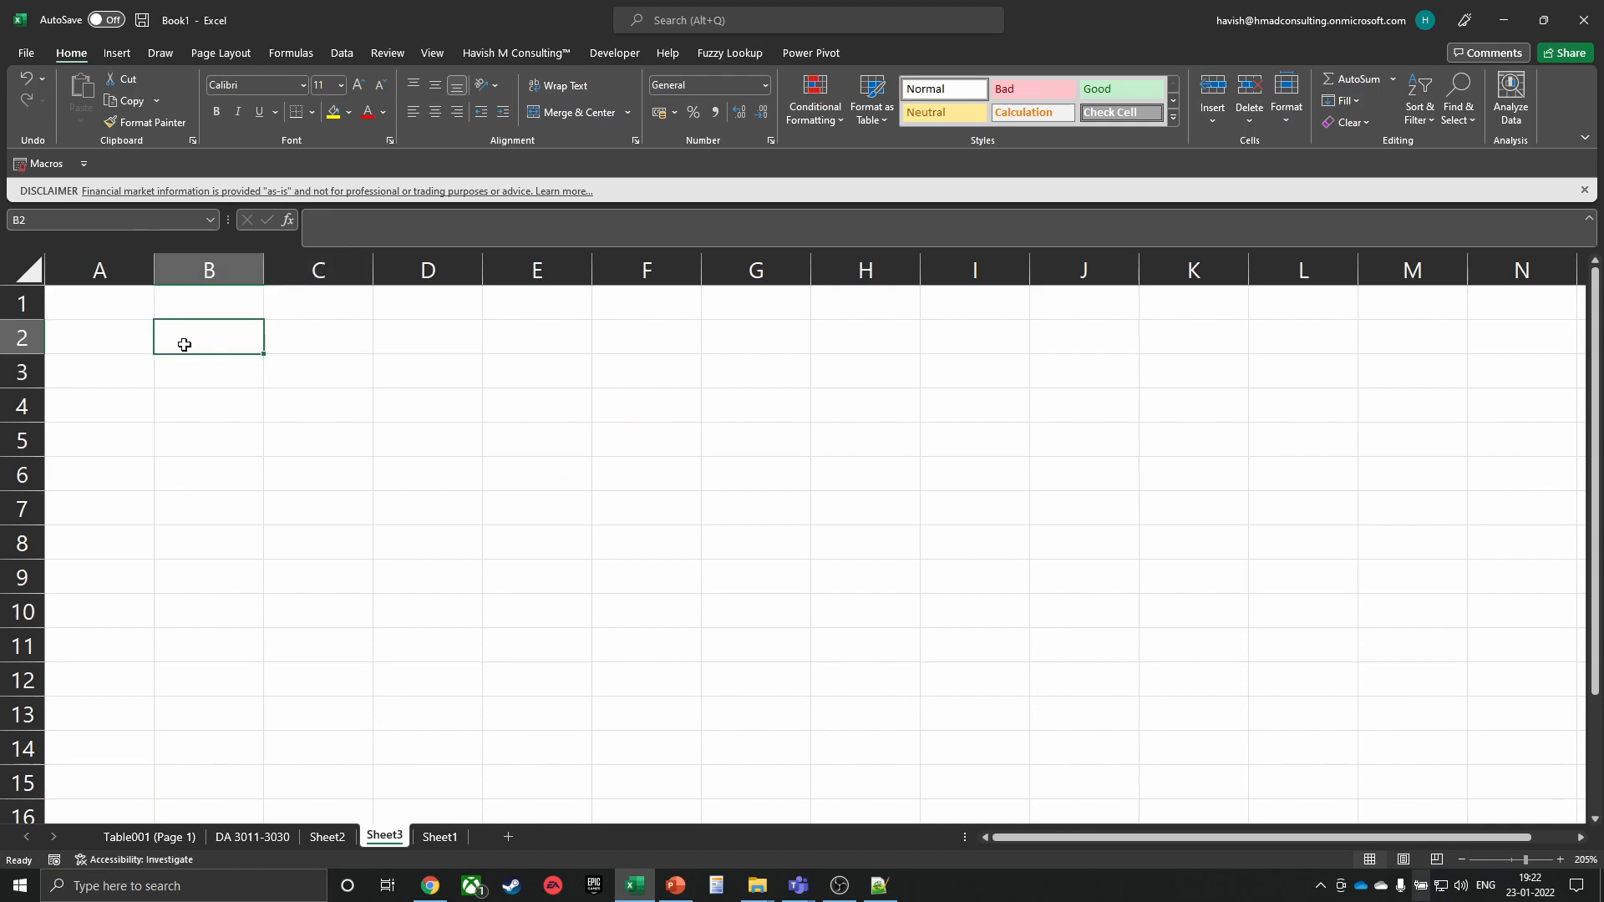
pyautogui.click(117, 52)
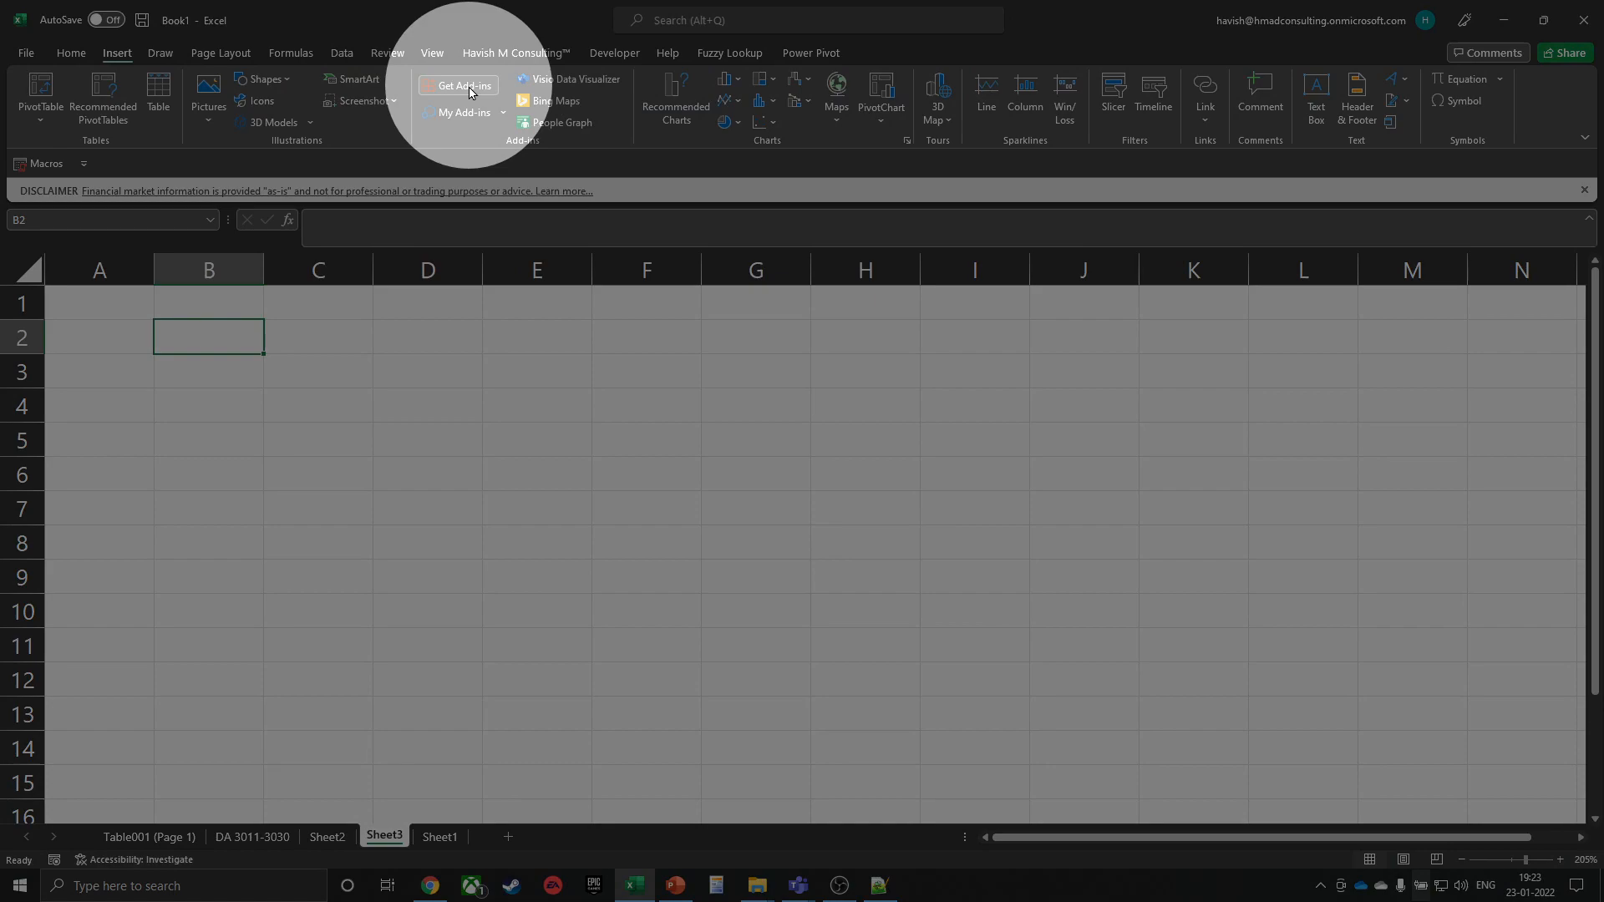
pyautogui.click(469, 87)
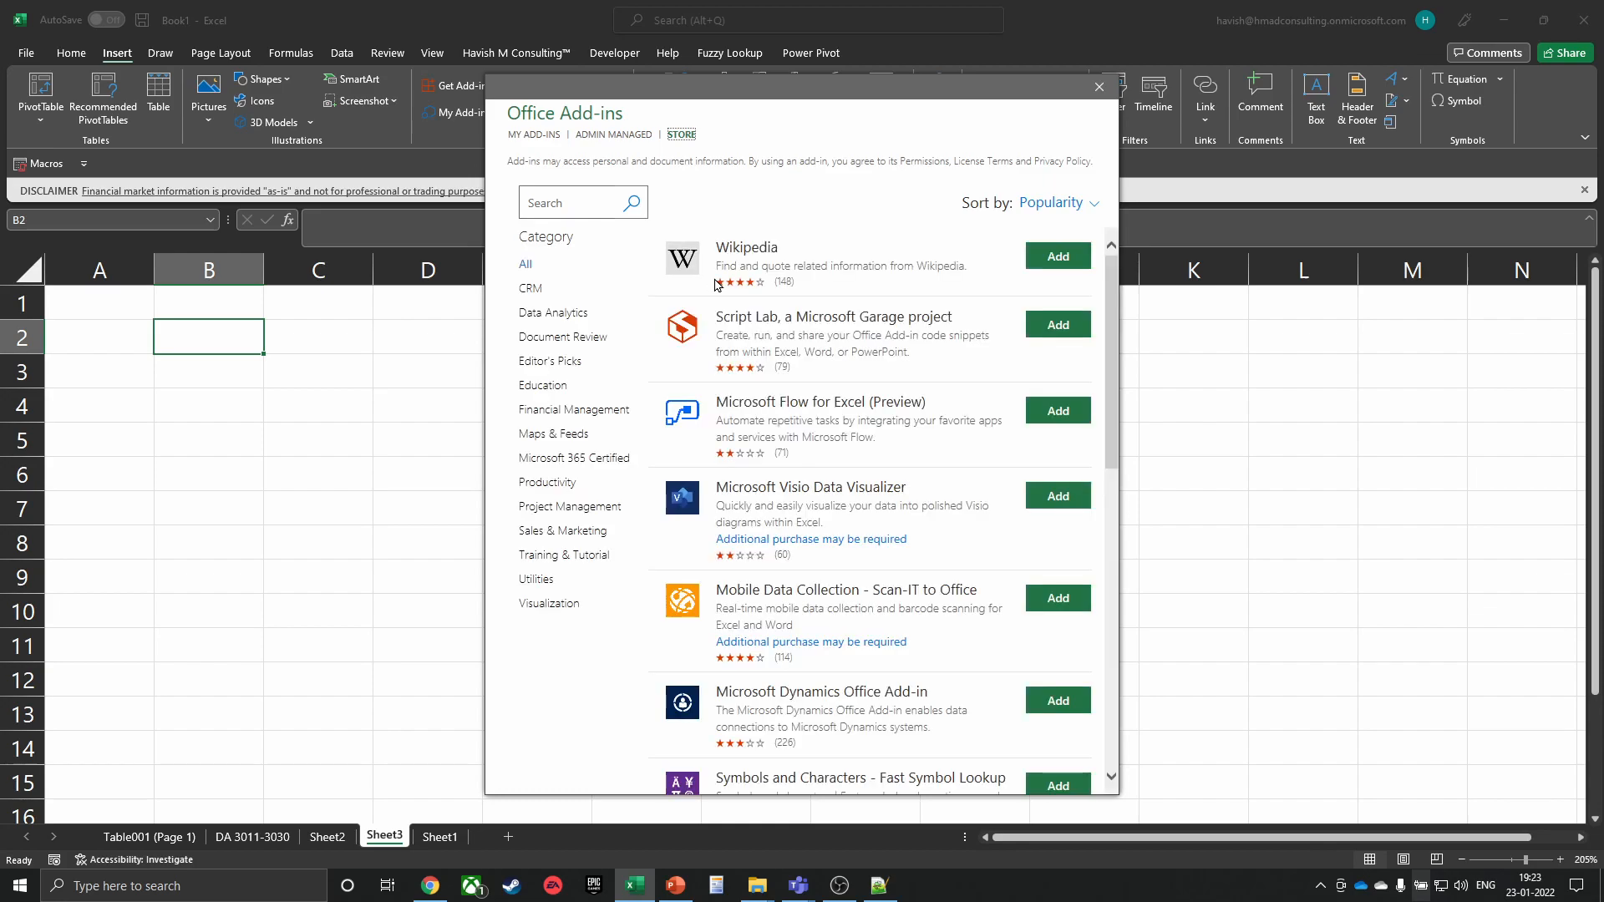
pyautogui.click(573, 202)
pyautogui.write('havish')
pyautogui.press('Return')
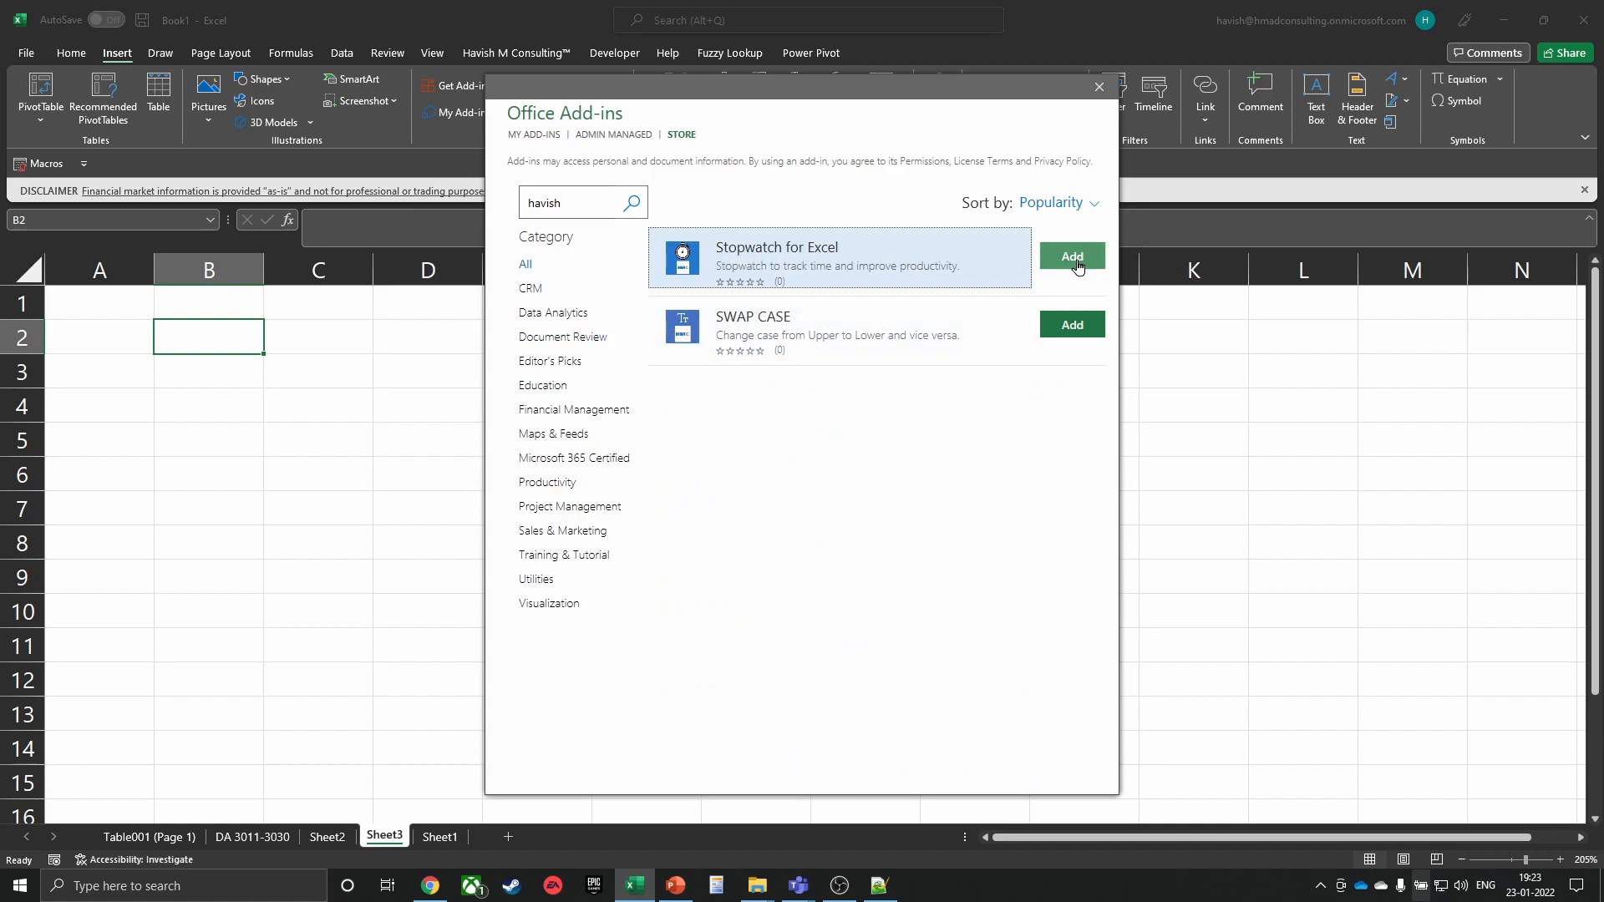
pyautogui.click(1076, 264)
pyautogui.click(947, 391)
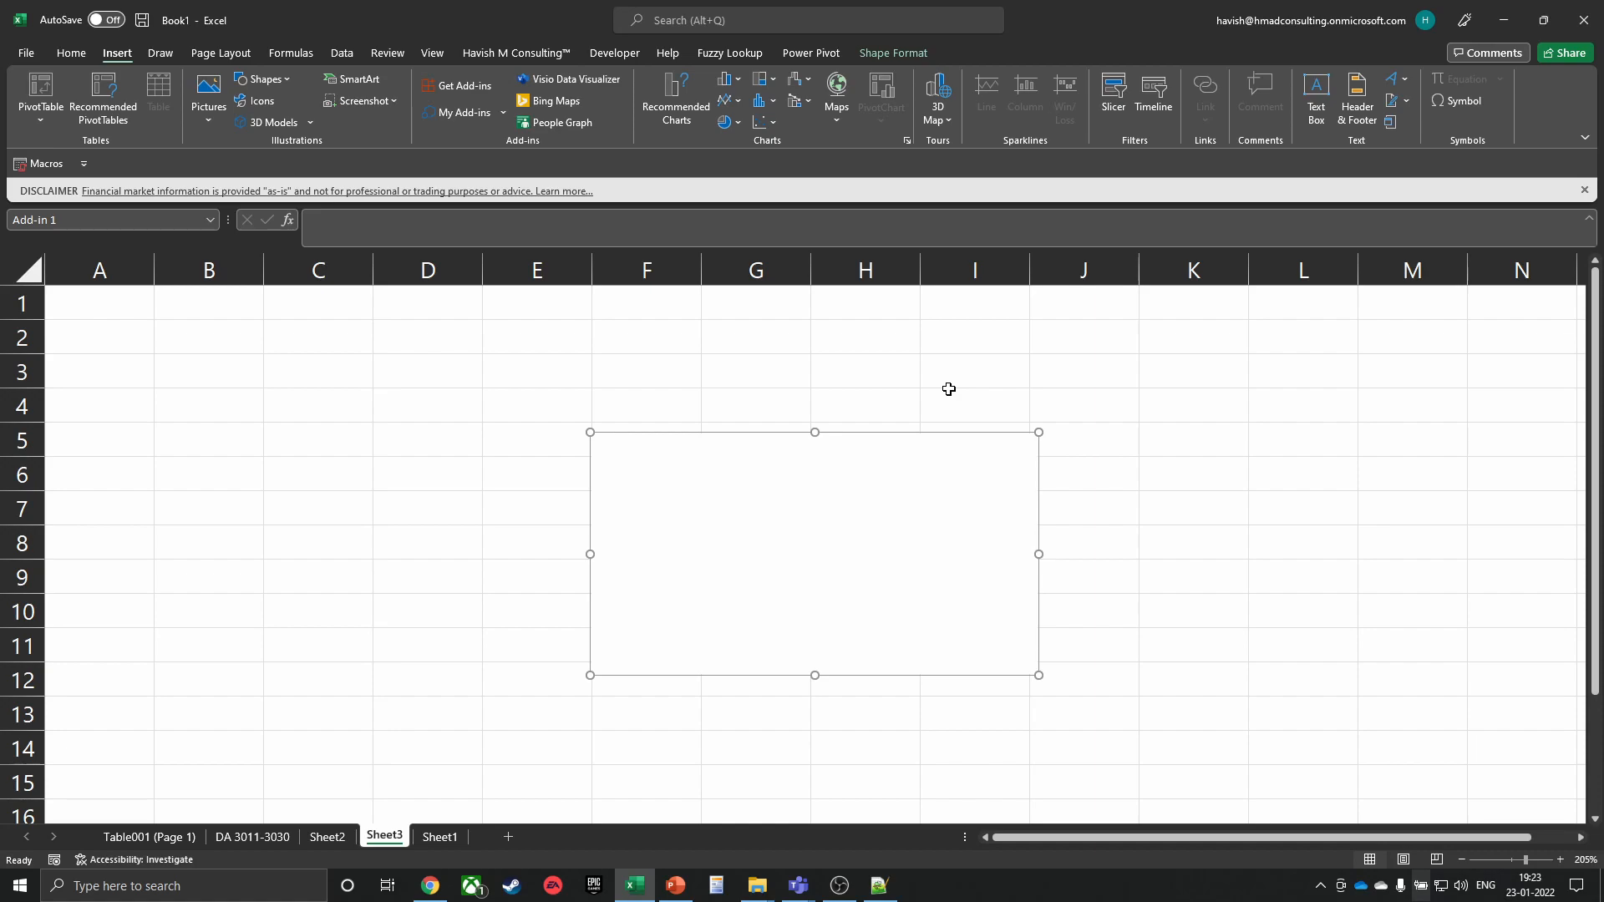
# Reload the stopwatch add-in and test its start, pause and reset controls
pyautogui.click(949, 392)
pyautogui.click(906, 447)
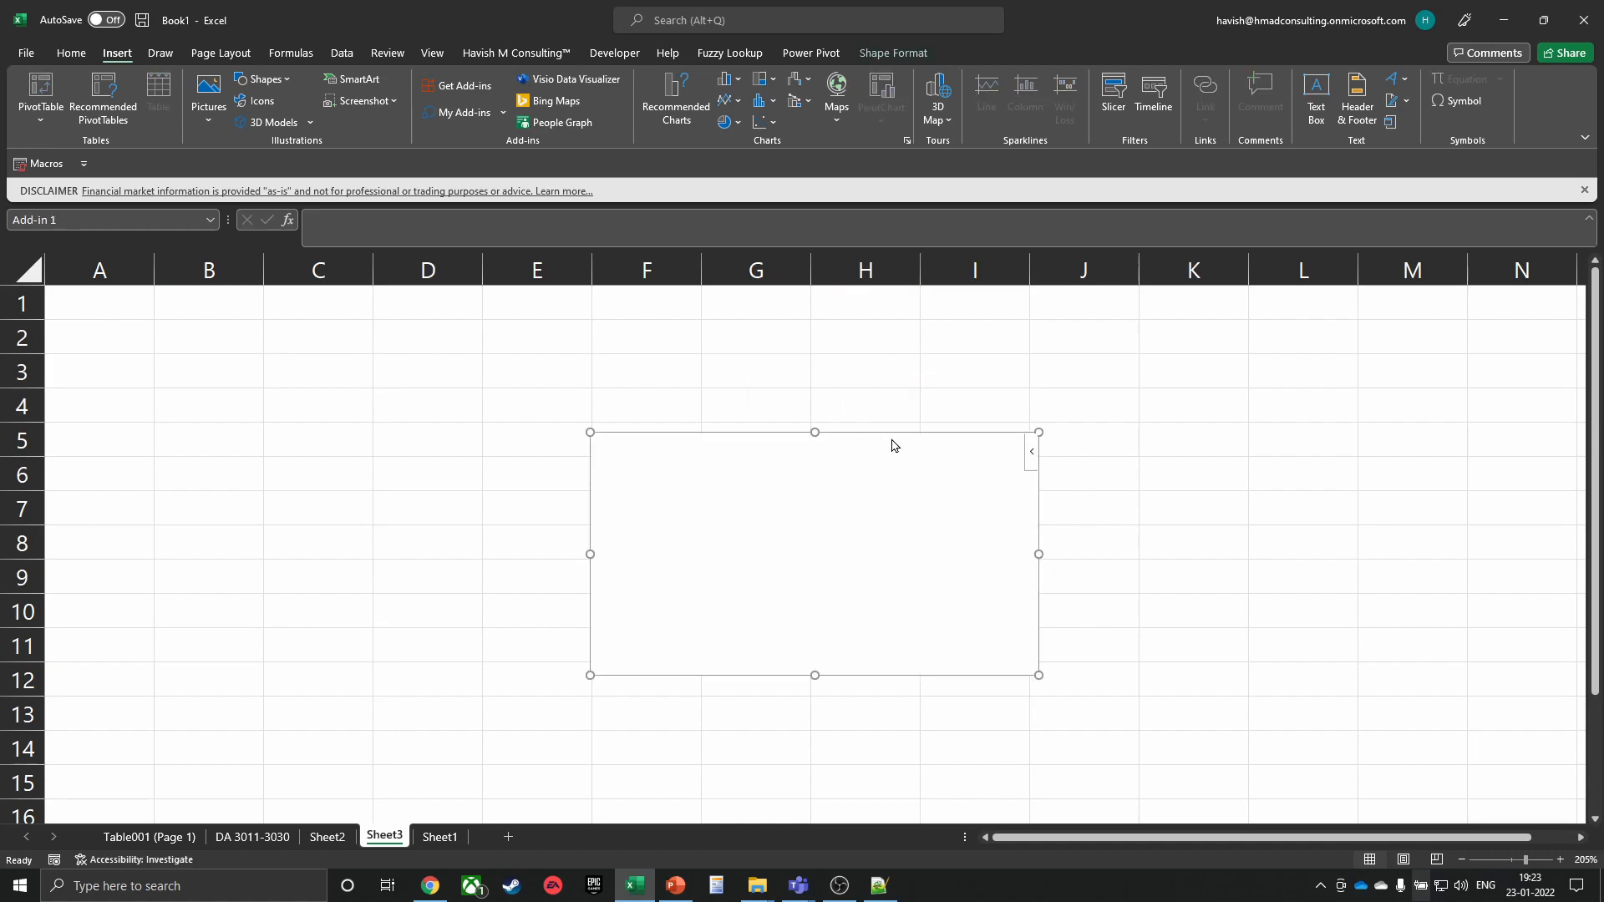
pyautogui.click(1033, 453)
pyautogui.click(942, 577)
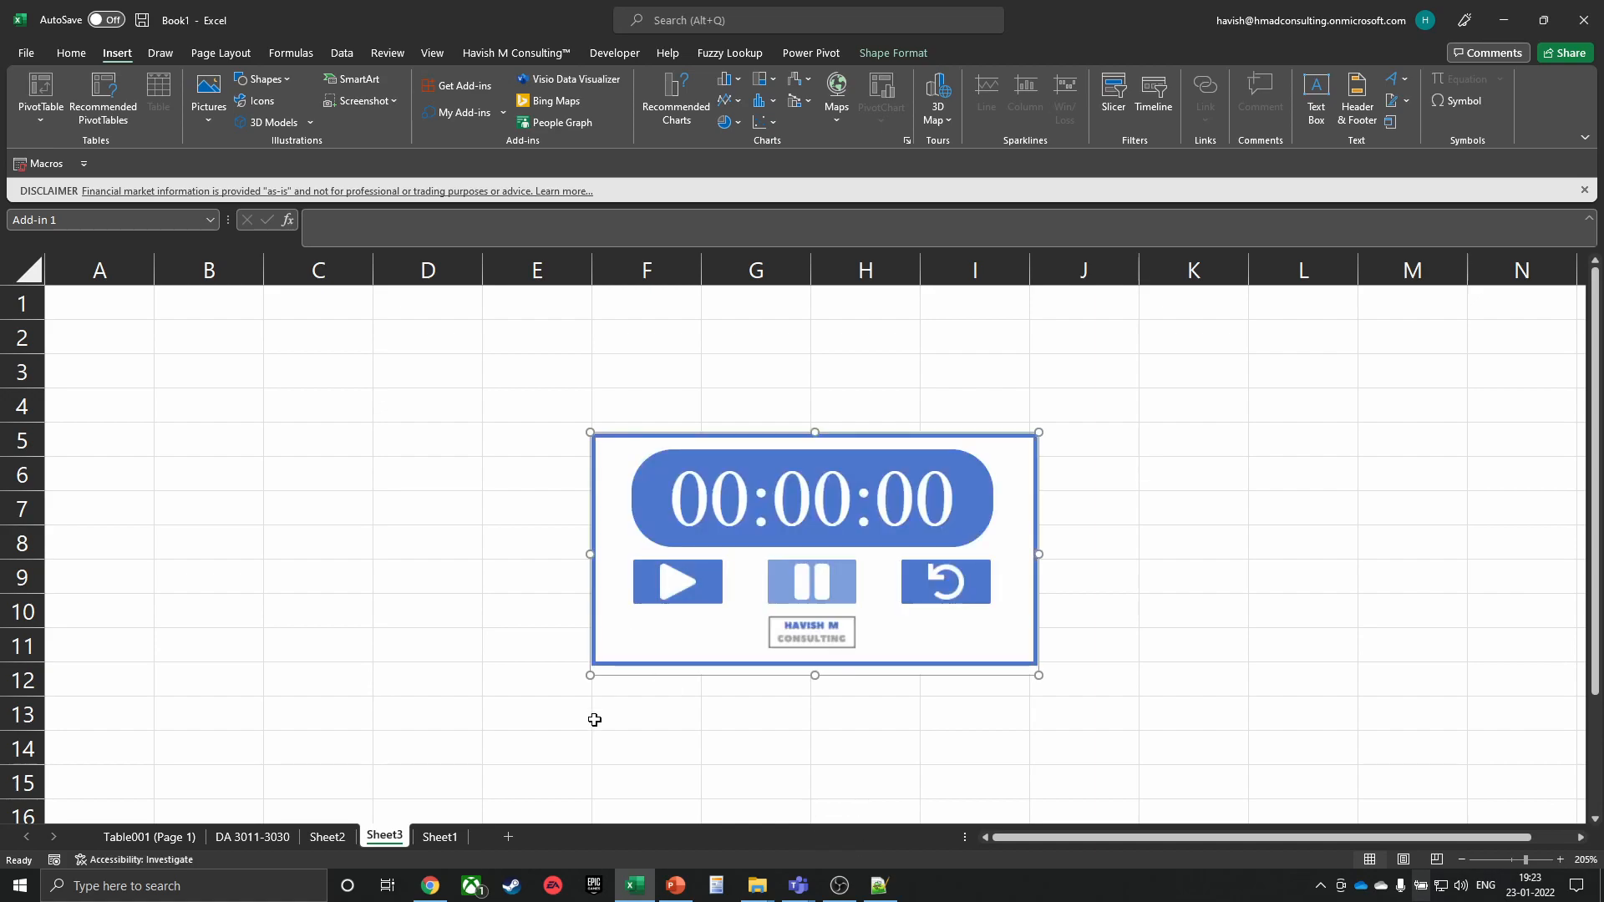
pyautogui.click(686, 600)
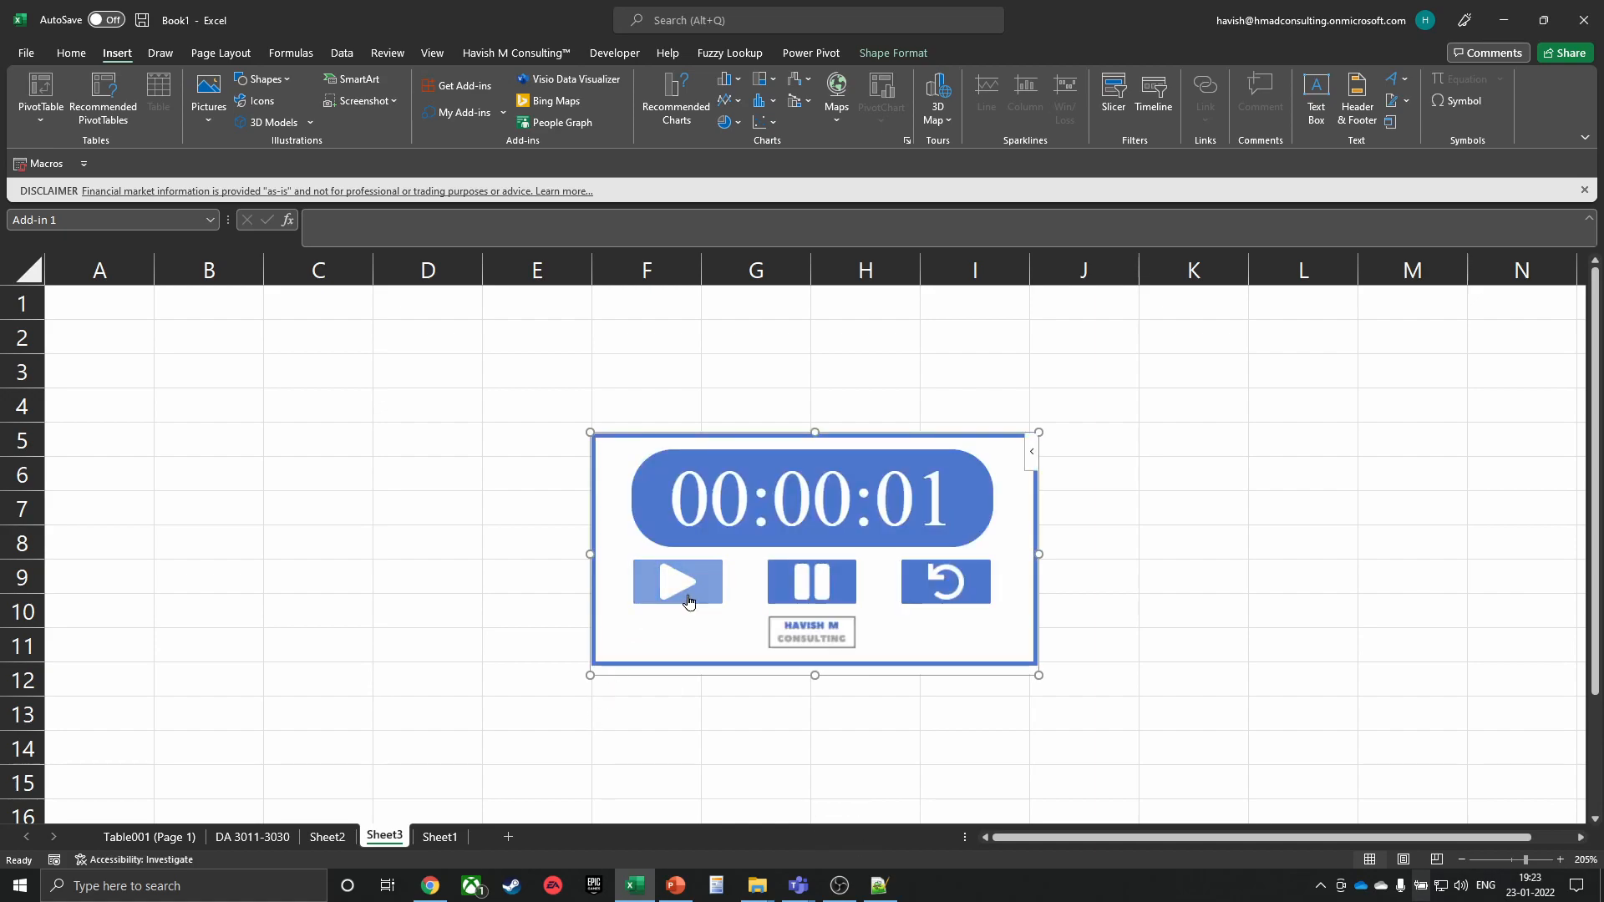
pyautogui.click(802, 594)
pyautogui.click(919, 585)
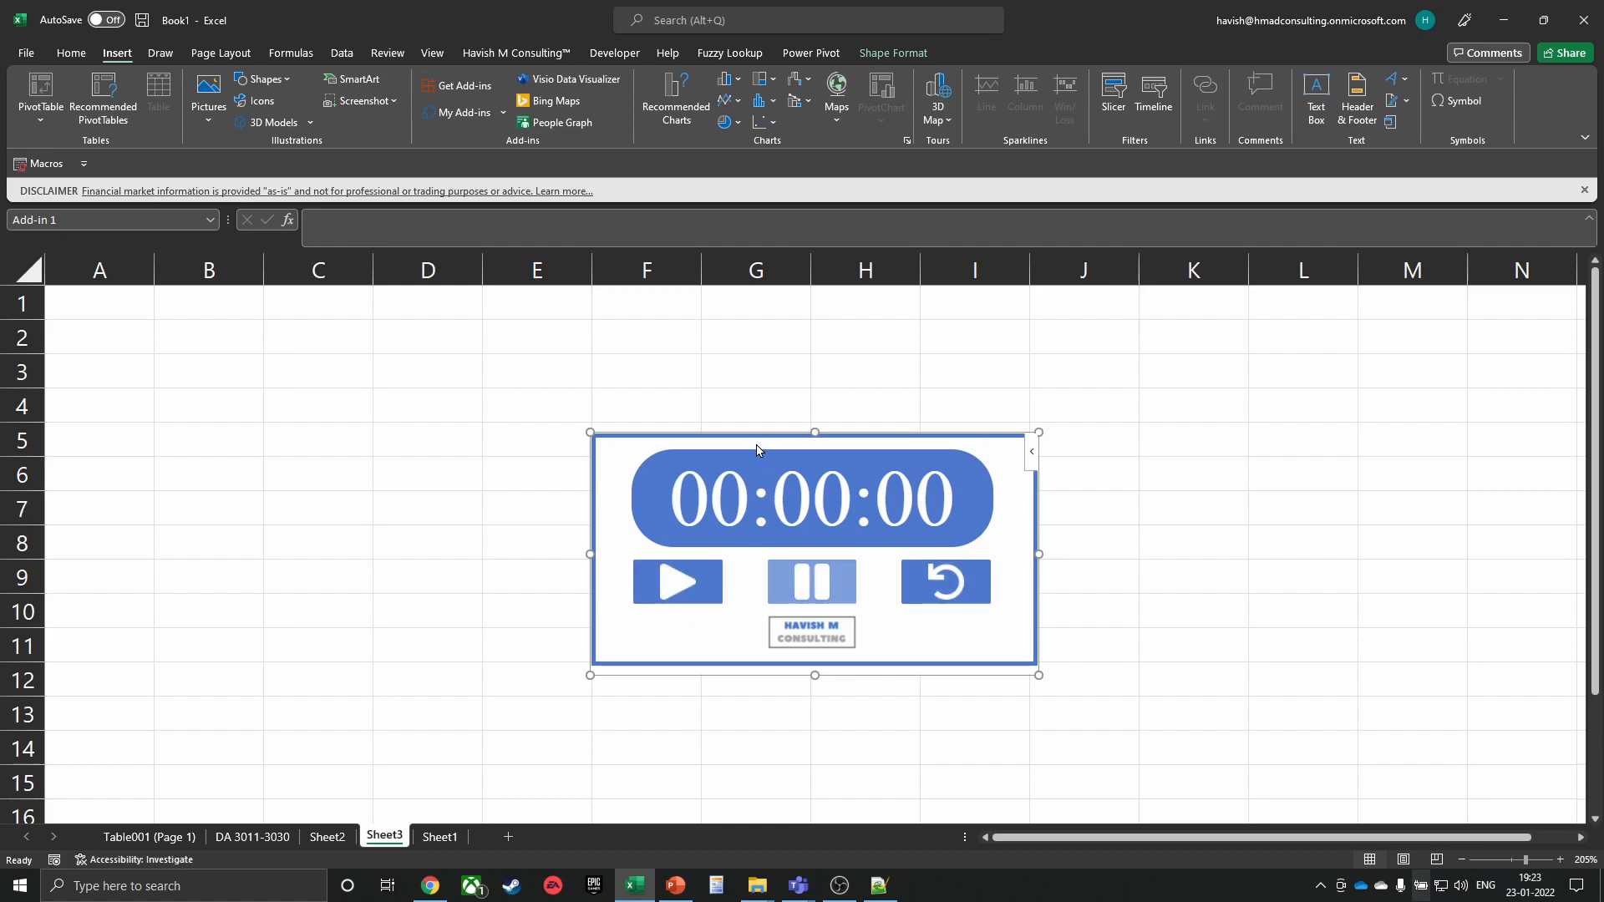
# Move the stopwatch to columns C–G and place a copy in columns I–L, rows 5–12
pyautogui.moveTo(746, 431); pyautogui.dragTo(502, 357)
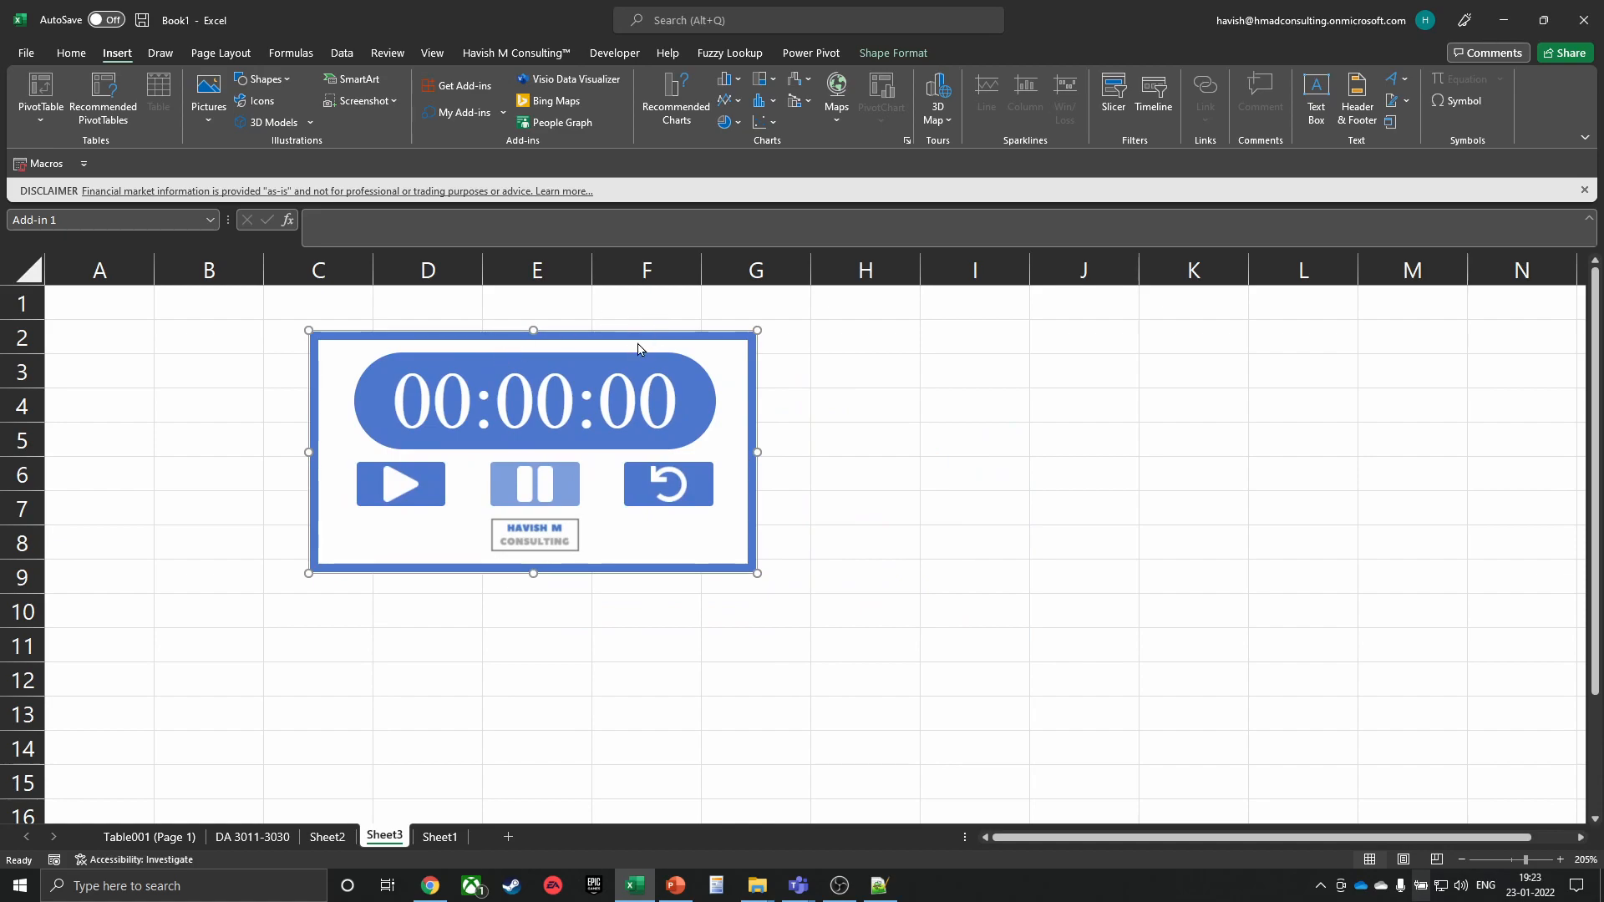
pyautogui.hotkey('ctrl', 'c')
pyautogui.hotkey('ctrl', 'v')
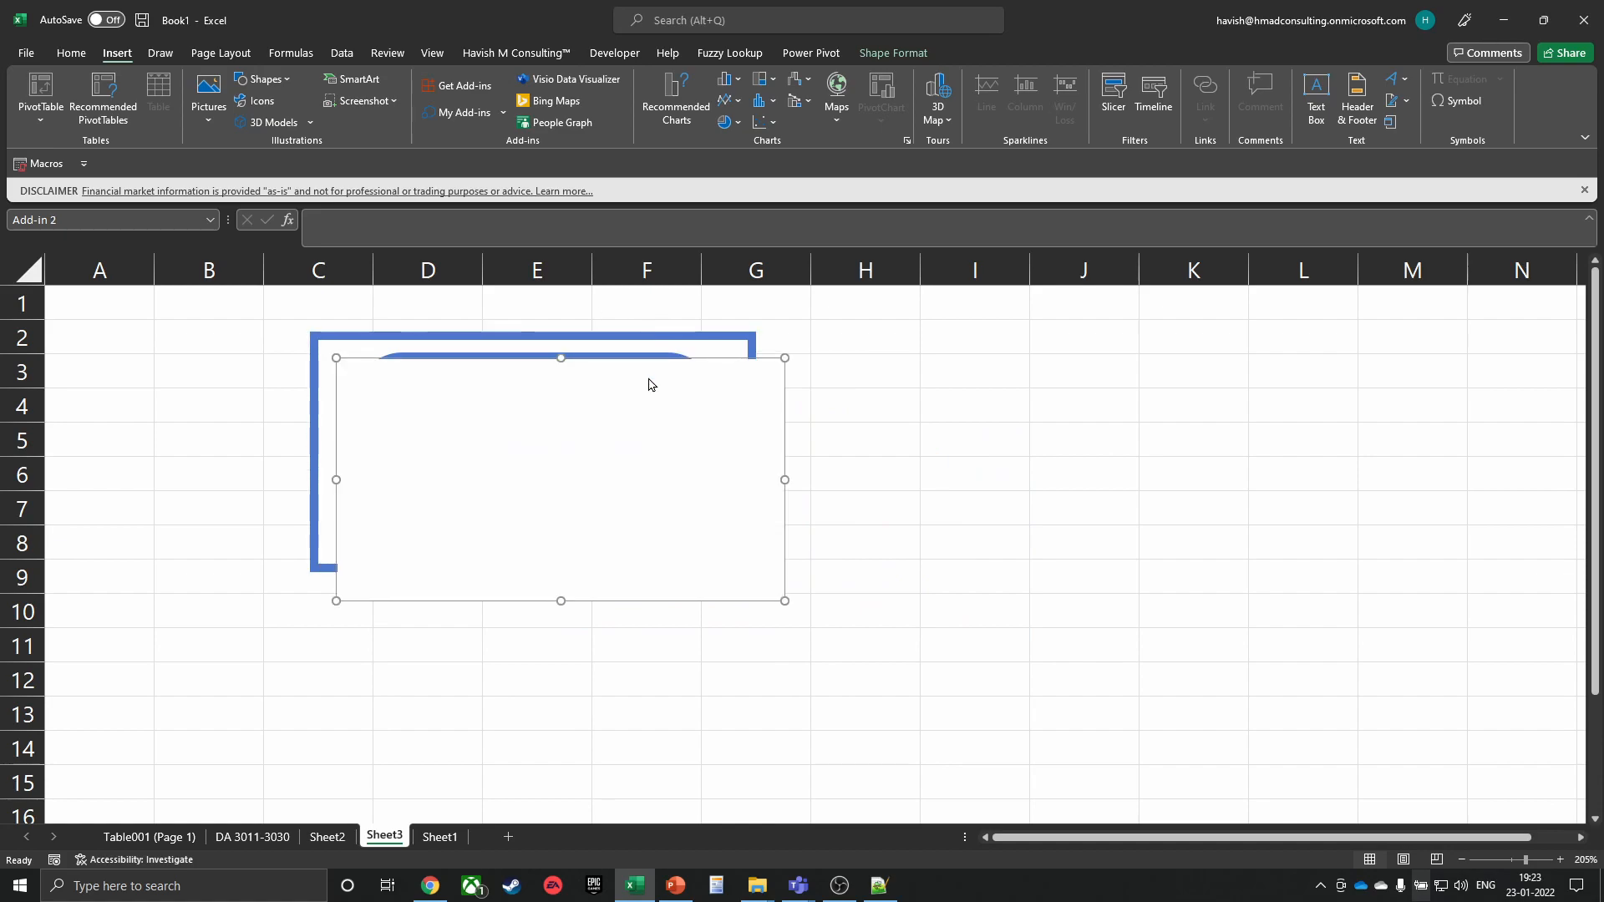
pyautogui.moveTo(656, 361); pyautogui.dragTo(1215, 441)
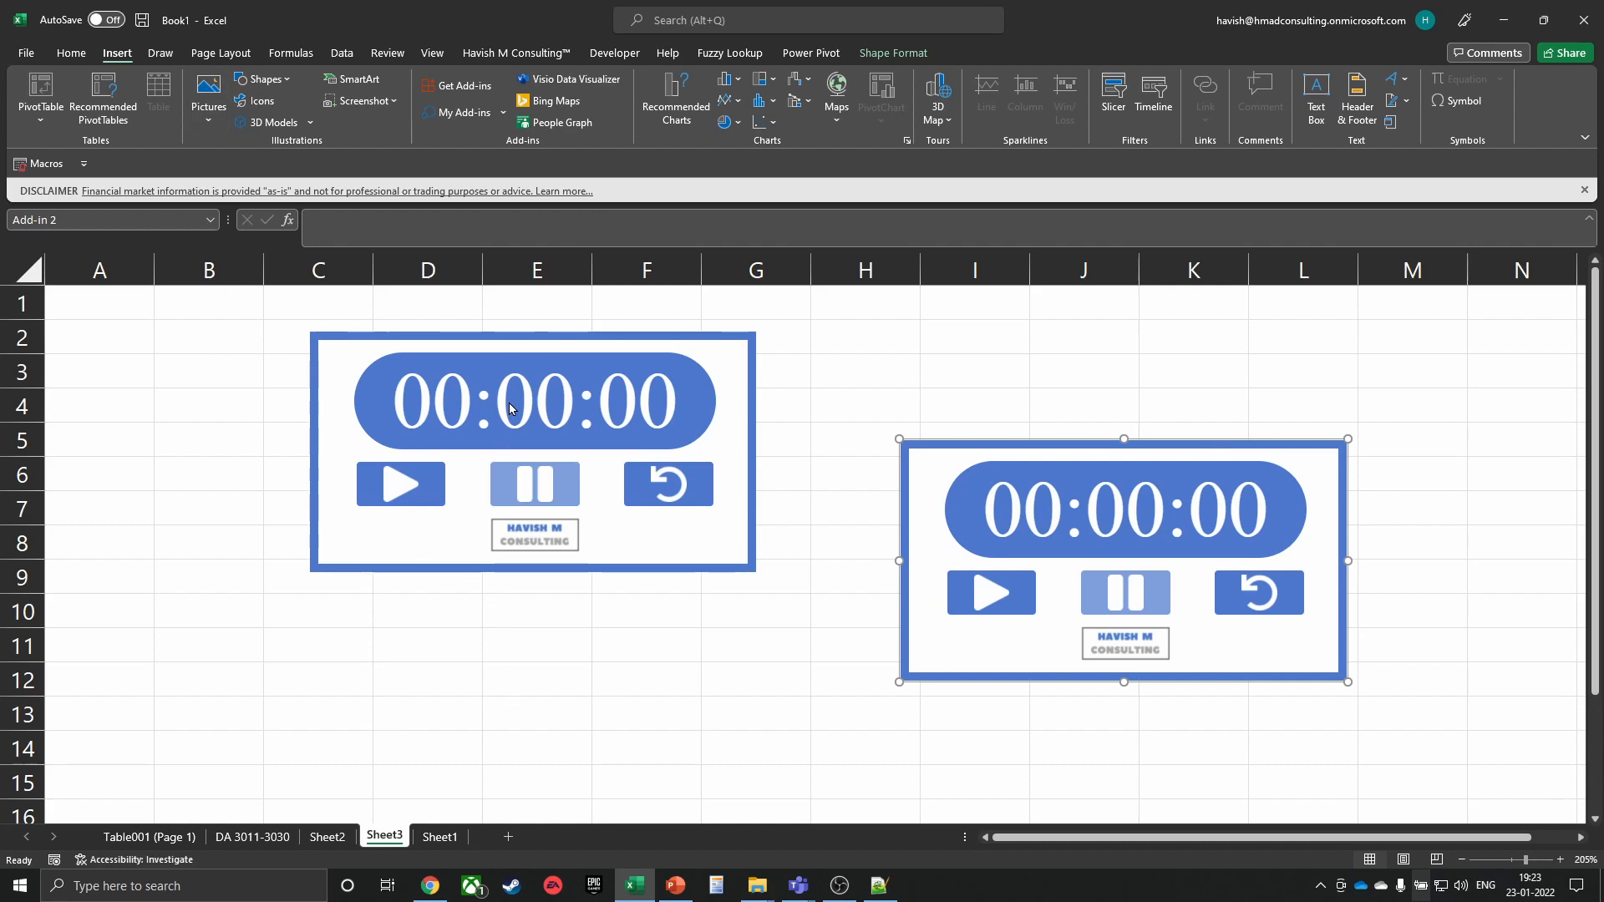
pyautogui.hotkey('alt', 'Tab')
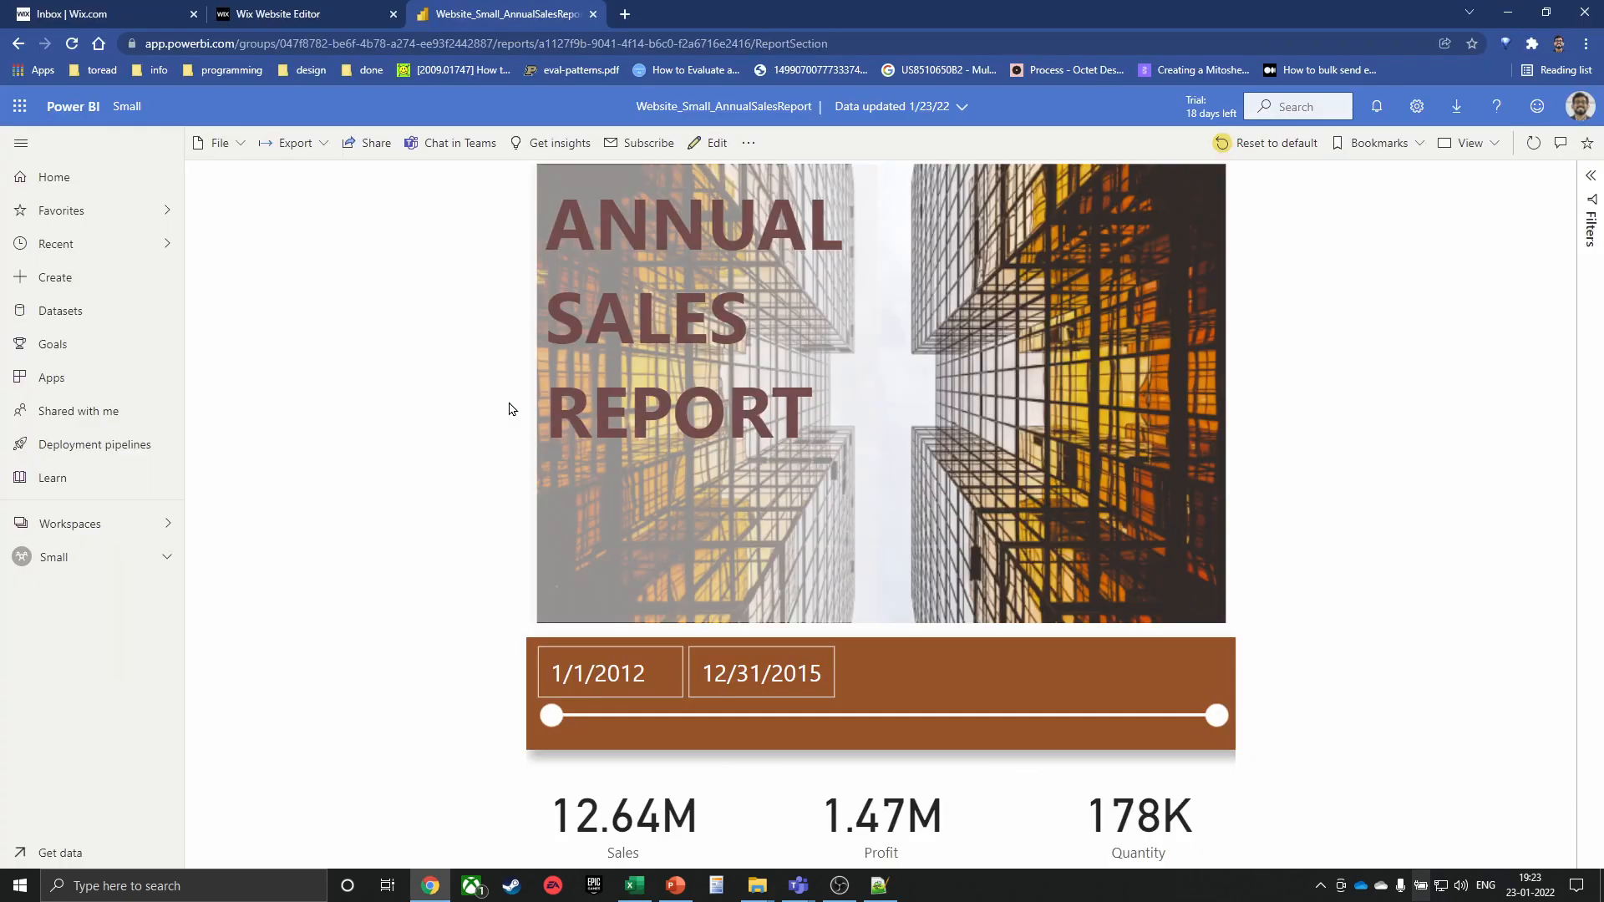
# Search srcc in a new Chrome window and open the srcc.edu college website
pyautogui.hotkey('ctrl', 'n')
pyautogui.write('src')
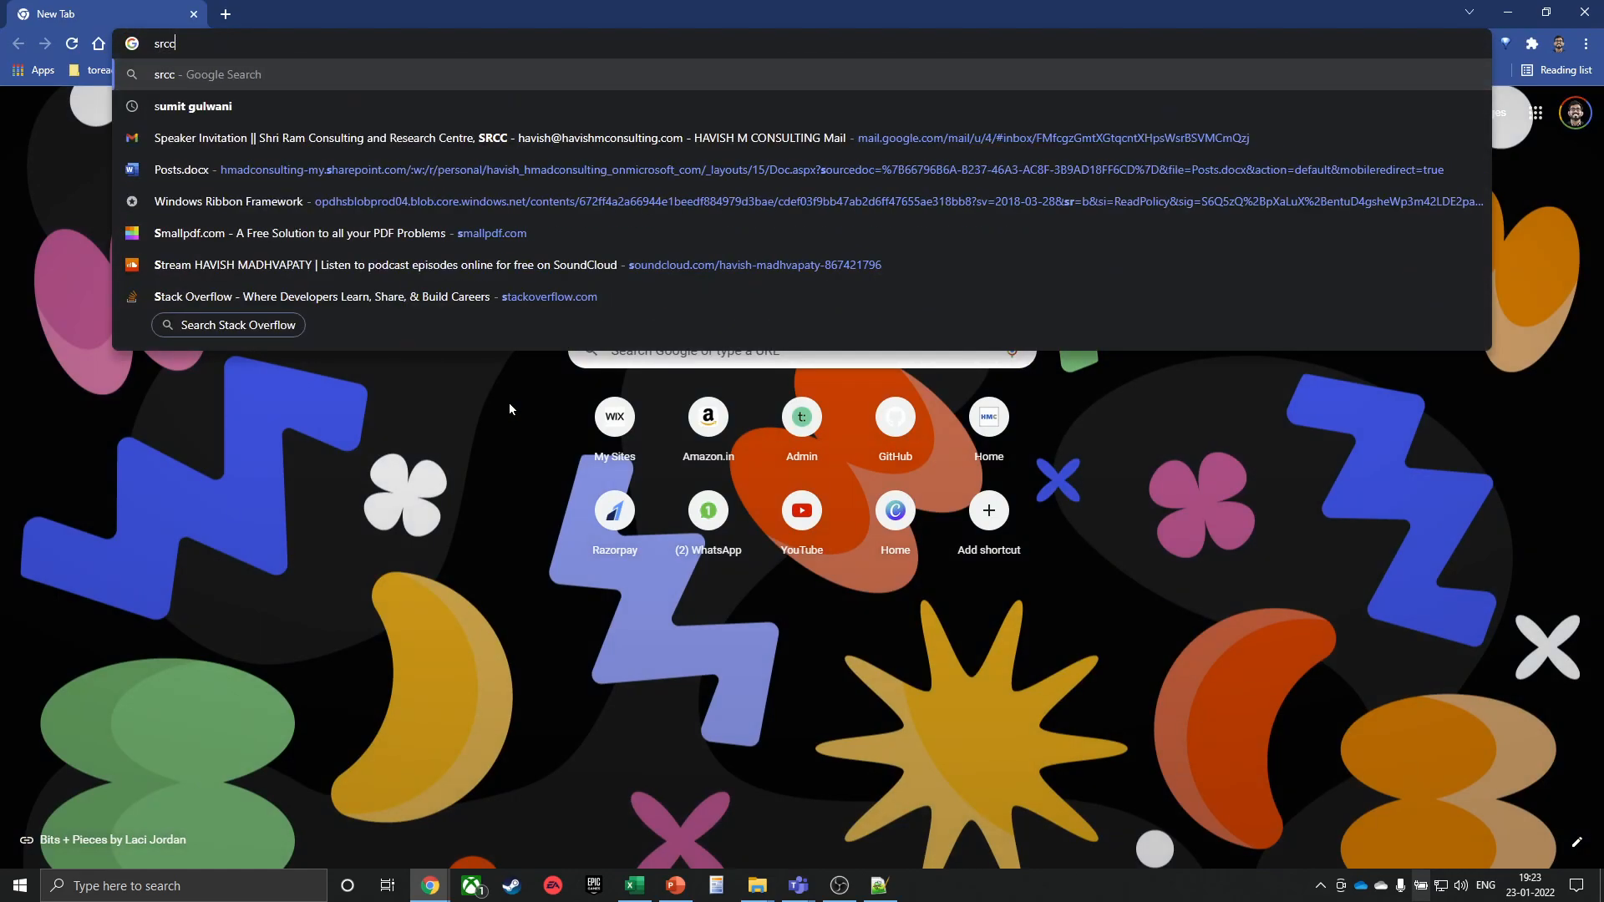
pyautogui.write('c')
pyautogui.press('Return')
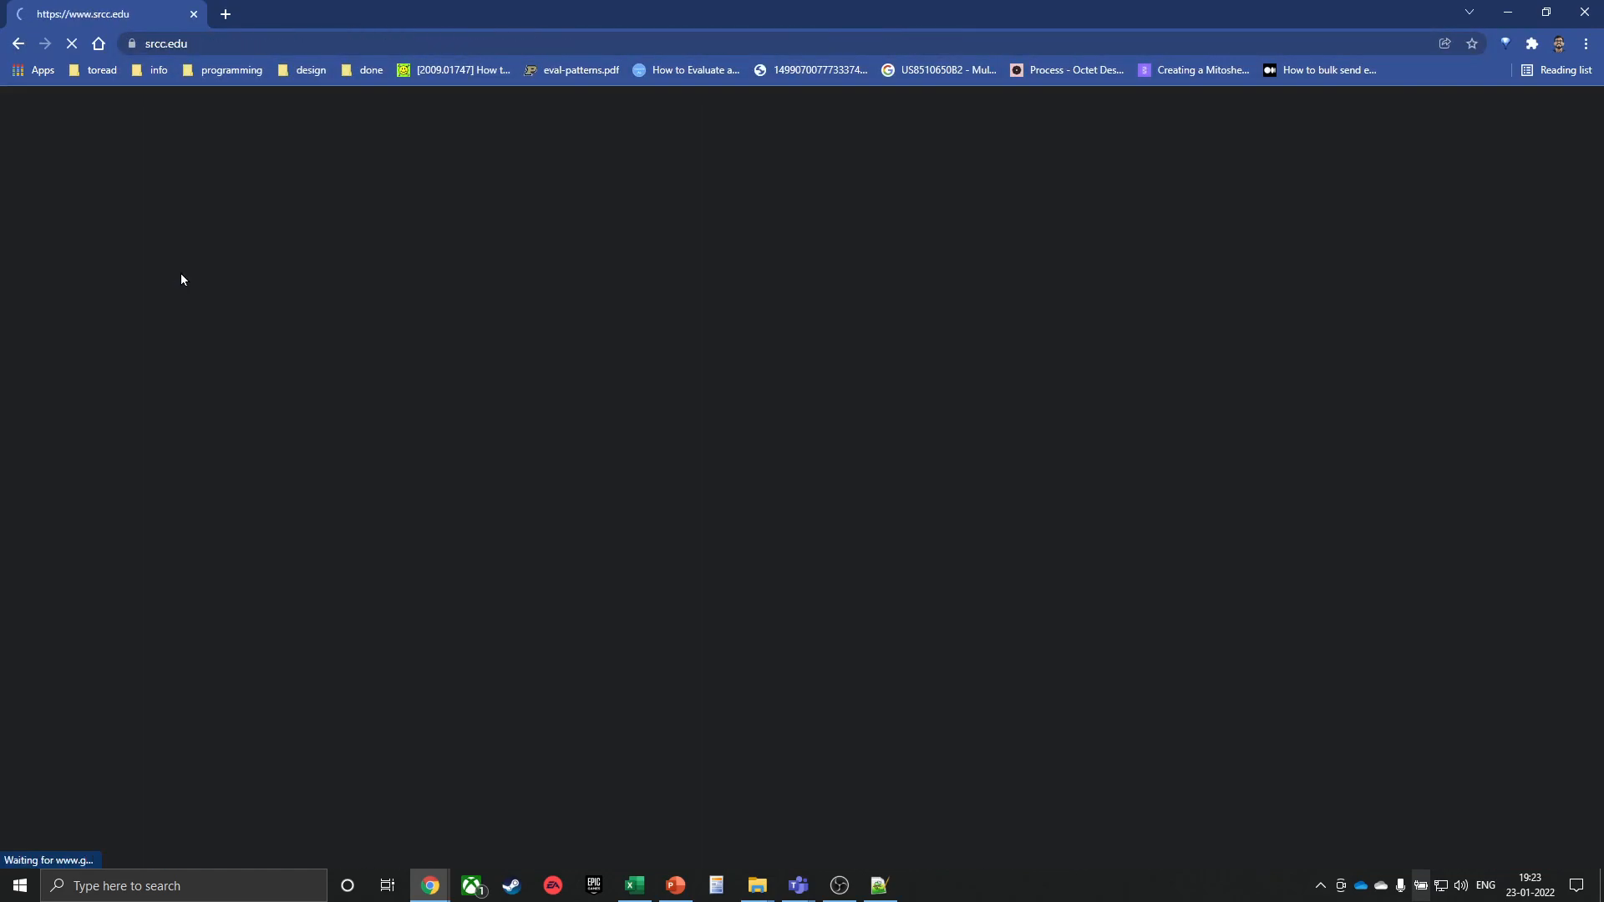
pyautogui.click(181, 273)
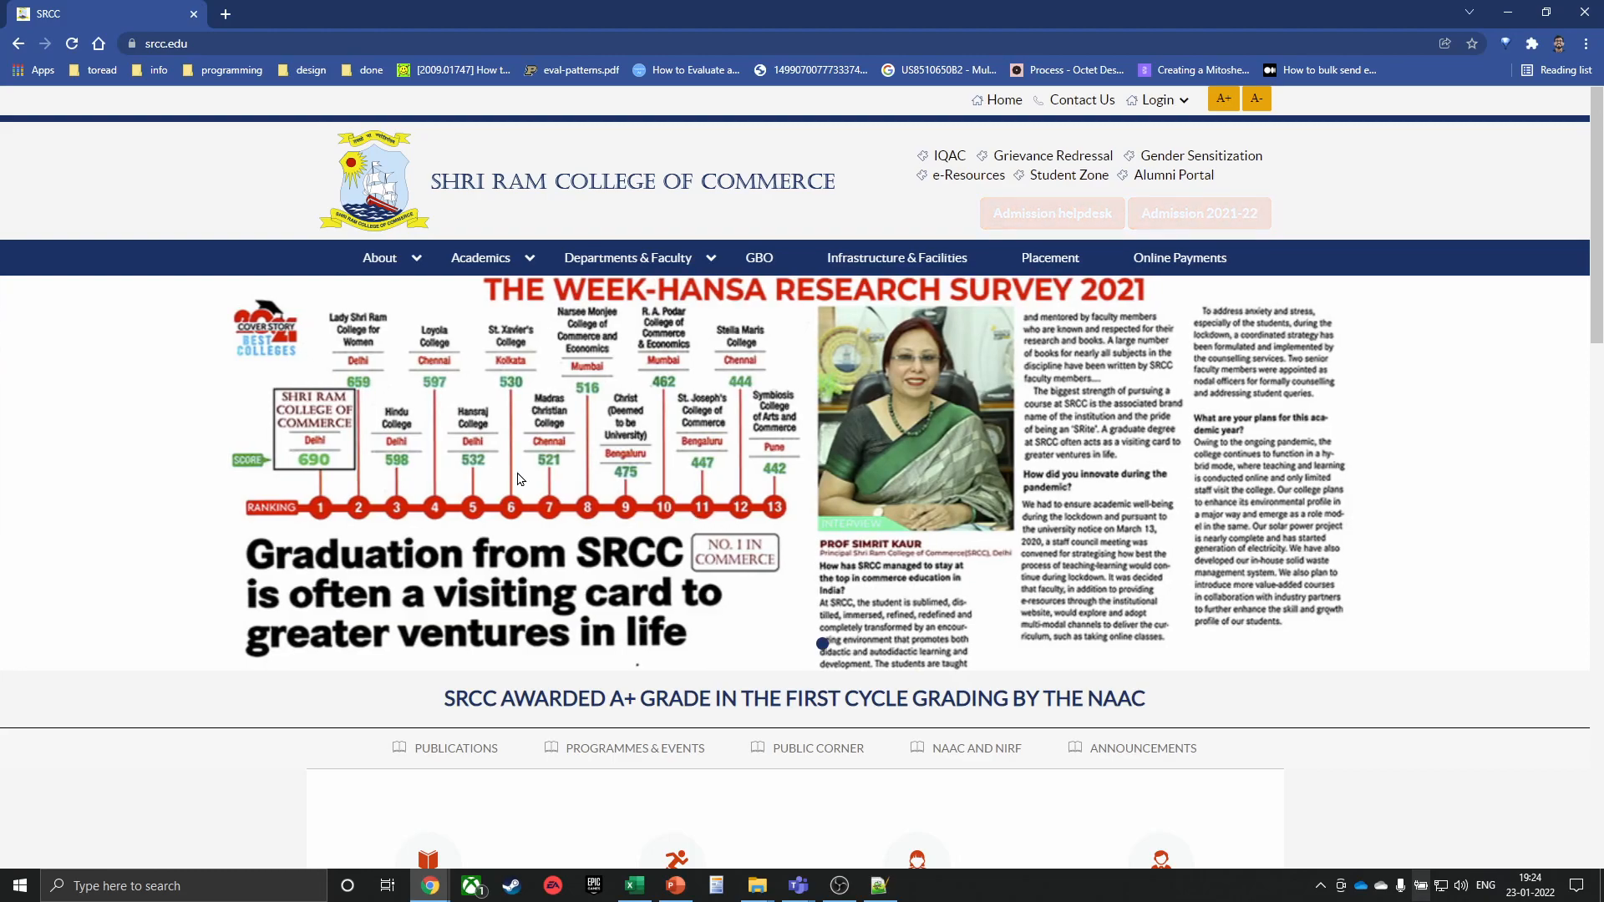
# Scroll to the gallery and inspect the Annual Day caption's HTML element in DevTools
pyautogui.scroll(-3, 597, 257)
pyautogui.scroll(-3, 504, 437)
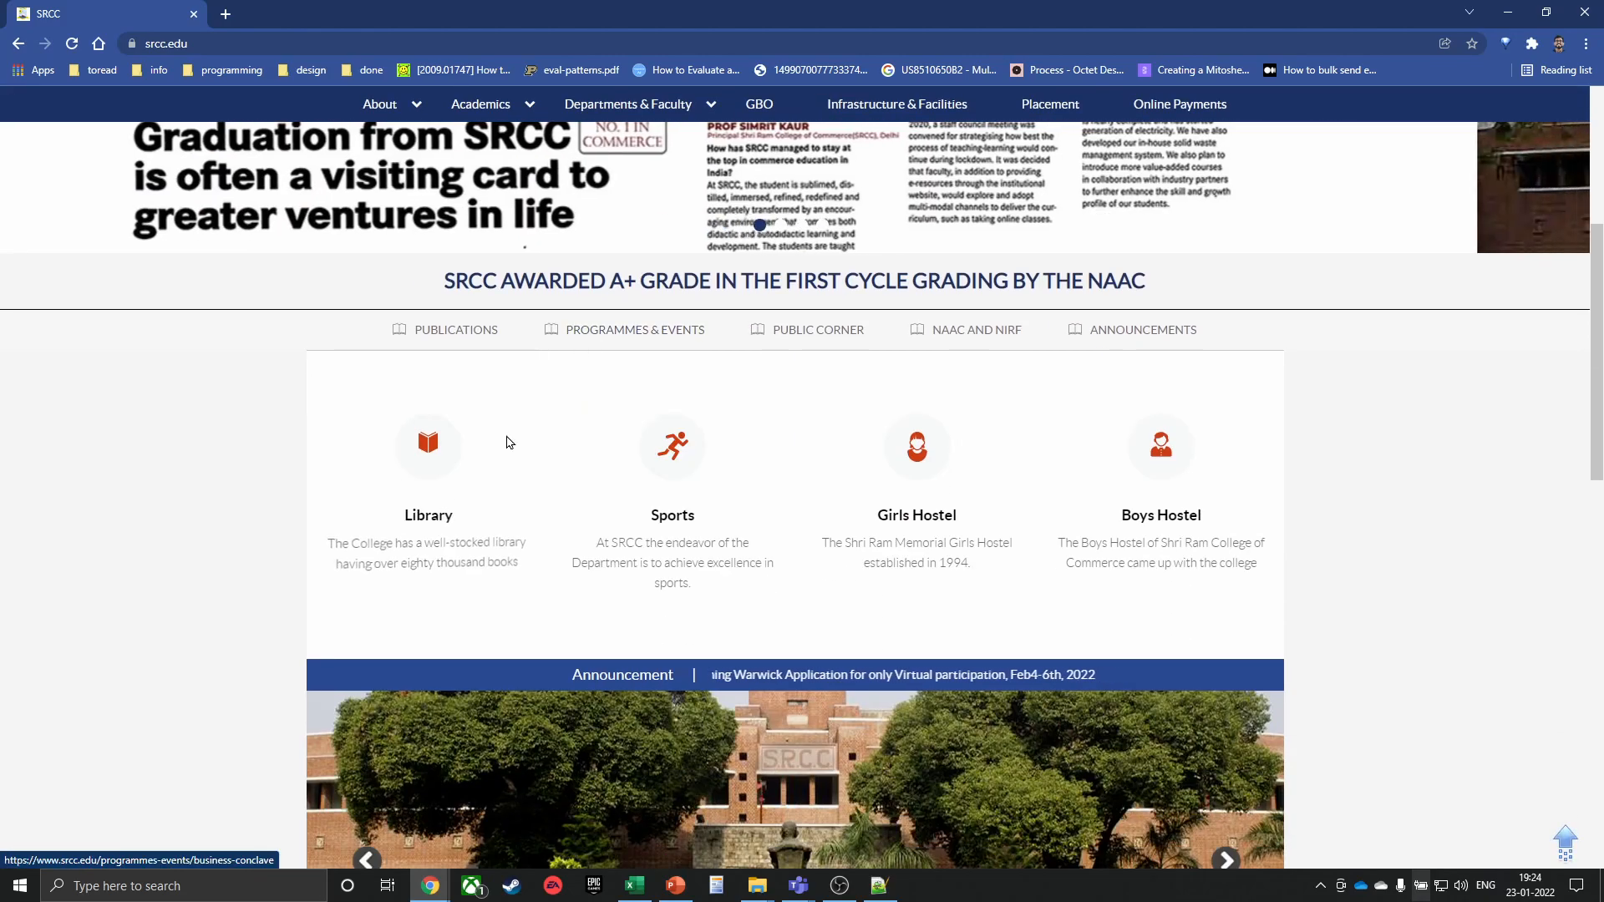
pyautogui.scroll(-7, 437, 584)
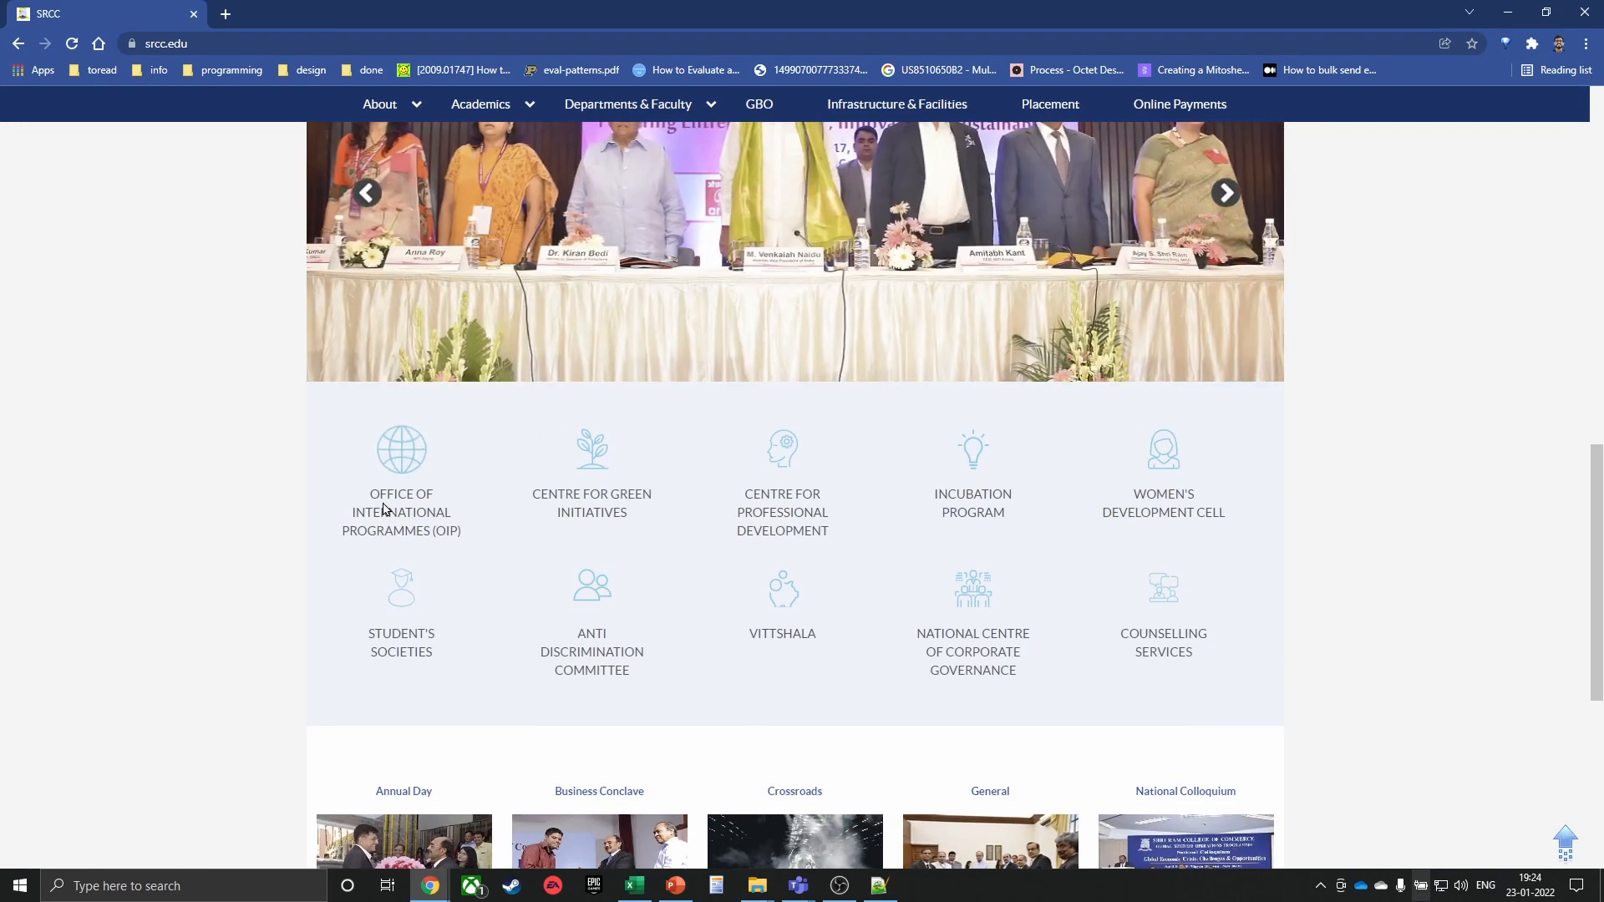
pyautogui.scroll(-6, 437, 615)
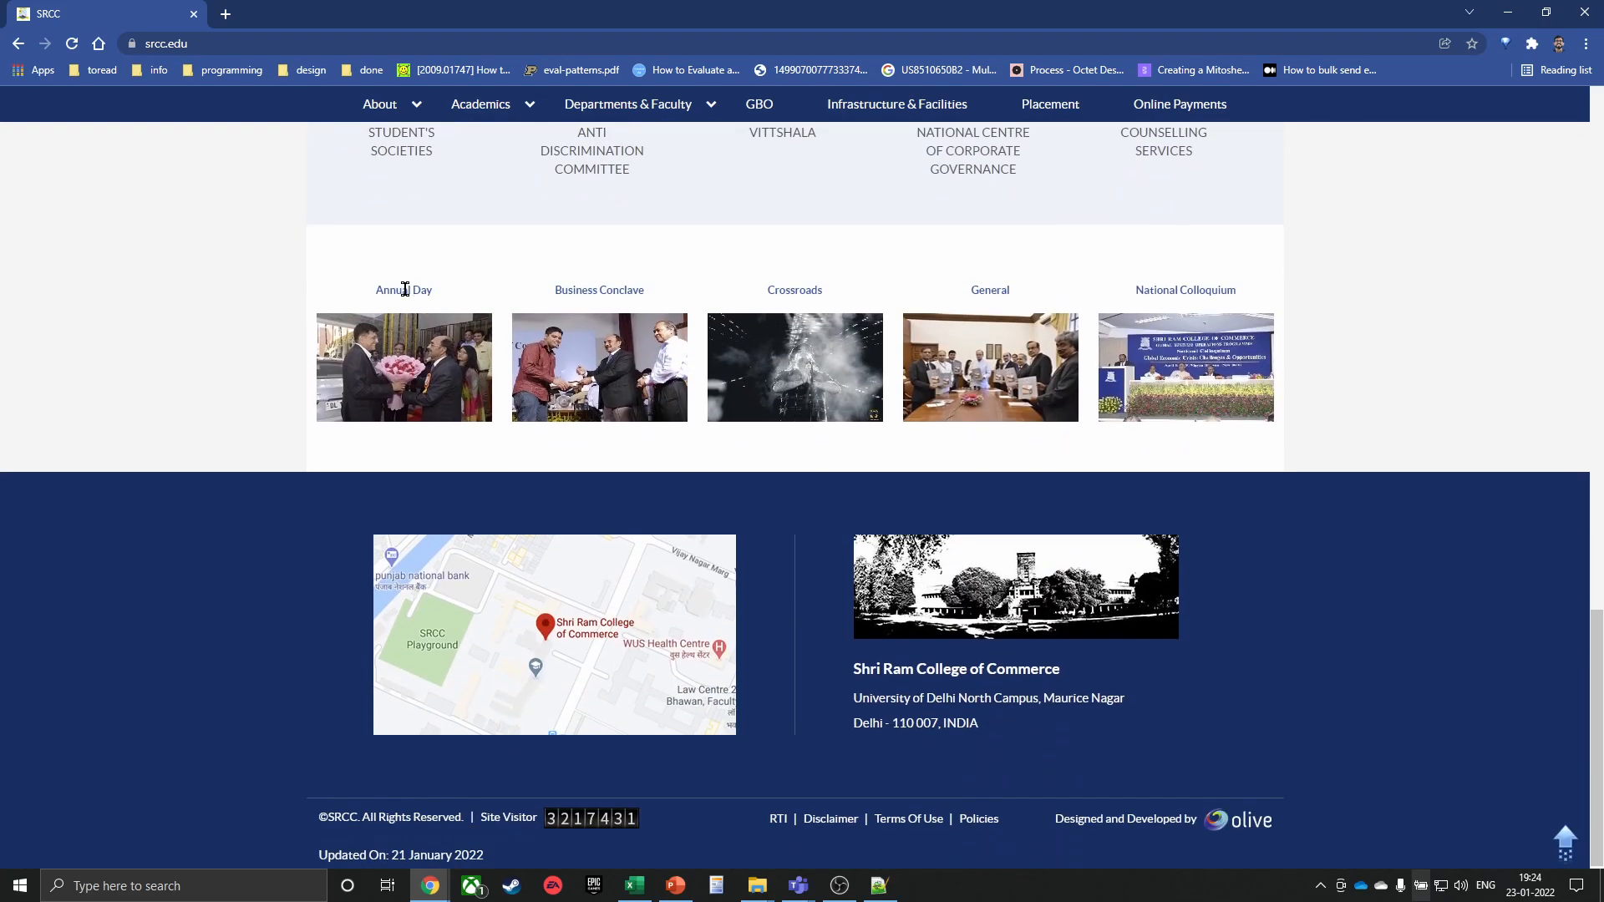
pyautogui.moveTo(376, 289); pyautogui.dragTo(434, 288)
pyautogui.rightClick(420, 289)
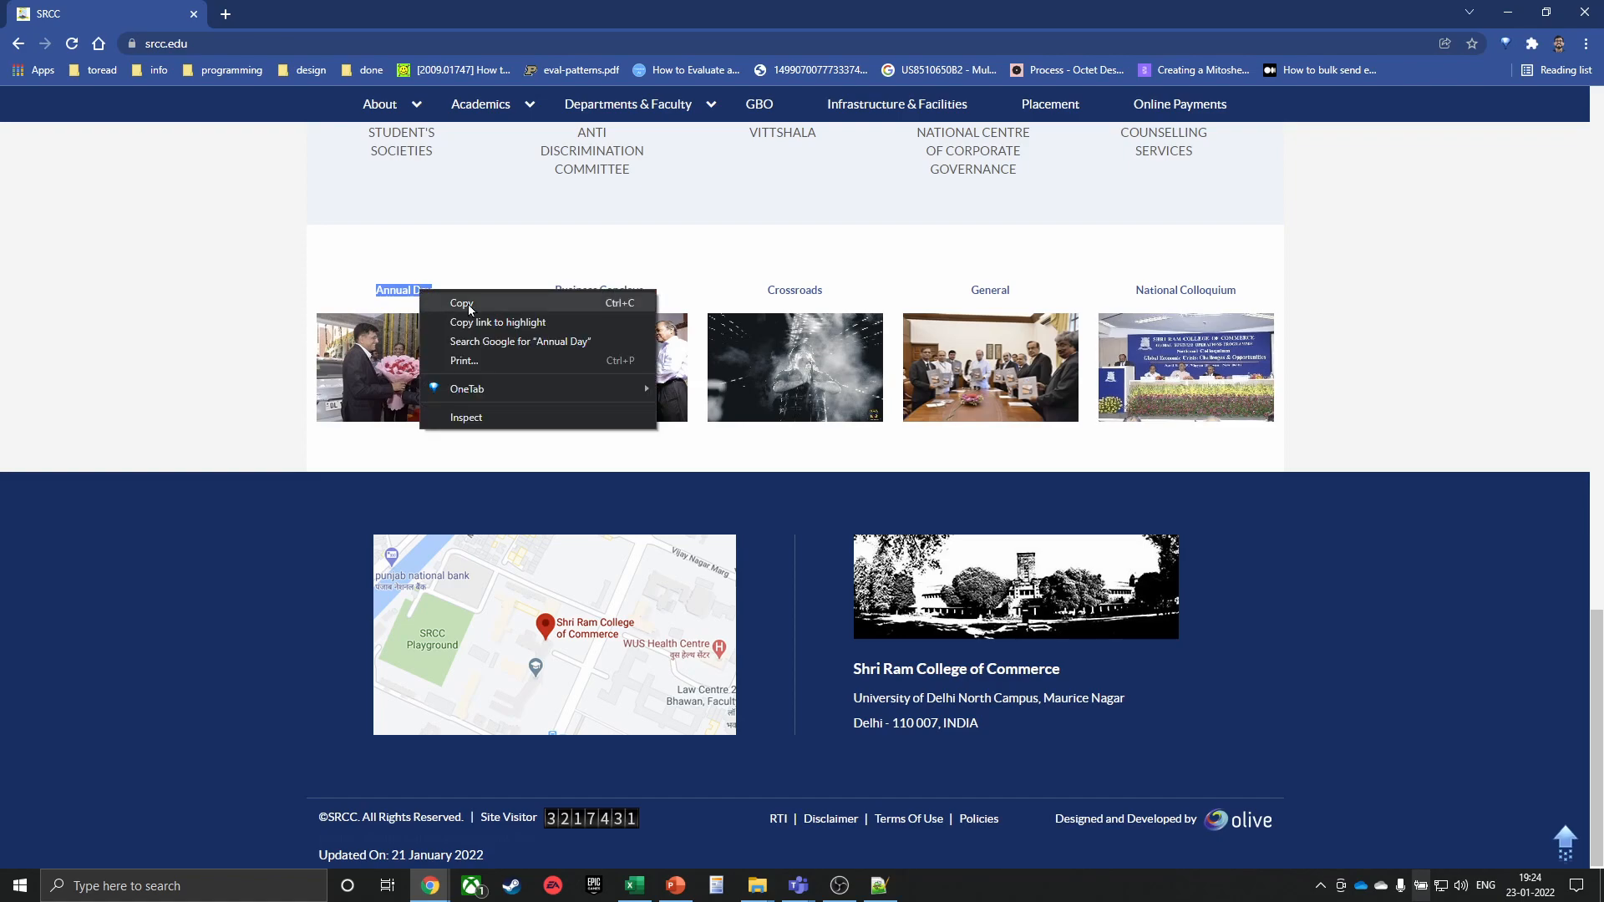
pyautogui.click(471, 421)
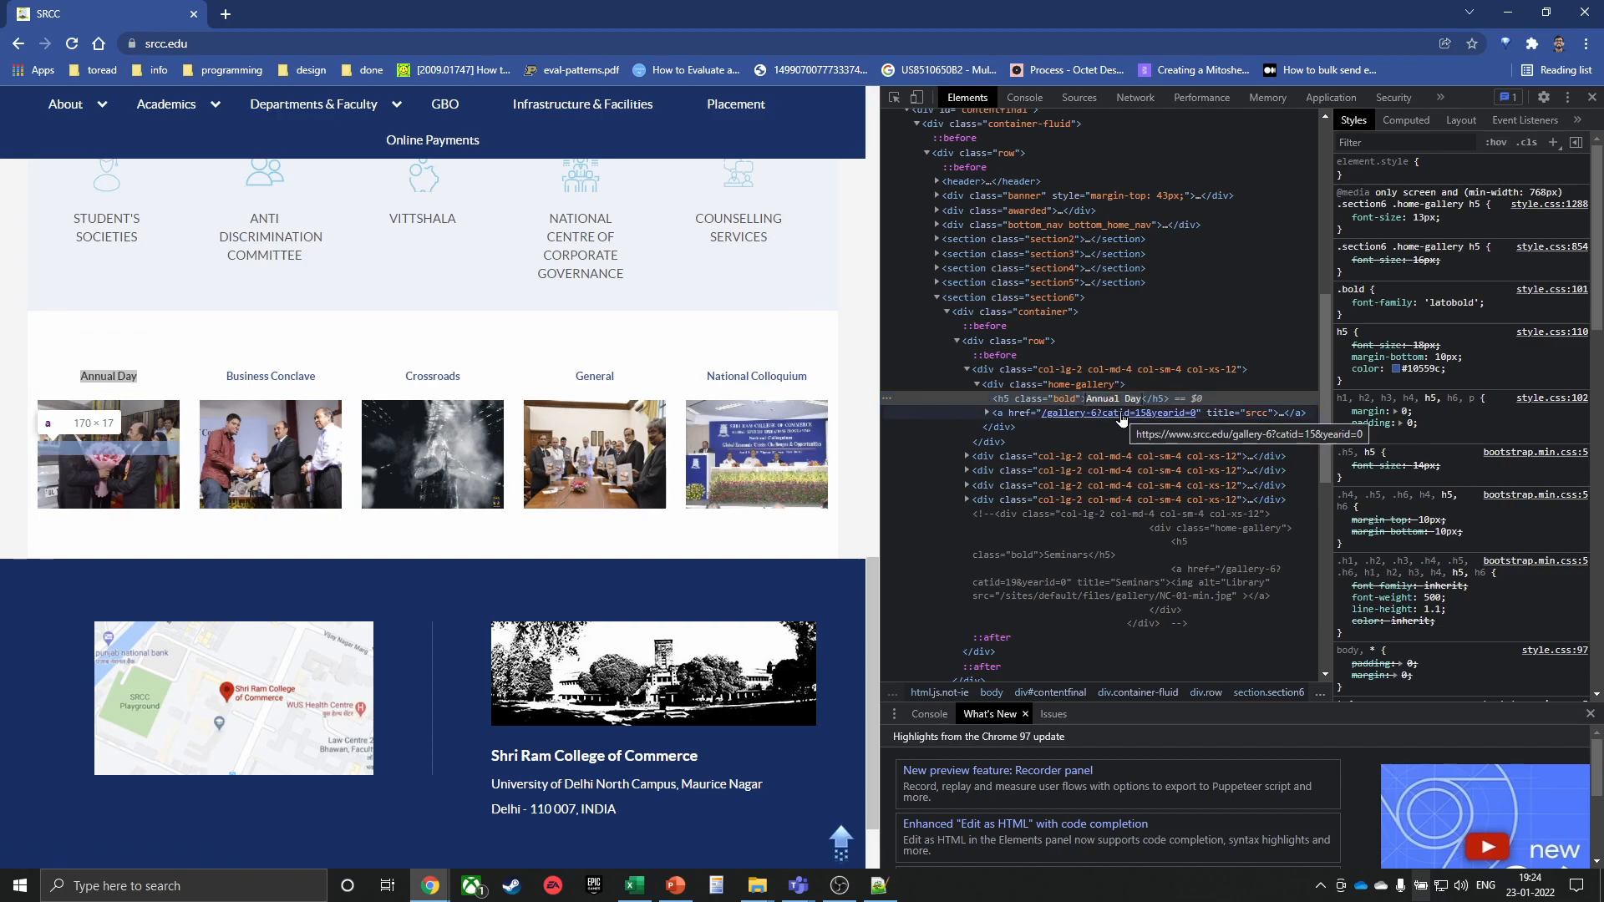
# Change the caption text to 'Special Day', correcting the 'Sepcial' typo
pyautogui.write('Sepcial D')
pyautogui.write('ay')
pyautogui.press('Left')
pyautogui.hotkey('ctrl', 'shift', 'Left')
pyautogui.write('Special')
pyautogui.press('Return')
pyautogui.moveTo(68, 384); pyautogui.dragTo(177, 386)
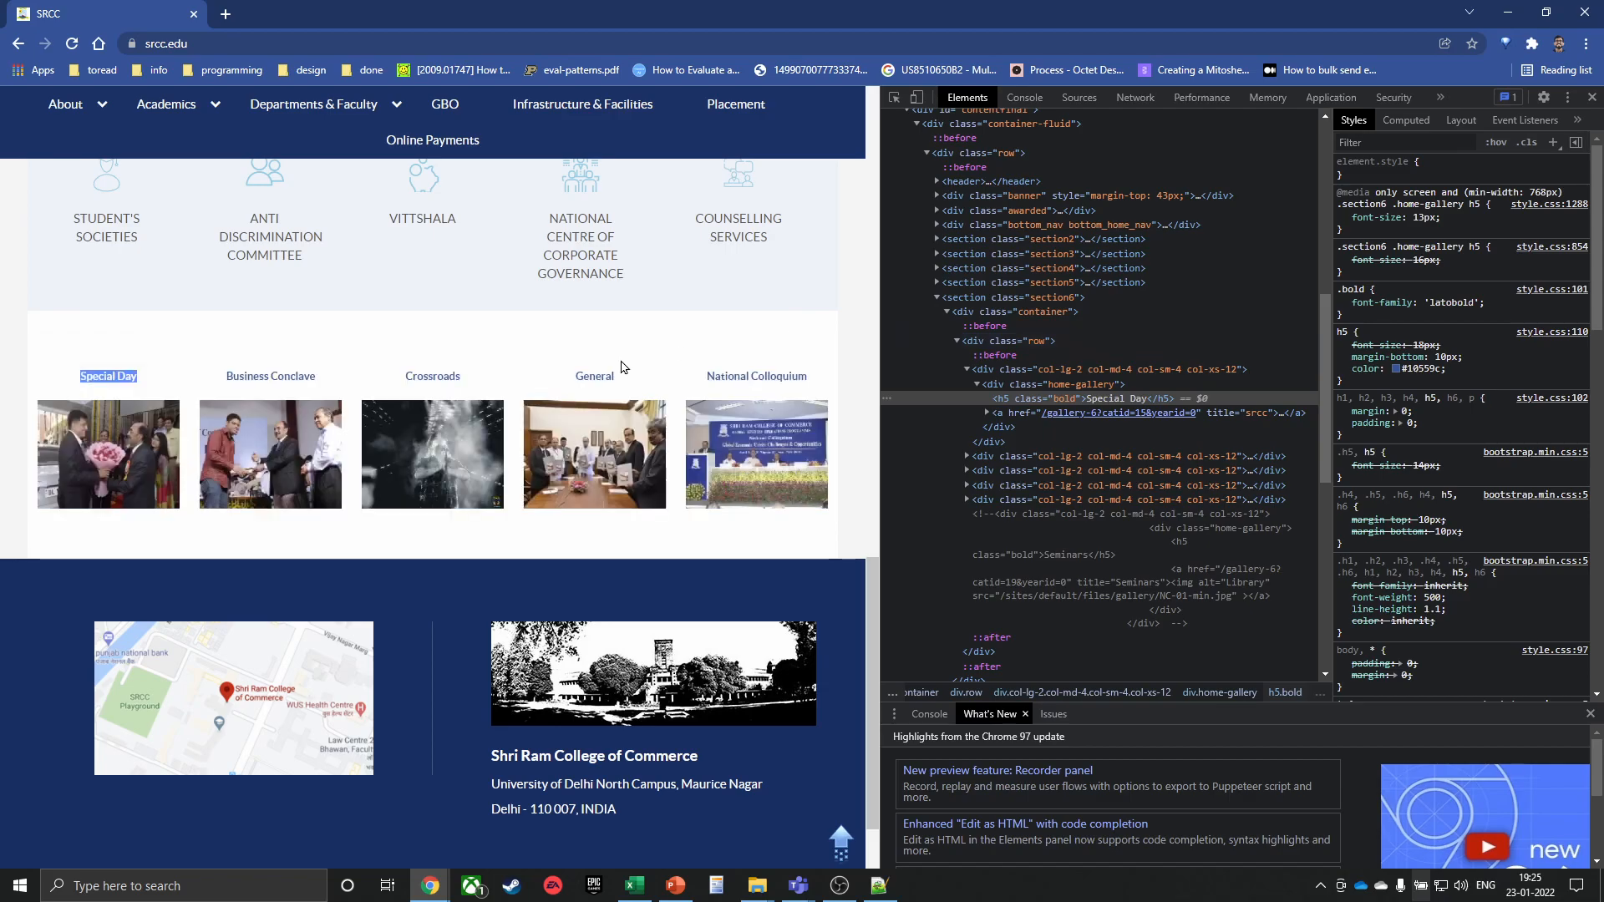
# Scroll the page back to the top and close the blocked blank tab
pyautogui.scroll(15, 448, 385)
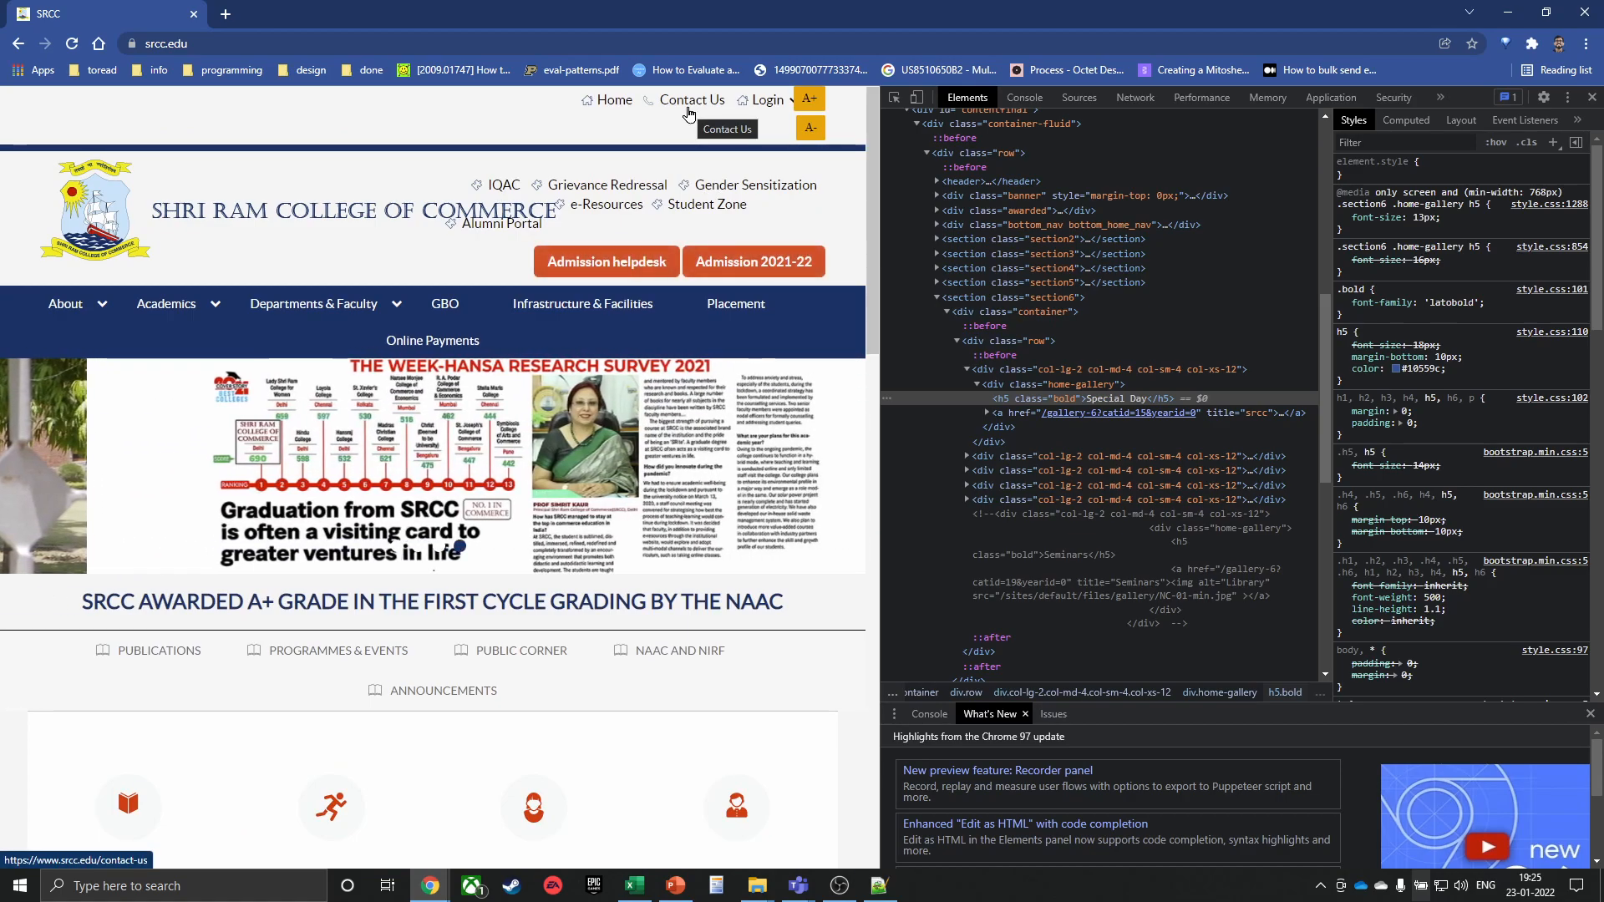
pyautogui.moveTo(755, 107)
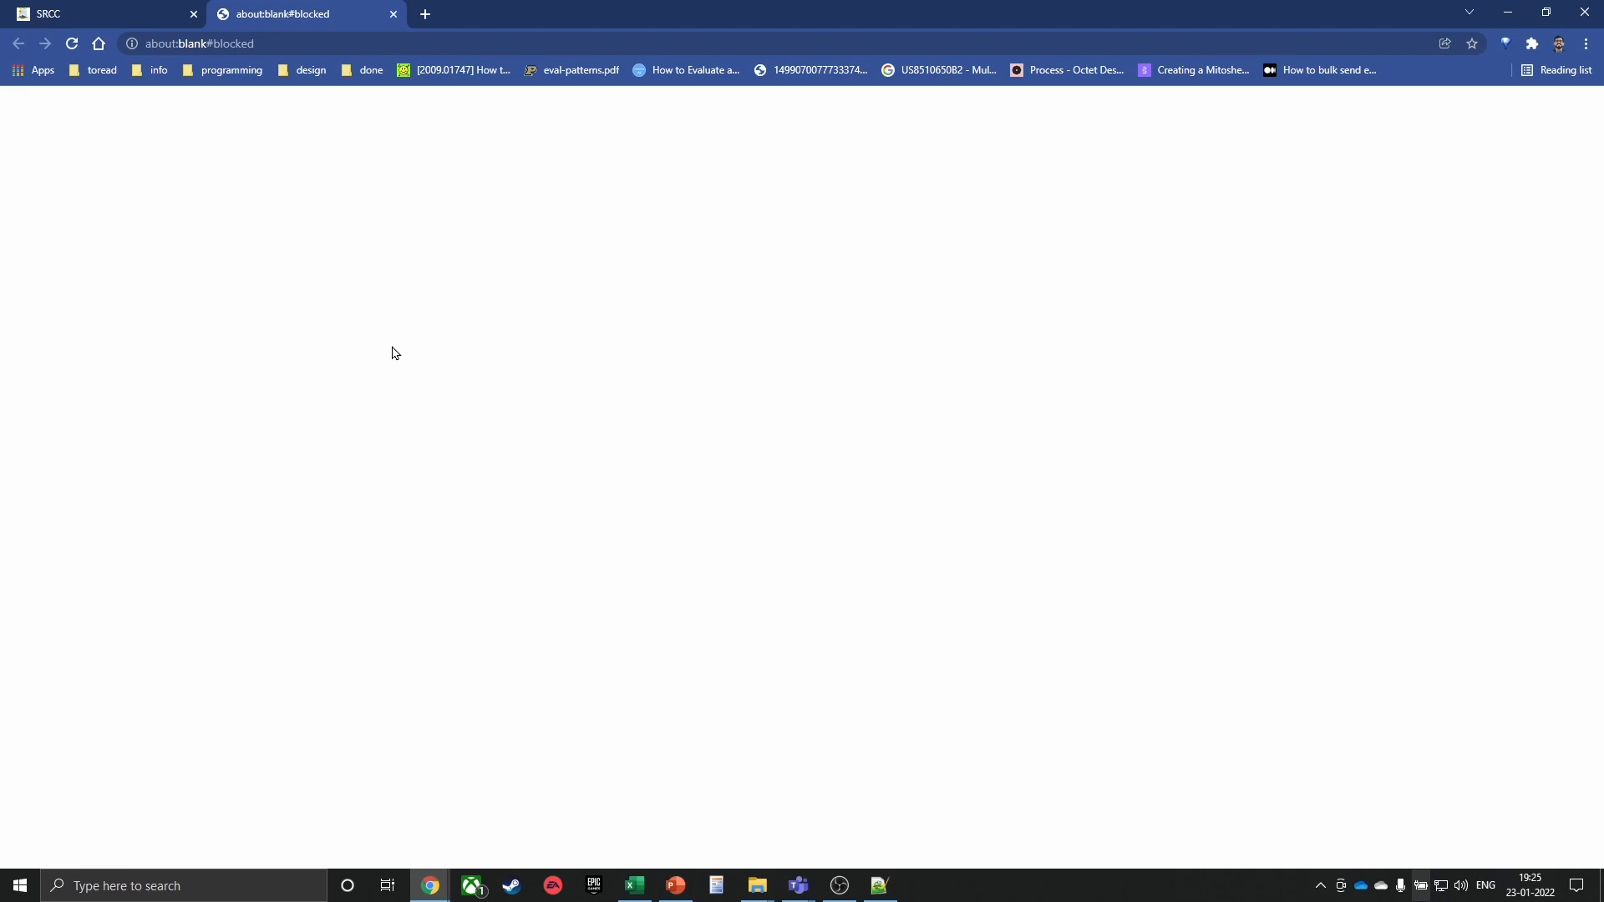
pyautogui.click(394, 14)
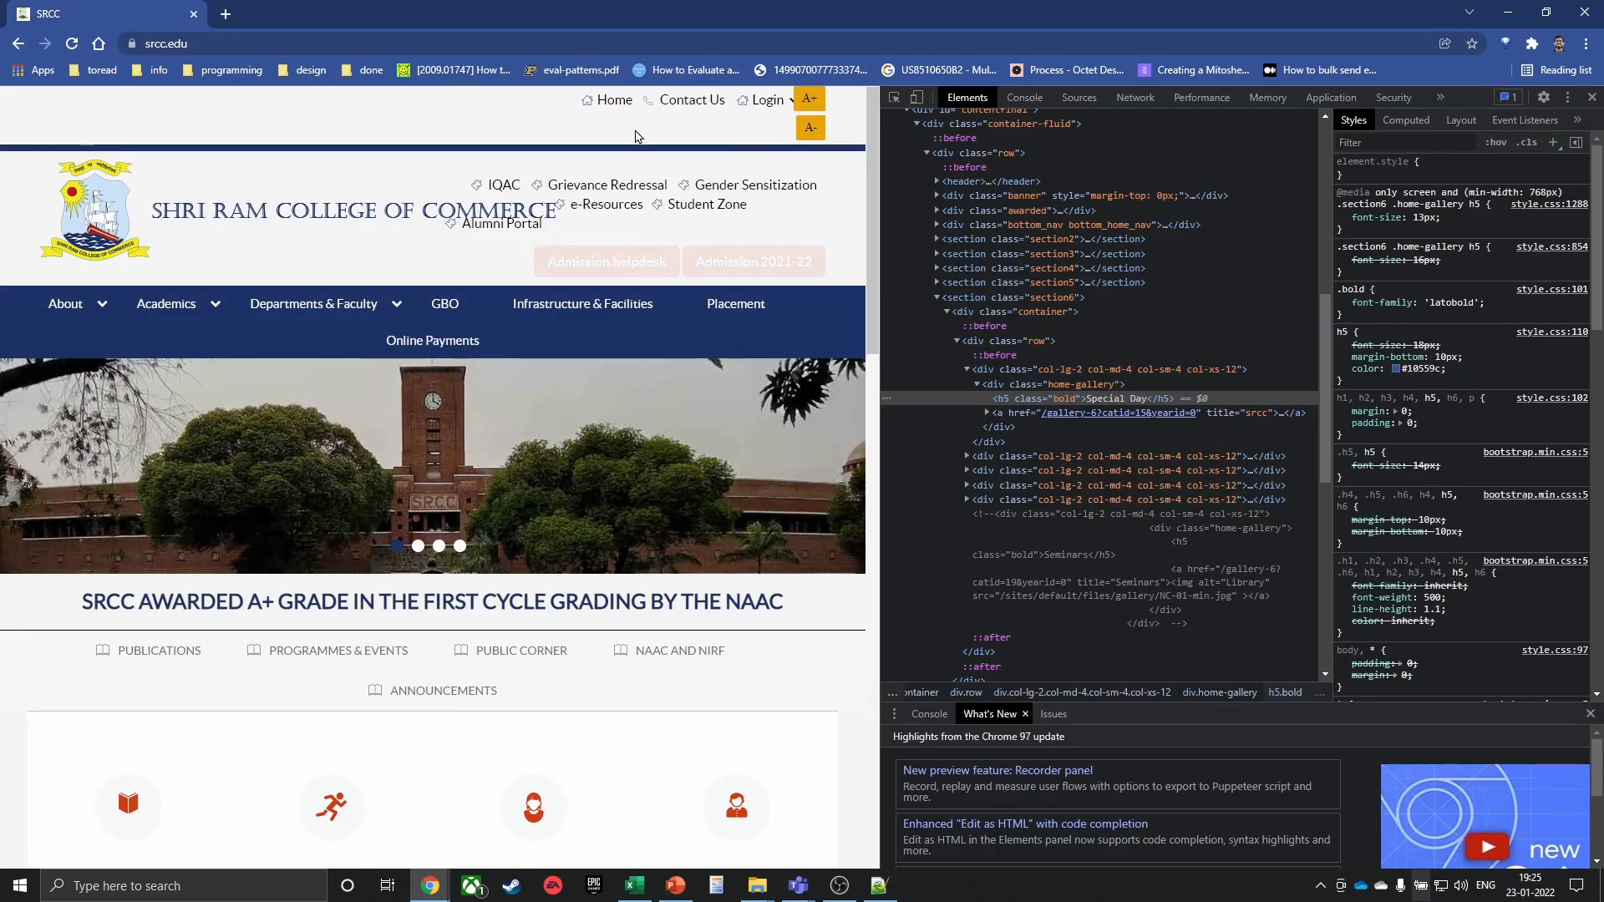
pyautogui.click(749, 118)
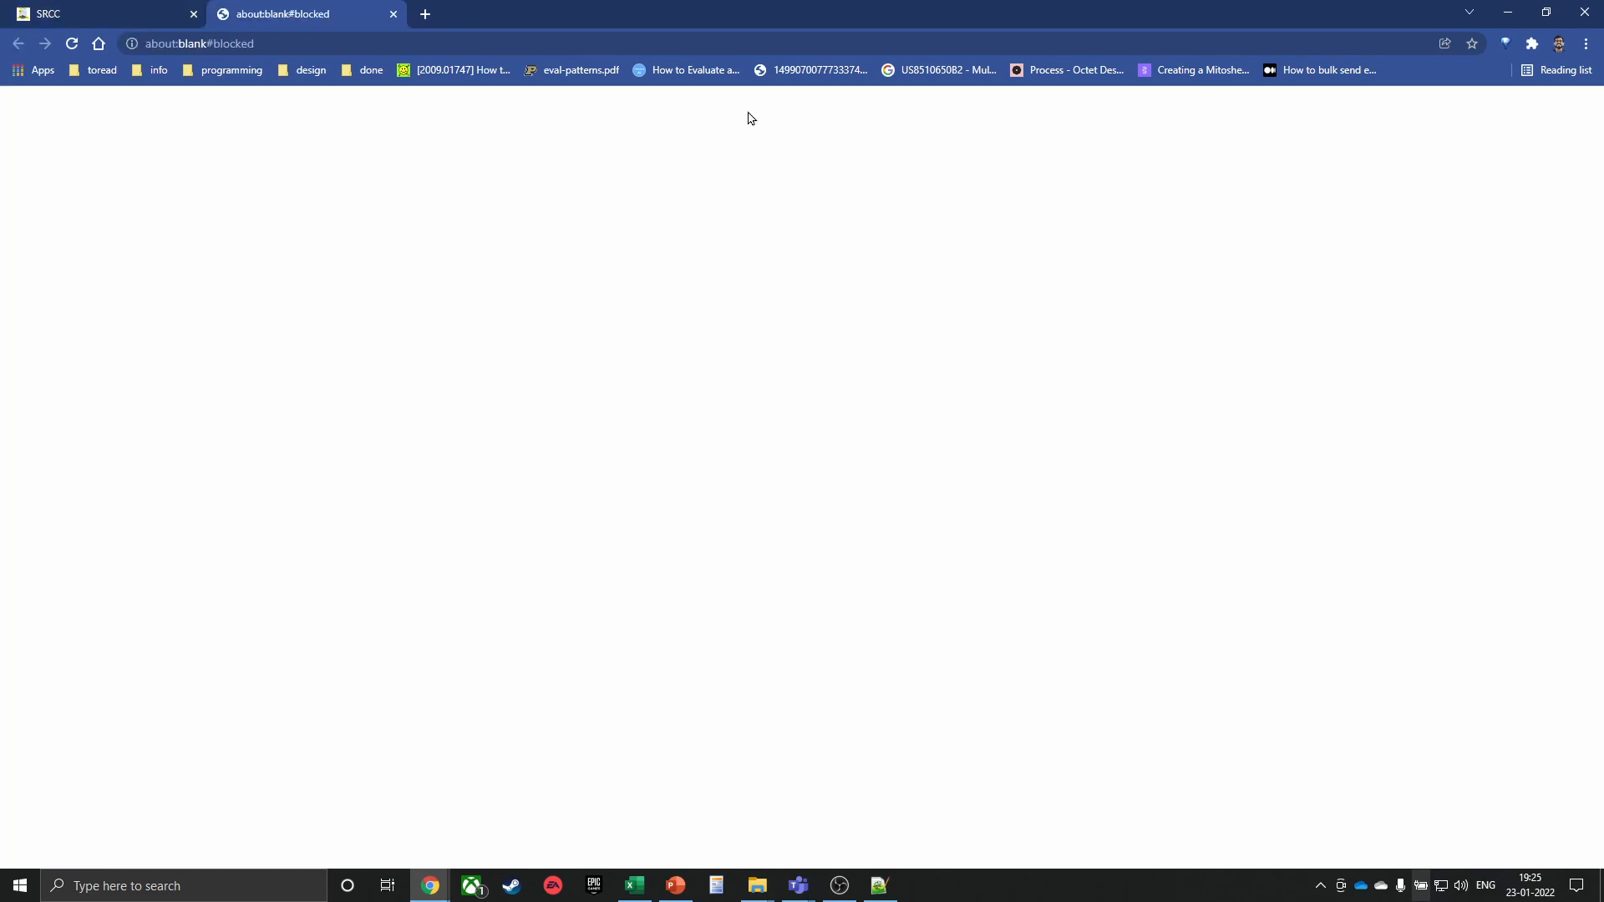
pyautogui.click(393, 14)
pyautogui.moveTo(763, 102)
pyautogui.click(778, 149)
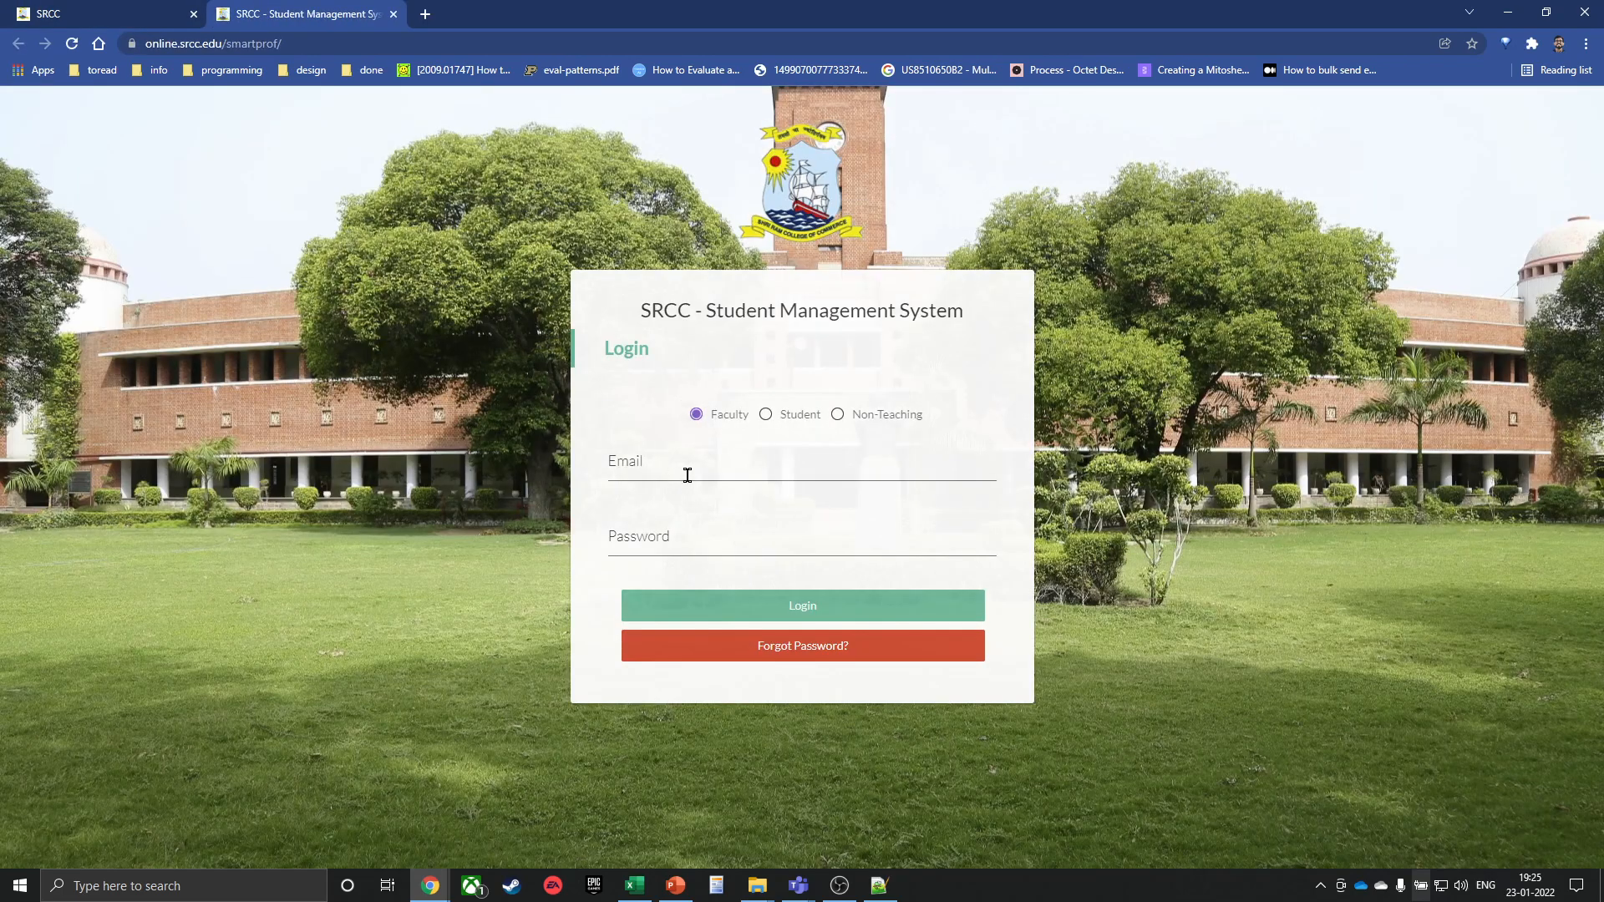
pyautogui.click(685, 469)
pyautogui.click(821, 532)
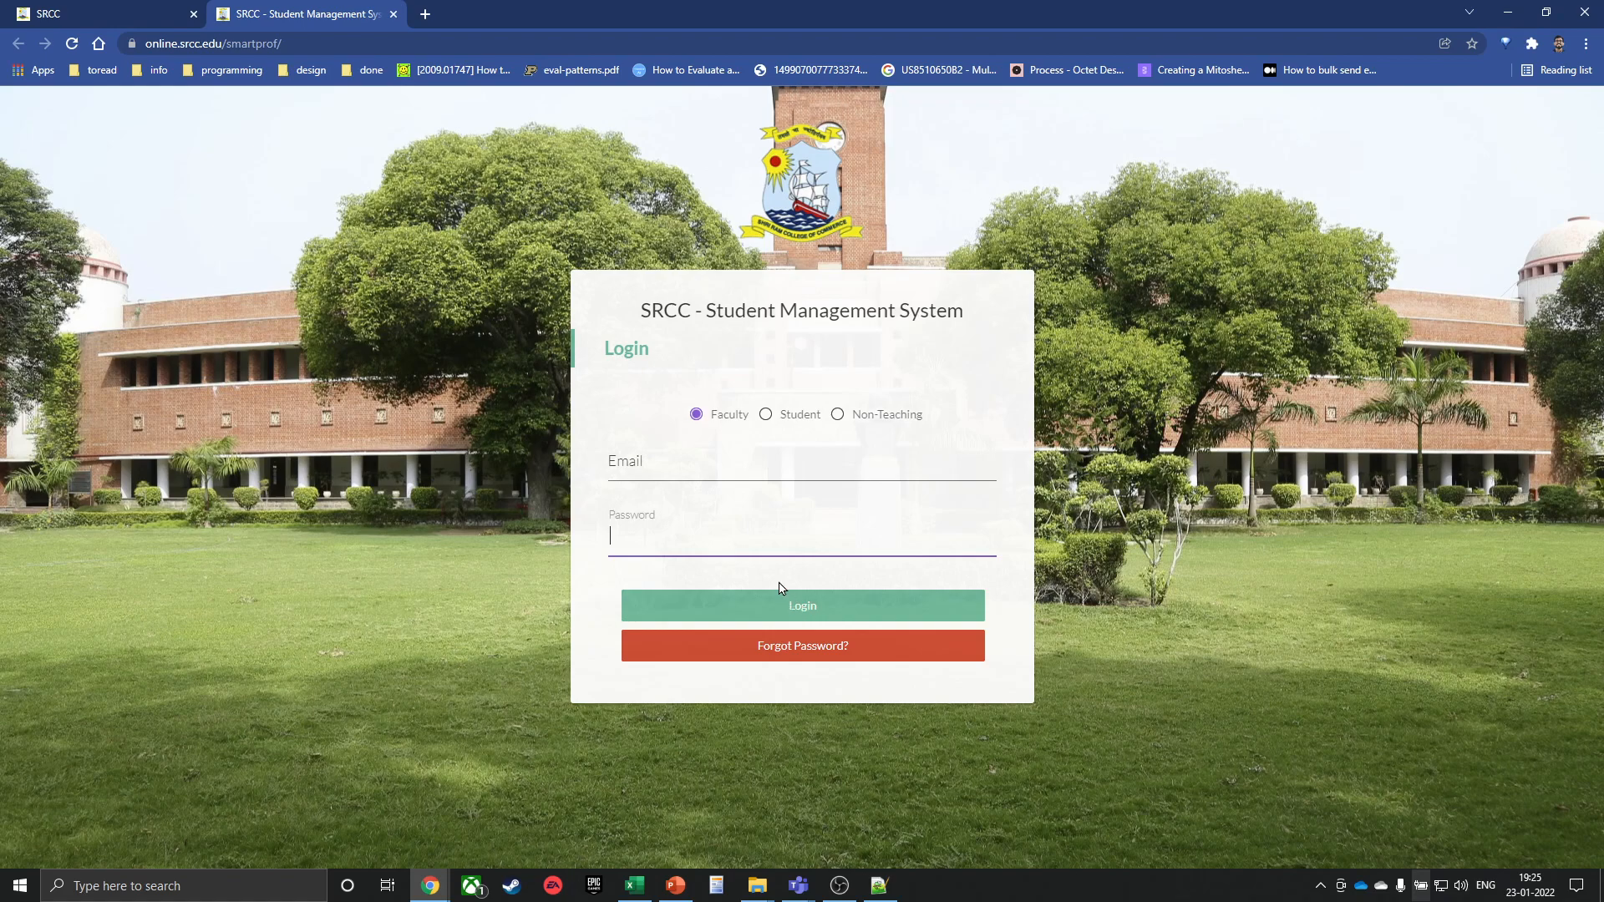
pyautogui.rightClick(776, 587)
pyautogui.click(794, 576)
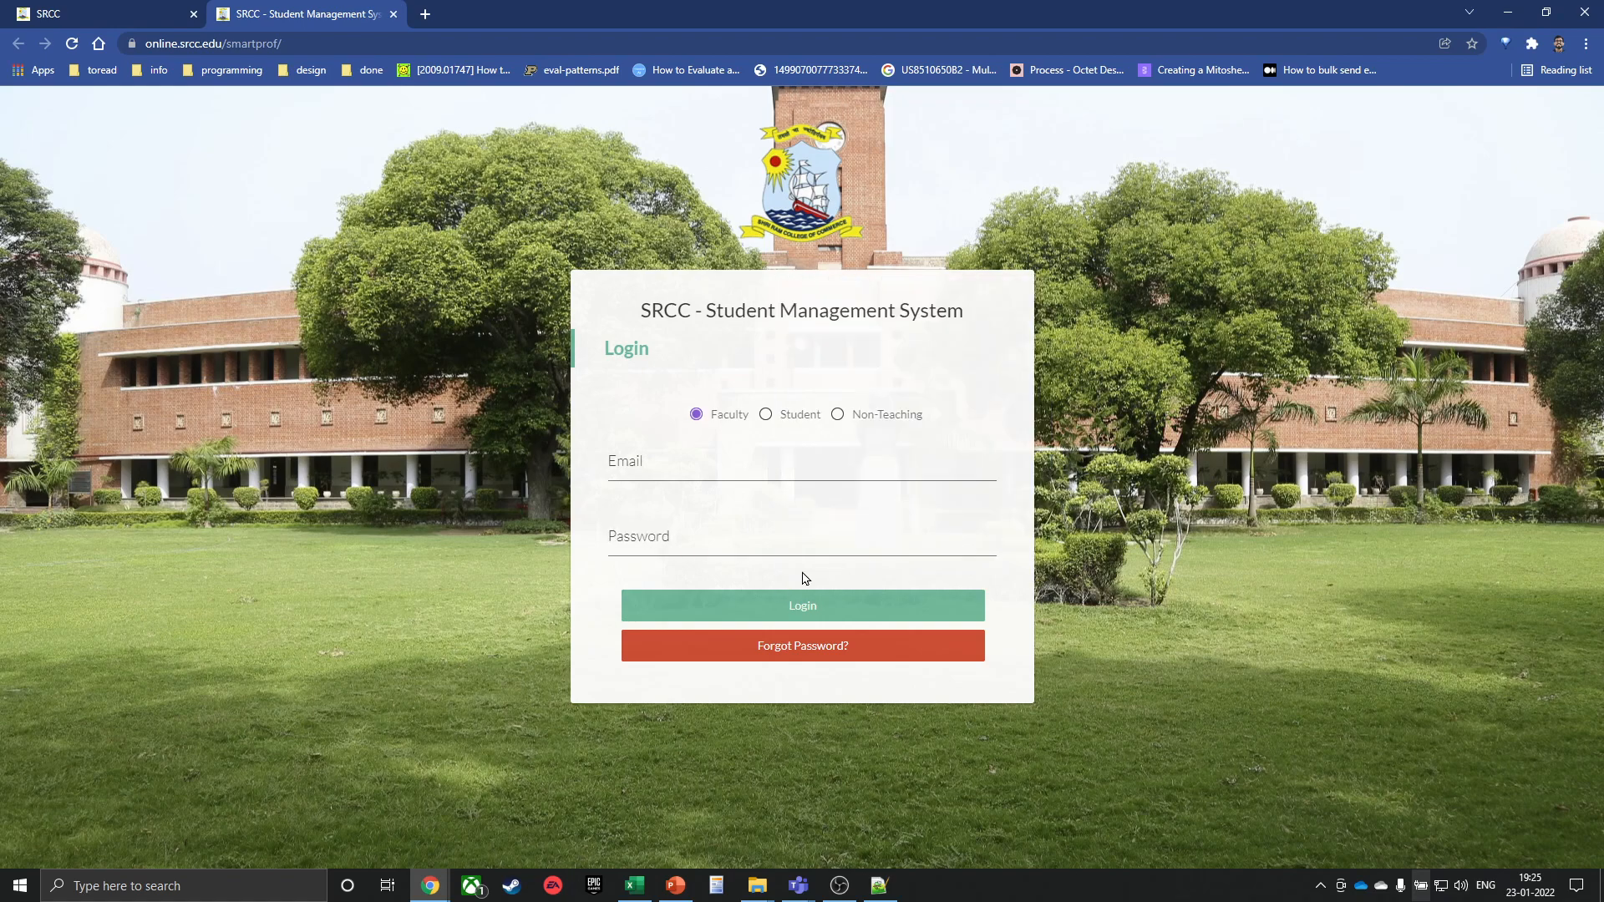
pyautogui.hotkey('ctrl', 'shift', 'c')
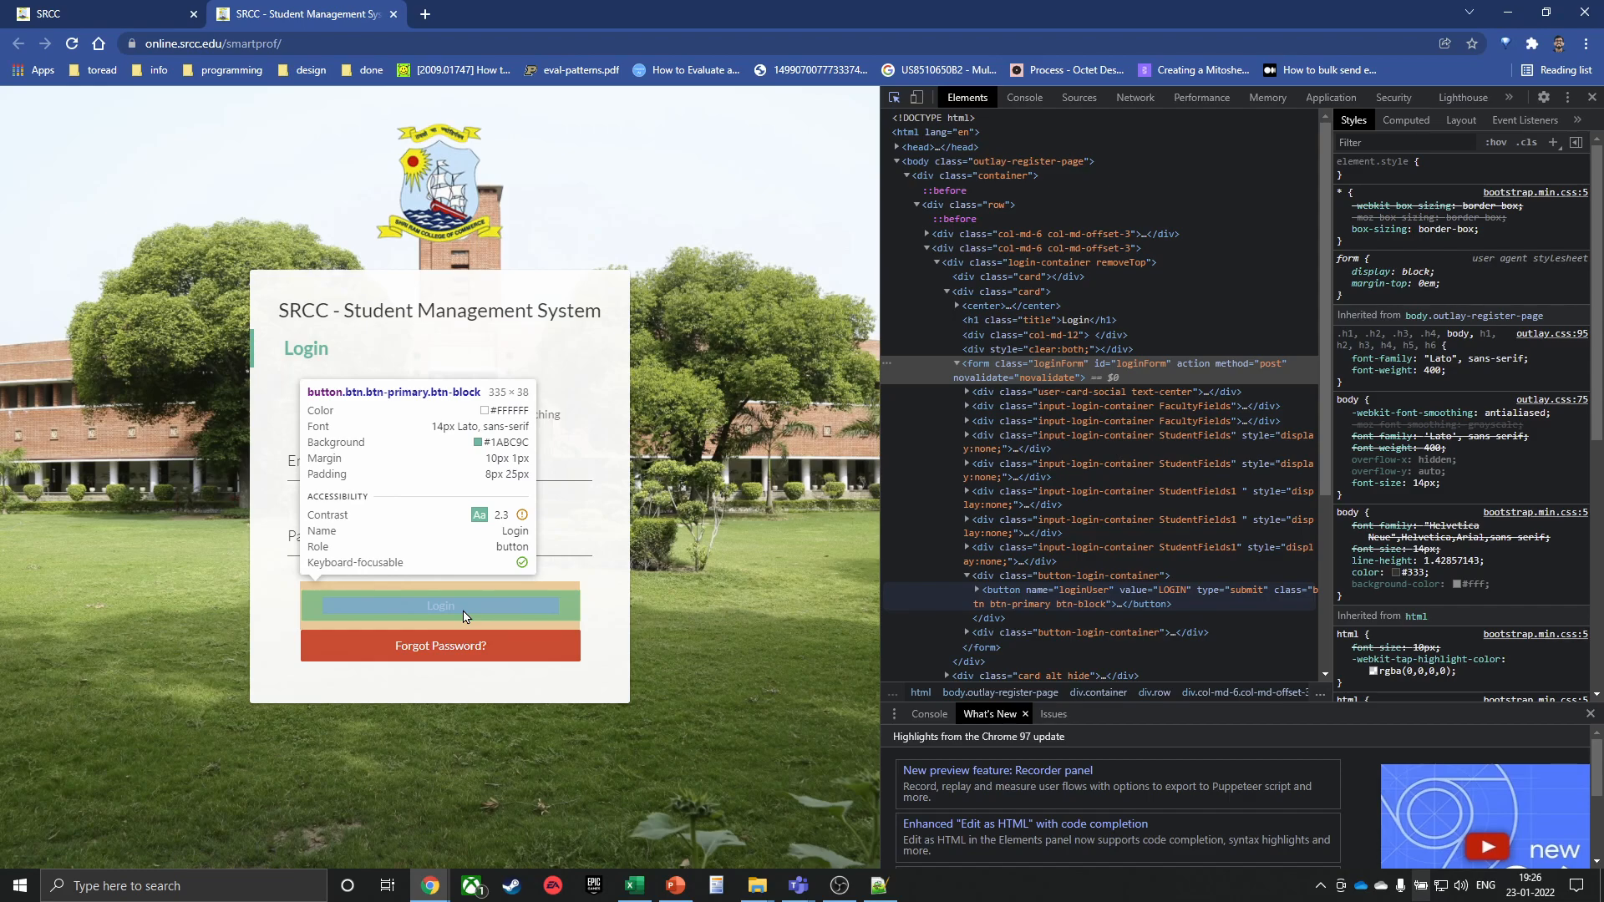
pyautogui.click(464, 617)
pyautogui.scroll(-2, 1003, 543)
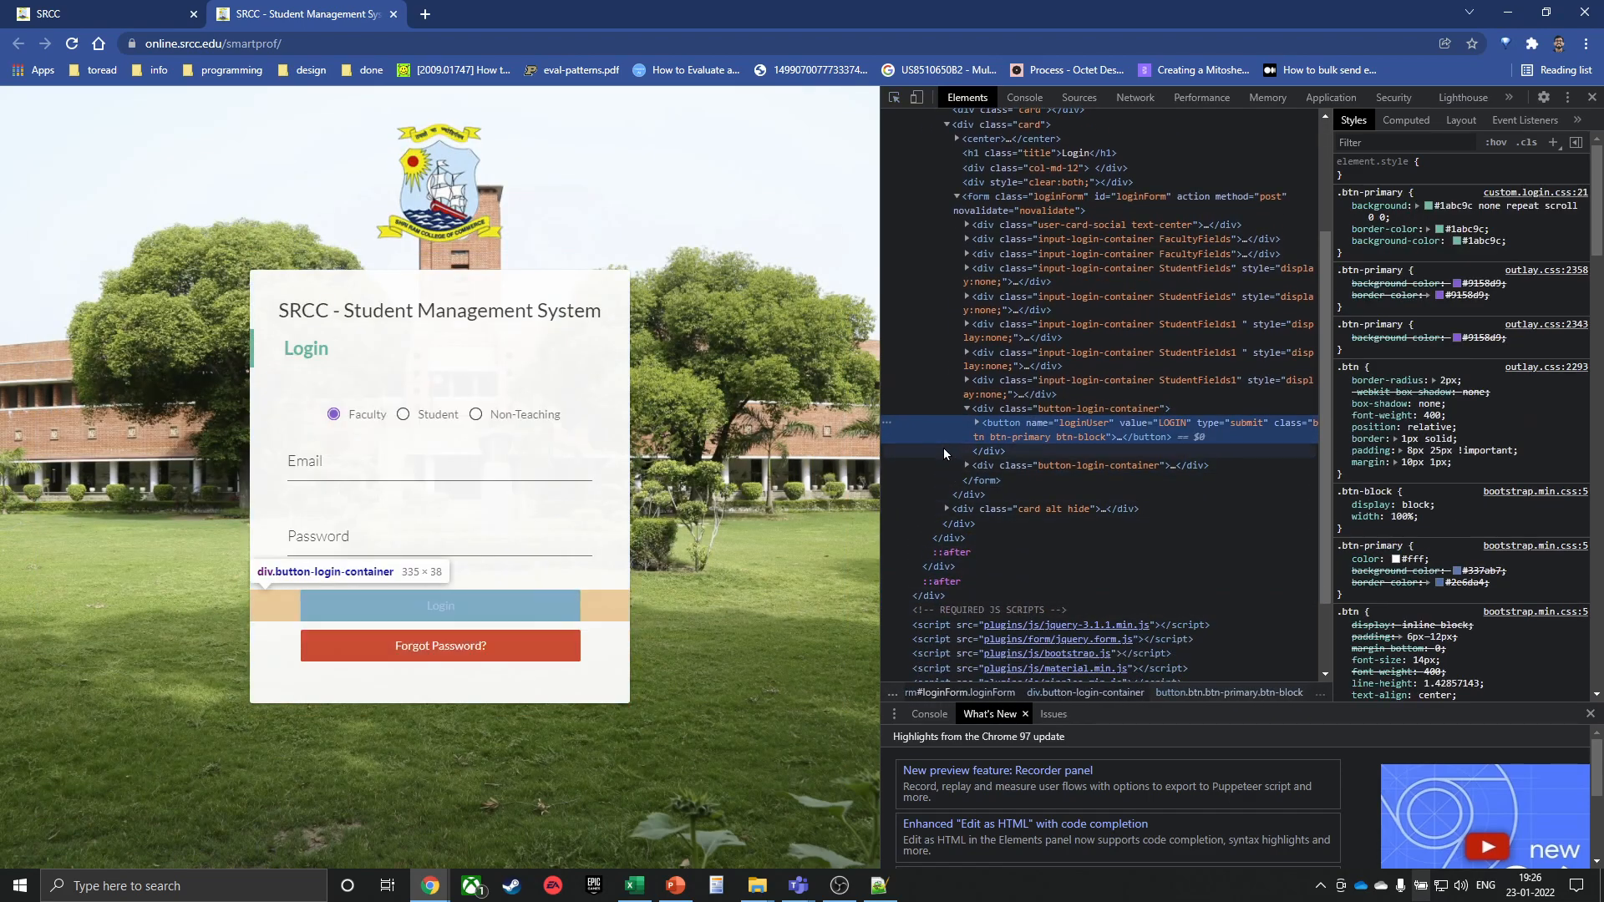
pyautogui.click(976, 423)
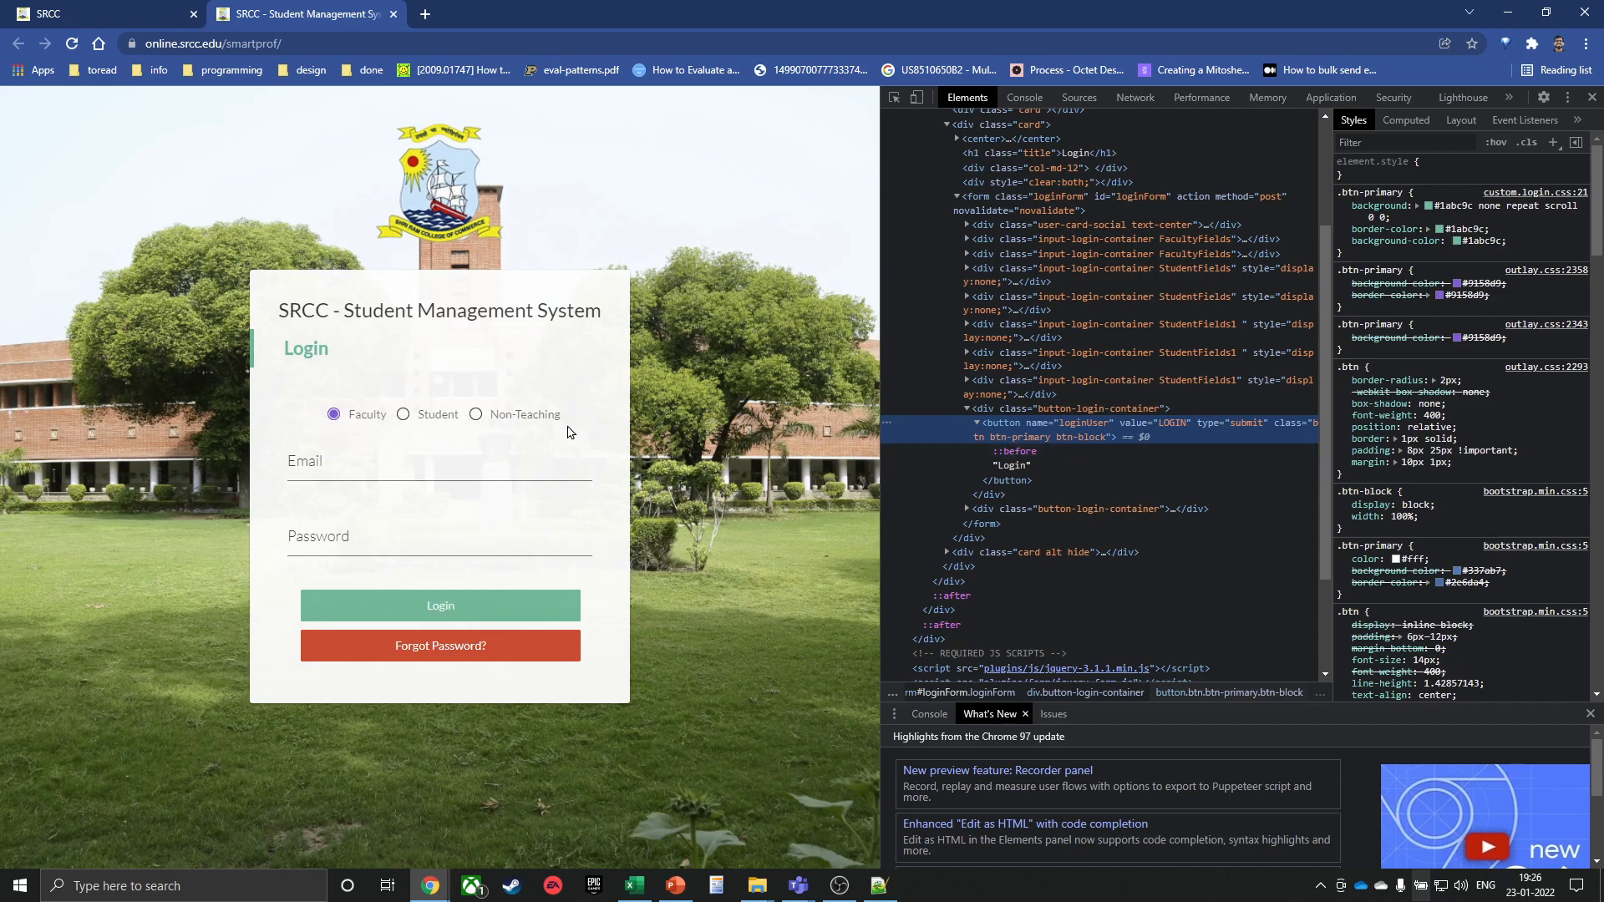
pyautogui.click(394, 14)
pyautogui.moveTo(757, 743)
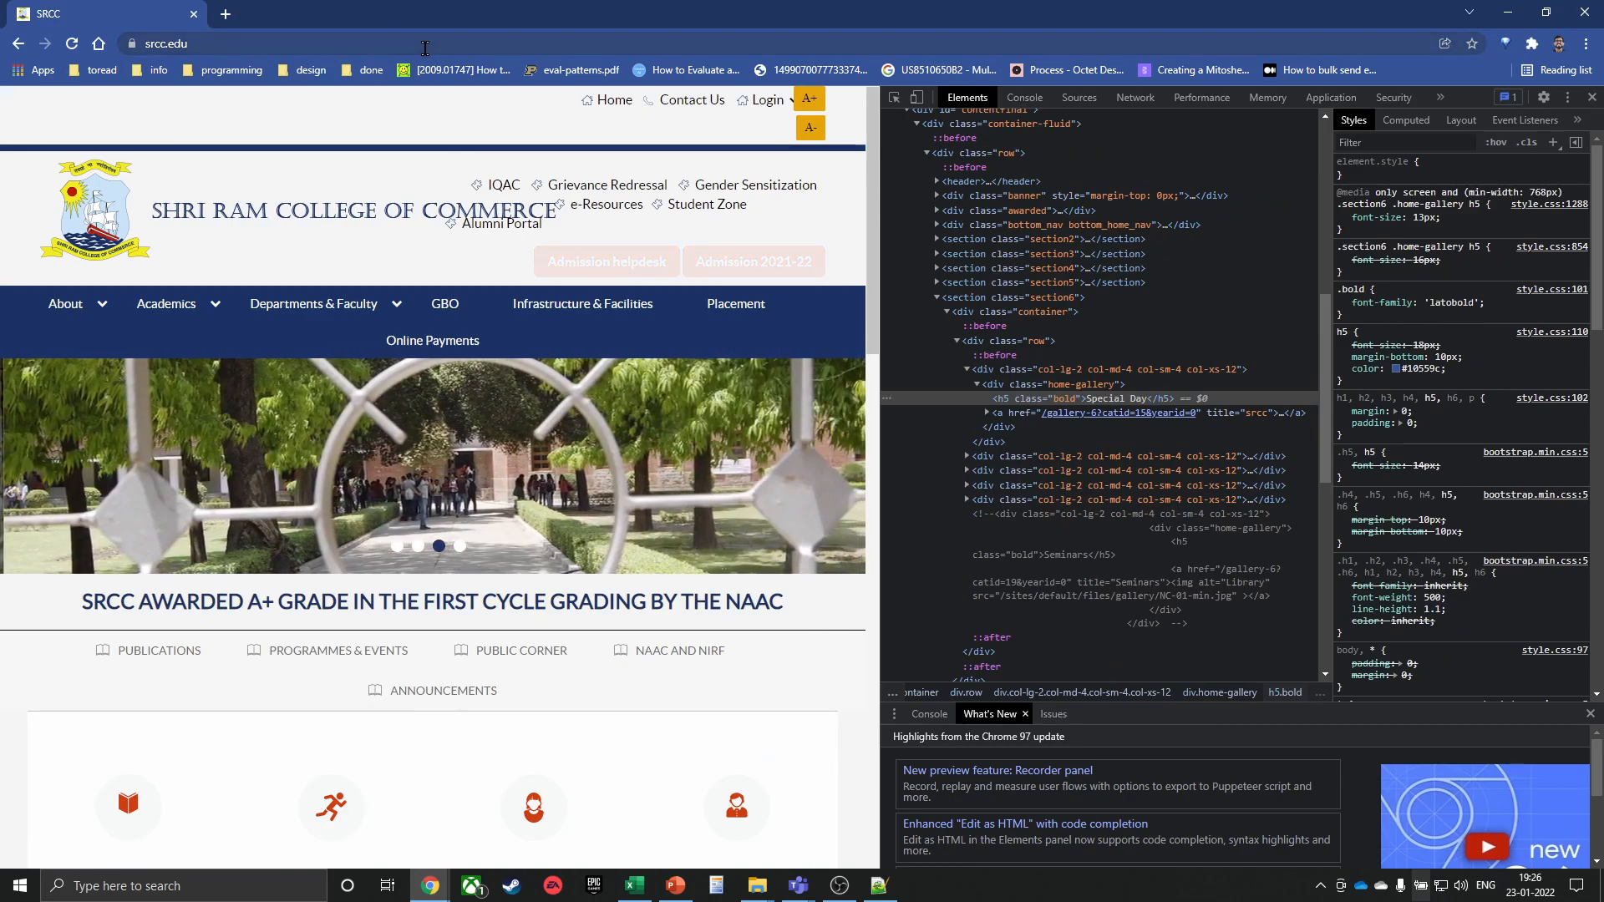
# Search Google for 'html css js', then close DevTools and the window and return to Excel
pyautogui.click(426, 43)
pyautogui.write('html css js')
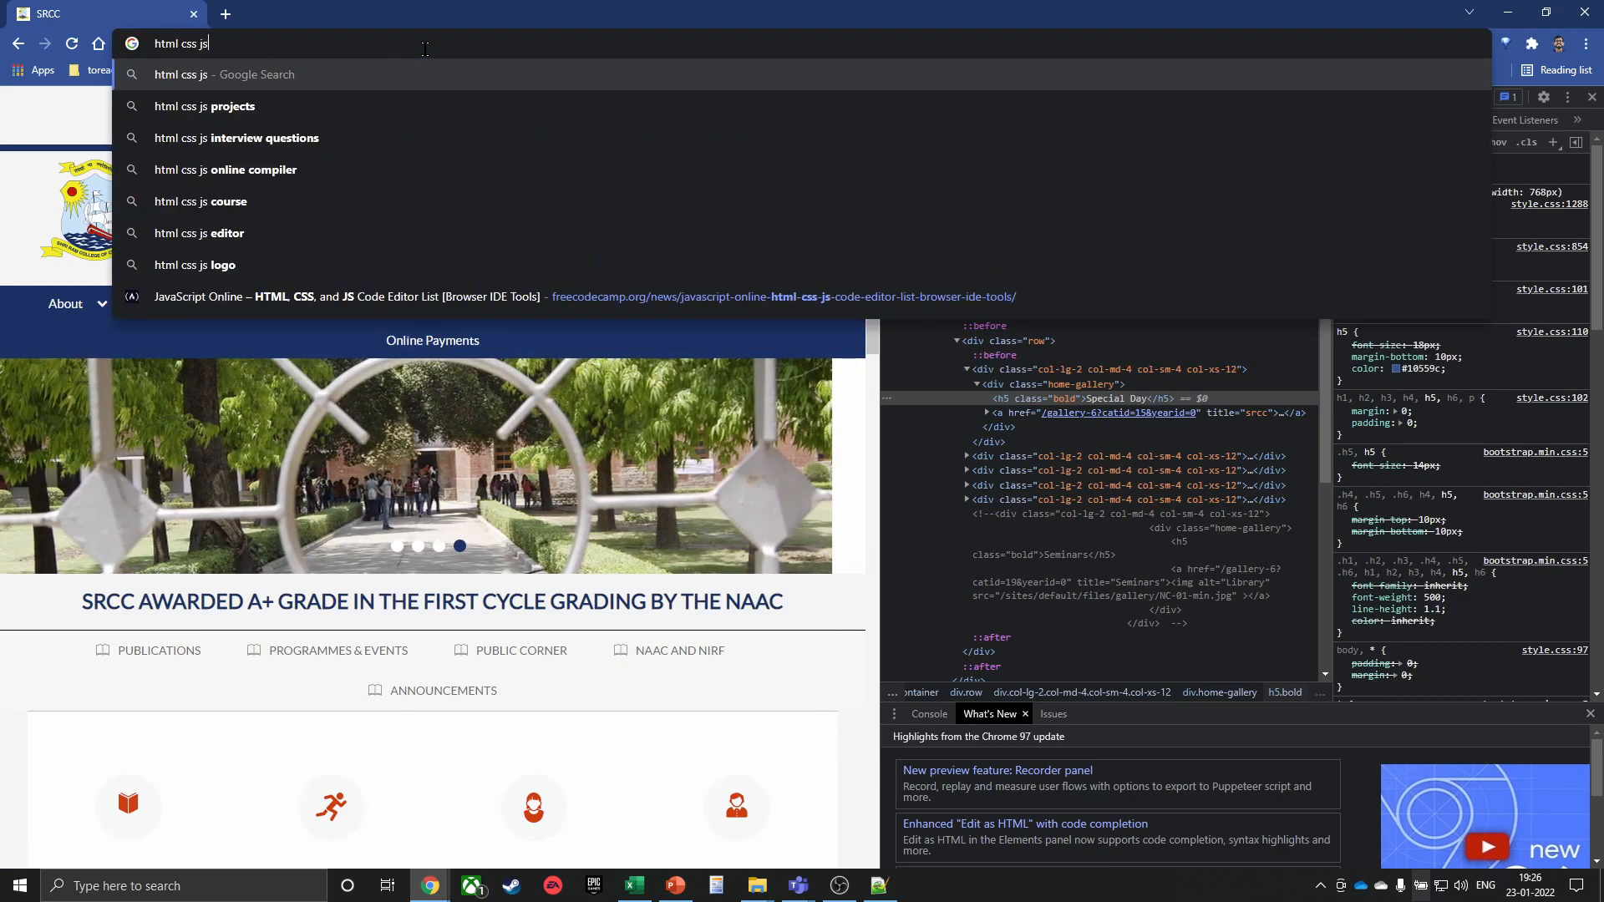
pyautogui.press('Return')
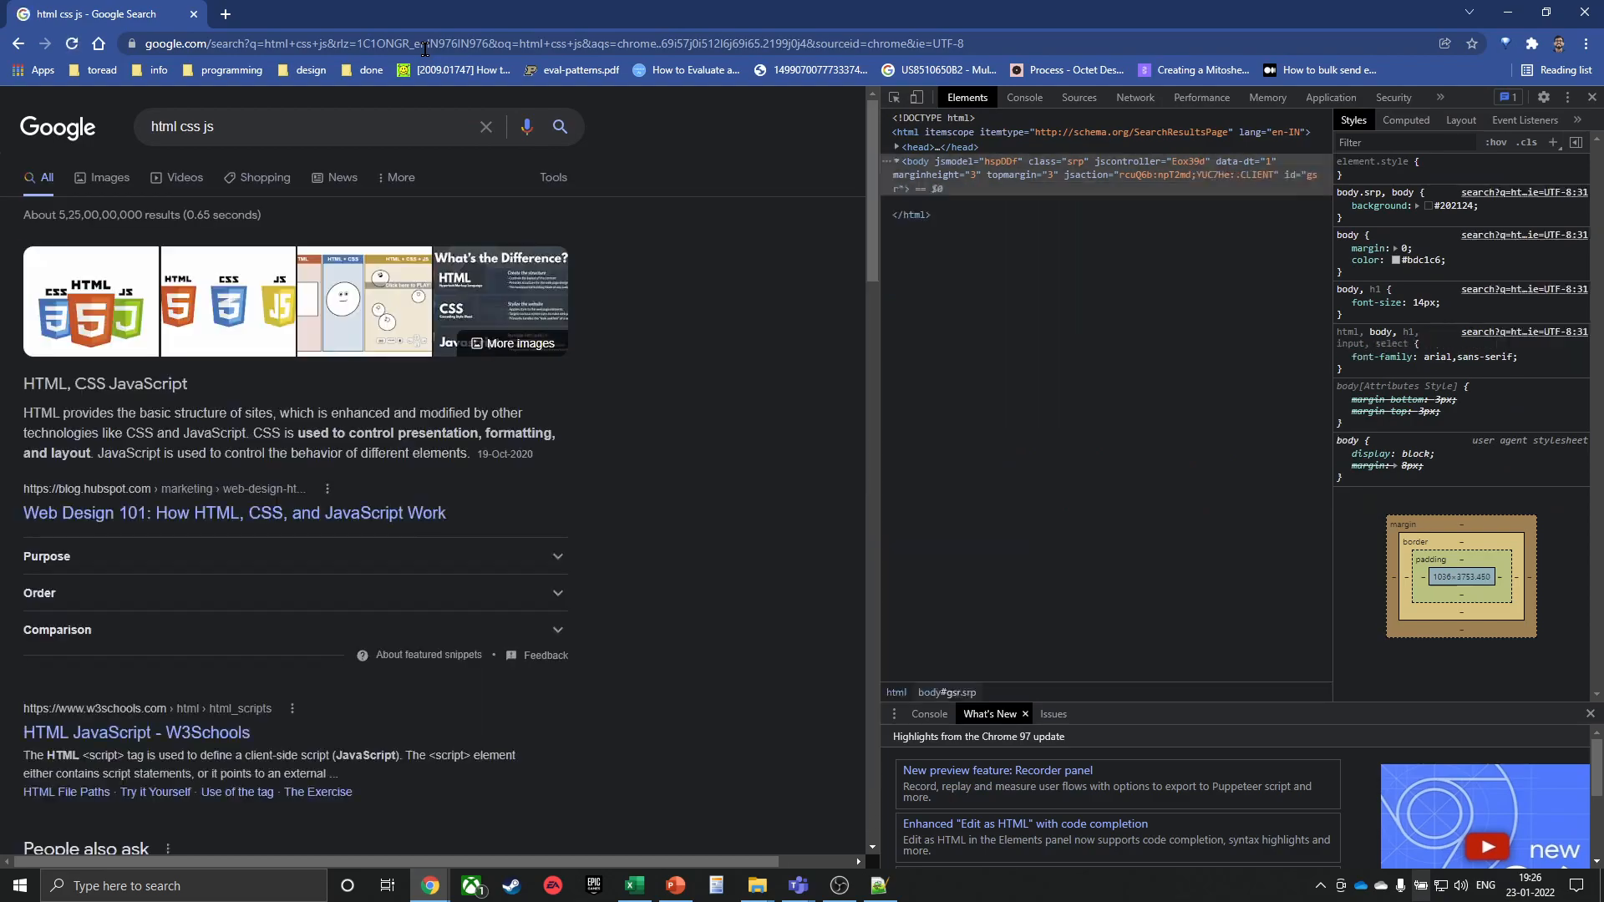
pyautogui.click(1592, 99)
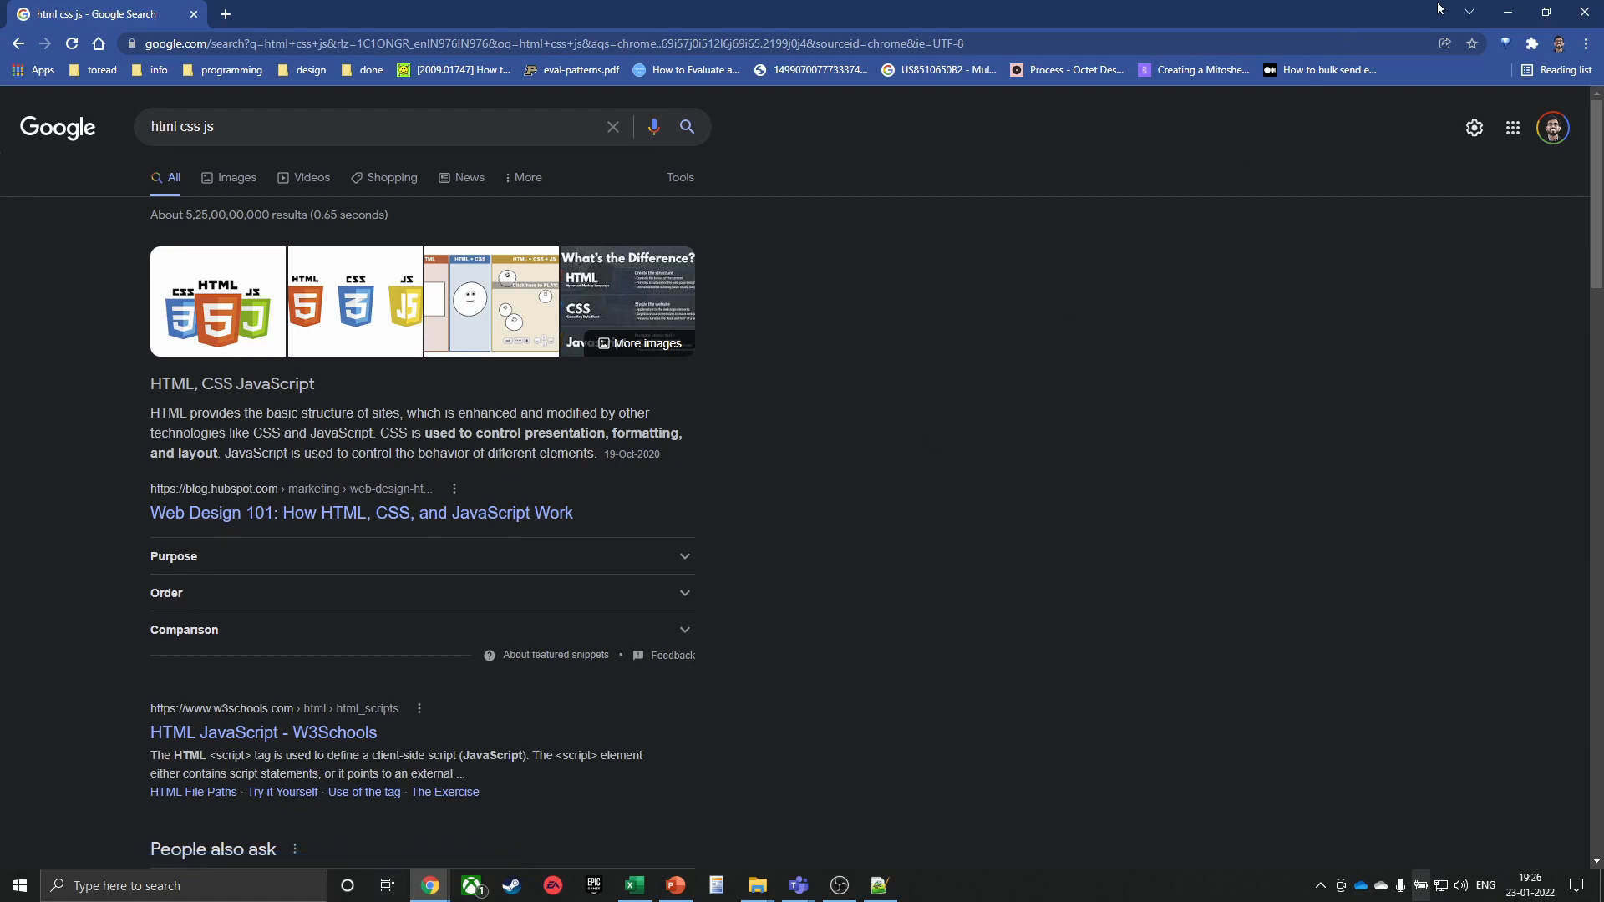
pyautogui.click(1585, 12)
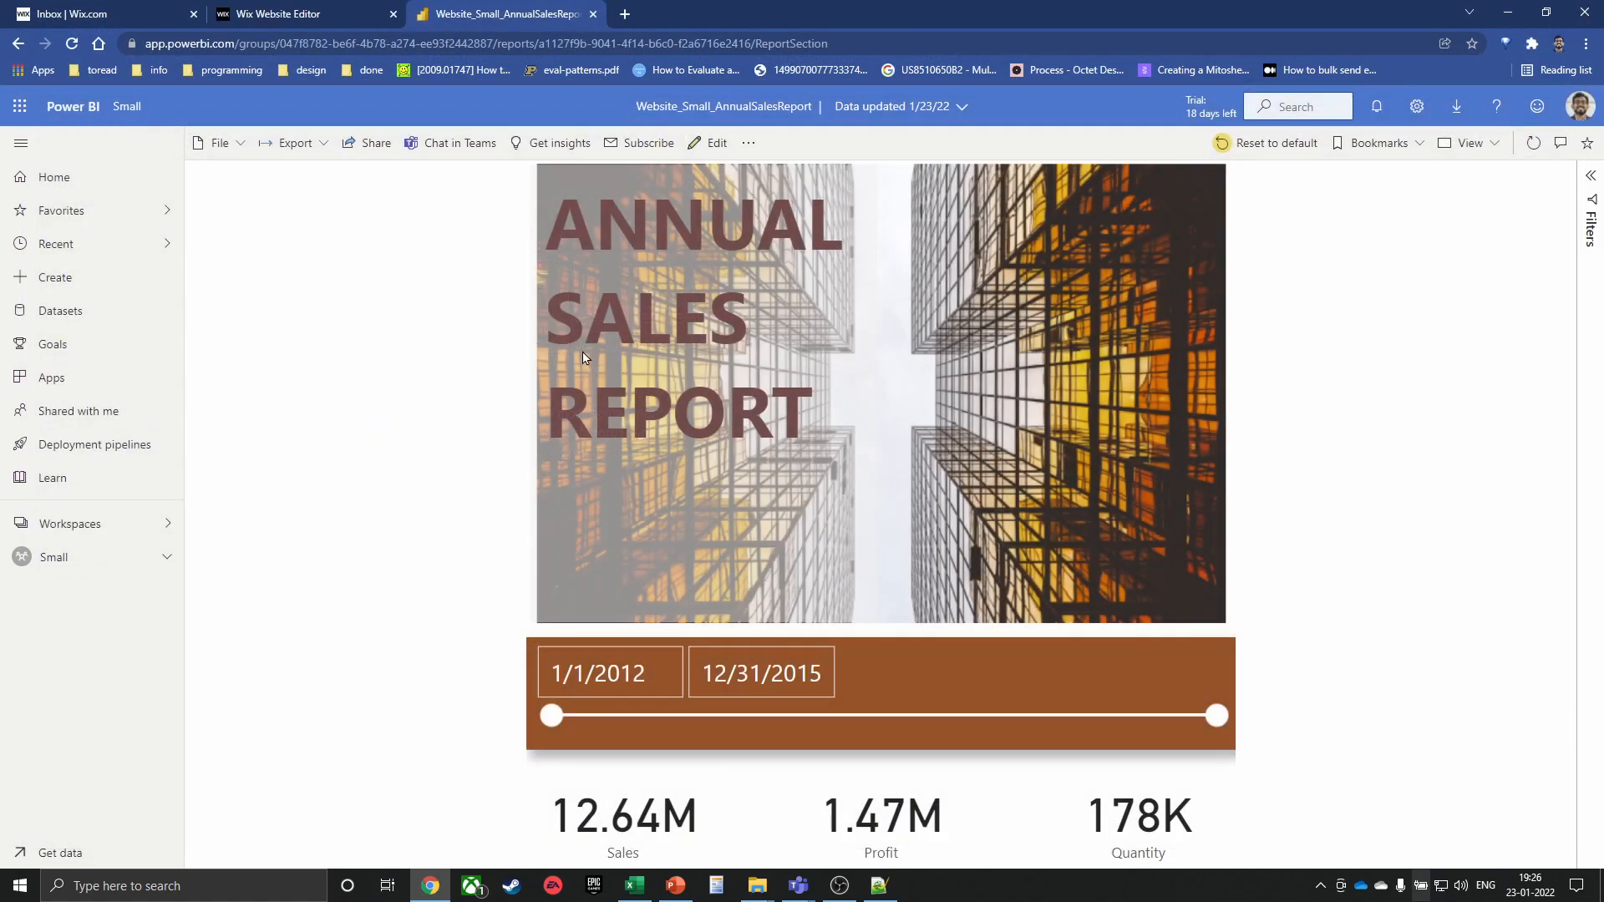
pyautogui.hotkey('alt', 'Tab')
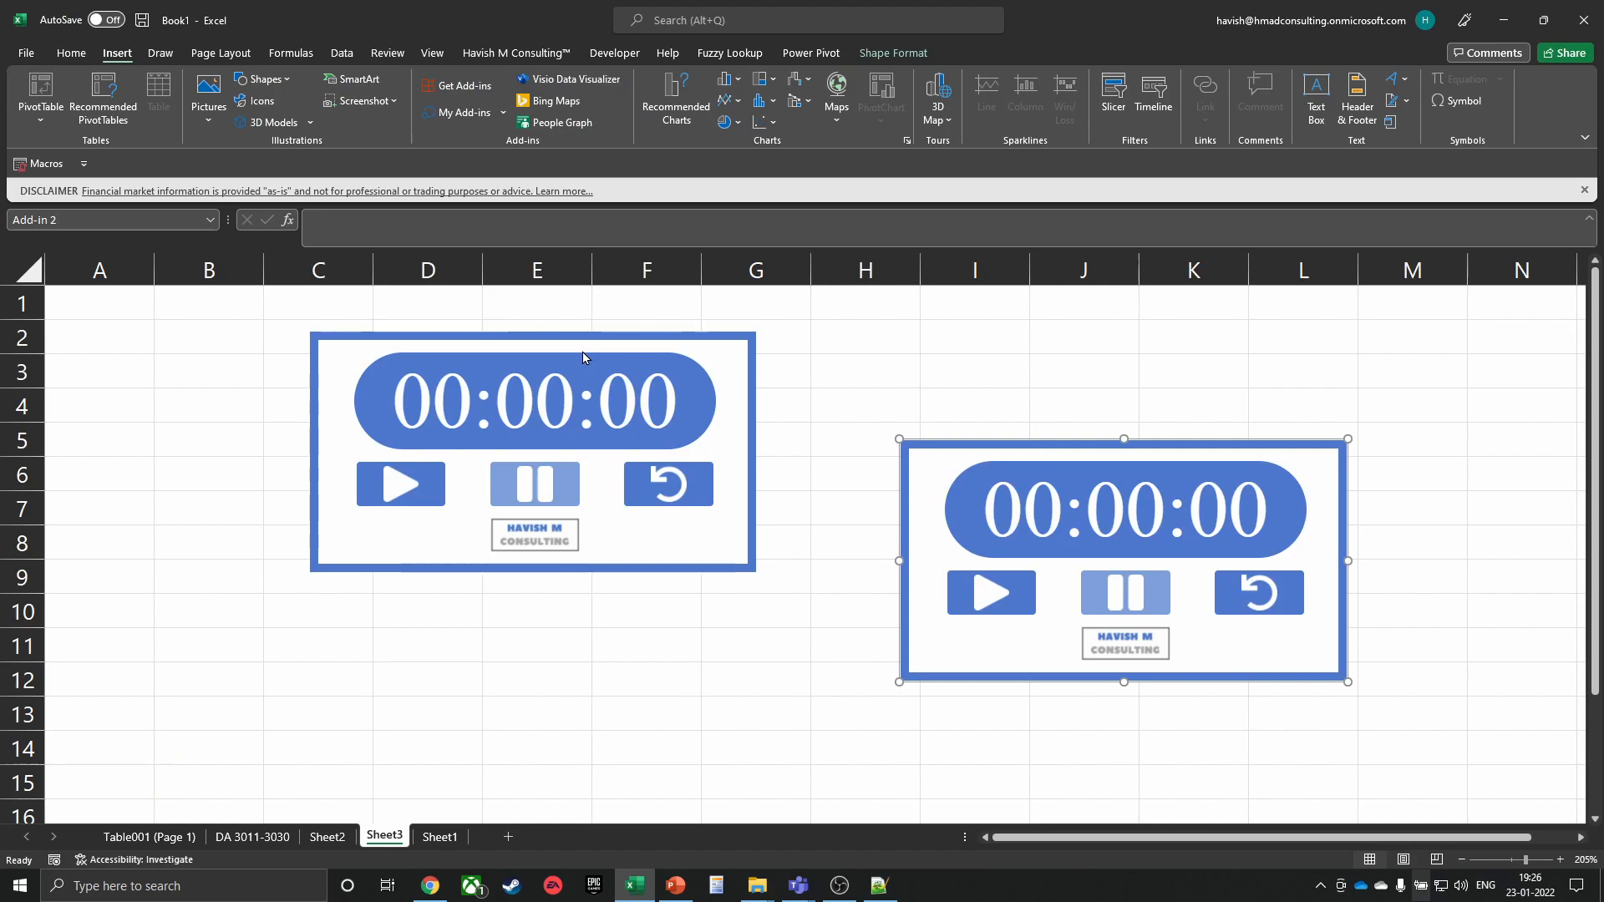
pyautogui.rightClick(543, 384)
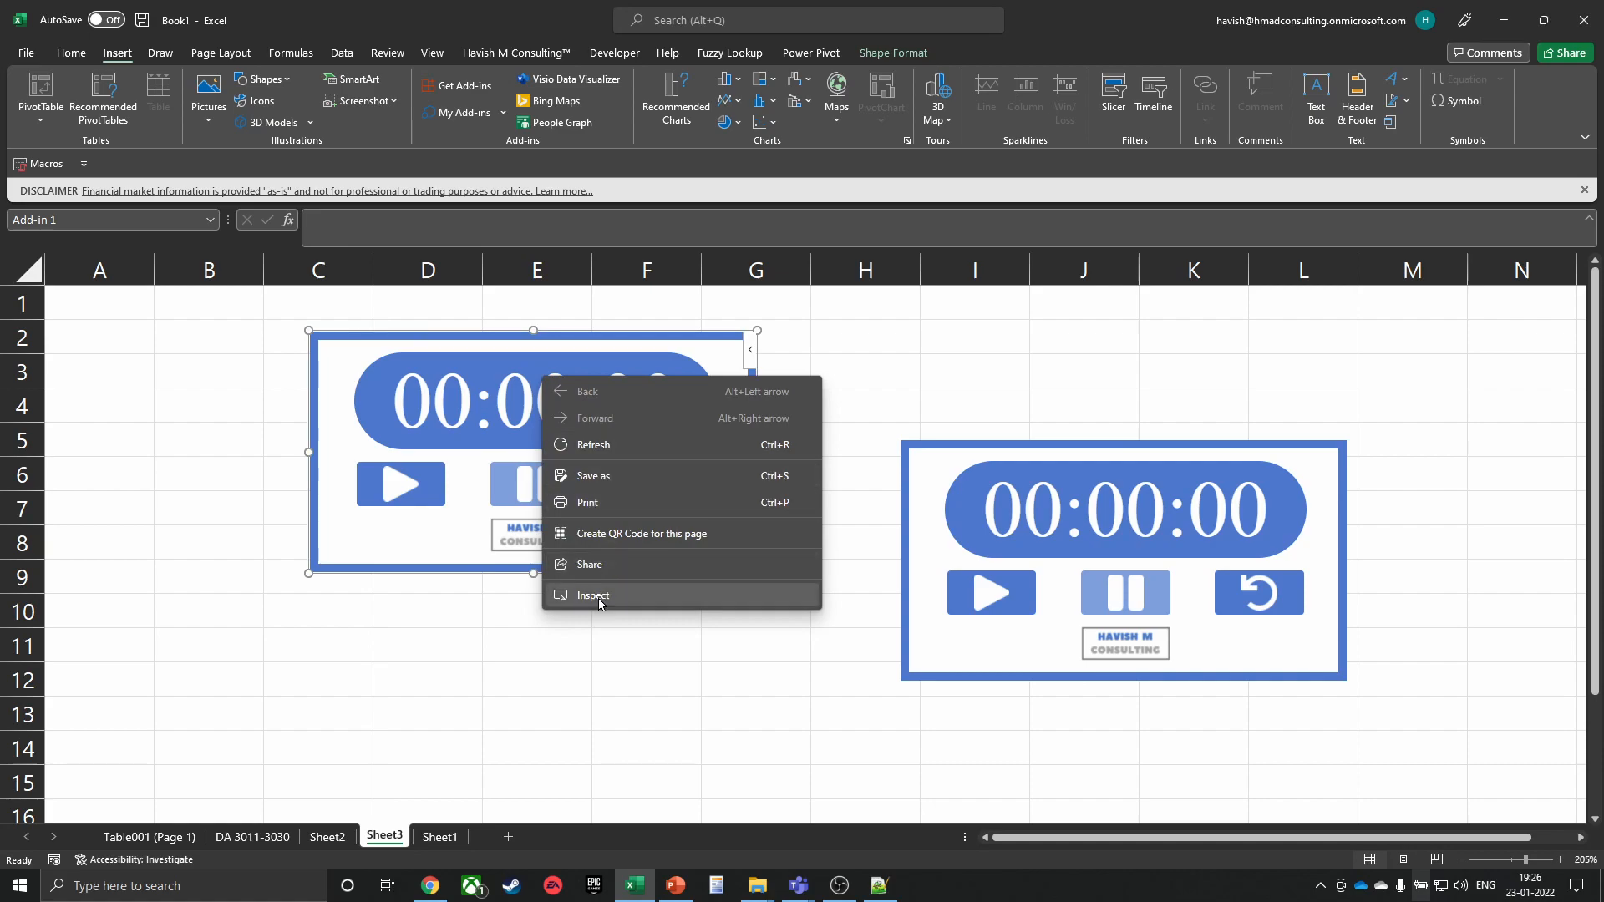
pyautogui.click(591, 595)
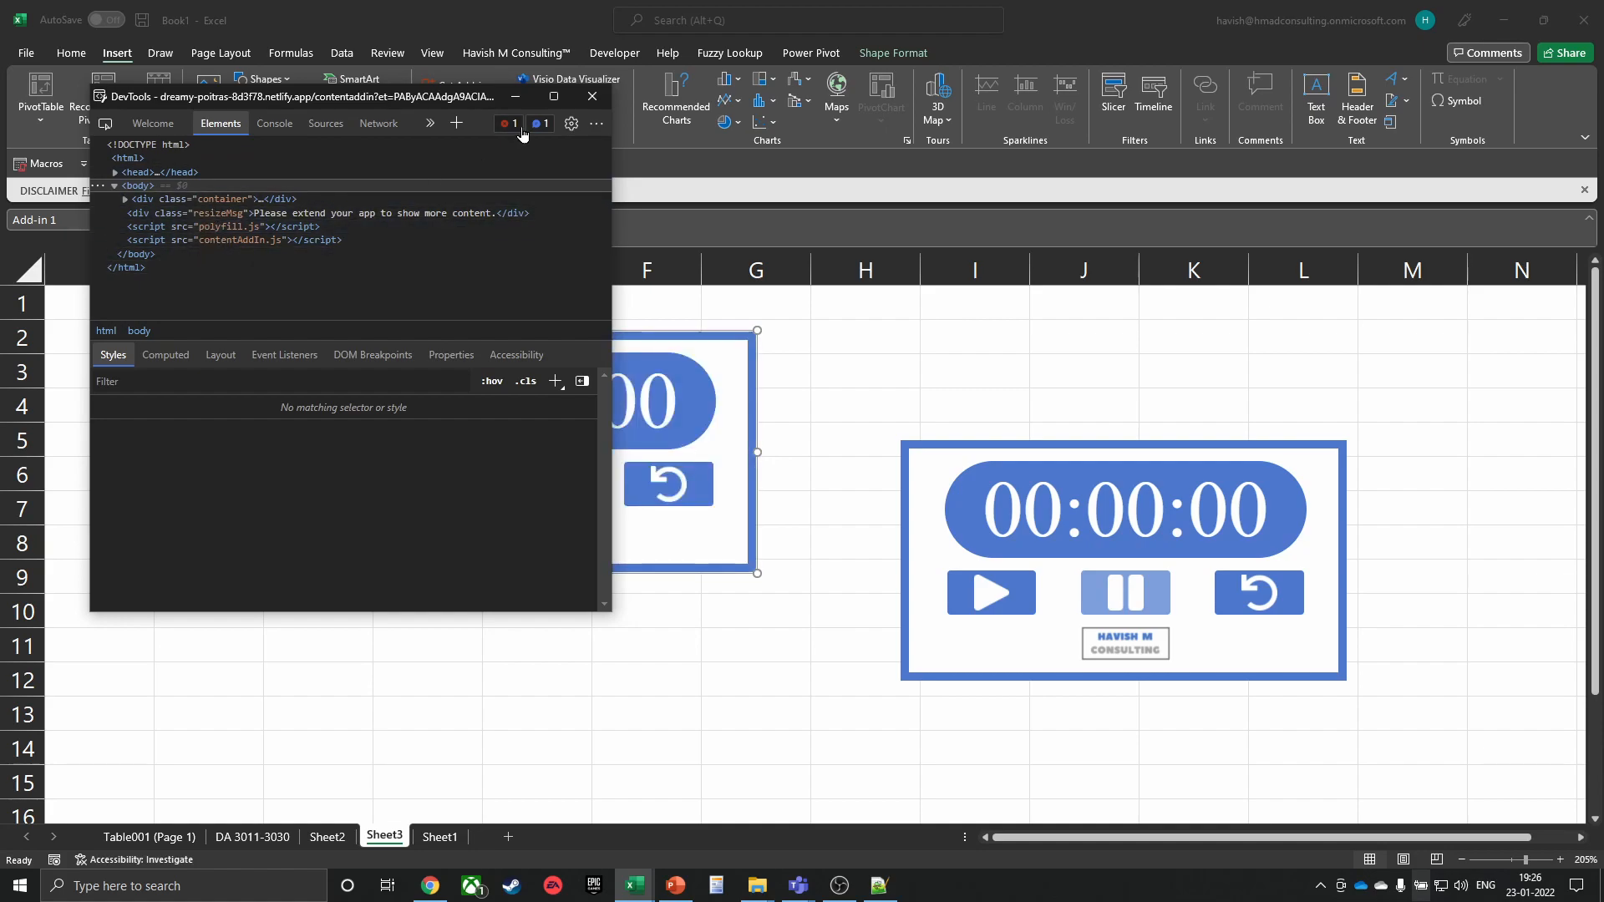
pyautogui.click(591, 97)
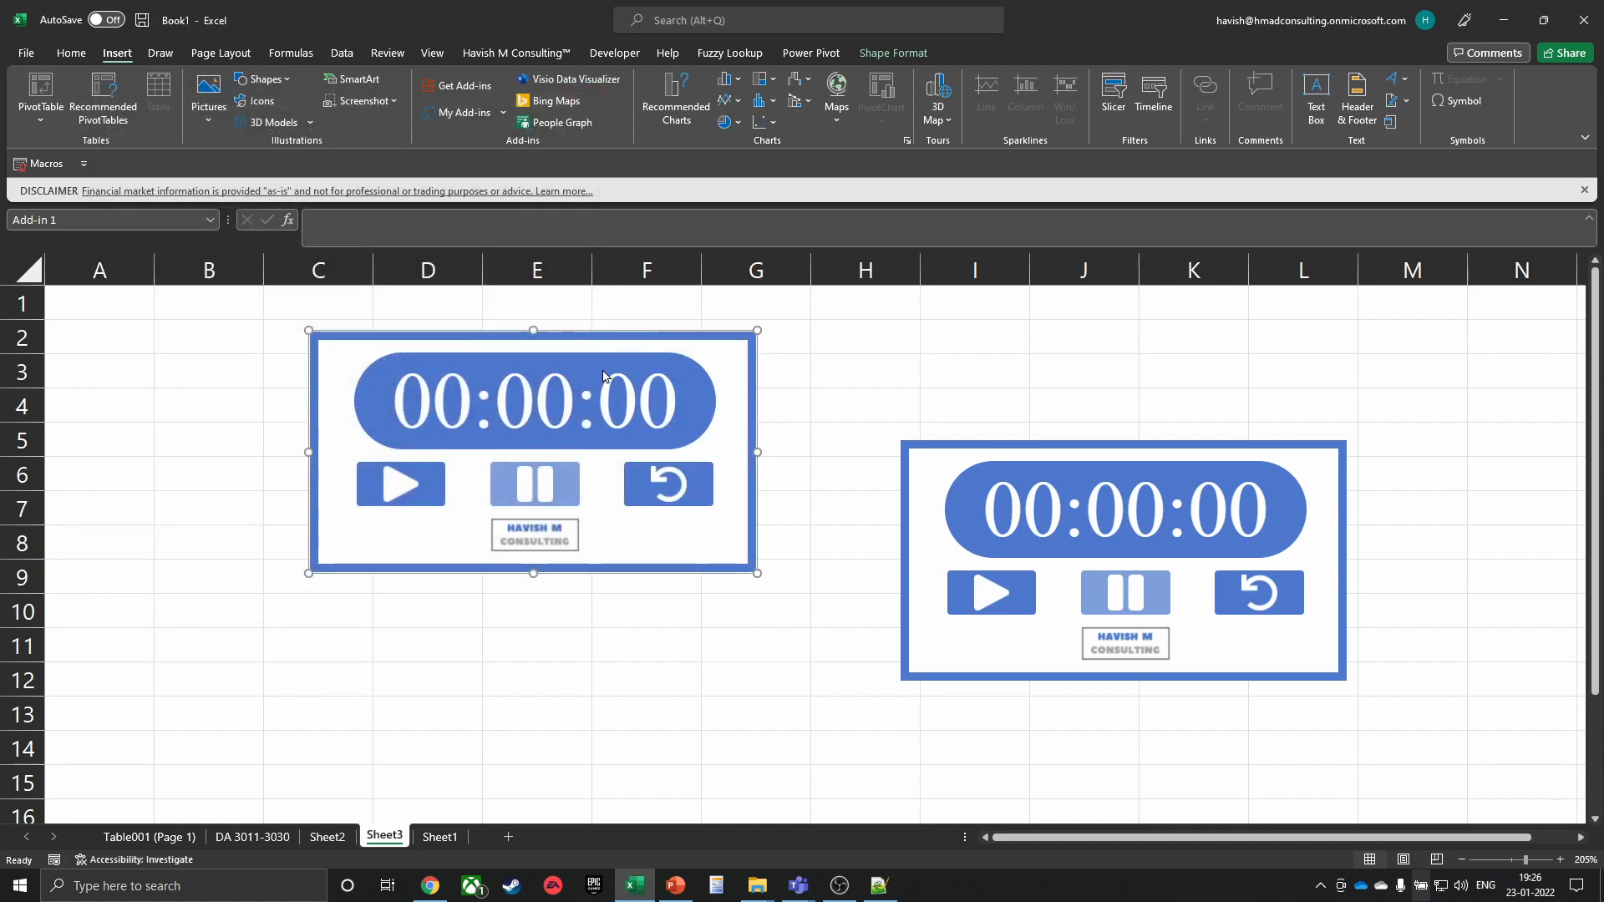
pyautogui.click(436, 837)
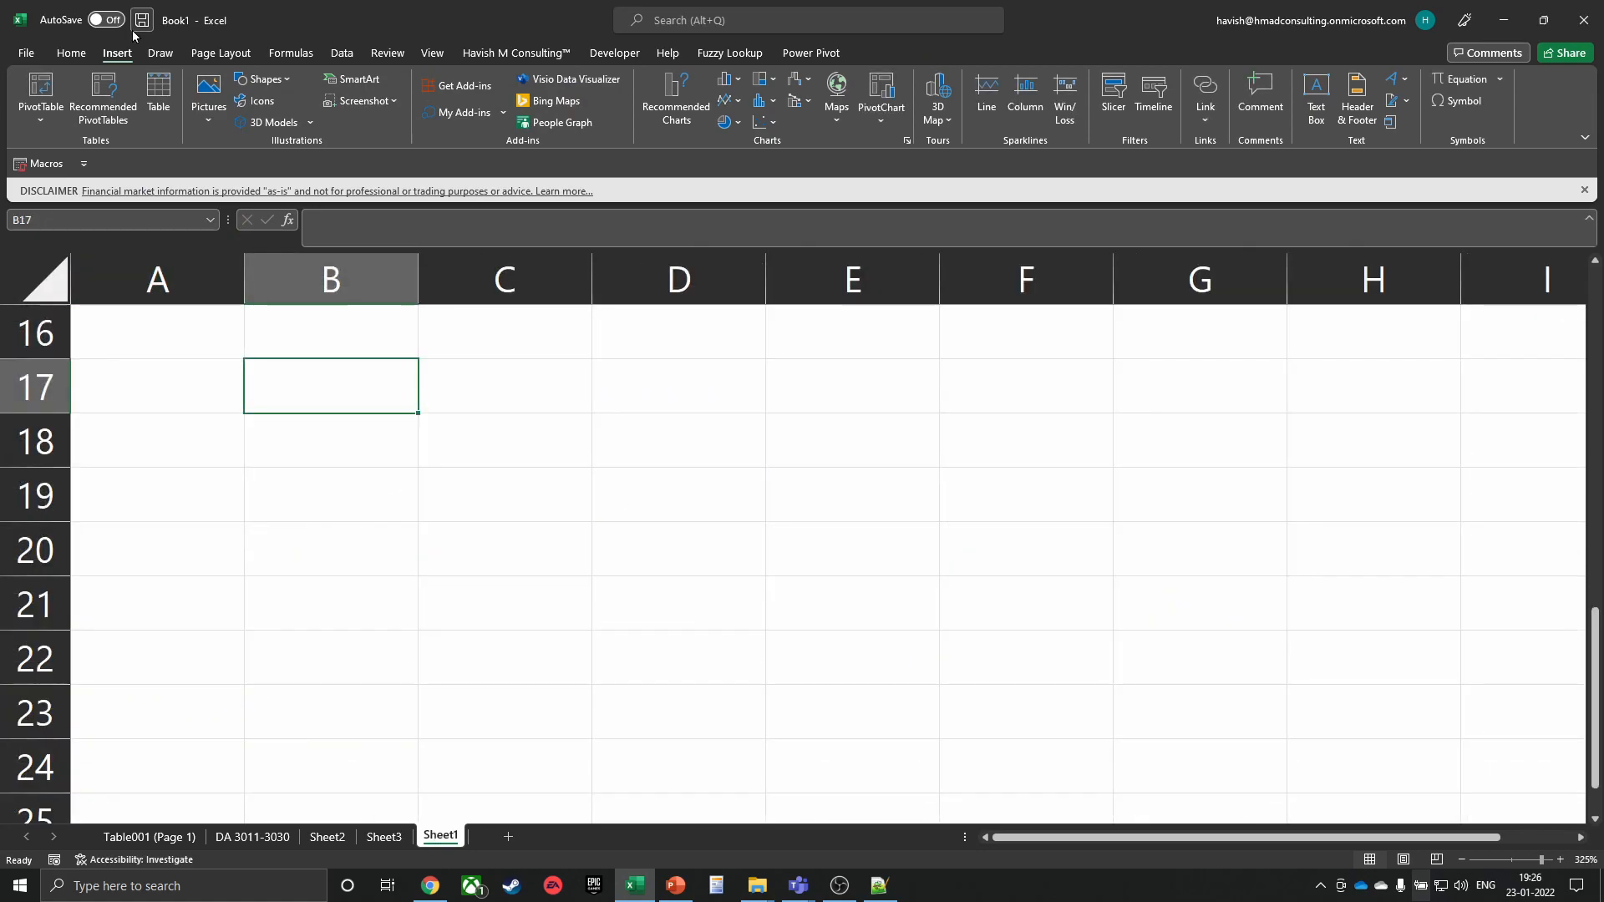
# Install the Web Video Player add-in from the store's Data Analytics category
pyautogui.click(437, 86)
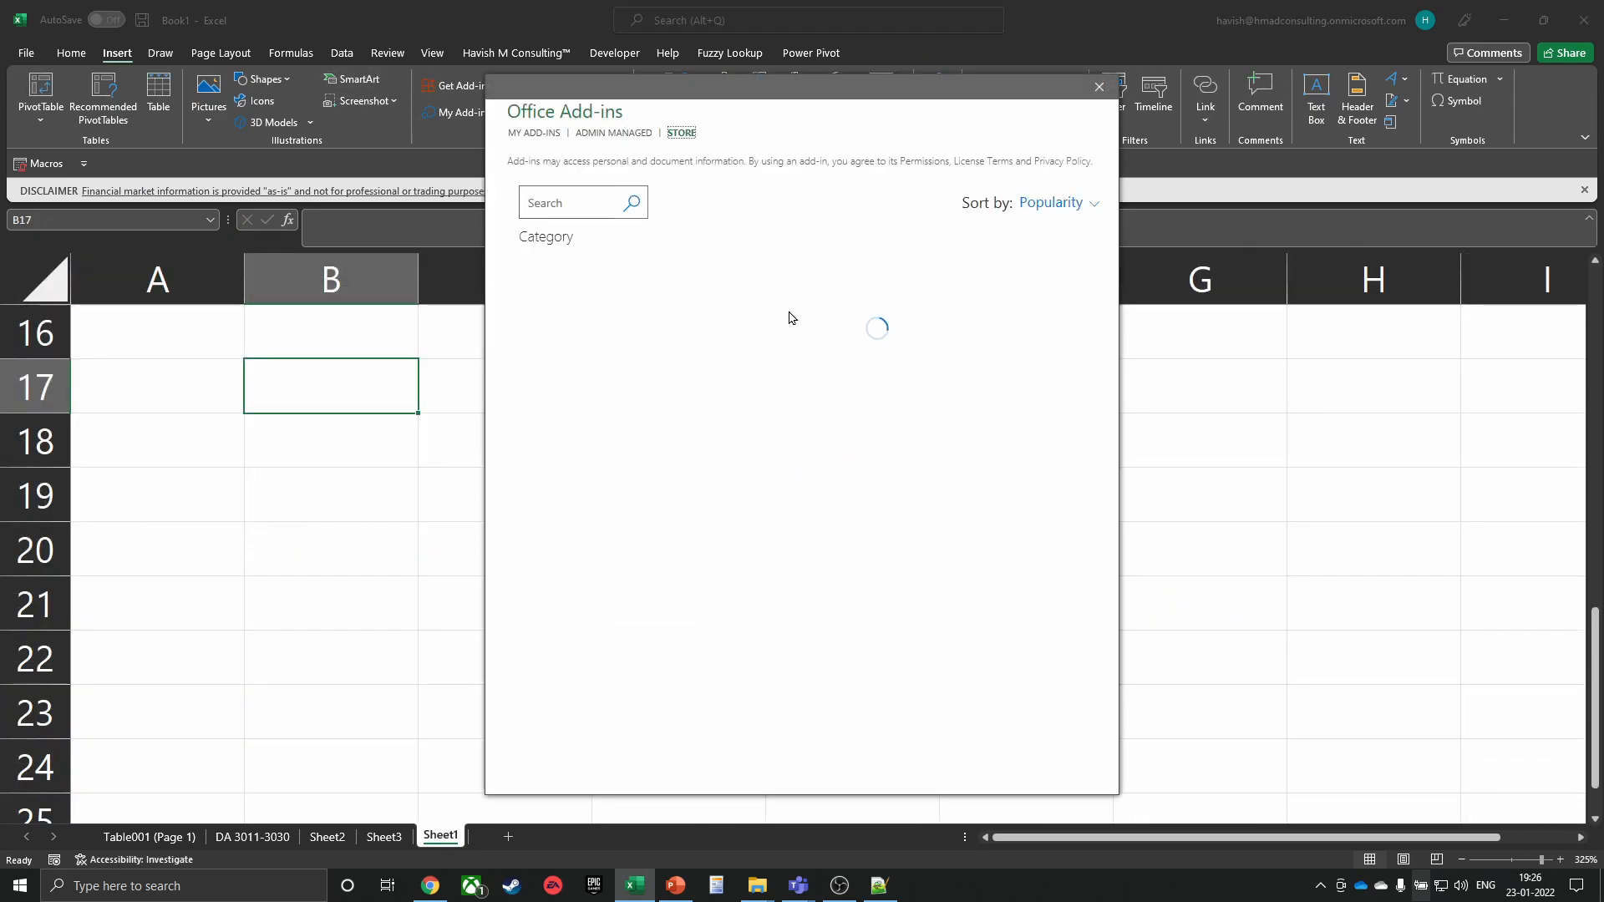
pyautogui.scroll(-5, 861, 309)
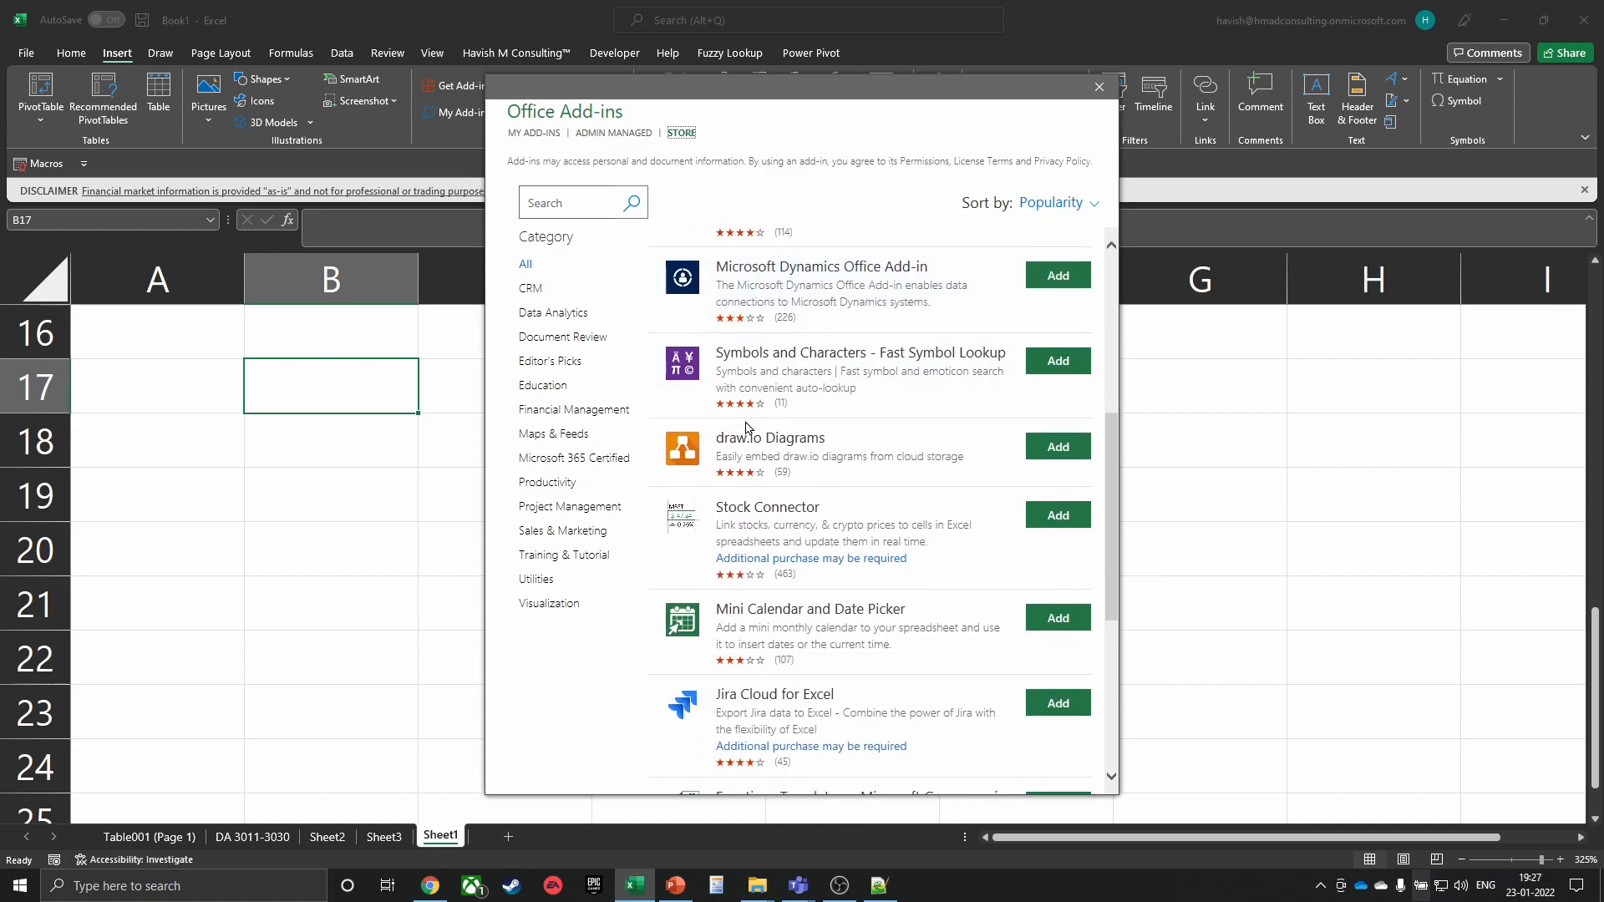
pyautogui.click(551, 316)
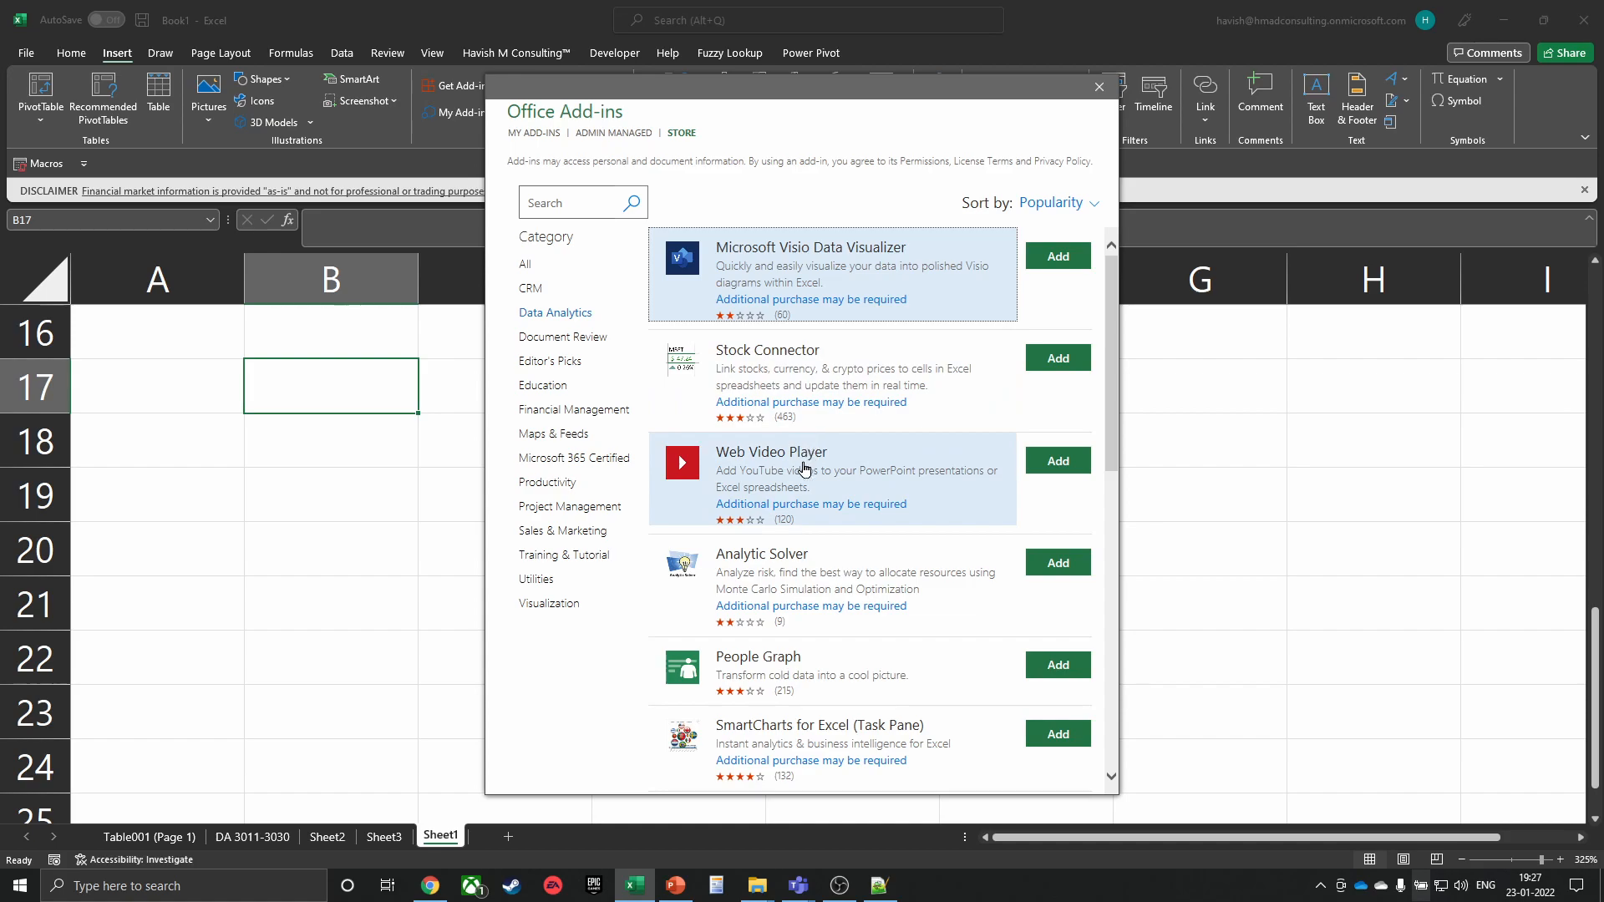
pyautogui.click(1068, 466)
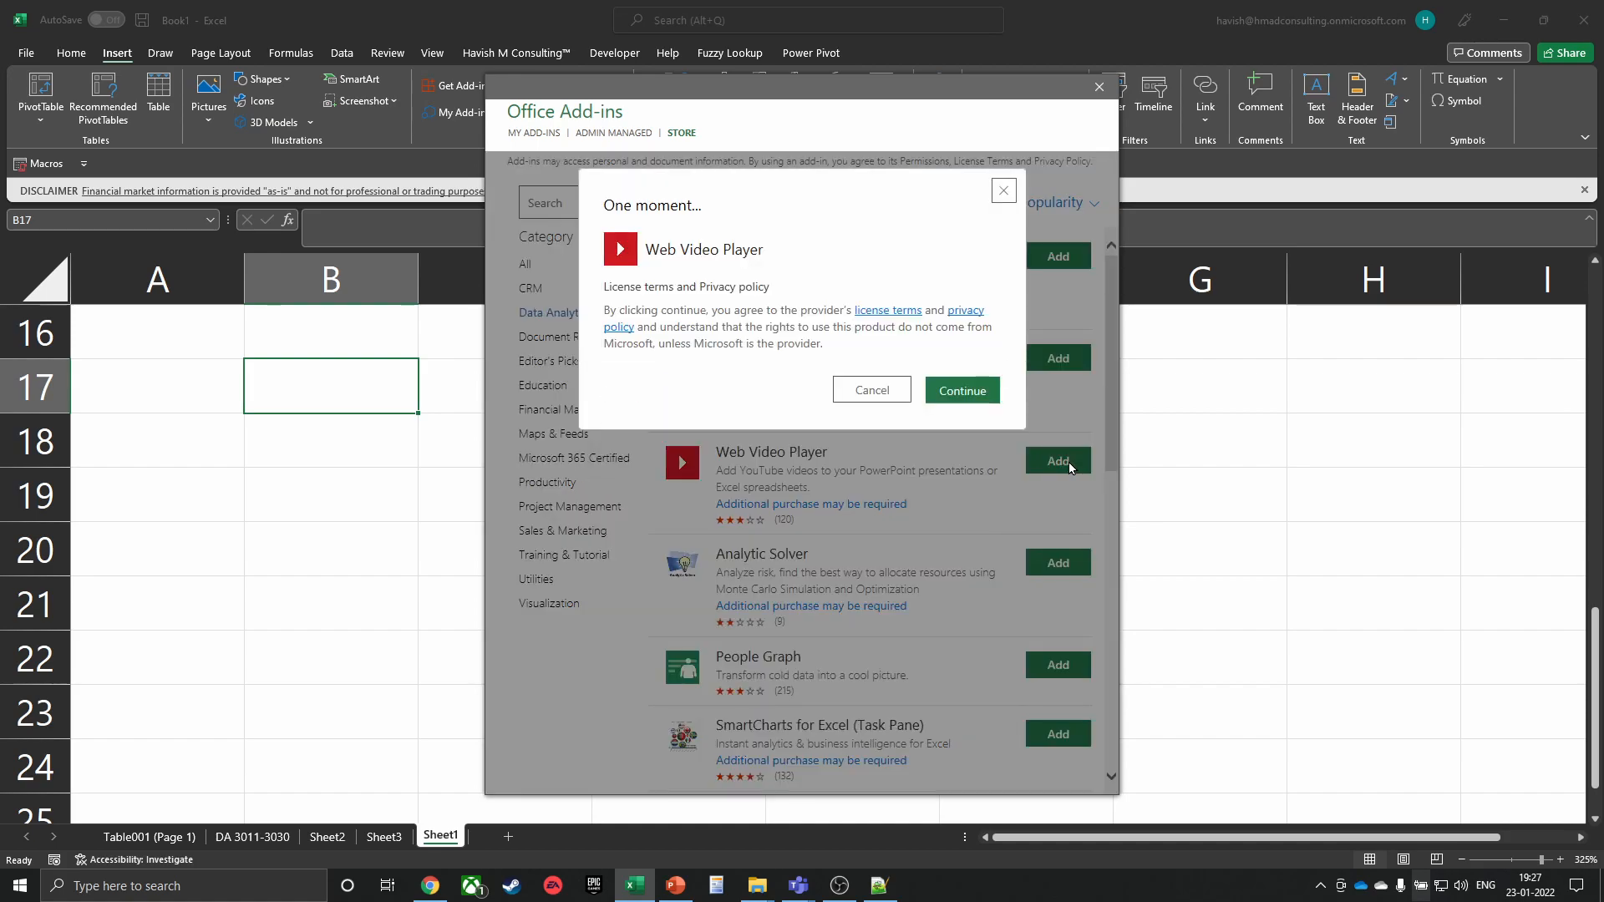
pyautogui.click(965, 390)
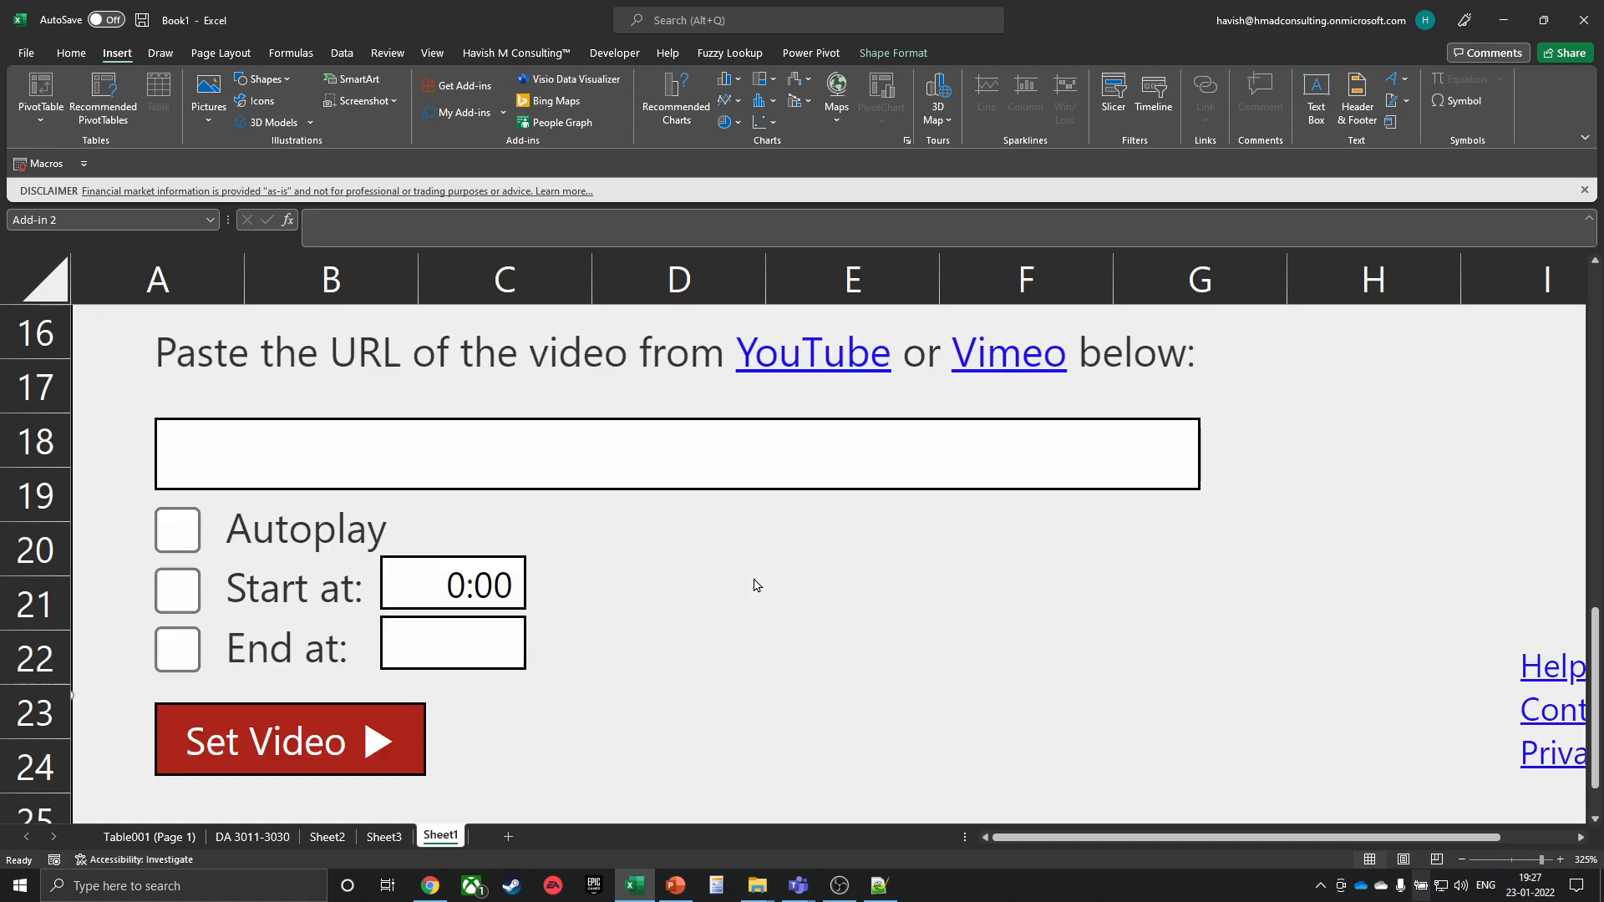
# Look over the video add-in's YouTube/Vimeo form, then add a new blank Sheet4
pyautogui.scroll(-4, 725, 637)
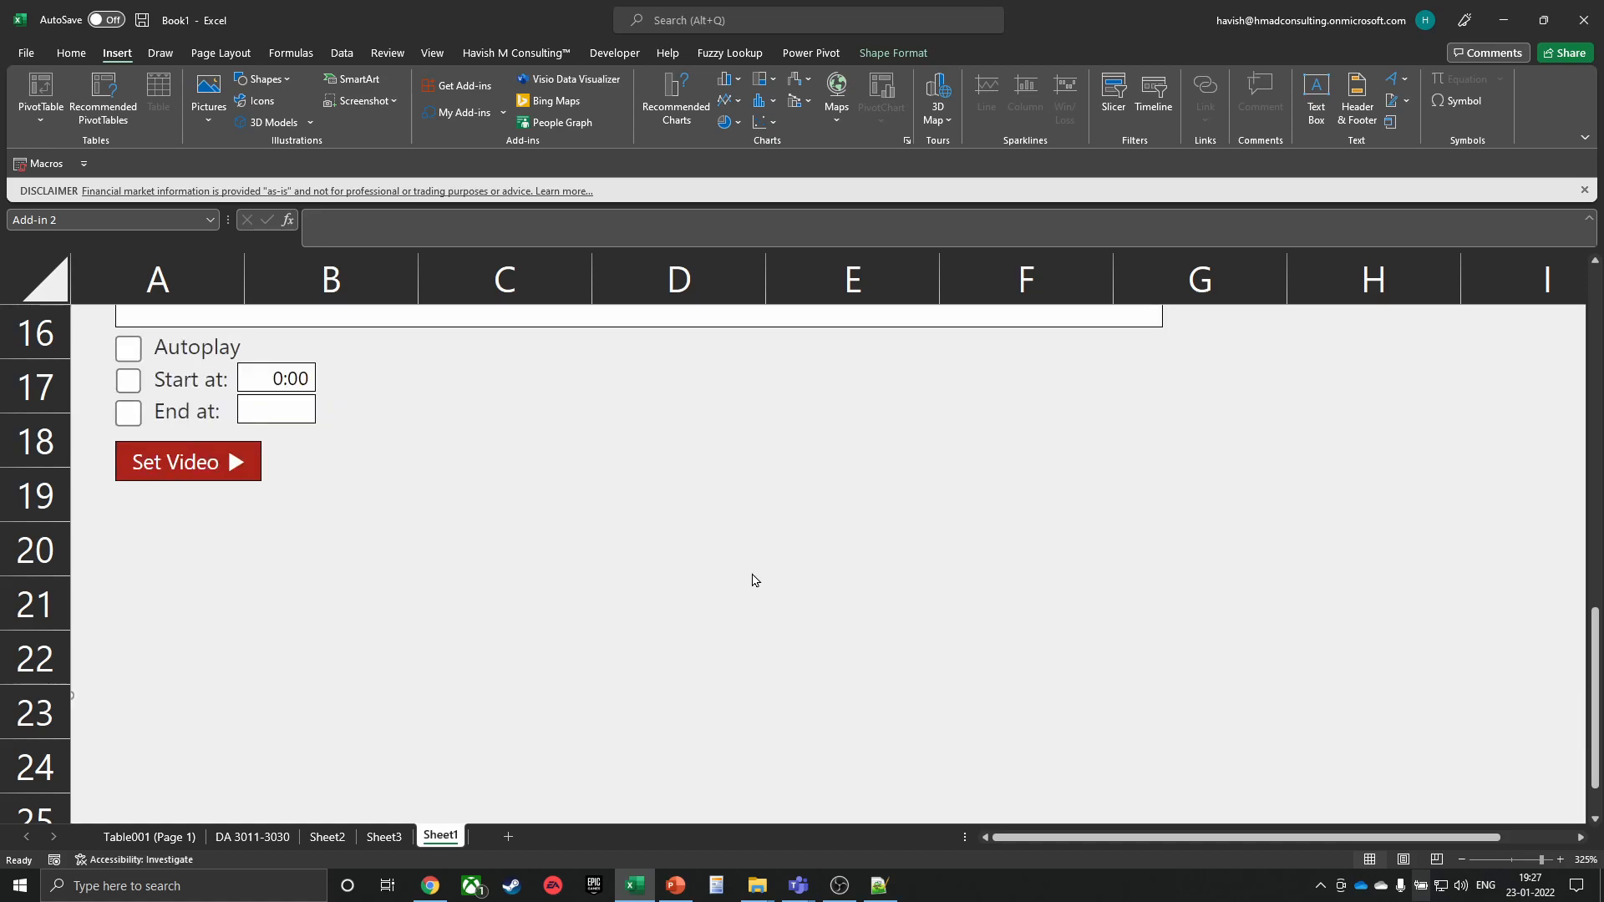
pyautogui.click(1024, 840)
pyautogui.scroll(-2, 609, 571)
pyautogui.scroll(6, 611, 529)
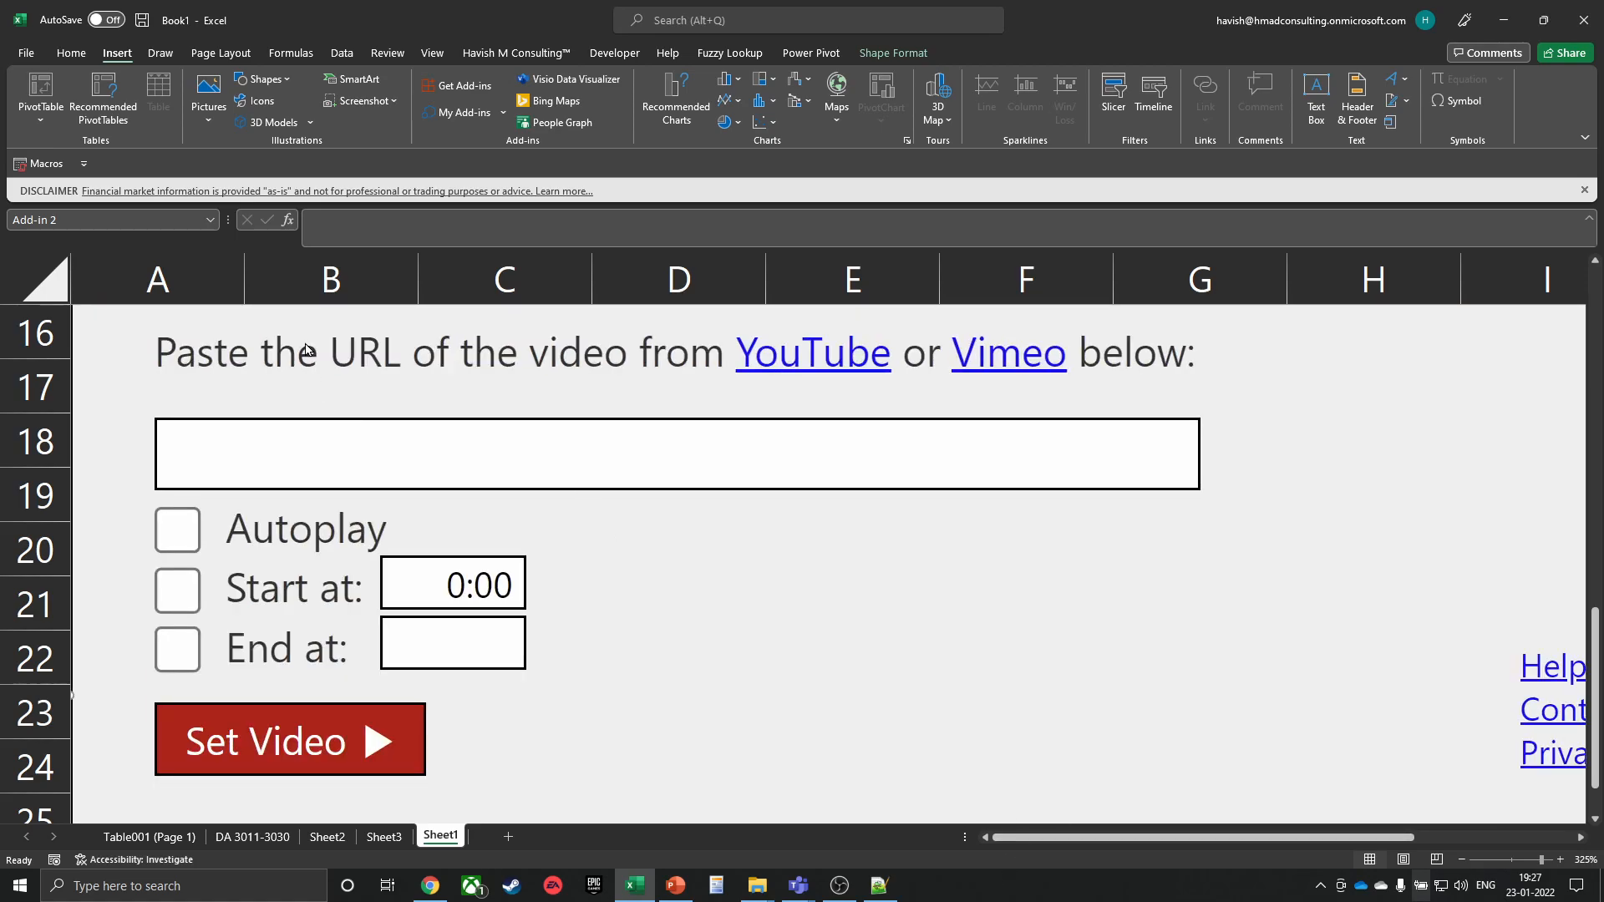
pyautogui.moveTo(297, 351); pyautogui.dragTo(522, 445)
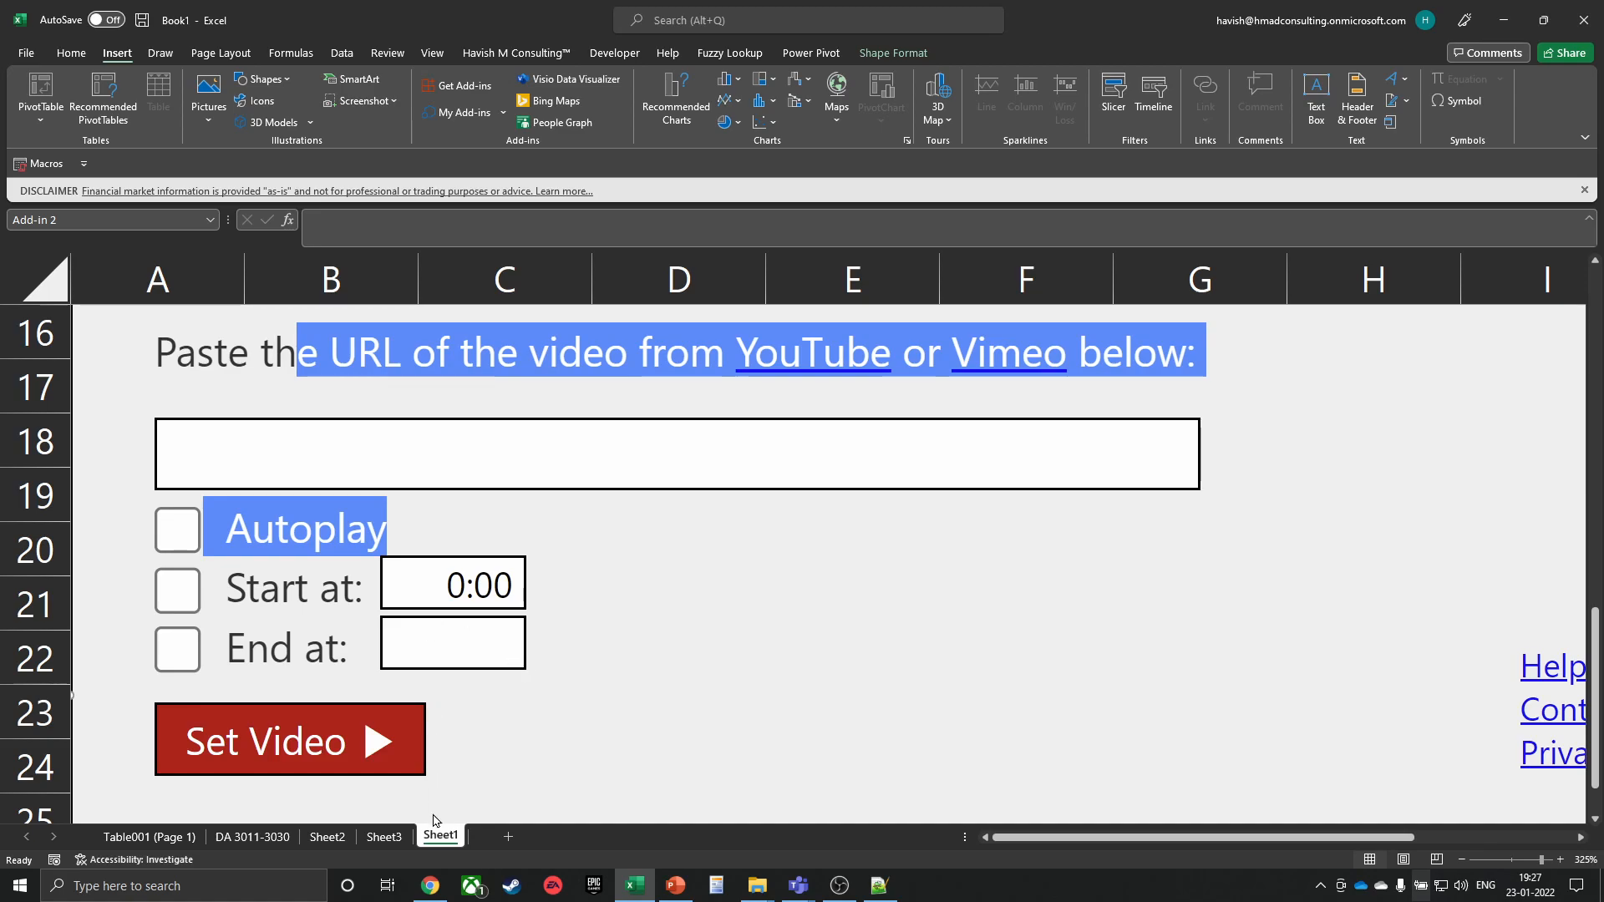
pyautogui.click(515, 516)
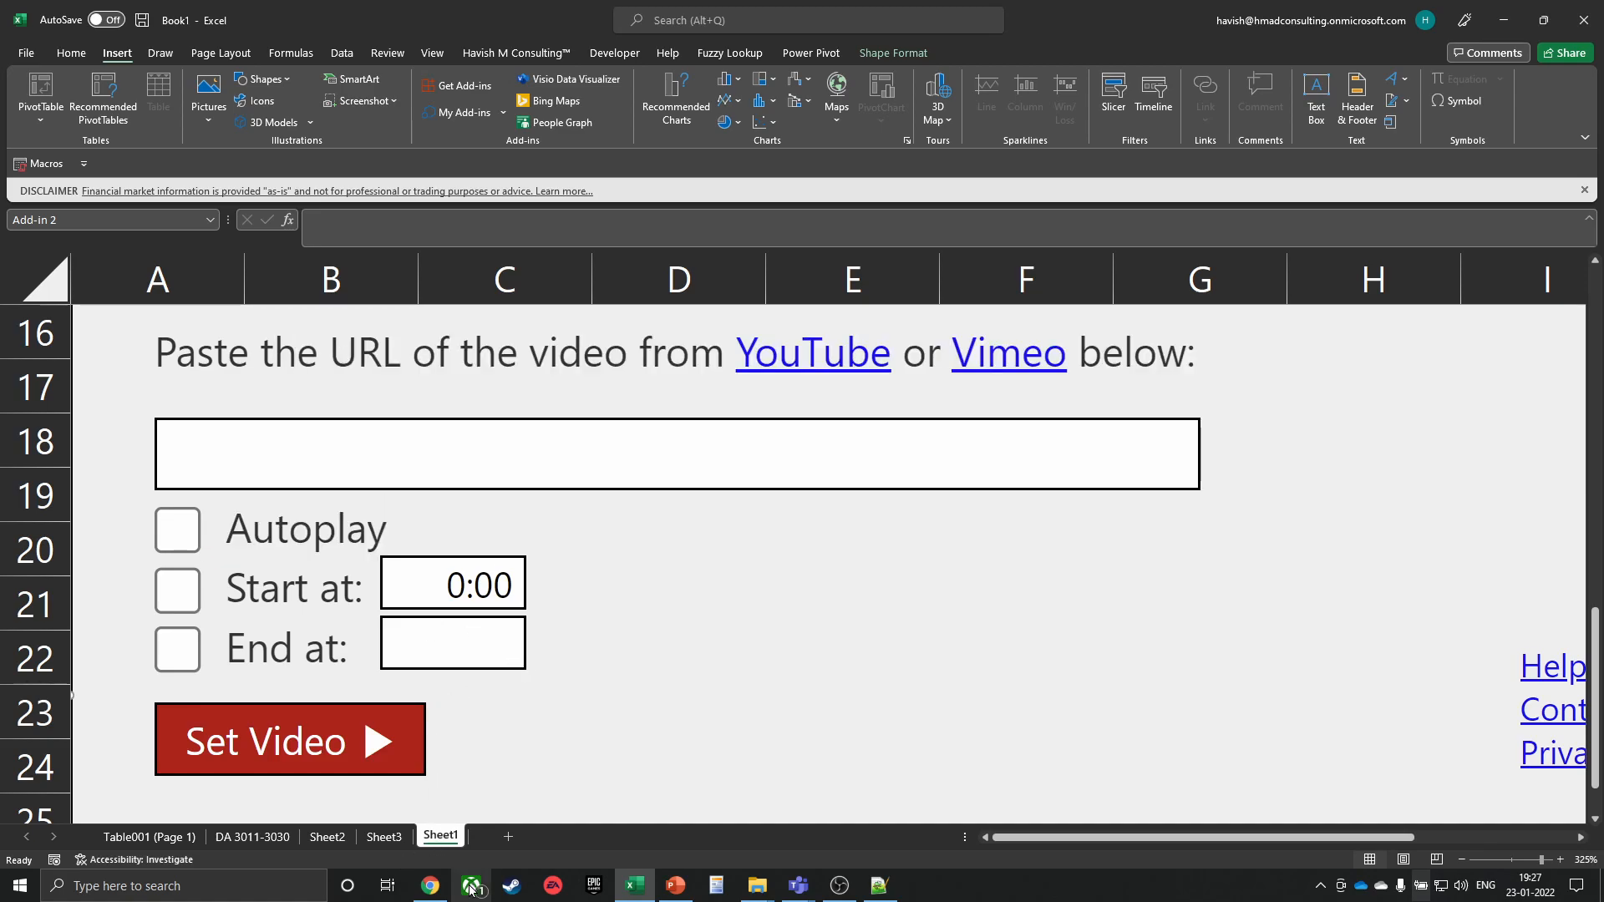
pyautogui.click(508, 836)
pyautogui.scroll(-2, 486, 483)
# Insert the Web Video Player add-in at G7 on Sheet4, then switch to Chrome
pyautogui.click(266, 340)
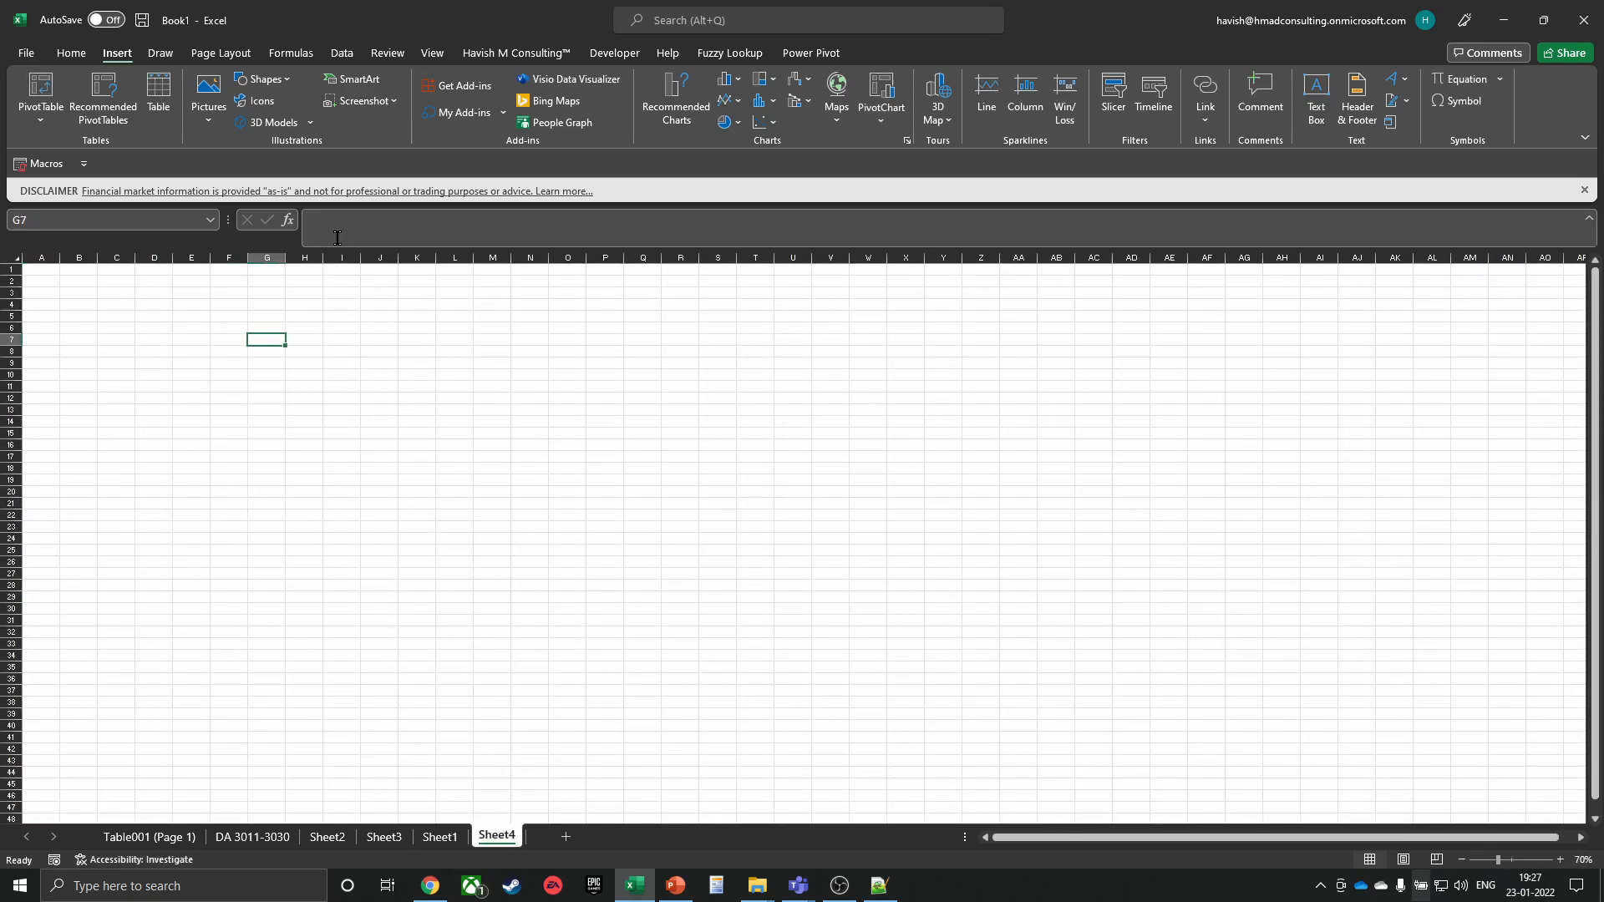
pyautogui.click(464, 114)
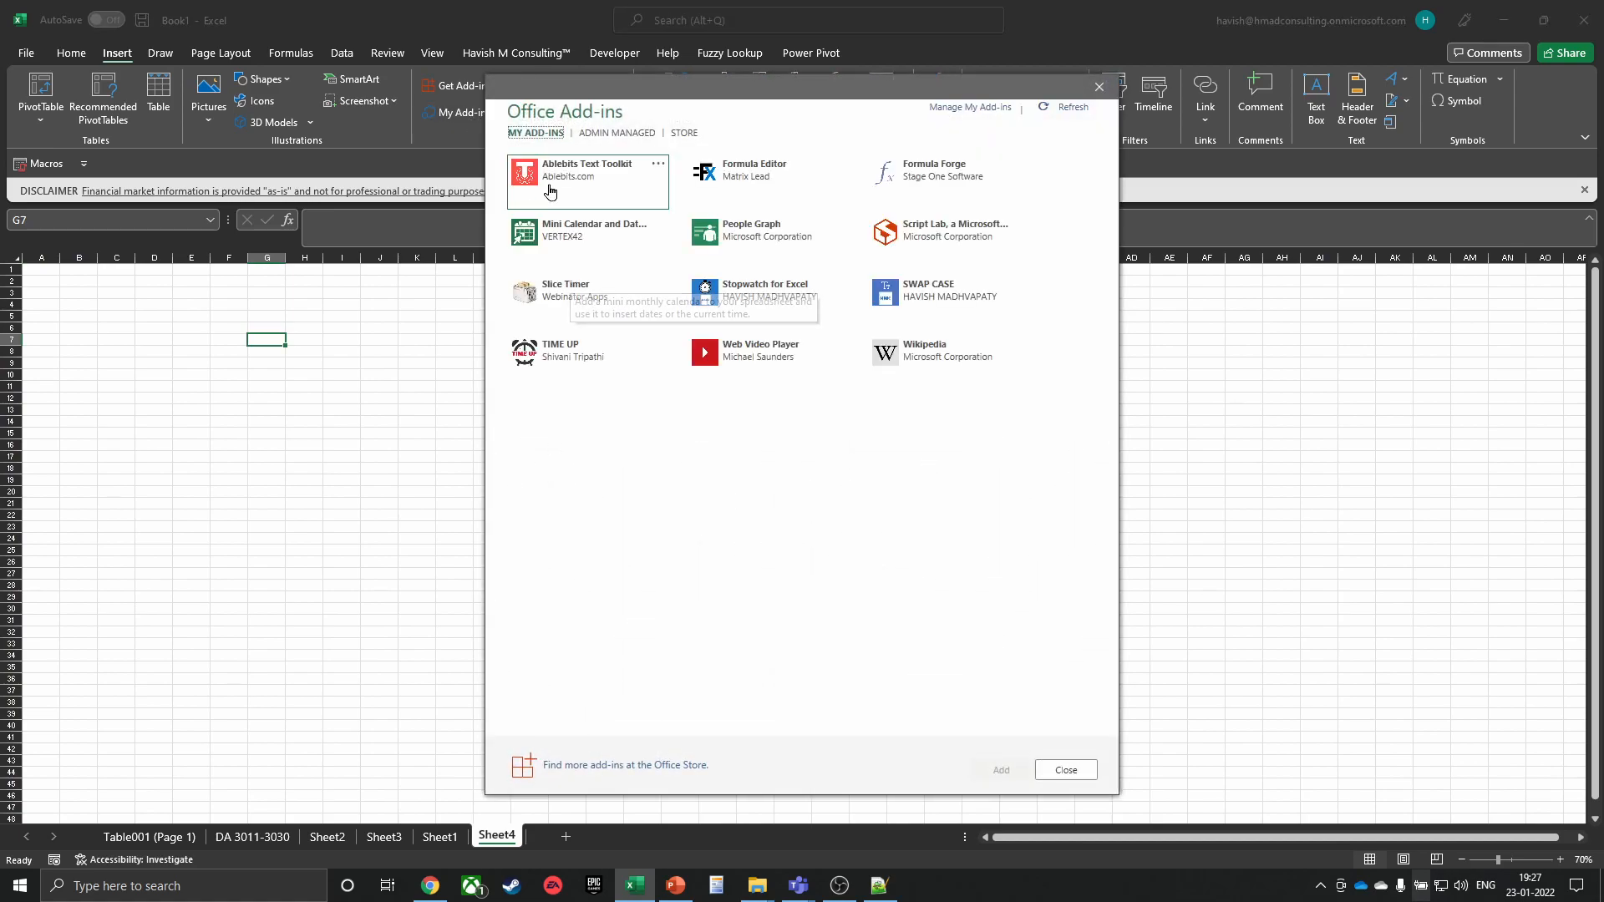
pyautogui.click(744, 361)
pyautogui.click(1003, 770)
pyautogui.click(726, 491)
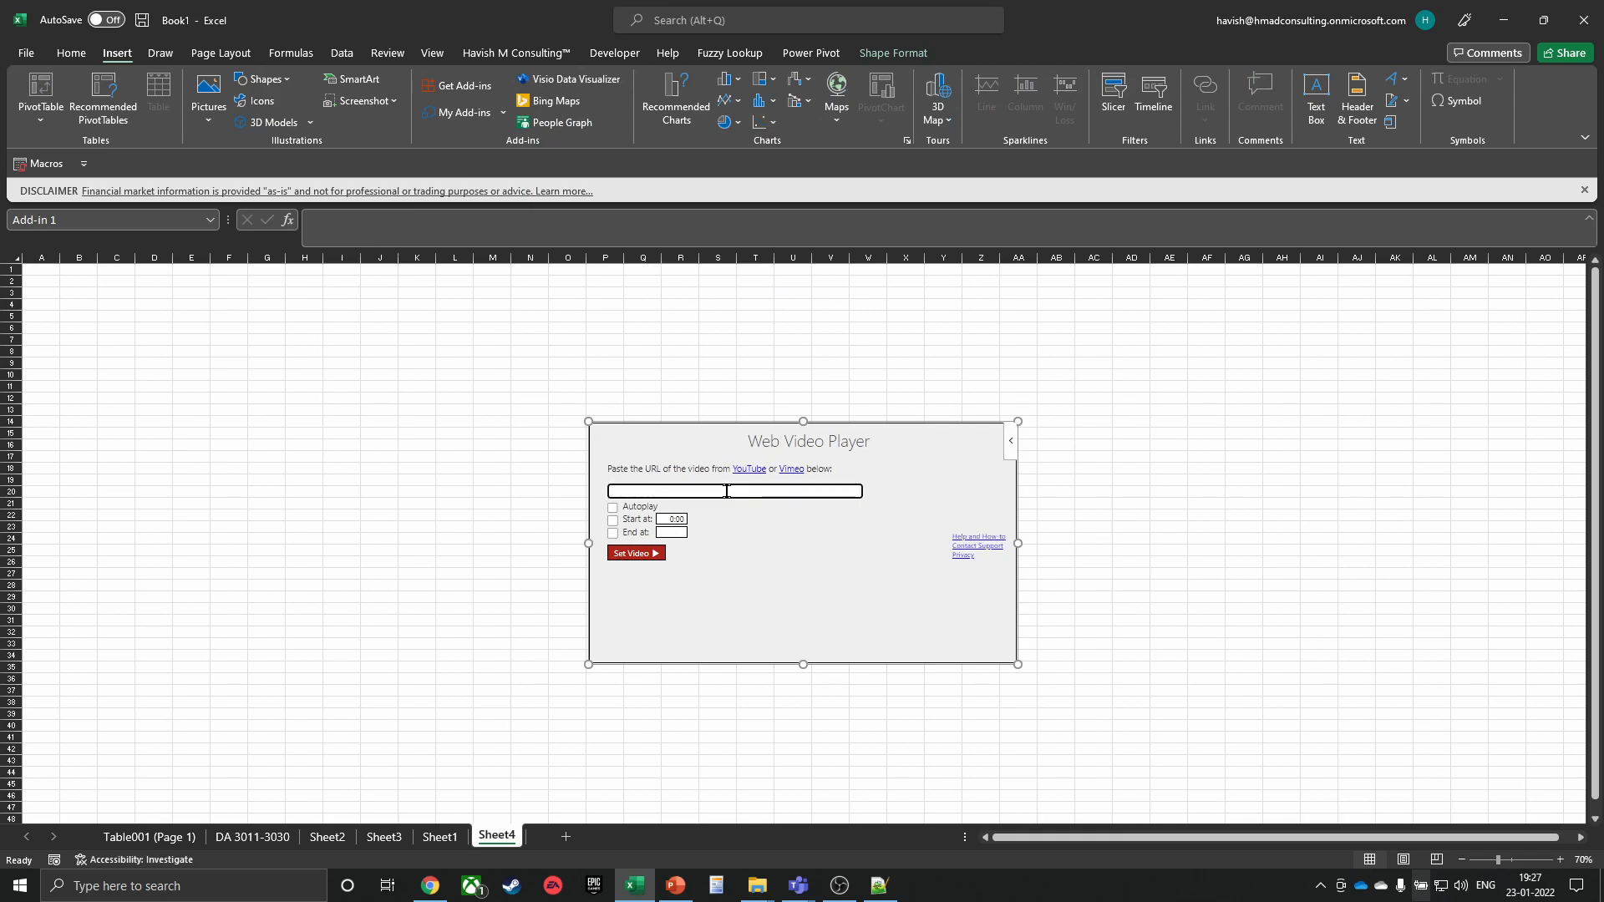
pyautogui.hotkey('alt', 'Tab')
# Open the 'Excel Macros with Custom Ribbon in XML' video from the presenter's YouTube channel and copy its link
pyautogui.hotkey('ctrl', 'n')
pyautogui.write('y')
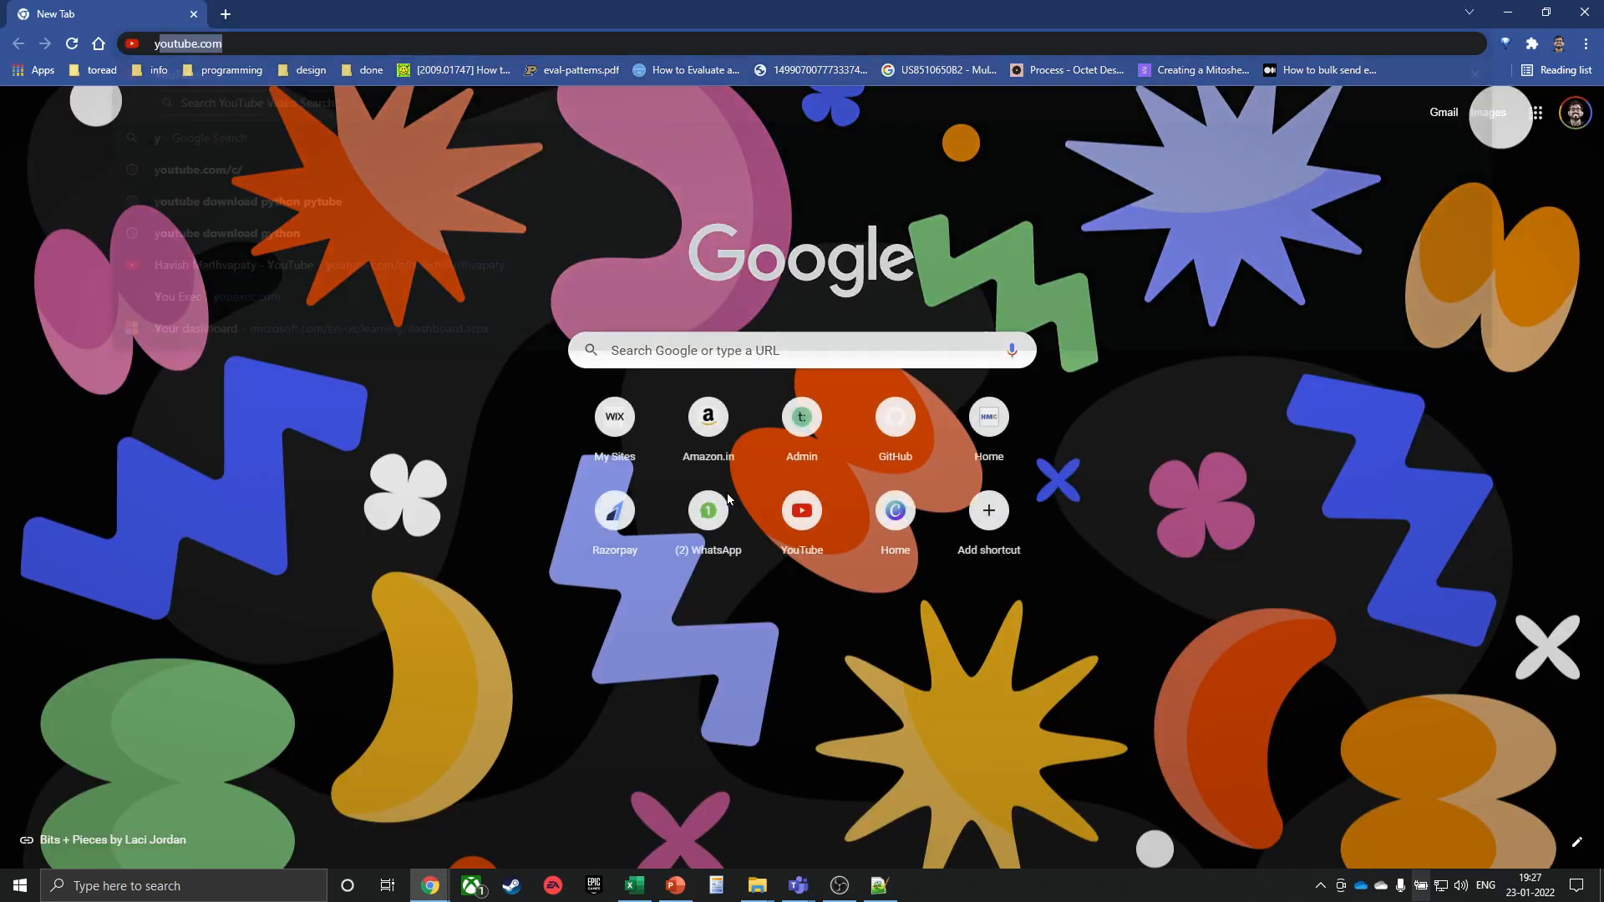
pyautogui.write('outube.com')
pyautogui.press('Down')
pyautogui.press('Down')
pyautogui.press('Return')
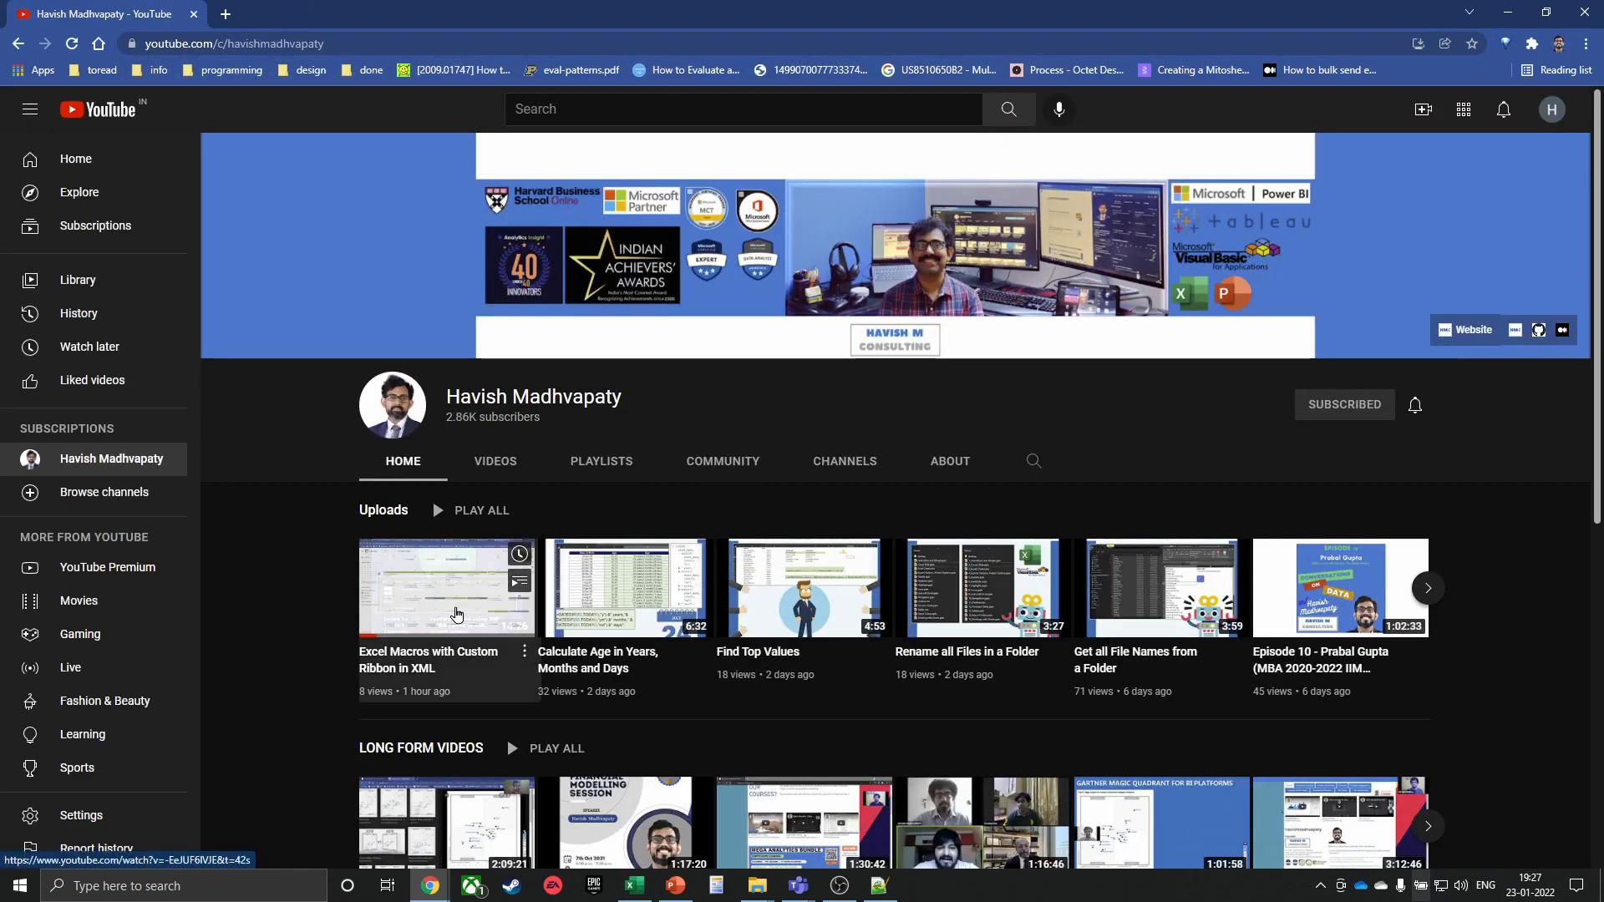
pyautogui.click(455, 615)
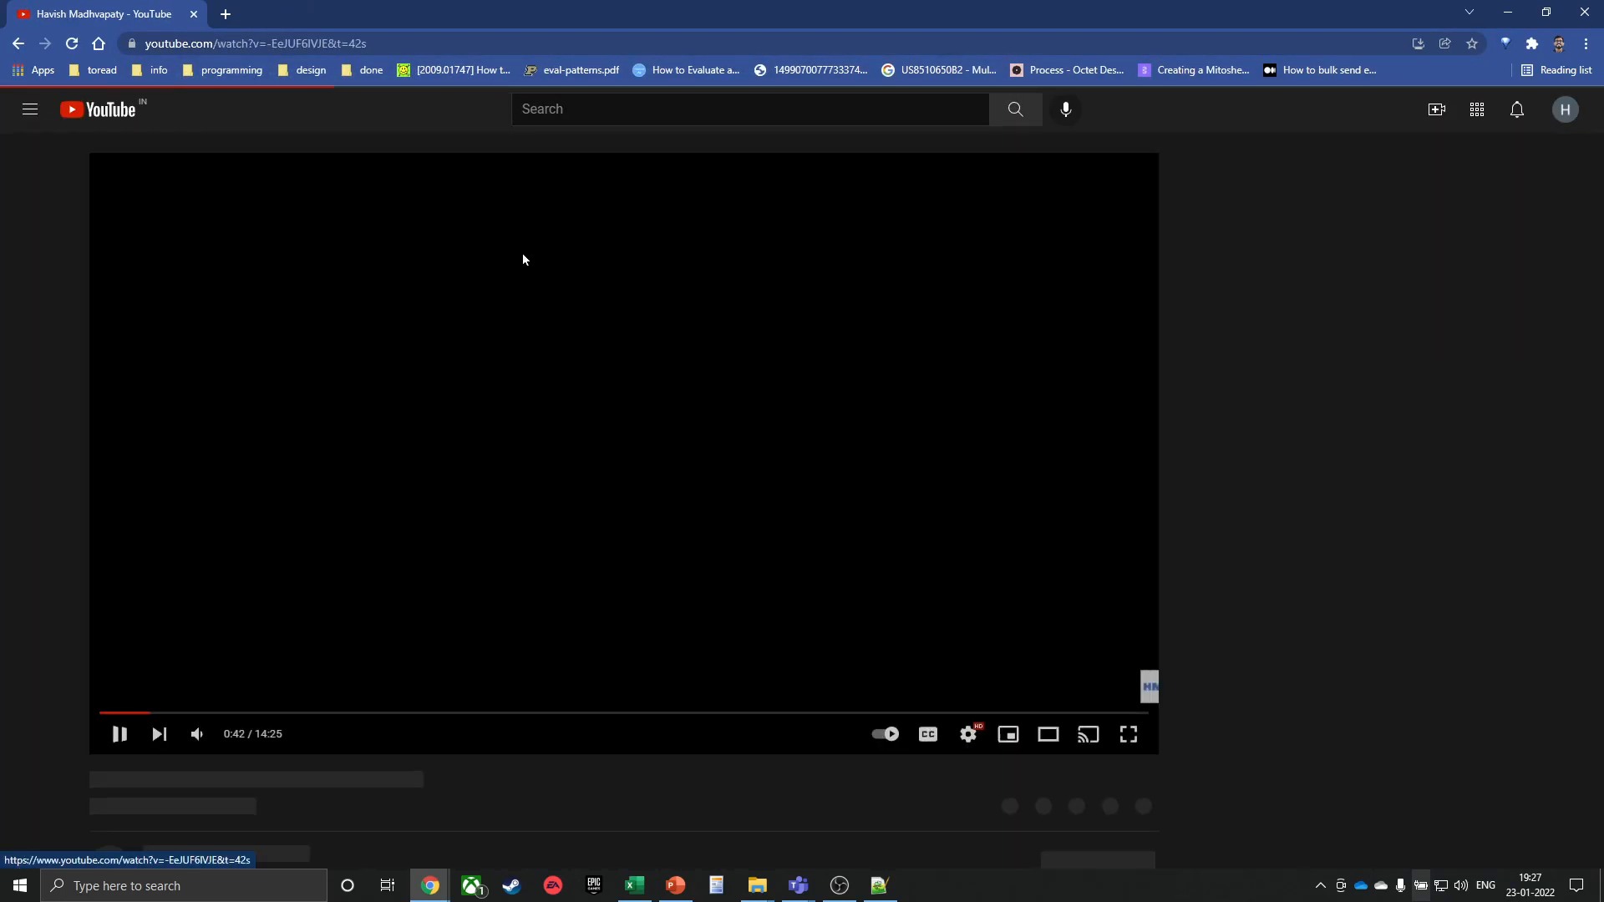
pyautogui.click(406, 43)
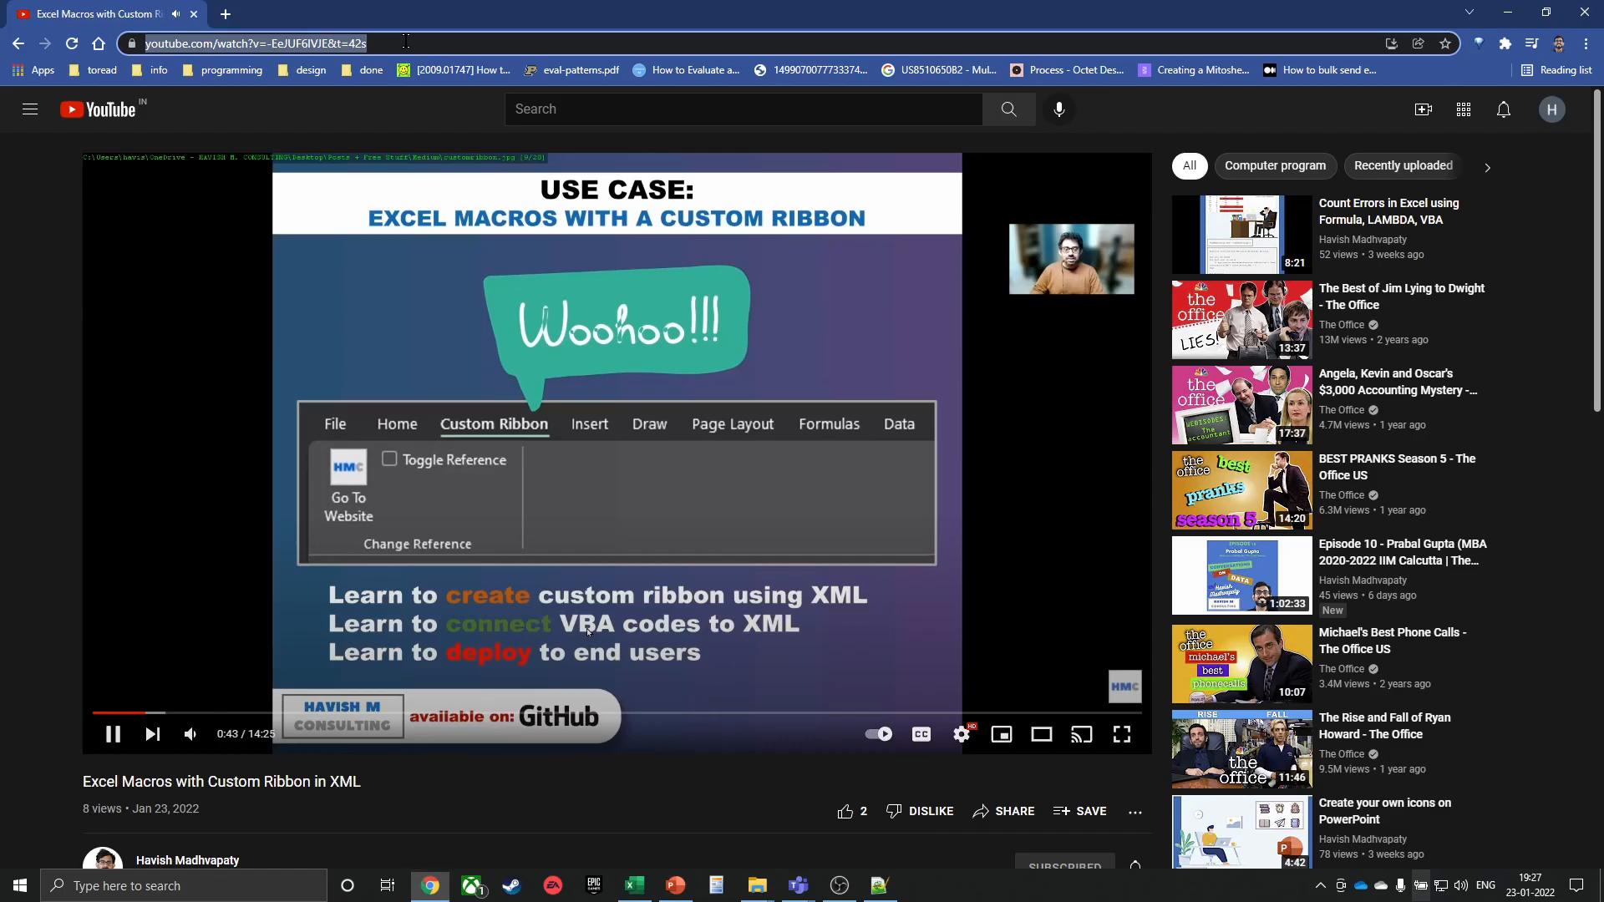
pyautogui.hotkey('alt', 'Tab')
pyautogui.hotkey('alt', 'Tab')
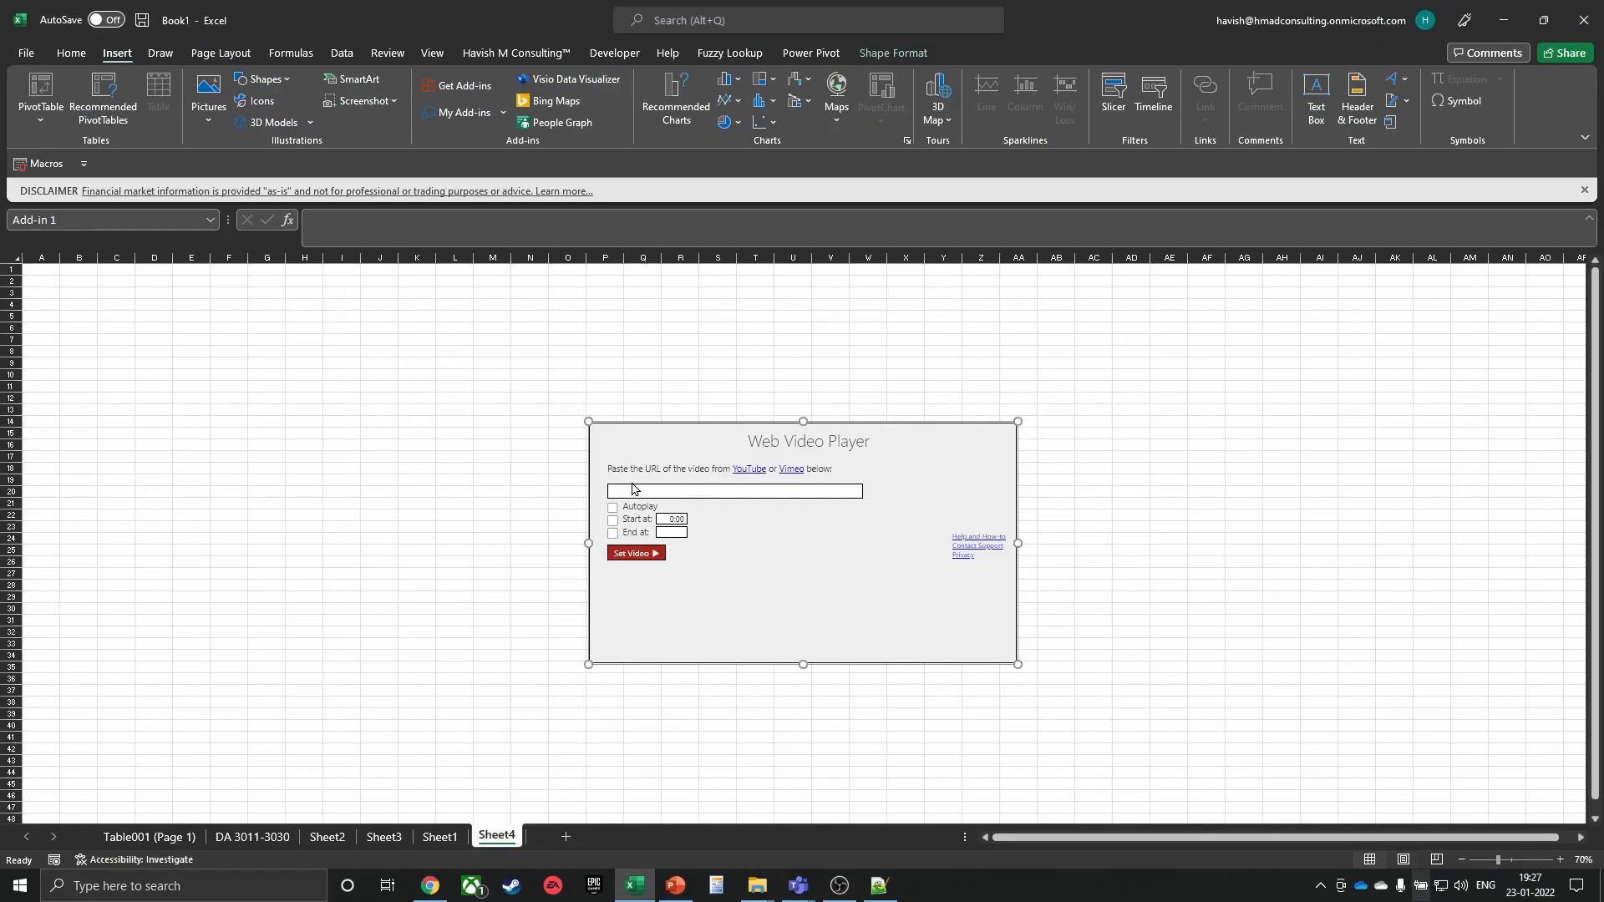
# Embed the copied YouTube link in the Web Video Player, play it to about 4:40, then delete the player
pyautogui.click(627, 491)
pyautogui.write('https://www.youtube.com/watch?v=-EeJUF6lVJE&t=42s')
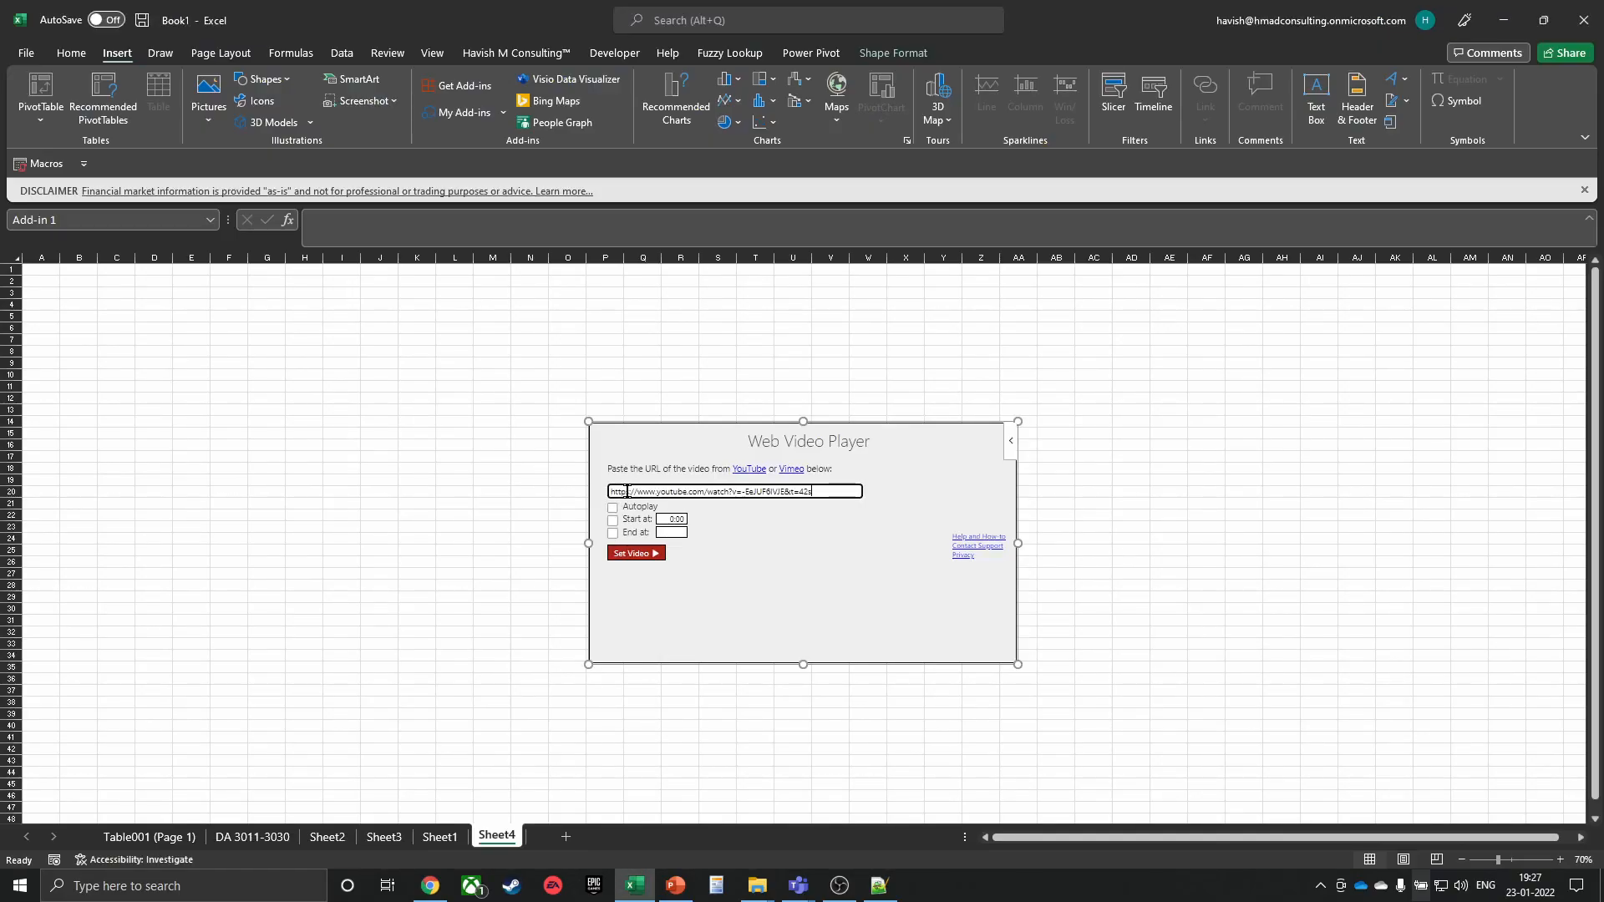
pyautogui.click(621, 557)
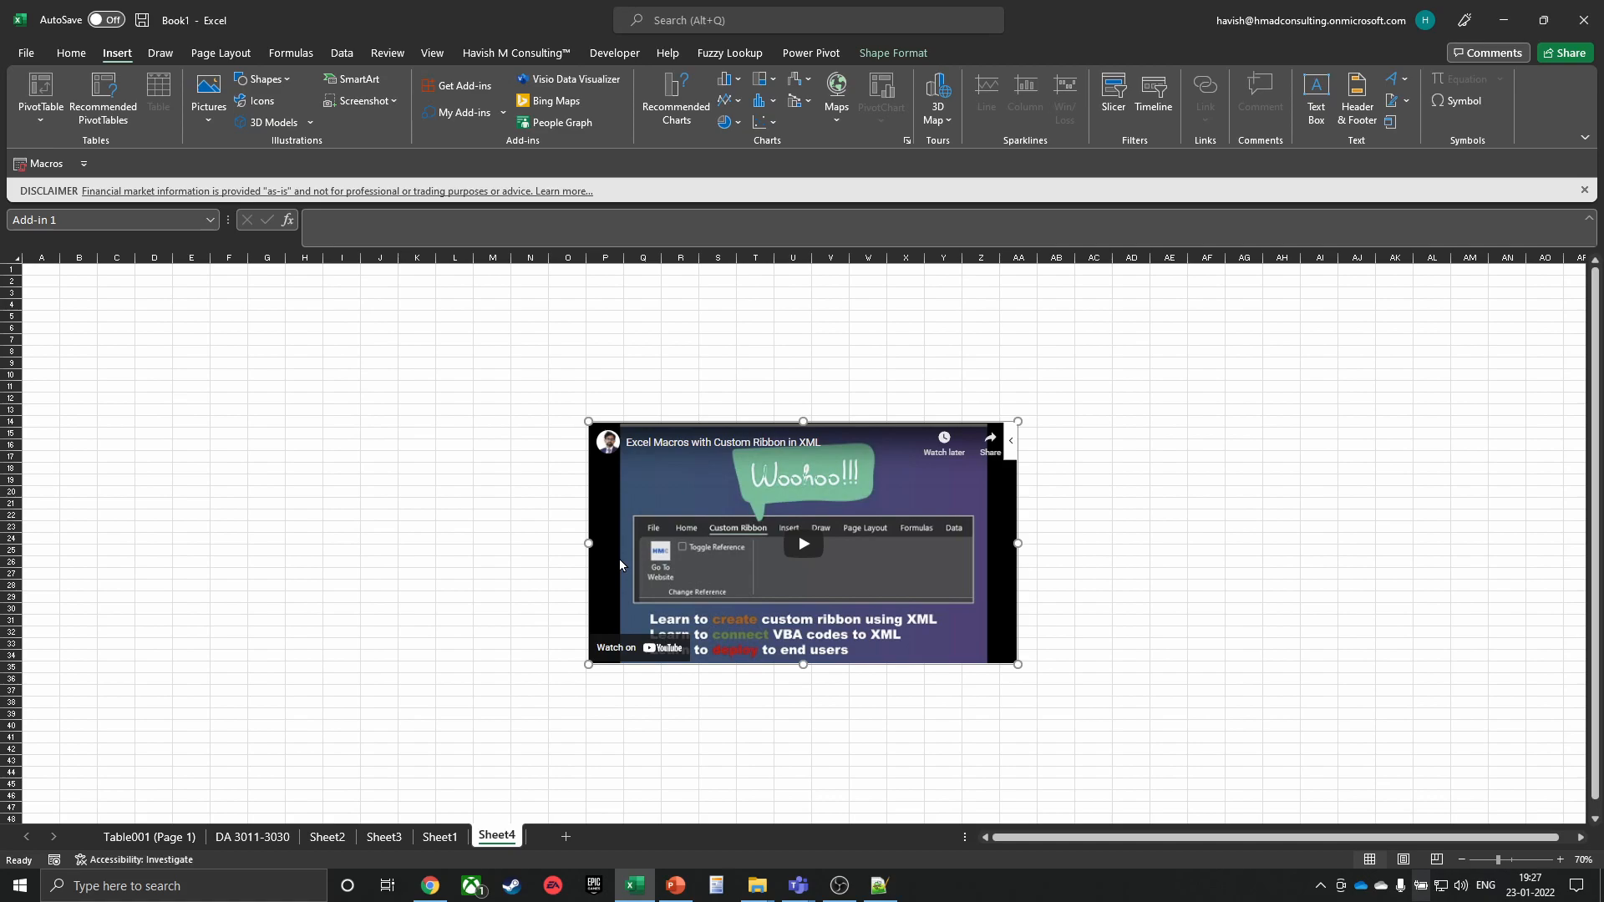
pyautogui.click(819, 546)
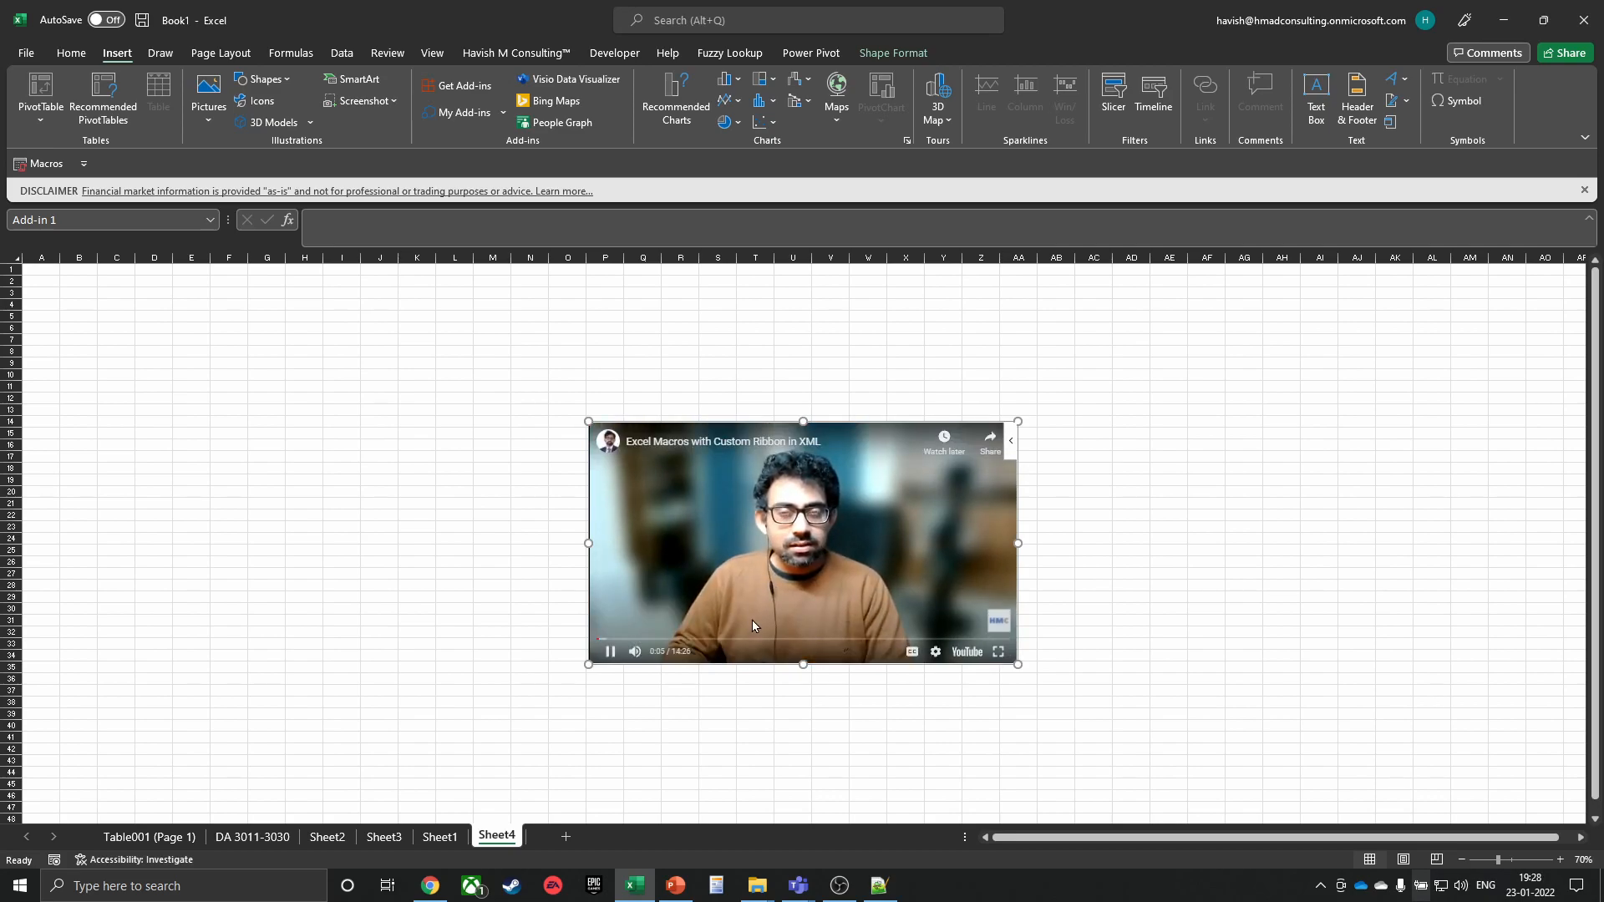
pyautogui.click(730, 639)
pyautogui.moveTo(820, 420); pyautogui.dragTo(723, 348)
pyautogui.press('Delete')
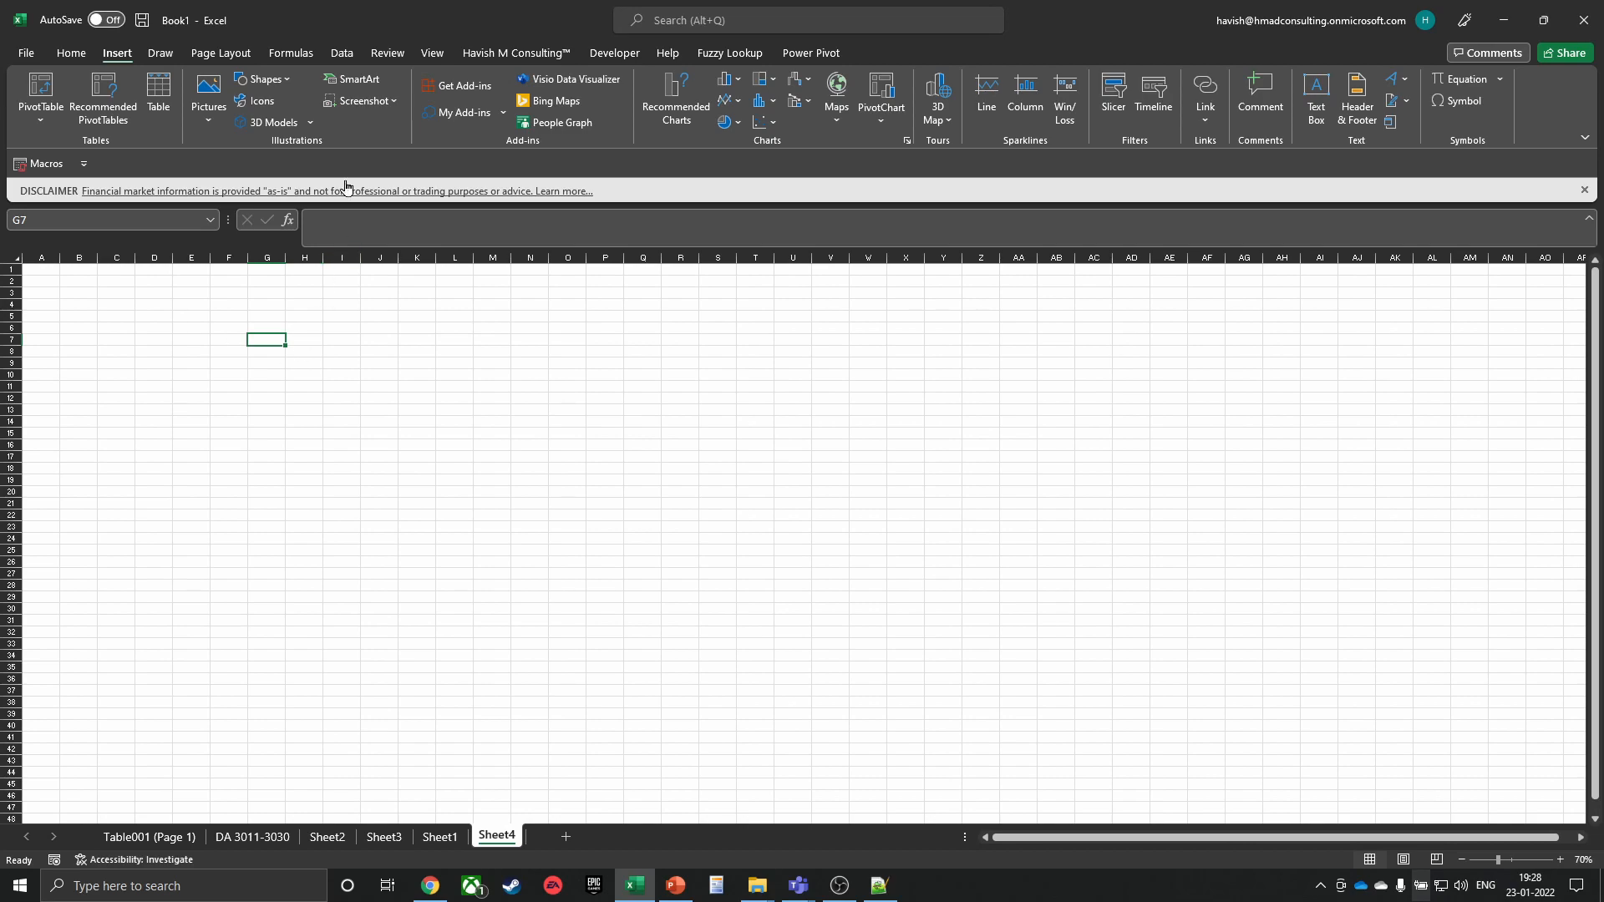
# Search the Office Add-ins store for 'sap'
pyautogui.click(456, 92)
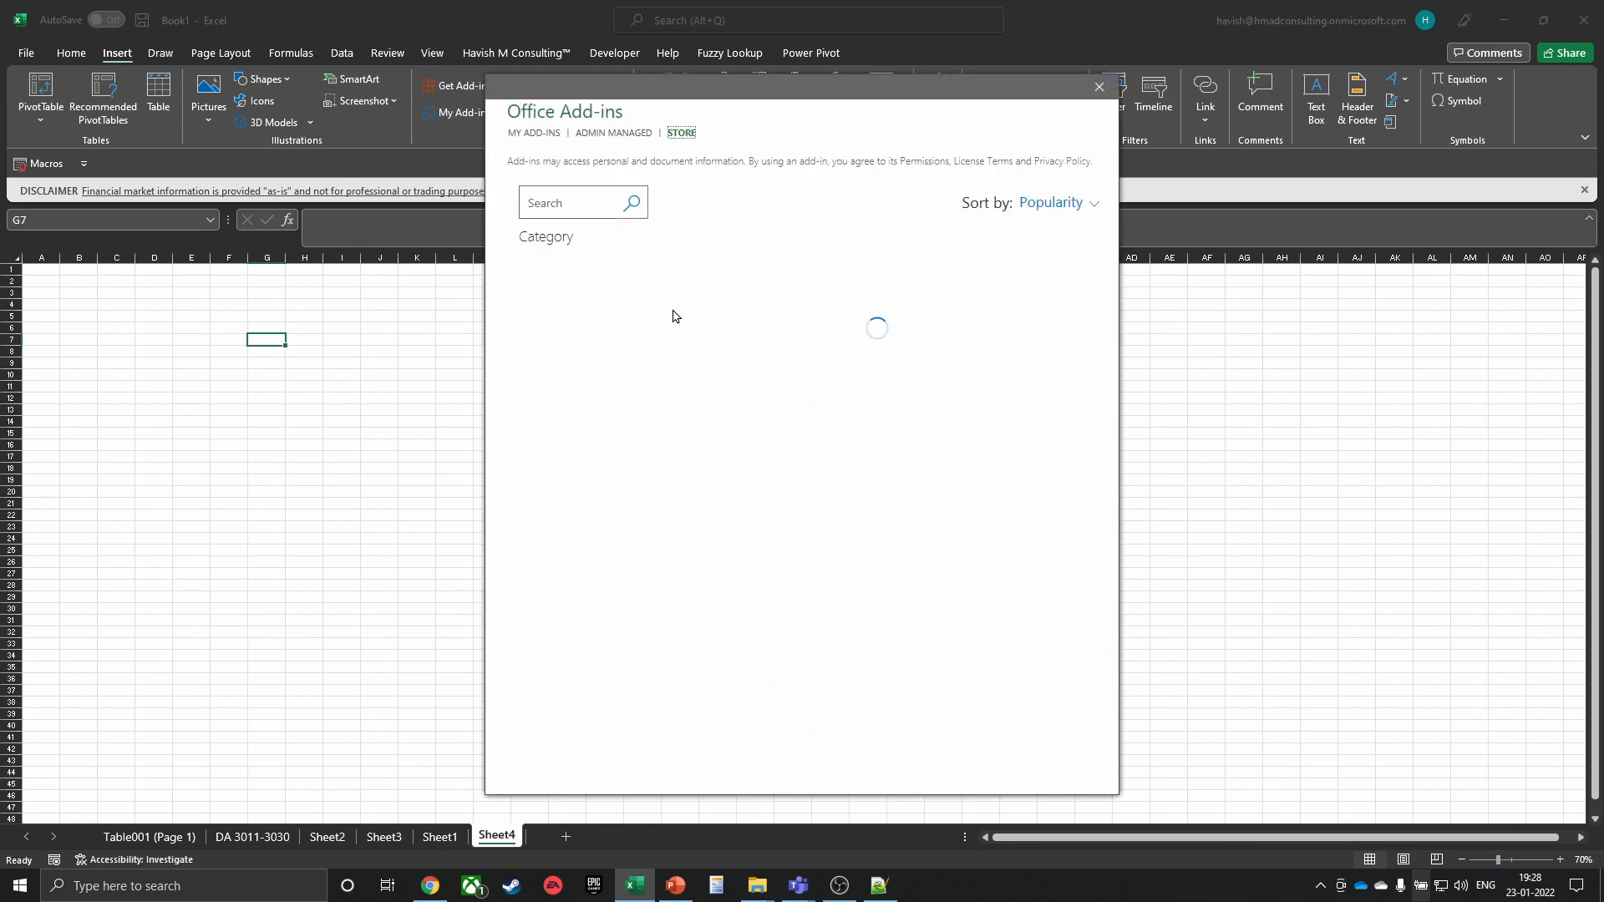
pyautogui.write('sap')
pyautogui.press('Return')
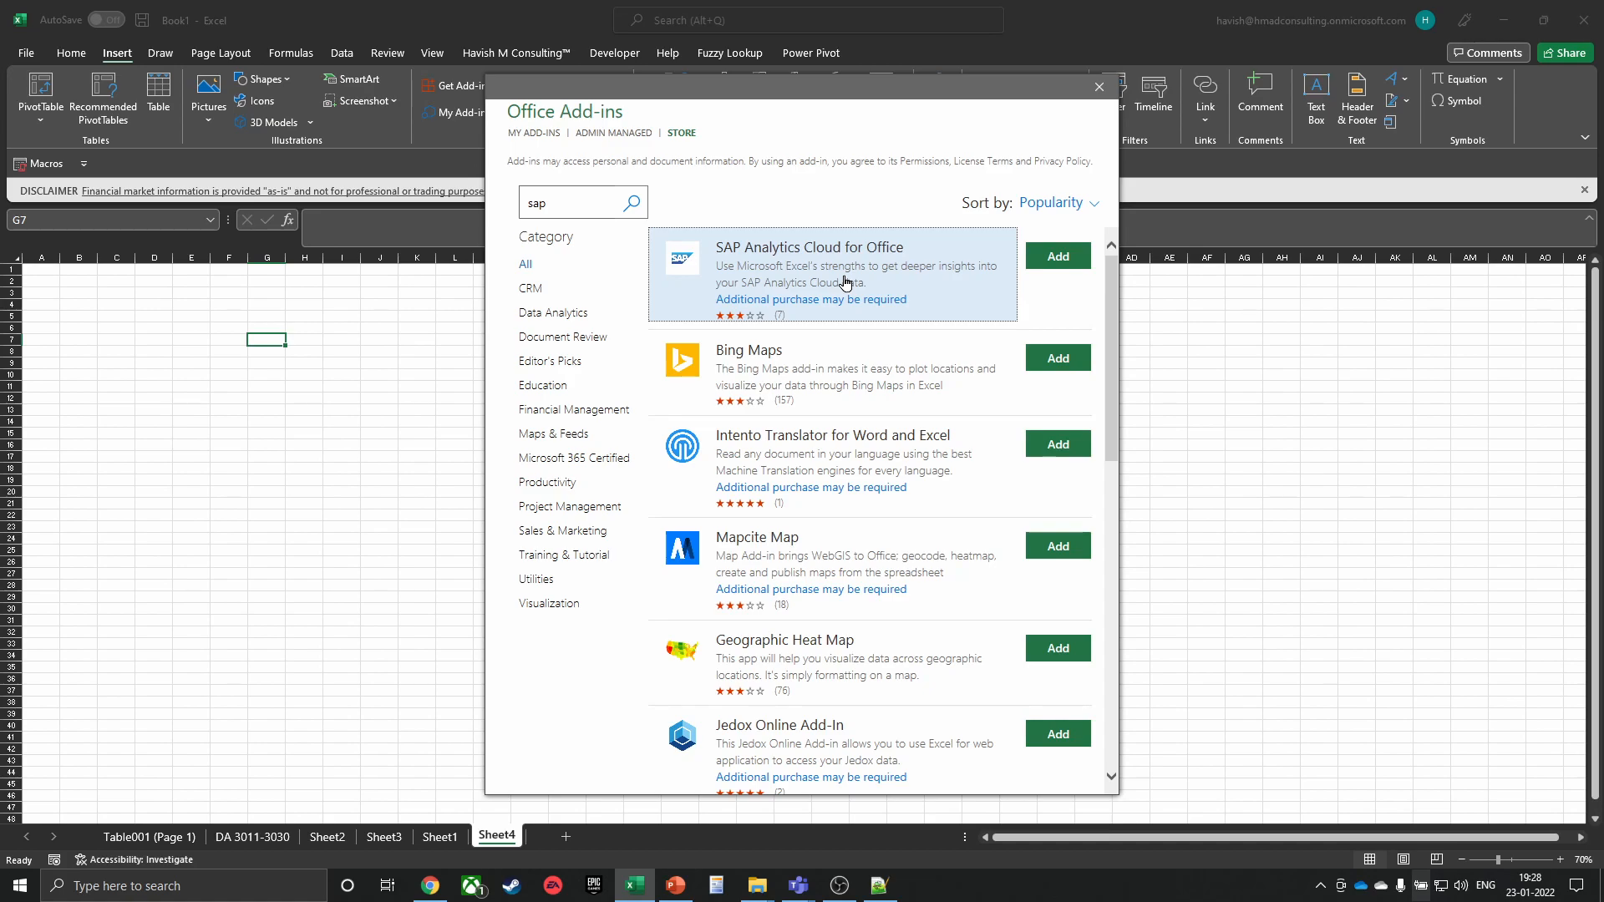
# Search the add-ins store for 'salesforce', then for 'hana'
pyautogui.click(563, 197)
pyautogui.write('salesforce')
pyautogui.press('Return')
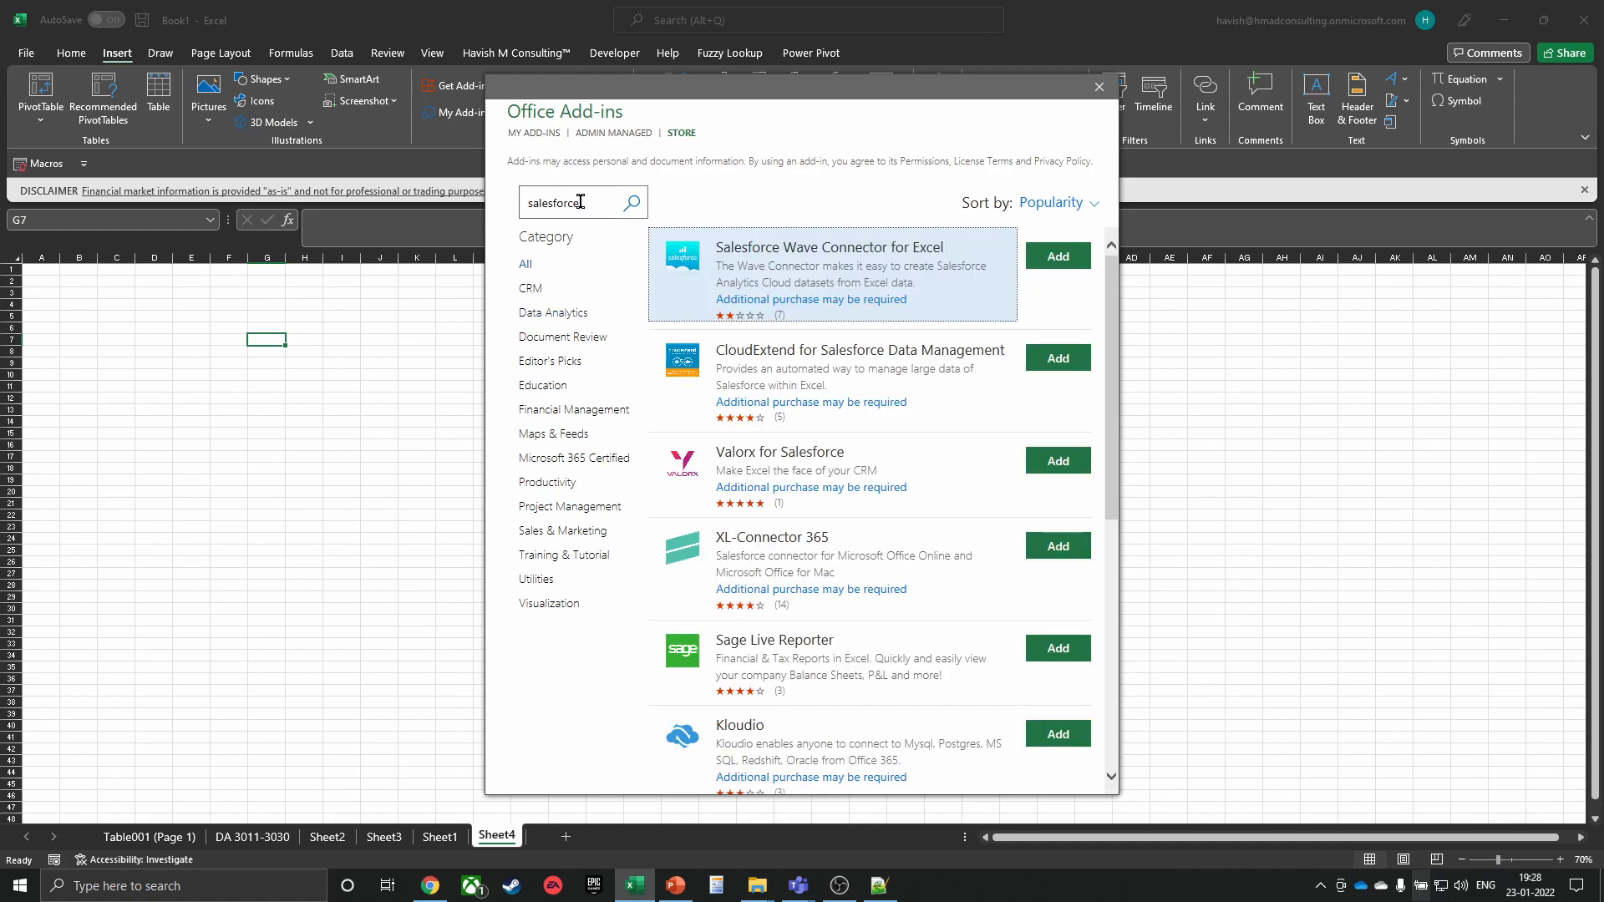
pyautogui.moveTo(582, 202); pyautogui.dragTo(413, 207)
pyautogui.write('hana')
pyautogui.press('Return')
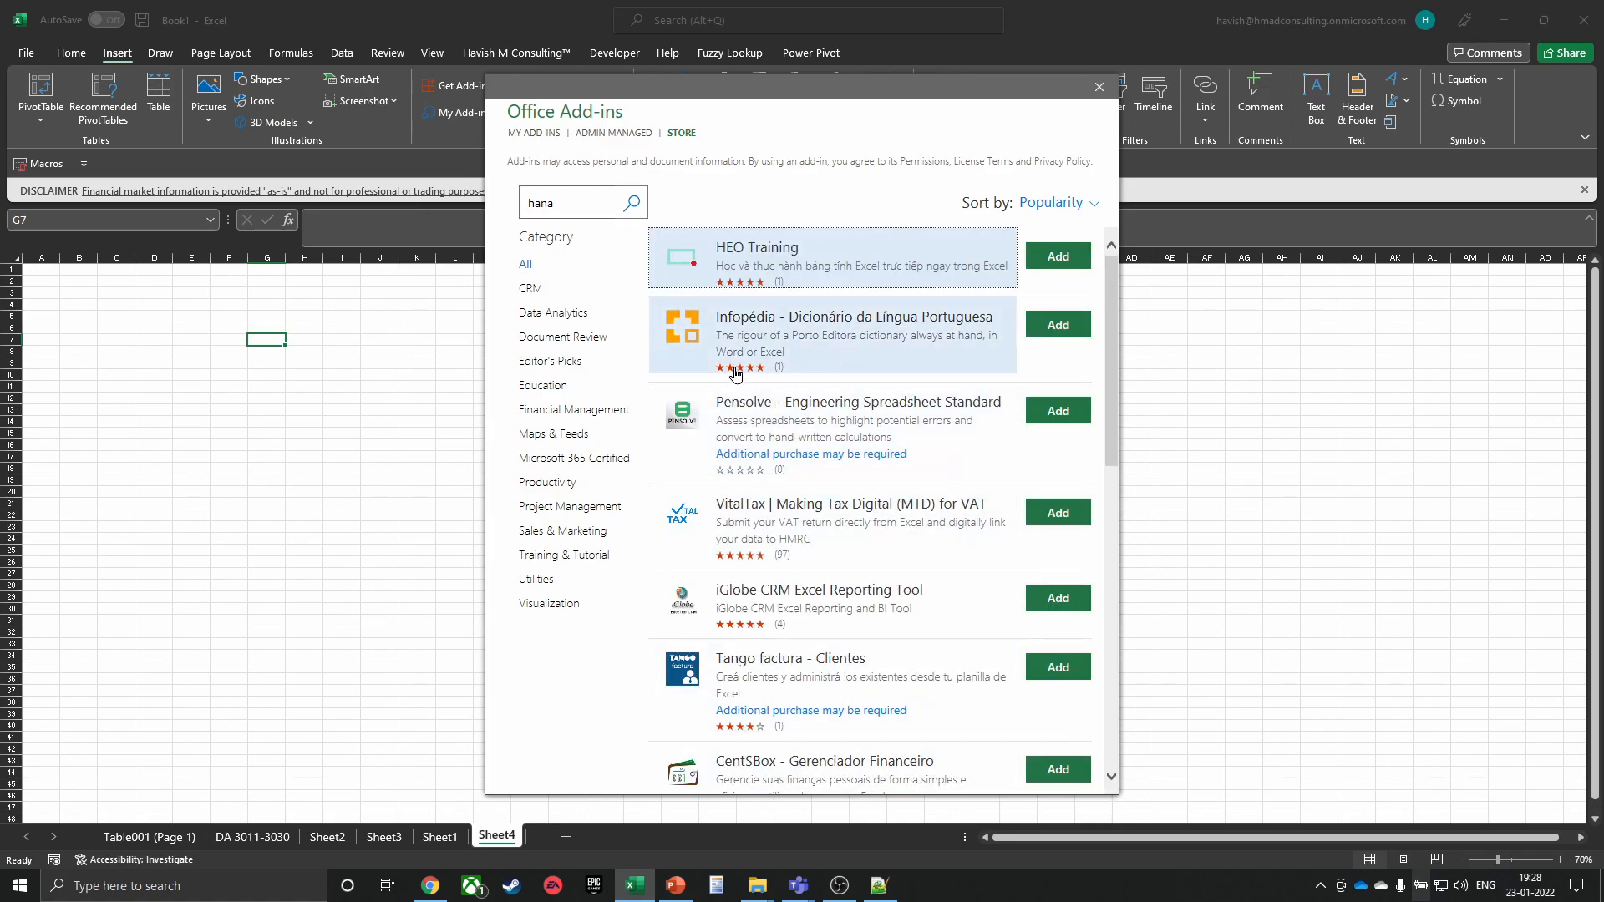
# Filter to Financial Management, search 'bloomberg', then browse Maps & Feeds and Editor's Picks
pyautogui.click(590, 413)
pyautogui.doubleClick(570, 203)
pyautogui.press('BackSpace')
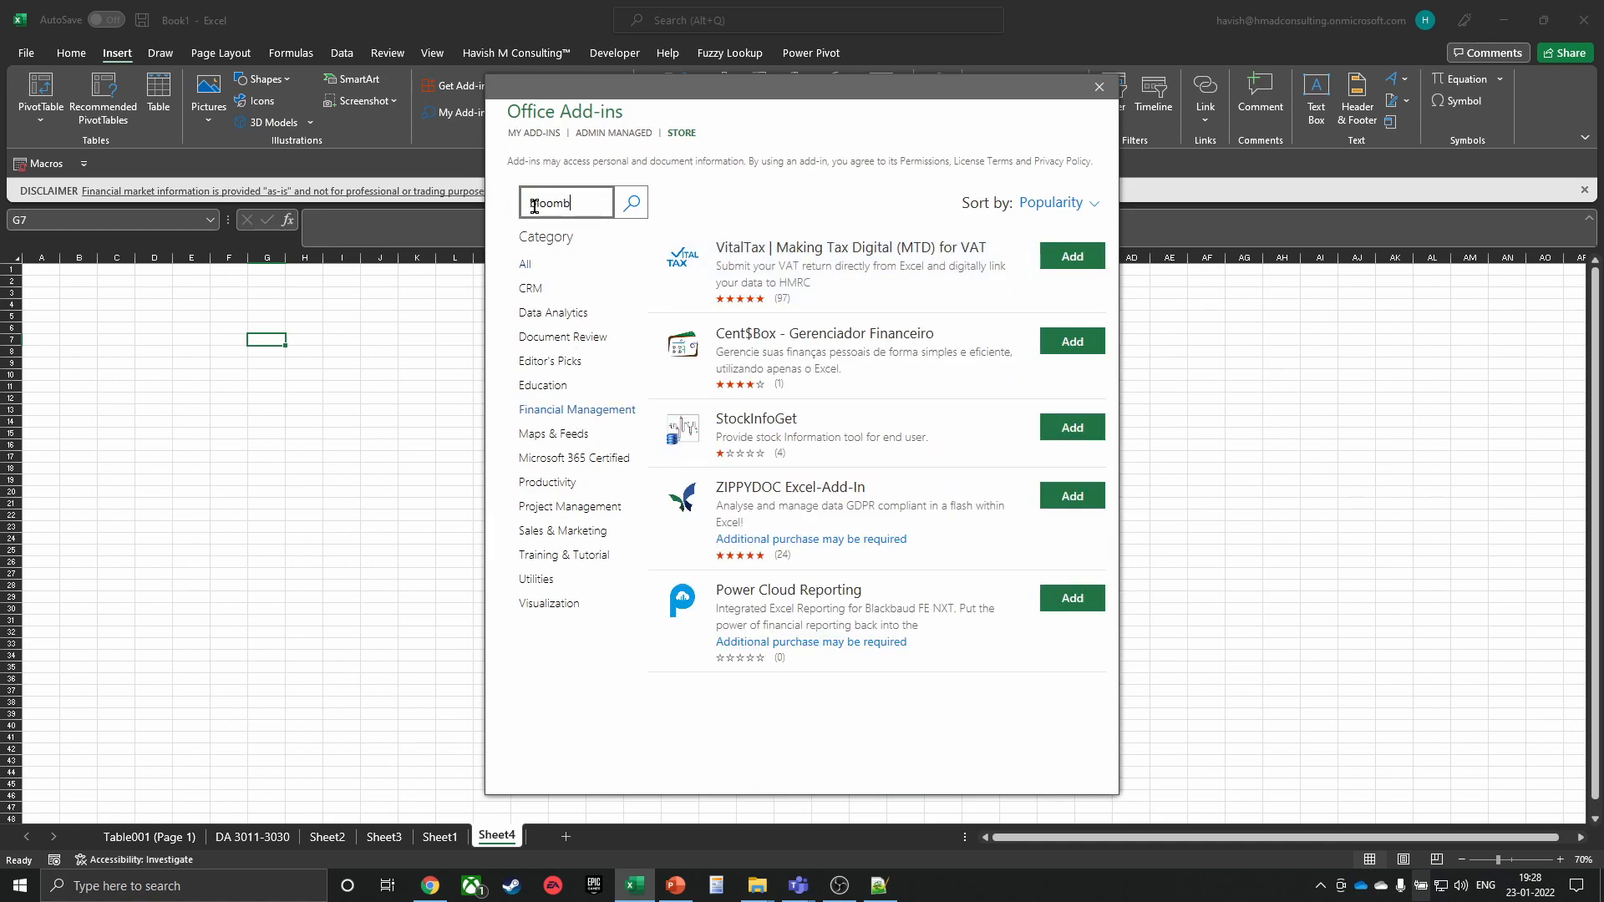
pyautogui.press('Return')
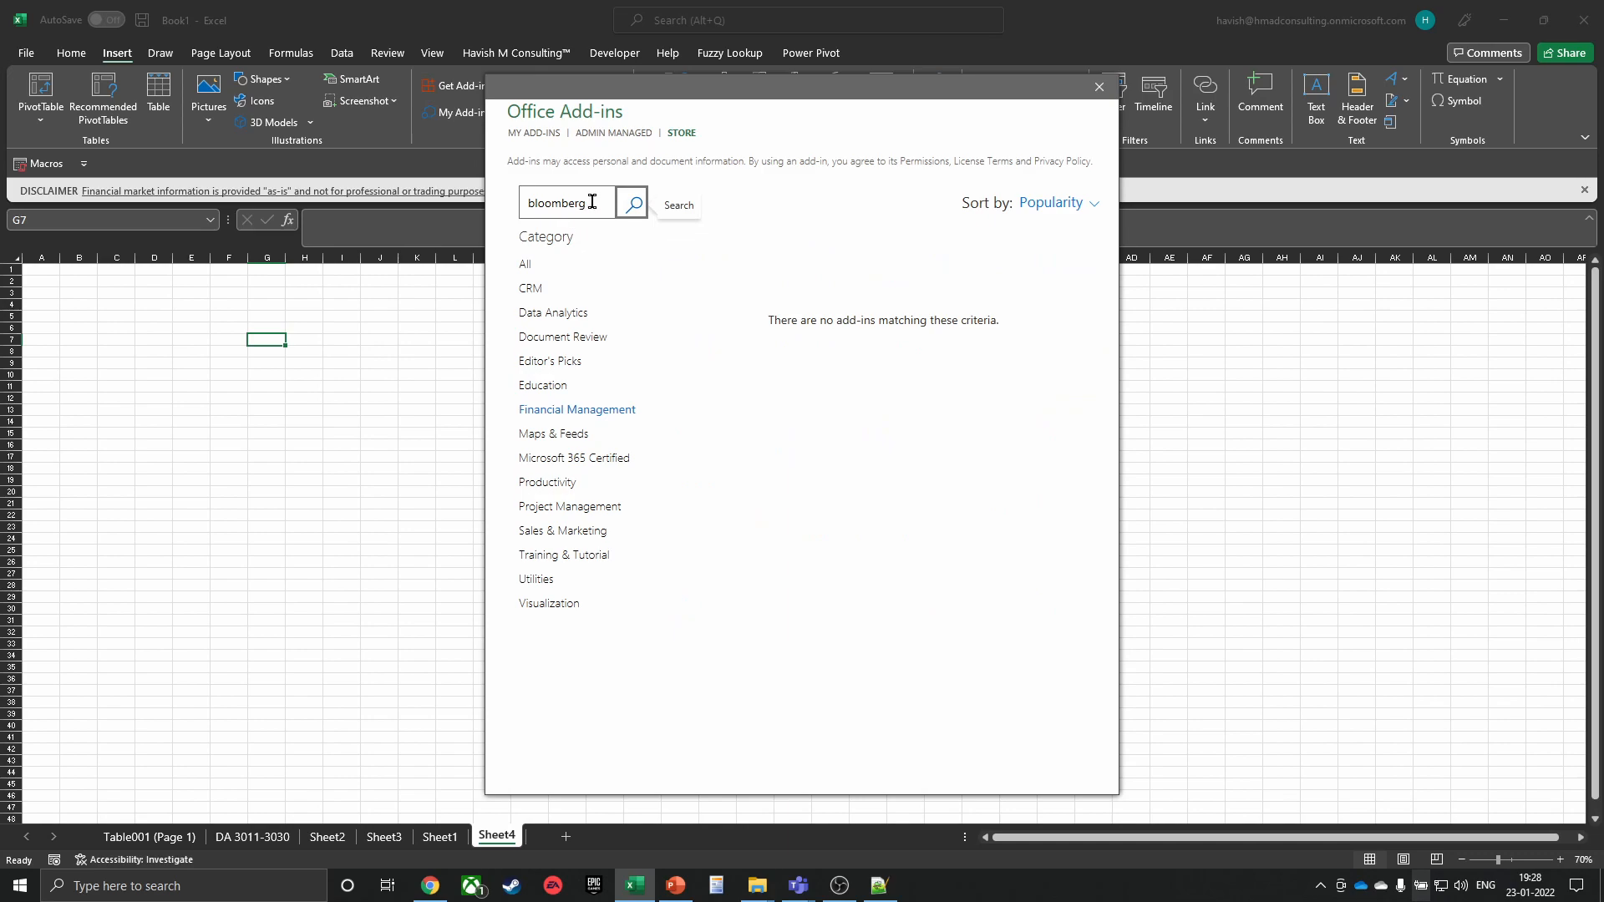
pyautogui.click(560, 434)
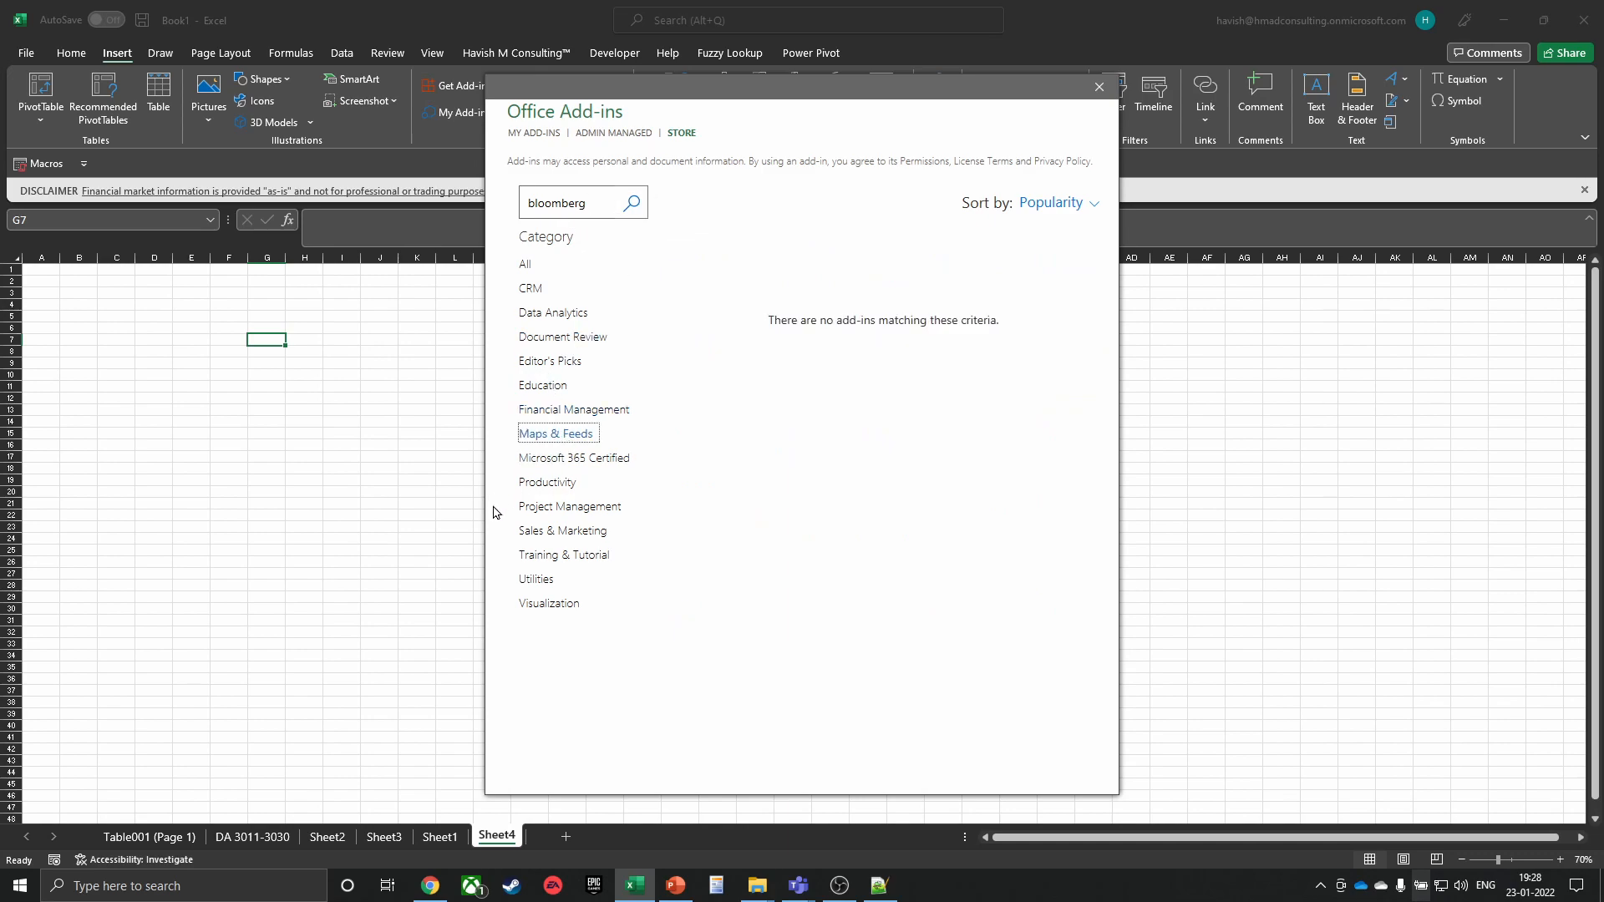
pyautogui.click(544, 362)
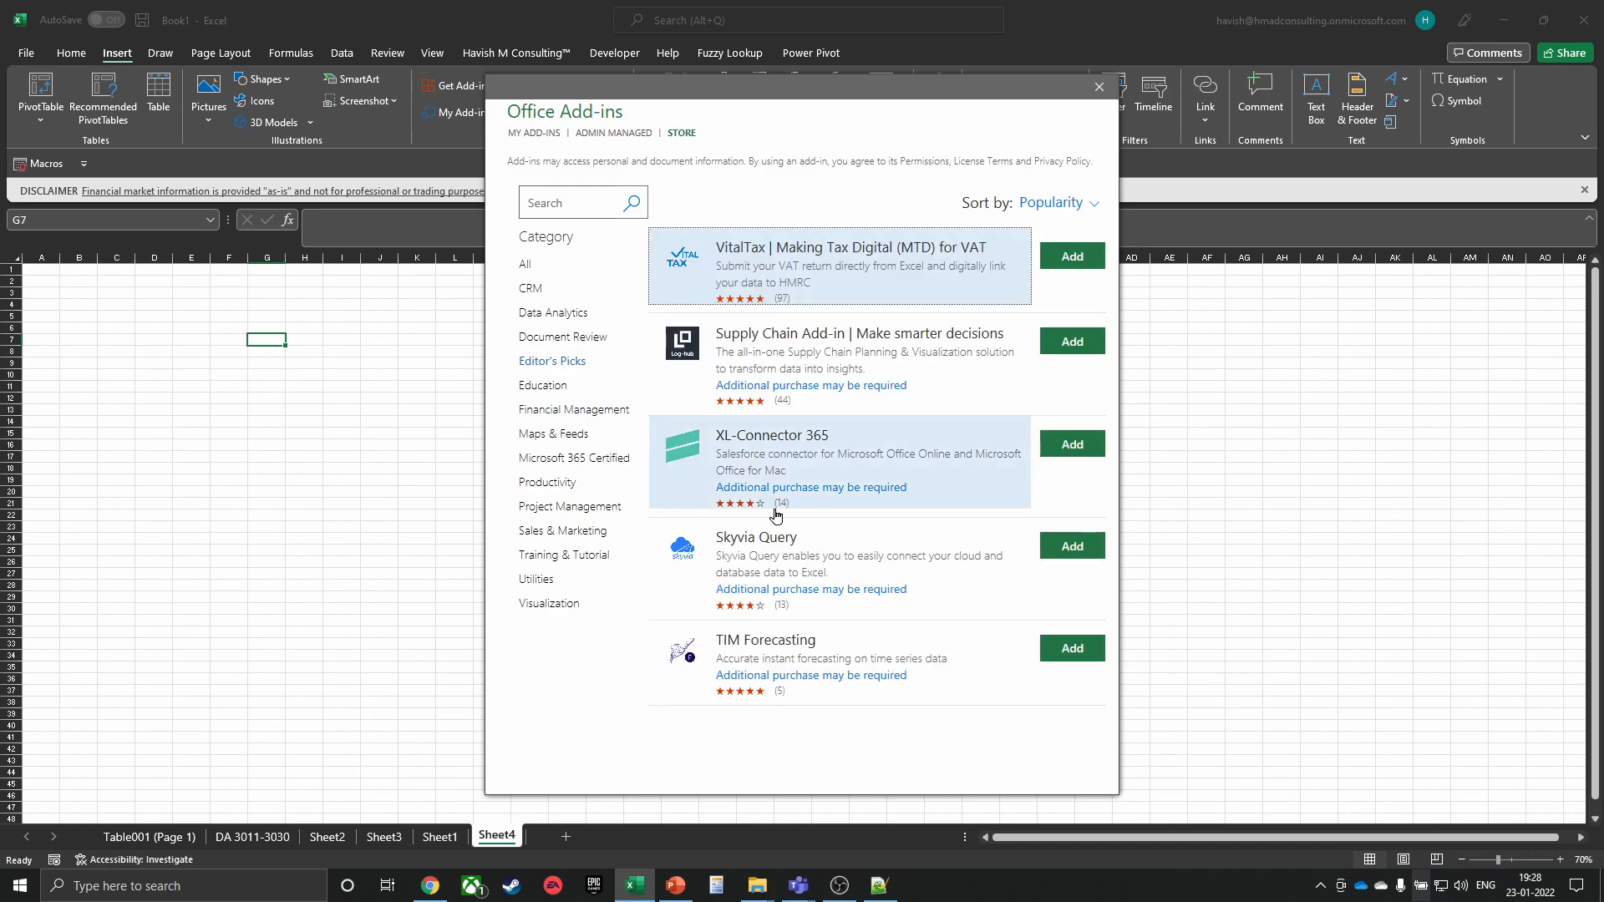
# Browse Microsoft 365 Certified, then Project Management add-ins down to Excel Colorizer for Excel 2016
pyautogui.click(554, 459)
pyautogui.click(563, 507)
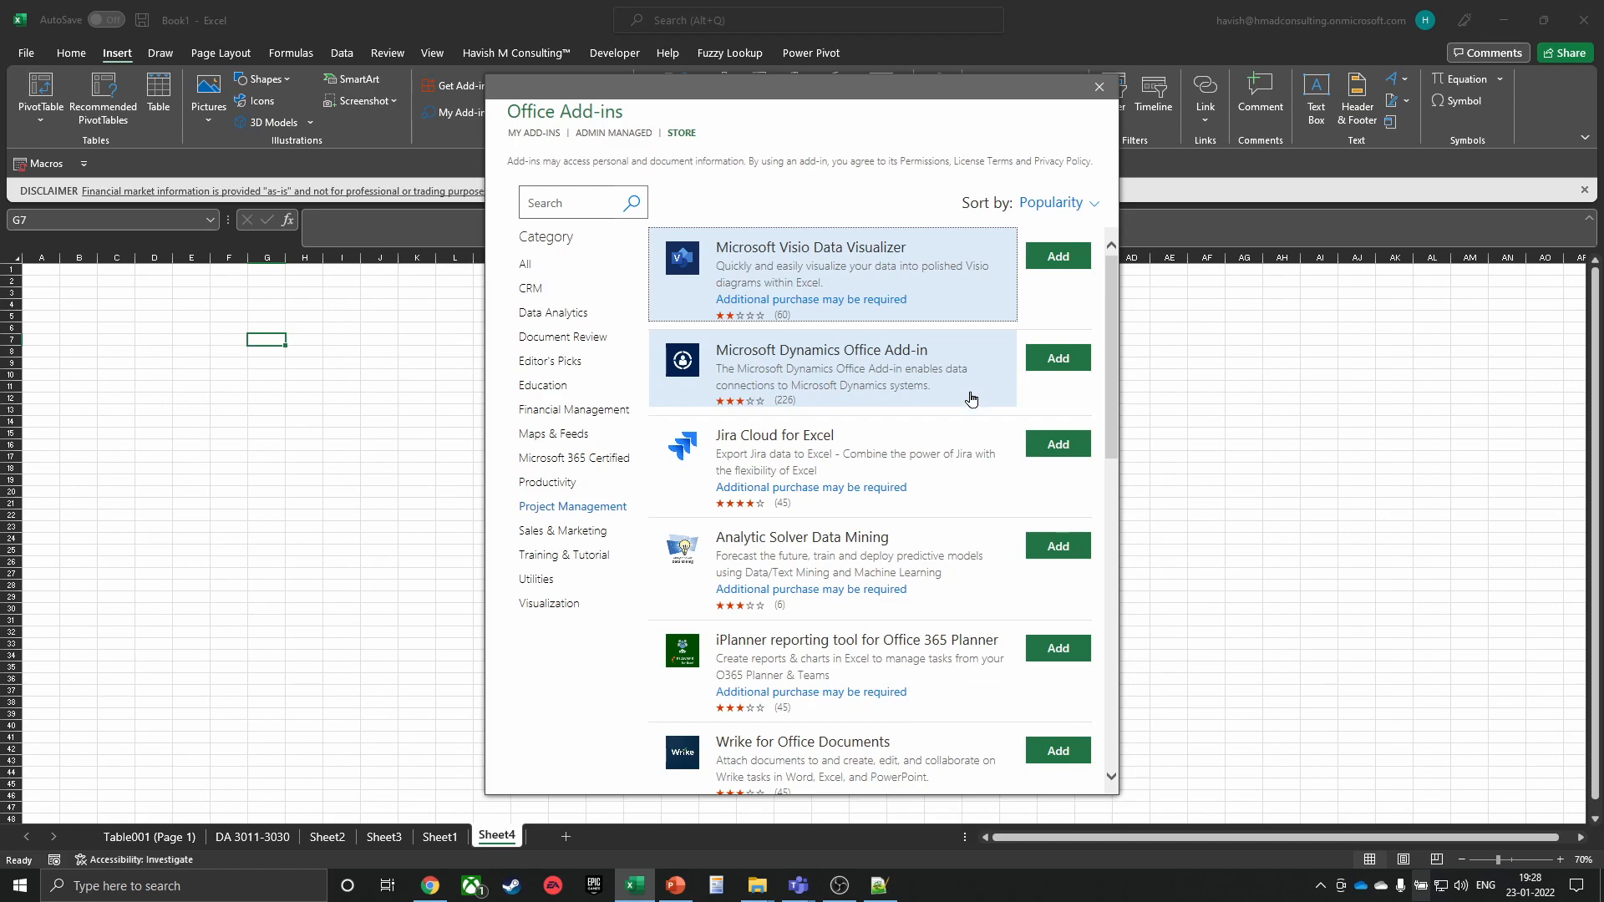
pyautogui.scroll(-2, 919, 501)
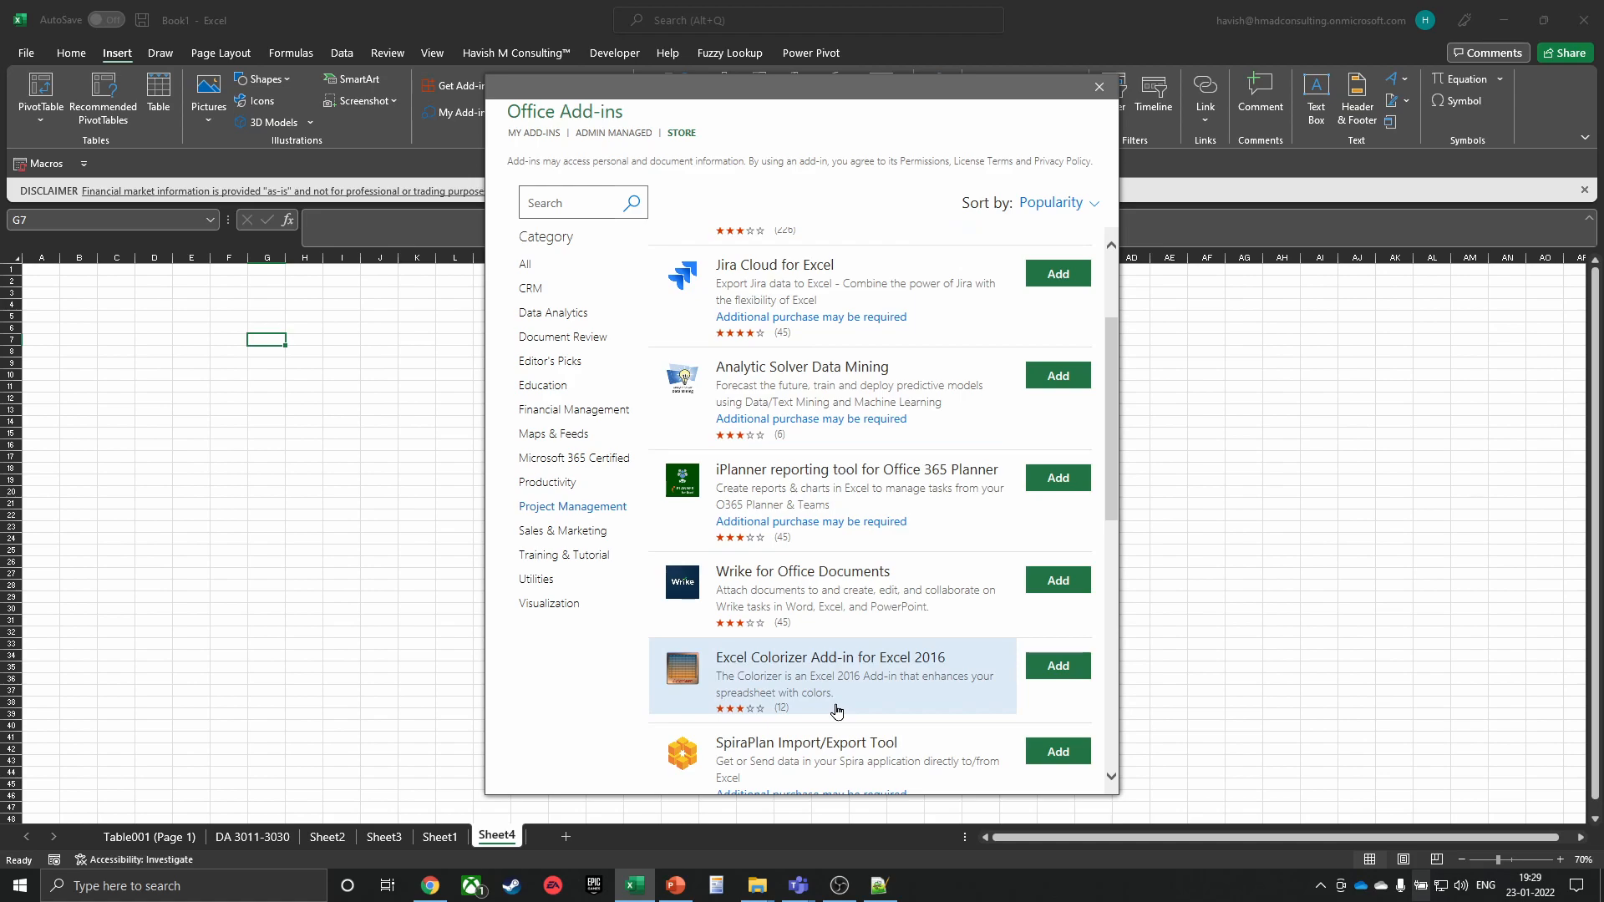
# Open Excel Colorizer's details and cycle through its three sample screenshots
pyautogui.click(892, 673)
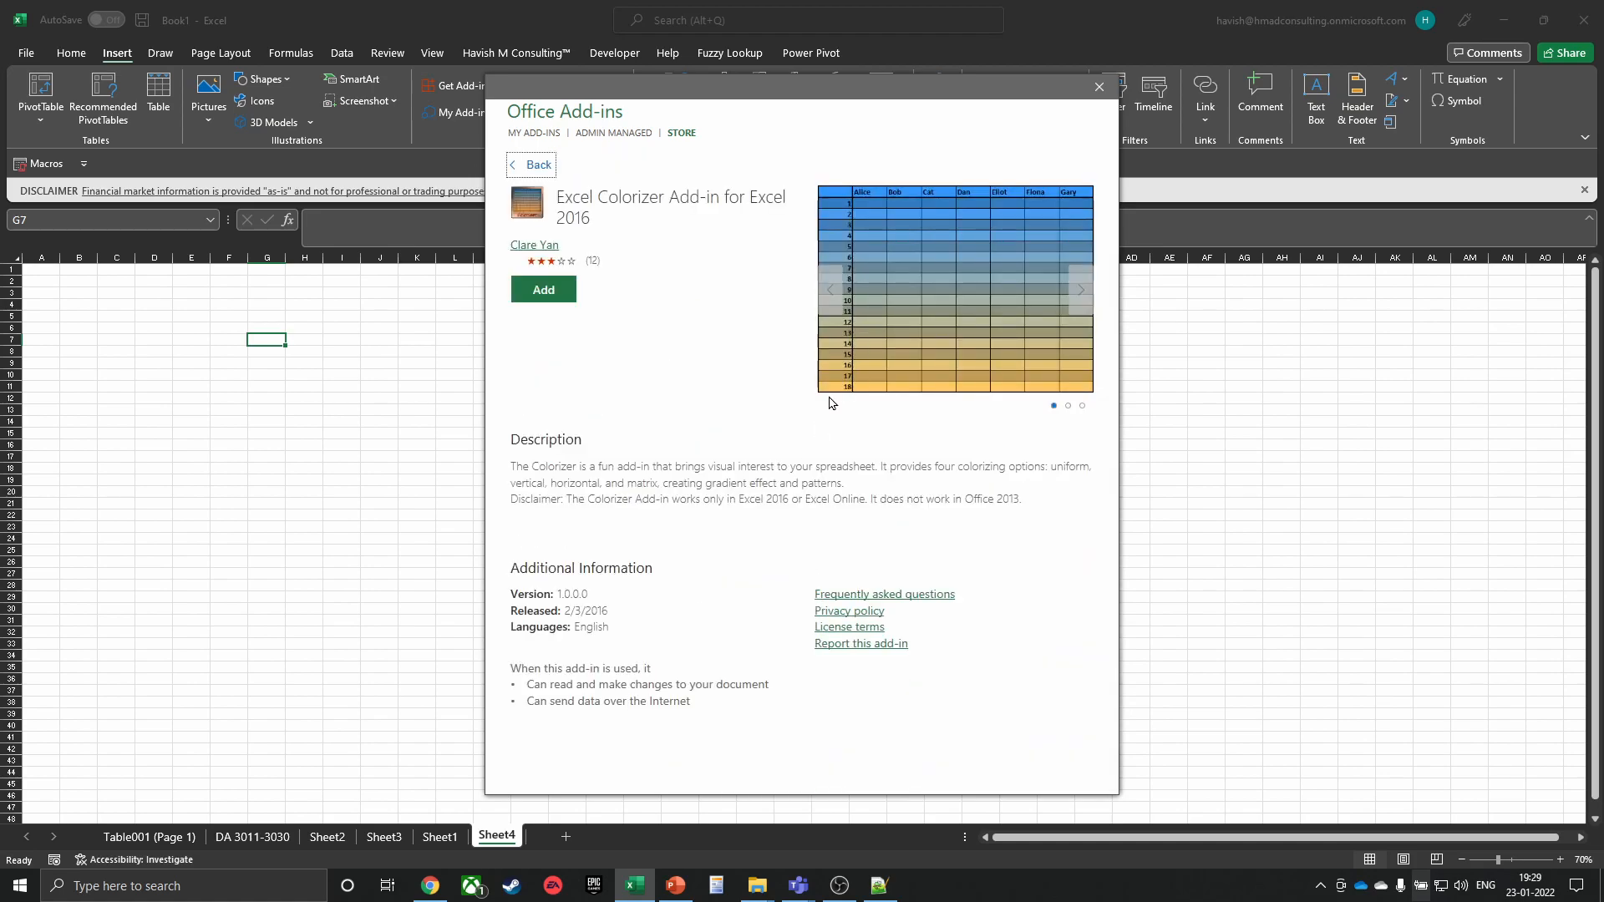
pyautogui.click(1082, 303)
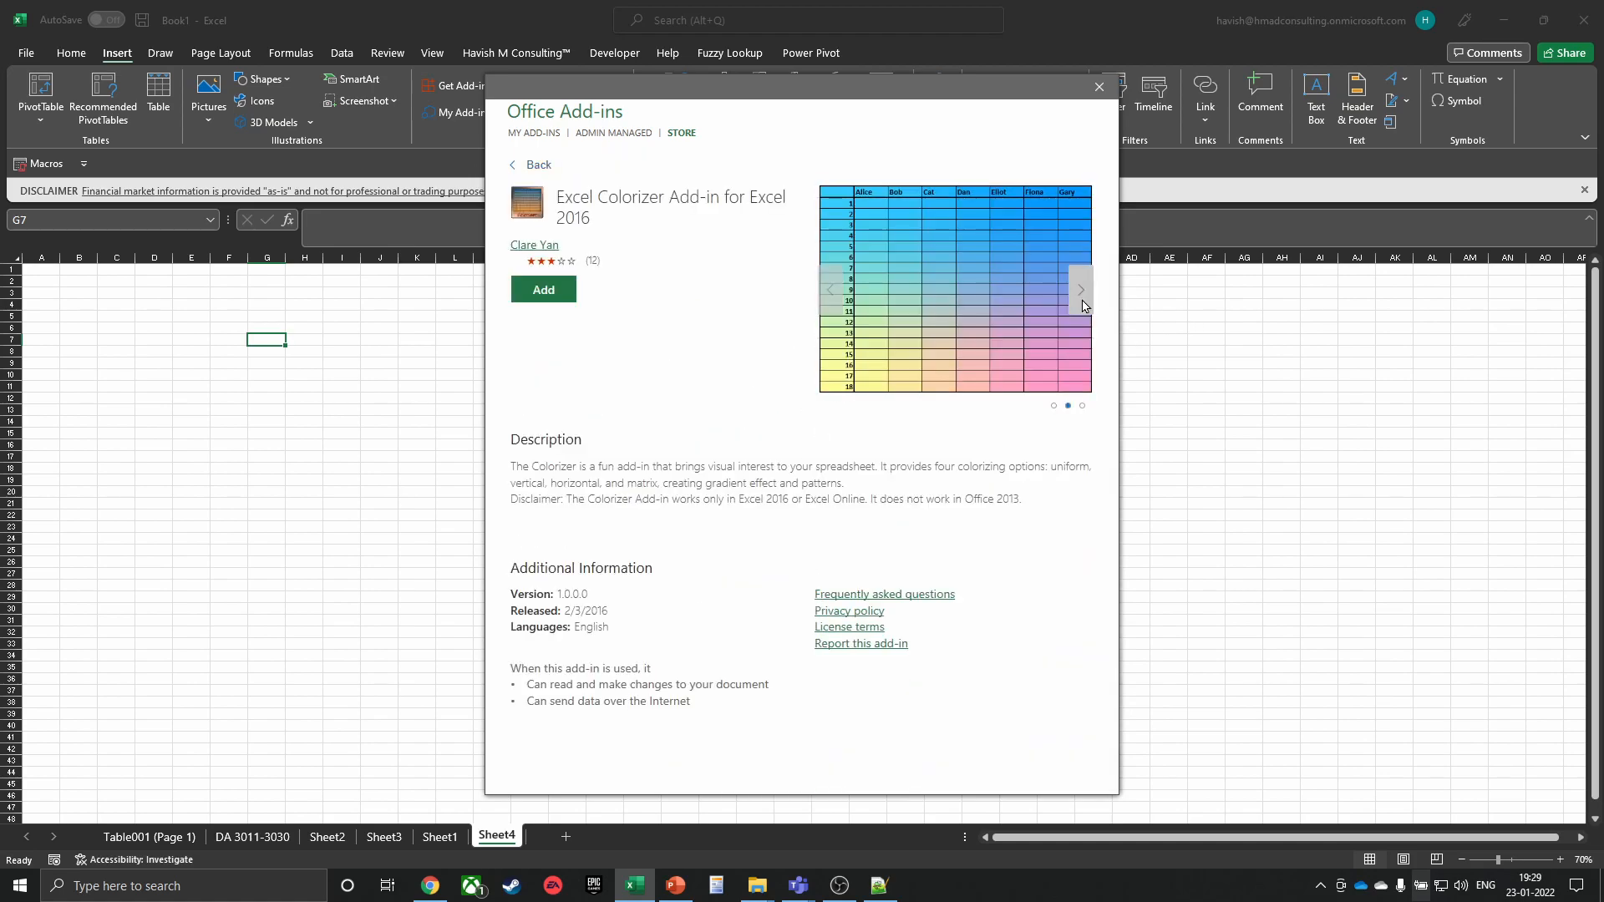
pyautogui.click(1080, 293)
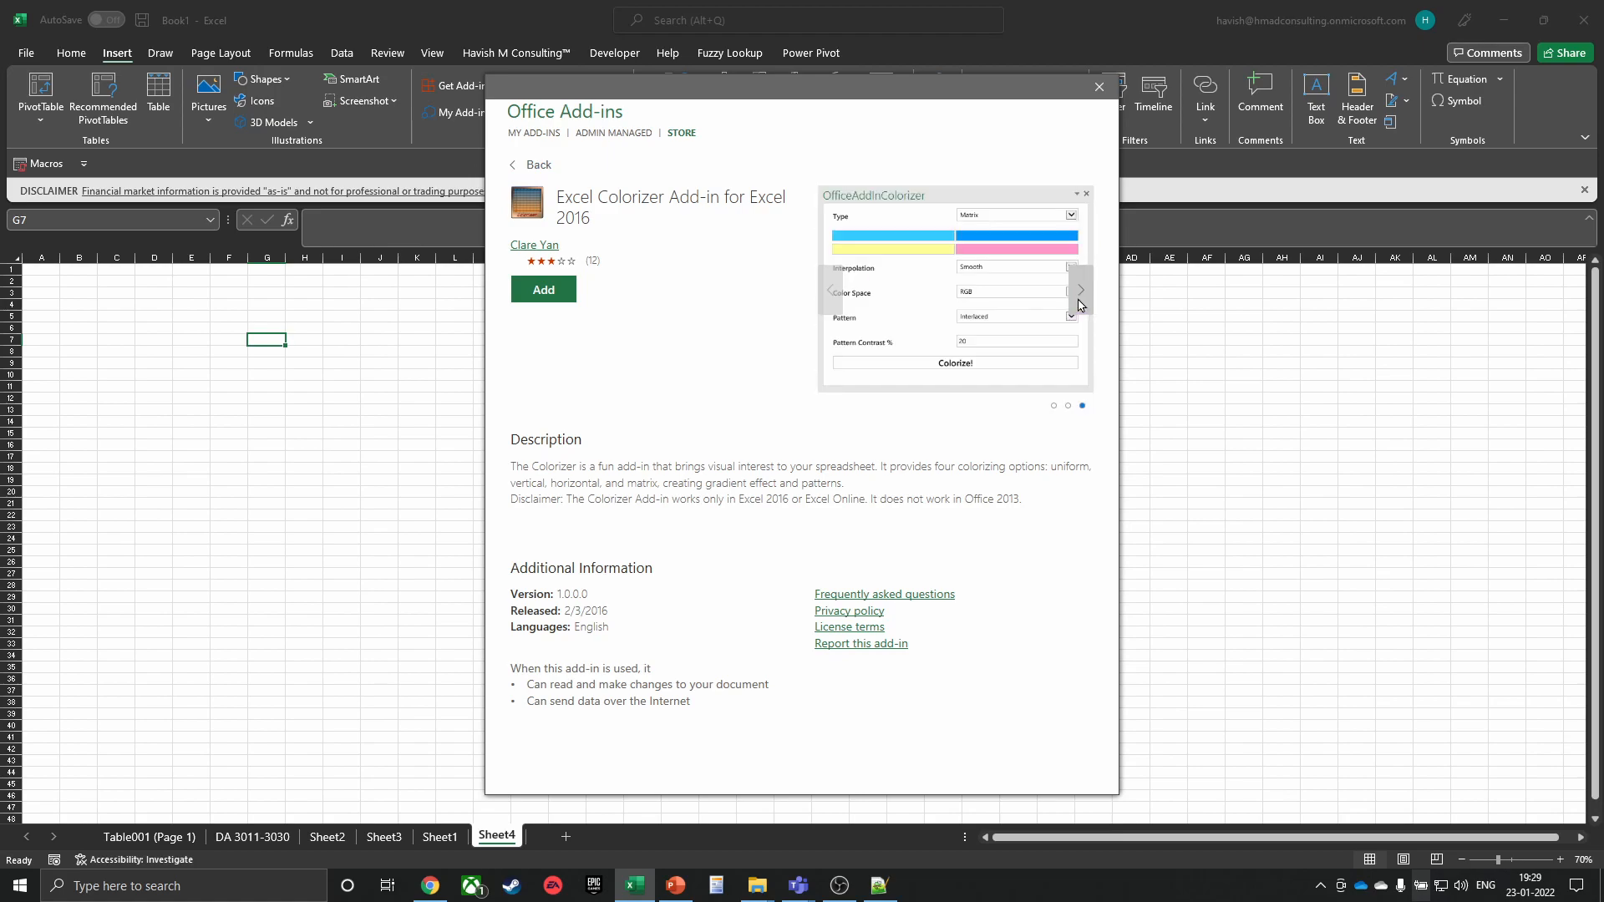
pyautogui.click(1080, 304)
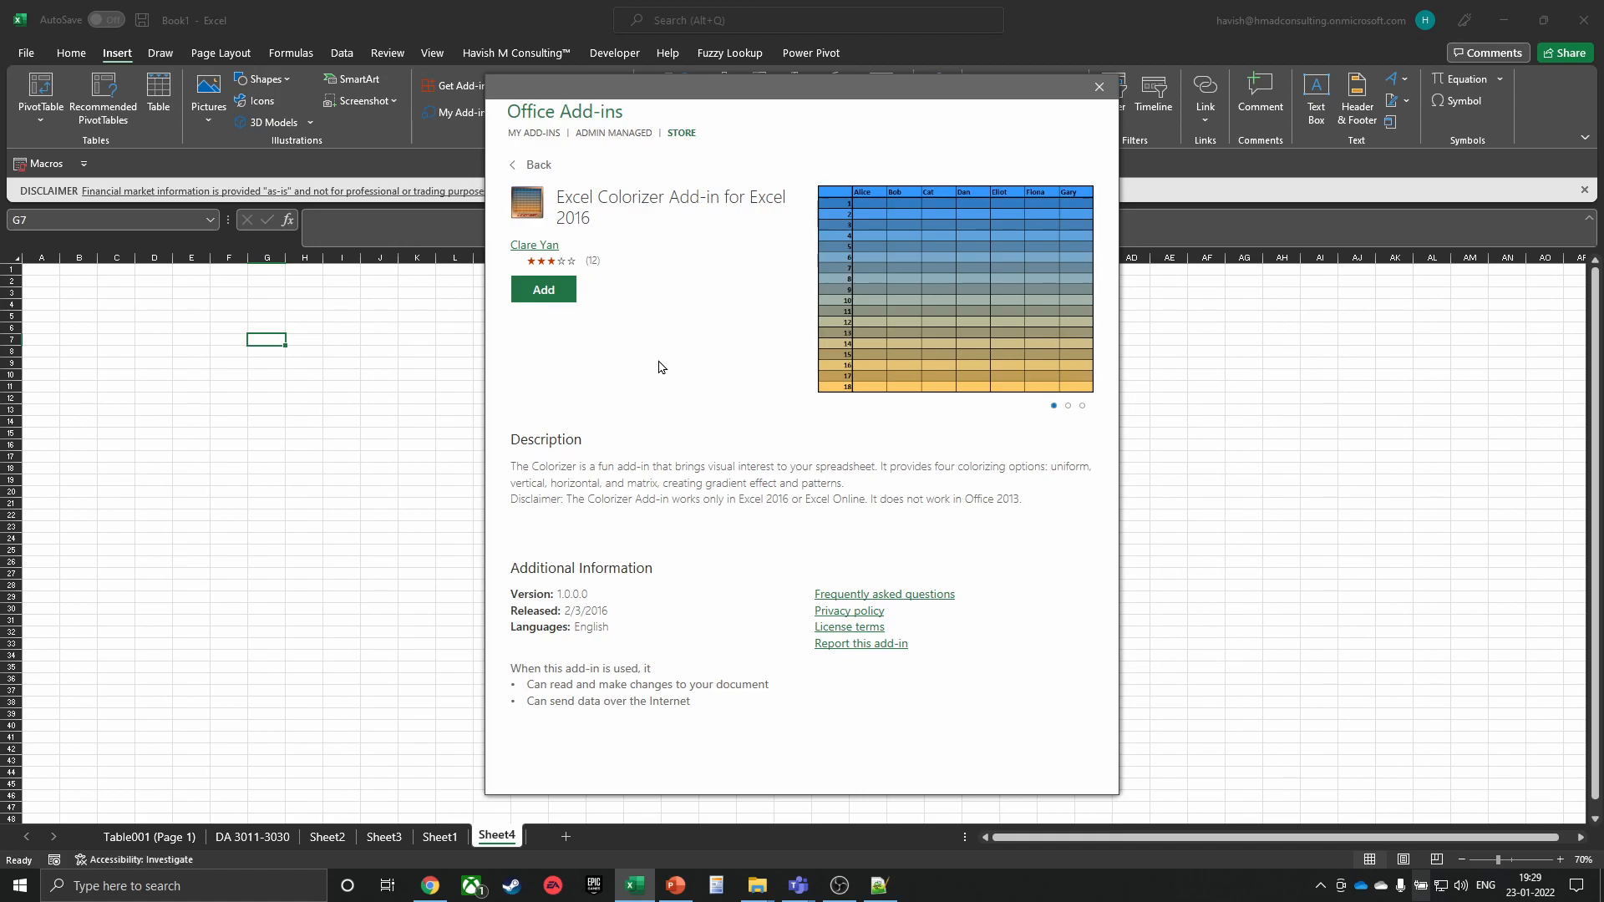
# Close the add-ins store, select G4 on Sheet4, zoom in, and bring up the window switcher
pyautogui.click(1100, 87)
pyautogui.click(367, 364)
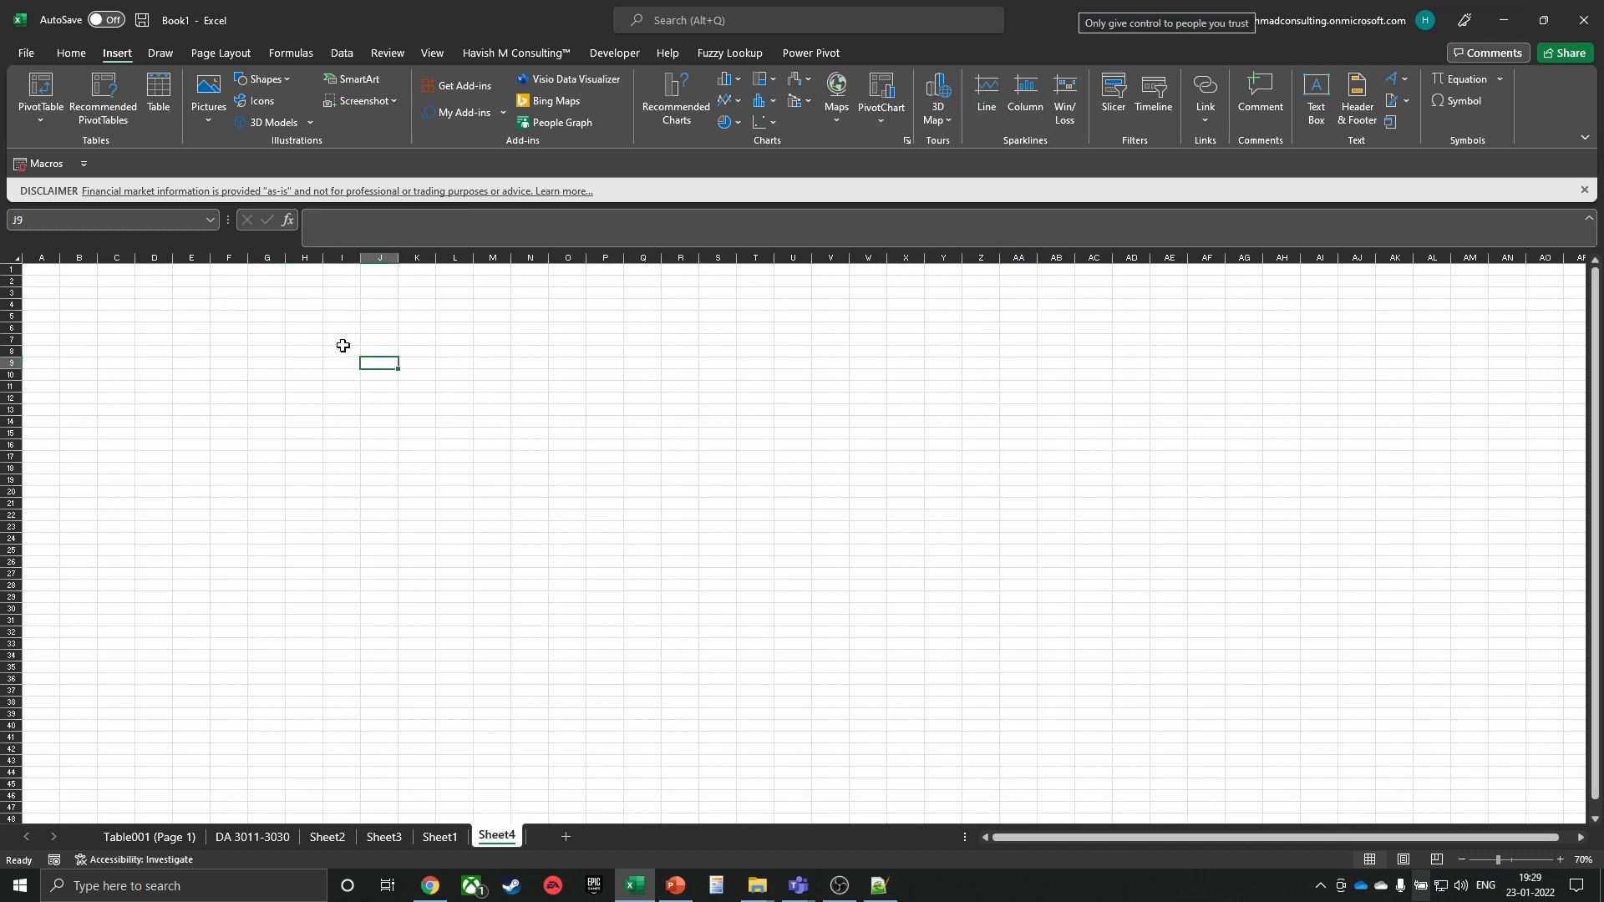
pyautogui.click(268, 306)
pyautogui.scroll(6, 238, 351)
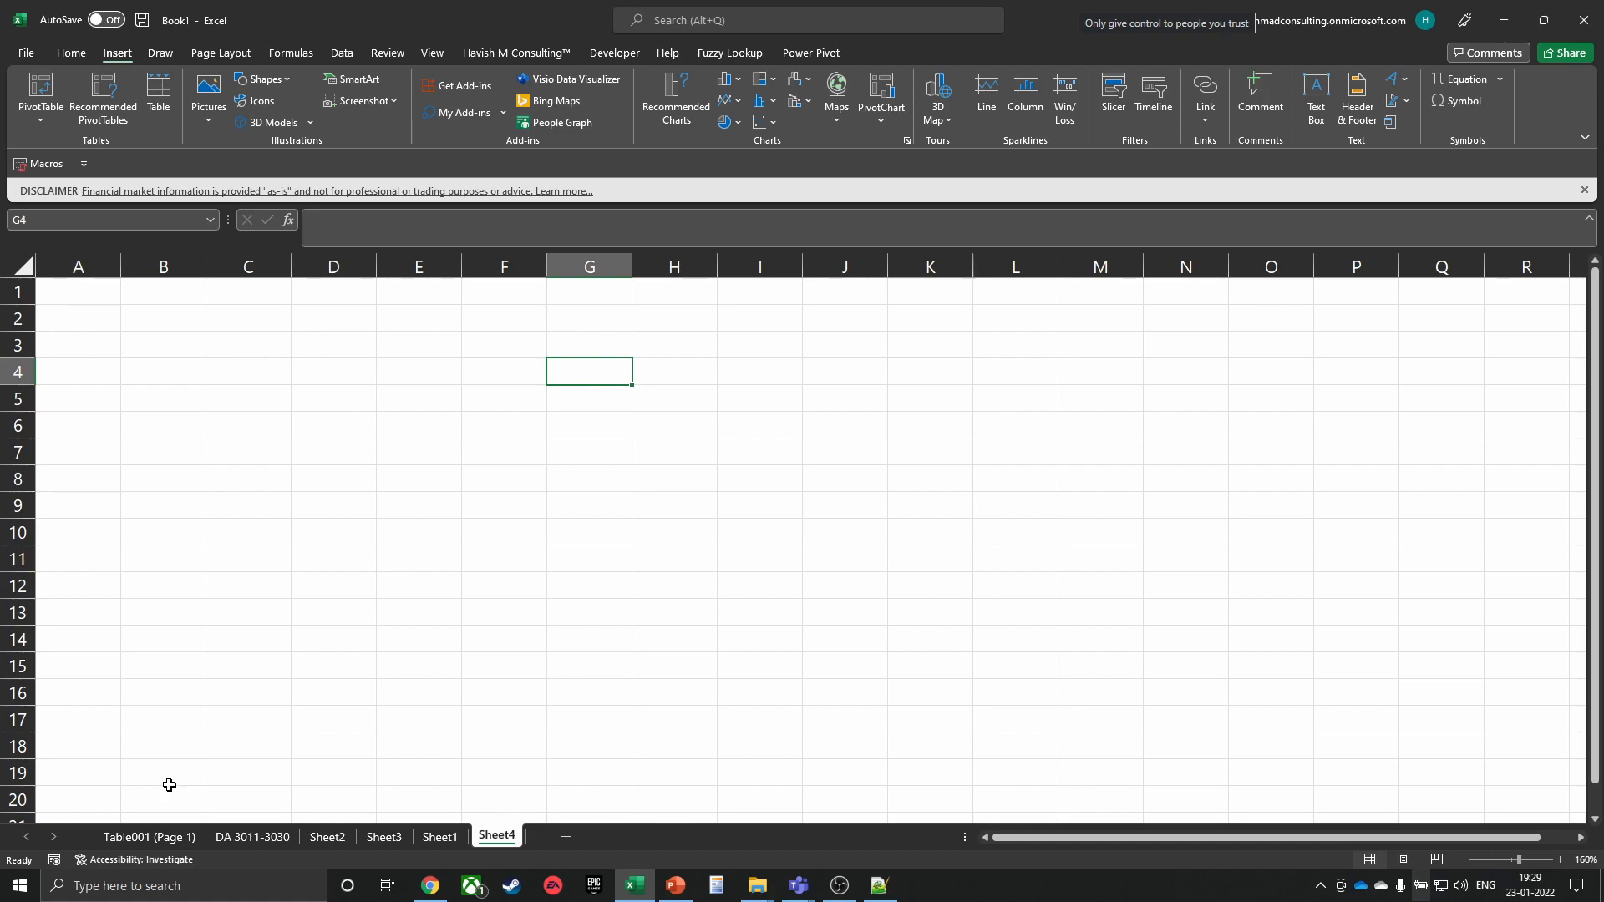
pyautogui.hotkey('alt', 'Tab')
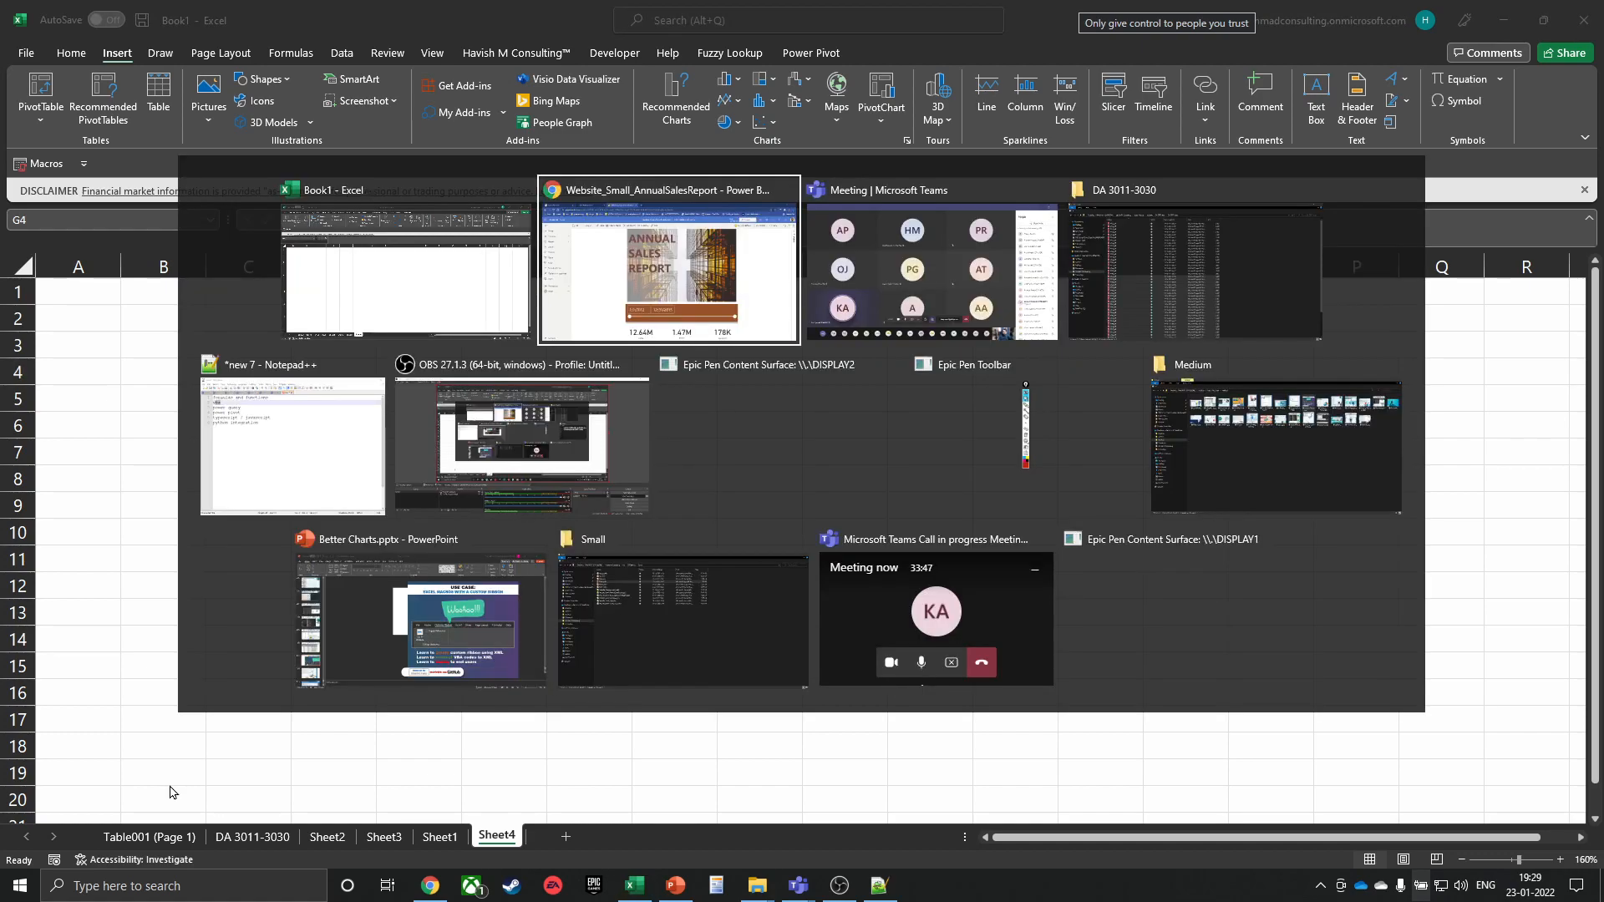
# Load office.com in a new Chrome tab to see recent workbooks Book 2, Book 1 and Book
pyautogui.hotkey('ctrl', 't')
pyautogui.write('office.com')
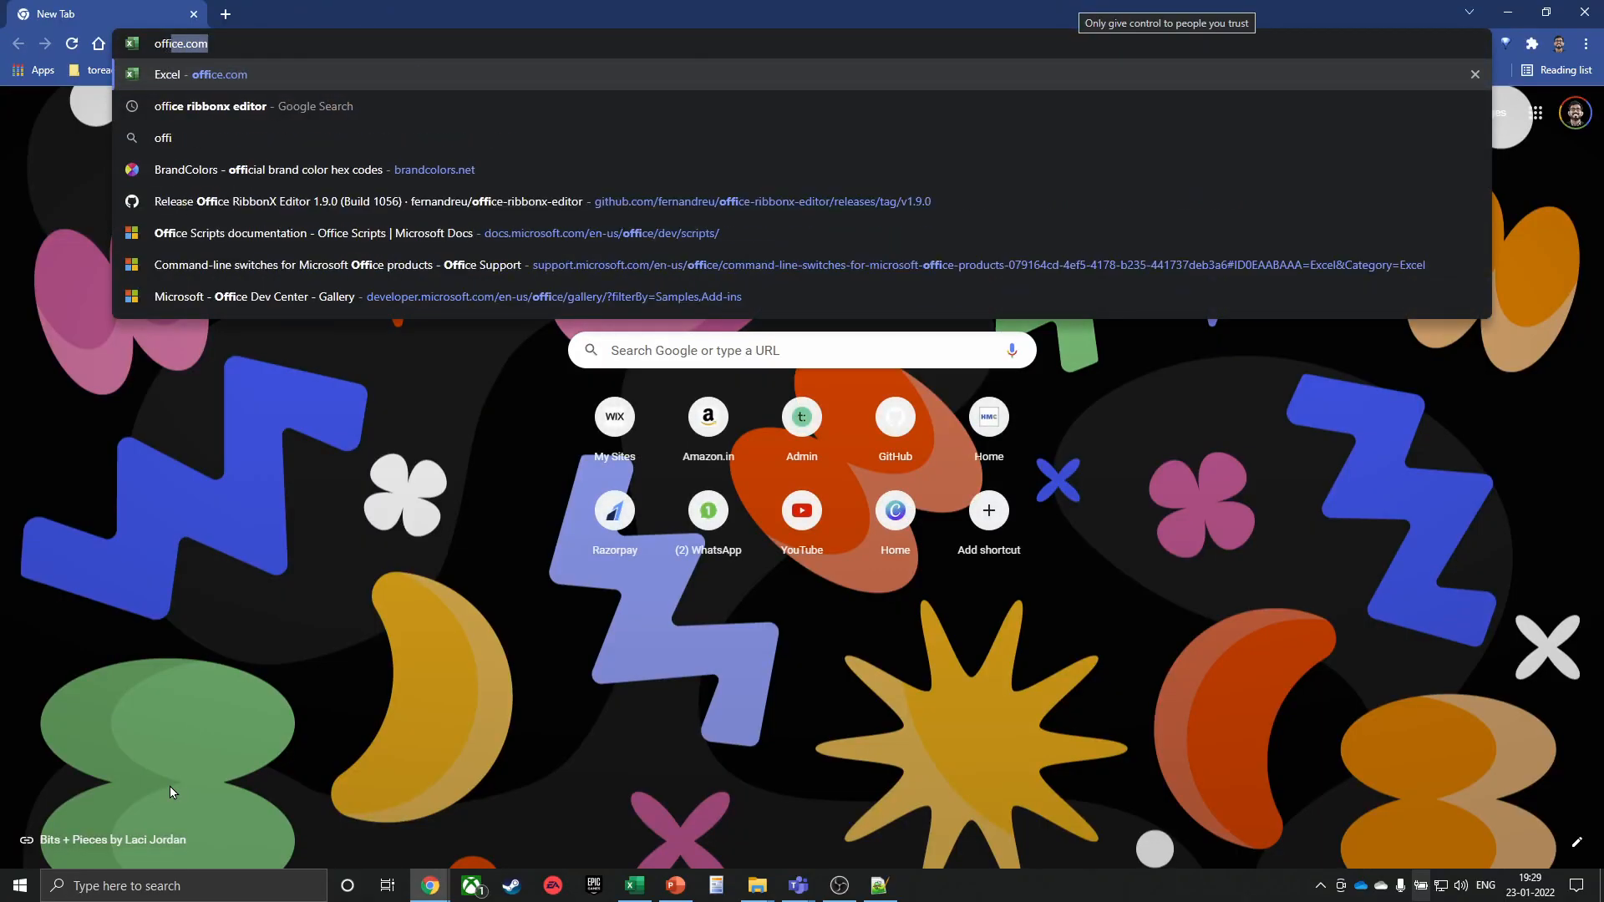
pyautogui.press('Return')
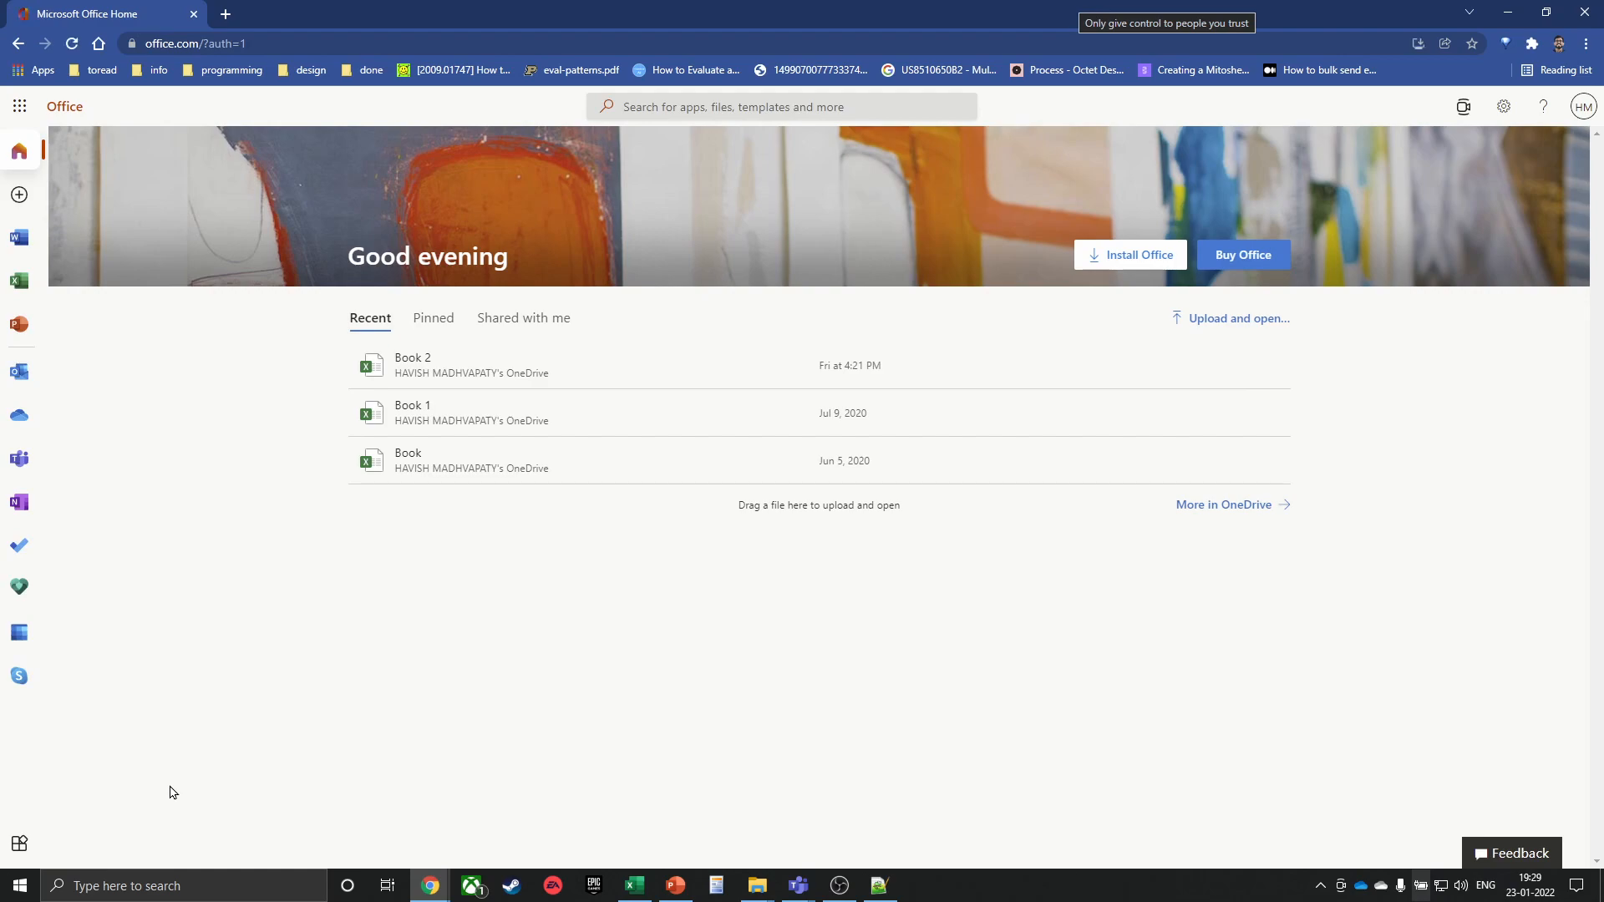
pyautogui.click(226, 13)
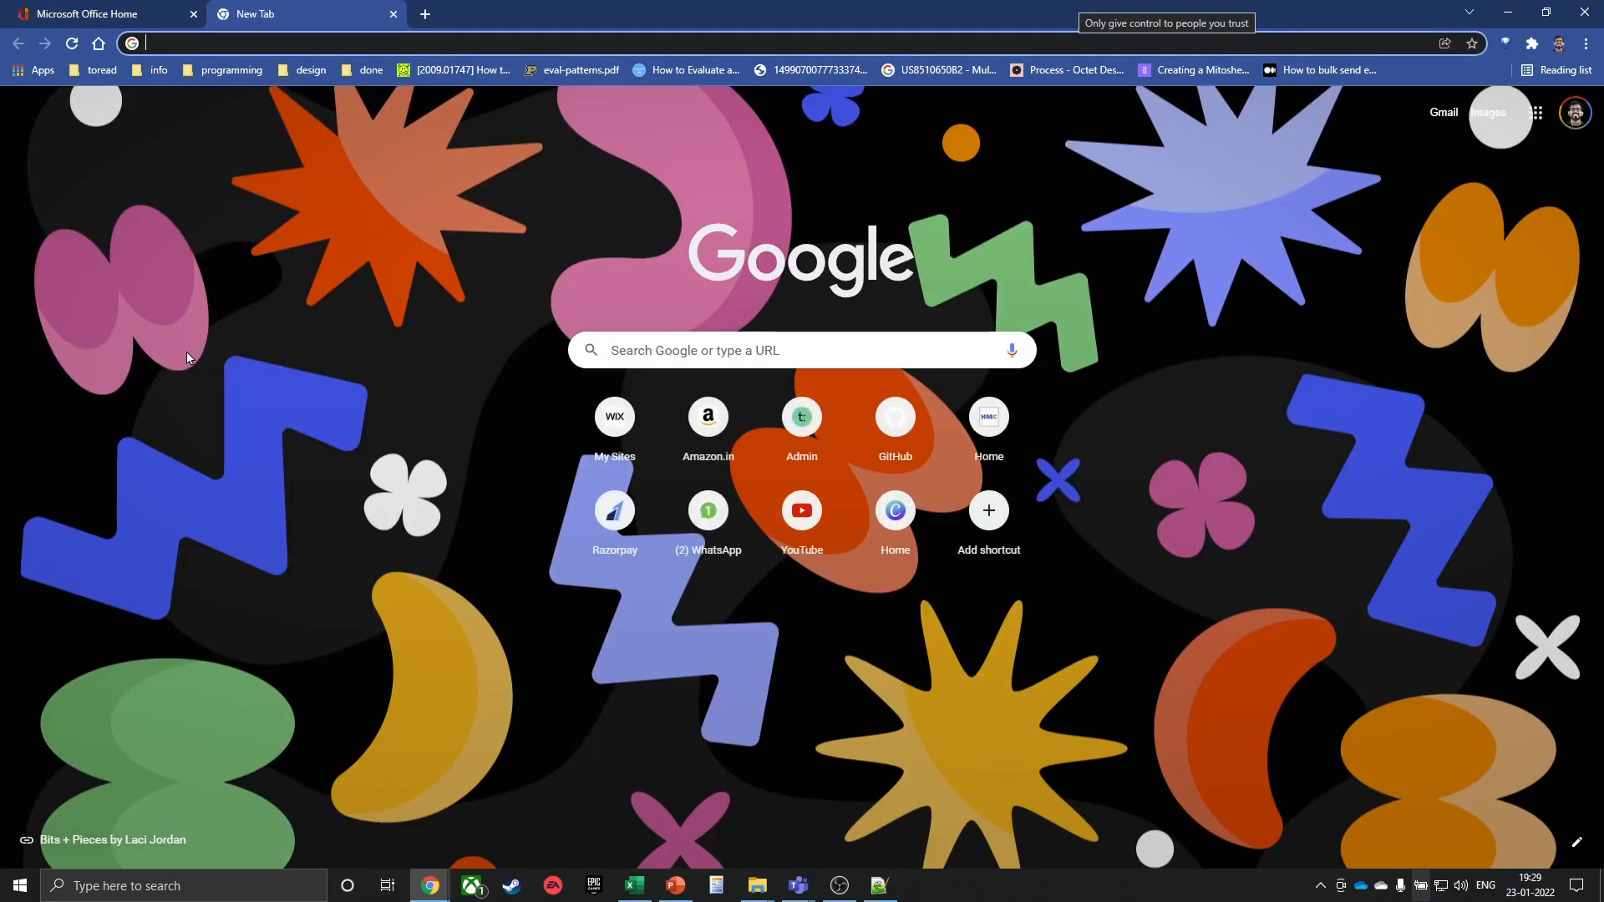
# Google 'vba vs typescript' and scroll through the image results
pyautogui.write('vba vs typwe')
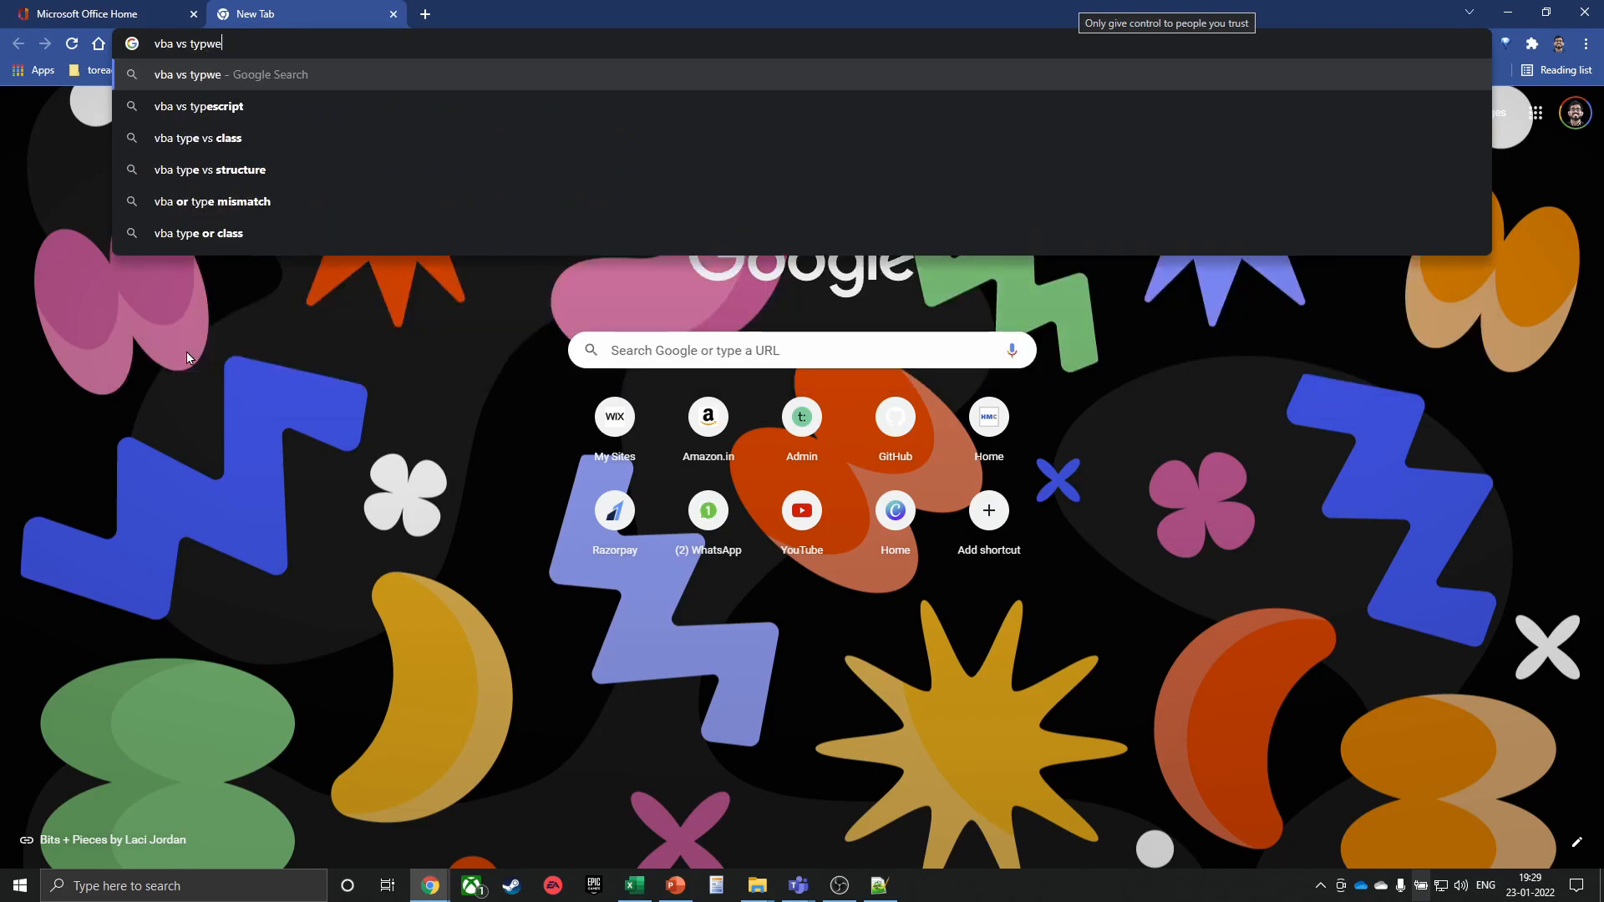
pyautogui.write('script')
pyautogui.press('Return')
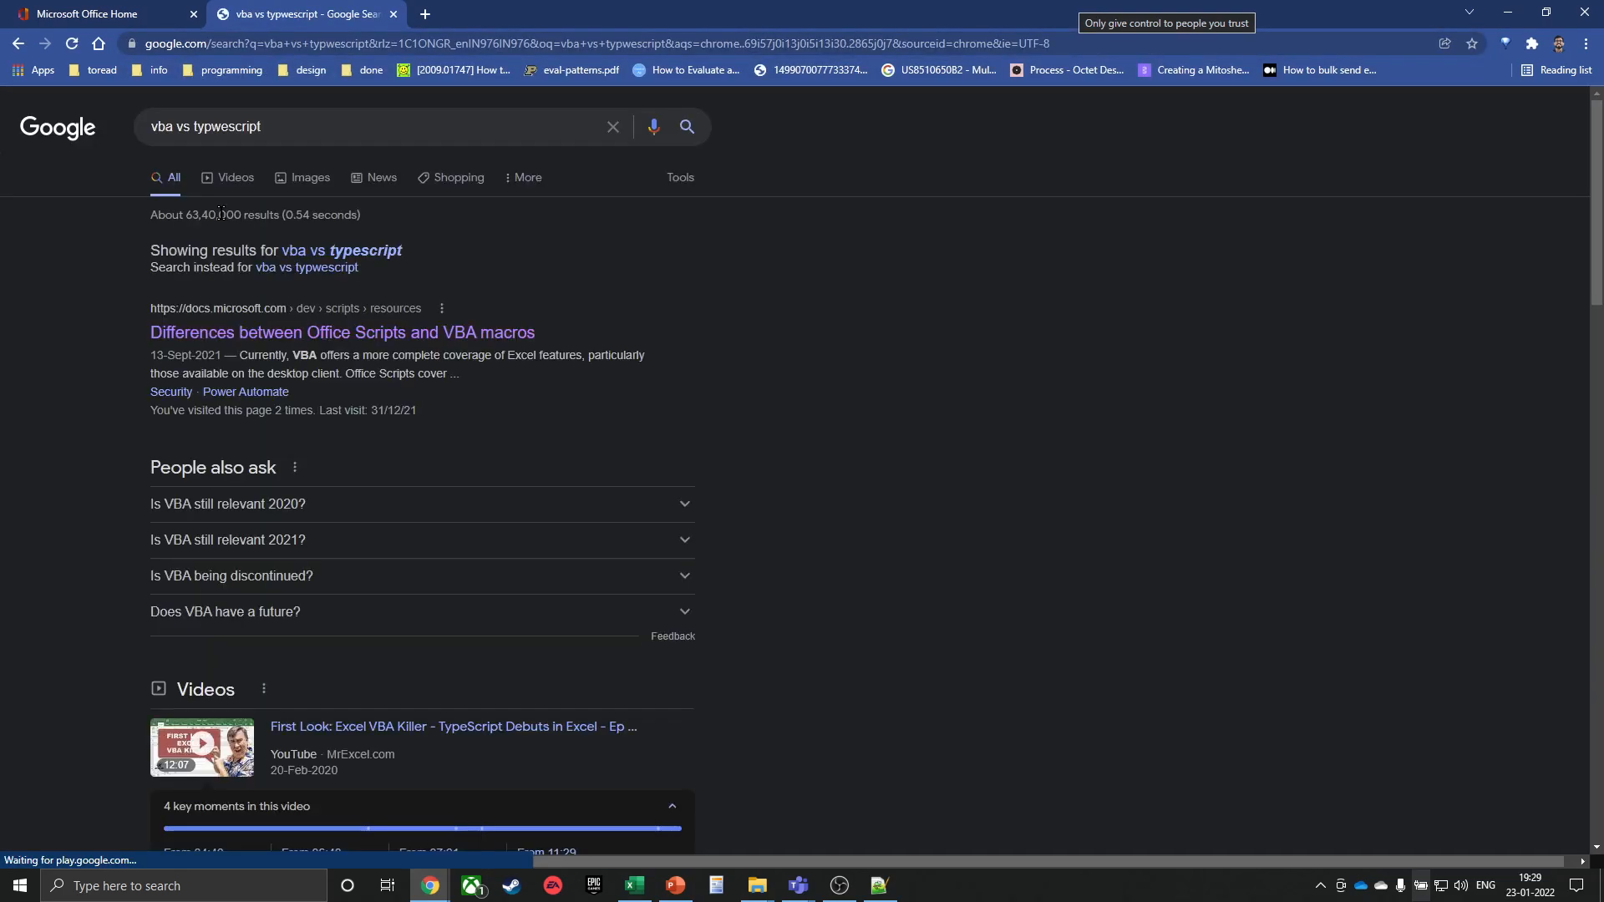
pyautogui.click(303, 179)
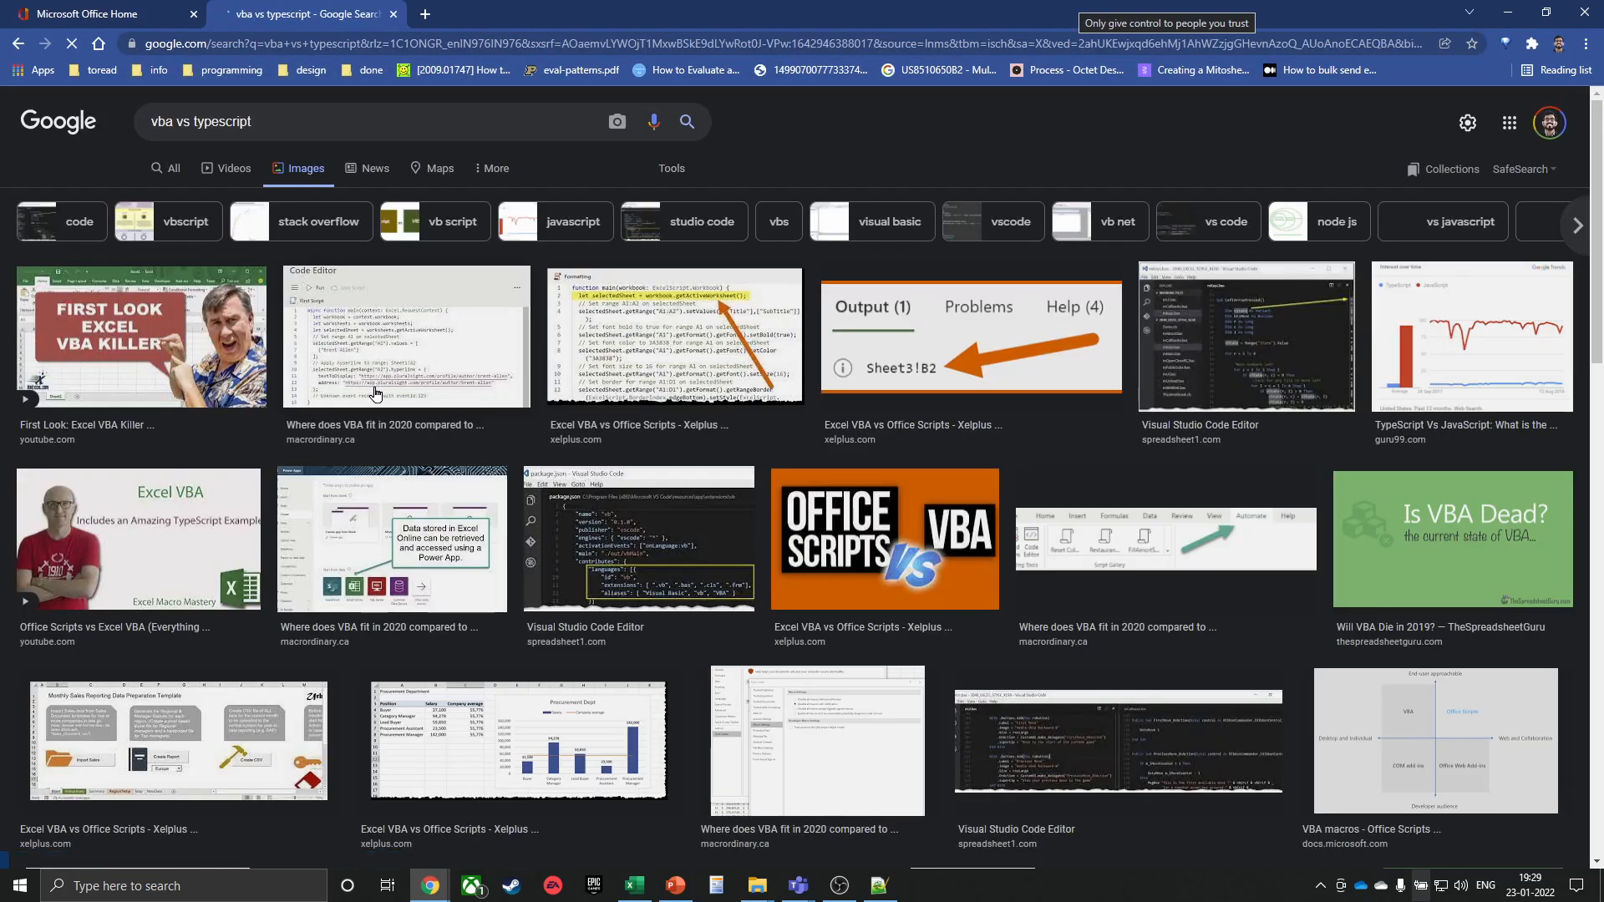
pyautogui.scroll(-5, 510, 426)
pyautogui.scroll(-4, 512, 424)
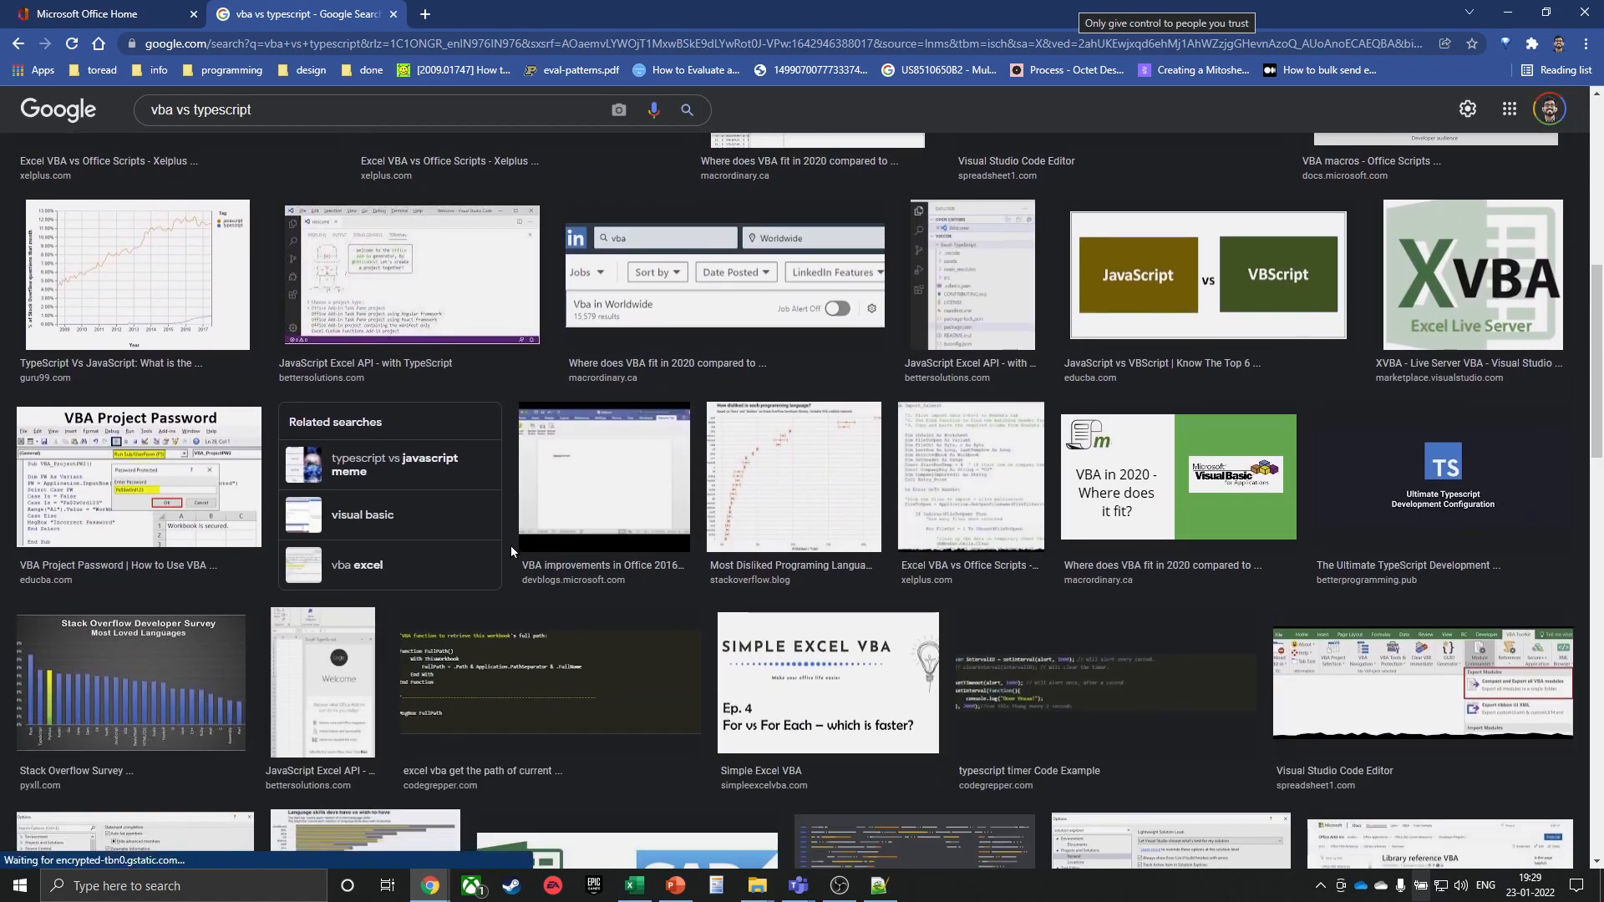
pyautogui.scroll(-3, 510, 544)
pyautogui.scroll(11, 509, 501)
# Go to medium.com
pyautogui.click(369, 45)
pyautogui.write('medium')
pyautogui.press('Return')
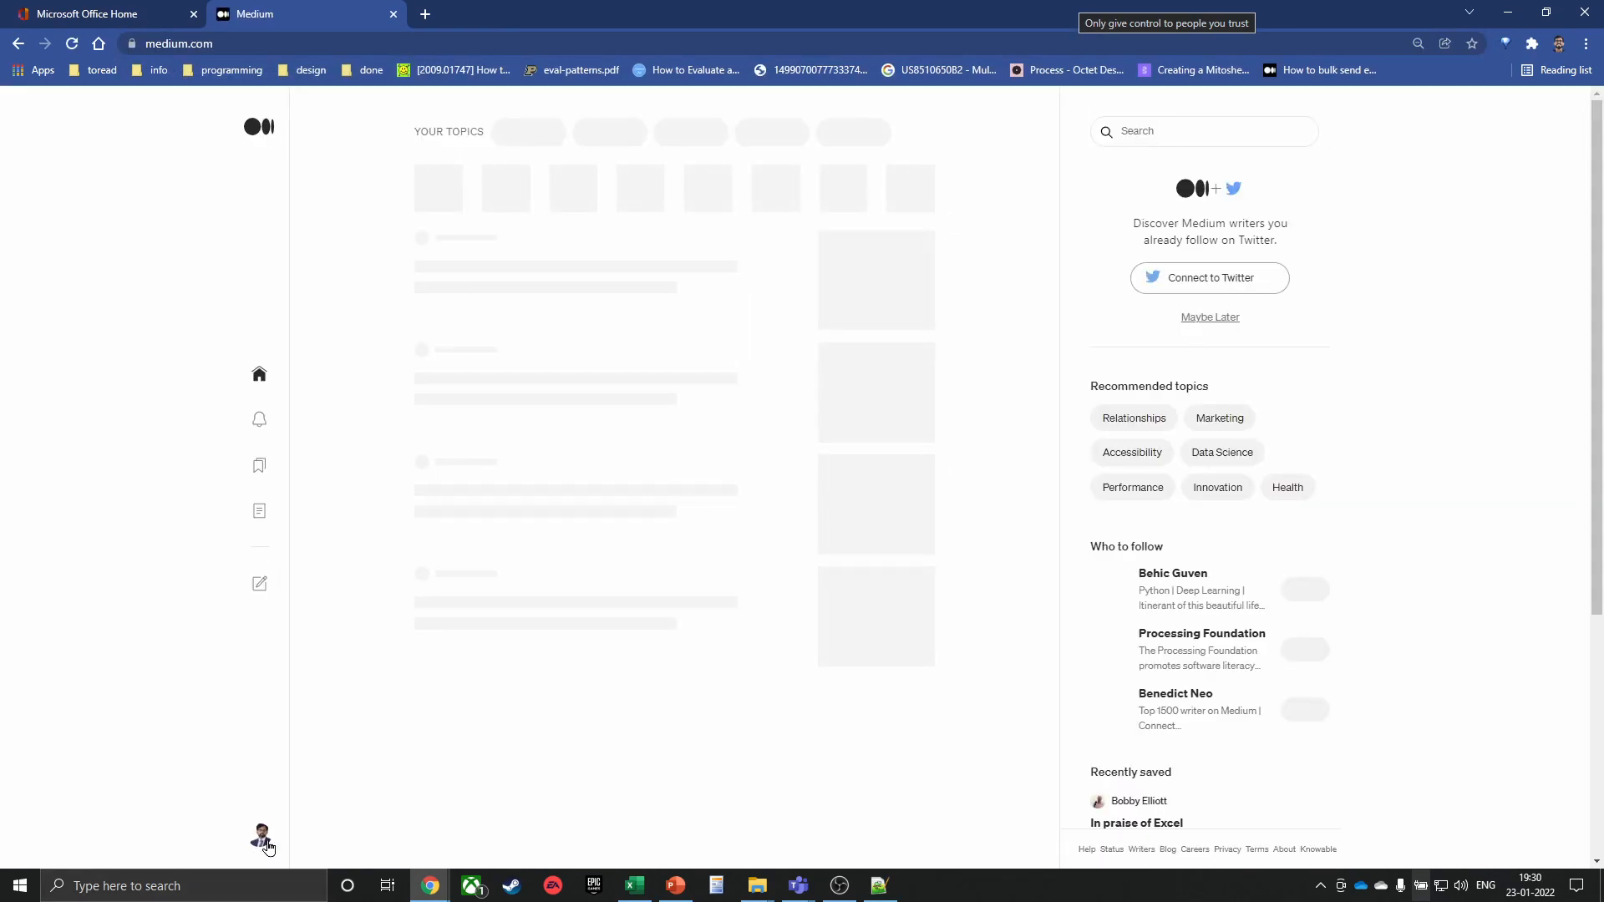
# Go to the author's Medium profile page and scroll through the posts
pyautogui.click(261, 835)
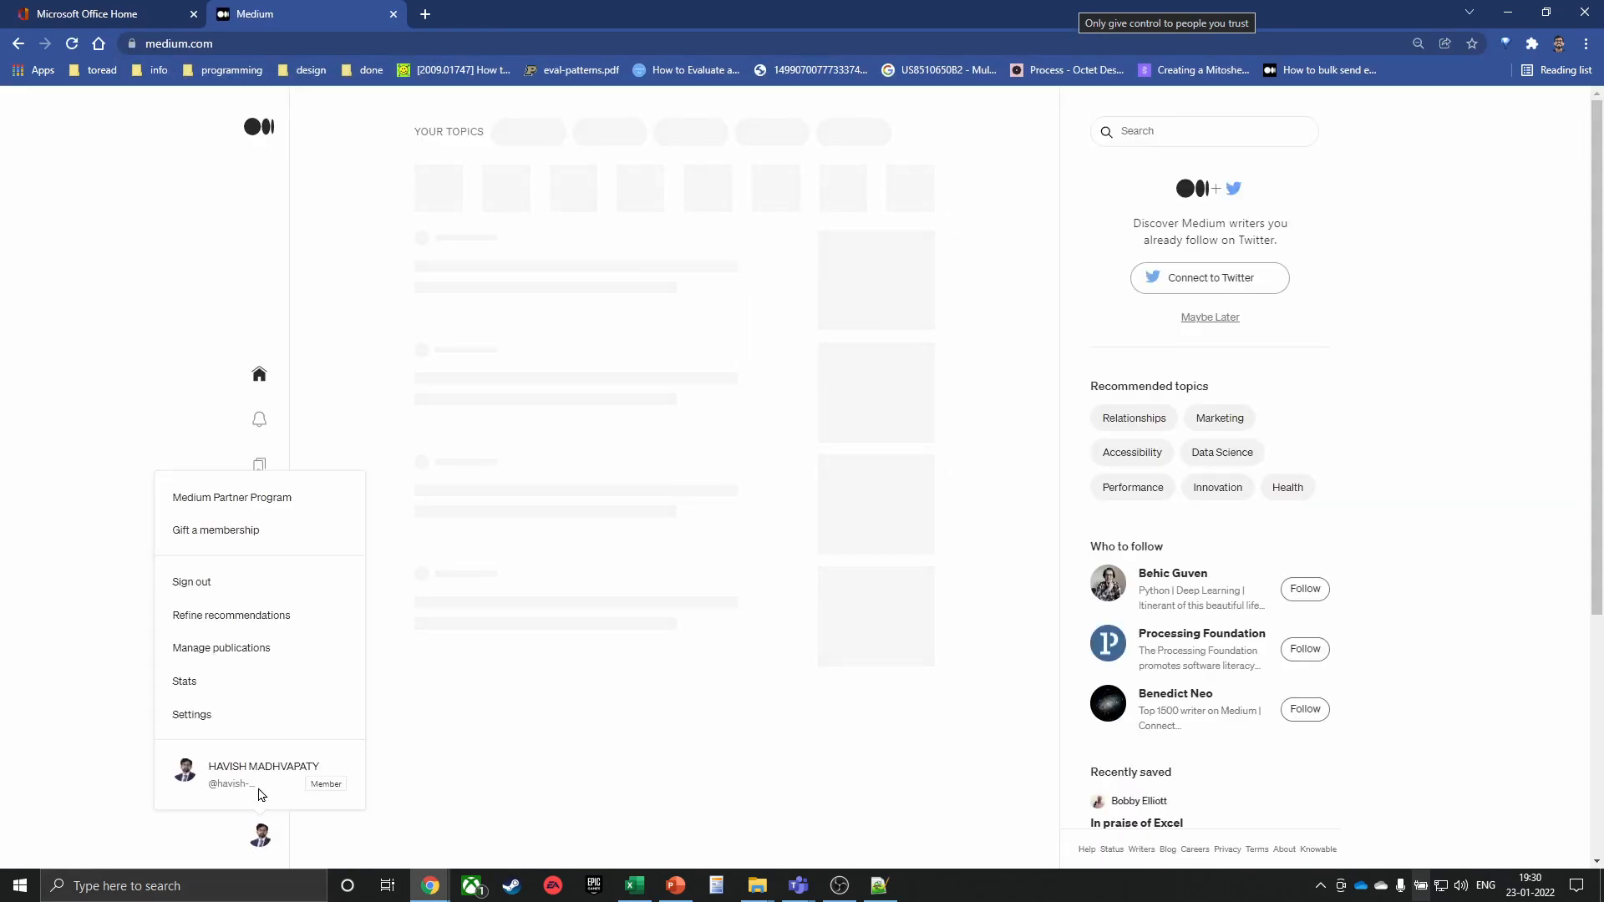
pyautogui.click(228, 765)
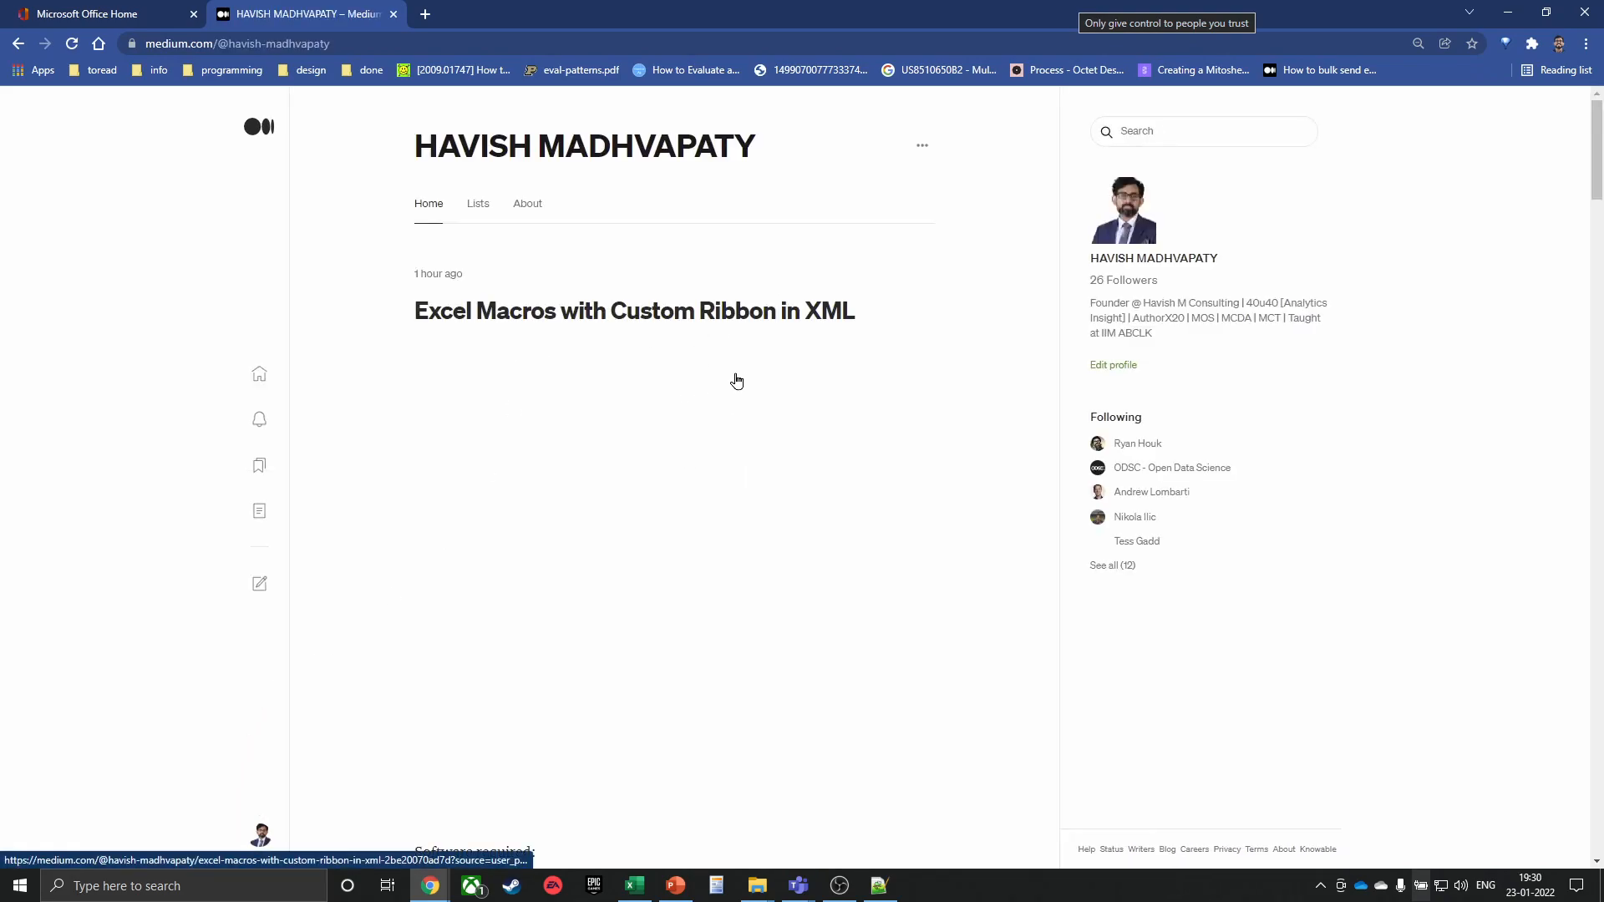
pyautogui.scroll(-20, 802, 402)
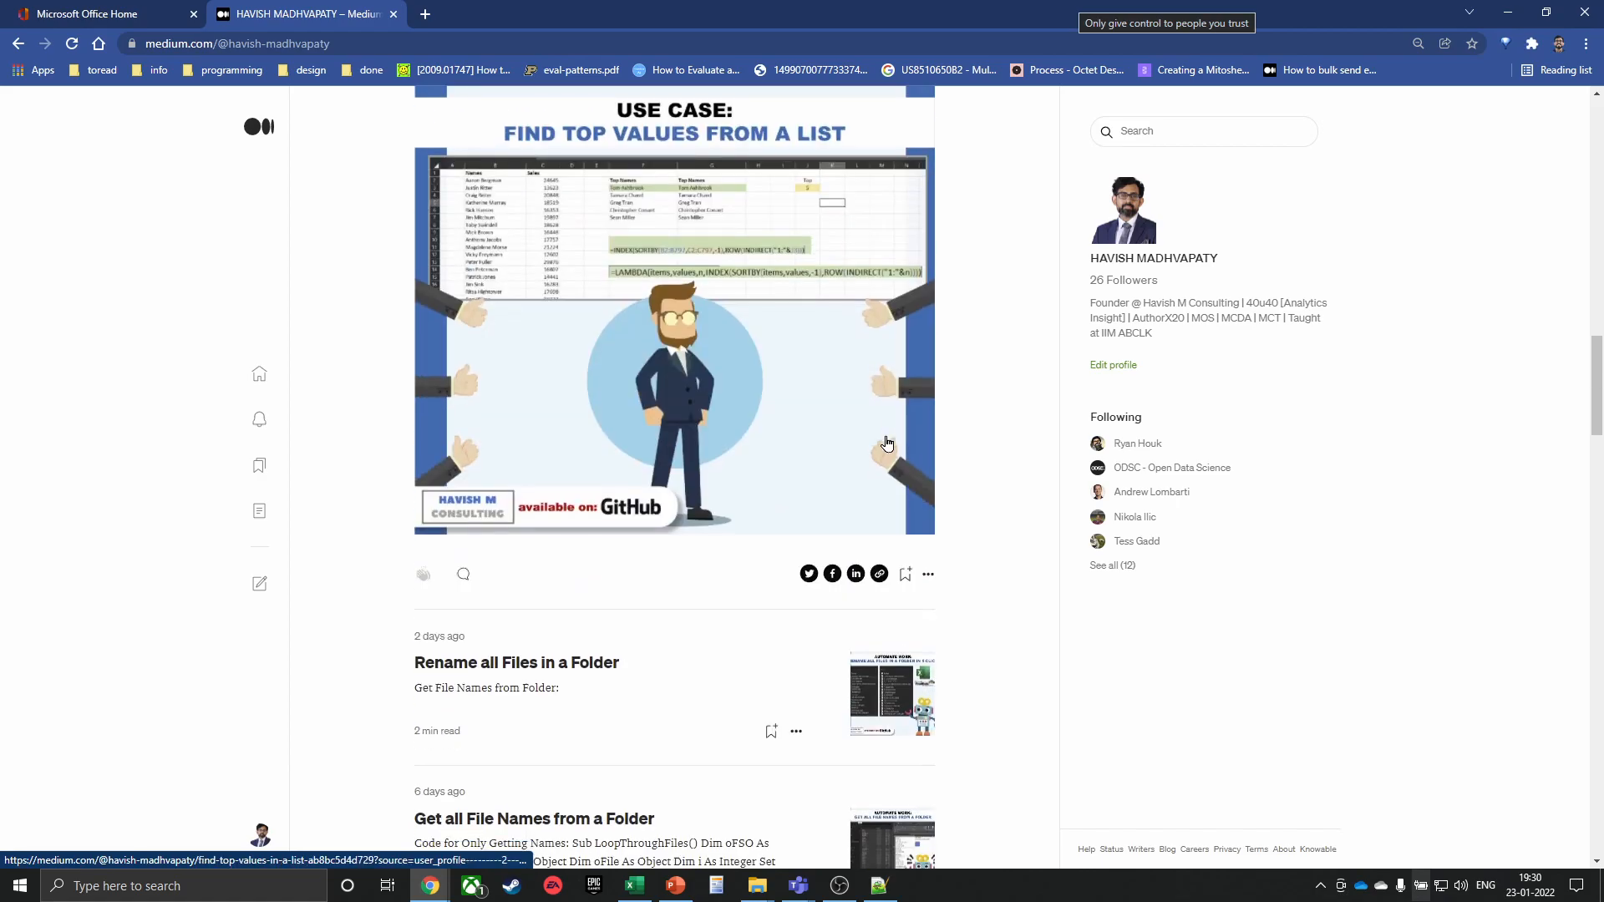
pyautogui.scroll(-20, 888, 441)
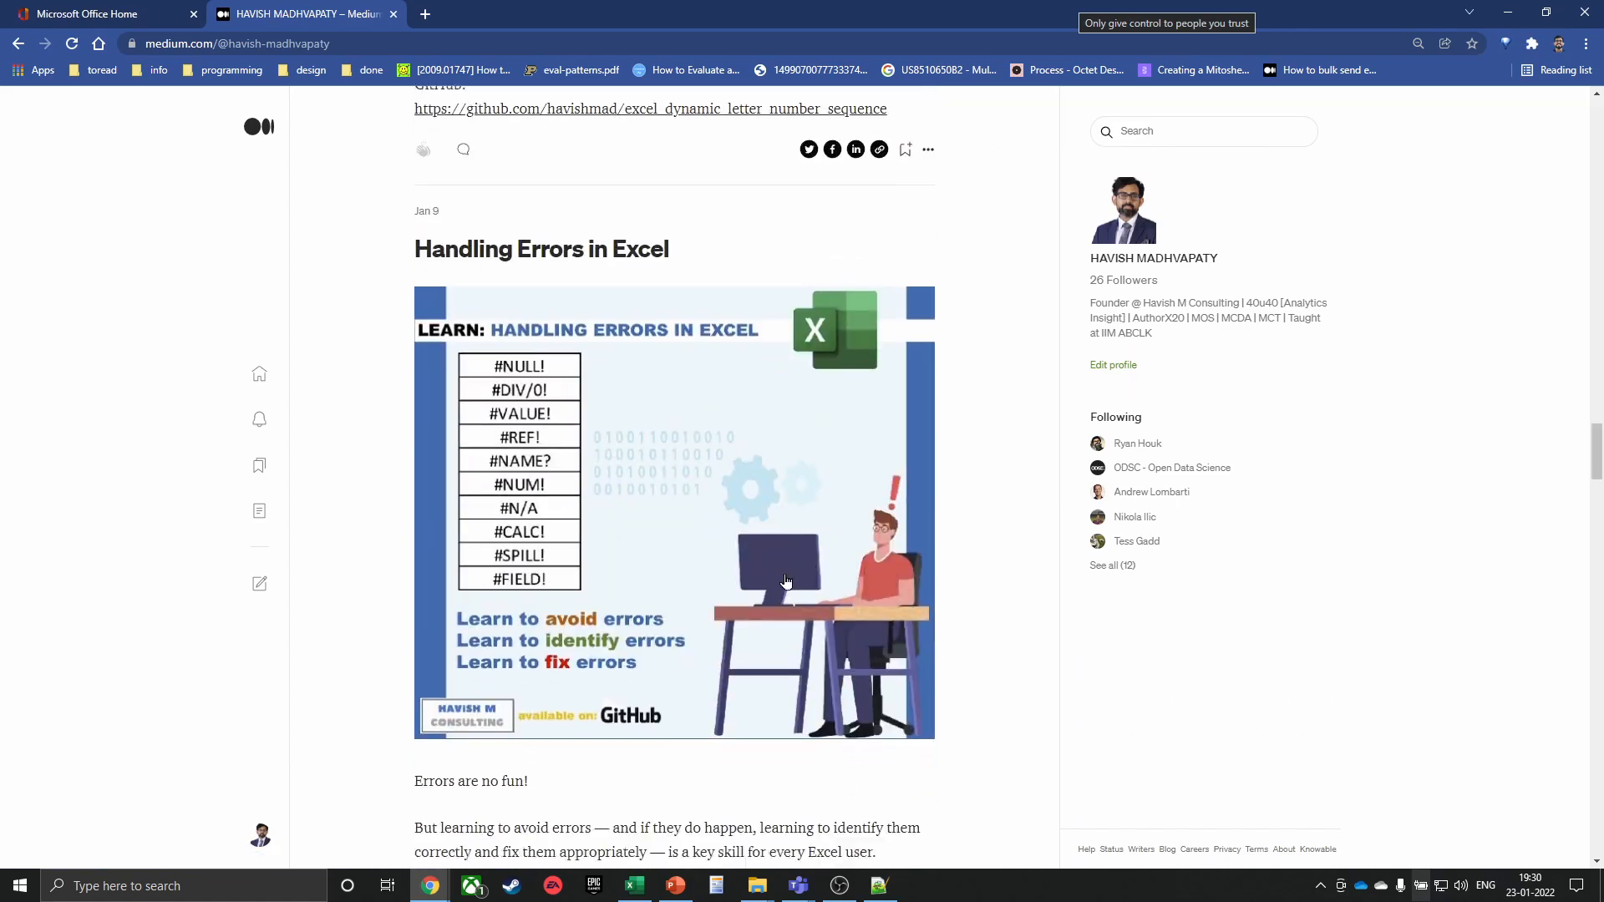
pyautogui.scroll(-20, 760, 545)
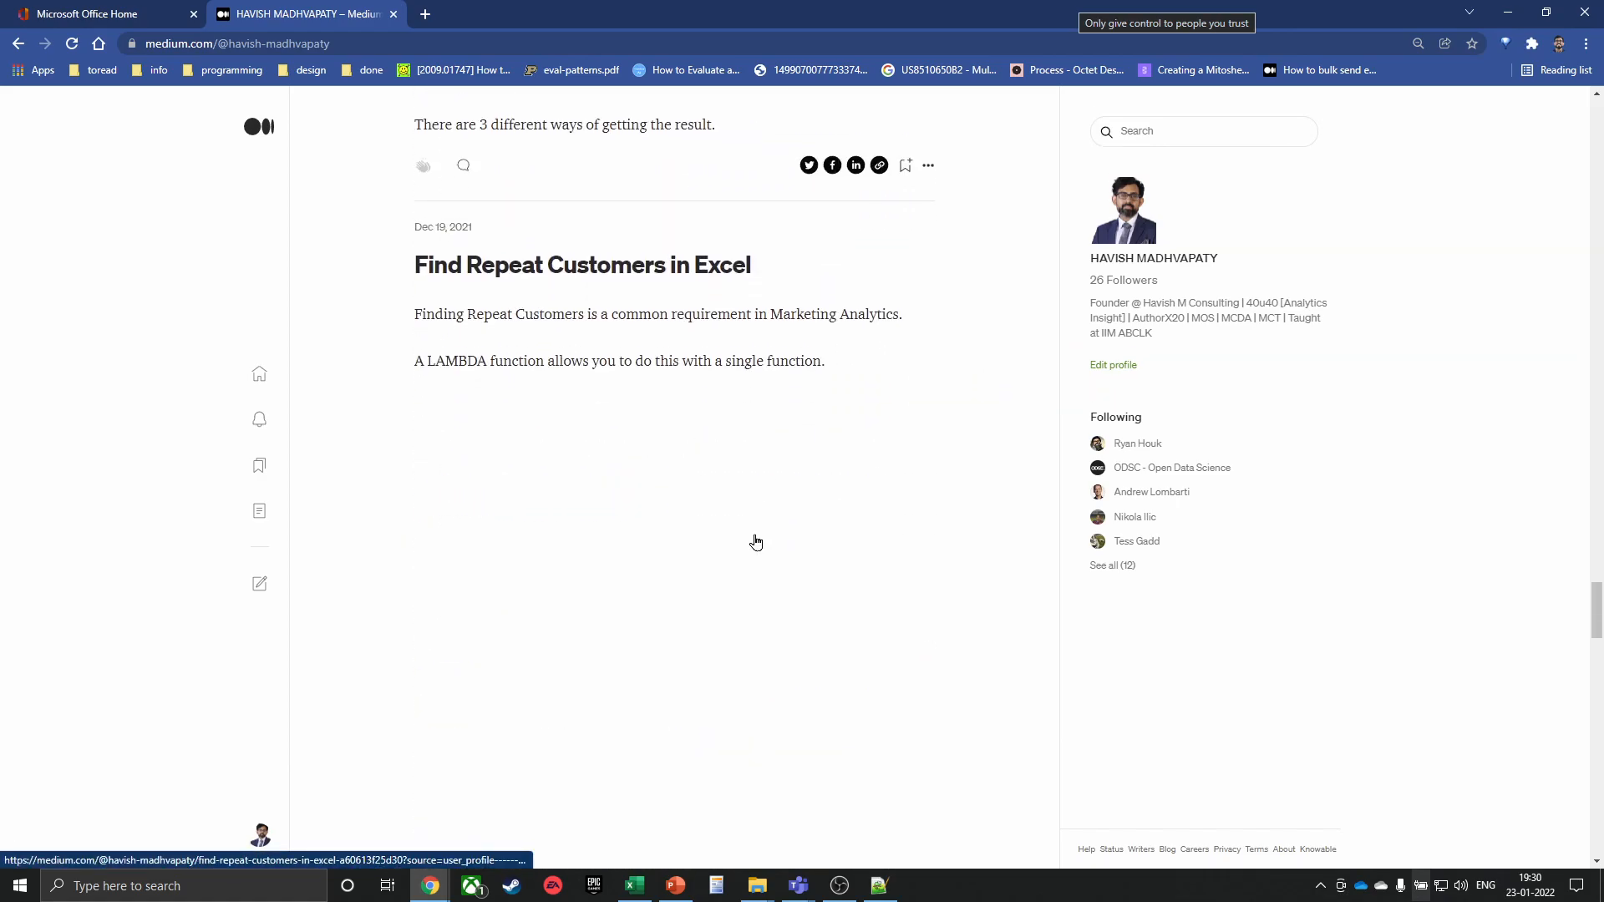
pyautogui.scroll(-8, 758, 543)
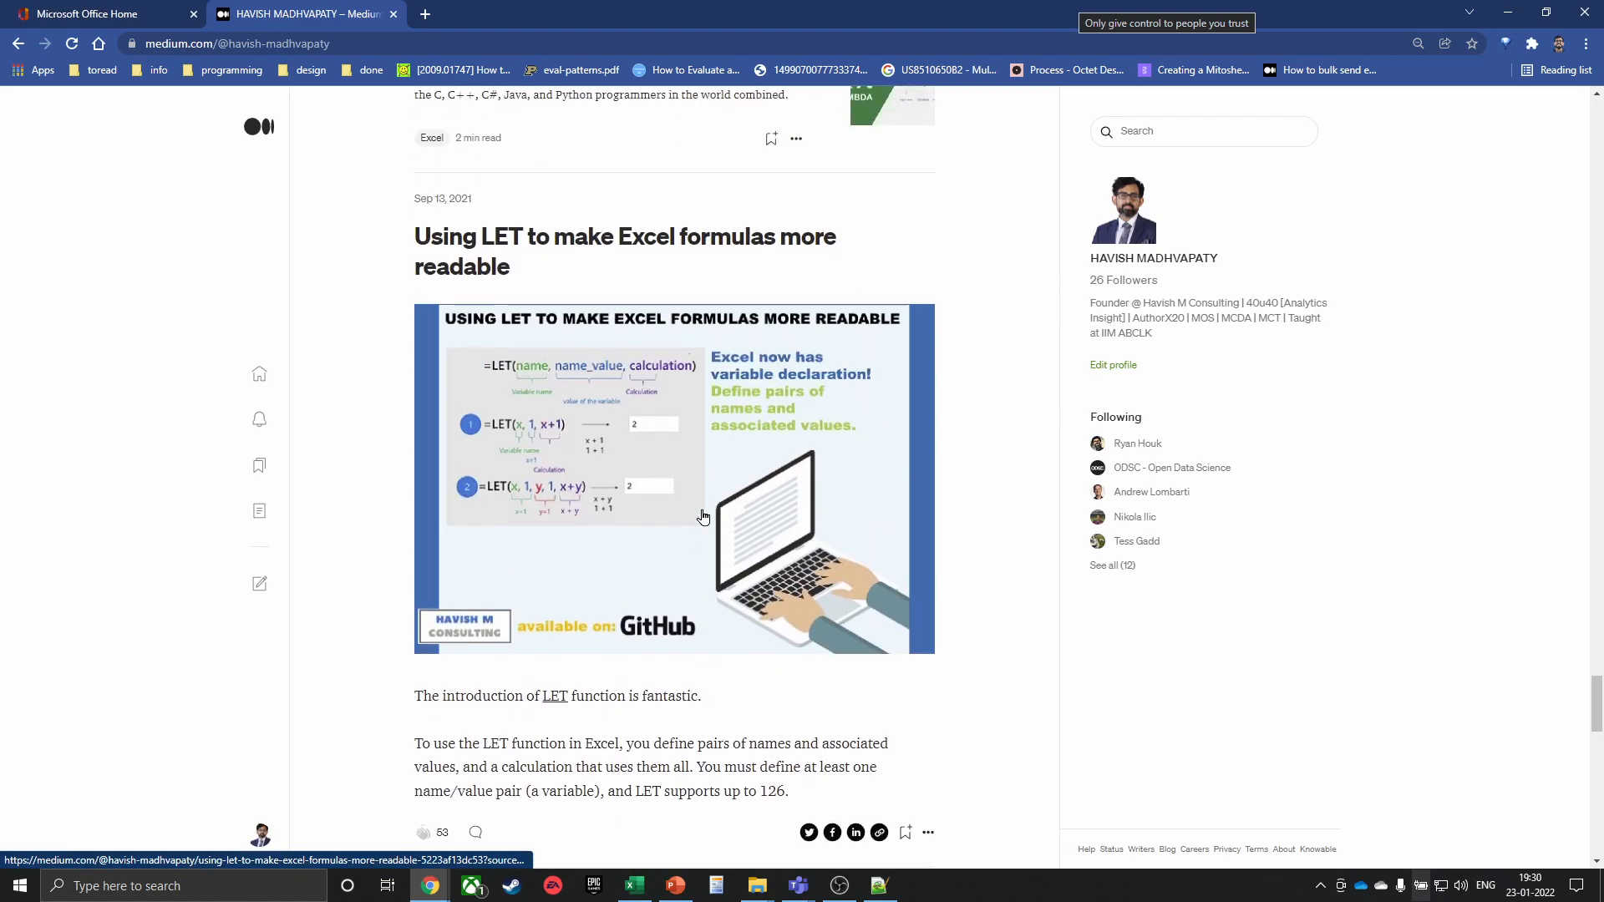
# Find the 'VBA on the Web?' article, open it and enlarge its cover image
pyautogui.scroll(4, 639, 534)
pyautogui.scroll(-2, 651, 547)
pyautogui.scroll(-20, 652, 555)
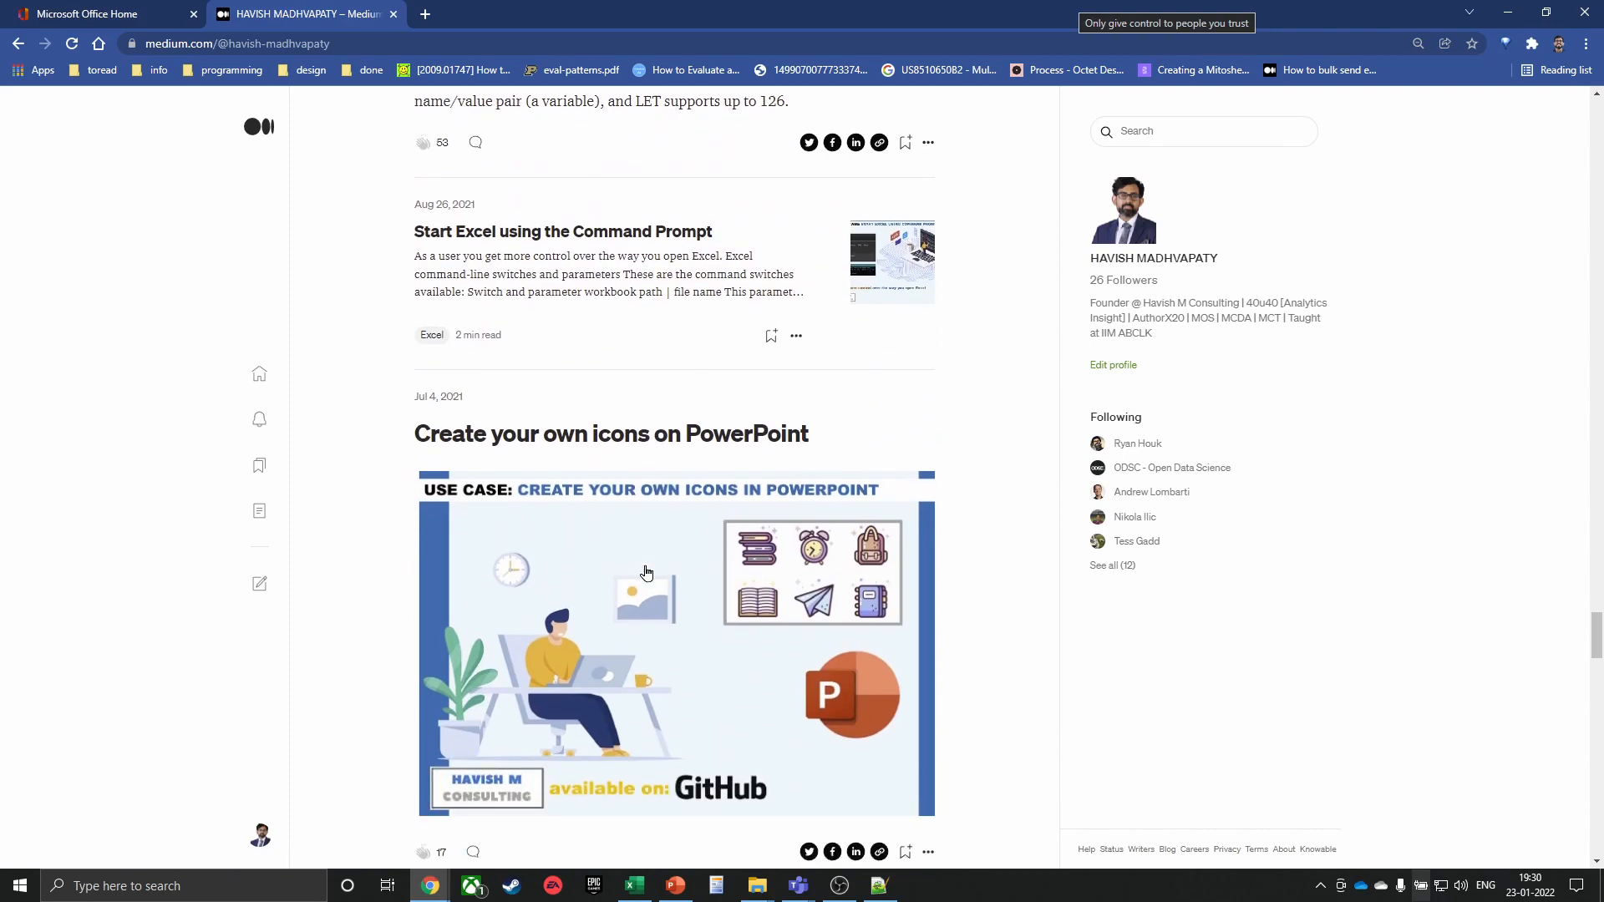
pyautogui.scroll(-10, 646, 568)
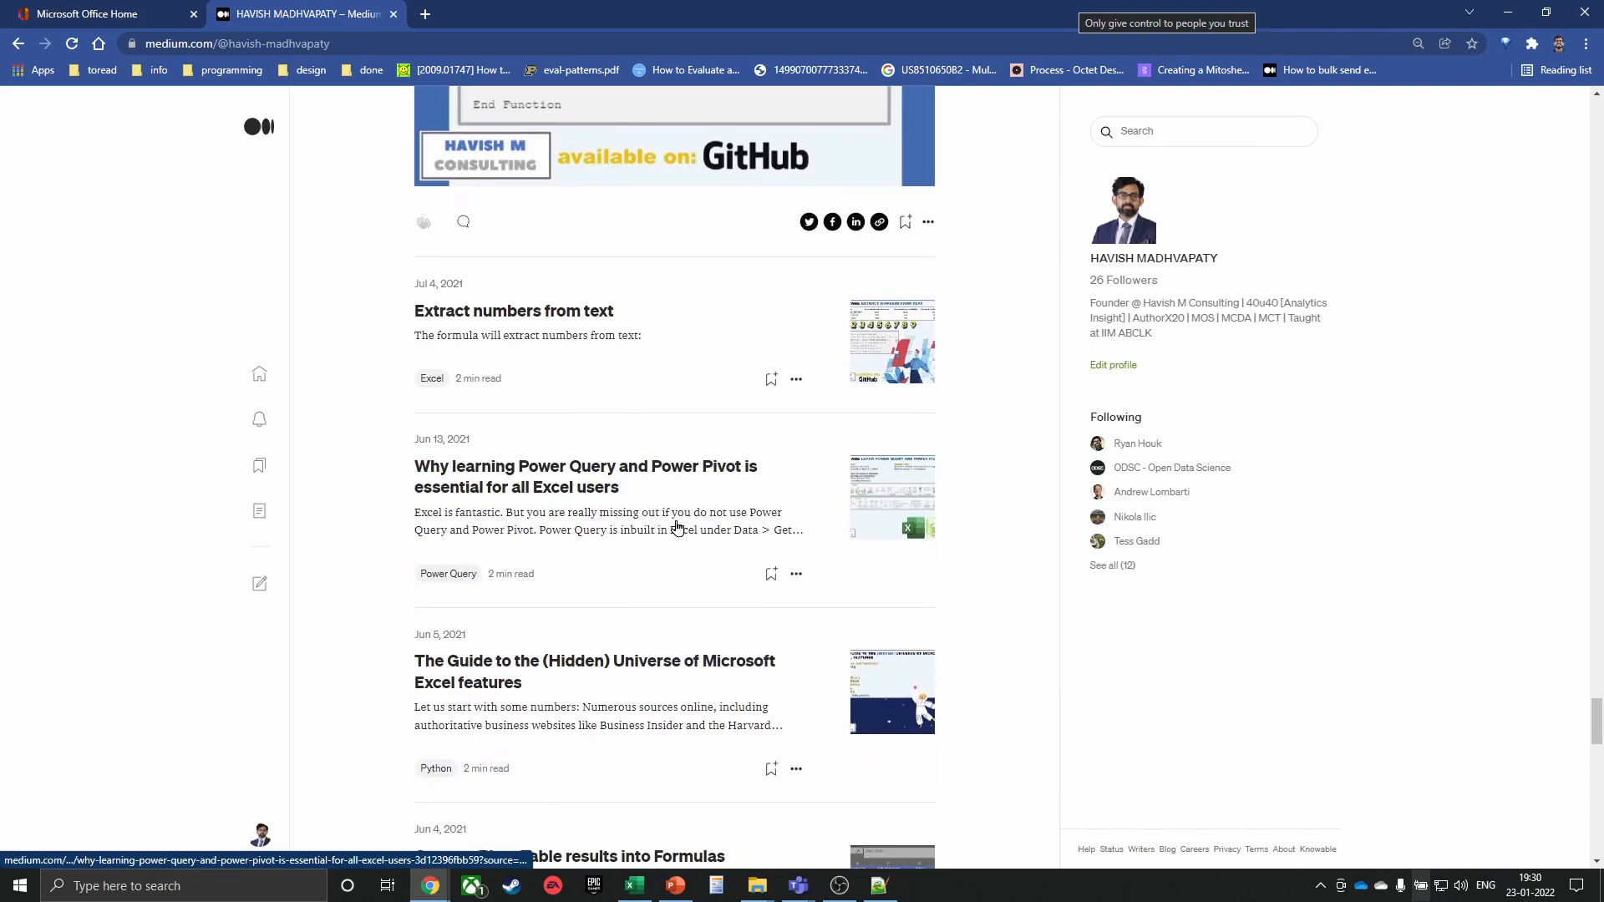
pyautogui.scroll(-3, 681, 533)
pyautogui.scroll(-10, 673, 543)
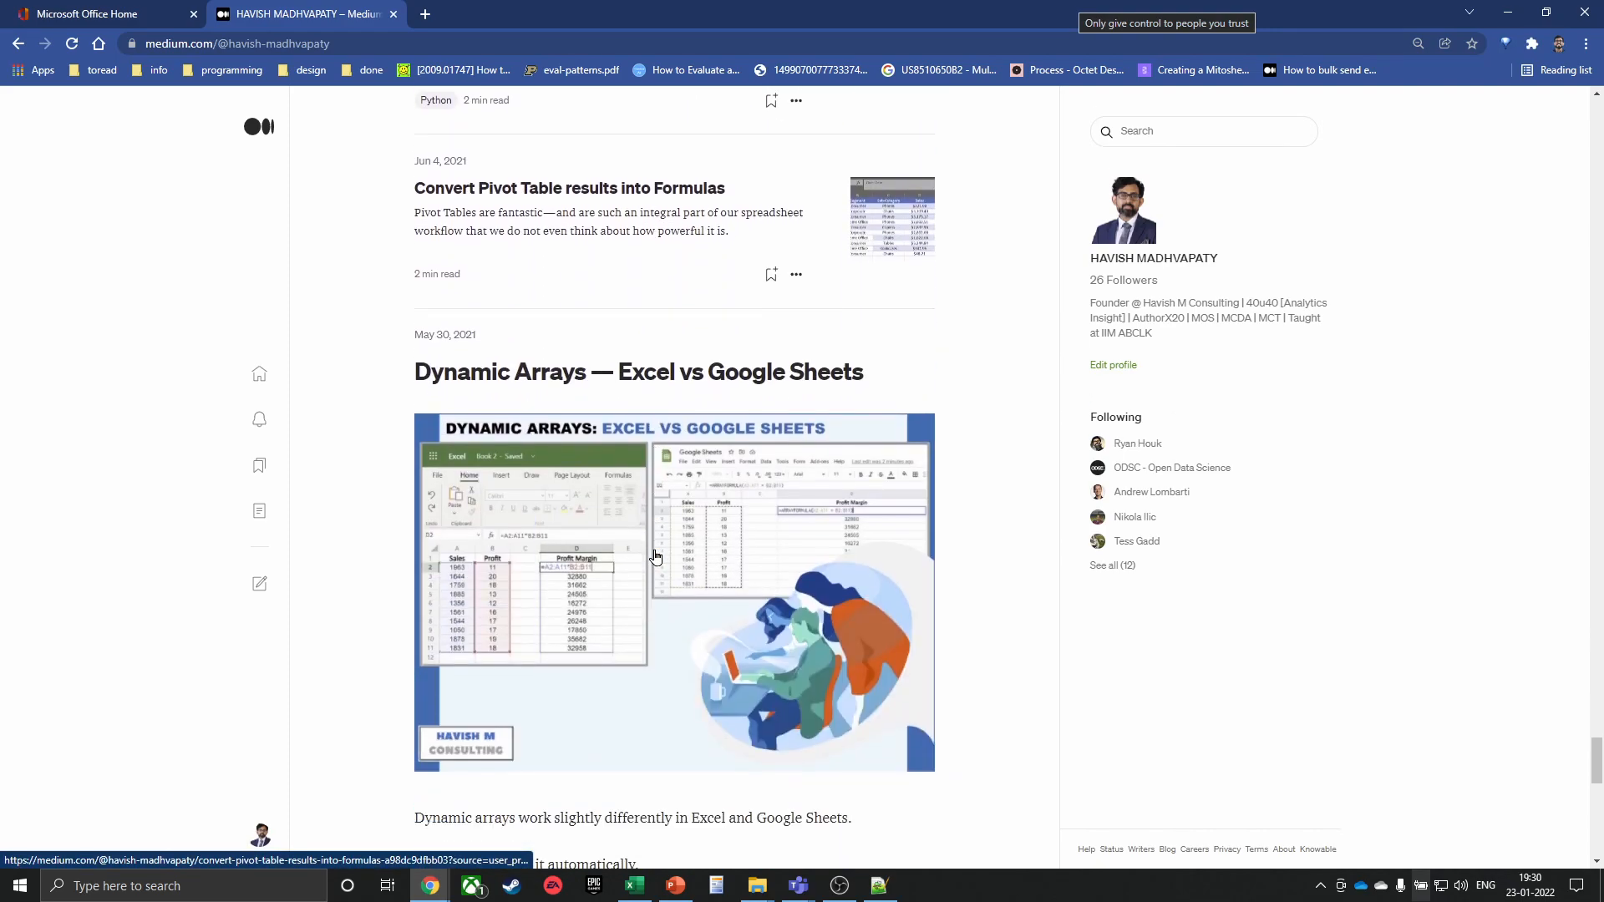
pyautogui.scroll(-4, 654, 561)
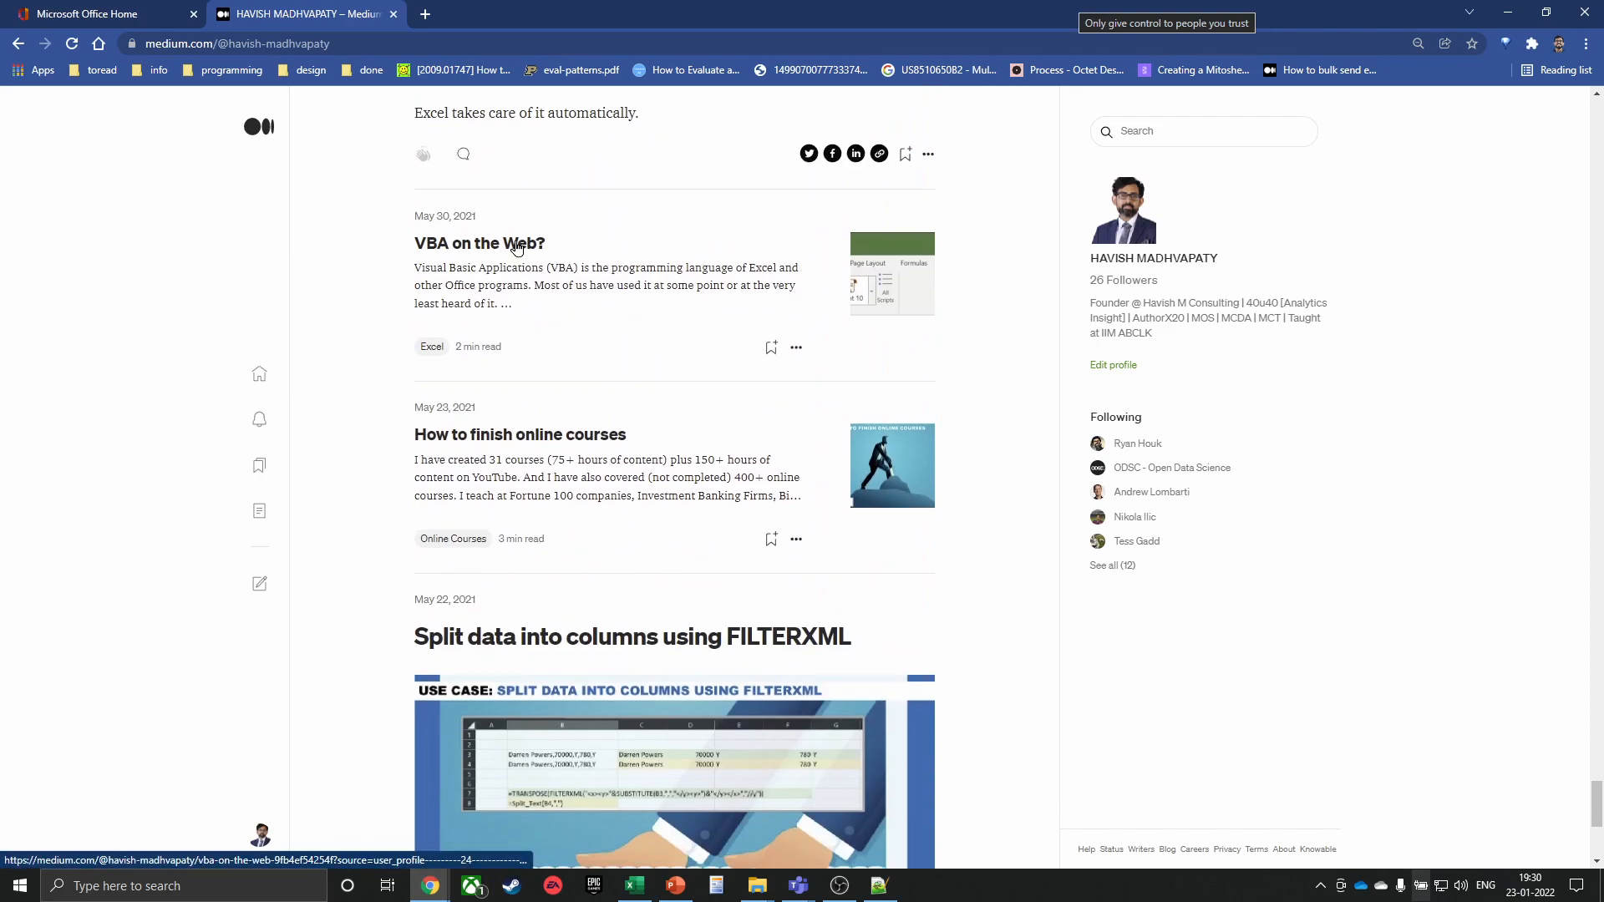
pyautogui.click(513, 245)
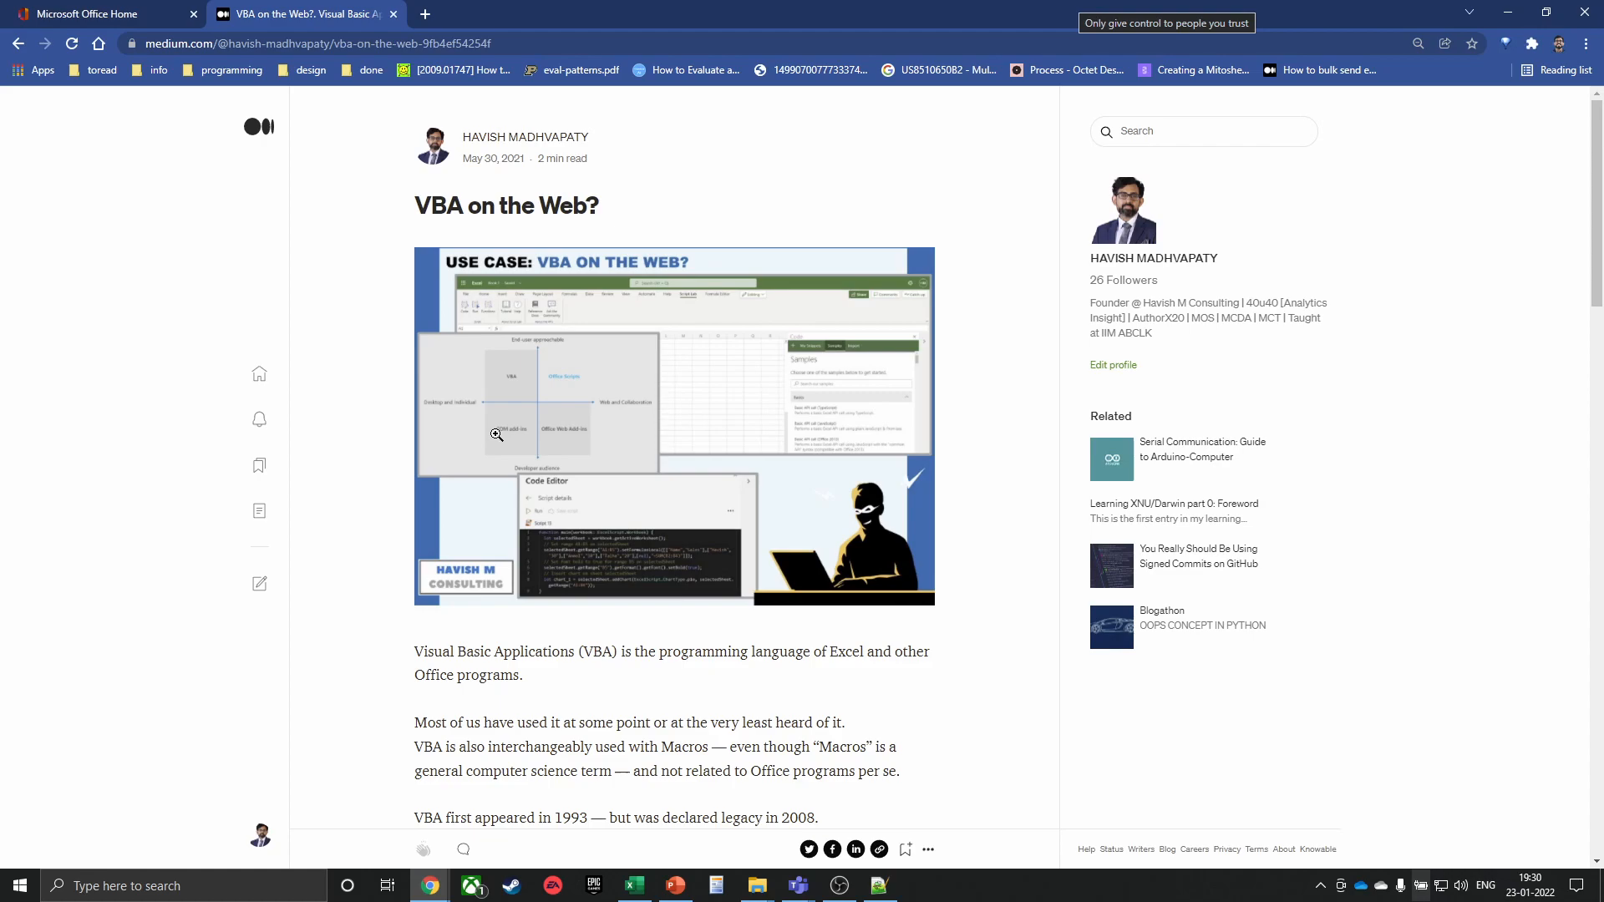
pyautogui.click(496, 435)
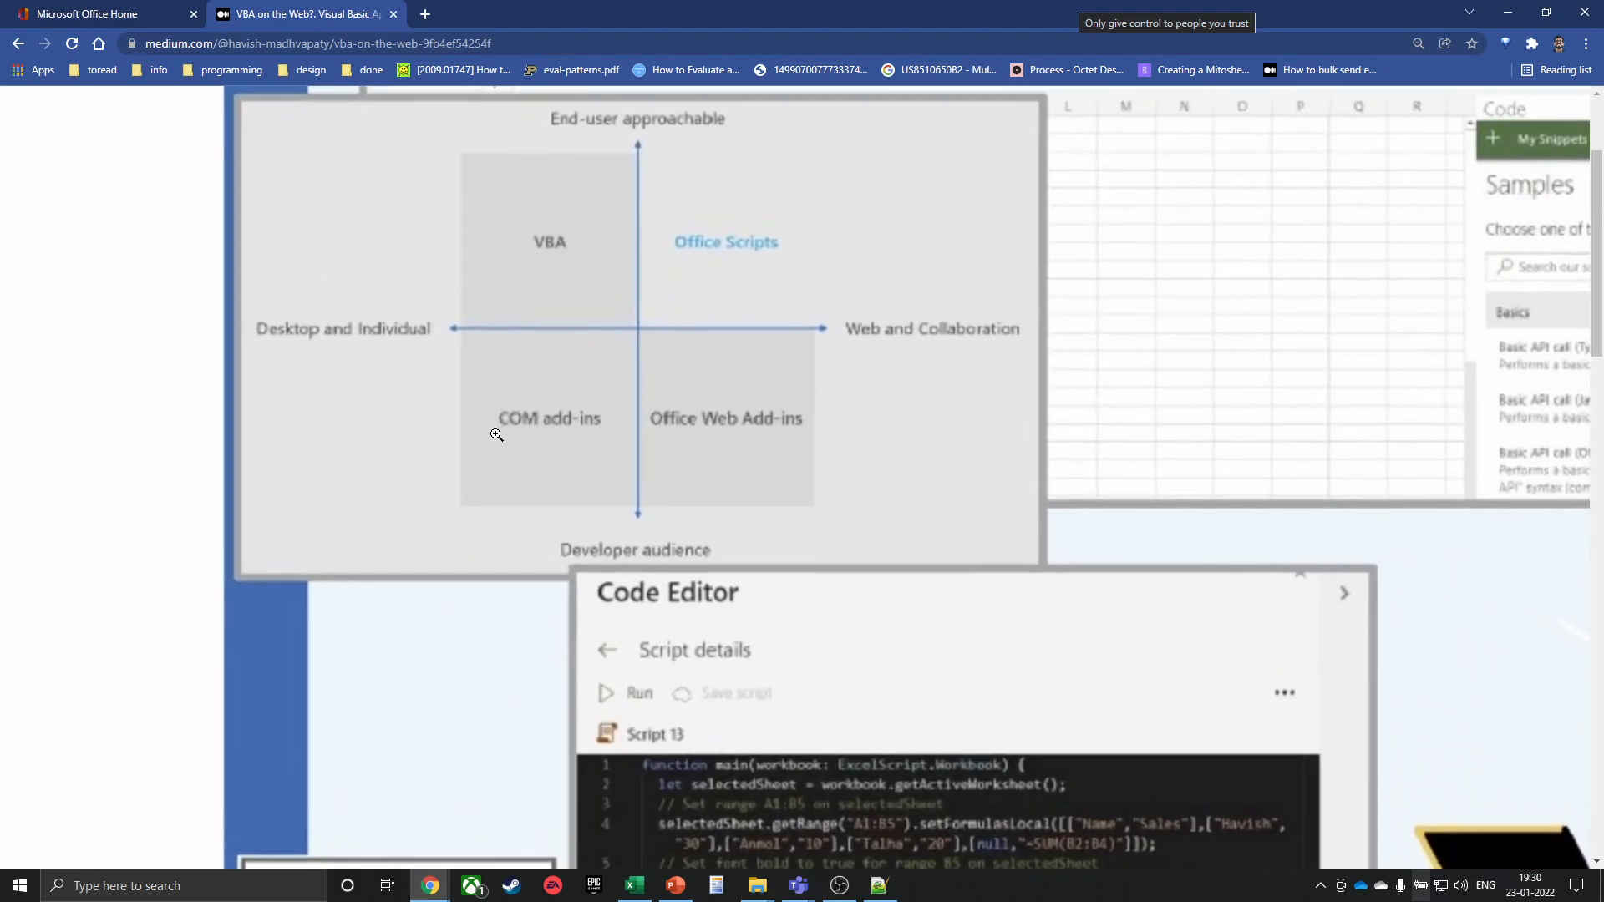
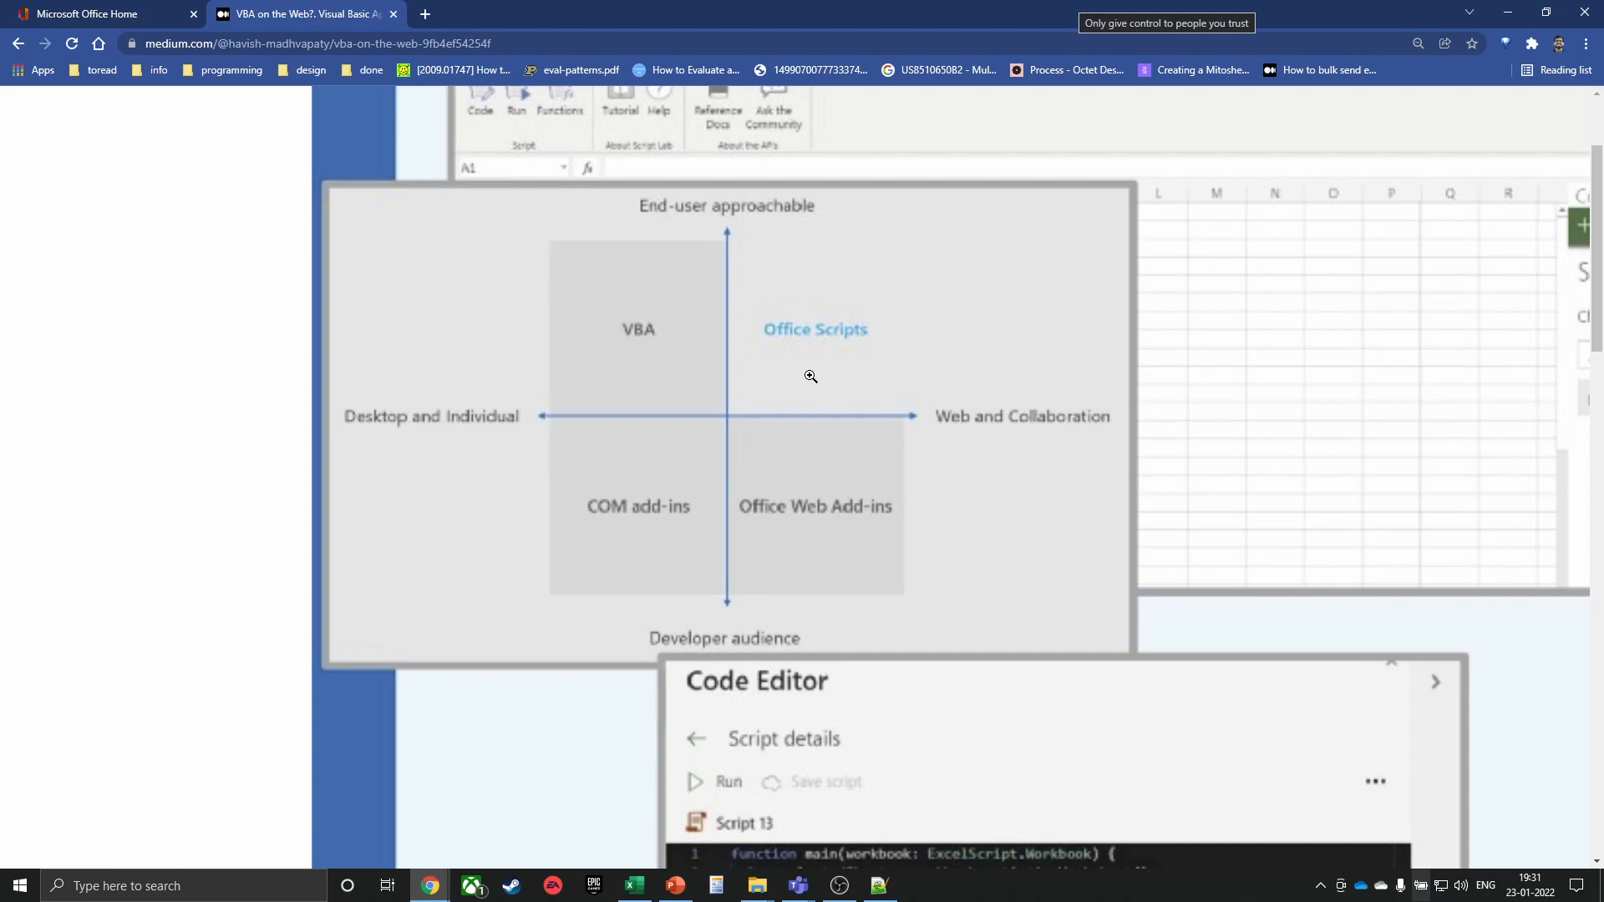
# Close the enlarged Medium article image and switch to the Microsoft Office Home tab
pyautogui.click(812, 377)
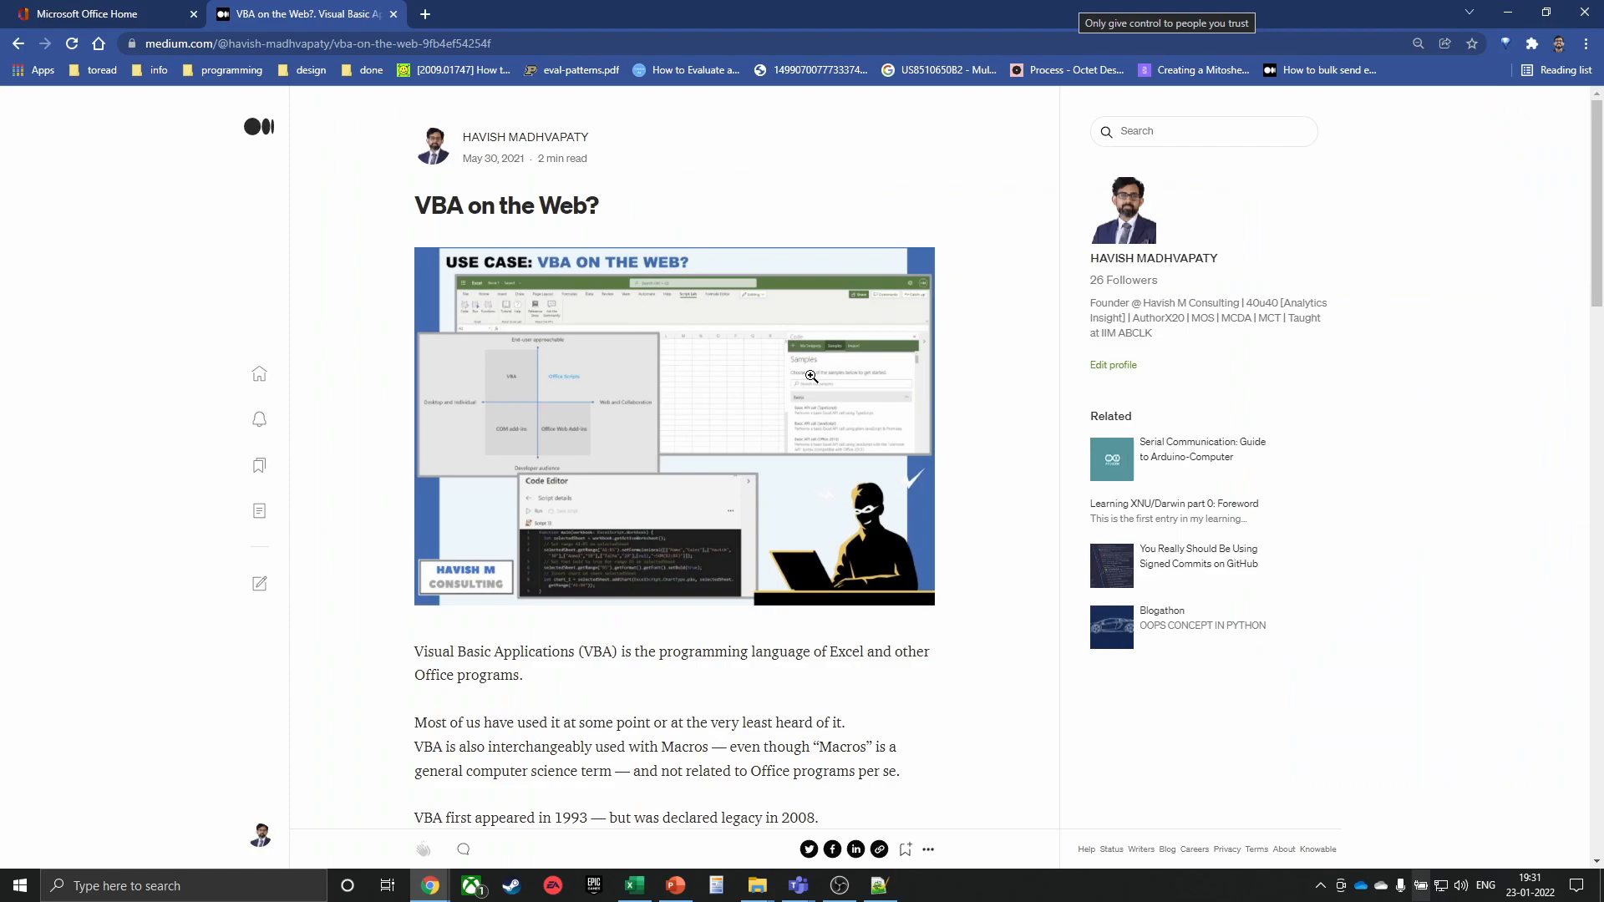
pyautogui.click(75, 14)
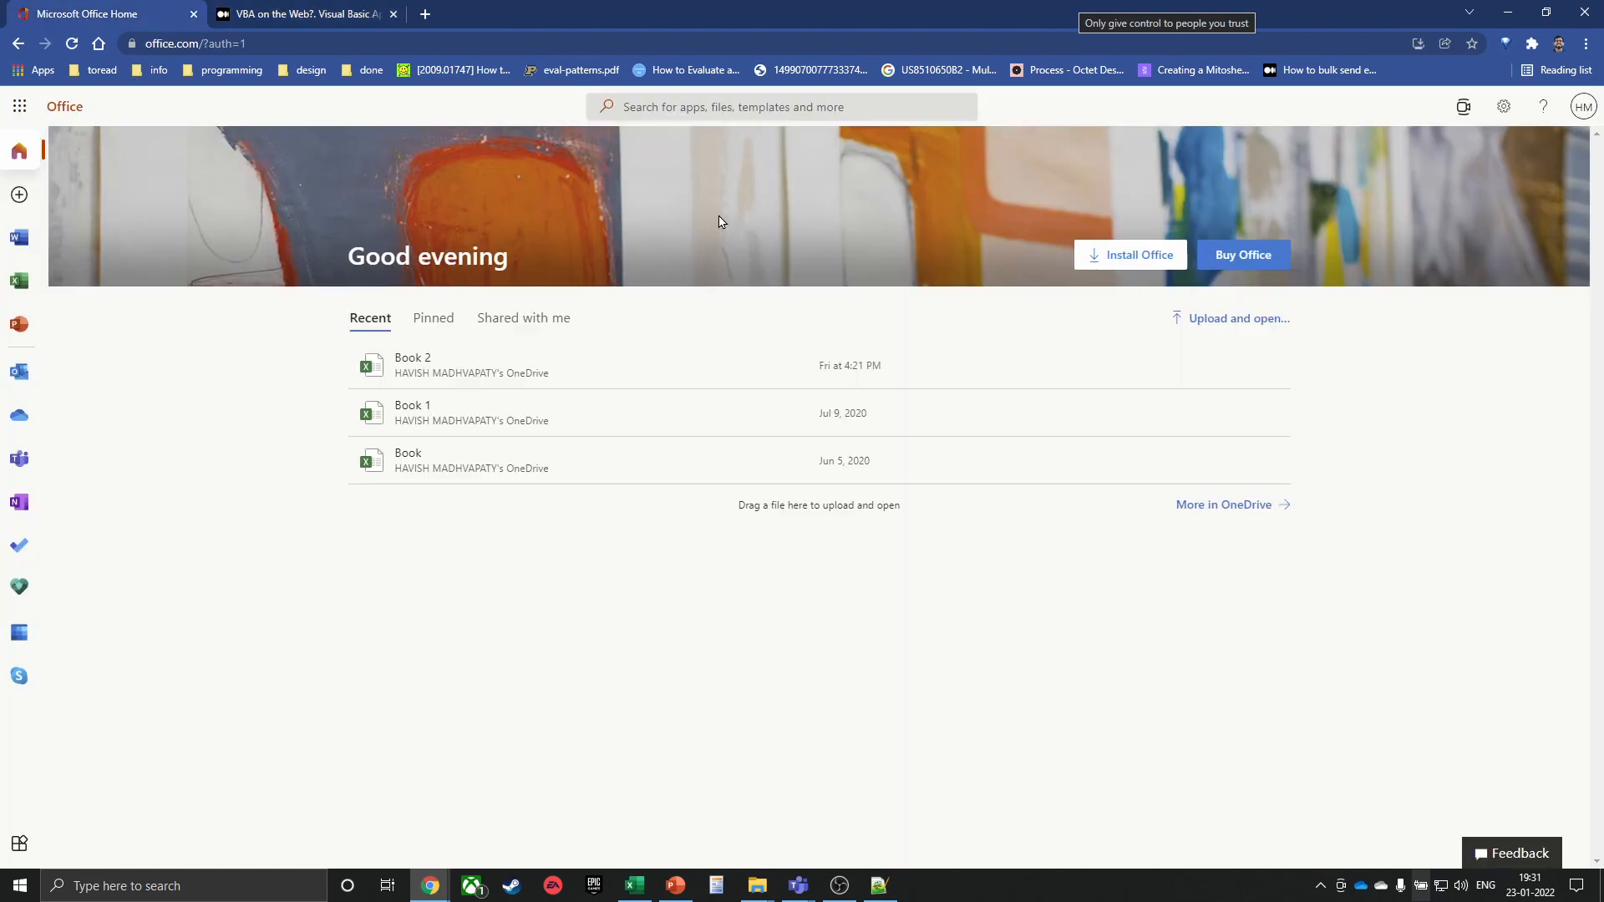
# Open Book 2, sign in with the saved password, then close the unavailable-file page
pyautogui.click(426, 360)
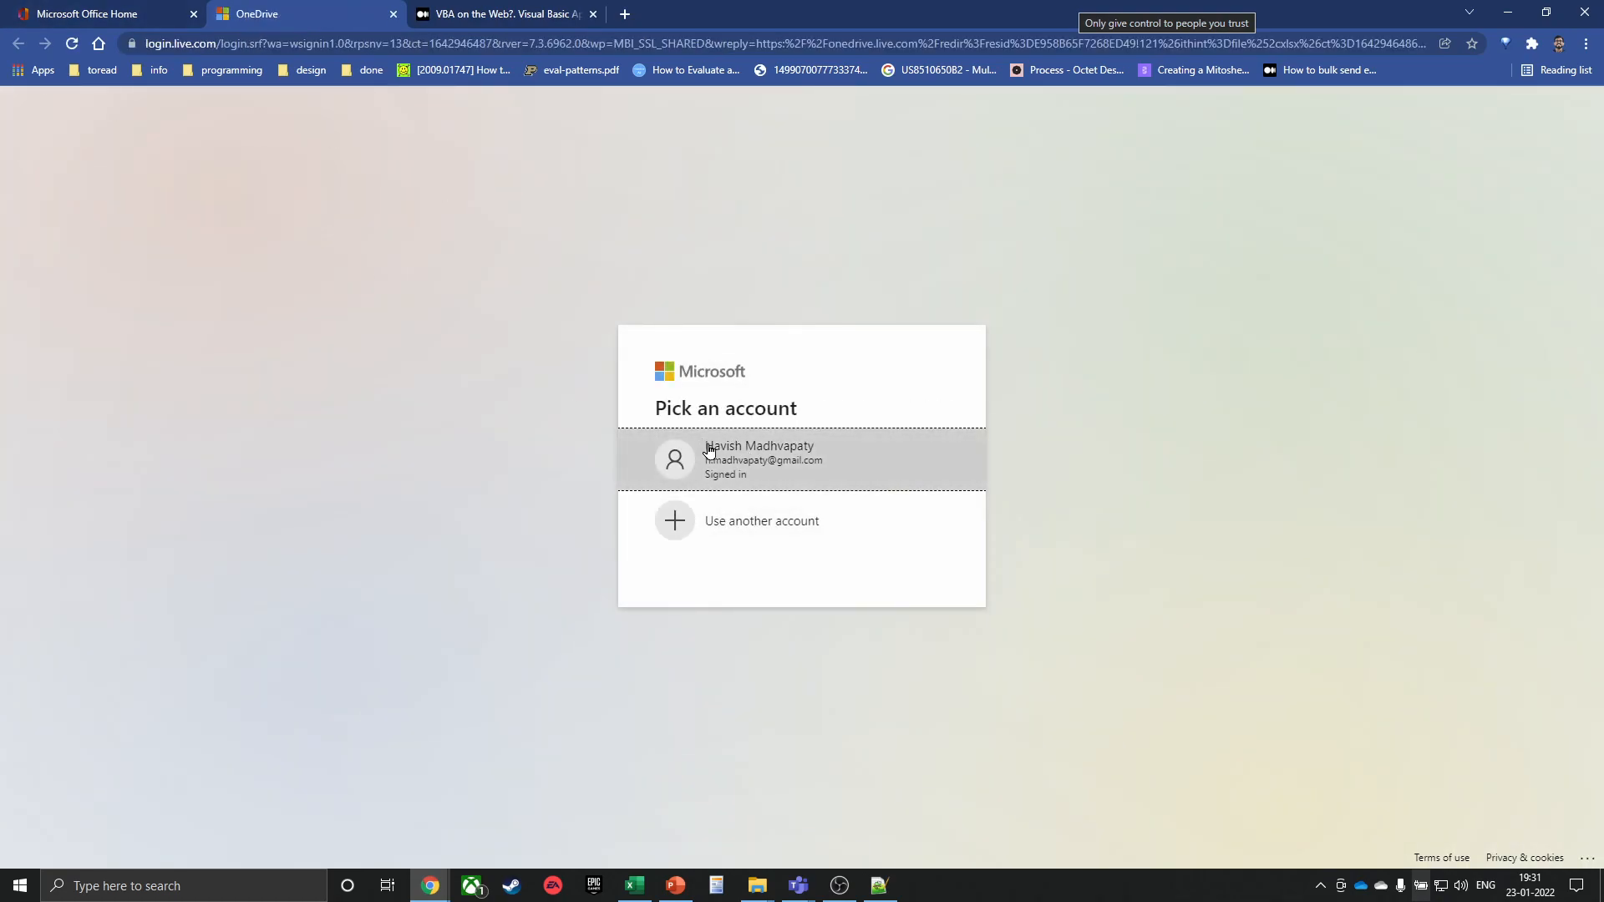
pyautogui.click(736, 456)
pyautogui.click(790, 445)
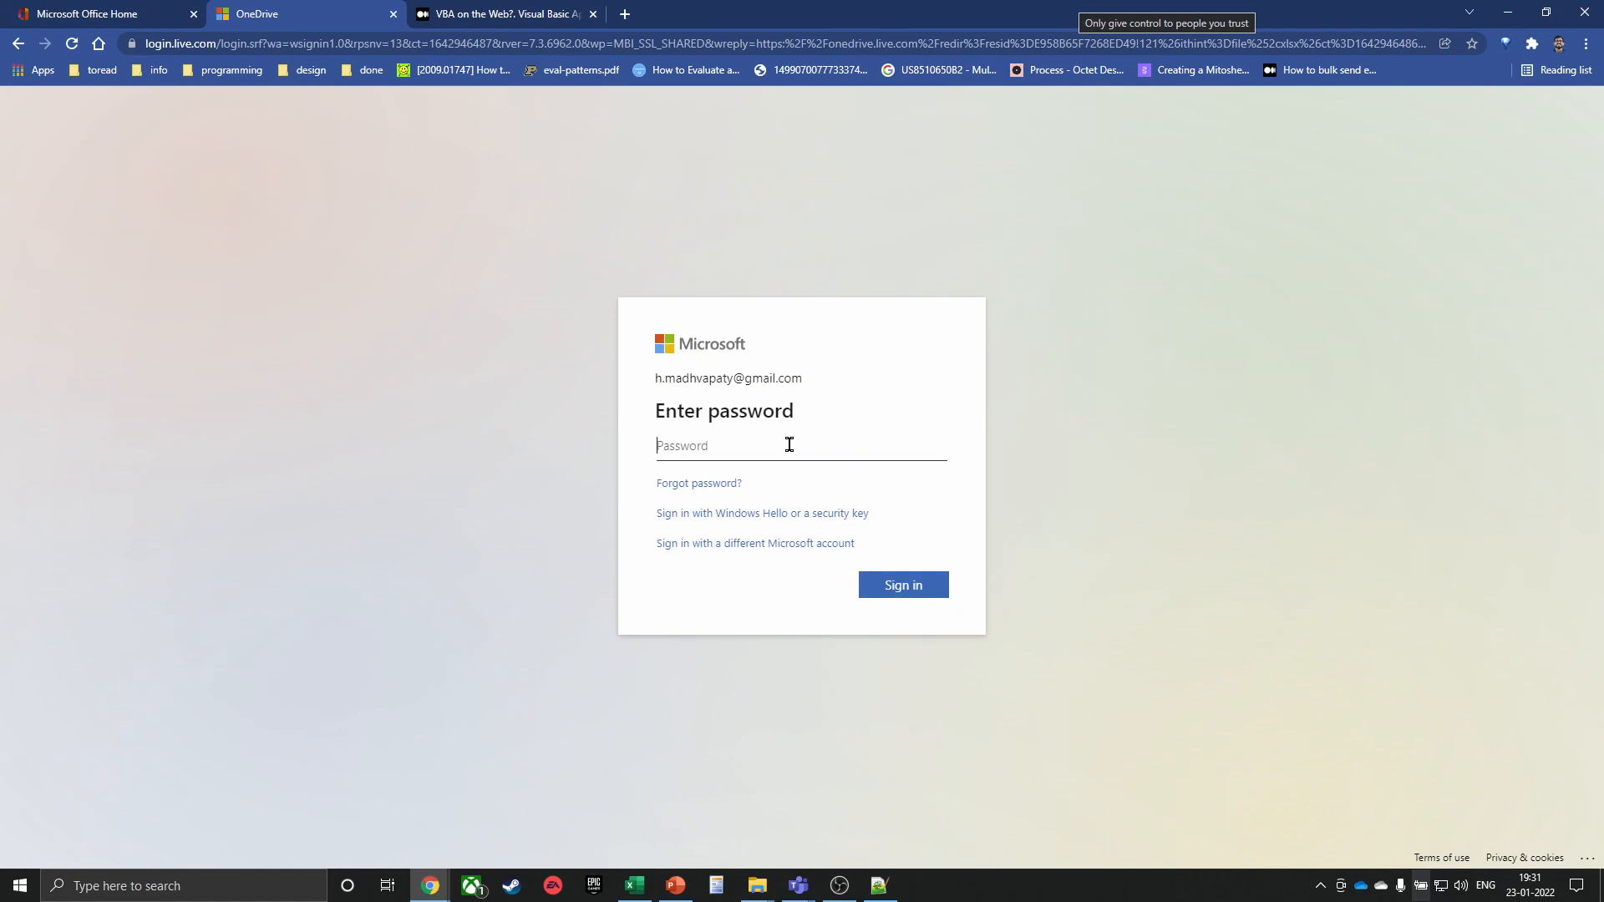
pyautogui.click(787, 489)
pyautogui.click(910, 584)
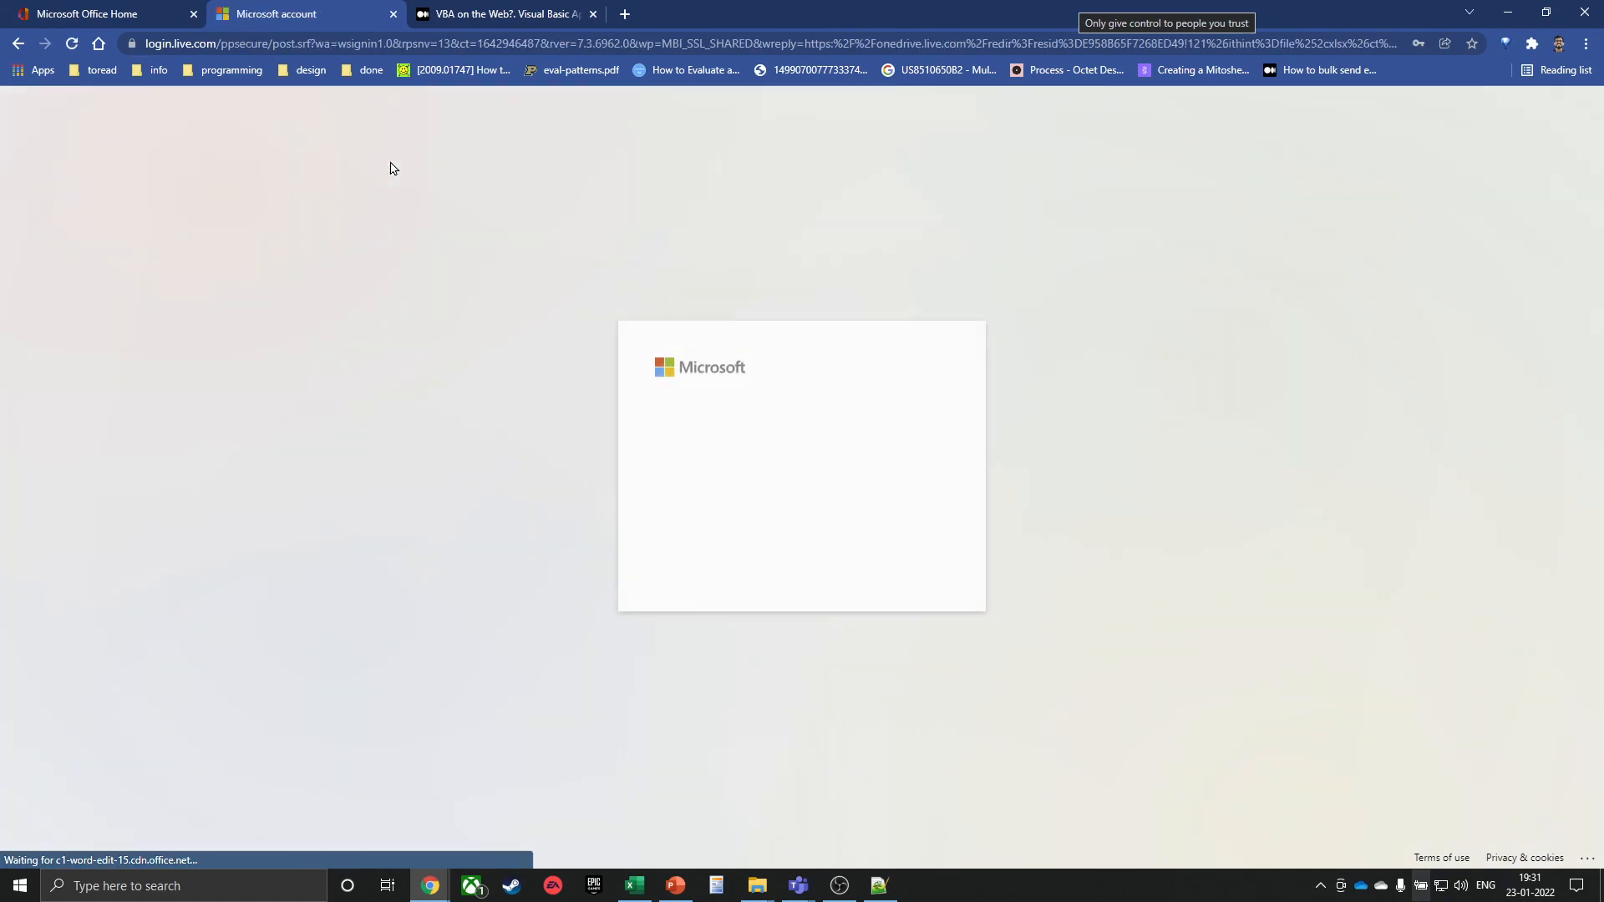
pyautogui.click(924, 573)
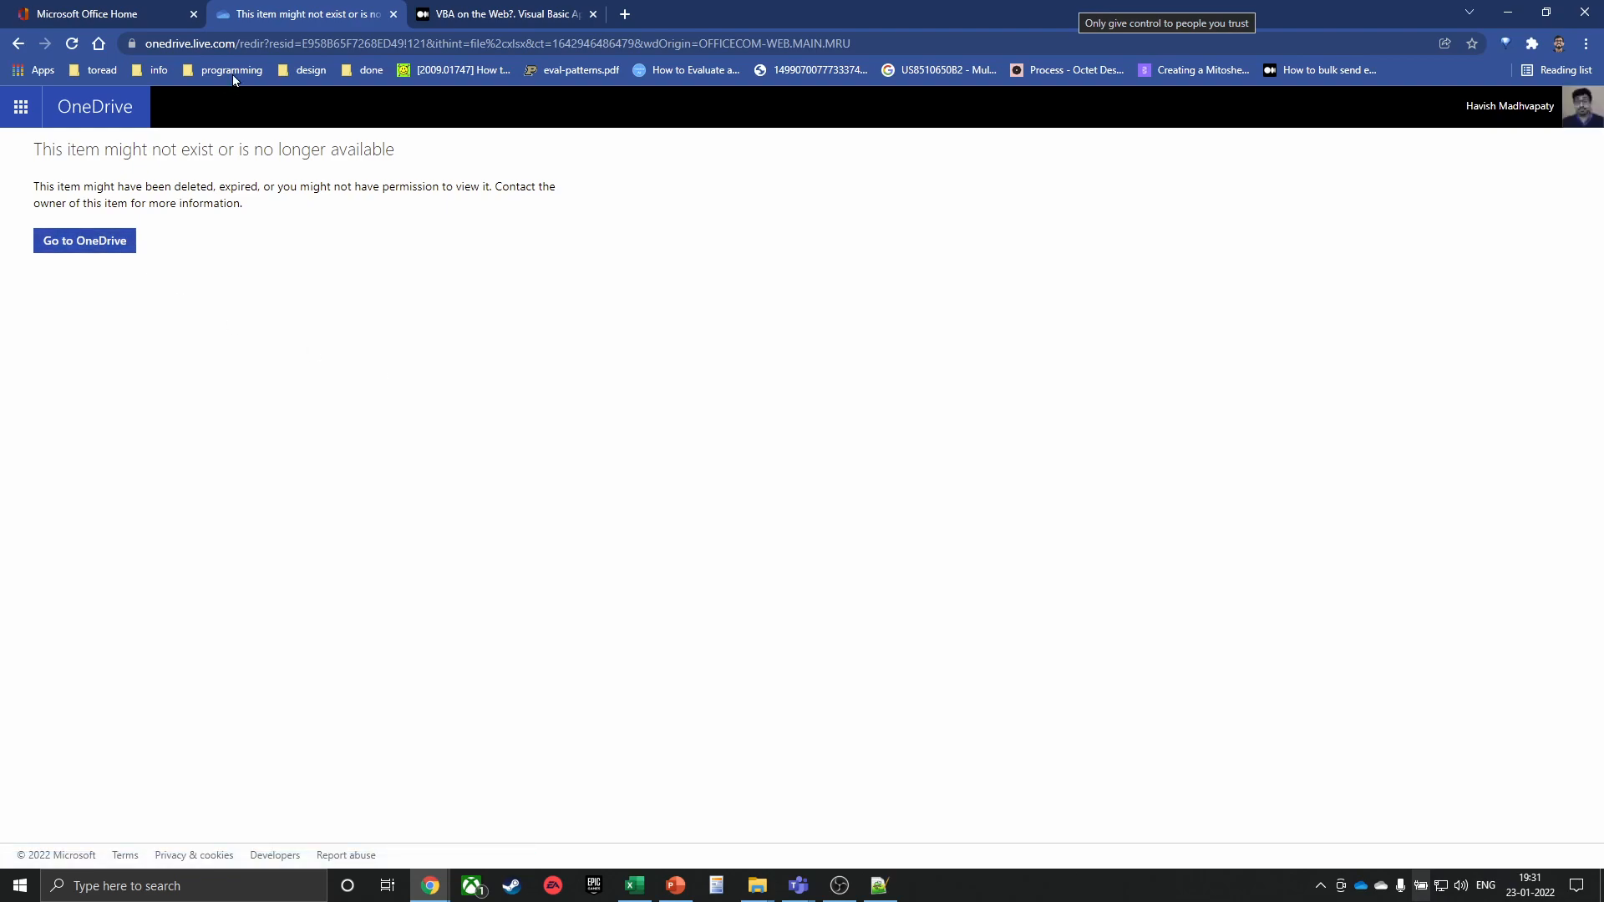
pyautogui.click(393, 14)
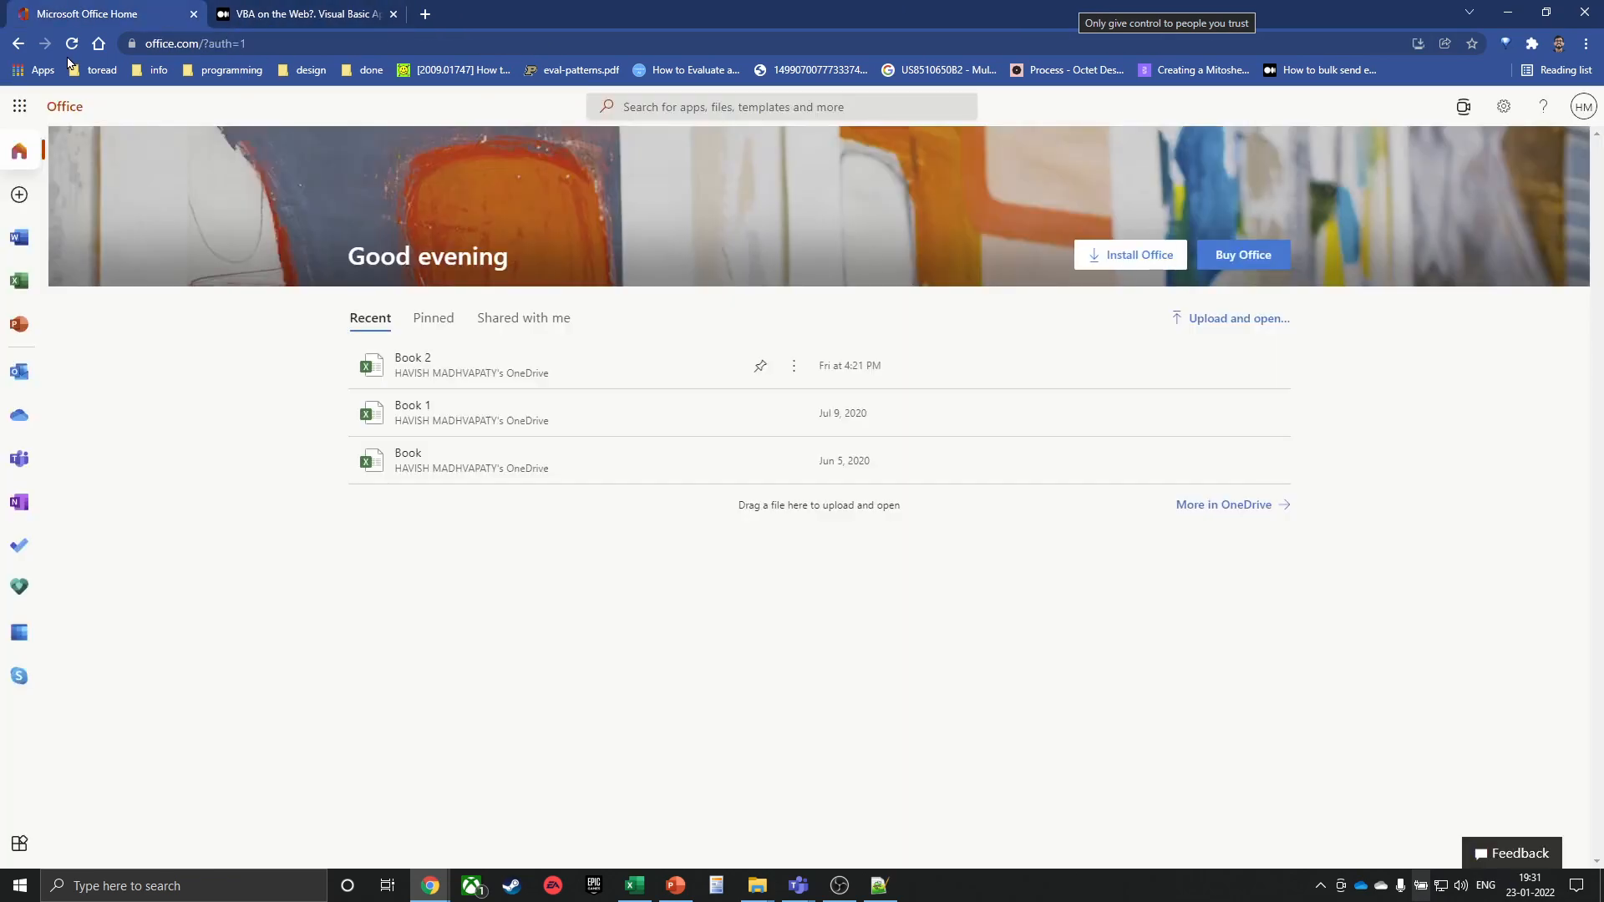
# Check the account details, go to the Excel start page and try New blank workbook
pyautogui.click(1584, 106)
pyautogui.click(287, 639)
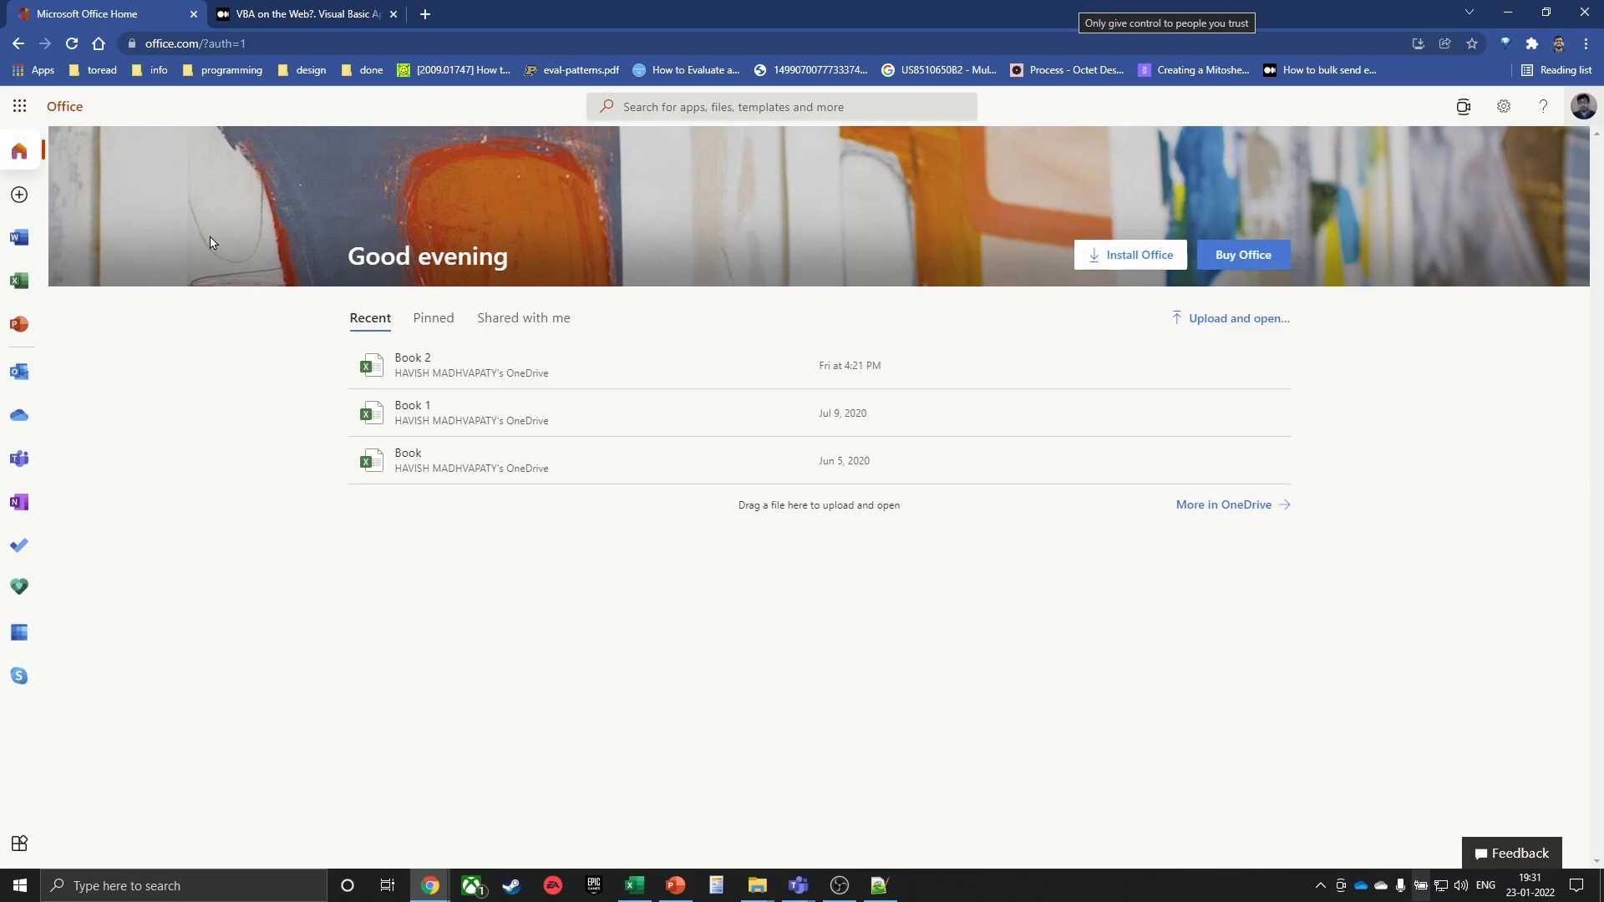
pyautogui.click(19, 281)
pyautogui.click(412, 278)
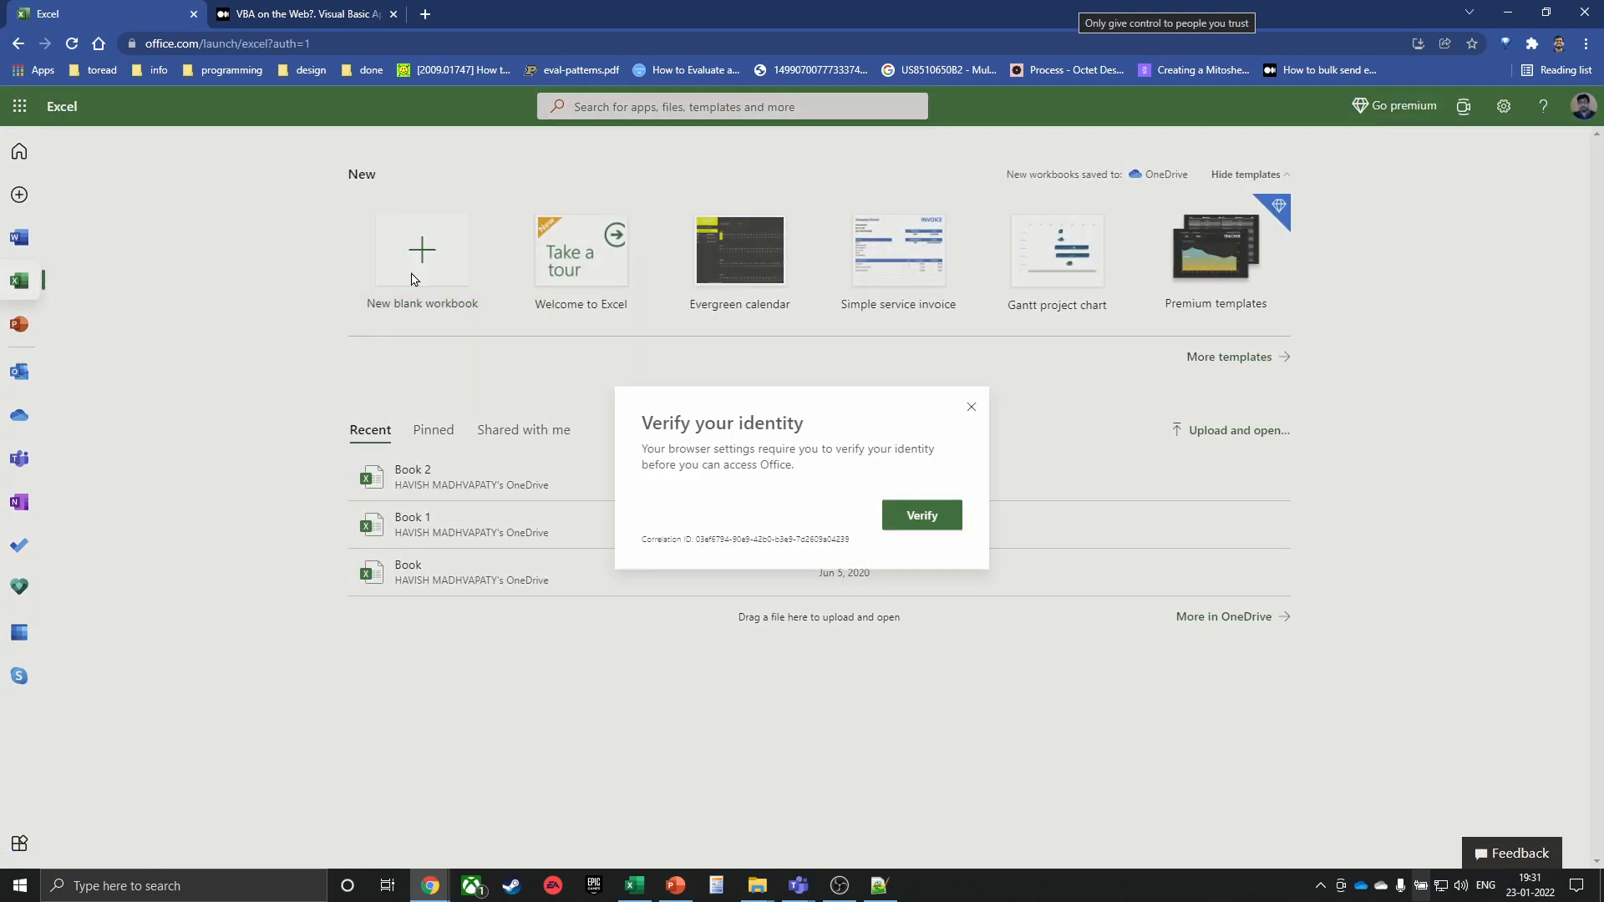
# Attempt identity verification with password and other sign-in options, then close the sign-in window
pyautogui.click(919, 516)
pyautogui.click(698, 327)
pyautogui.click(698, 326)
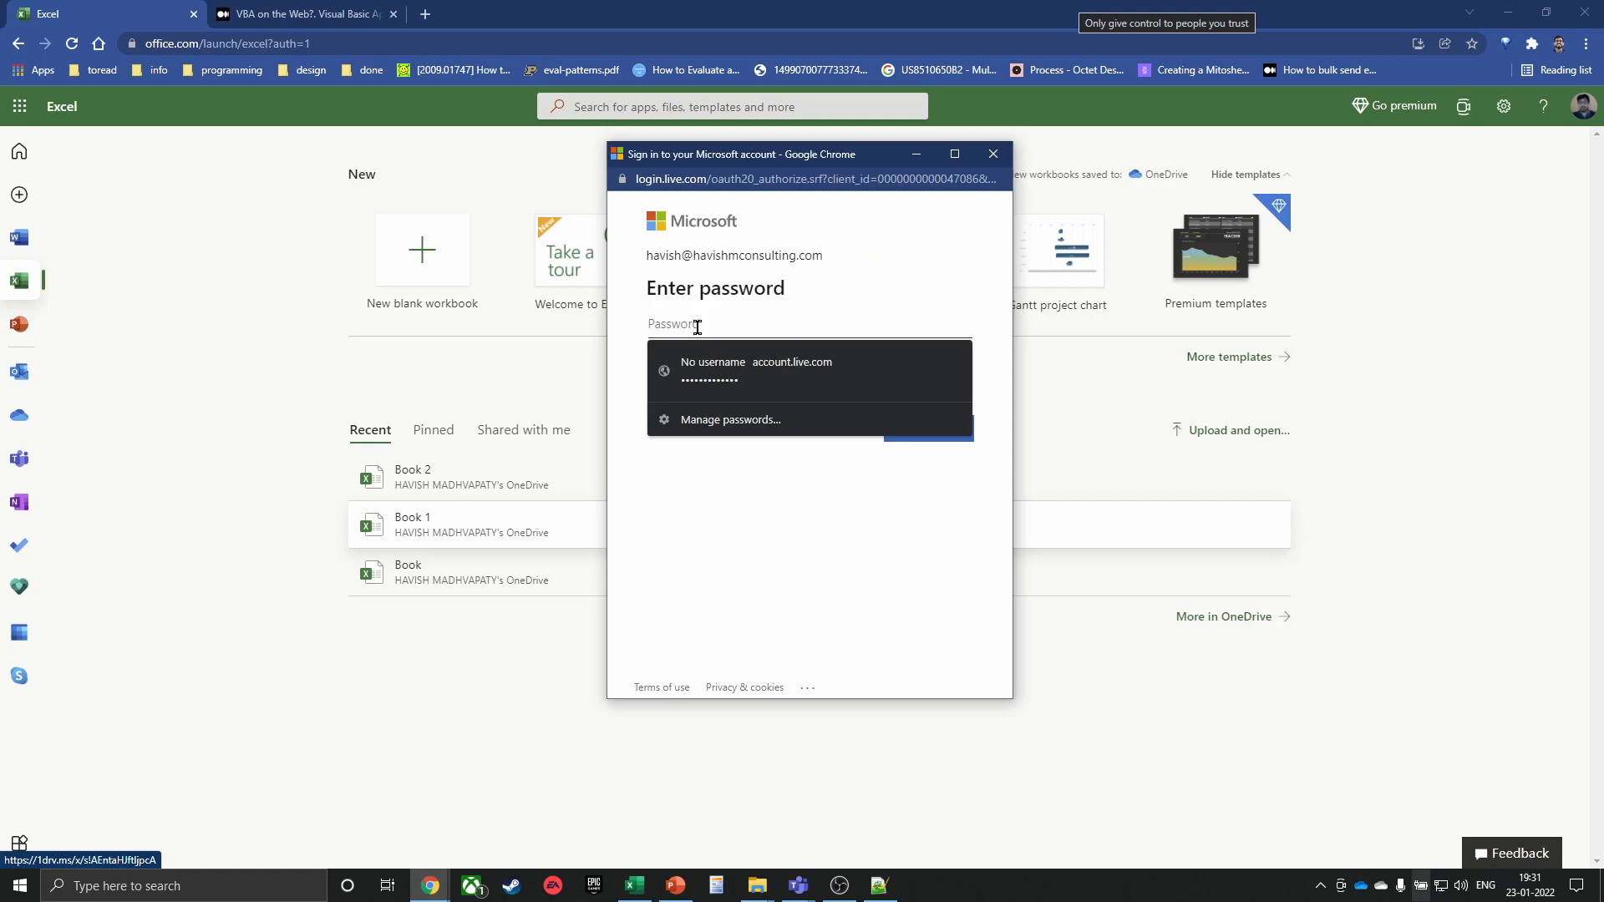
pyautogui.click(832, 567)
pyautogui.click(712, 392)
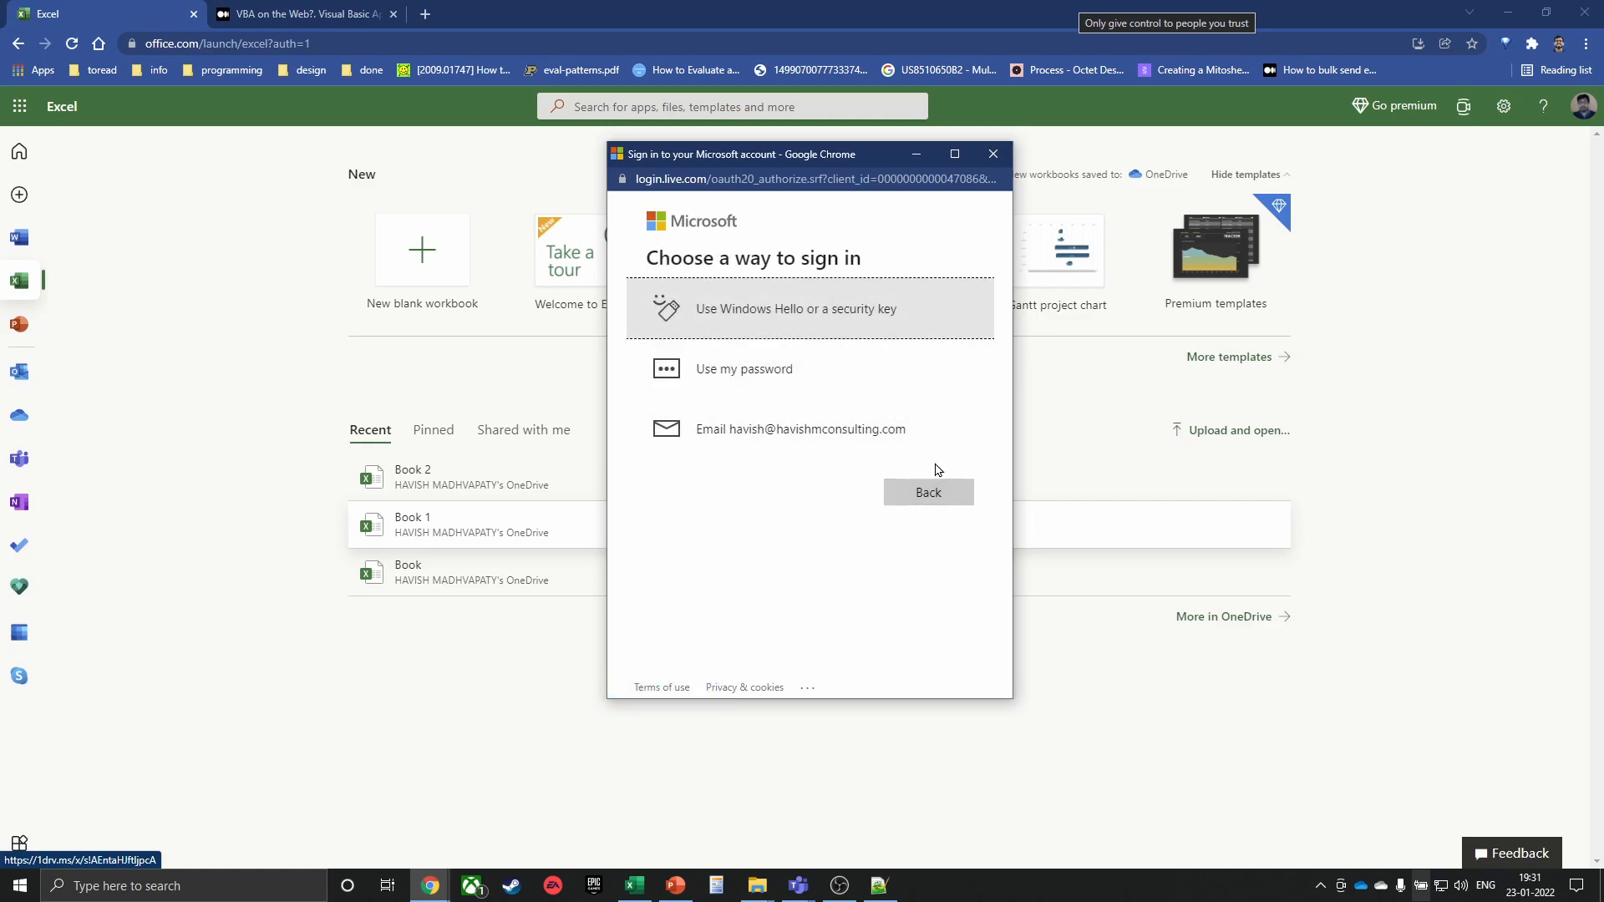
pyautogui.click(906, 494)
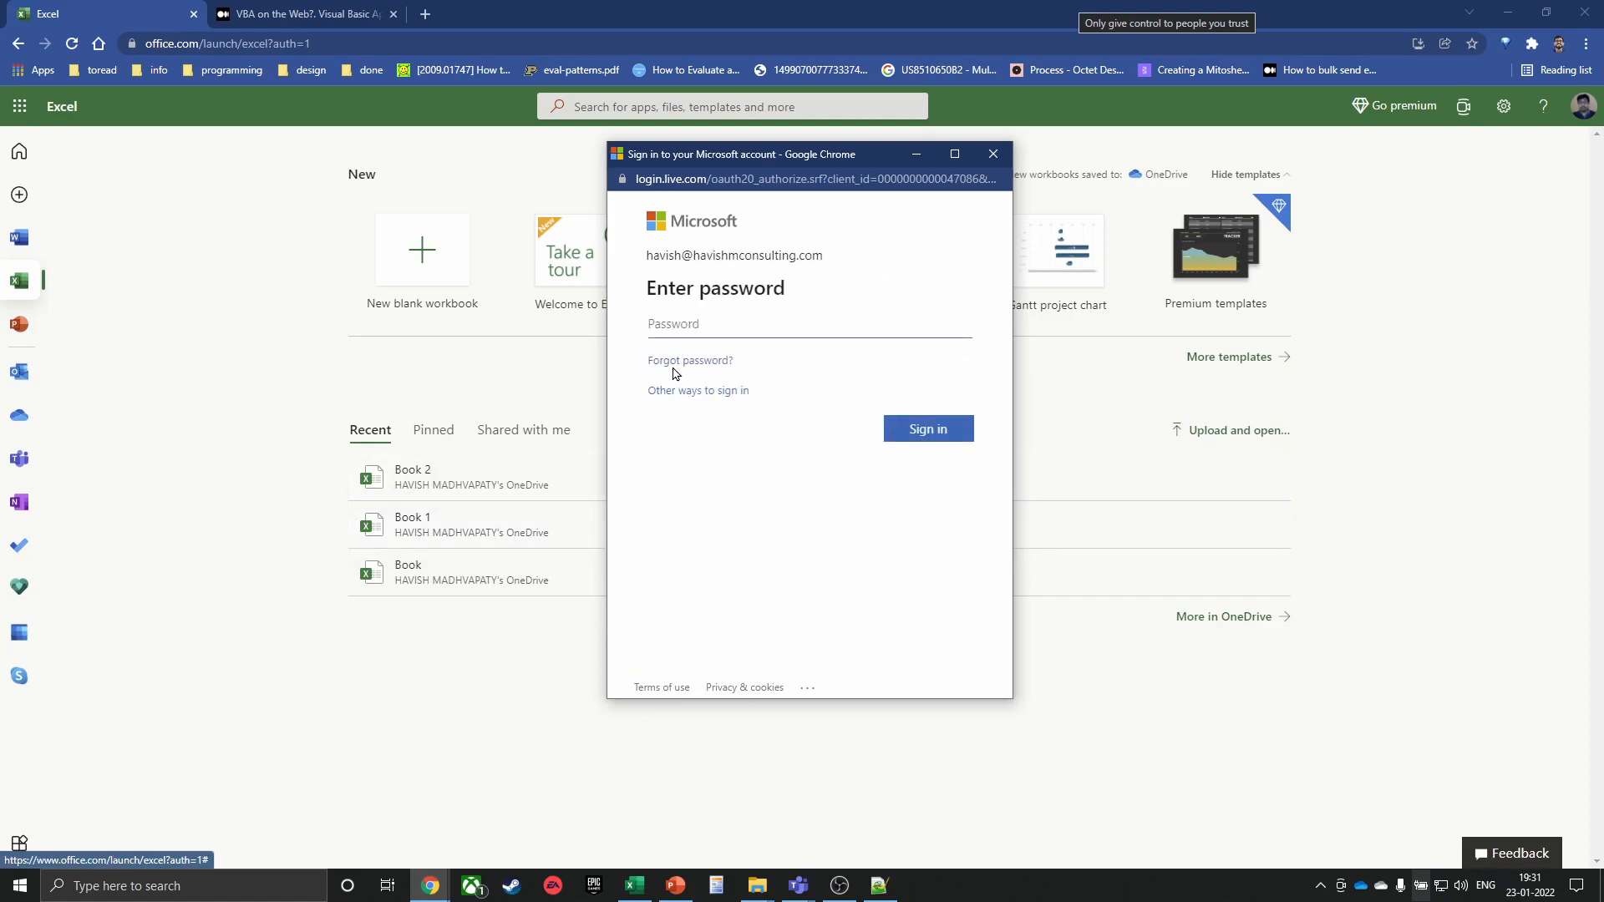
pyautogui.click(993, 154)
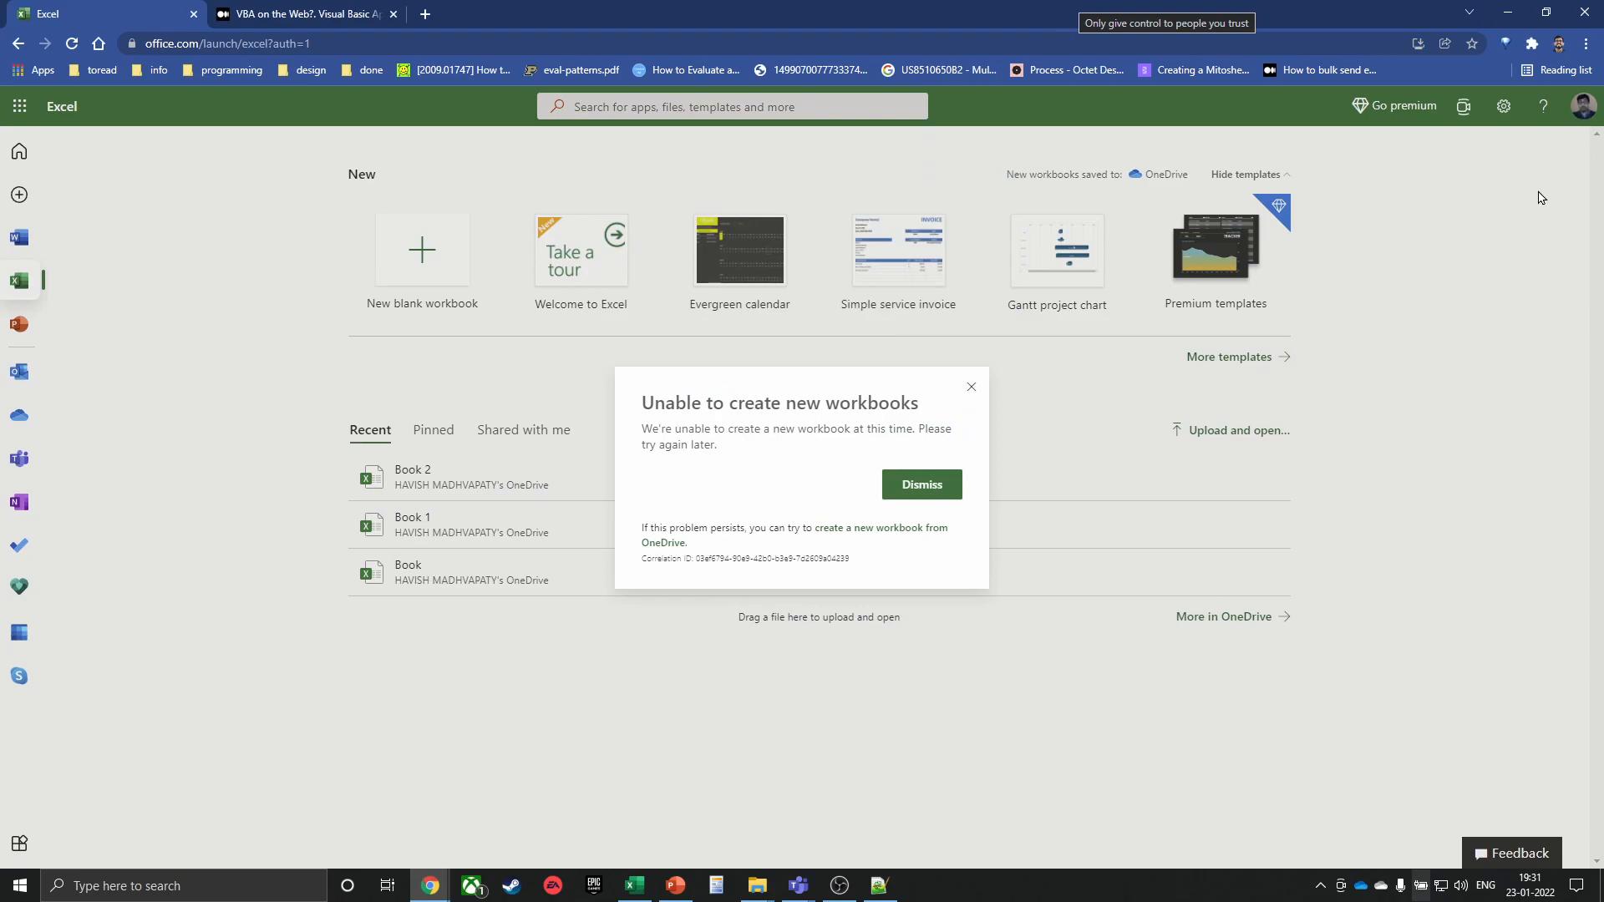
# Dismiss the unable-to-create-workbooks message and sign out of the Office account
pyautogui.click(972, 387)
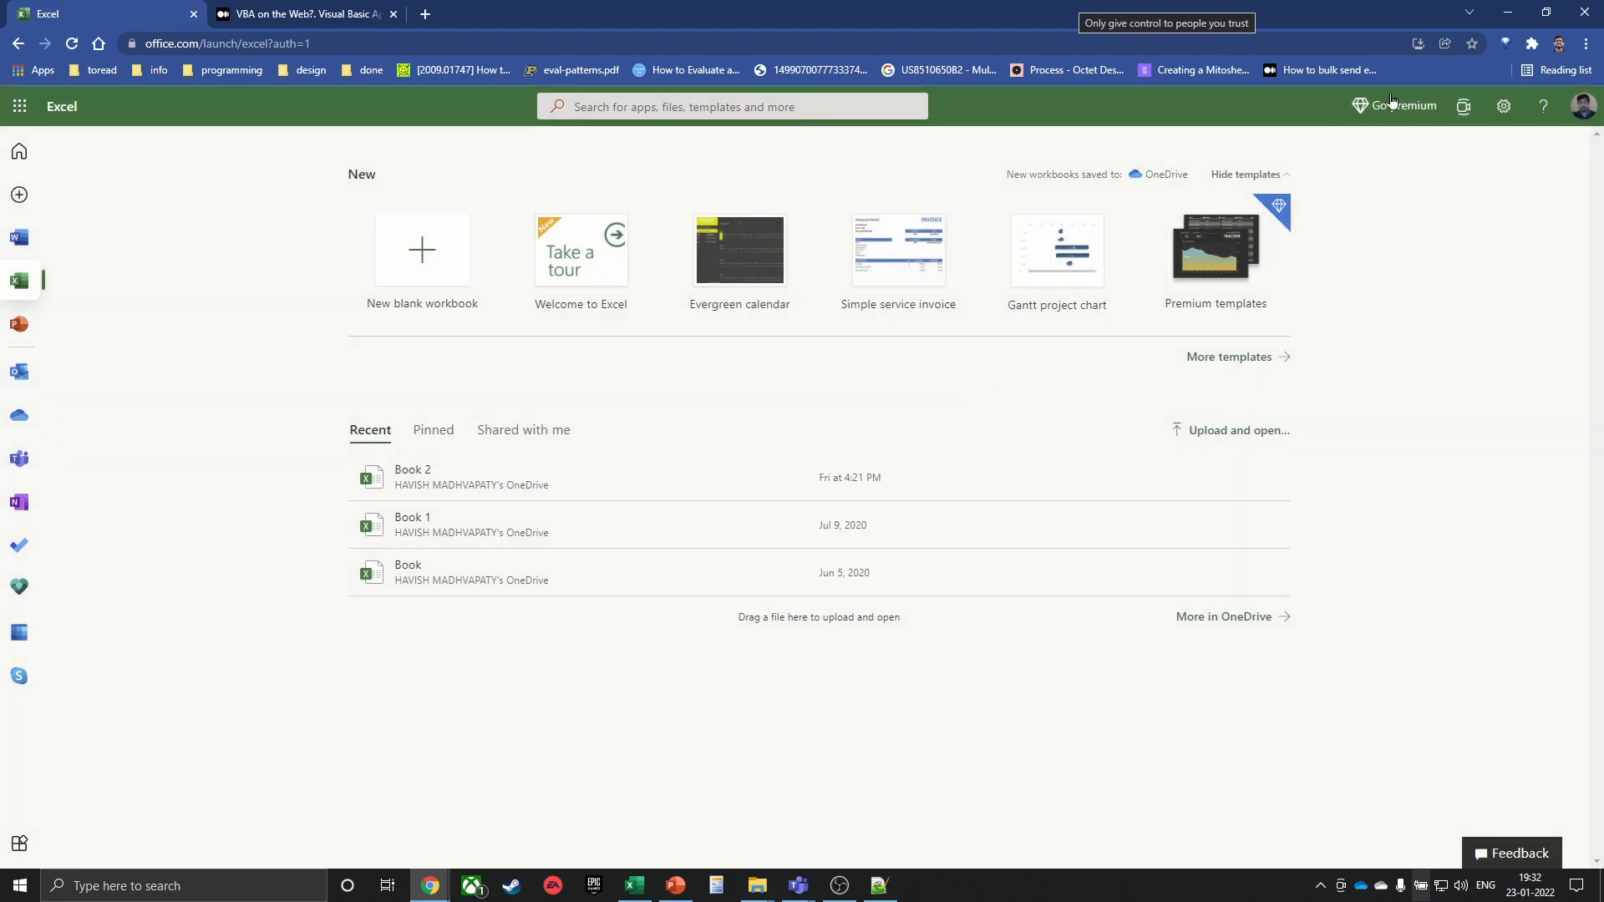
pyautogui.click(1567, 109)
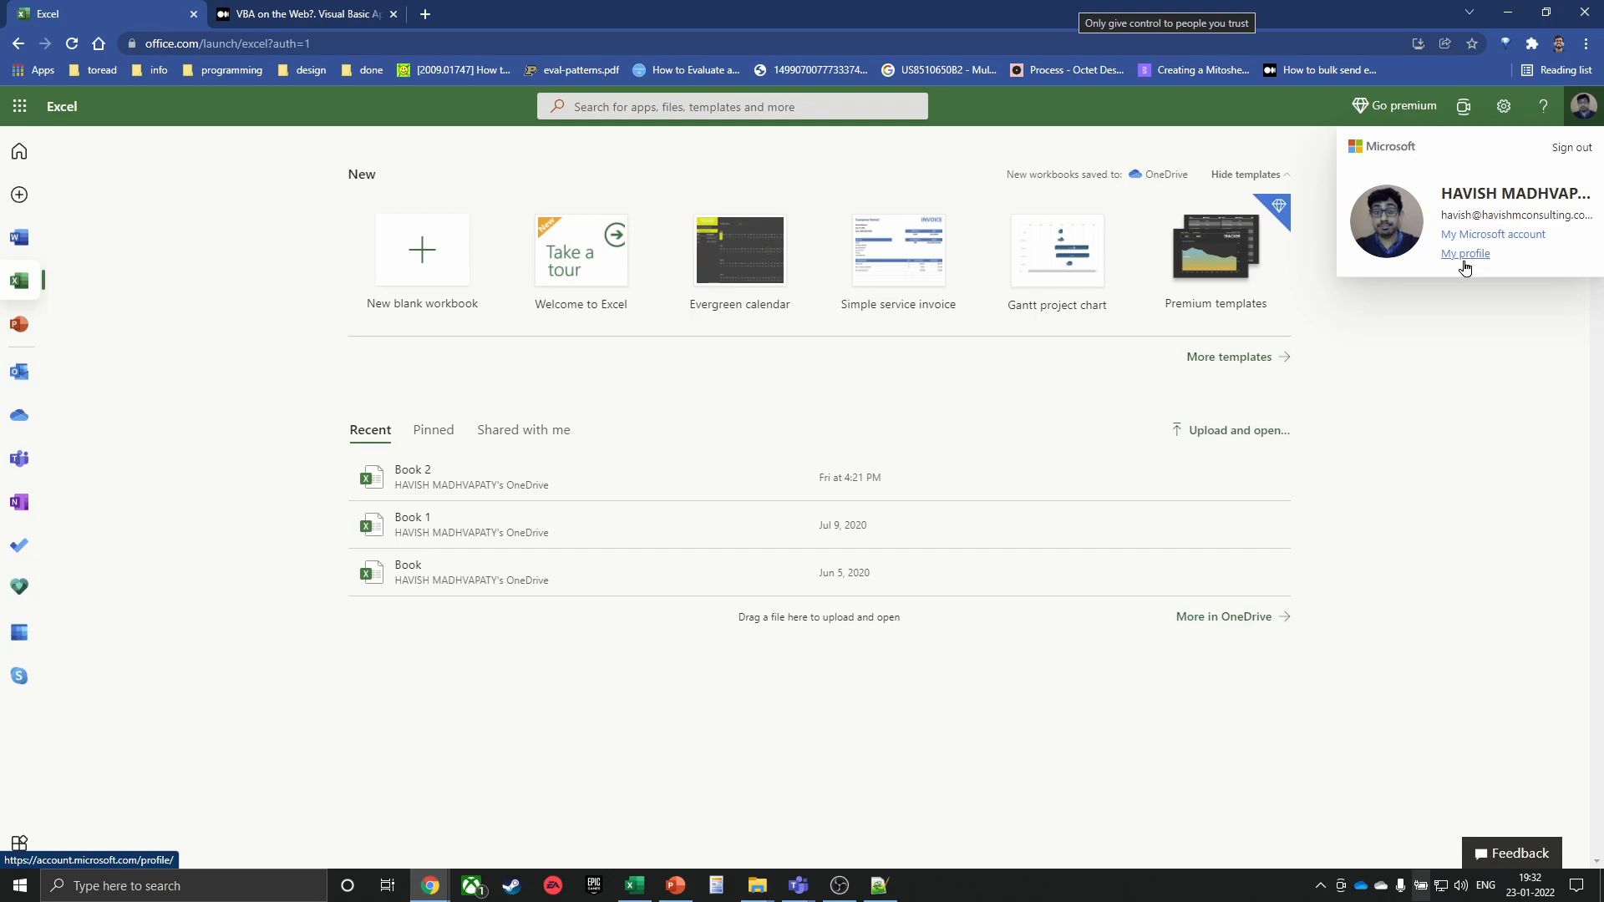
pyautogui.click(1571, 147)
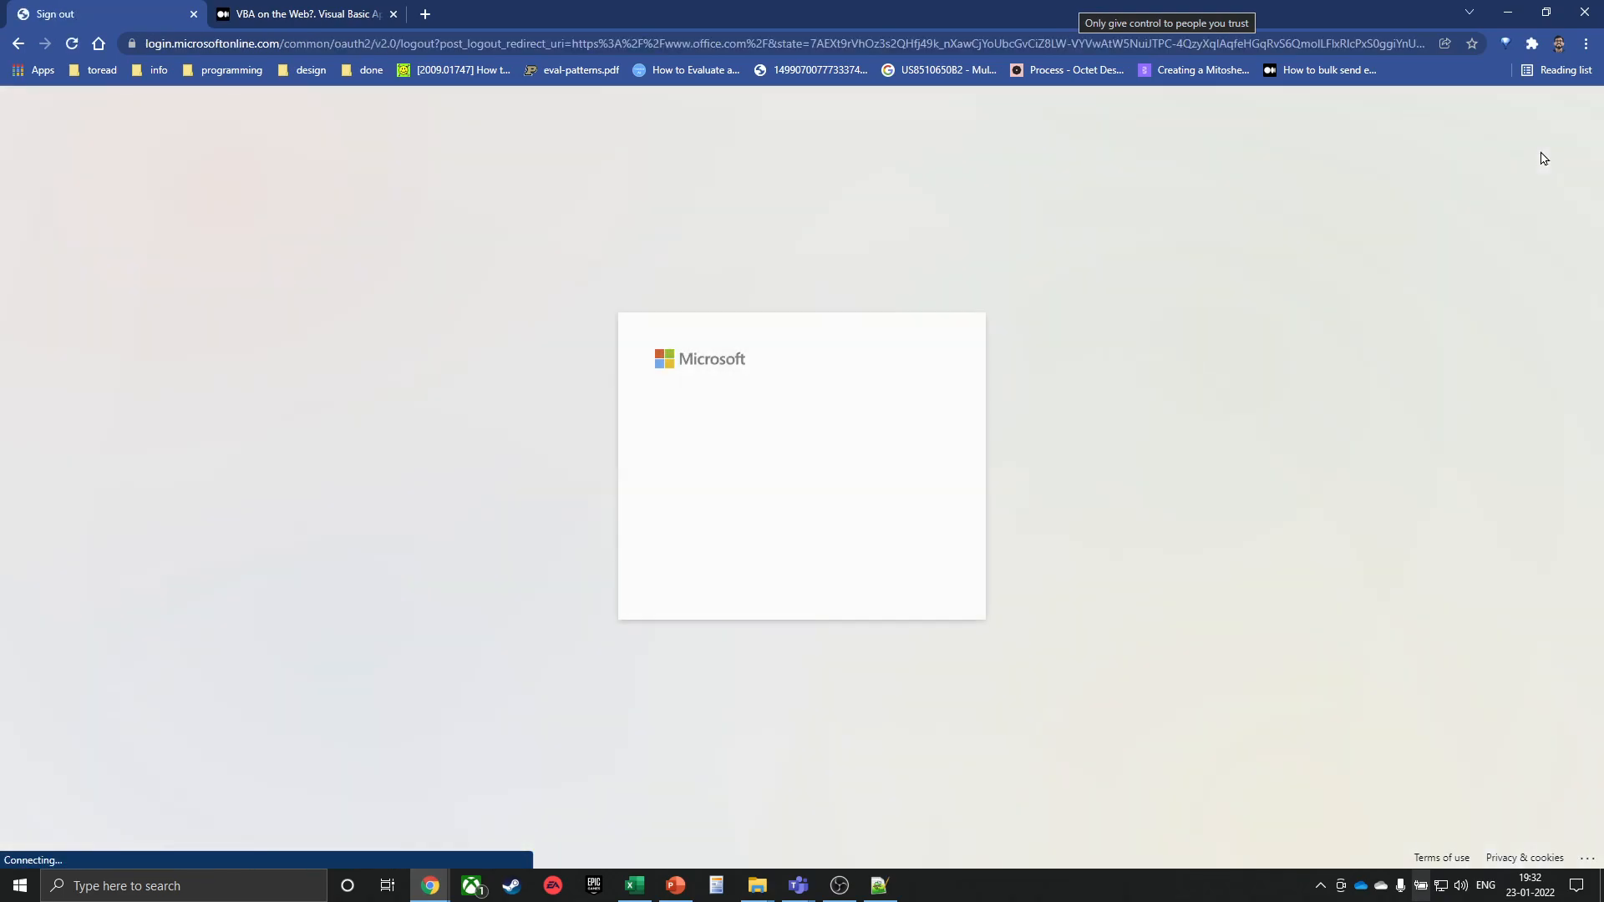
pyautogui.click(802, 470)
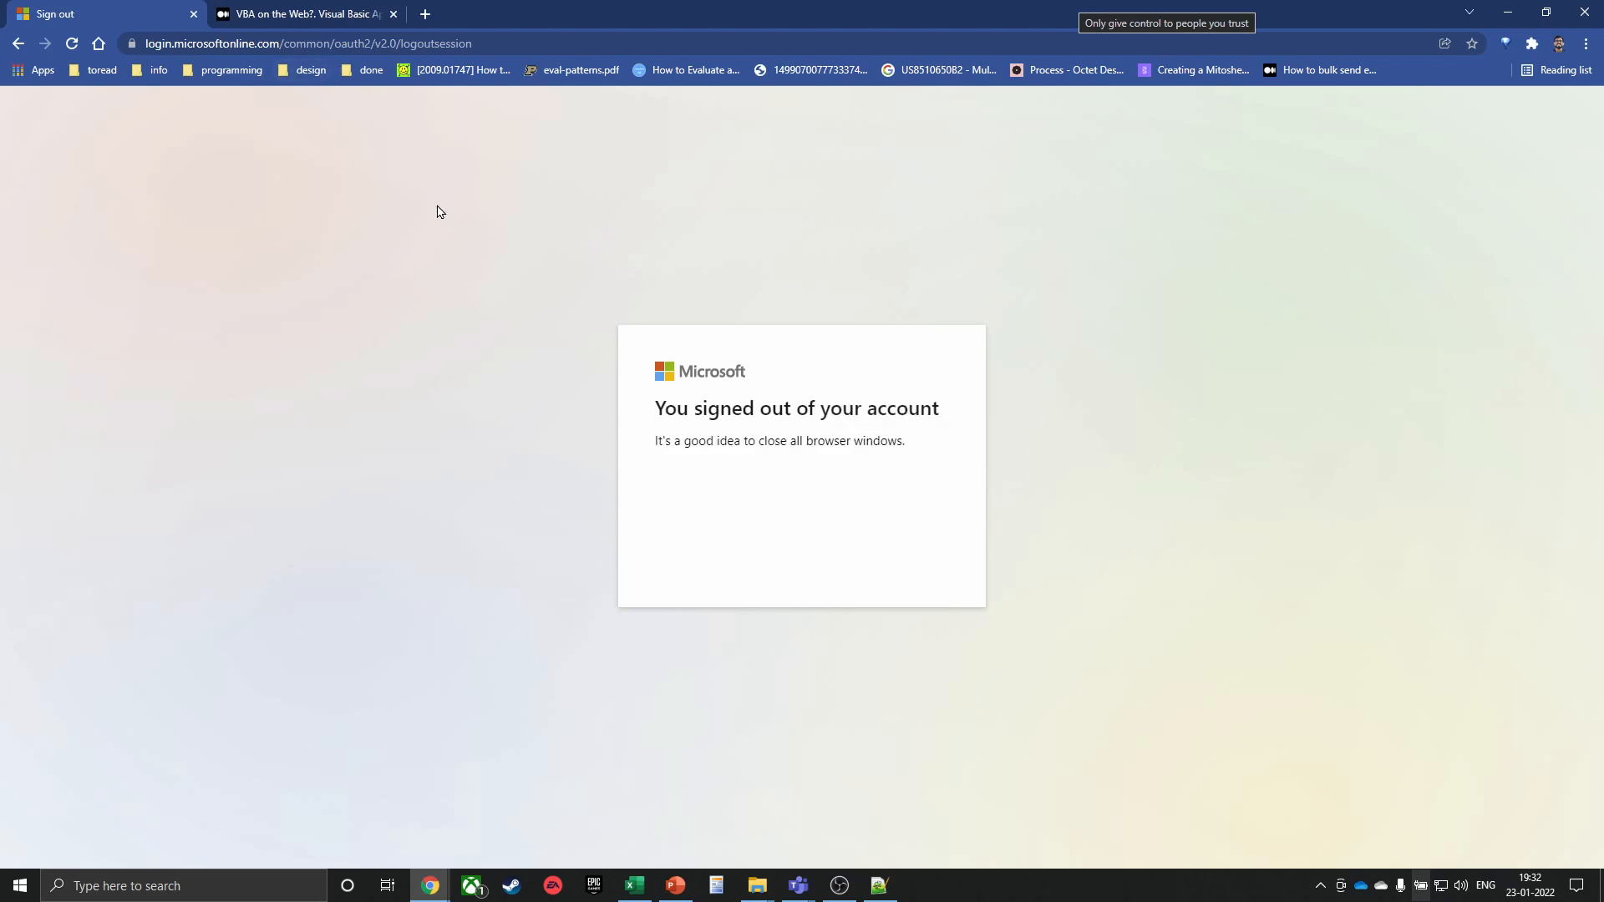
# Reload office.com, finish the welcome tour, sign out again and close the sign-out page
pyautogui.click(245, 47)
pyautogui.write('office.com')
pyautogui.press('Return')
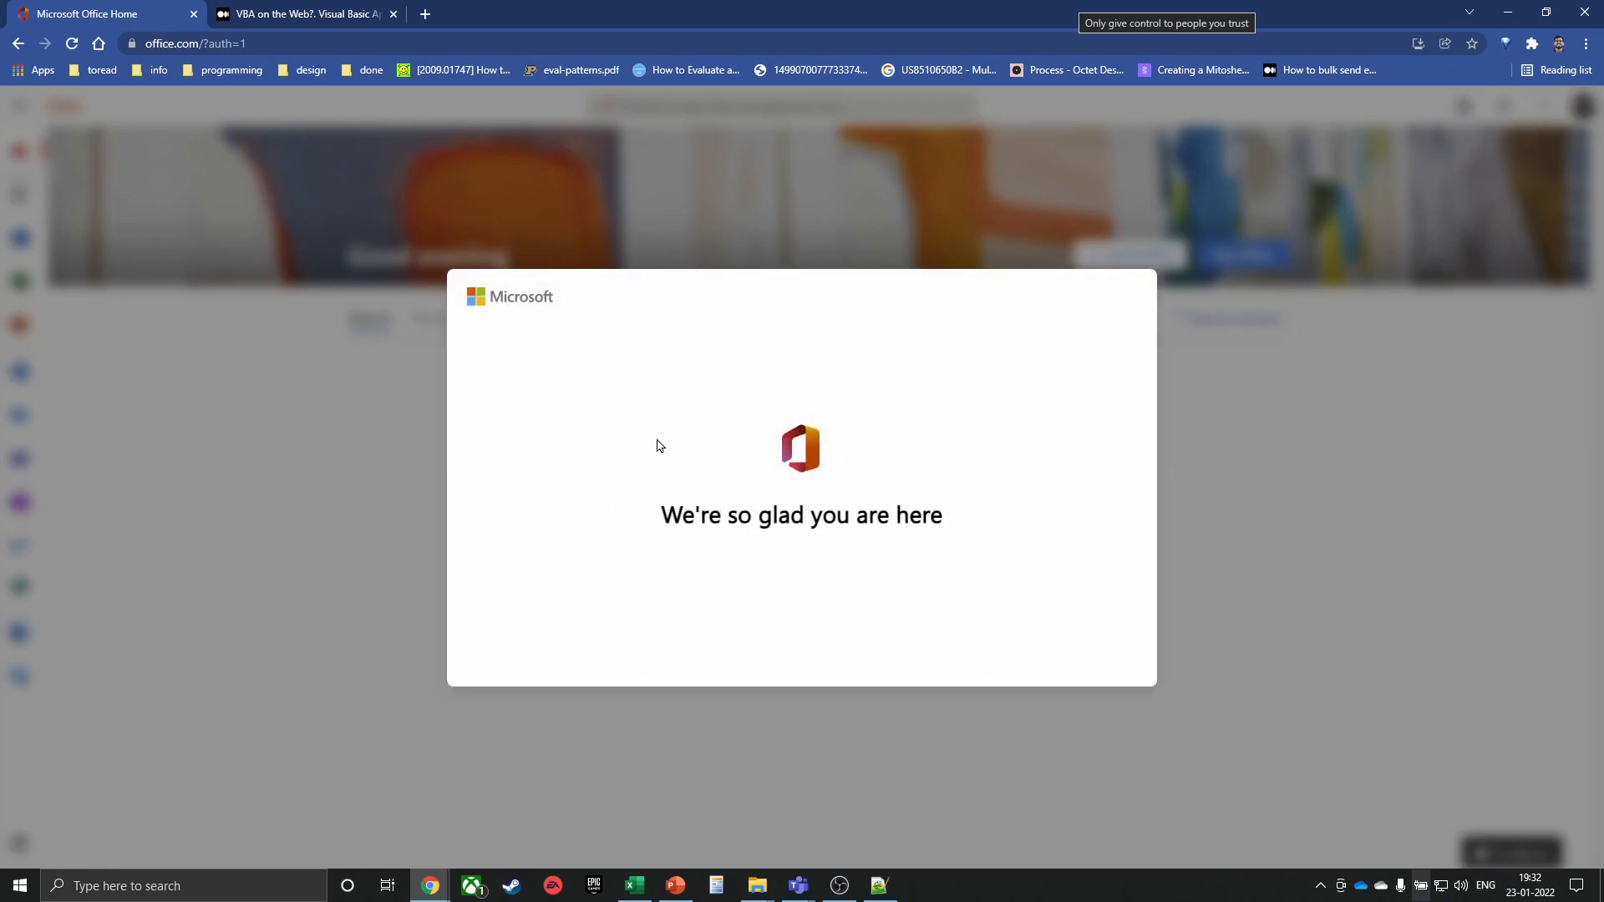
pyautogui.click(1190, 484)
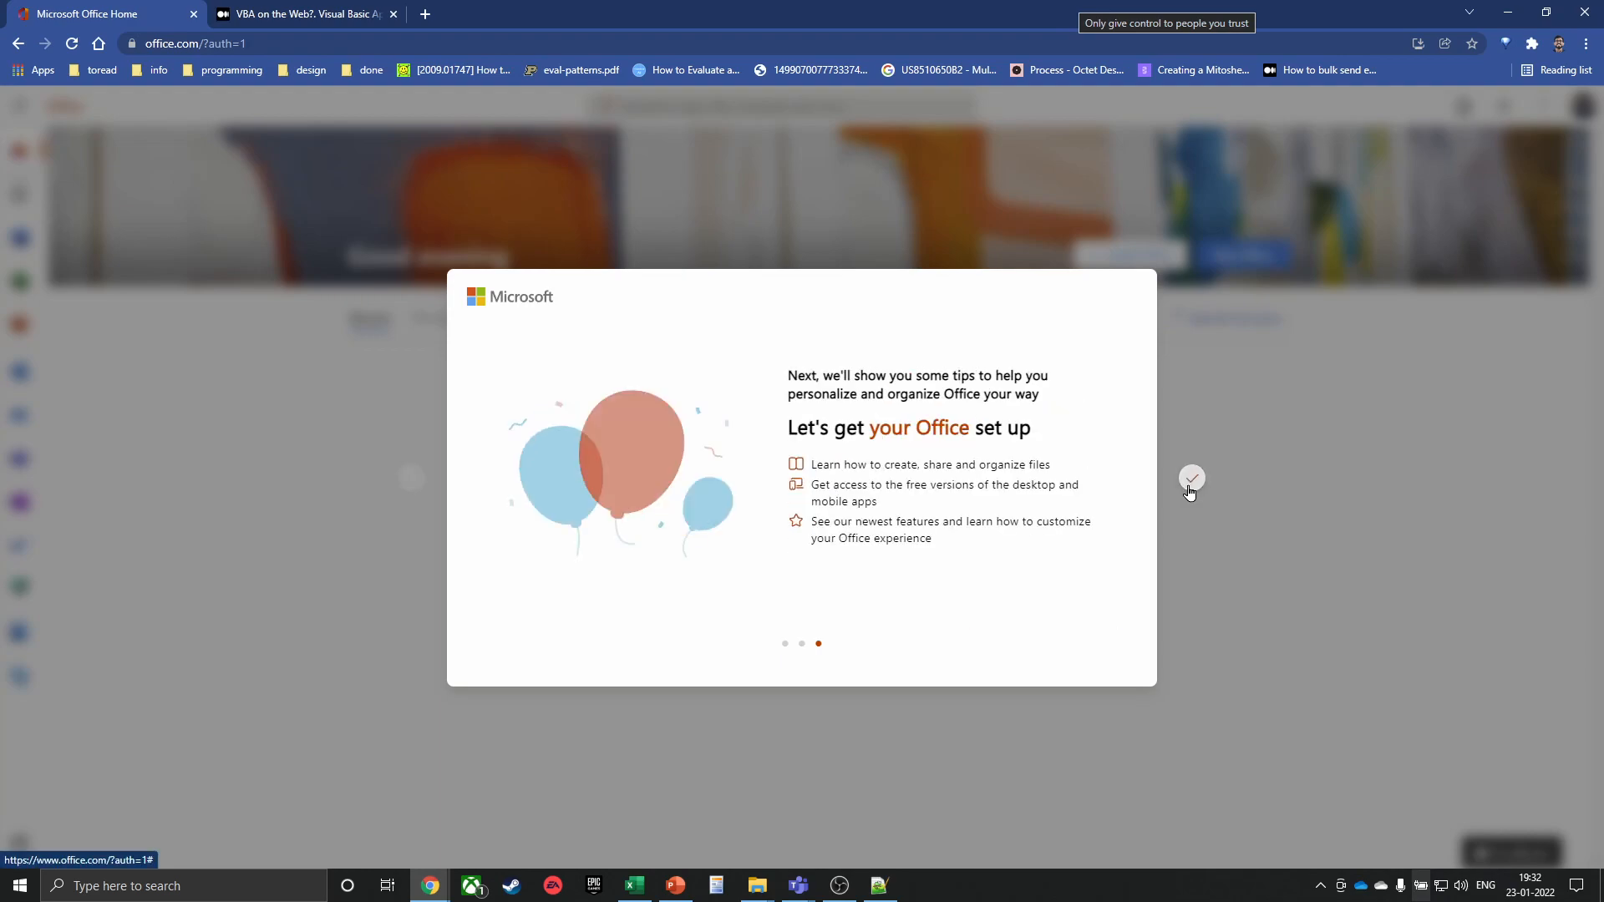
pyautogui.click(1191, 483)
pyautogui.click(1581, 106)
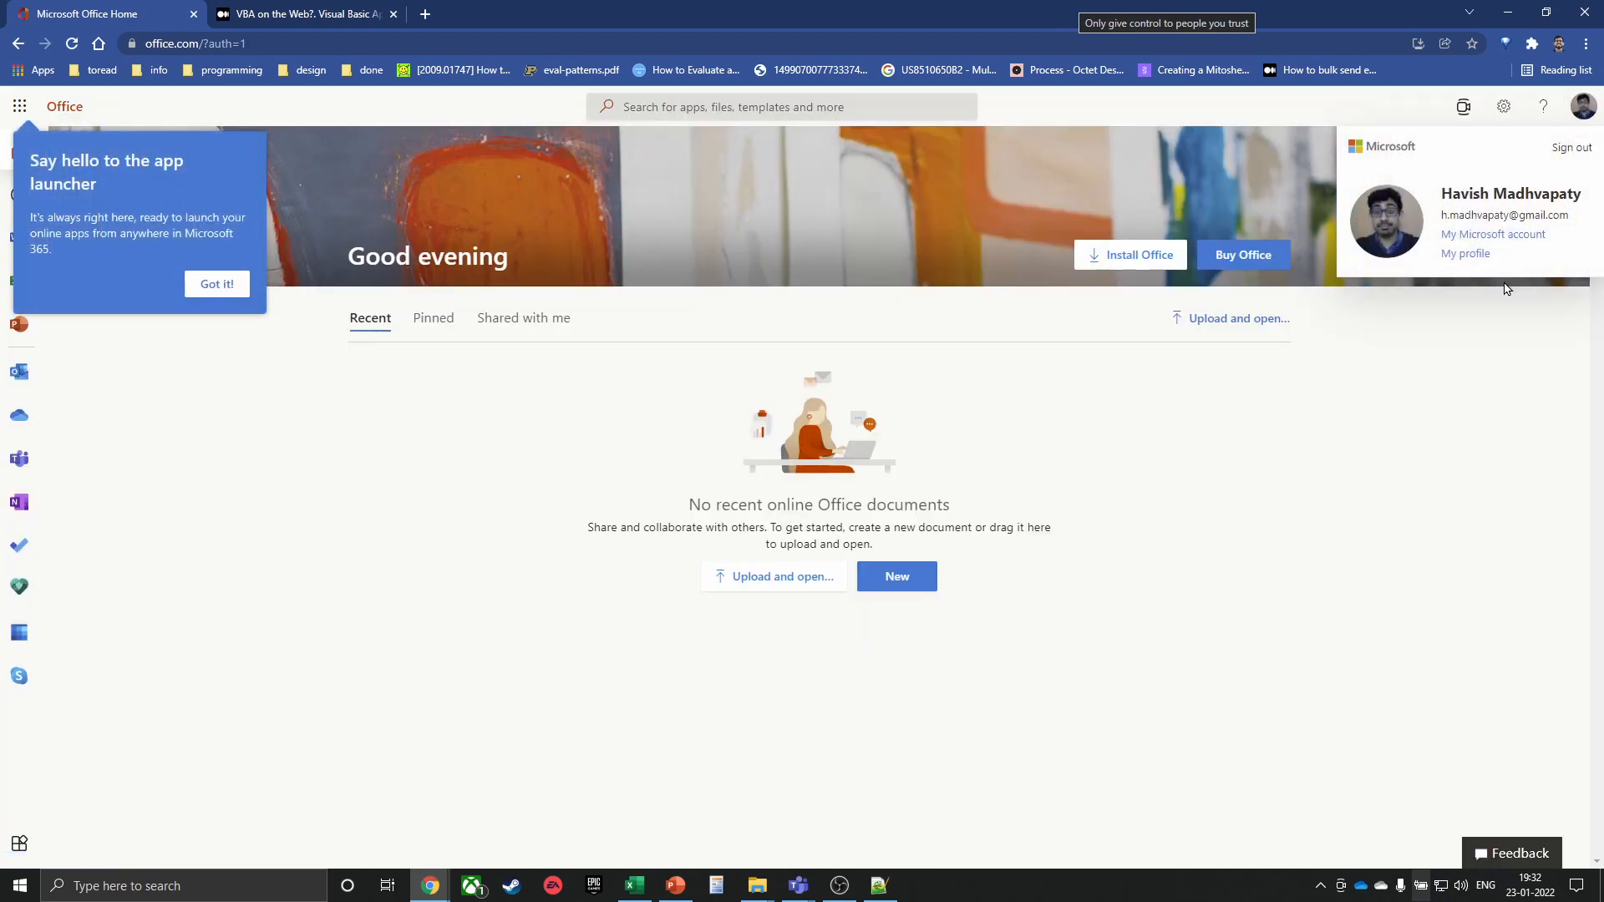
pyautogui.click(1572, 144)
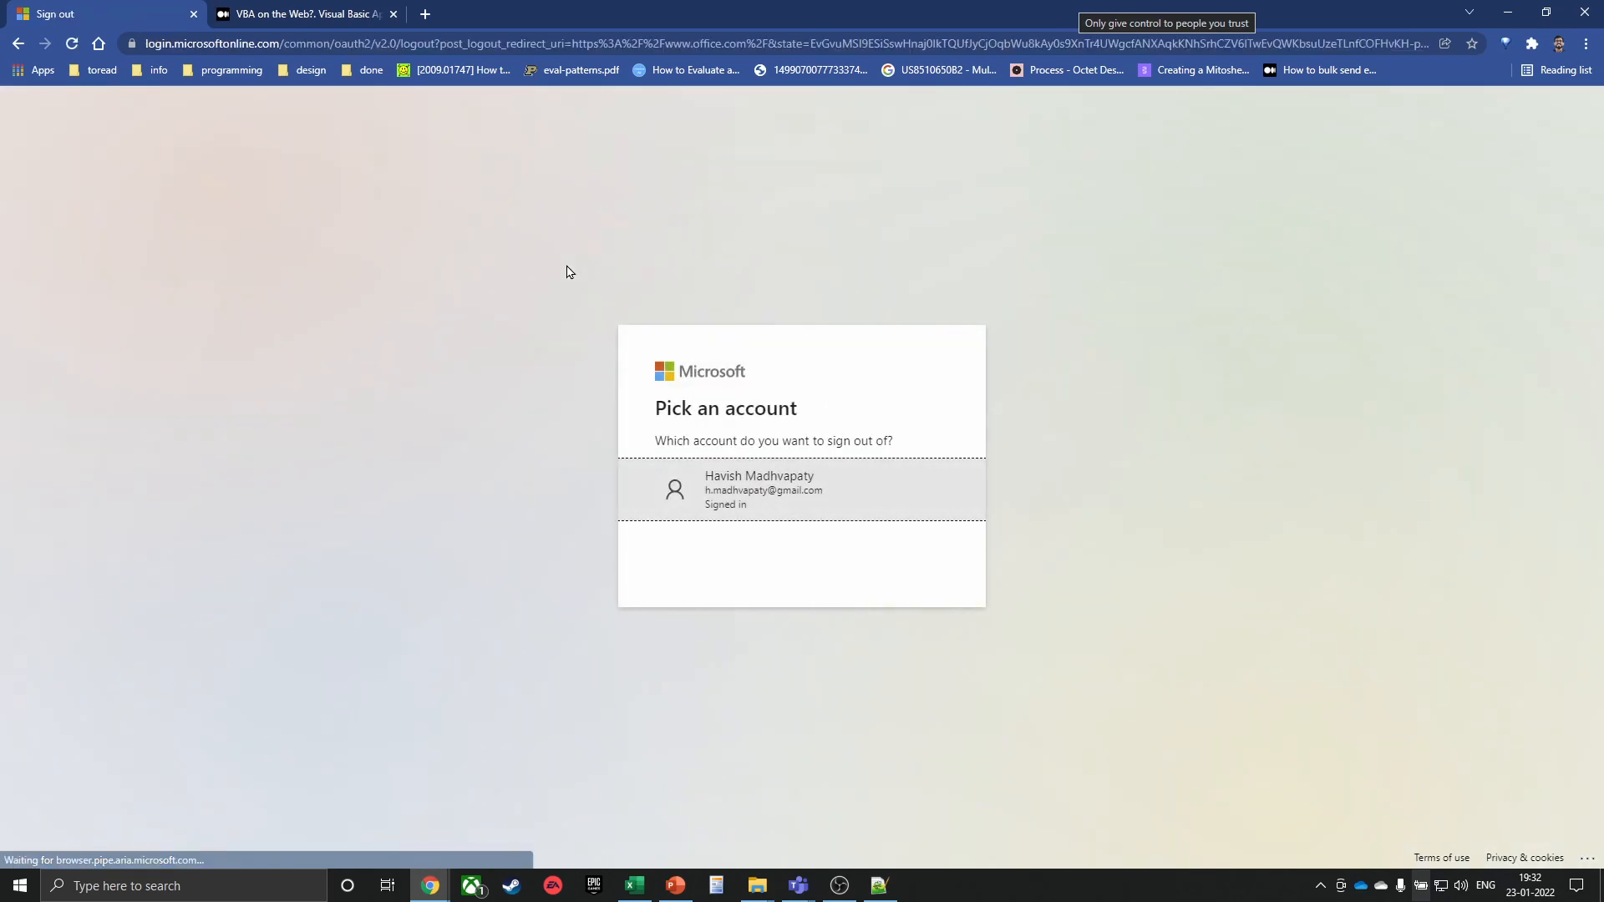
pyautogui.click(766, 503)
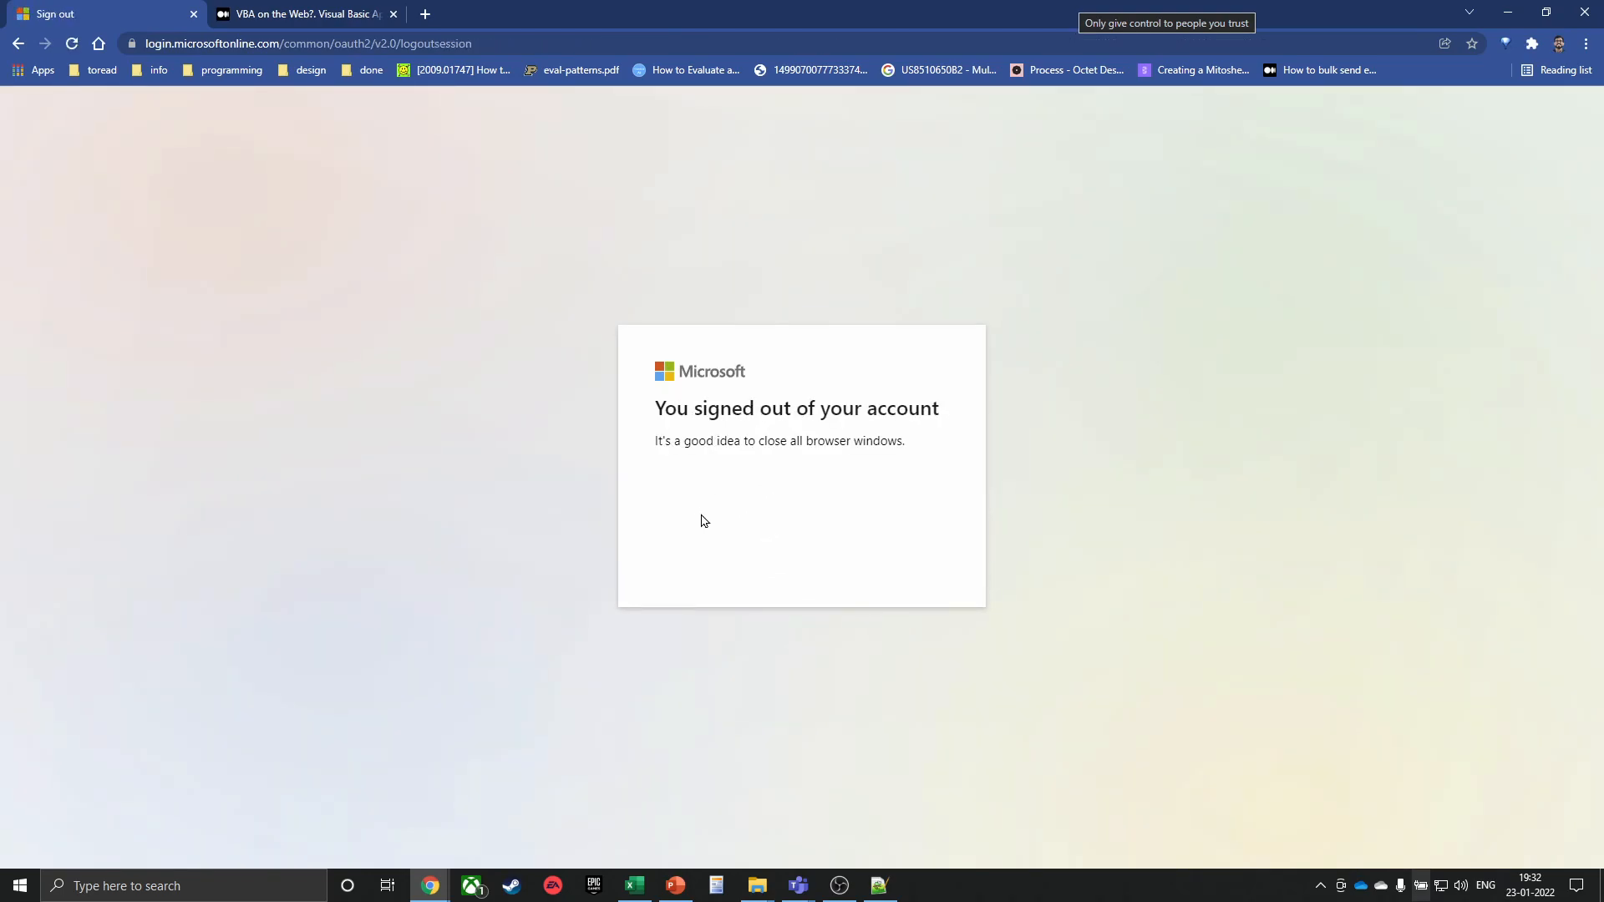
pyautogui.hotkey('ctrl', 'w')
# Reopen office.com in a new tab, begin signing in, then open an Incognito window instead
pyautogui.hotkey('ctrl', 't')
pyautogui.write('office.com')
pyautogui.press('Return')
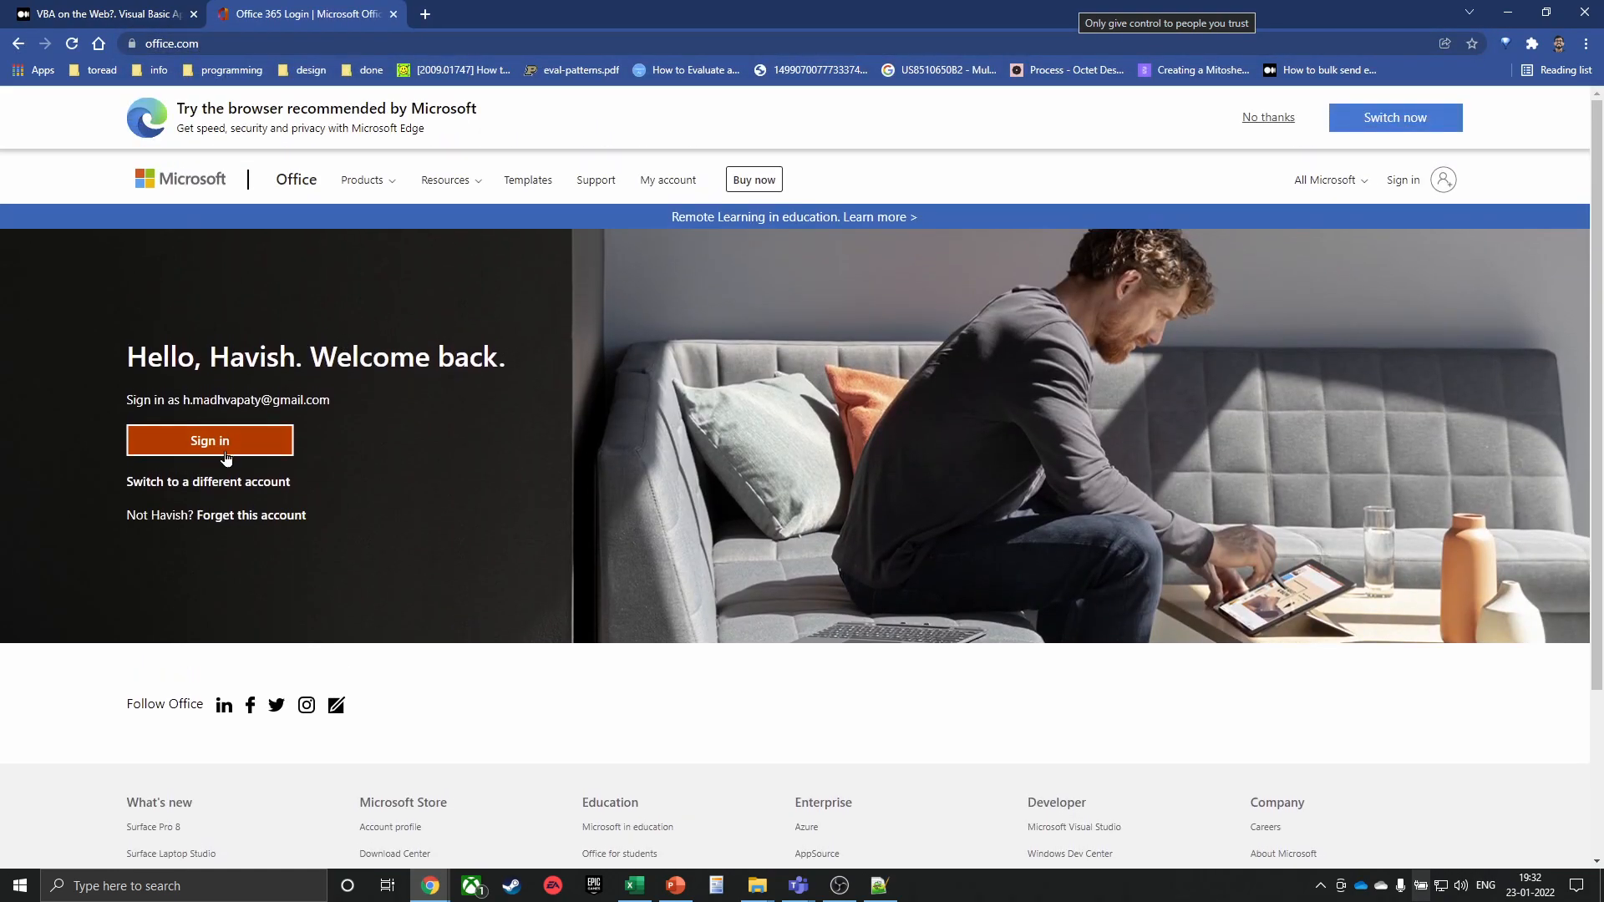
pyautogui.click(224, 453)
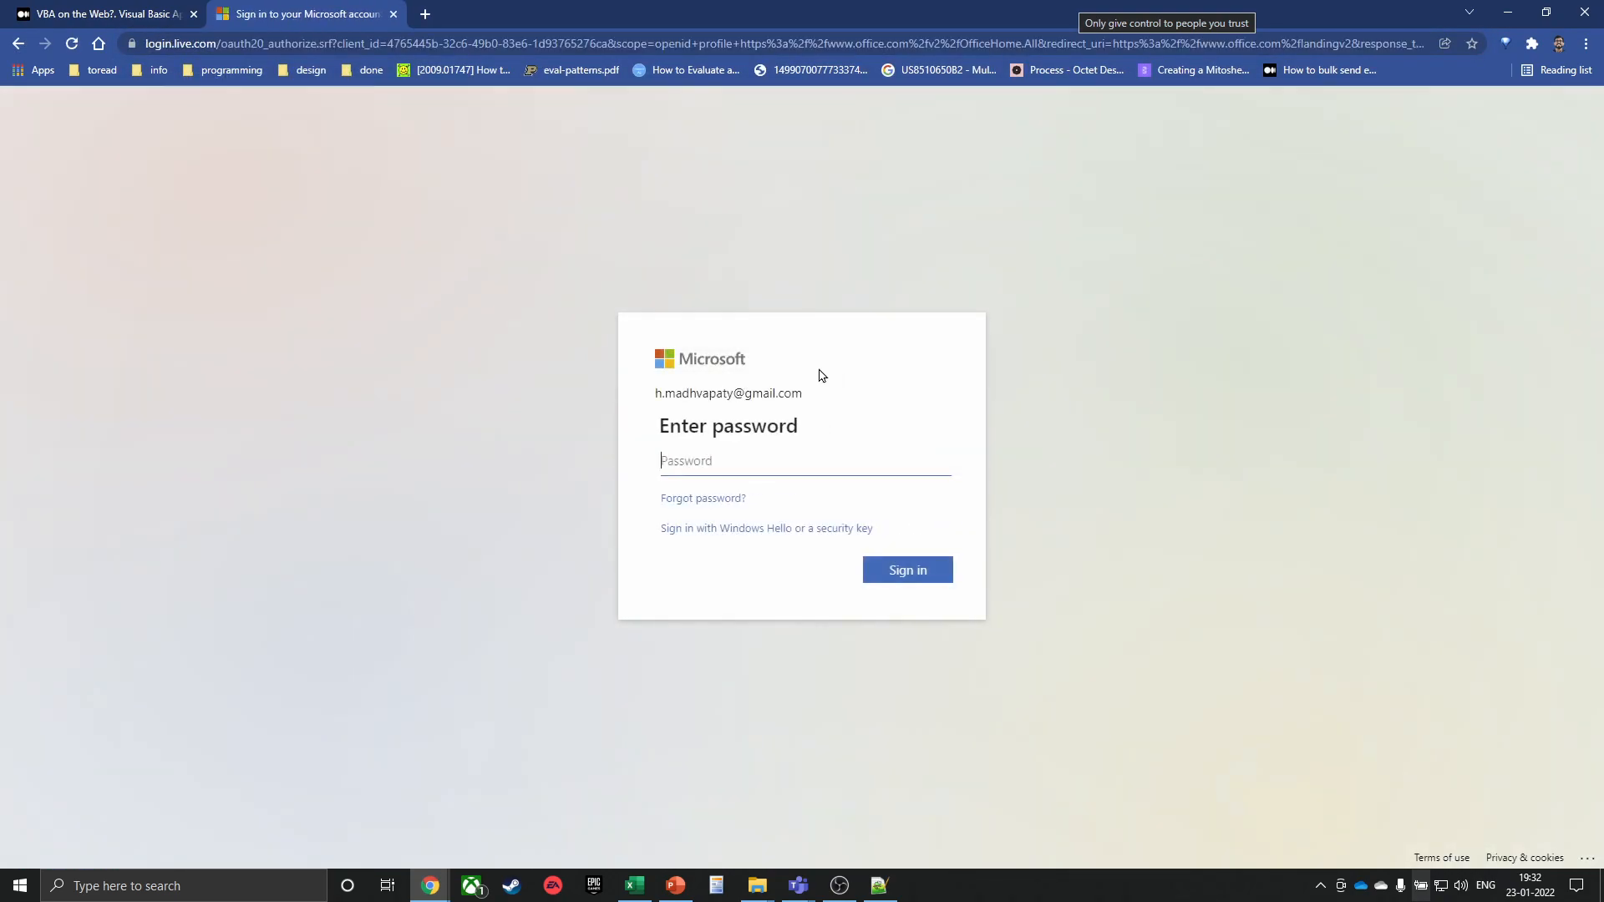
pyautogui.click(769, 465)
pyautogui.click(761, 614)
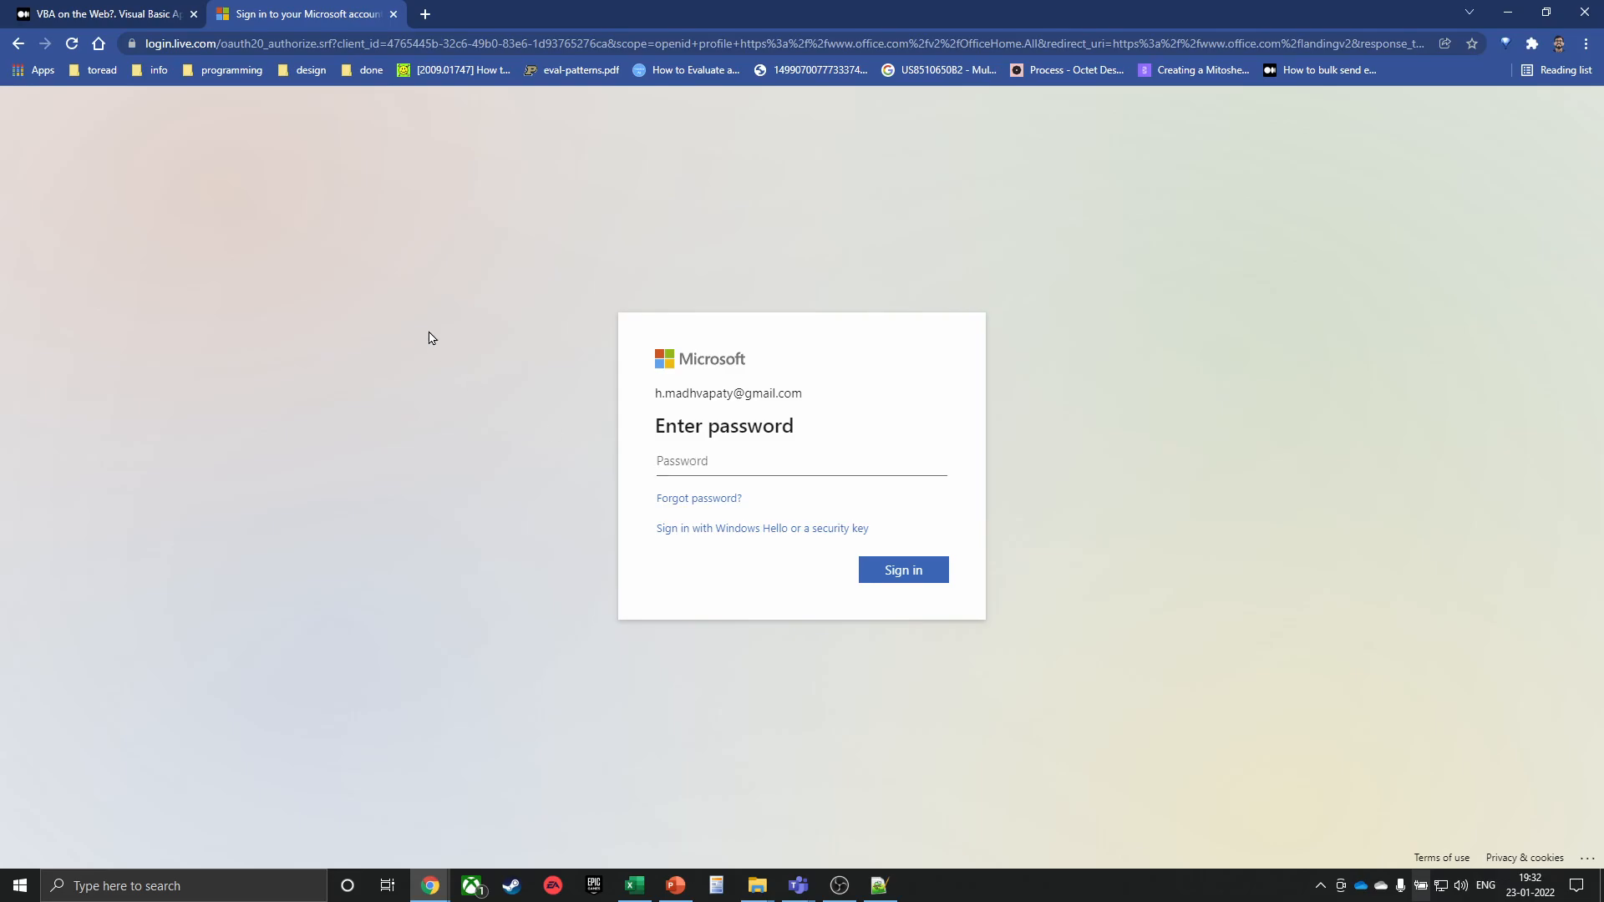
pyautogui.hotkey('ctrl', 'shift', 'n')
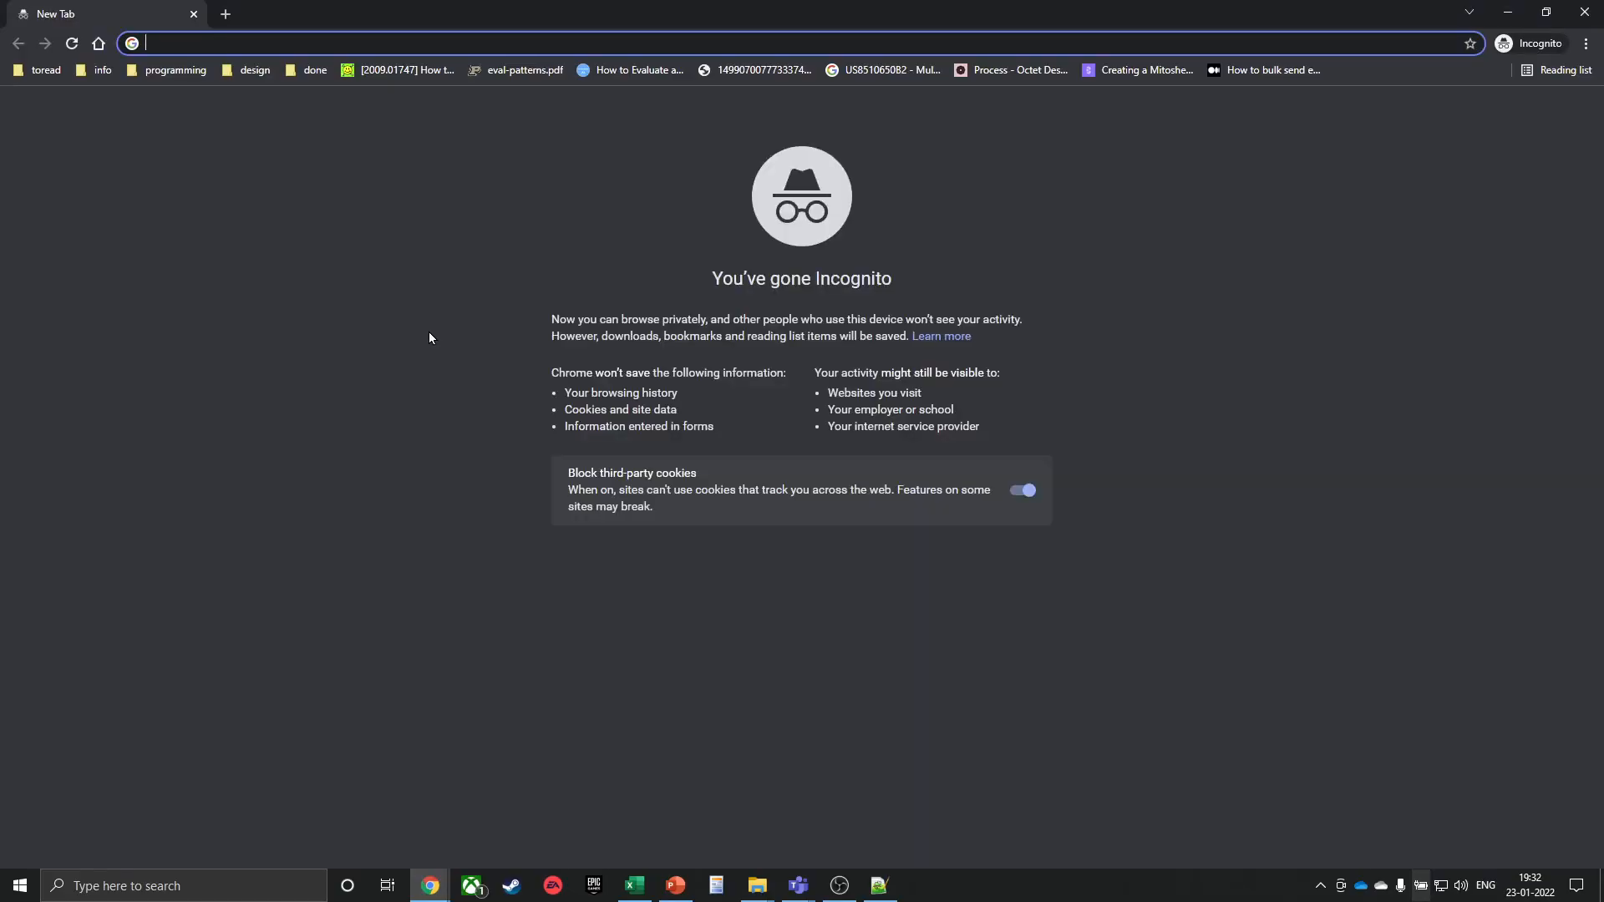
# Load office.com in Incognito and sign in with the account e-mail and password, staying signed in
pyautogui.write('office')
pyautogui.press('Return')
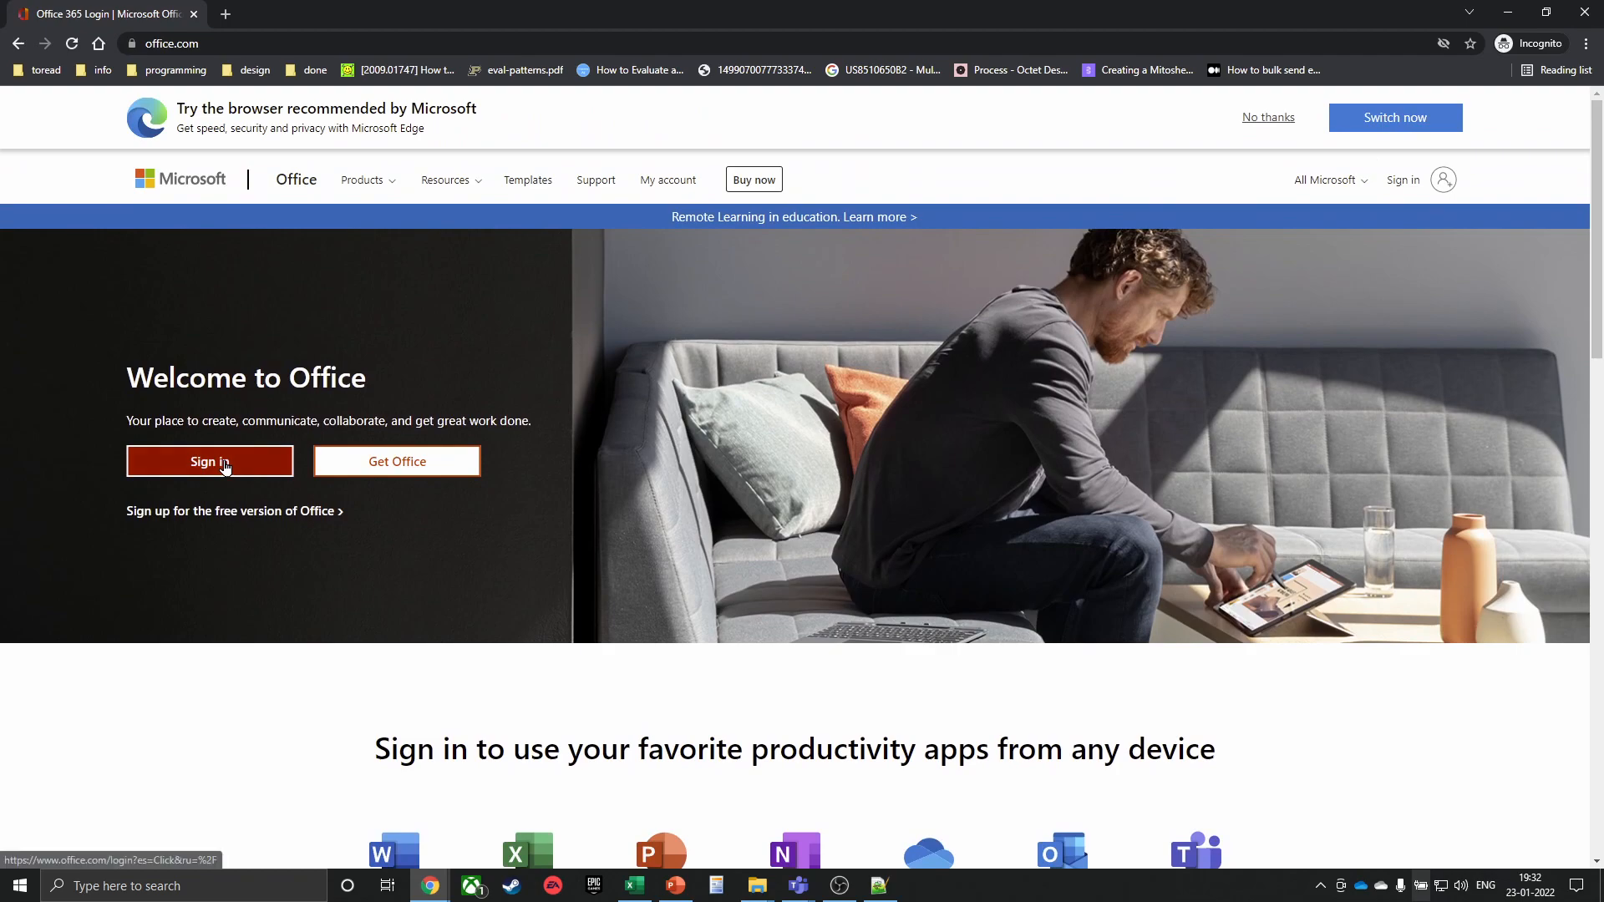
pyautogui.click(219, 460)
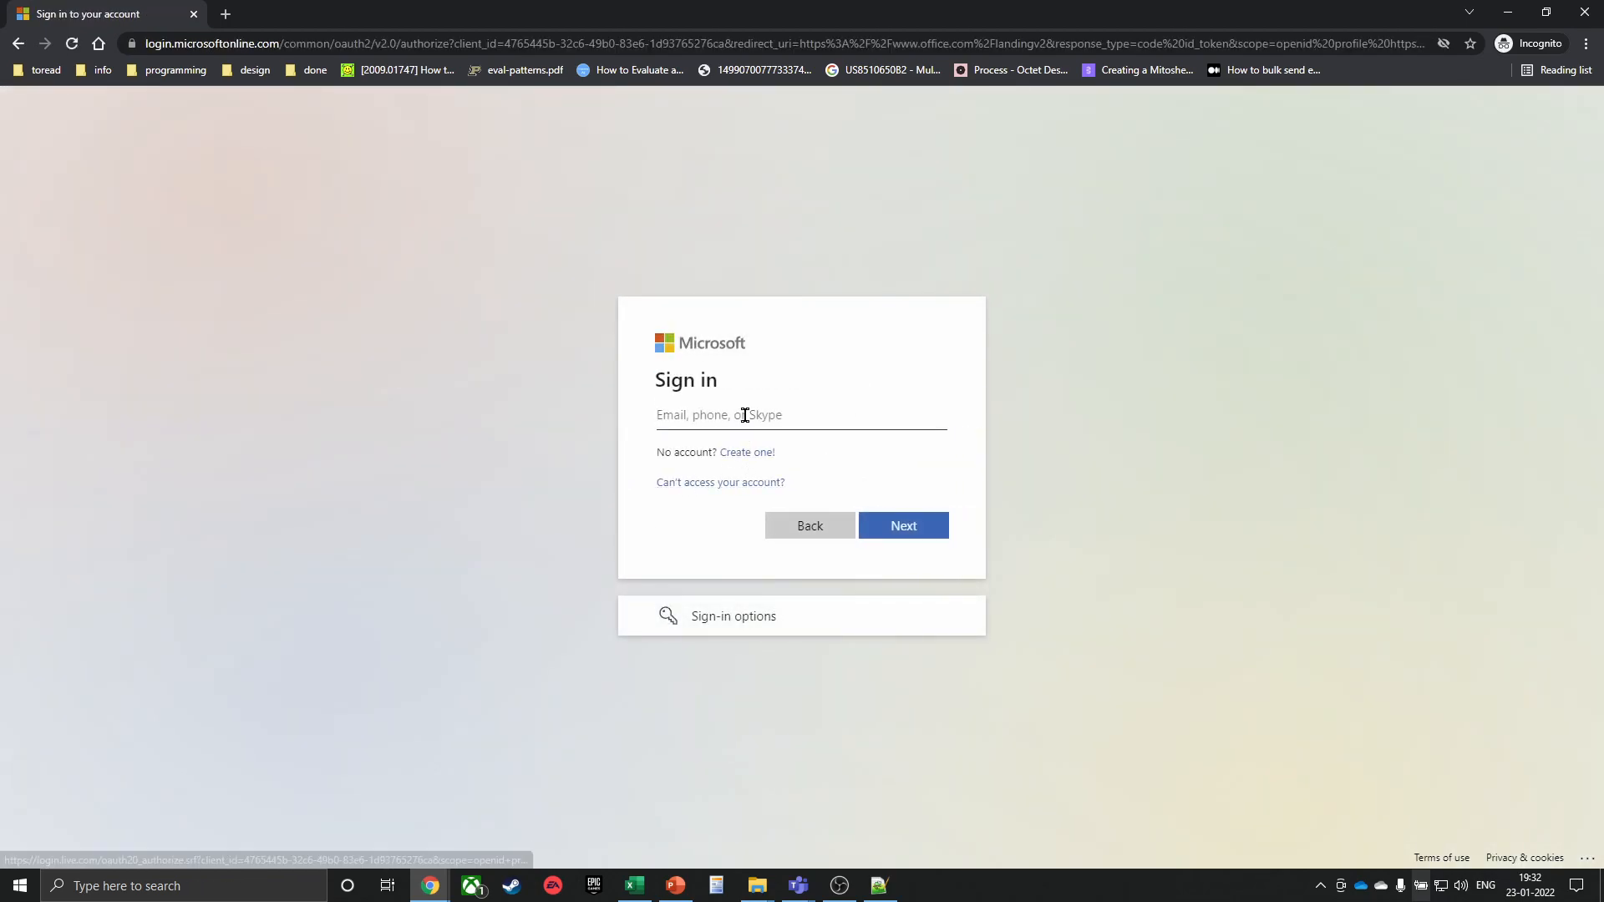
pyautogui.click(745, 416)
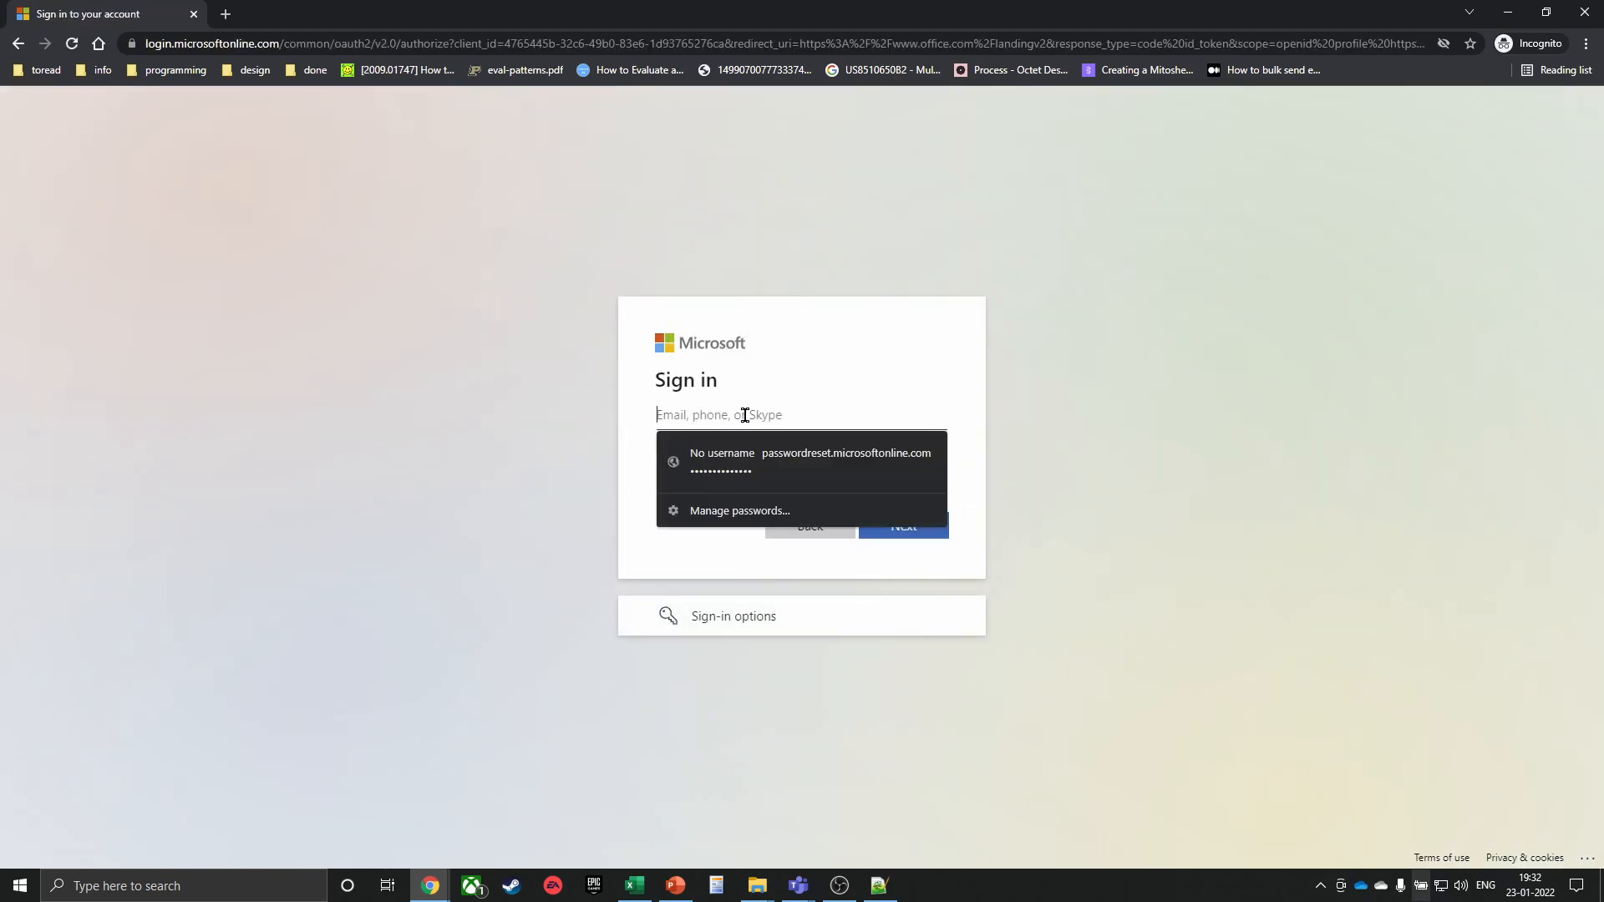
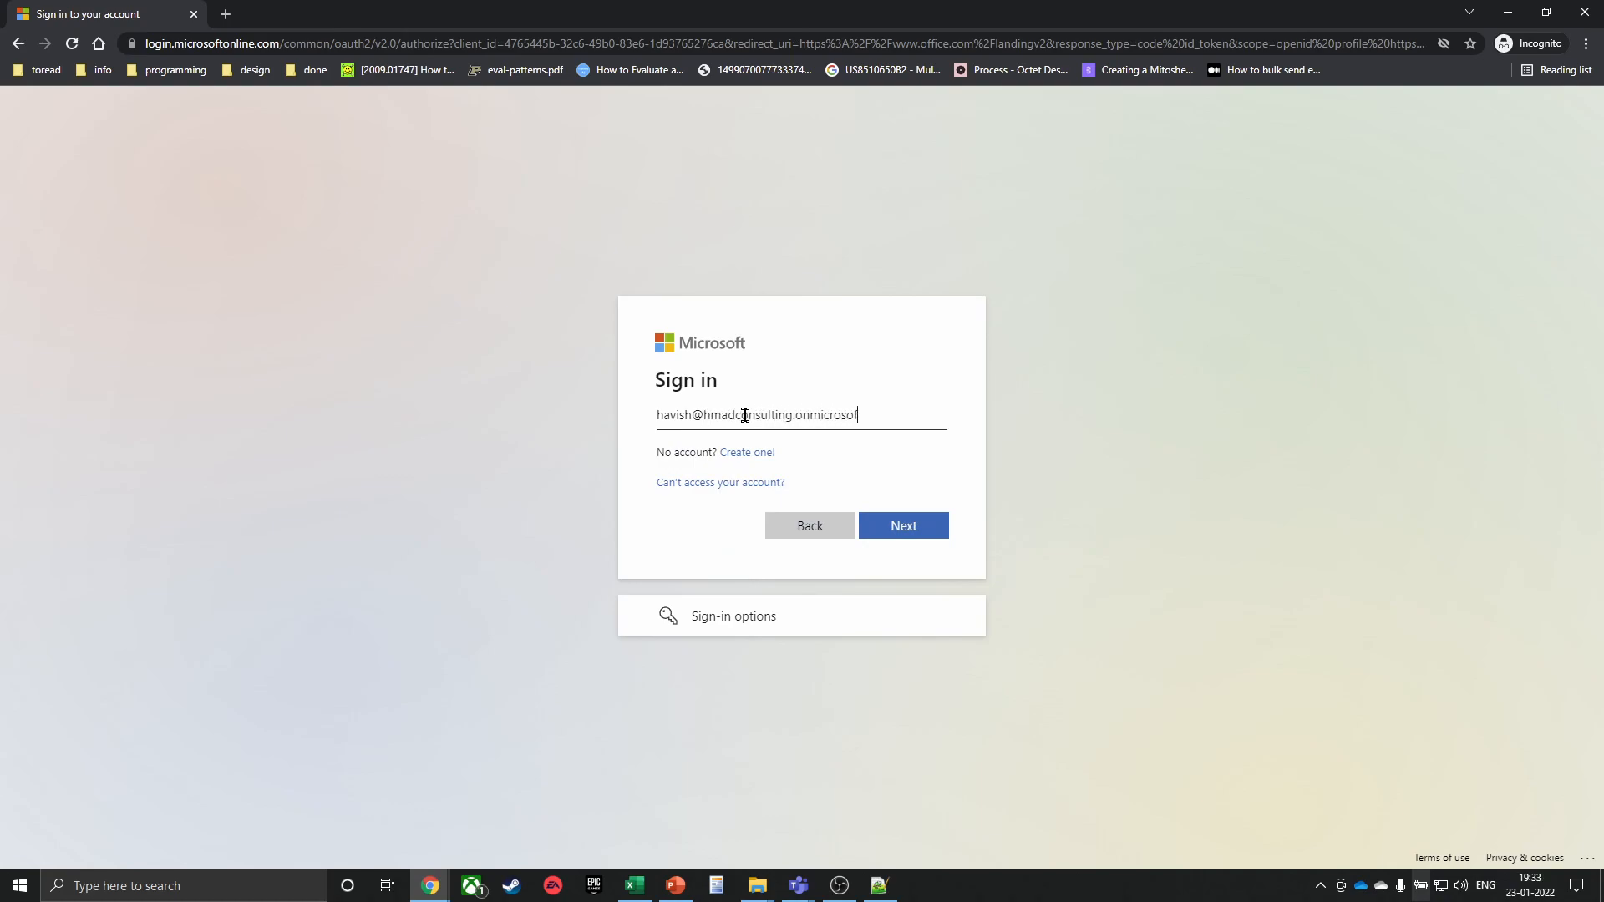
pyautogui.click(913, 528)
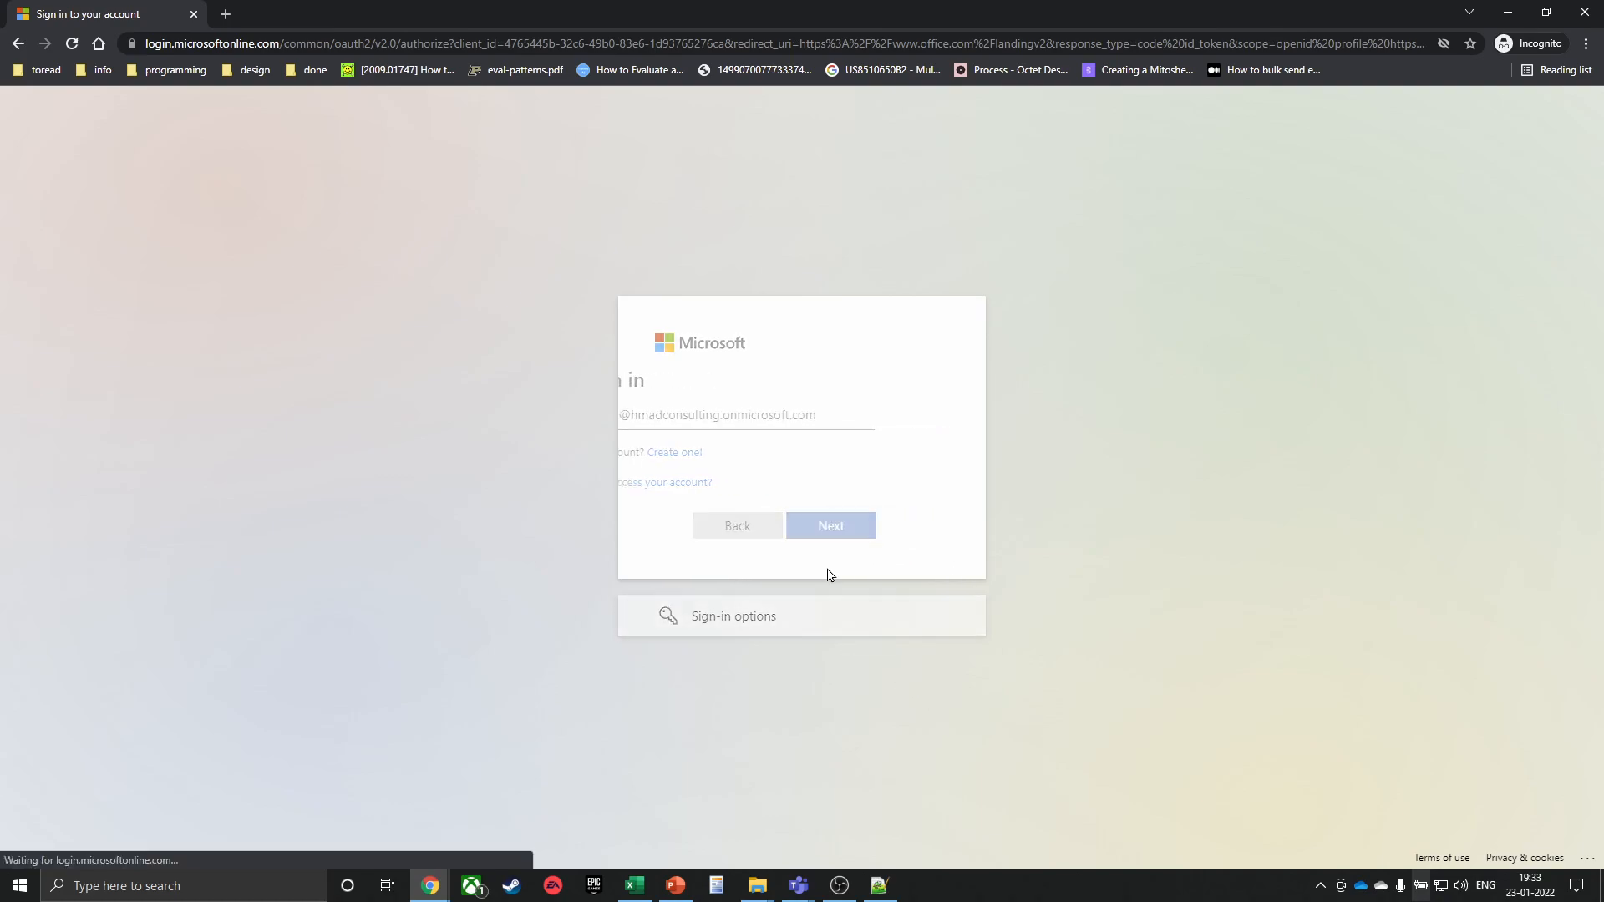
pyautogui.click(748, 482)
pyautogui.write('****')
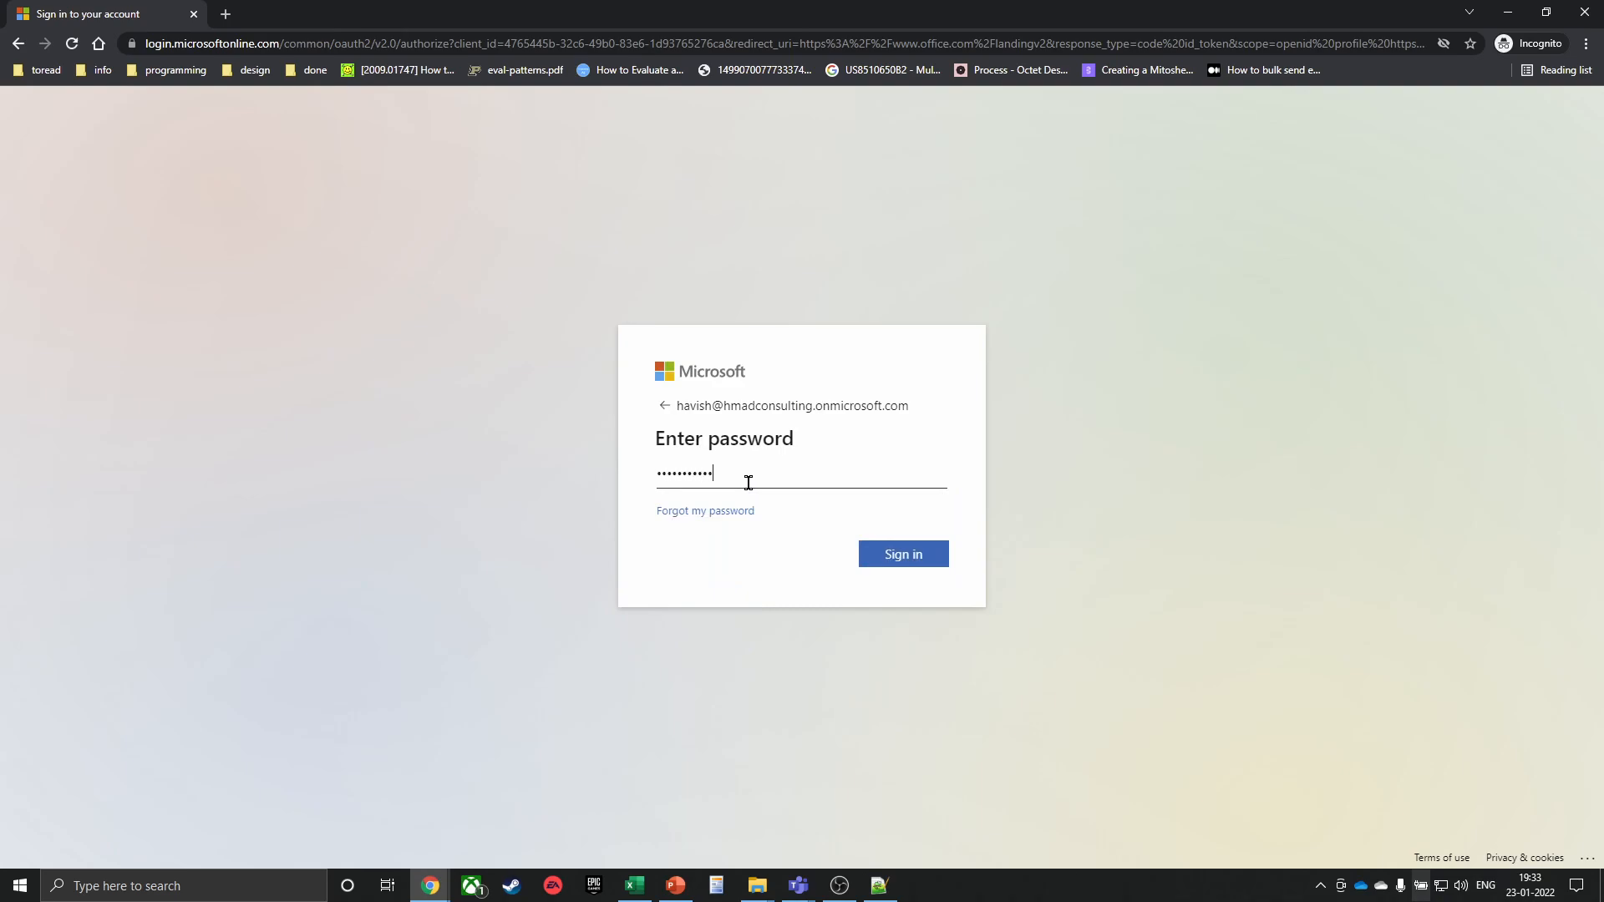
pyautogui.press('Return')
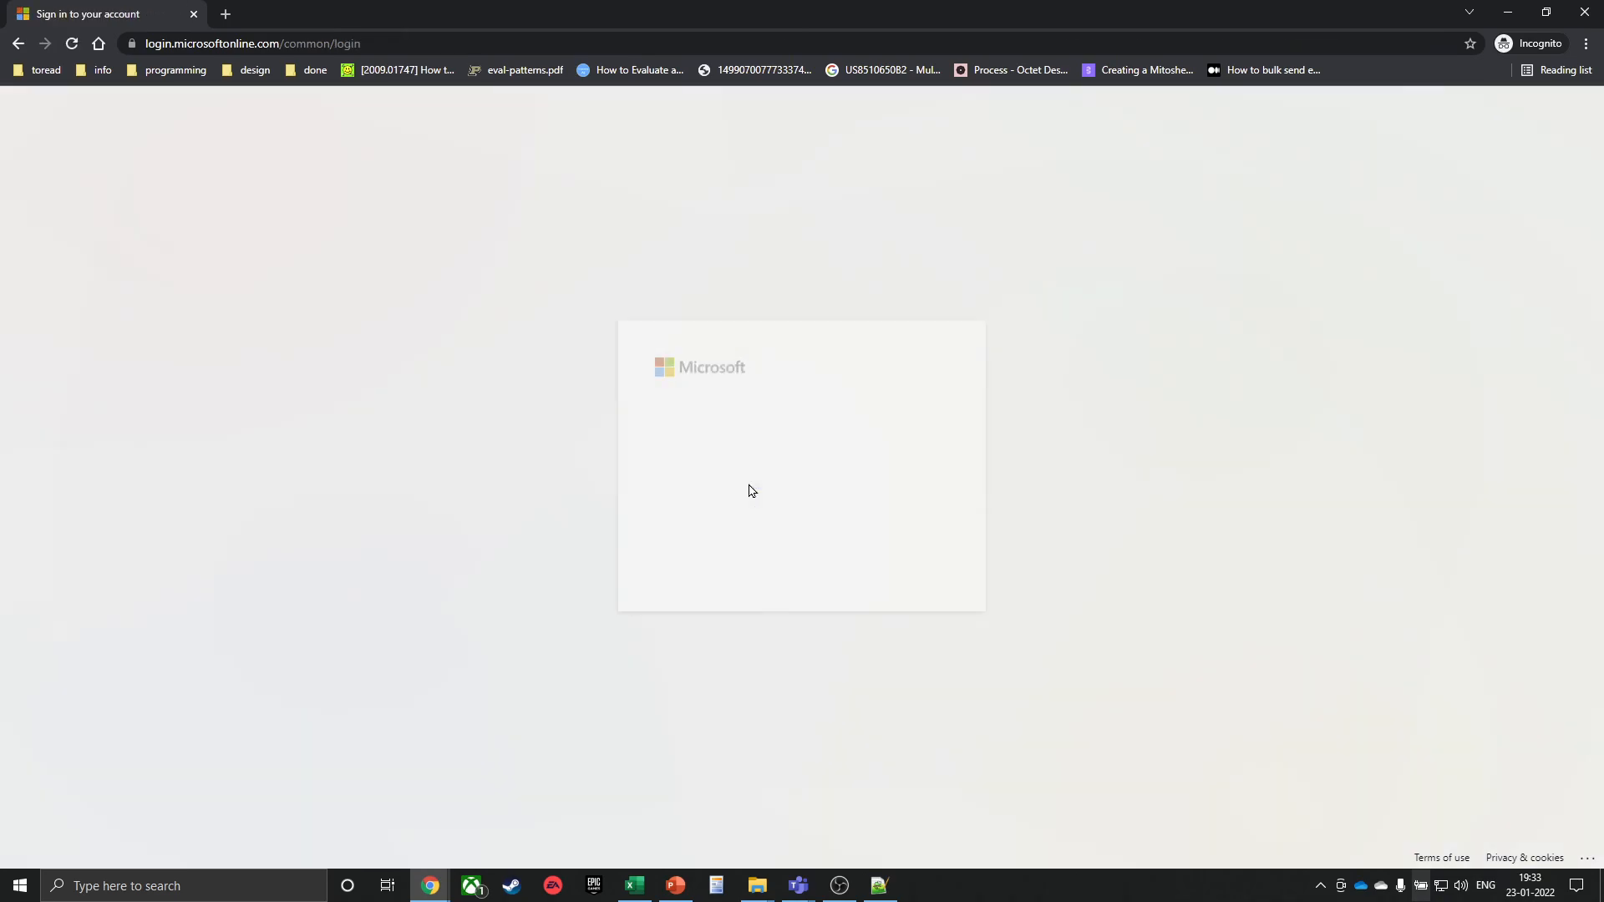
pyautogui.click(887, 562)
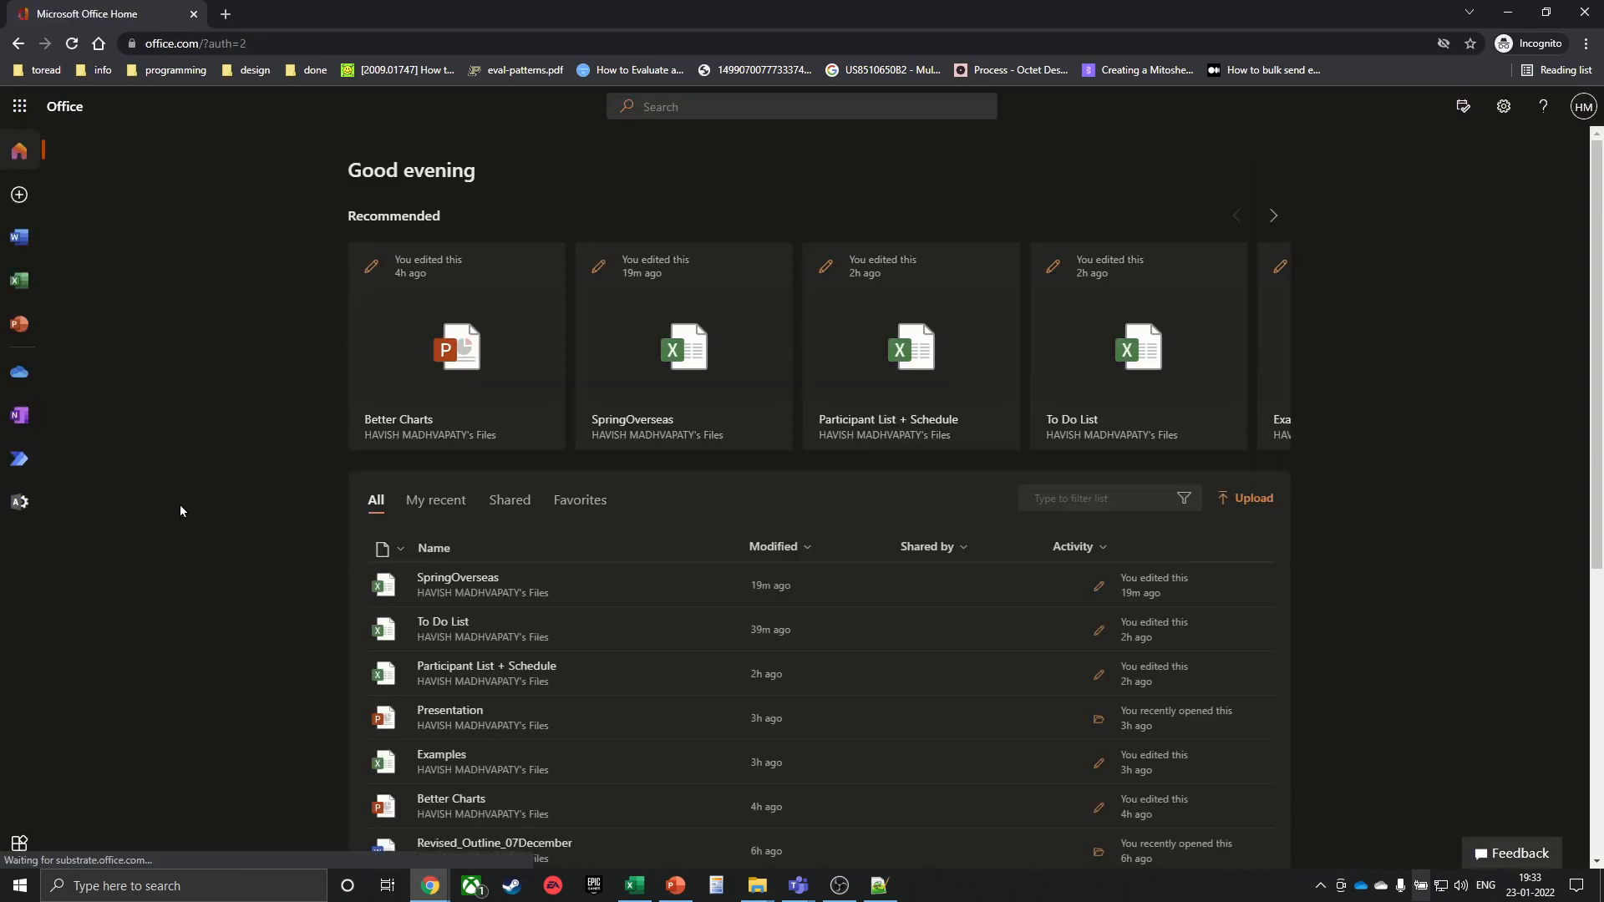
# Create new blank workbook Book 1 from the Excel start page and show the Automate tab
pyautogui.click(19, 279)
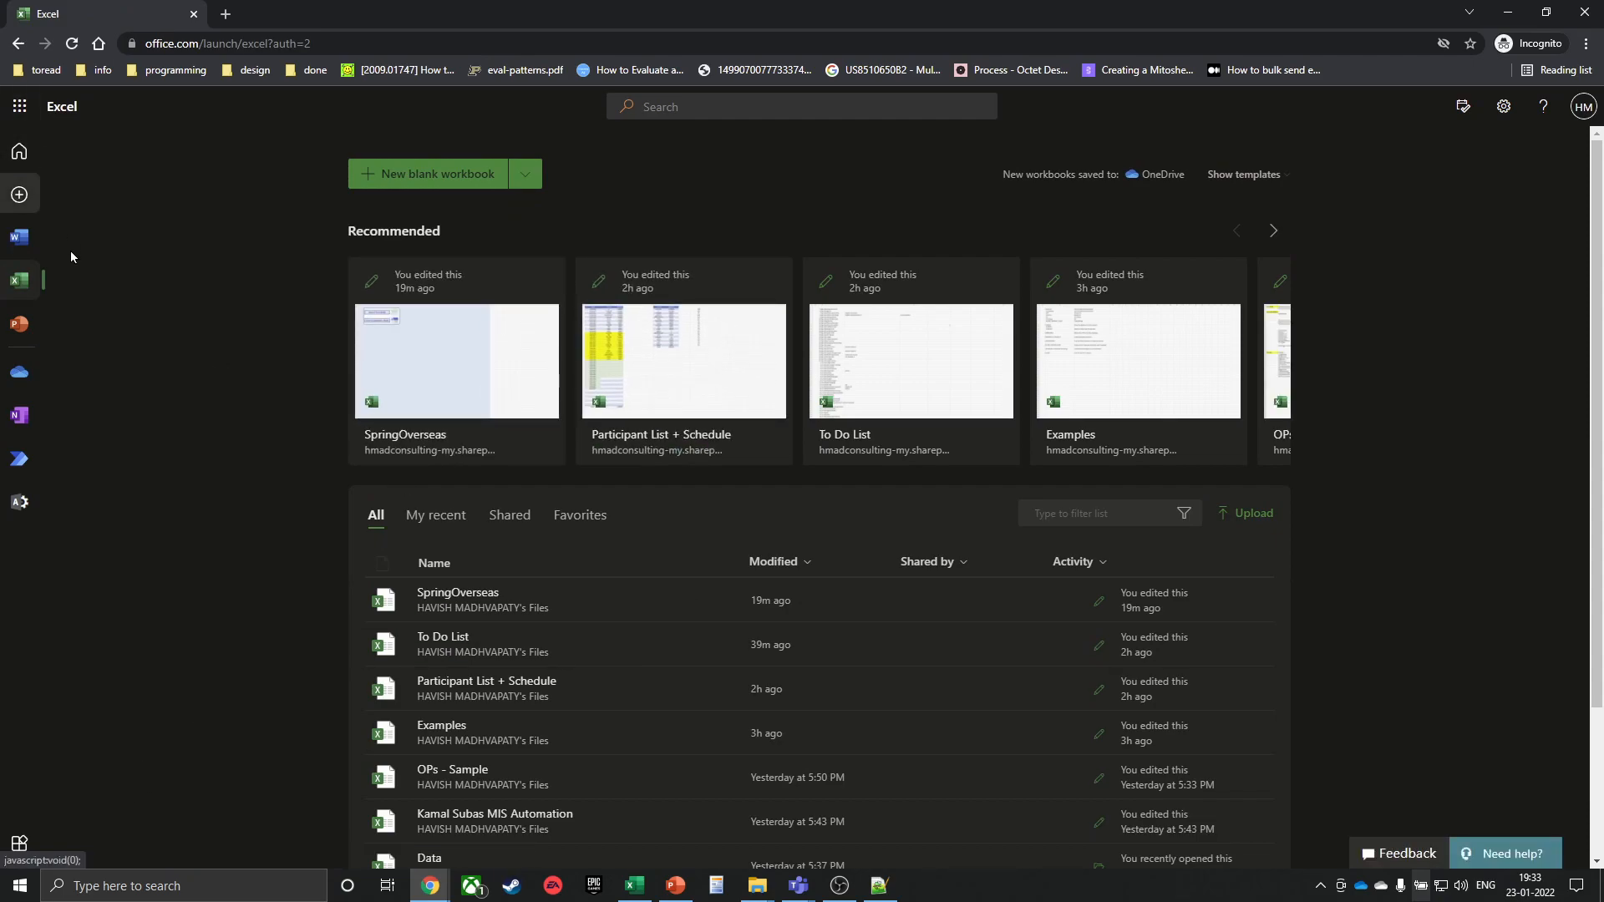
pyautogui.click(384, 177)
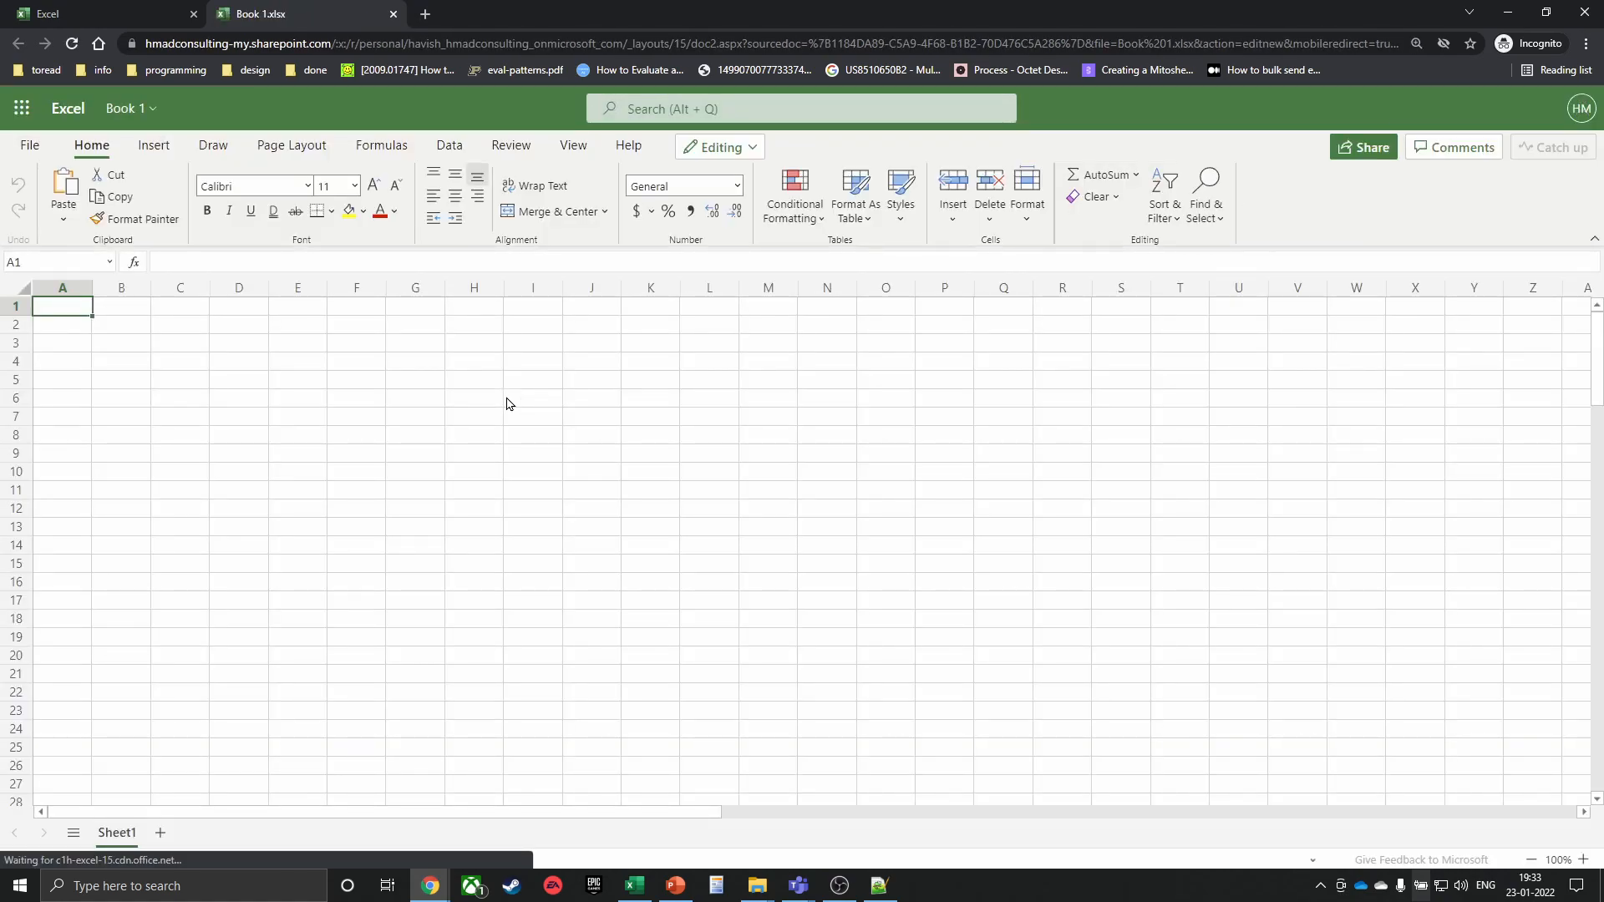
pyautogui.click(508, 404)
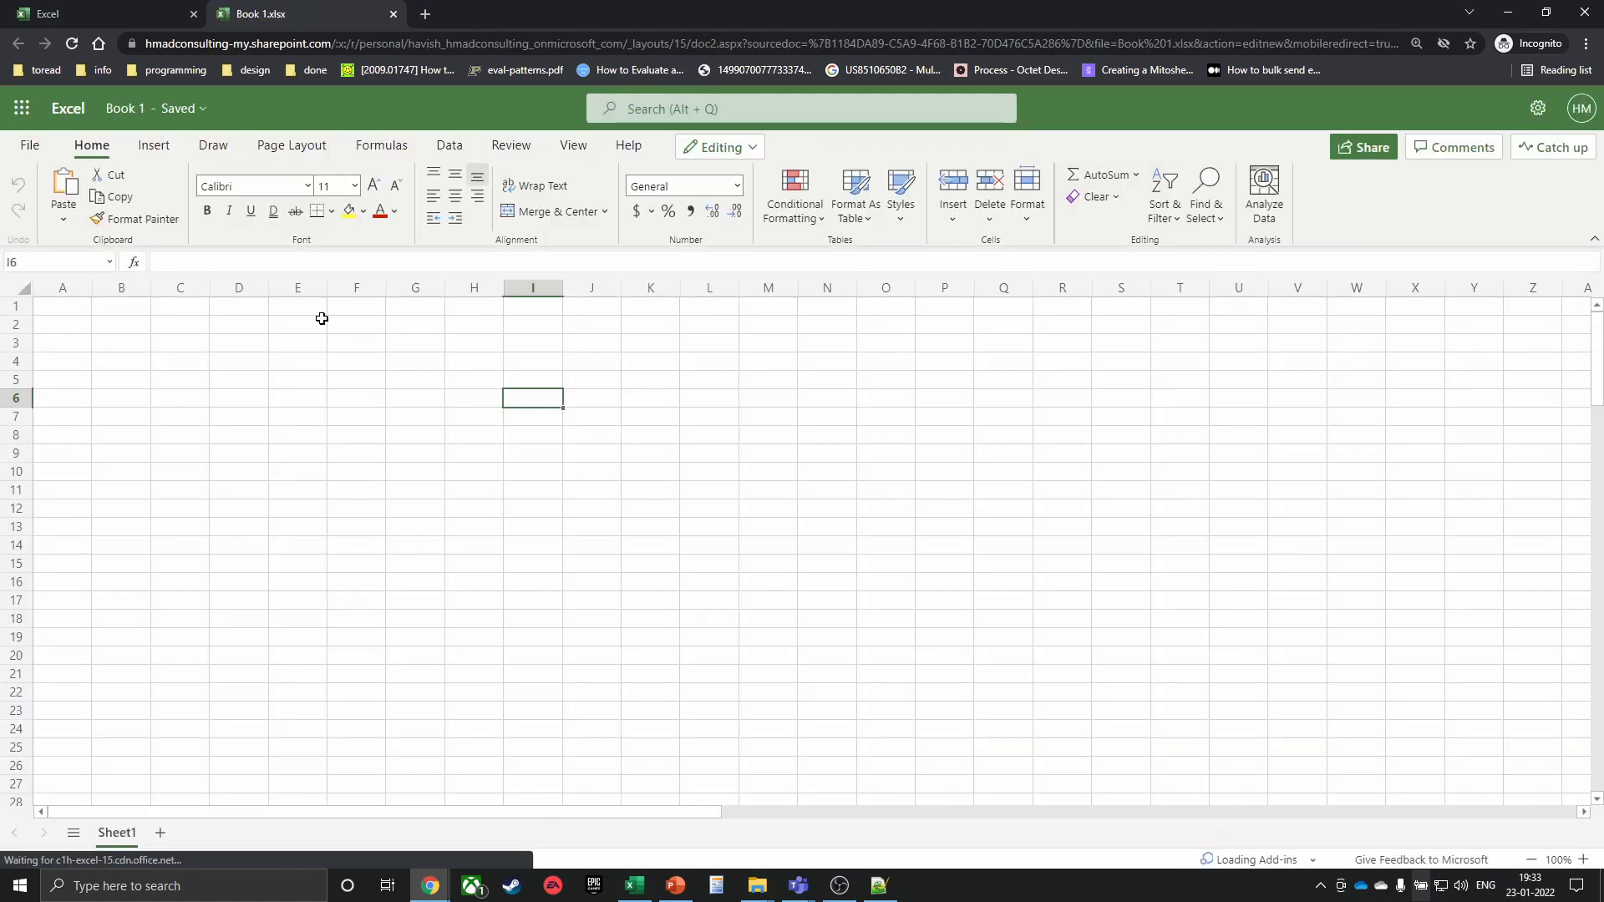
pyautogui.click(286, 354)
pyautogui.click(201, 325)
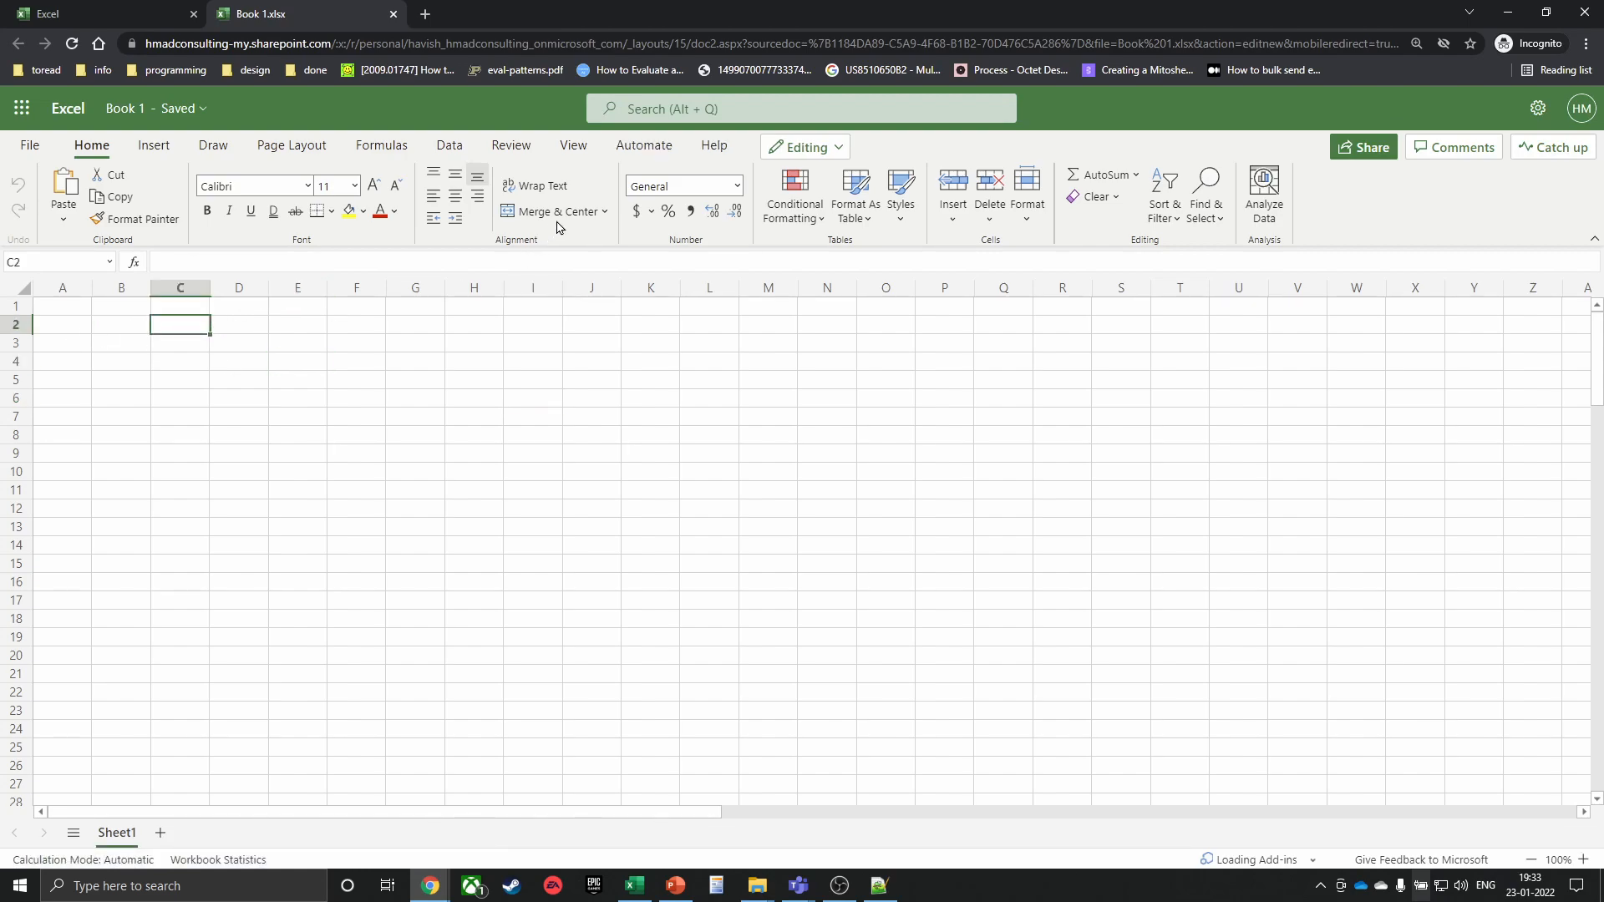
pyautogui.click(642, 147)
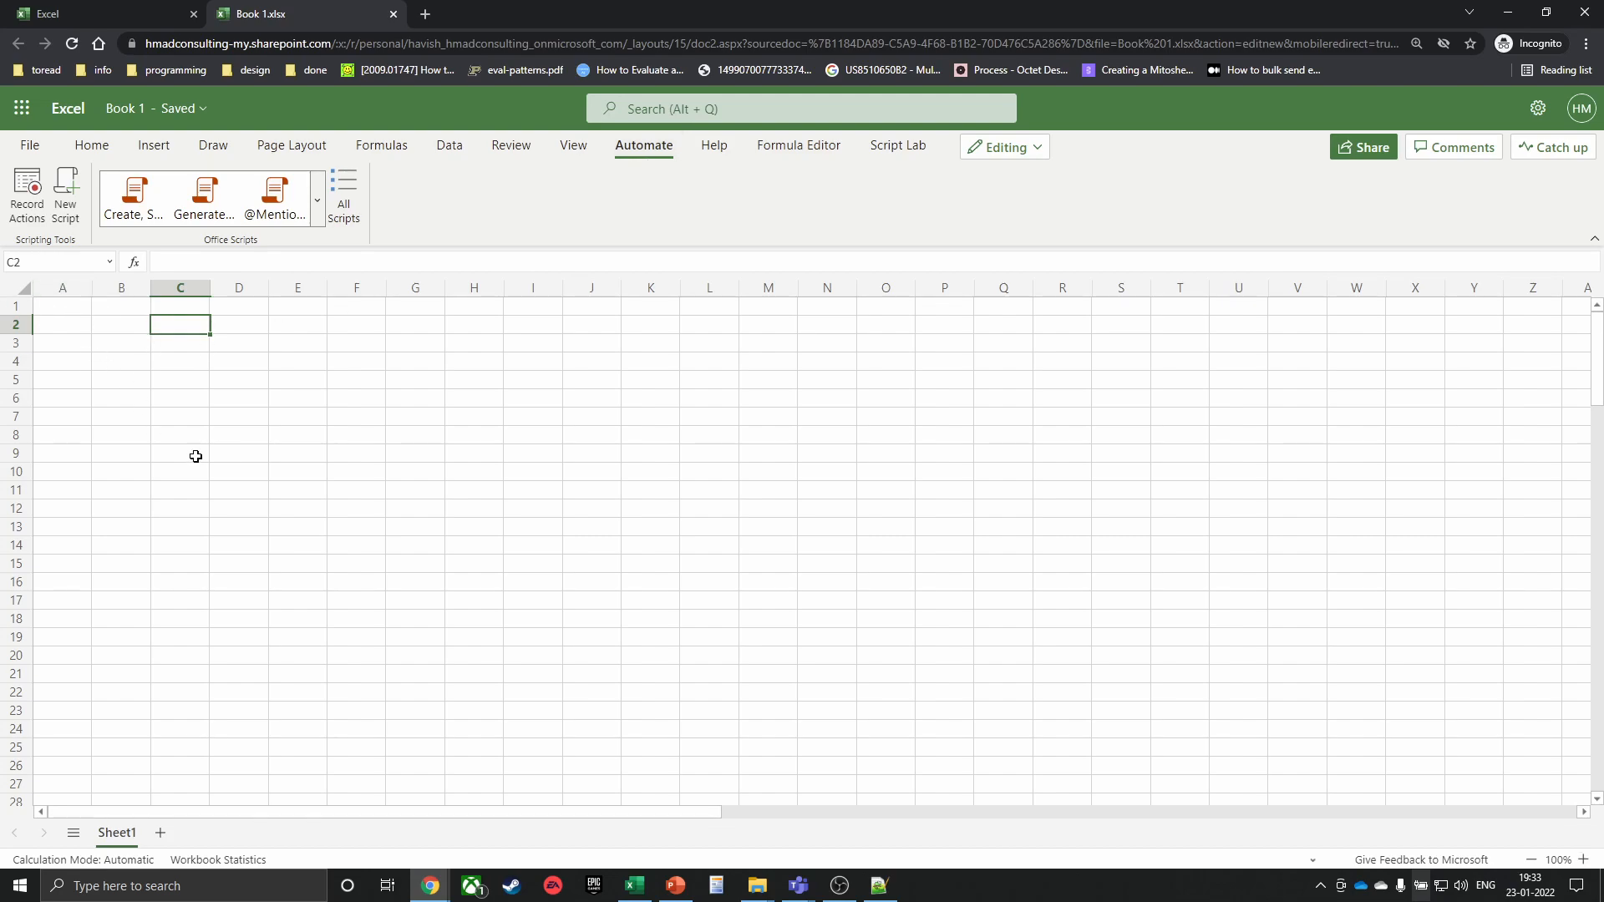
# Enter the values 1, 2, 3, 4 and 5 down cells B2:B6
pyautogui.scroll(2, 233, 393)
pyautogui.scroll(1, 213, 388)
pyautogui.hotkey('ctrl', 'Home')
pyautogui.press('Down')
pyautogui.press('Right')
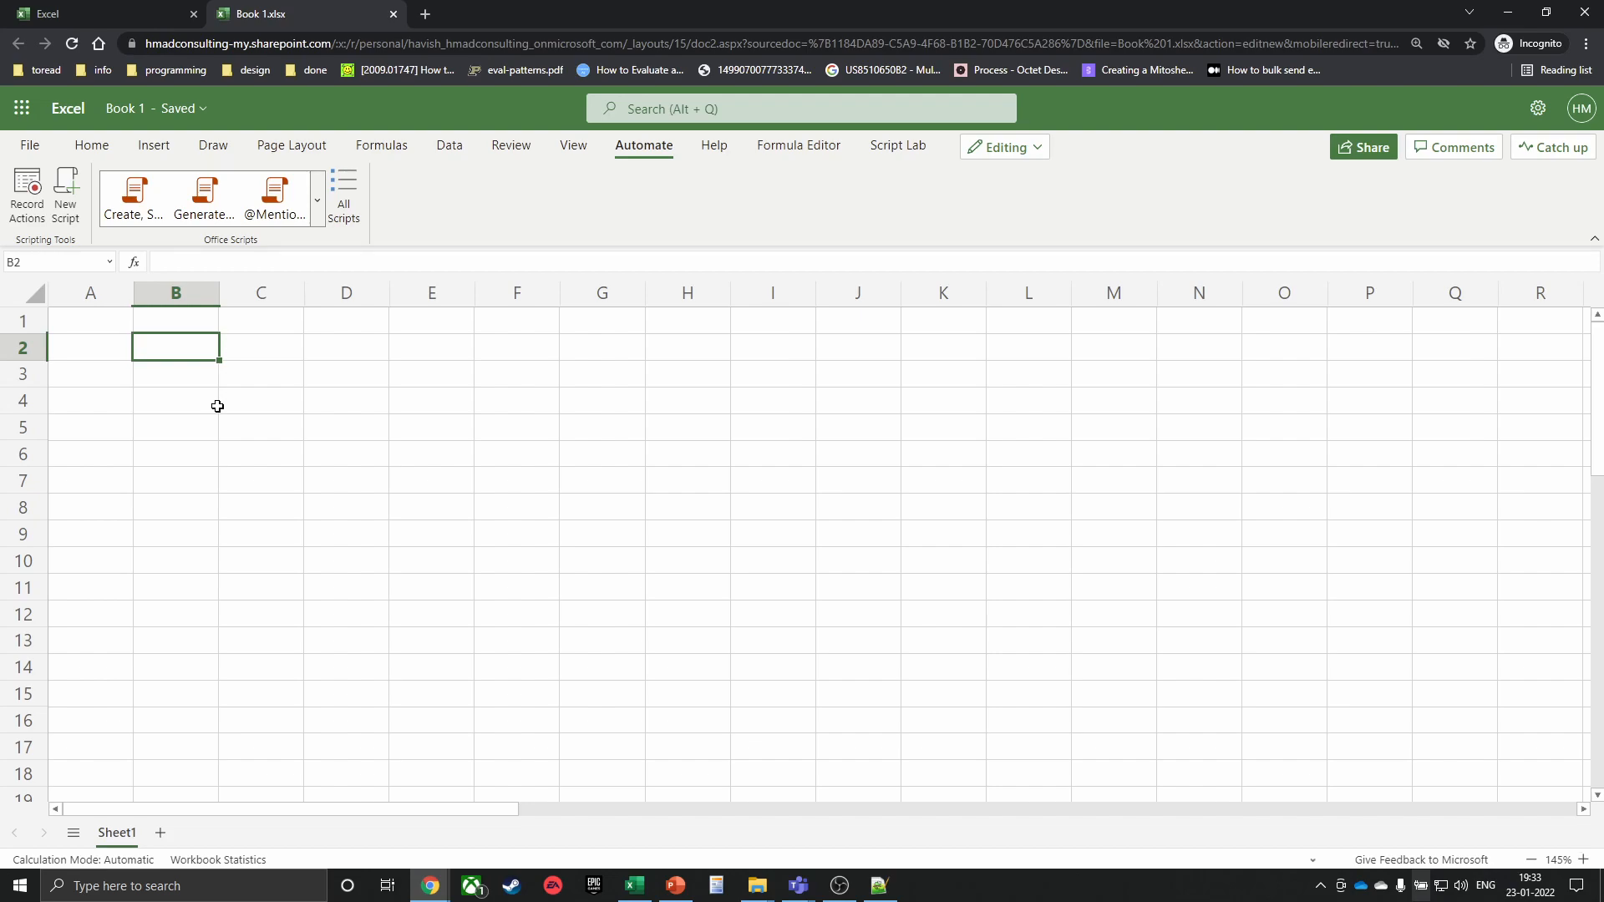
pyautogui.write('1')
pyautogui.press('Return')
pyautogui.write('2')
pyautogui.press('Return')
pyautogui.write('3')
pyautogui.press('Return')
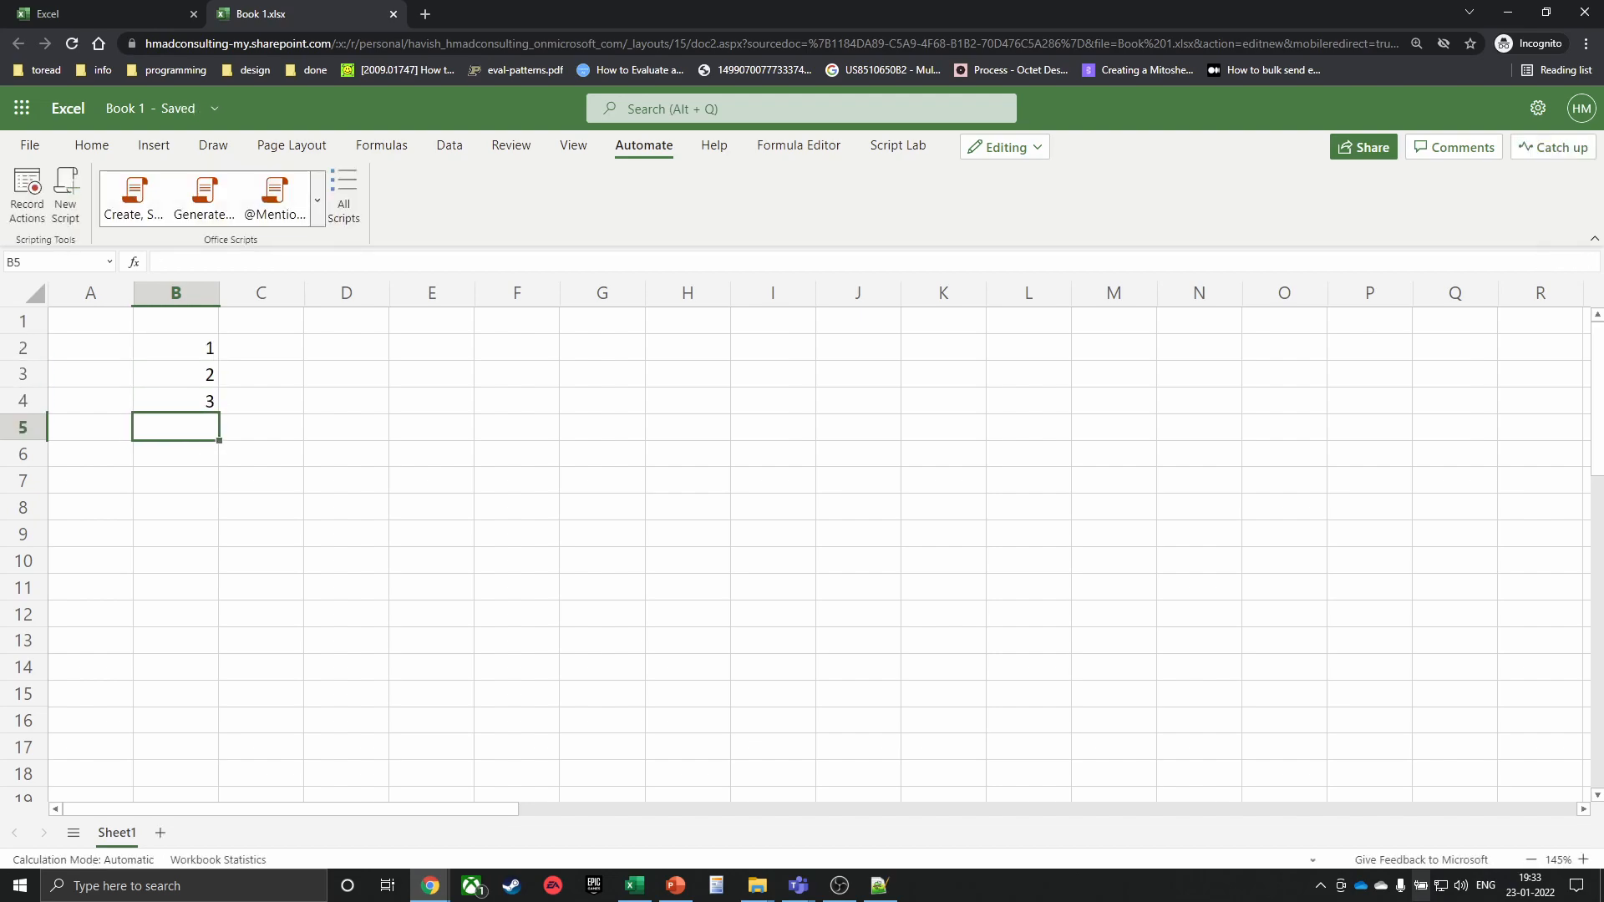
pyautogui.write('4')
pyautogui.press('Return')
pyautogui.write('5')
pyautogui.press('Up')
pyautogui.press('Up')
pyautogui.press('Up')
pyautogui.press('Up')
pyautogui.press('Up')
# Type the header 'Sales' in cell B1
pyautogui.write('Sales')
pyautogui.press('Return')
pyautogui.press('Down')
pyautogui.press('Down')
pyautogui.press('Down')
pyautogui.press('Down')
pyautogui.press('Down')
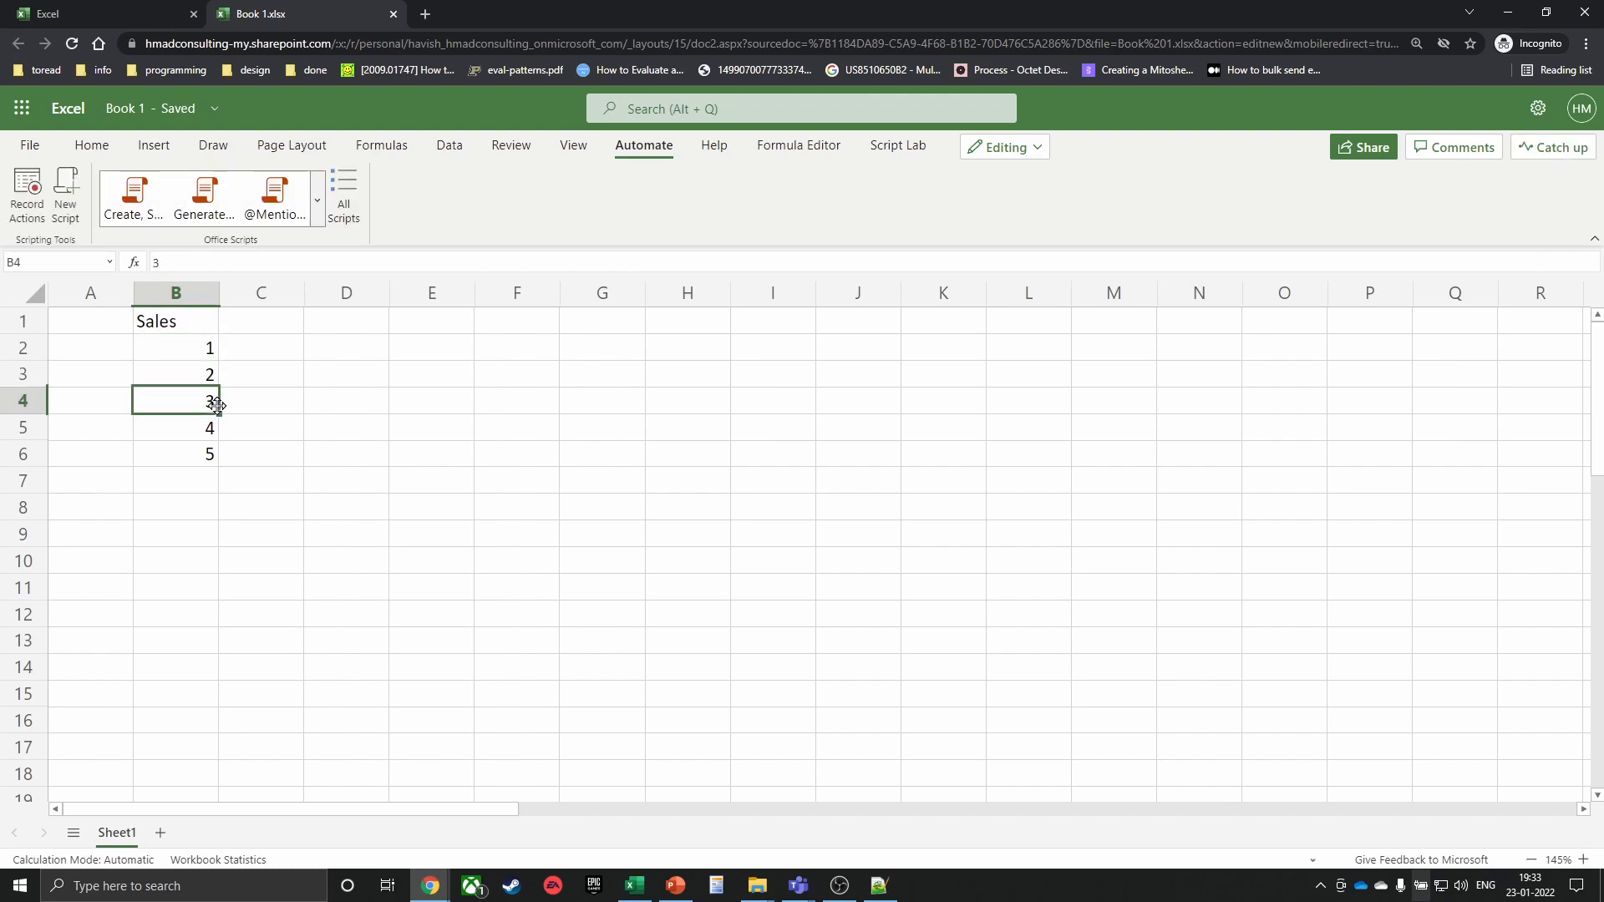
pyautogui.press('Down')
# Copy the Sales data B1:B6 and paste it at B1 on a new Sheet2
pyautogui.press('Up')
pyautogui.press('Up')
pyautogui.press('Up')
pyautogui.press('Up')
pyautogui.press('Up')
pyautogui.press('Up')
pyautogui.press('Up')
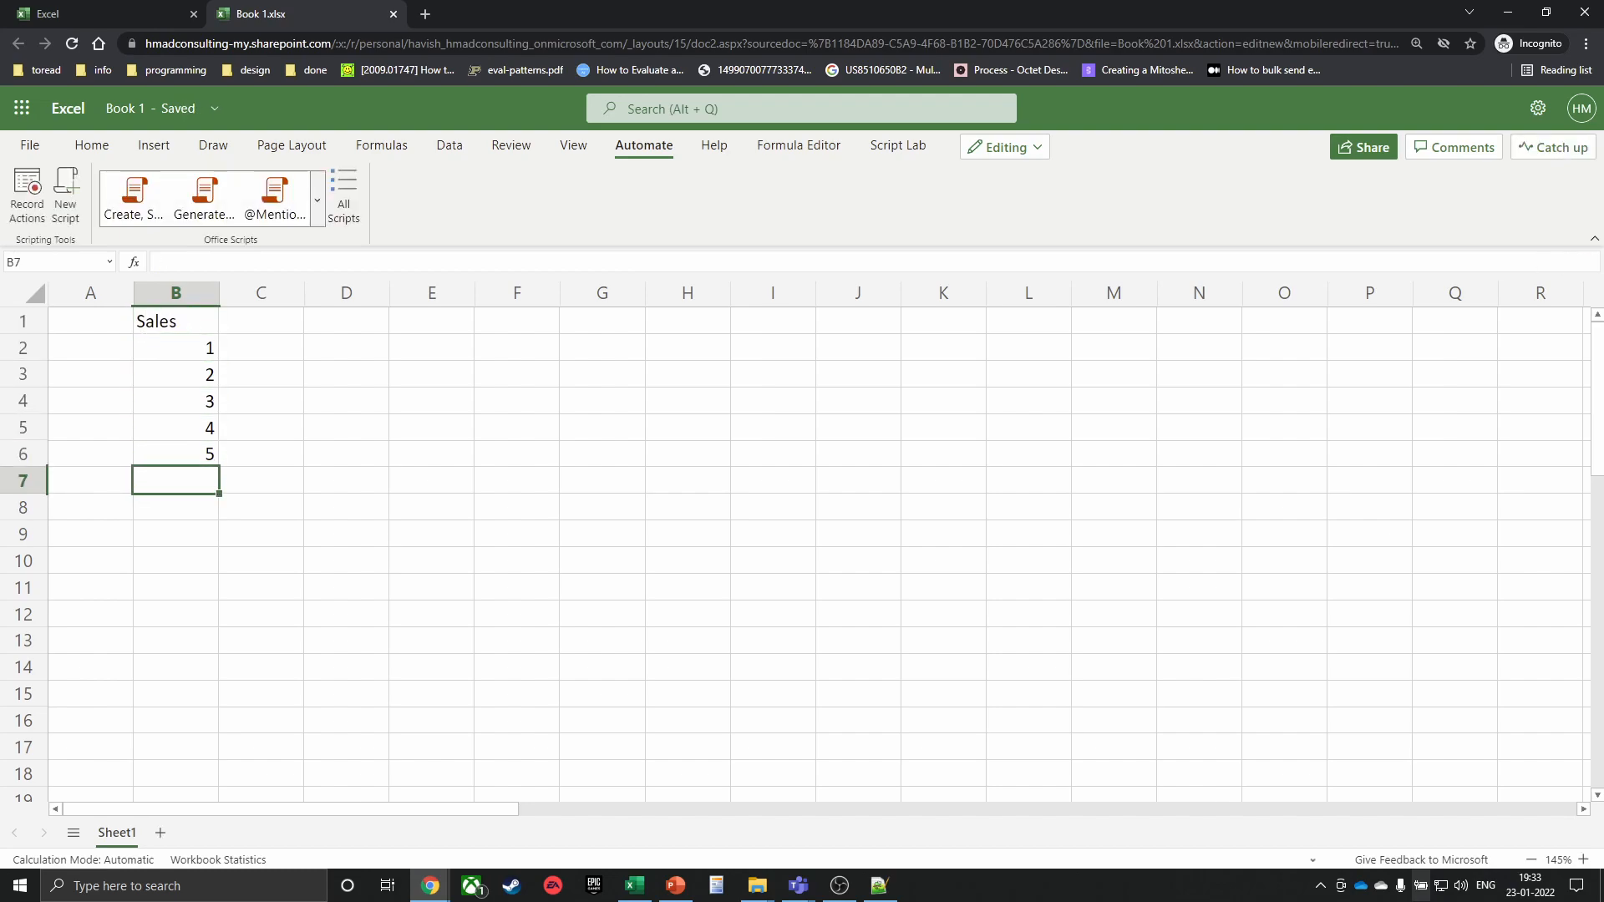
pyautogui.hotkey('ctrl', 'shift', 'Down')
pyautogui.hotkey('ctrl', 'c')
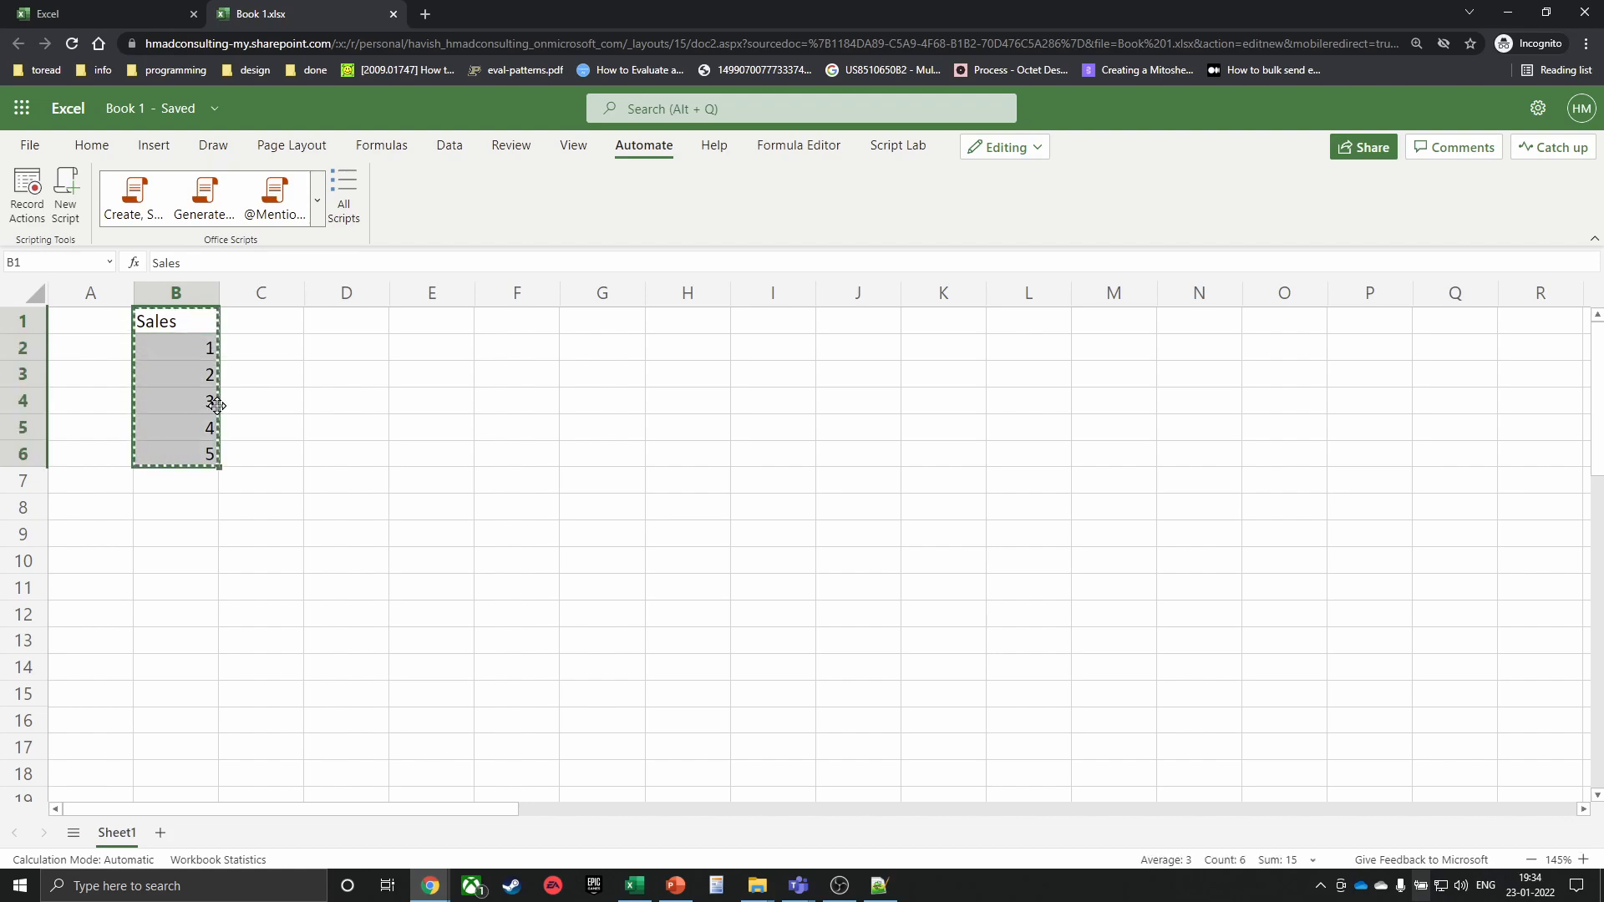
pyautogui.click(159, 832)
pyautogui.click(125, 304)
pyautogui.keyDown('ctrl'); pyautogui.scroll(3, 150, 344); pyautogui.keyUp('ctrl')
pyautogui.hotkey('ctrl', 'v')
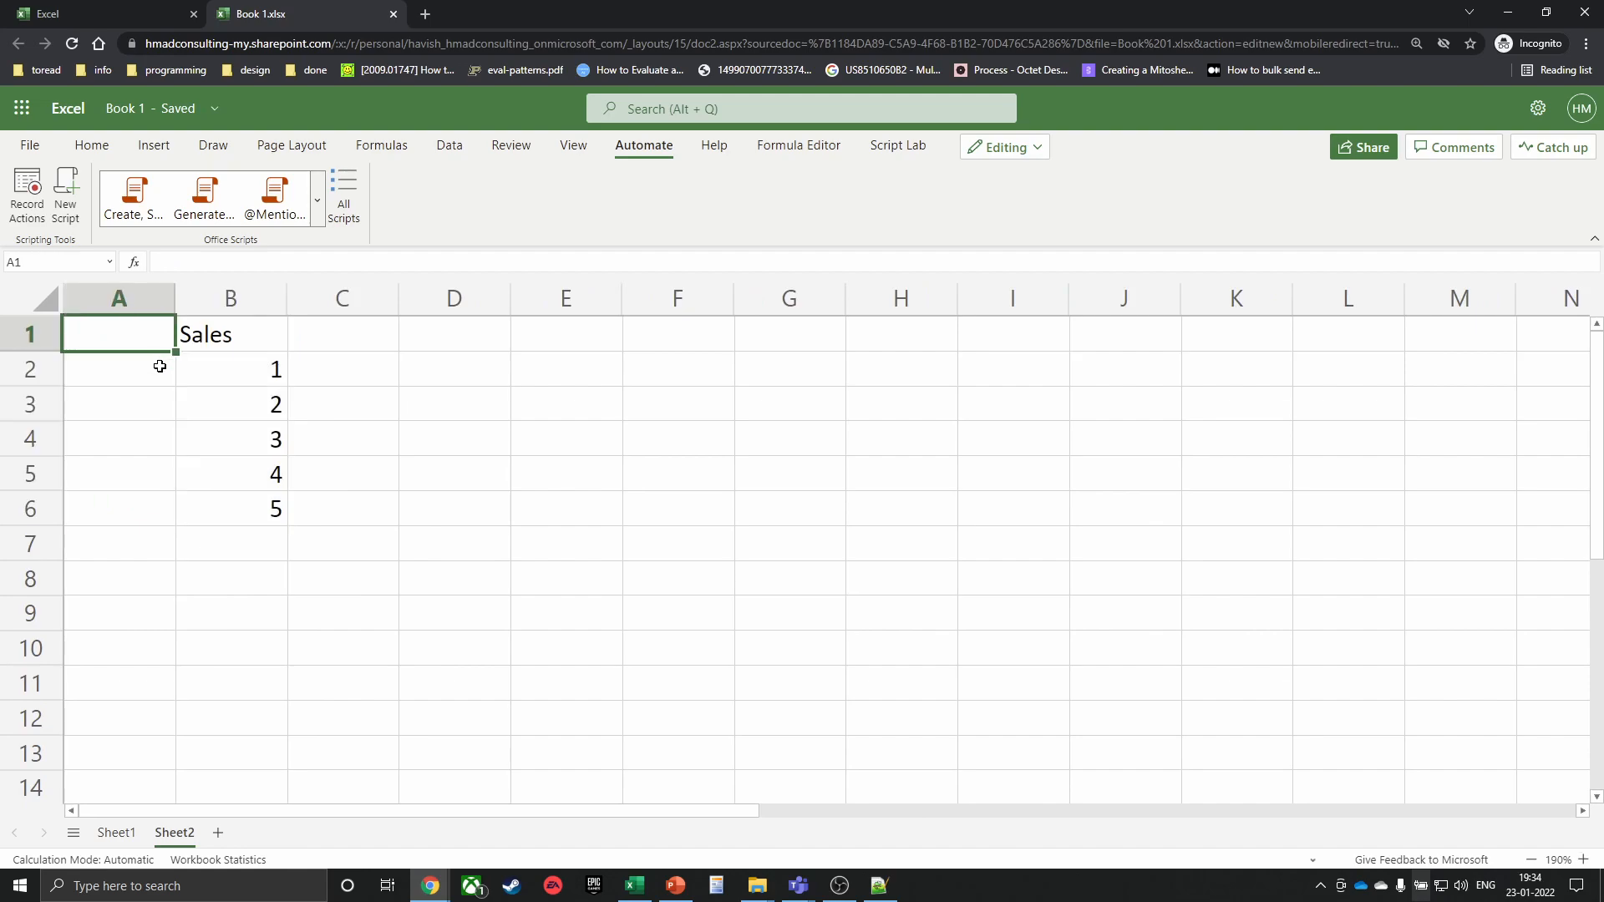
# Replace Sheet2's B2:B6 values with 5, 7, 8, 7, 6
pyautogui.click(229, 551)
pyautogui.click(245, 368)
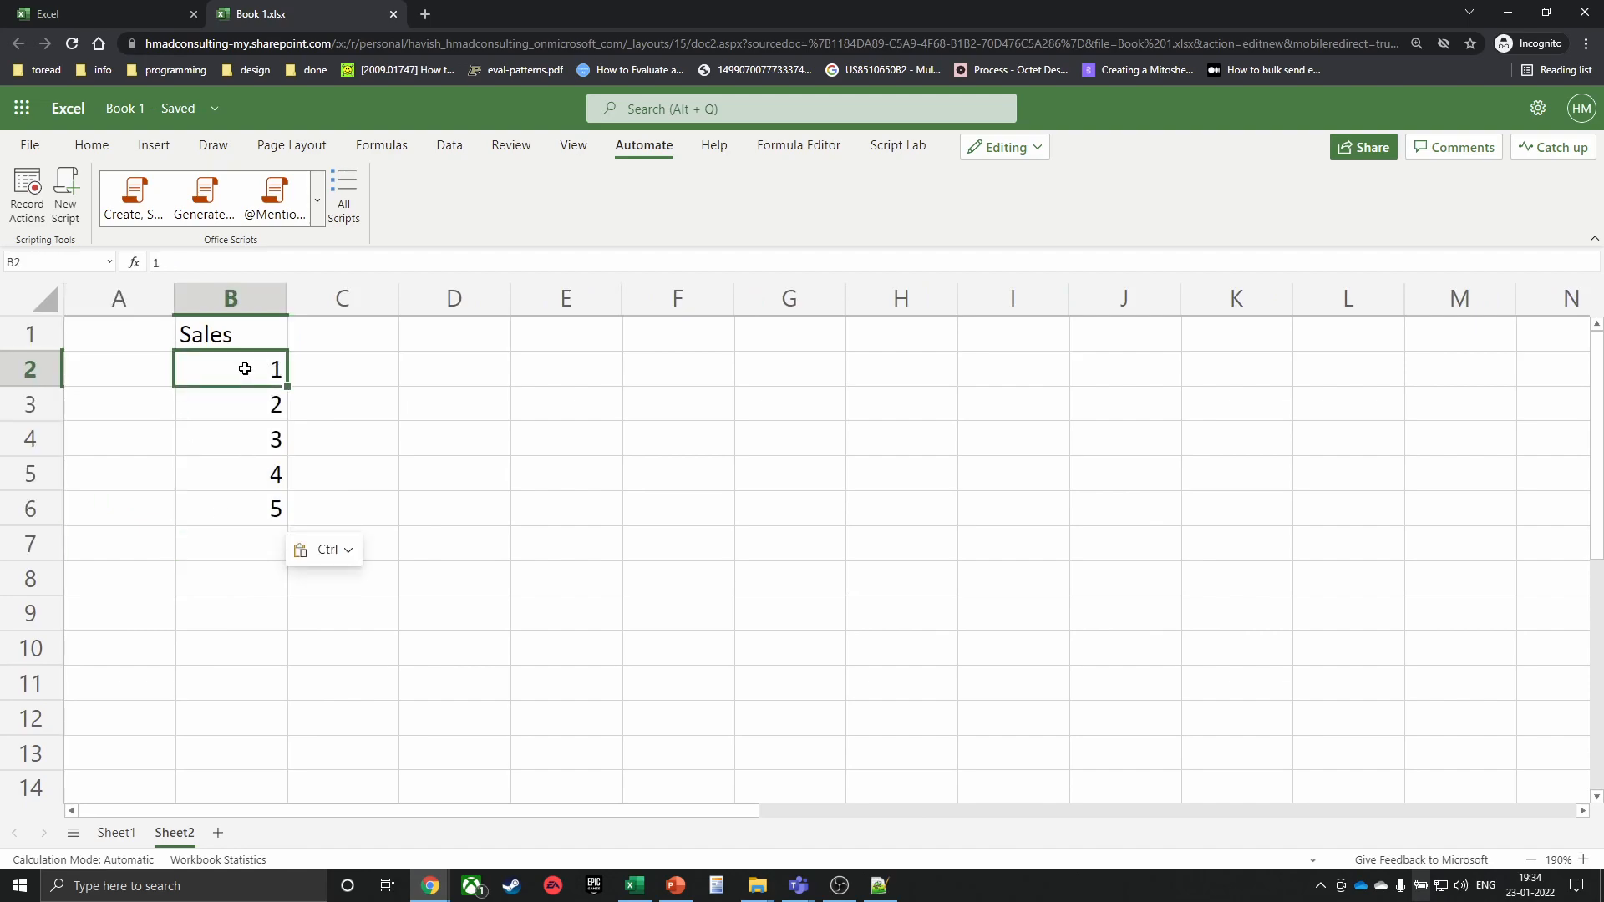
pyautogui.write('5 7 8 7 6')
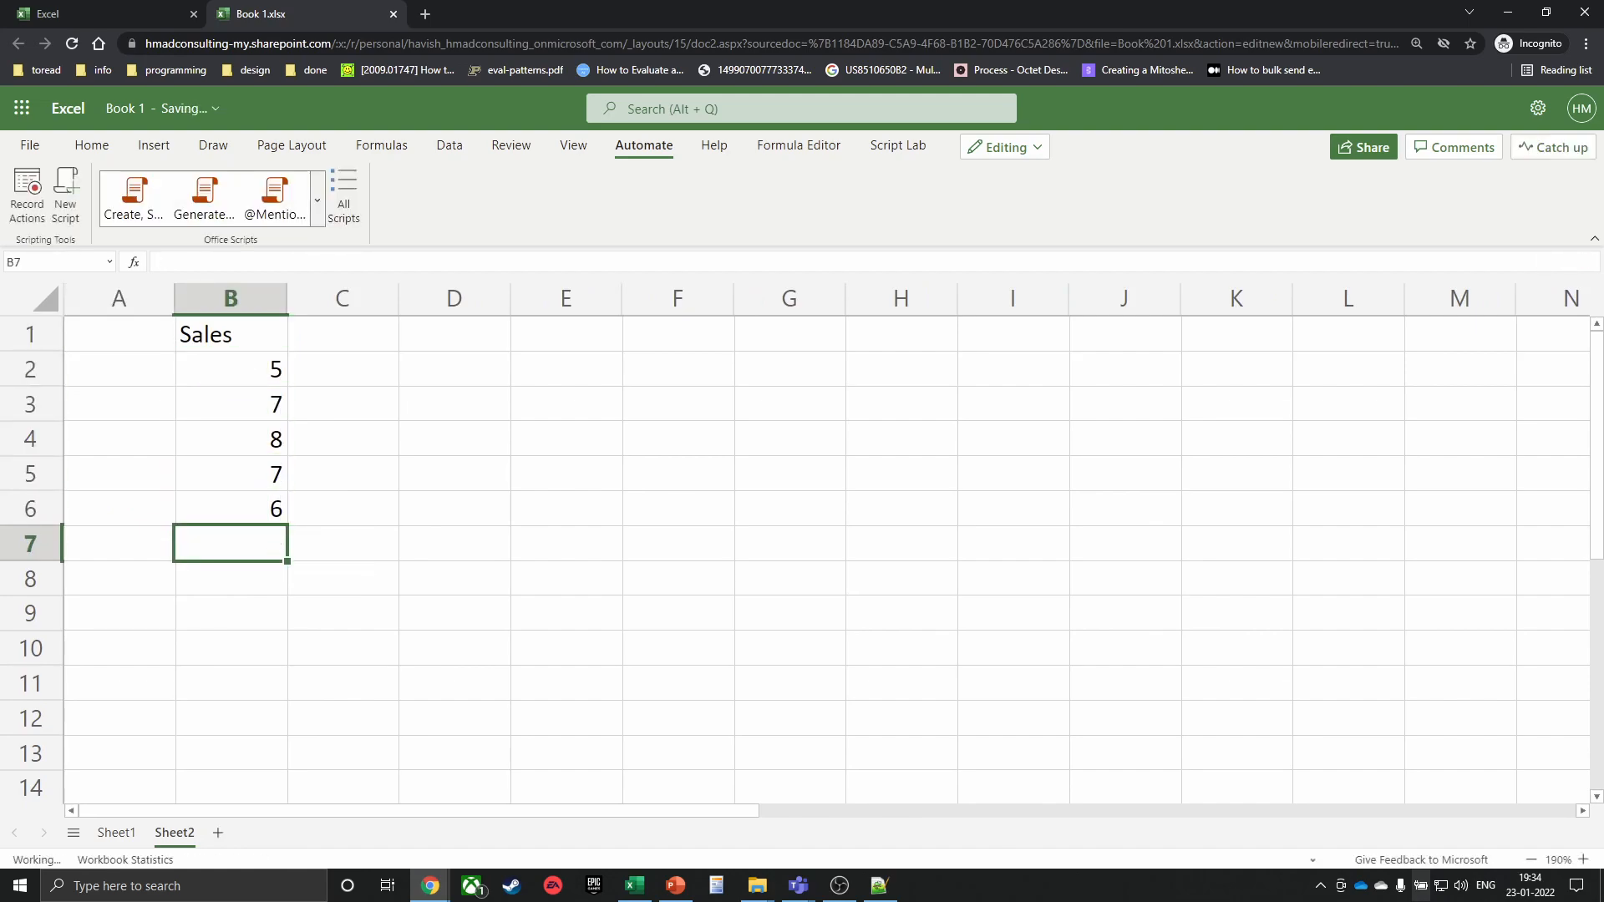
# Return to Sheet1 and start Record Actions
pyautogui.click(116, 832)
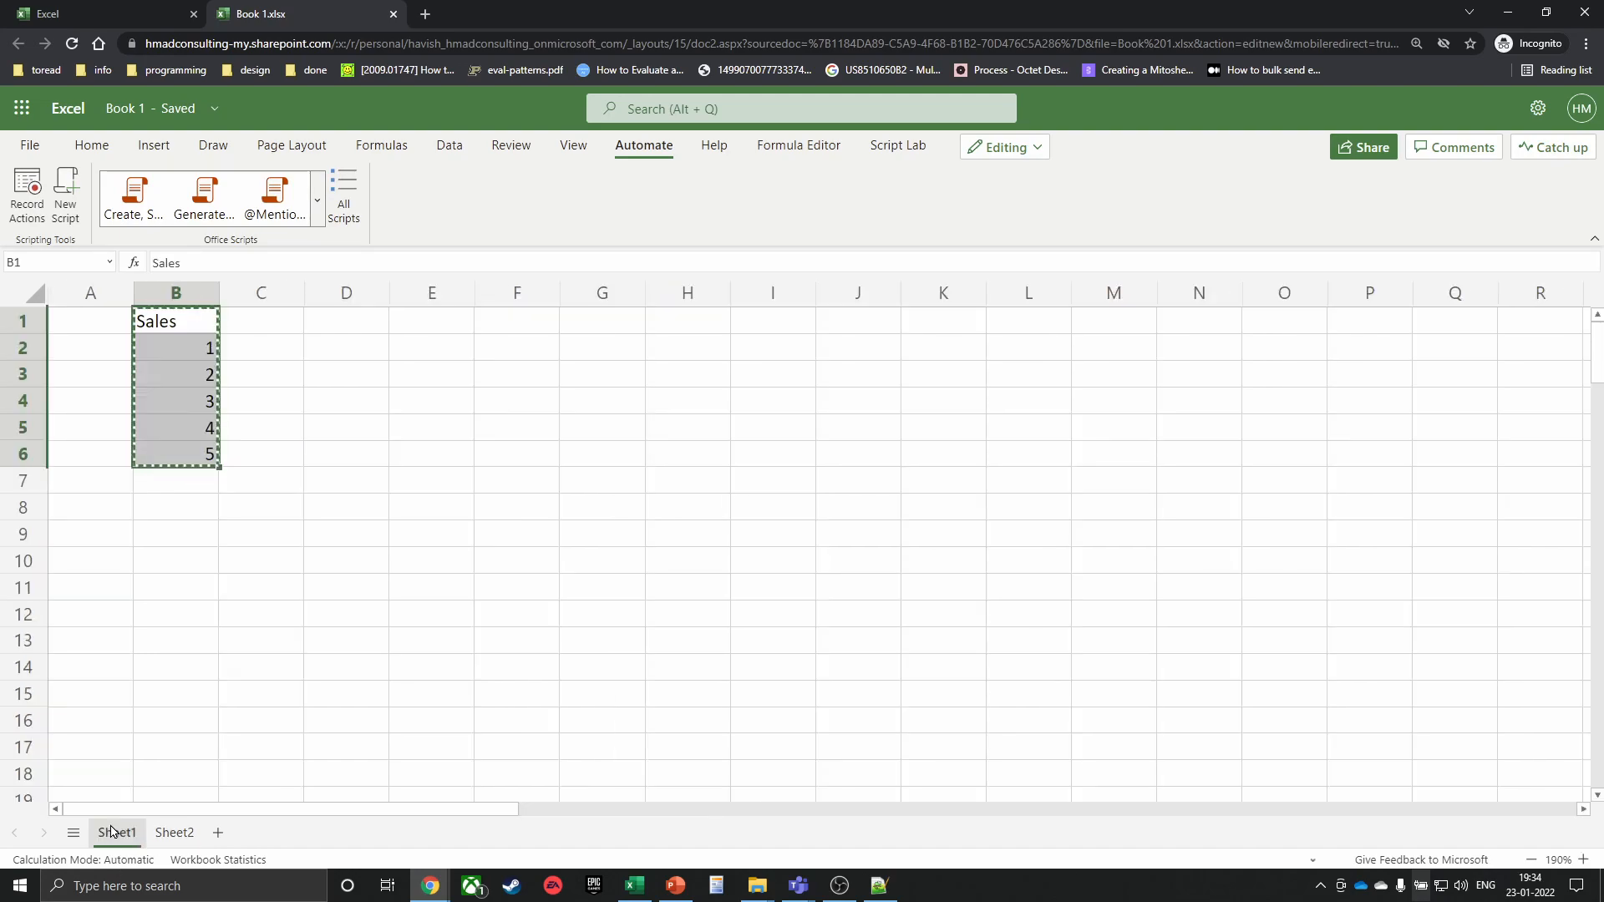
pyautogui.click(261, 564)
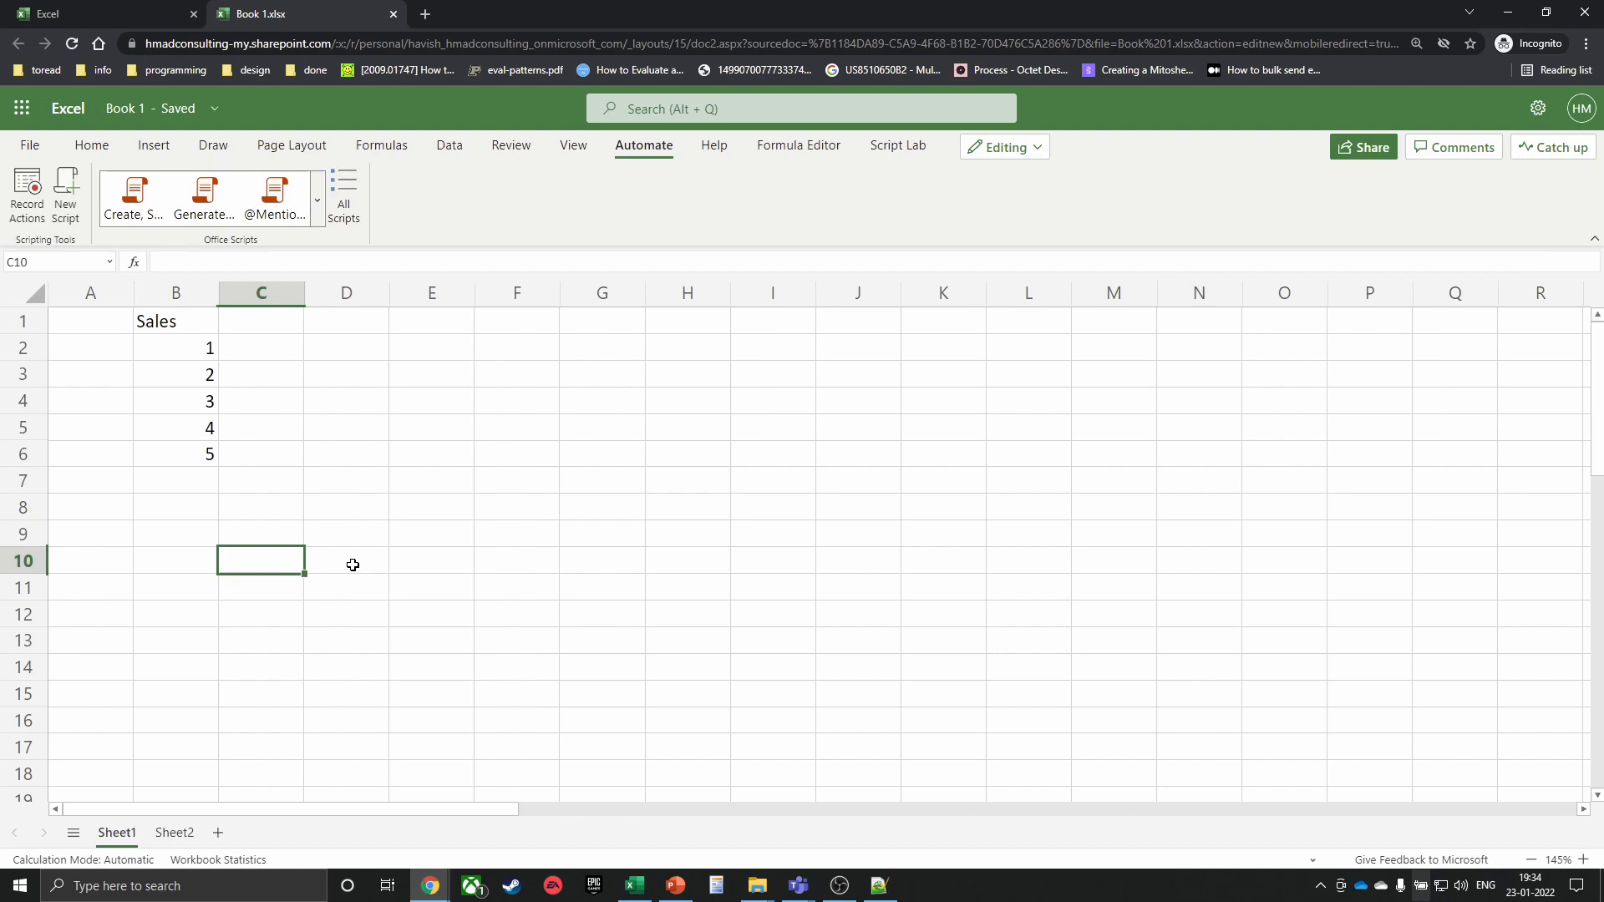
pyautogui.click(38, 222)
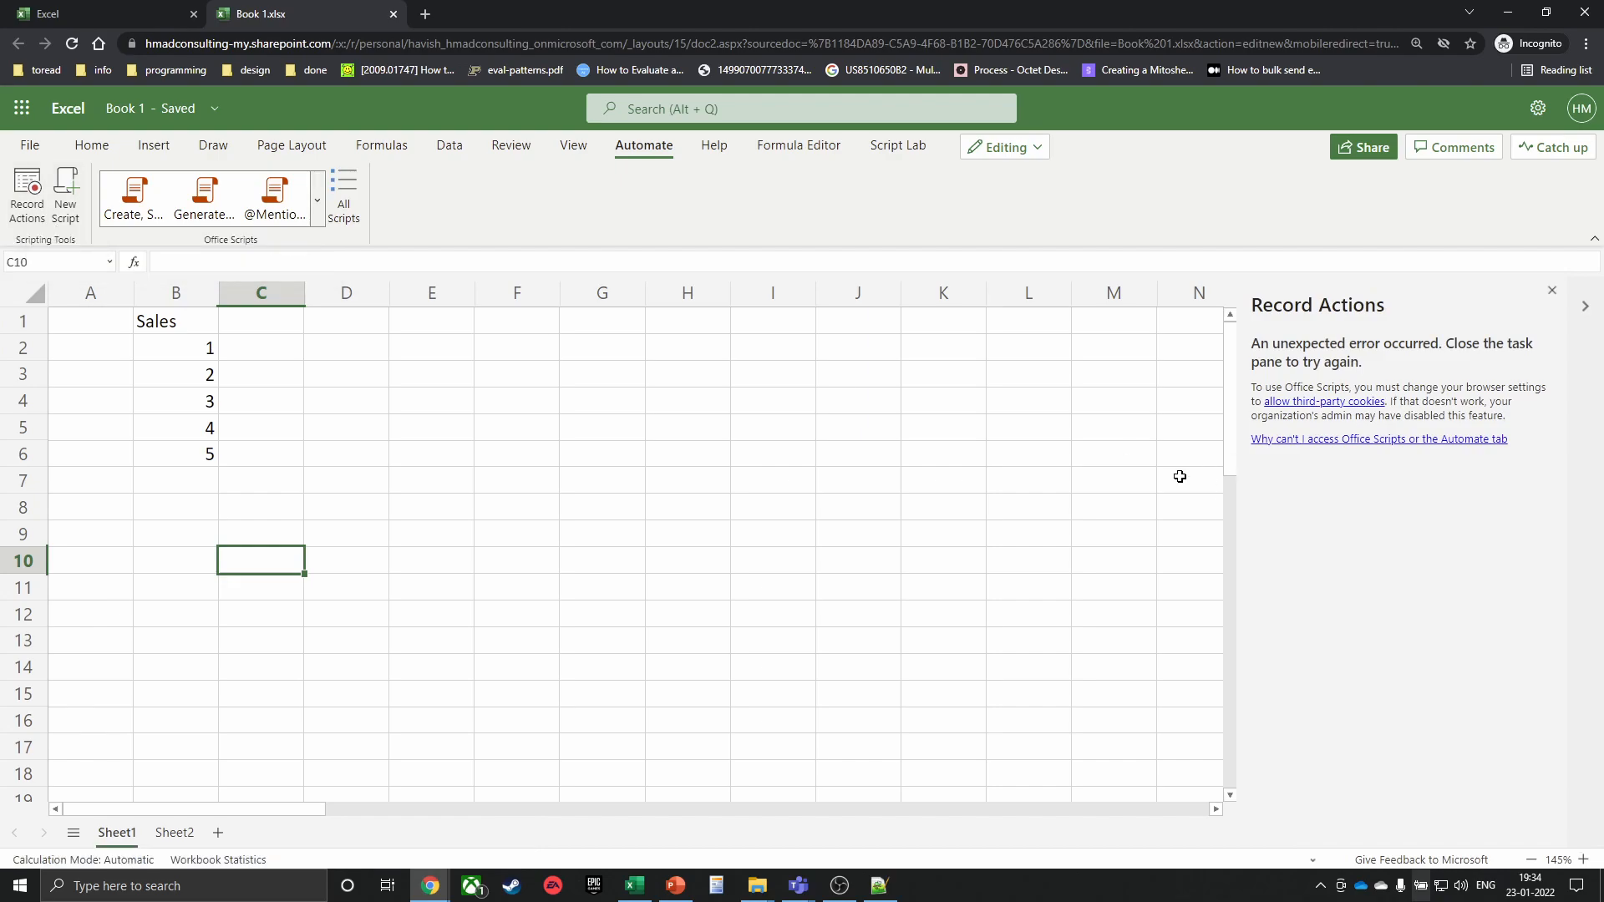
# Retry Record Actions, check the third-party cookies help, try All Scripts, then close the error pane
pyautogui.click(1551, 291)
pyautogui.click(40, 196)
pyautogui.click(1341, 402)
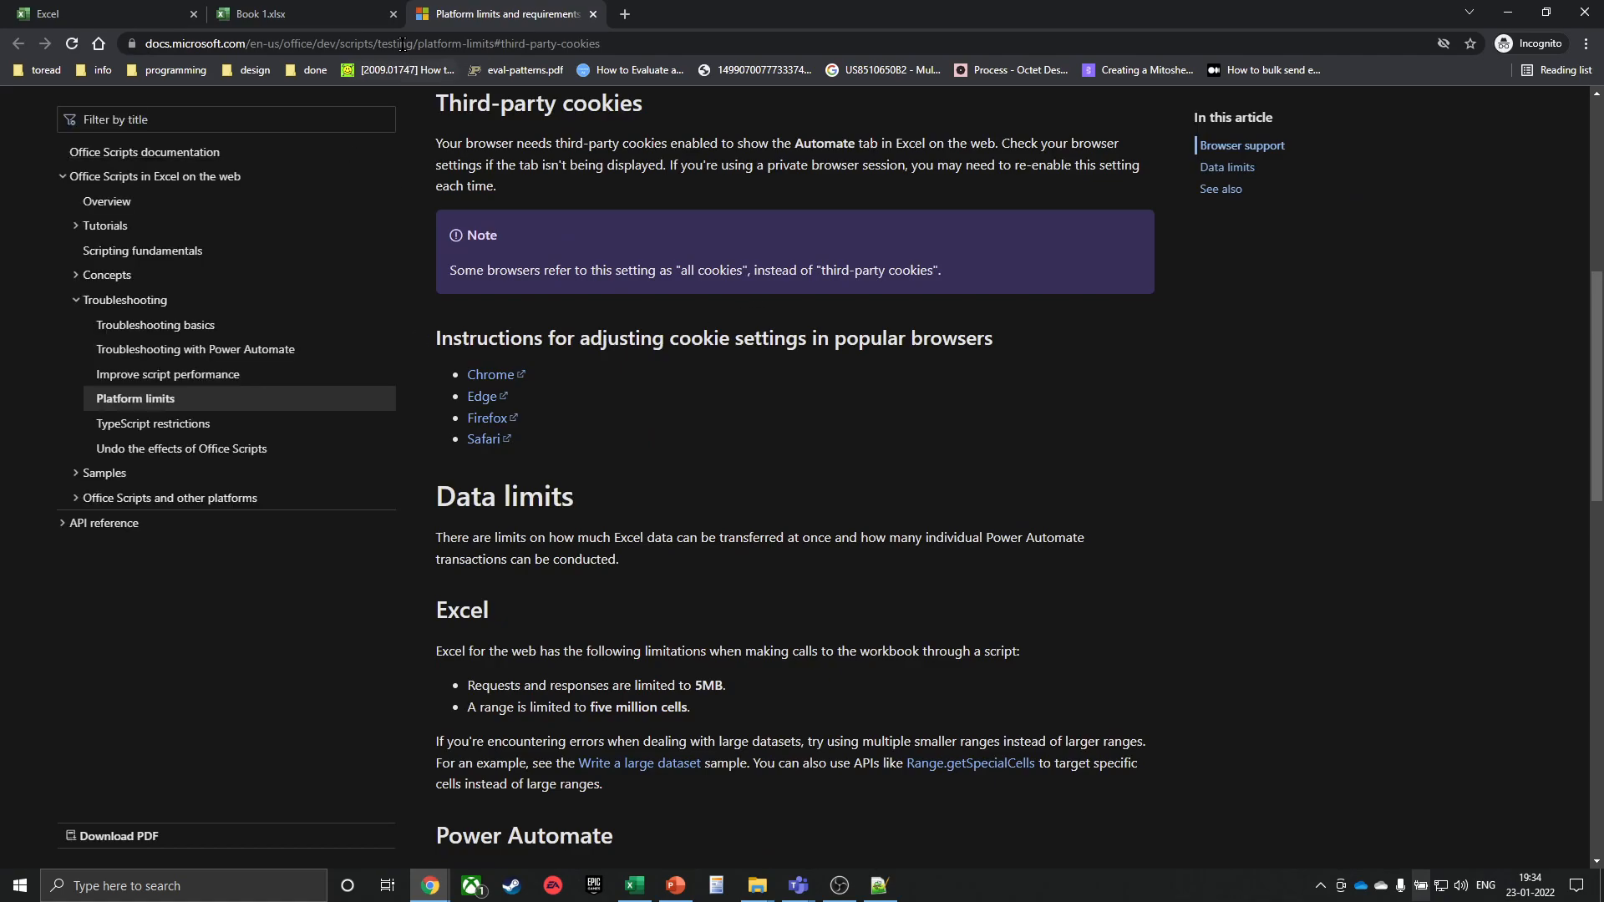
pyautogui.middleClick(453, 22)
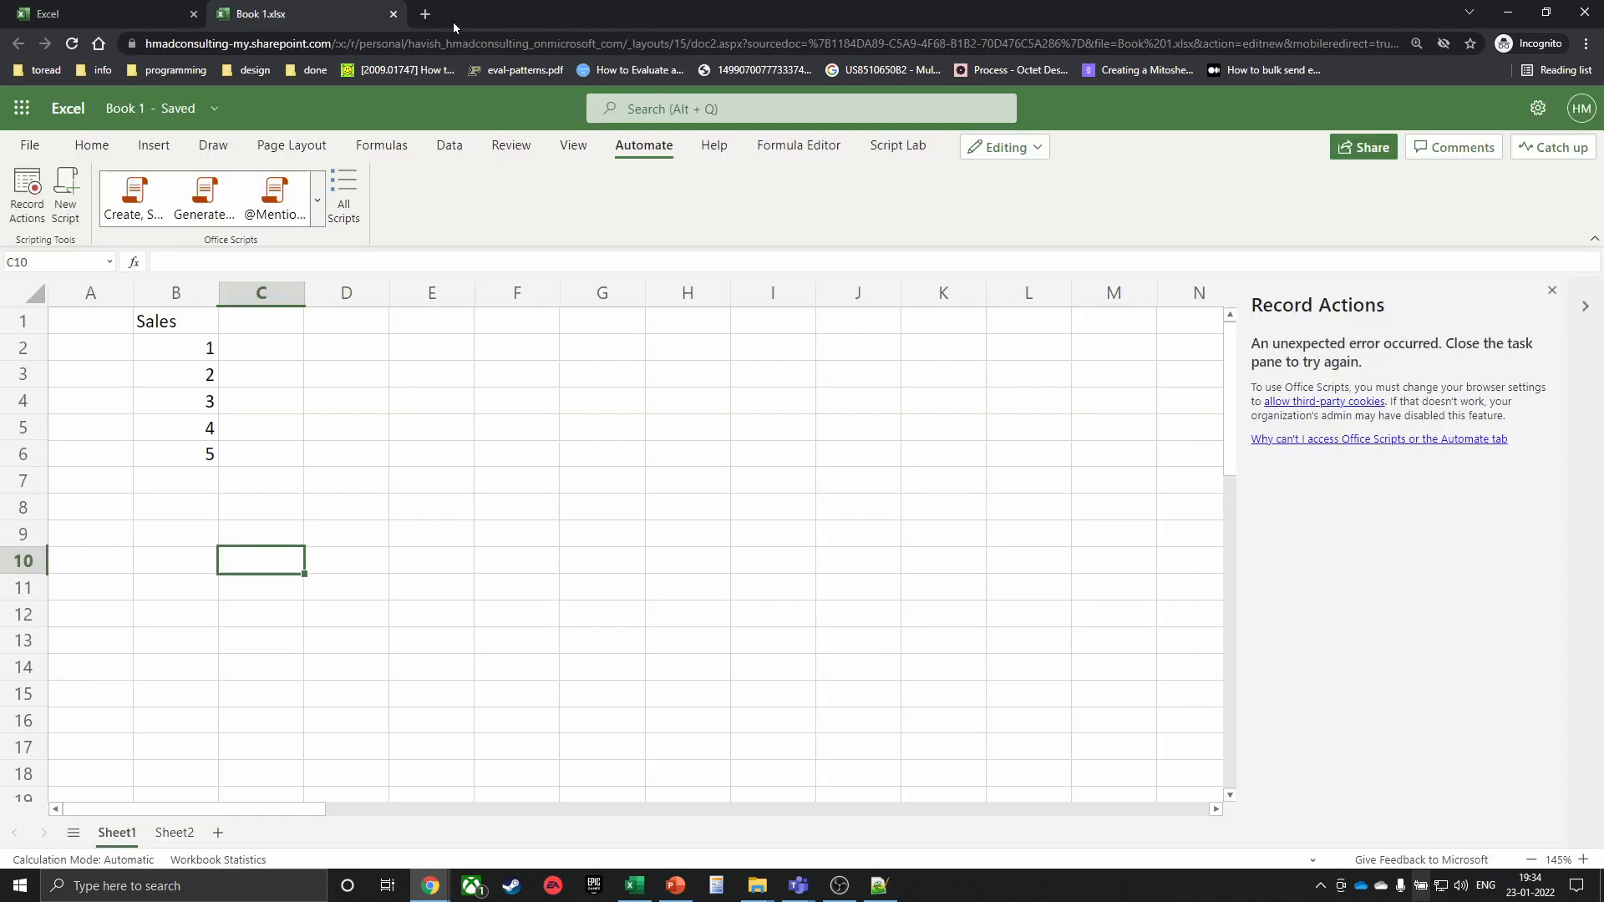
pyautogui.click(343, 198)
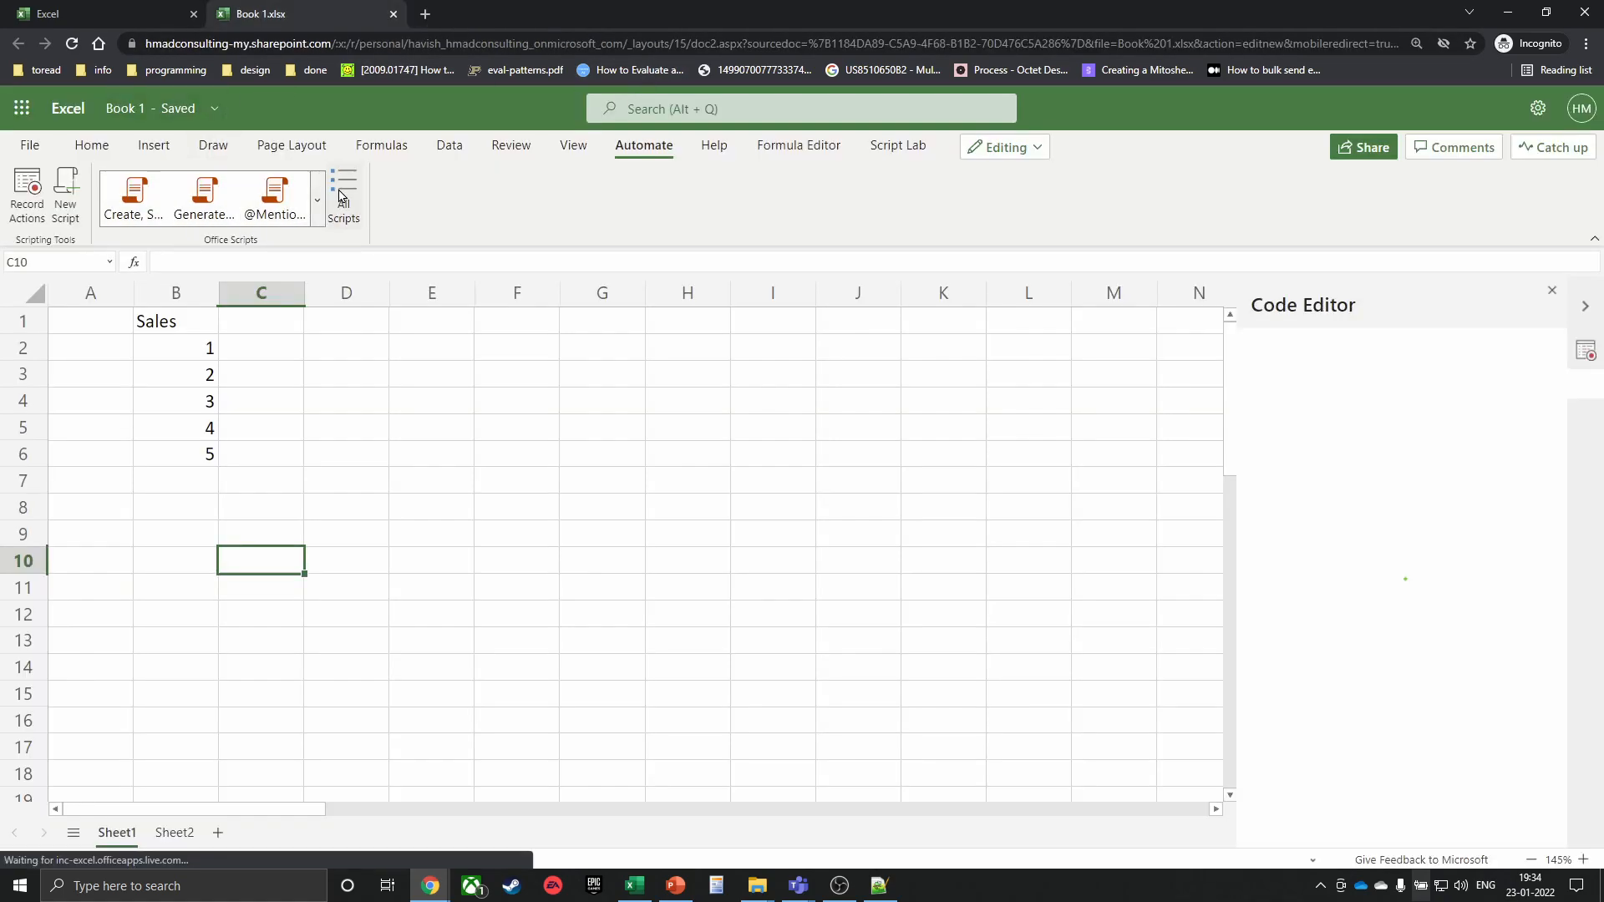
pyautogui.click(1551, 293)
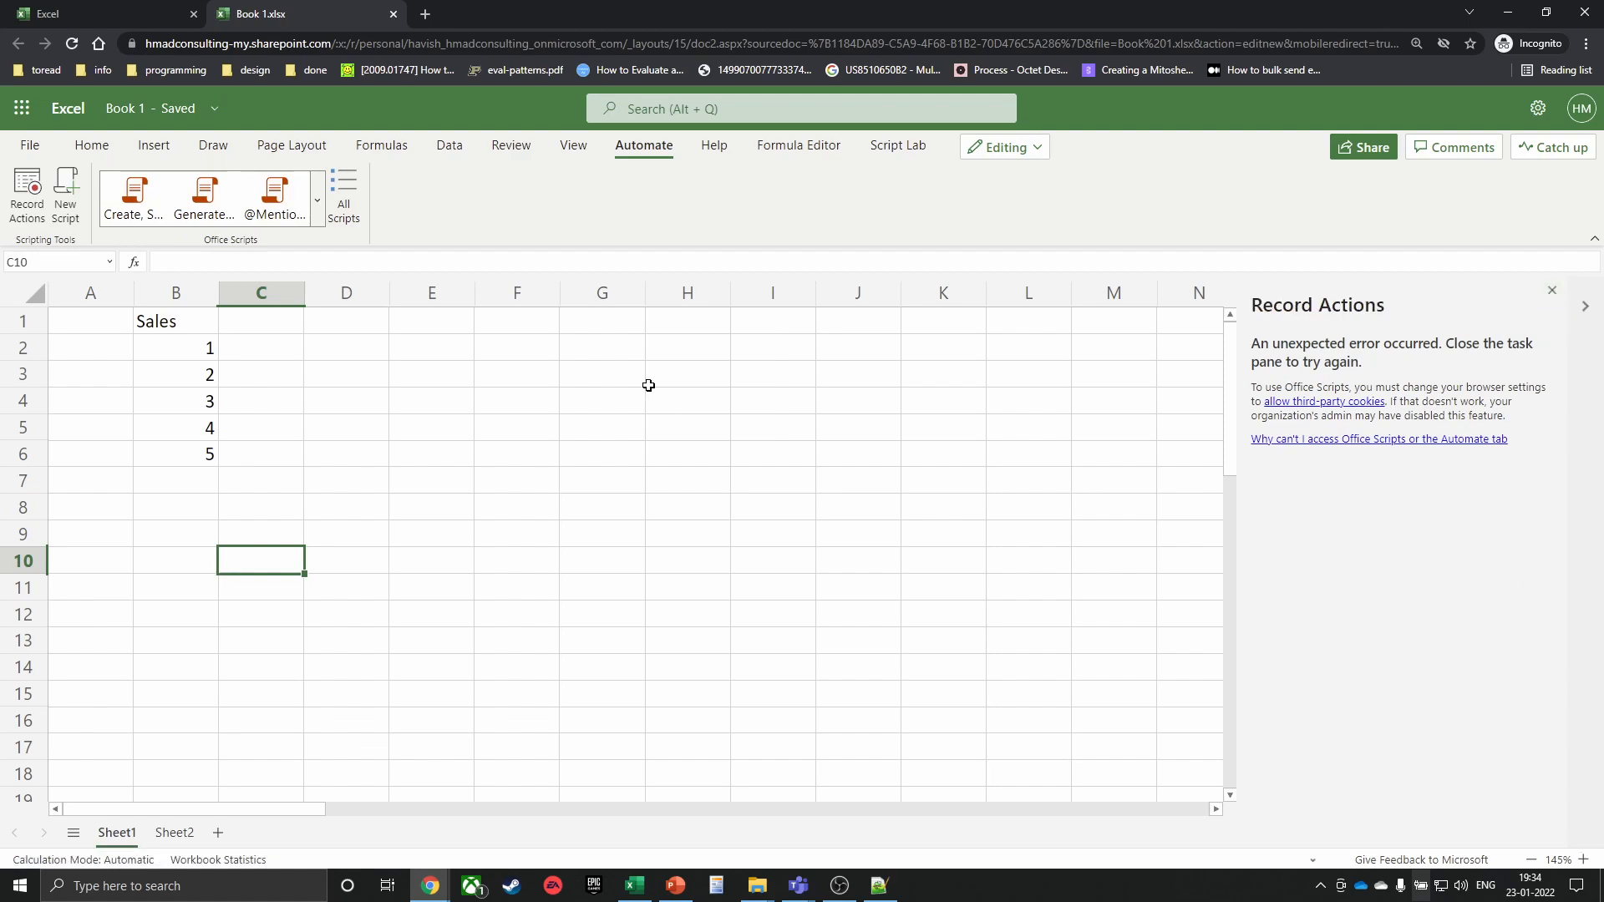
pyautogui.click(1551, 291)
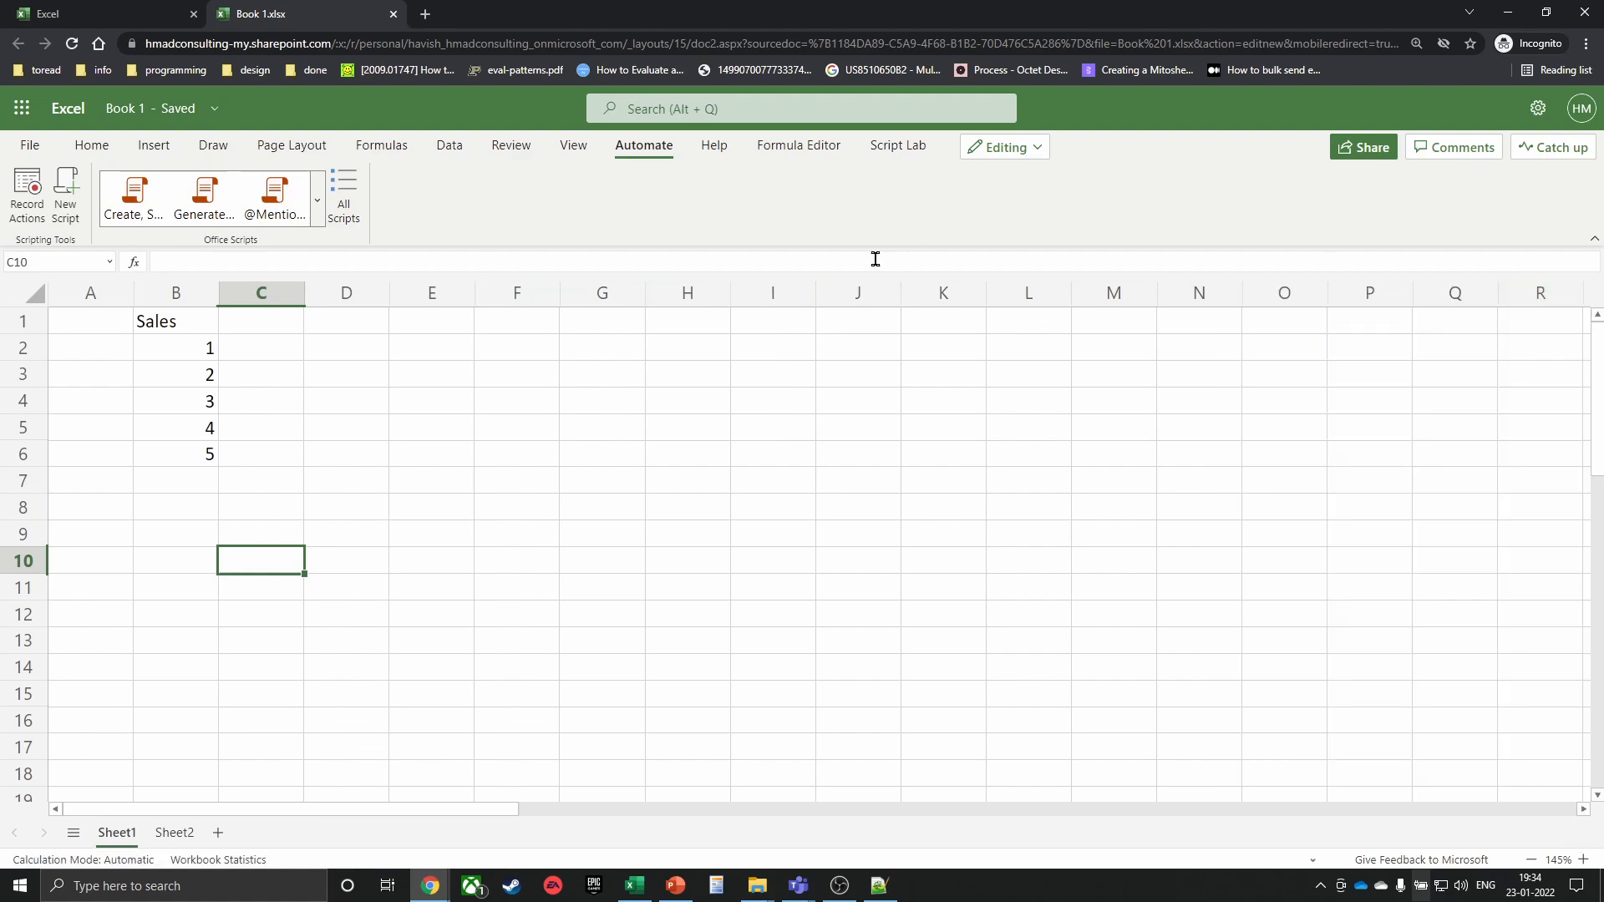
pyautogui.click(800, 342)
# Open office.com in a new window and try signing in, cancelling the security-key option
pyautogui.hotkey('alt', 'Tab')
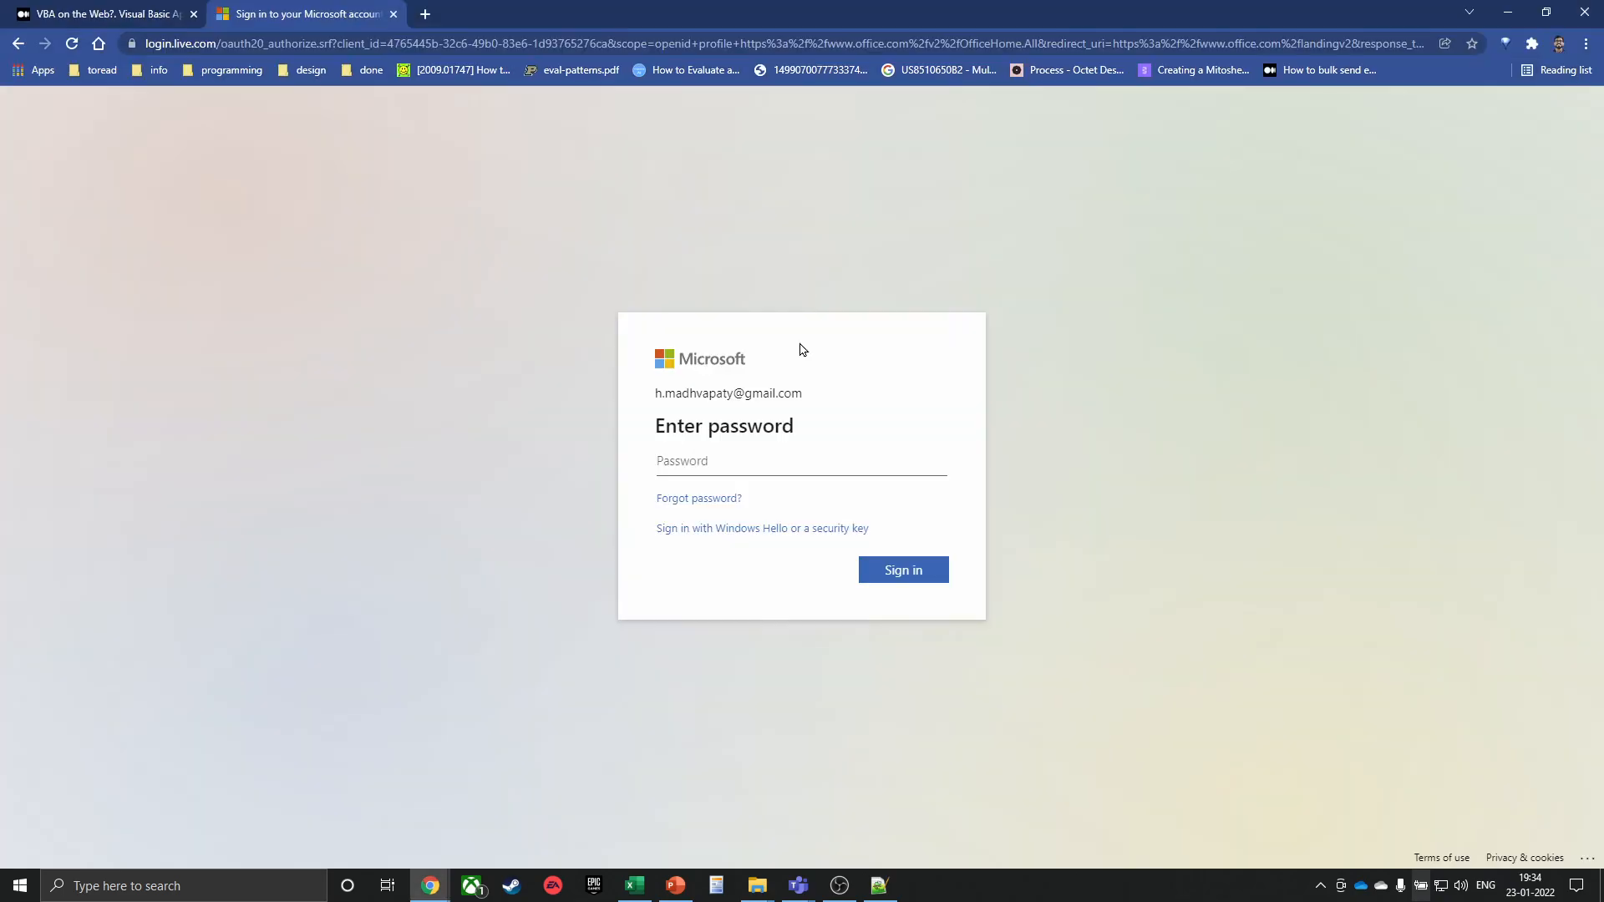
pyautogui.hotkey('ctrl', 'n')
pyautogui.write('office.com')
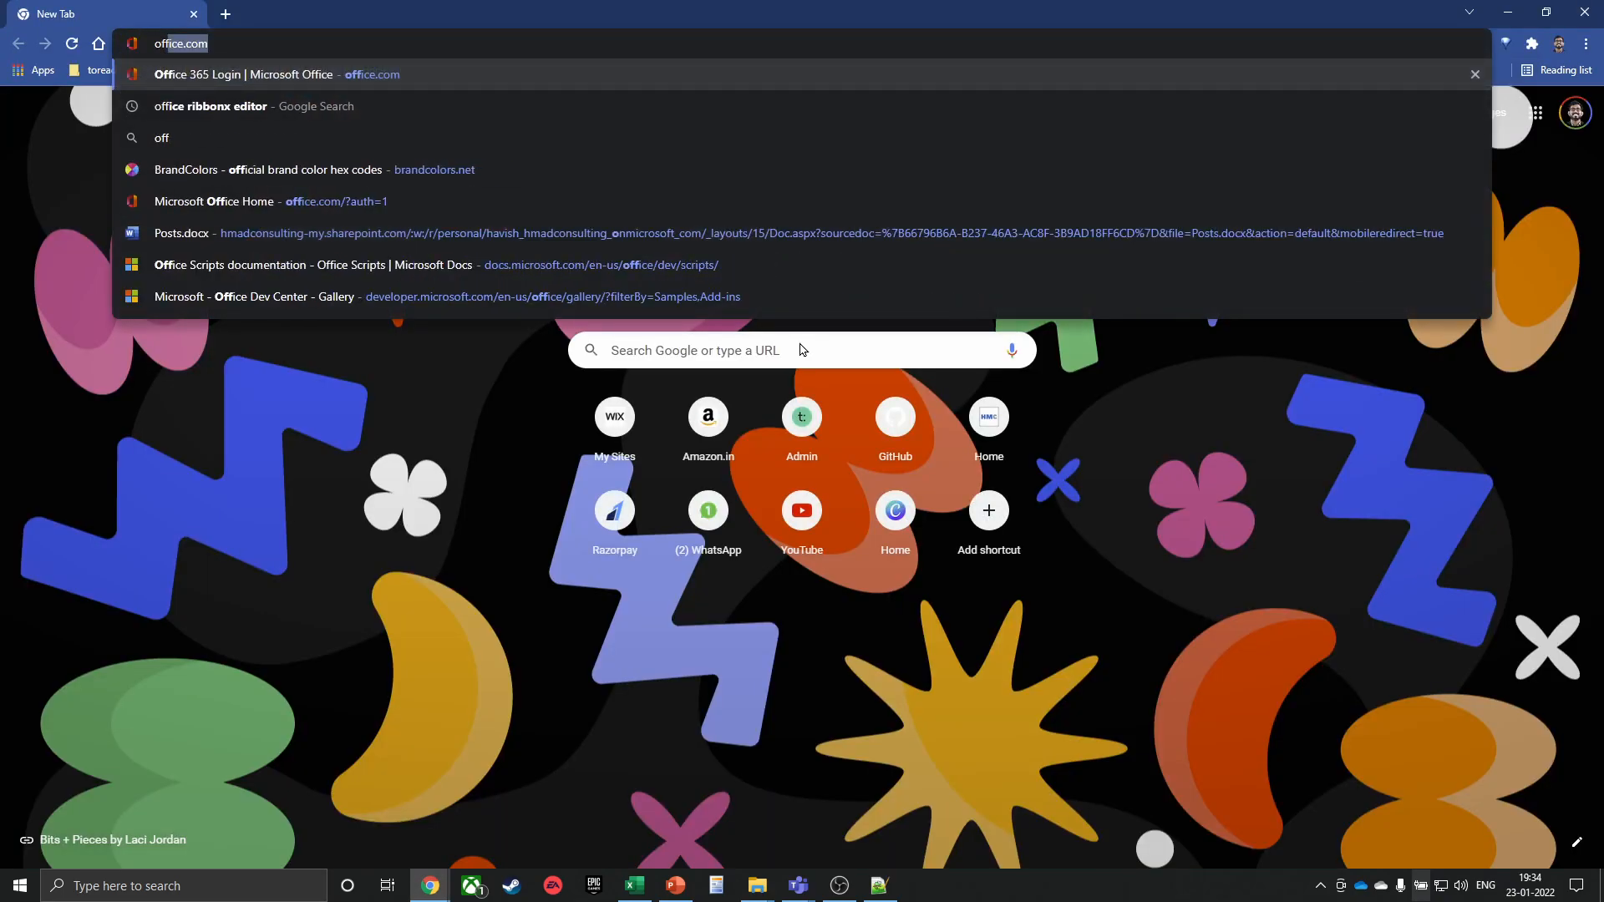
pyautogui.press('Return')
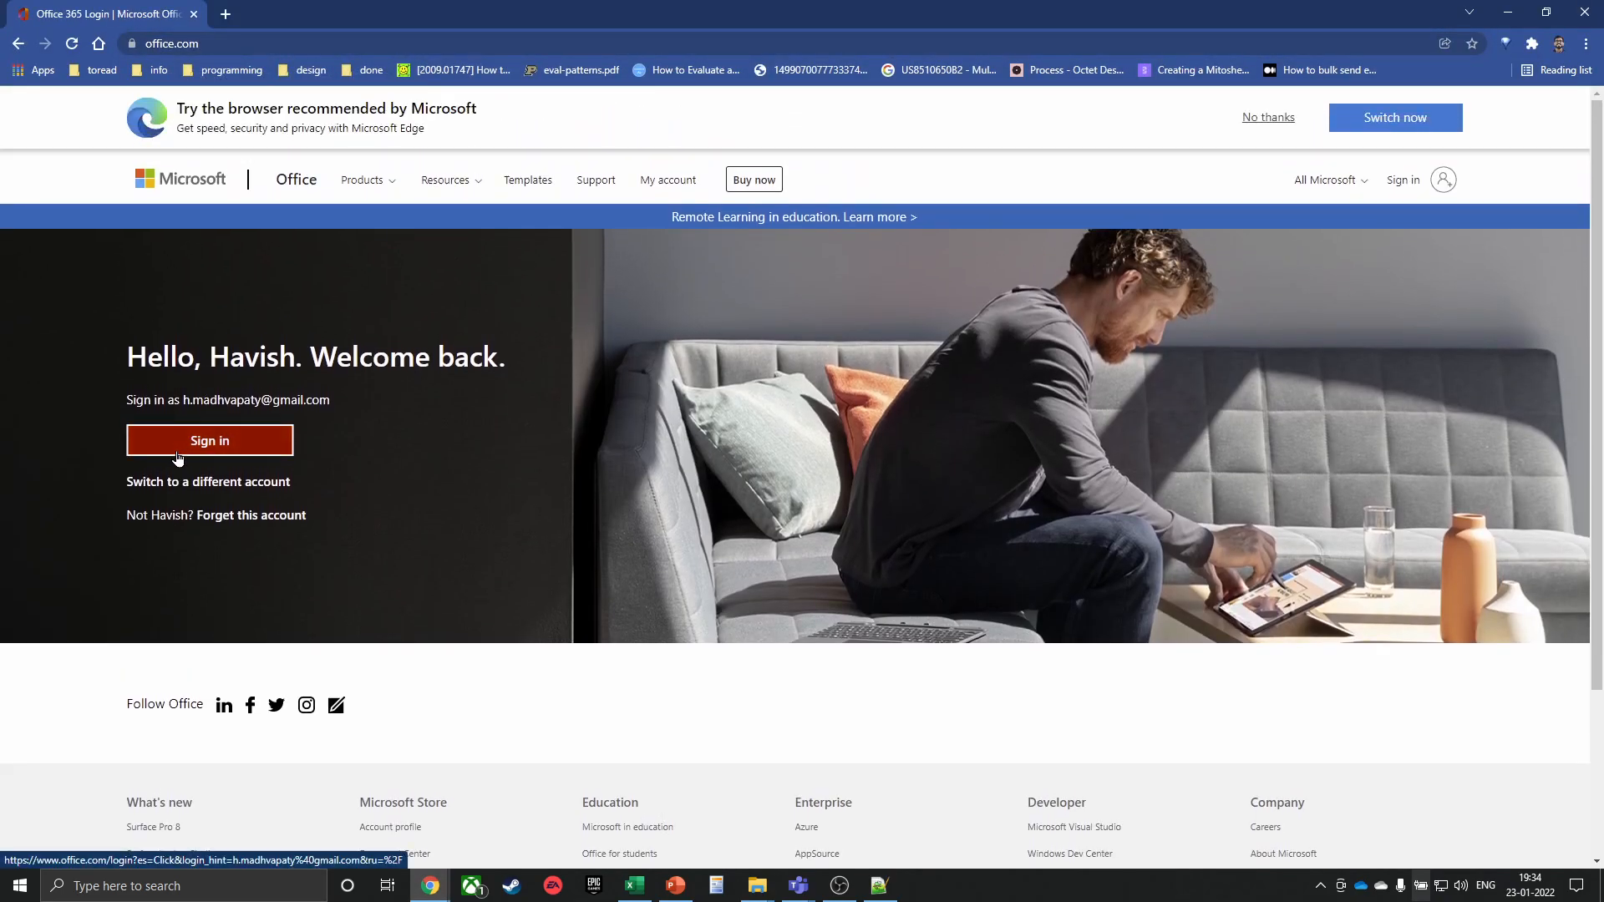
pyautogui.click(209, 411)
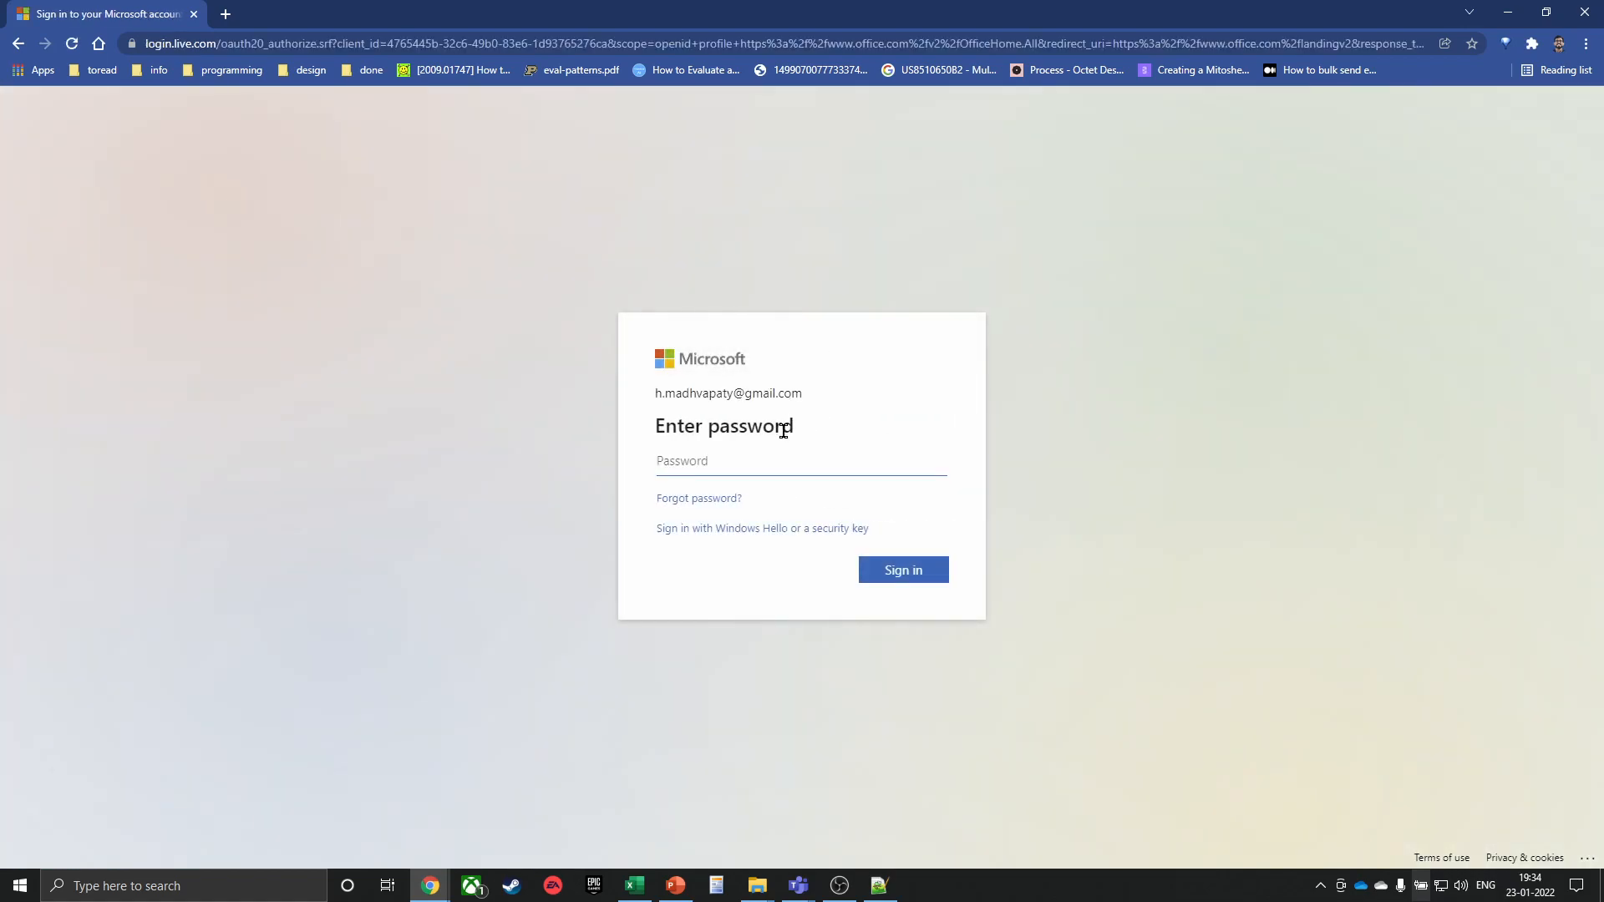
pyautogui.click(769, 462)
pyautogui.click(596, 642)
pyautogui.click(774, 529)
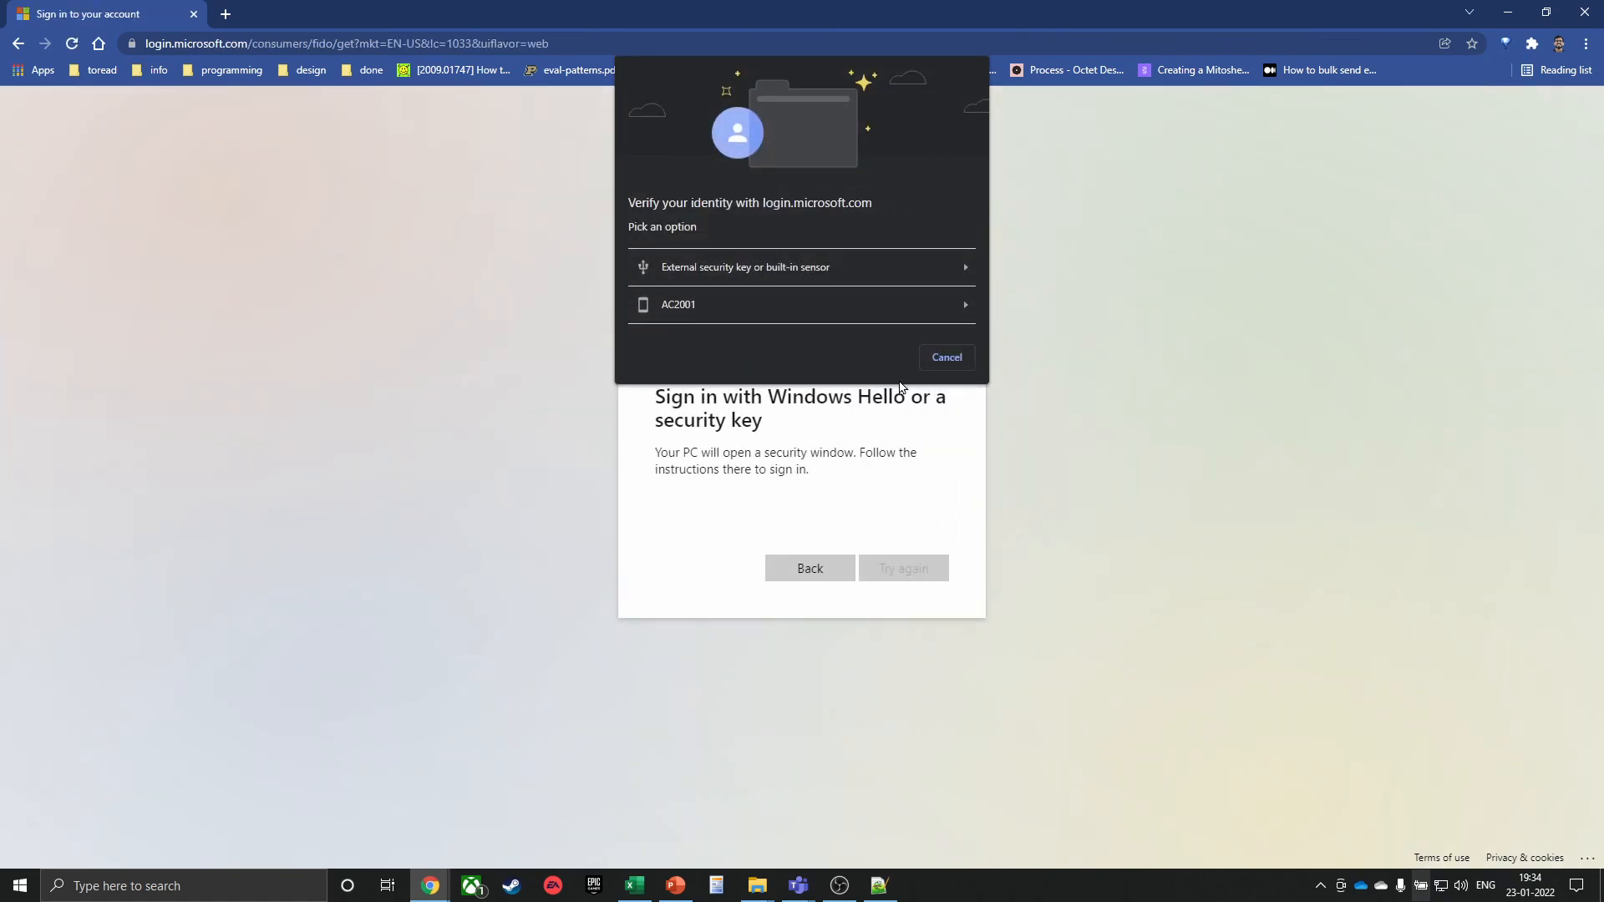
pyautogui.click(941, 356)
pyautogui.click(780, 562)
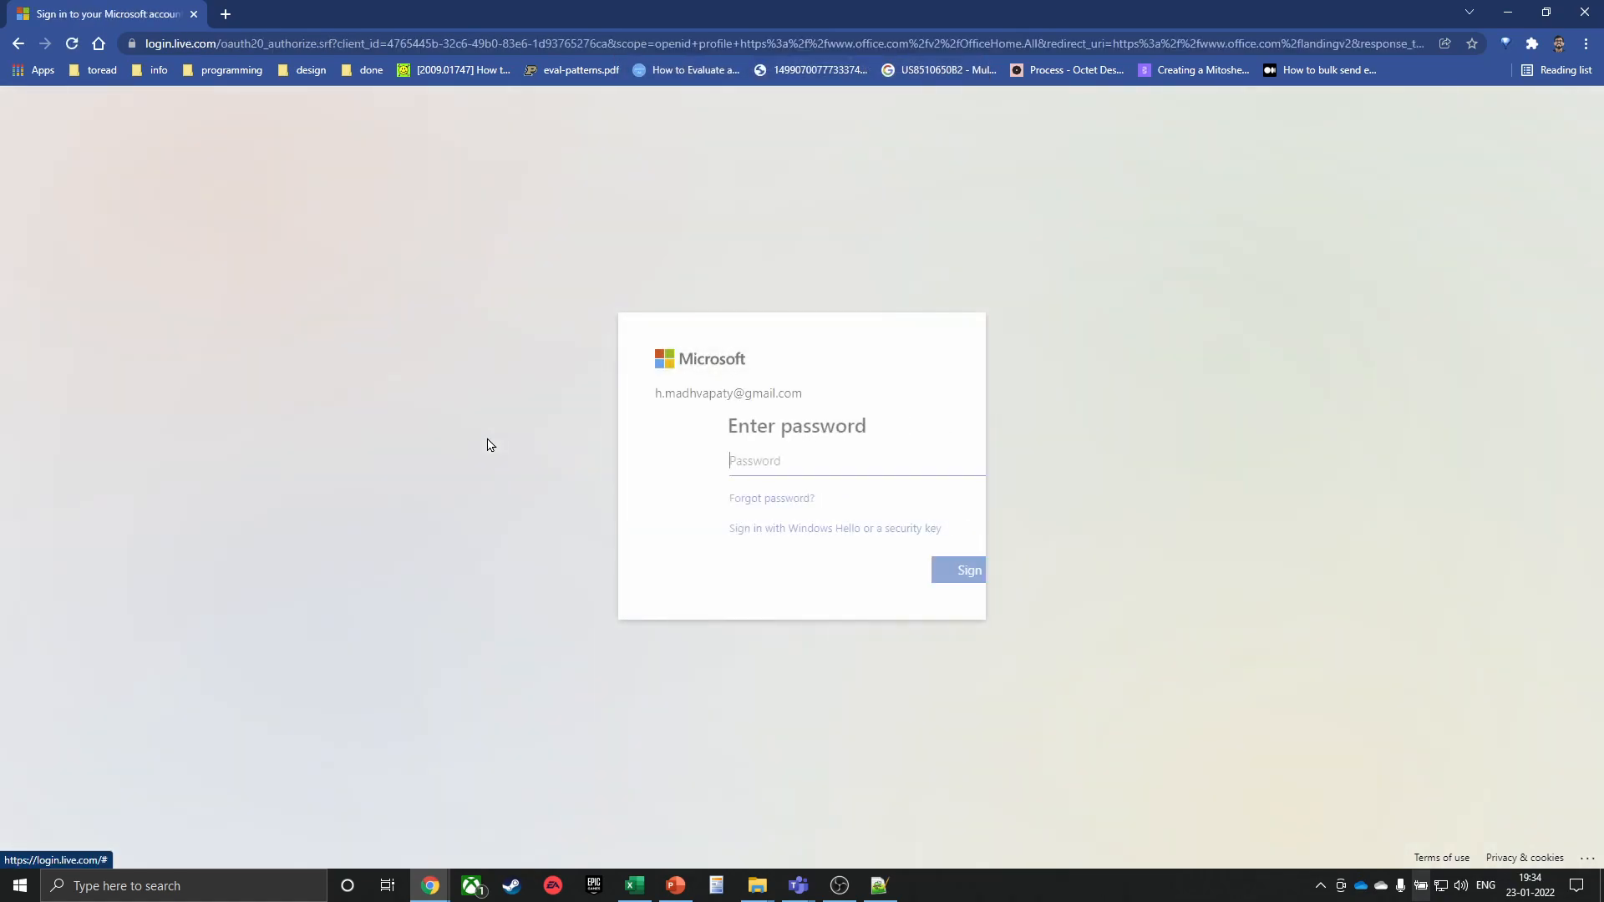
# Go back through browser history to the Office 365 login page
pyautogui.click(15, 44)
pyautogui.click(29, 47)
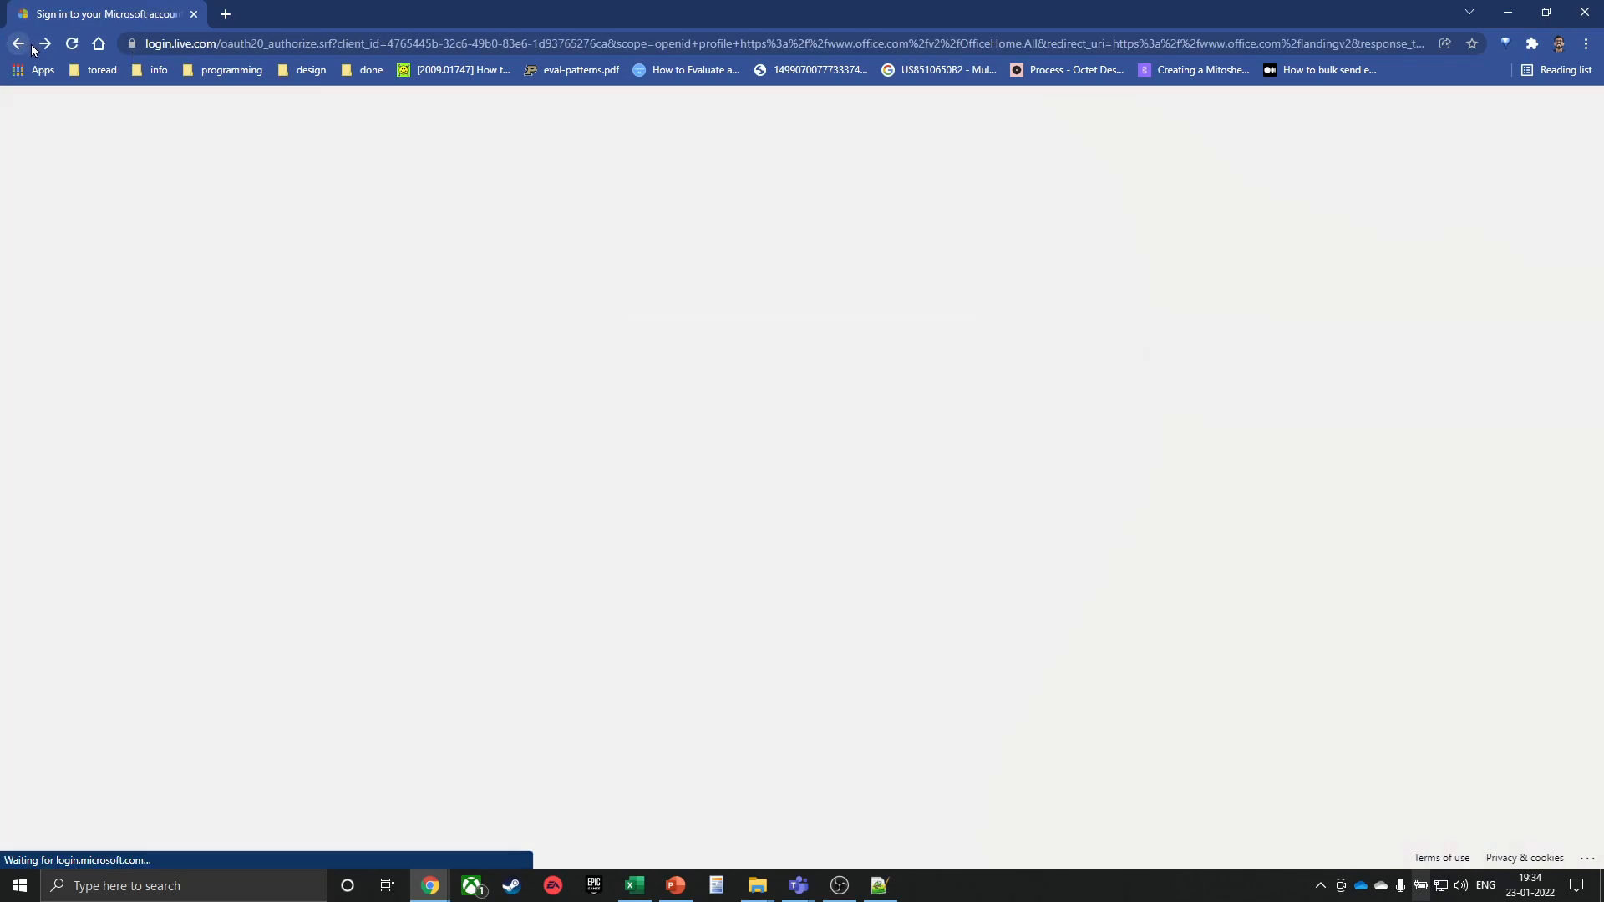
pyautogui.rightClick(15, 45)
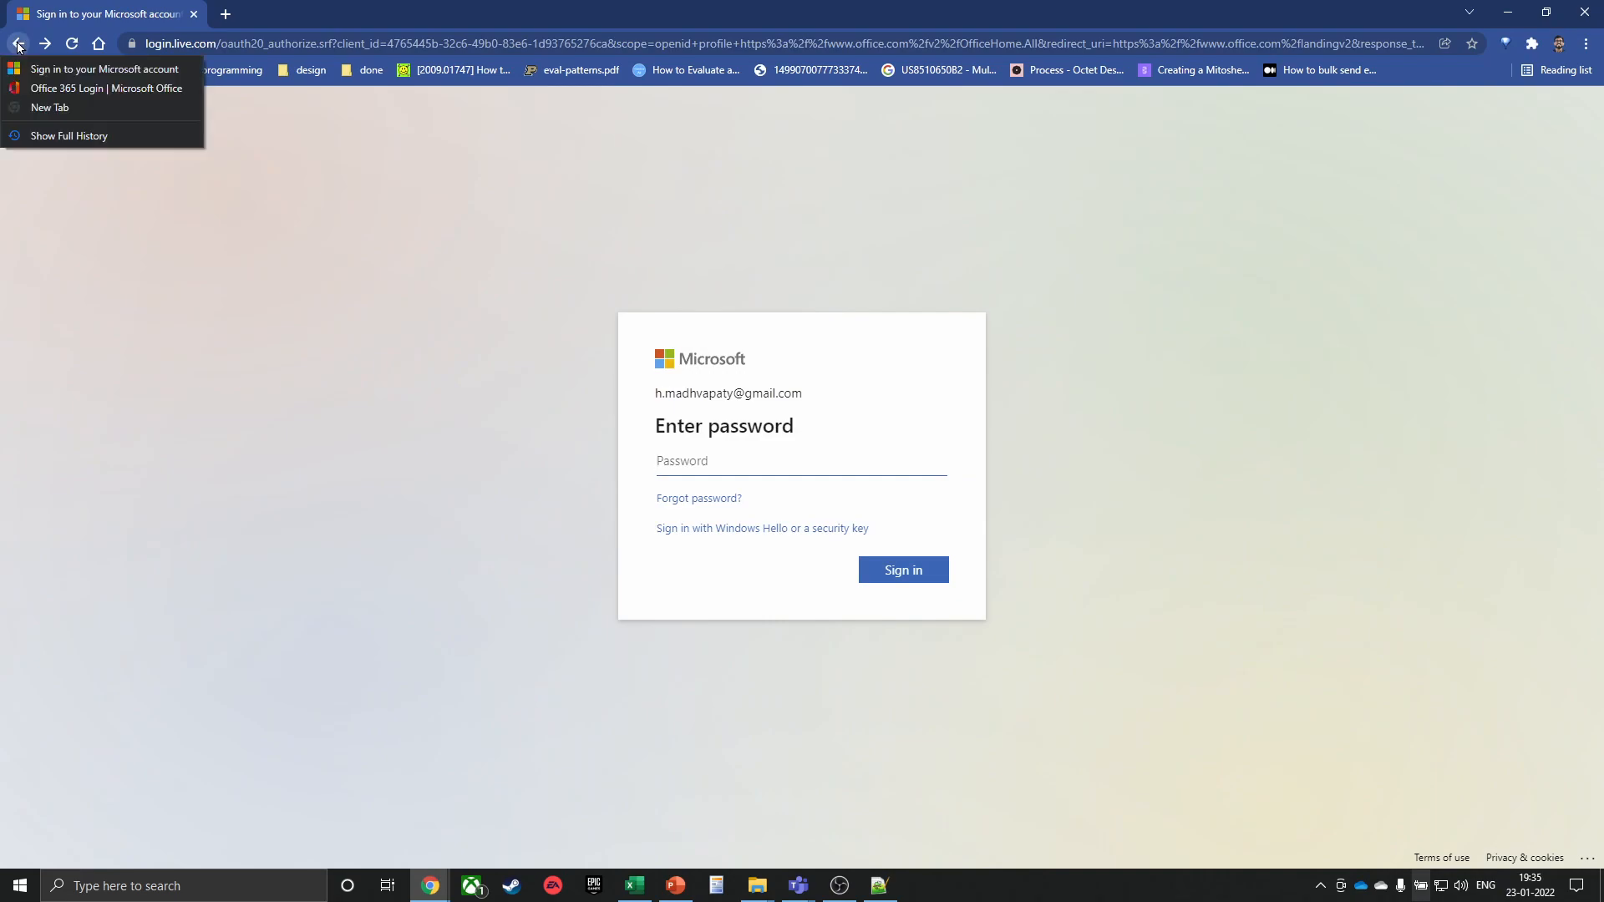
pyautogui.click(65, 87)
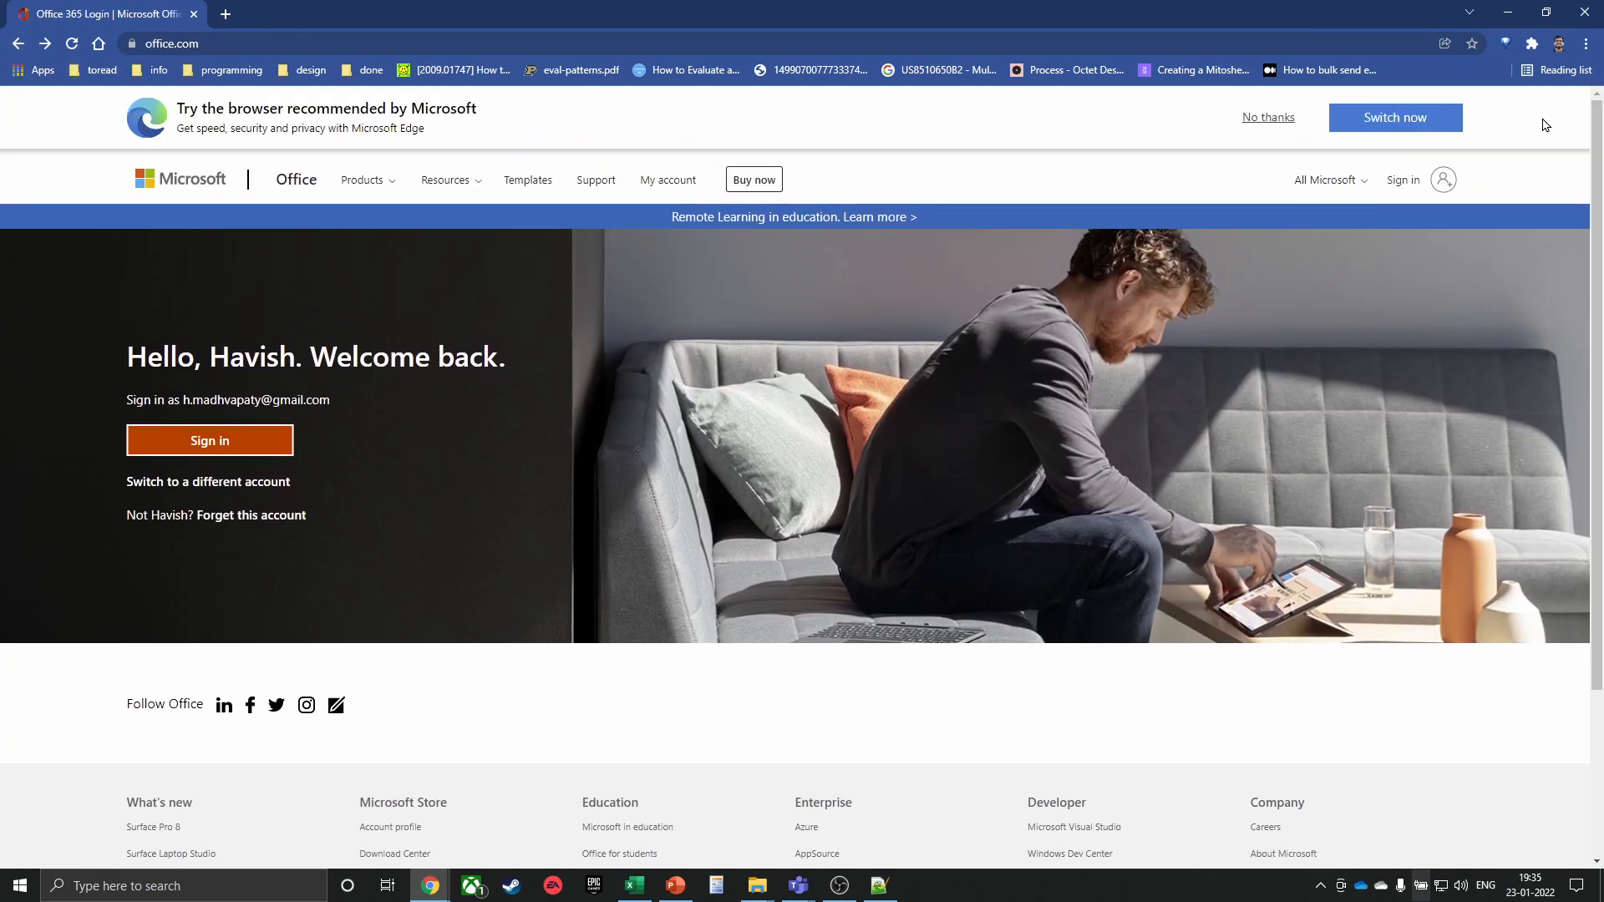
# Sign in with the work account and its password, choosing to stay signed in
pyautogui.click(1441, 177)
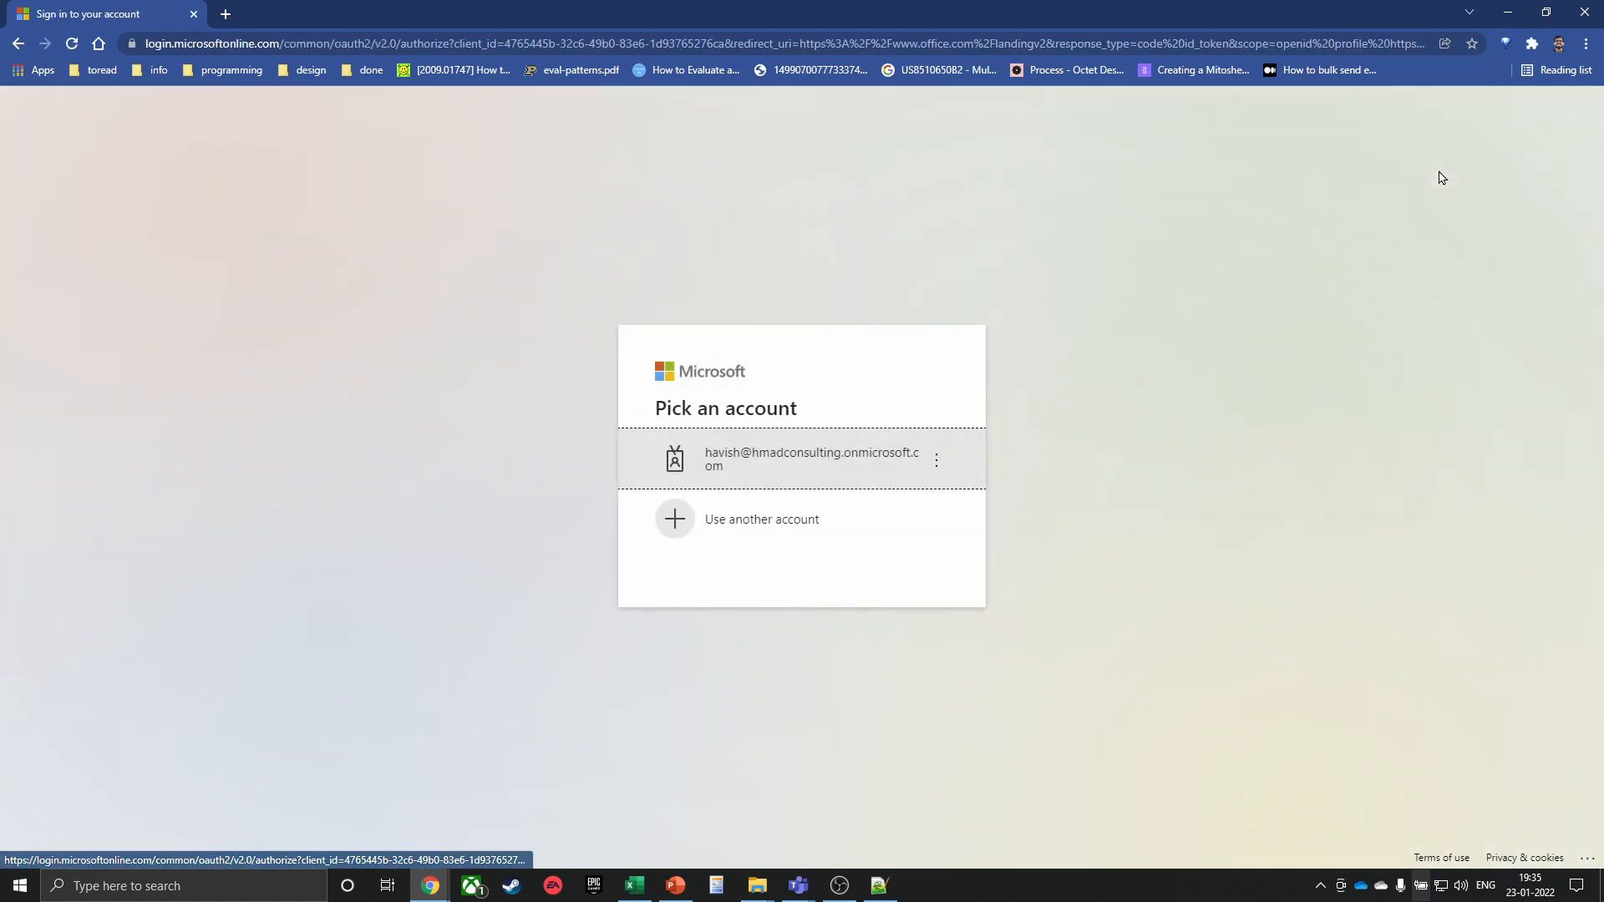
pyautogui.click(831, 463)
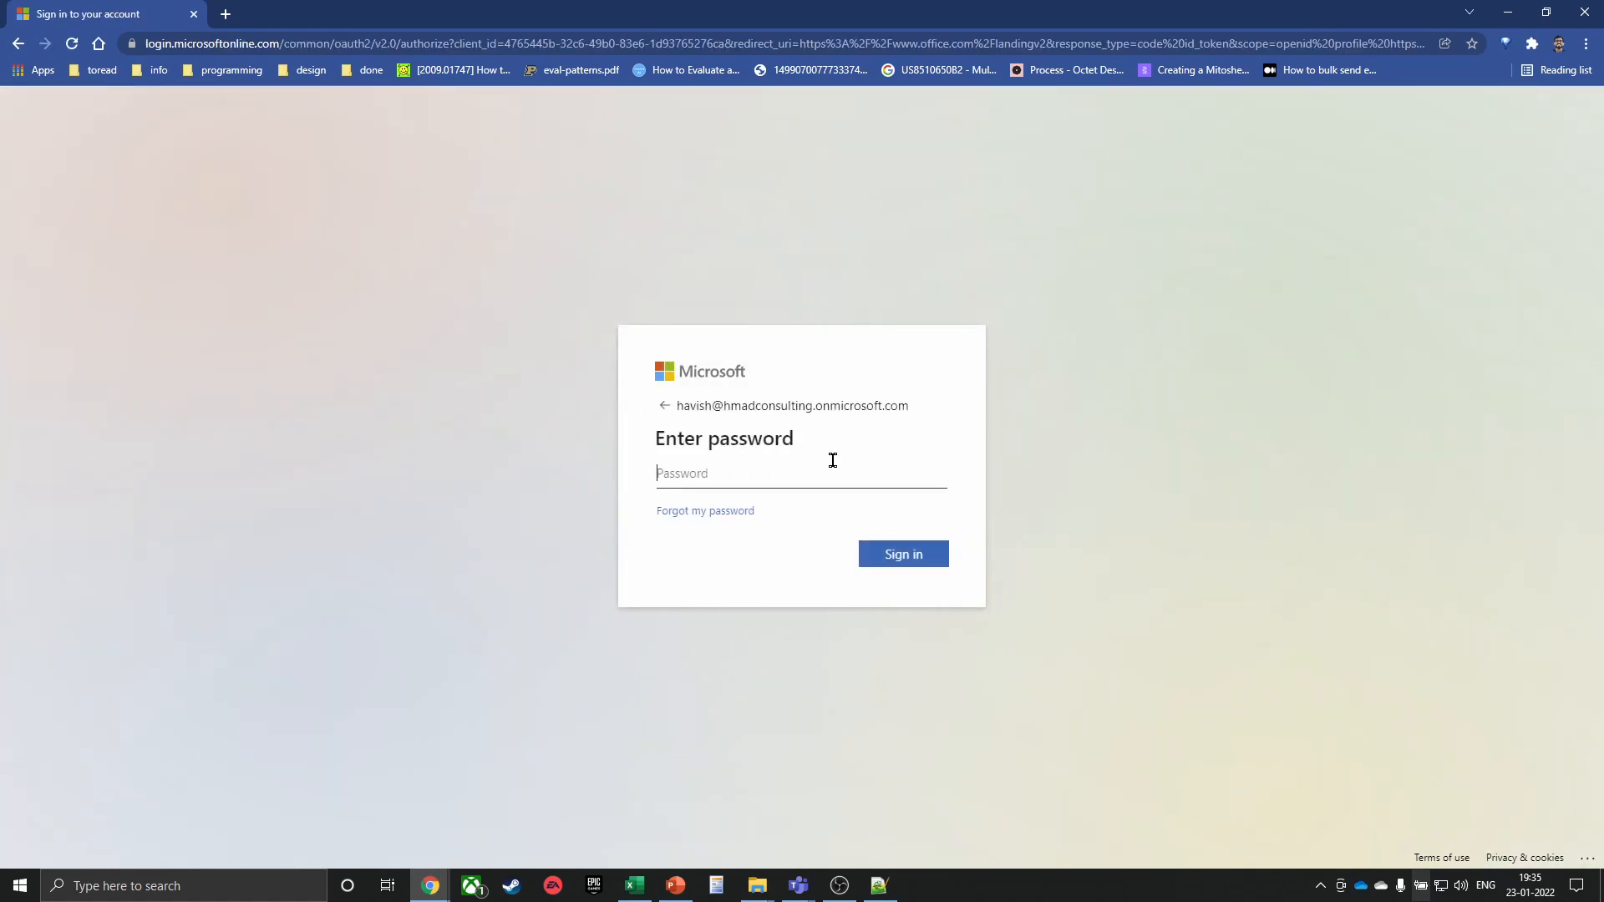
pyautogui.click(821, 473)
pyautogui.write('••')
pyautogui.press('Return')
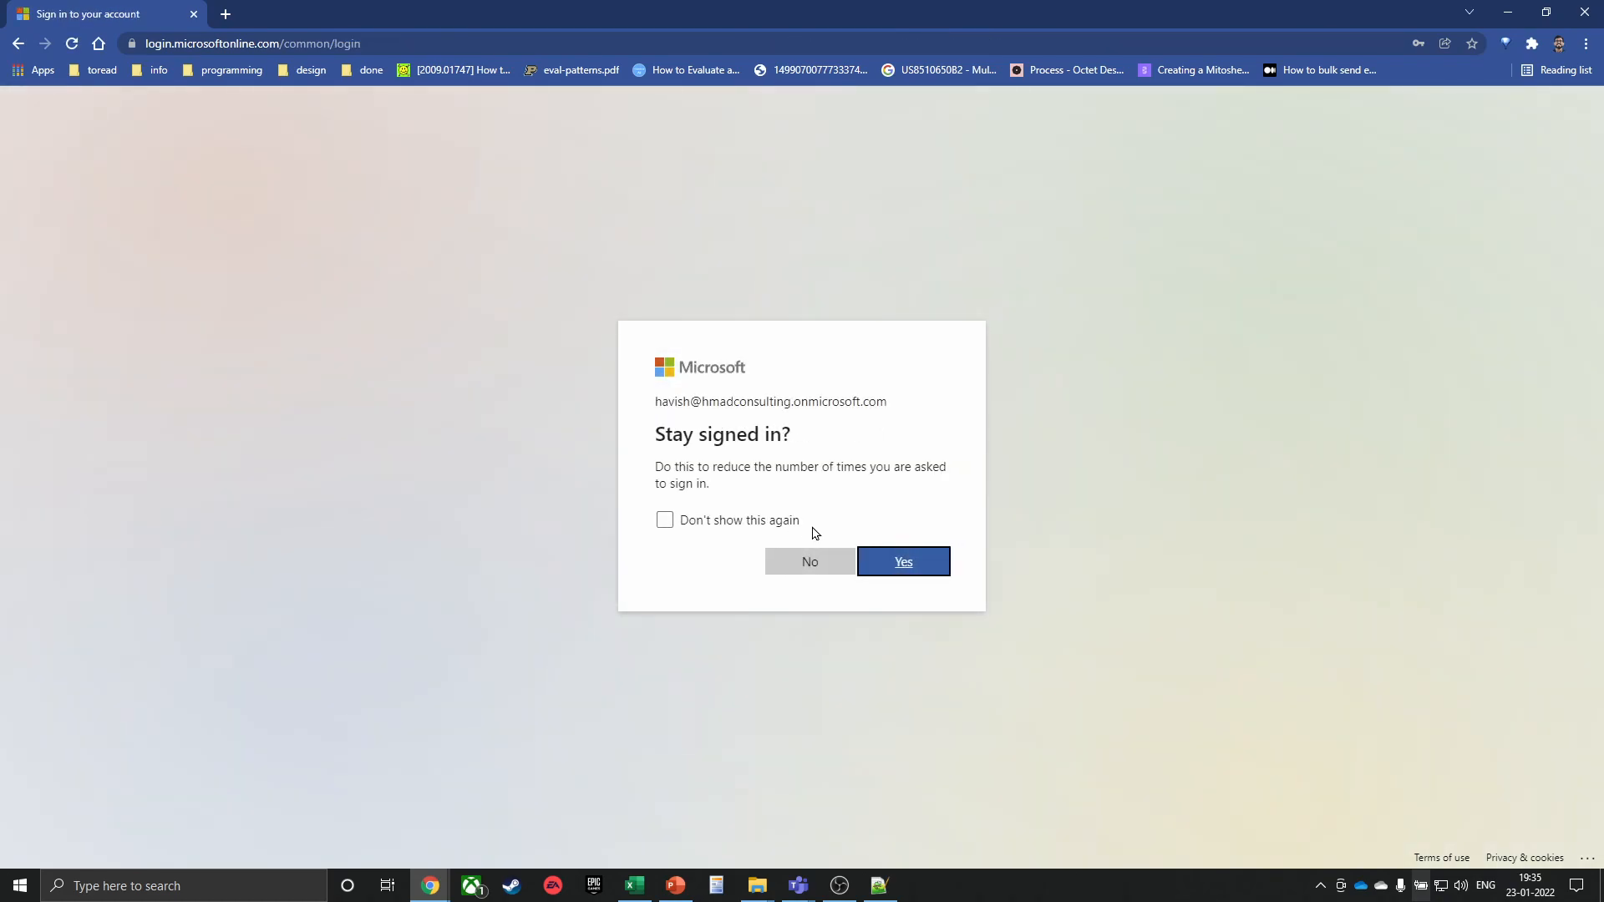
pyautogui.click(883, 562)
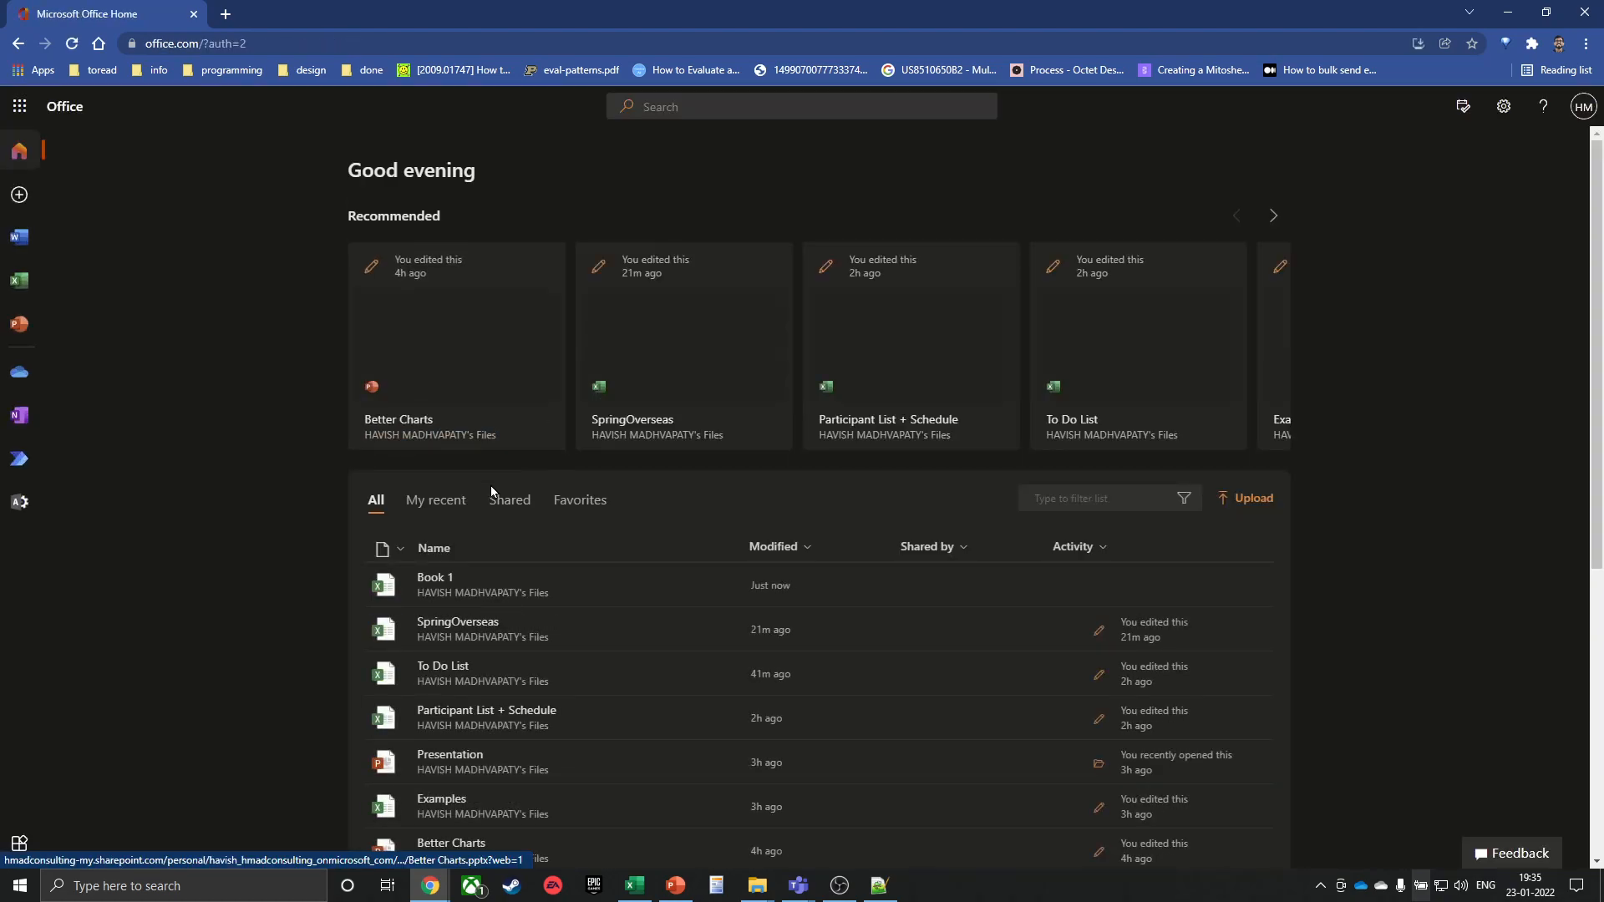
# Open the Book 1 workbook from the Office home file list
pyautogui.click(456, 593)
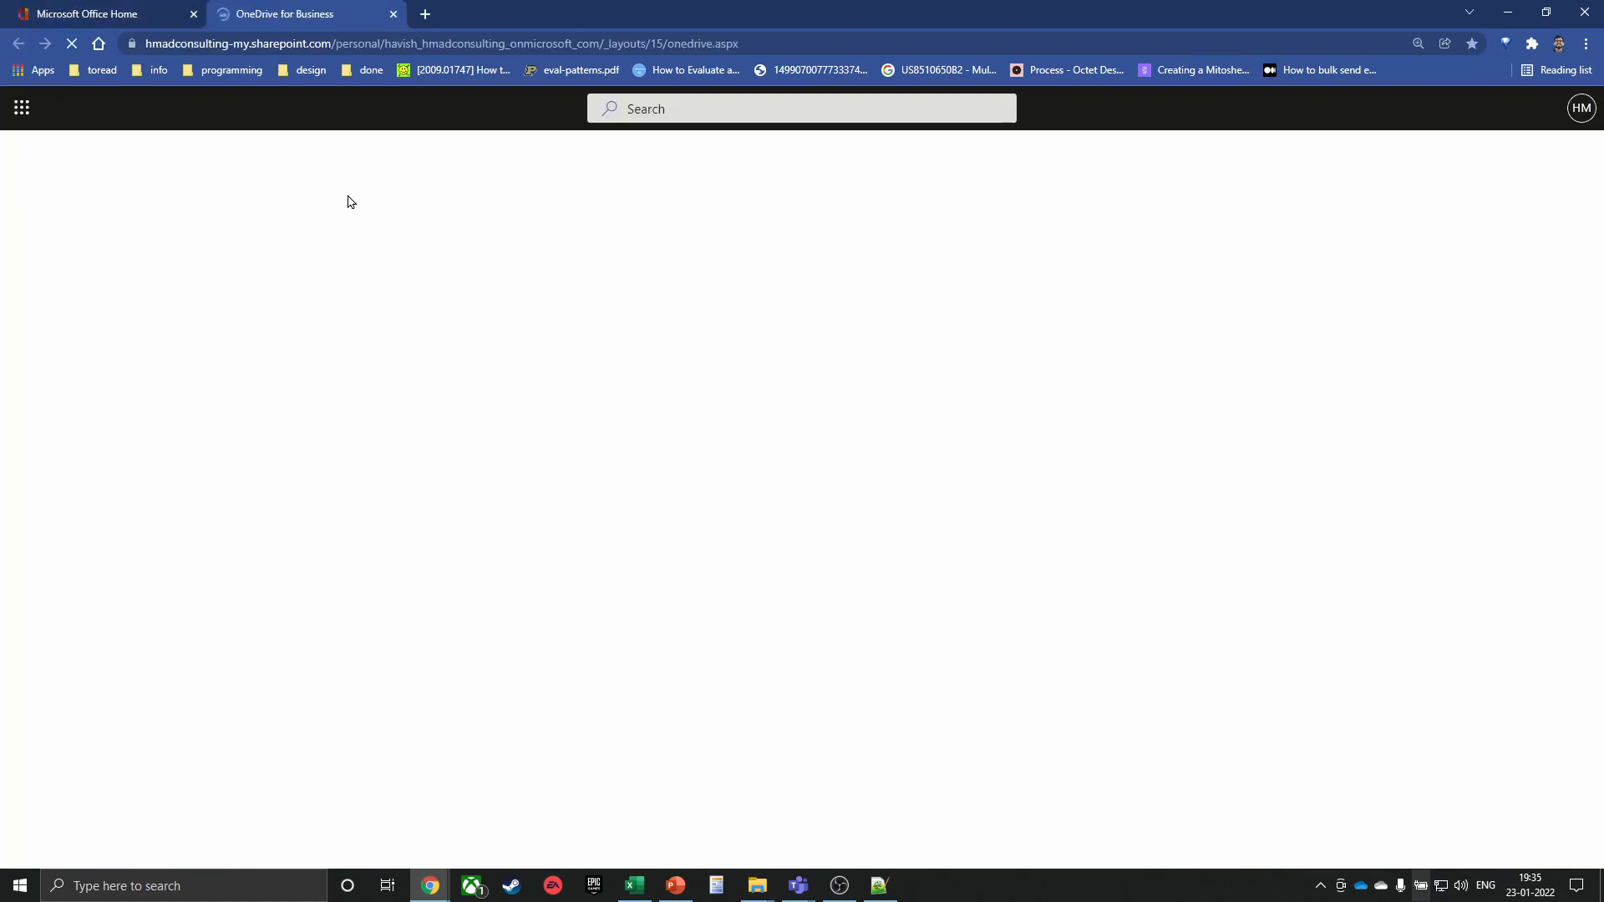
pyautogui.hotkey('ctrl', 'w')
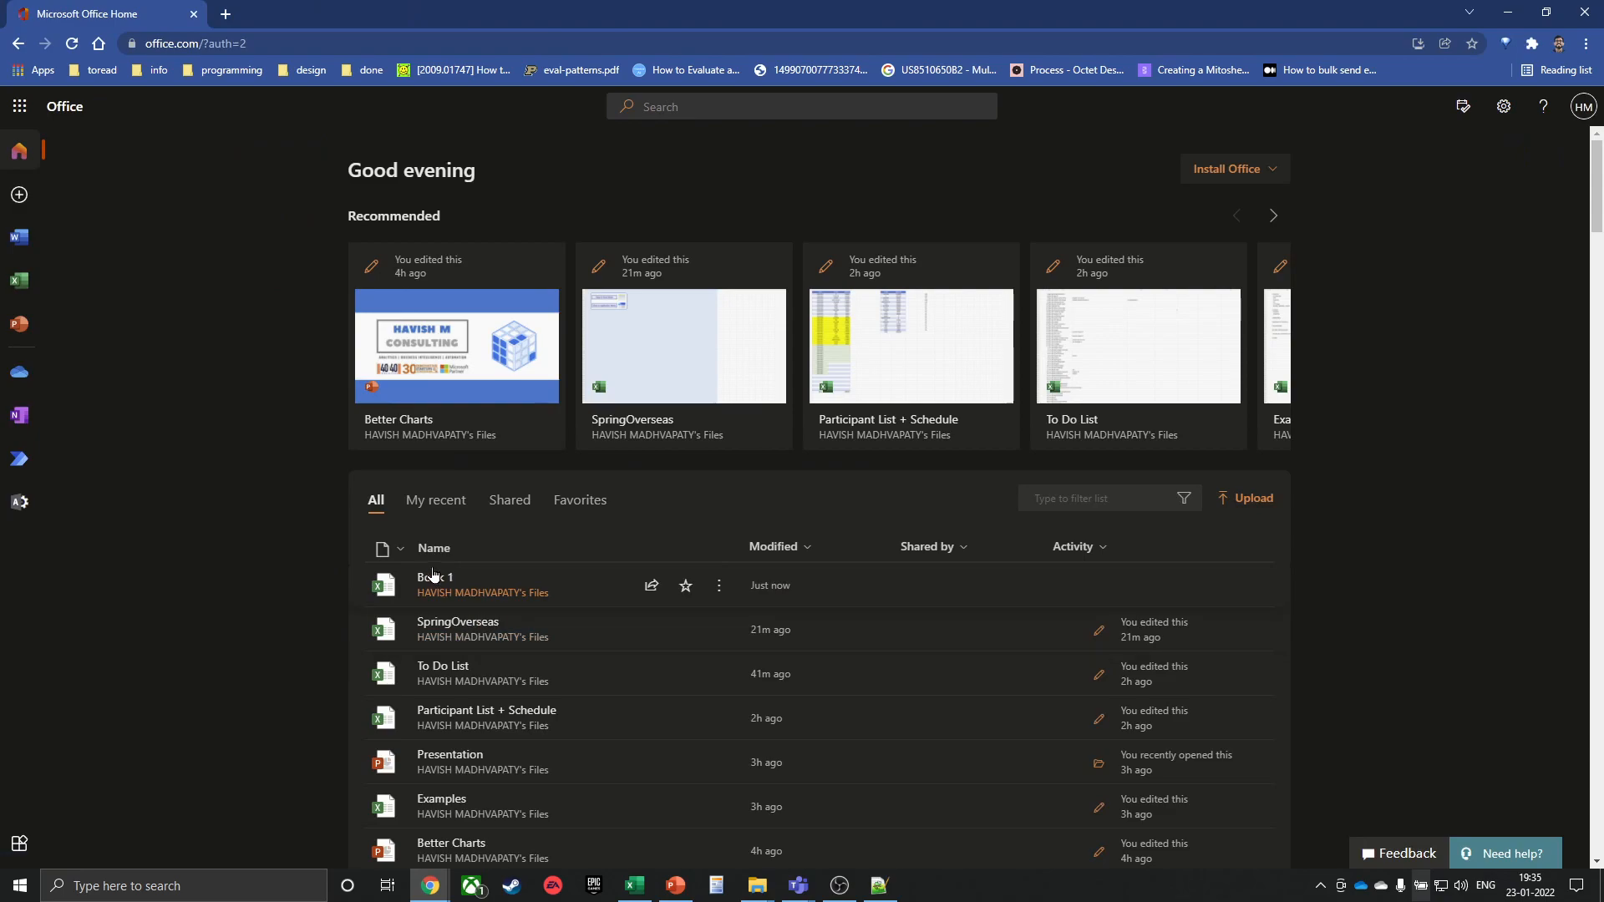
pyautogui.click(434, 580)
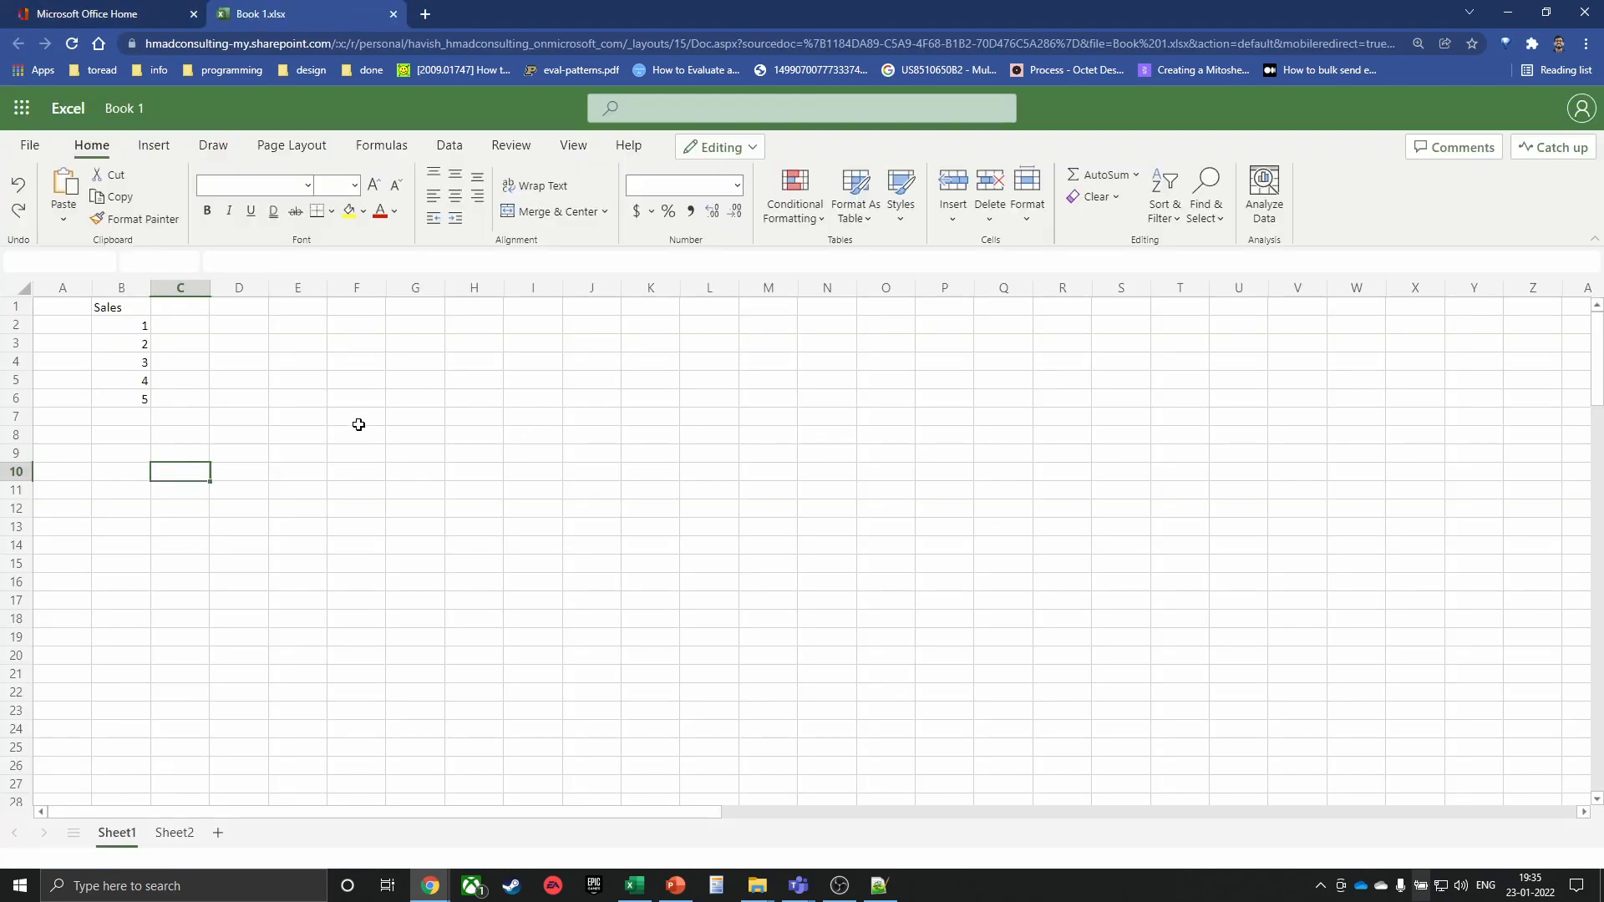
# Switch to Sheet1 and start Record Actions from the Automate tab
pyautogui.click(169, 833)
pyautogui.click(117, 833)
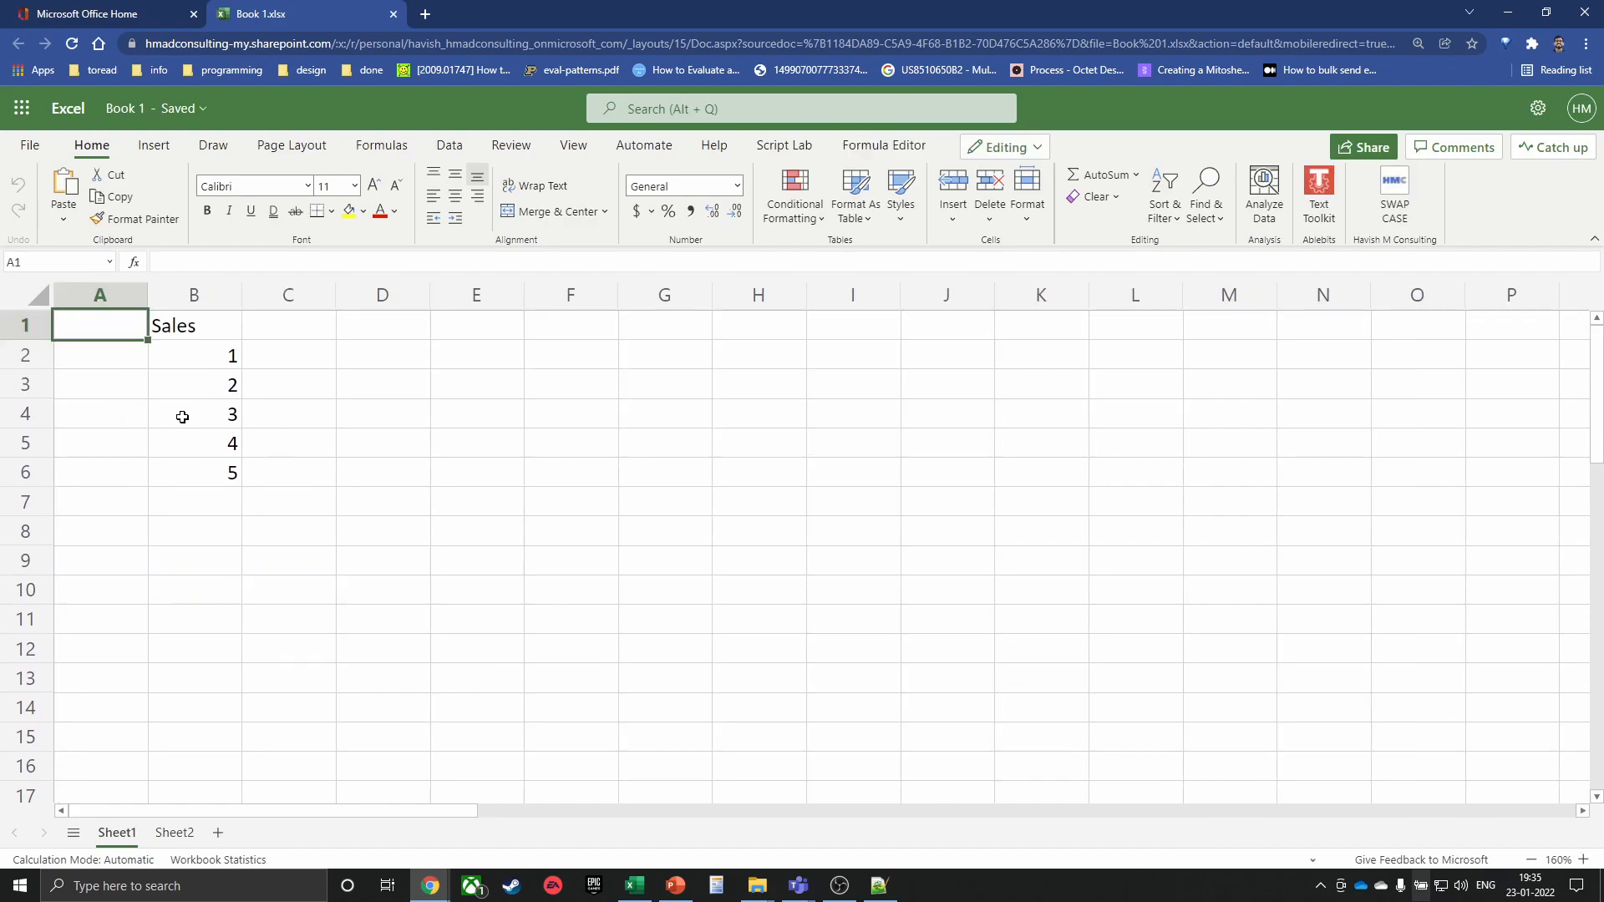
pyautogui.click(645, 151)
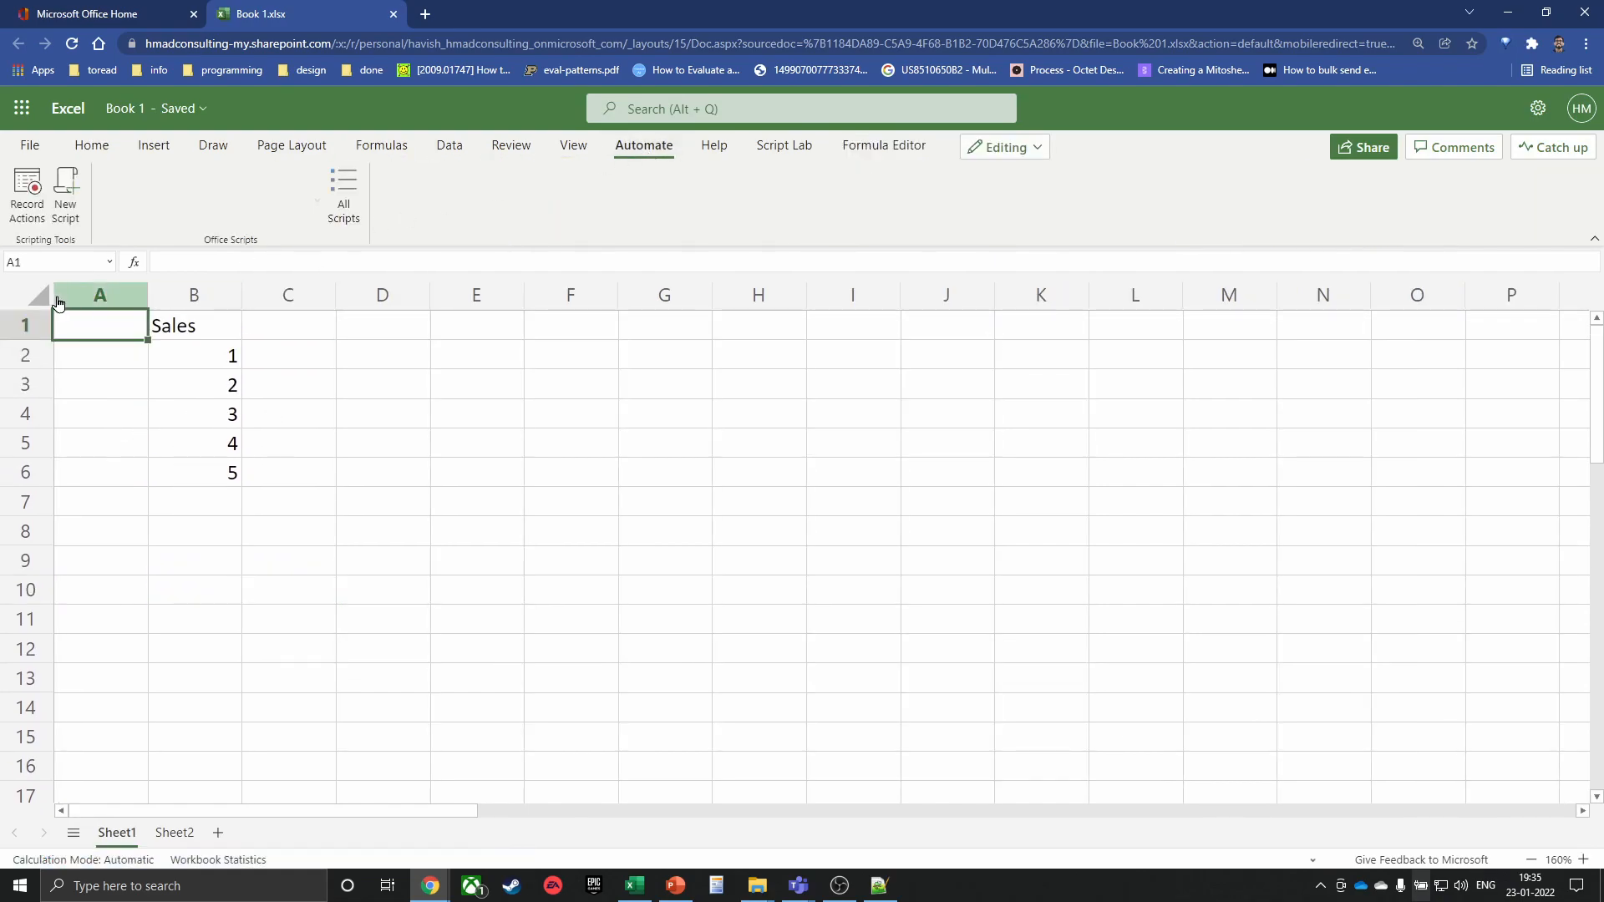
pyautogui.click(26, 209)
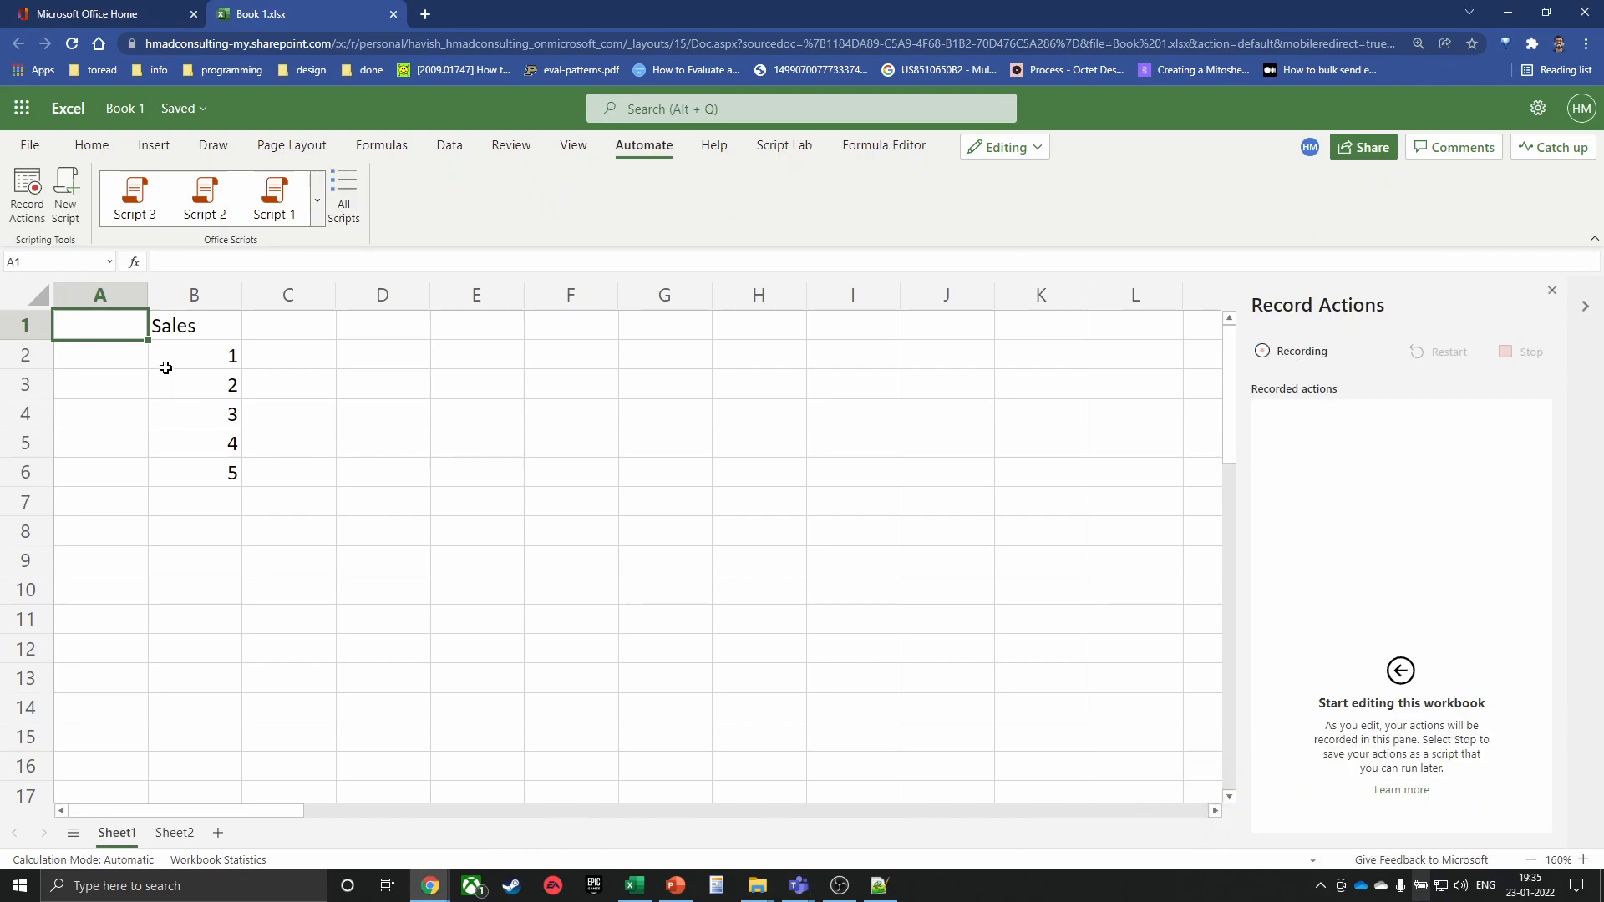
# Bold the Sales header in B1 and centre-align B1:B6
pyautogui.click(215, 333)
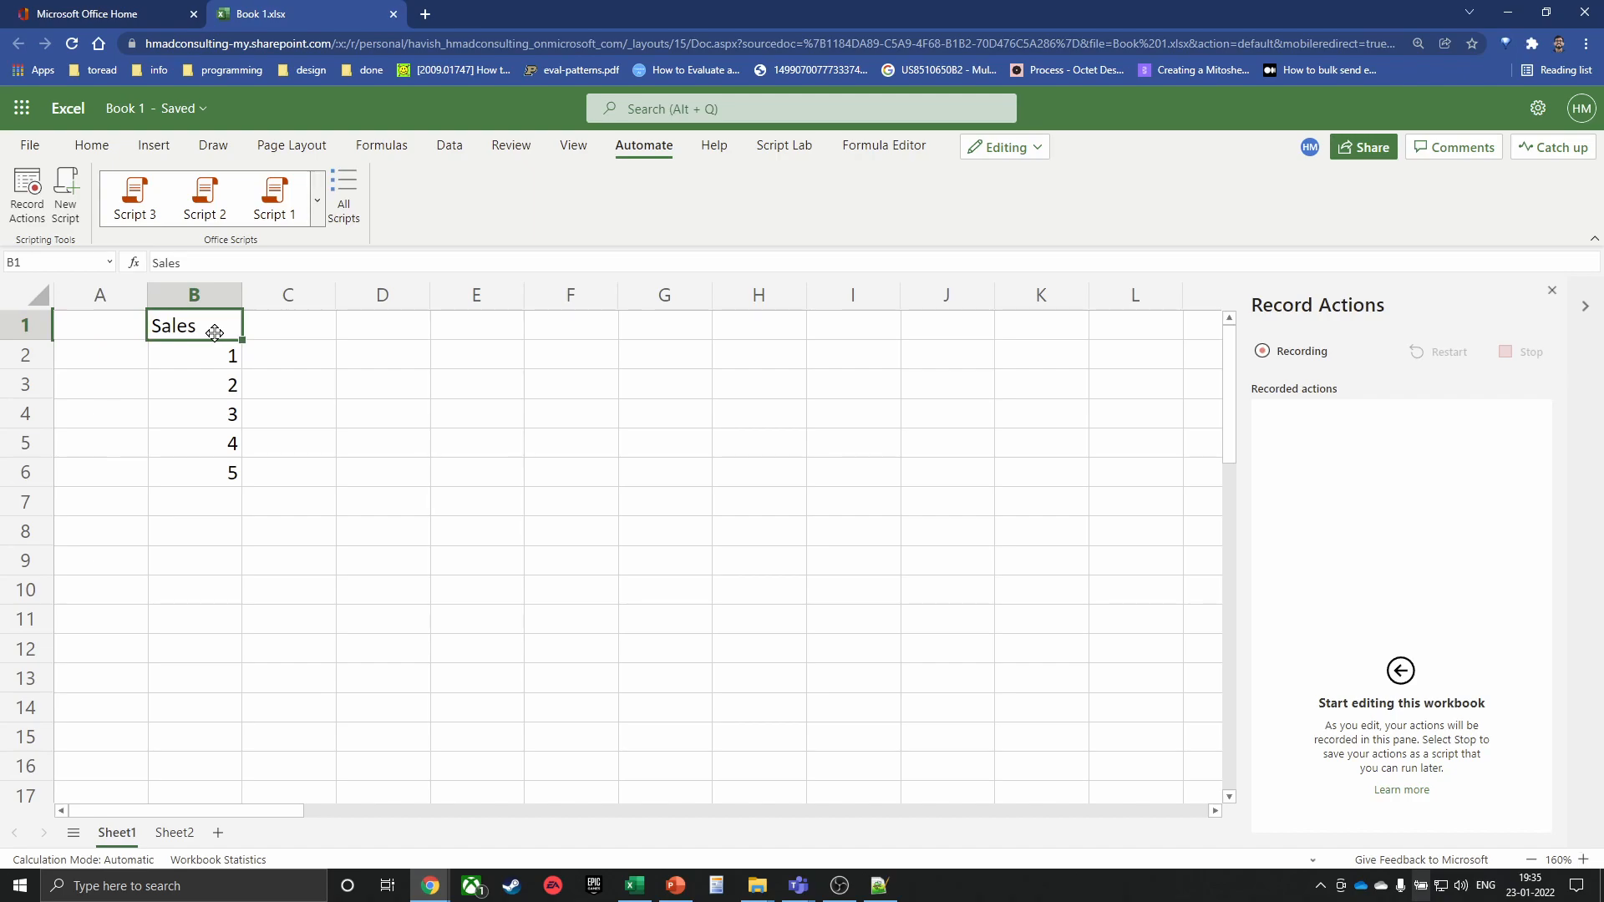
pyautogui.hotkey('ctrl', 'b')
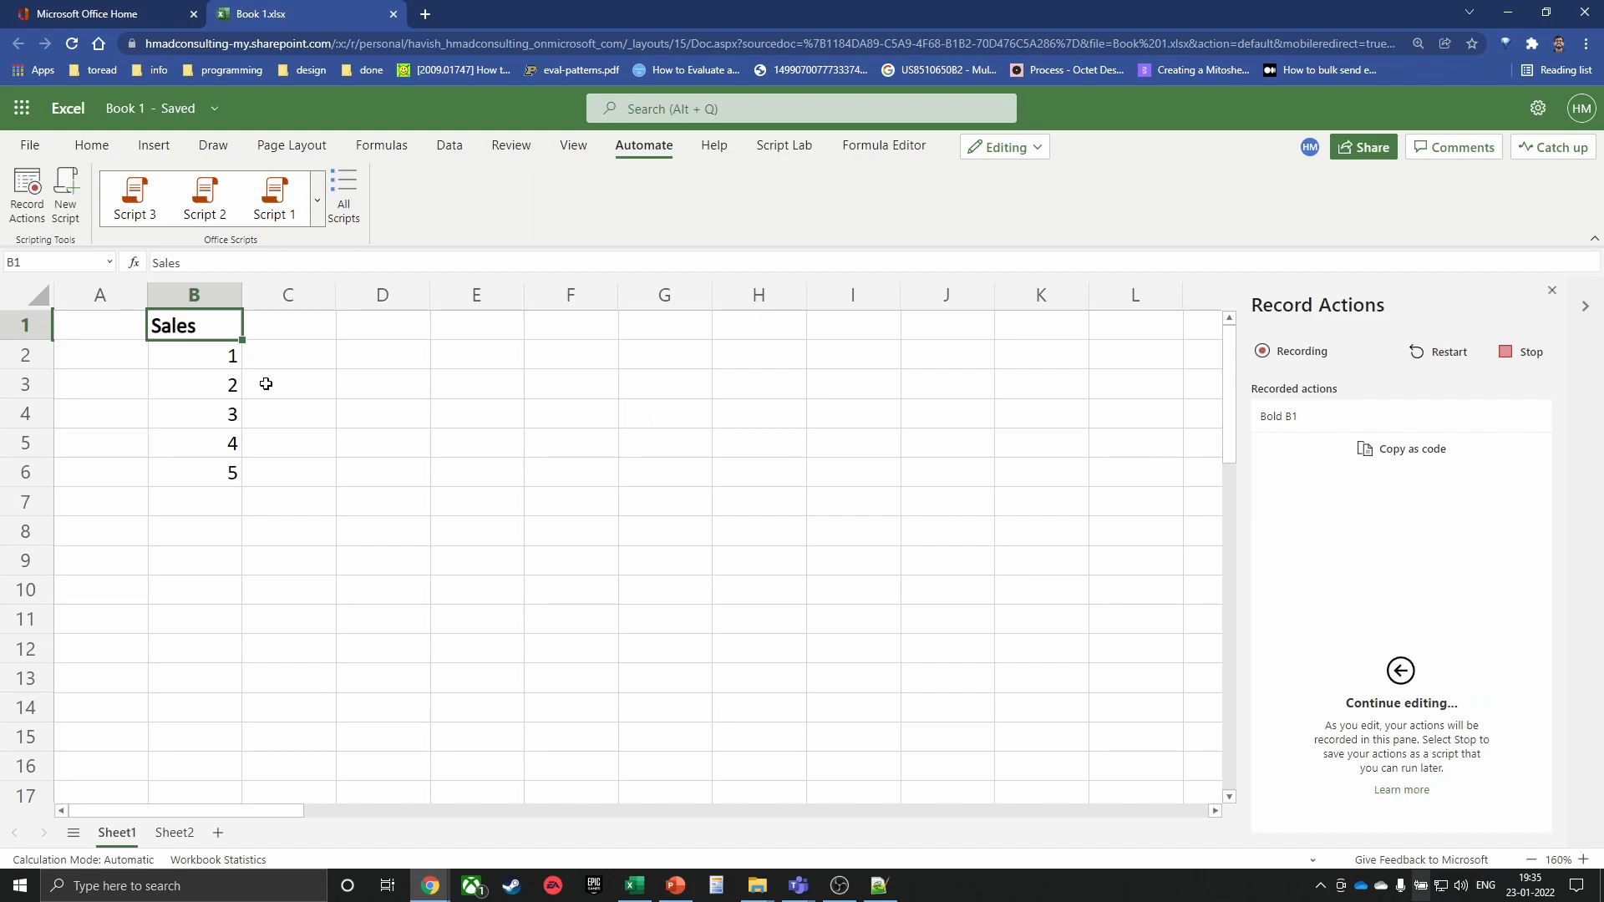
pyautogui.moveTo(218, 329); pyautogui.dragTo(210, 466)
pyautogui.click(92, 146)
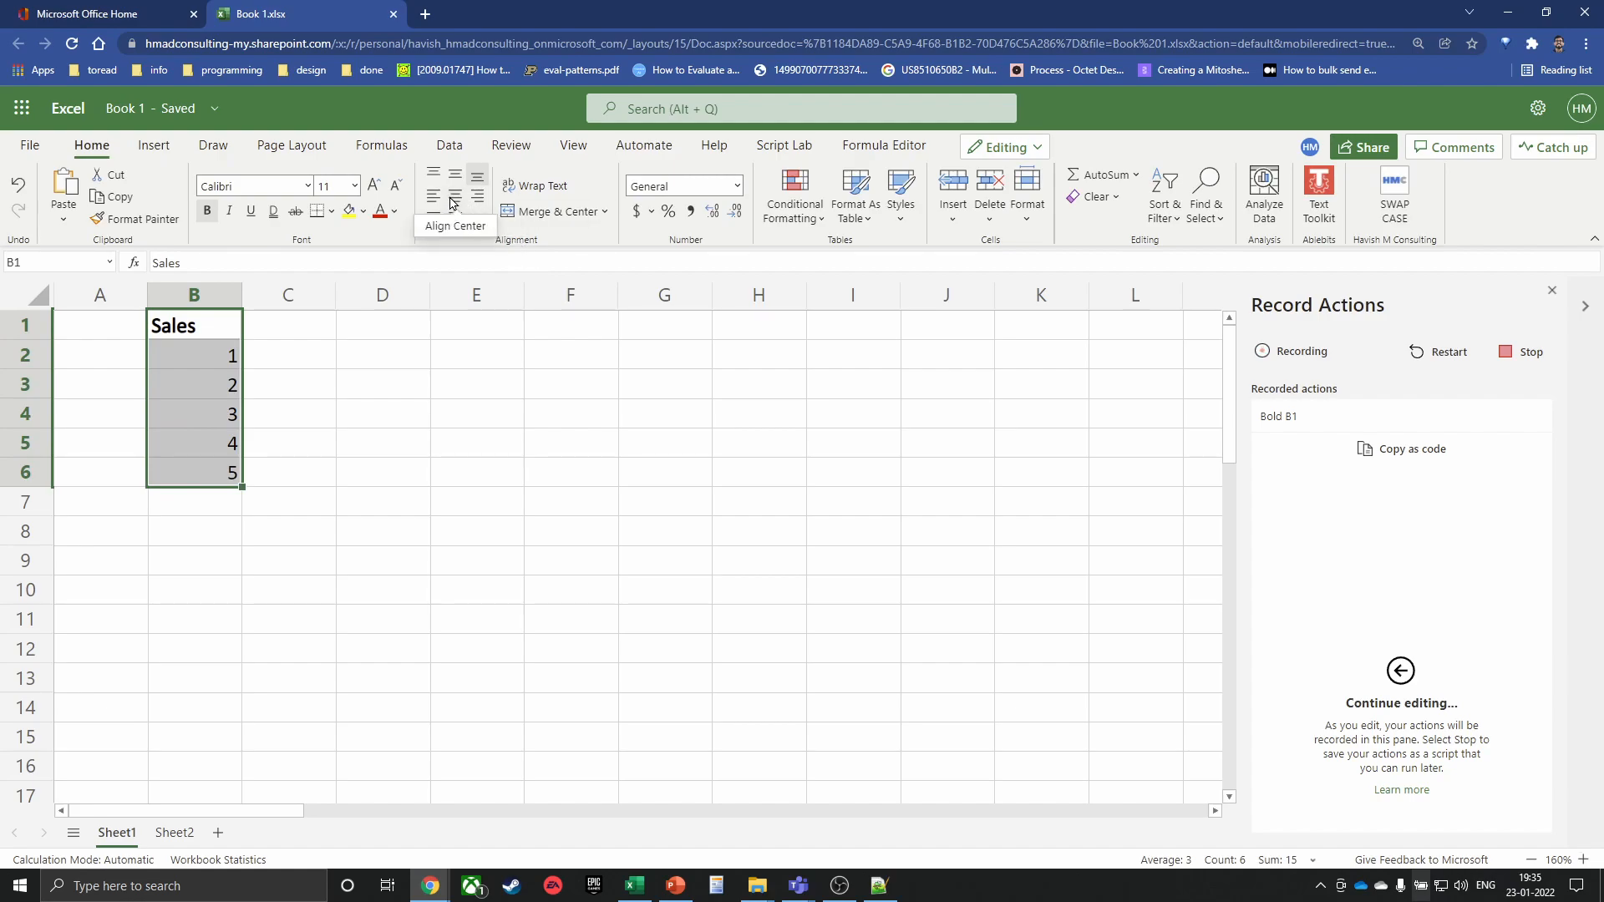
pyautogui.click(454, 199)
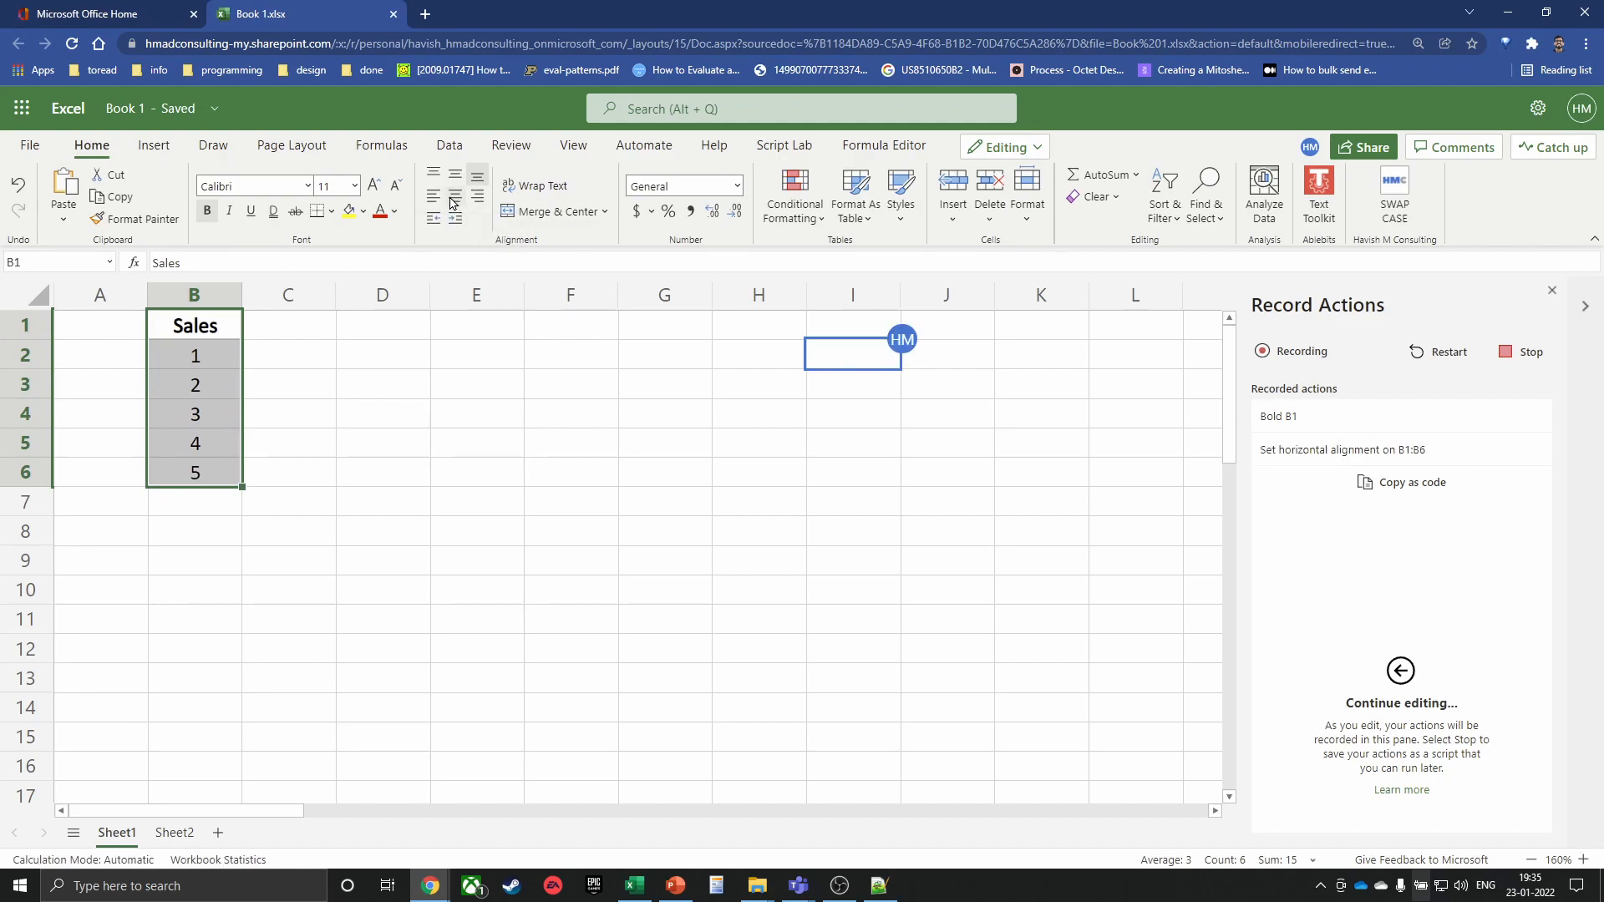
# Enter =SUM(B2:B6) in B7 to total the Sales column as 15
pyautogui.click(185, 500)
pyautogui.write('=SUM(B3:B6')
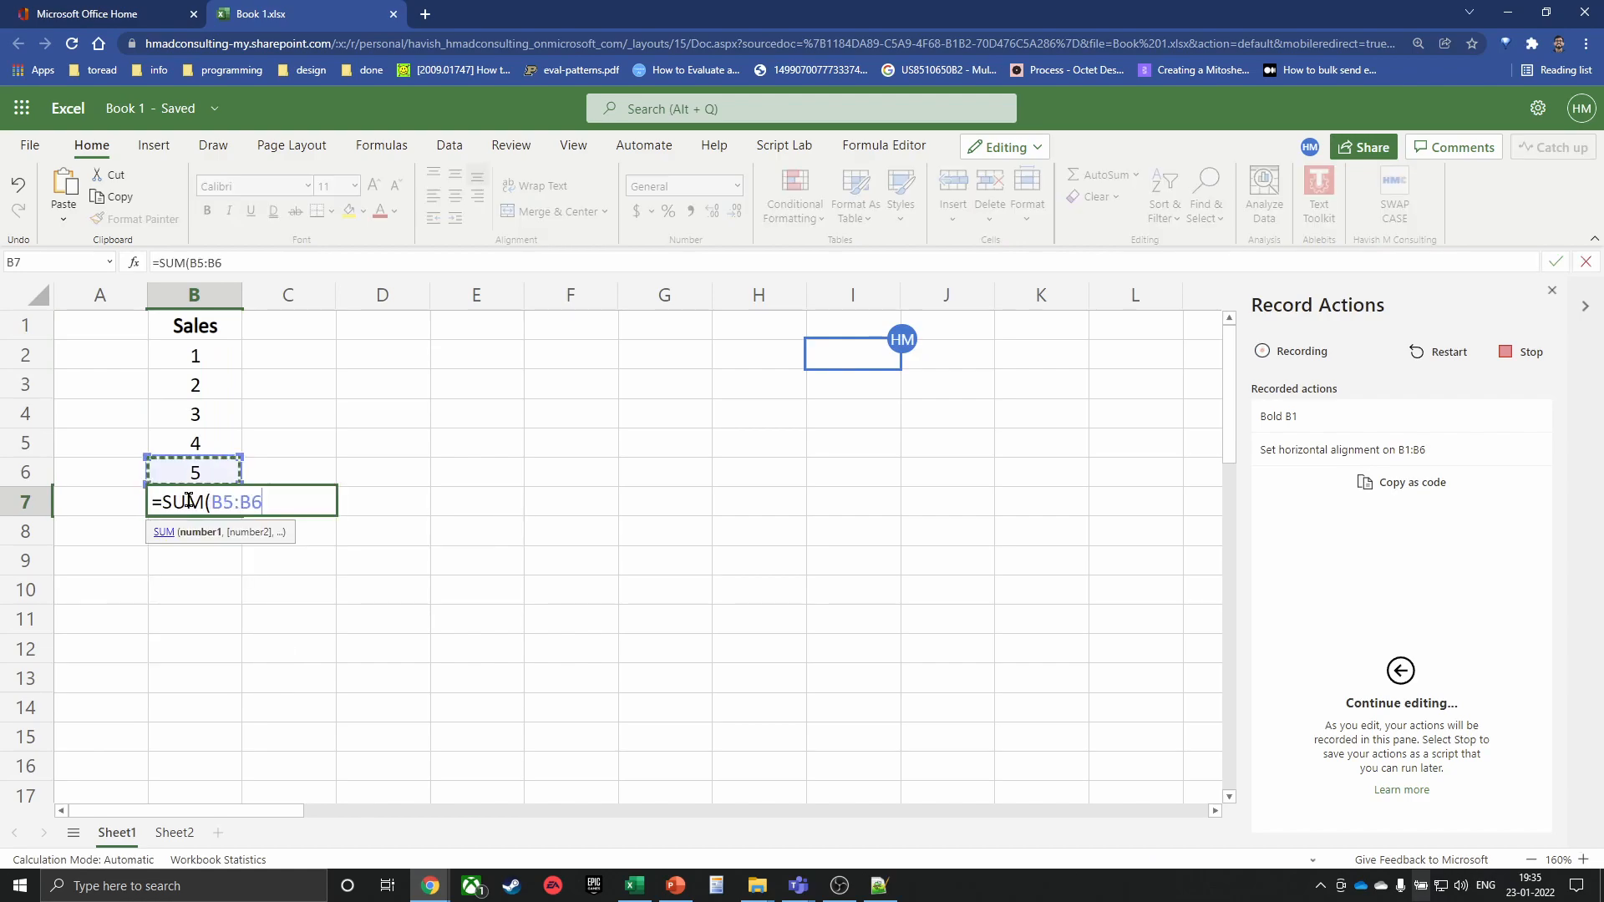
pyautogui.hotkey('shift', 'Up')
pyautogui.press('Return')
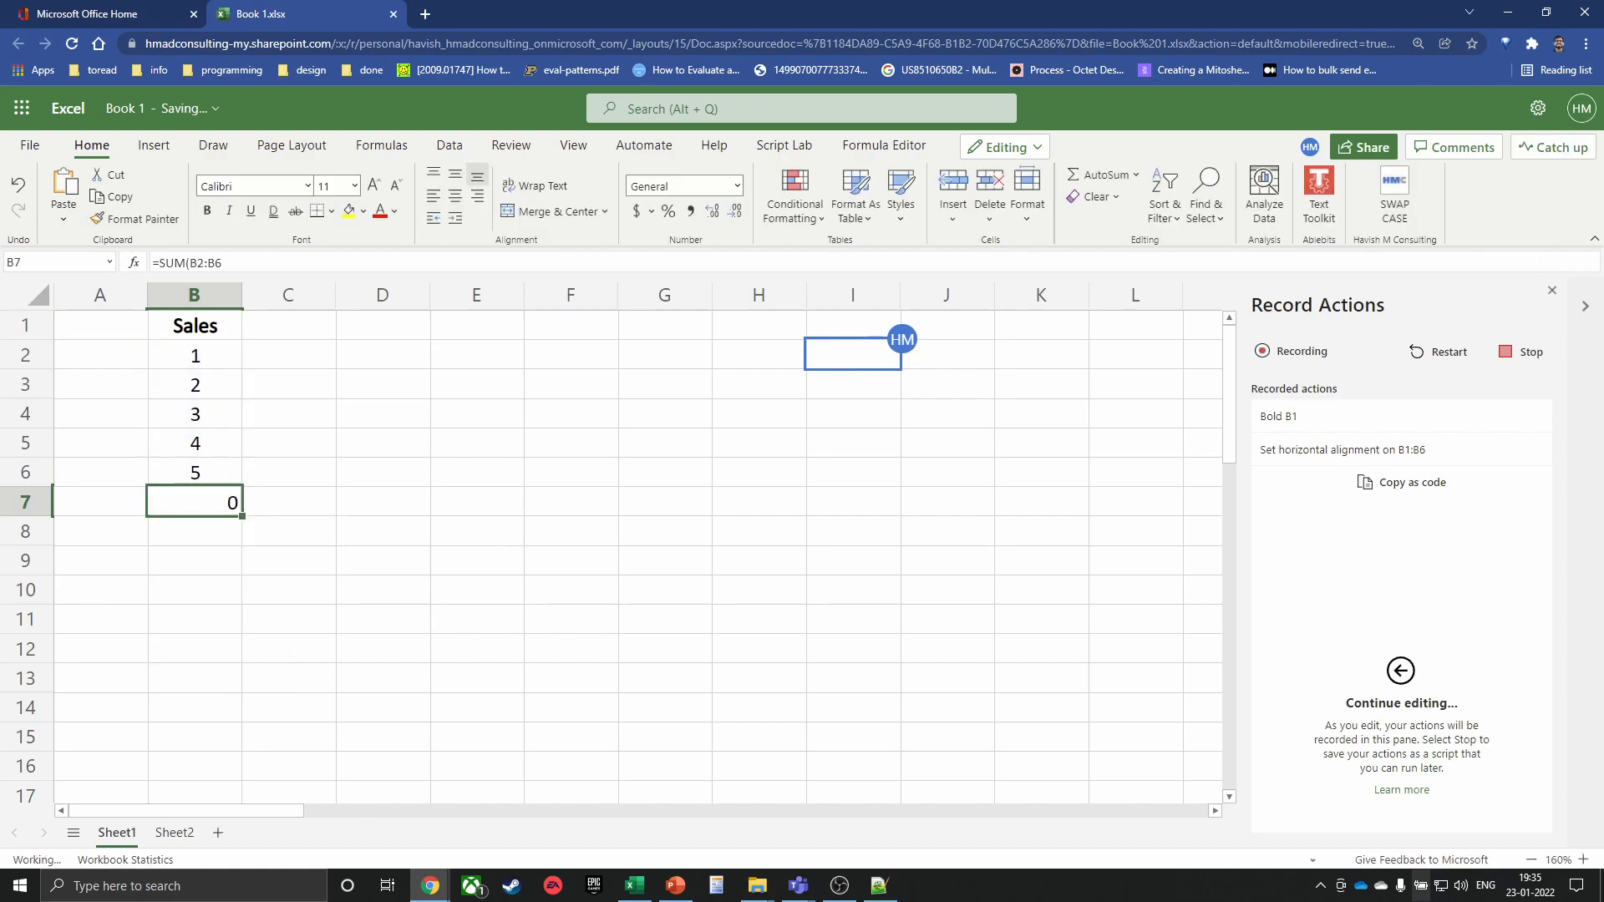
# Middle-align, centre and bold B7, and give it a light-green fill
pyautogui.click(456, 173)
pyautogui.click(455, 194)
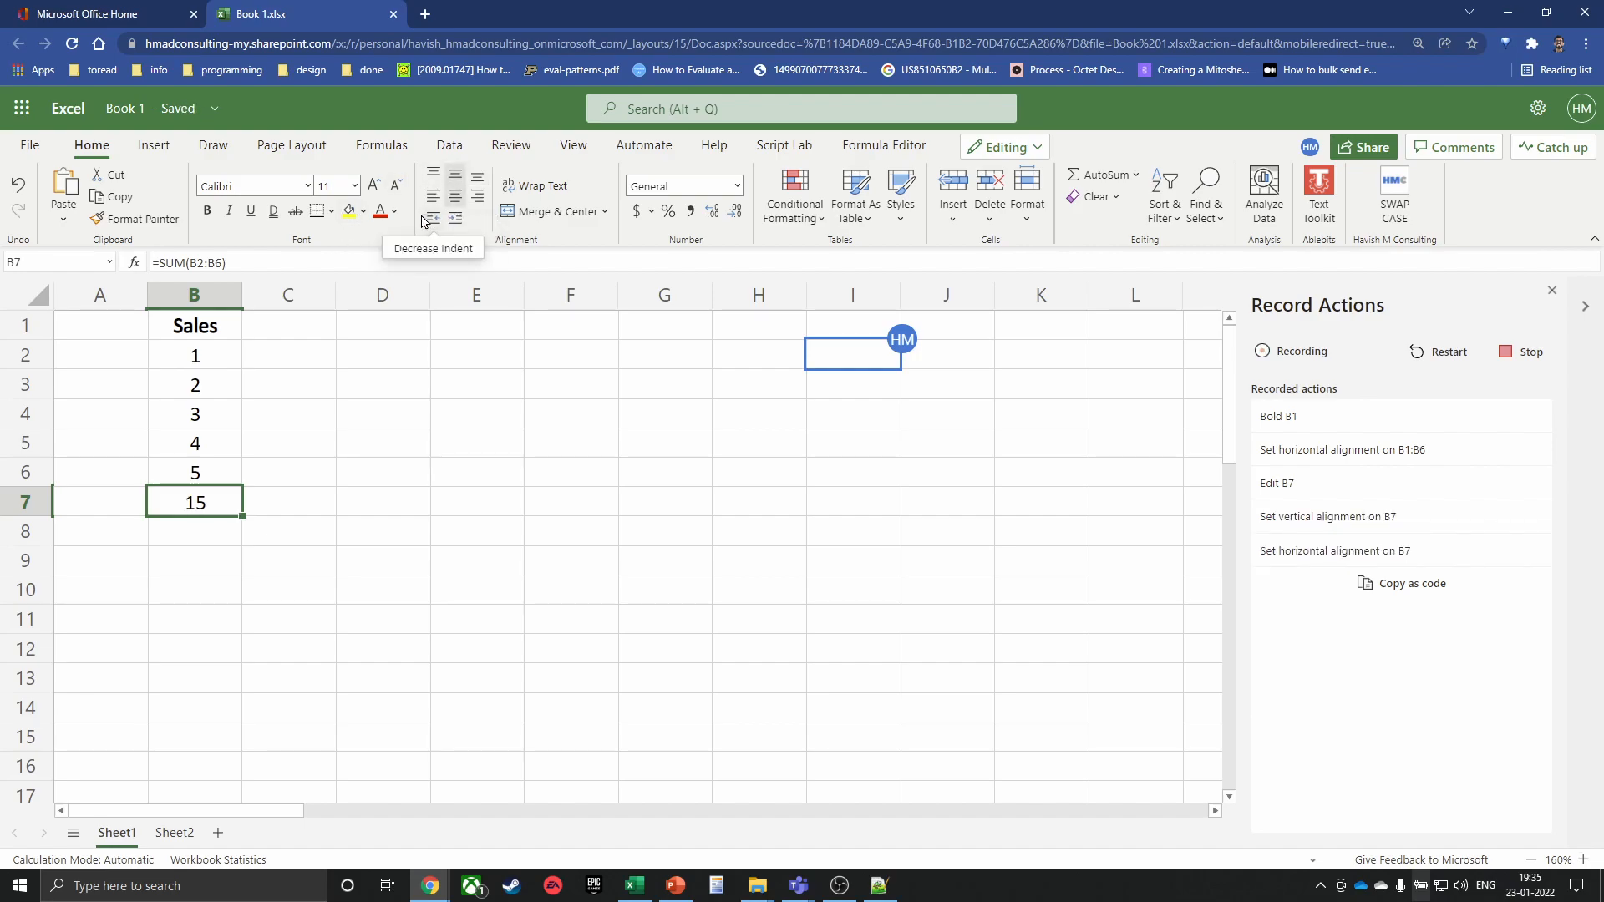
pyautogui.click(209, 215)
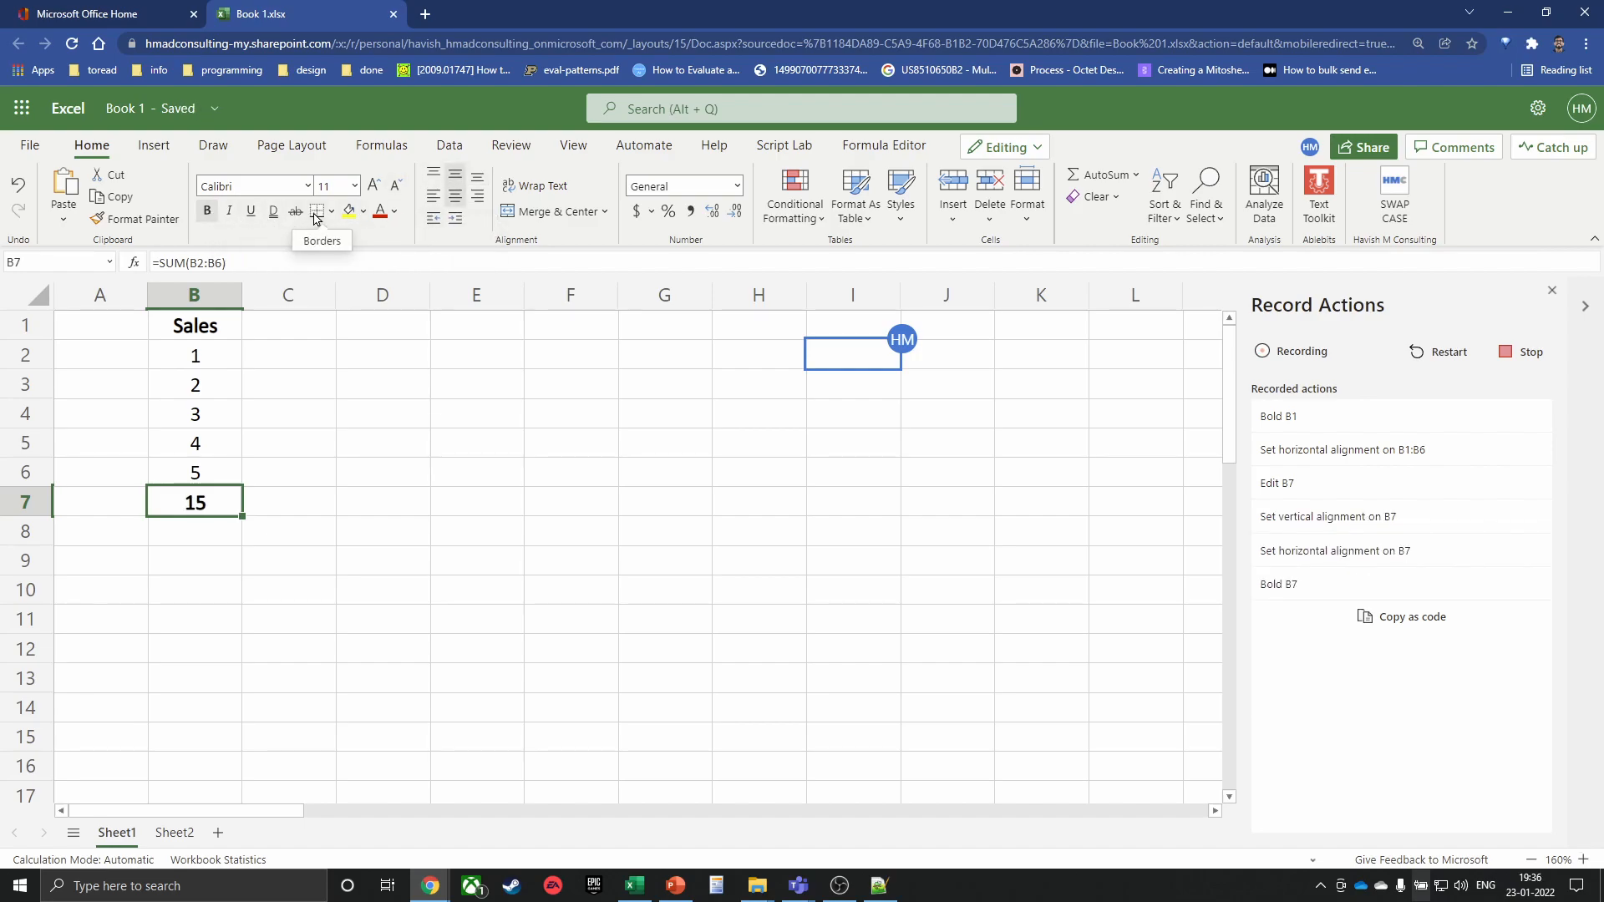
pyautogui.click(363, 211)
pyautogui.click(549, 311)
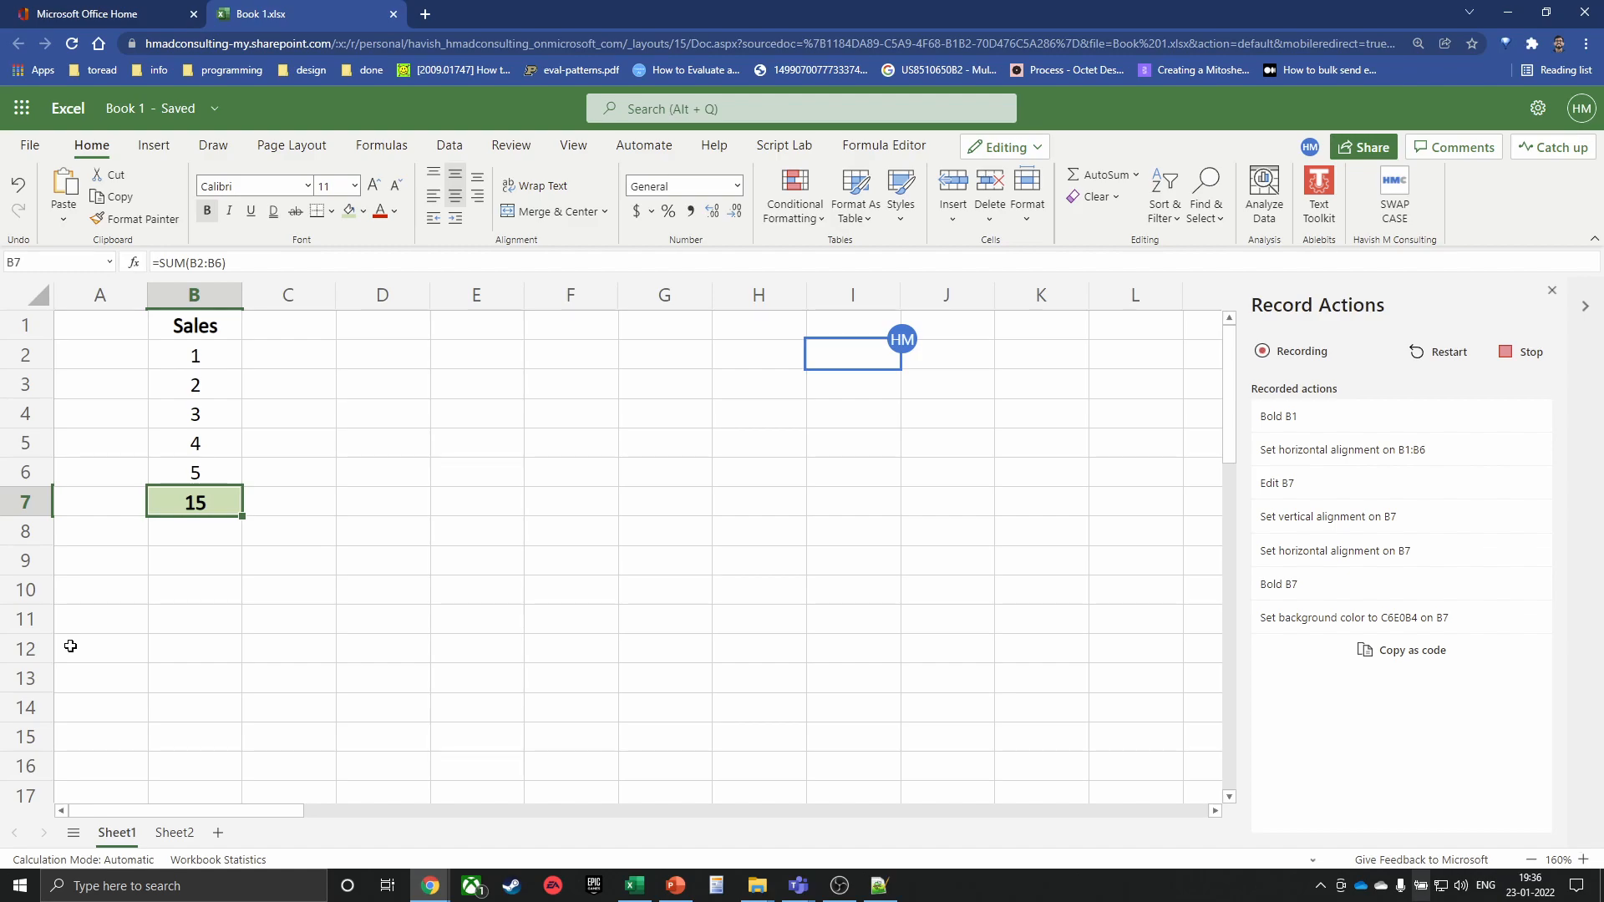
# Stop recording to save the steps as Script 4, then view its code full screen
pyautogui.click(1518, 354)
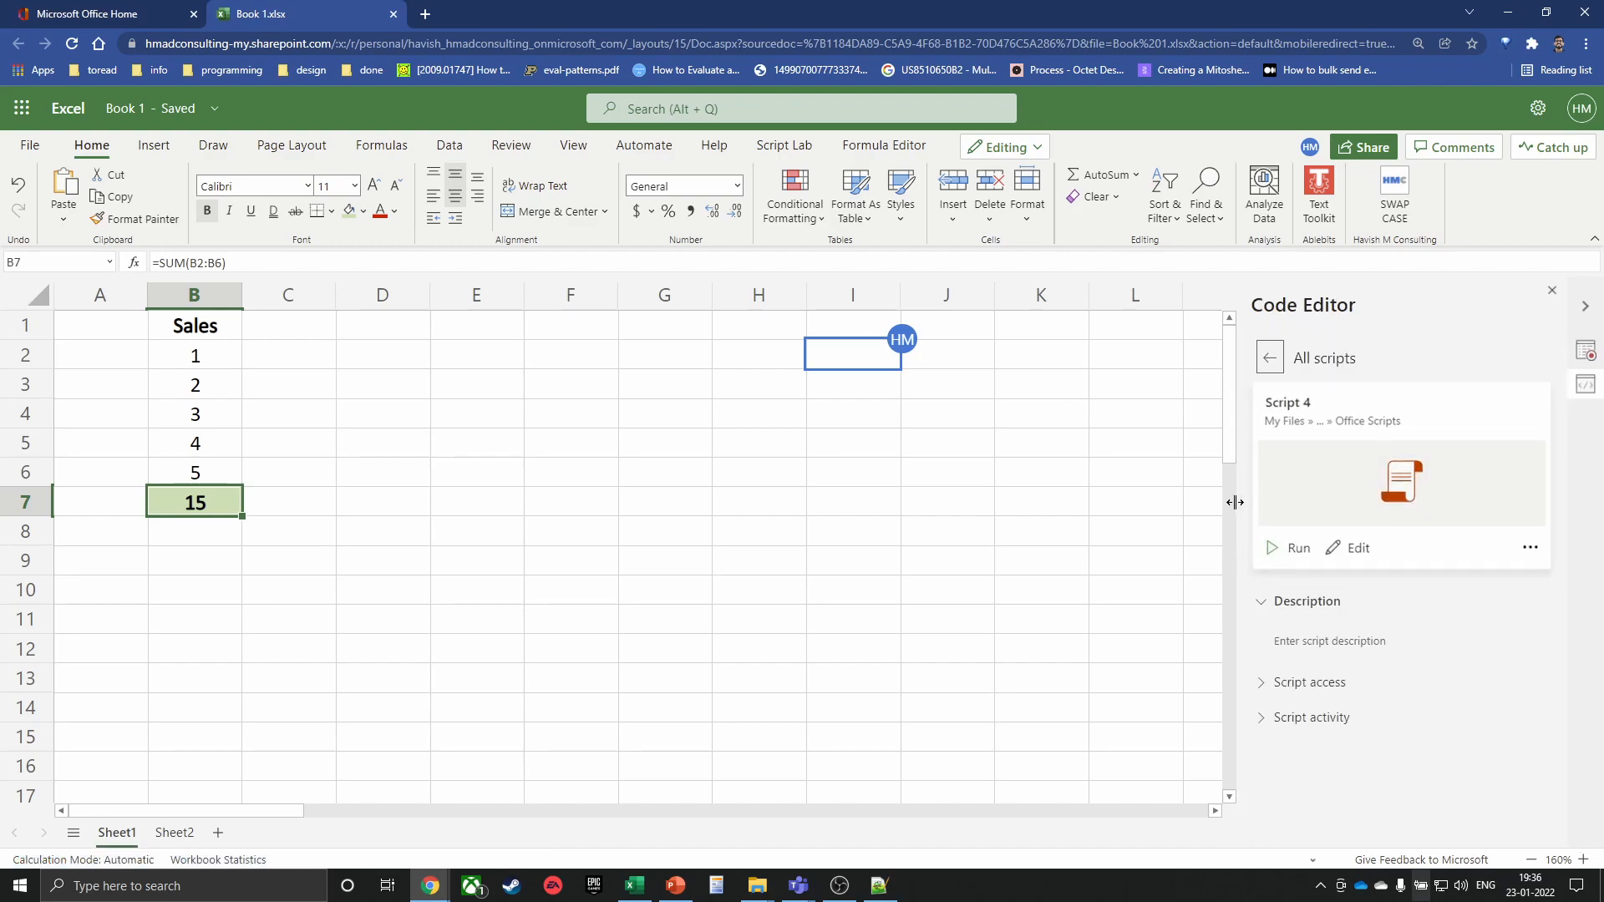
pyautogui.moveTo(1240, 497); pyautogui.dragTo(1054, 496)
pyautogui.click(1168, 547)
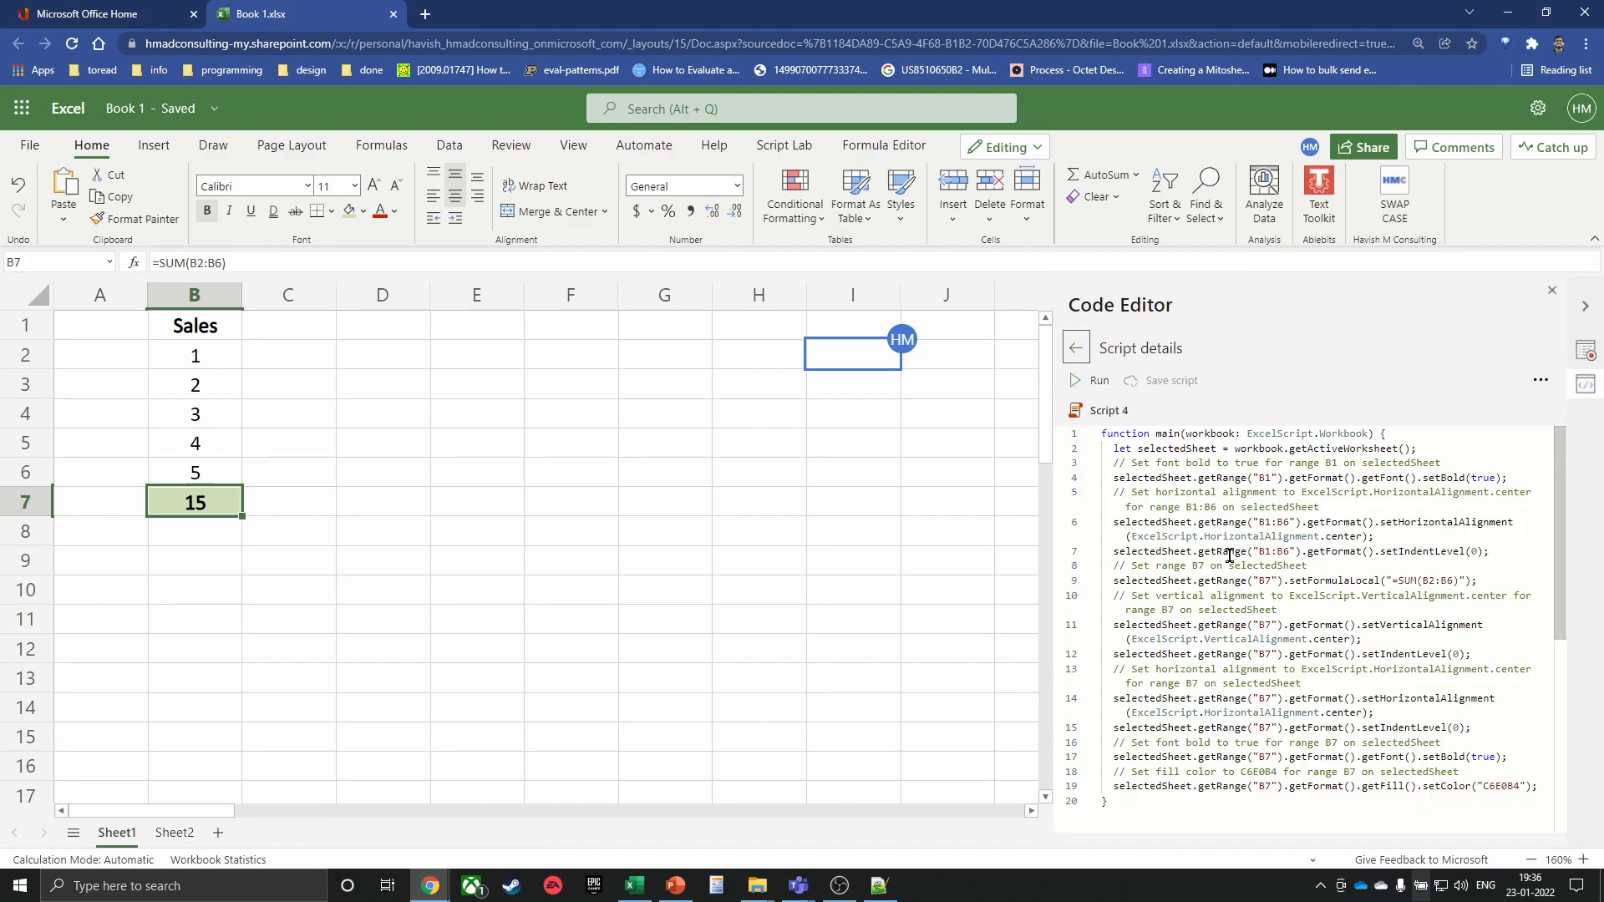
pyautogui.scroll(-1, 1268, 545)
pyautogui.scroll(1, 1268, 544)
pyautogui.press('F11')
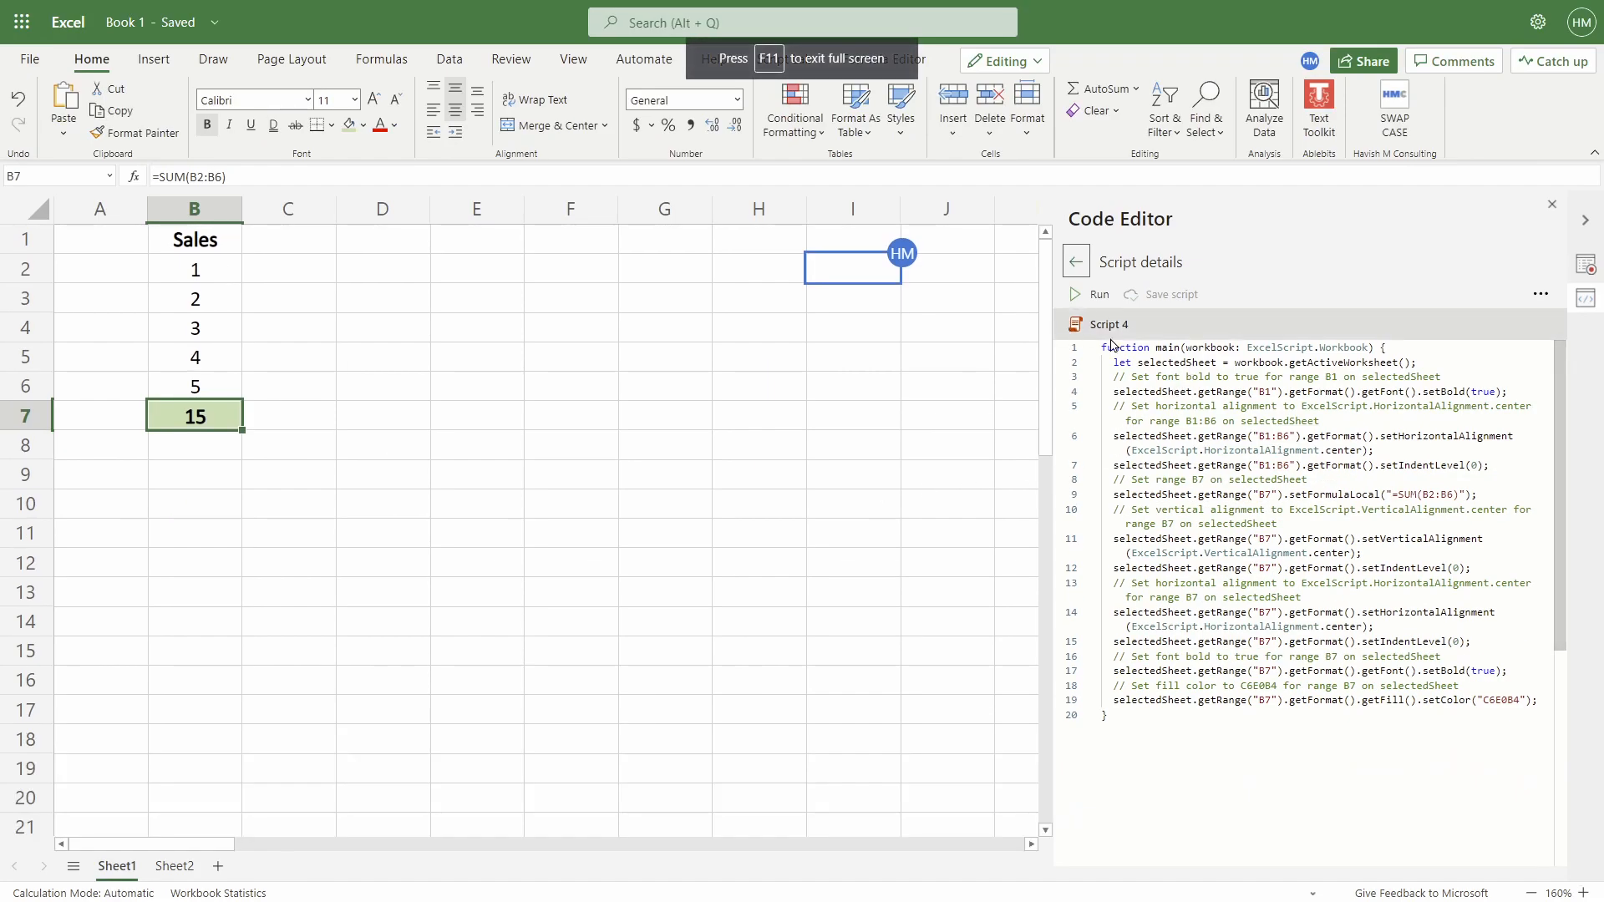
# Review Script 4's code: the worksheet variable, B1 bold, B1:B6 alignment and B7 formula lines
pyautogui.moveTo(1111, 344); pyautogui.dragTo(1381, 344)
pyautogui.moveTo(1108, 367); pyautogui.dragTo(1133, 363)
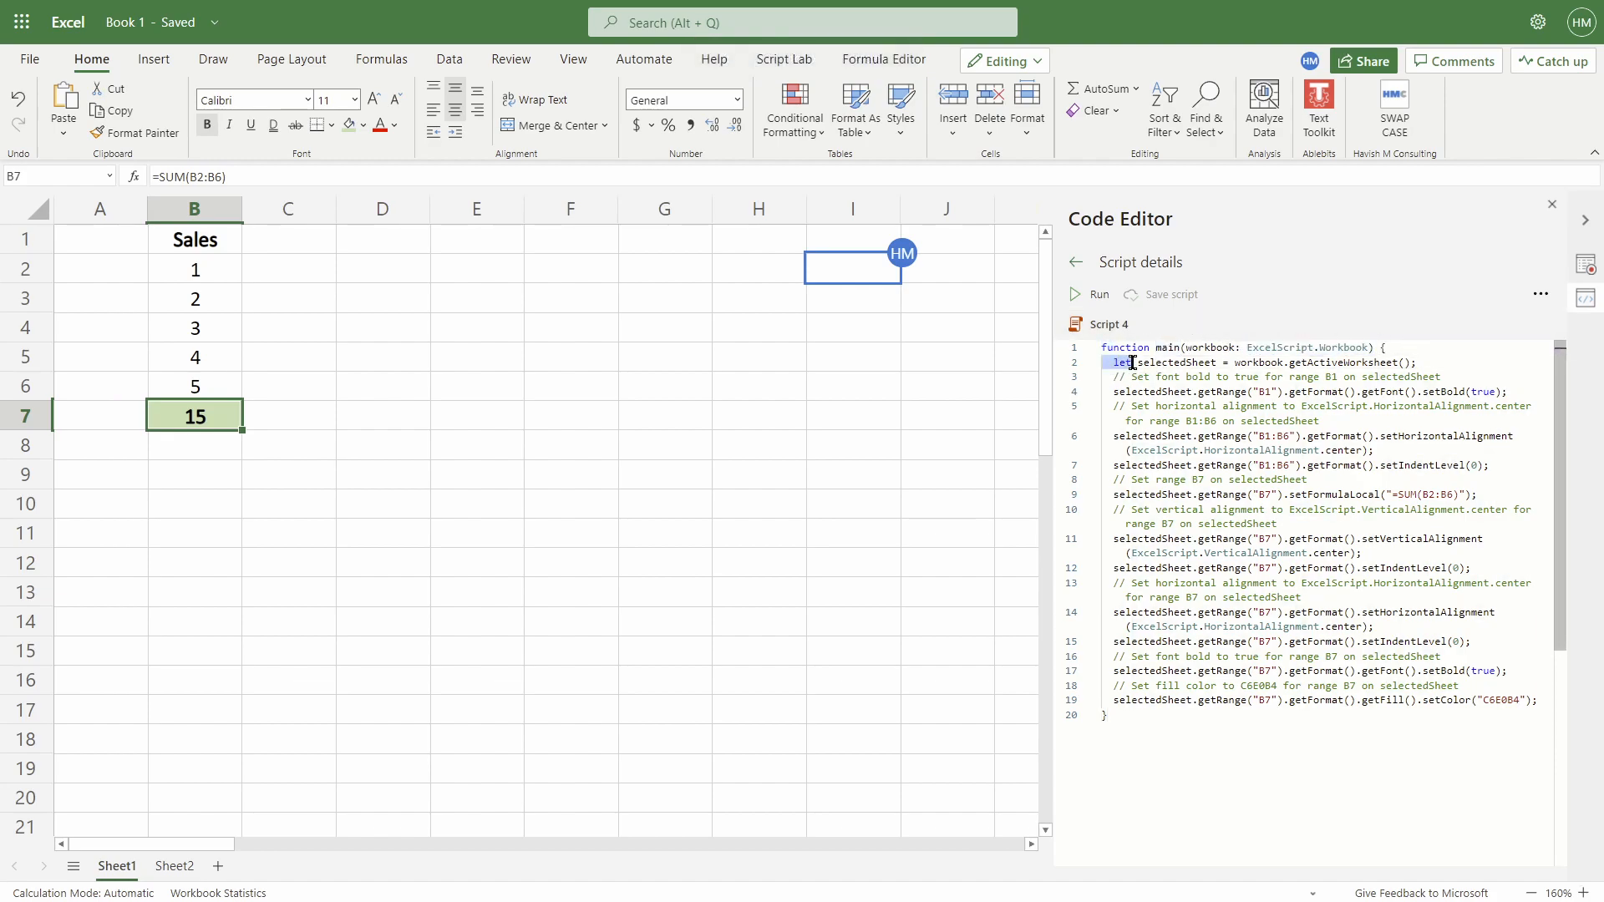
pyautogui.doubleClick(1162, 363)
pyautogui.moveTo(1246, 362); pyautogui.dragTo(1391, 363)
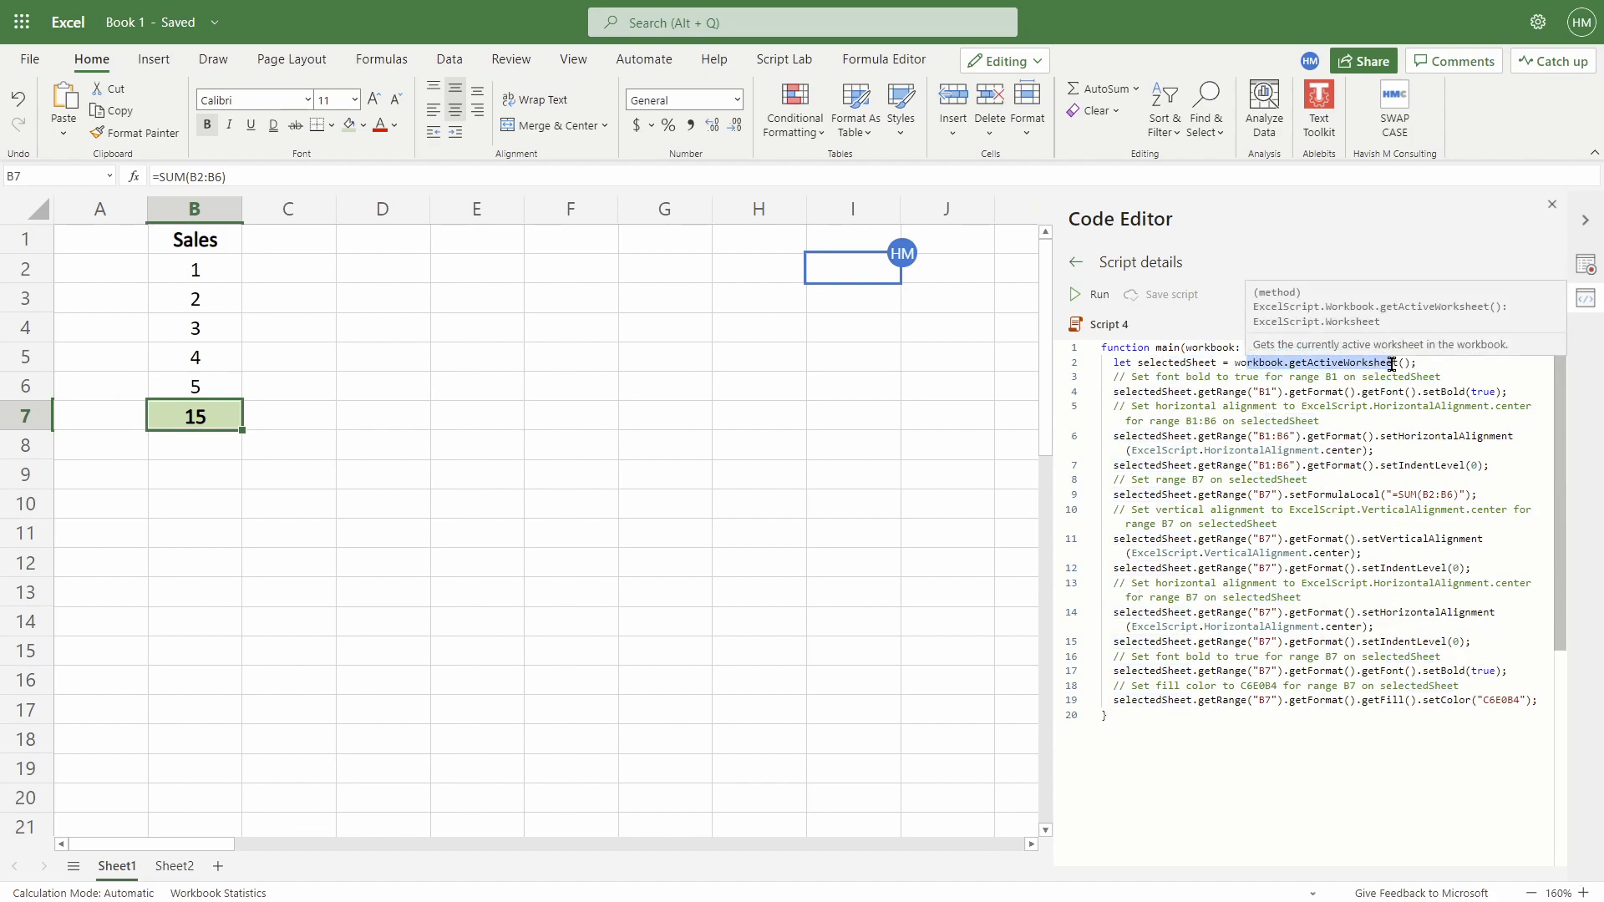
pyautogui.click(1250, 391)
pyautogui.moveTo(1253, 393); pyautogui.dragTo(1498, 391)
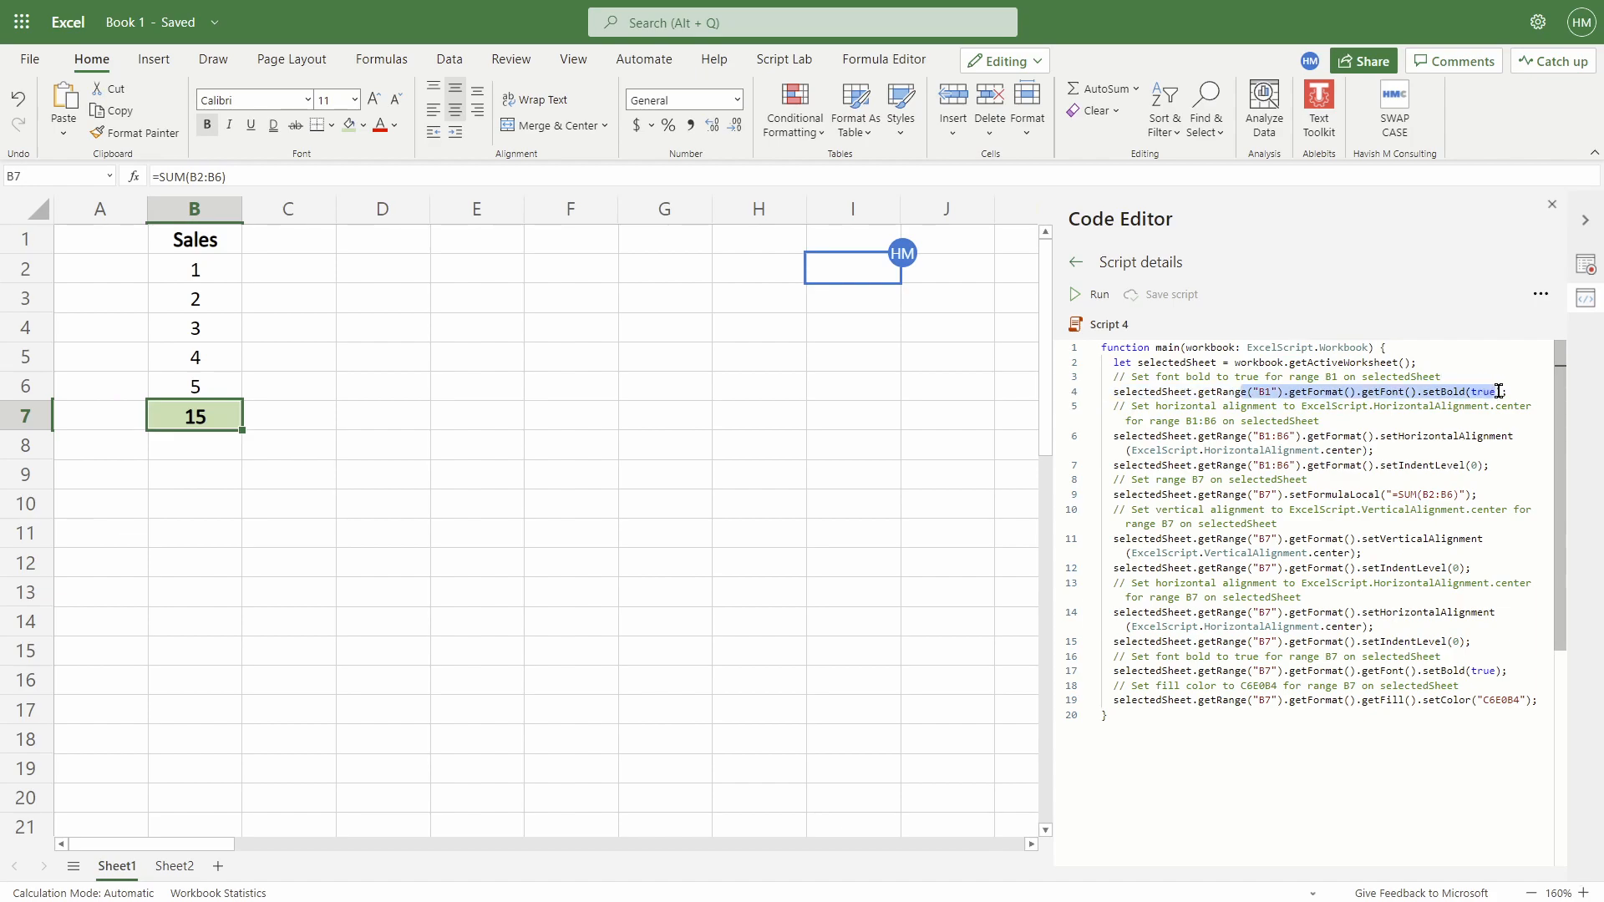
pyautogui.moveTo(1209, 436); pyautogui.dragTo(1348, 441)
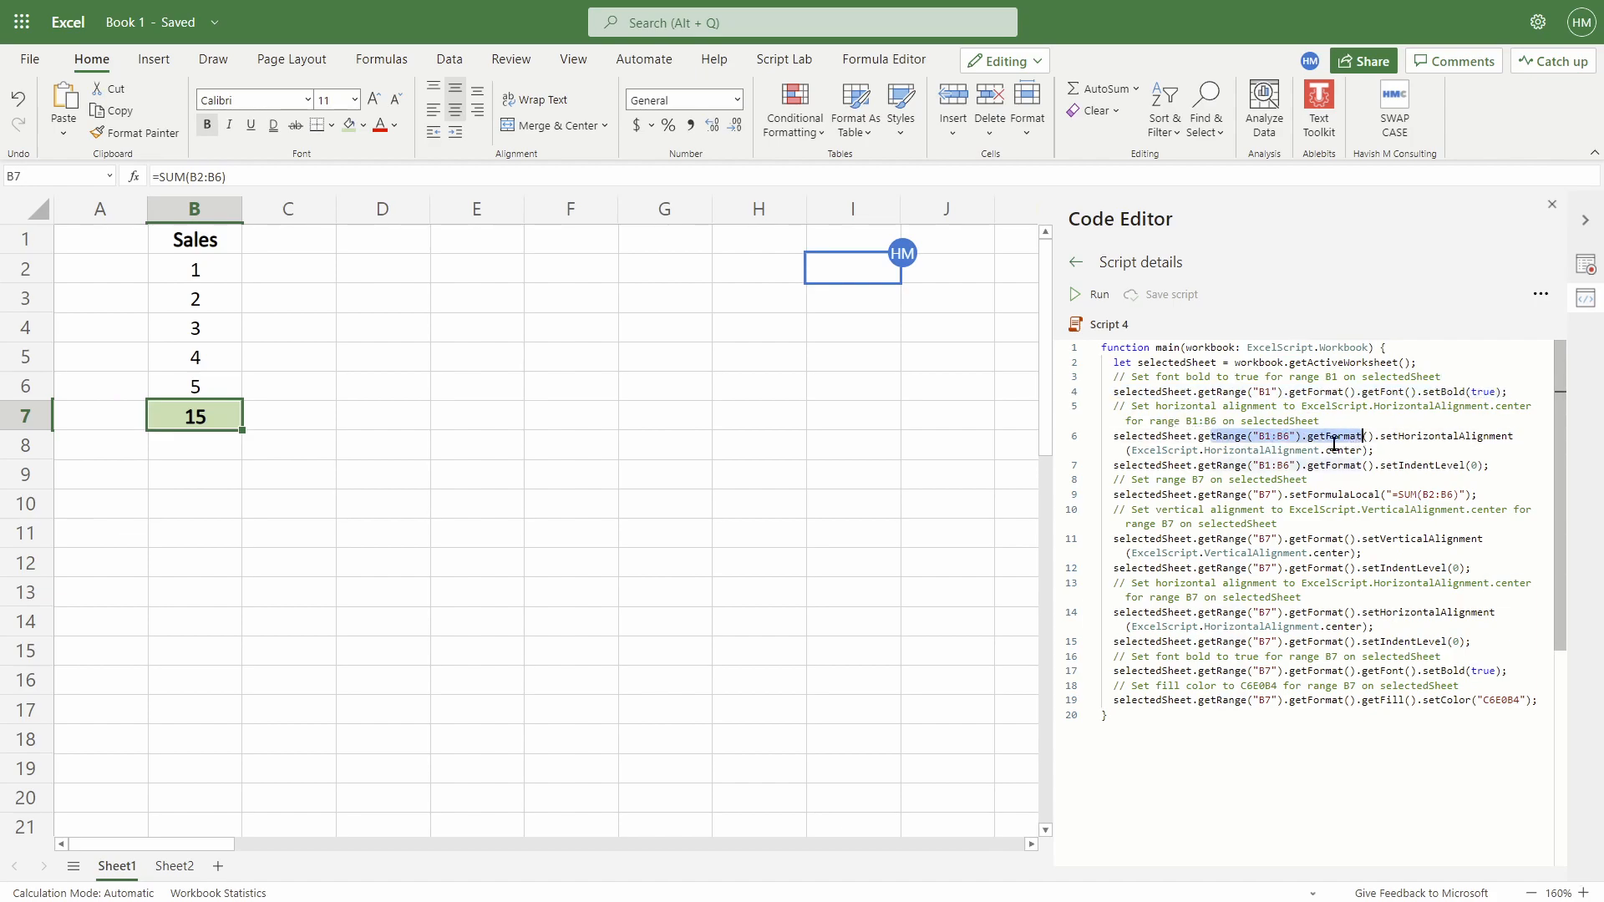
pyautogui.moveTo(1200, 466); pyautogui.dragTo(1385, 468)
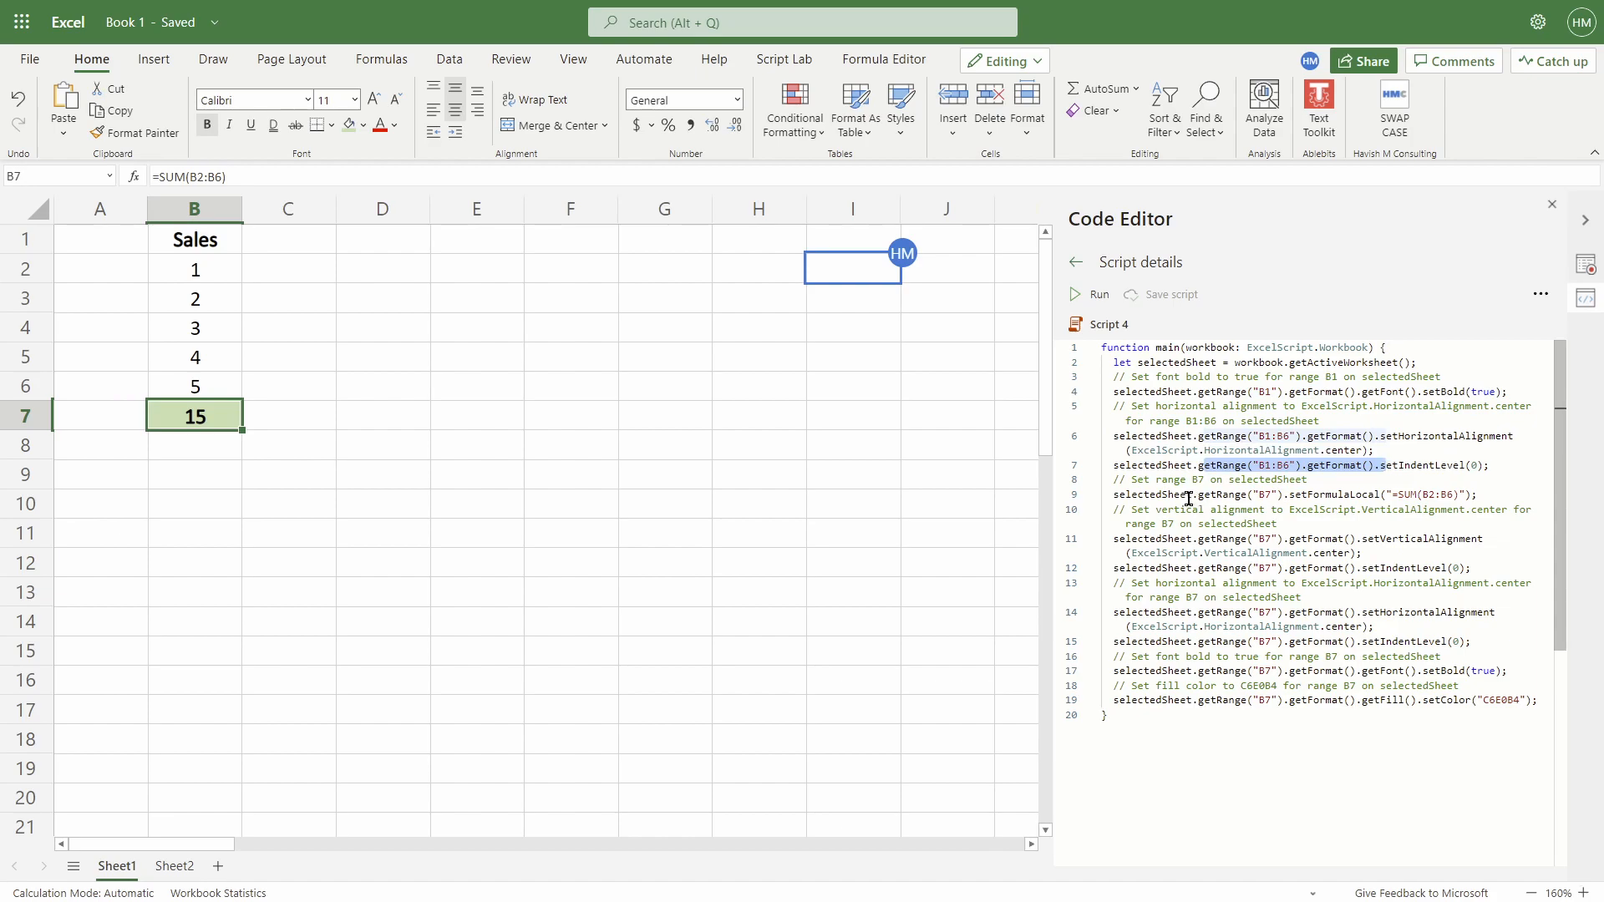
pyautogui.moveTo(1233, 496); pyautogui.dragTo(1466, 495)
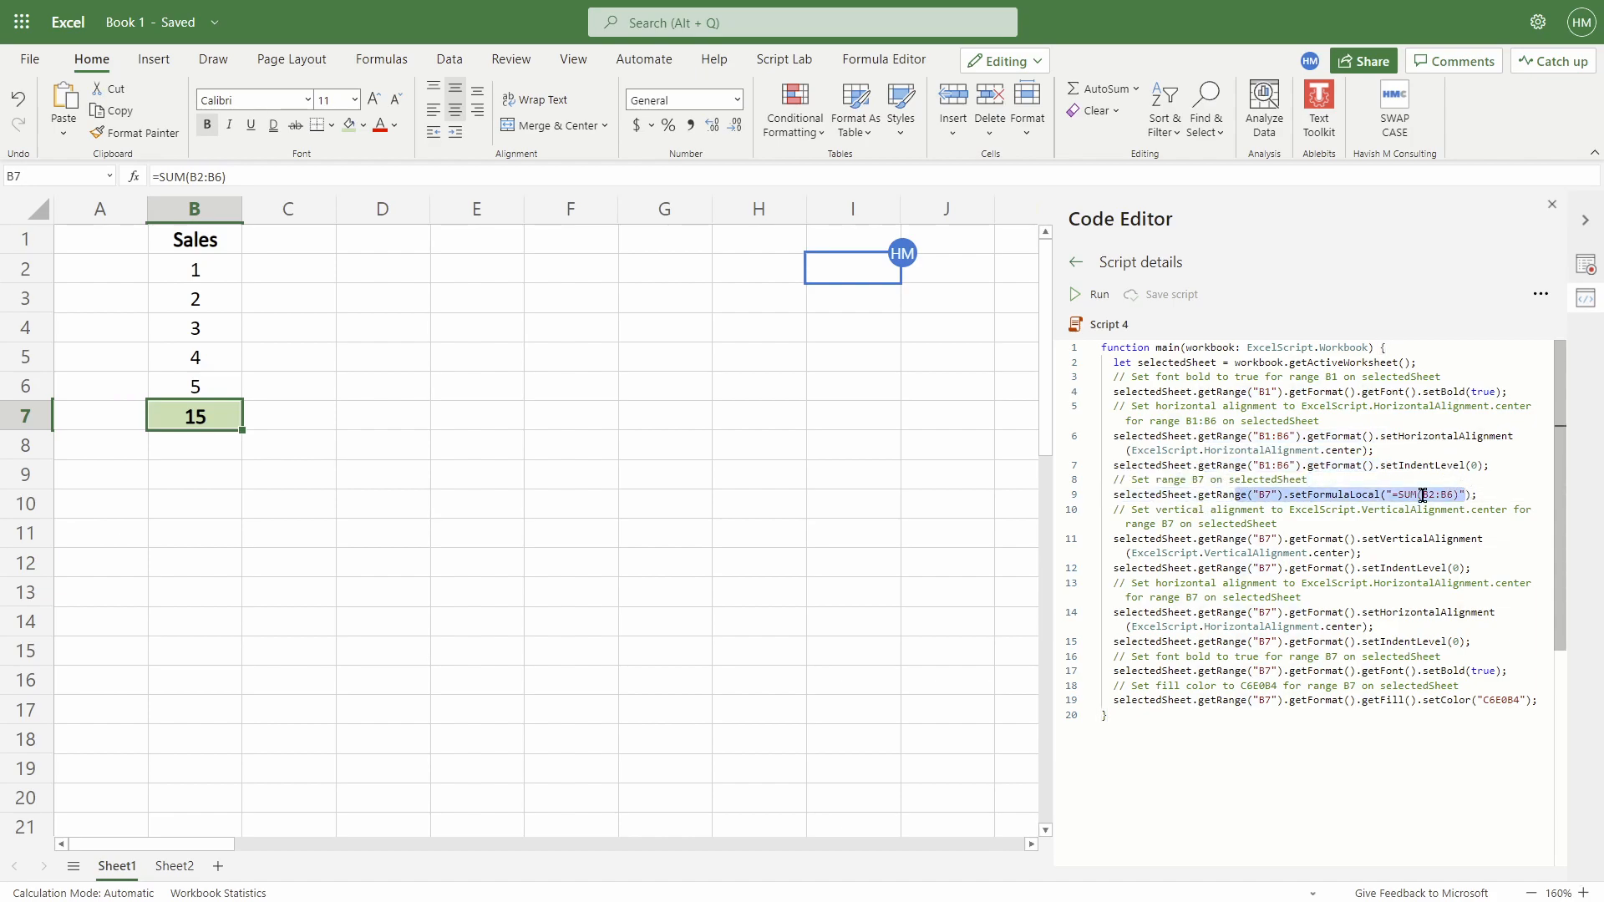
pyautogui.click(1186, 541)
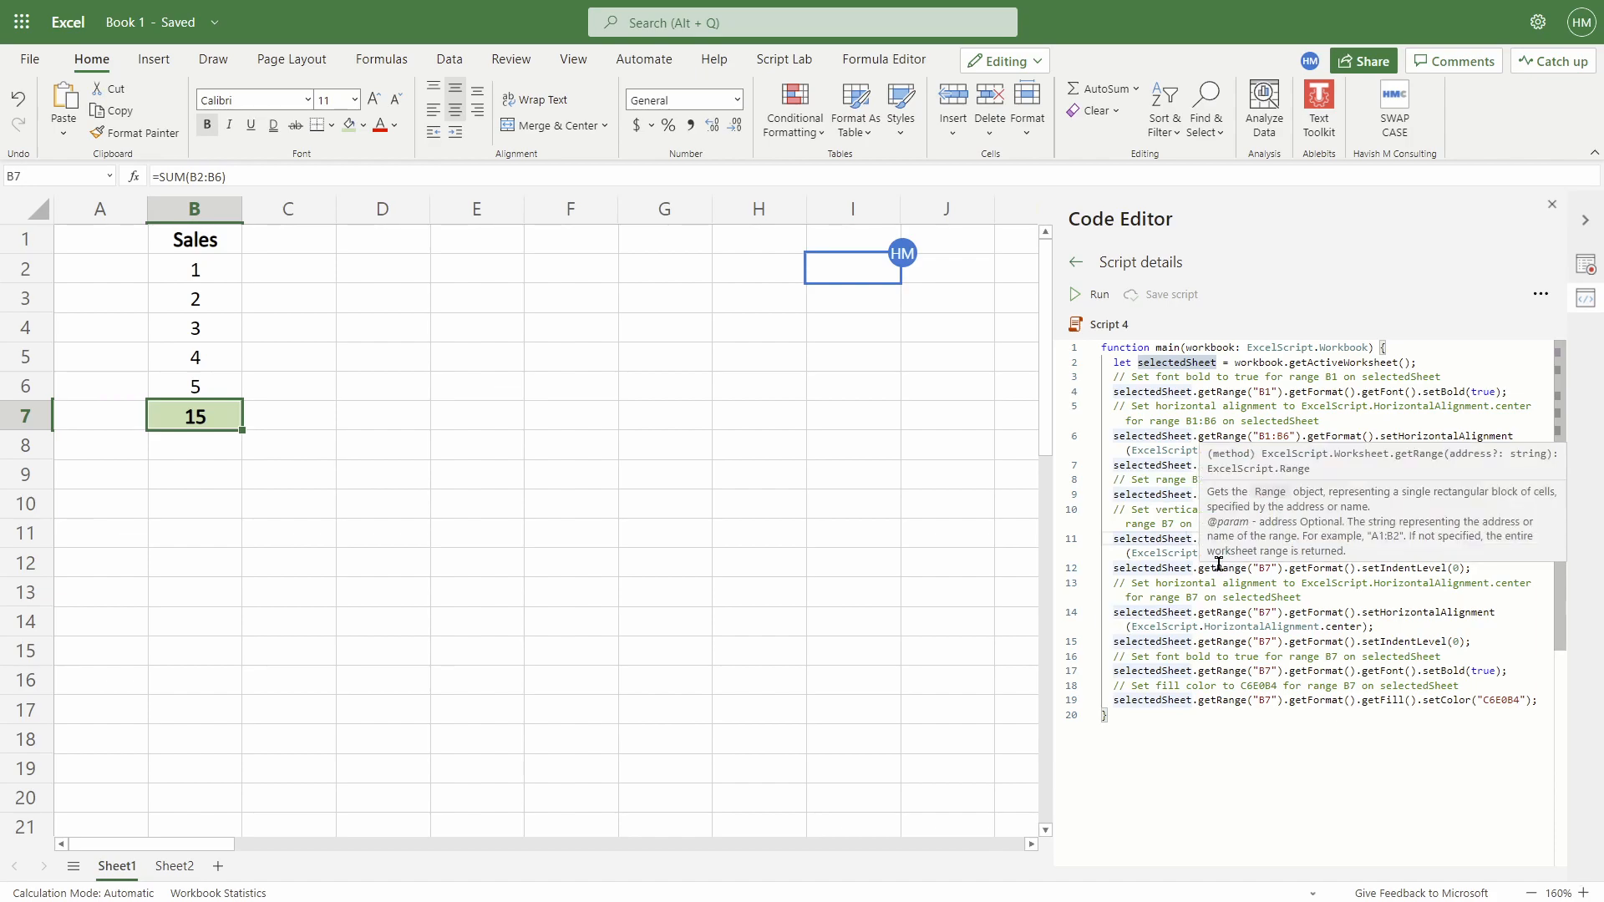
# Switch to Sheet2 and select its Sales header
pyautogui.click(173, 866)
pyautogui.click(97, 222)
pyautogui.keyDown('ctrl'); pyautogui.scroll(3, 263, 285); pyautogui.keyUp('ctrl')
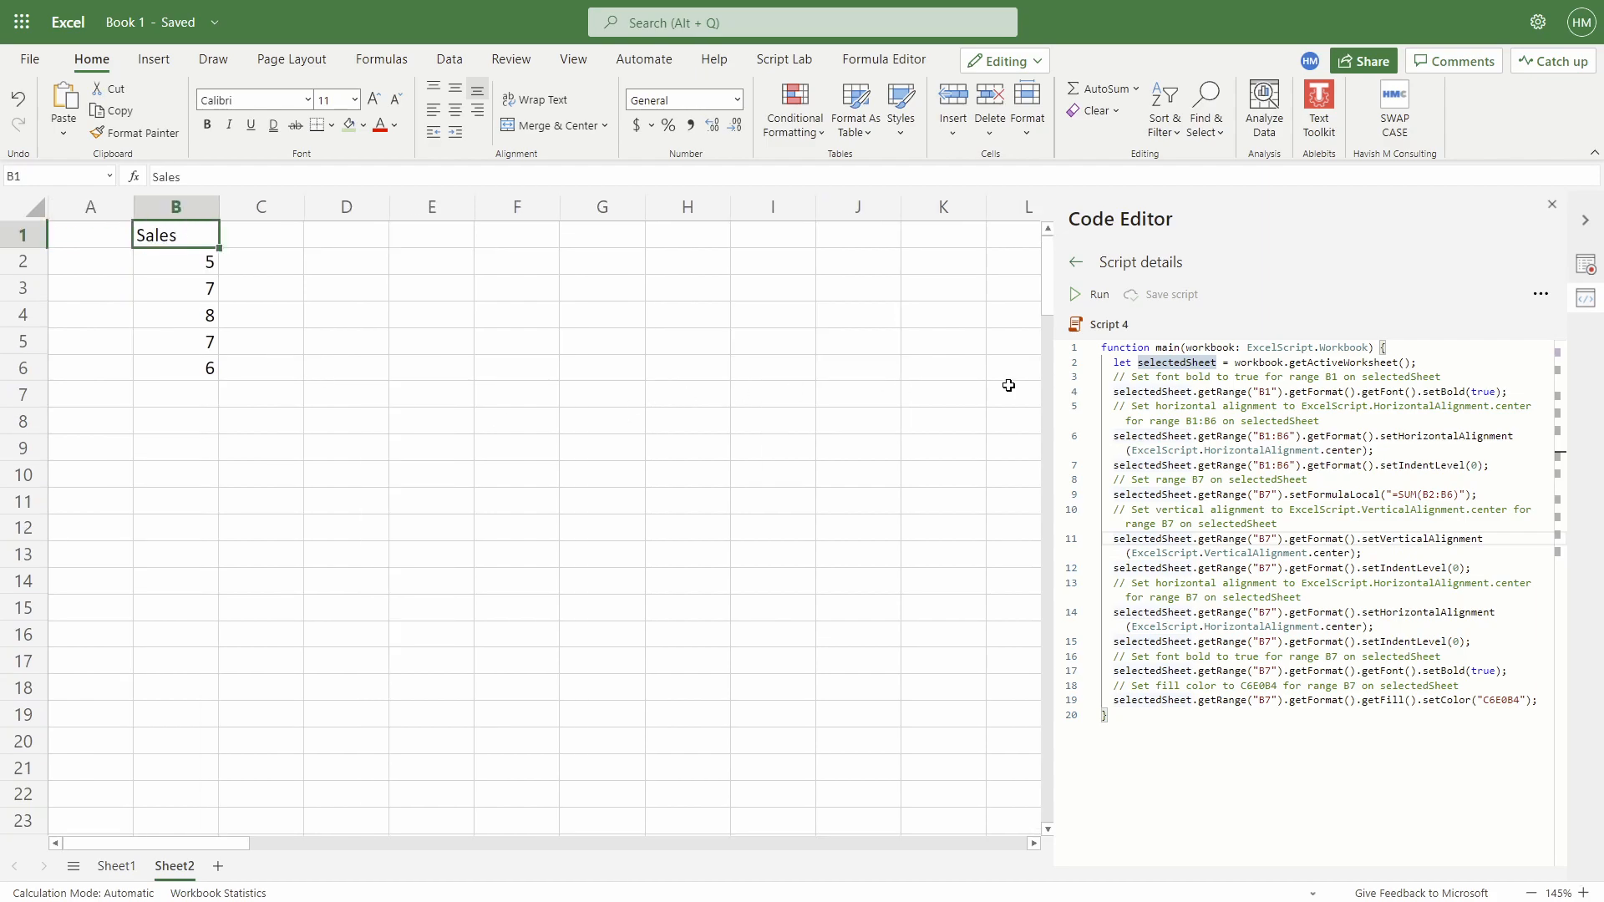
# Run Script 4 on Sheet2, producing a bold green-filled total of 33 in B7, then leave full screen
pyautogui.click(1096, 298)
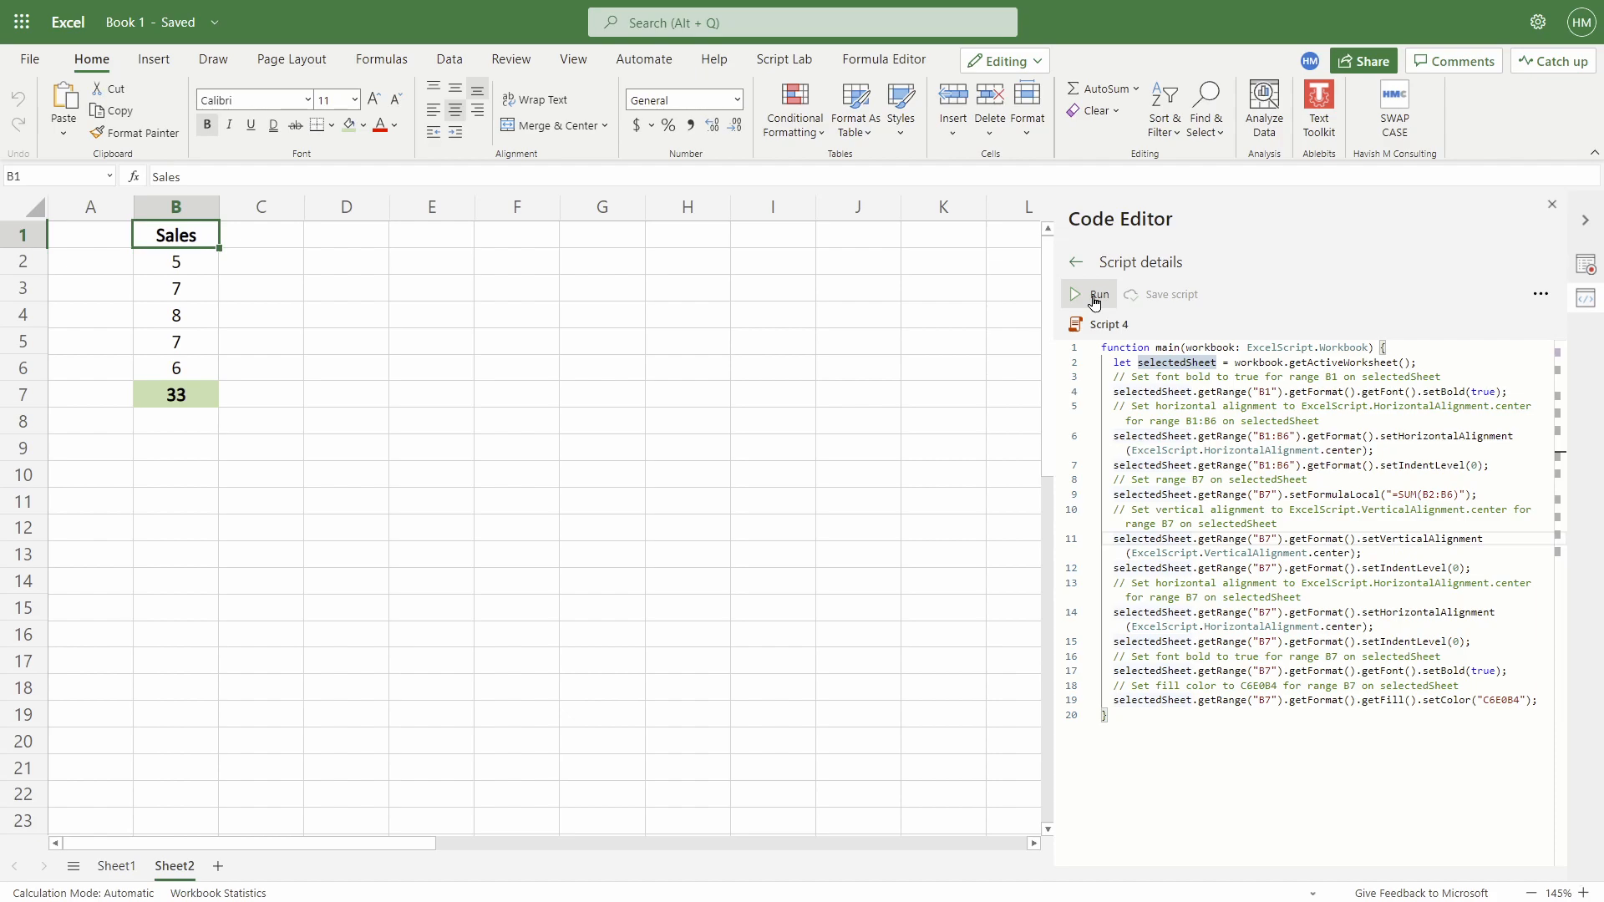
pyautogui.press('F11')
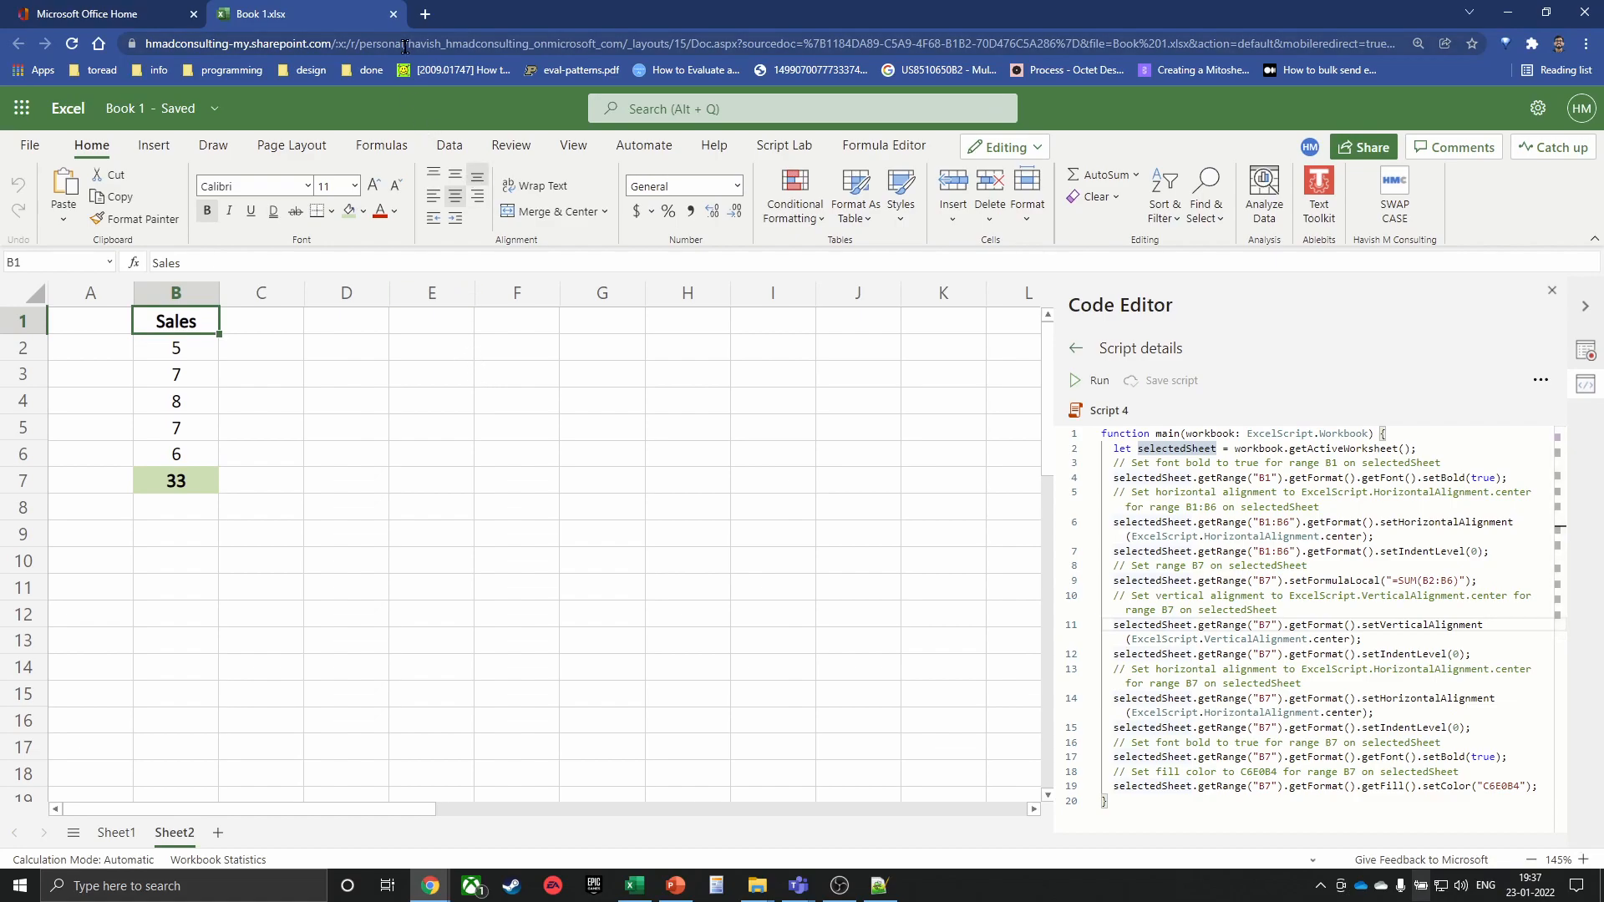
pyautogui.click(405, 44)
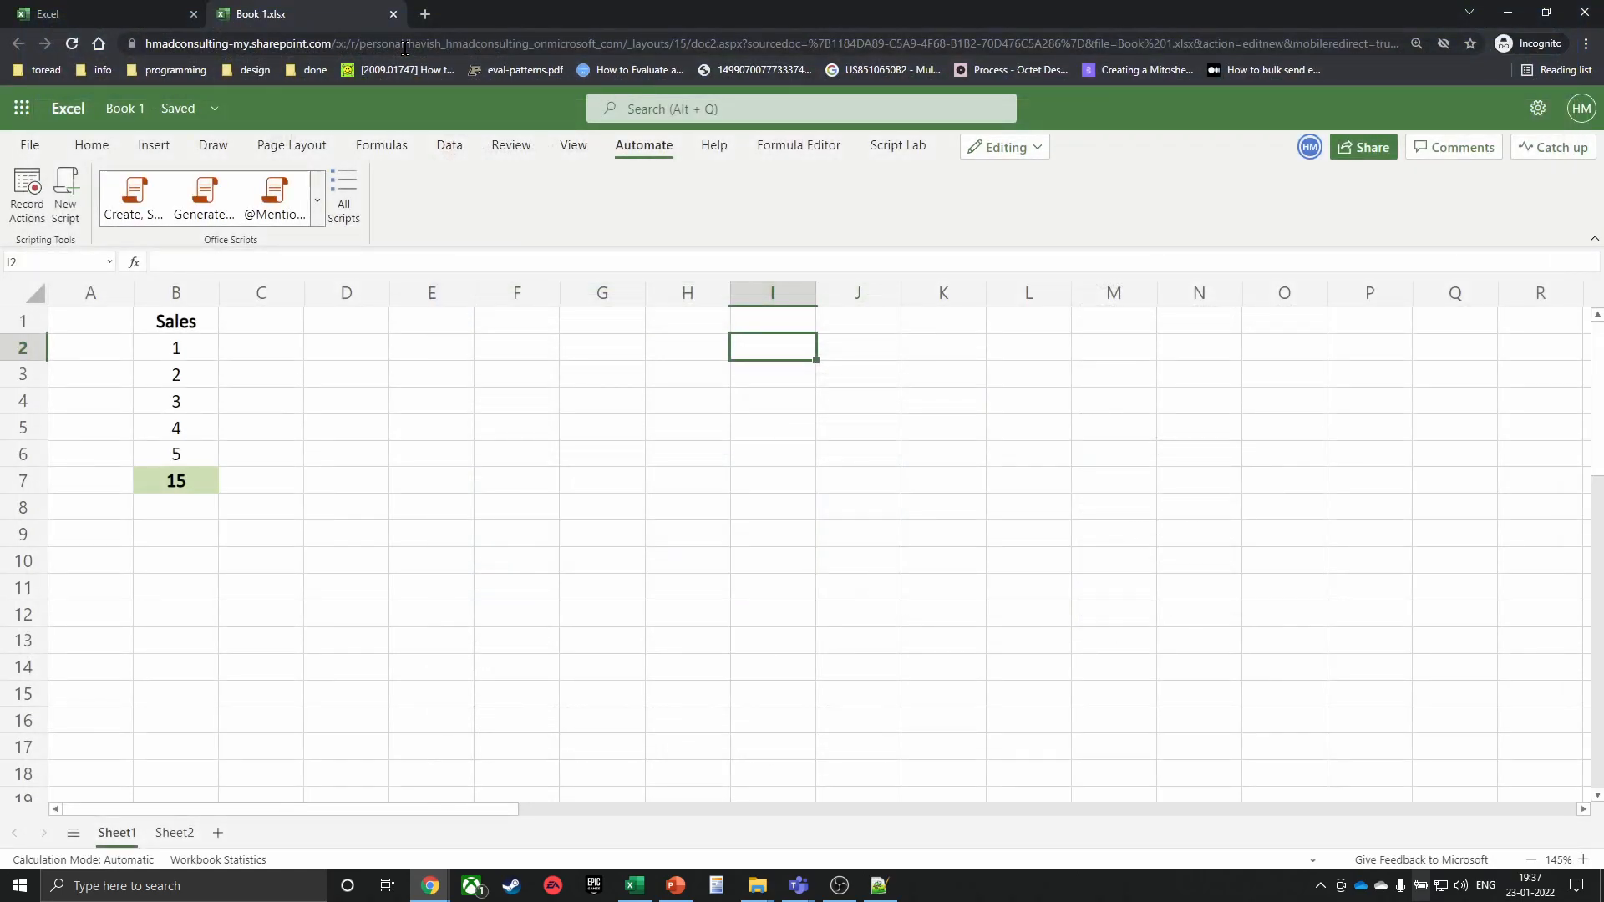
# Select H9, then cycle through windows back to the Power BI Annual Sales Report
pyautogui.click(709, 528)
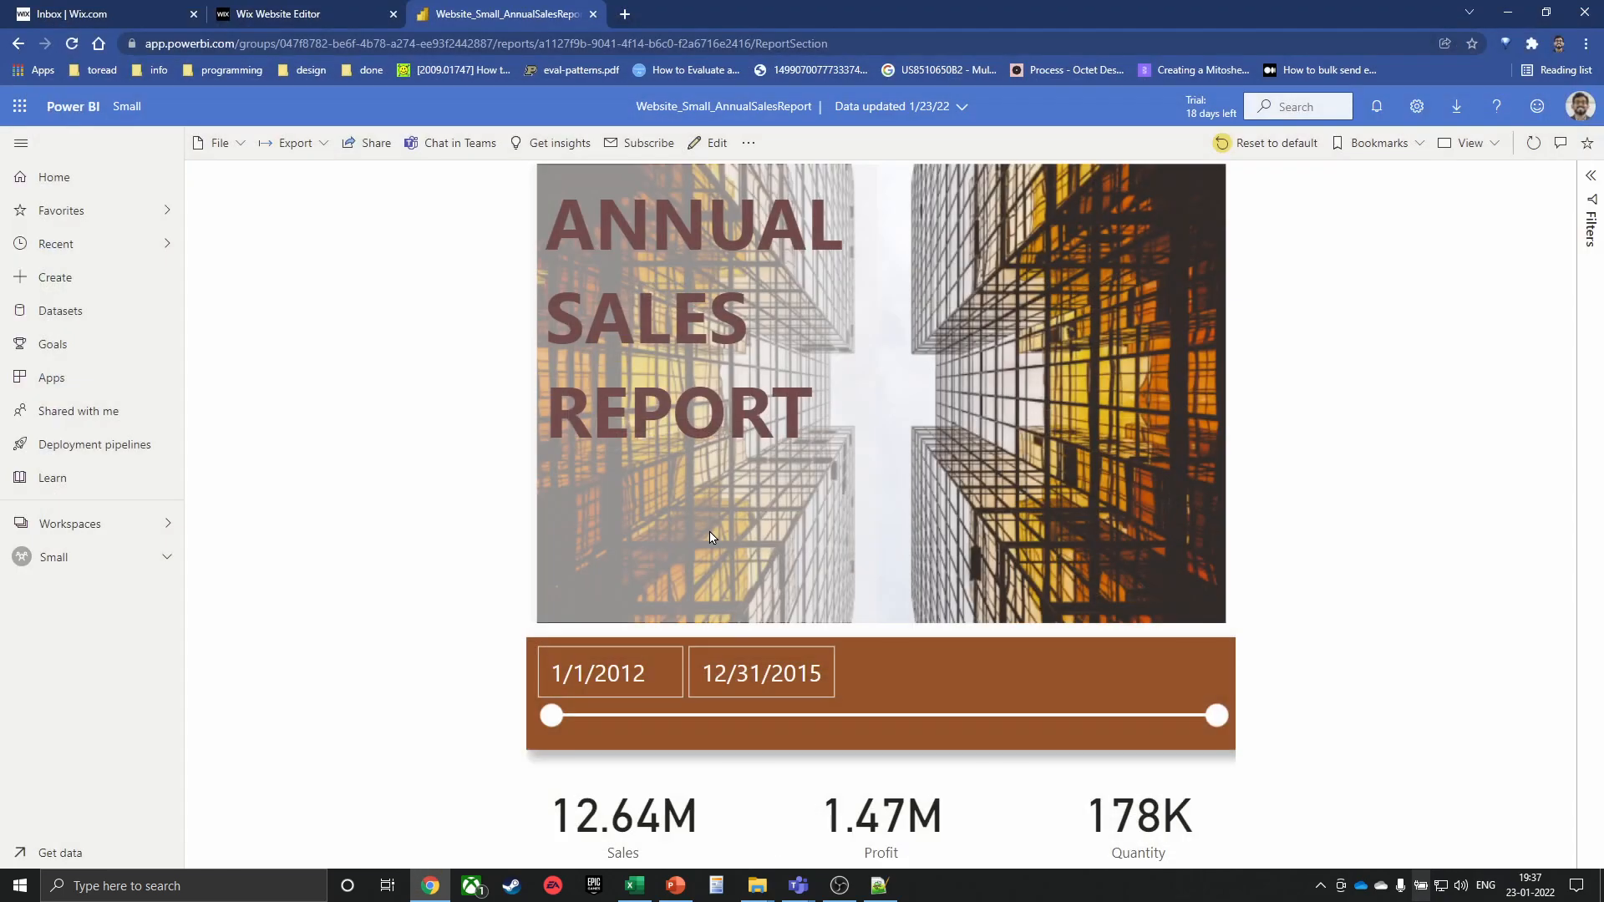
pyautogui.hotkey('alt', 'Tab')
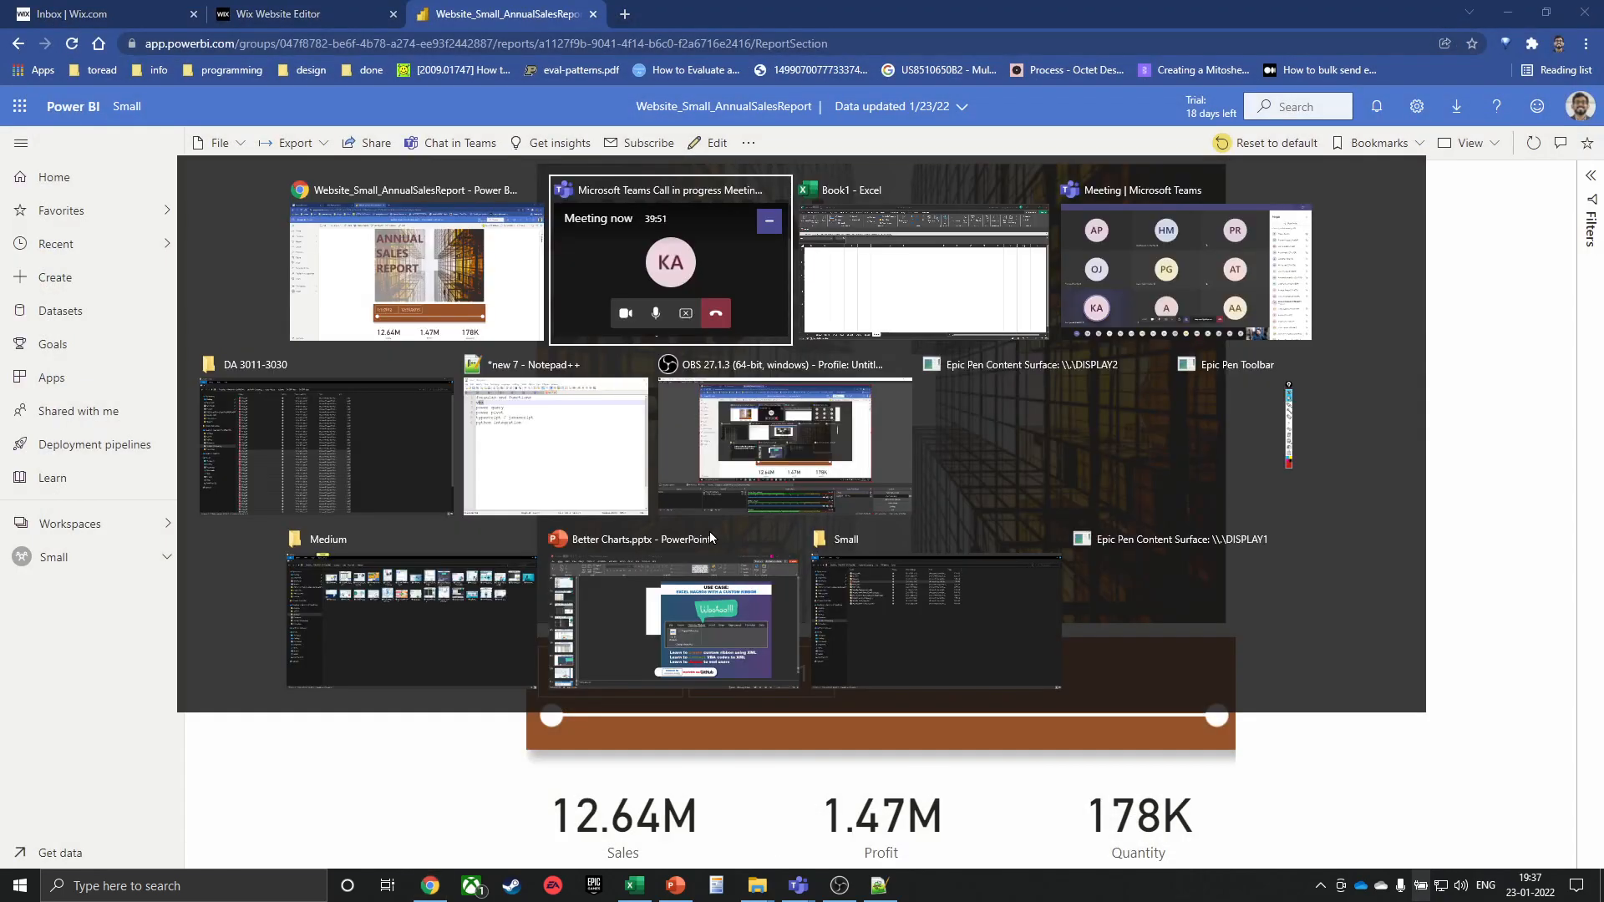
pyautogui.hotkey('alt', 'shift', 'Tab')
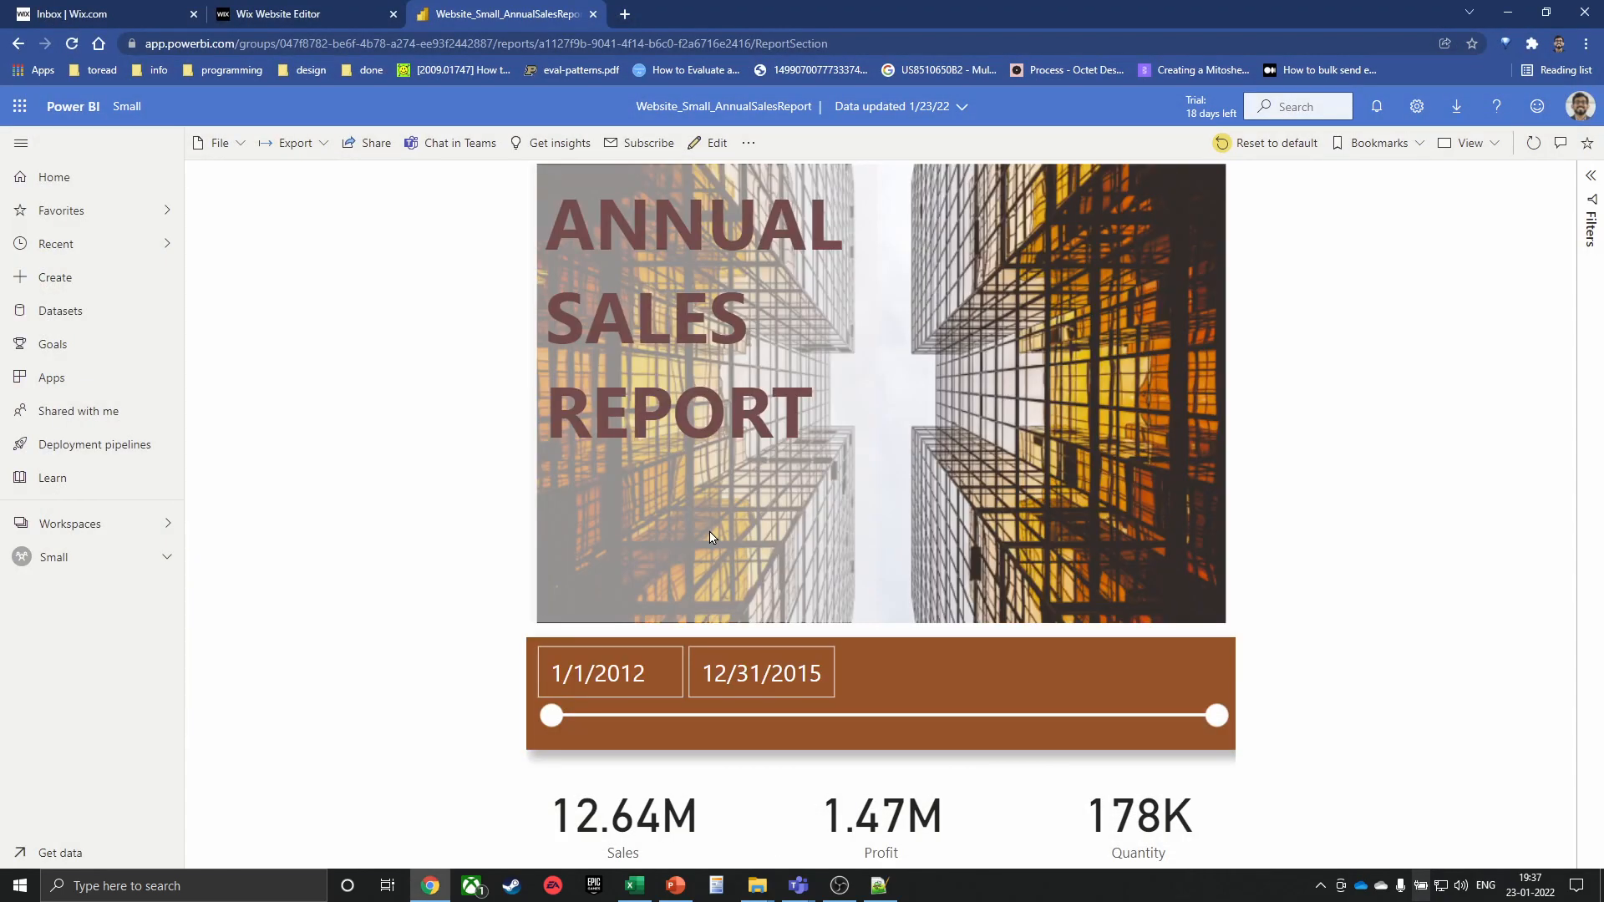
pyautogui.hotkey('alt', 'Tab')
pyautogui.hotkey('alt', 'Tab')
pyautogui.hotkey('alt', 'Tab')
pyautogui.hotkey('alt', 'Tab')
pyautogui.hotkey('alt', 'Tab')
pyautogui.hotkey('alt', 'Tab')
pyautogui.hotkey('alt', 'Tab')
pyautogui.hotkey('alt', 'Tab')
pyautogui.hotkey('alt', 'Tab')
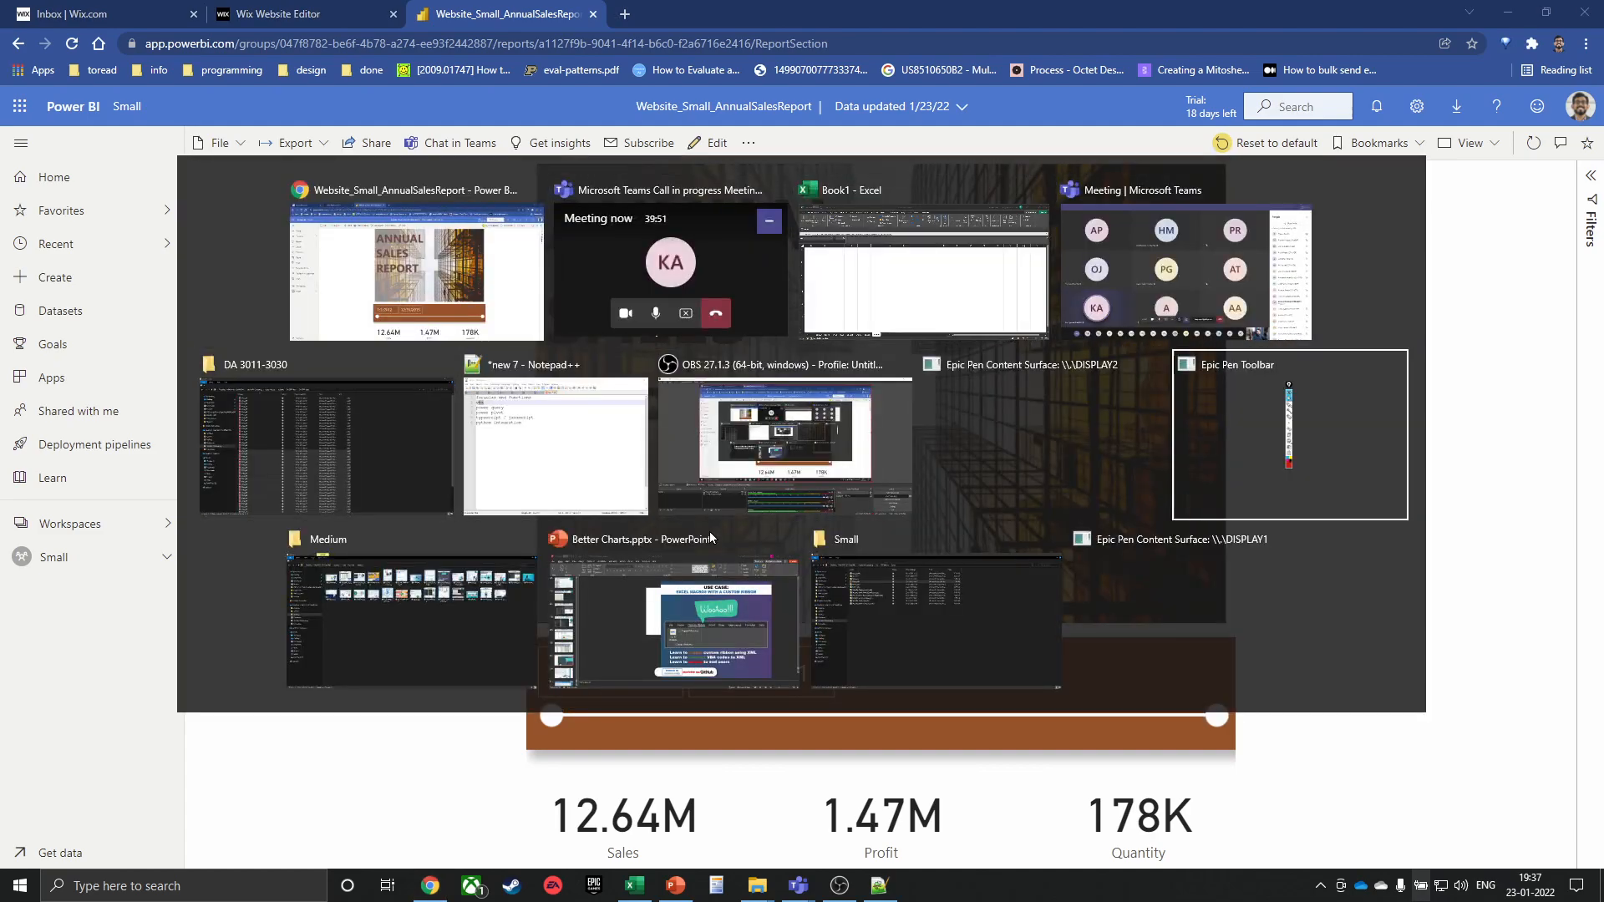
pyautogui.hotkey('alt', 'shift', 'Tab')
pyautogui.hotkey('alt', 'shift', 'Tab')
pyautogui.hotkey('alt', 'shift', 'Tab')
pyautogui.hotkey('alt', 'shift', 'Tab')
pyautogui.hotkey('alt', 'shift', 'Tab')
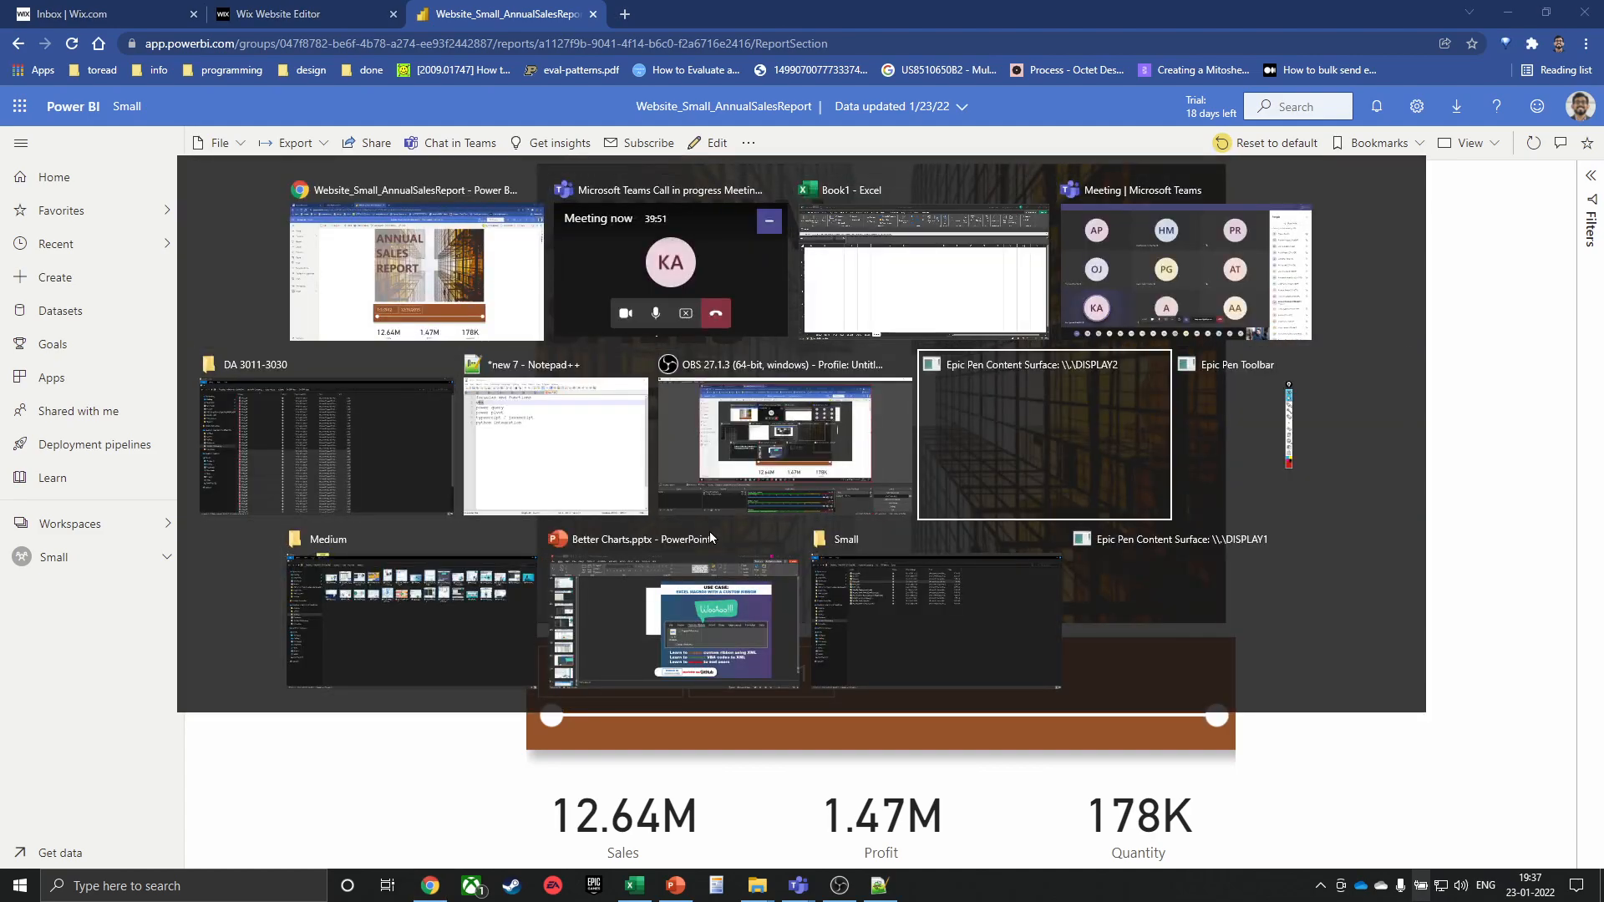
pyautogui.hotkey('alt', 'shift', 'Tab')
pyautogui.hotkey('alt', 'shift', 'Tab')
pyautogui.hotkey('alt', 'shift', 'Tab')
pyautogui.hotkey('alt', 'shift', 'Tab')
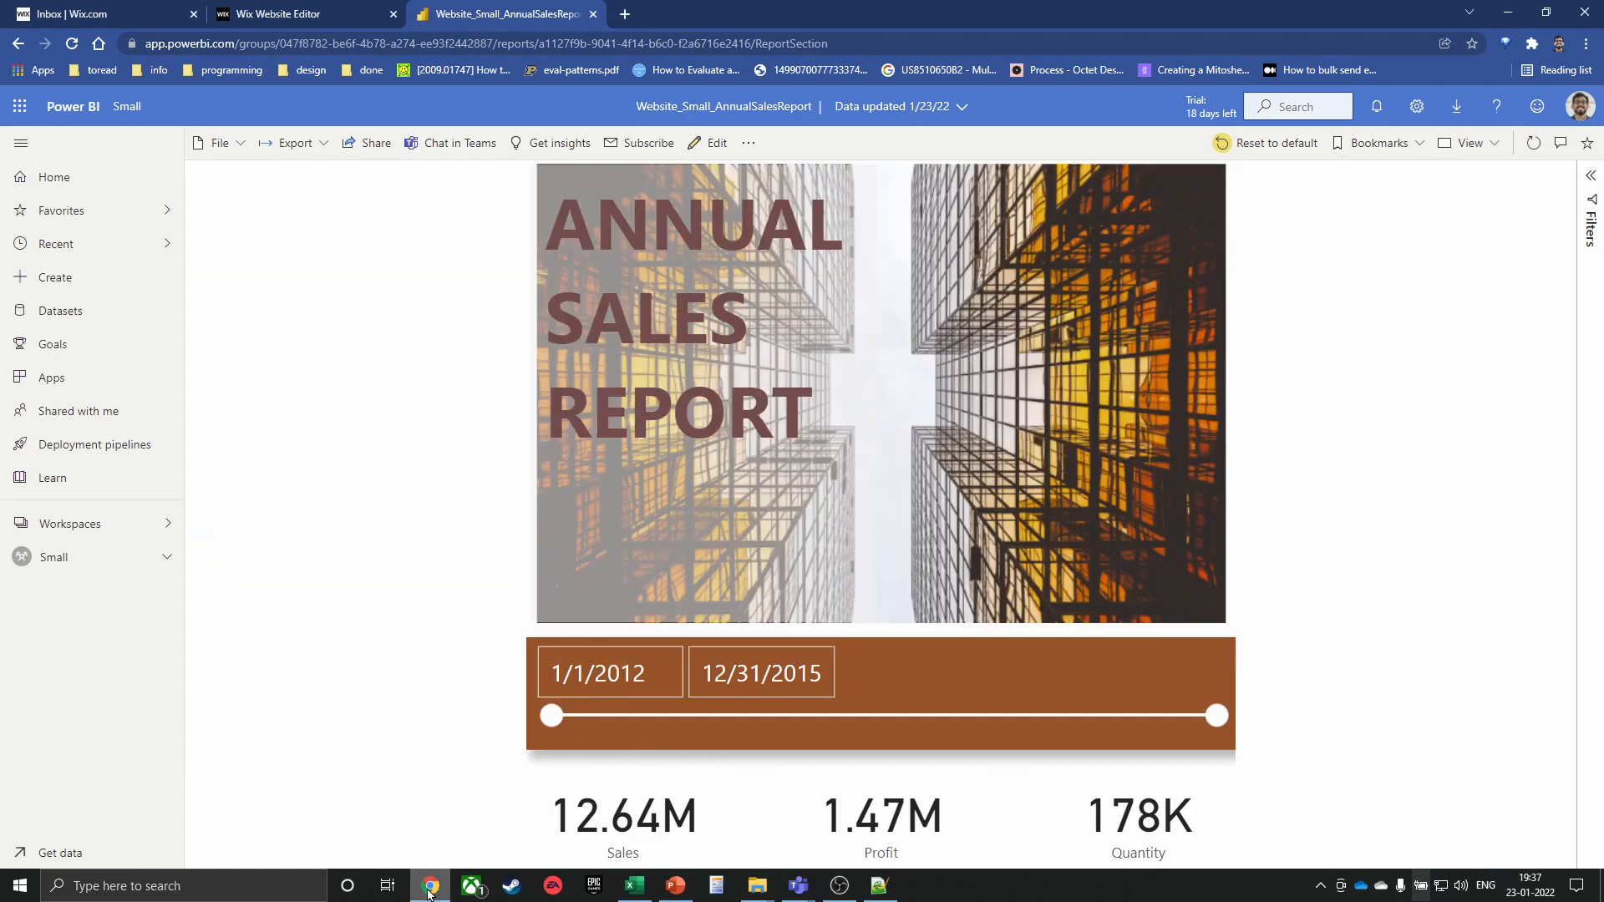
# Open a new browser window and go to the Gmail inbox
pyautogui.moveTo(430, 883)
pyautogui.hotkey('ctrl', 'n')
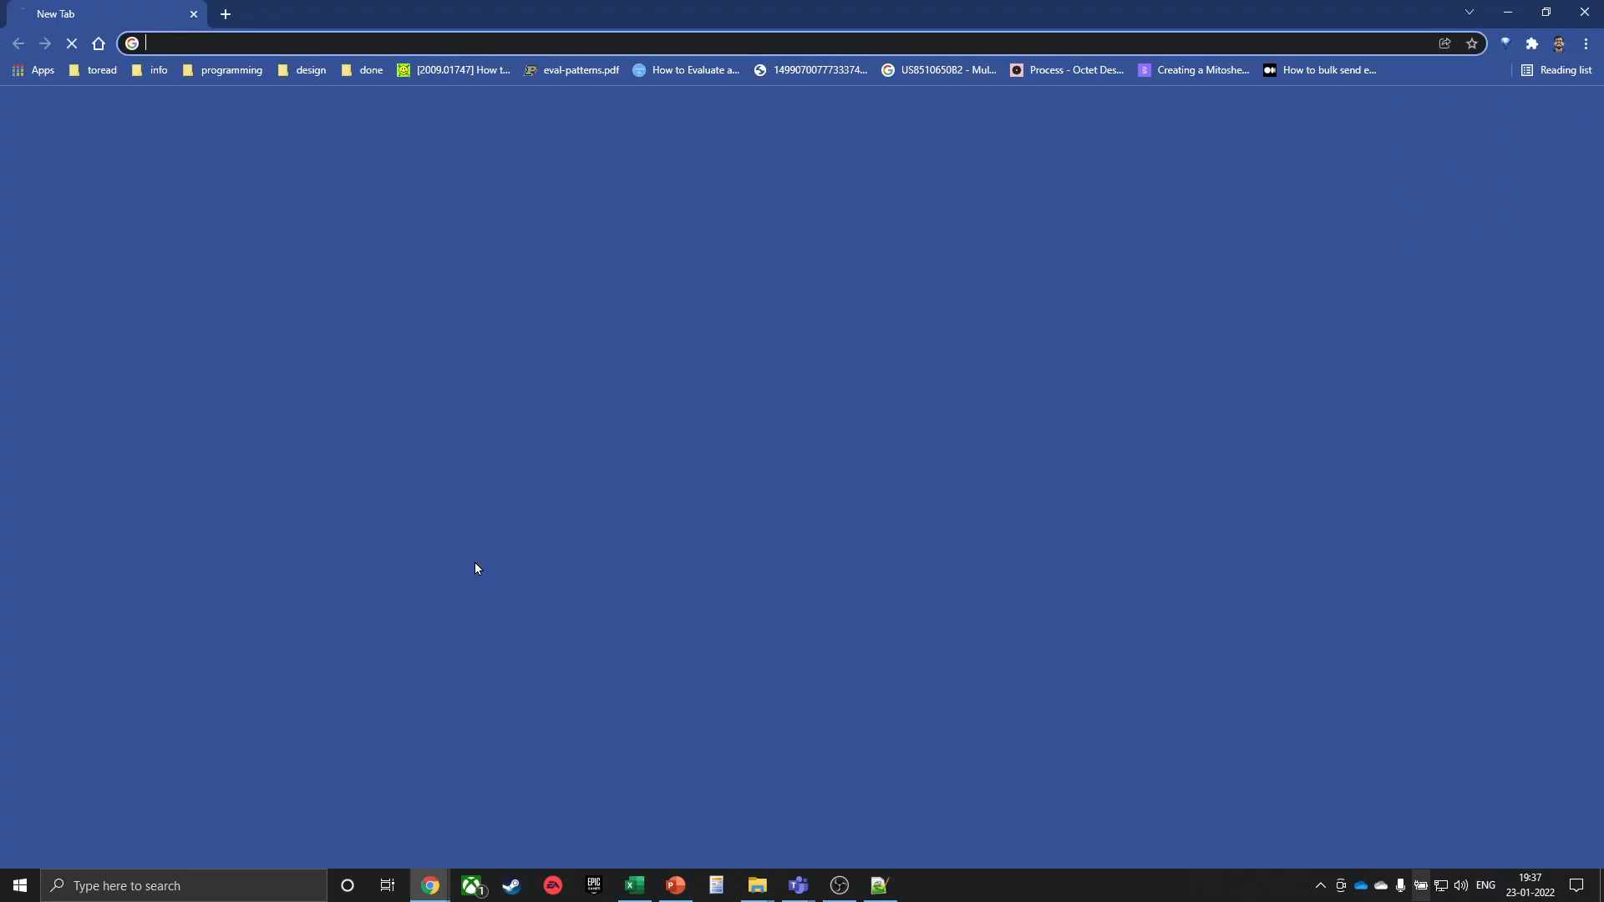
pyautogui.write('gm')
pyautogui.press('Return')
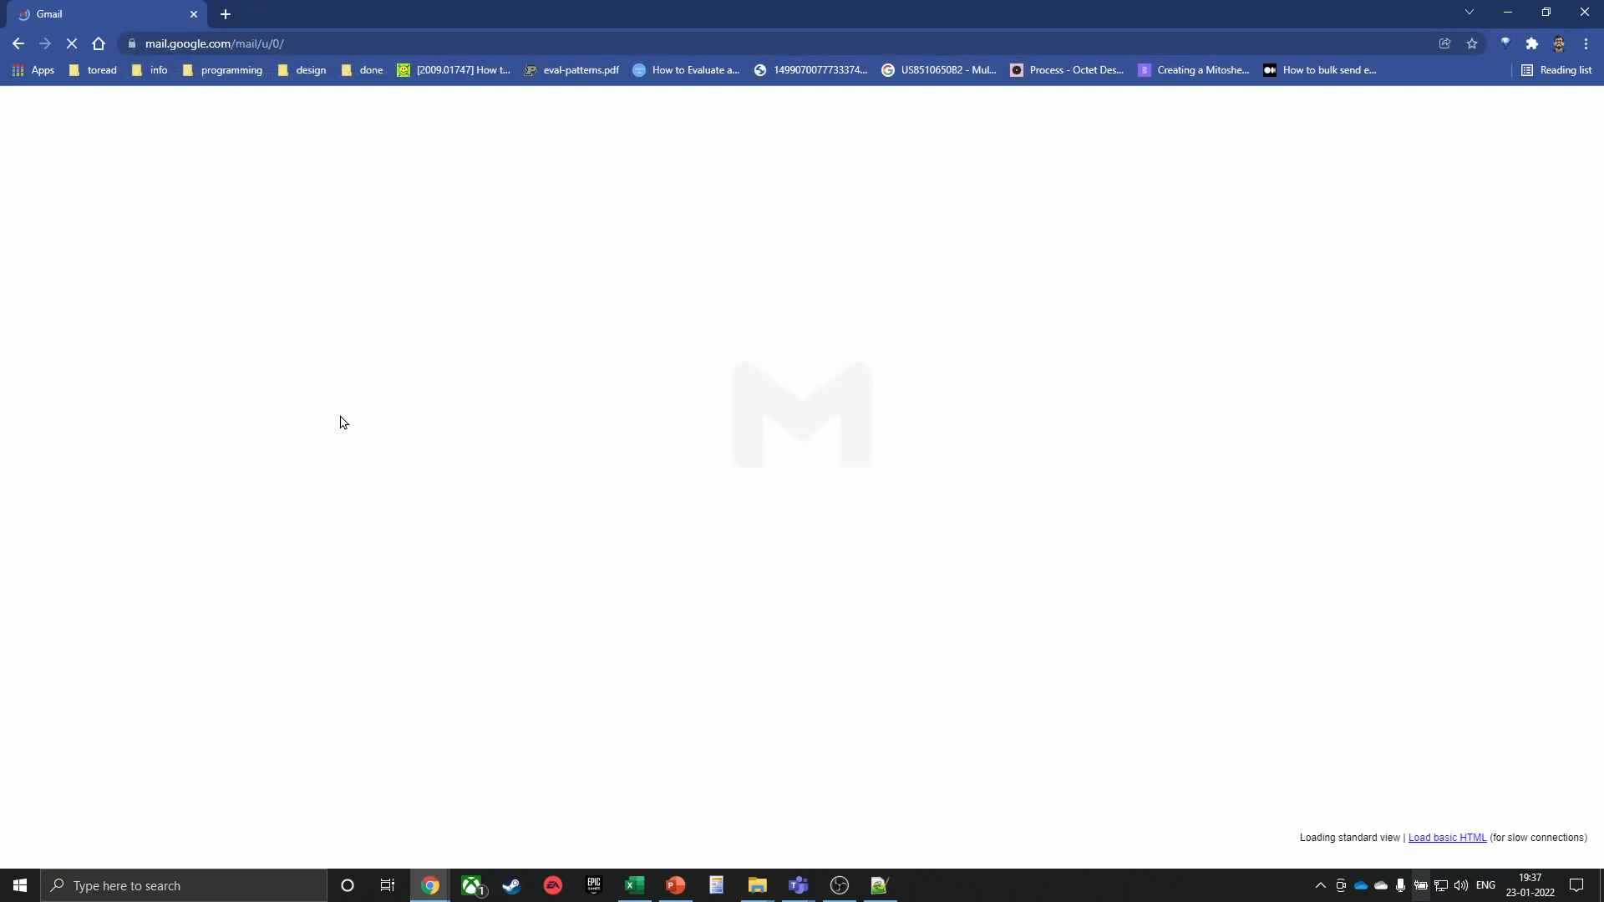
# Launch Google Sheets from the Google apps grid in a new tab
pyautogui.click(1535, 112)
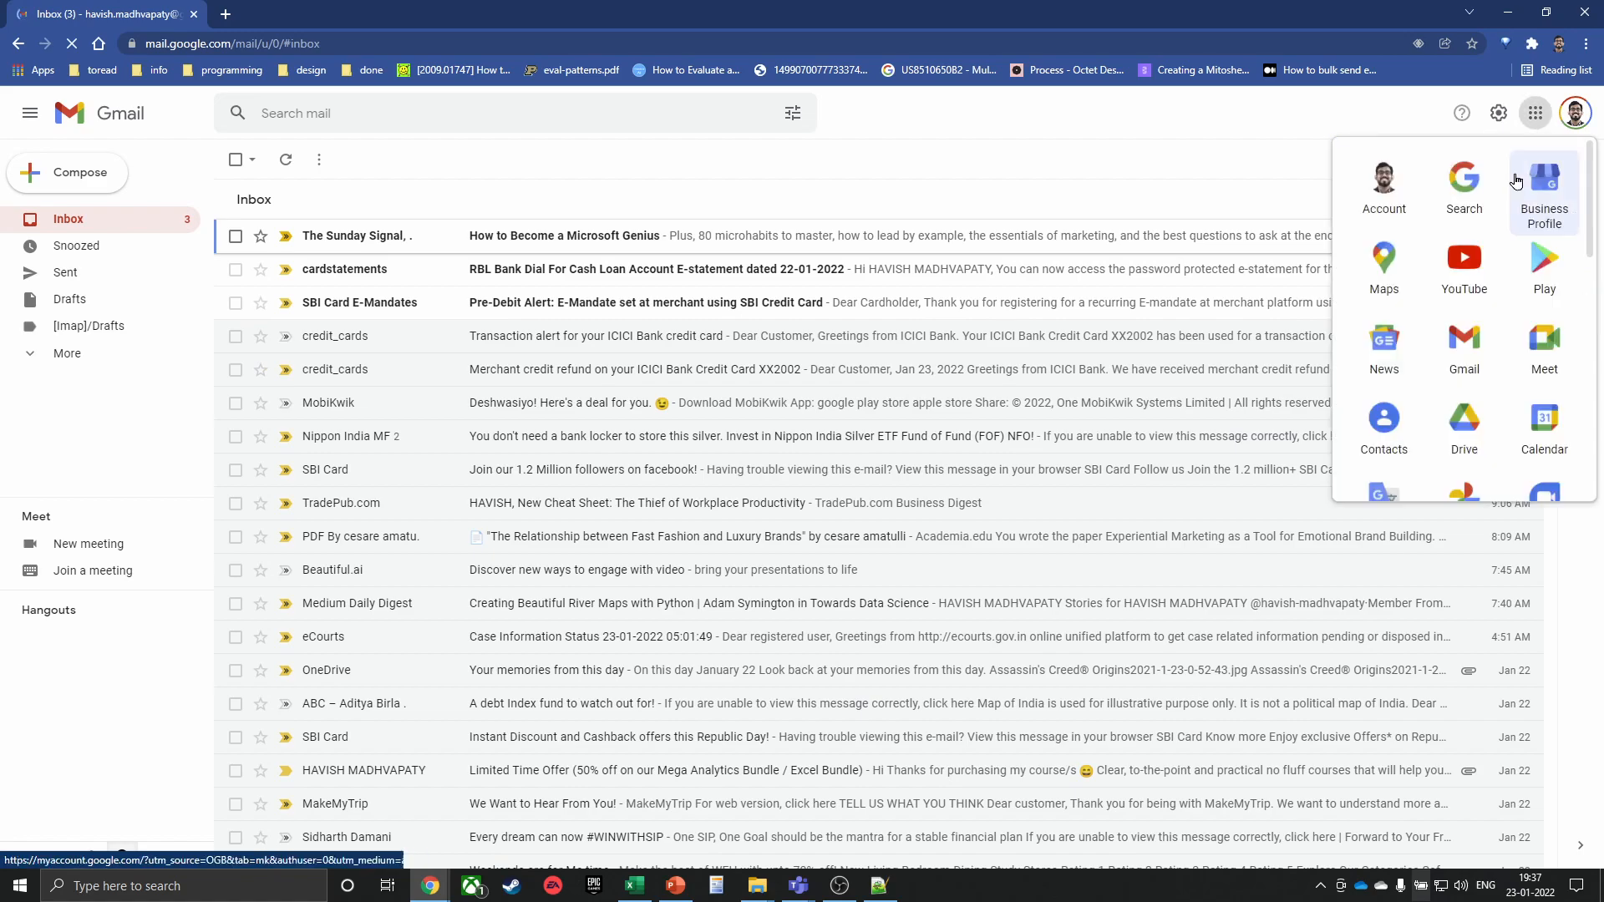
pyautogui.scroll(-2, 1465, 359)
pyautogui.scroll(-2, 1479, 345)
pyautogui.click(1463, 336)
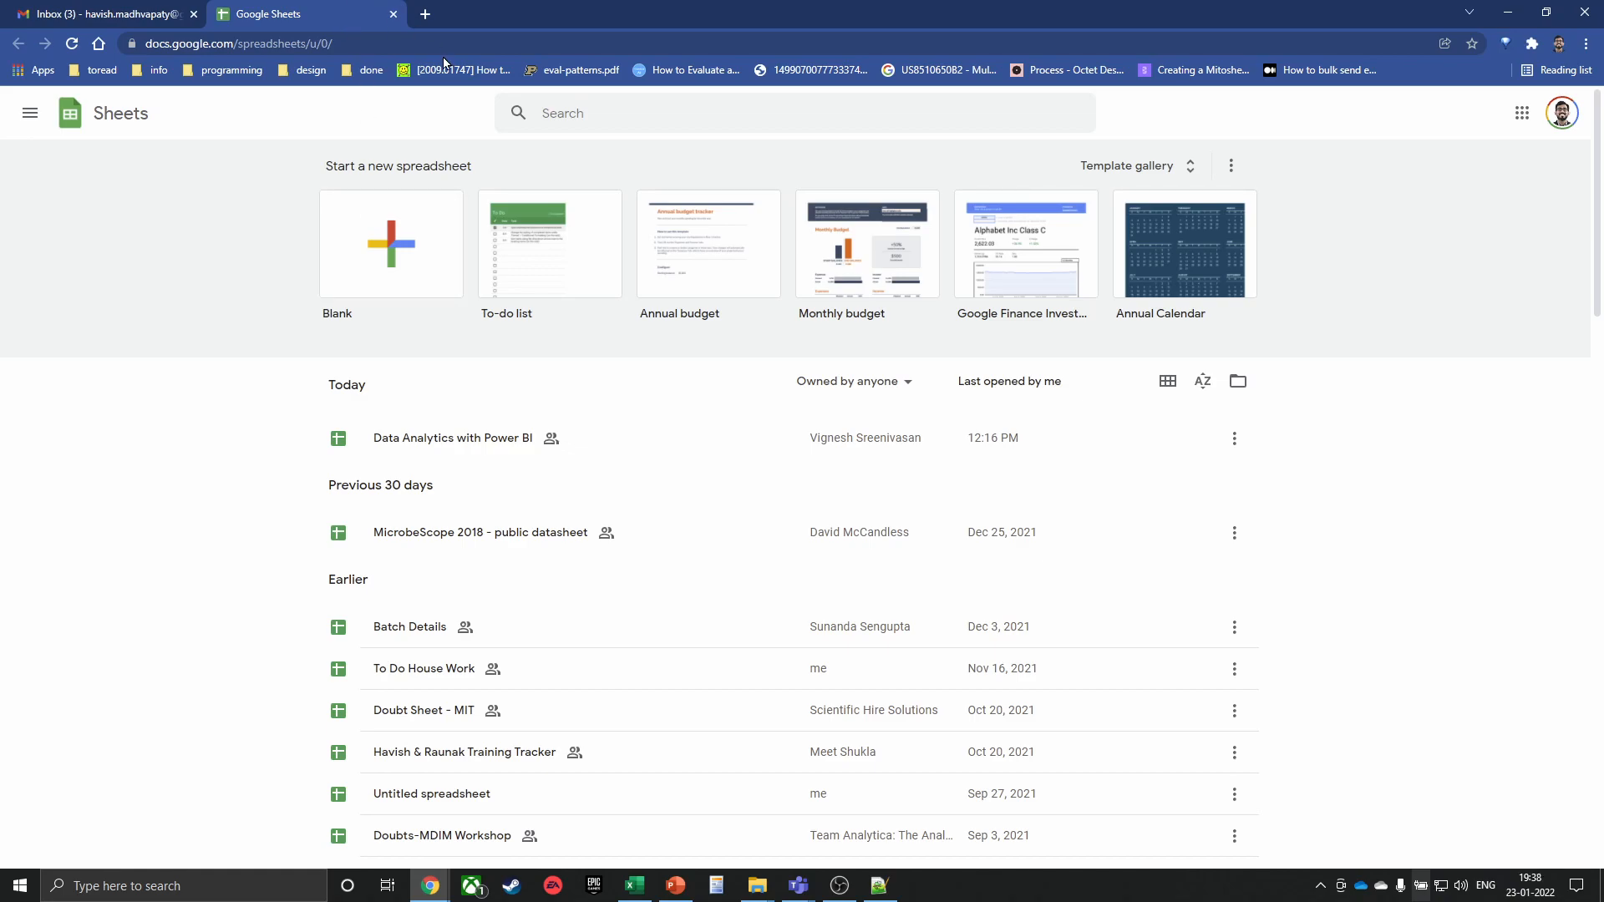
pyautogui.click(425, 14)
pyautogui.write('calendar.google.com/calendar/u/0/r/month?pli=1')
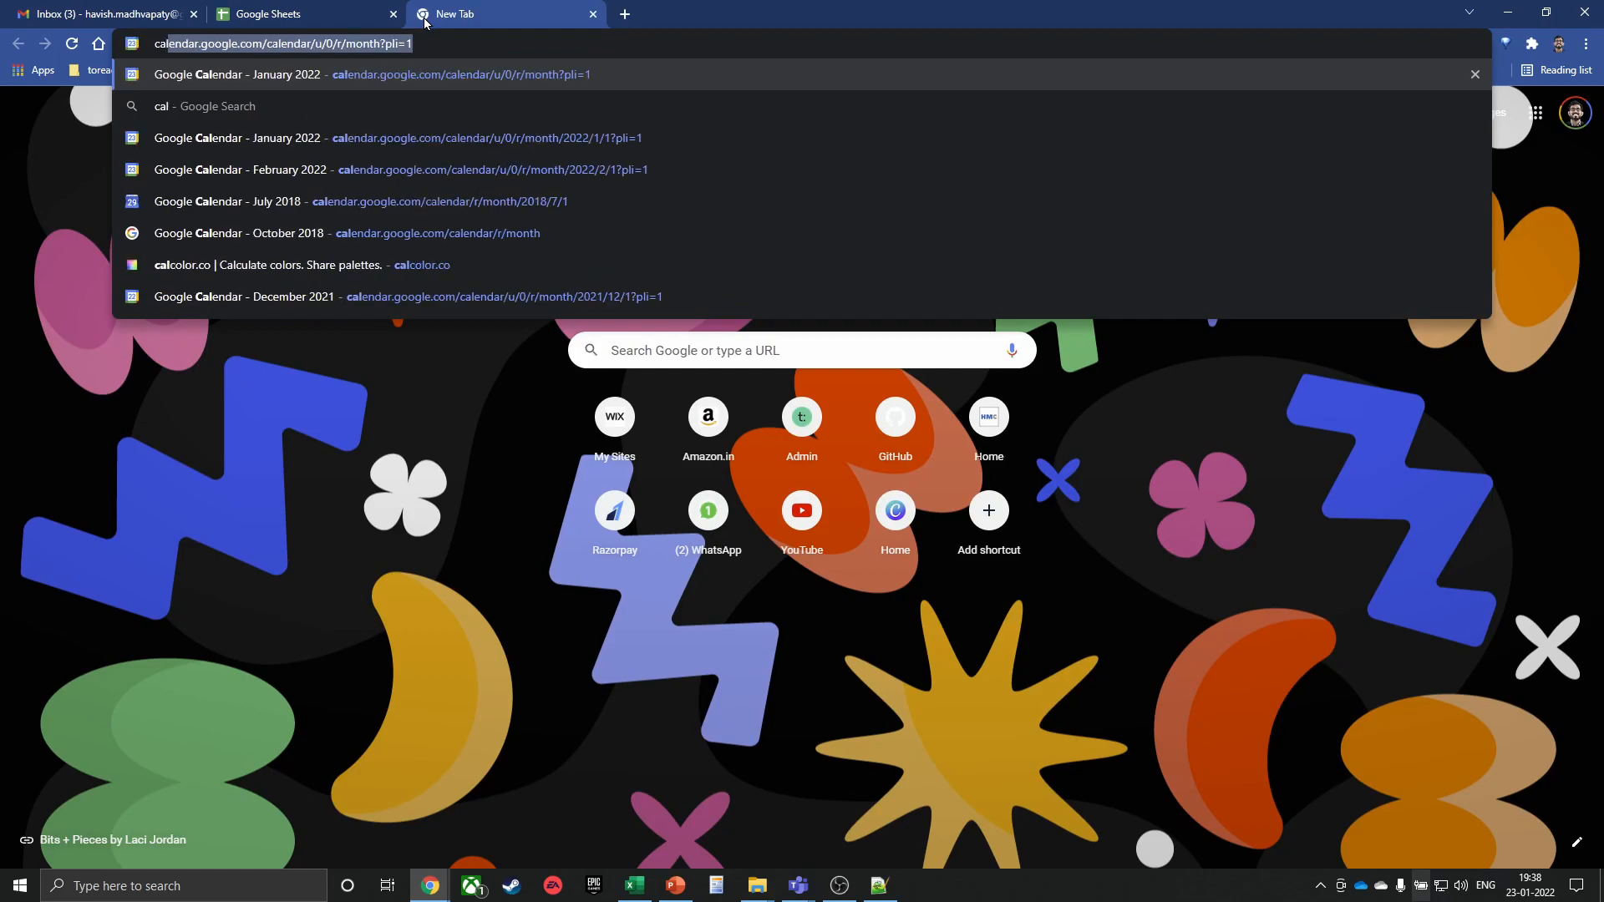
pyautogui.press('Return')
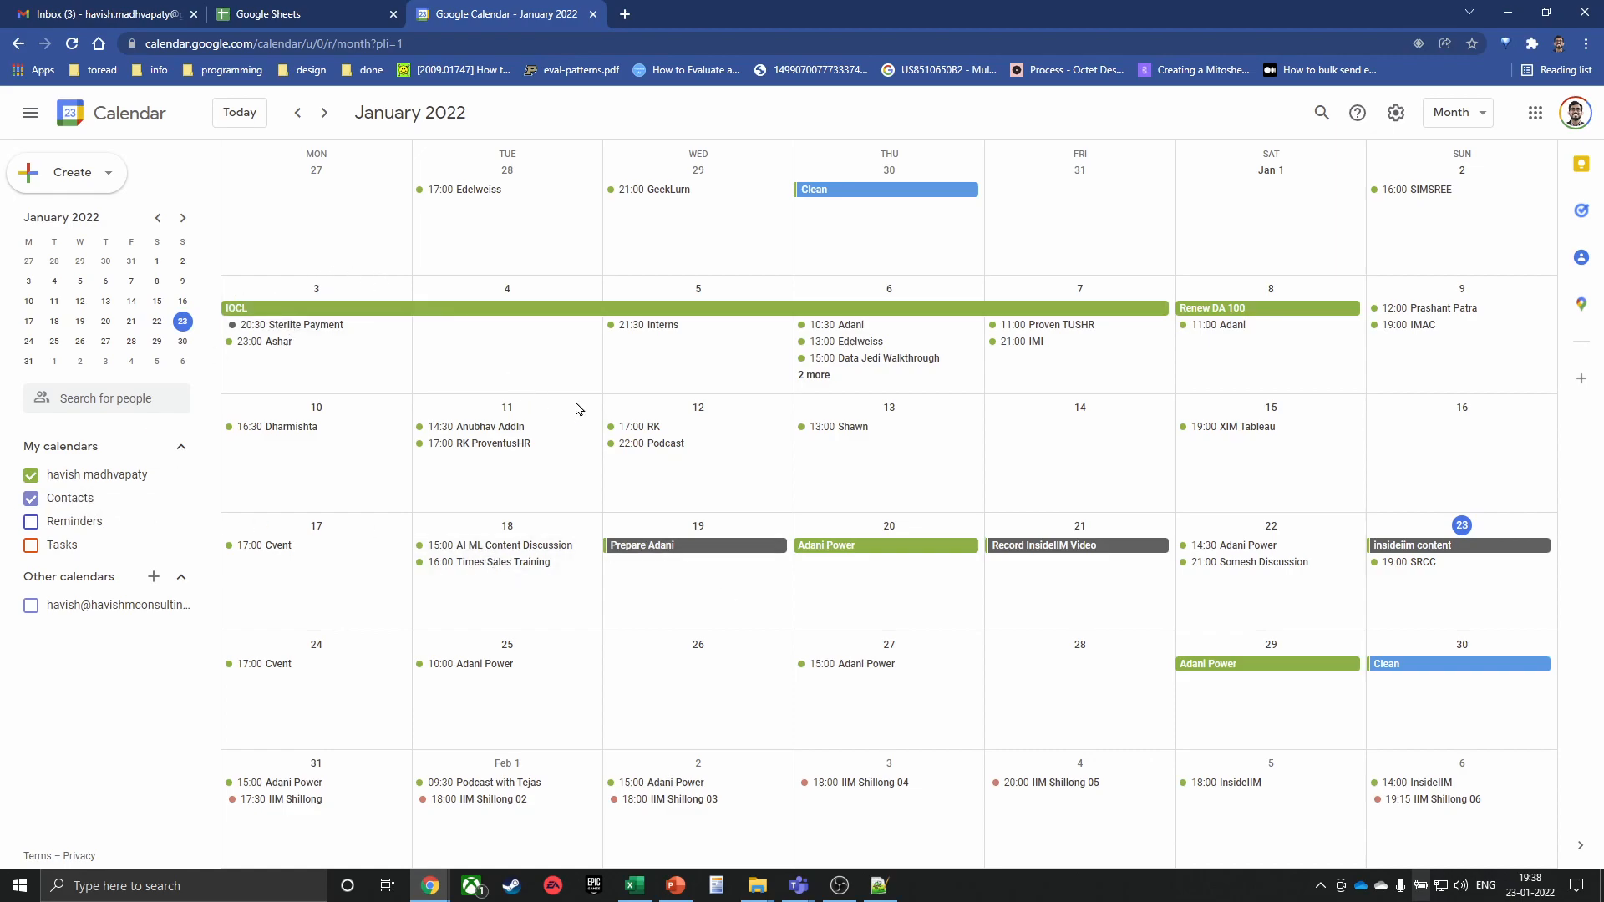
pyautogui.scroll(1, 584, 407)
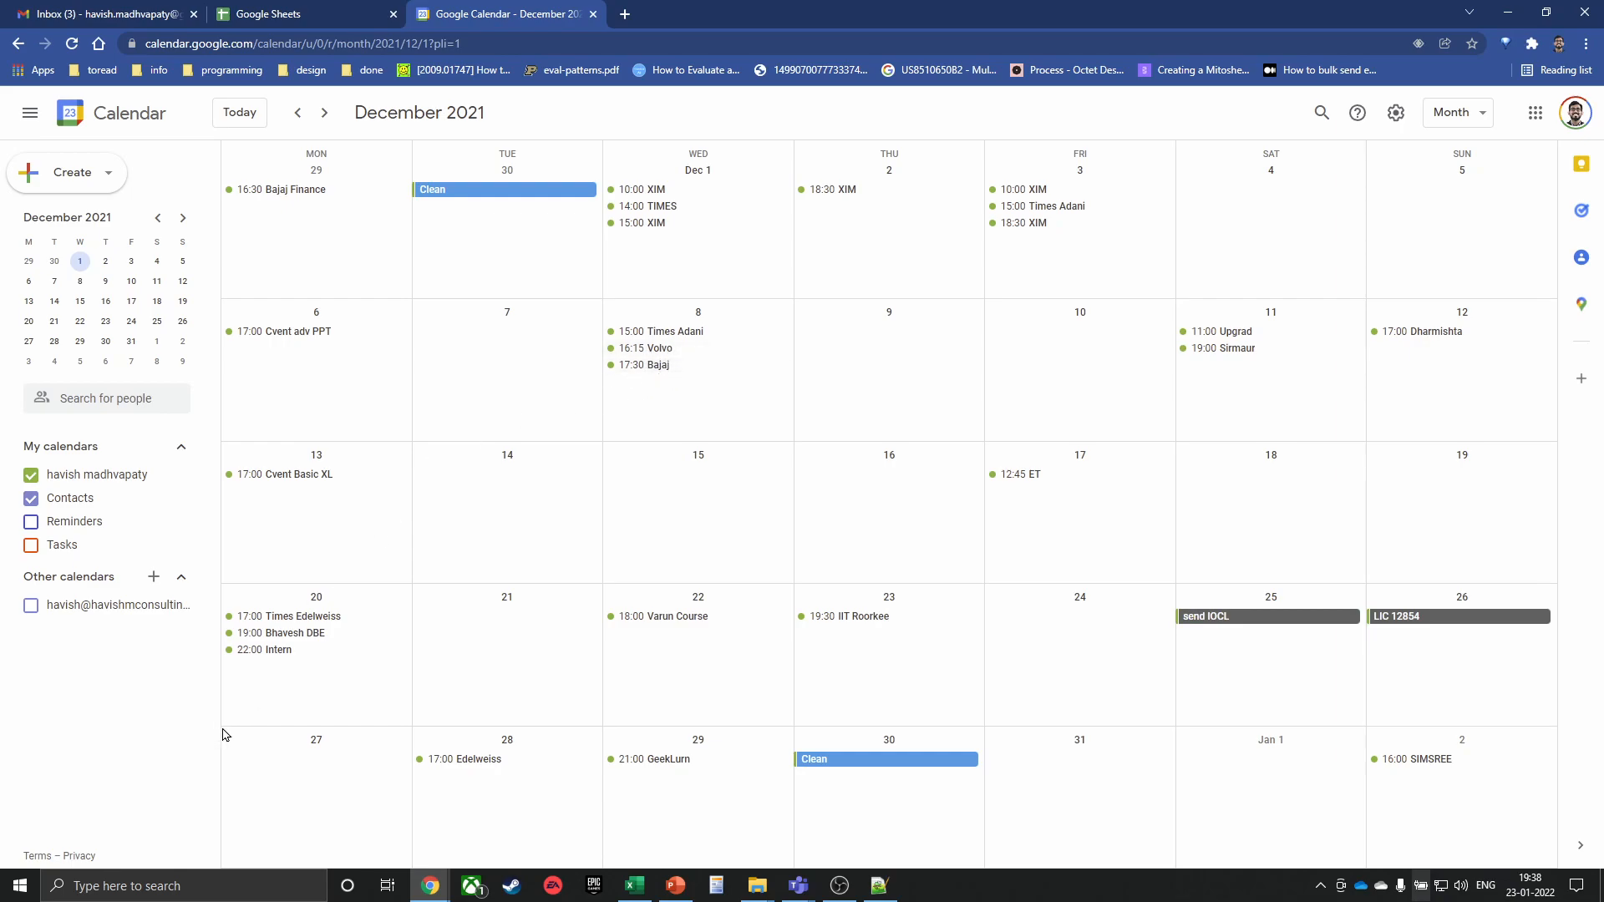
pyautogui.scroll(-1, 543, 494)
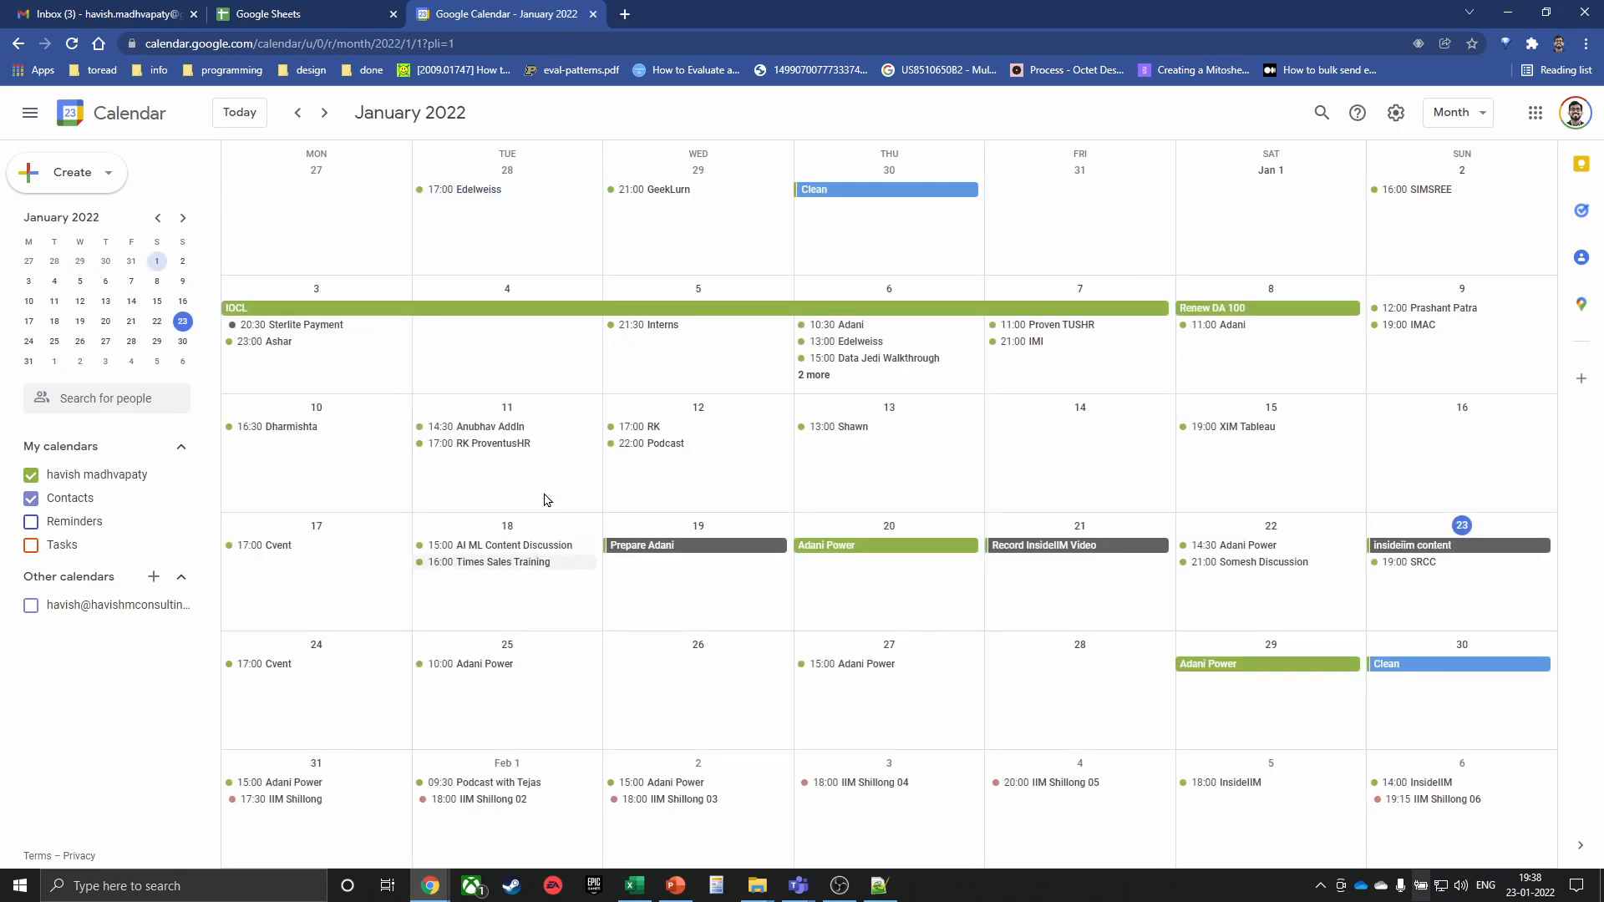
pyautogui.middleClick(470, 24)
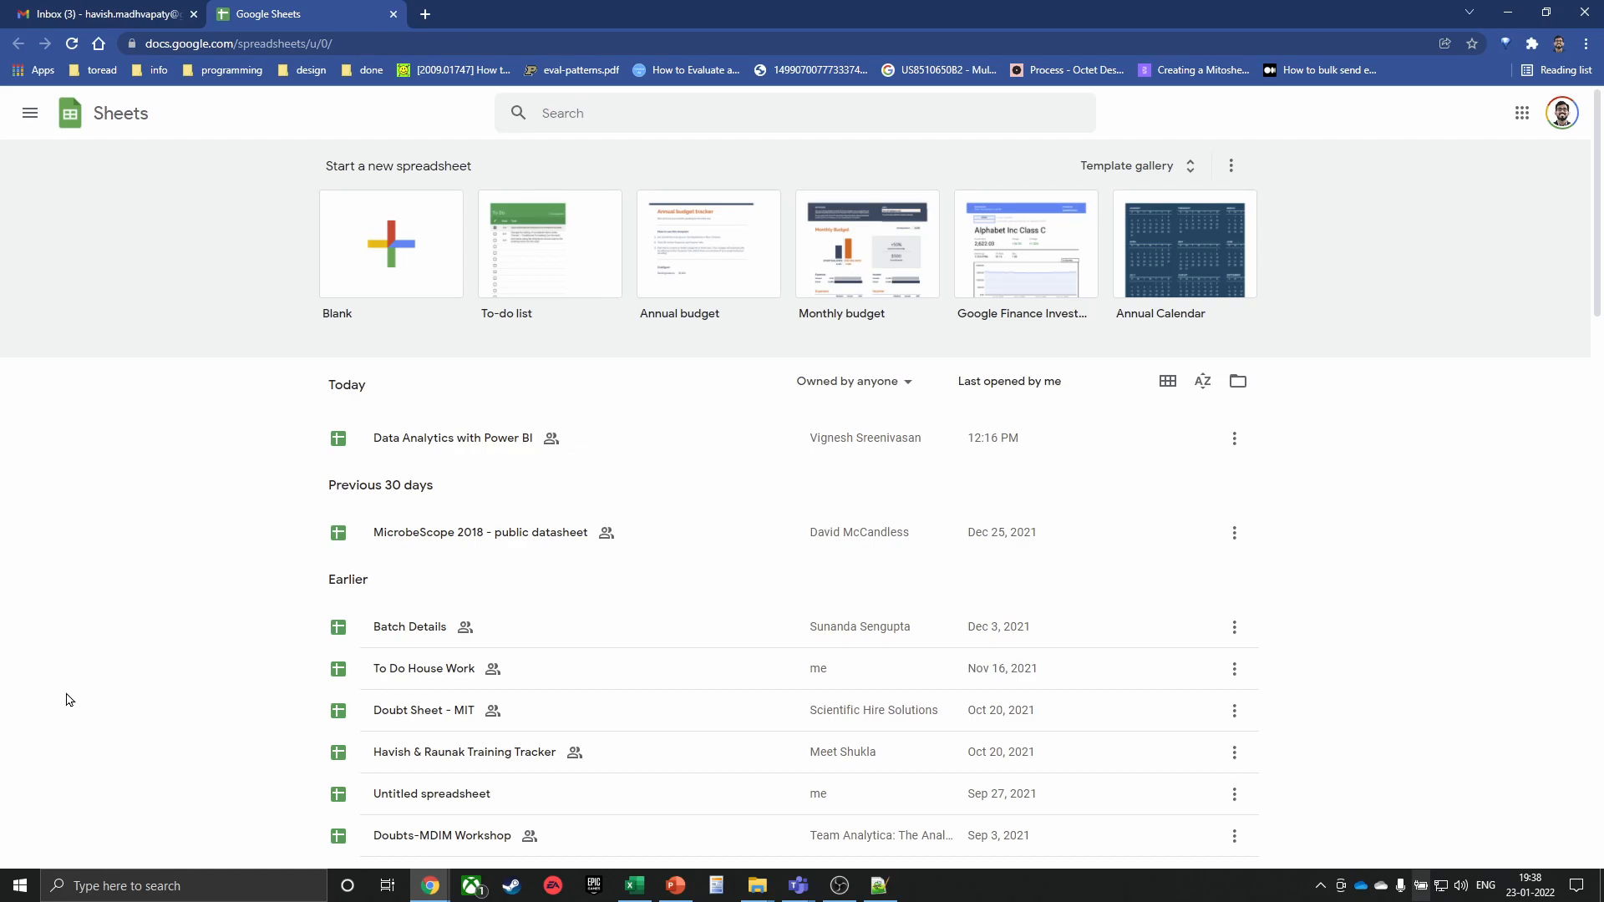
# Create a blank spreadsheet and start recording a new macro
pyautogui.click(390, 255)
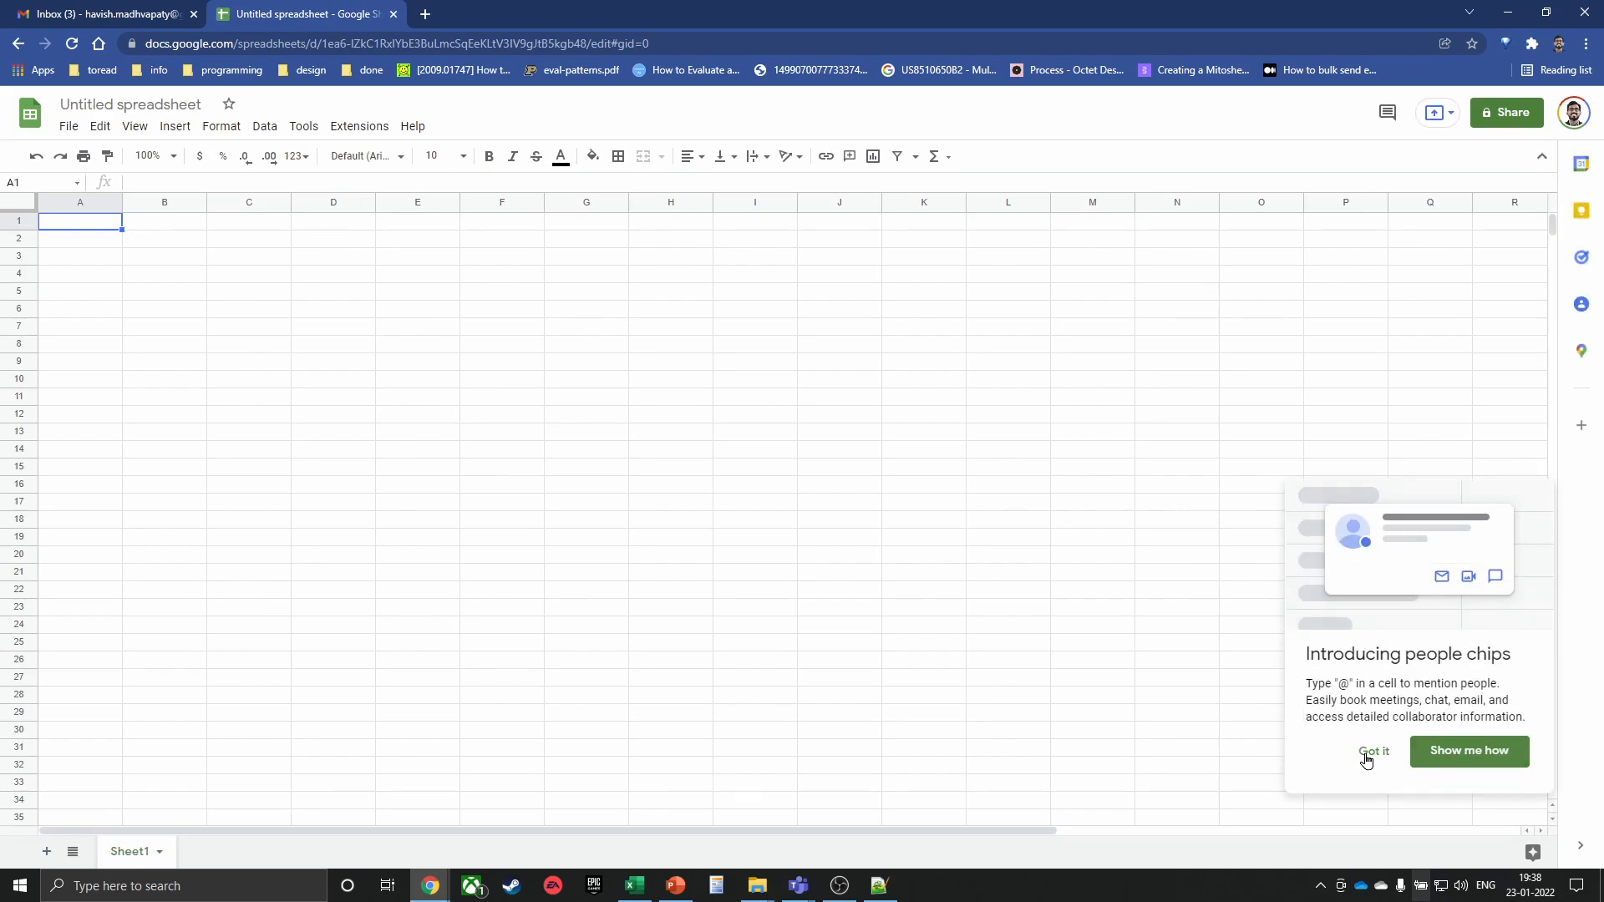
pyautogui.click(1373, 751)
pyautogui.click(358, 130)
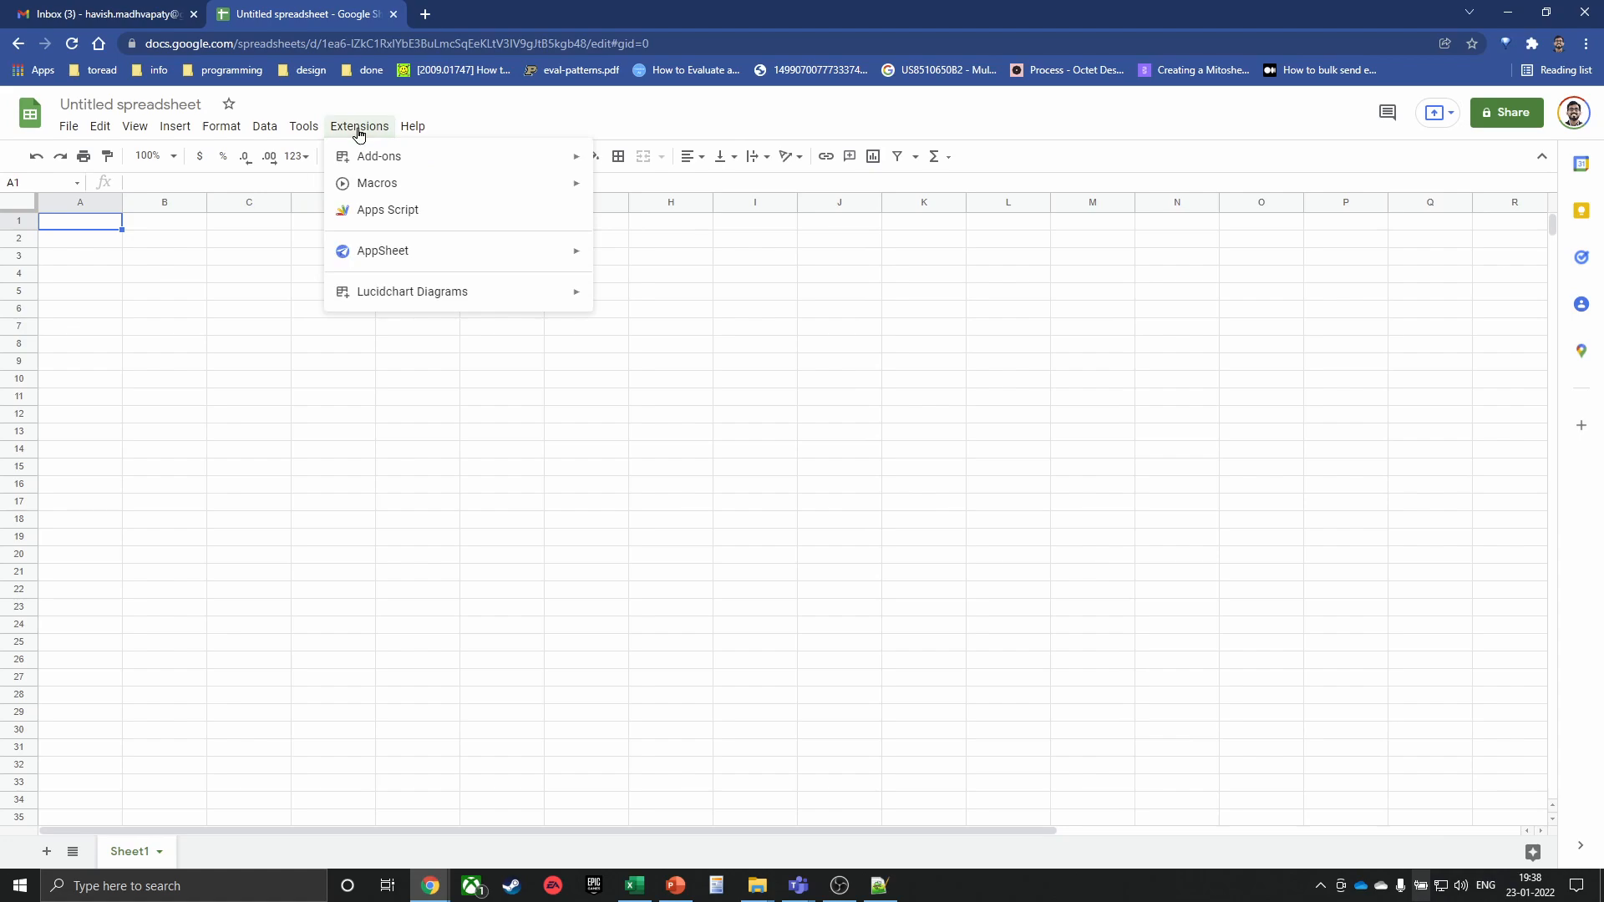
pyautogui.moveTo(385, 191)
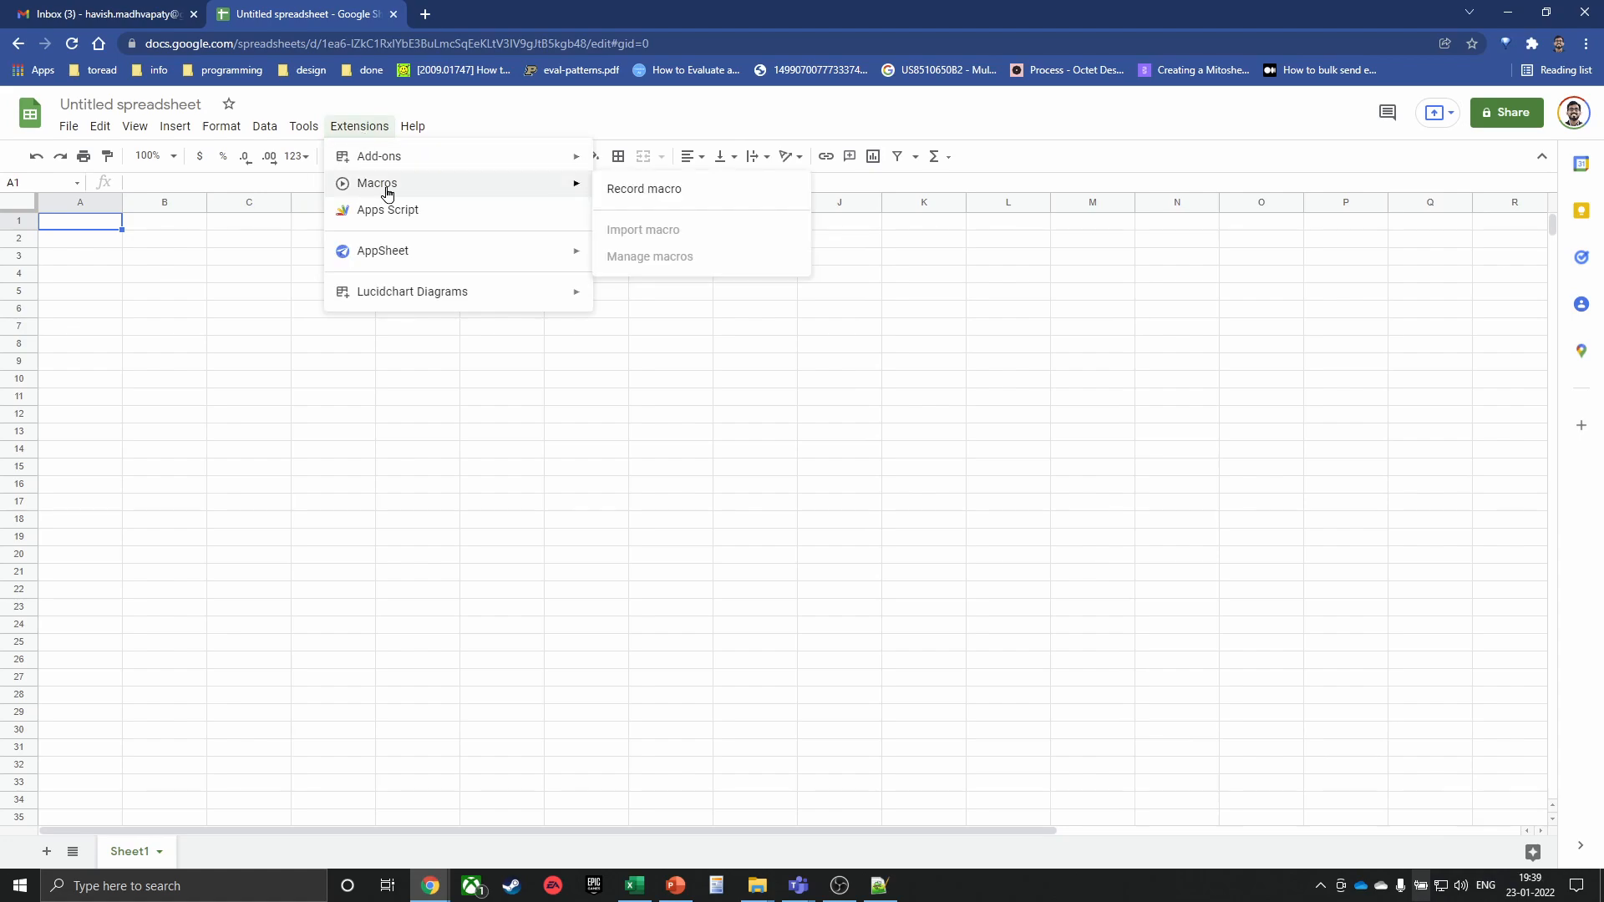
pyautogui.click(675, 201)
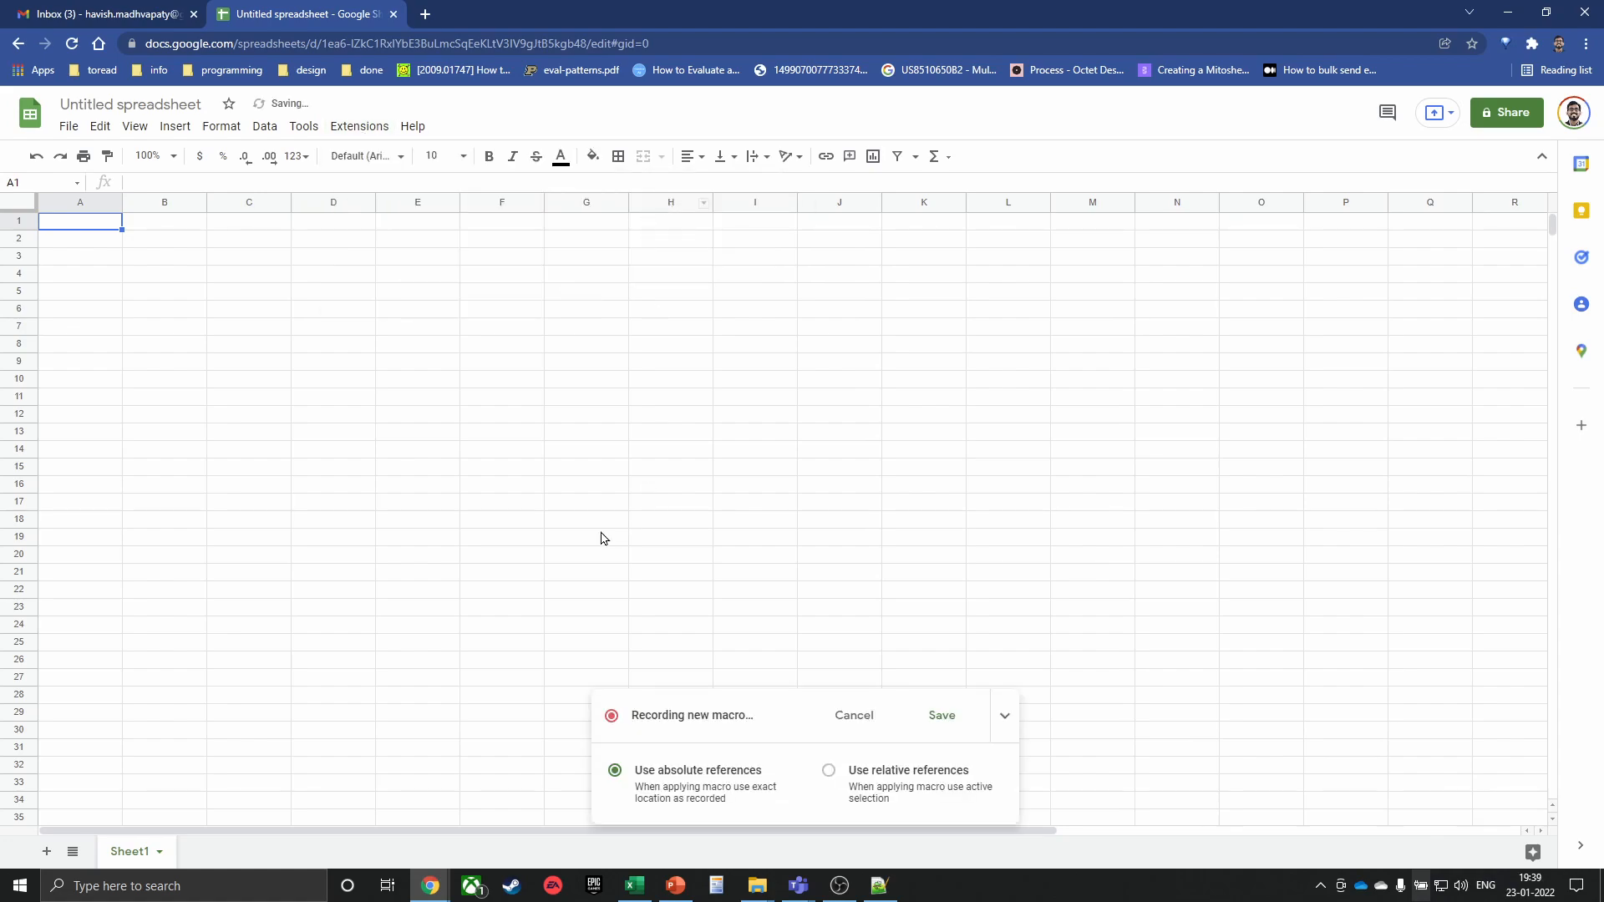
# Enter 10 in A1 and fill it down through A5
pyautogui.moveTo(56, 228); pyautogui.dragTo(88, 324)
pyautogui.write('10')
pyautogui.hotkey('ctrl', 'Return')
pyautogui.press('Return')
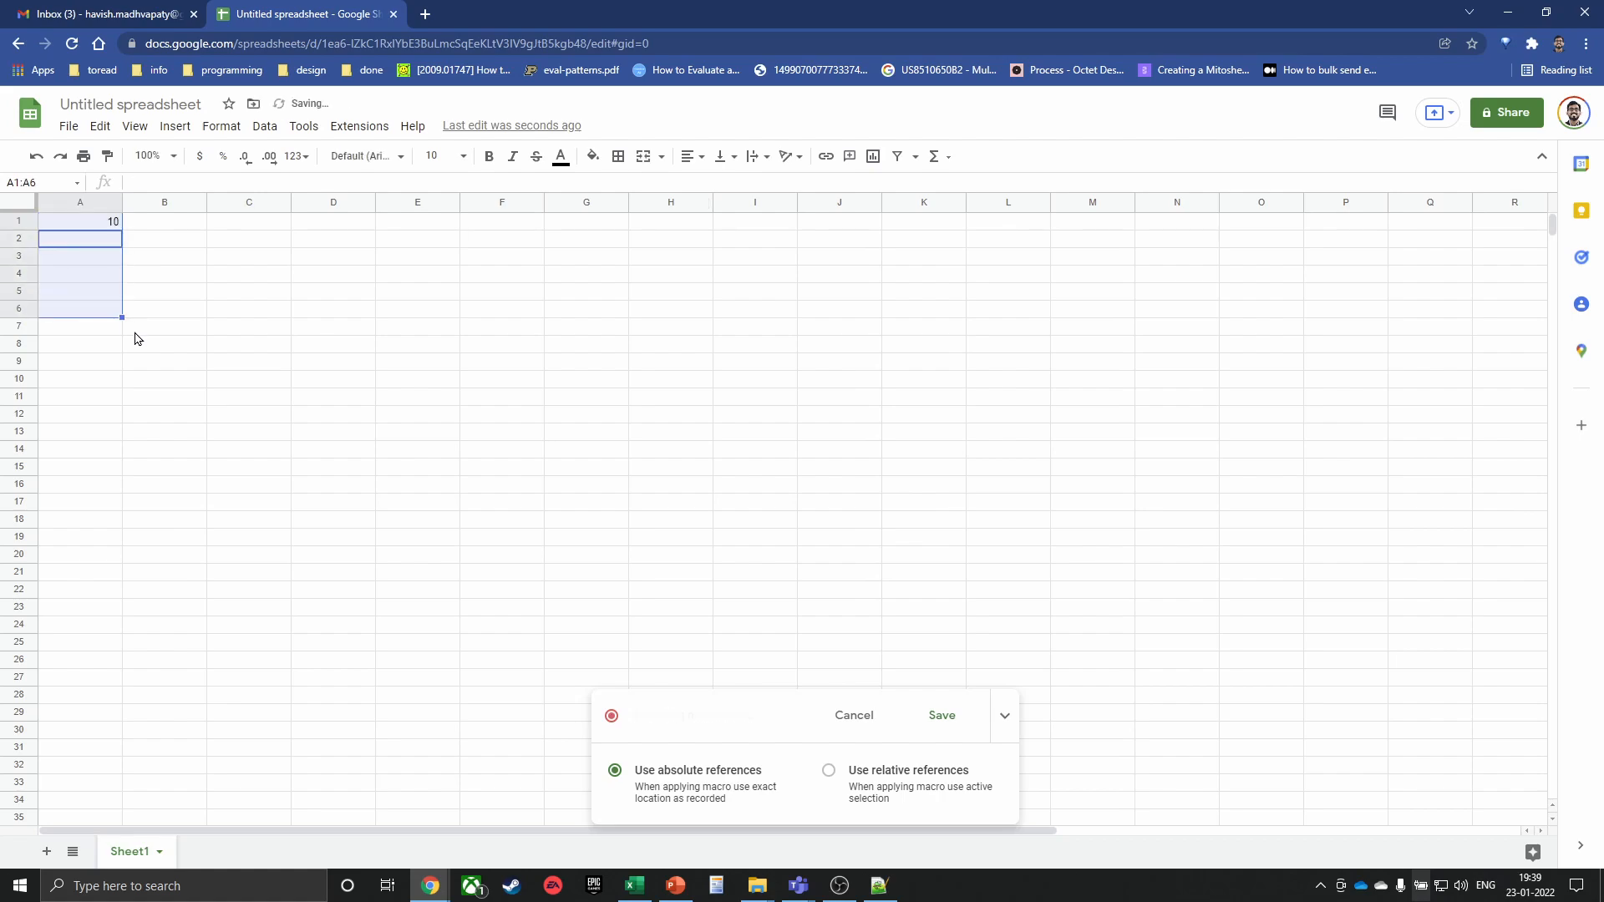
pyautogui.press('Up')
pyautogui.hotkey('shift', 'Down')
pyautogui.hotkey('shift', 'Down')
pyautogui.hotkey('shift', 'Down')
pyautogui.hotkey('shift', 'Down')
pyautogui.hotkey('ctrl', 'd')
# Bold A1:A5, give them a light fill, and save the recorded macro
pyautogui.hotkey('ctrl', 'b')
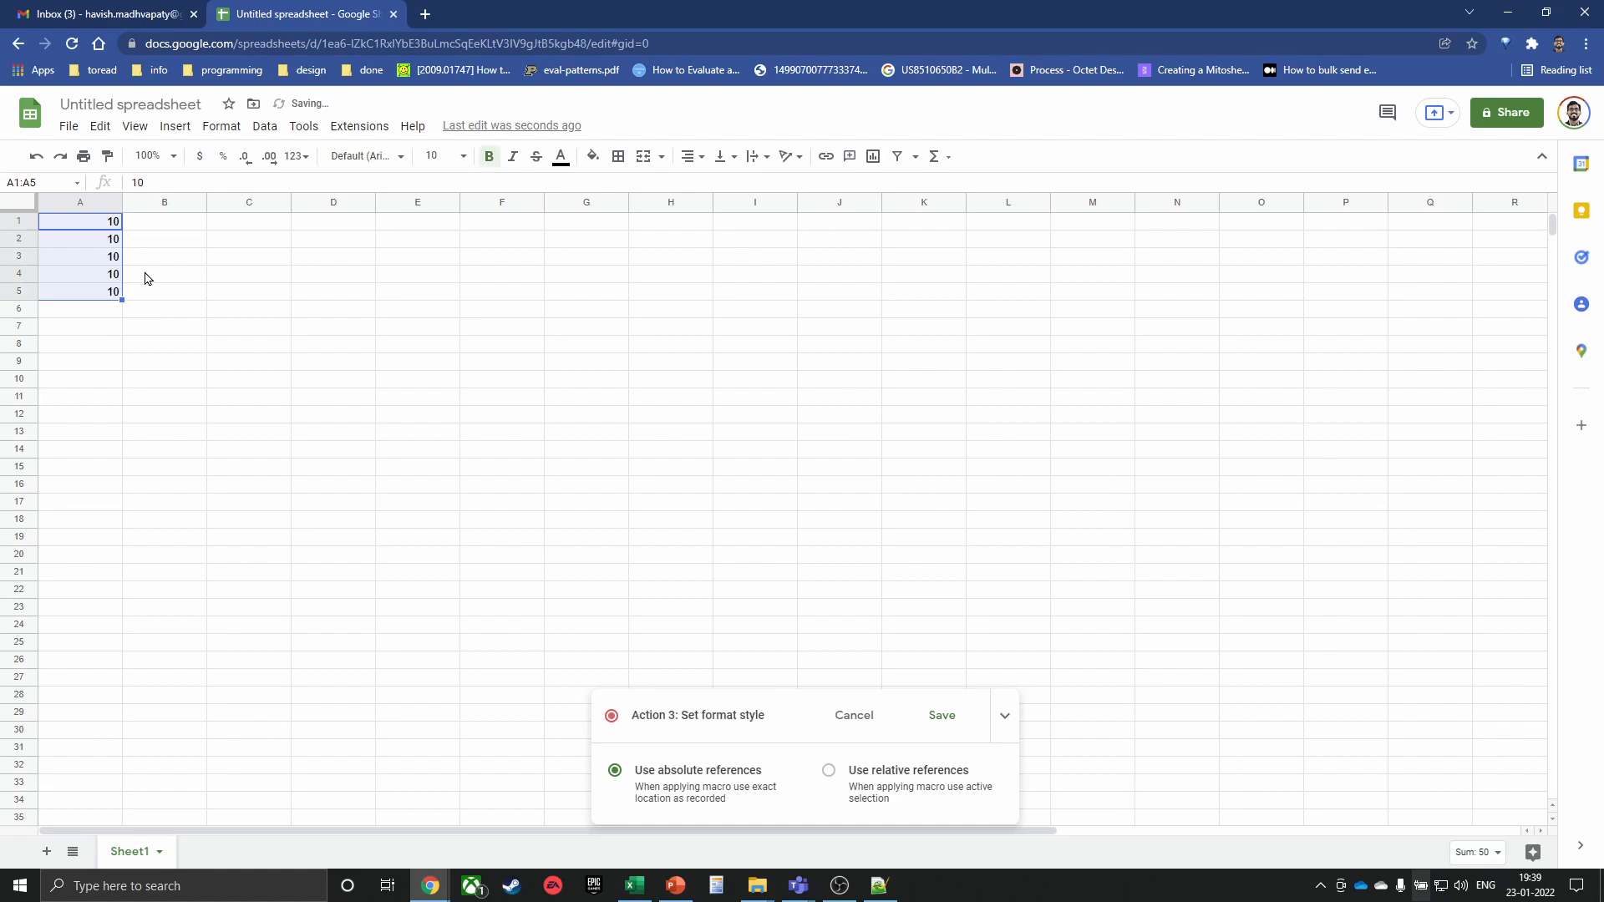
pyautogui.click(593, 156)
pyautogui.click(690, 336)
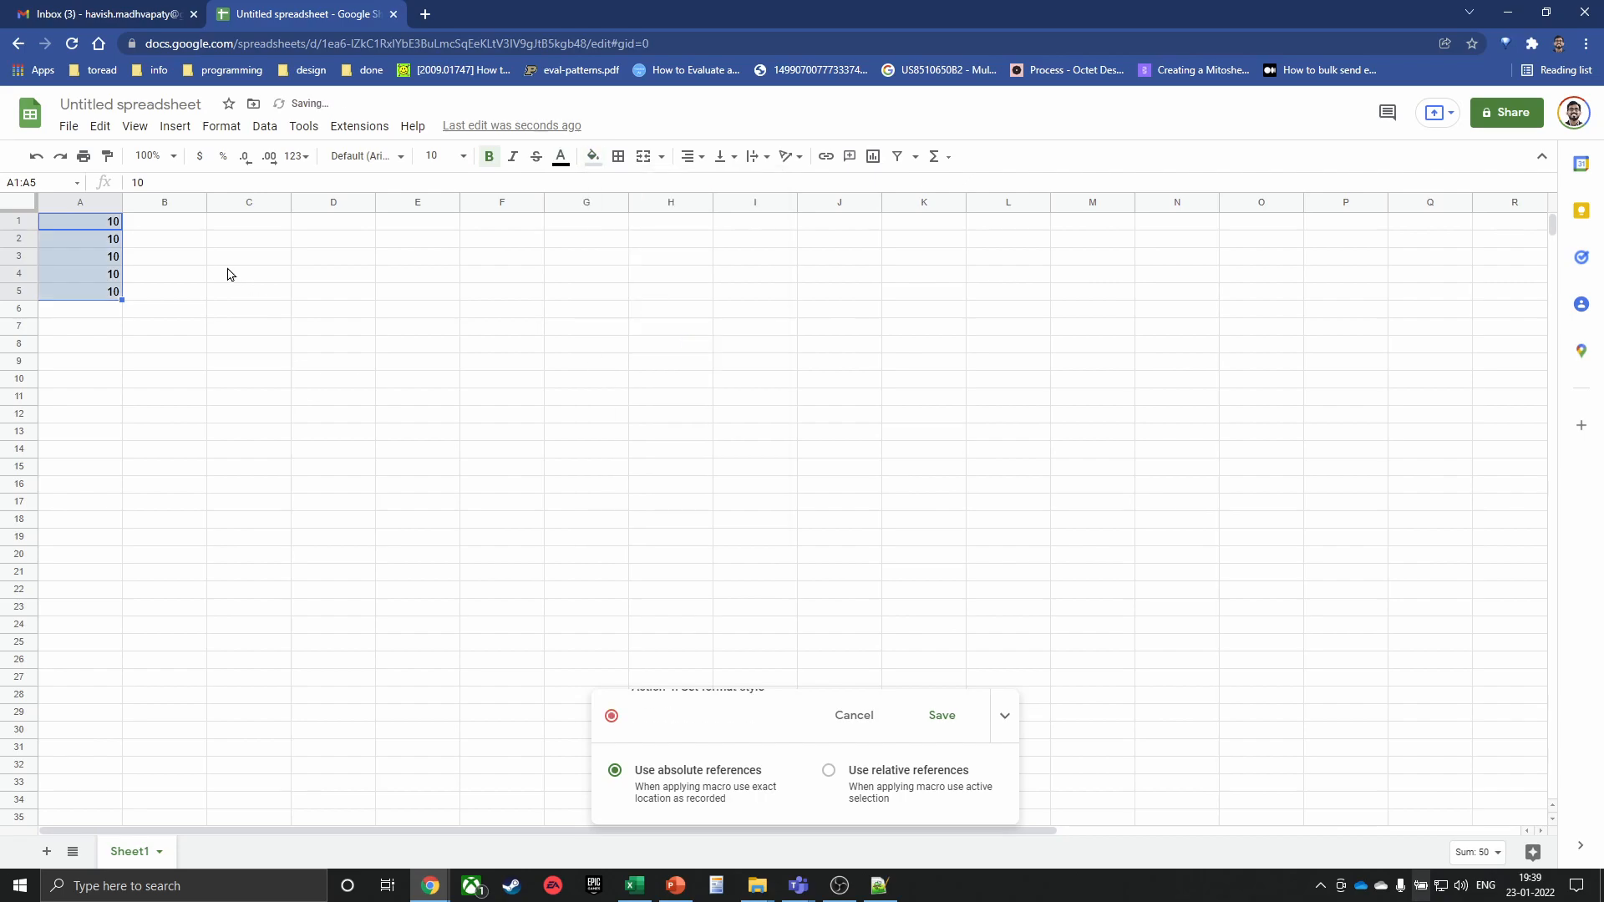
pyautogui.click(943, 716)
pyautogui.click(879, 581)
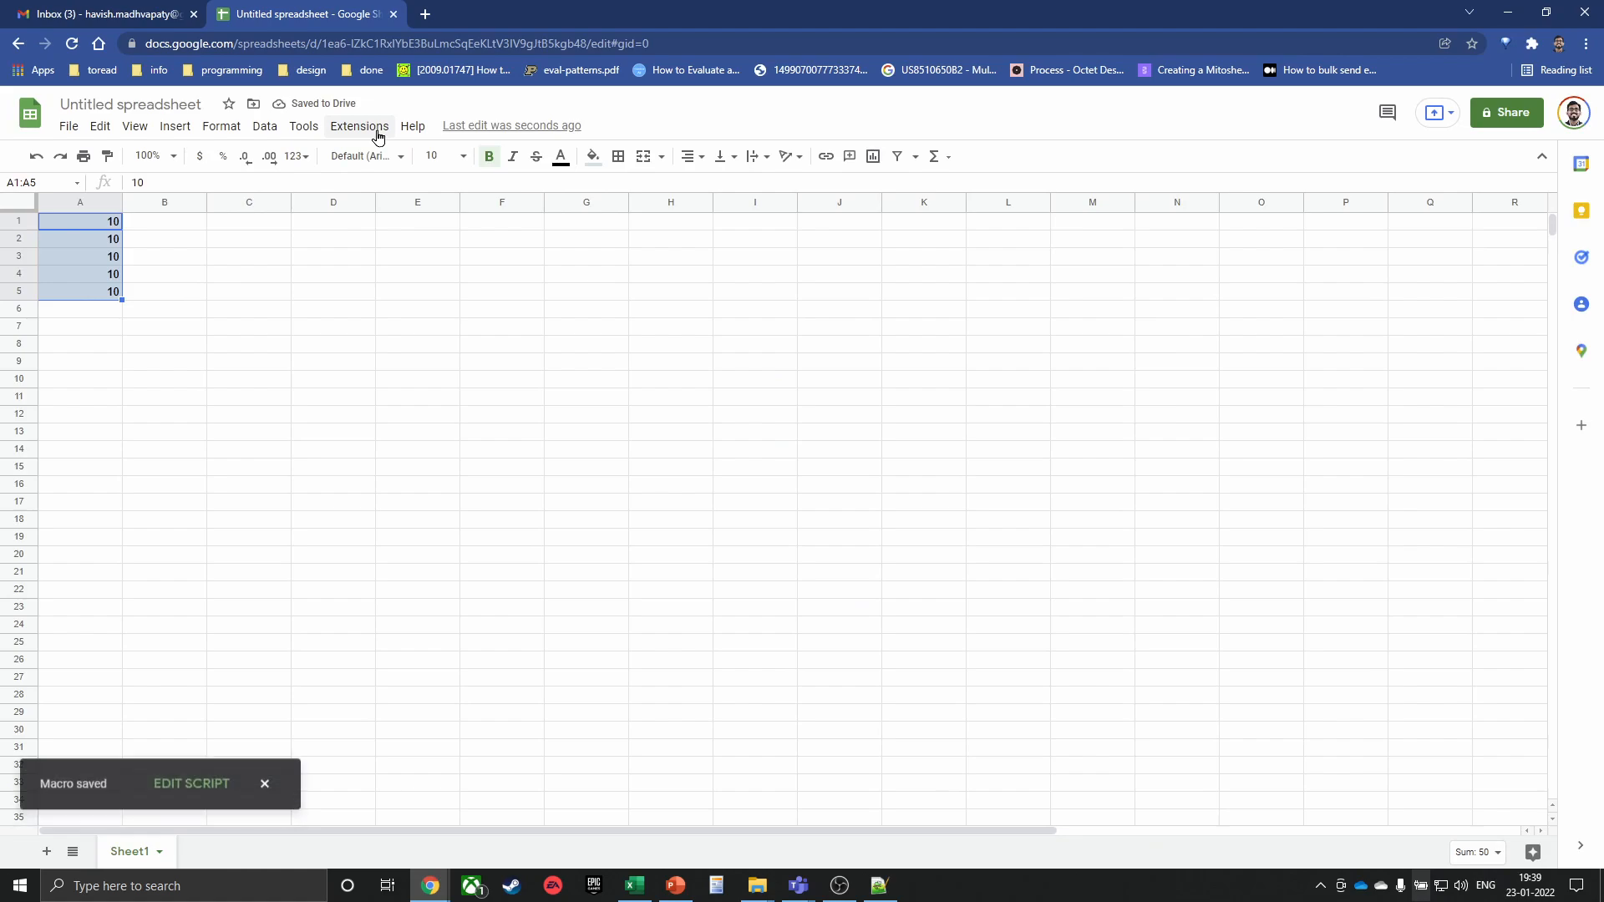
# From Manage macros, open Untitled Macro's script in Apps Script as macros.gs
pyautogui.click(306, 128)
pyautogui.click(503, 338)
pyautogui.click(303, 125)
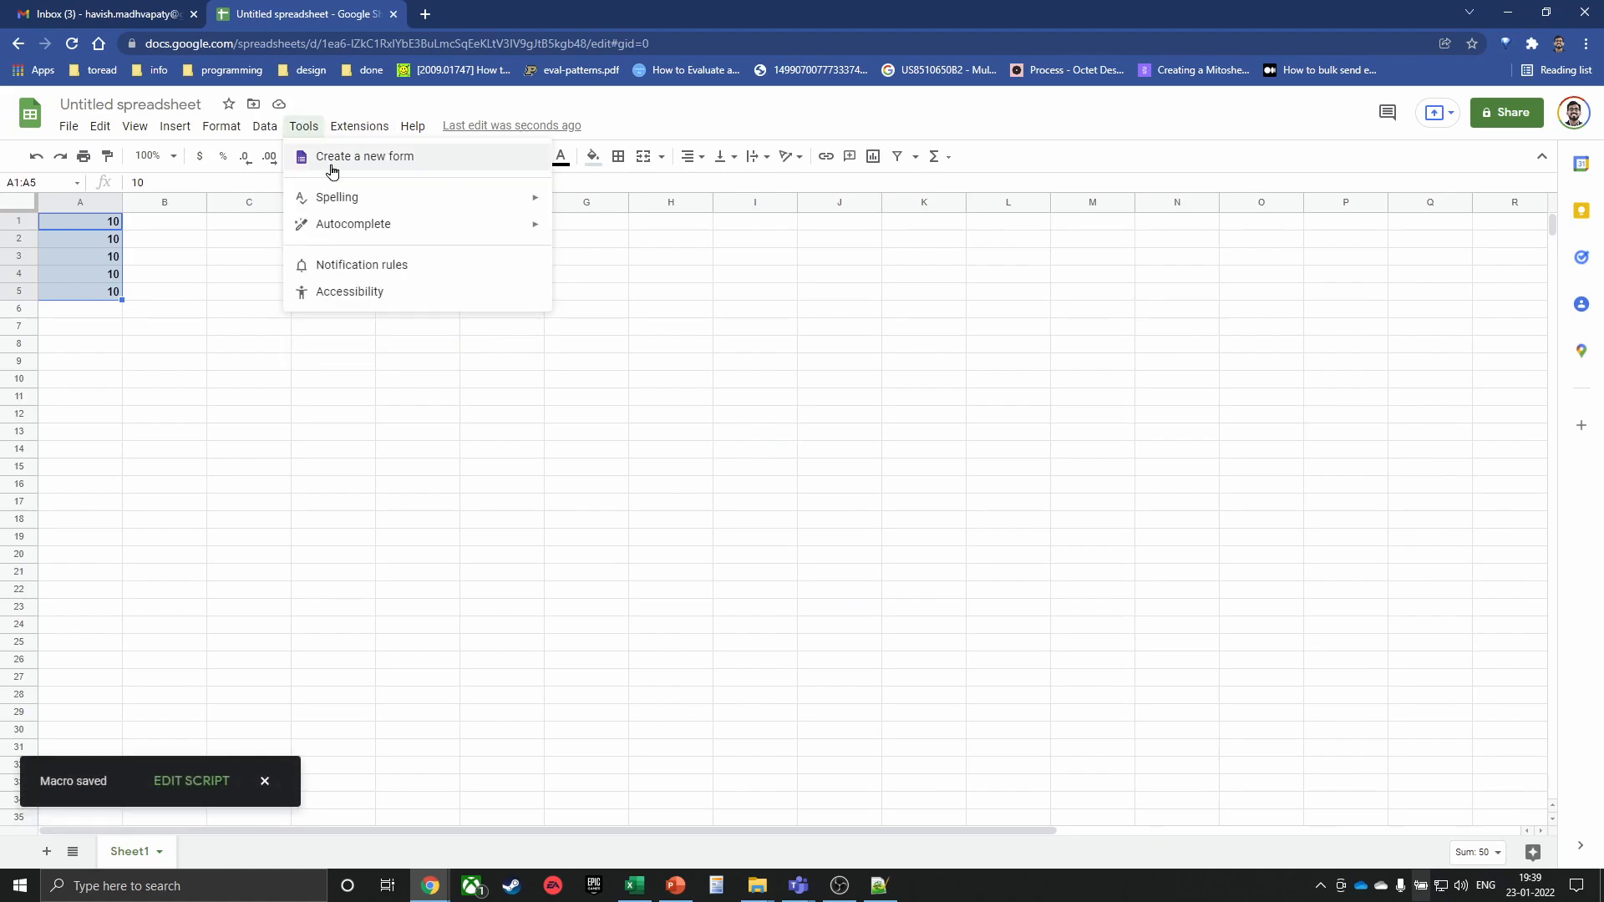
pyautogui.moveTo(356, 132)
pyautogui.moveTo(525, 192)
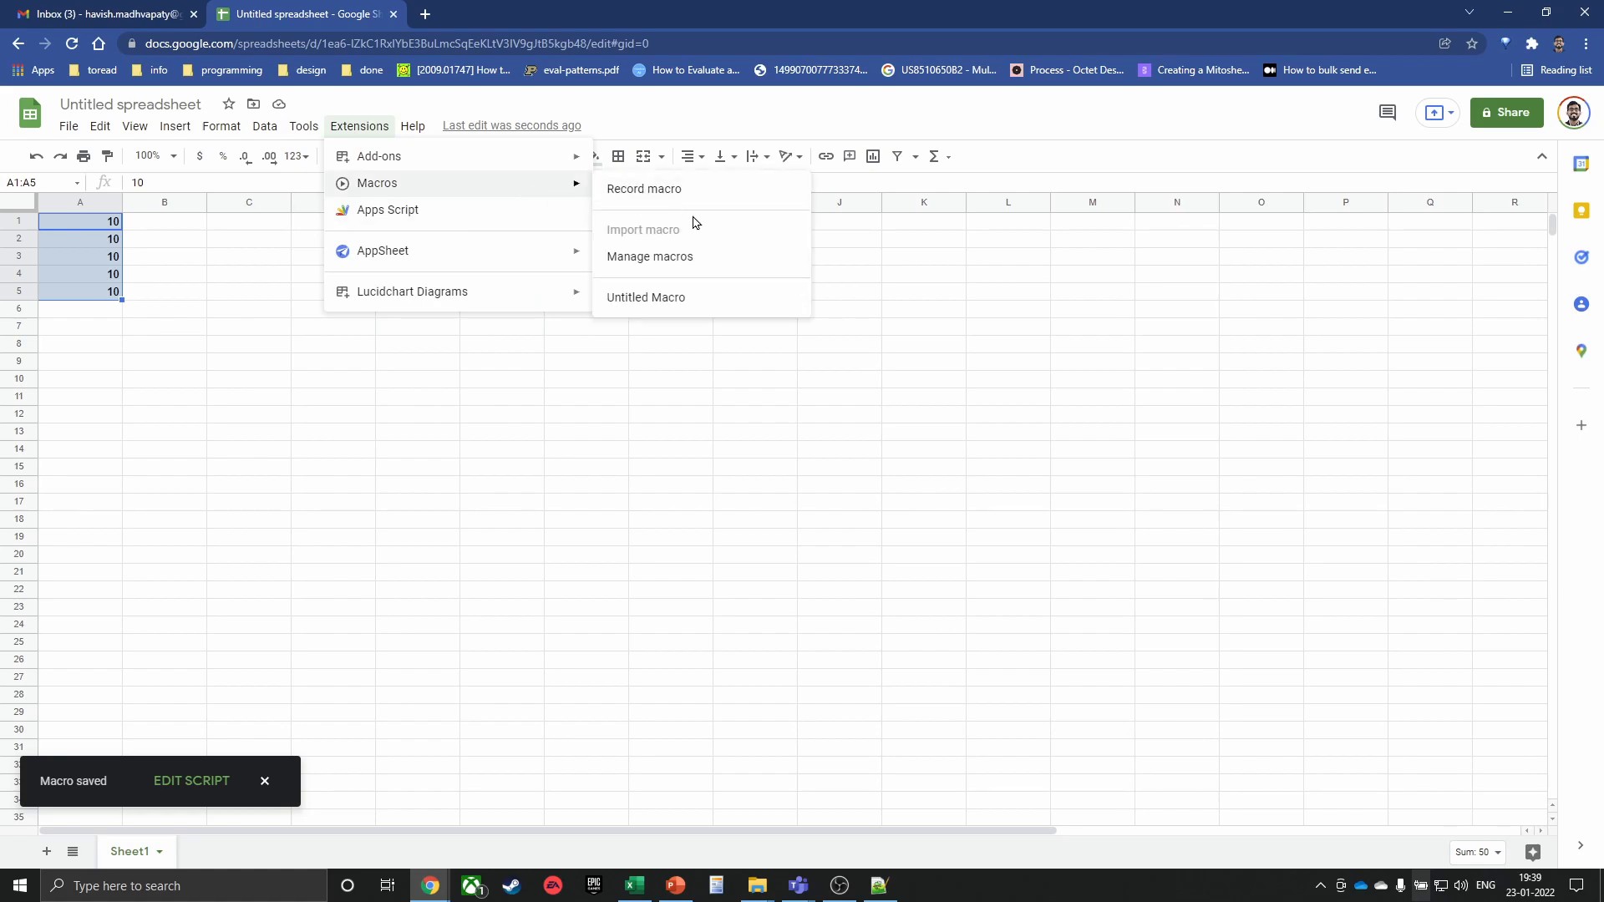
pyautogui.click(650, 258)
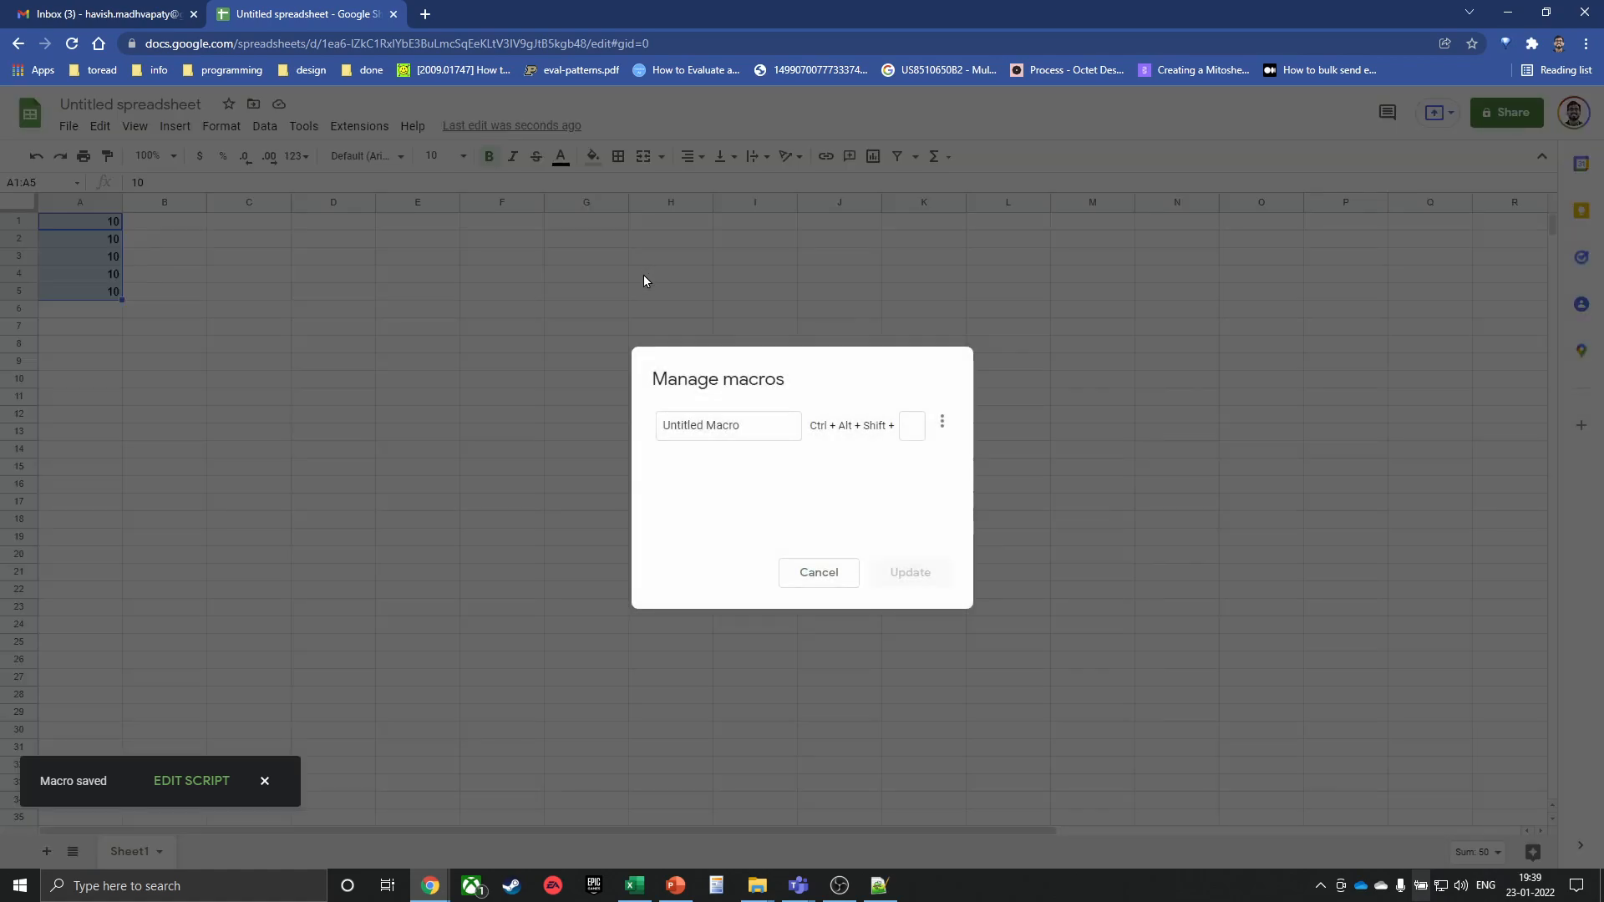
pyautogui.click(940, 424)
pyautogui.click(947, 453)
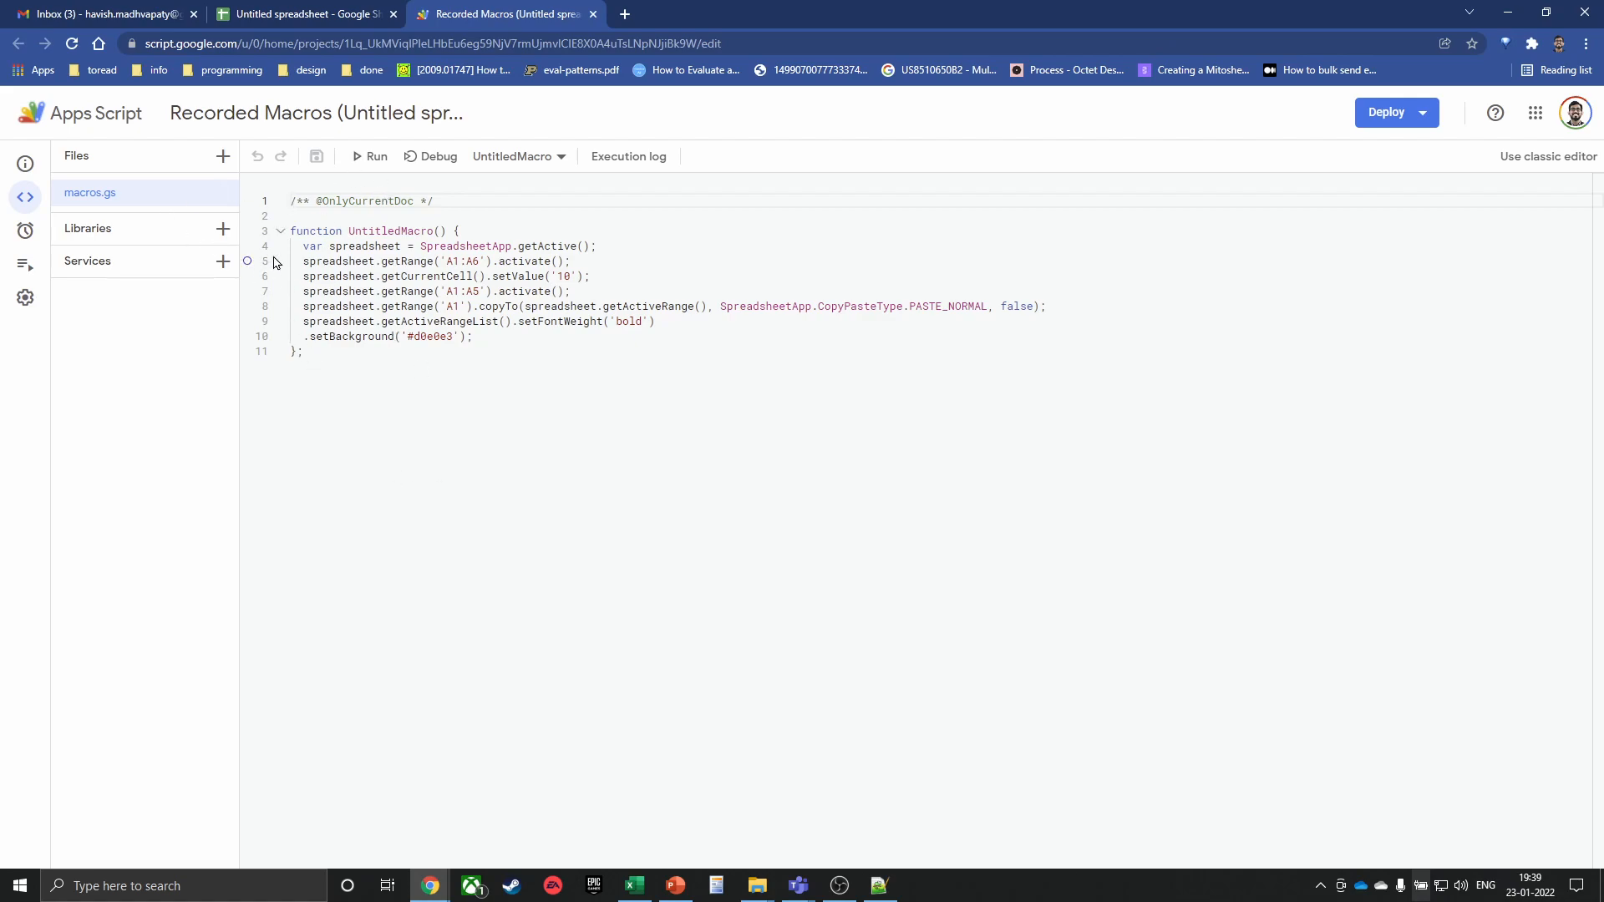
# Look over the UntitledMacro code and move to the setBackground colour on line 10
pyautogui.moveTo(430, 249); pyautogui.dragTo(577, 245)
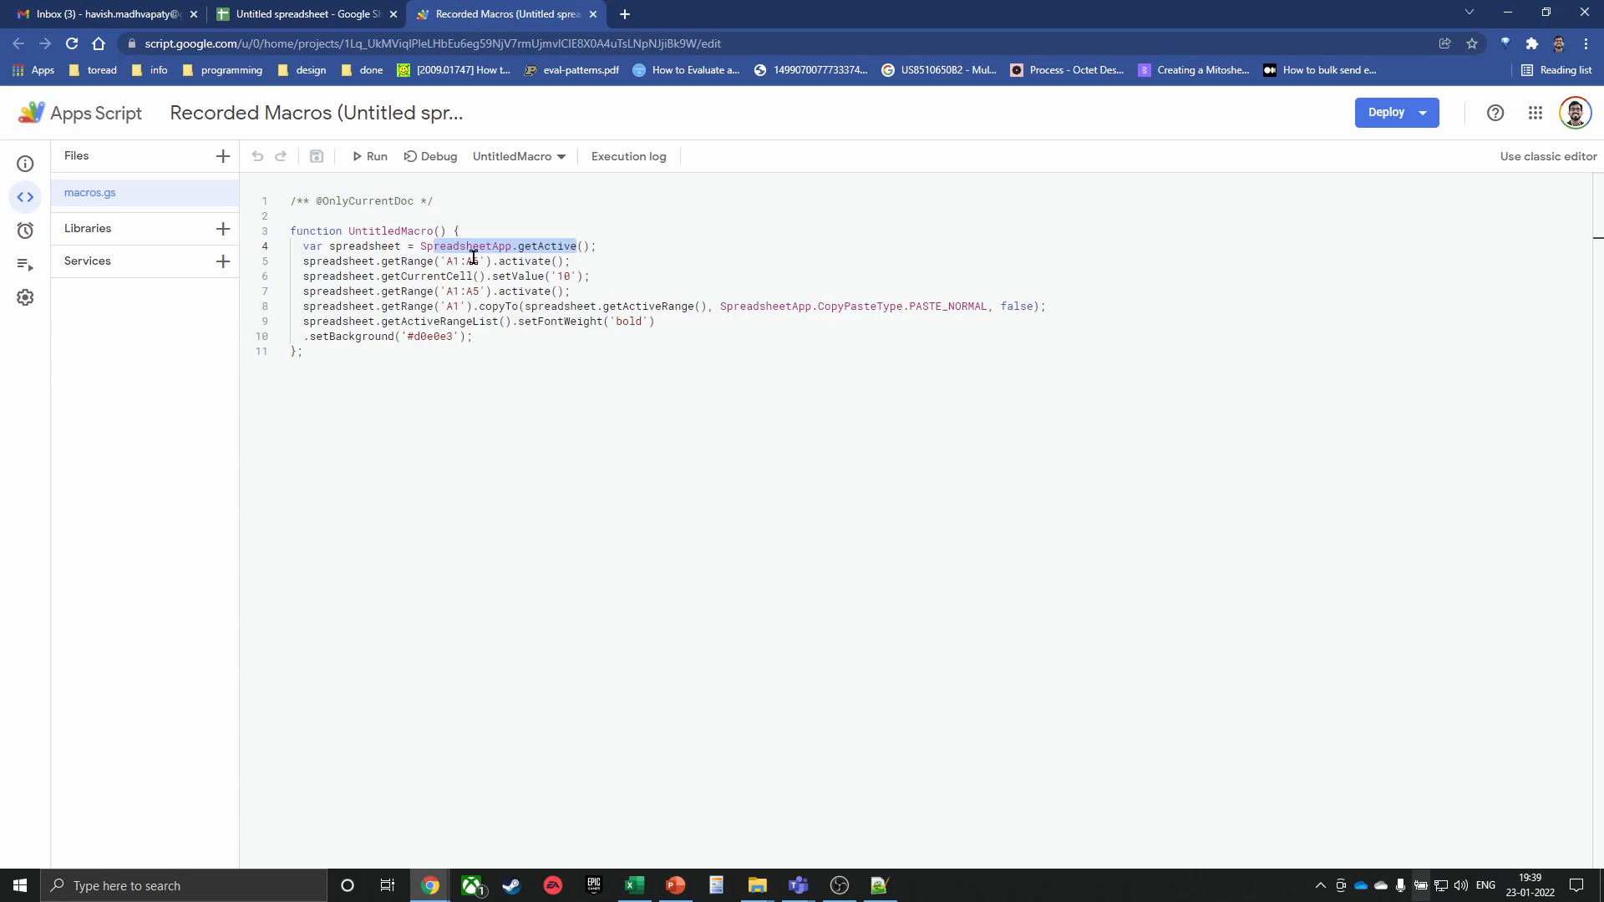
pyautogui.moveTo(406, 259); pyautogui.dragTo(500, 330)
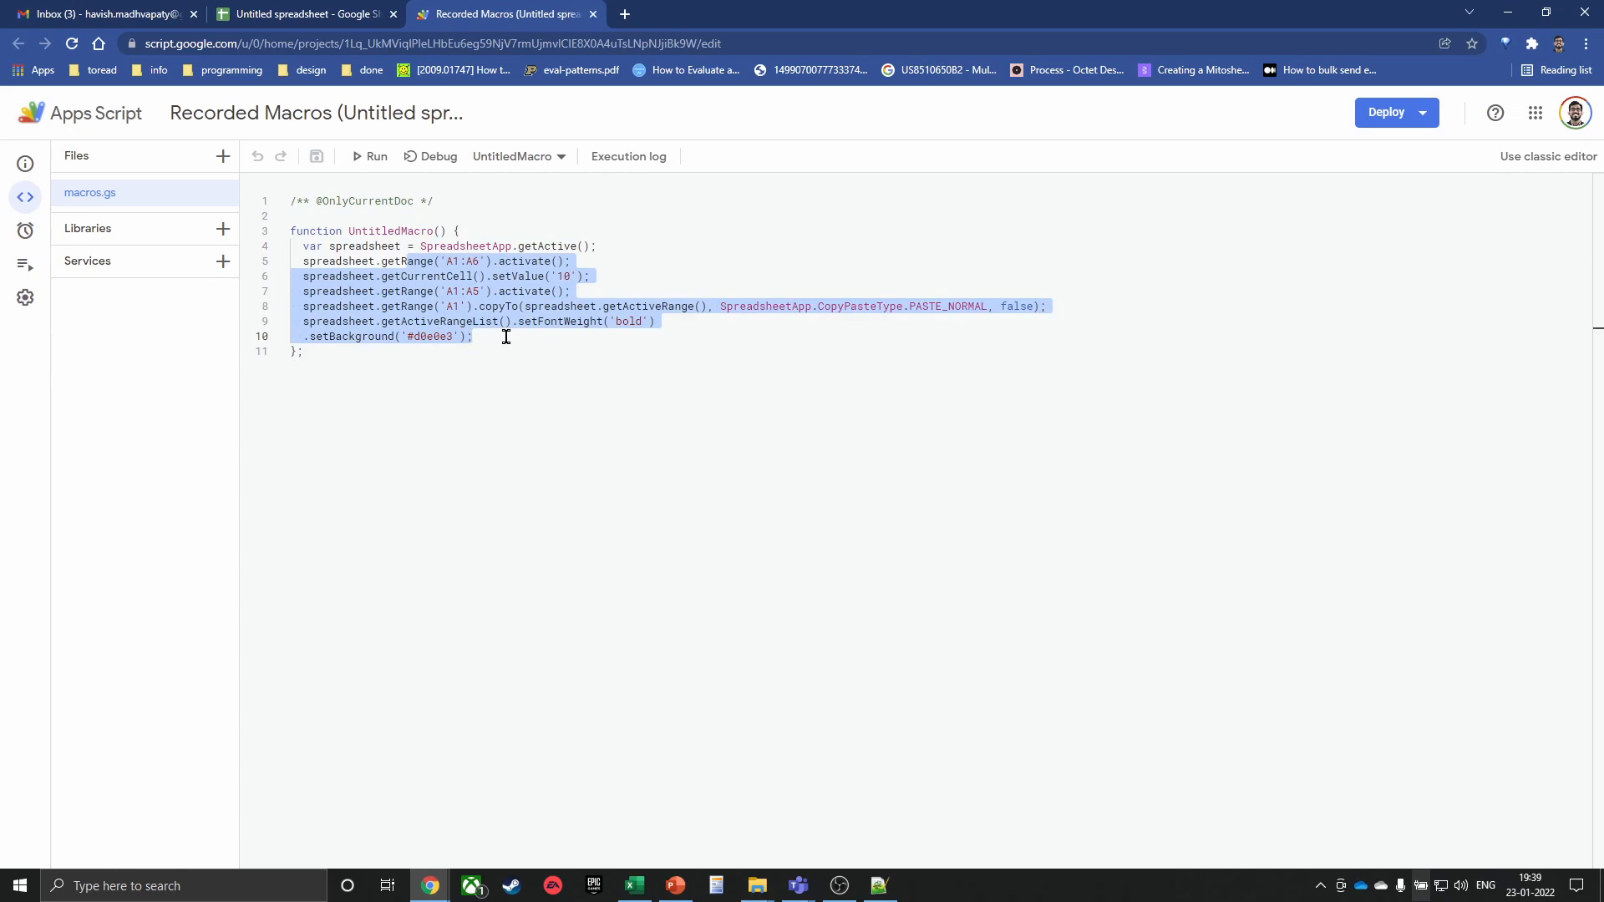
pyautogui.press('Left')
pyautogui.press('Left')
pyautogui.press('Down')
pyautogui.press('Down')
pyautogui.press('Down')
pyautogui.press('Up')
pyautogui.press('Up')
pyautogui.press('Down')
pyautogui.press('Right')
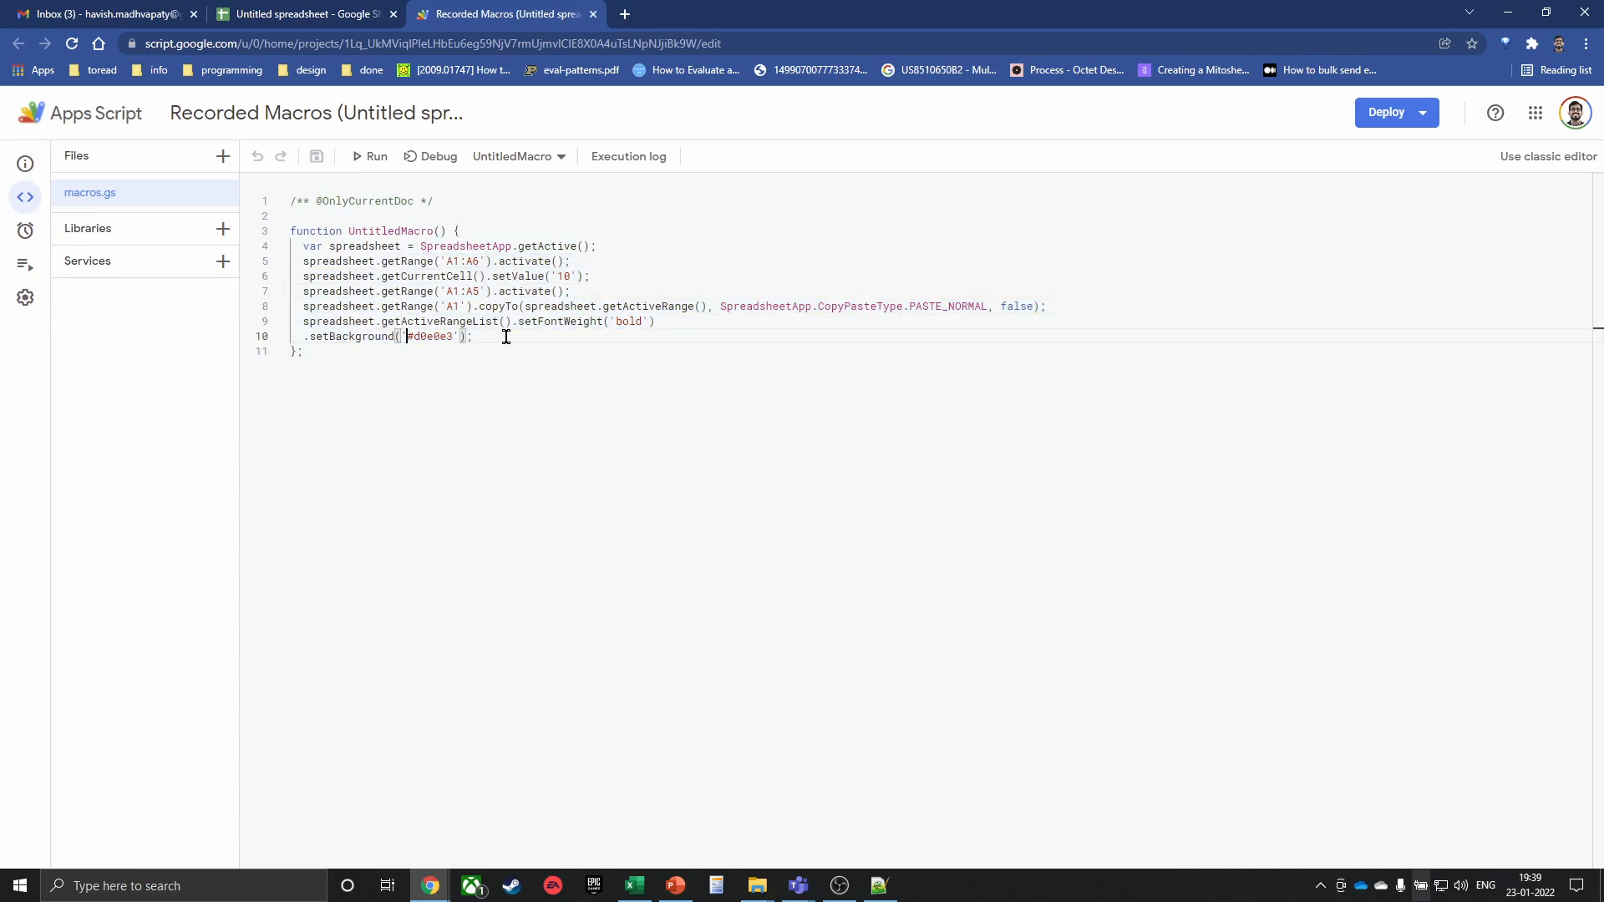
# Replace colour d0e0e3 with 2577ce, save the project, and close the Apps Script tab
pyautogui.hotkey('ctrl', 'shift', 'Right')
pyautogui.write('25577ce')
pyautogui.click(315, 156)
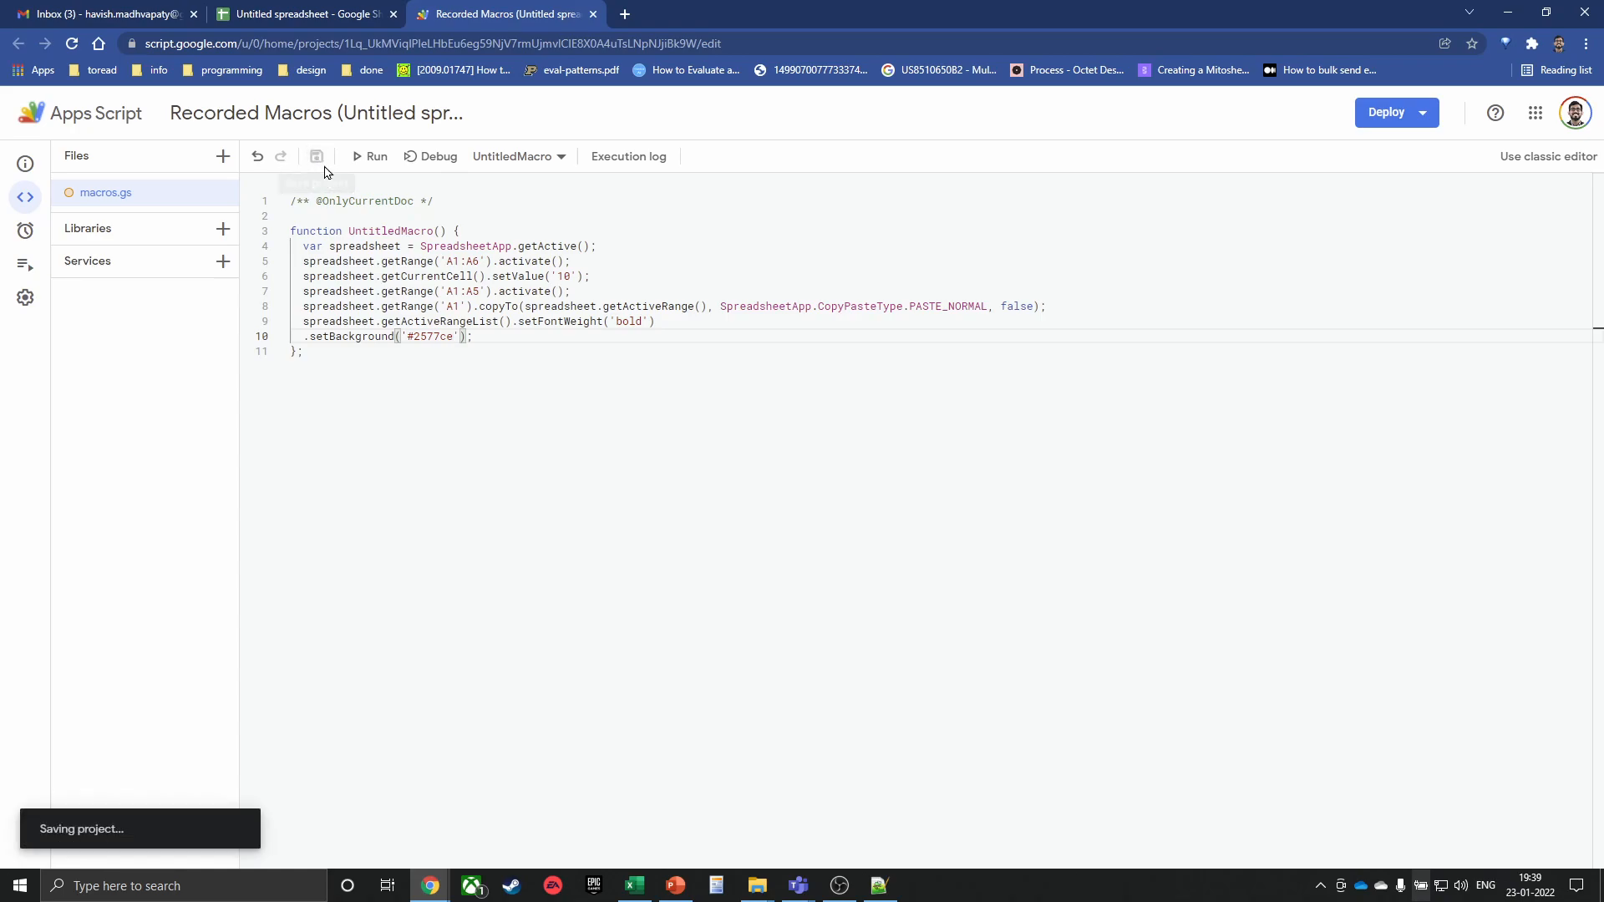
pyautogui.middleClick(486, 25)
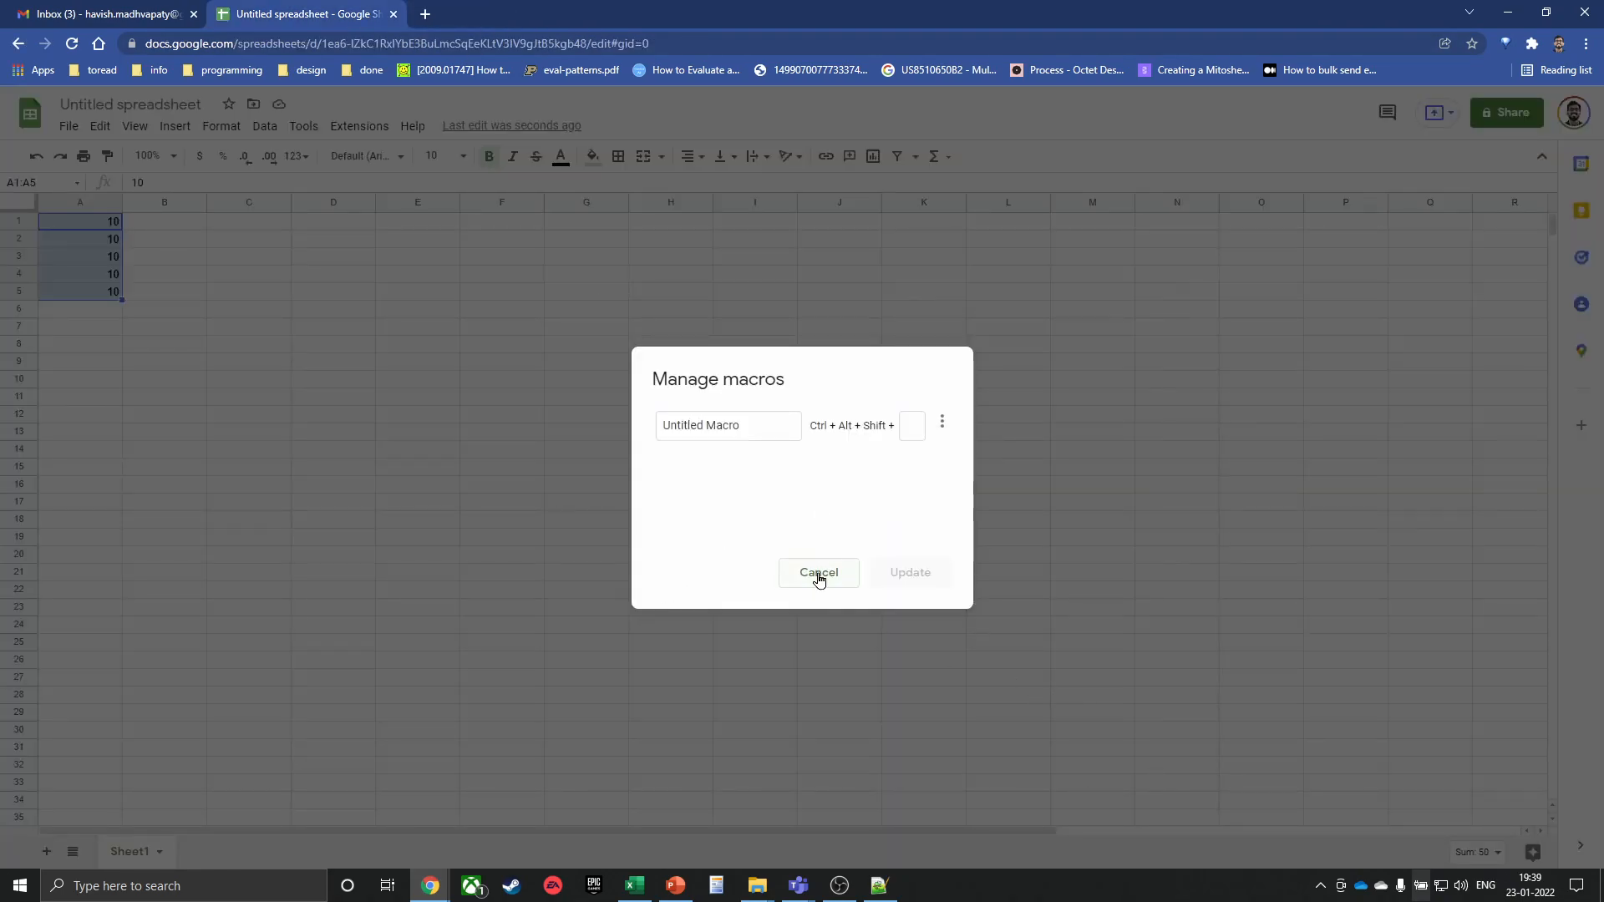
# Run Untitled Macro and authorize it with the Google account's spreadsheet access
pyautogui.click(818, 574)
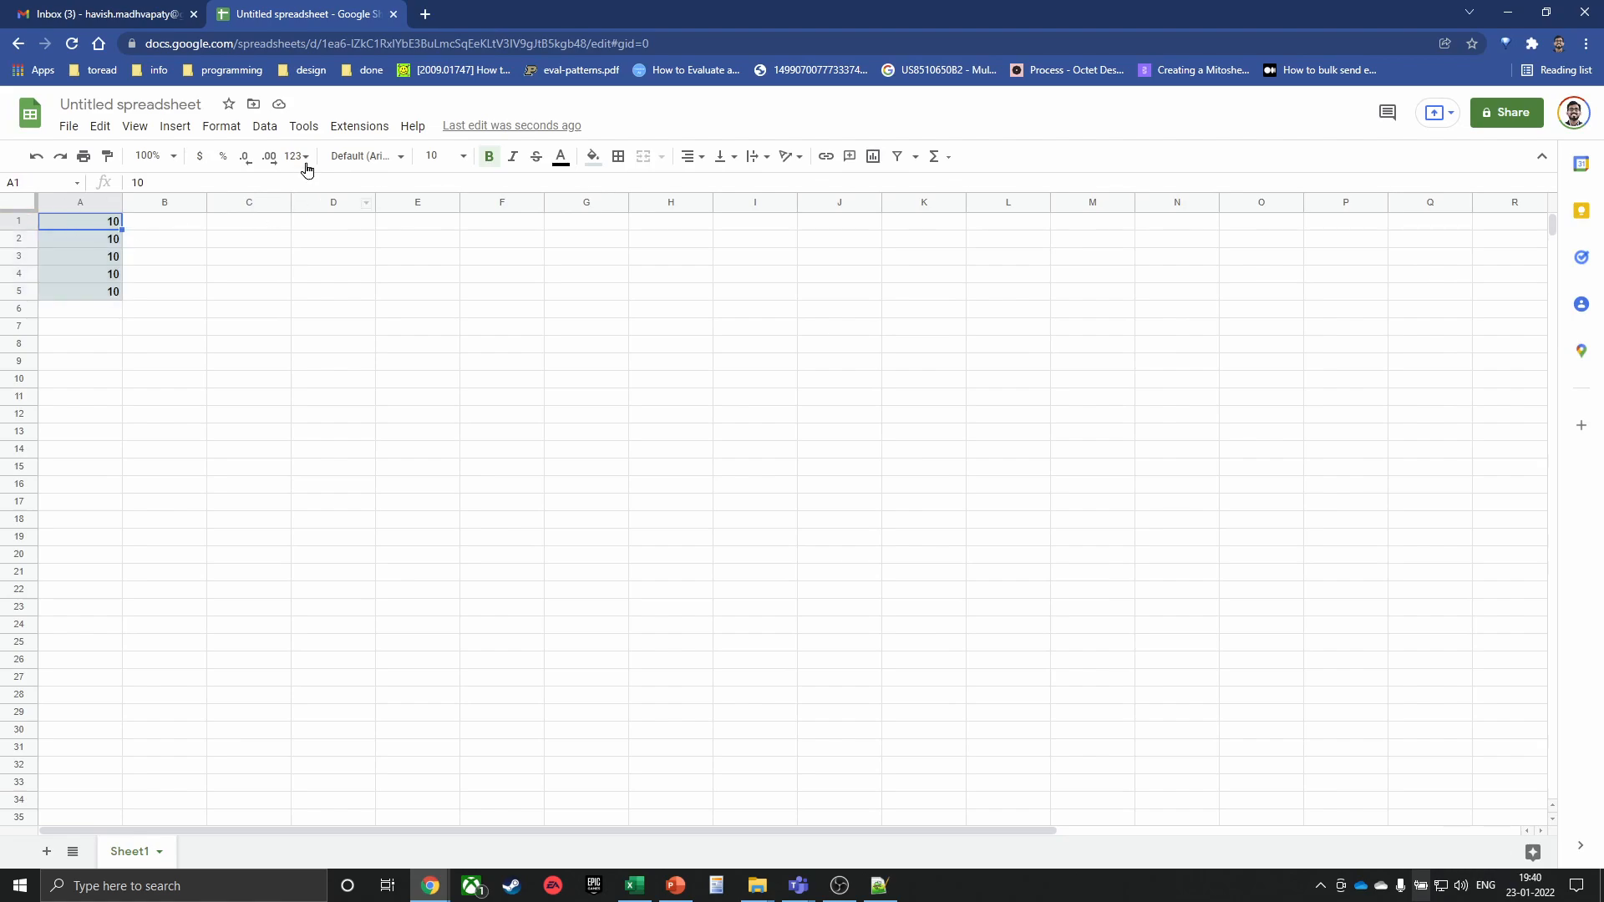
pyautogui.click(358, 126)
pyautogui.moveTo(576, 187)
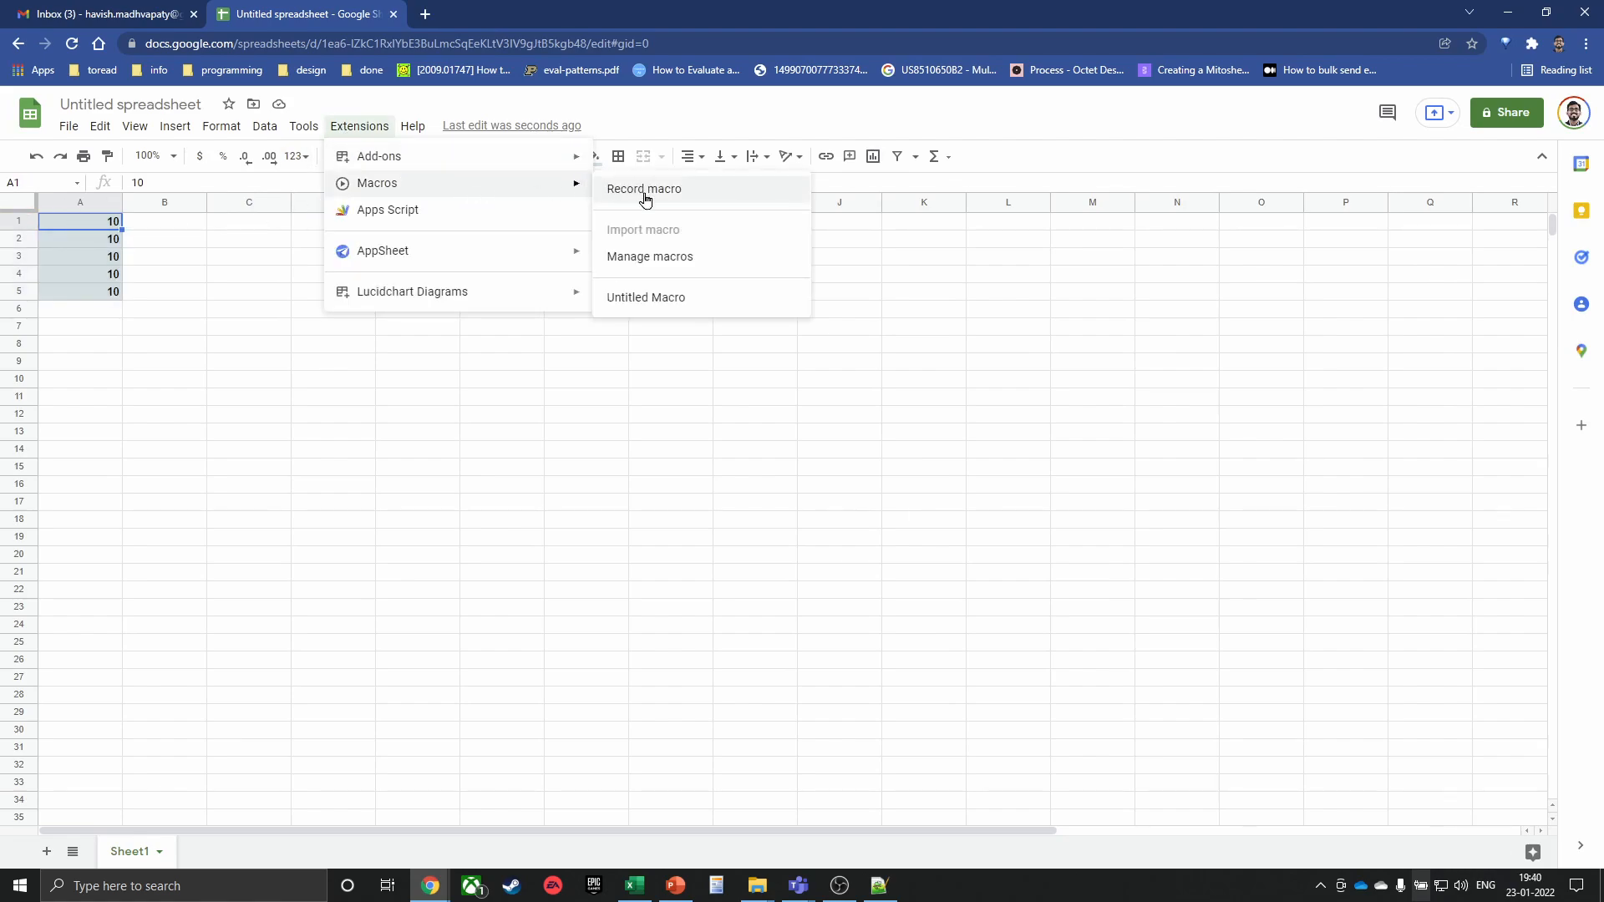
pyautogui.click(657, 304)
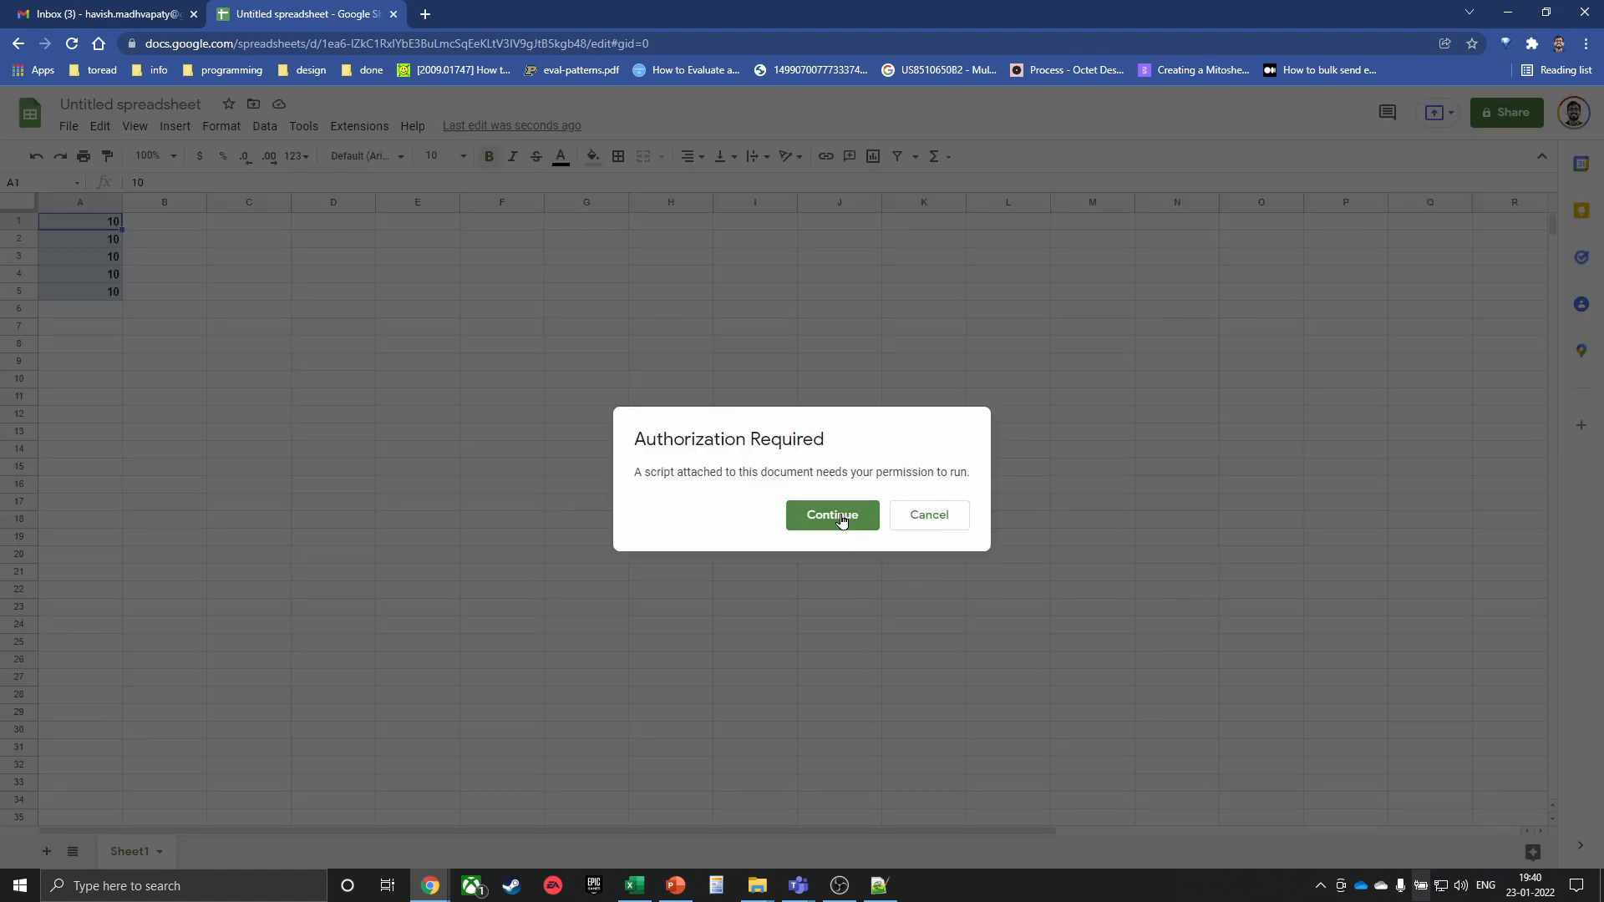
pyautogui.click(835, 515)
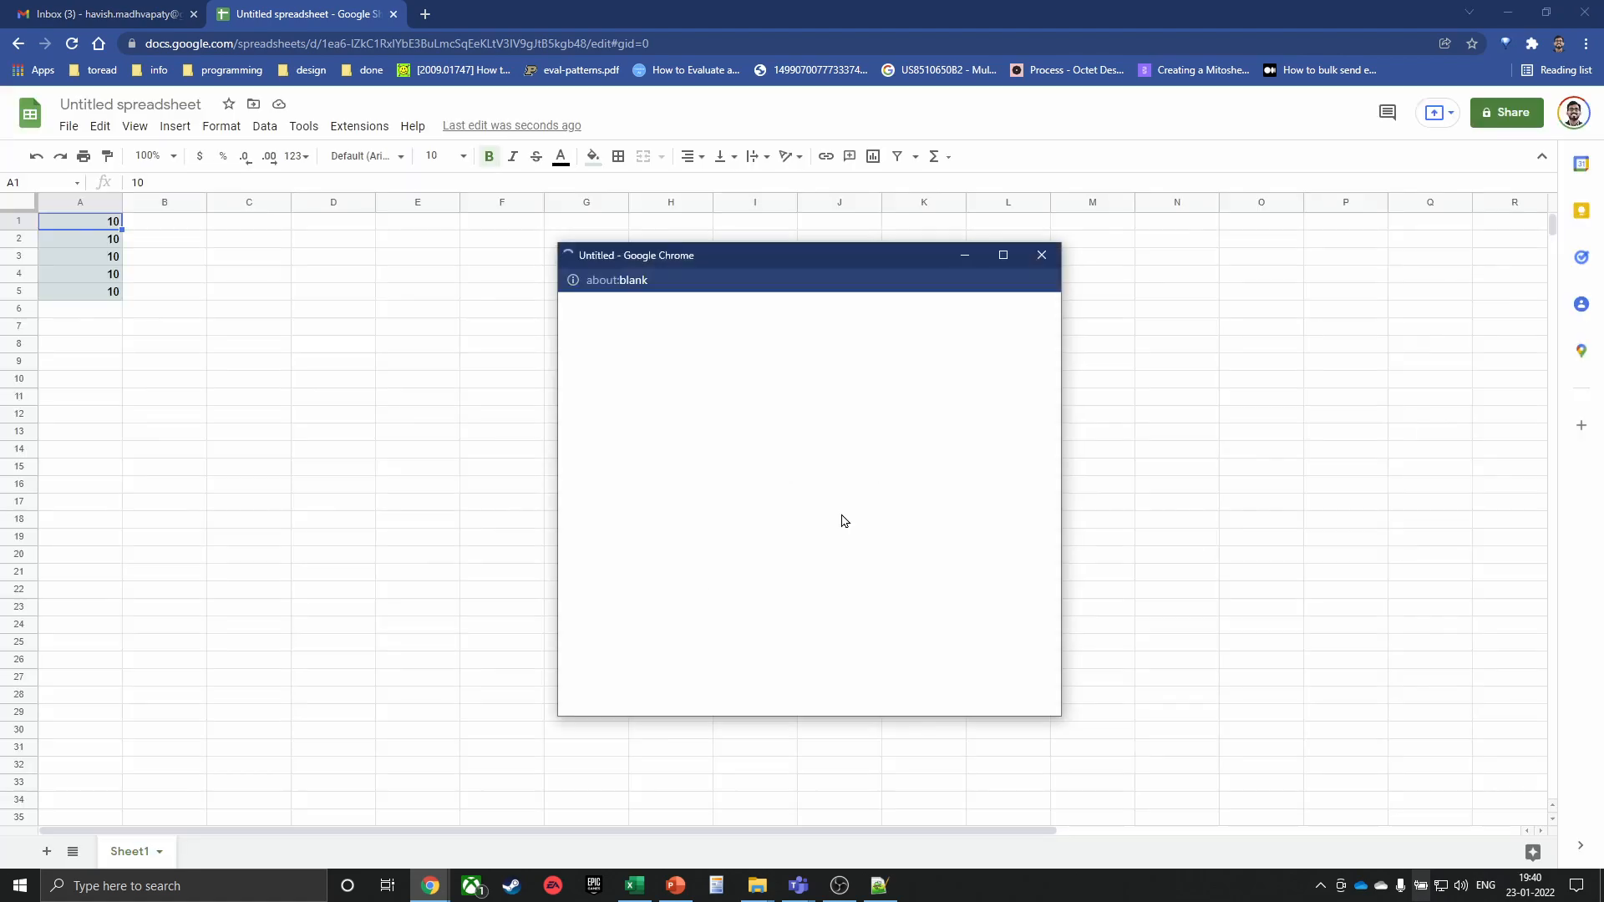
pyautogui.click(785, 509)
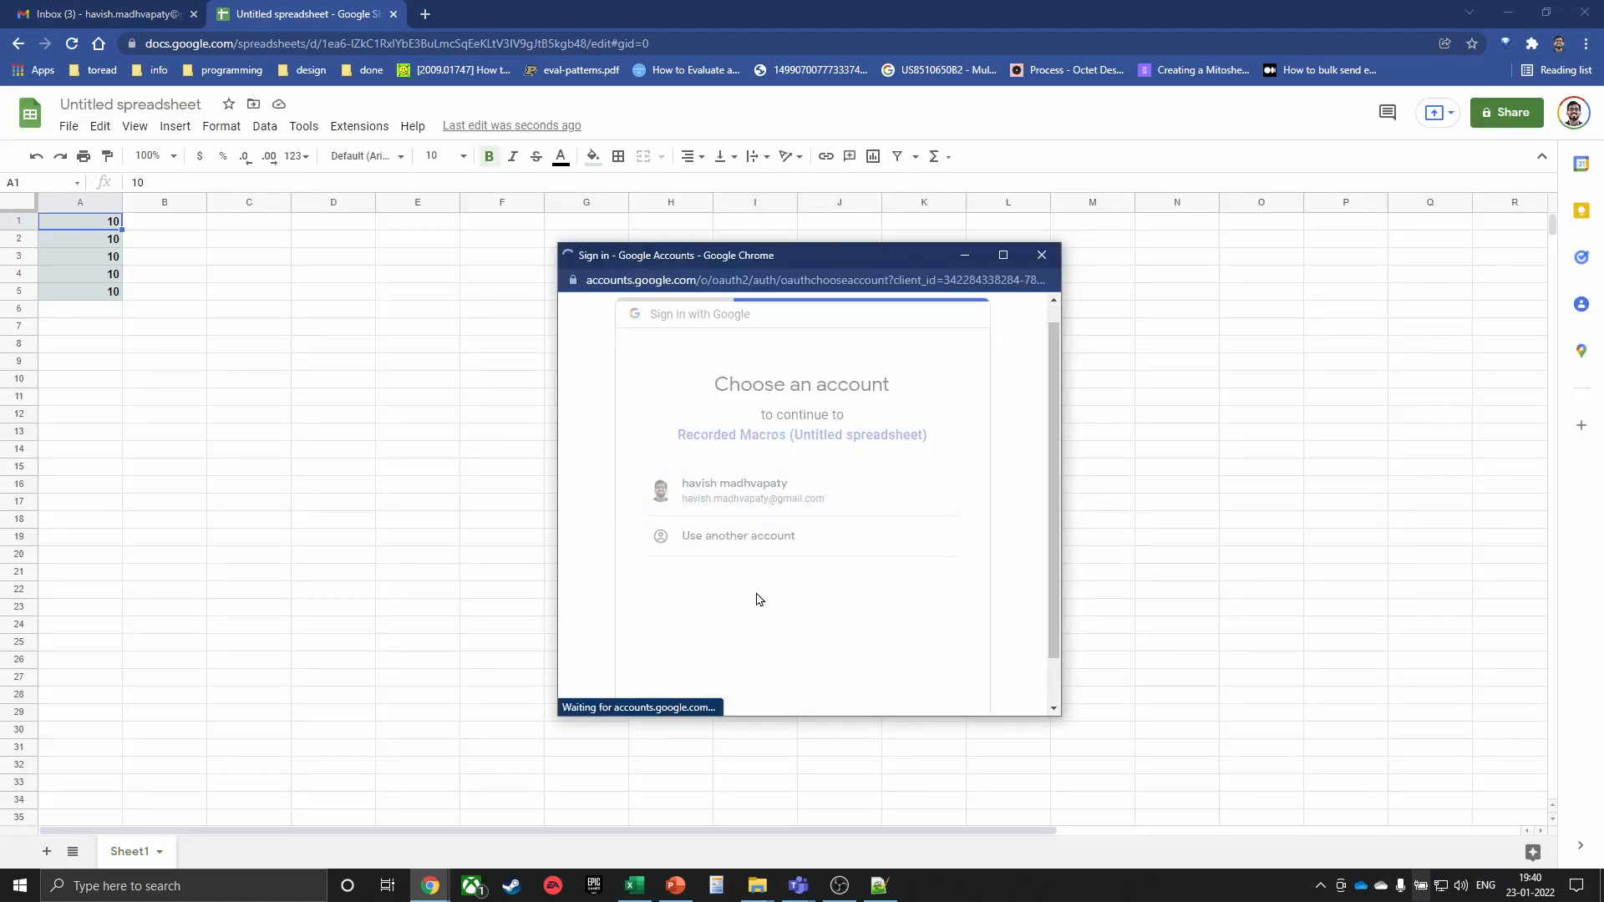
pyautogui.scroll(-2, 816, 560)
pyautogui.scroll(-1, 816, 560)
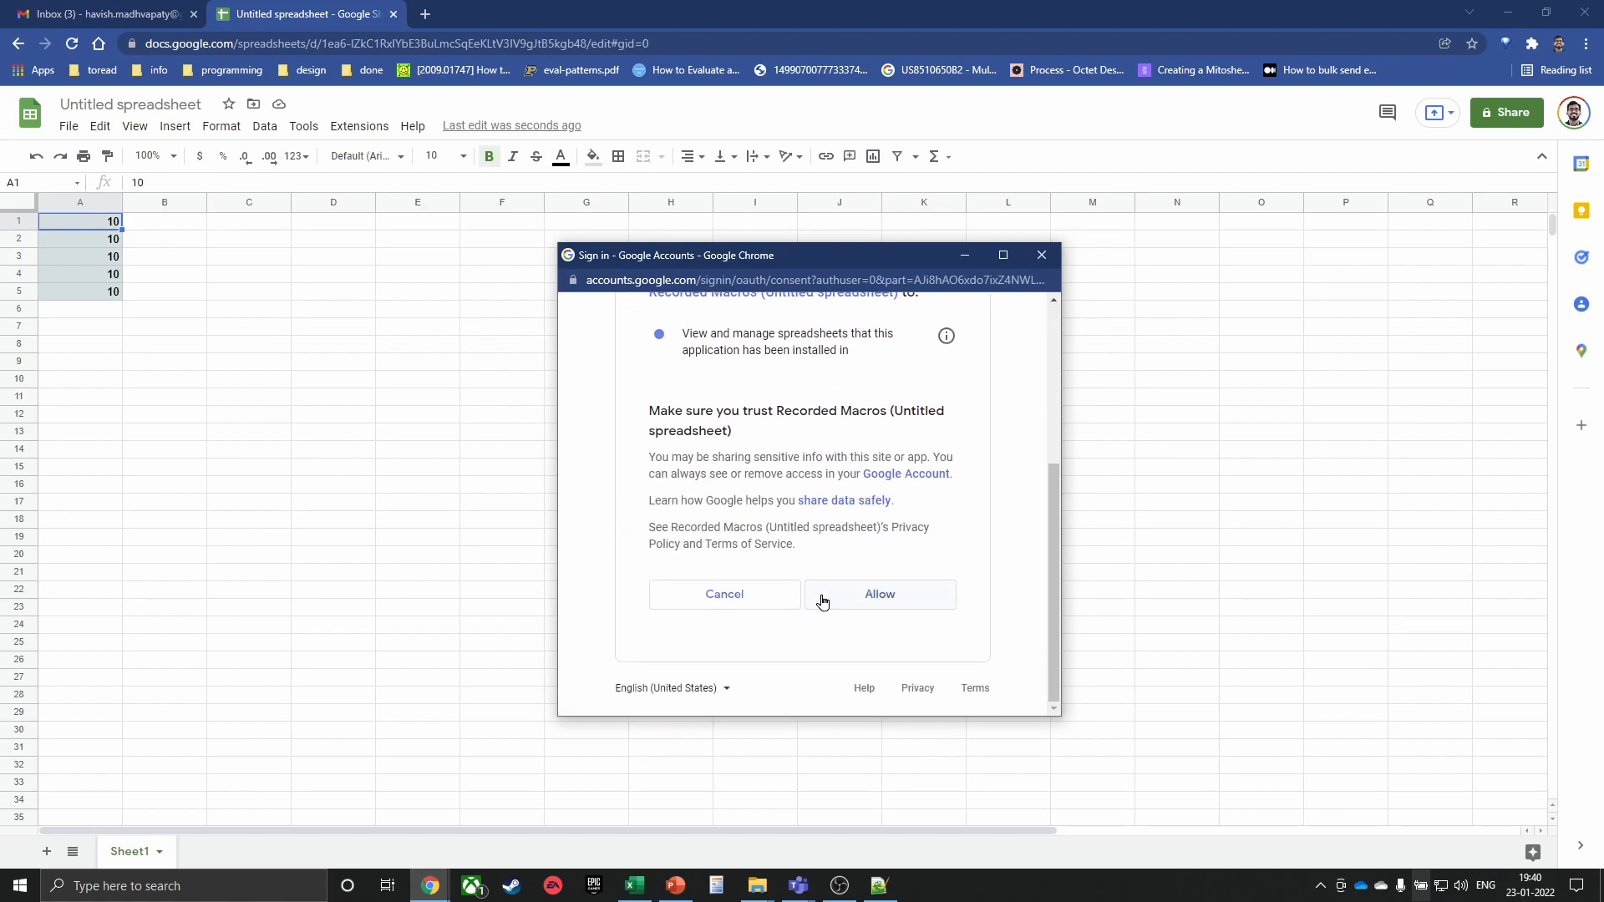
pyautogui.click(880, 592)
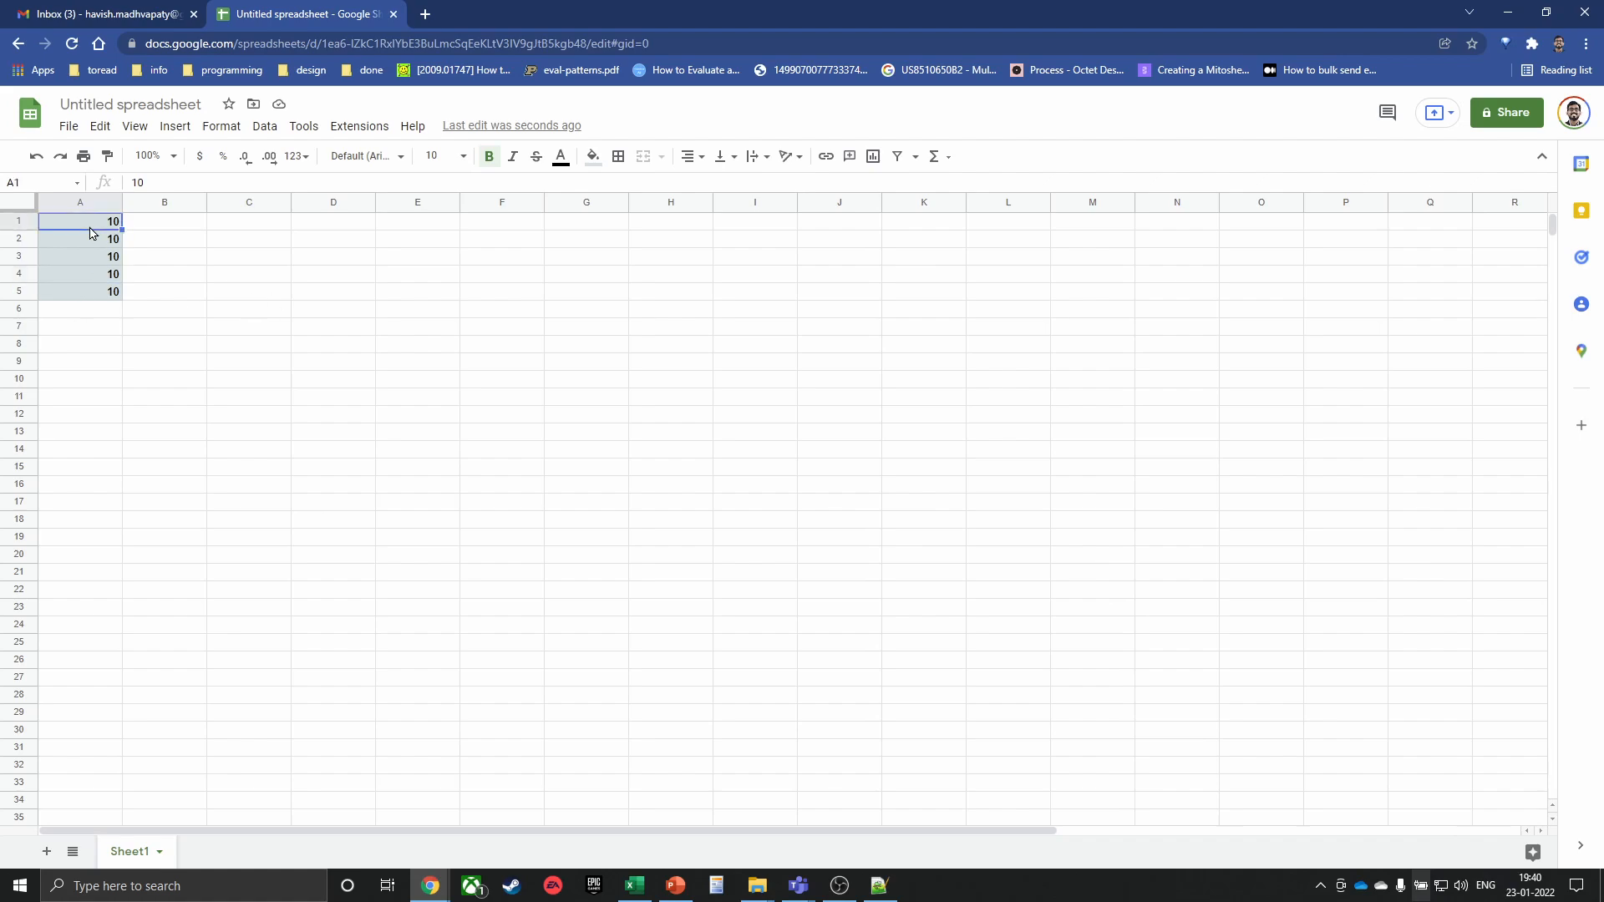
# Rerun Untitled Macro so A1:A5 turn blue, then close the spreadsheet tab
pyautogui.click(374, 128)
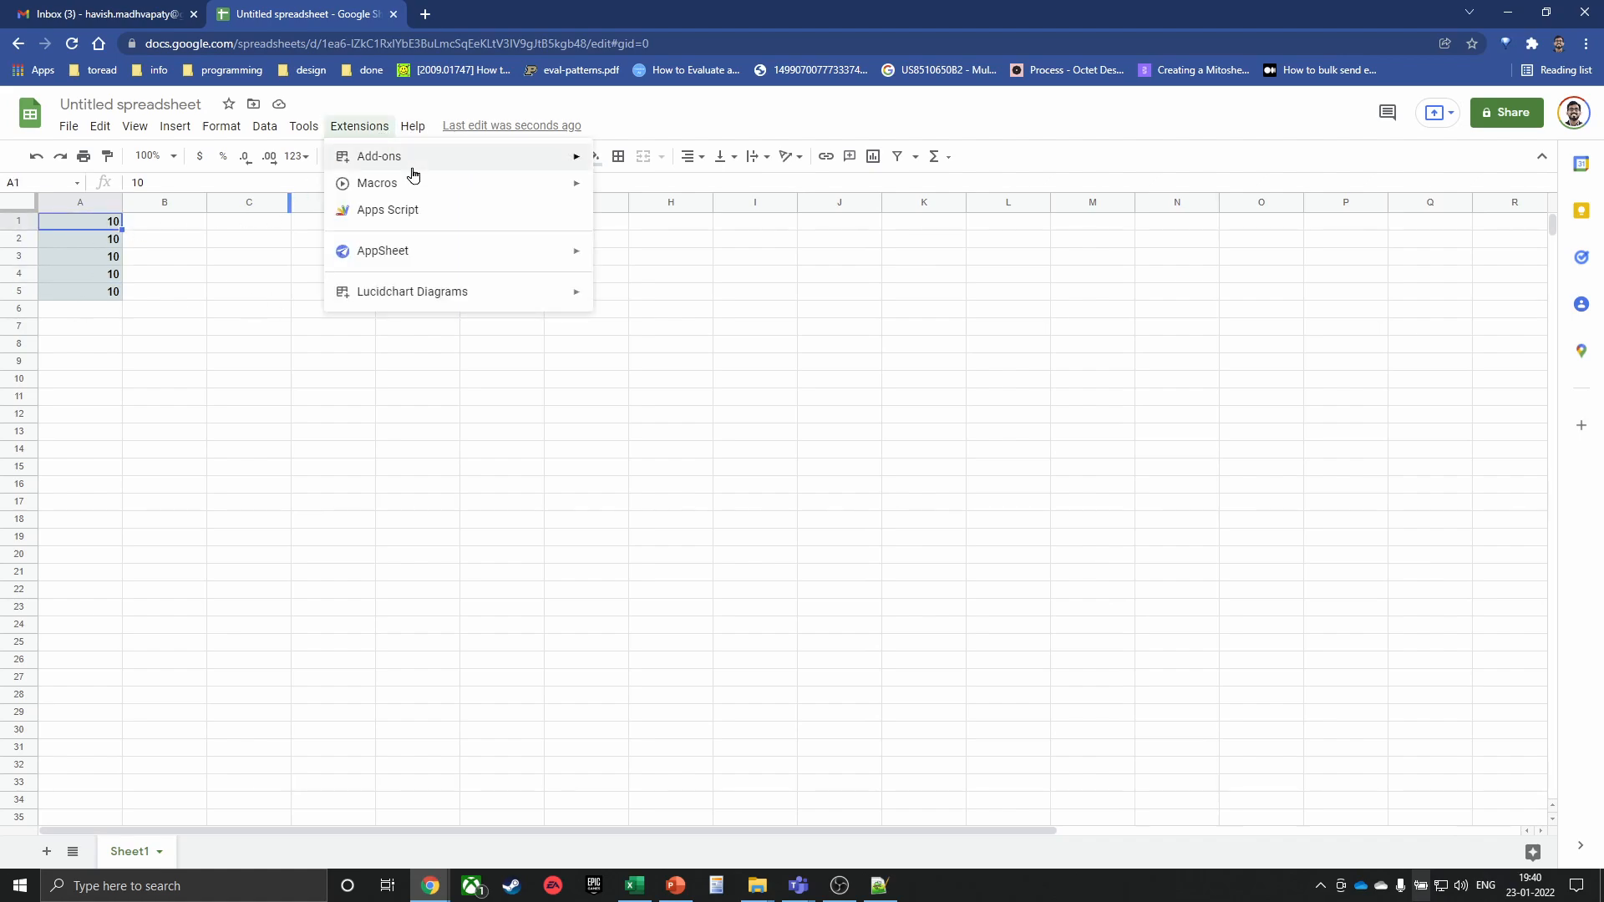
pyautogui.moveTo(437, 183)
pyautogui.click(685, 300)
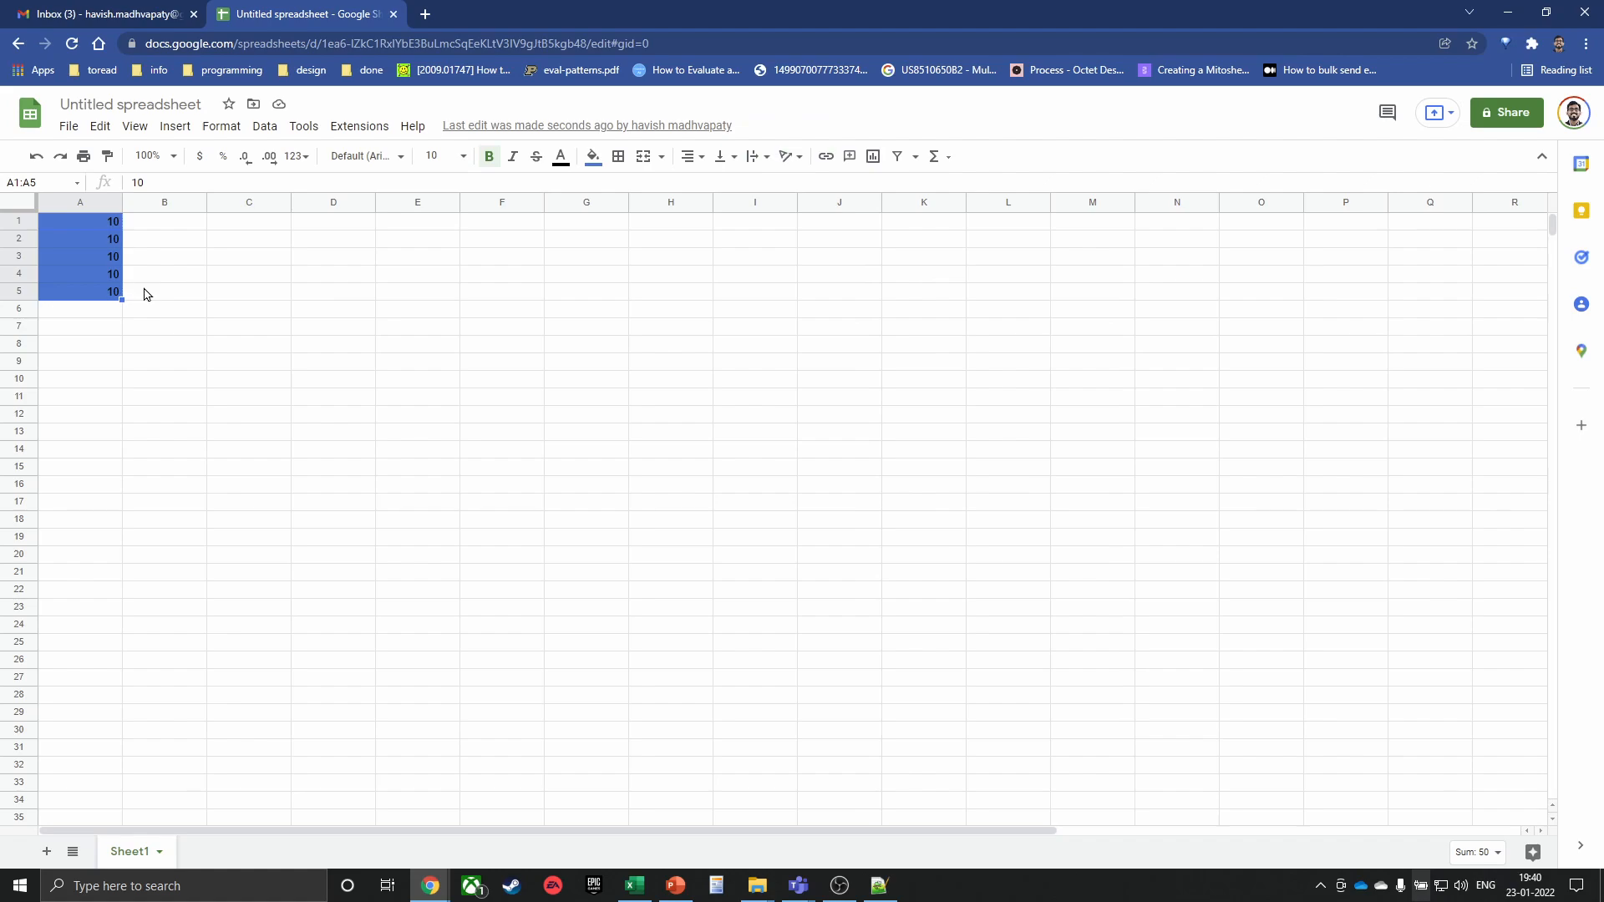
pyautogui.click(390, 14)
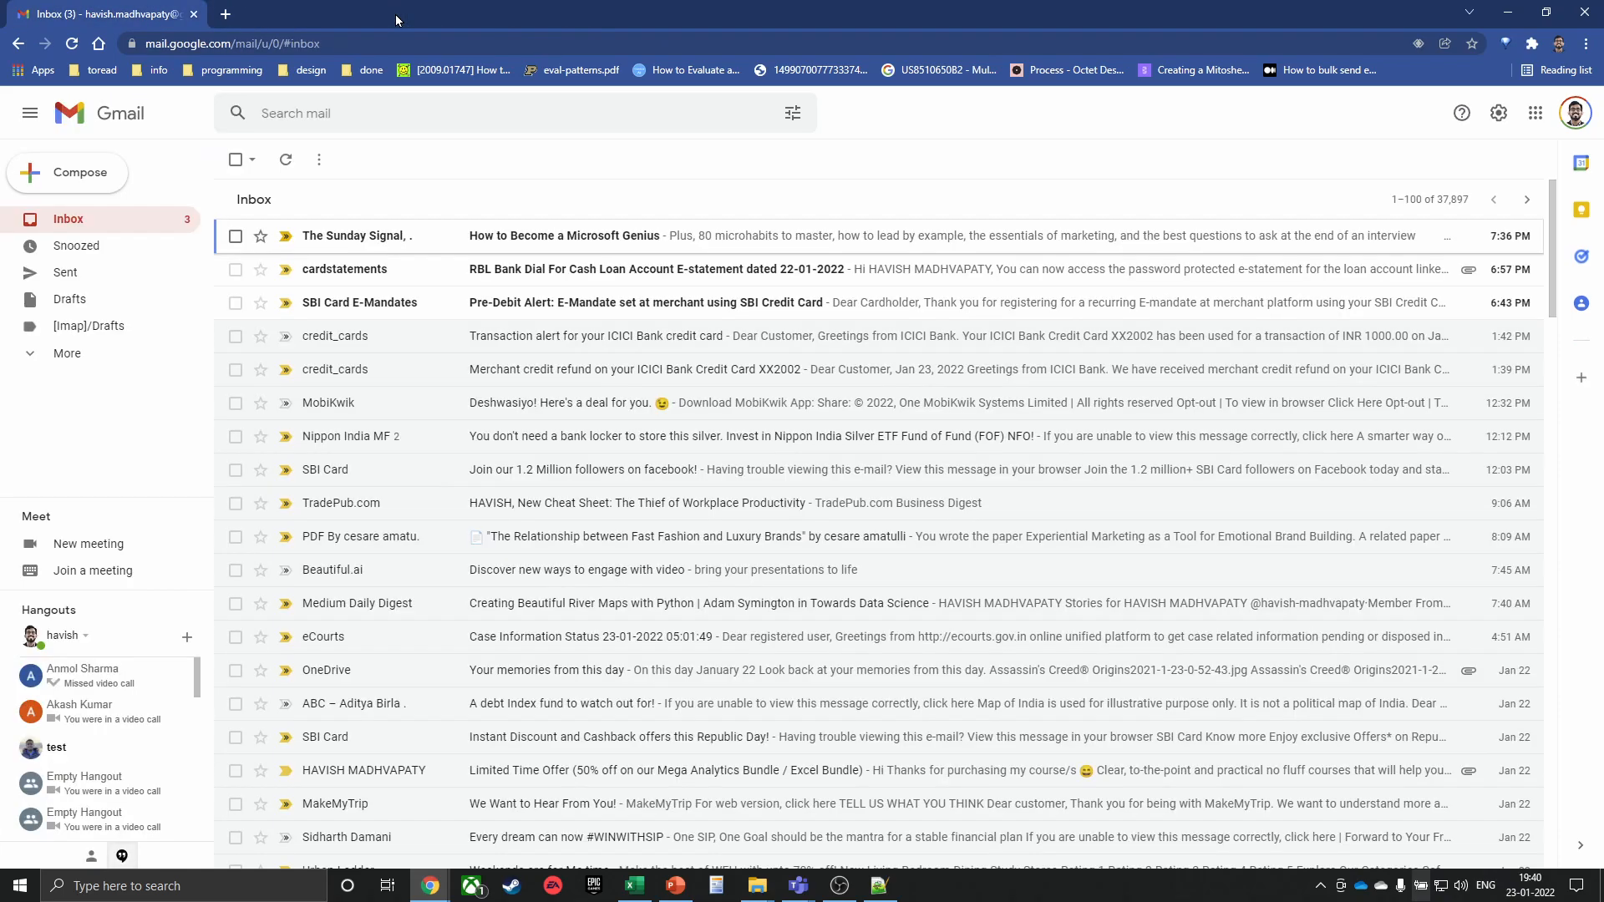
# Search Google for 'rpa' in a new tab
pyautogui.hotkey('ctrl', 't')
pyautogui.write('rpa')
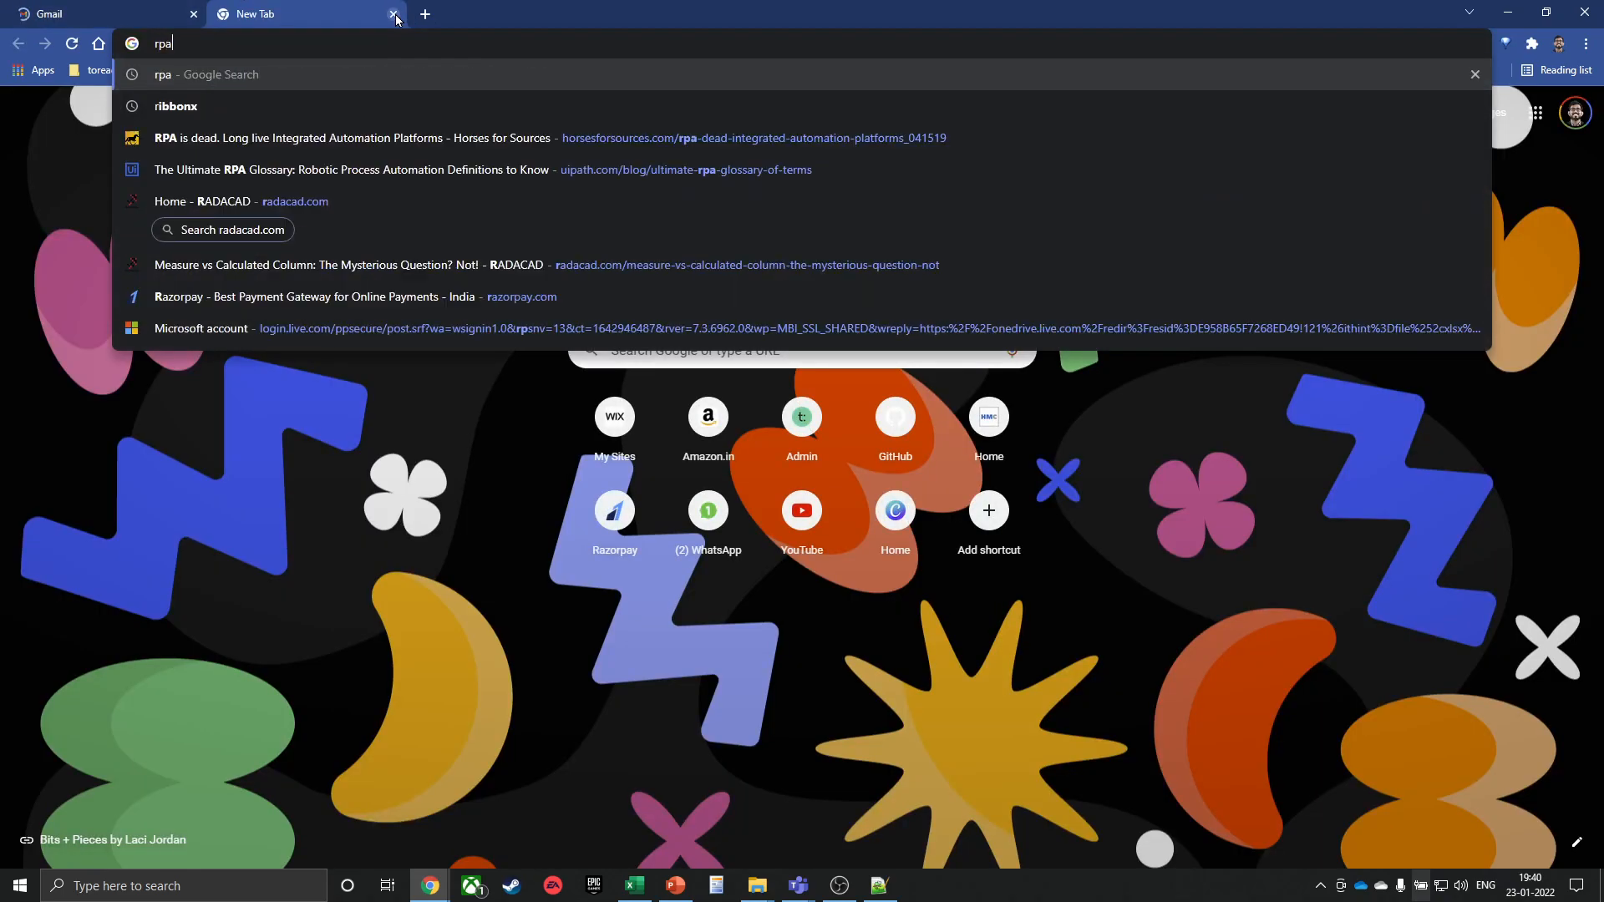
pyautogui.press('Return')
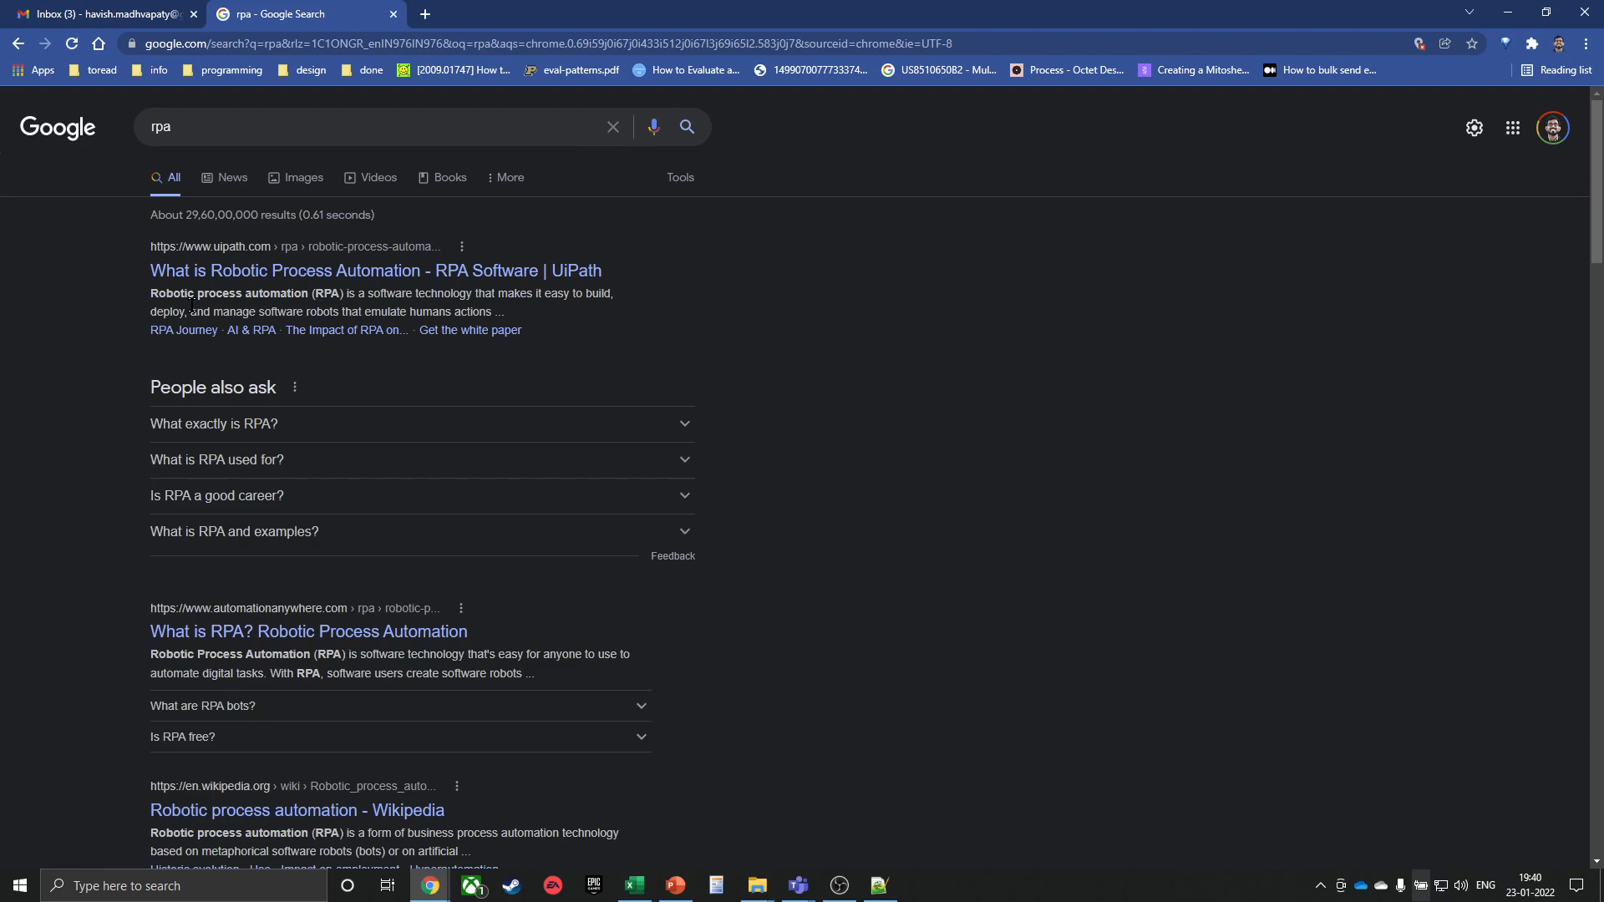
# Search for '30 lakh job it sectror' from the address bar
pyautogui.click(407, 47)
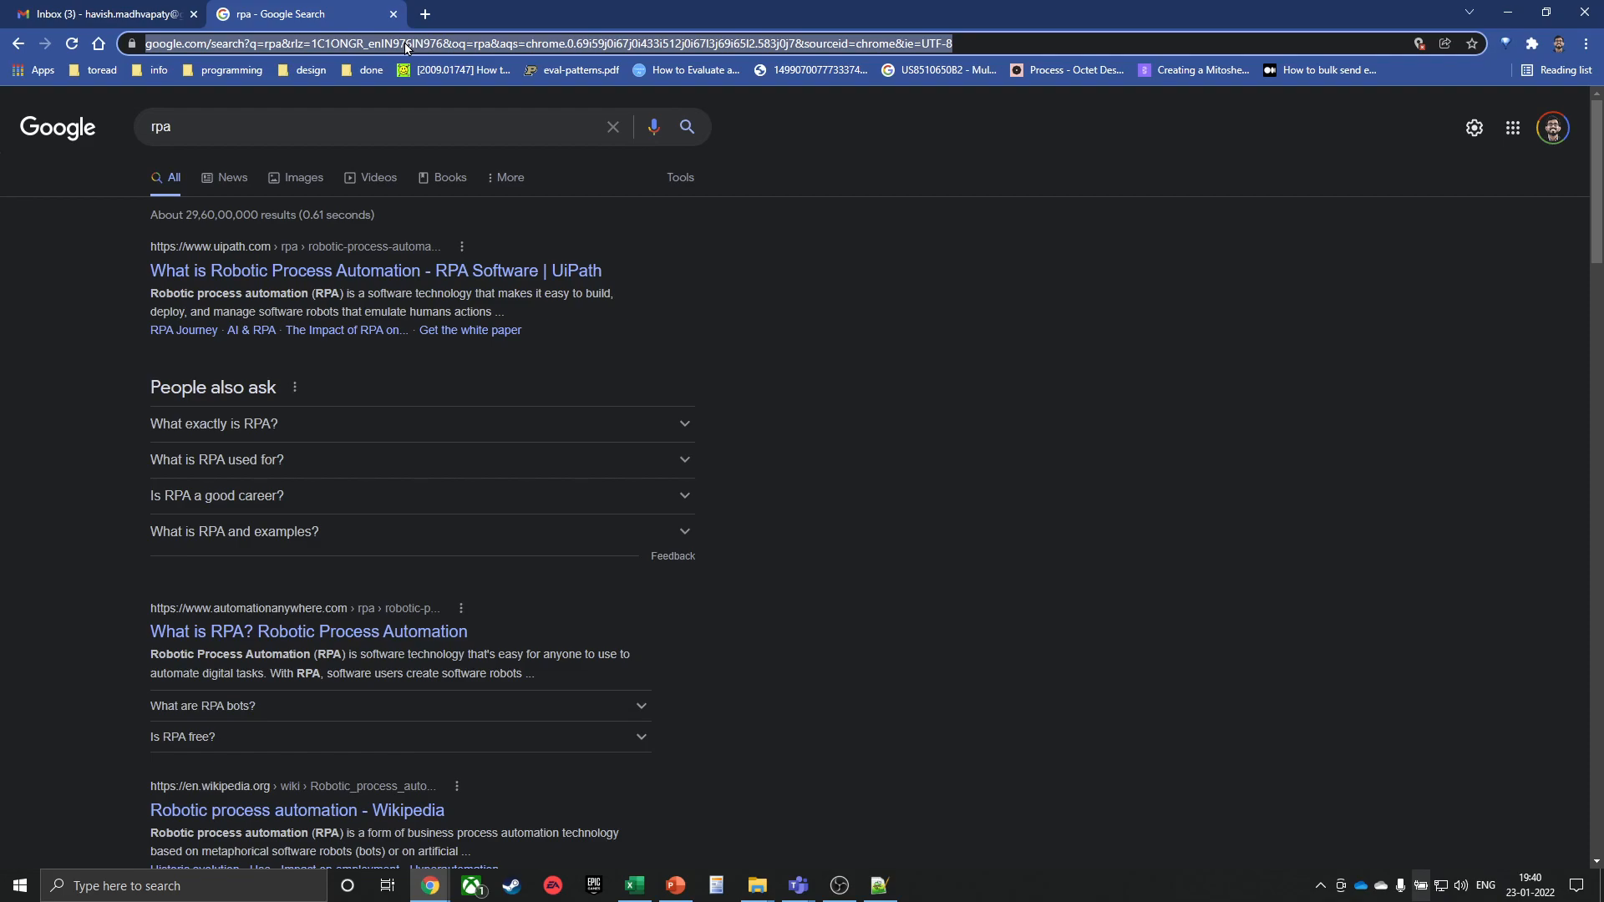
pyautogui.write('30 lakh ')
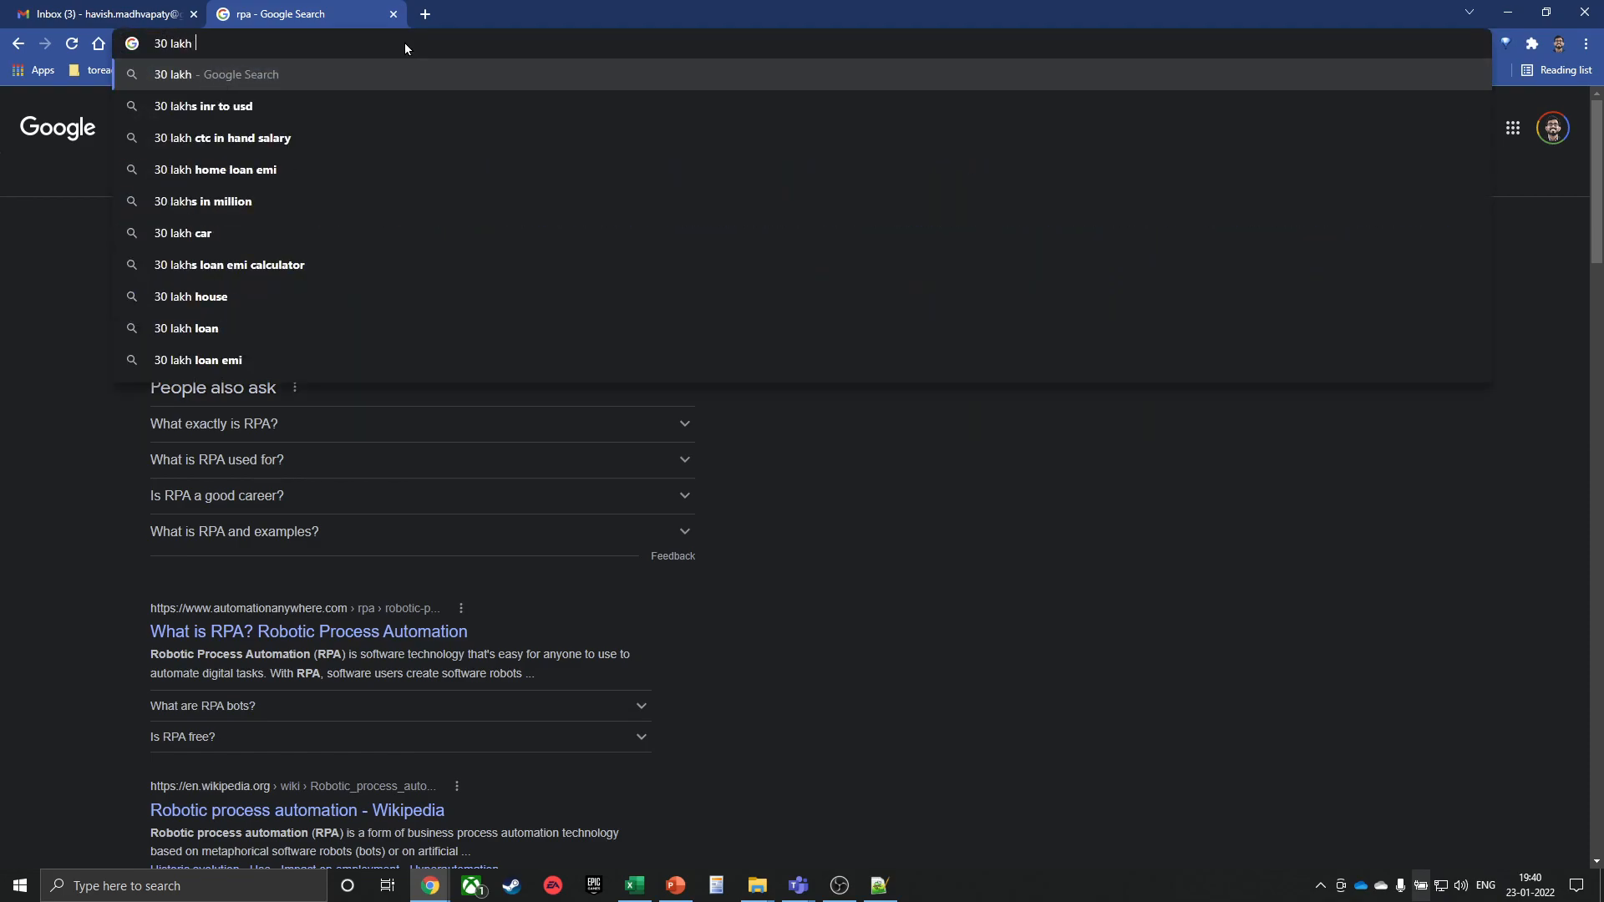
pyautogui.write('job it sectror')
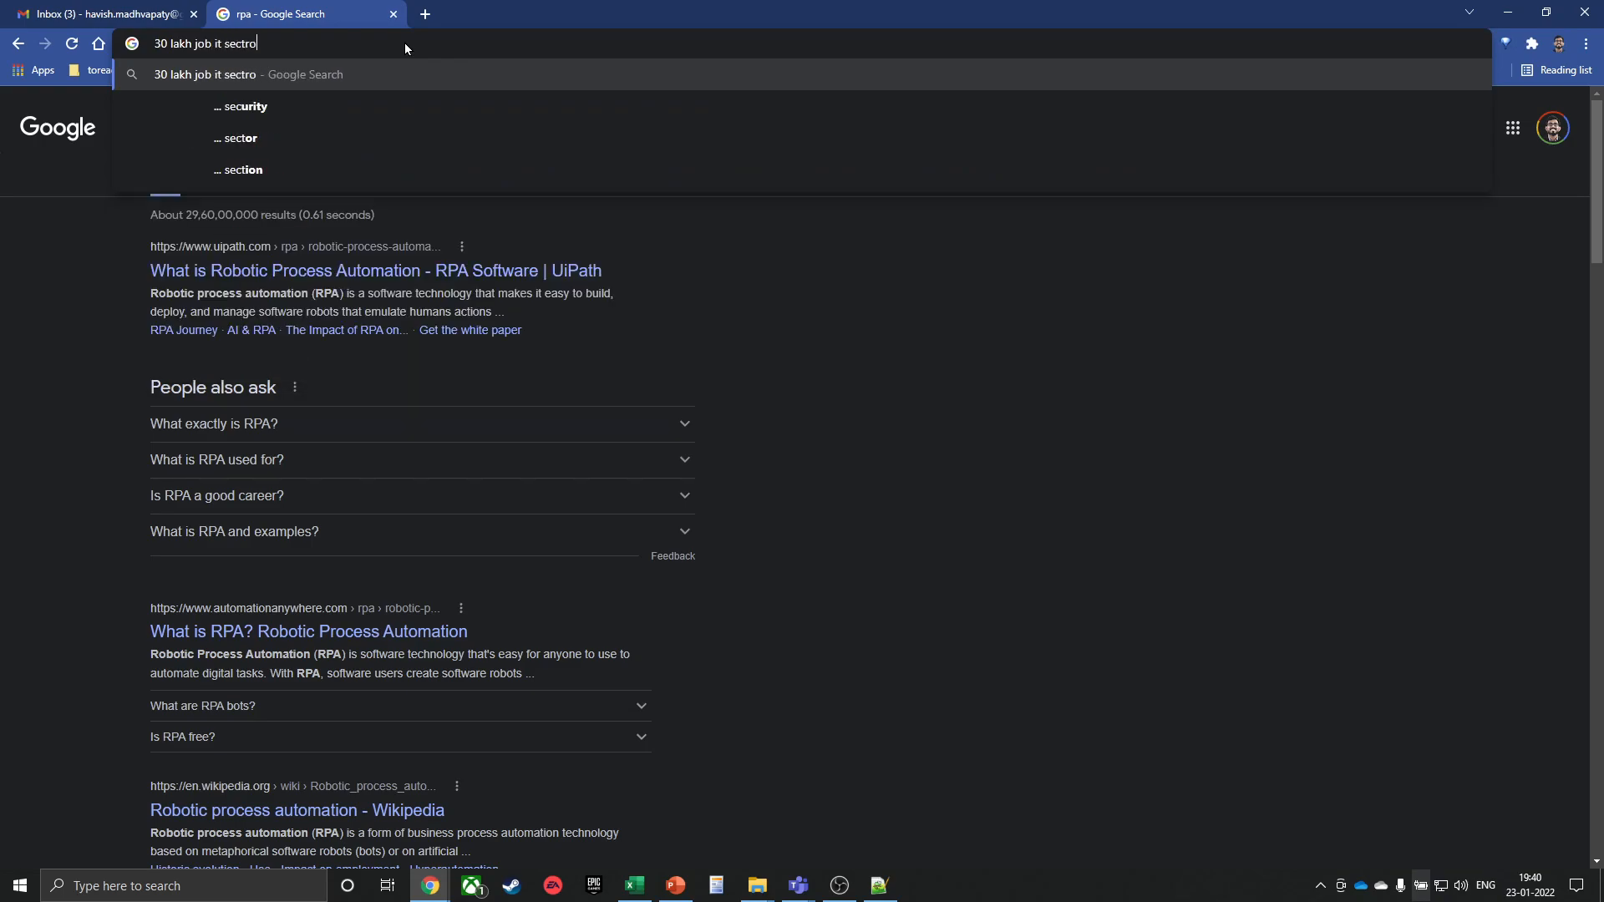
pyautogui.press('Return')
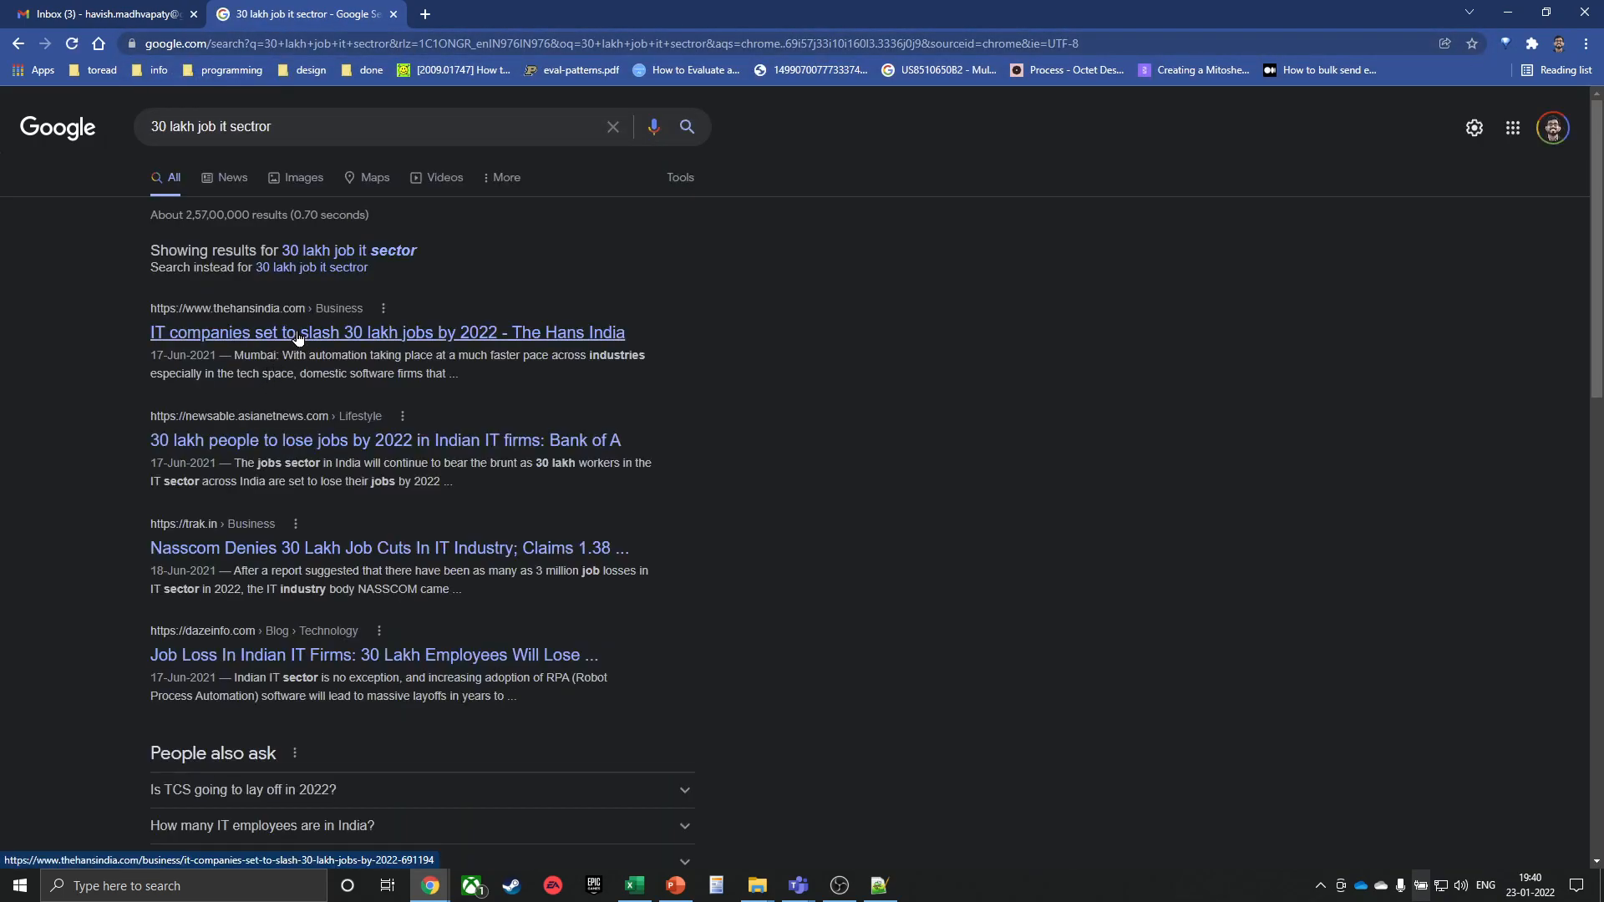
# Read The Hans India's 30-lakh IT job cuts article, highlighting the $100 billion and 9 million figures, then go back
pyautogui.click(297, 336)
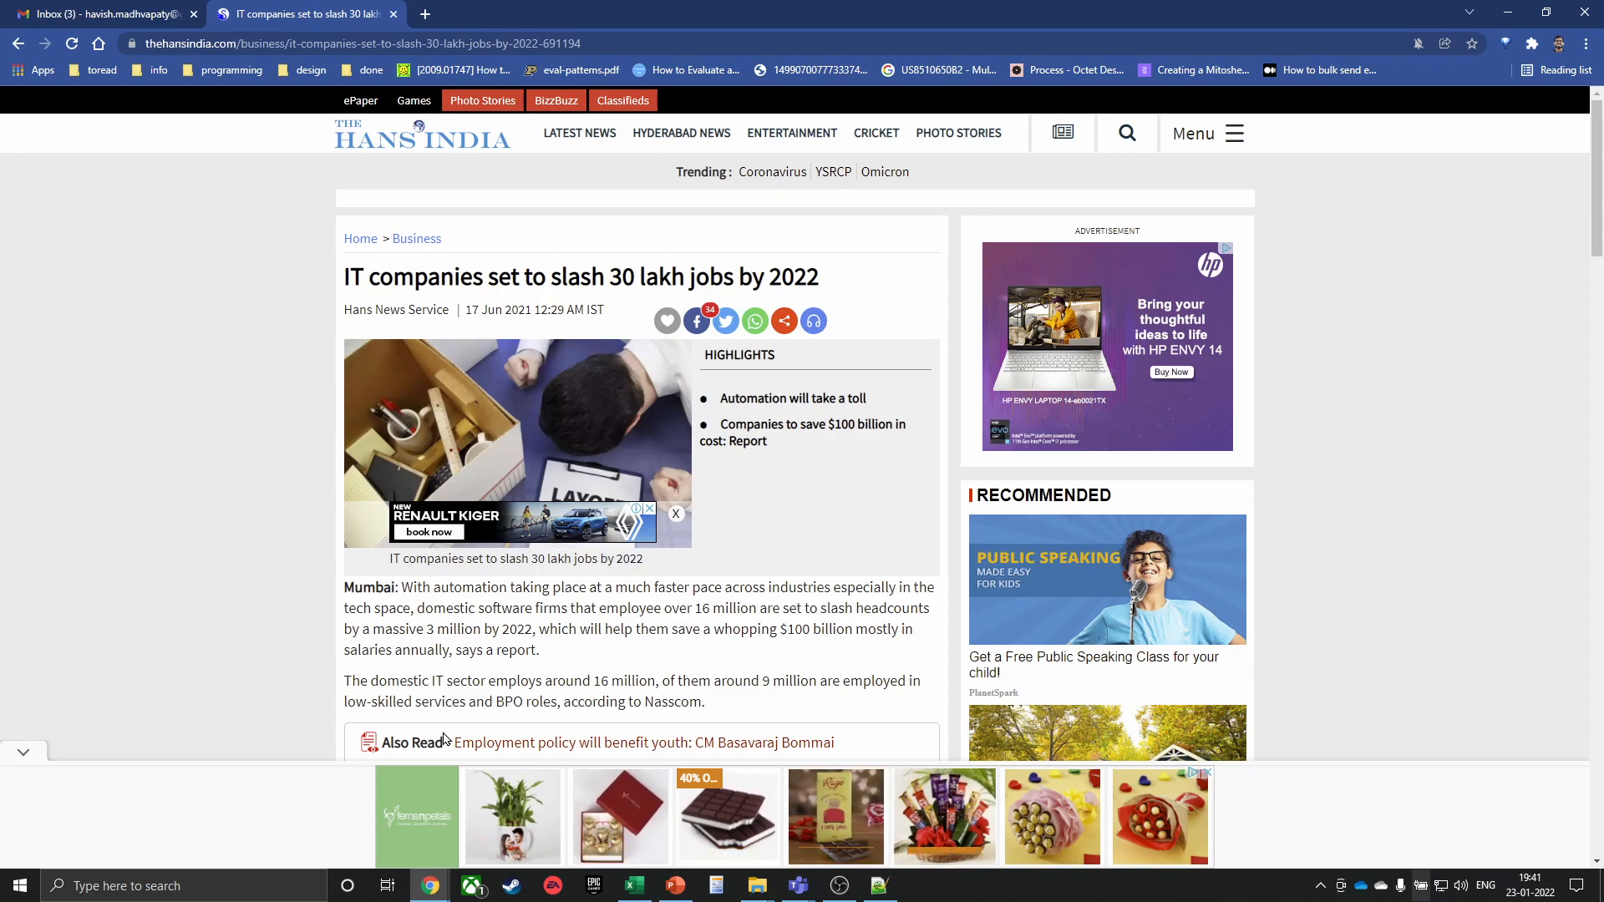
pyautogui.scroll(-3, 501, 693)
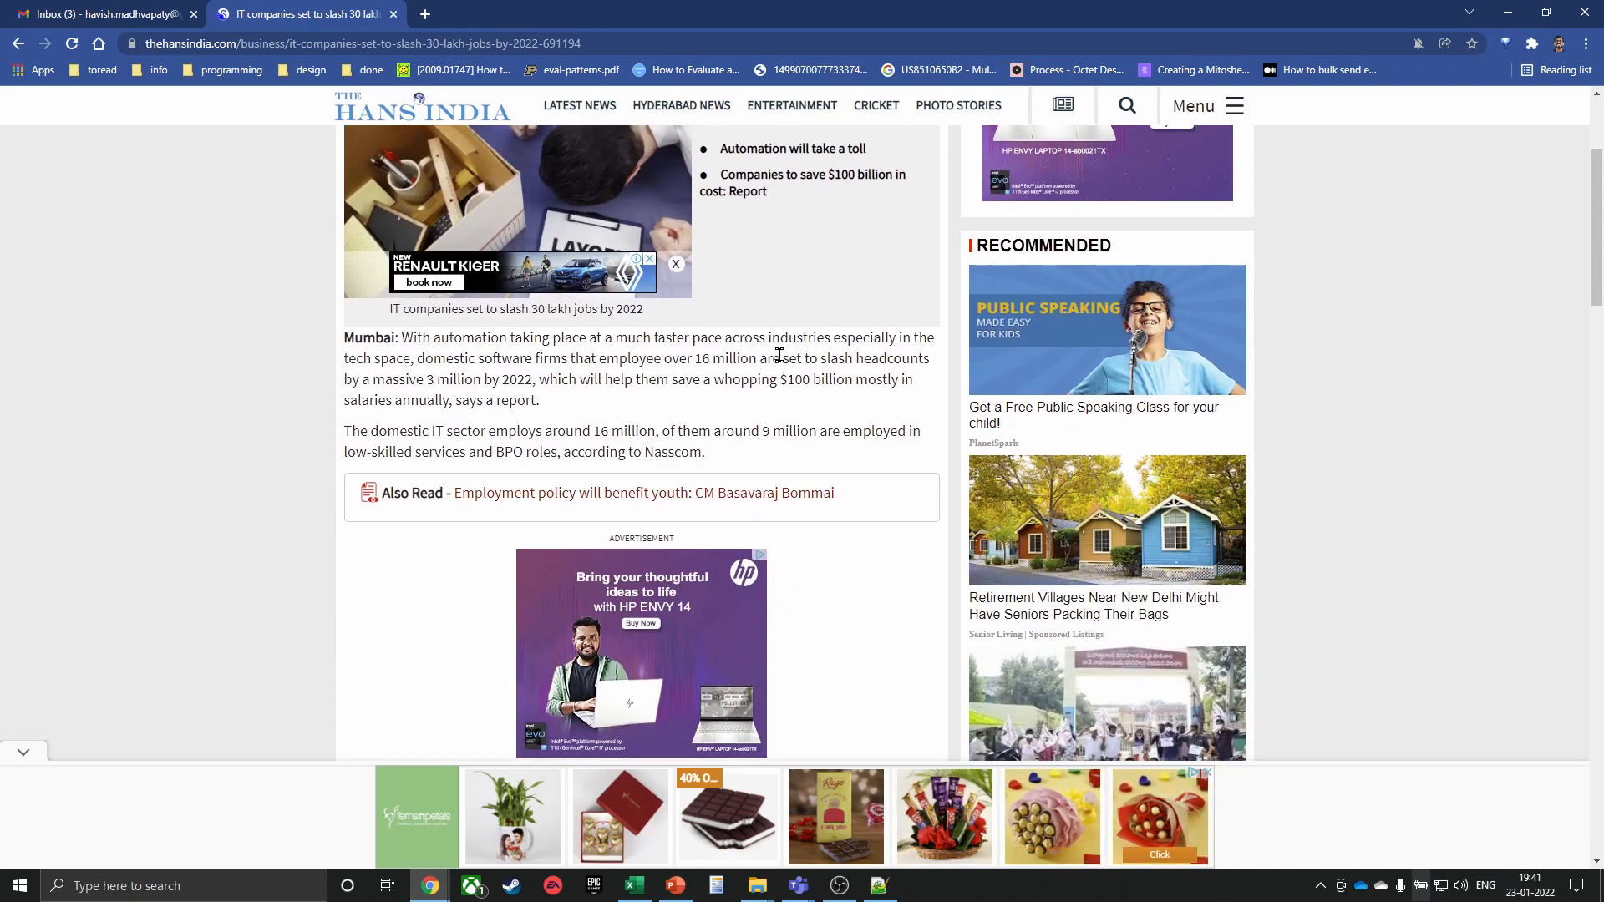
pyautogui.moveTo(787, 379); pyautogui.dragTo(458, 421)
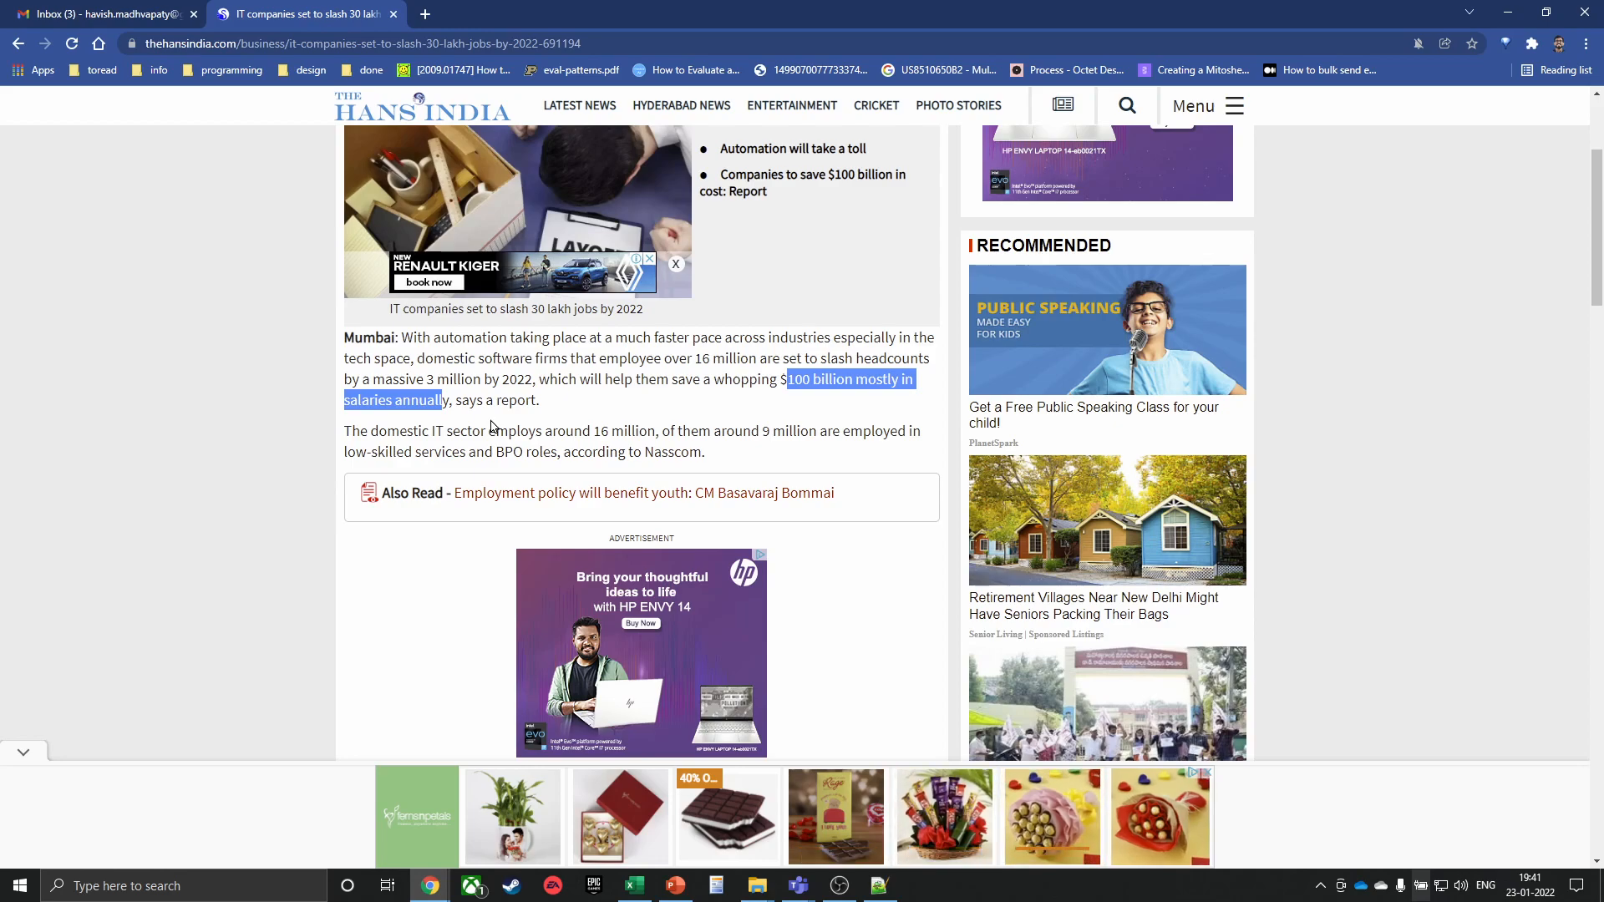
pyautogui.scroll(-1, 2, 365)
pyautogui.scroll(-4, 898, 467)
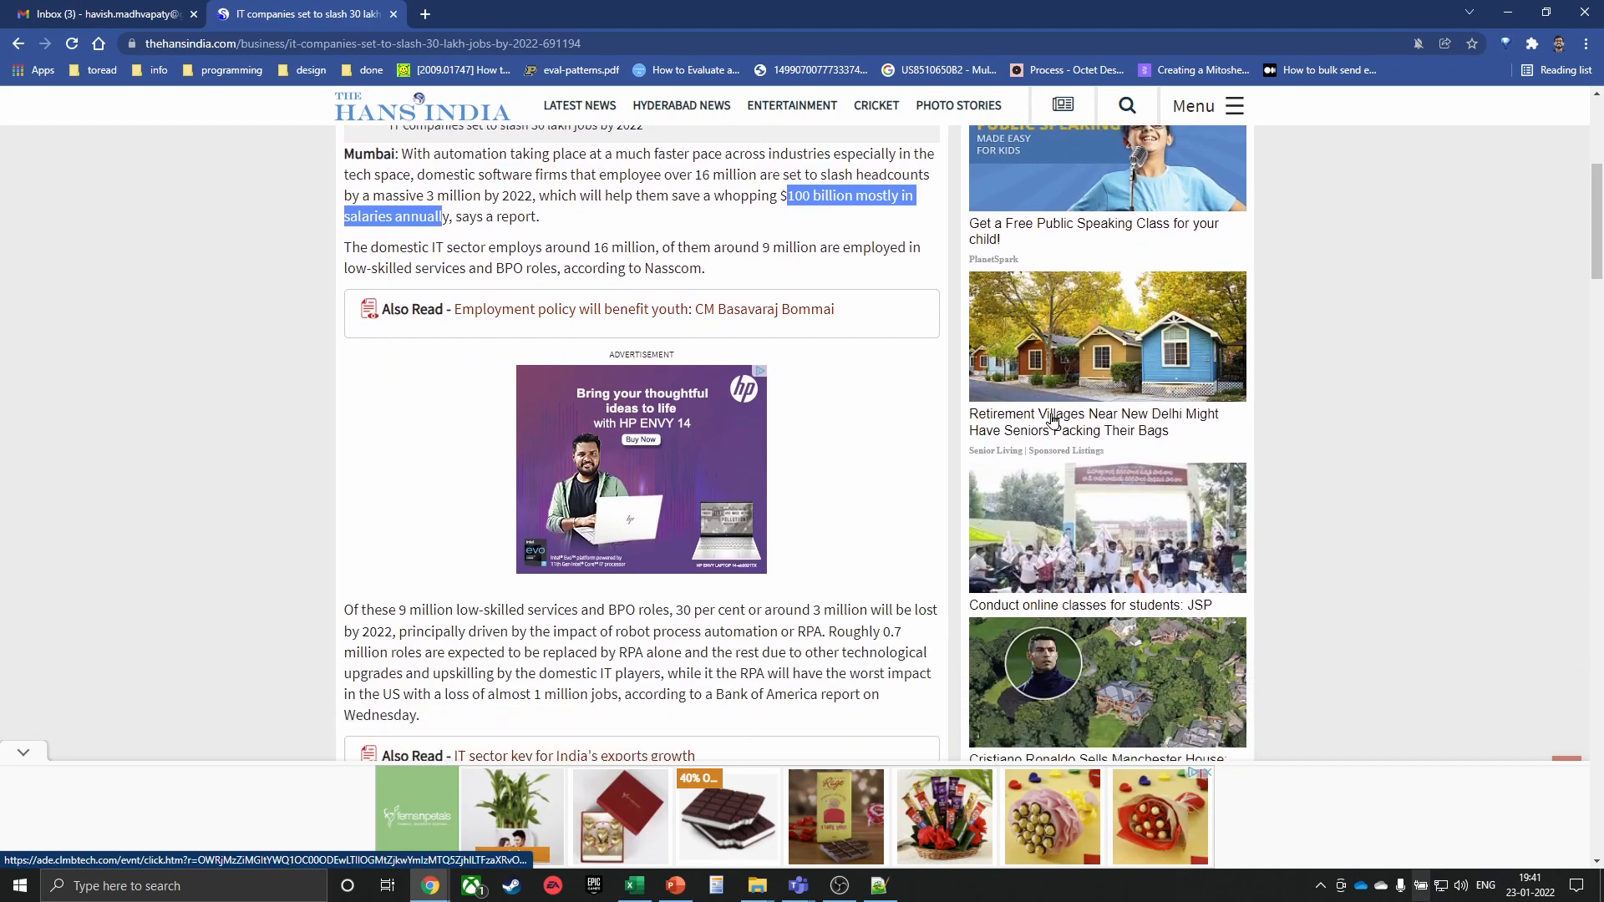
pyautogui.moveTo(395, 375); pyautogui.dragTo(568, 373)
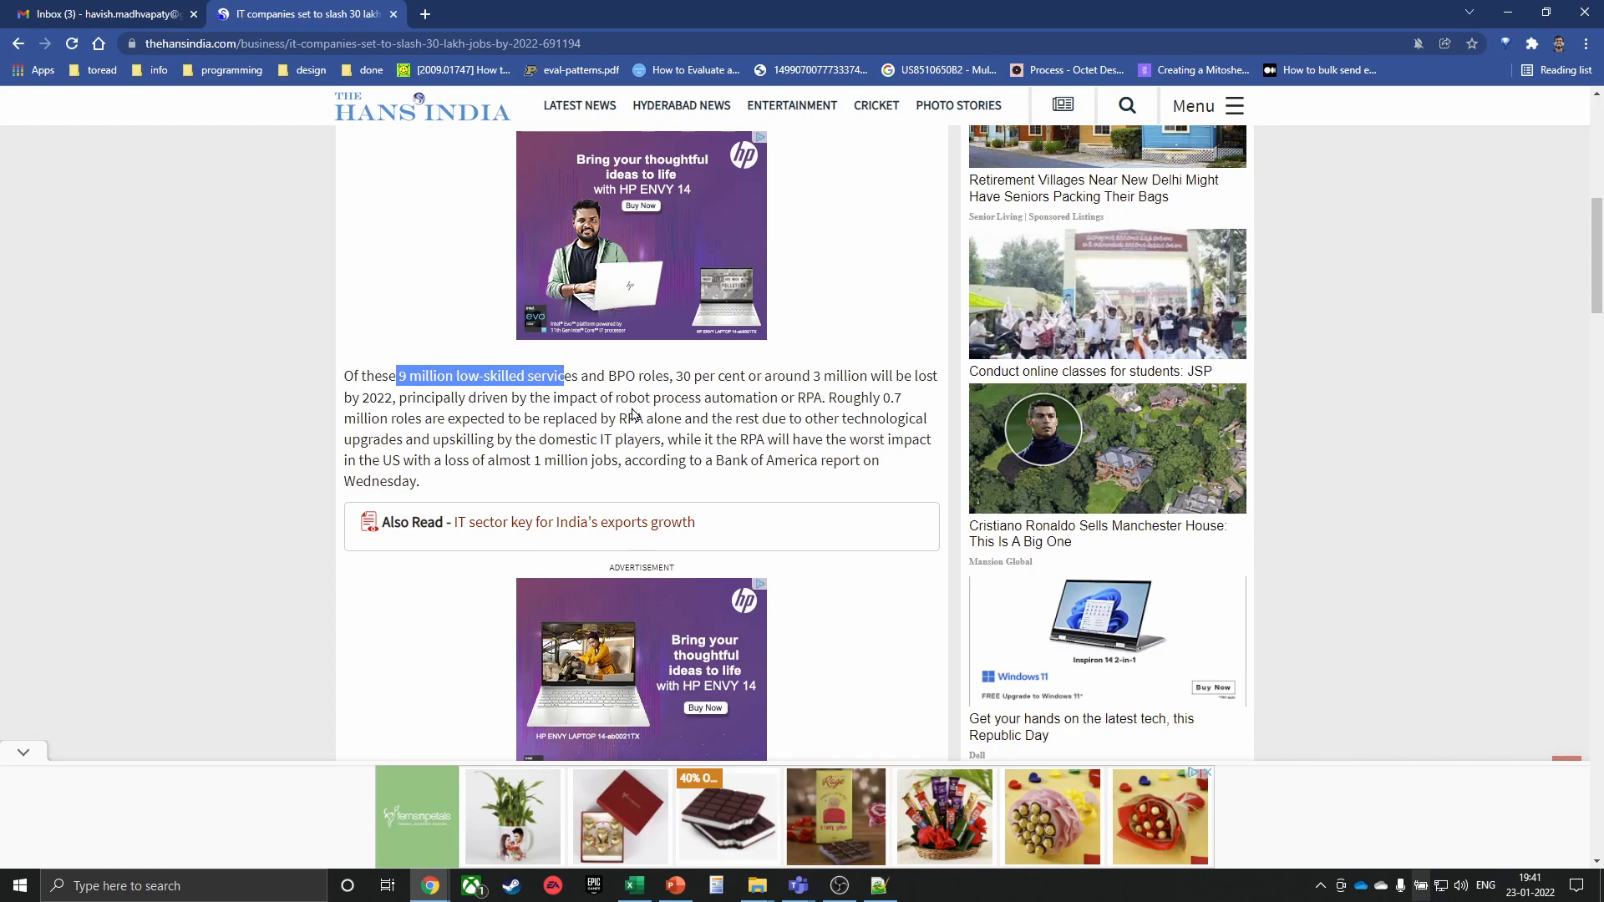
pyautogui.moveTo(598, 411); pyautogui.dragTo(690, 410)
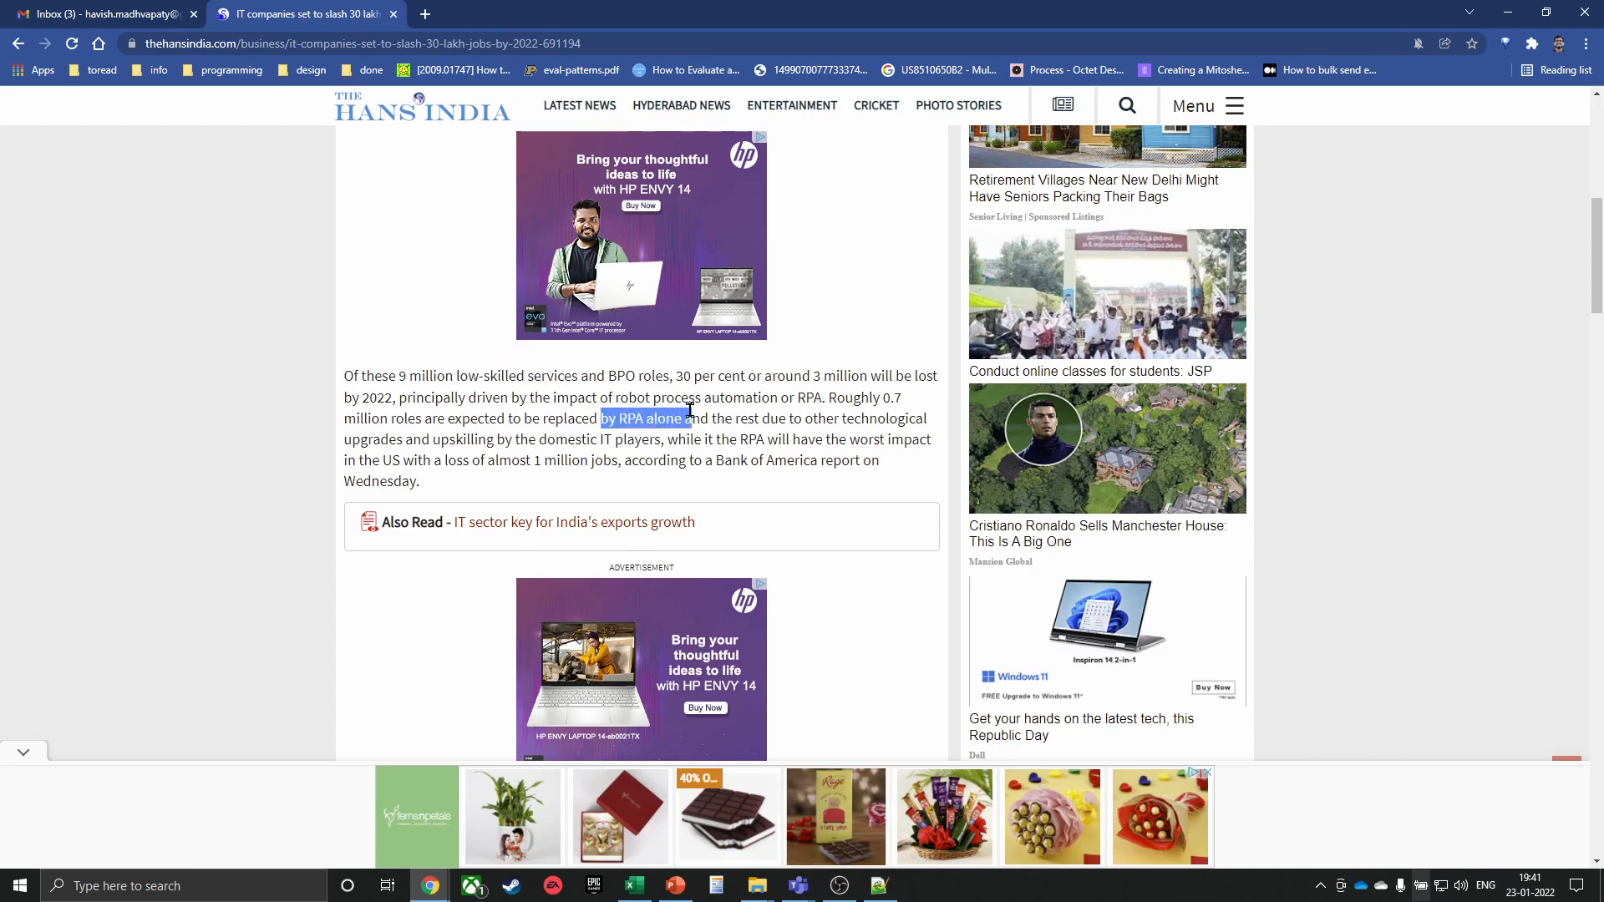
pyautogui.hotkey('alt', 'Left')
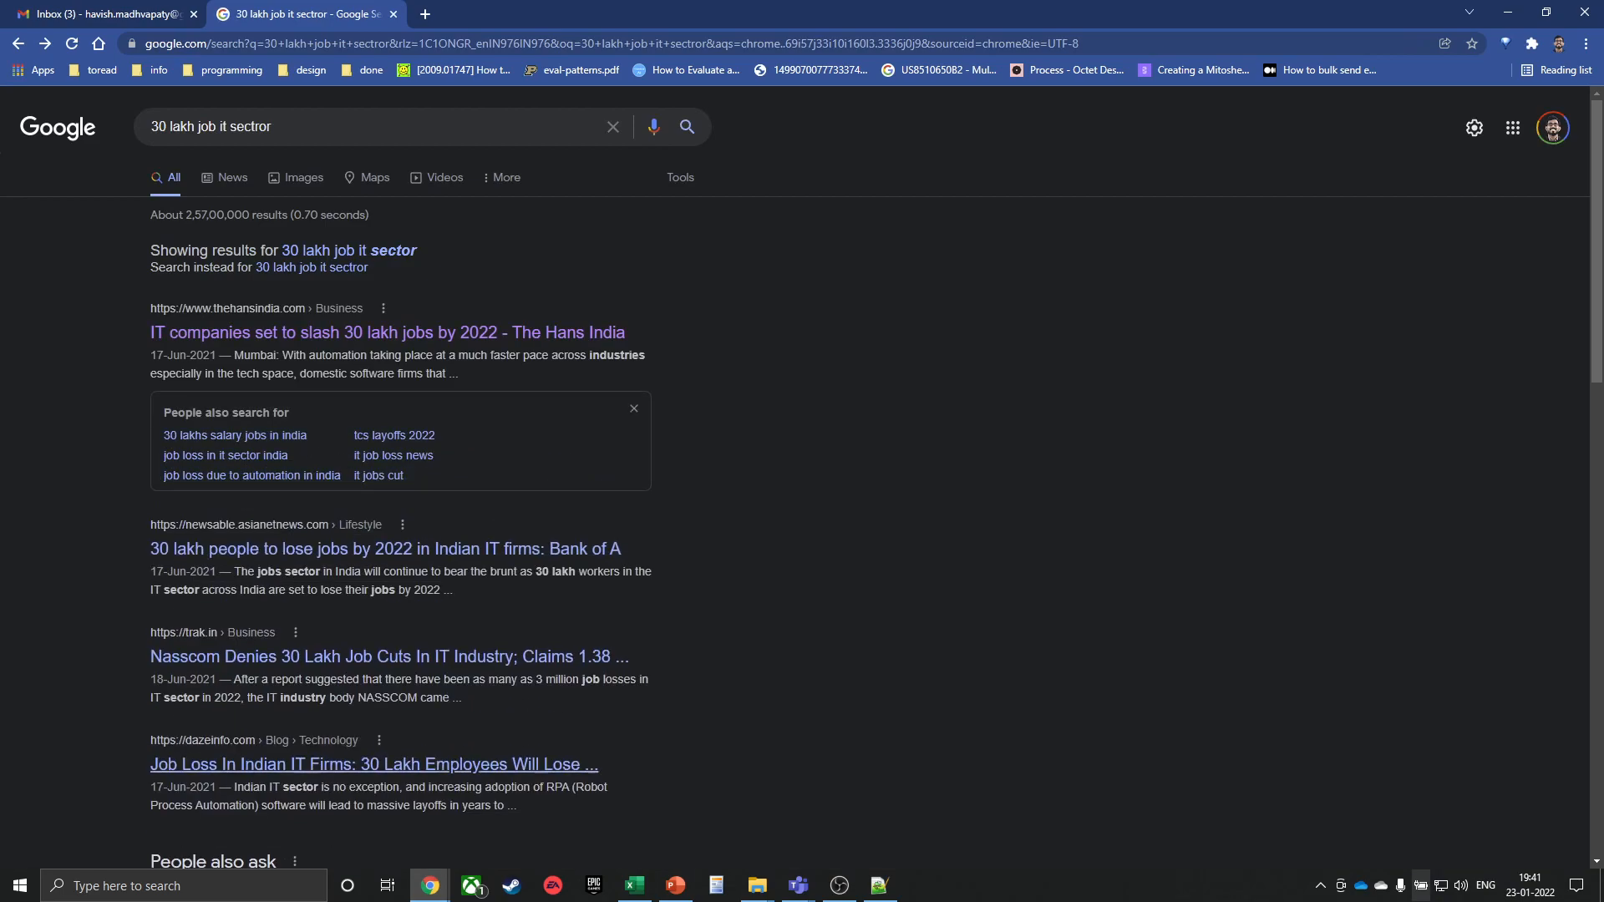
# Go to medium.com and open your own profile page from the account menu
pyautogui.click(439, 42)
pyautogui.write('medium.com')
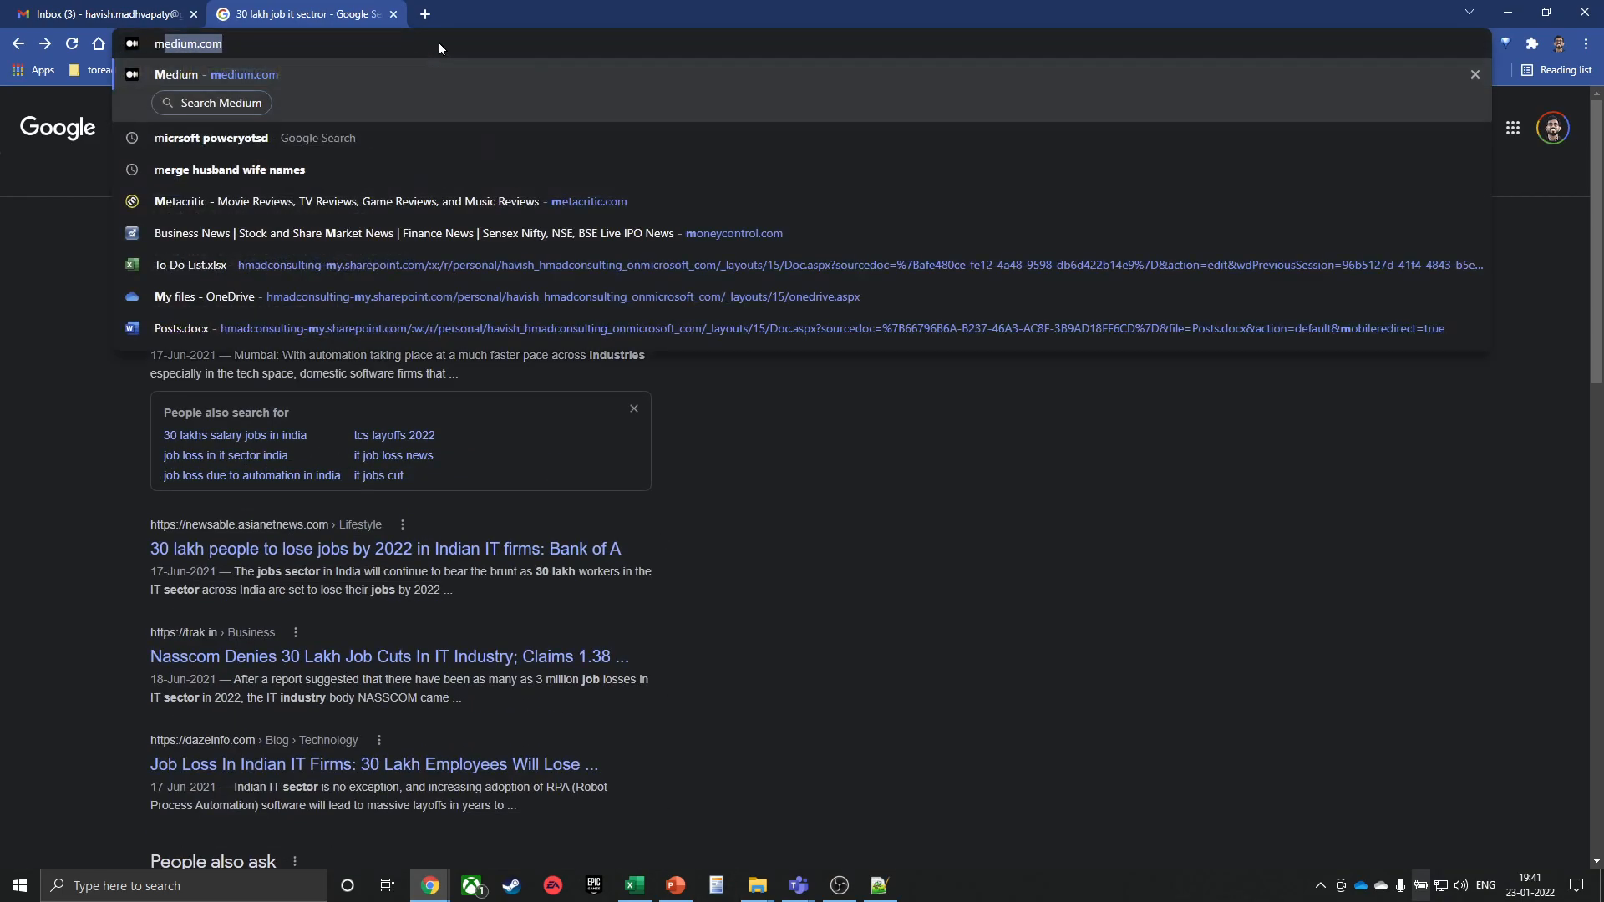
pyautogui.press('Return')
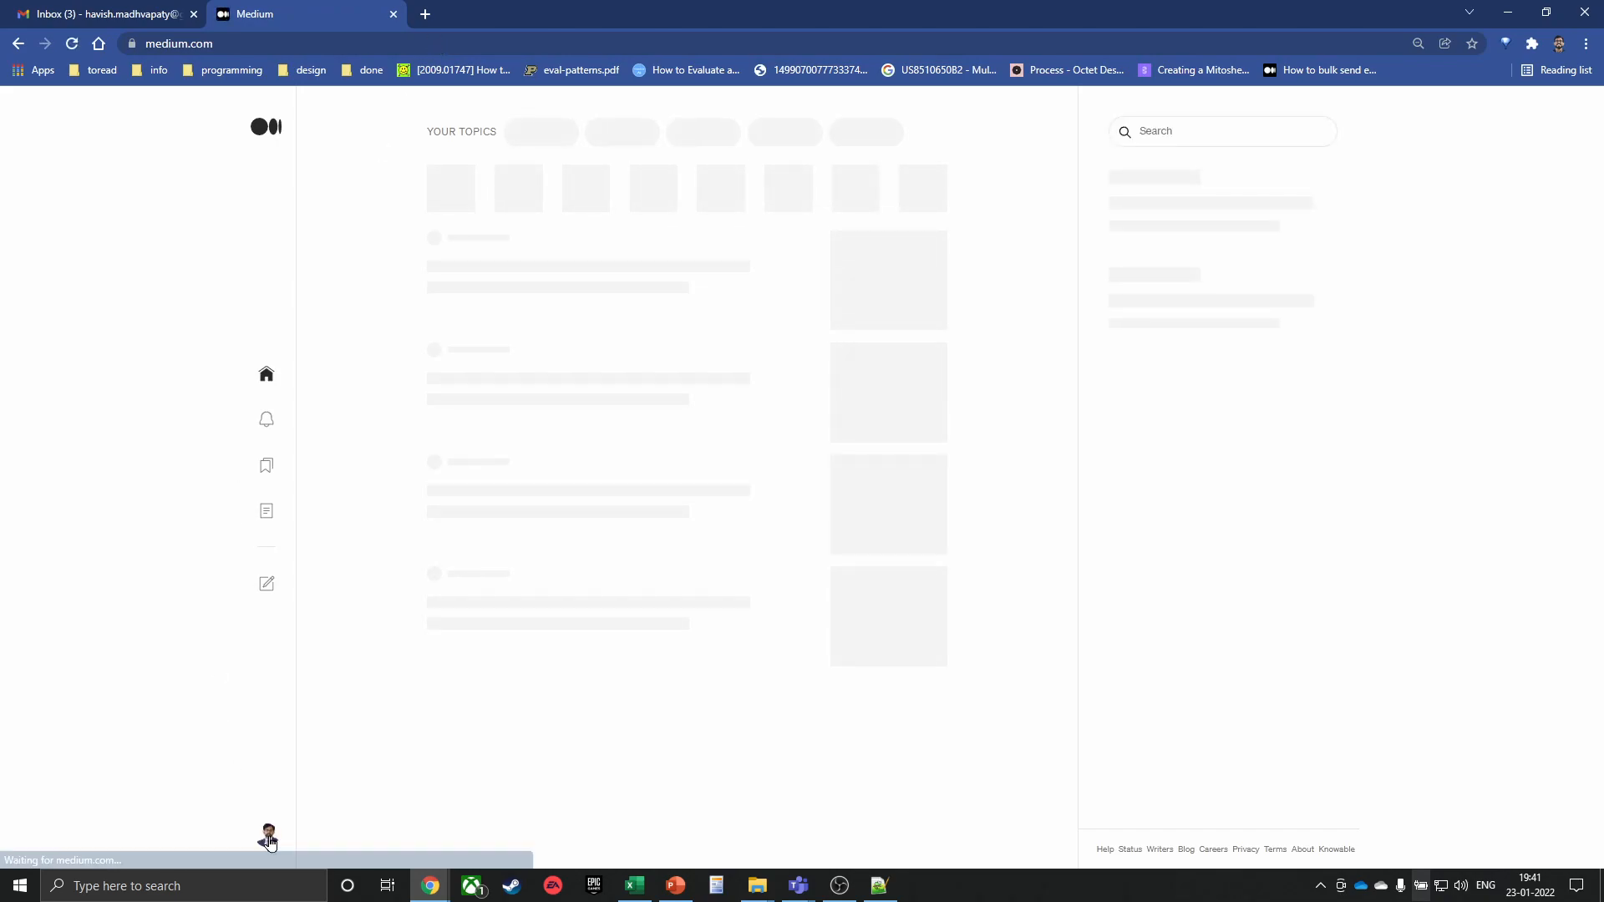
pyautogui.click(264, 833)
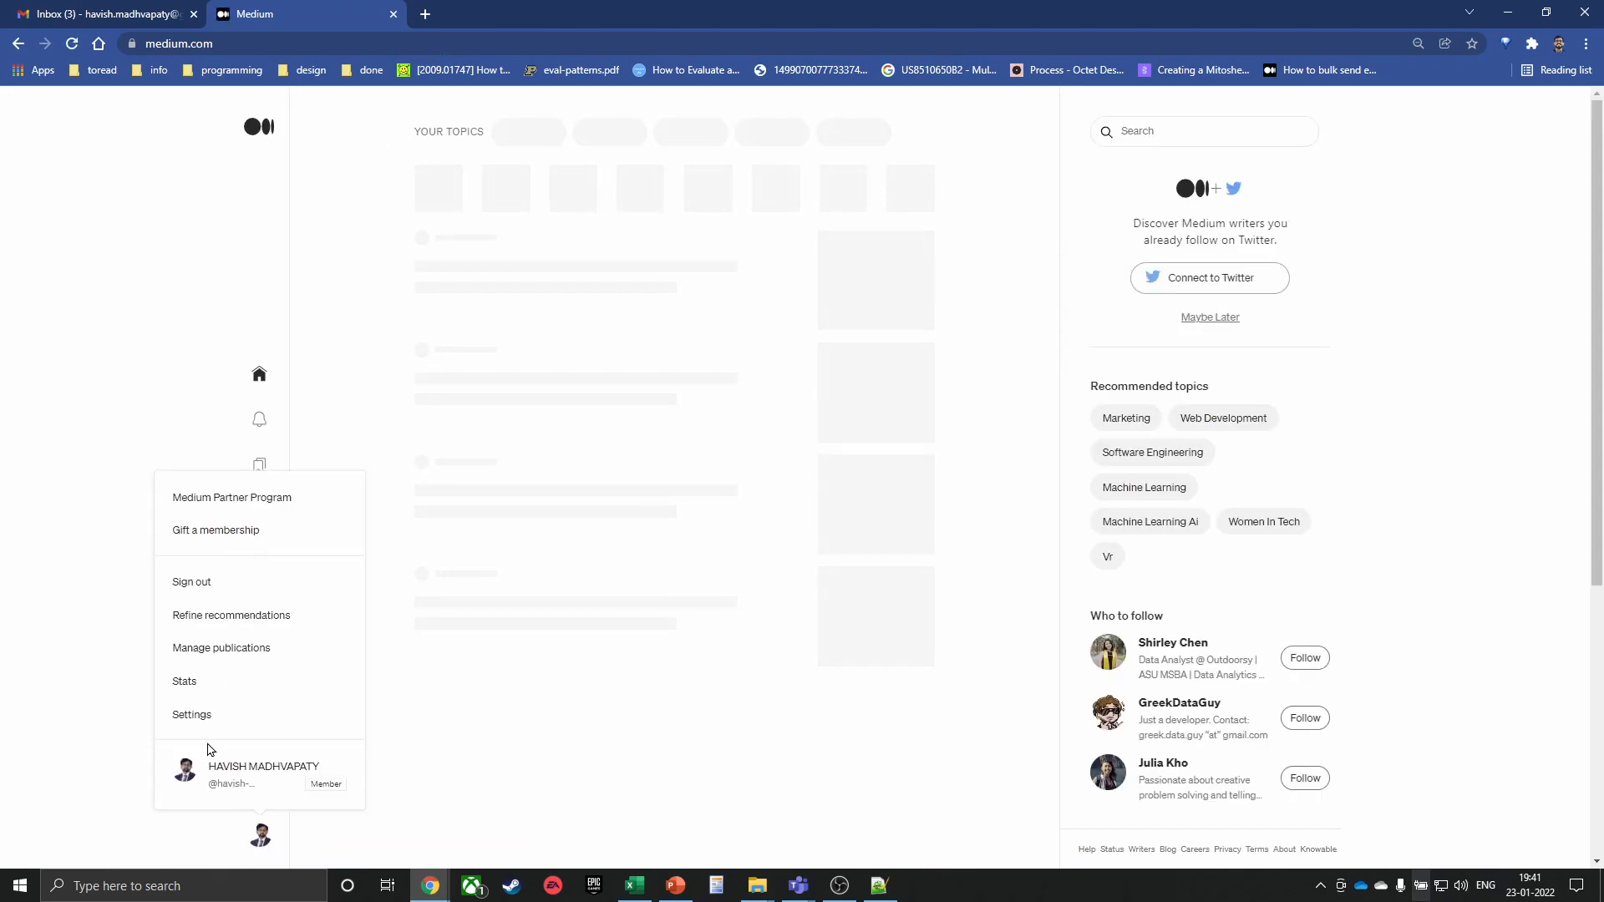
pyautogui.click(213, 779)
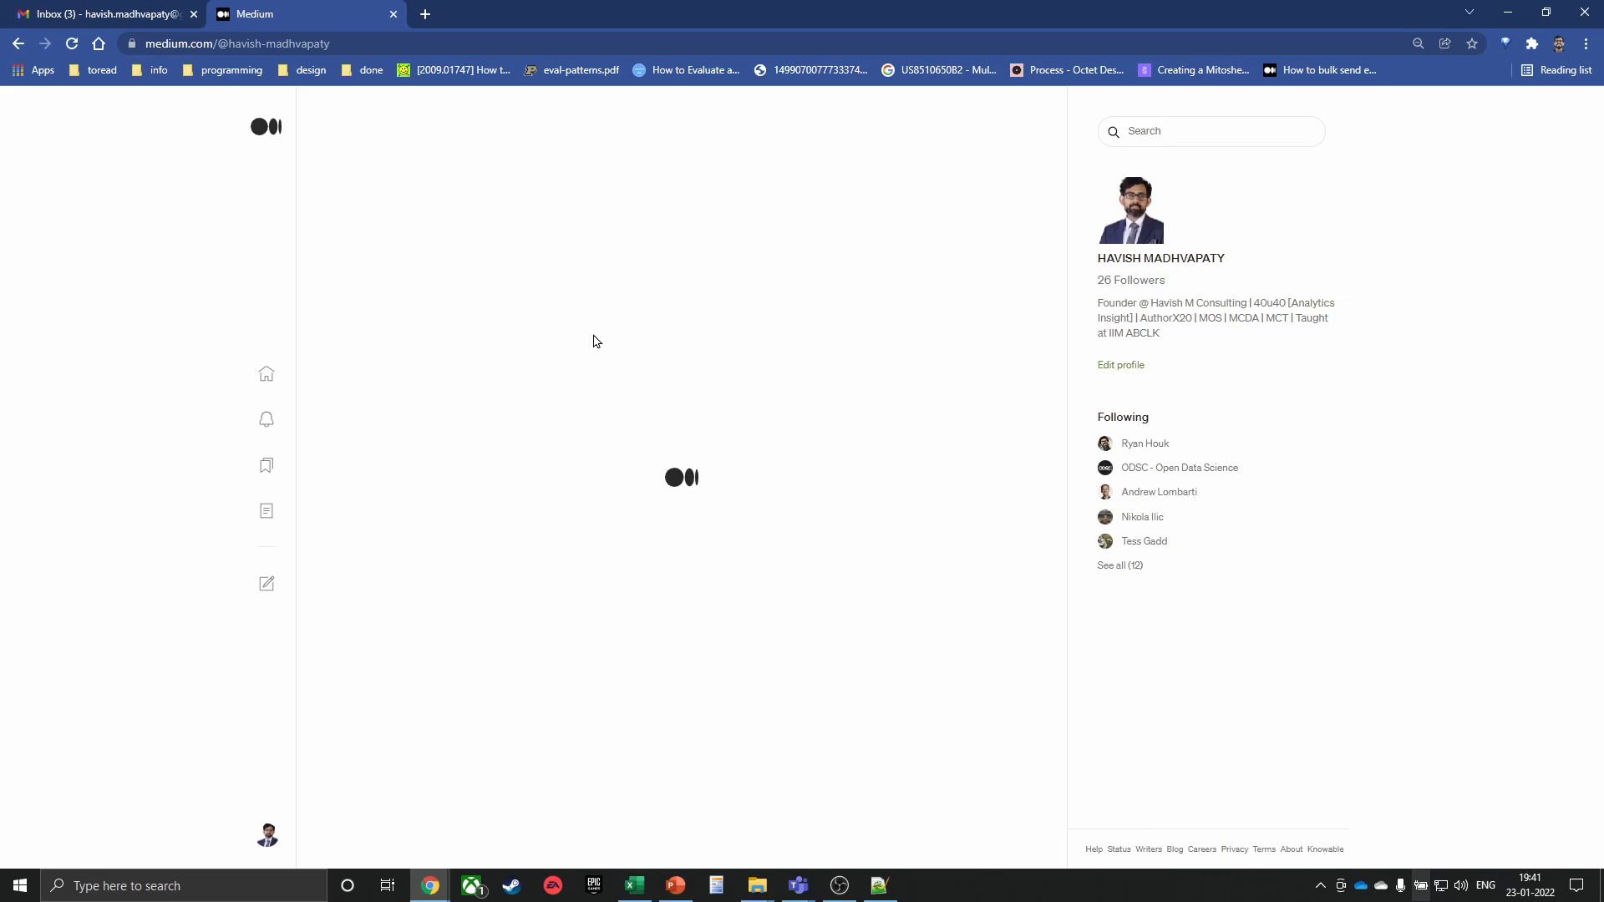
# Scroll the profile's post feed and open the 'Rename all Files in a Folder' post
pyautogui.scroll(-14, 685, 341)
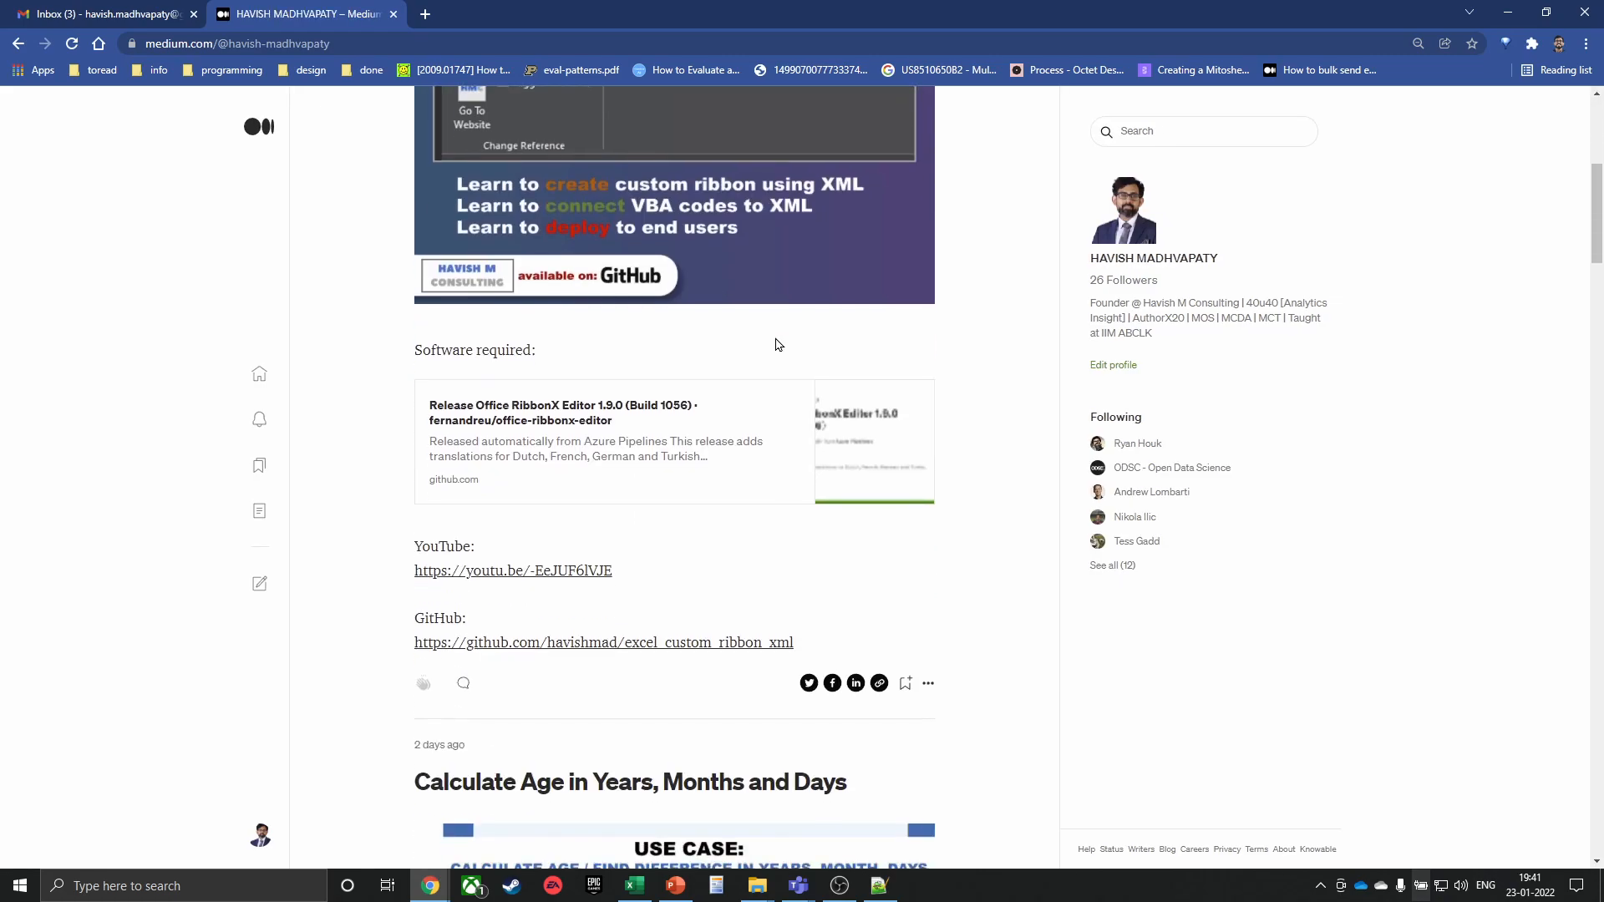
pyautogui.scroll(-17, 802, 345)
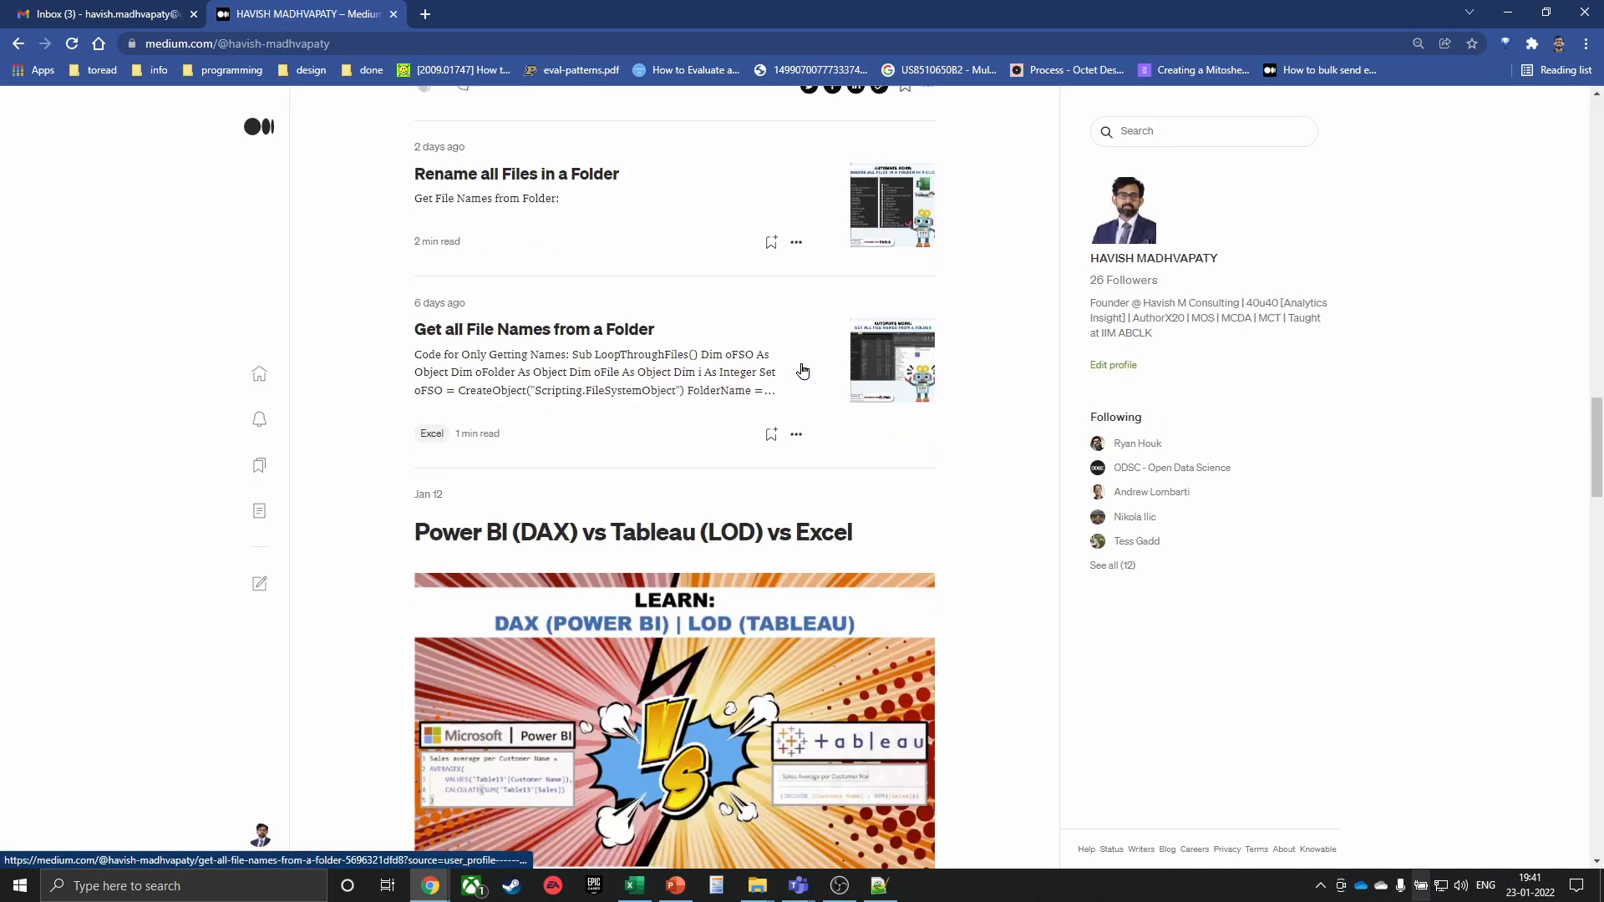
pyautogui.scroll(-20, 802, 406)
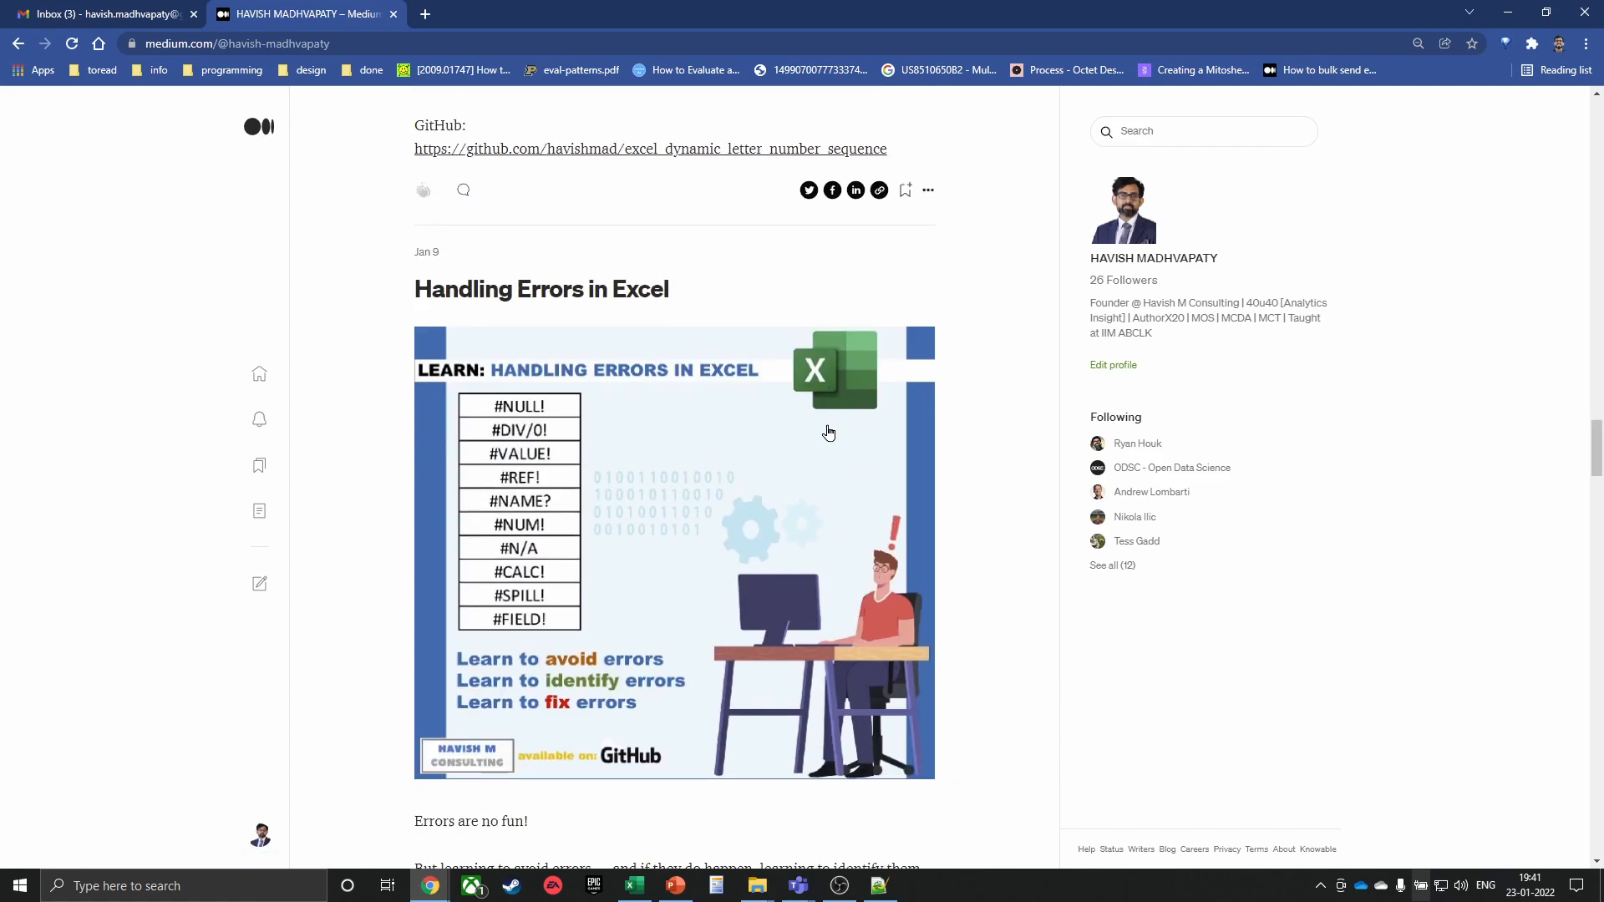
pyautogui.scroll(-10, 785, 481)
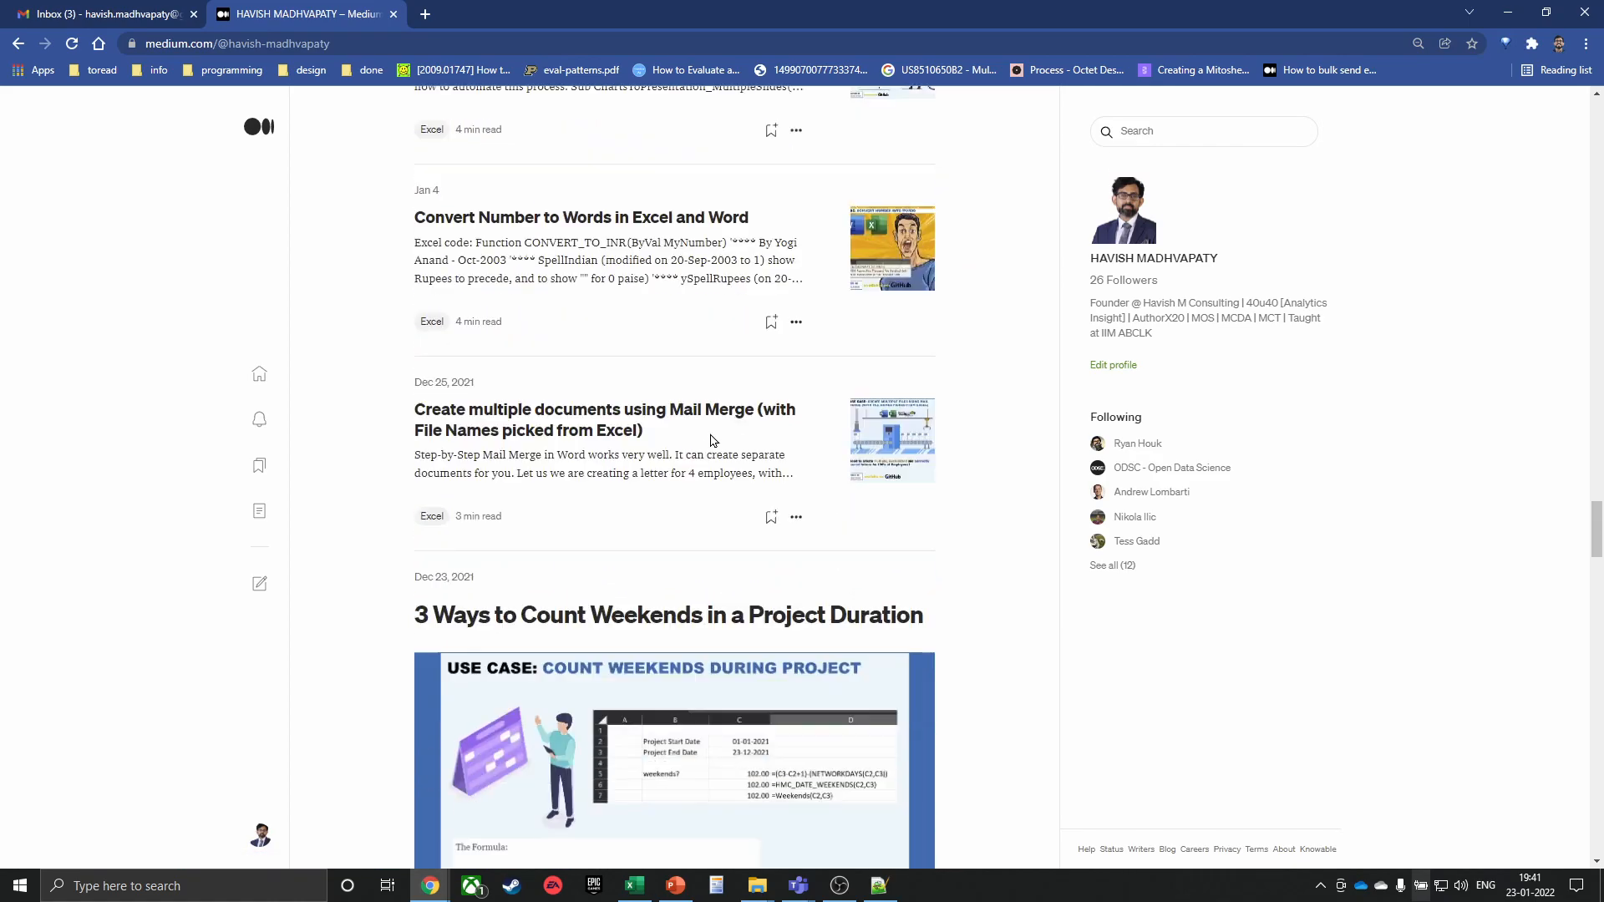
pyautogui.scroll(11, 618, 409)
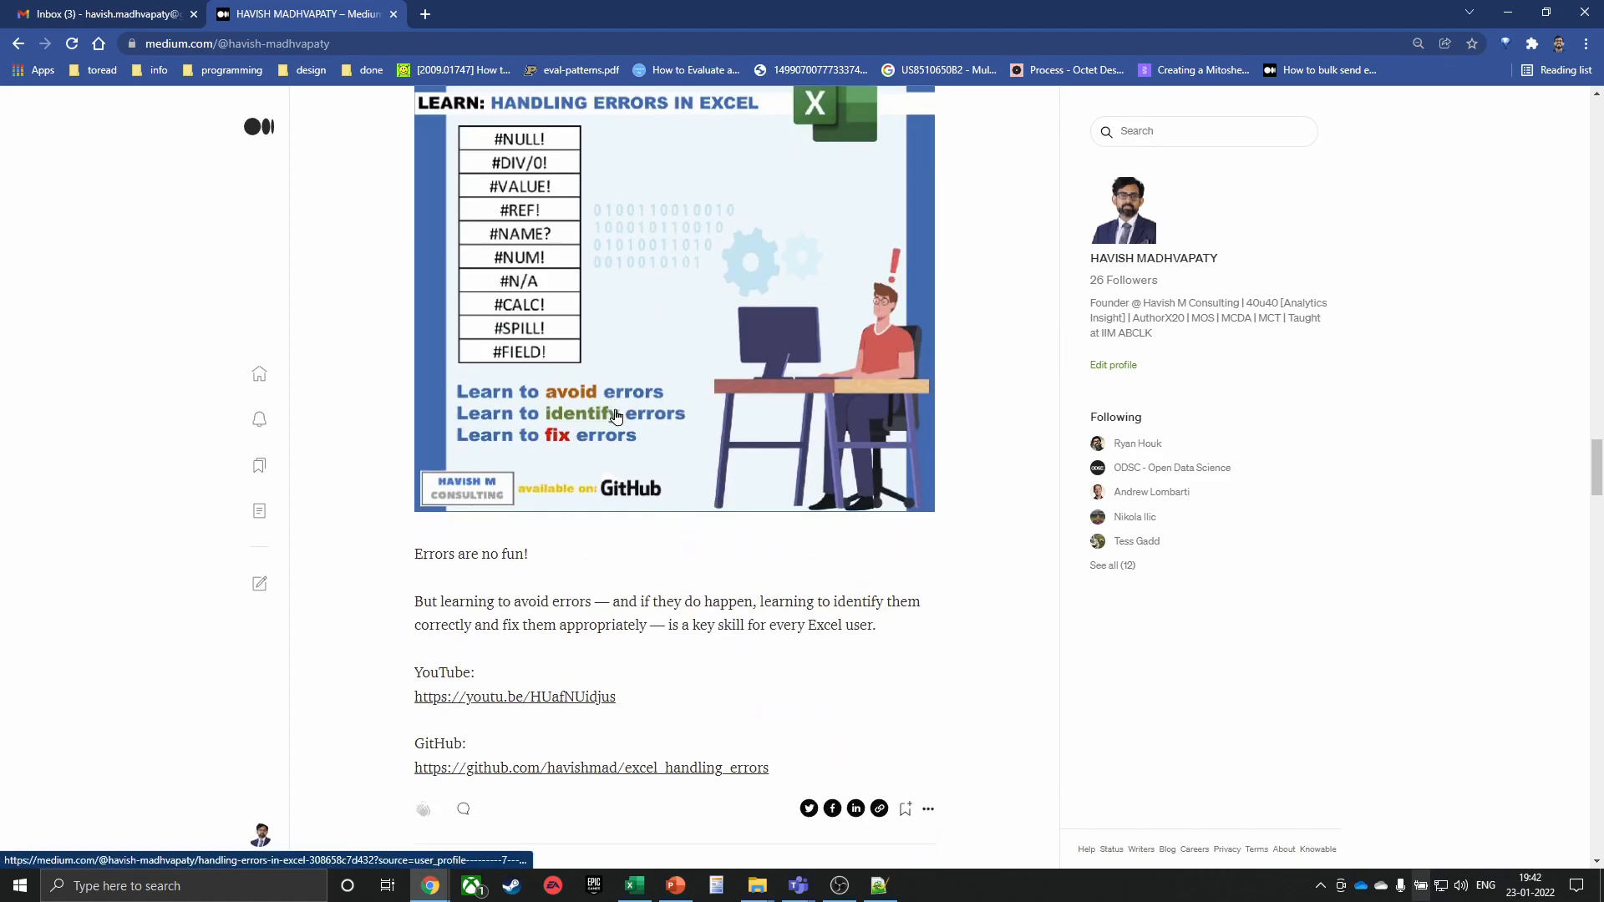
pyautogui.scroll(20, 618, 404)
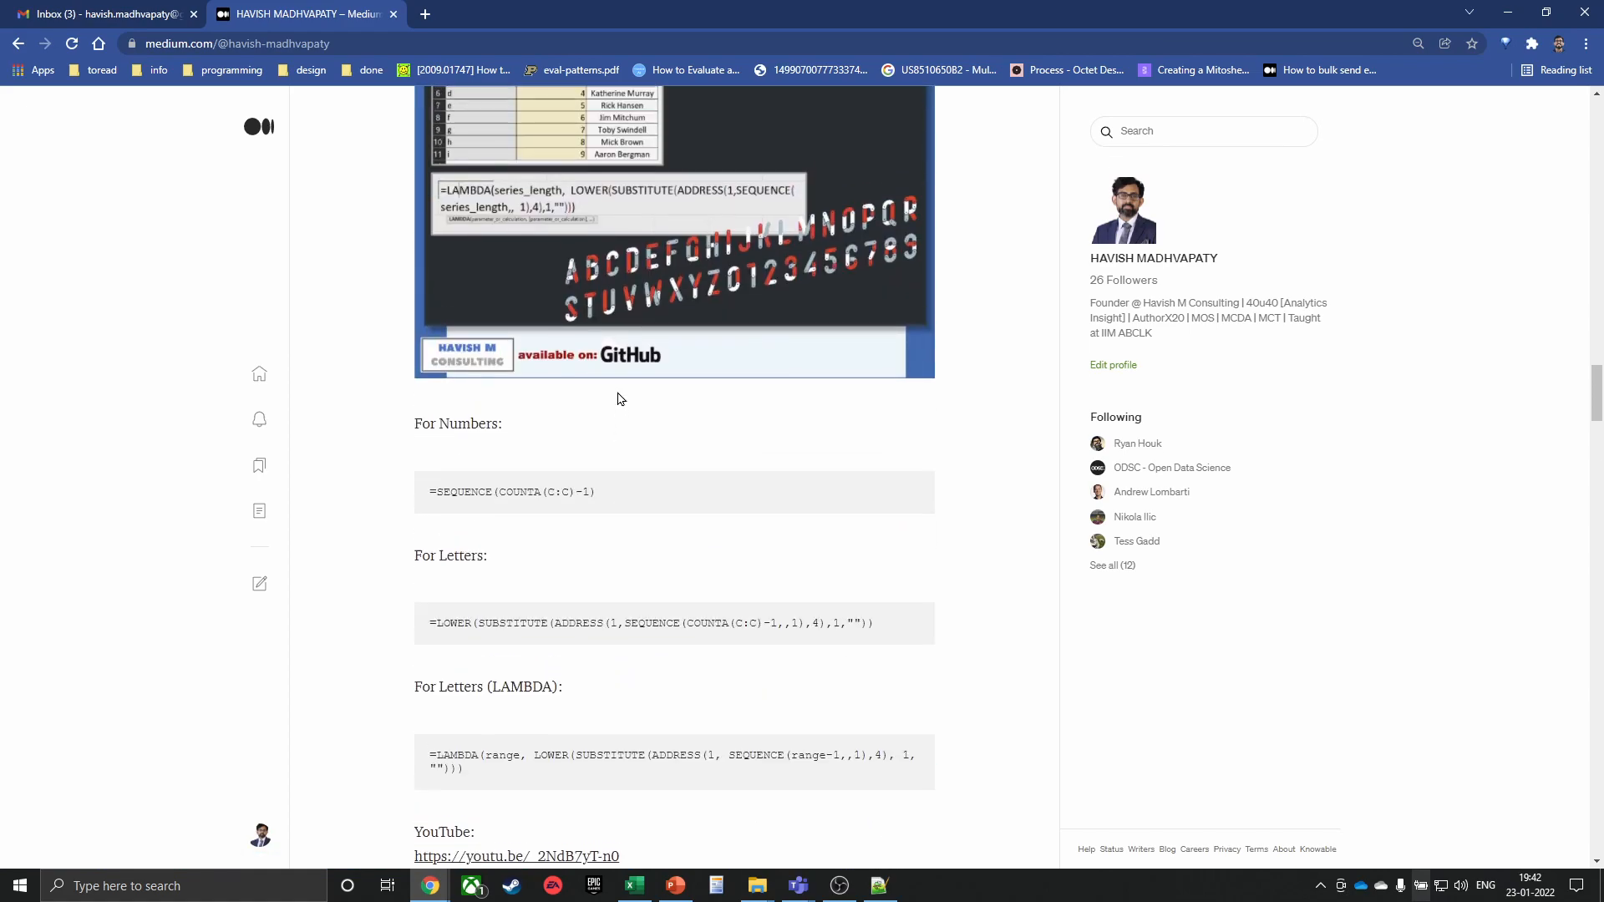
pyautogui.scroll(7, 619, 398)
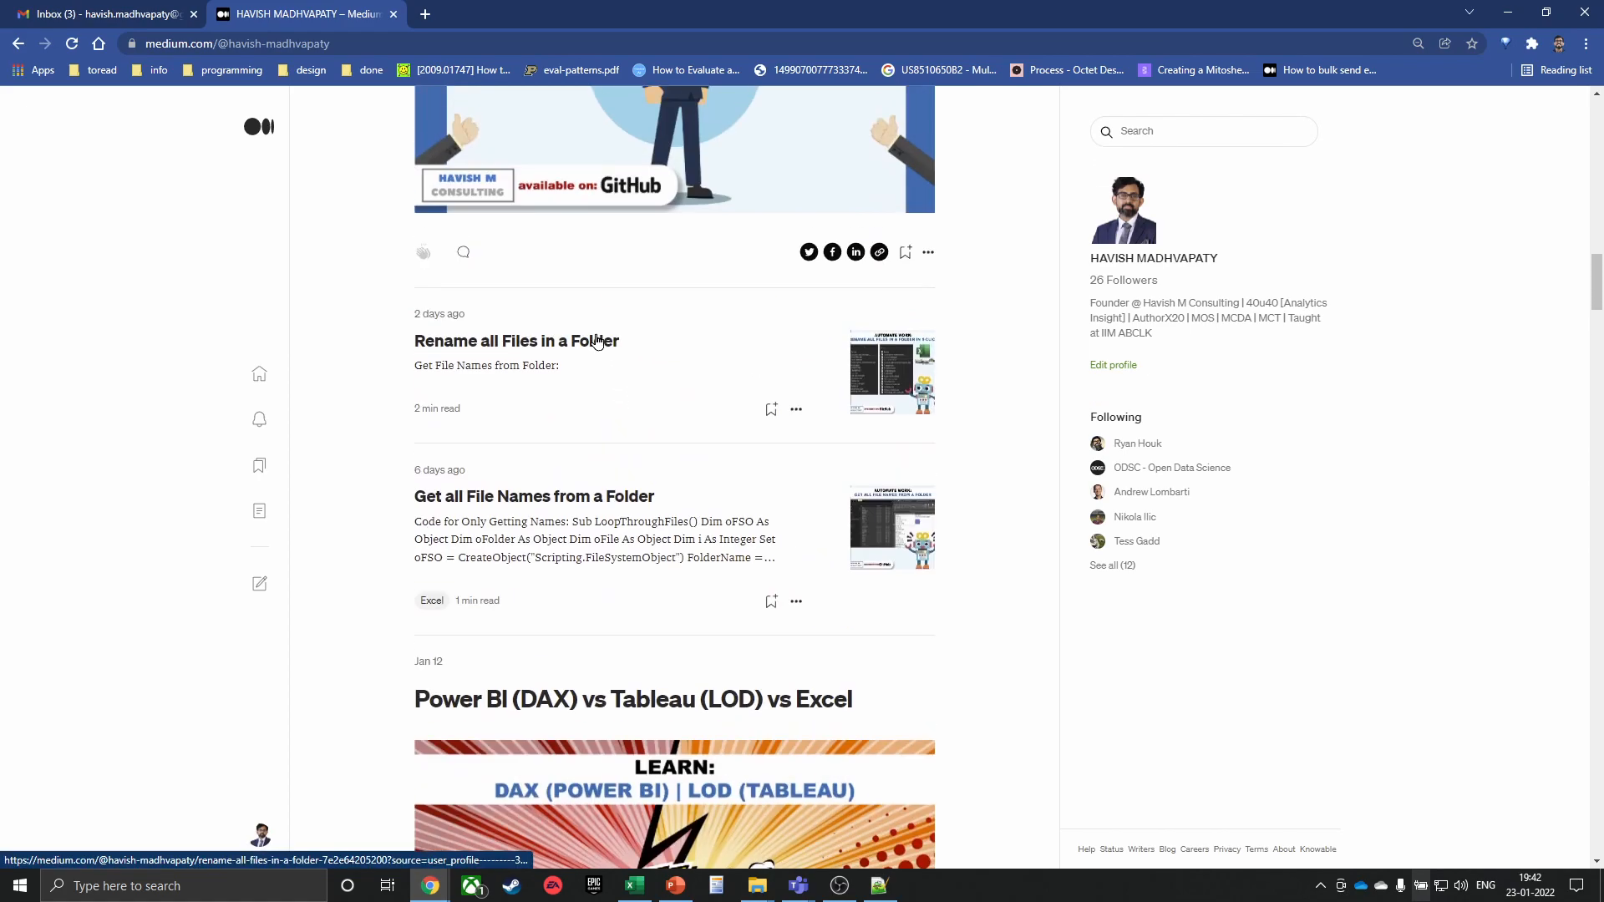
pyautogui.click(597, 342)
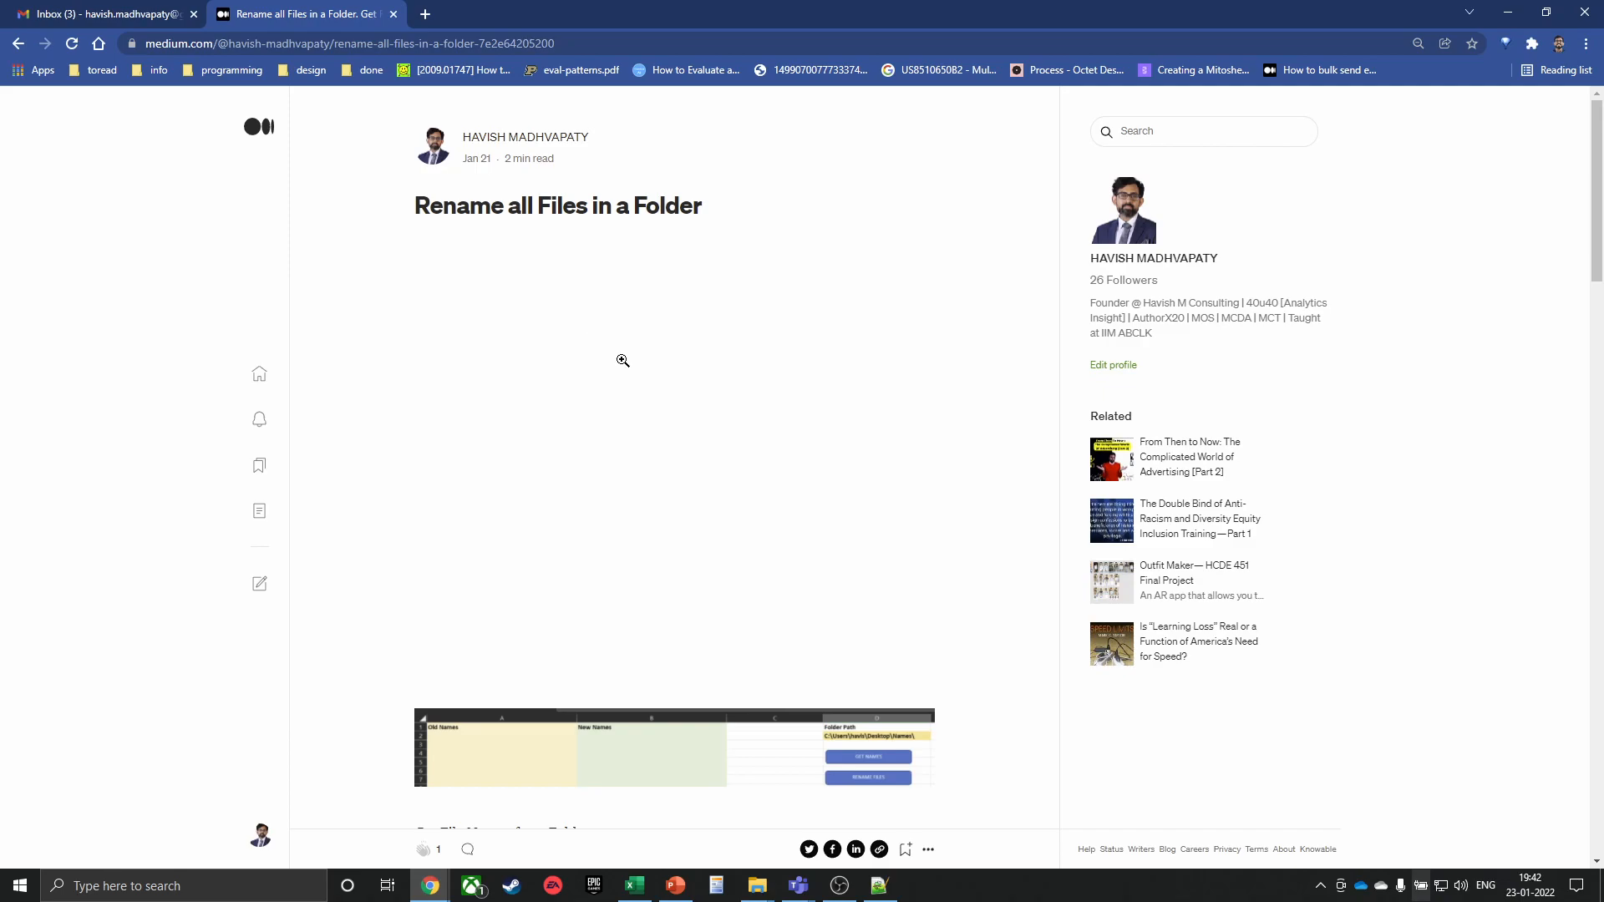
# Reload the 'Rename all Files in a Folder' article page
pyautogui.scroll(-4, 539, 537)
pyautogui.scroll(4, 553, 531)
pyautogui.scroll(-5, 627, 357)
pyautogui.scroll(5, 621, 376)
pyautogui.click(77, 45)
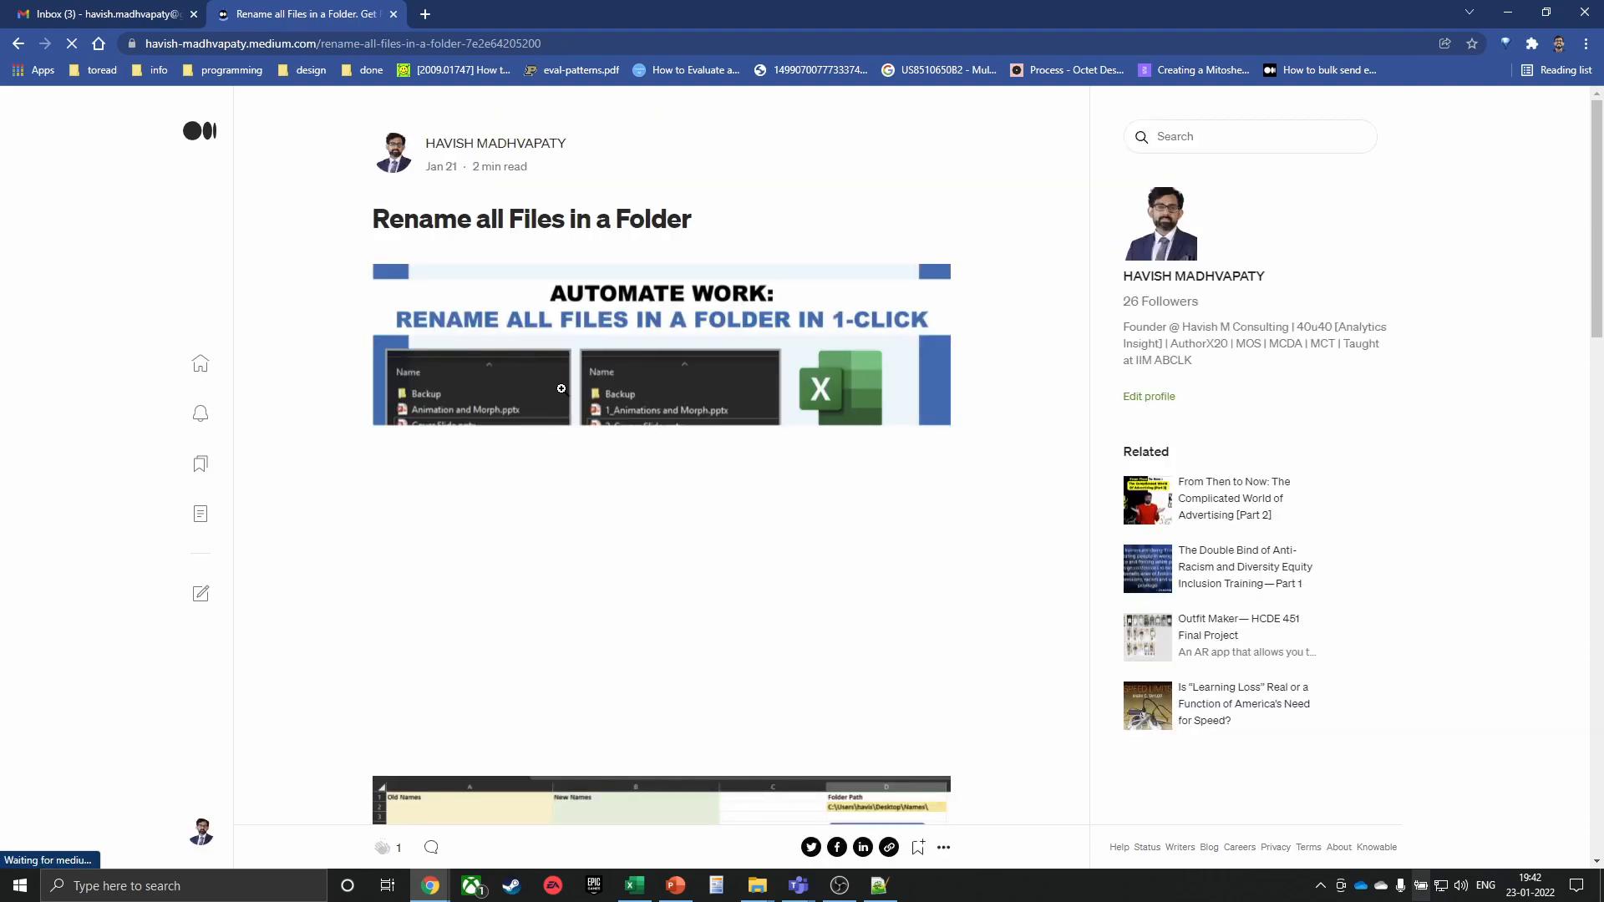
# Select the Get File Names from Folder code, then the Rename all File Names VBA code
pyautogui.scroll(-1, 555, 401)
pyautogui.scroll(3, 552, 407)
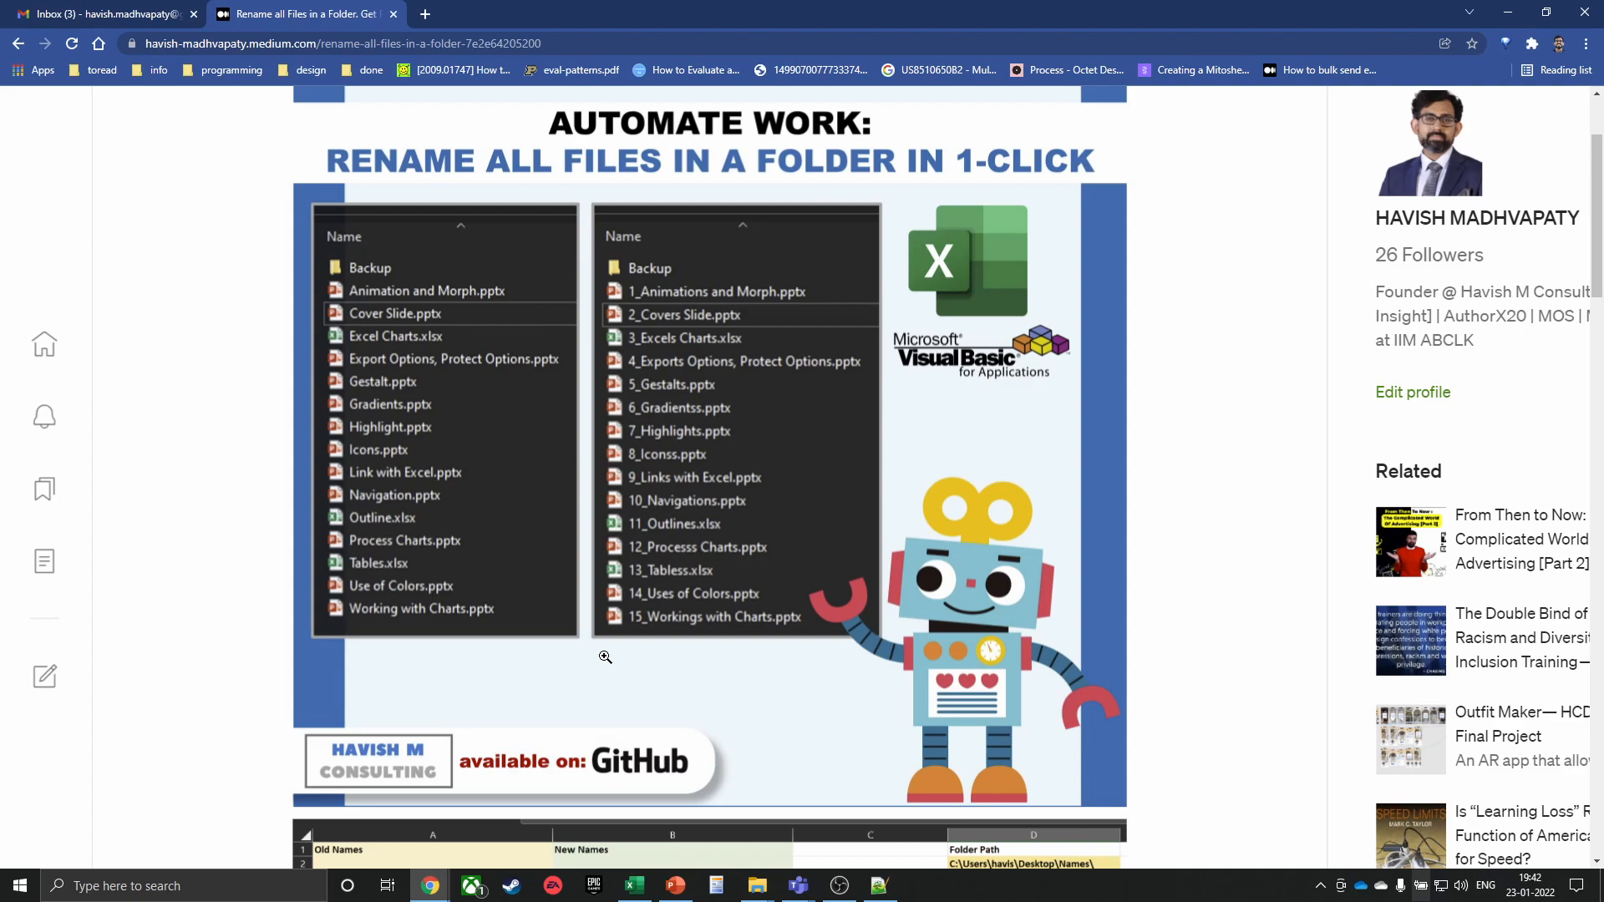
pyautogui.scroll(-3, 605, 657)
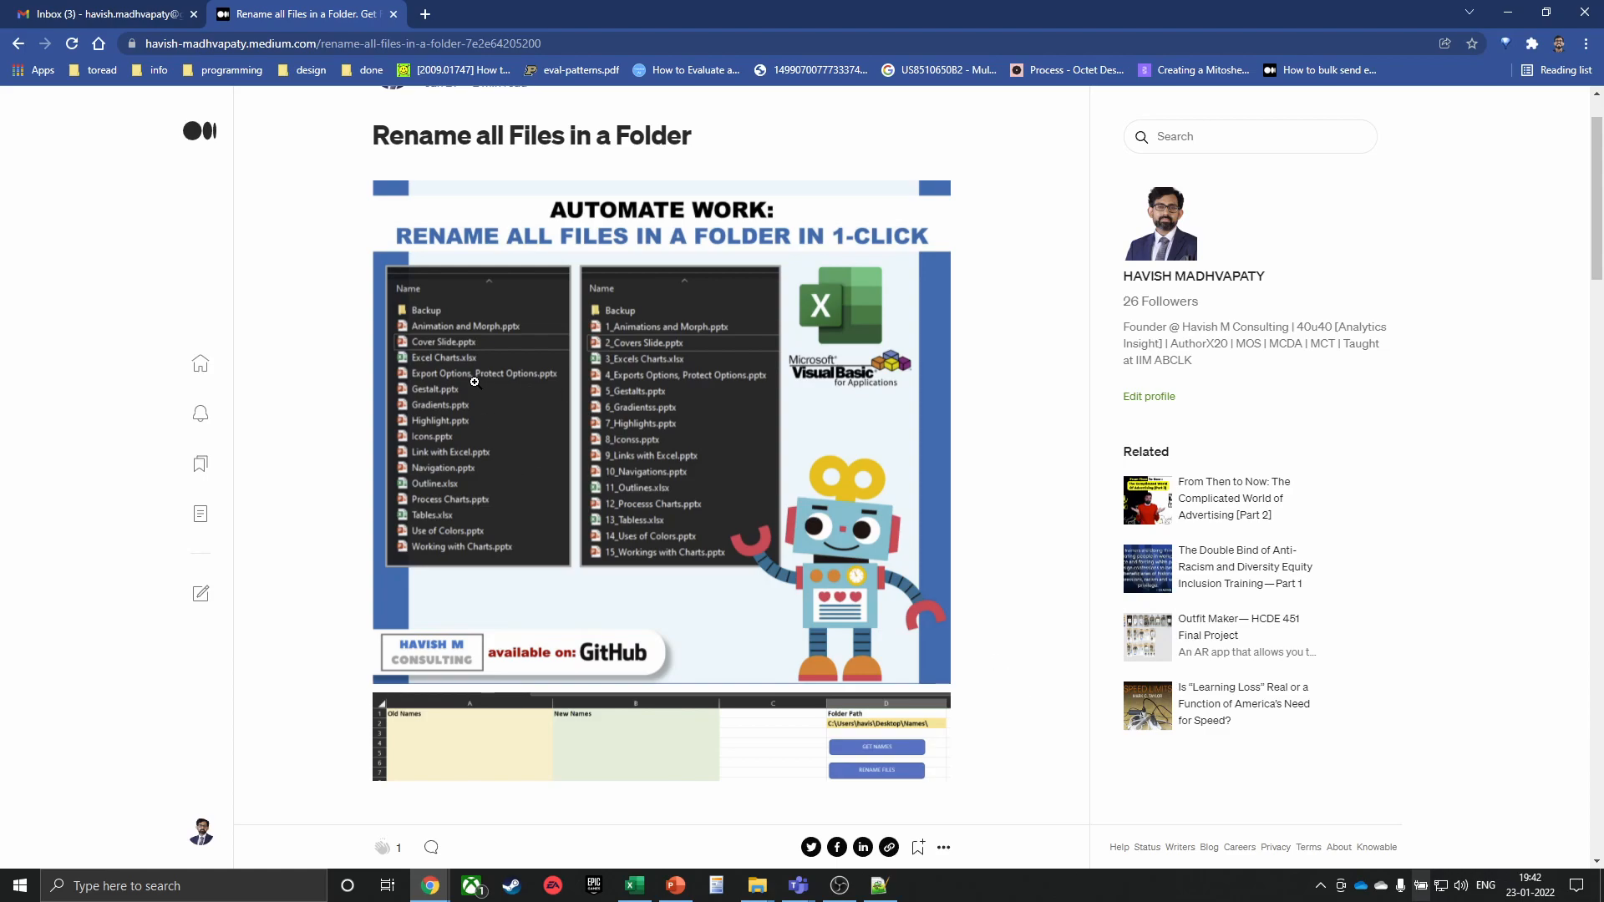
pyautogui.scroll(-8, 630, 439)
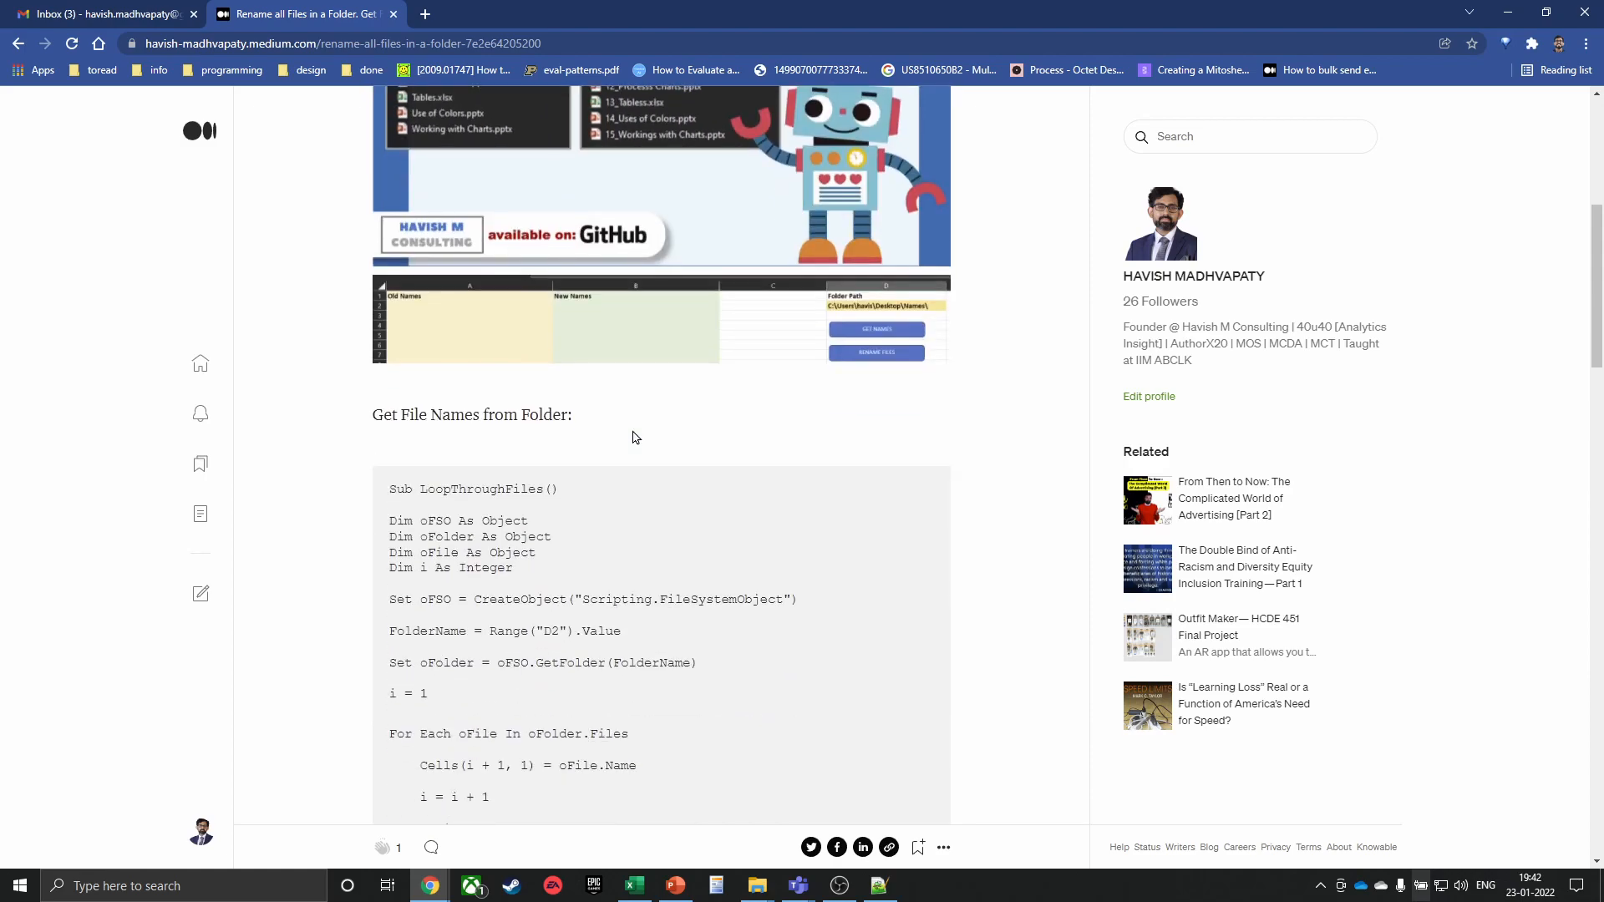
pyautogui.moveTo(396, 238); pyautogui.dragTo(486, 635)
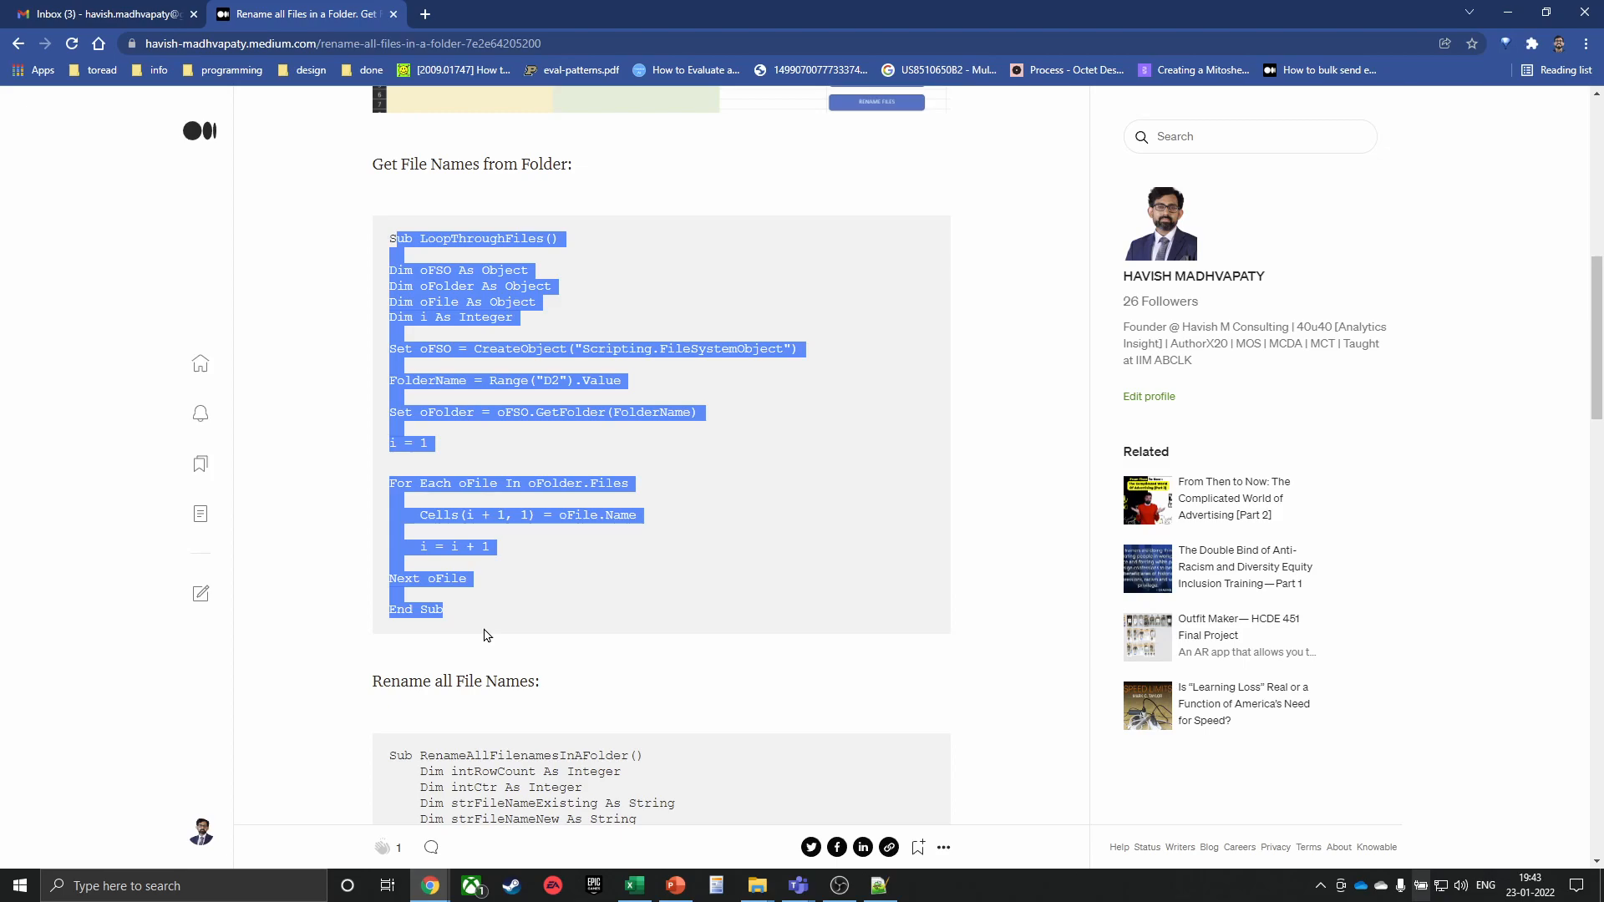
pyautogui.scroll(-6, 468, 501)
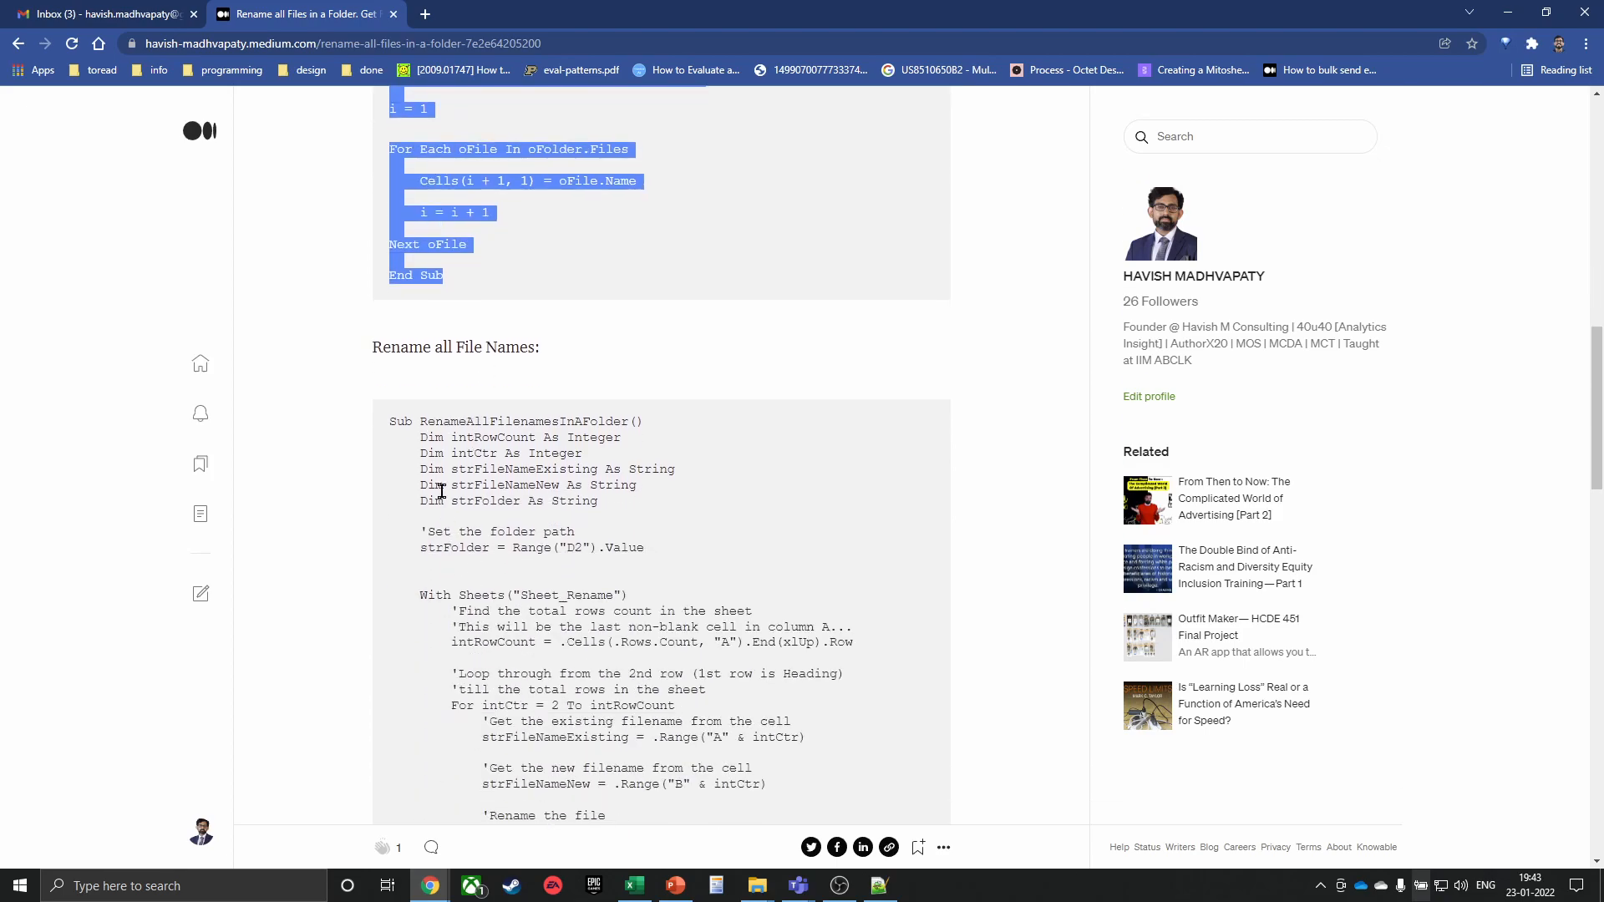
pyautogui.moveTo(442, 256); pyautogui.dragTo(476, 794)
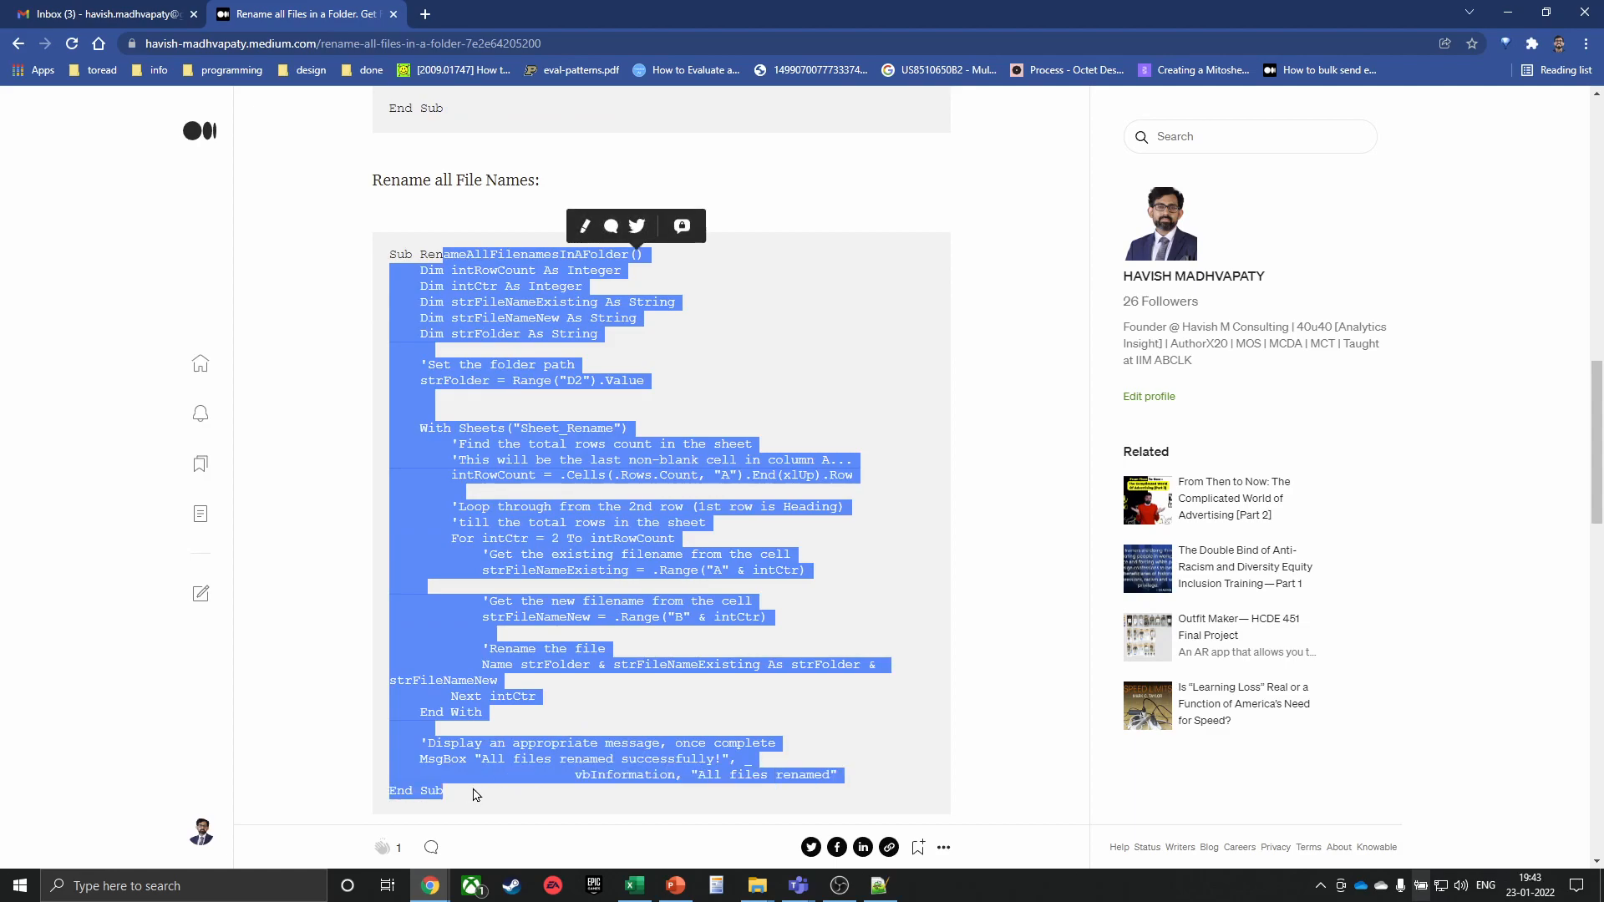
pyautogui.scroll(-3, 452, 635)
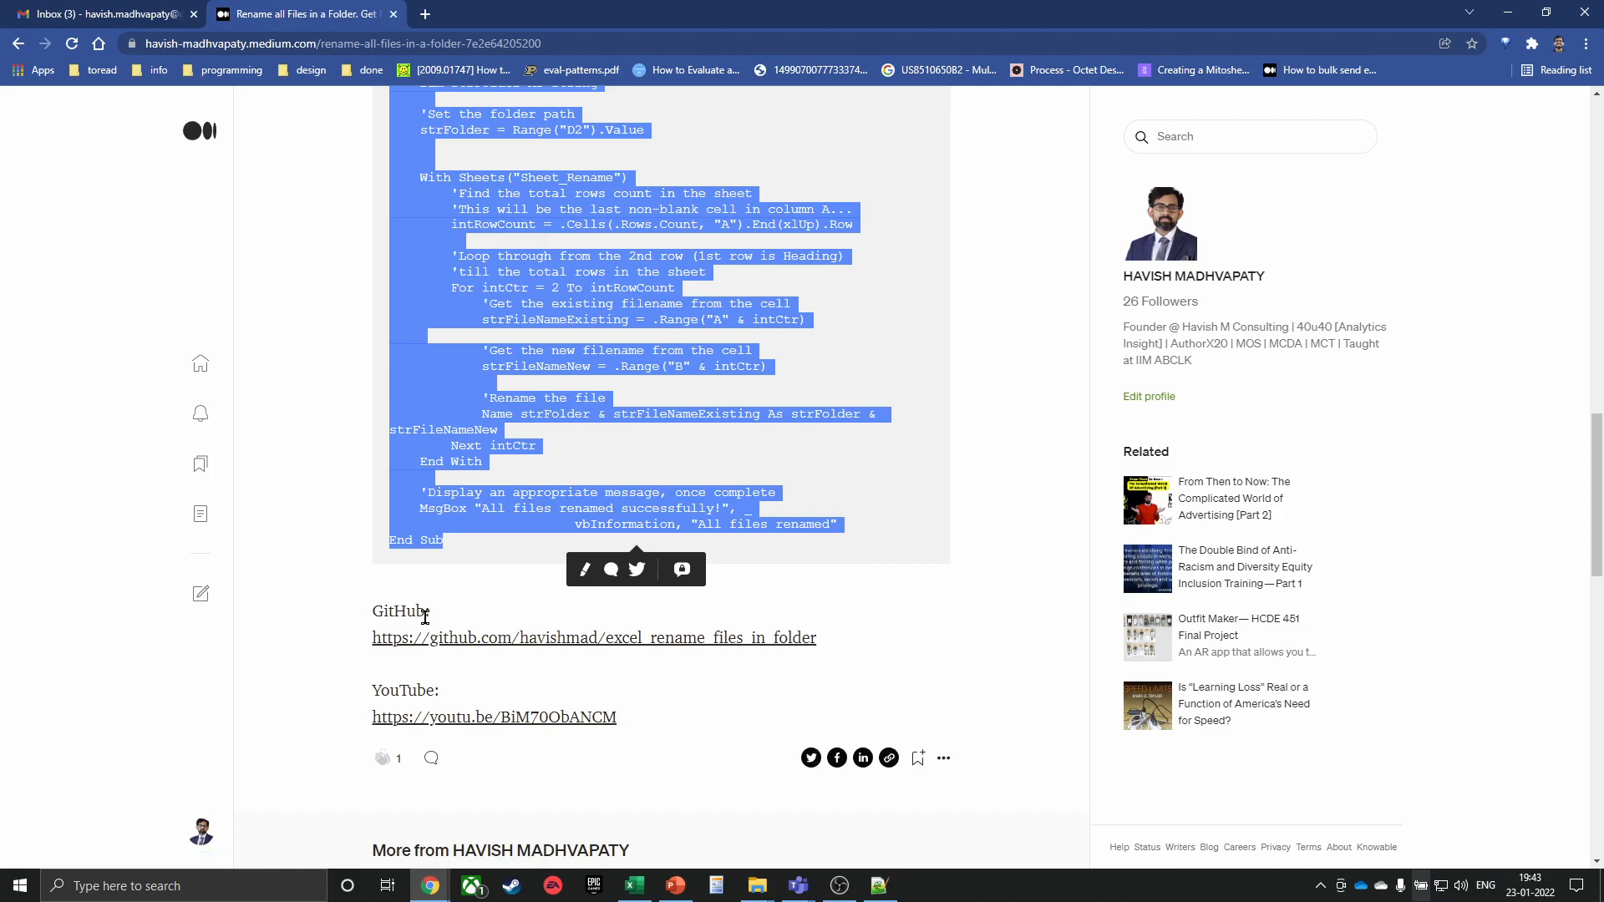
pyautogui.scroll(-1, 455, 668)
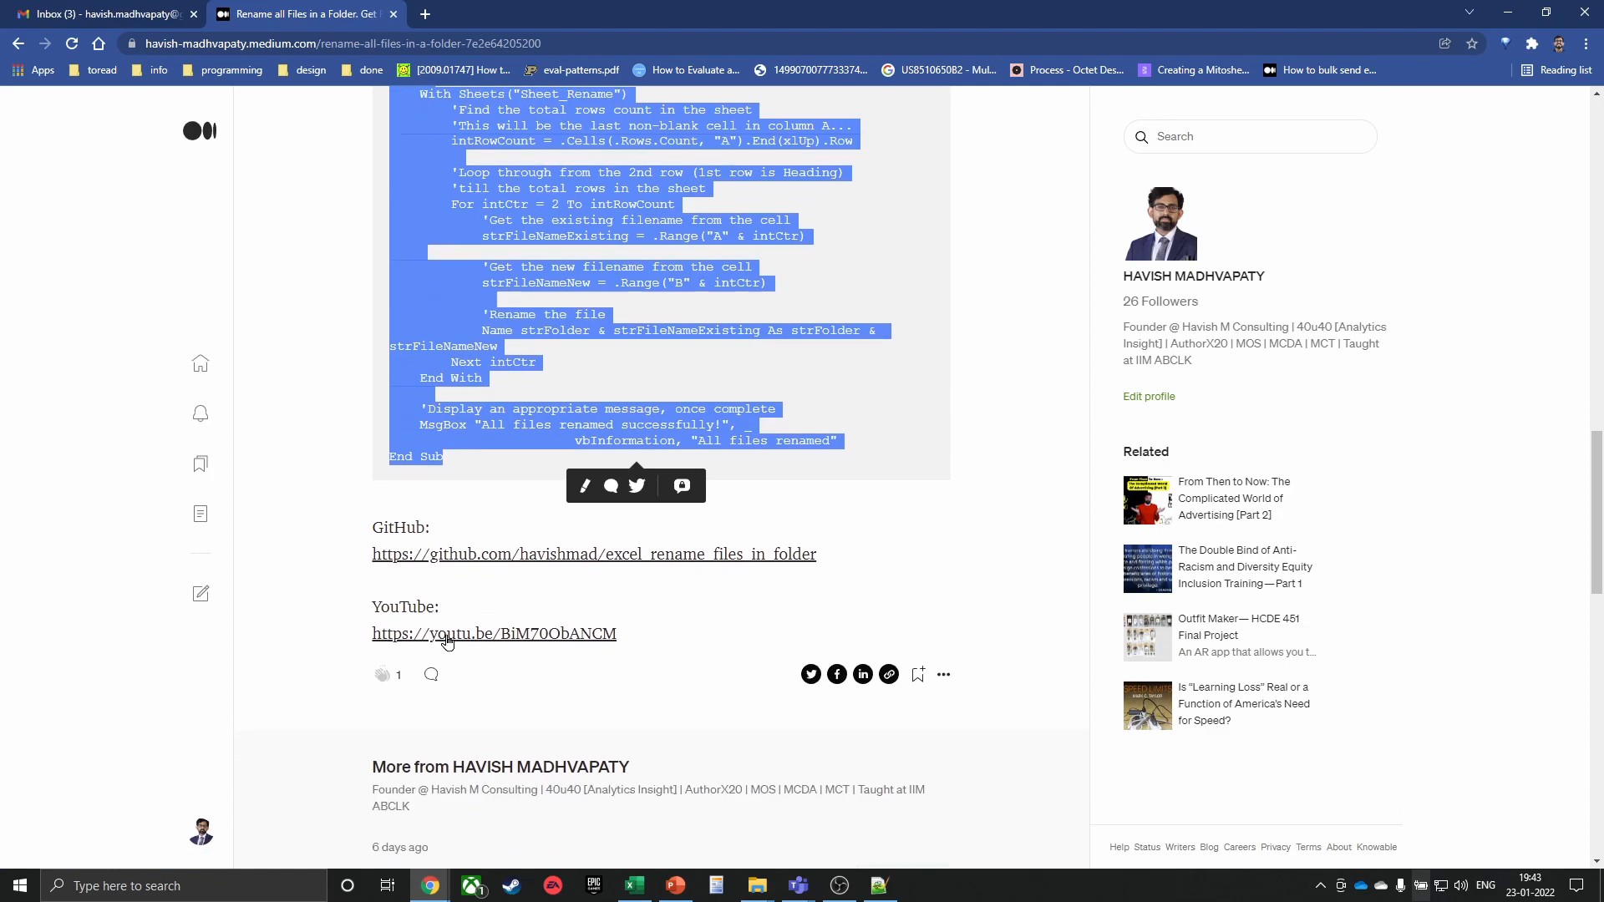
# Check the excel_rename_files_in_folder GitHub repo and paused YouTube demo, then close them and the Medium tab
pyautogui.click(439, 564)
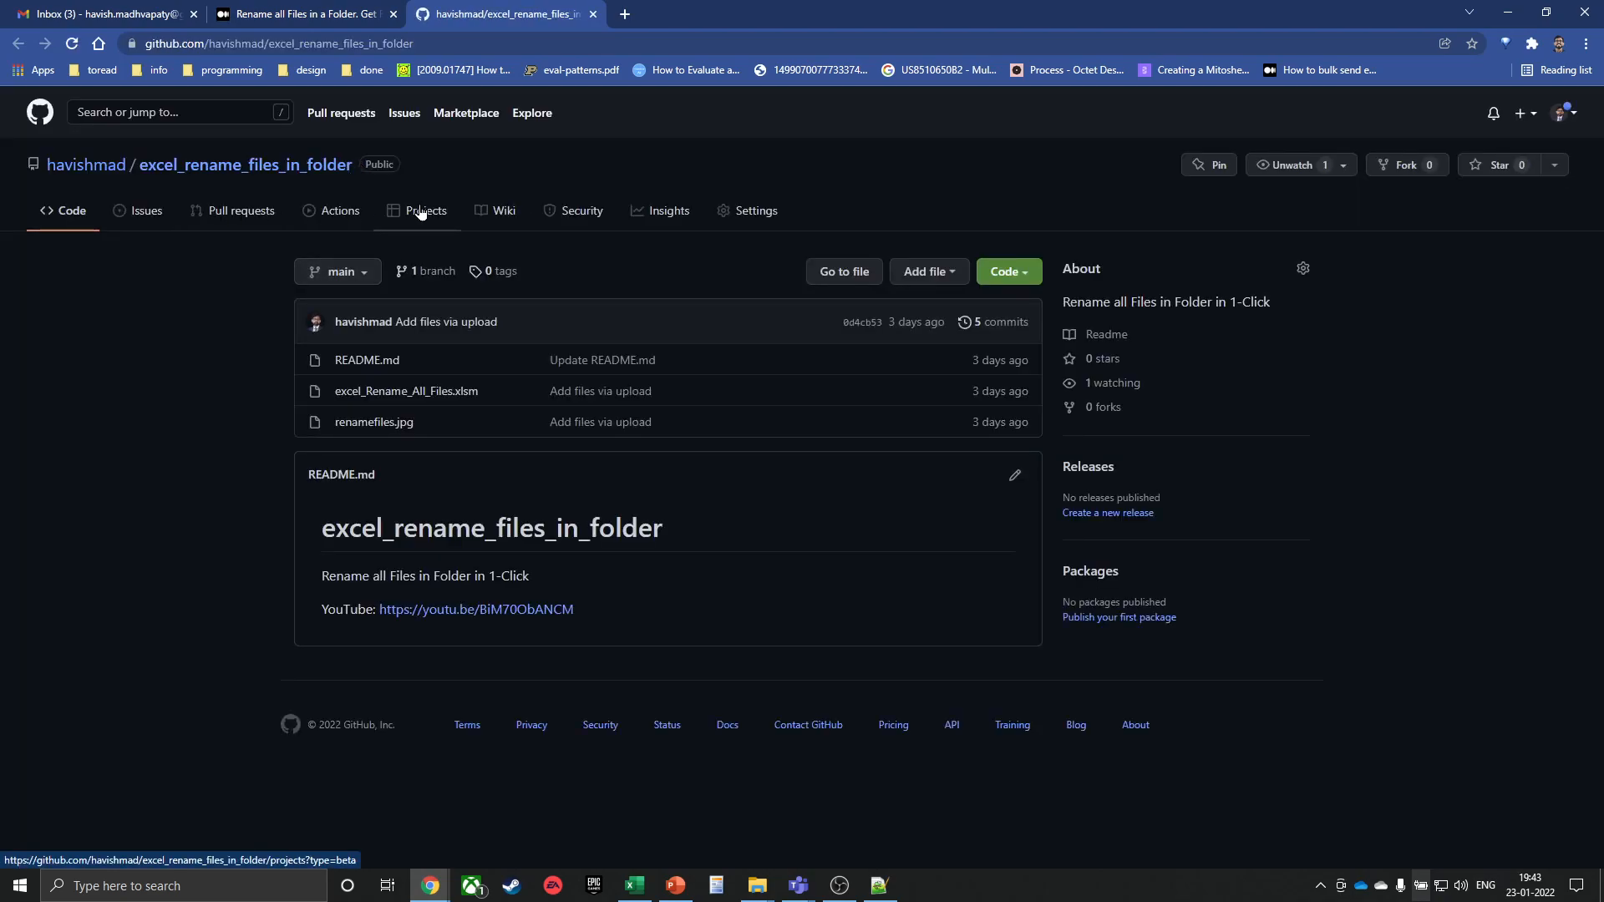
pyautogui.hotkey('ctrl', 'w')
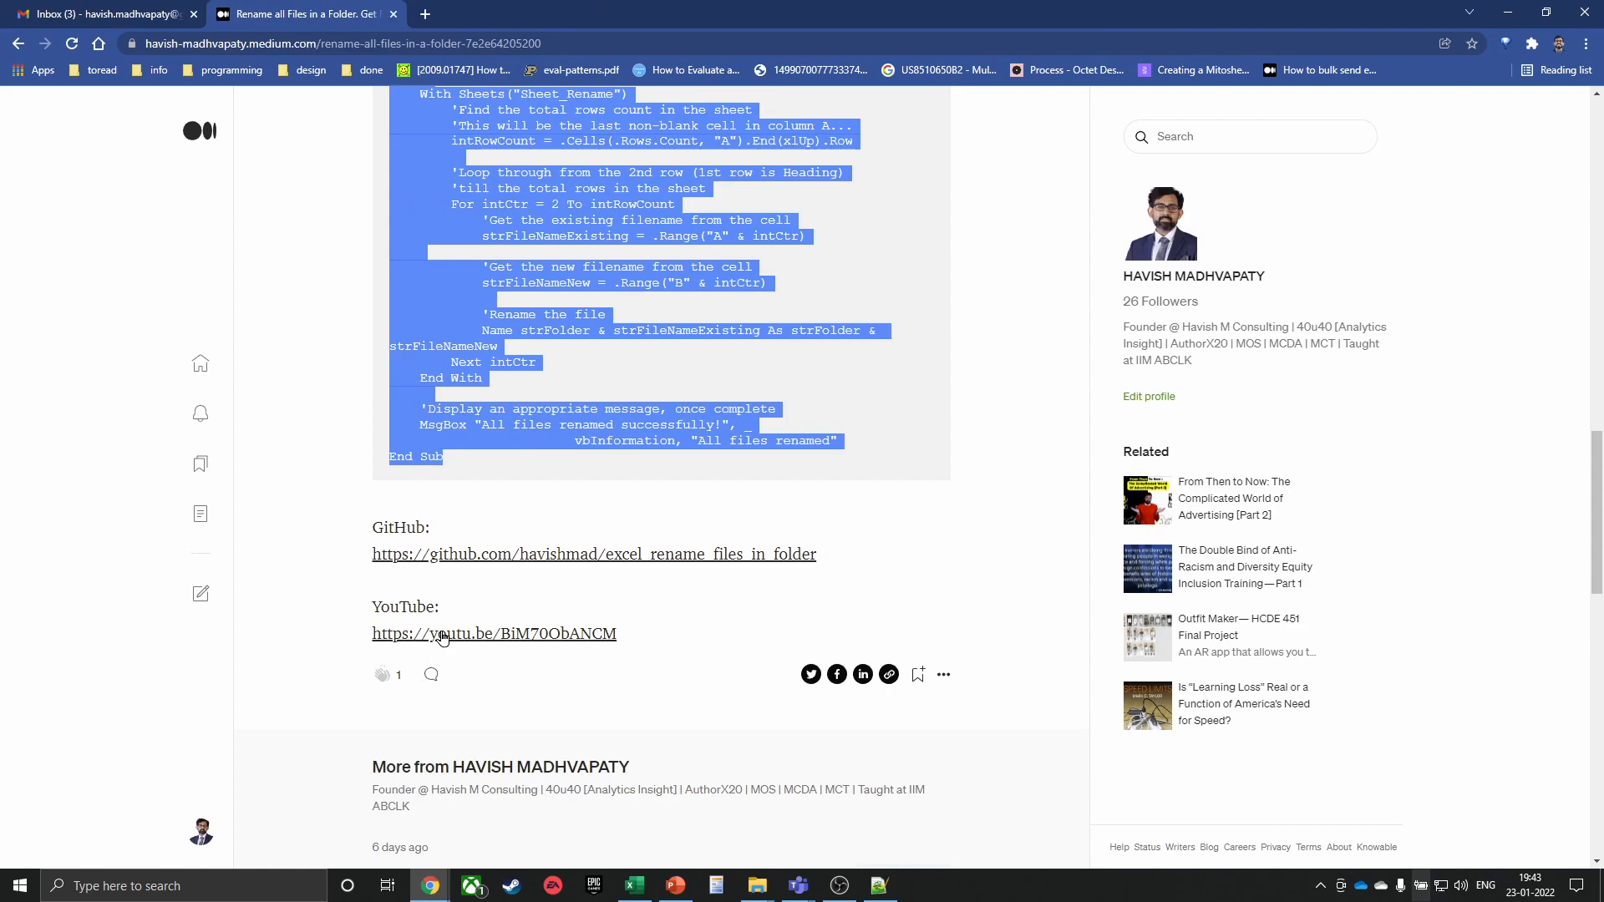
pyautogui.click(443, 635)
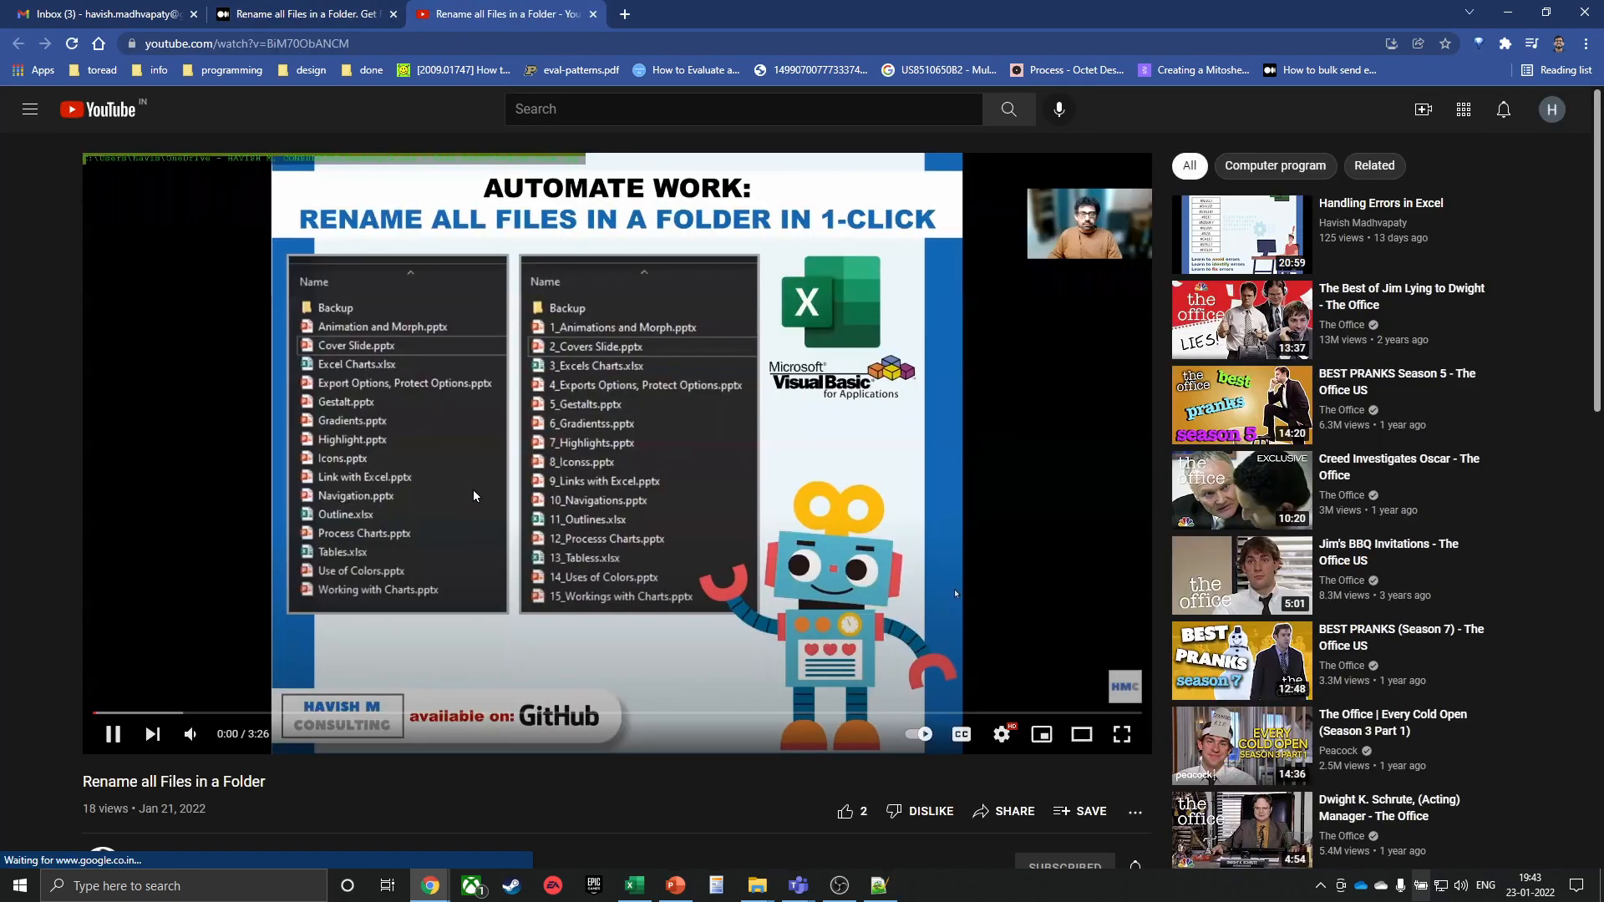
pyautogui.click(475, 496)
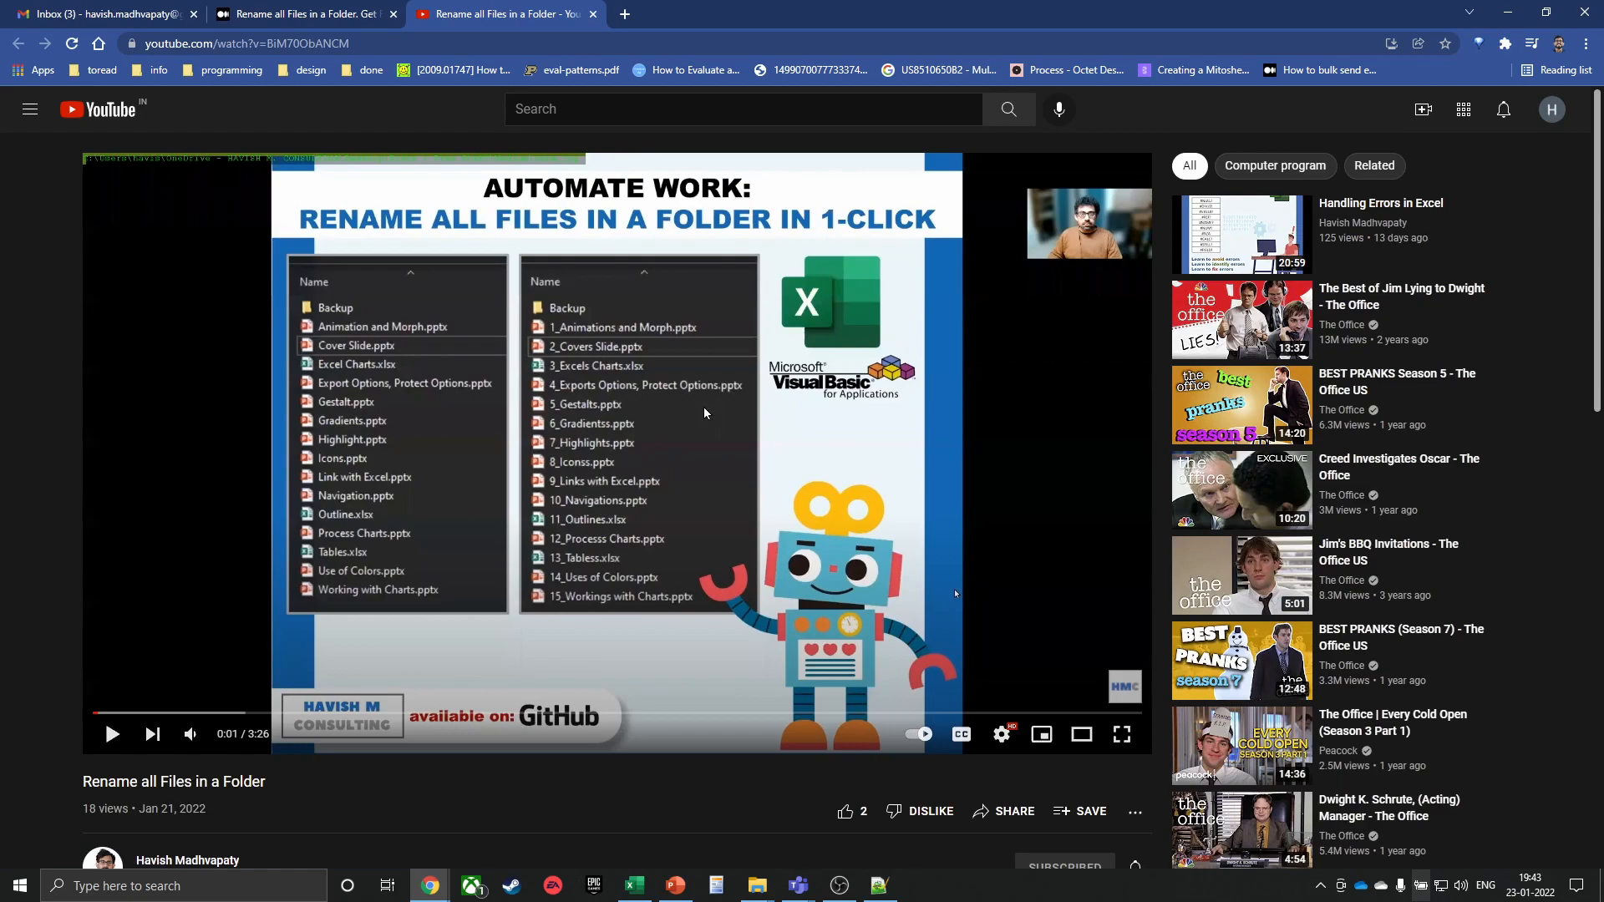
pyautogui.middleClick(447, 19)
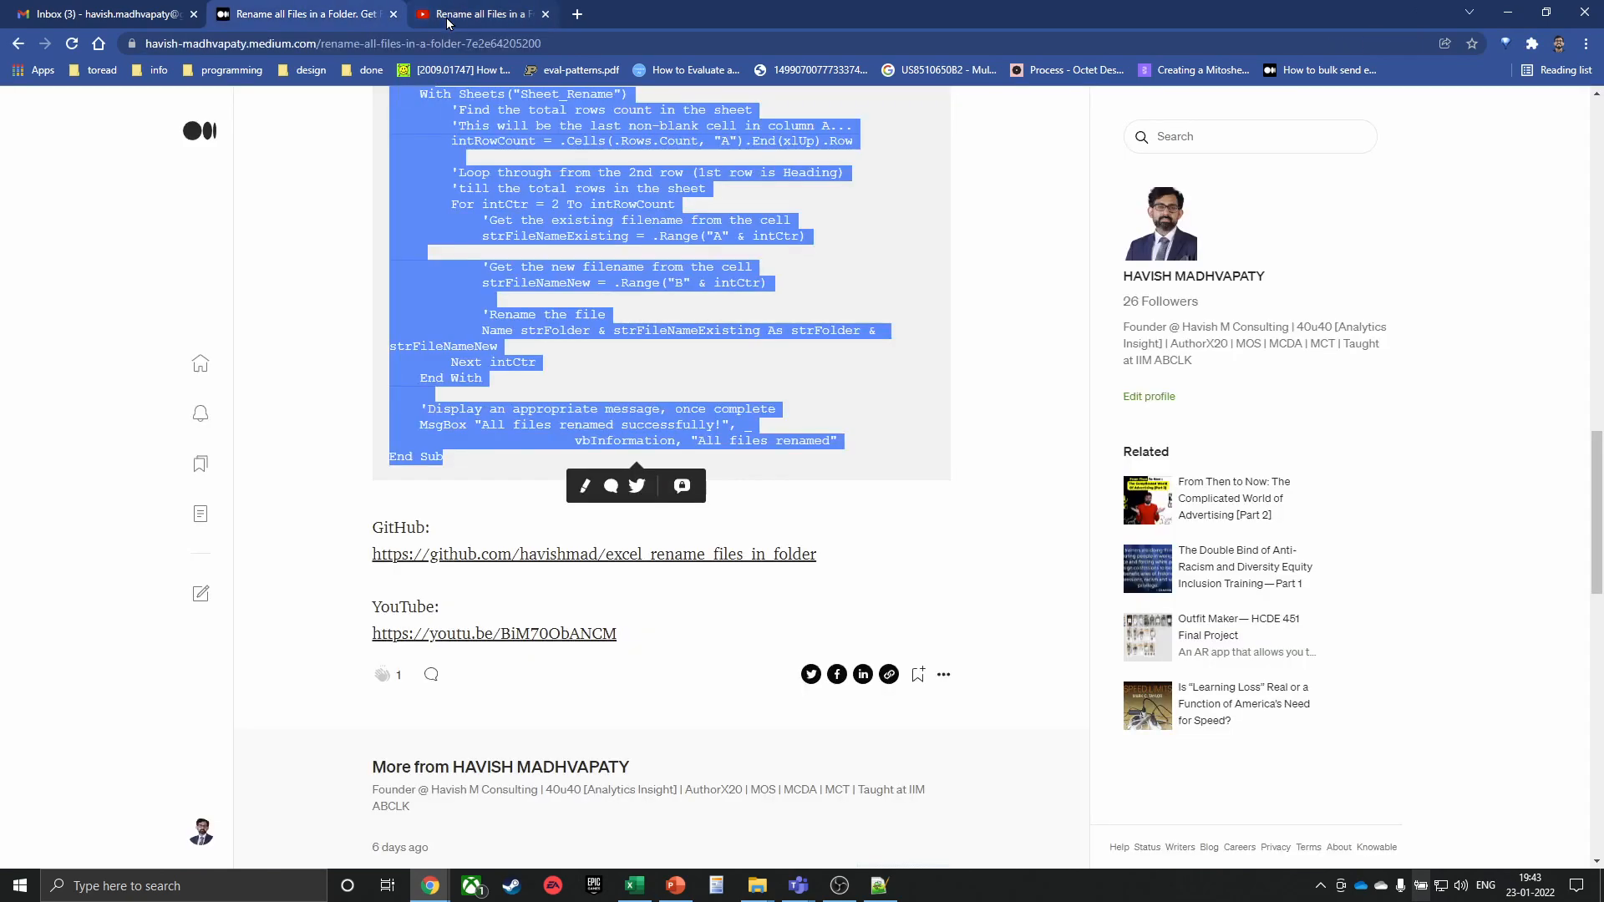
pyautogui.middleClick(292, 15)
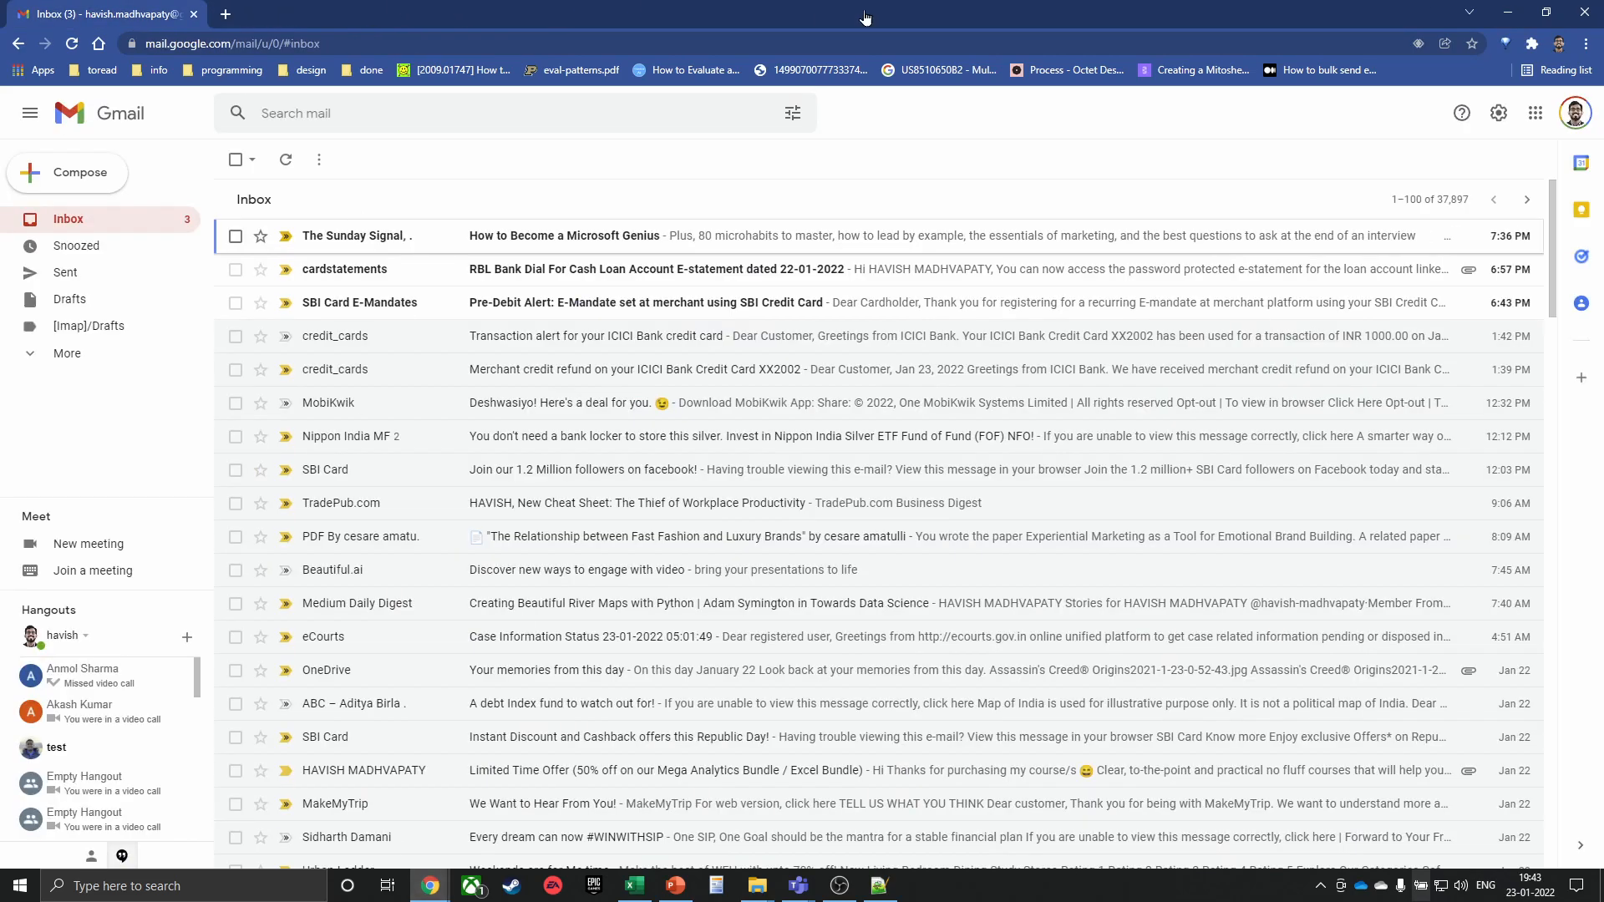
# Close the inbox browser window, switch to Excel, dismiss the market-data disclaimer and select cell A1 on Sheet4
pyautogui.click(1589, 27)
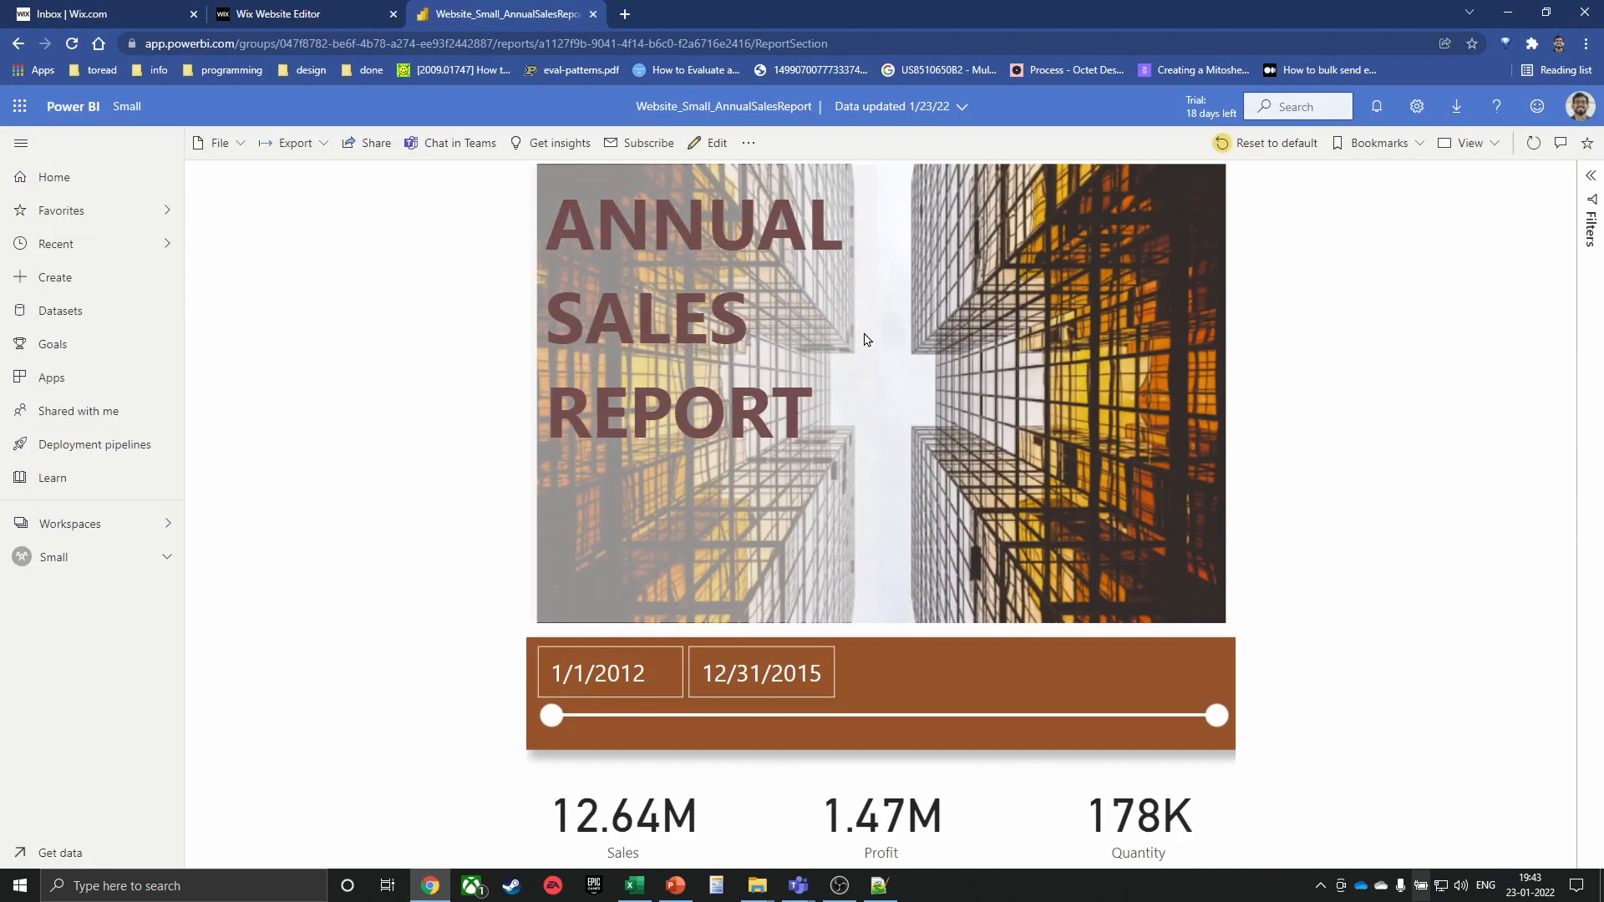
pyautogui.hotkey('alt', 'Tab')
pyautogui.press('Tab')
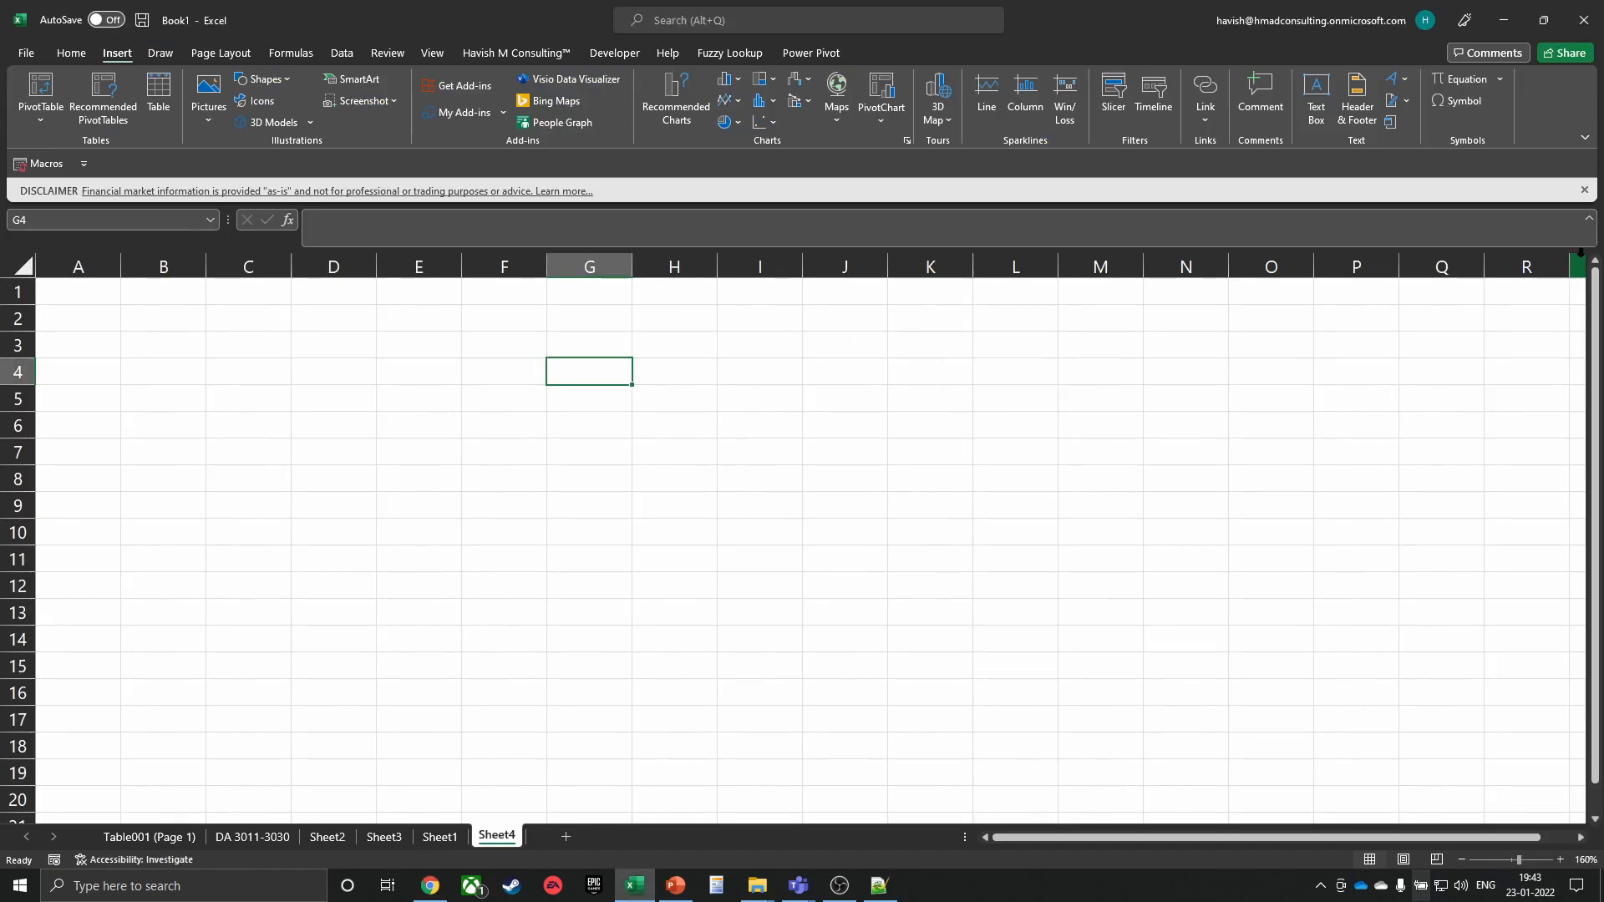
pyautogui.click(1585, 190)
pyautogui.click(268, 274)
pyautogui.keyDown('ctrl'); pyautogui.scroll(1, 268, 276); pyautogui.keyUp('ctrl')
pyautogui.keyDown('ctrl'); pyautogui.scroll(5, 268, 277); pyautogui.keyUp('ctrl')
pyautogui.click(118, 297)
# Switch briefly to Power BI and Excel, then return to the browser
pyautogui.hotkey('alt', 'Tab')
pyautogui.hotkey('alt', 'Tab')
pyautogui.hotkey('alt', 'Tab')
pyautogui.hotkey('alt', 'Tab')
pyautogui.hotkey('alt', 'Tab')
pyautogui.hotkey('alt', 'Tab')
pyautogui.hotkey('alt', 'shift', 'Tab')
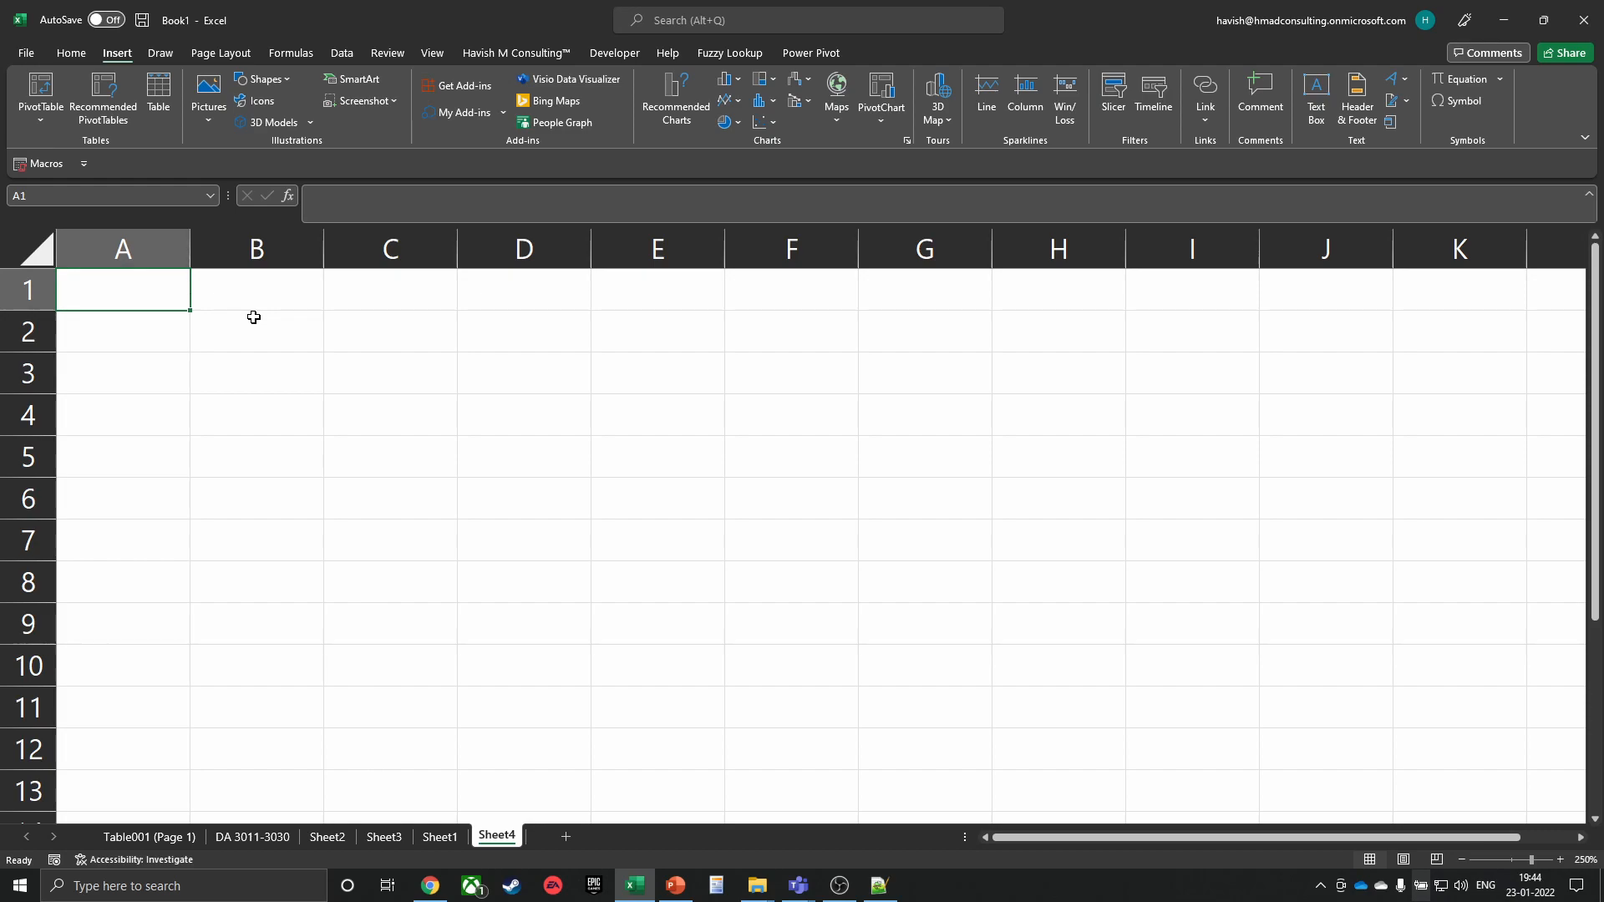
pyautogui.hotkey('alt', 'Tab')
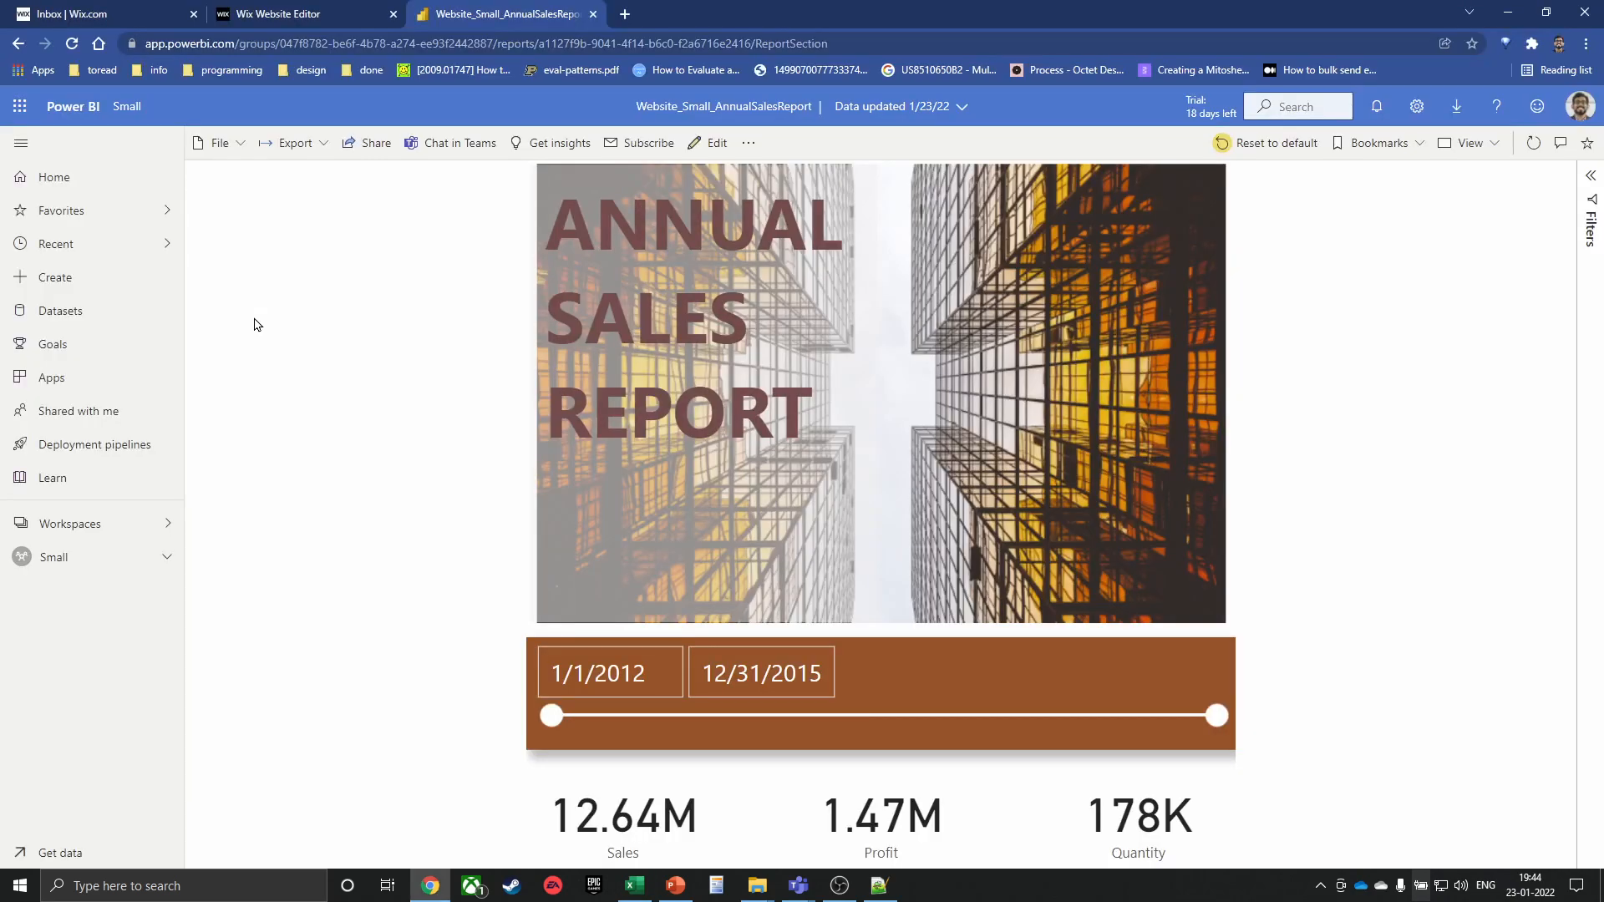
# In a new browser window, search Google for 'polyglot coding'
pyautogui.hotkey('ctrl', 'n')
pyautogui.write('polyglot')
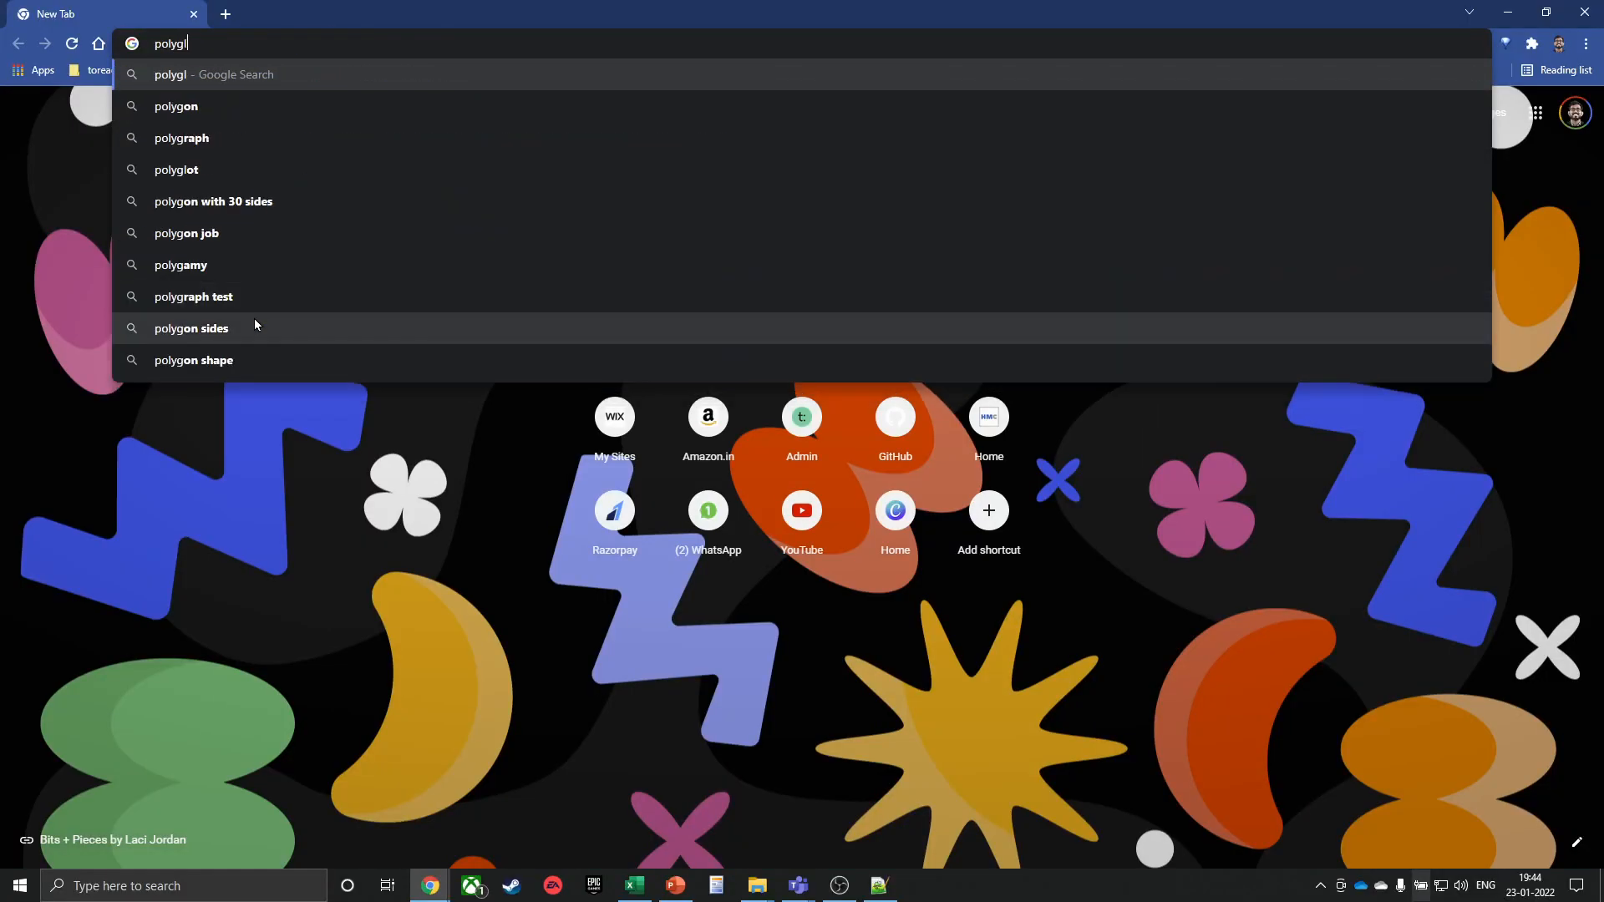
pyautogui.press('Return')
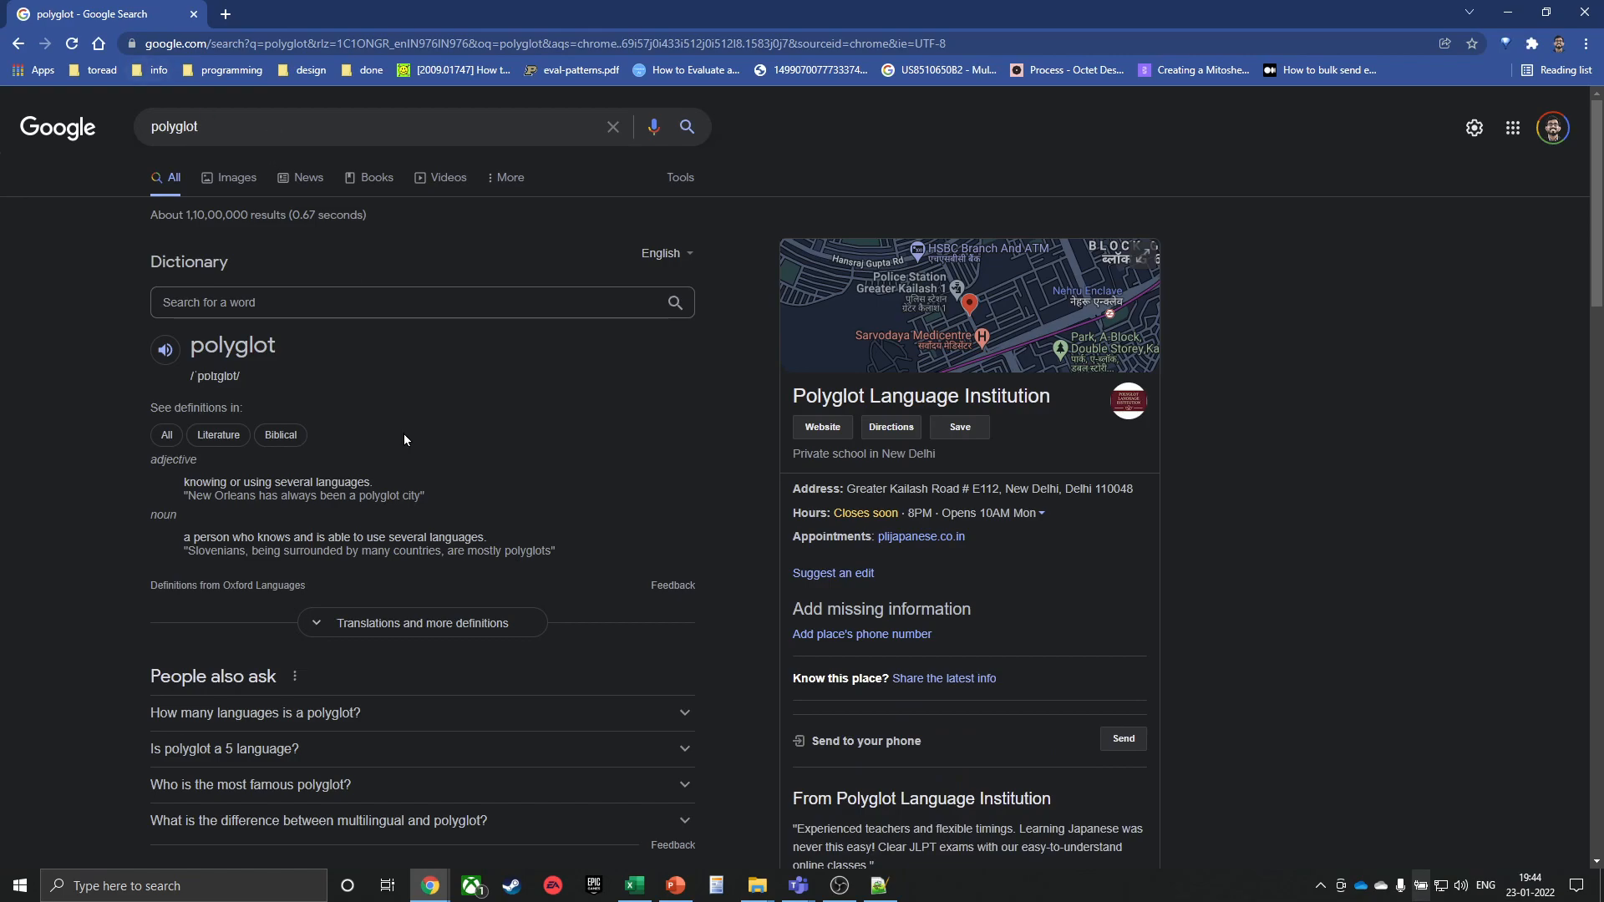
pyautogui.click(285, 129)
pyautogui.write('coding')
pyautogui.press('Return')
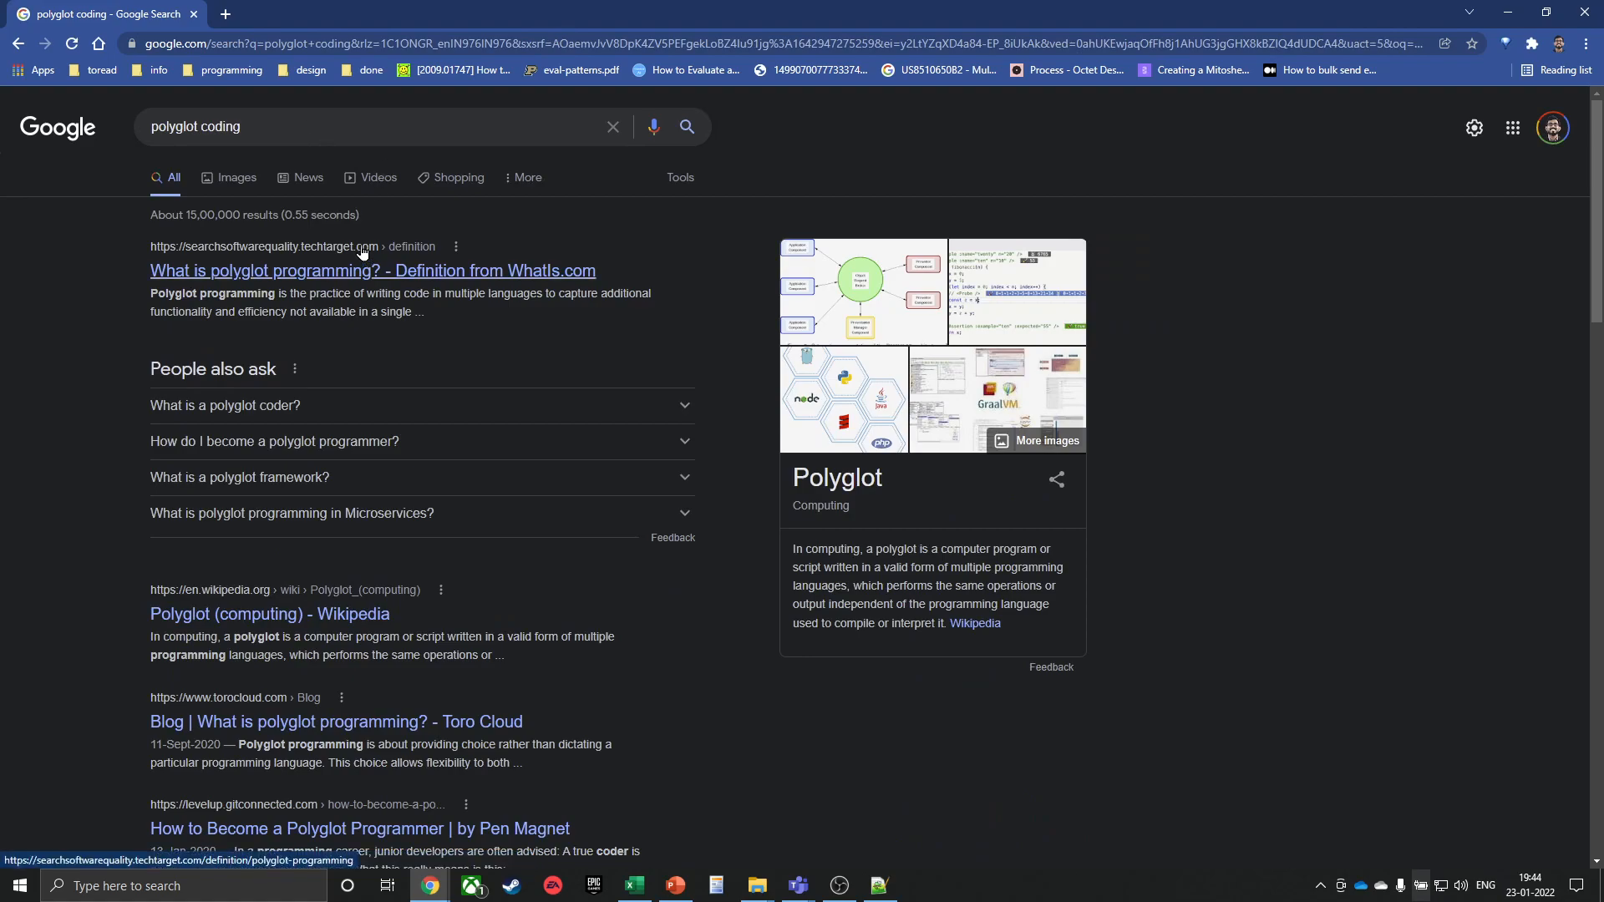
# Replace the query with 'vba javascript python', fixing the misspelled 'javascipt'
pyautogui.tripleClick(351, 127)
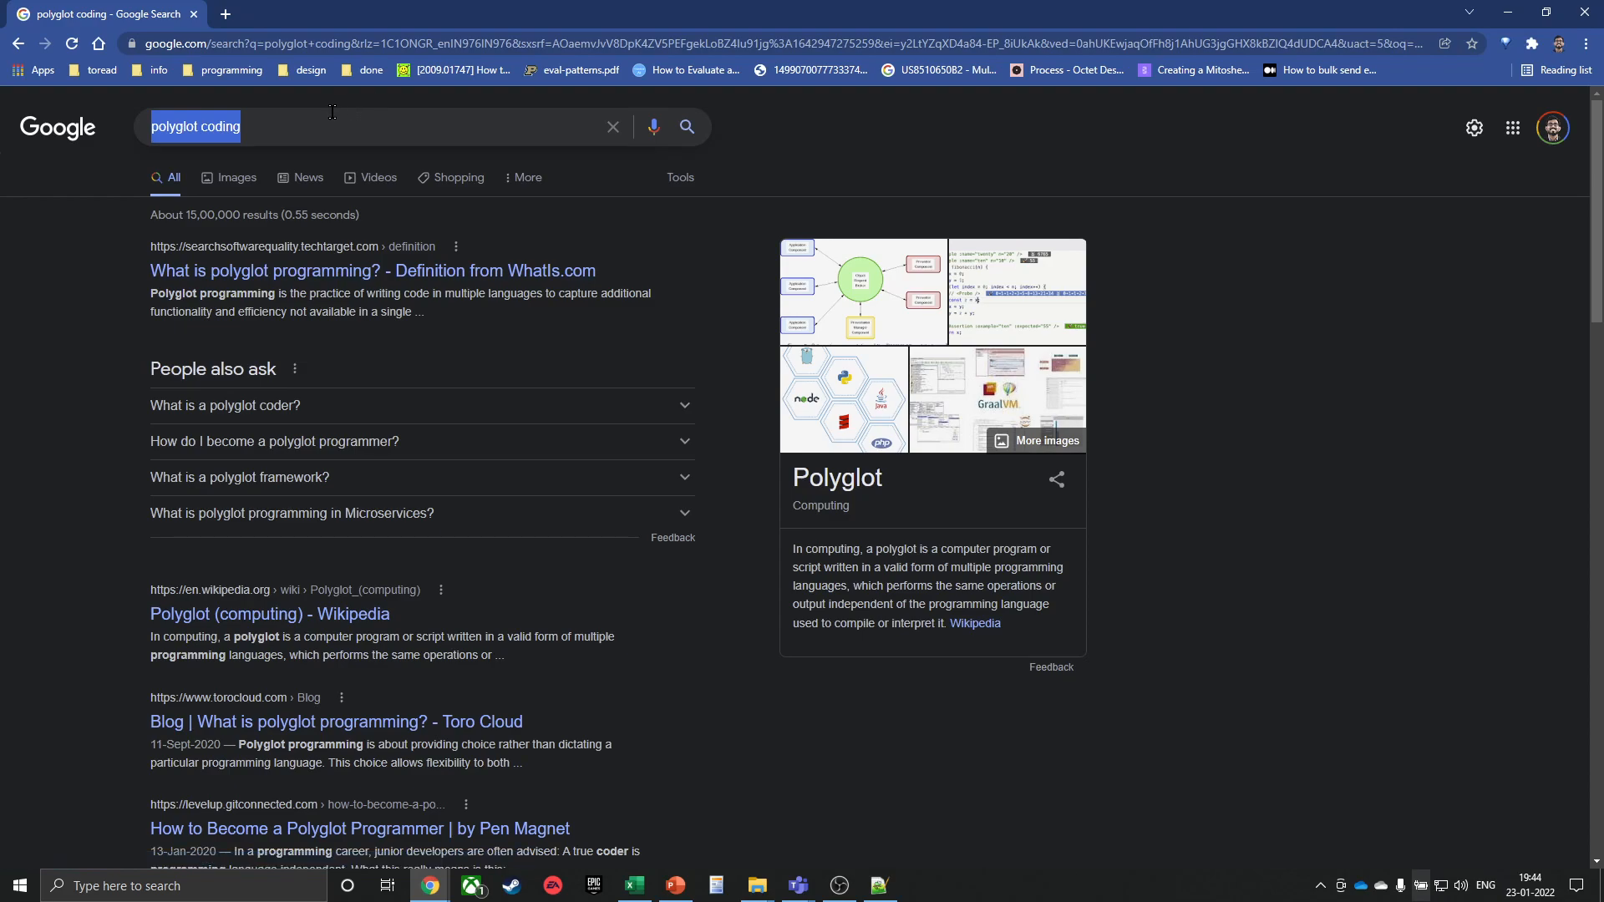
pyautogui.click(299, 127)
pyautogui.hotkey('ctrl', 'a')
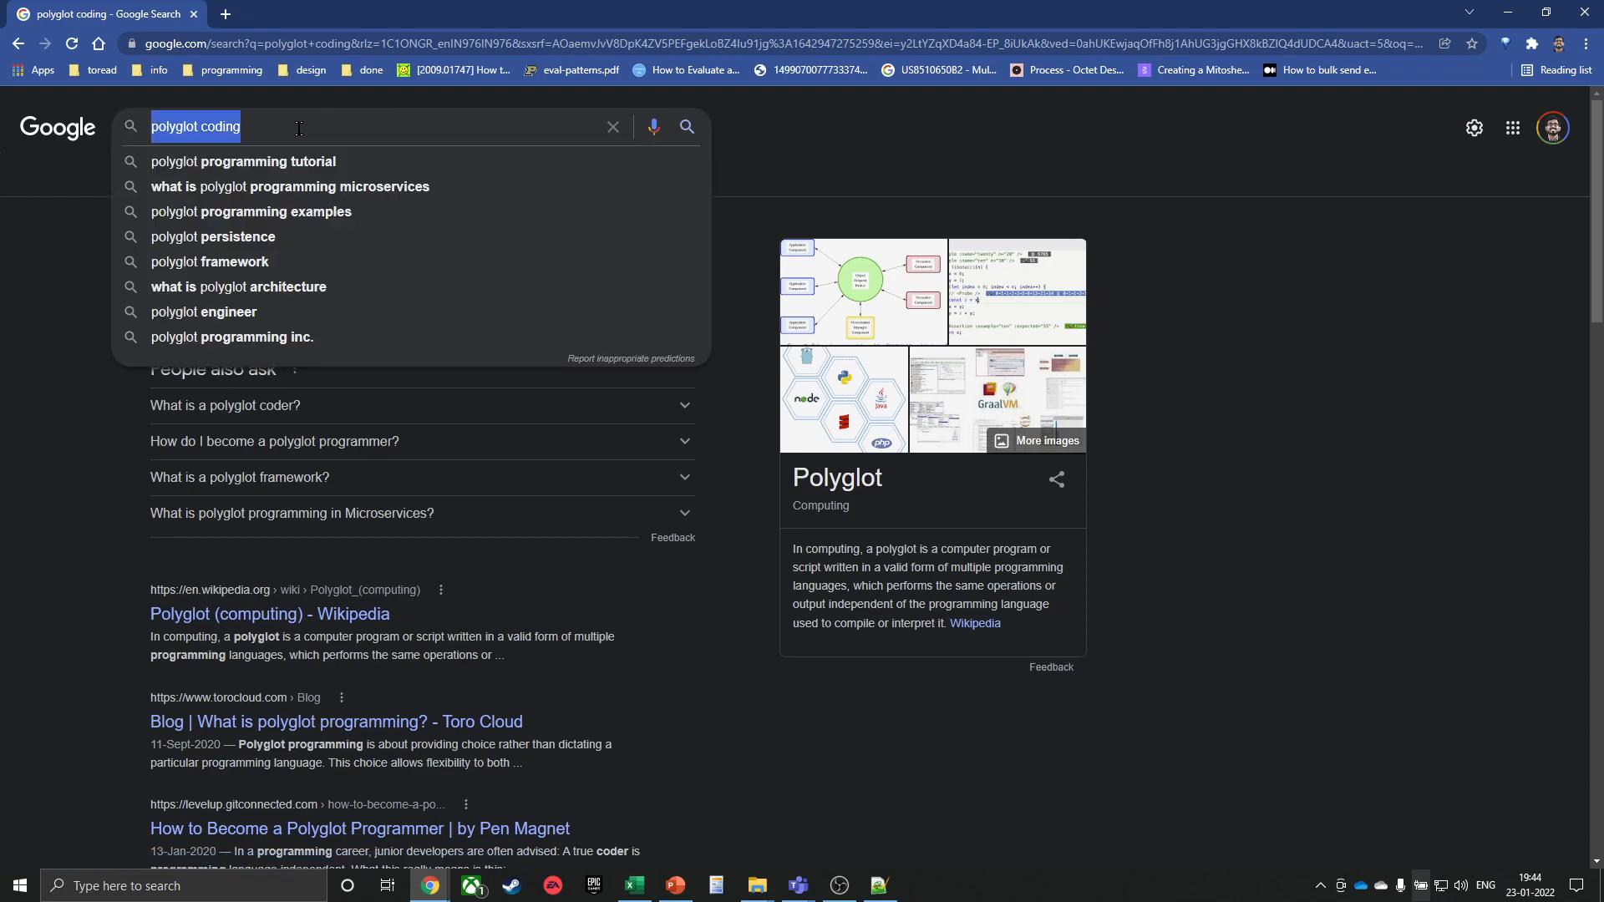
pyautogui.write('vba ')
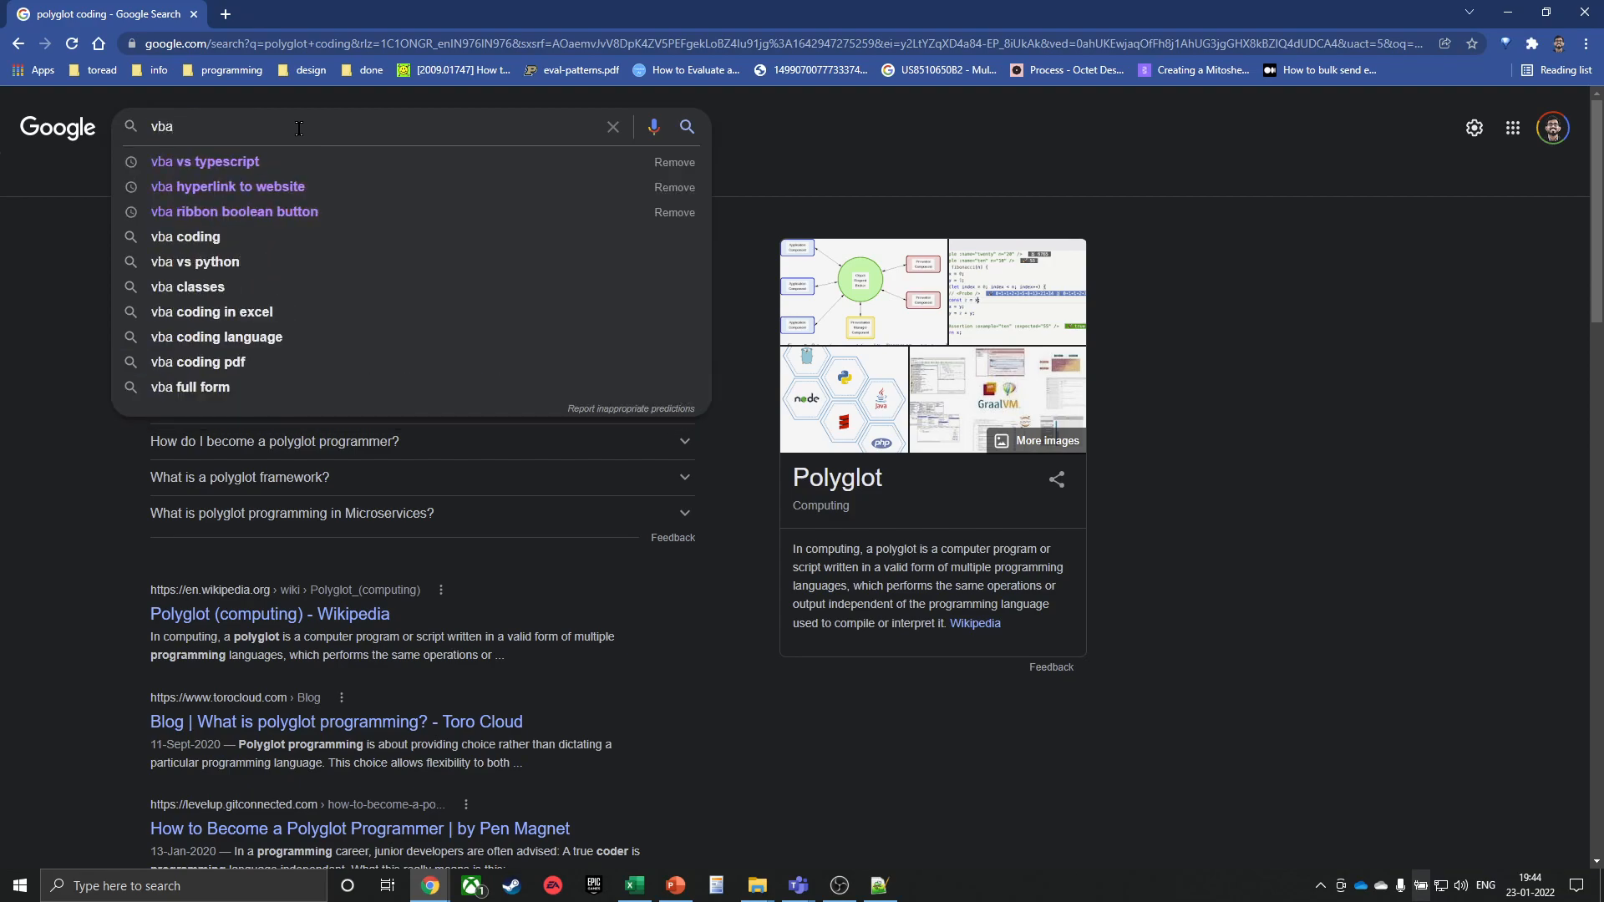
pyautogui.write('javascipt')
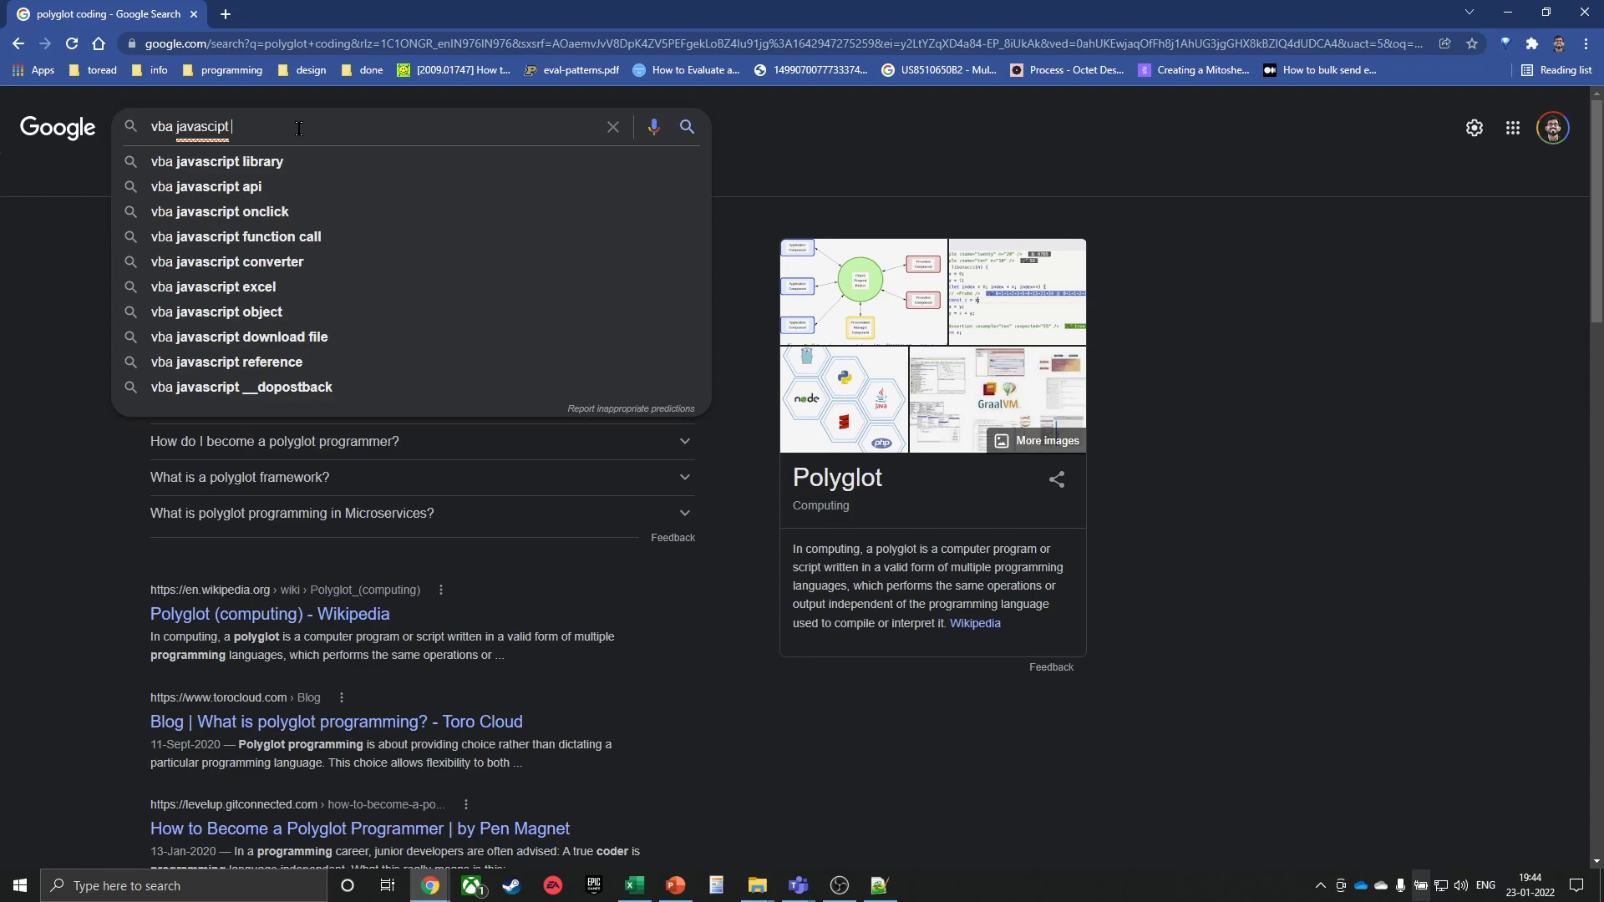
pyautogui.hotkey('ctrl', 'shift', 'Left')
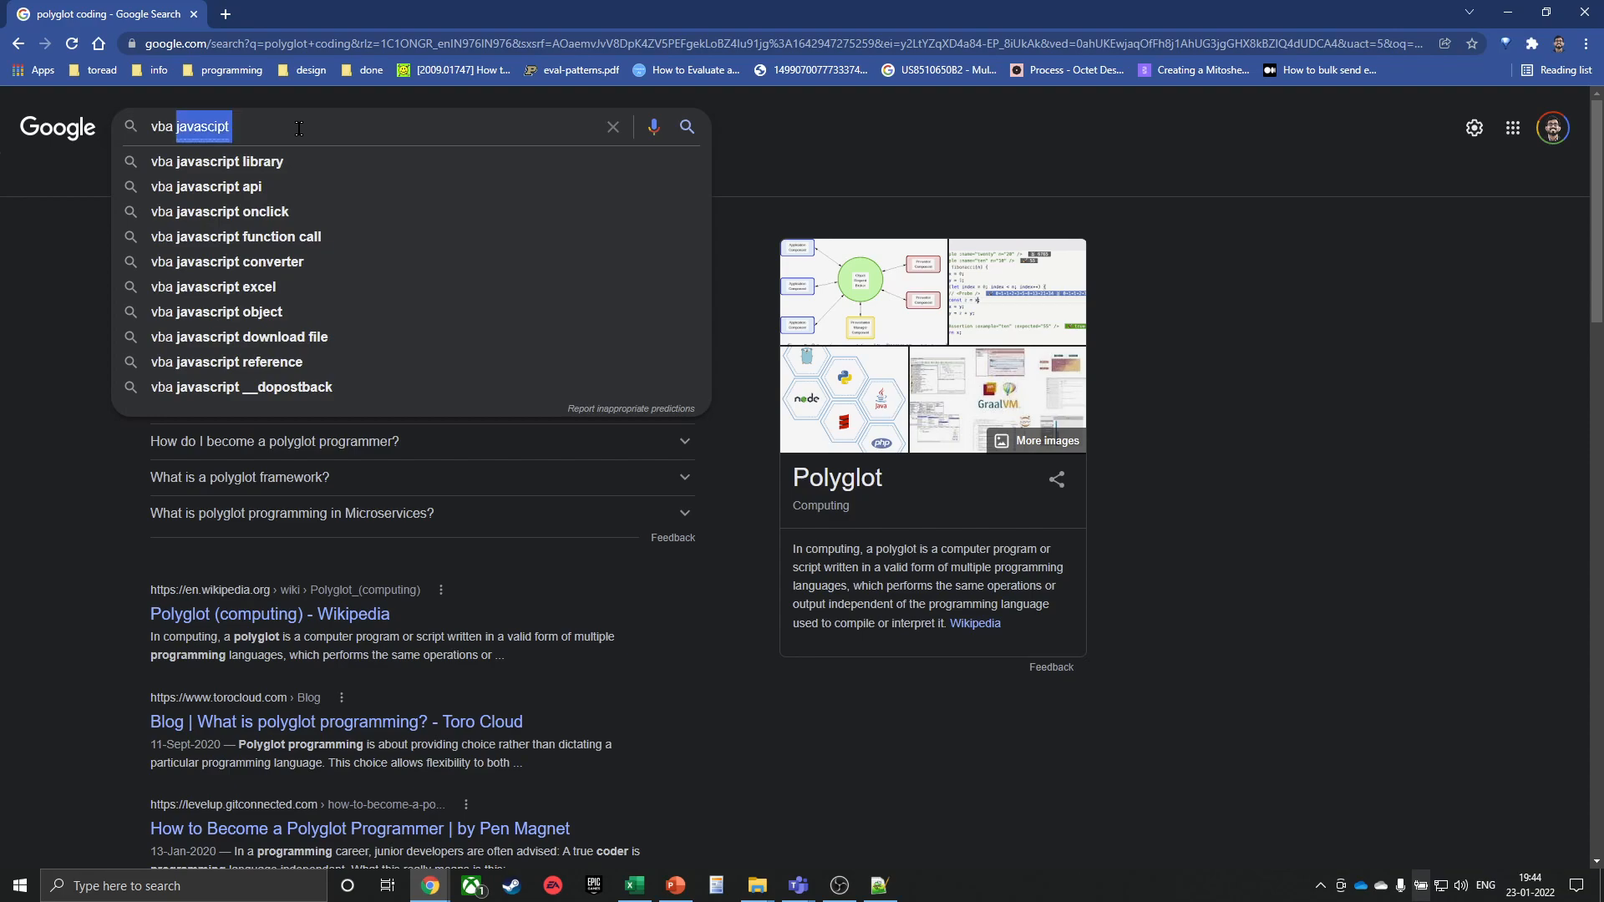
pyautogui.write('javascrip')
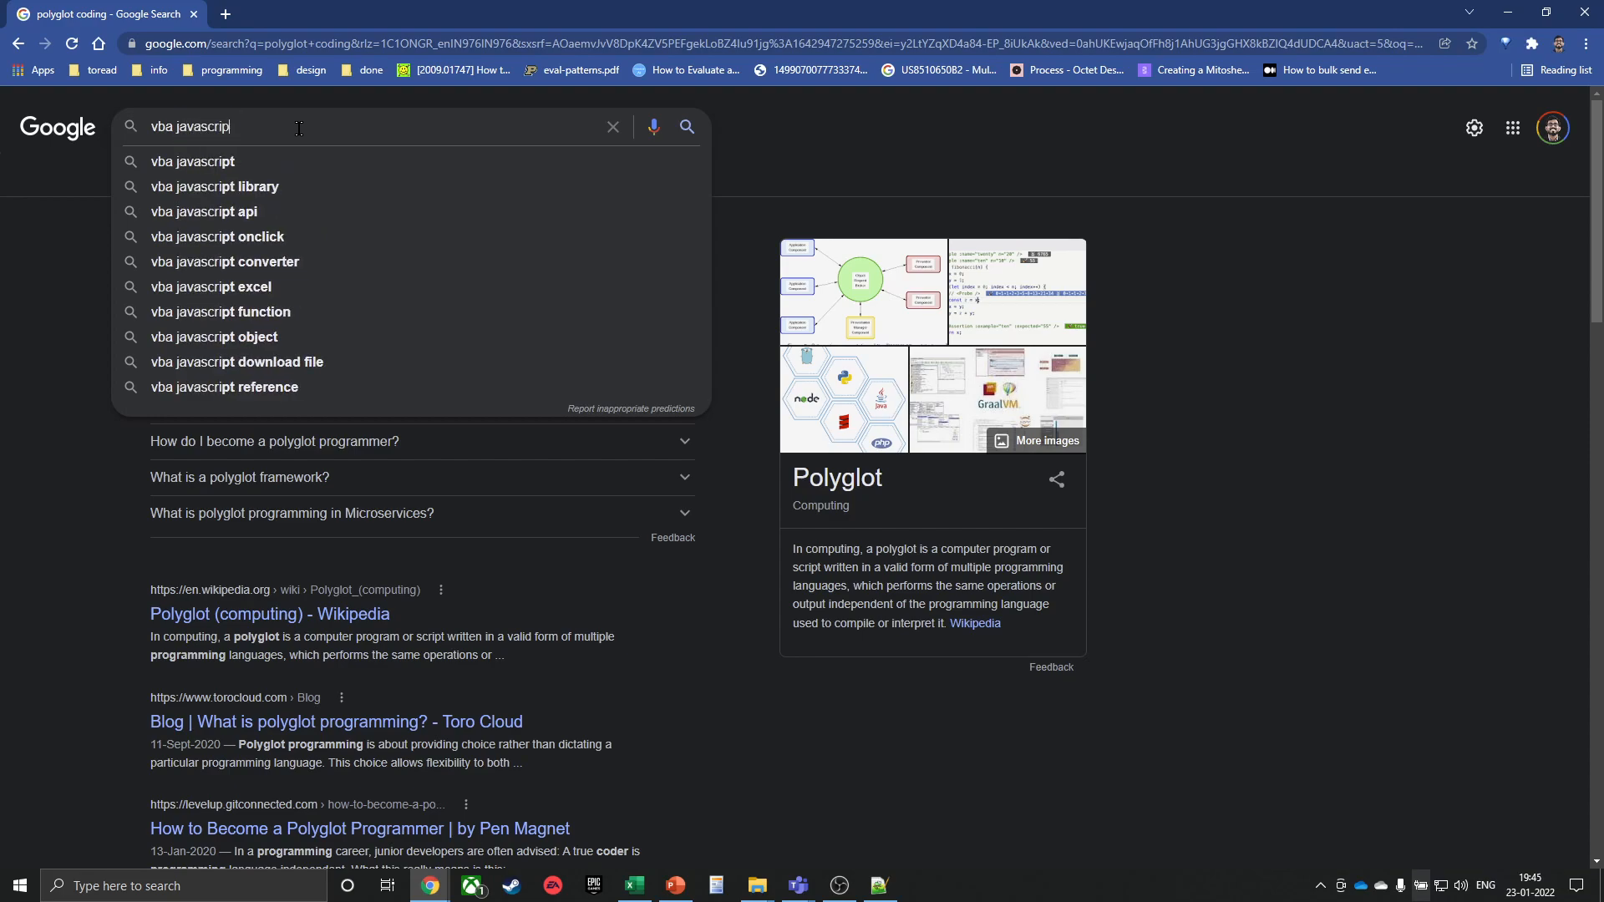
pyautogui.write('t python')
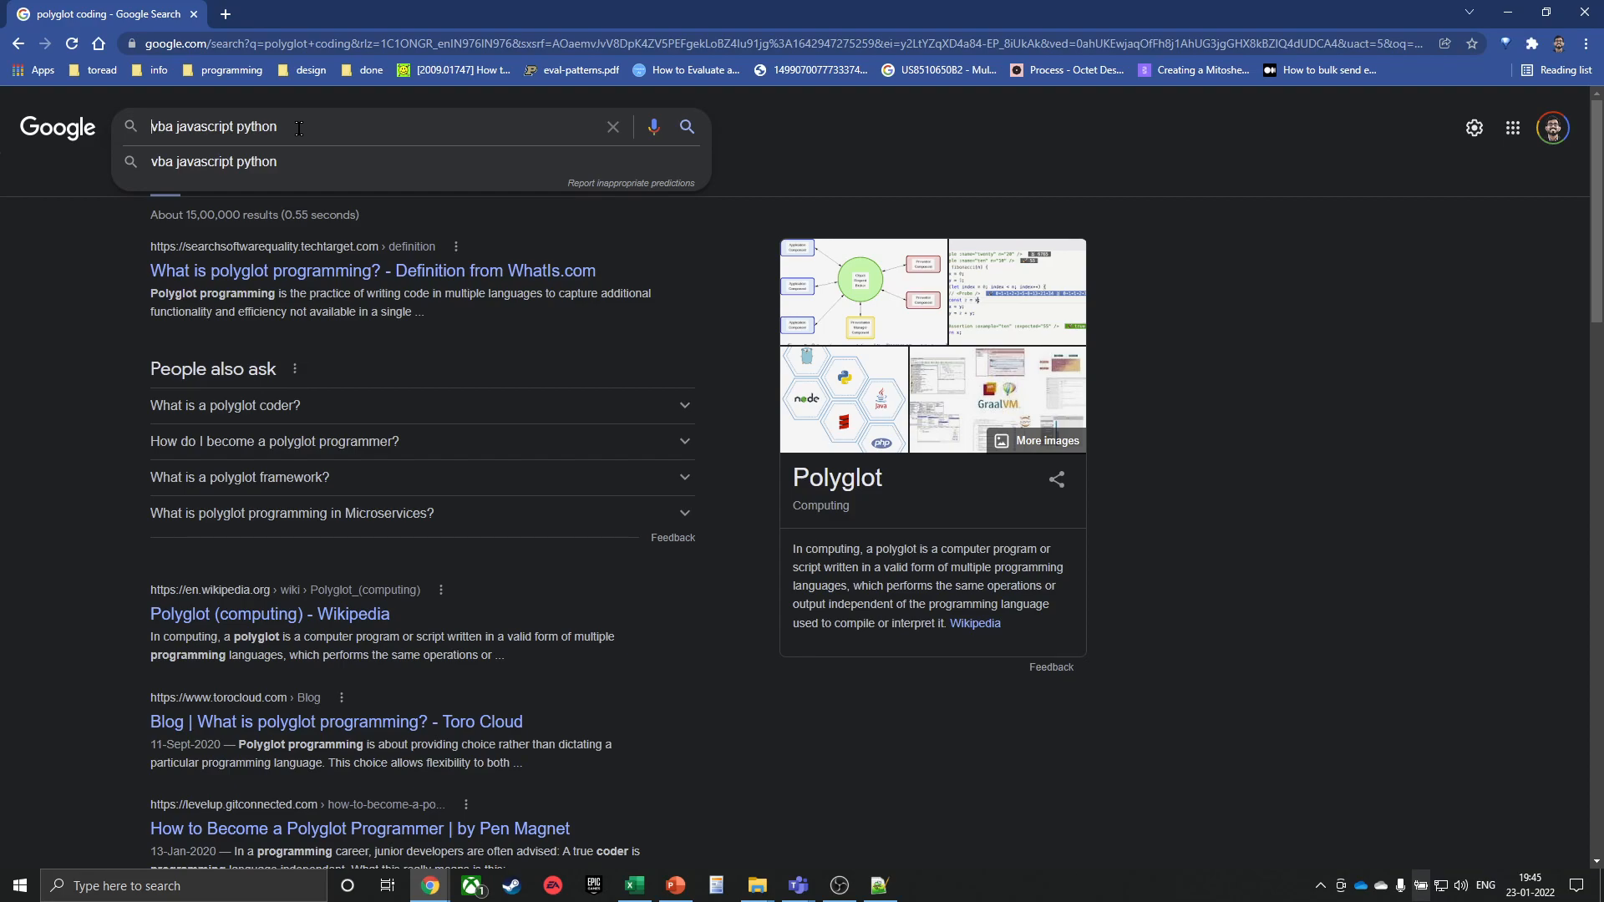
# Select words in the 'vba javascript python' query, then close the Google Search window
pyautogui.press('capslock')
pyautogui.press('capslock')
pyautogui.hotkey('shift', 'Right')
pyautogui.hotkey('shift', 'Right')
pyautogui.press('Right')
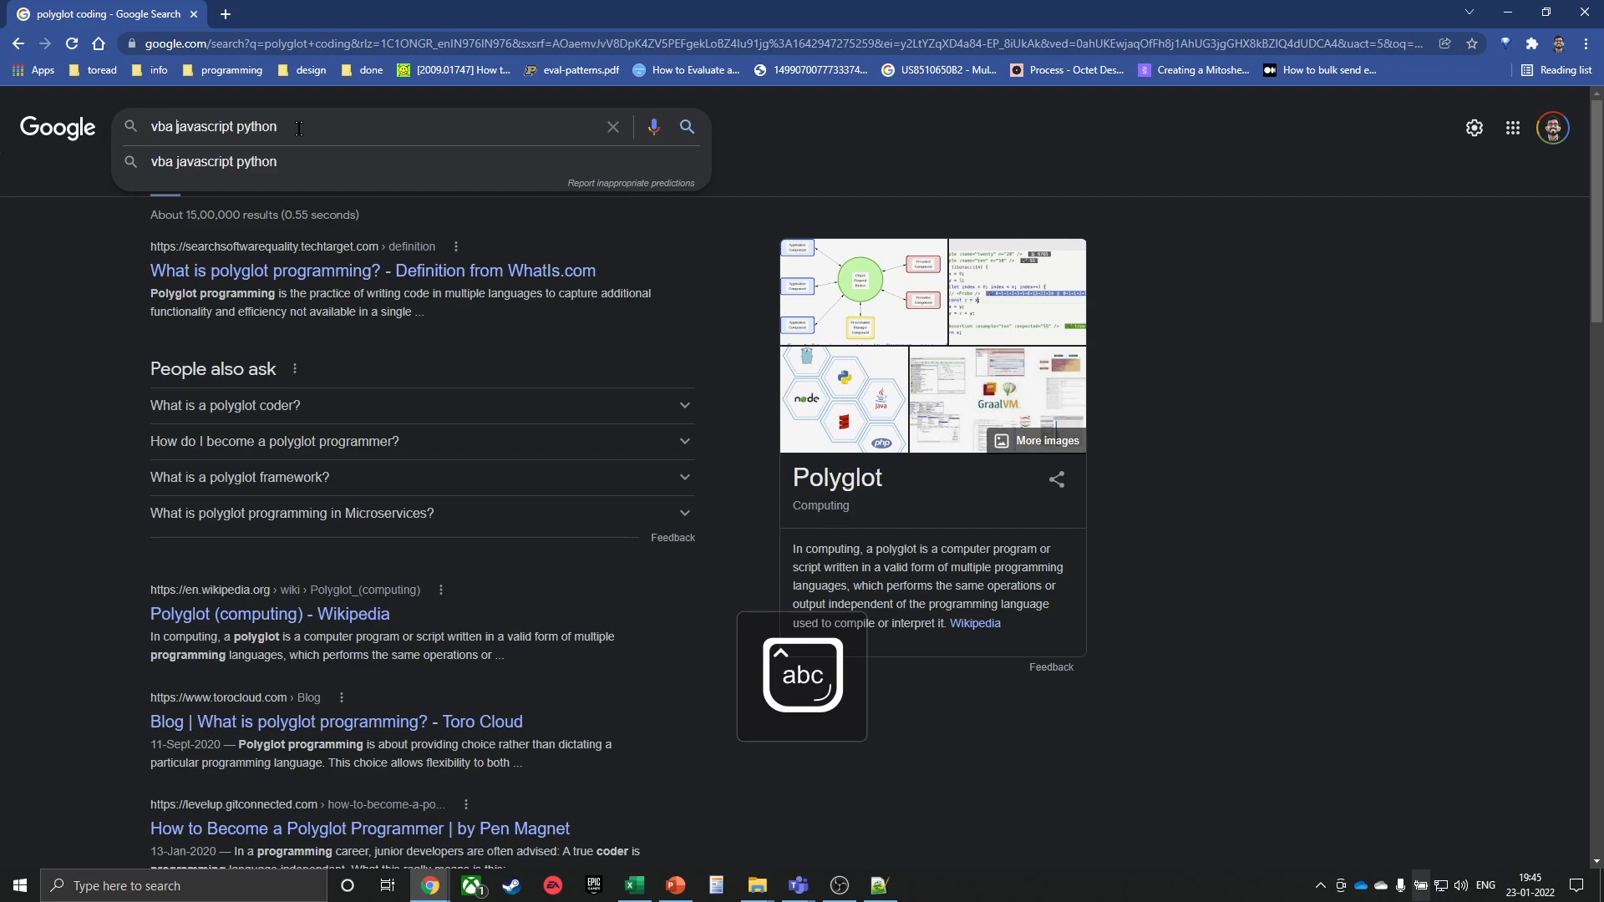
pyautogui.hotkey('shift', 'Home')
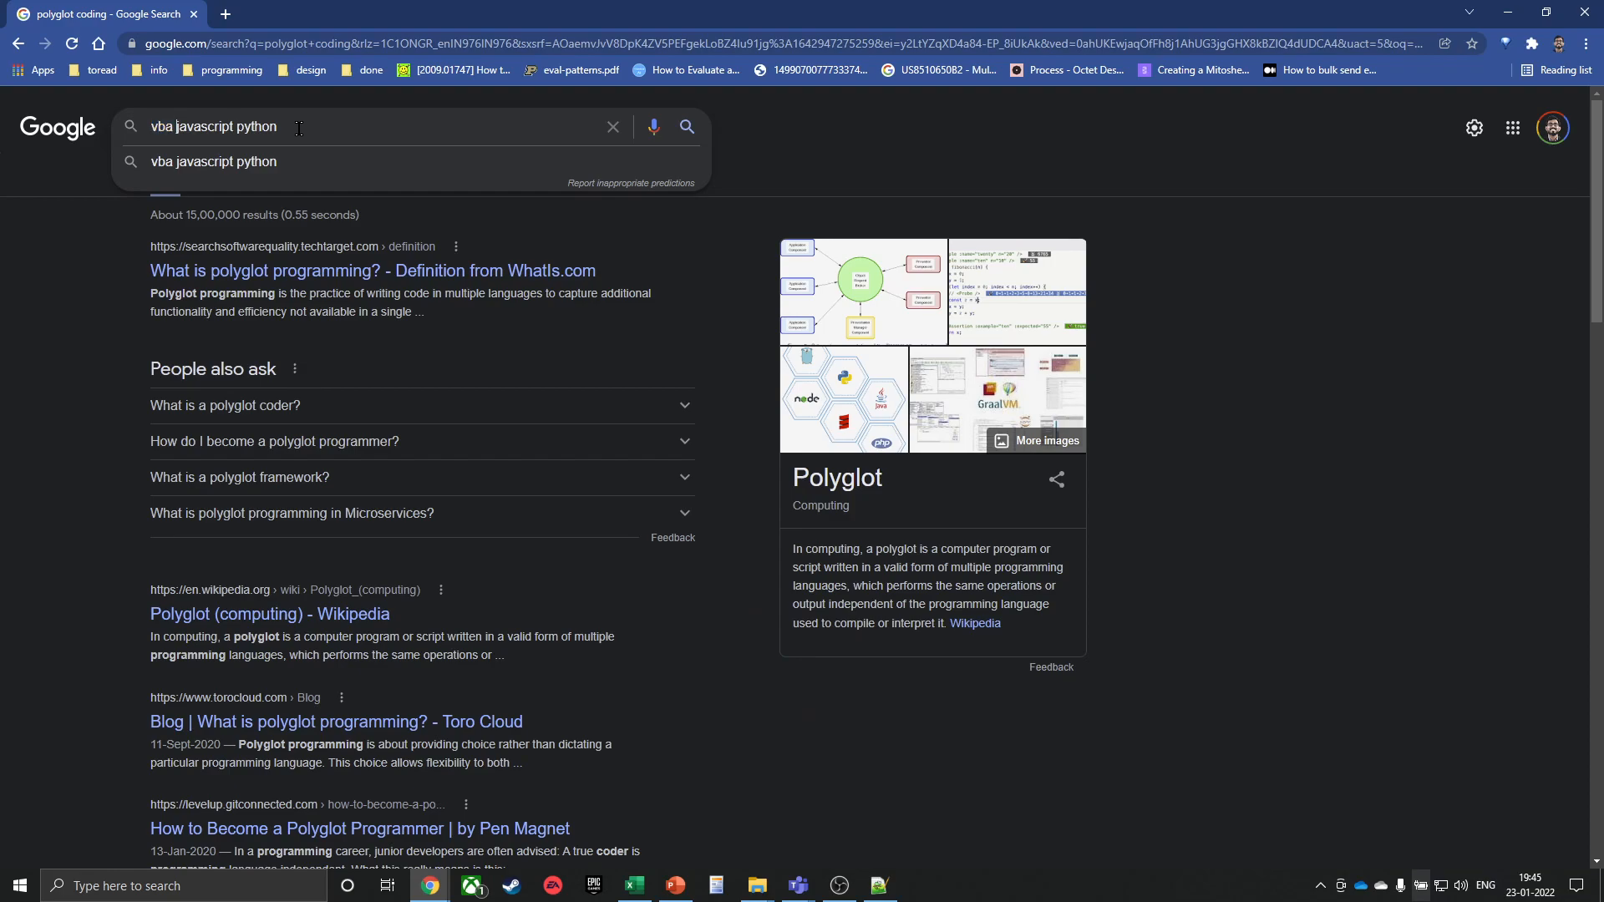
pyautogui.hotkey('ctrl', 'shift', 'Right')
pyautogui.hotkey('shift', 'Left')
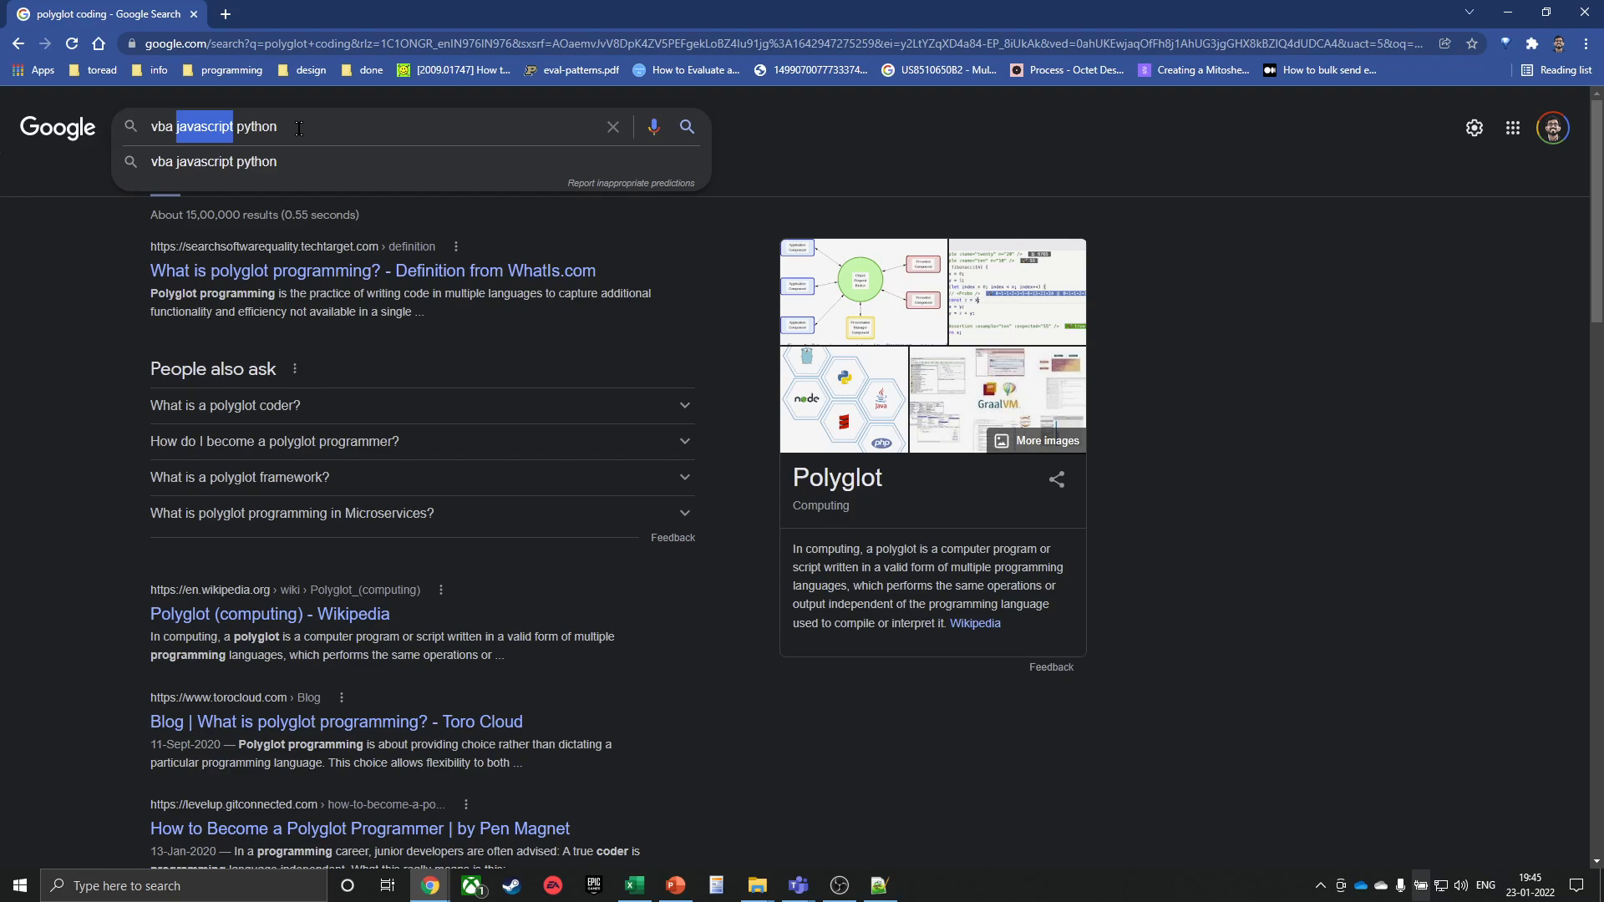
pyautogui.press('End')
pyautogui.hotkey('ctrl', 'shift', 'Left')
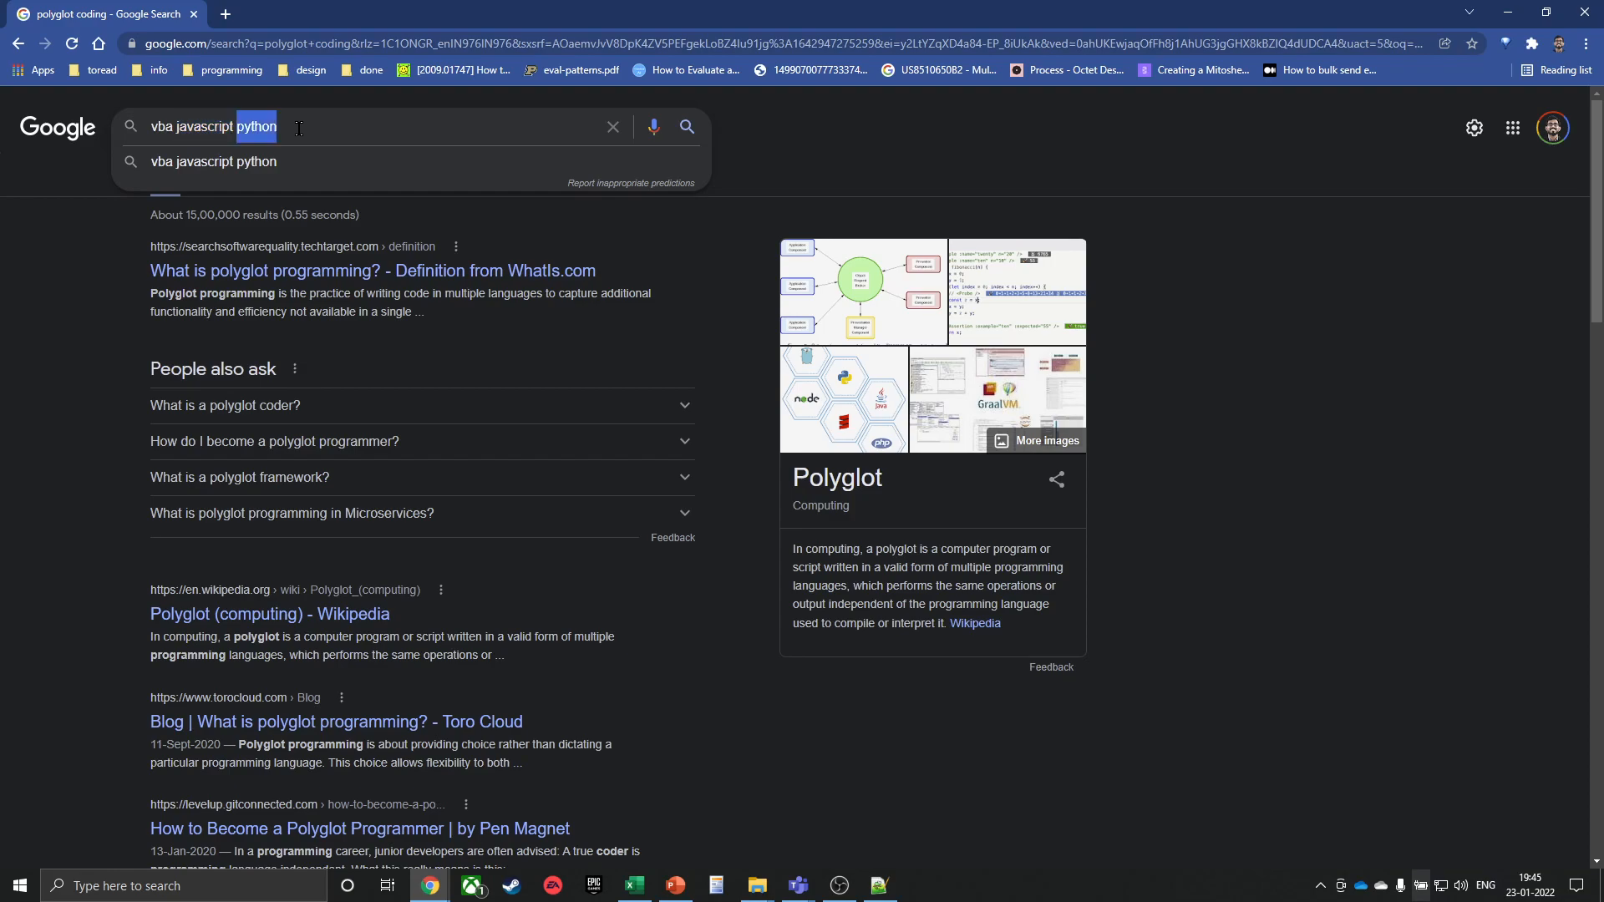
pyautogui.hotkey('ctrl', 'Left')
pyautogui.hotkey('ctrl', 'shift', 'Right')
pyautogui.hotkey('ctrl', 'shift', 'Right')
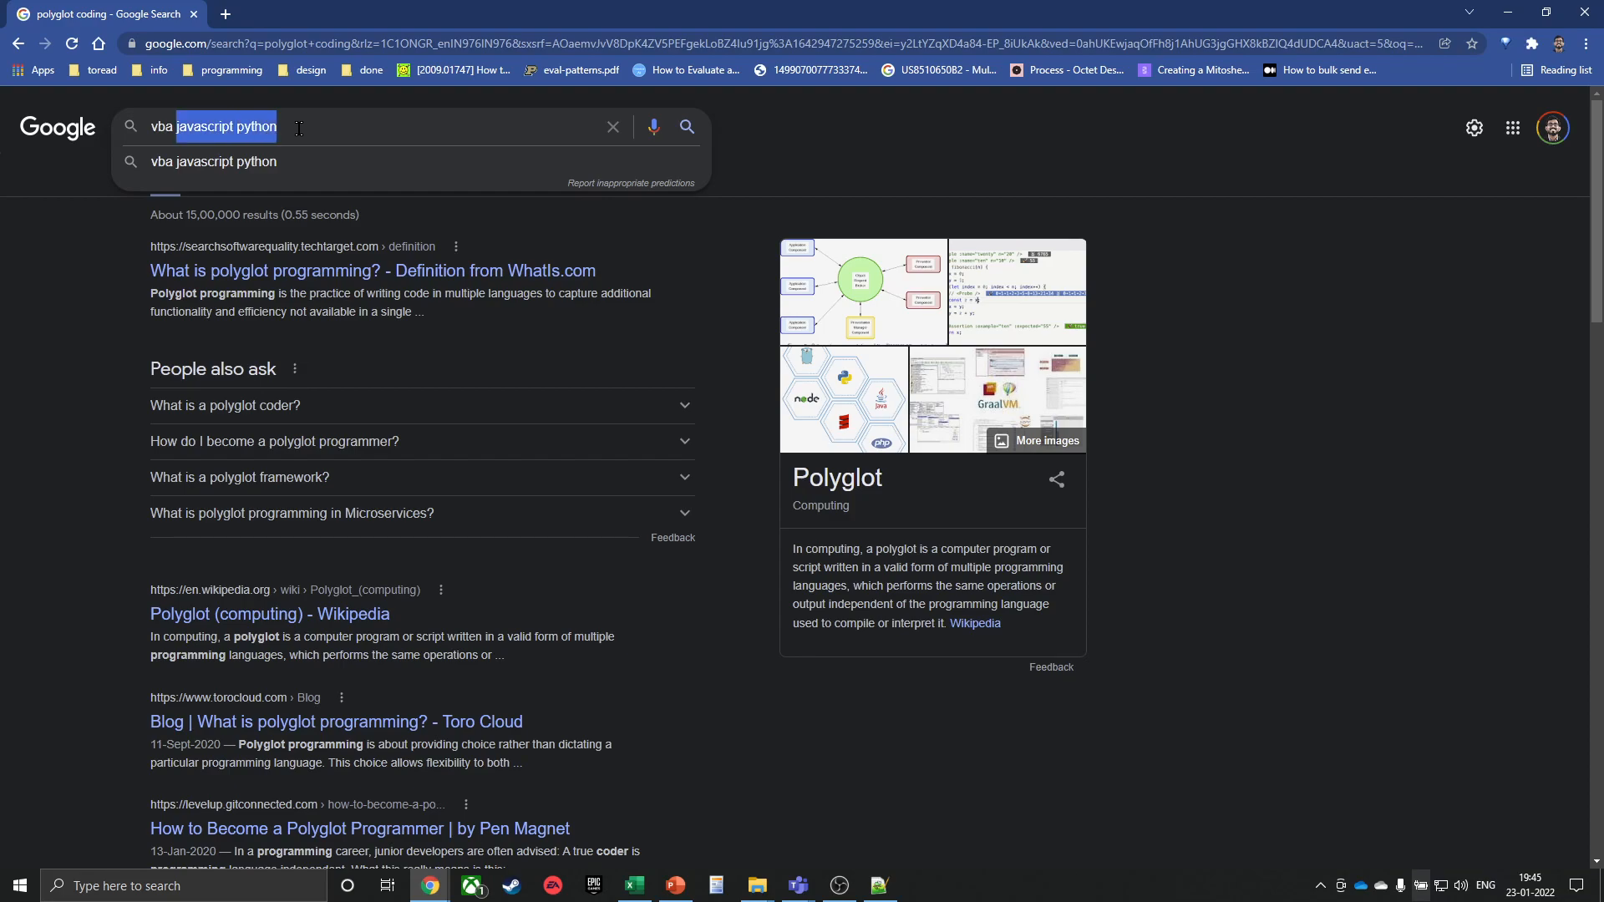
pyautogui.click(1582, 18)
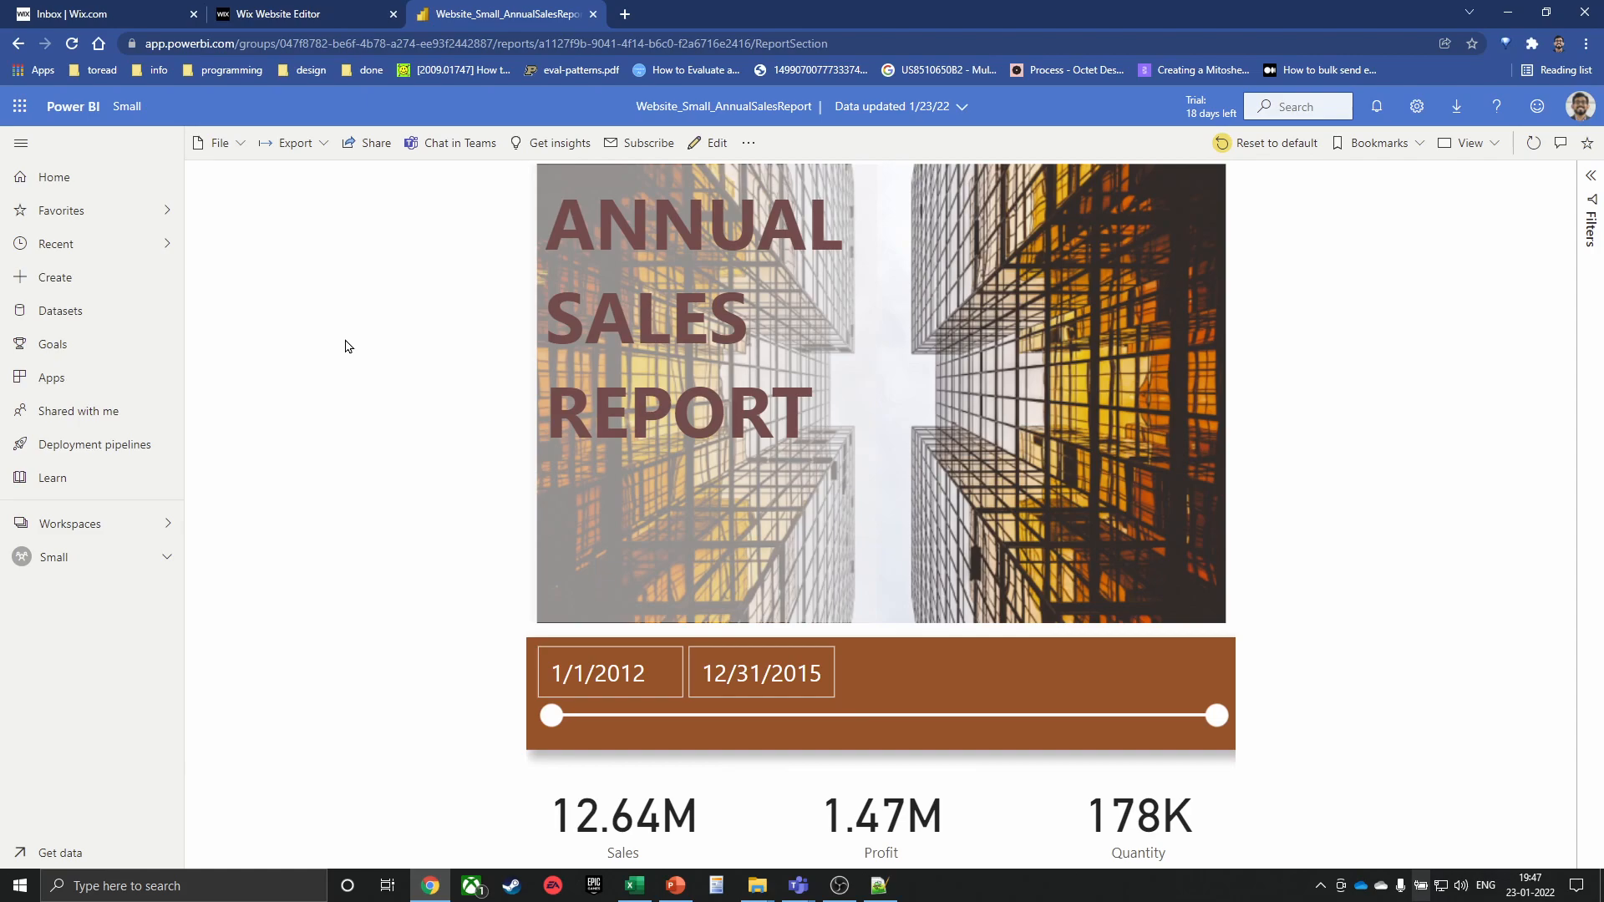
pyautogui.click(158, 69)
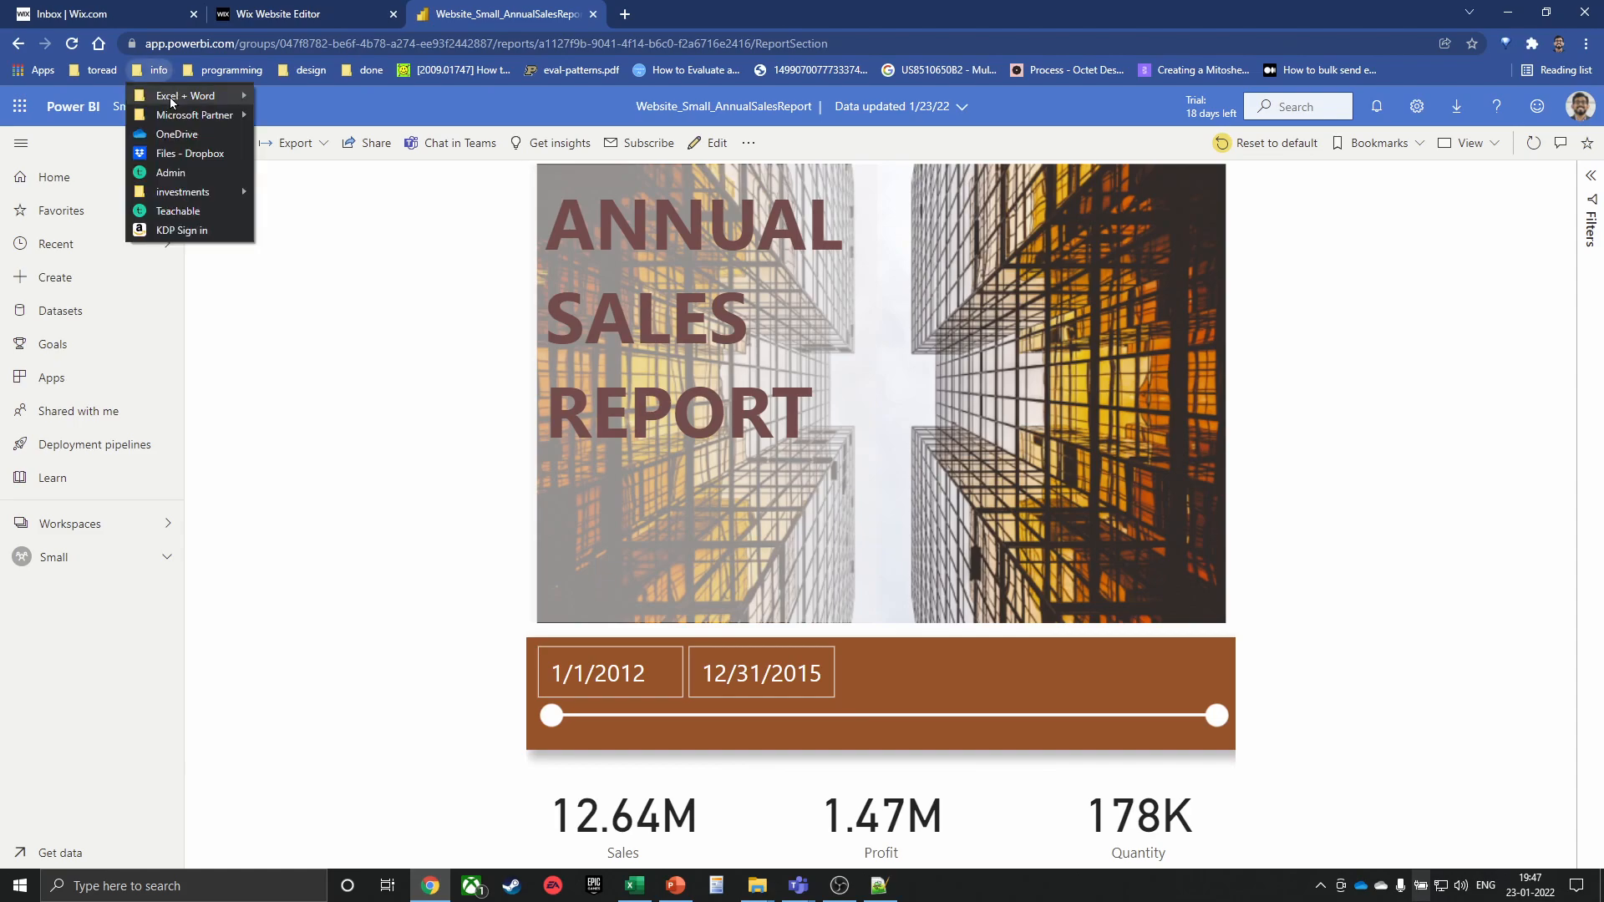
pyautogui.moveTo(179, 98)
pyautogui.moveTo(224, 69)
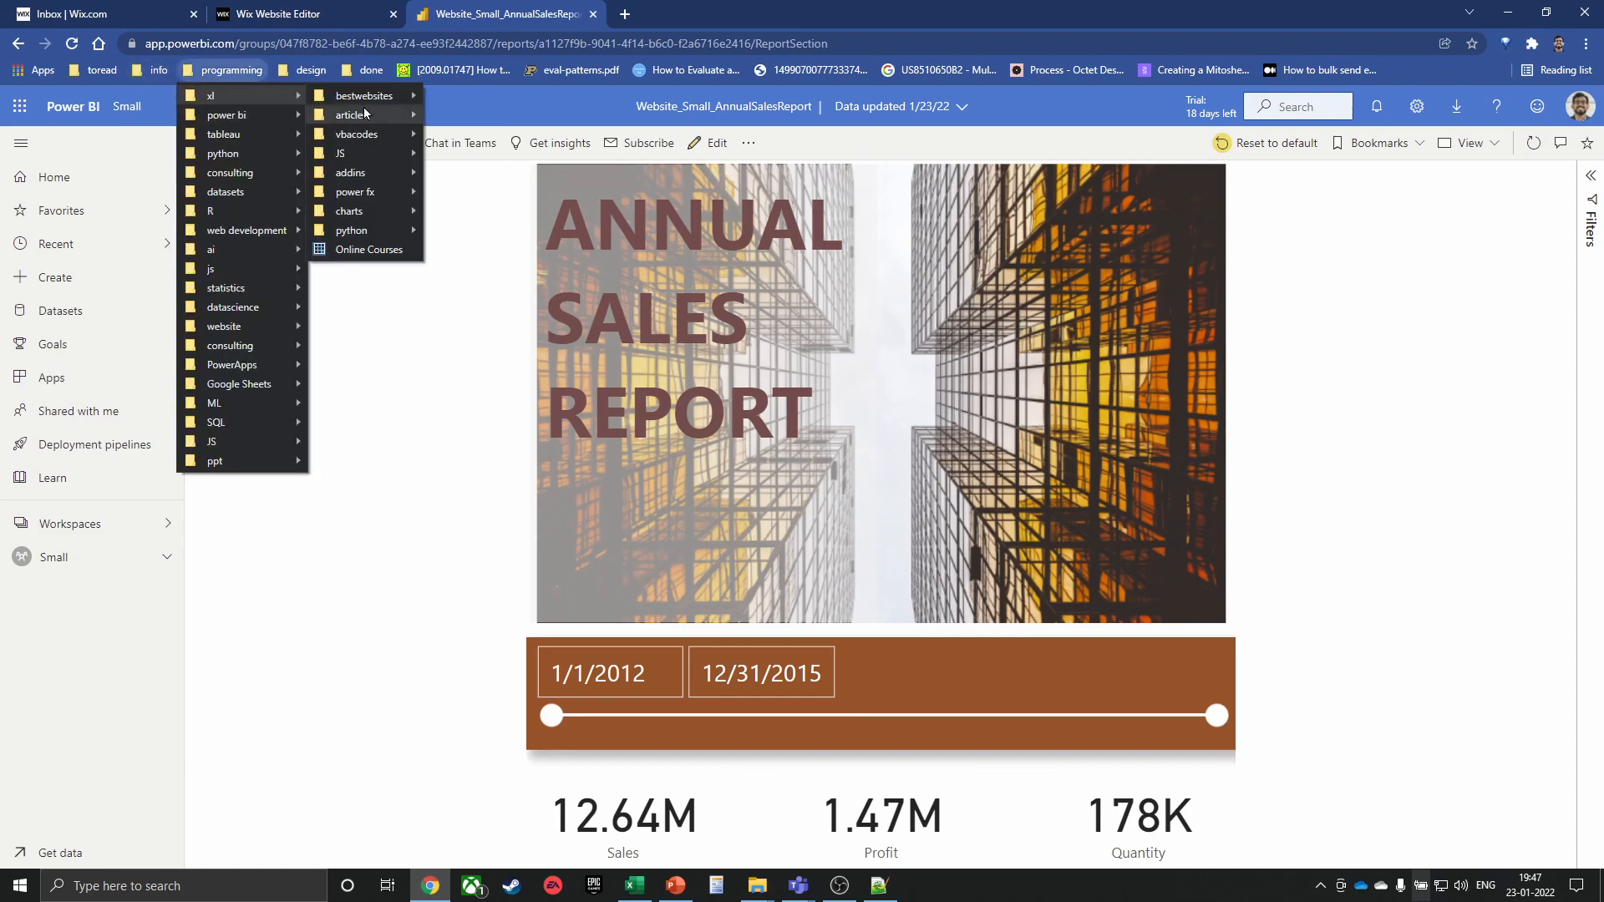
pyautogui.moveTo(384, 94)
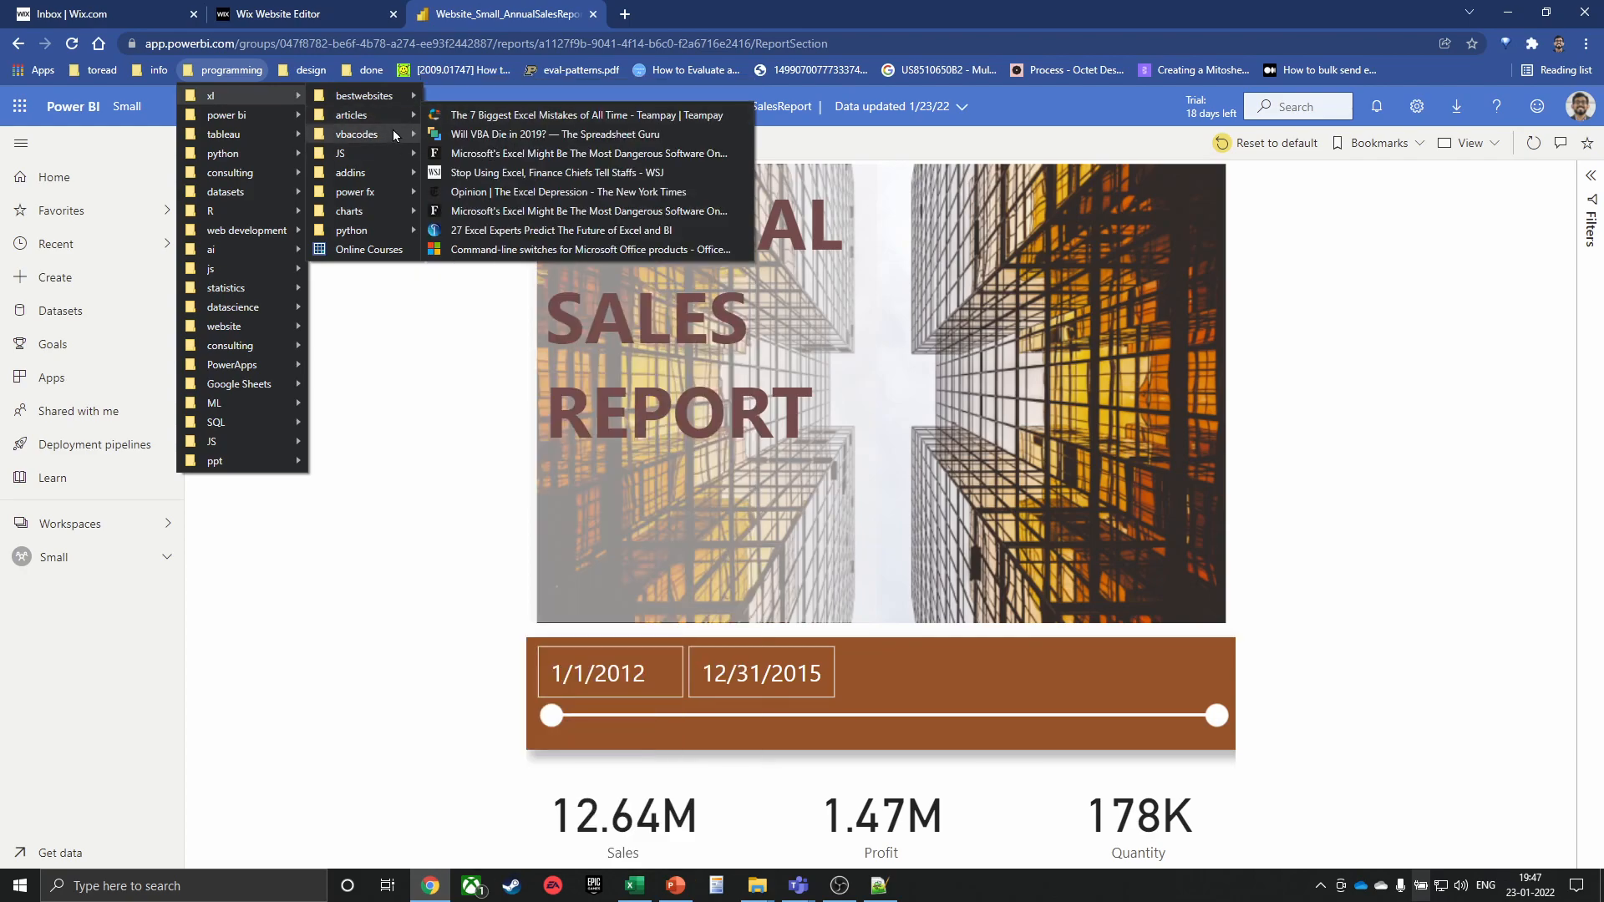
pyautogui.moveTo(393, 131)
pyautogui.scroll(-1, 626, 455)
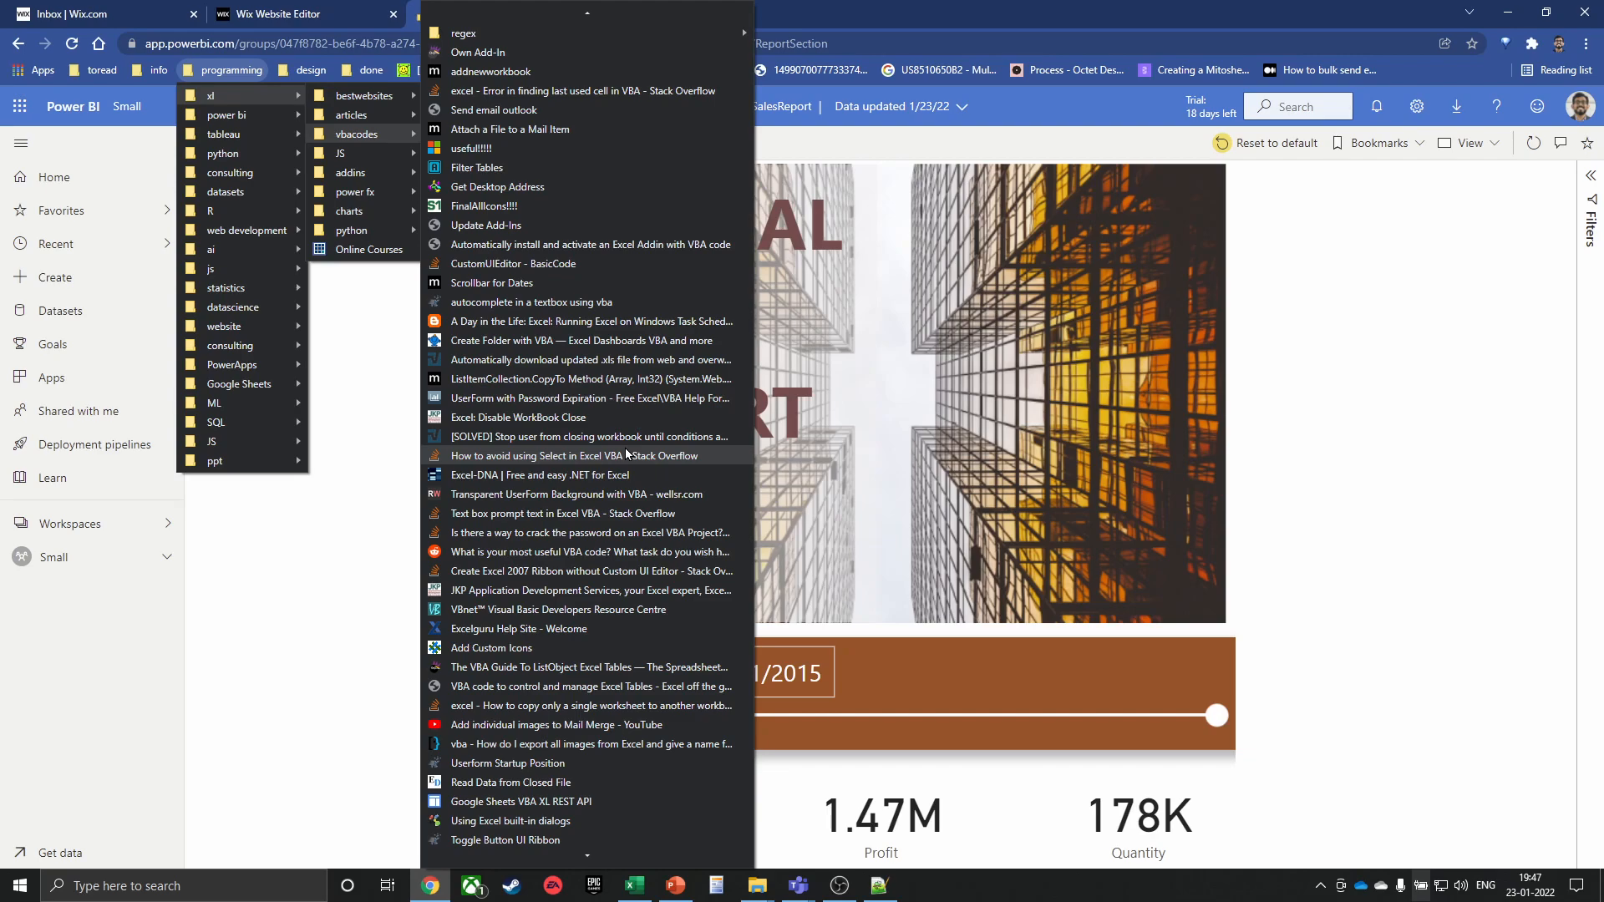
pyautogui.click(371, 551)
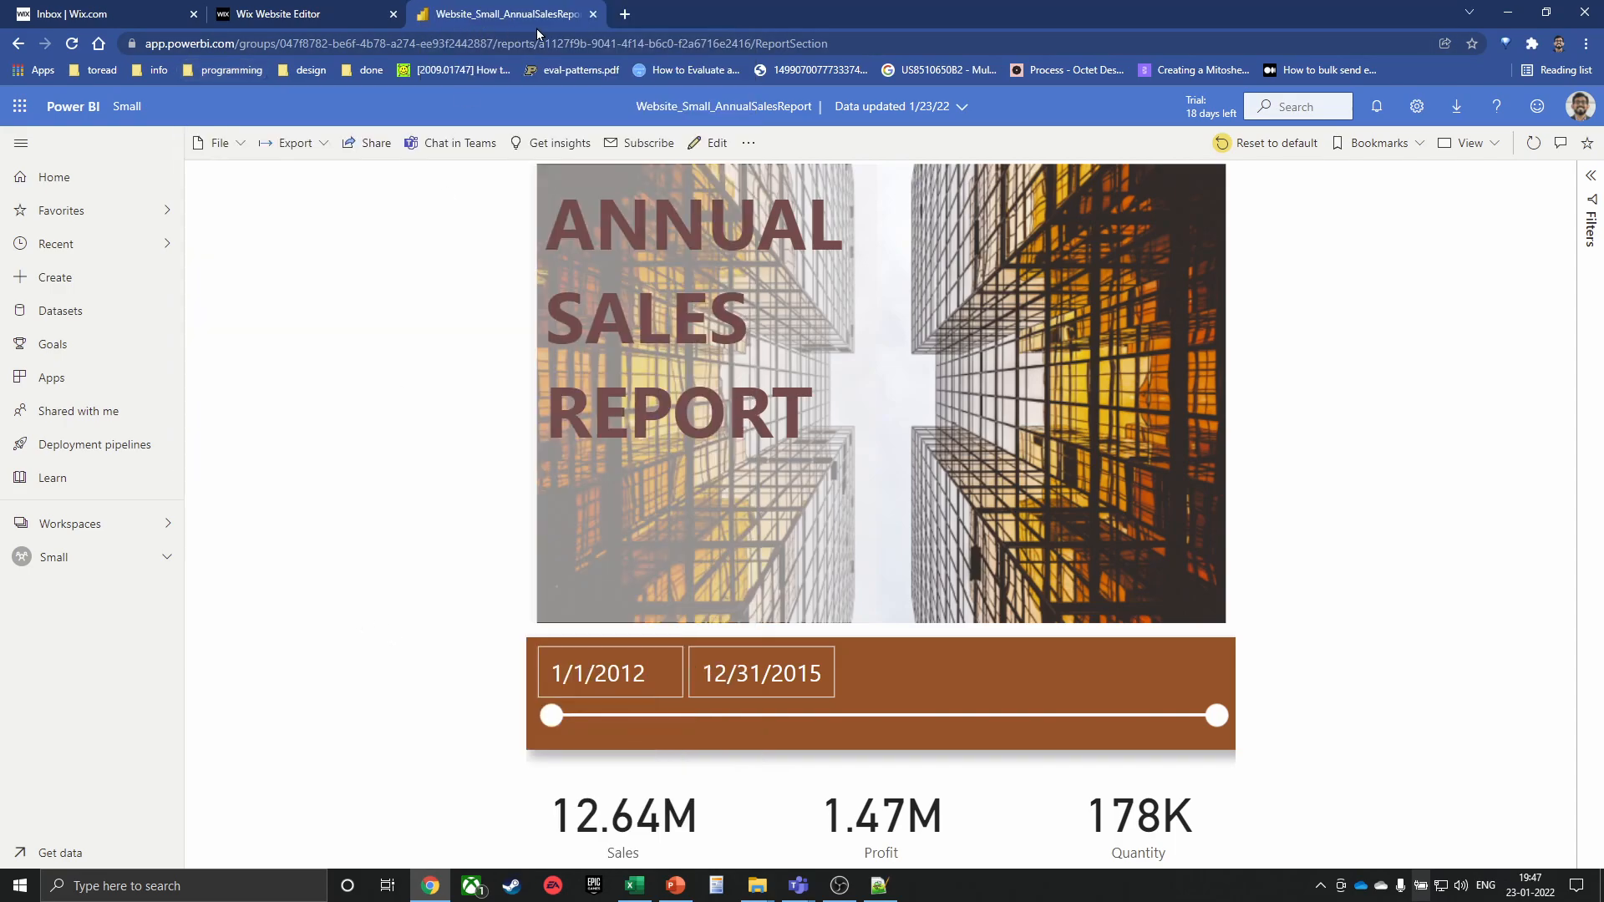
# In a new tab, open your Medium profile, scroll its latest posts, then close the tab
pyautogui.hotkey('ctrl', 't')
pyautogui.write('medium')
pyautogui.press('Return')
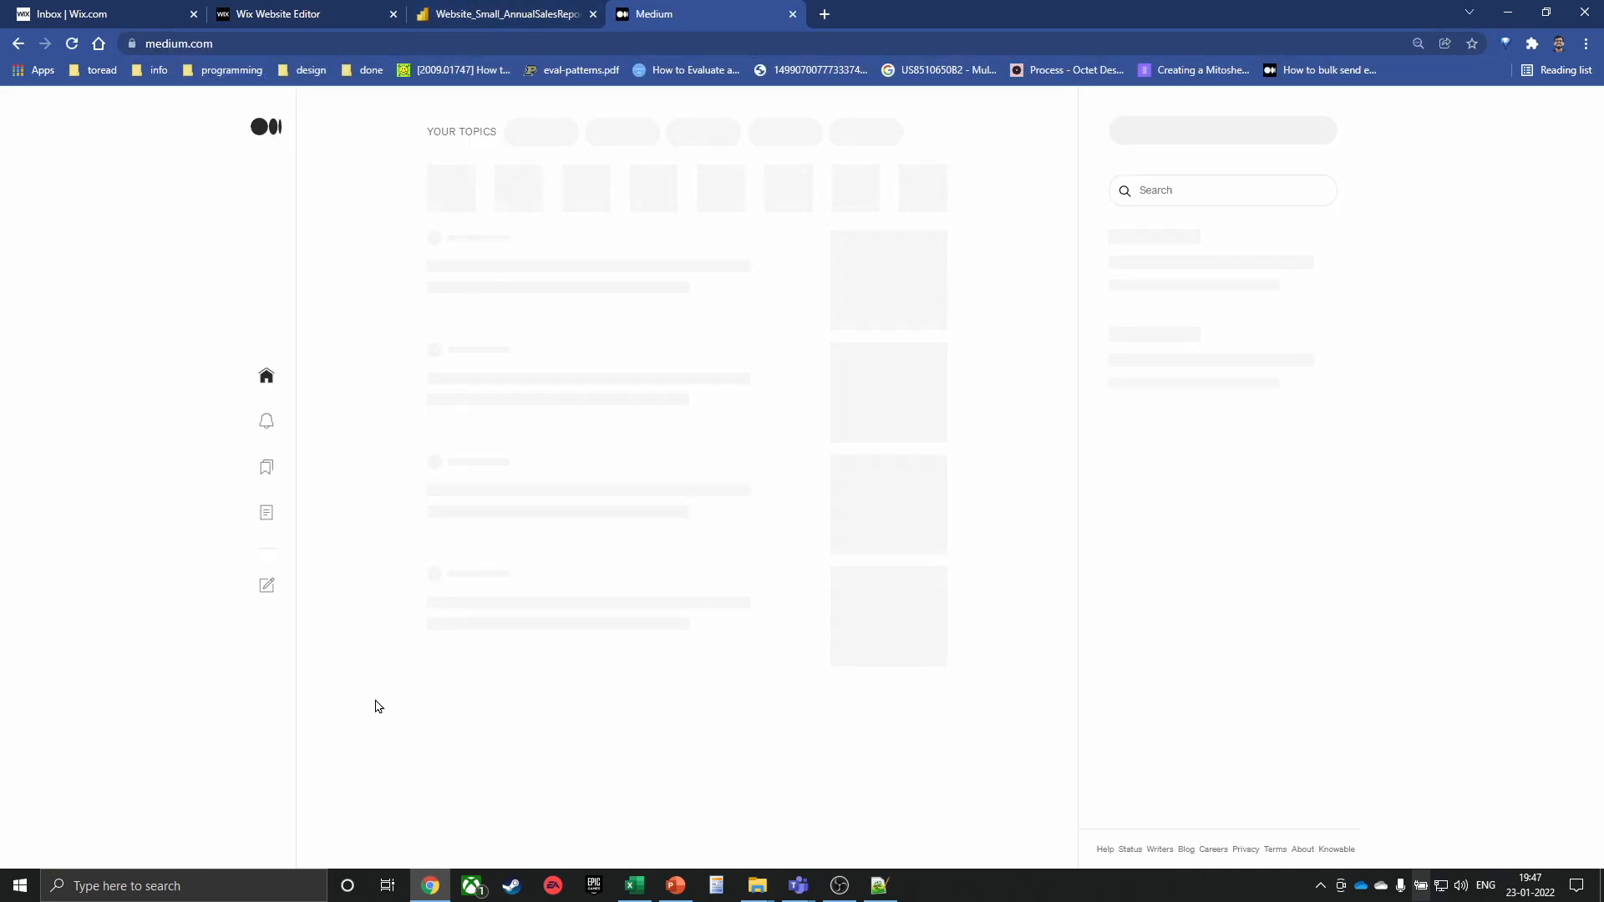
pyautogui.click(259, 835)
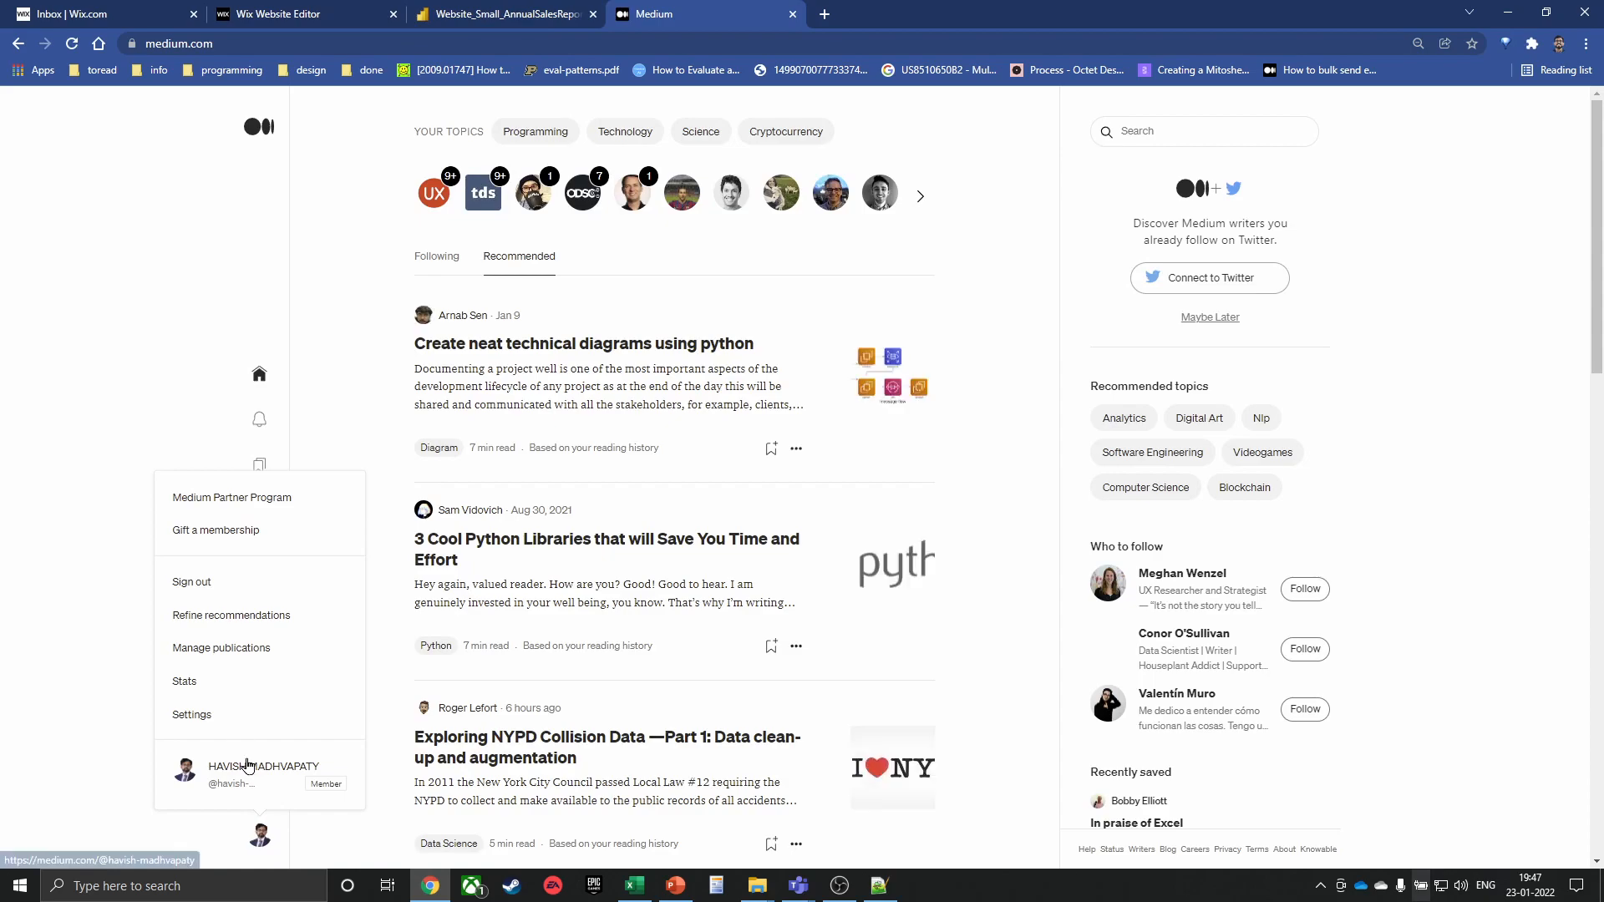
pyautogui.click(247, 765)
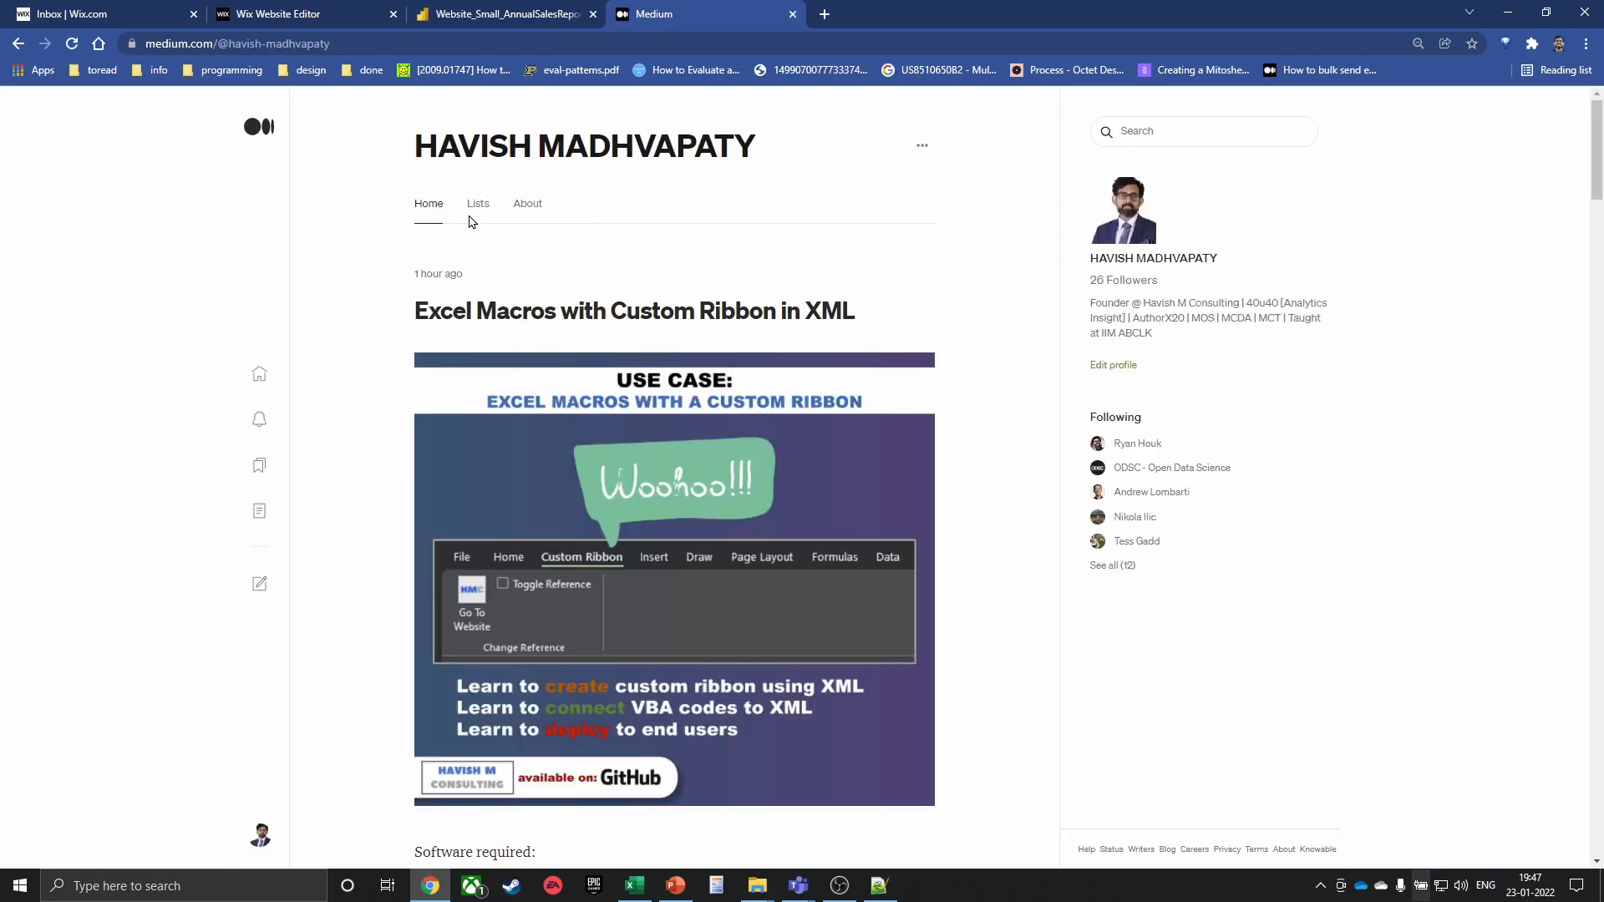
pyautogui.scroll(-1, 643, 317)
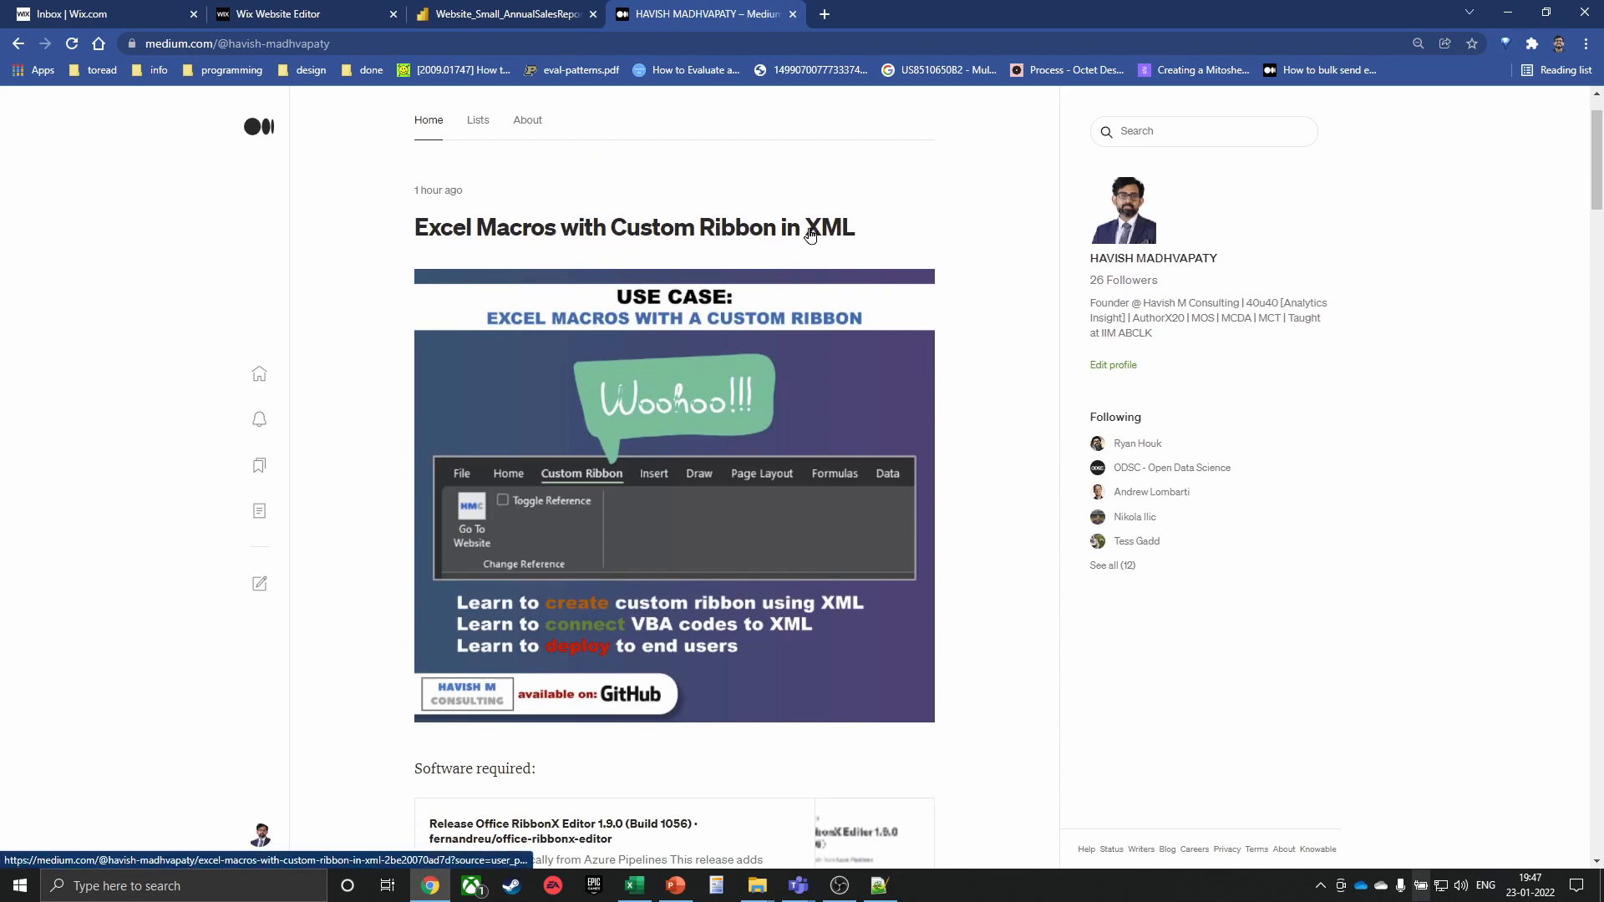
pyautogui.scroll(-1, 810, 235)
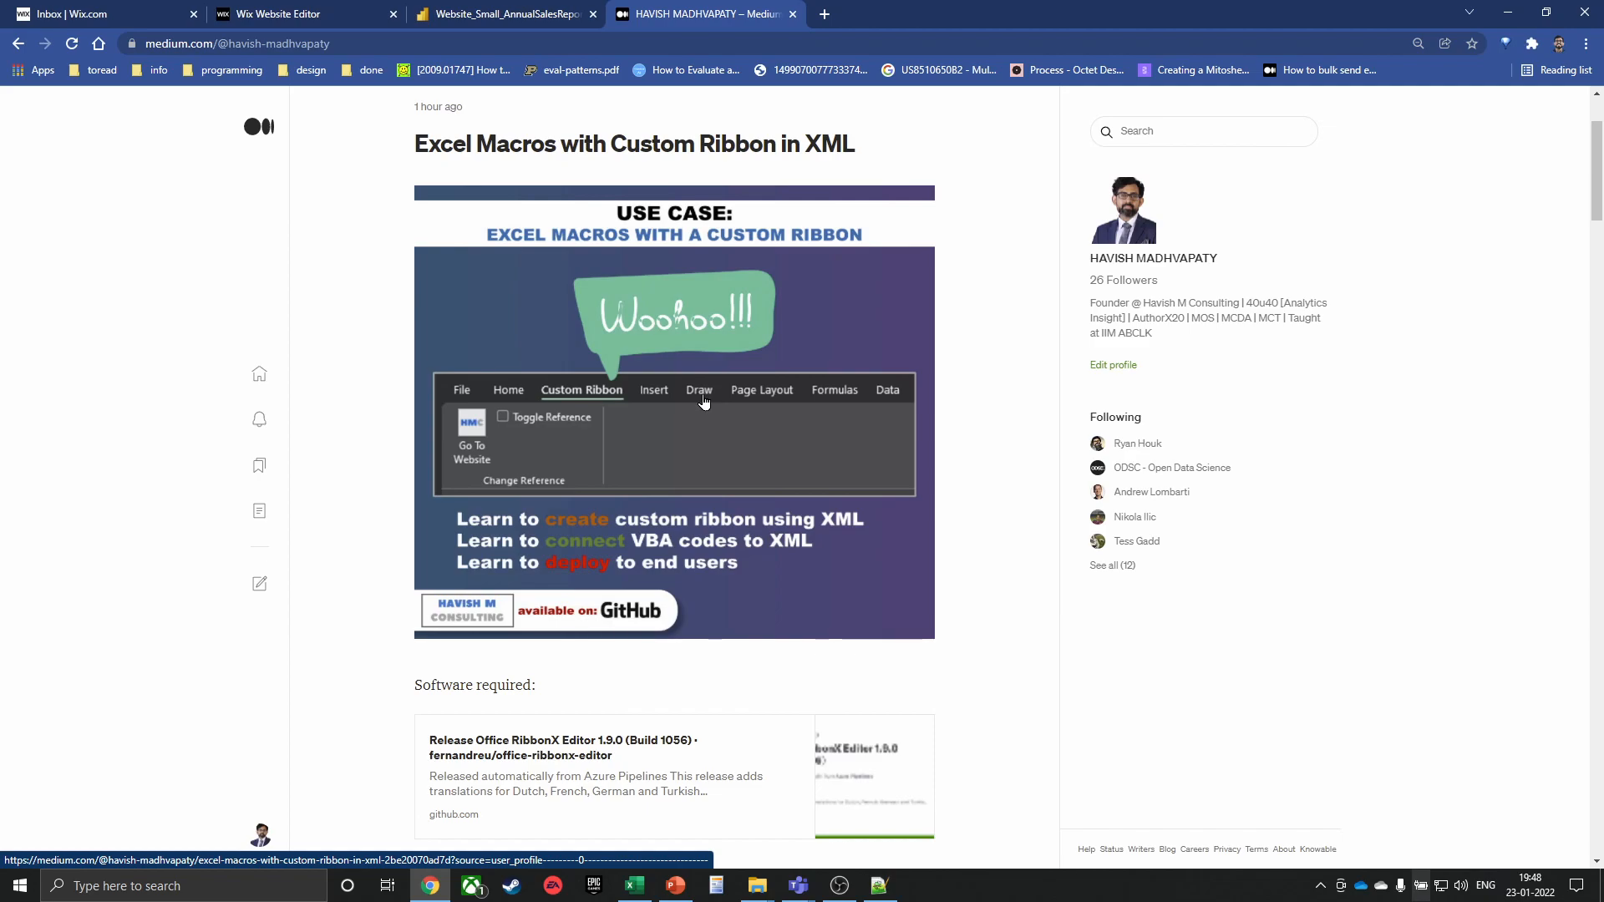
pyautogui.scroll(-5, 704, 401)
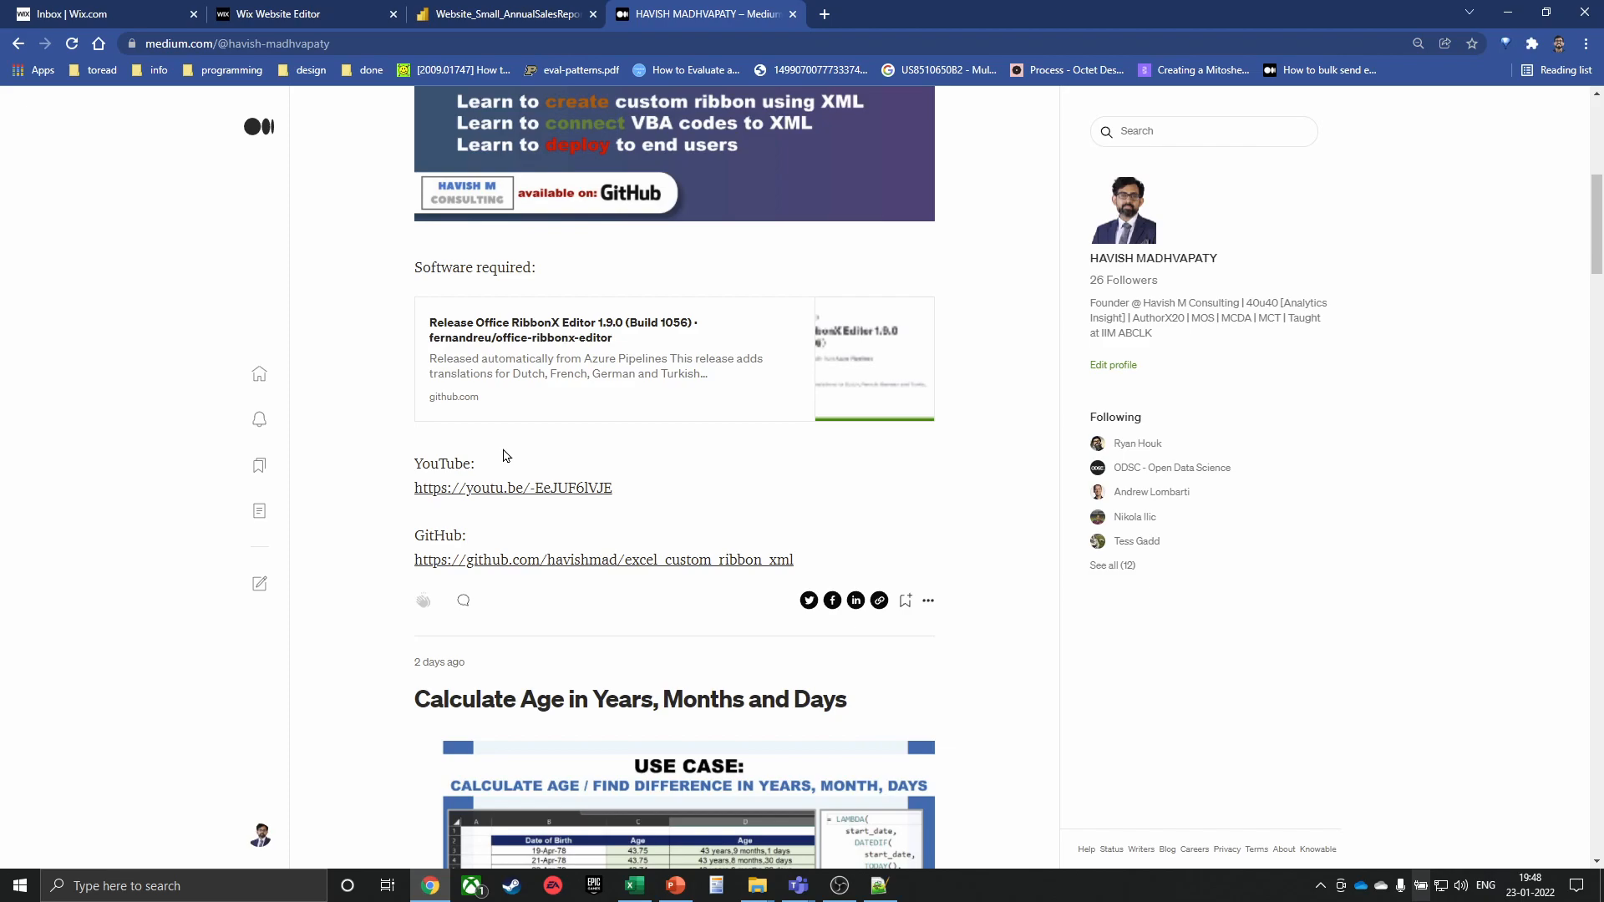
pyautogui.hotkey('ctrl', 'w')
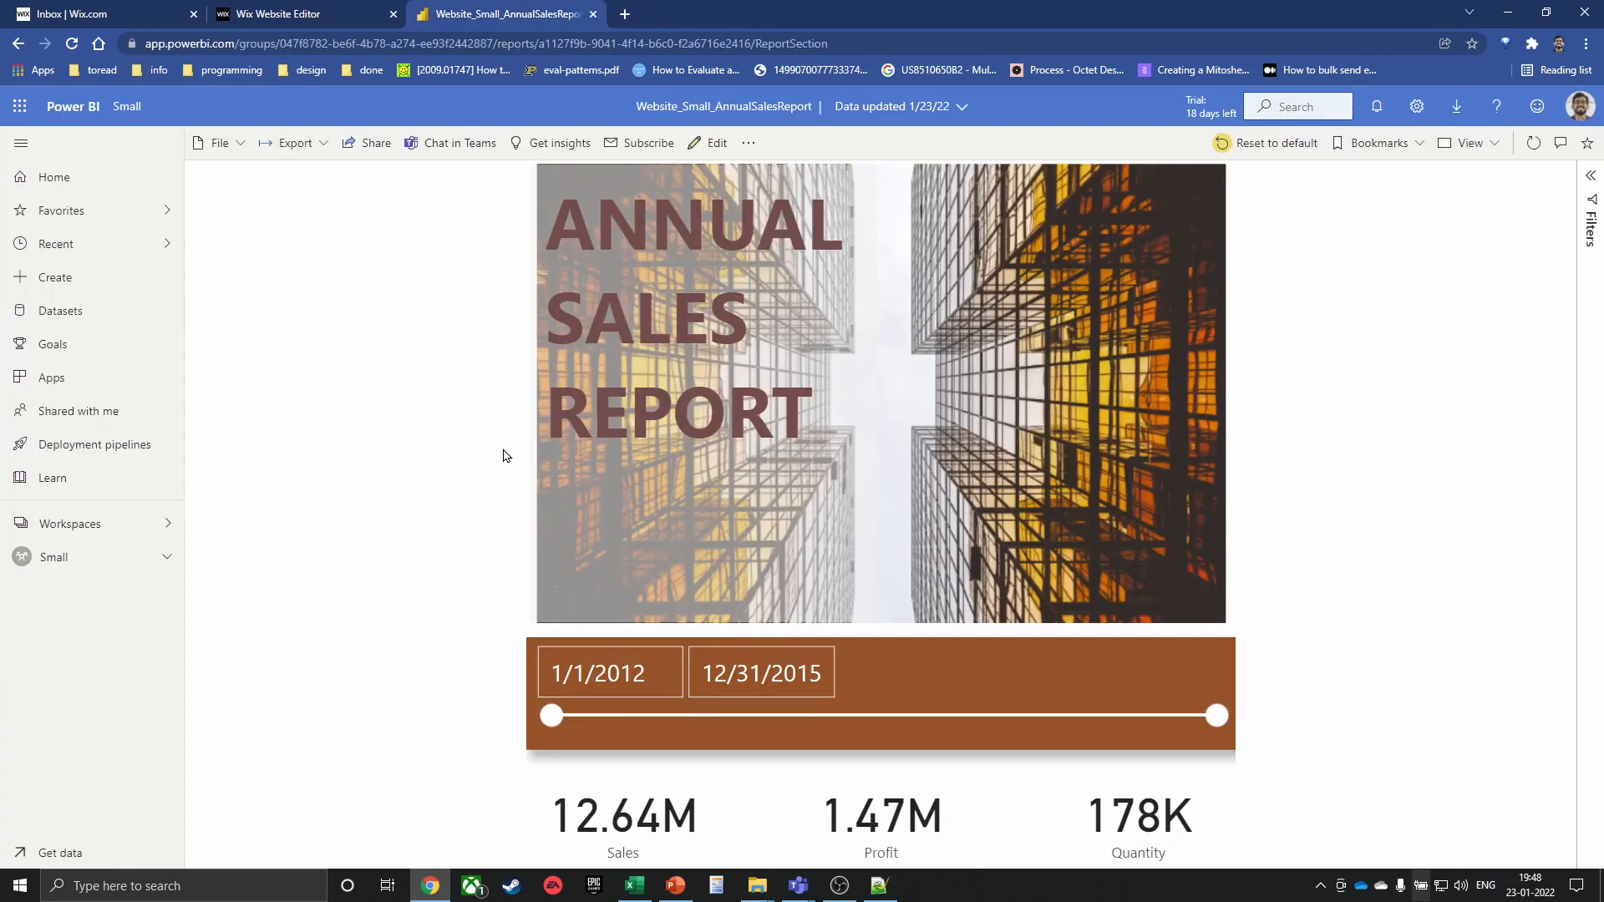
# Load youtube.com in a new tab and focus its search box
pyautogui.hotkey('ctrl', 't')
pyautogui.write('you')
pyautogui.press('Return')
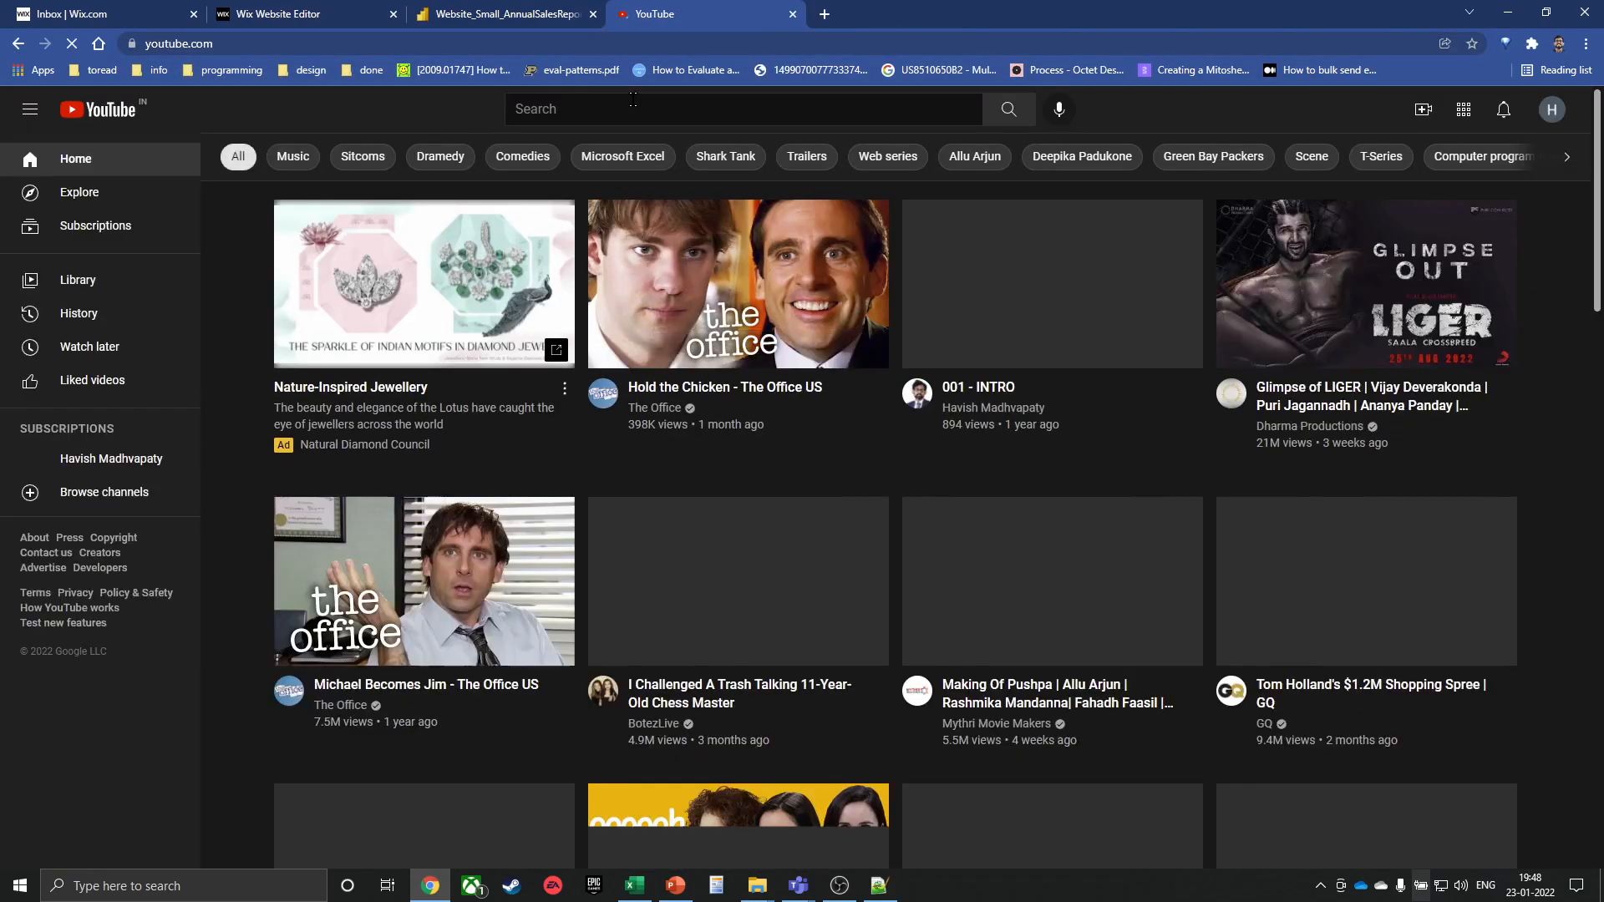
pyautogui.click(607, 109)
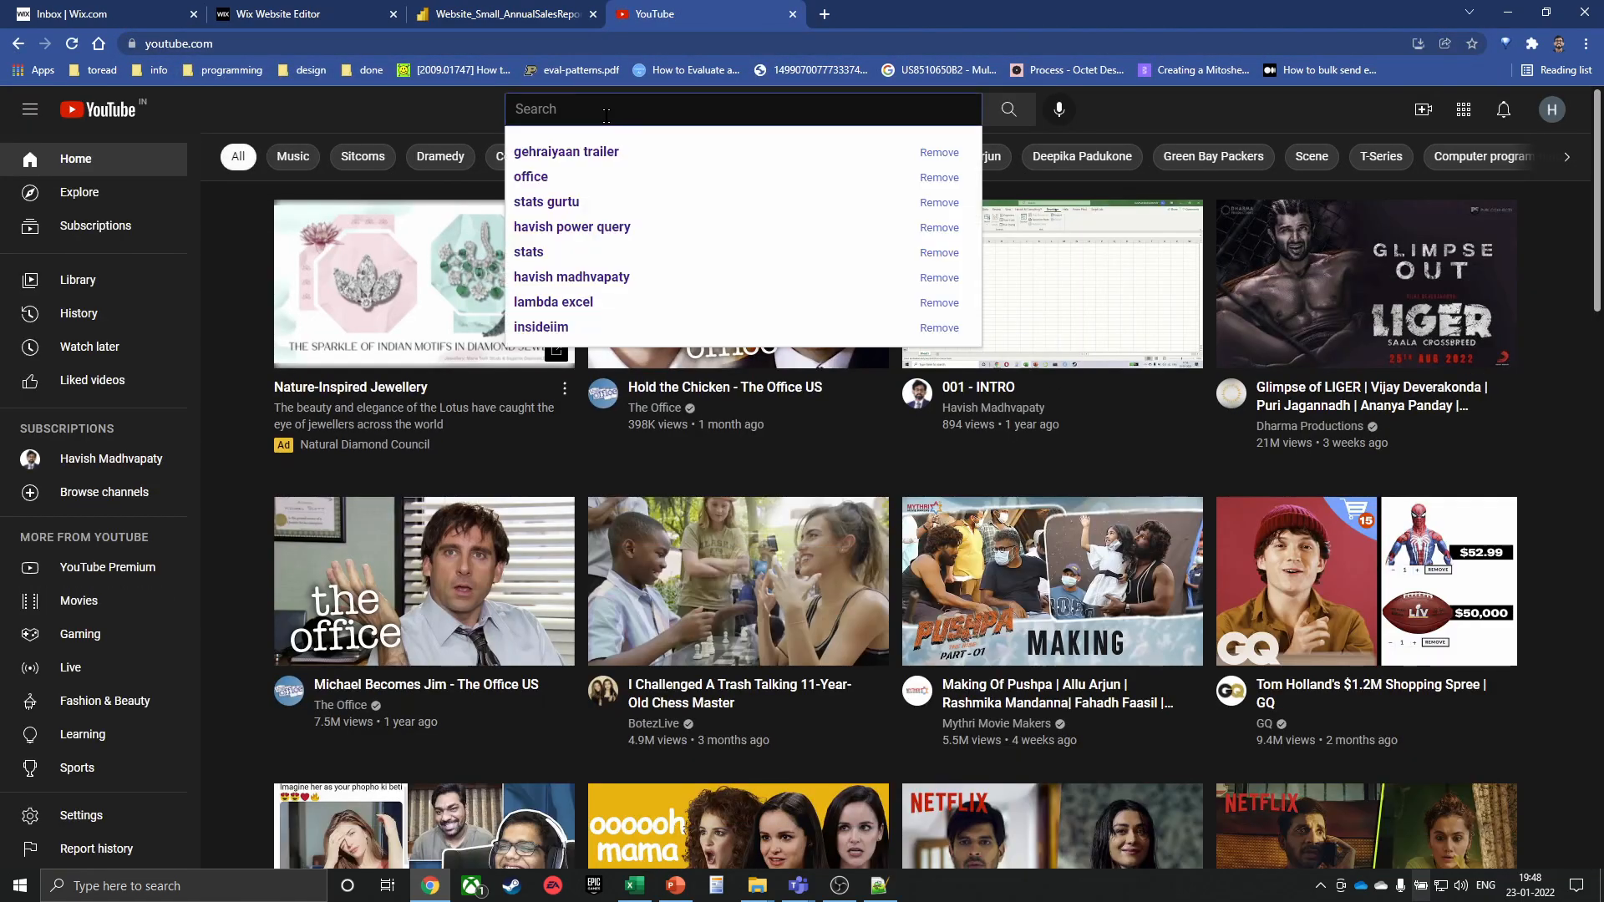
# Search YouTube for 'freecodecamp', browse the freeCodeCamp.org channel's Videos tab, then select the search text
pyautogui.write('freecodecamp')
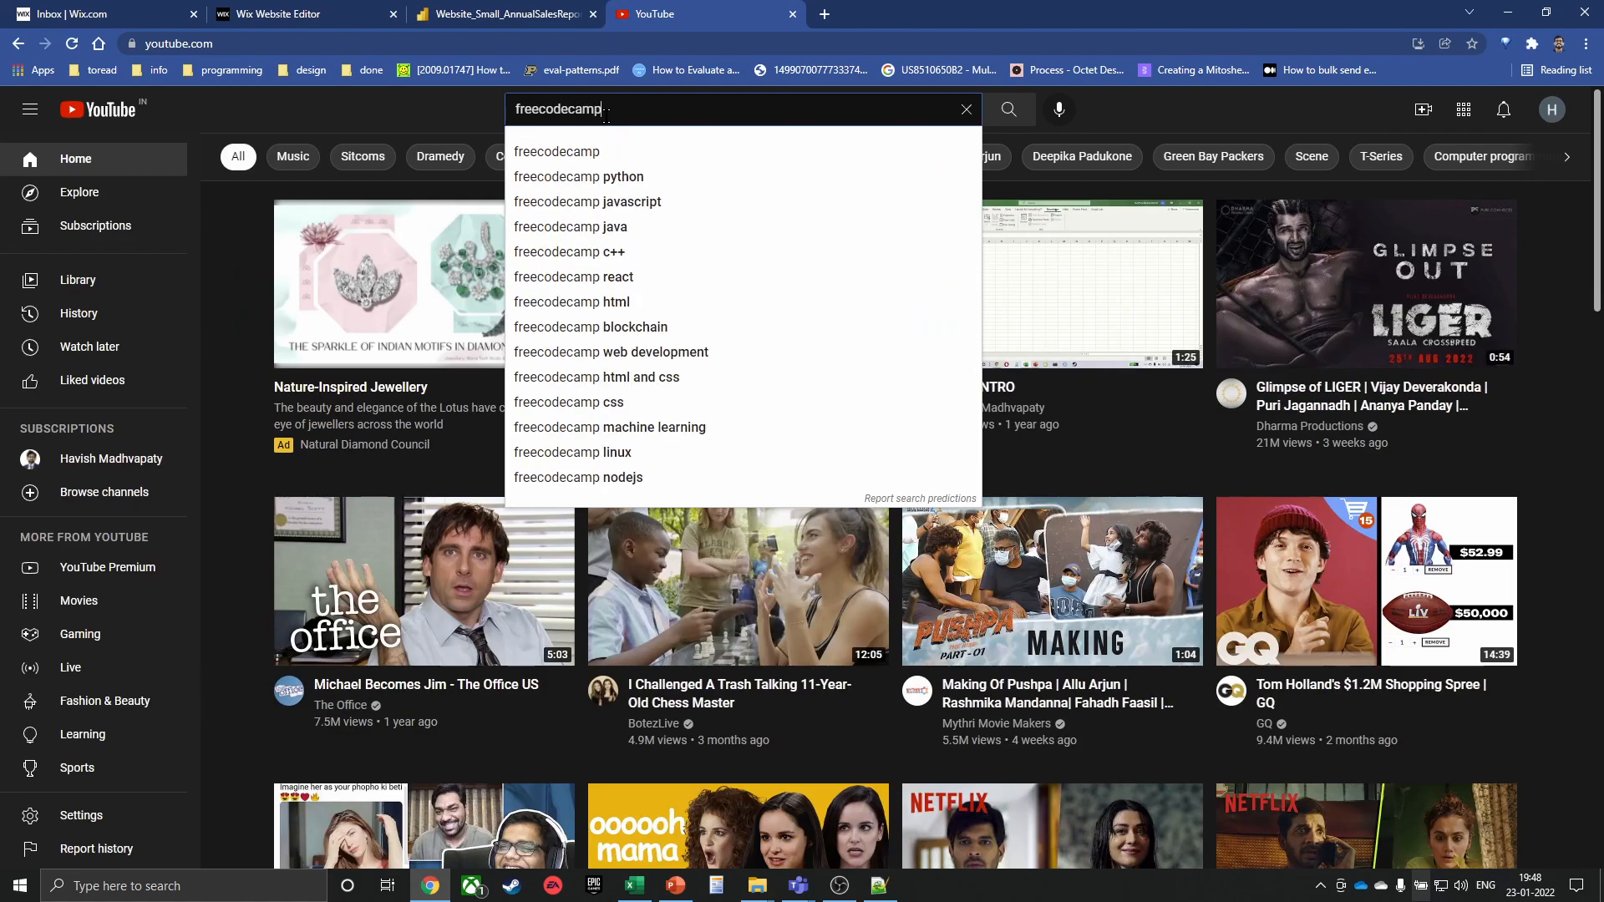
pyautogui.press('Return')
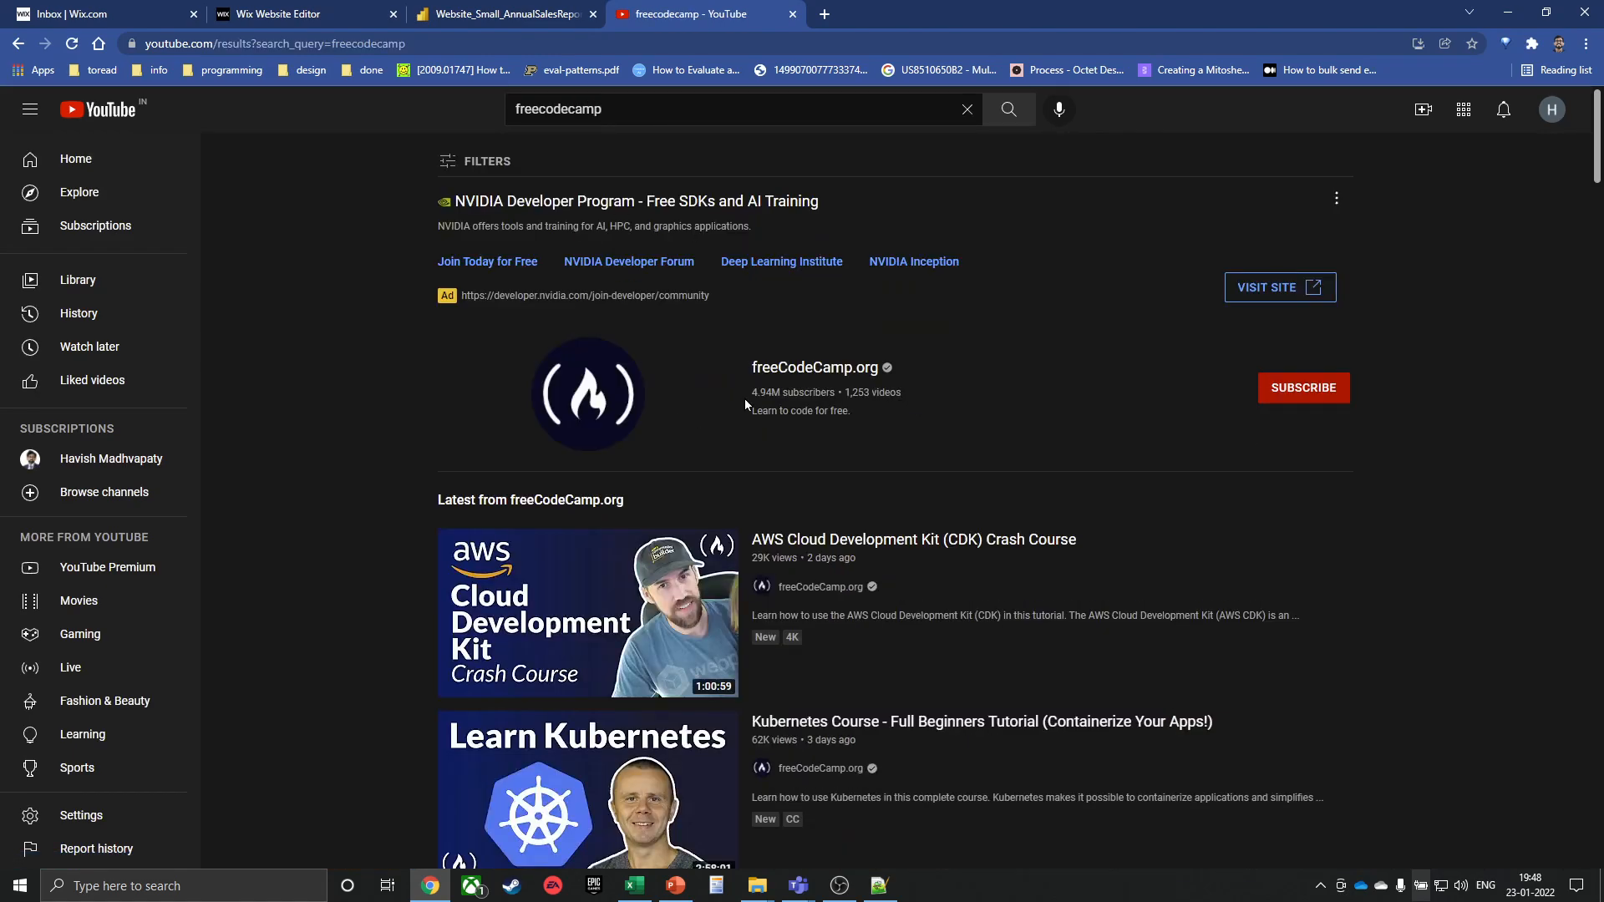
pyautogui.click(767, 368)
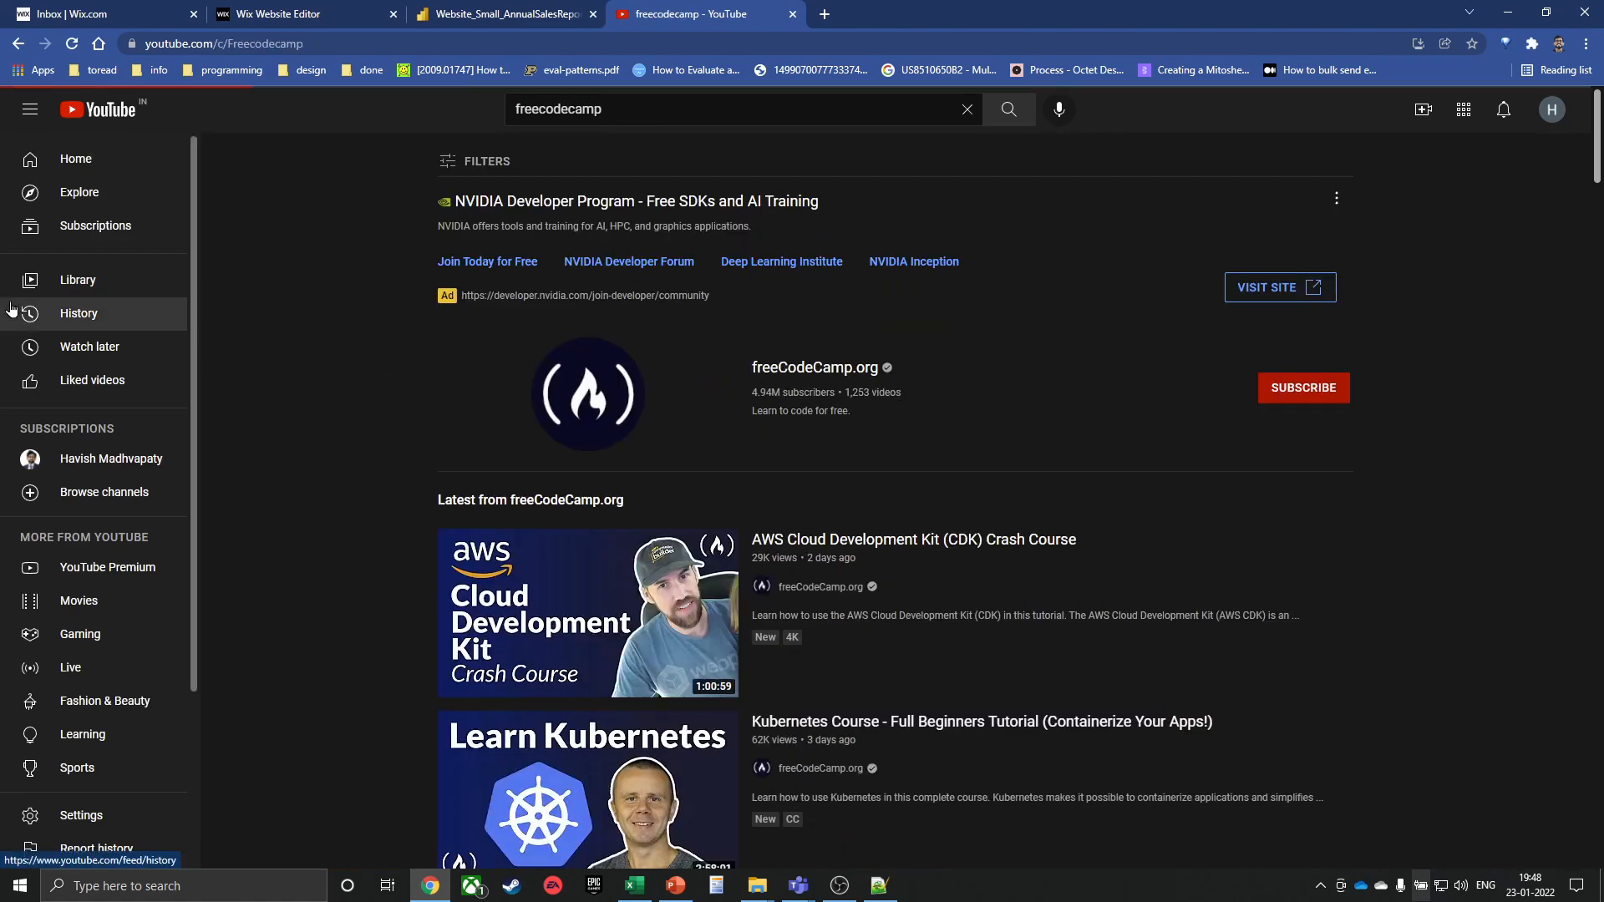
pyautogui.click(489, 462)
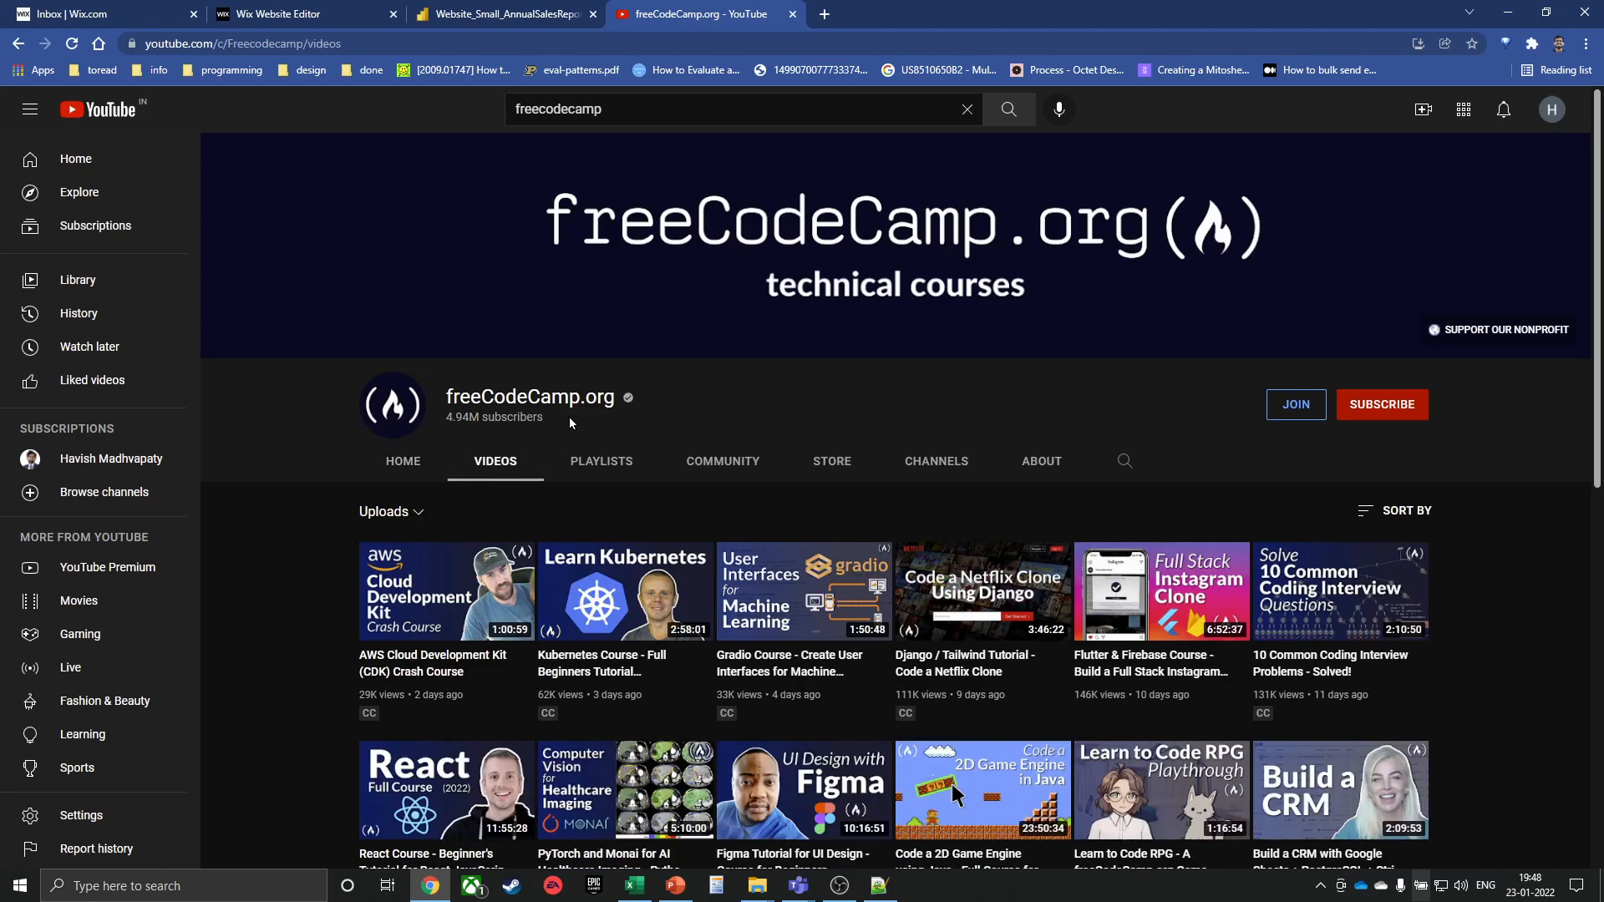
pyautogui.scroll(-3, 572, 422)
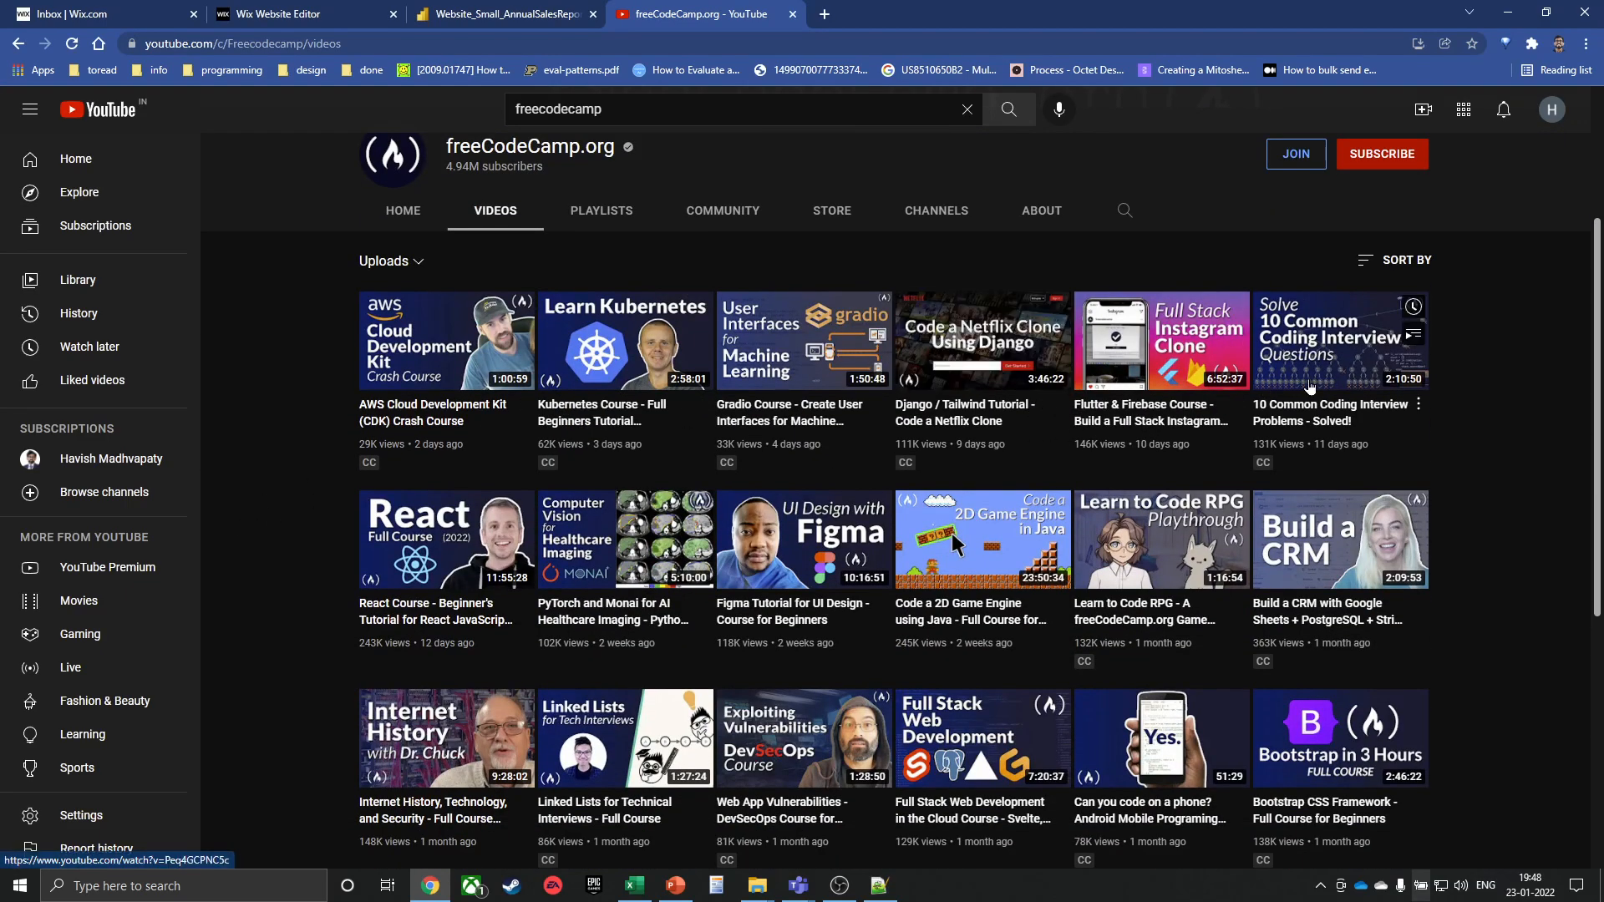
pyautogui.scroll(-1, 1332, 501)
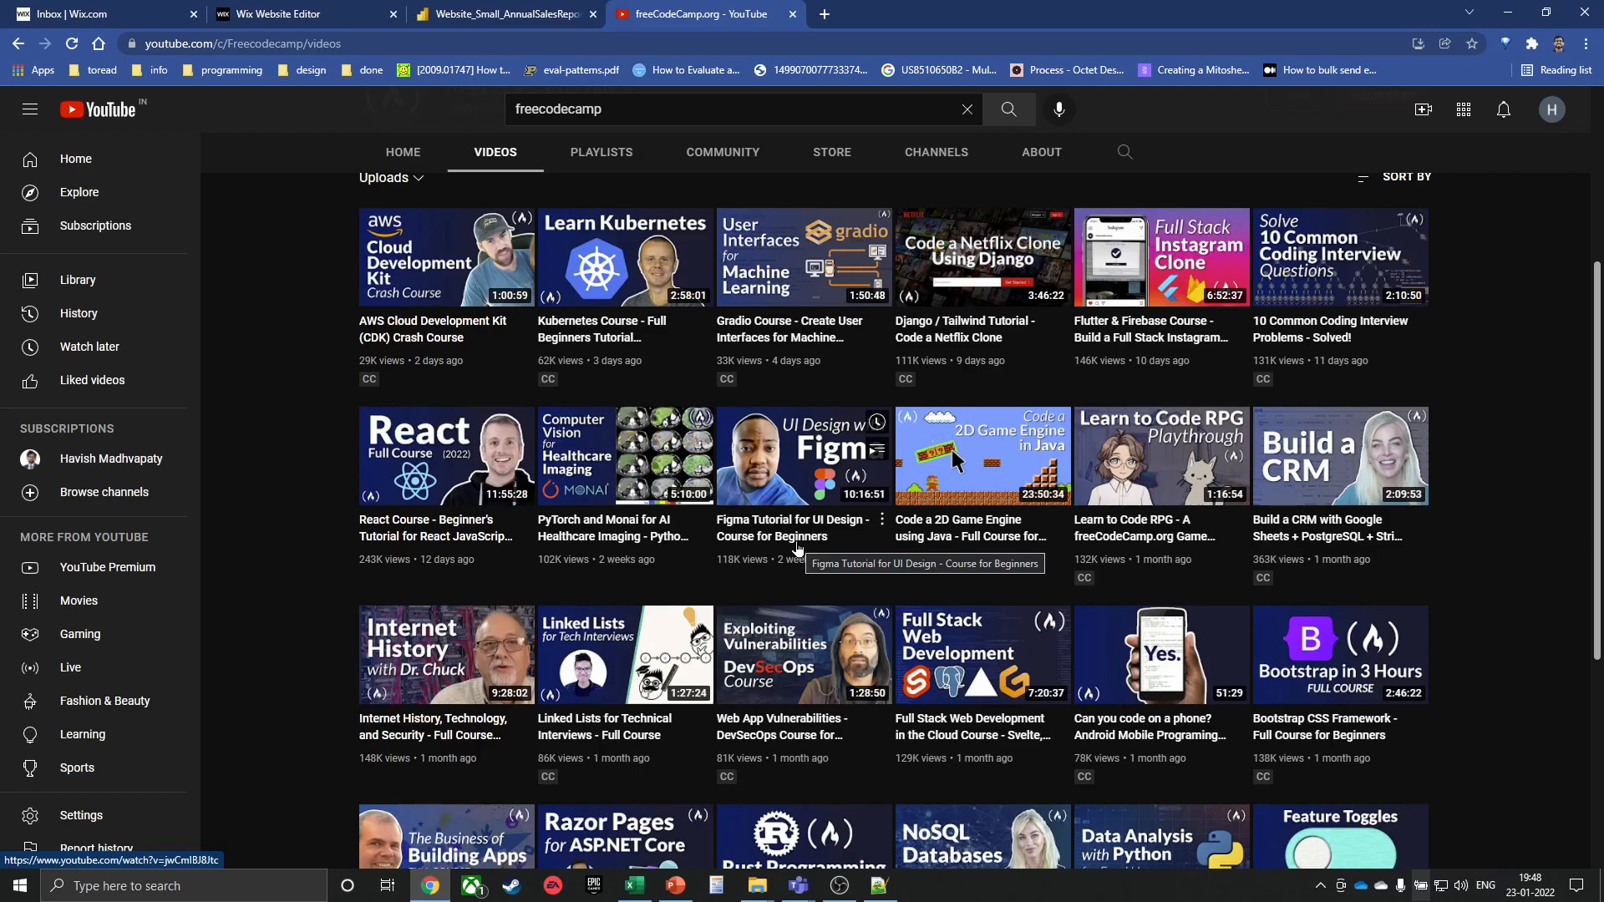
pyautogui.scroll(4, 797, 547)
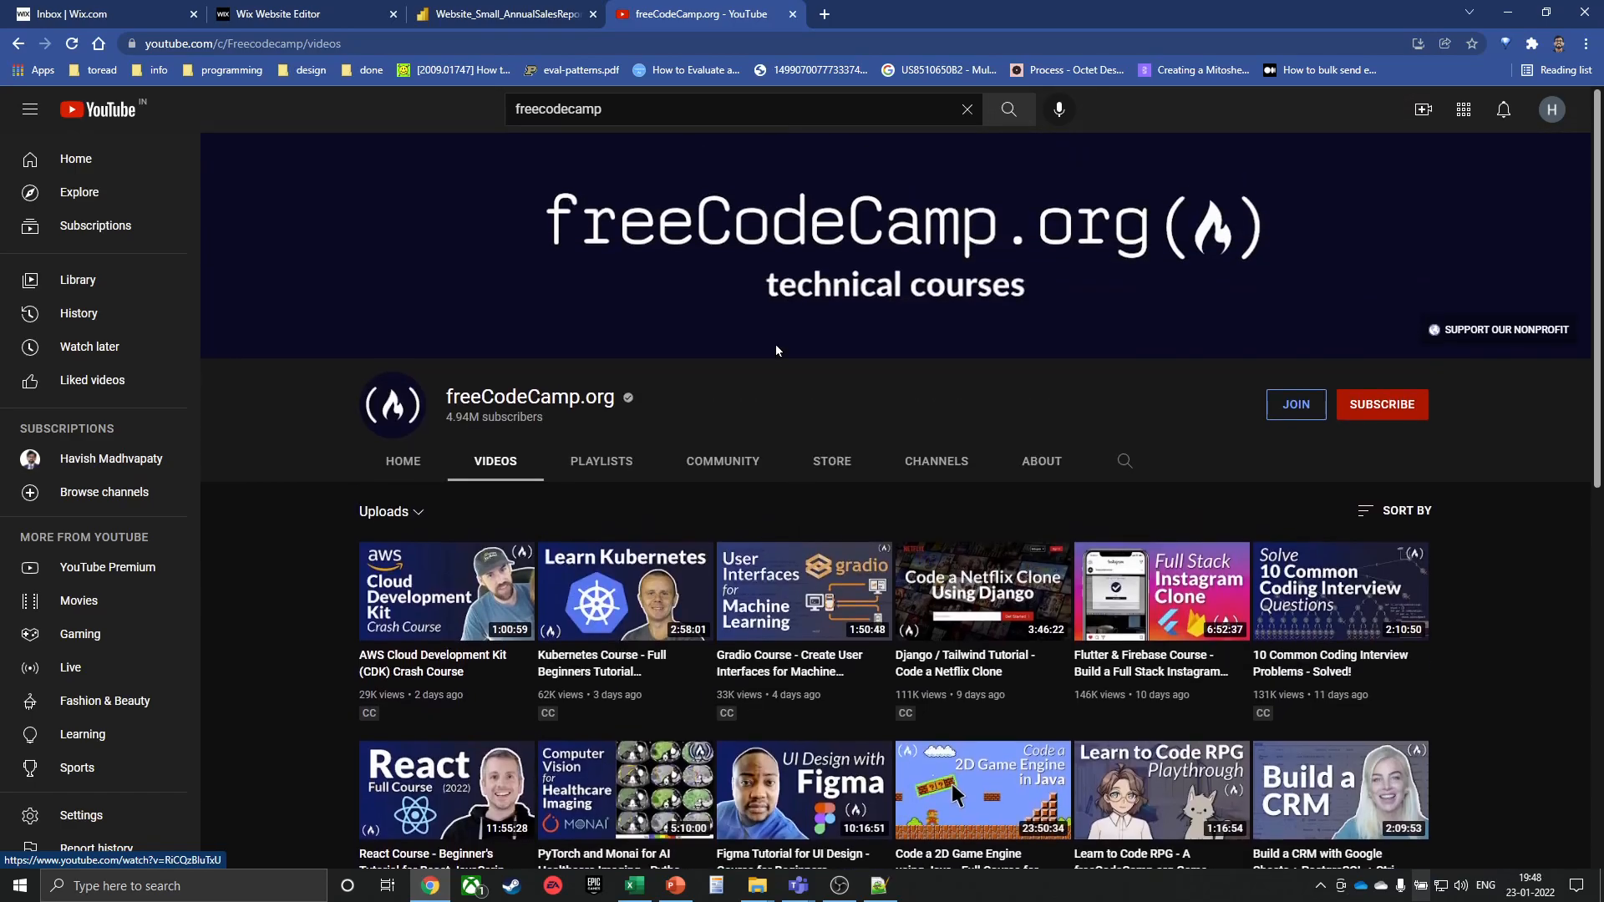
pyautogui.moveTo(660, 111); pyautogui.dragTo(438, 157)
# Search YouTube for 'bill jelen', open MrExcel.com, pause its trailer and scroll its home rows
pyautogui.write('bill jele')
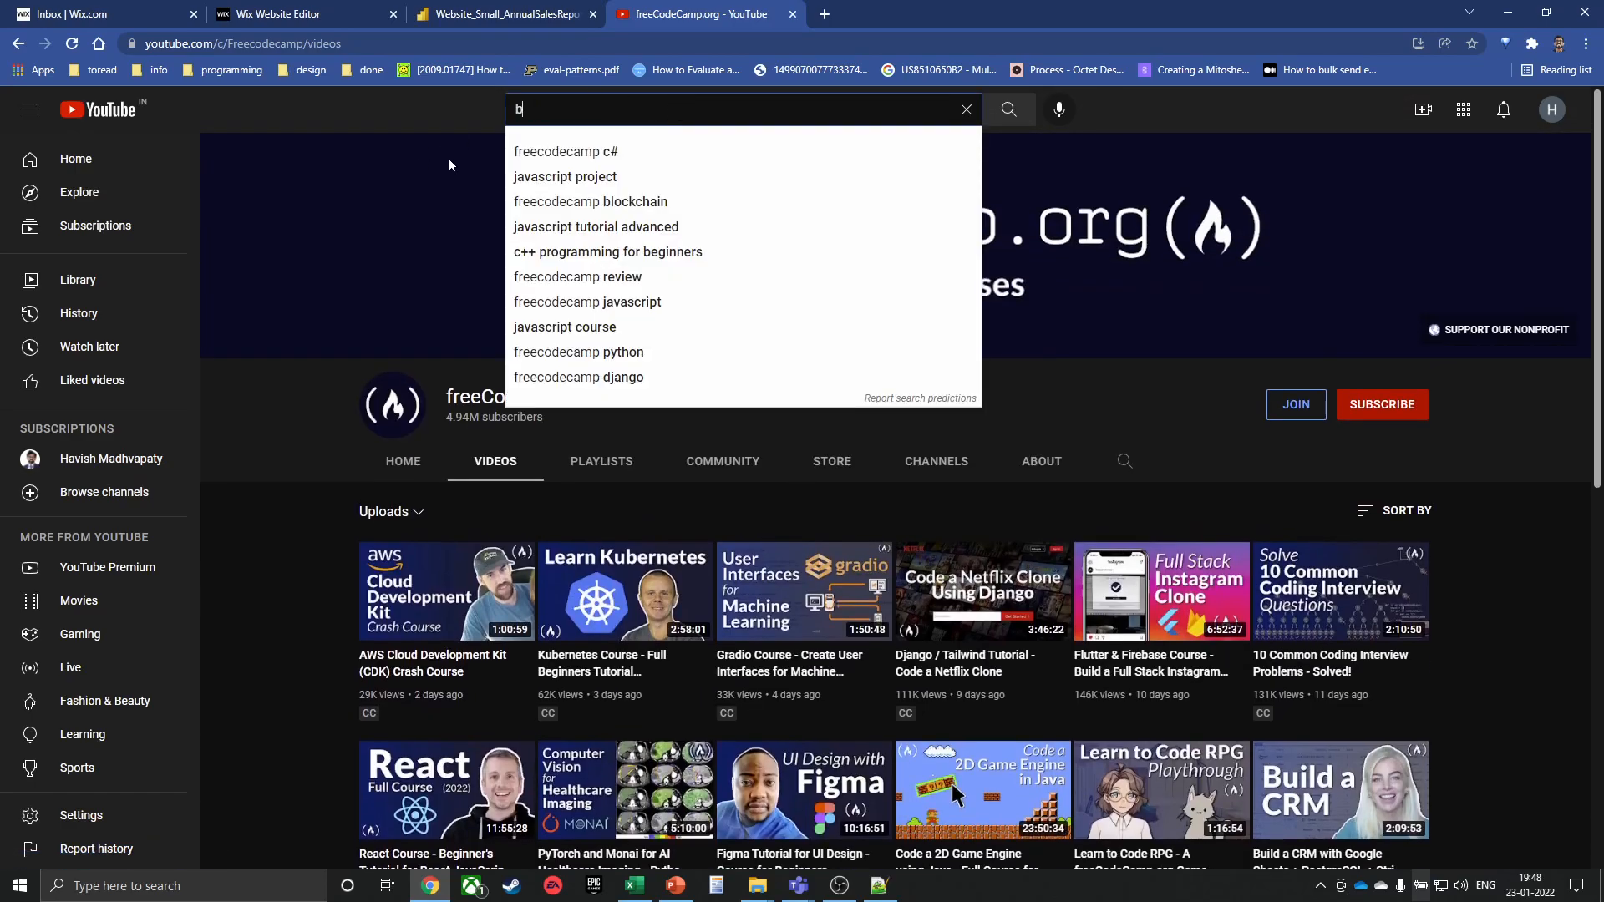
pyautogui.write('n')
pyautogui.press('Return')
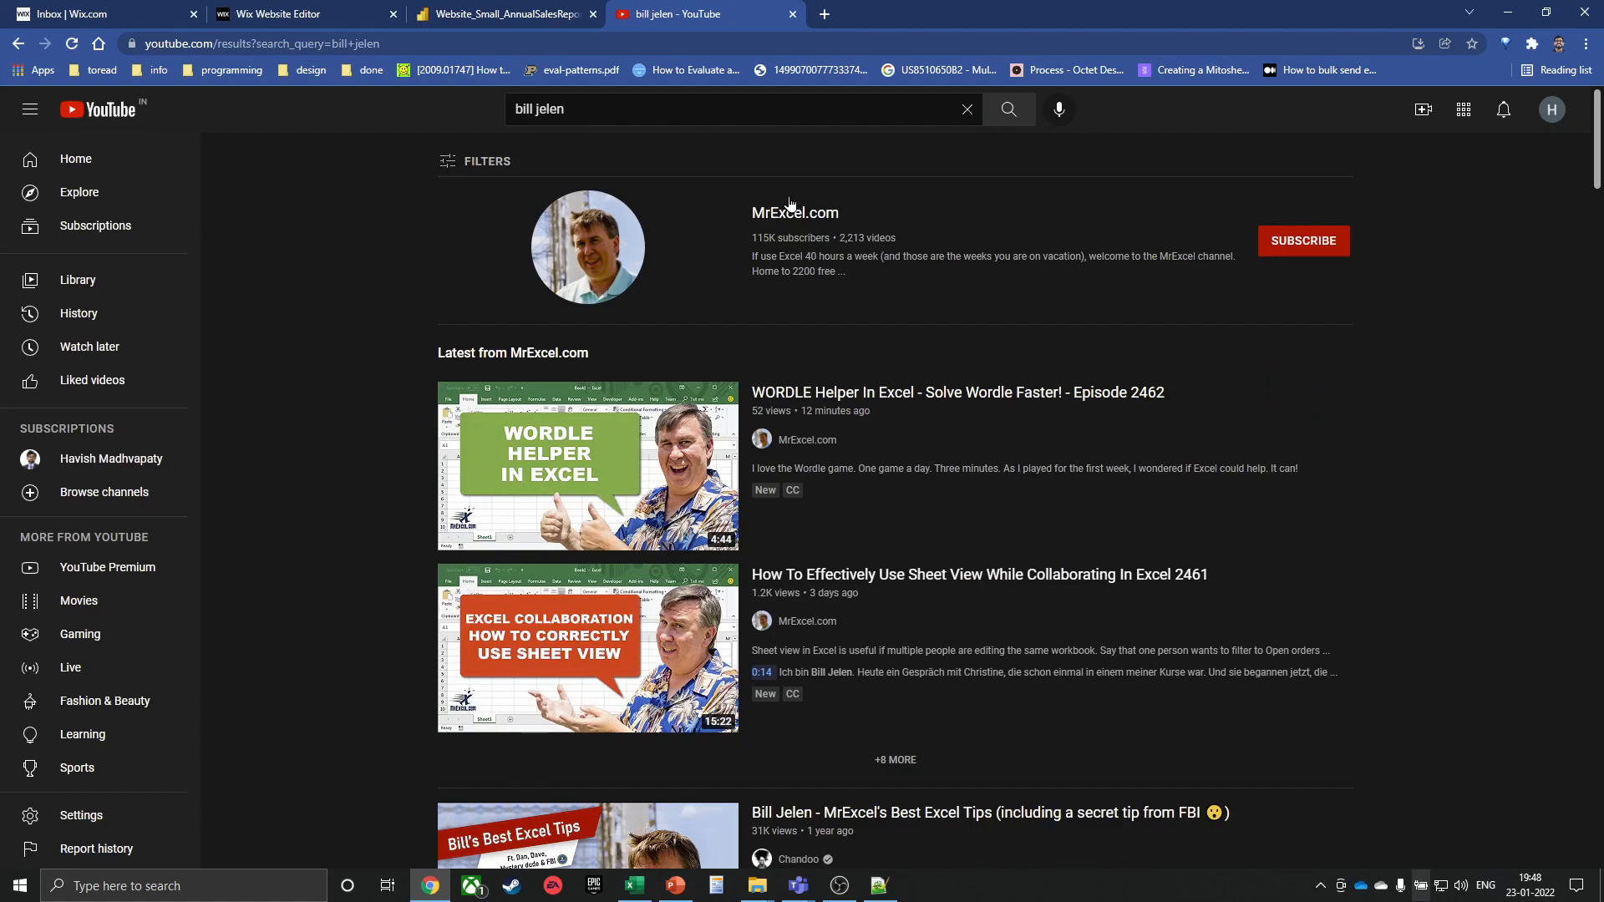
pyautogui.click(770, 219)
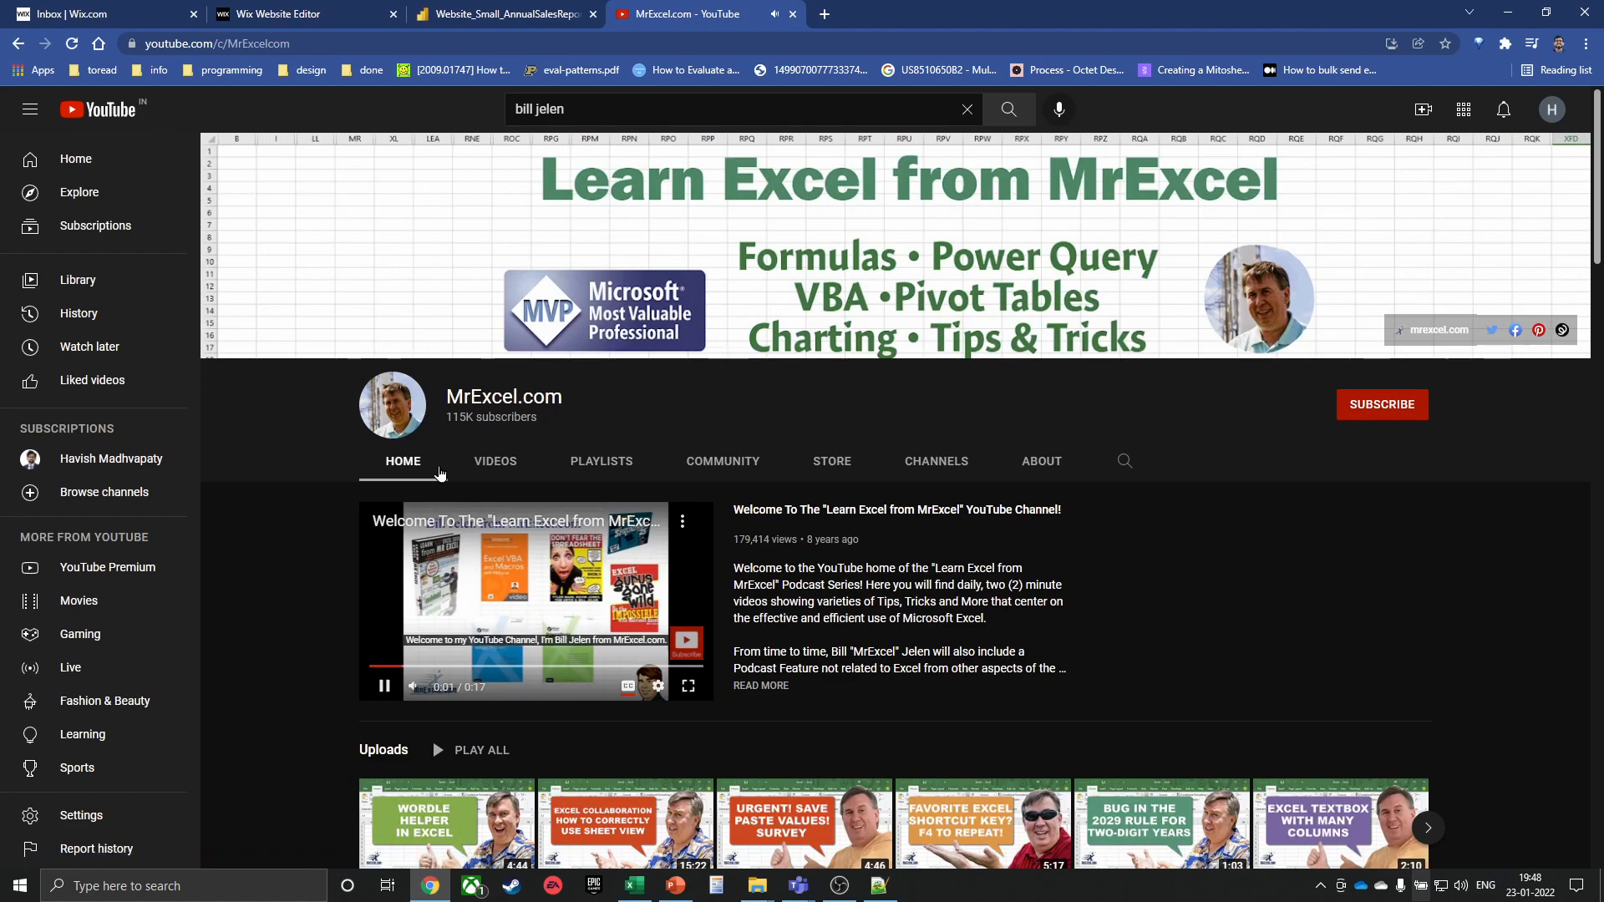
pyautogui.click(523, 581)
pyautogui.scroll(-5, 522, 581)
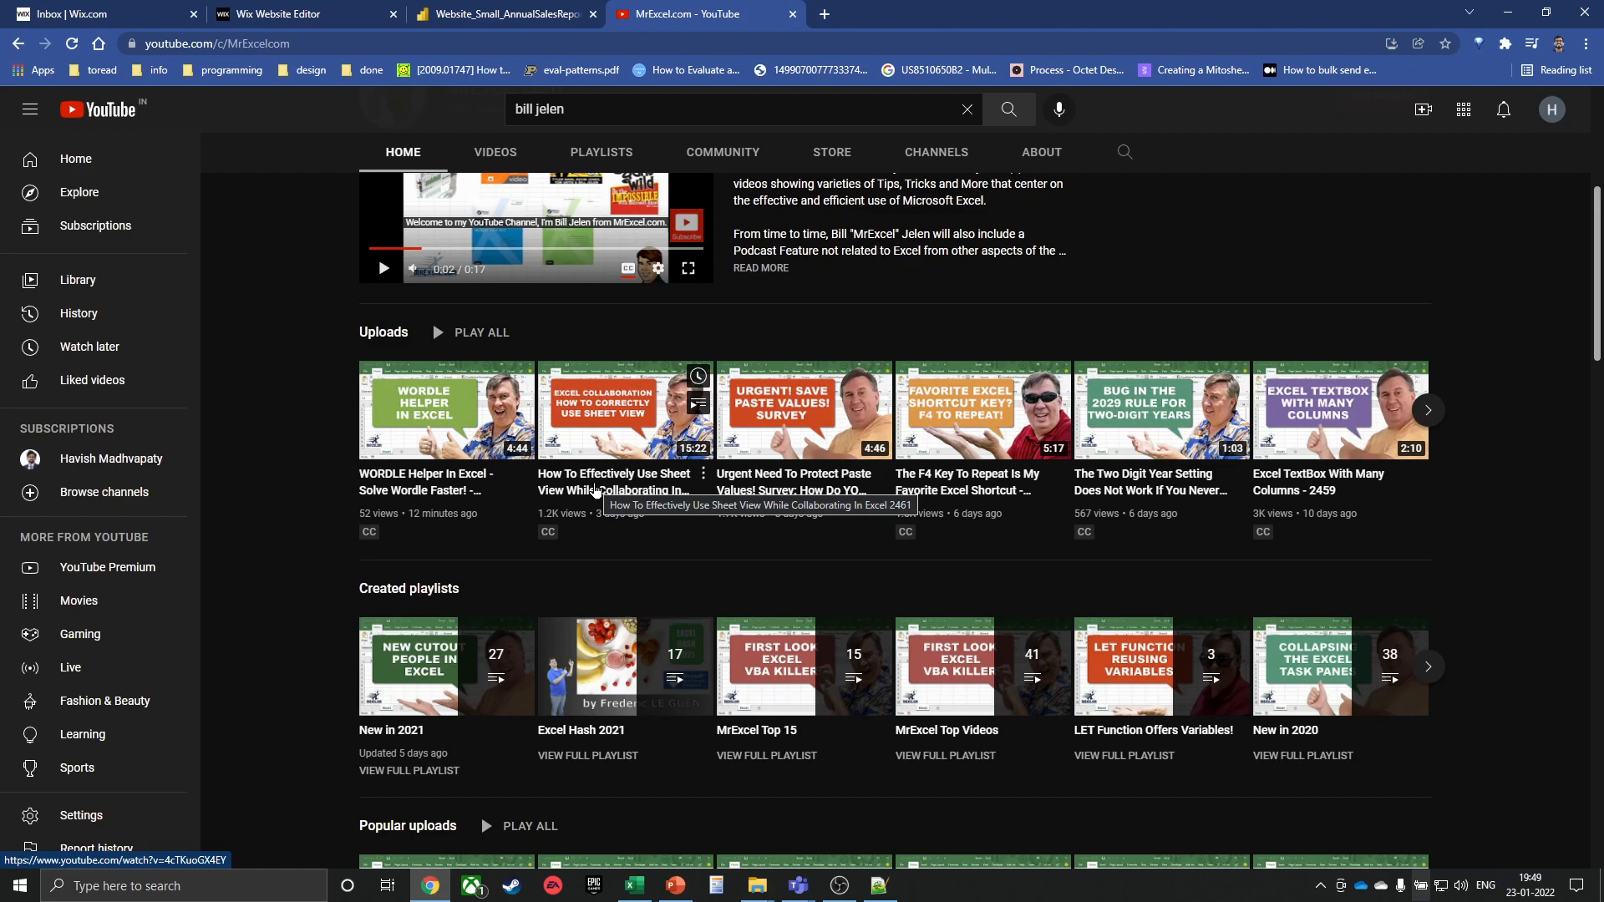
pyautogui.scroll(-5, 596, 491)
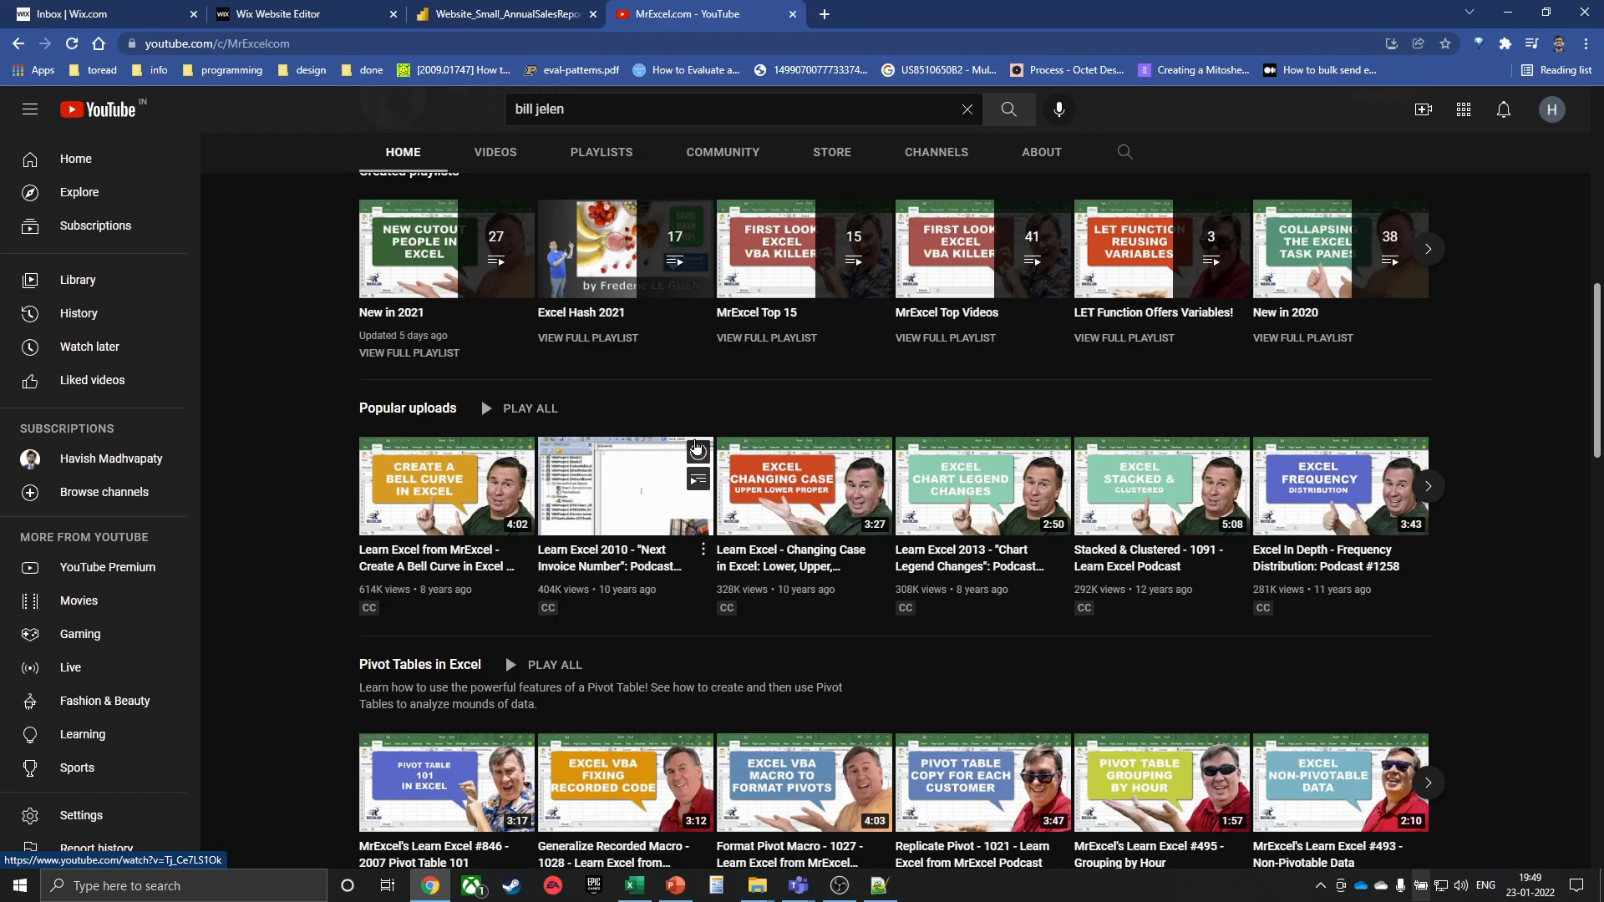
# Go to medium.com and open your own profile from the account menu
pyautogui.hotkey('ctrl', 'l')
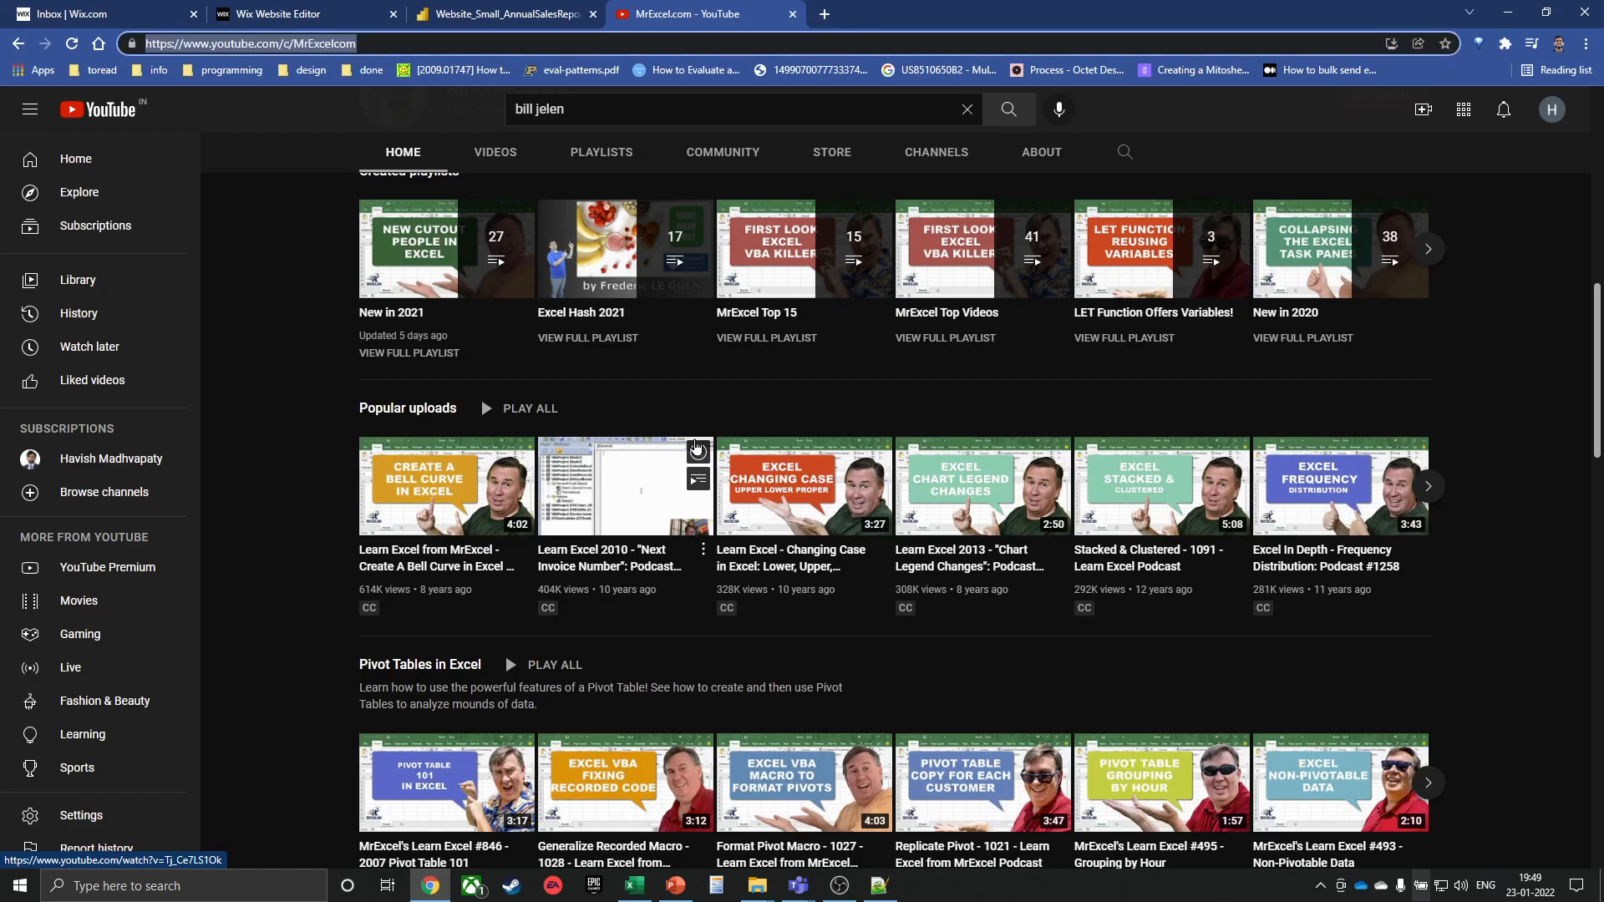
pyautogui.write('li')
pyautogui.press('BackSpace')
pyautogui.press('BackSpace')
pyautogui.press('BackSpace')
pyautogui.write('medium.')
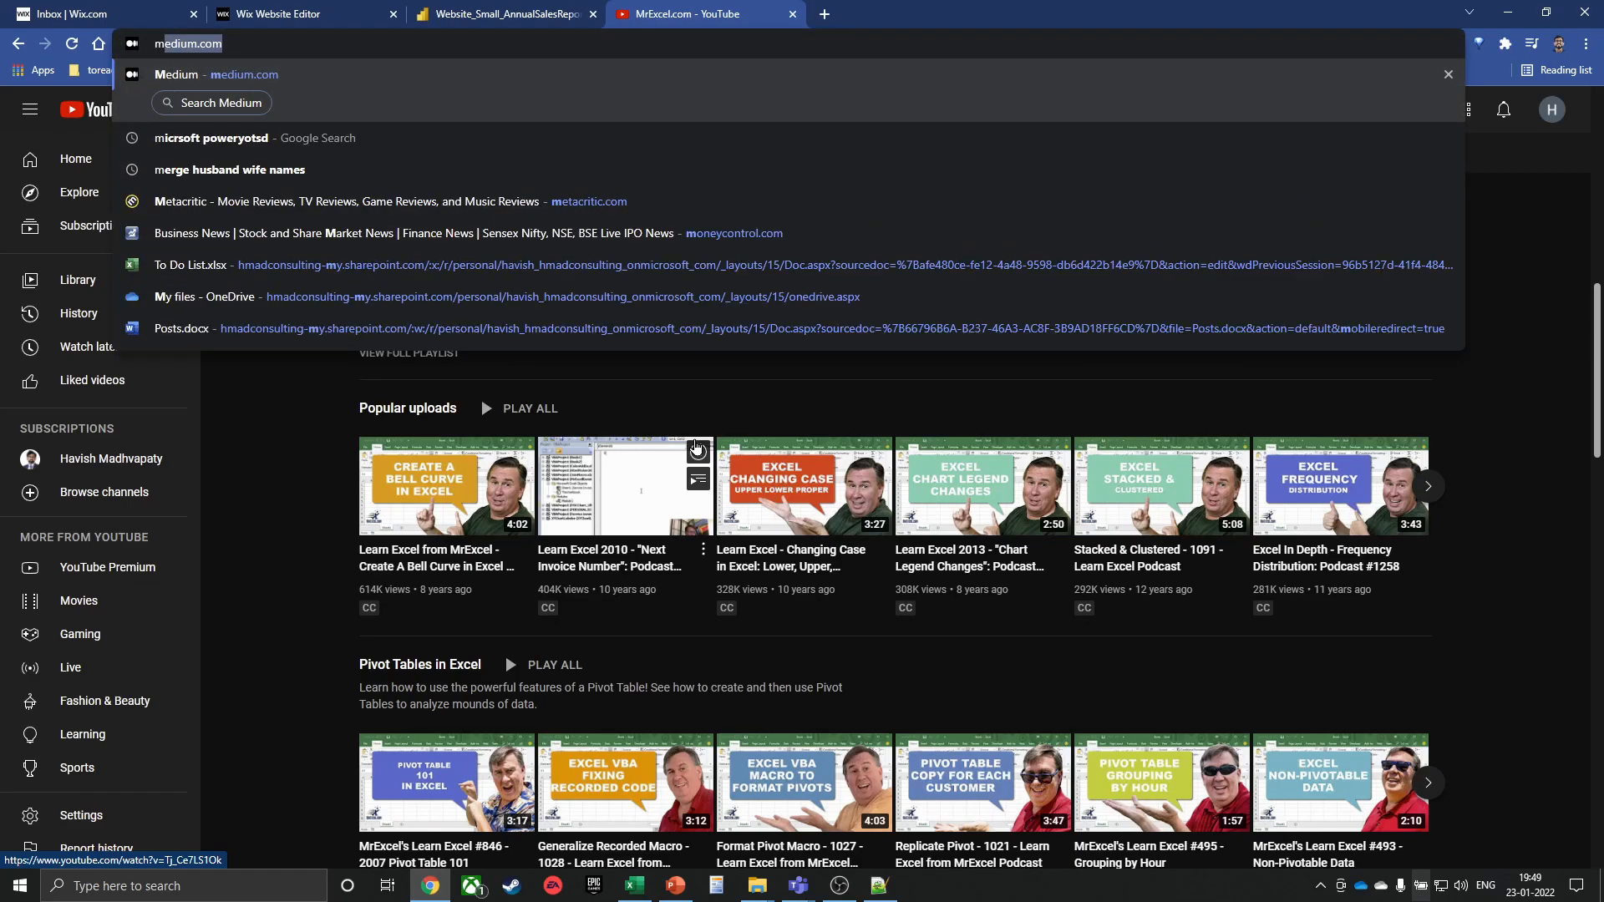
pyautogui.press('Return')
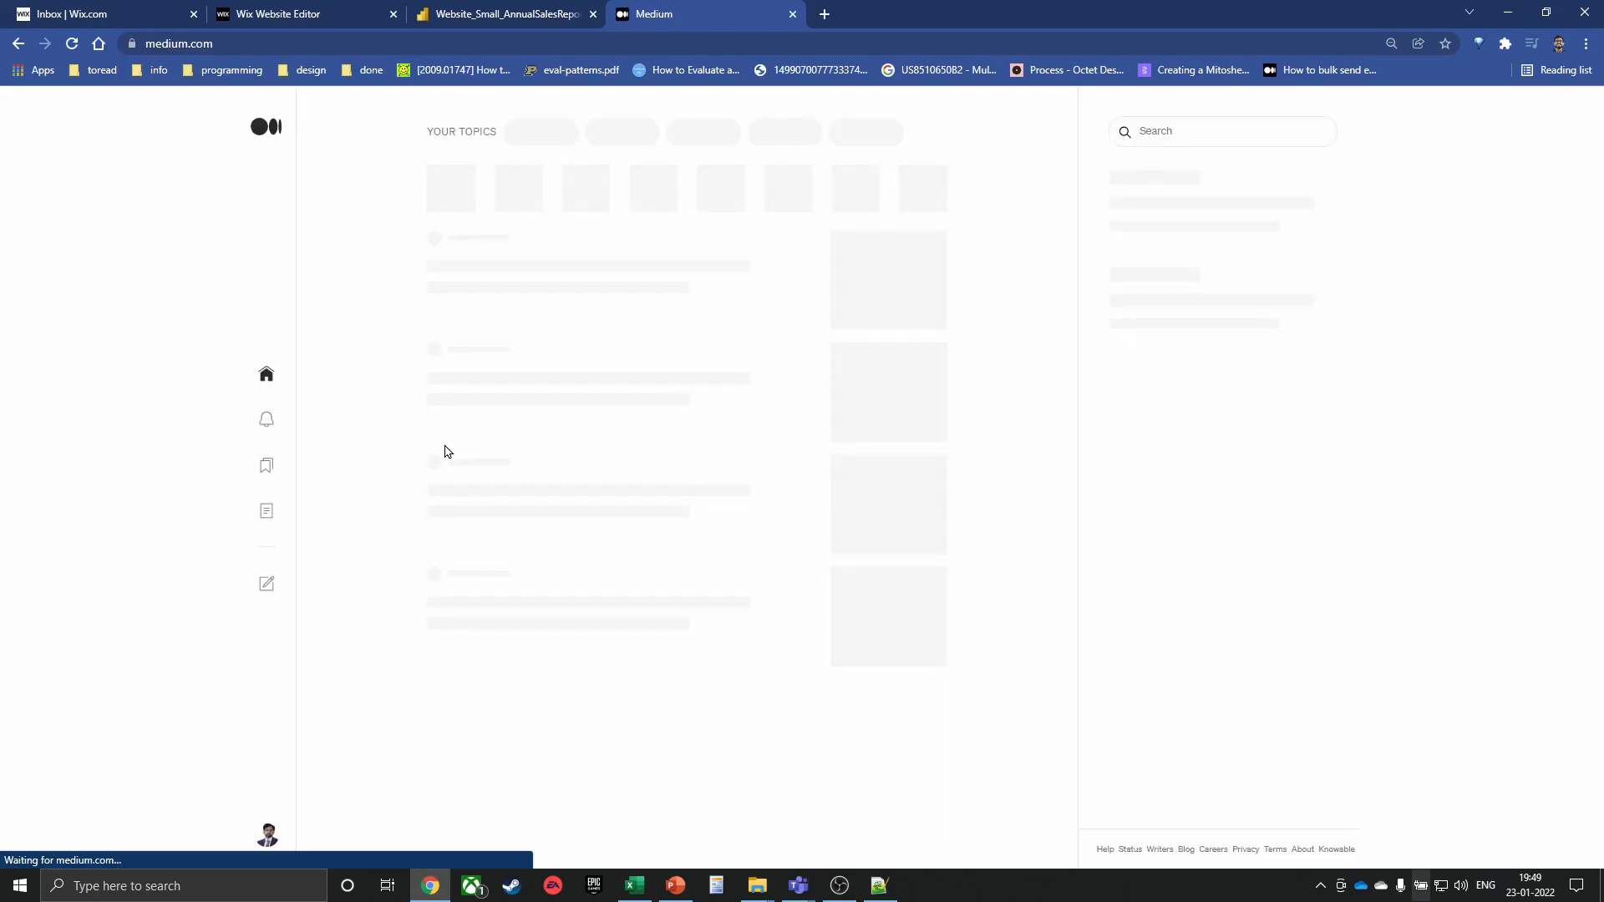
pyautogui.click(260, 839)
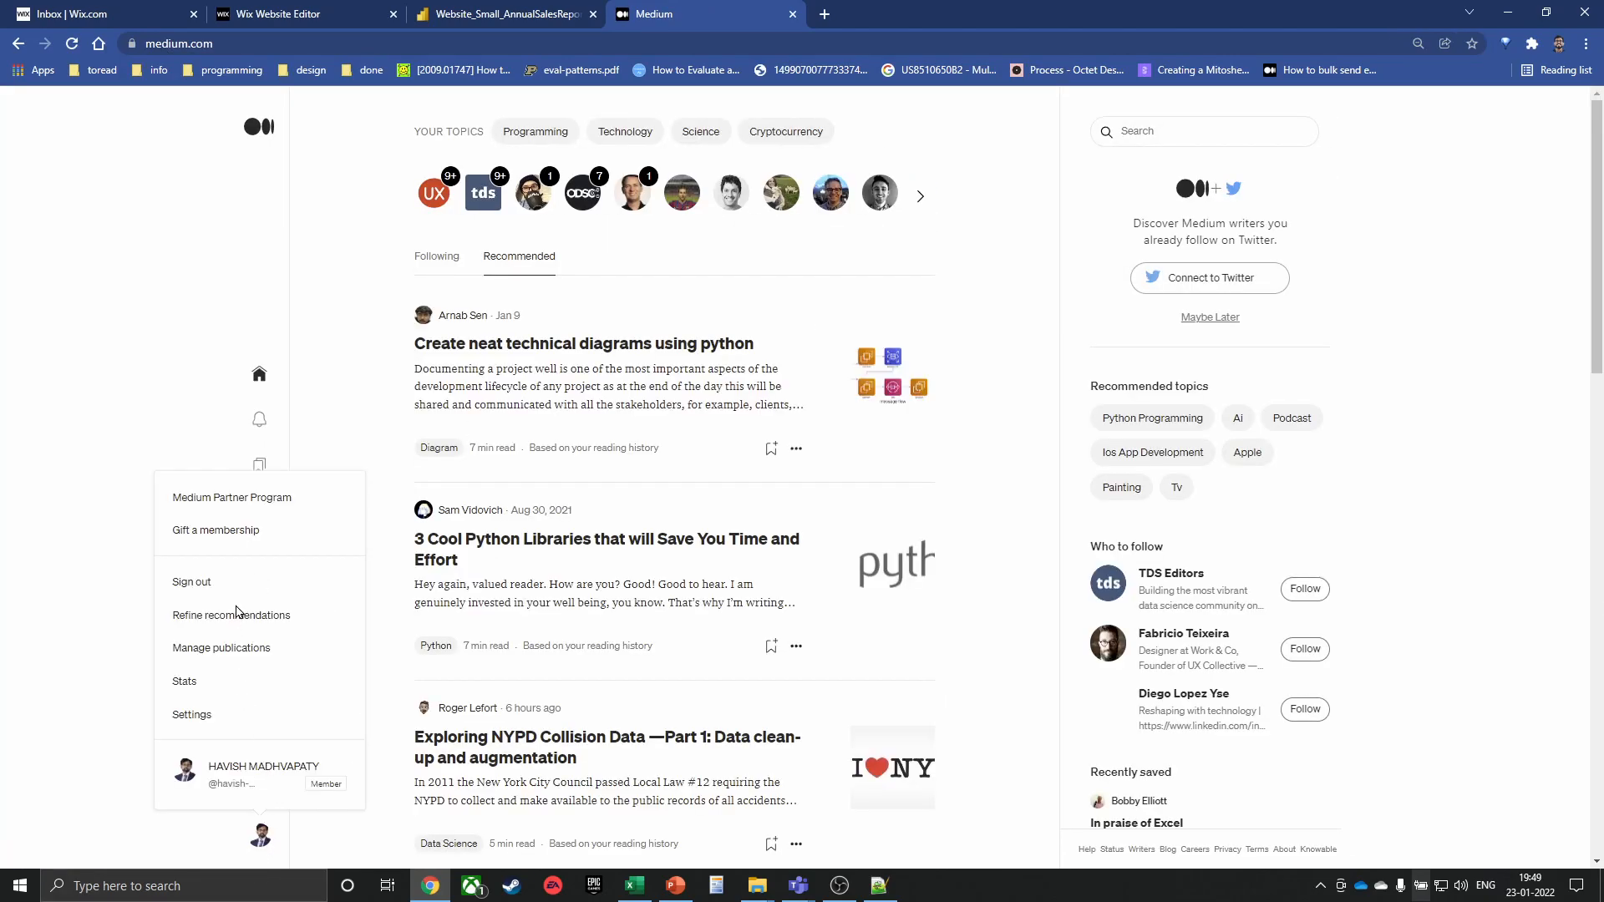
pyautogui.click(230, 773)
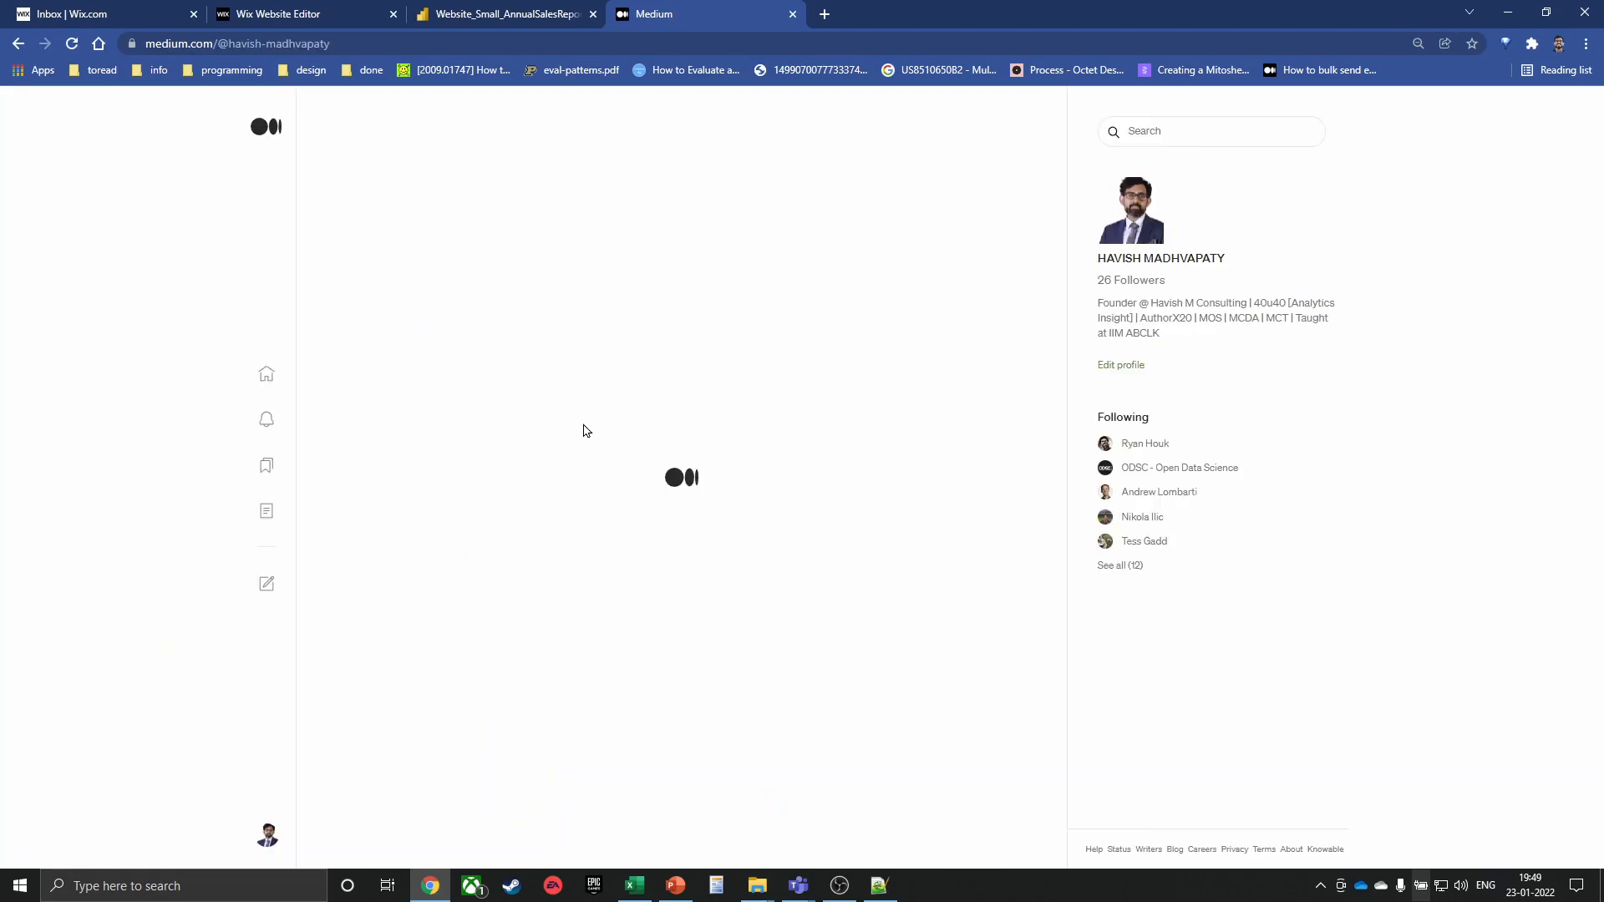
# Scroll the profile's posts and open the 'How to finish online courses' article
pyautogui.scroll(-15, 104, 472)
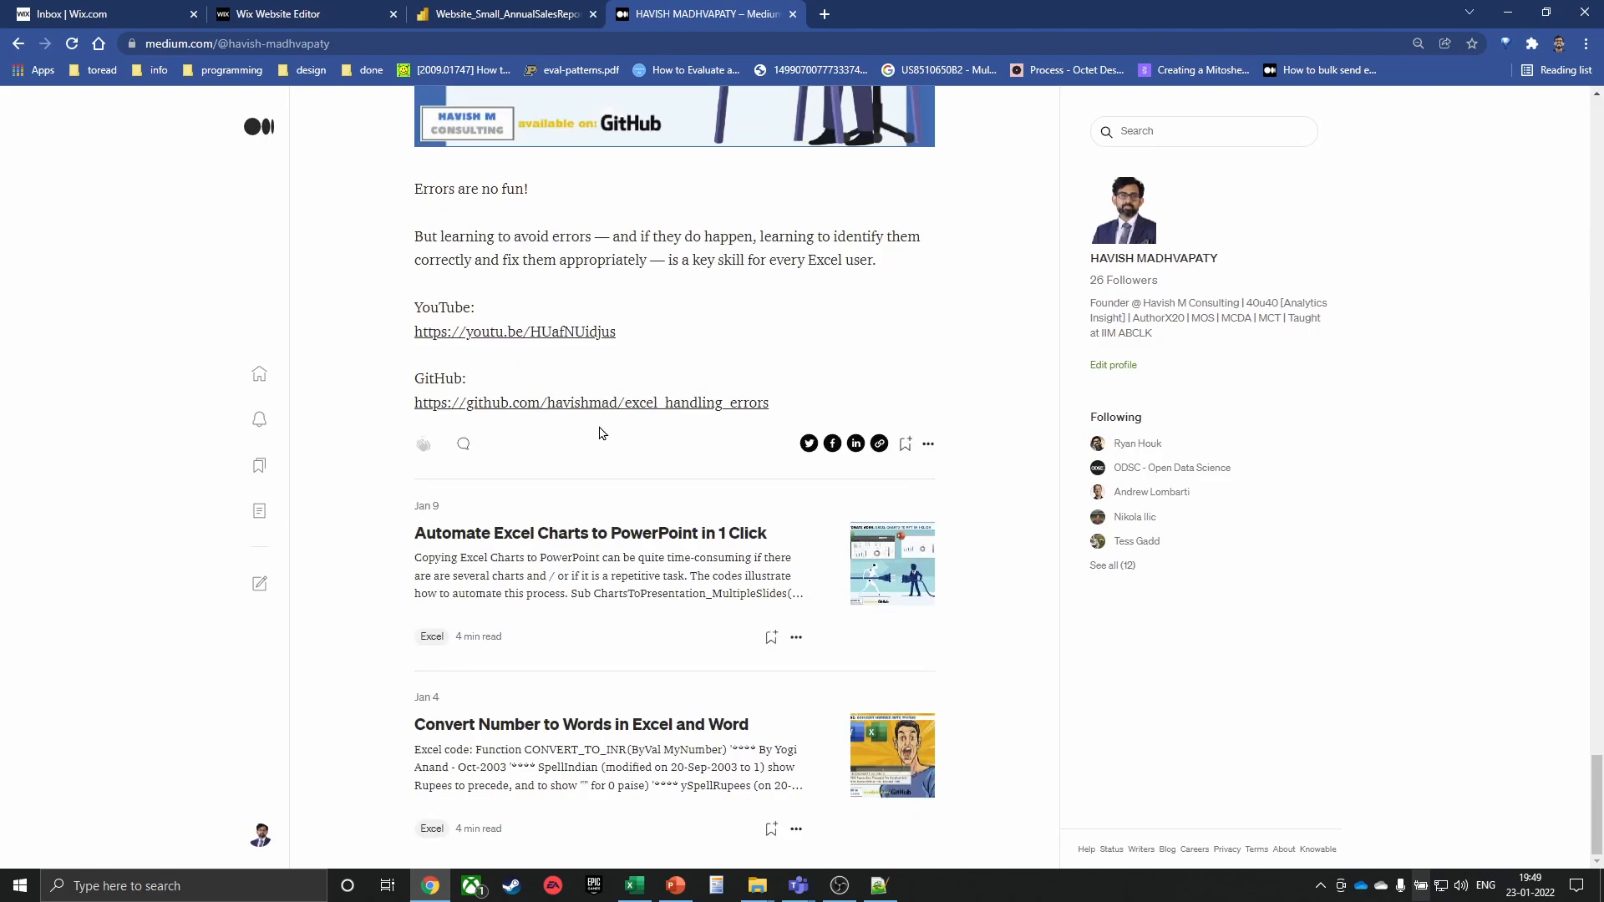
pyautogui.scroll(15, 613, 725)
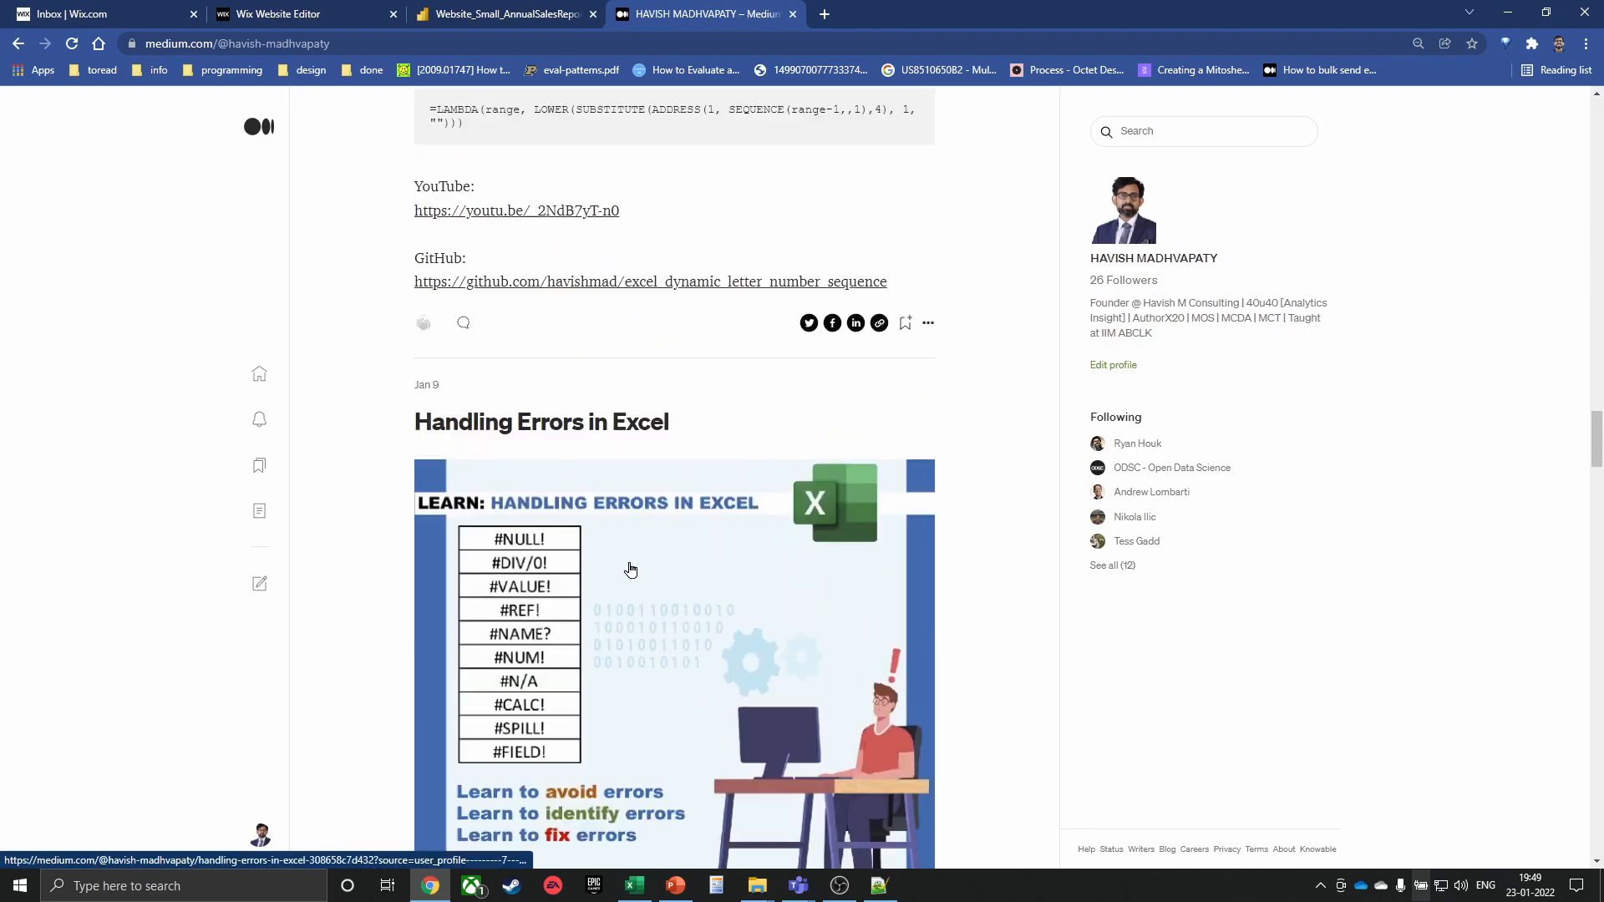
pyautogui.scroll(-15, 618, 532)
pyautogui.scroll(-20, 606, 551)
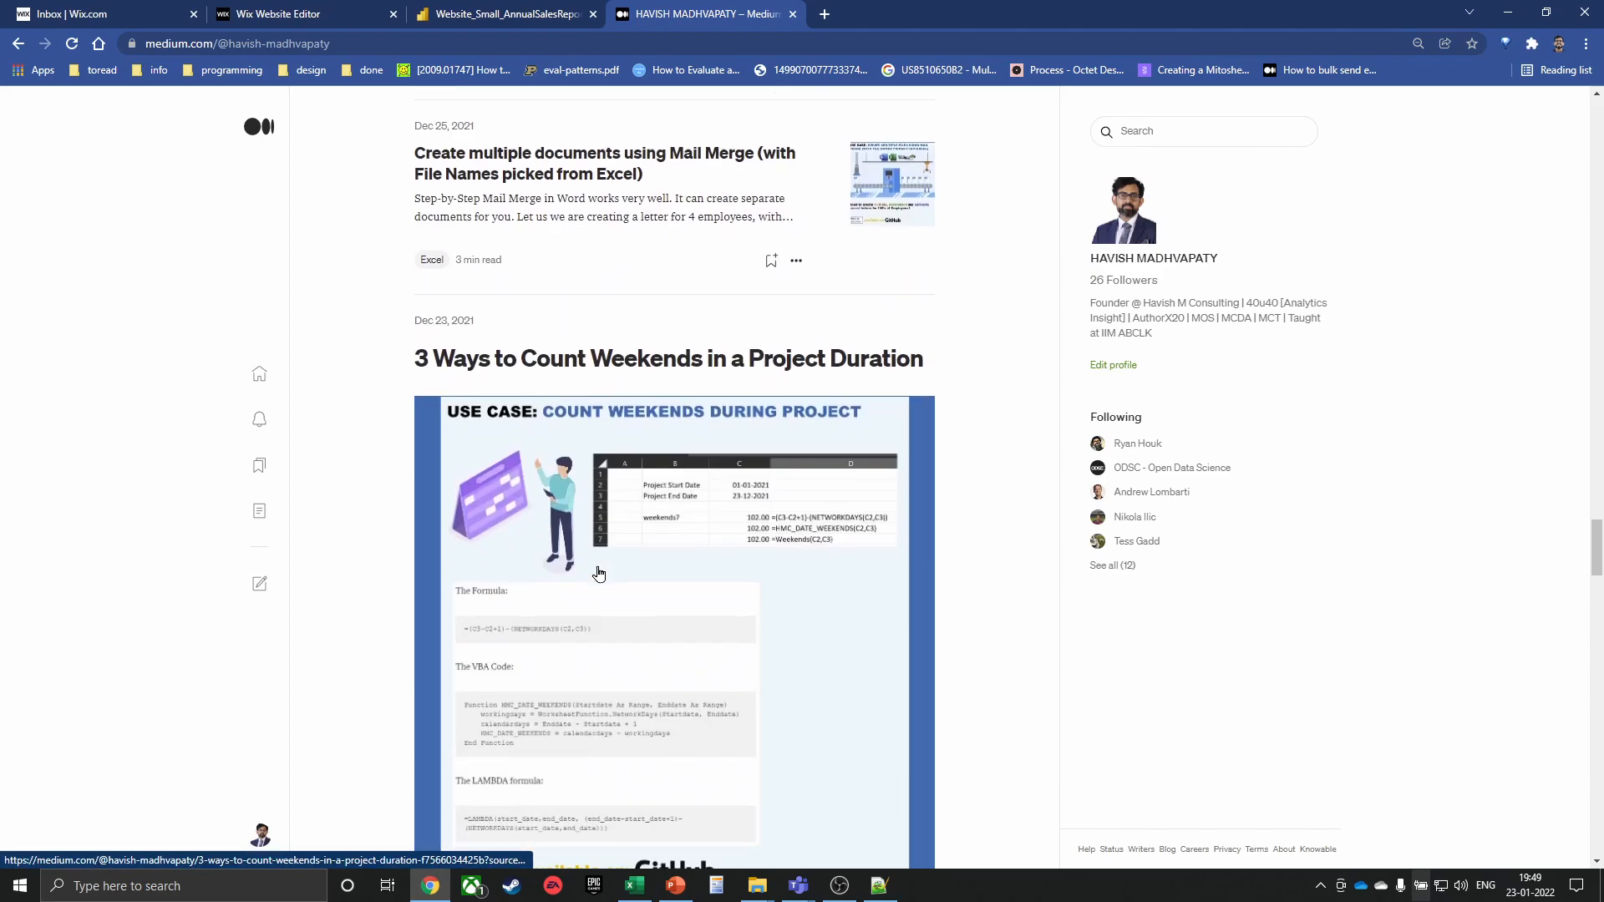
pyautogui.scroll(-20, 605, 529)
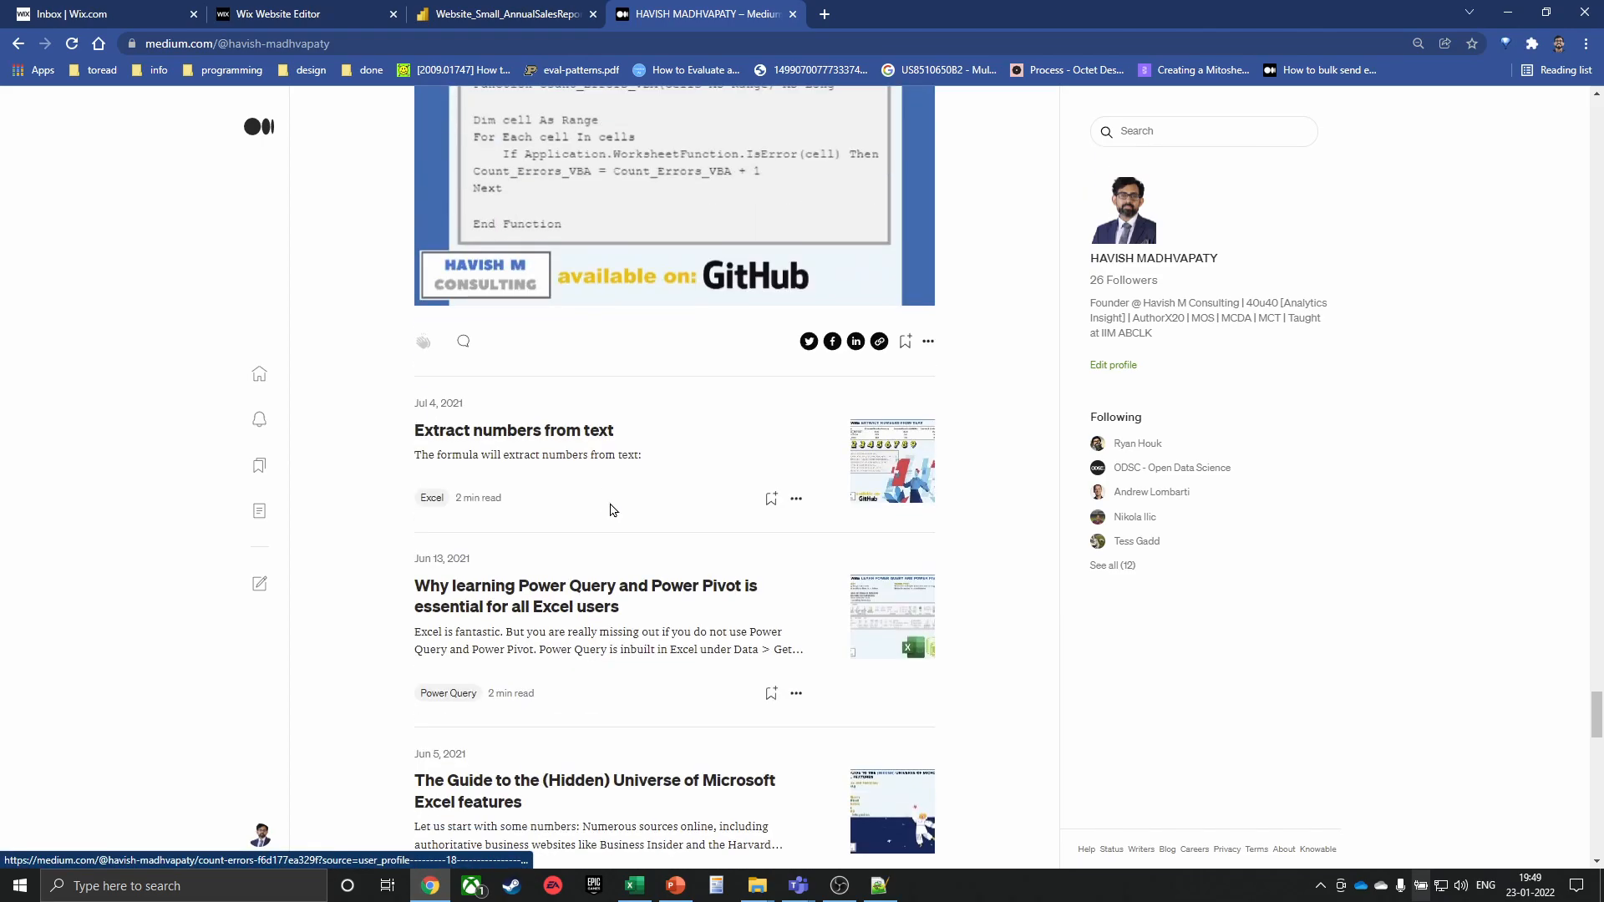
pyautogui.scroll(-20, 609, 510)
pyautogui.scroll(-3, 600, 511)
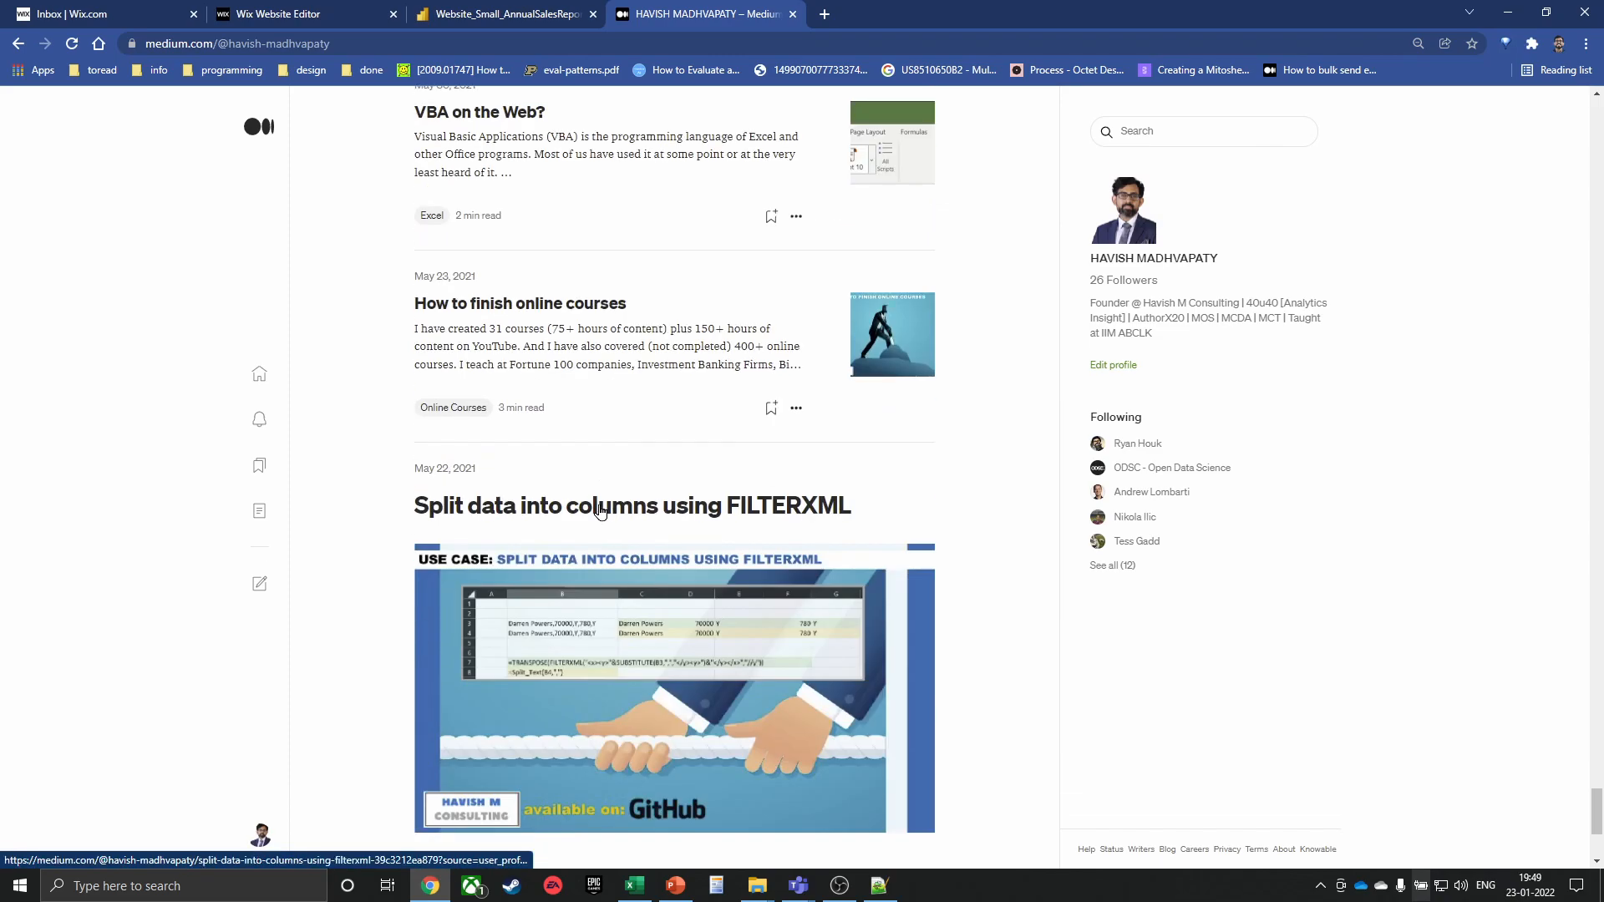
pyautogui.scroll(5, 562, 426)
pyautogui.click(551, 558)
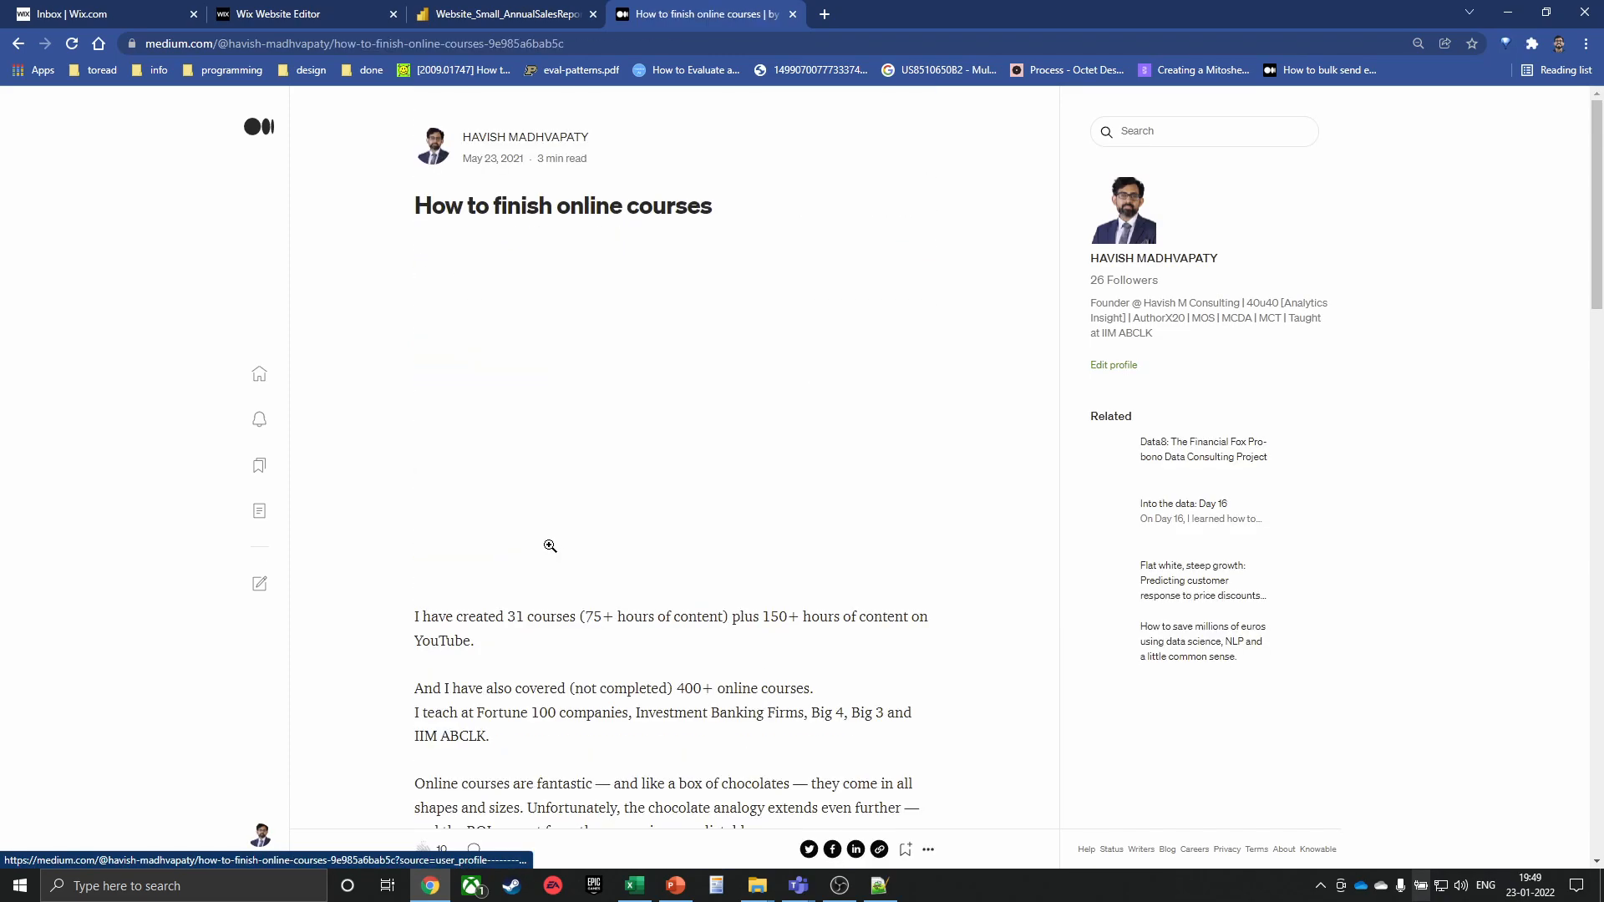
# Read down to the Some suggestions list and highlight the Audit courses: heading
pyautogui.scroll(-3, 575, 551)
pyautogui.scroll(-3, 666, 526)
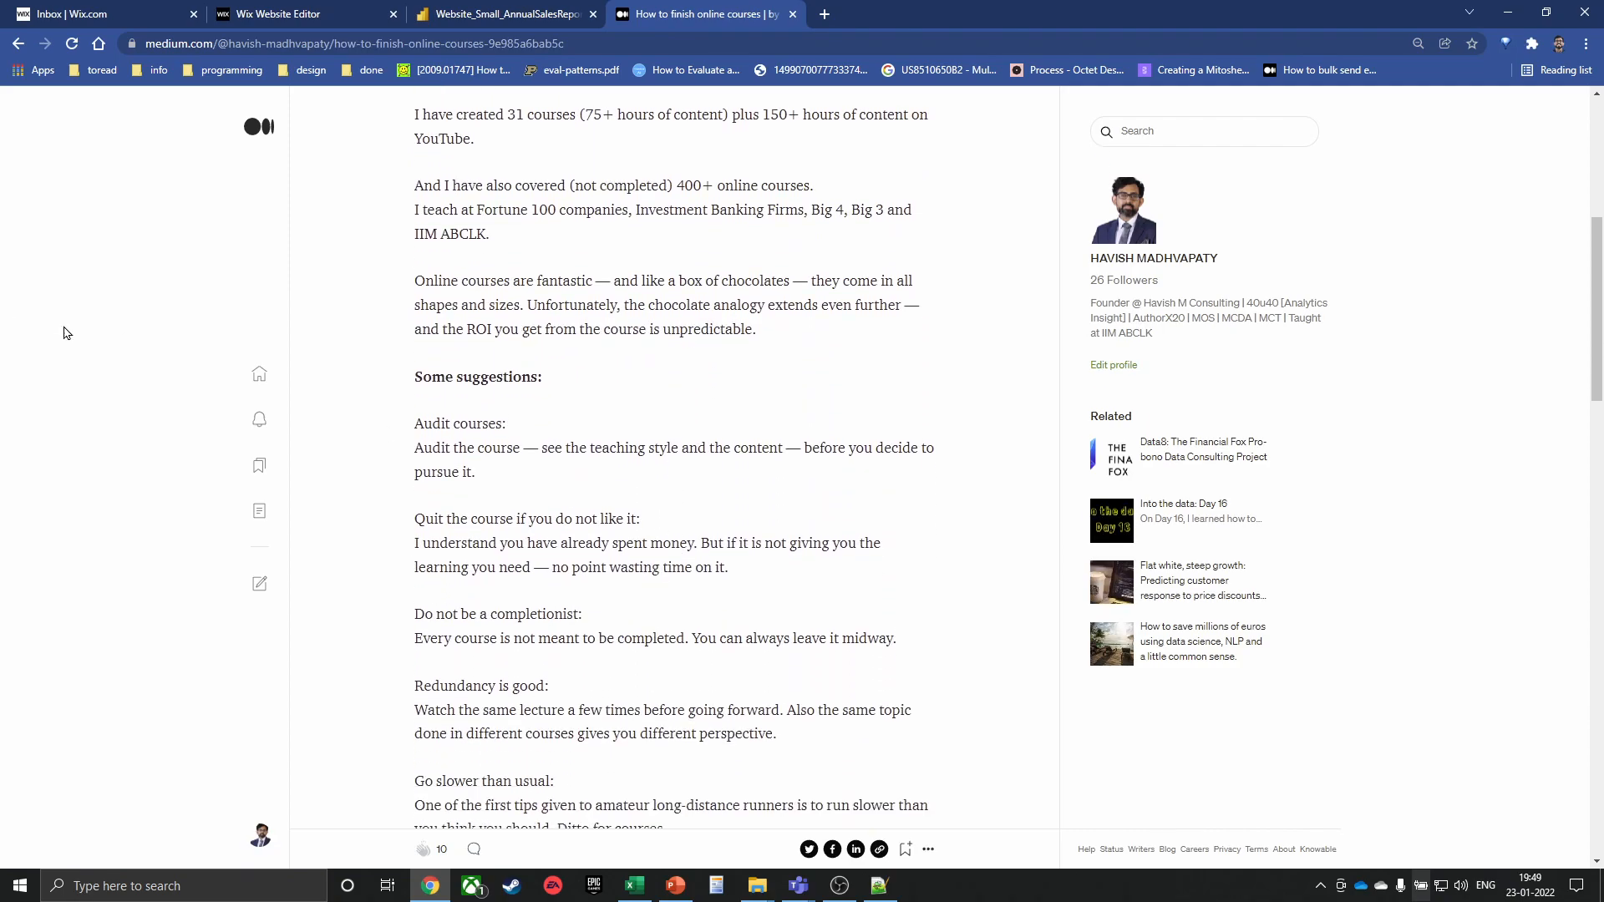
pyautogui.moveTo(415, 424); pyautogui.dragTo(530, 419)
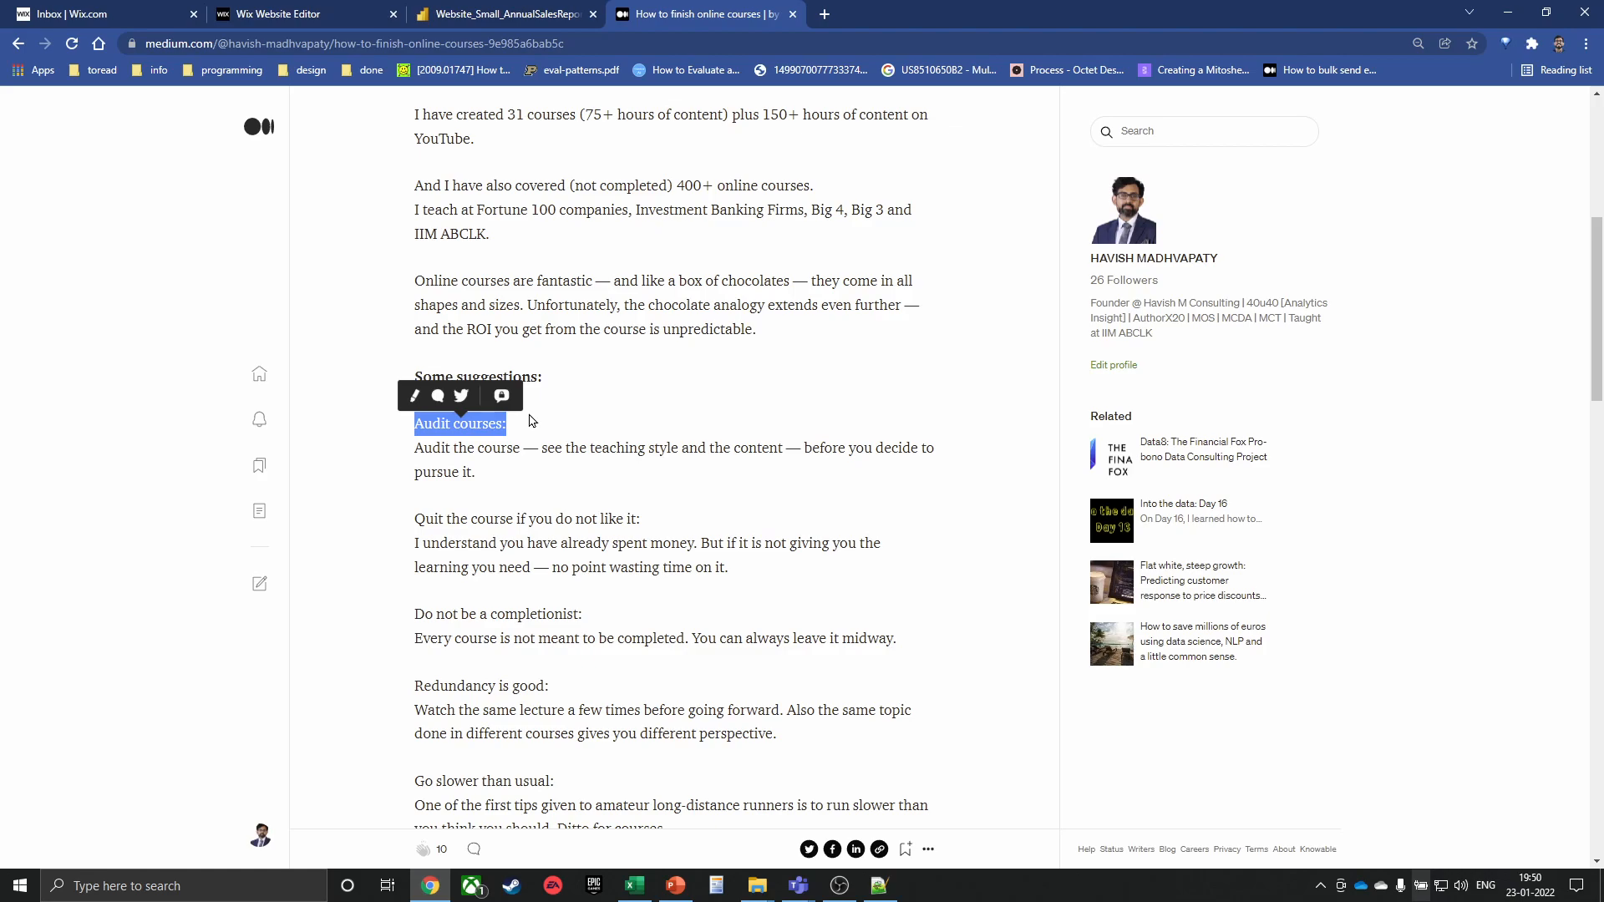
# Highlight the Quit the course and Do not be a completionist suggestion headings
pyautogui.scroll(-2, 531, 420)
pyautogui.moveTo(477, 351); pyautogui.dragTo(629, 345)
pyautogui.moveTo(454, 449); pyautogui.dragTo(628, 430)
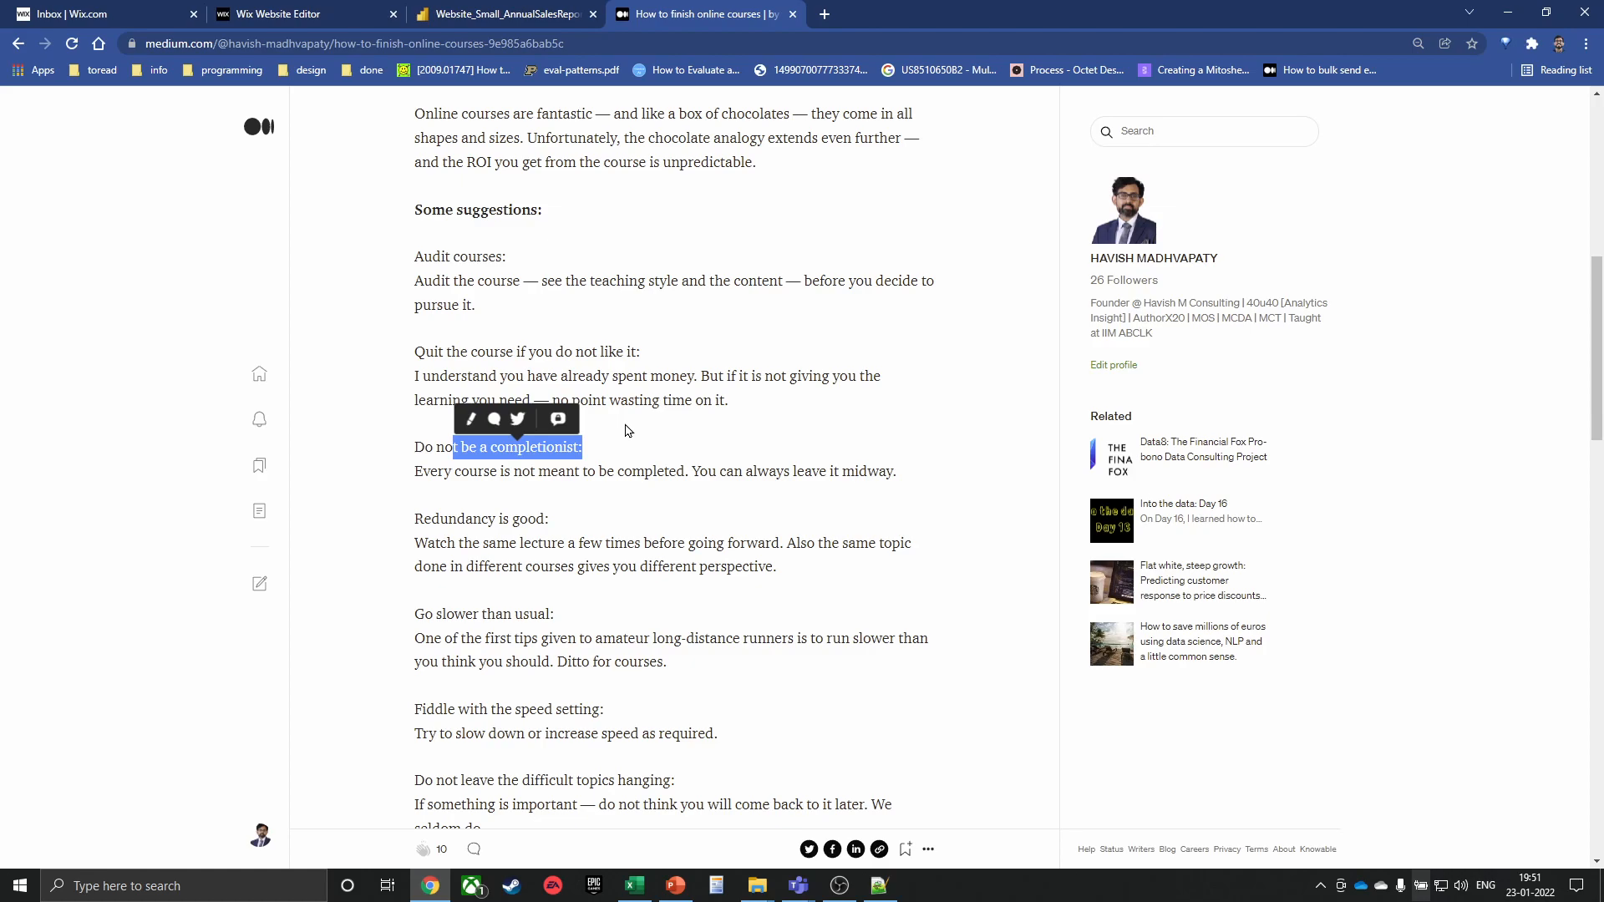
# Highlight each further suggestion heading down to Do not leave the difficult topics hanging
pyautogui.scroll(-2, 627, 430)
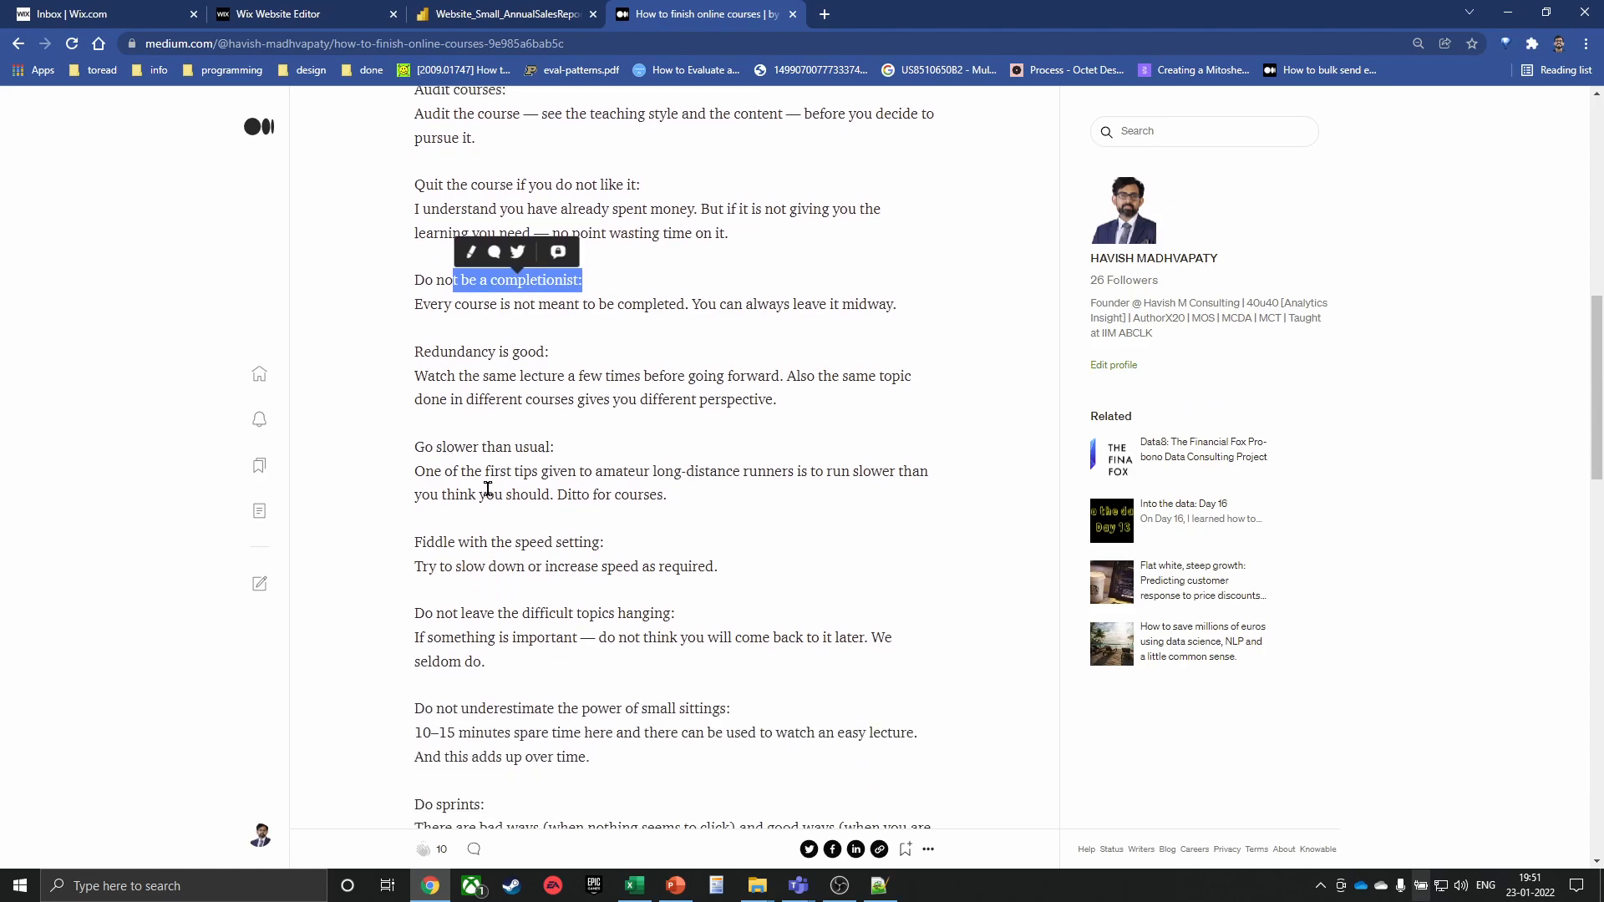
pyautogui.moveTo(441, 351); pyautogui.dragTo(531, 348)
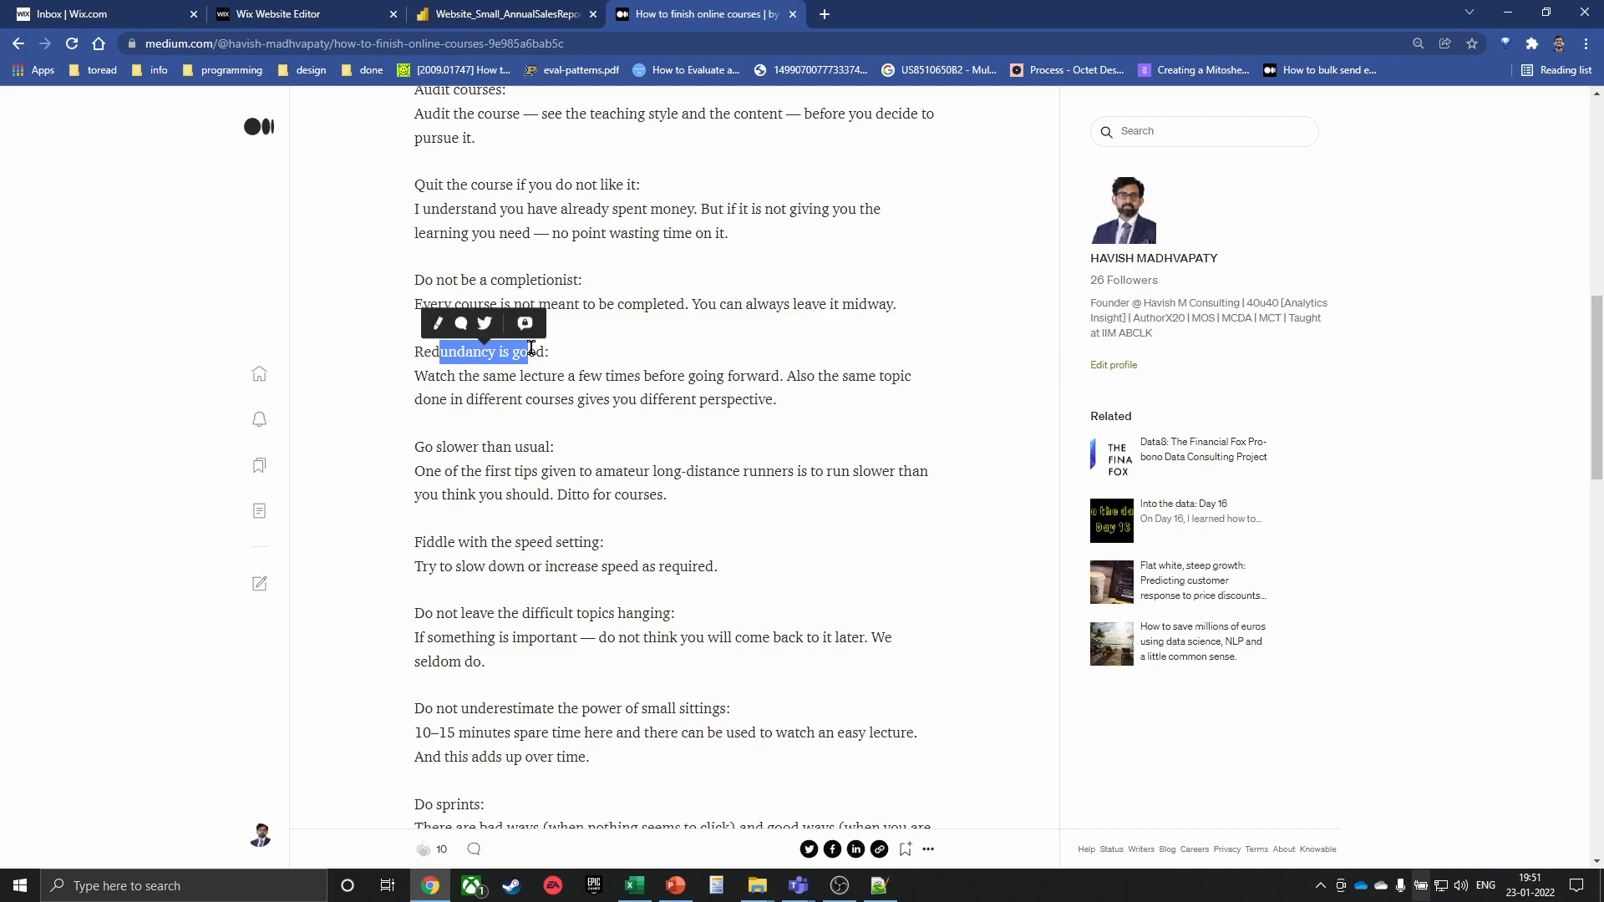
pyautogui.scroll(-1, 531, 347)
pyautogui.moveTo(446, 363); pyautogui.dragTo(598, 347)
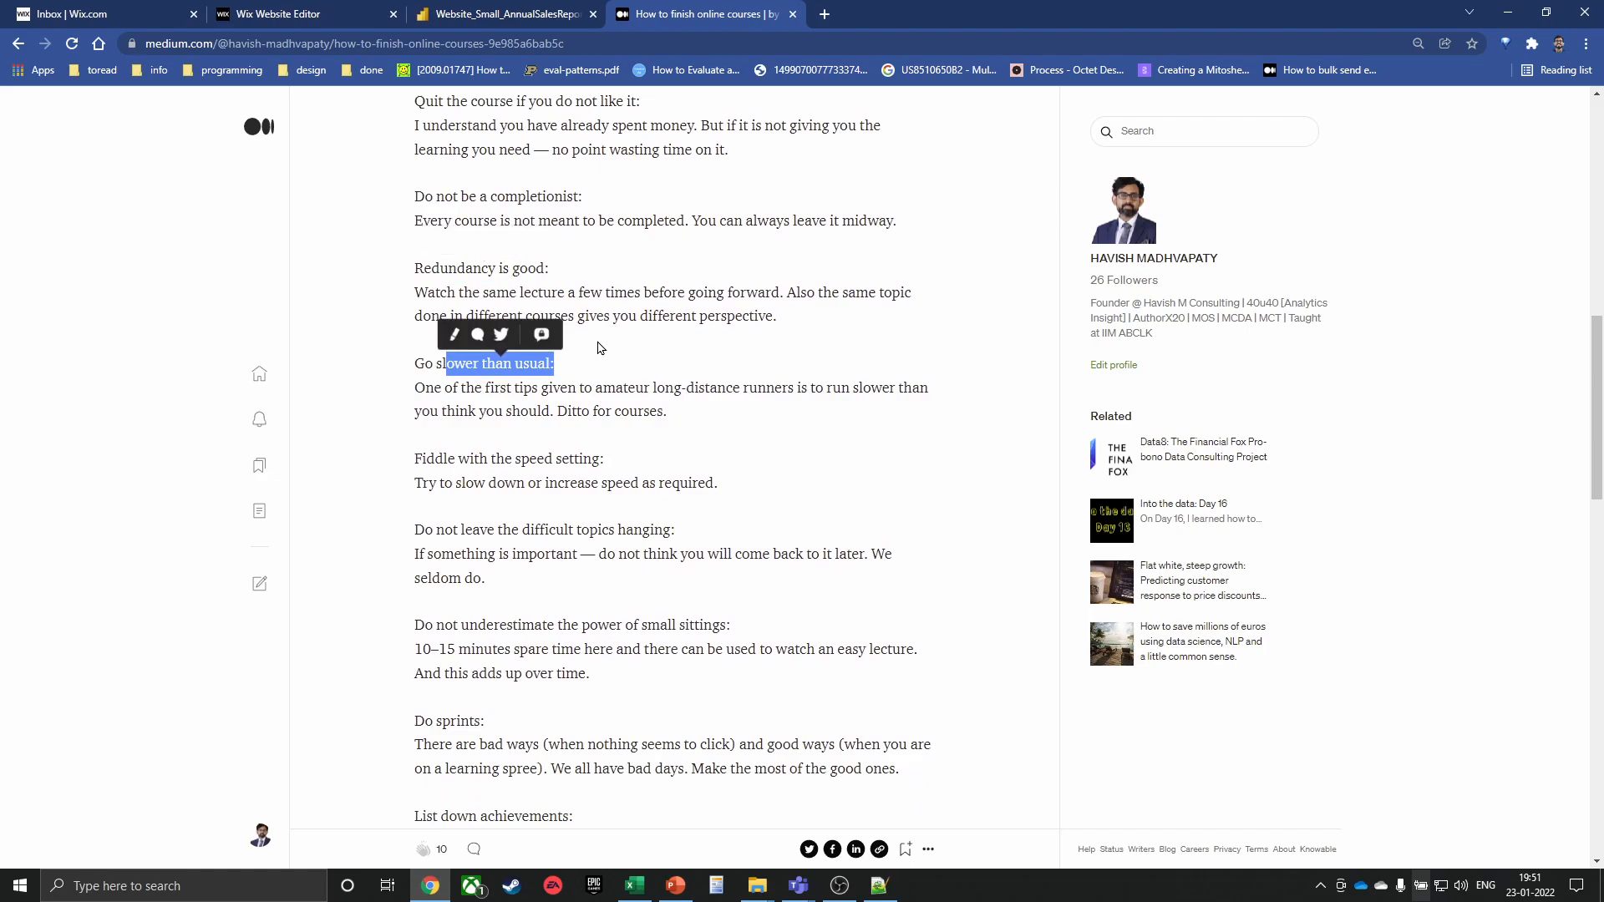
pyautogui.scroll(-1, 589, 355)
pyautogui.moveTo(468, 375); pyautogui.dragTo(612, 375)
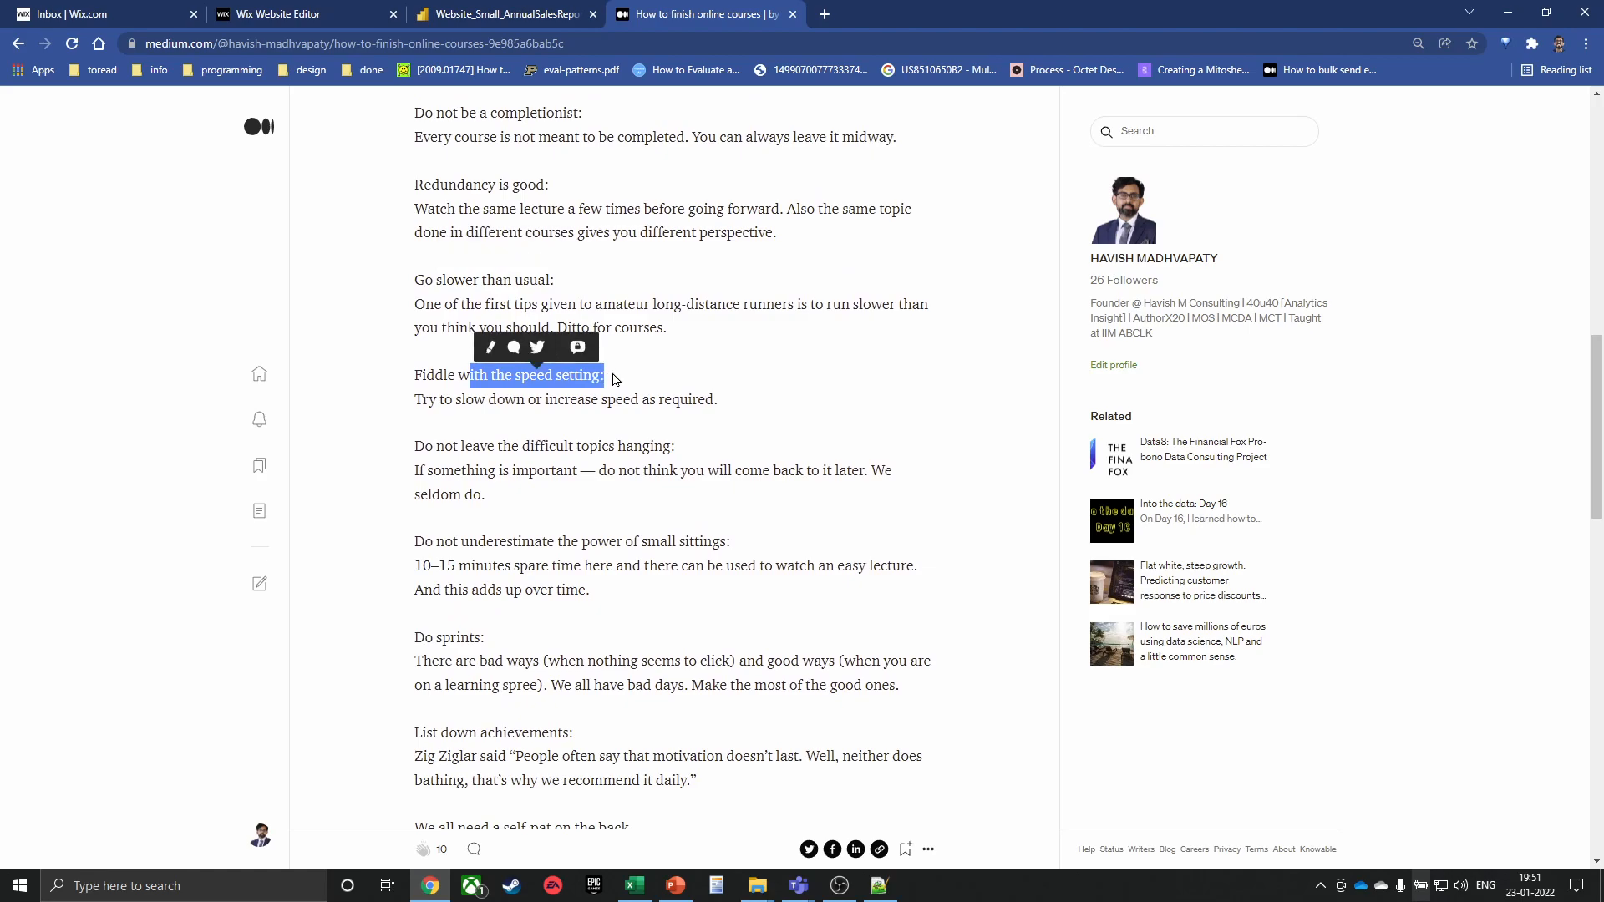
pyautogui.scroll(-2, 585, 359)
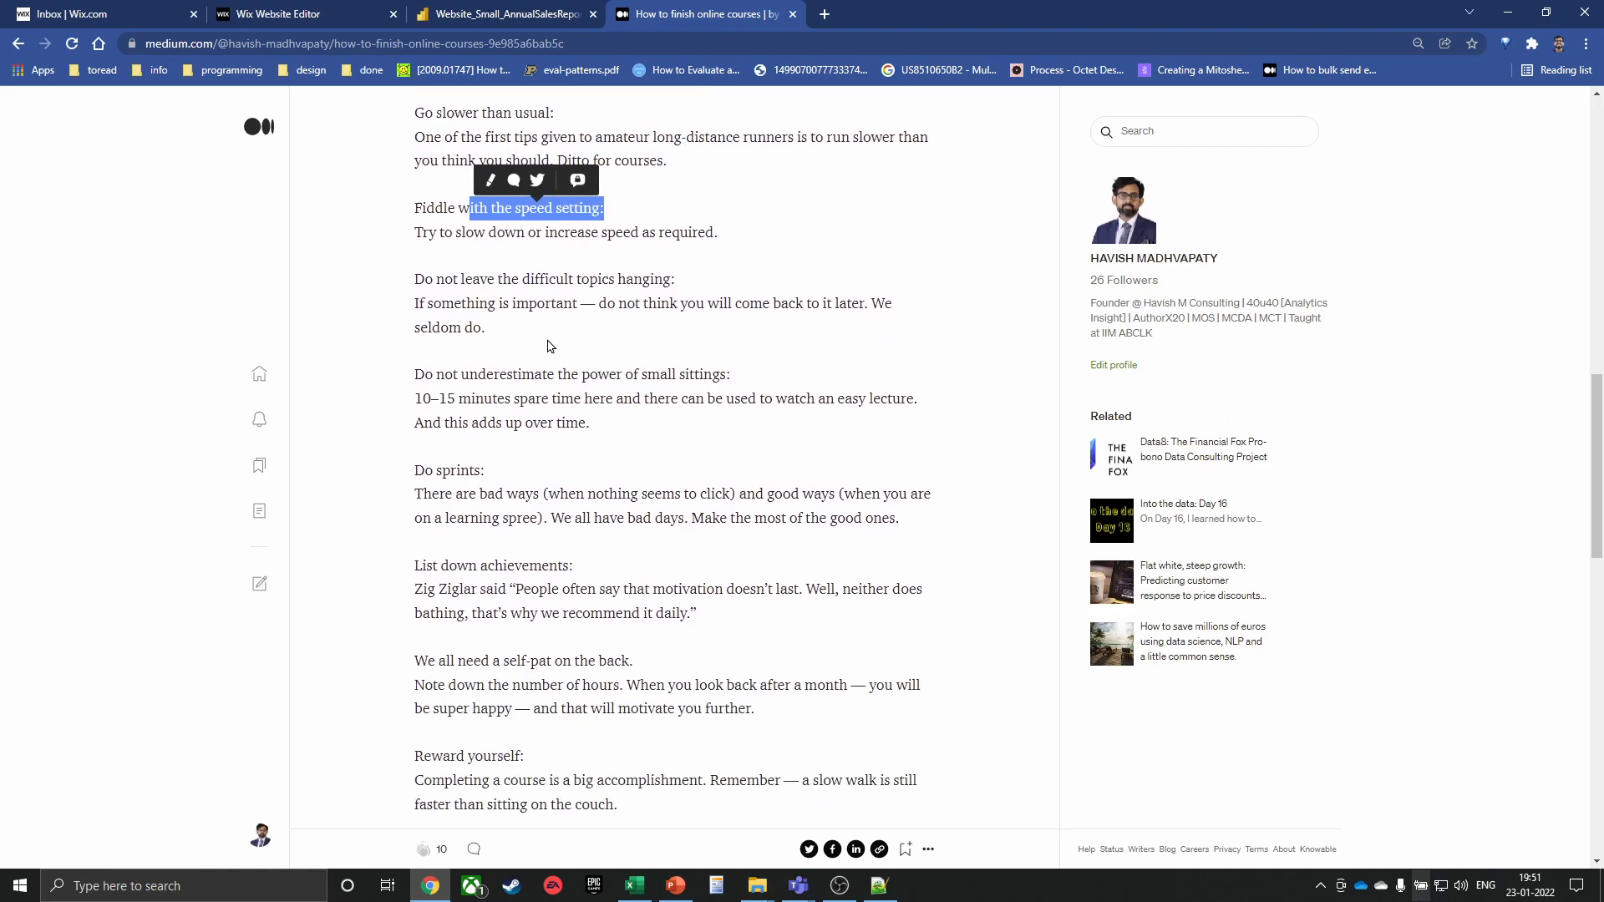
pyautogui.moveTo(465, 279); pyautogui.dragTo(616, 279)
pyautogui.scroll(-2, 538, 373)
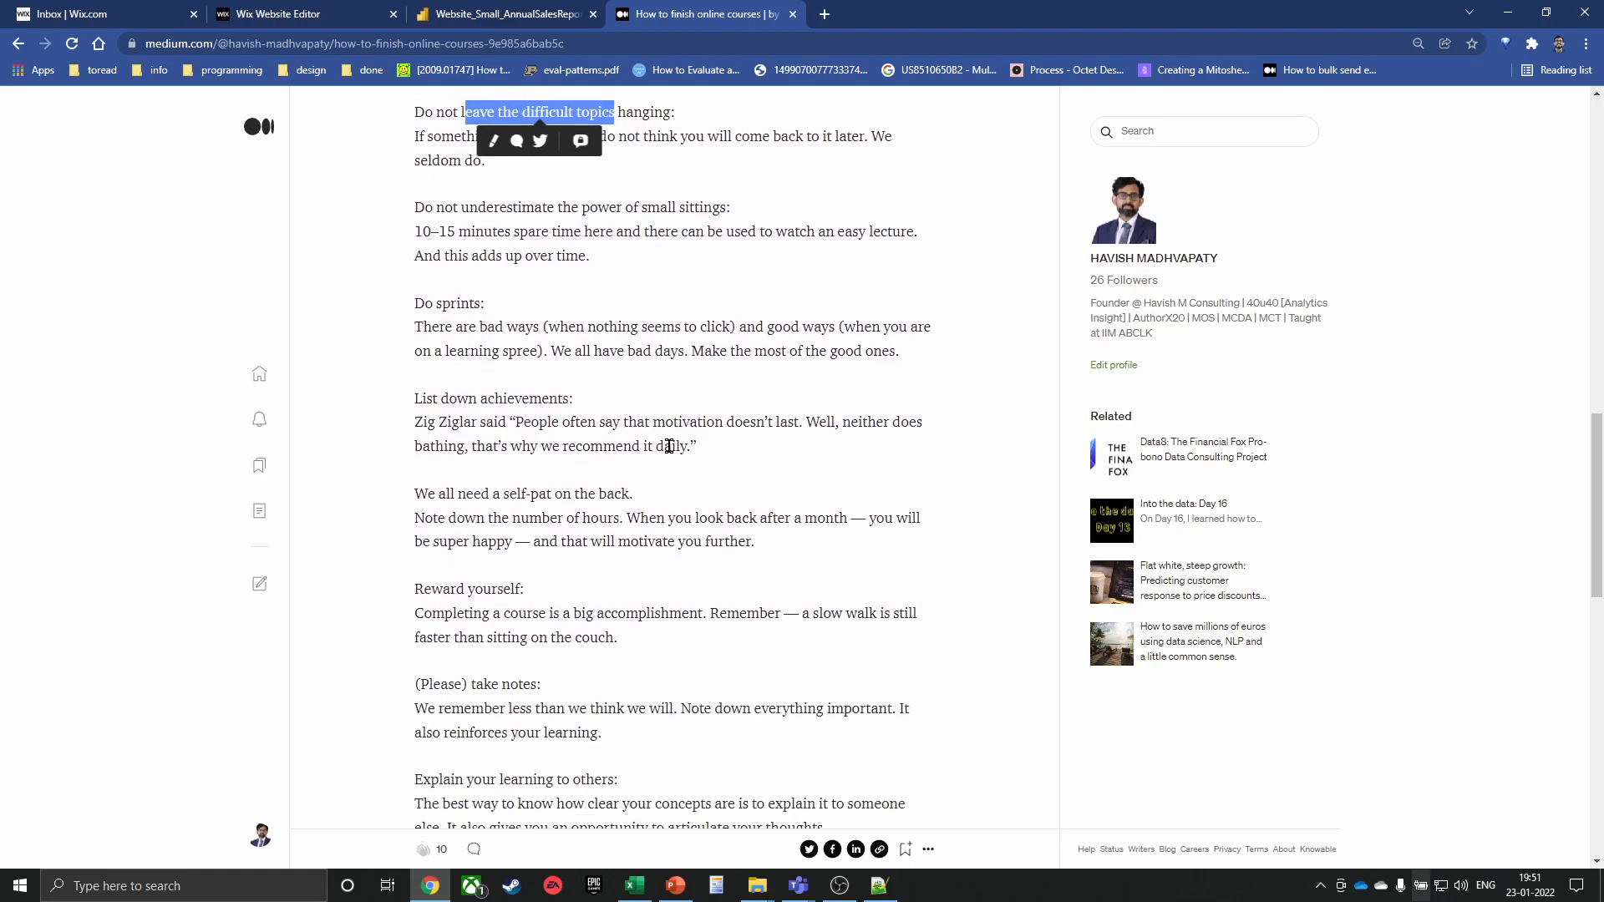
pyautogui.scroll(-1, 612, 343)
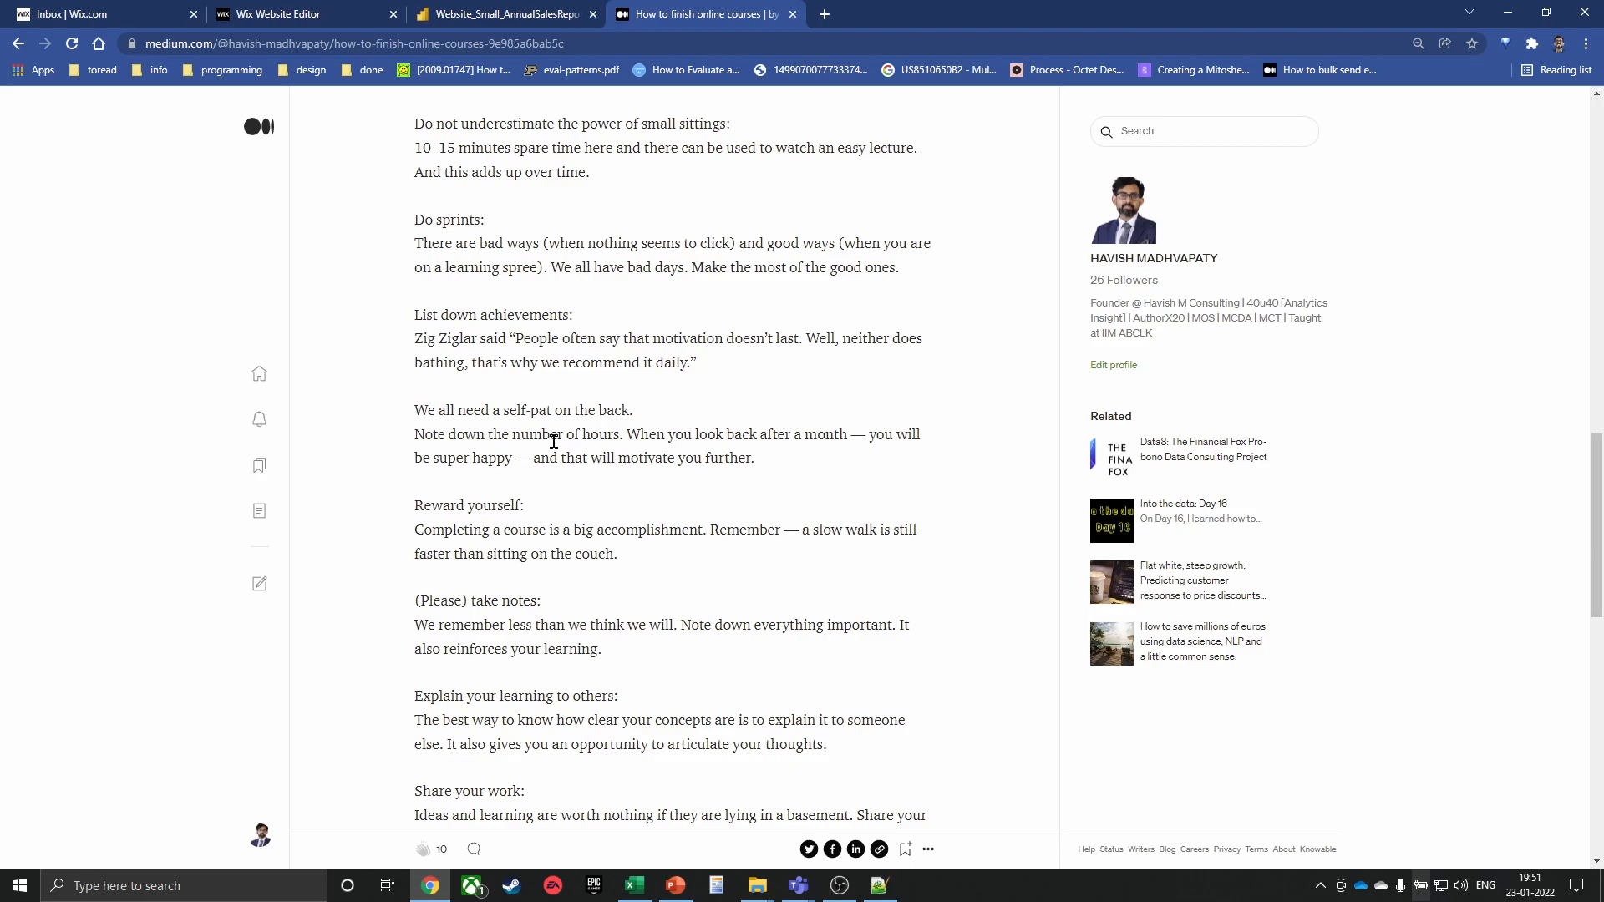
# Highlight the Zig Ziglar motivation quote beneath List down achievements:
pyautogui.moveTo(415, 341); pyautogui.dragTo(735, 360)
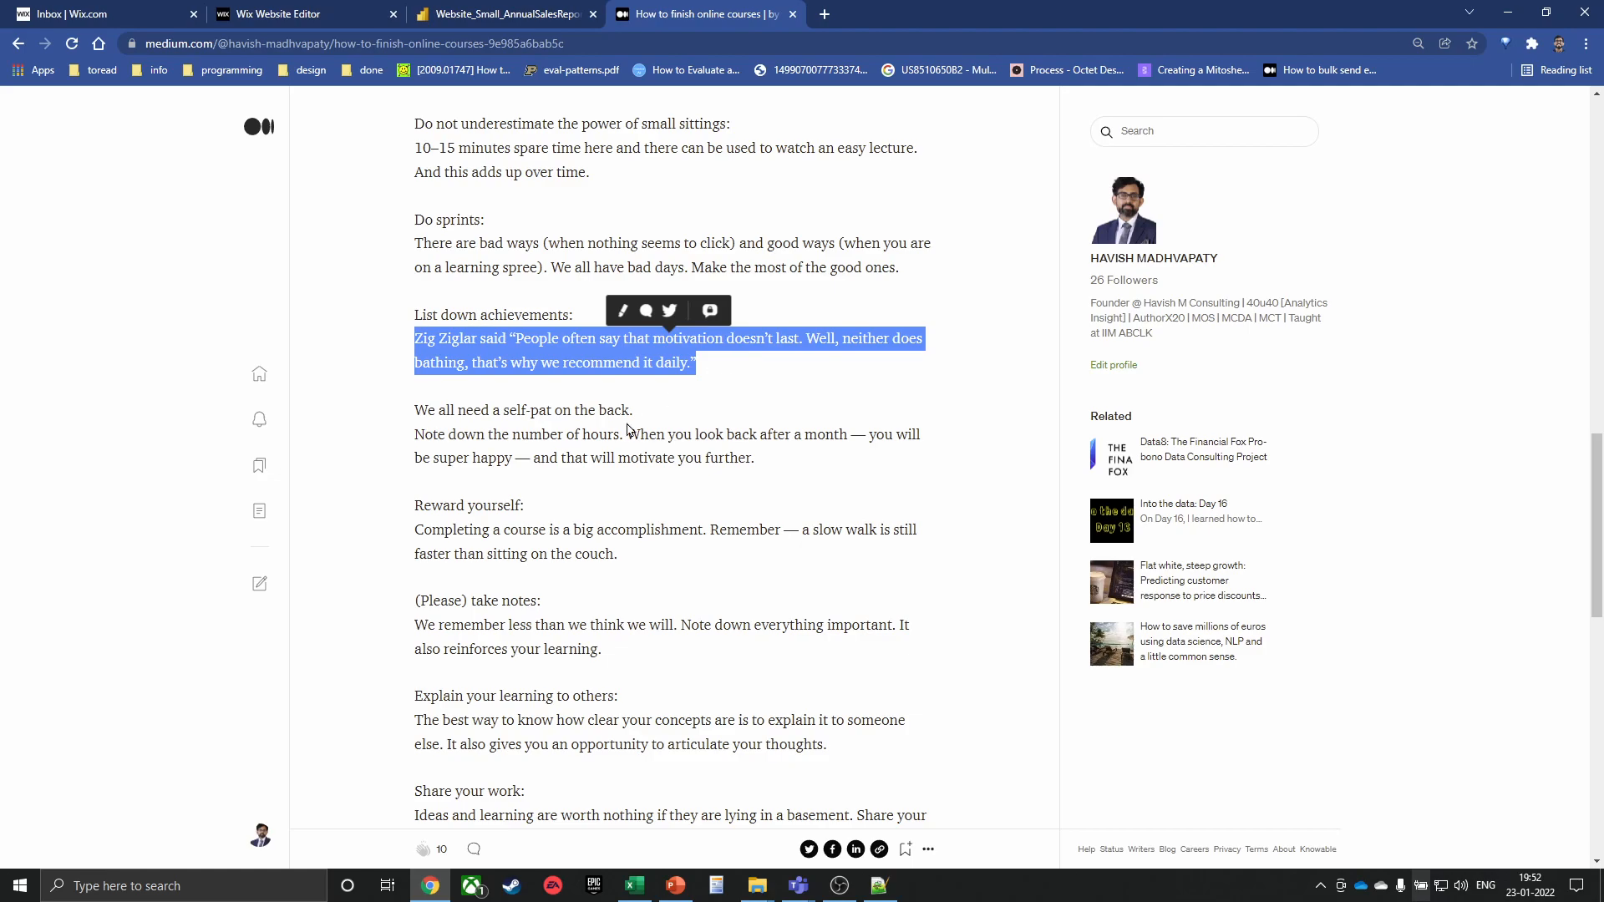
# Close the Medium tab, switch to Excel and select cell B2 on Book1's blank Sheet4
pyautogui.hotkey('ctrl', 'w')
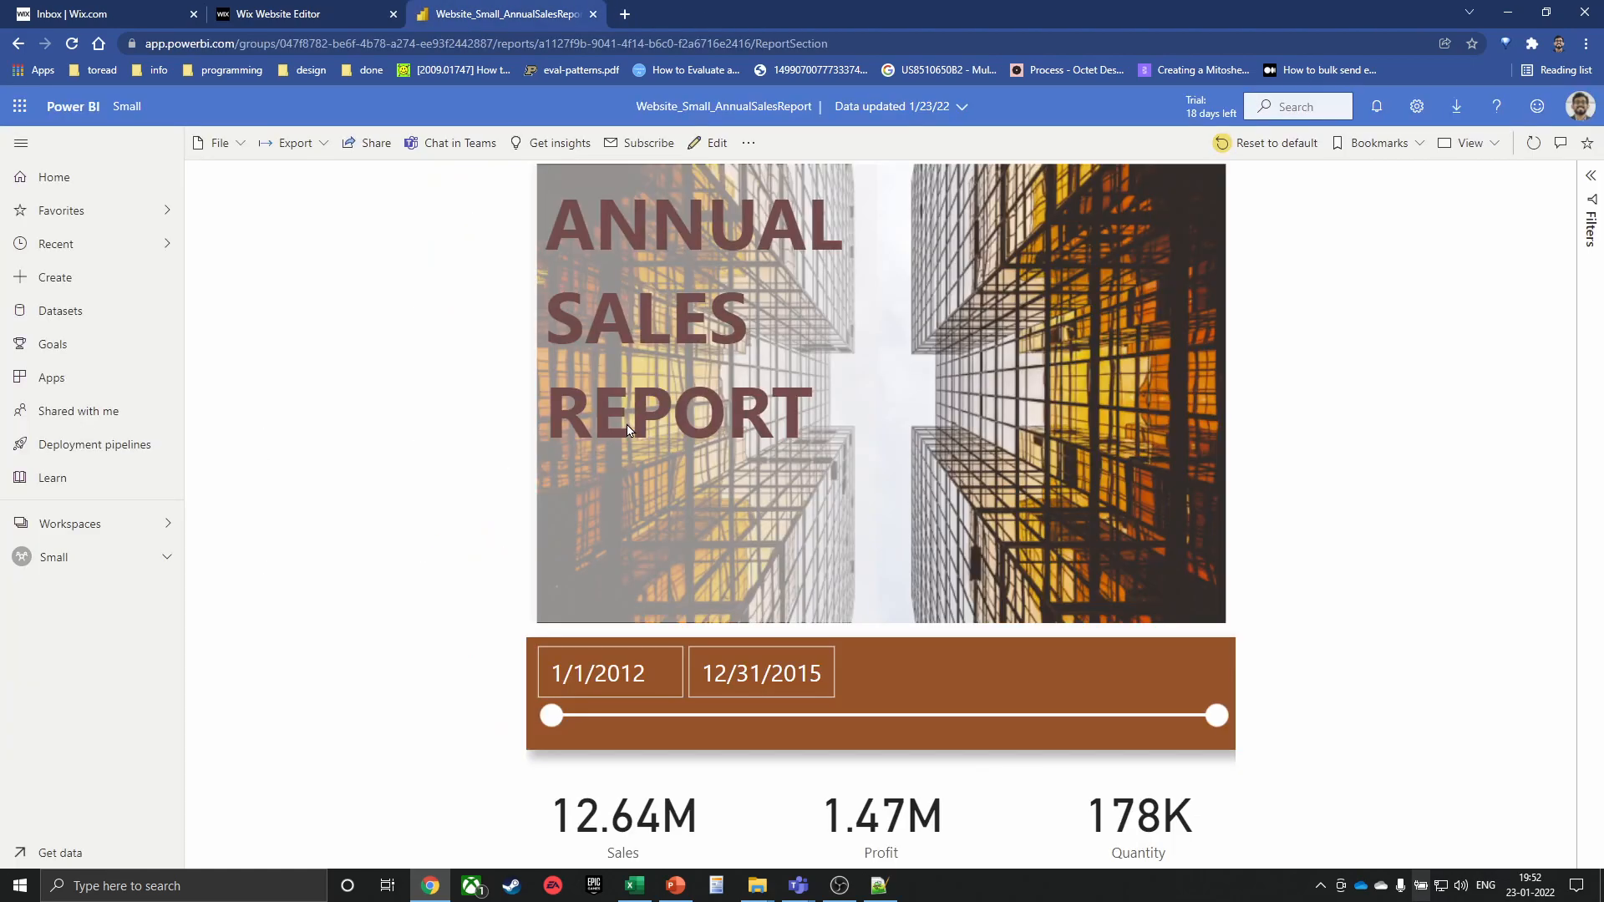
pyautogui.hotkey('alt', 'Tab')
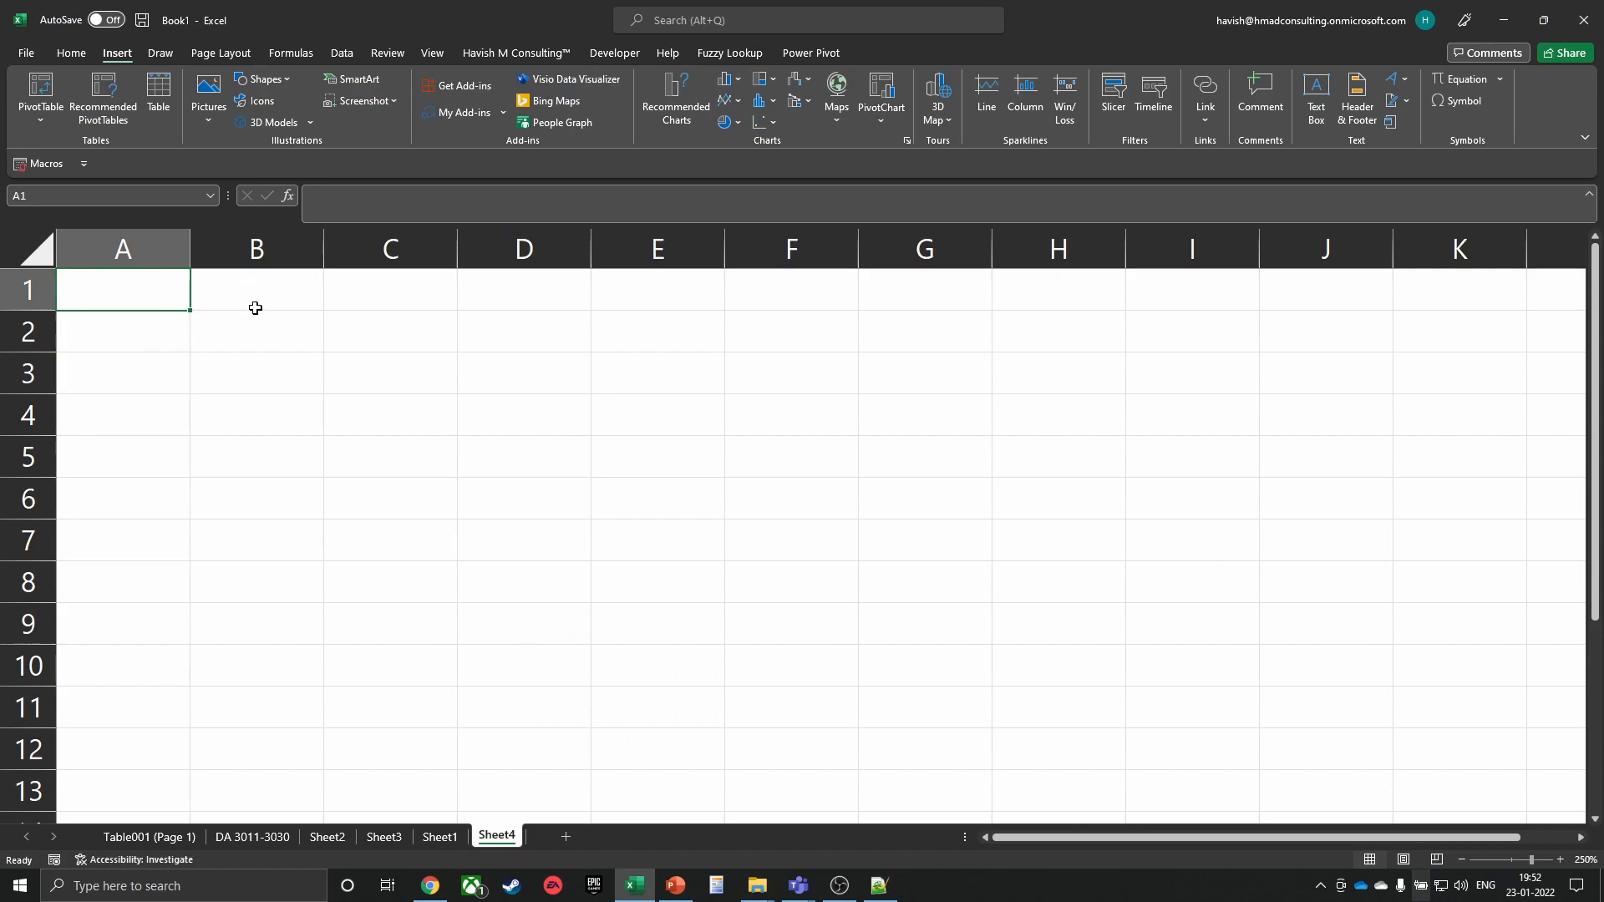
pyautogui.click(245, 337)
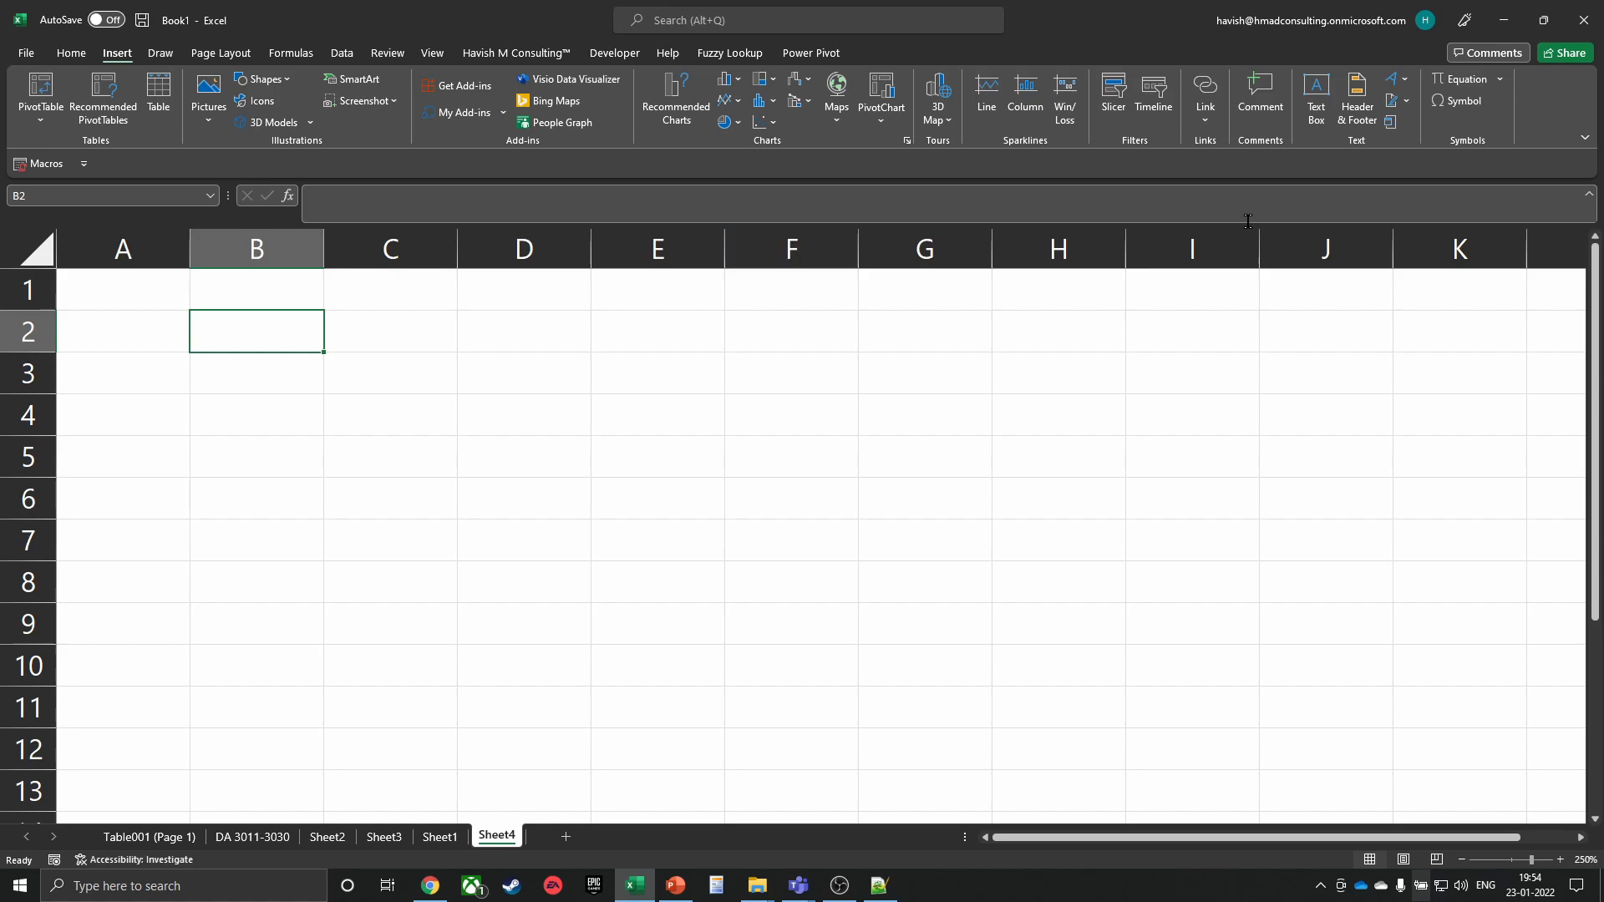
# Close the Book1 workbook and choose Don't Save to discard its changes
pyautogui.click(1584, 29)
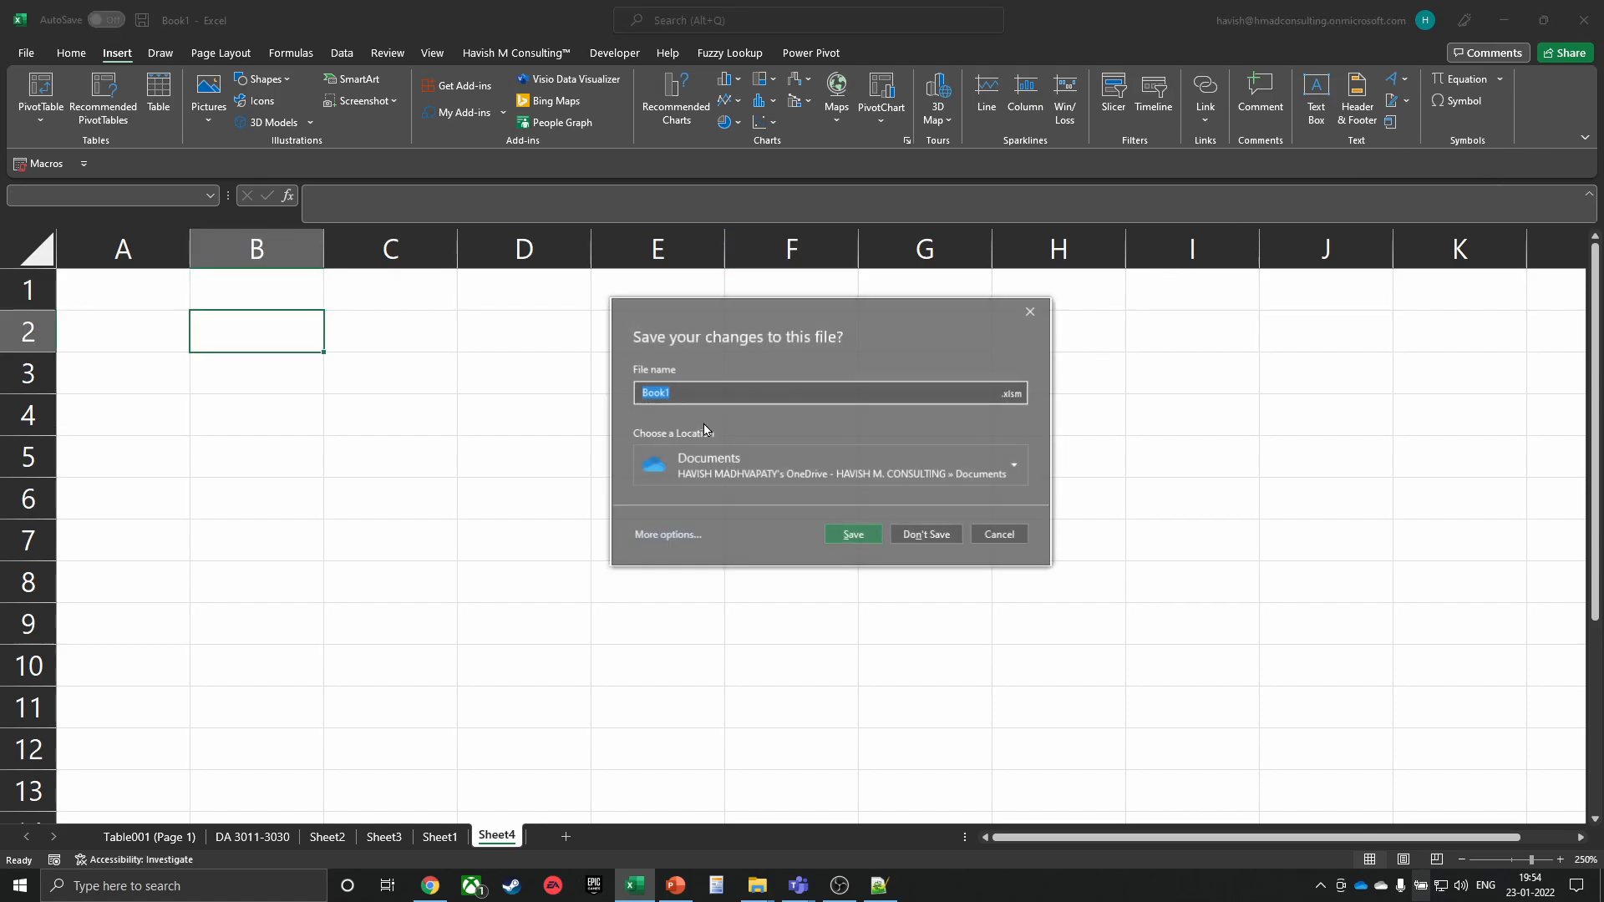
pyautogui.click(926, 541)
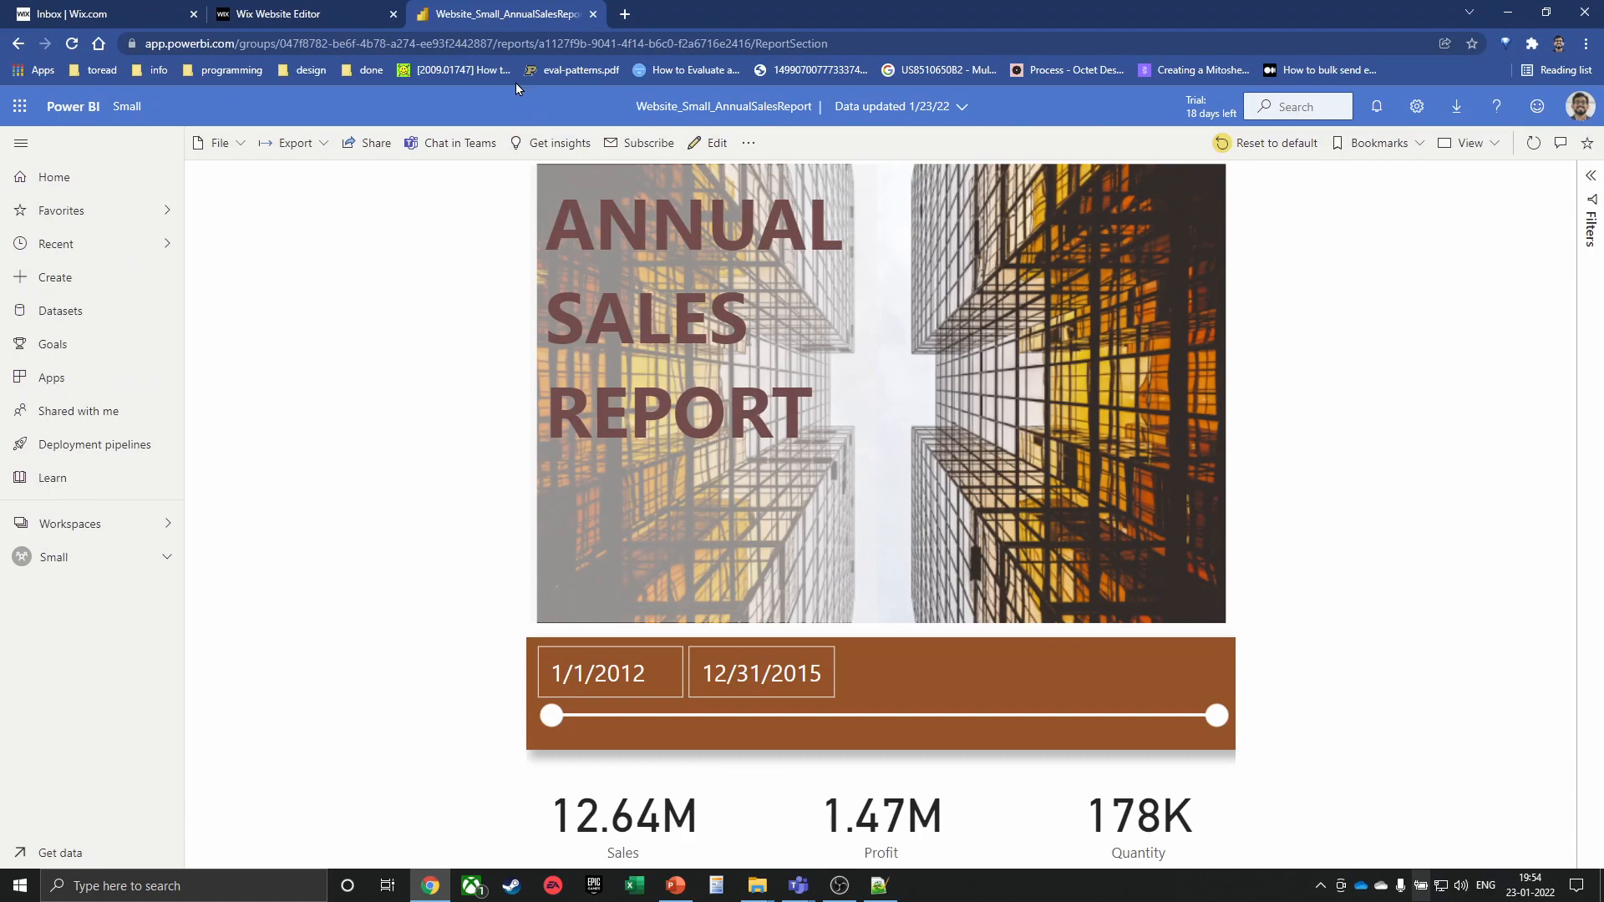
# Open the HAVISH M Consulting site's Dashboard Samples page in a new Chrome tab
pyautogui.hotkey('ctrl', 't')
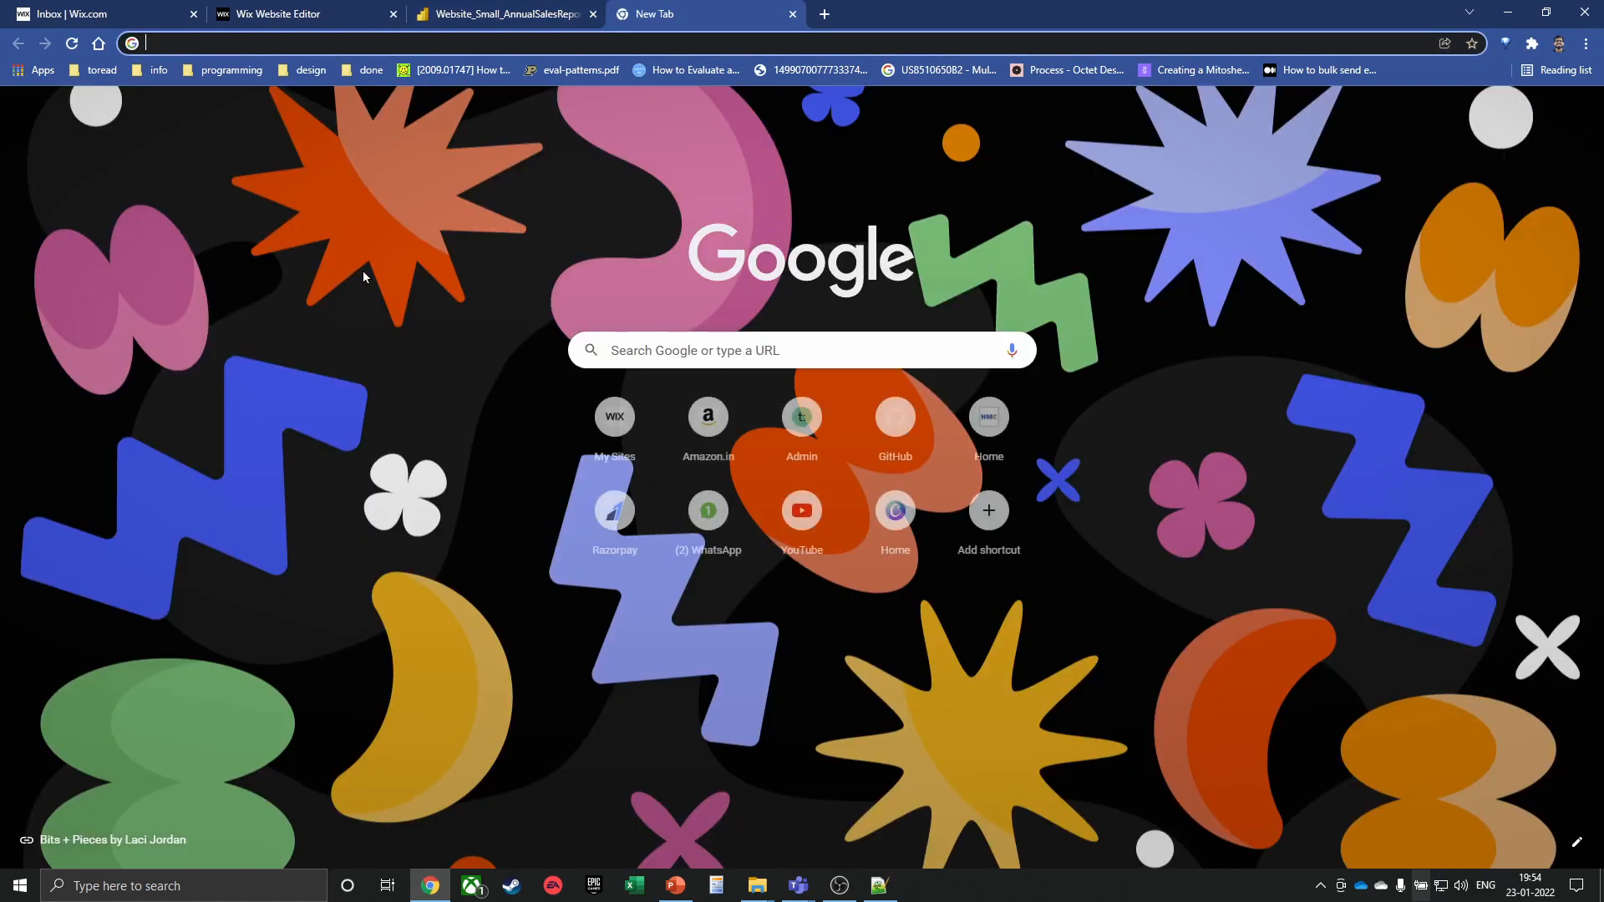
pyautogui.write('hav')
pyautogui.press('Return')
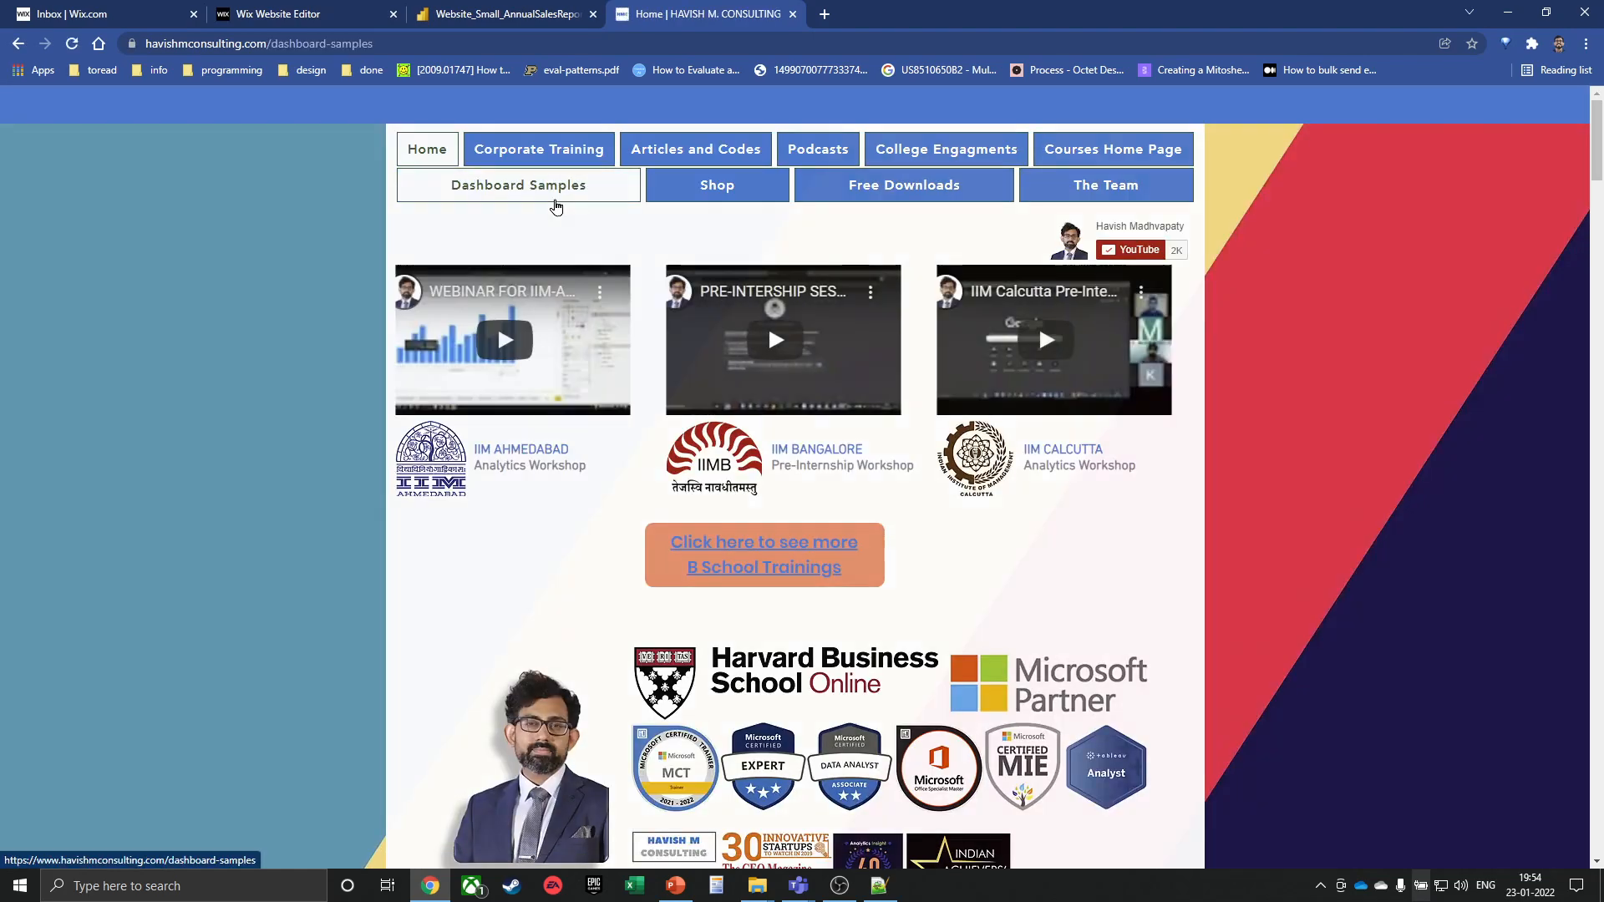
pyautogui.click(556, 206)
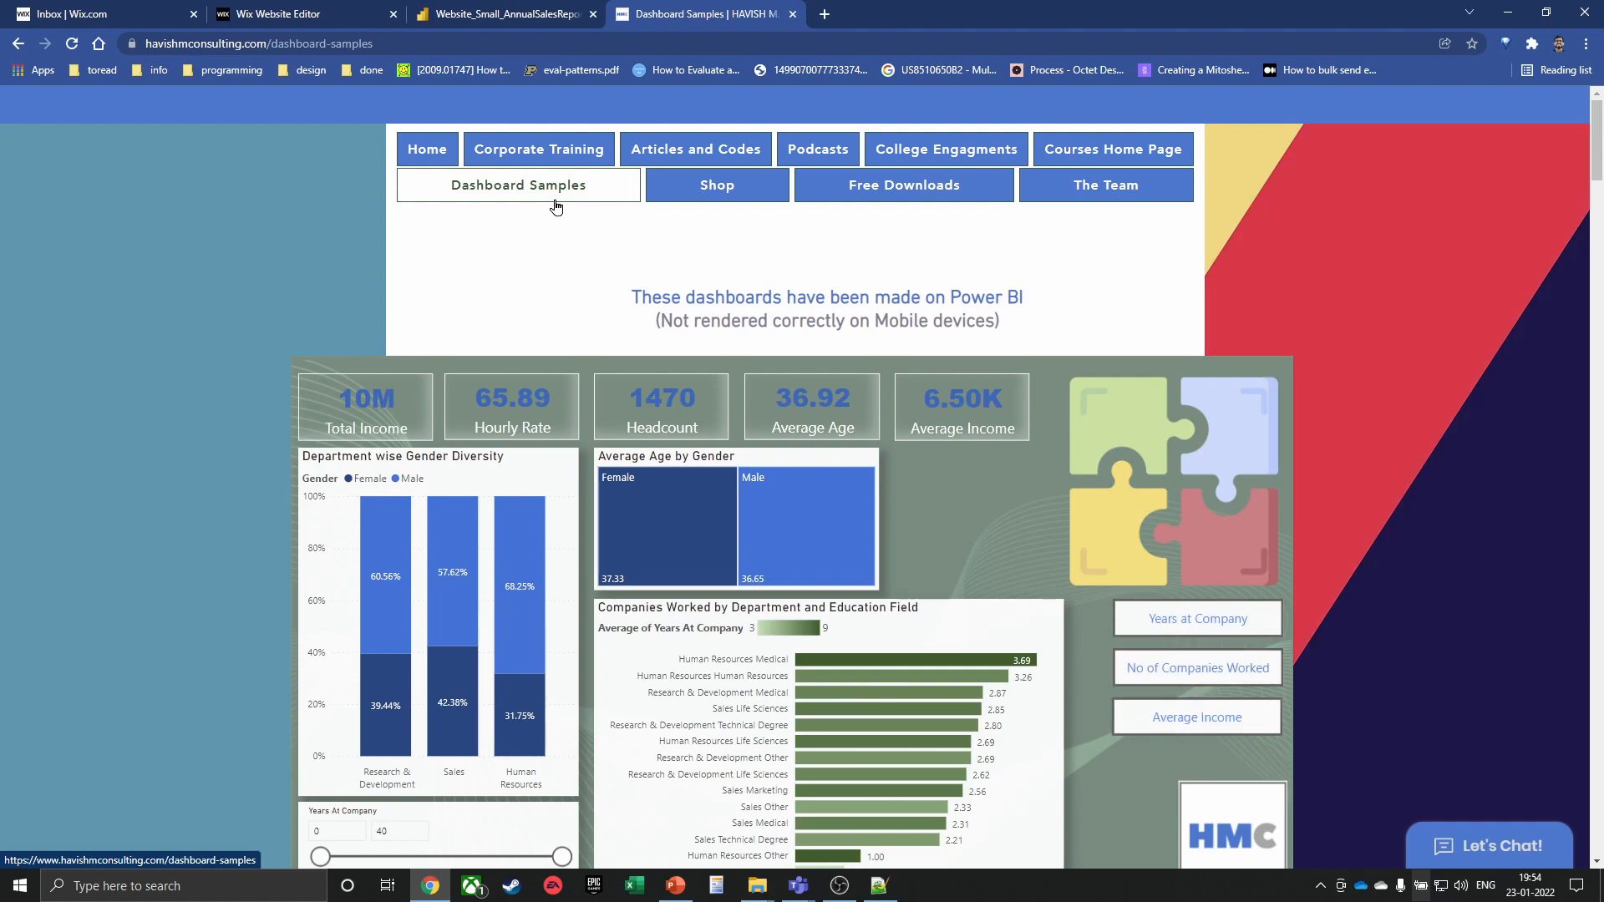
pyautogui.press('super')
# Search the Start menu for power and launch Power BI Desktop to a blank report
pyautogui.write('power')
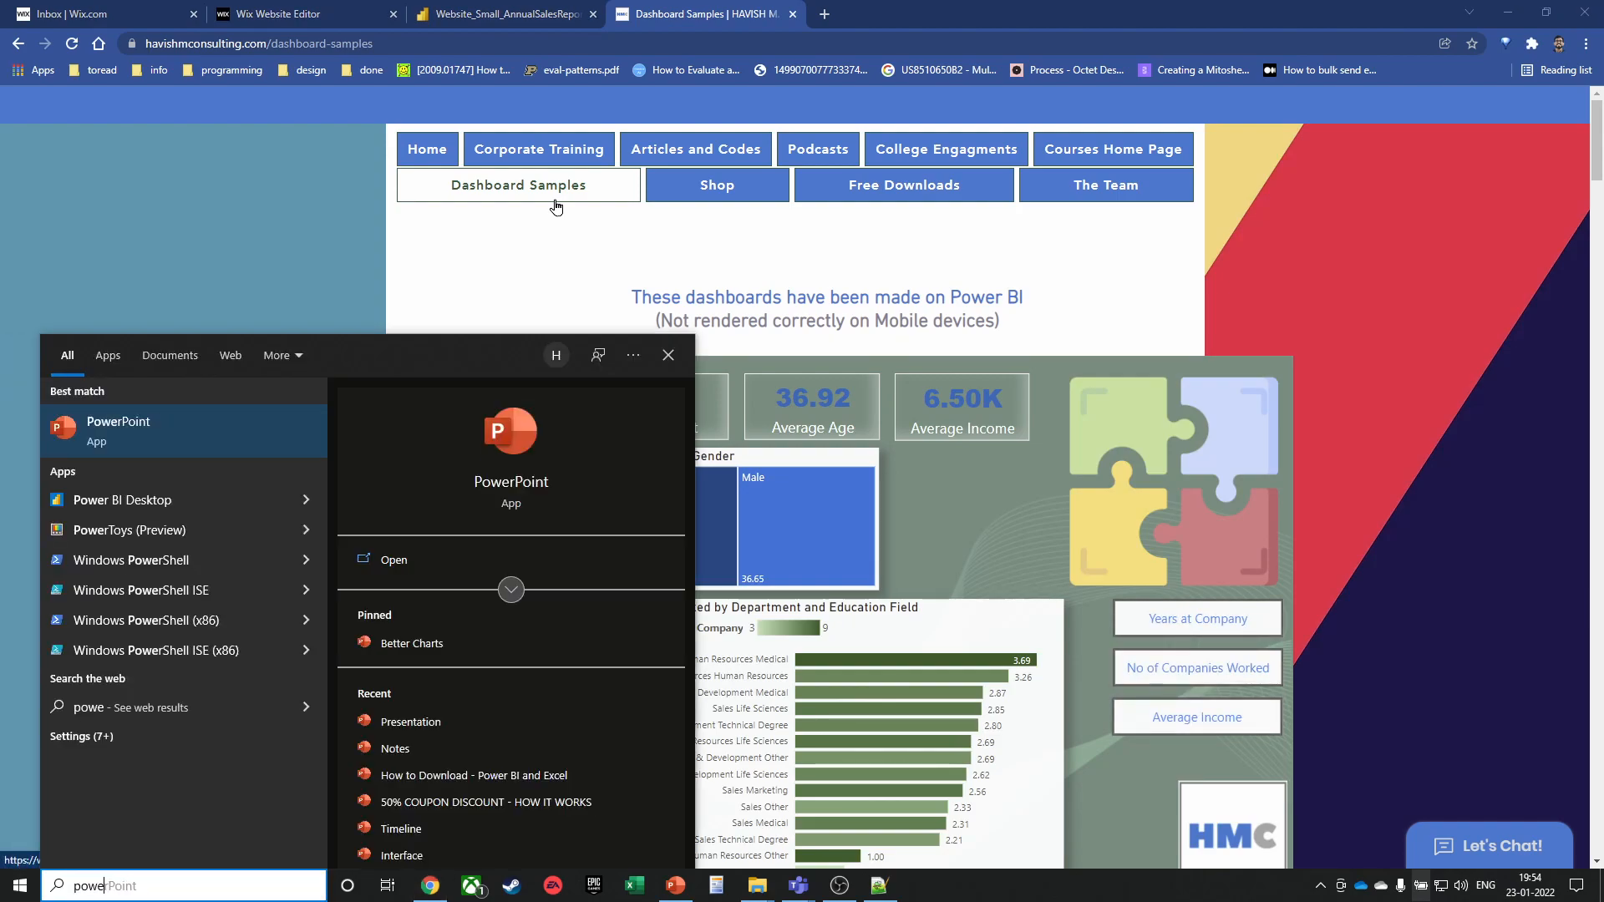
pyautogui.click(127, 440)
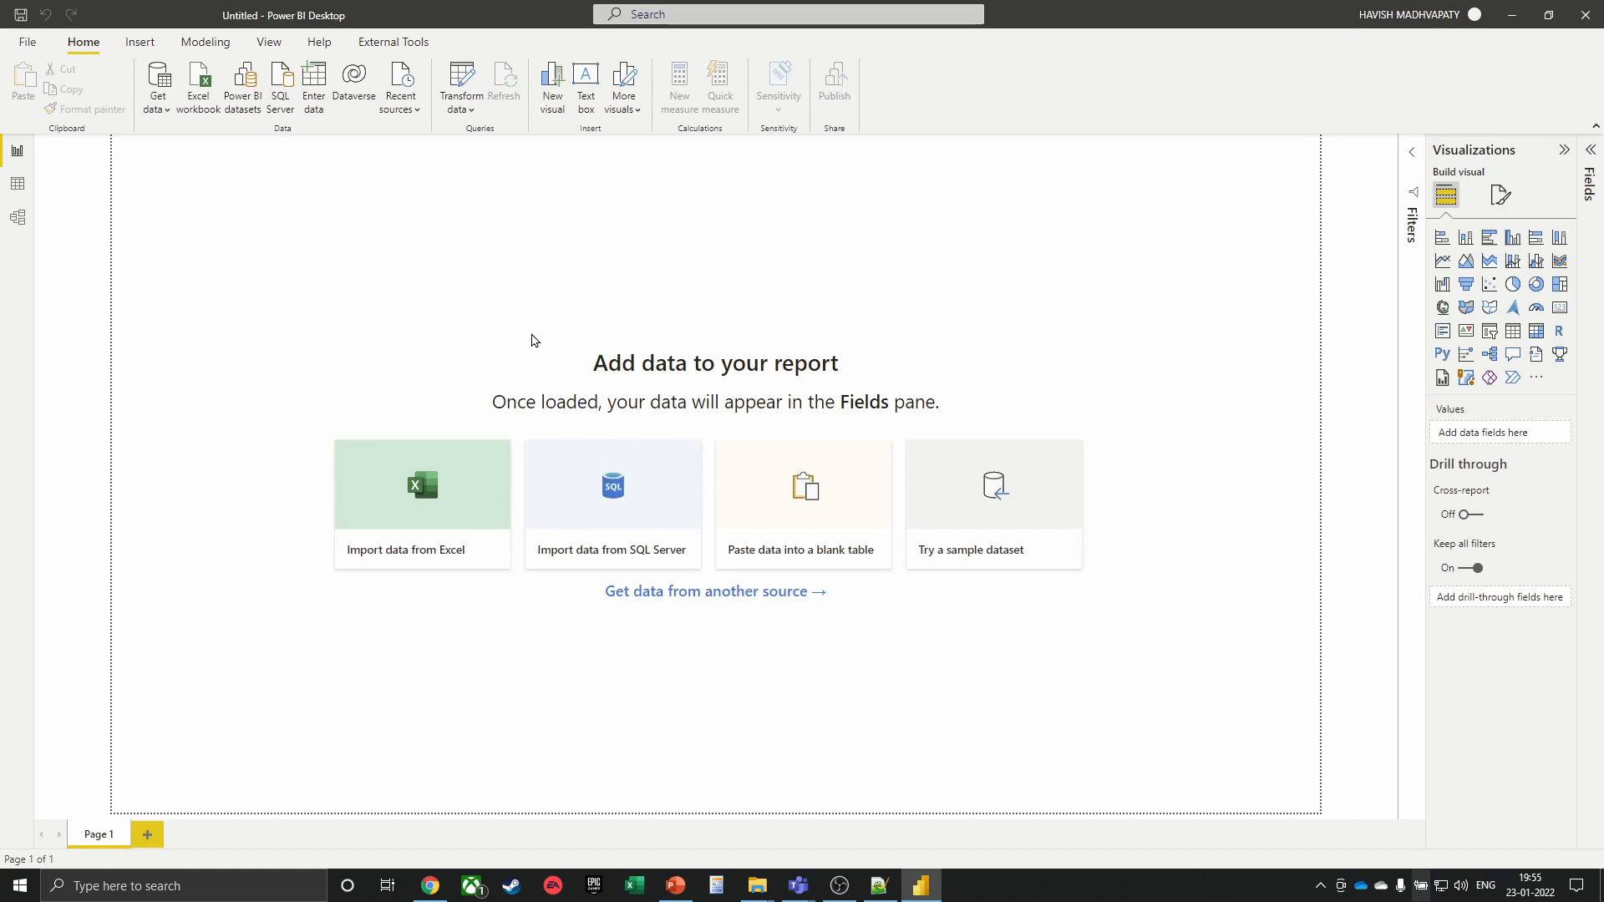
# Close Power BI Desktop and scroll down to the embedded HR dashboard
pyautogui.click(1585, 14)
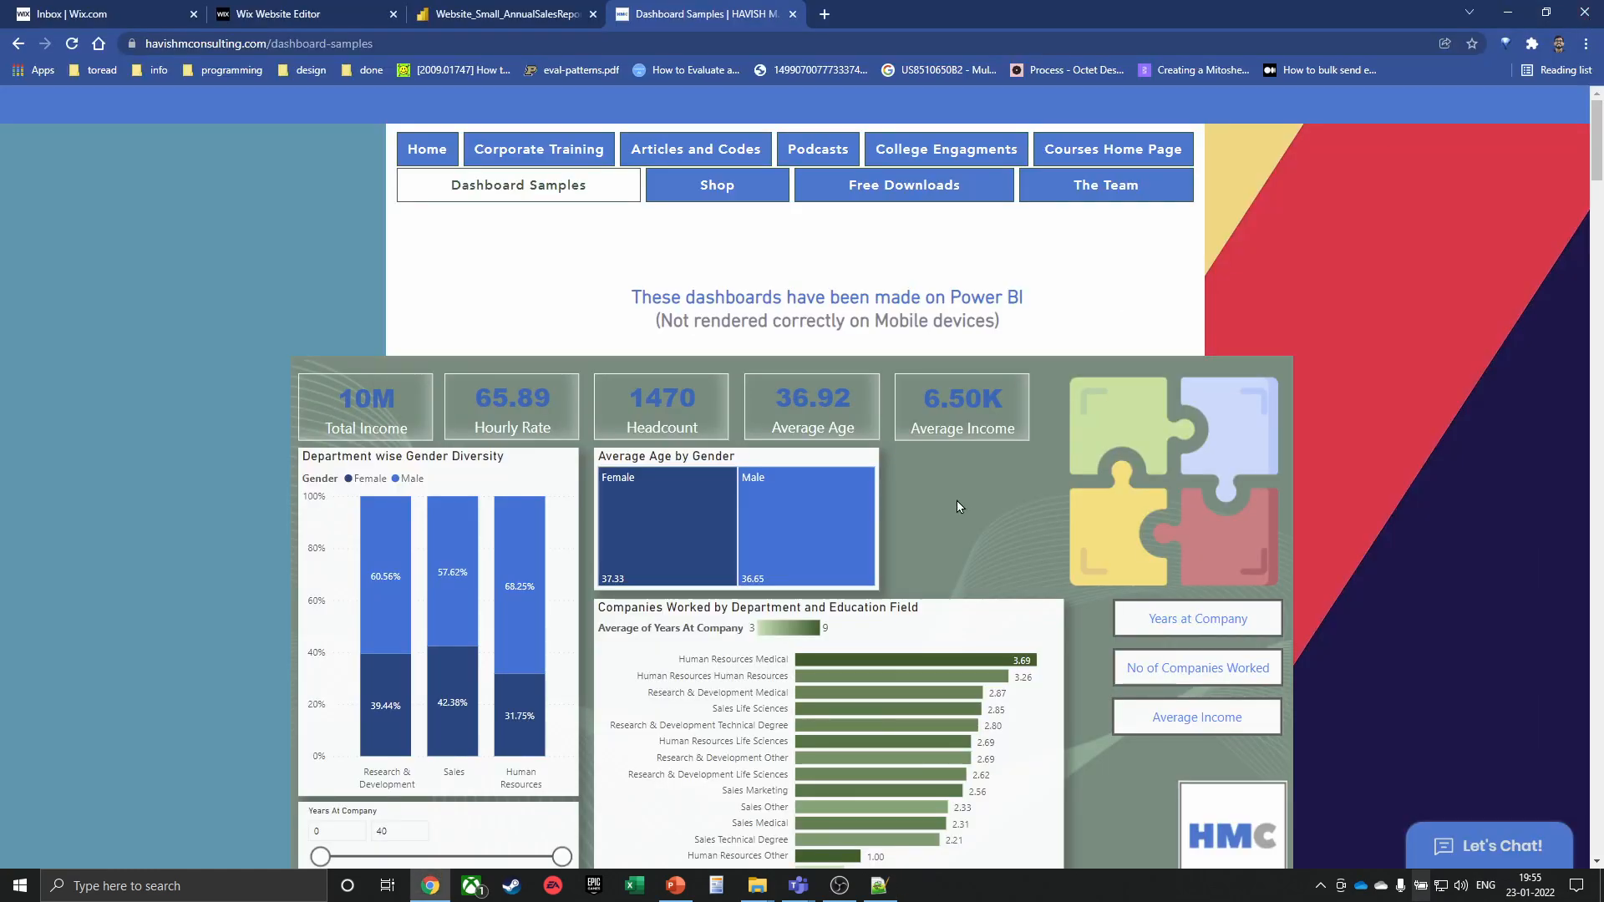
pyautogui.scroll(-1, 1464, 433)
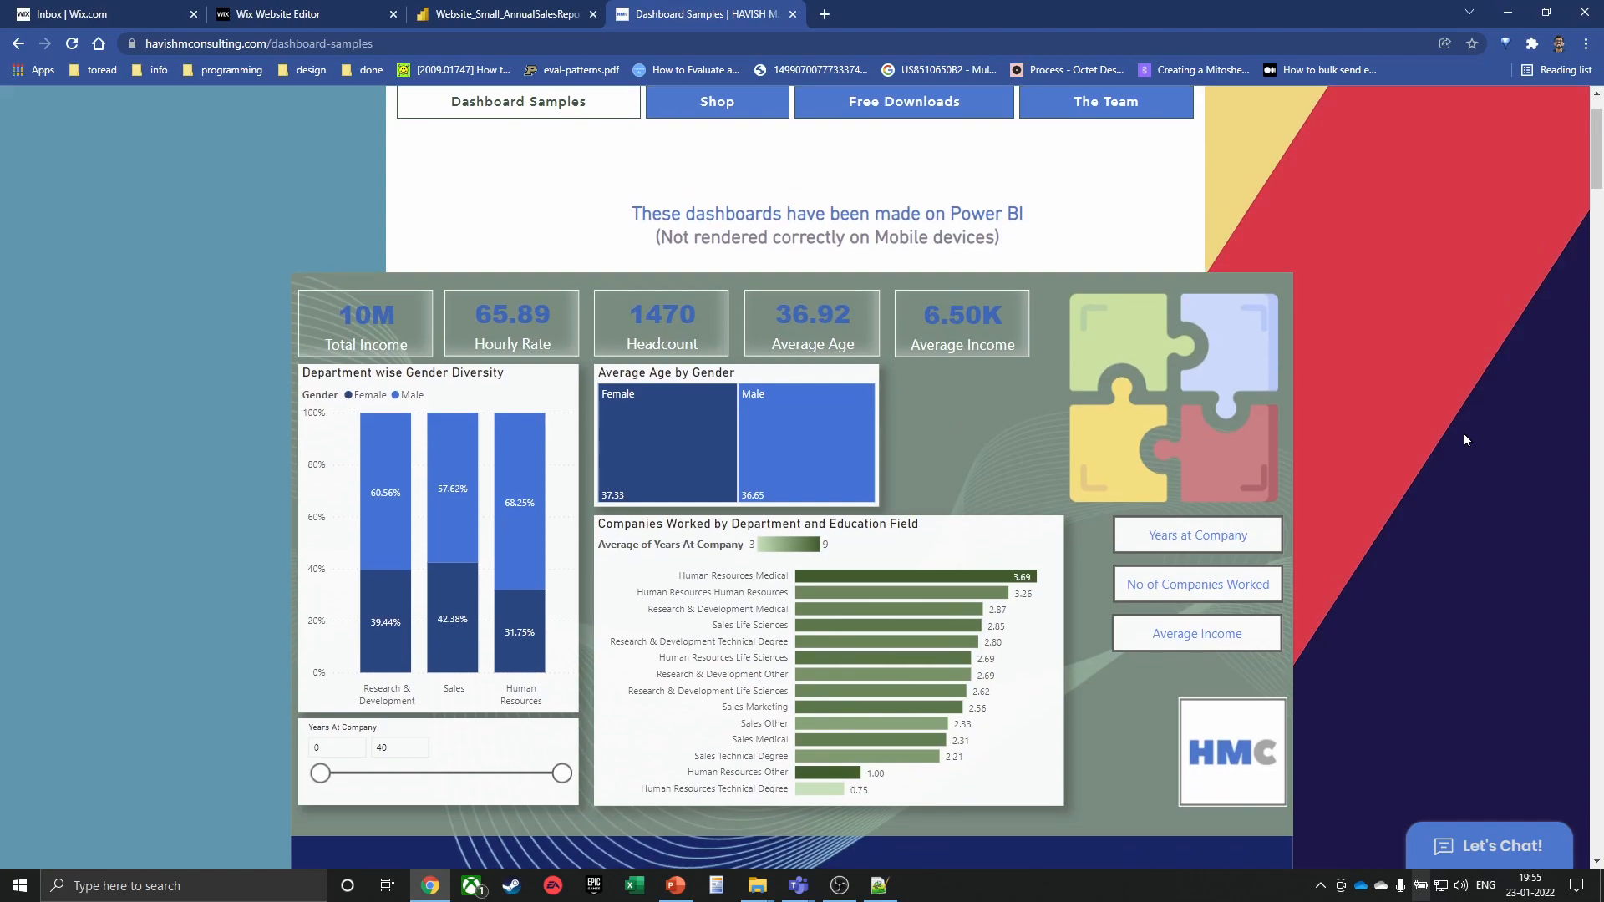
pyautogui.scroll(-1, 1464, 440)
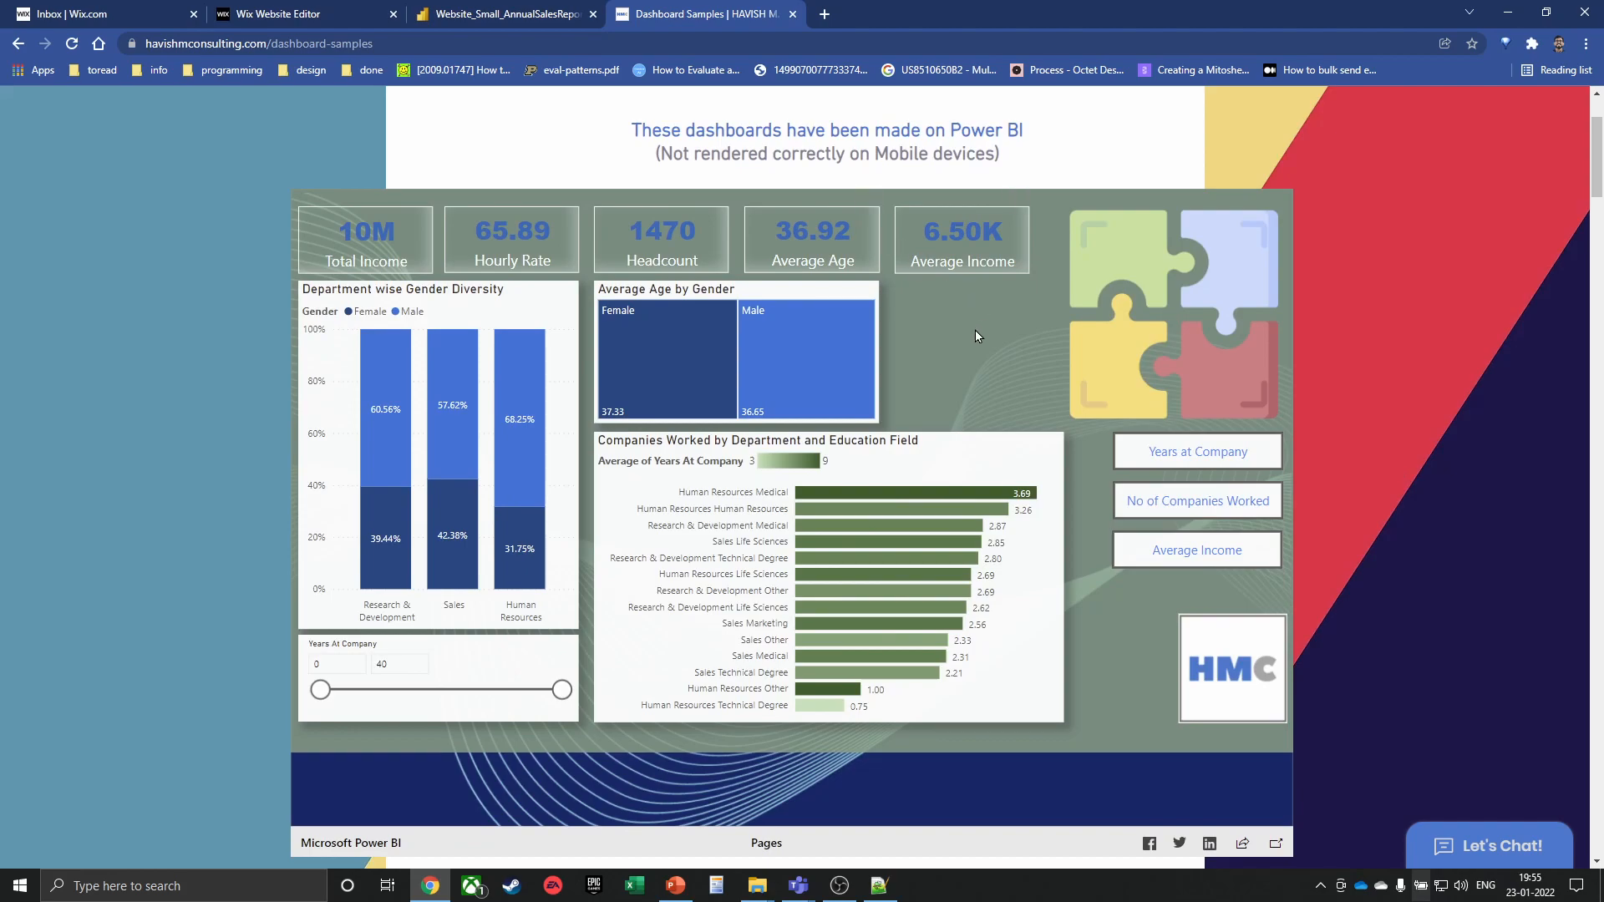
# View the Male tile's tooltip and switch the bar chart to Monthly Income by Department and Education Field
pyautogui.moveTo(761, 346)
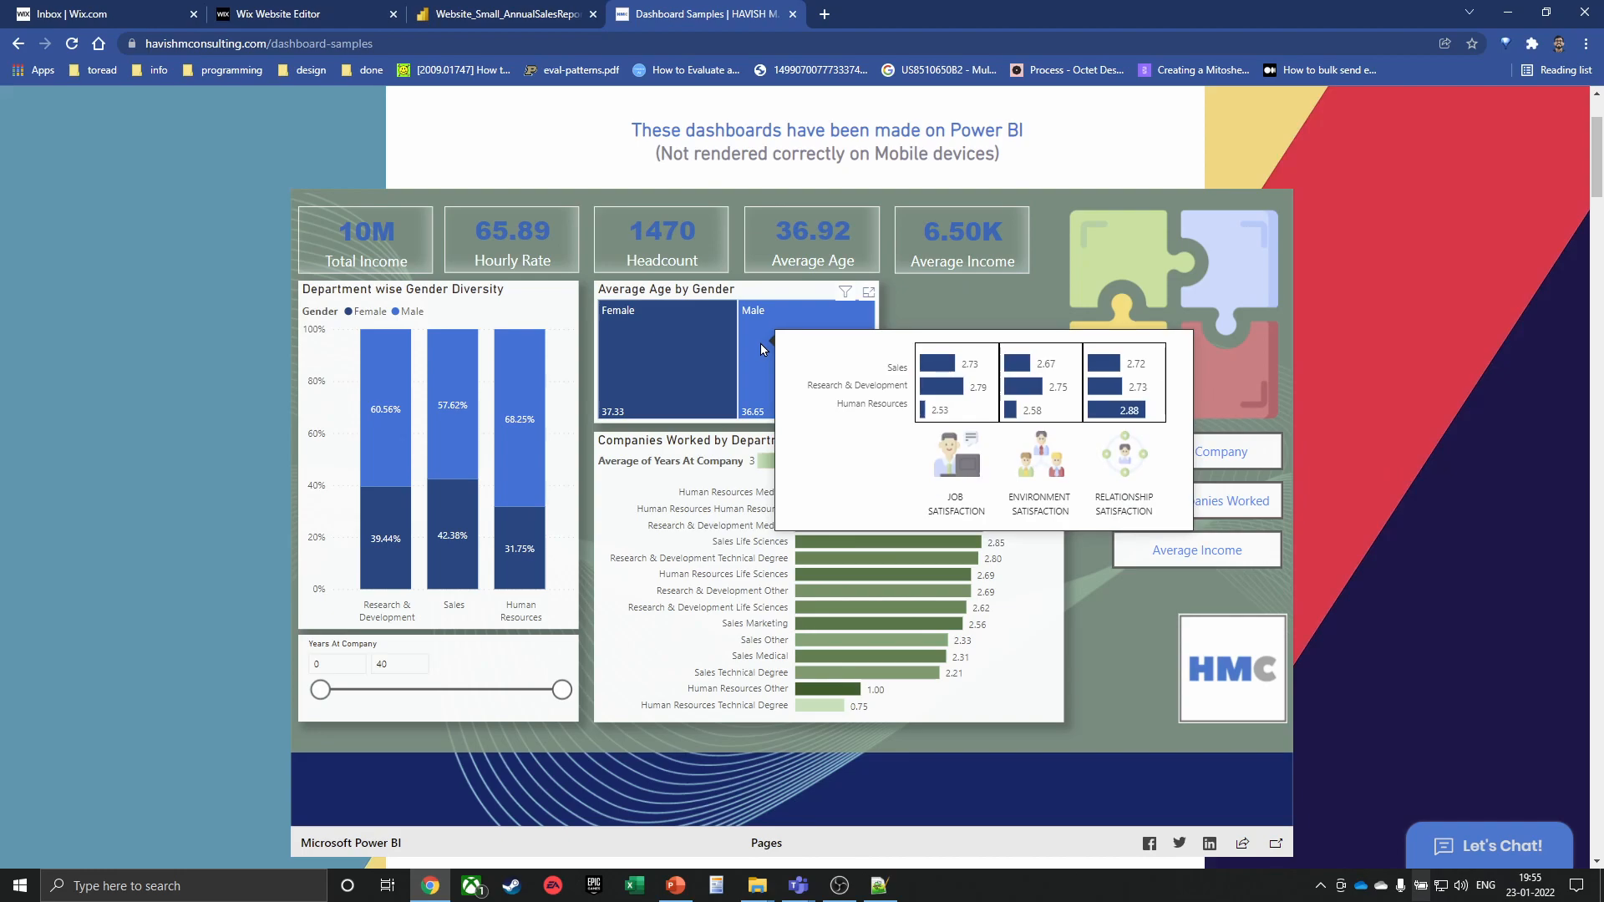
pyautogui.moveTo(320, 689)
pyautogui.mouseDown()
pyautogui.moveTo(465, 689)
pyautogui.moveTo(320, 689)
pyautogui.mouseUp()
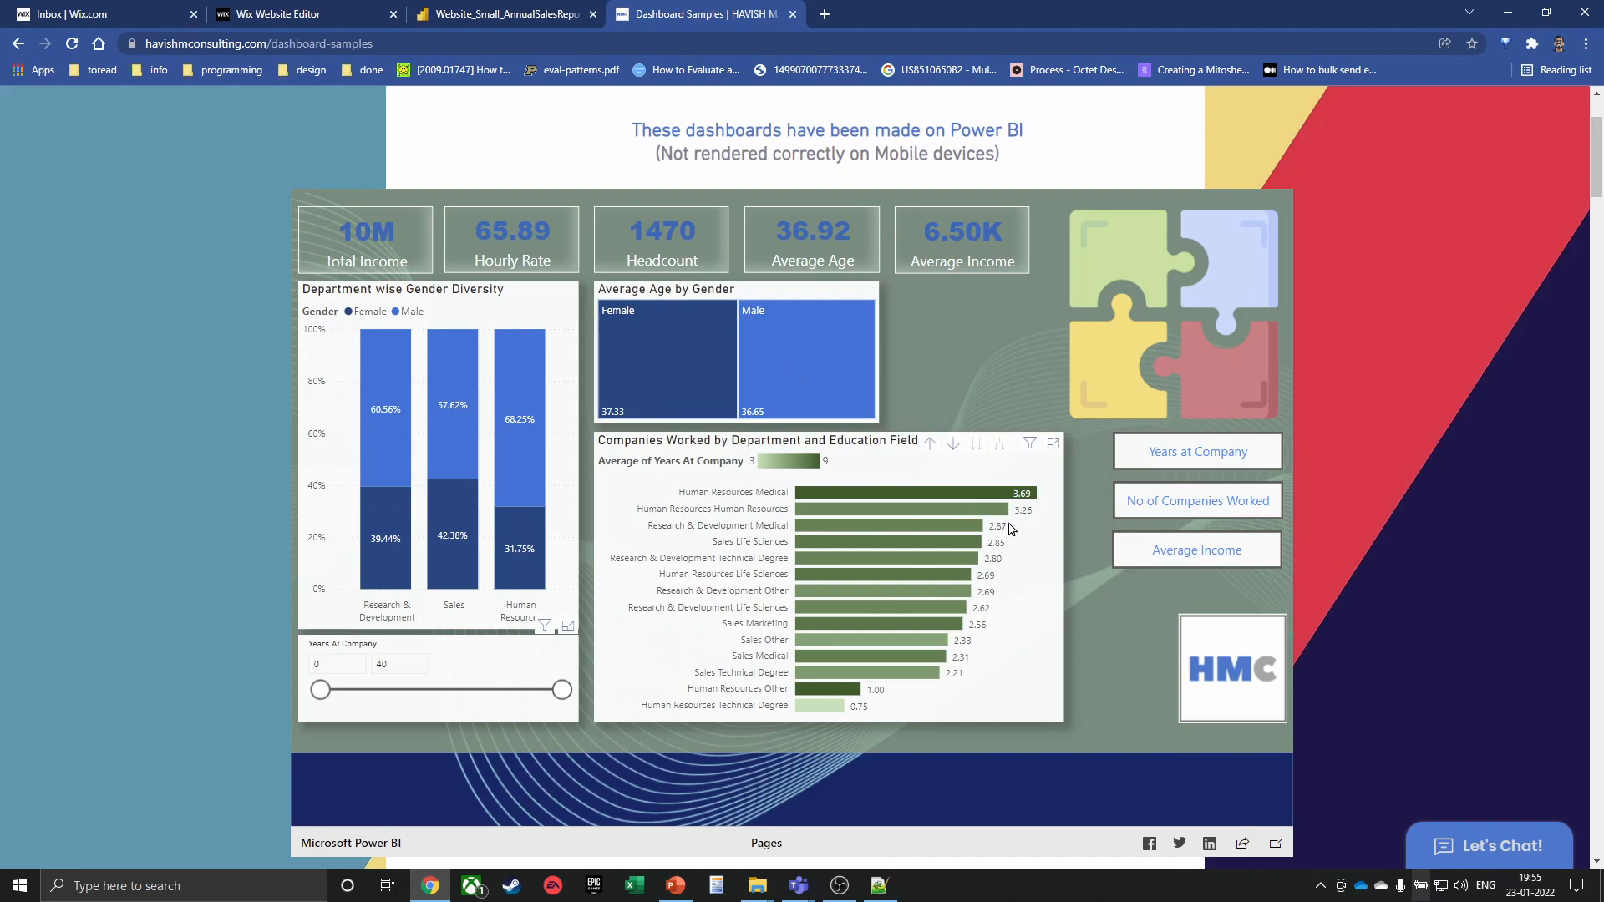
pyautogui.click(1197, 552)
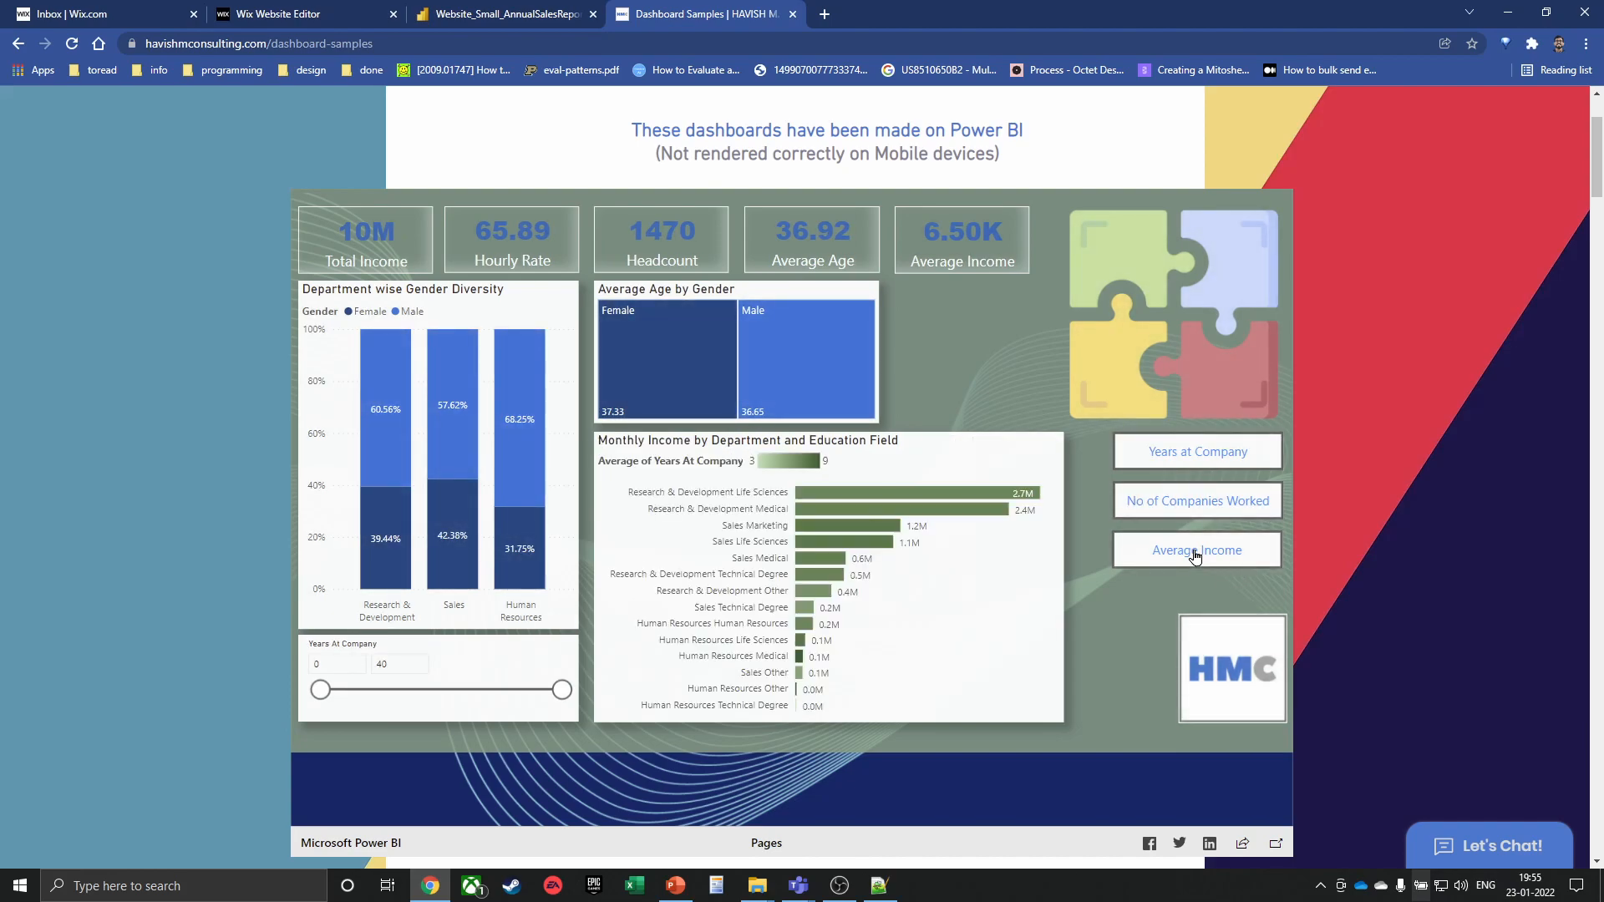
pyautogui.scroll(-7, 1346, 354)
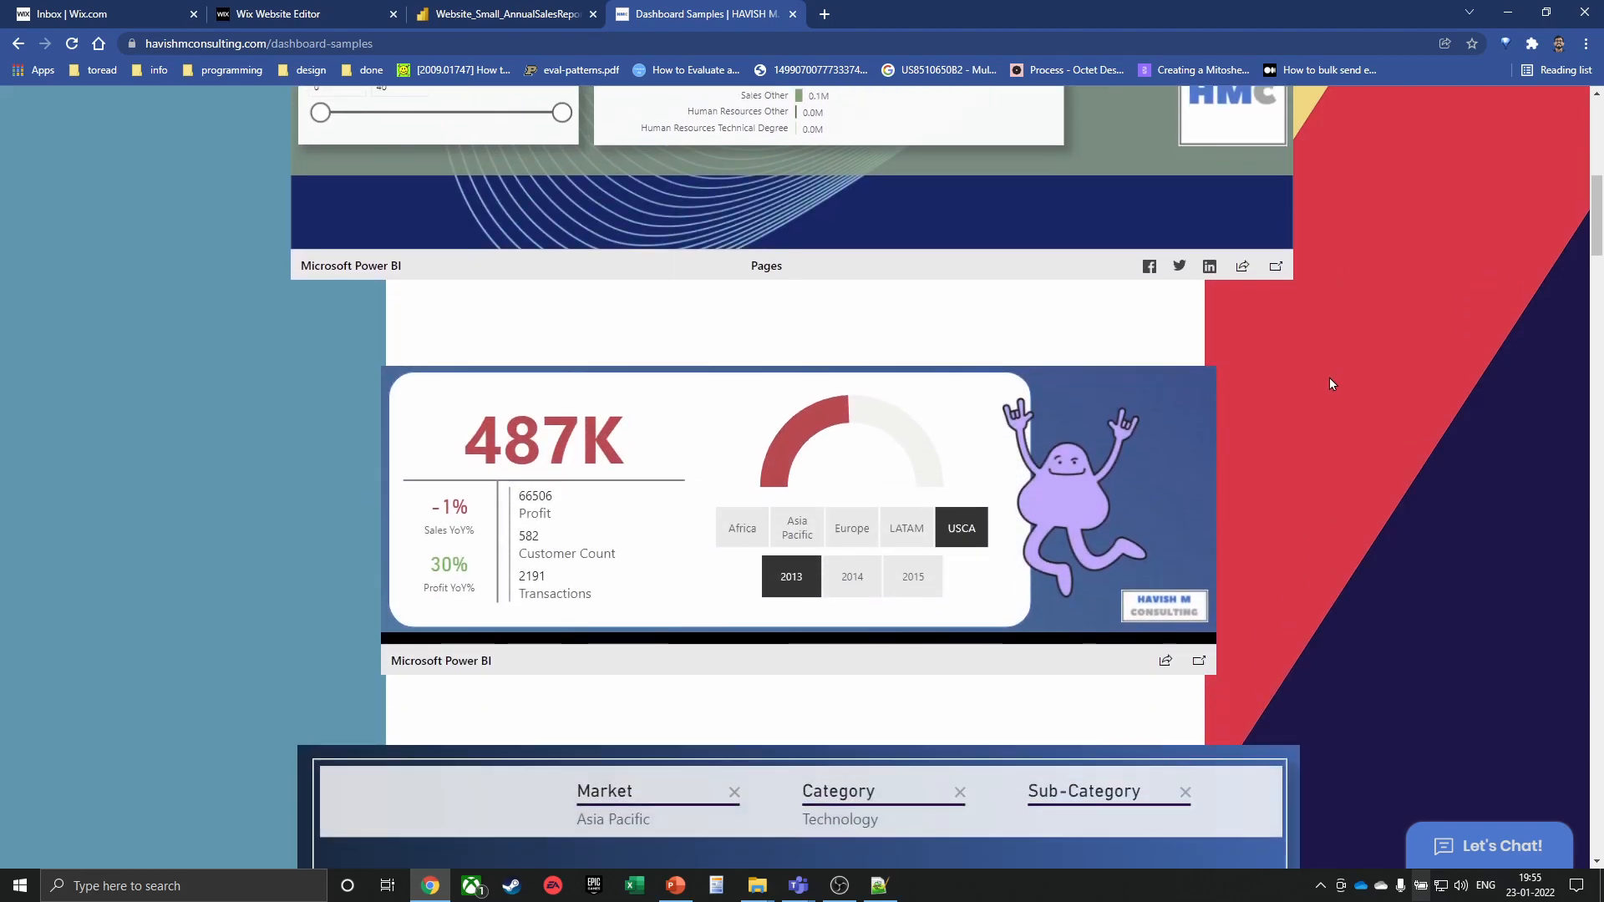
# Filter the market slicer to Europe, then to Asia Pacific
pyautogui.click(844, 520)
pyautogui.click(797, 520)
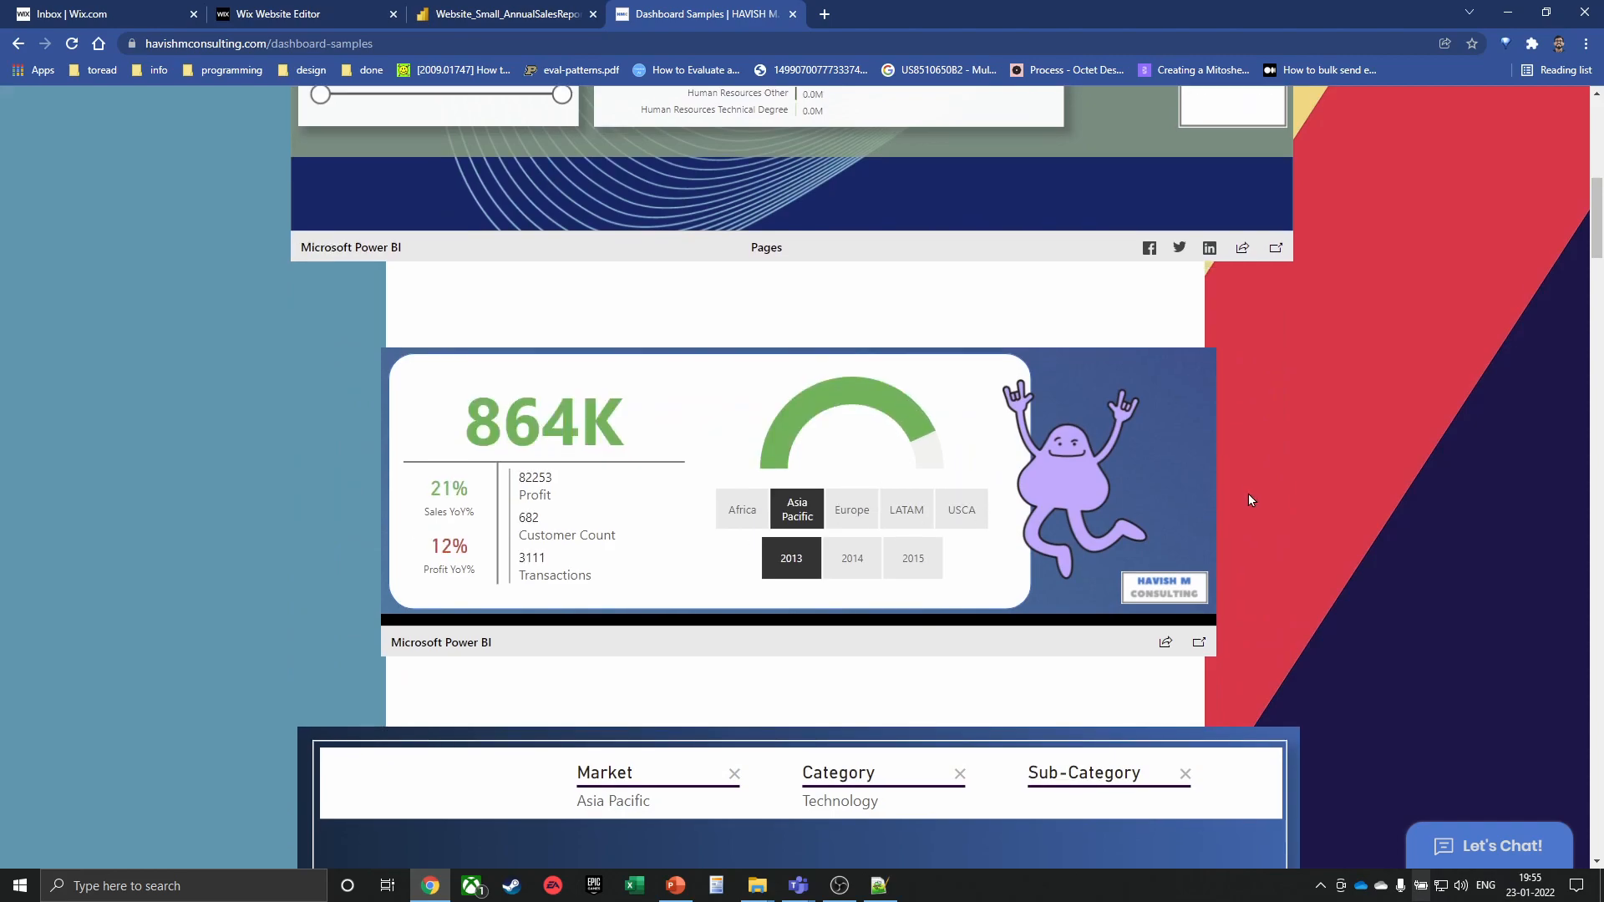
pyautogui.scroll(-5, 1245, 493)
# Break Furniture, then Office Supplies, into sub-categories in the decomposition tree
pyautogui.click(845, 553)
pyautogui.scroll(-1, 852, 549)
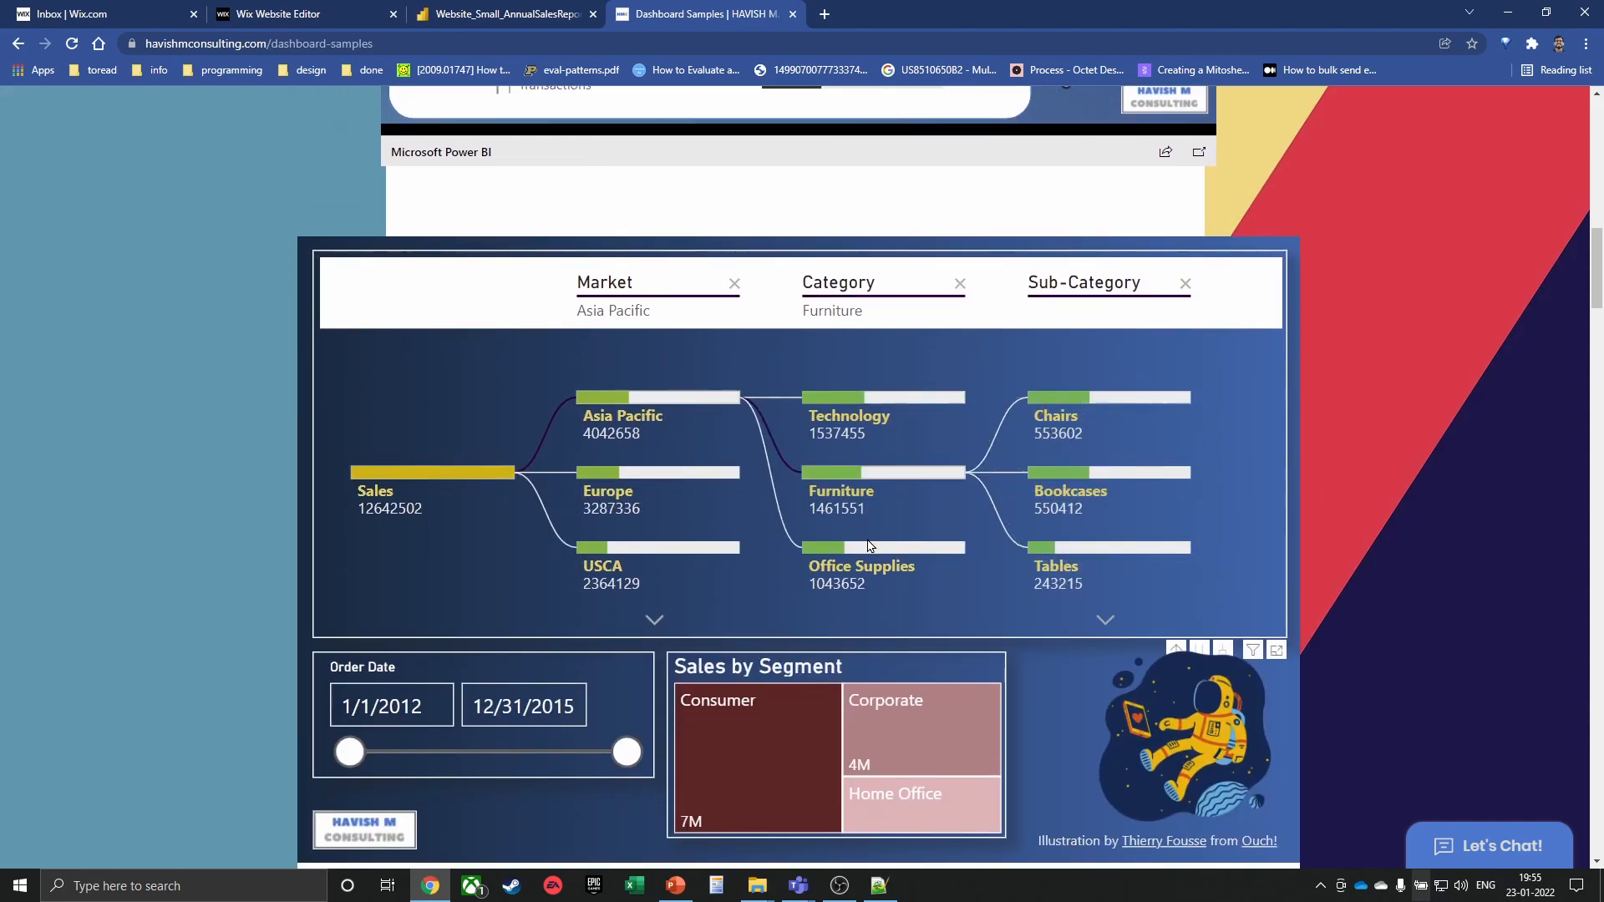
pyautogui.click(861, 549)
pyautogui.scroll(-8, 944, 547)
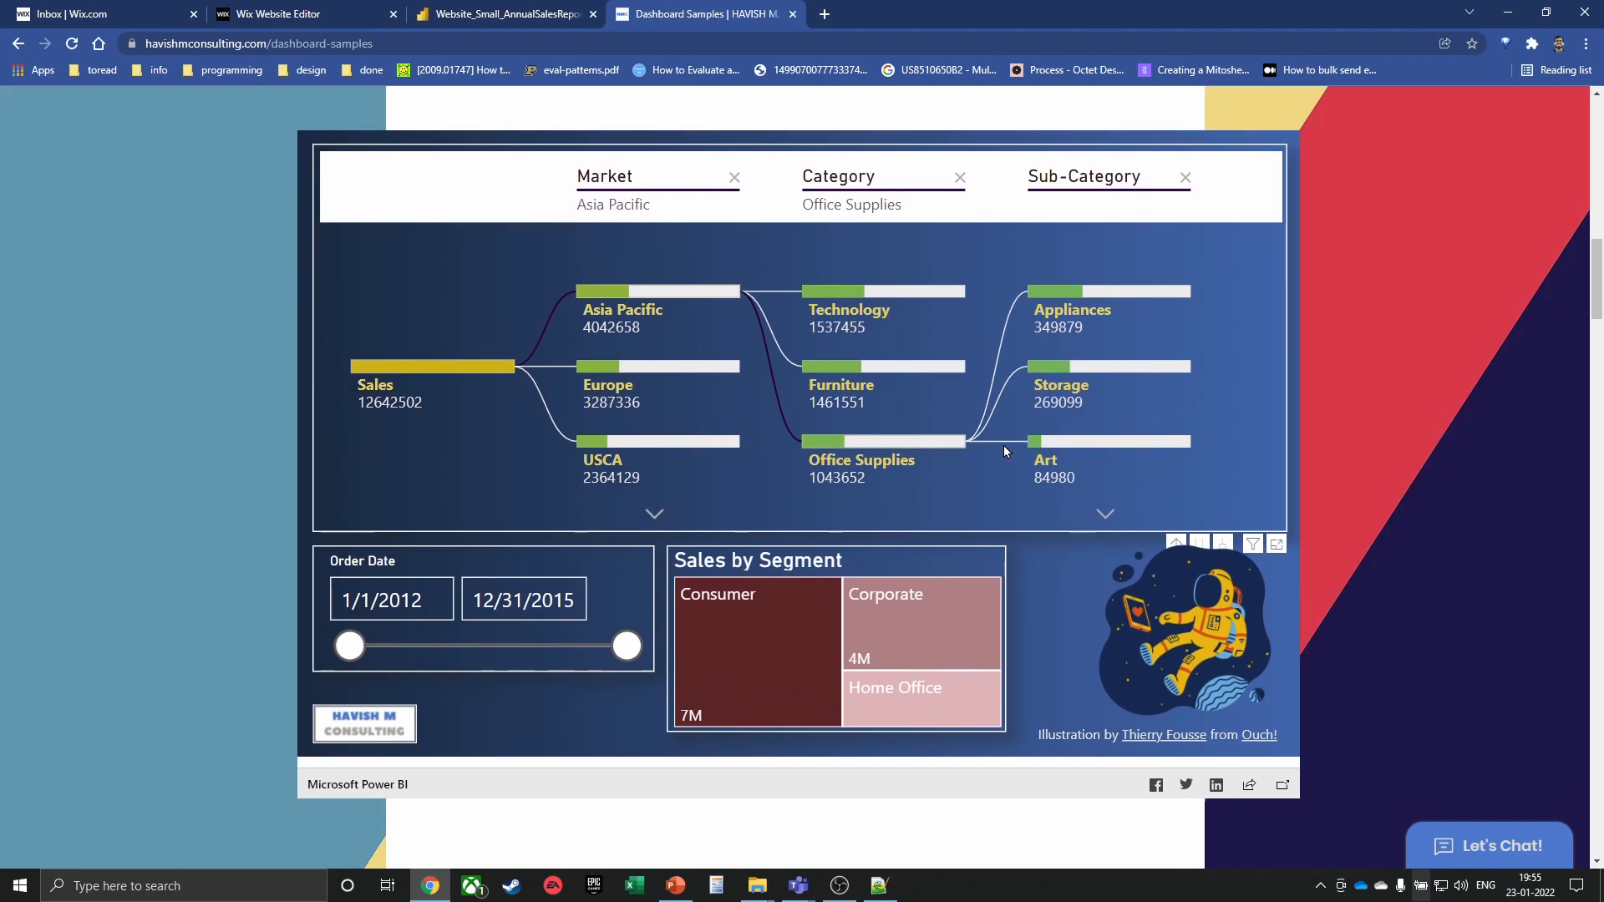
pyautogui.scroll(-1, 987, 401)
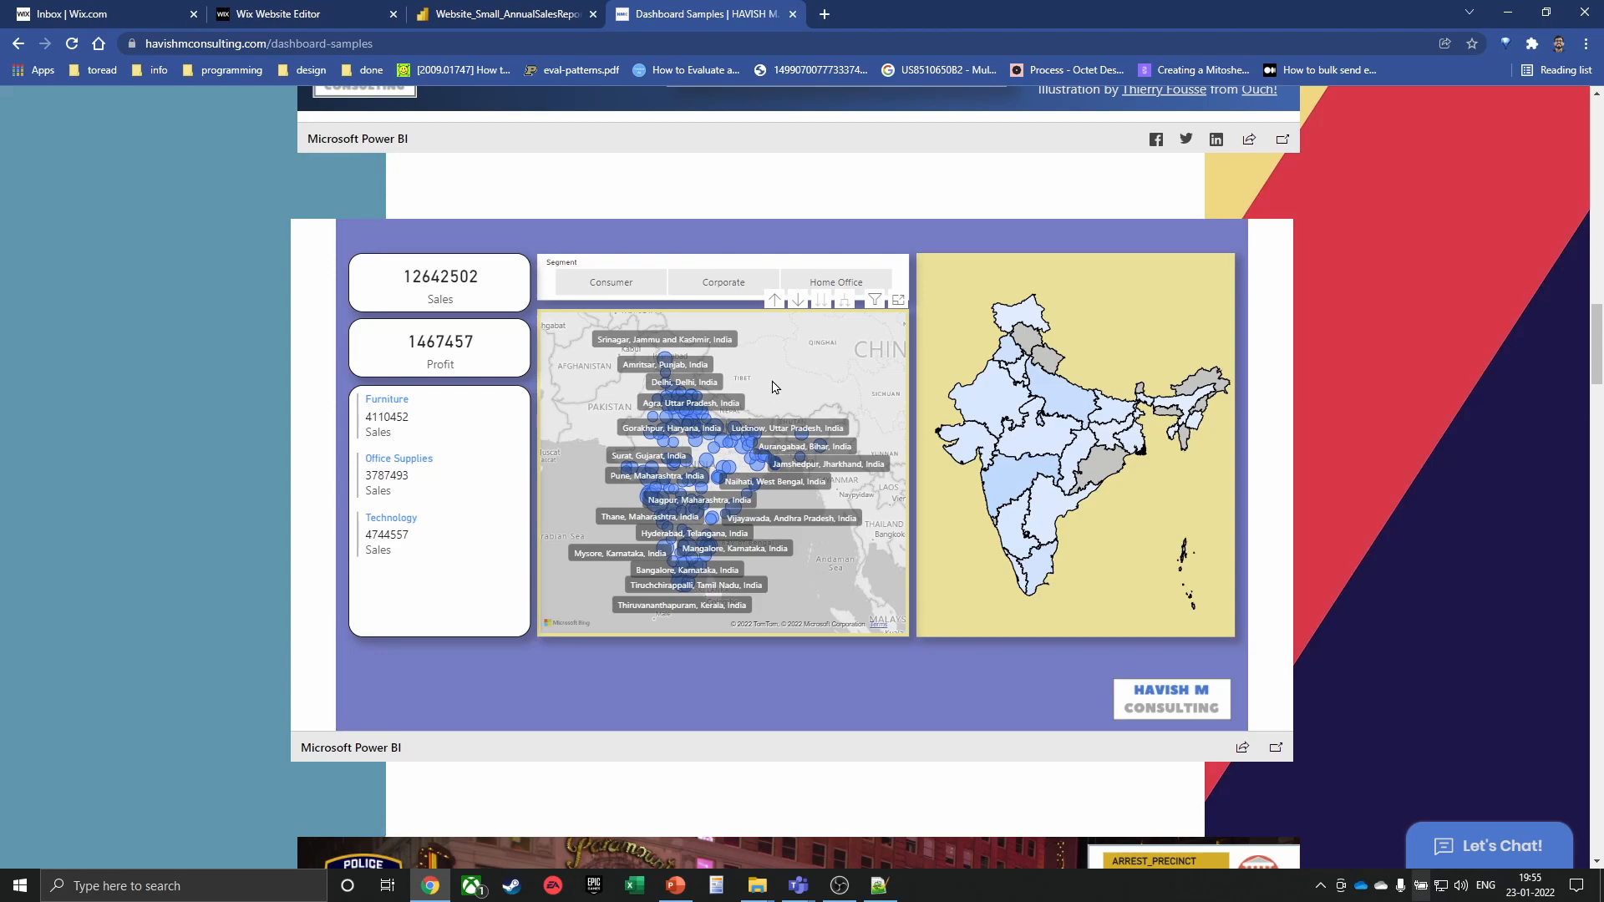
# Filter the India map to Rajasthan, Madhya Pradesh, then Uttar Pradesh
pyautogui.scroll(3, 763, 398)
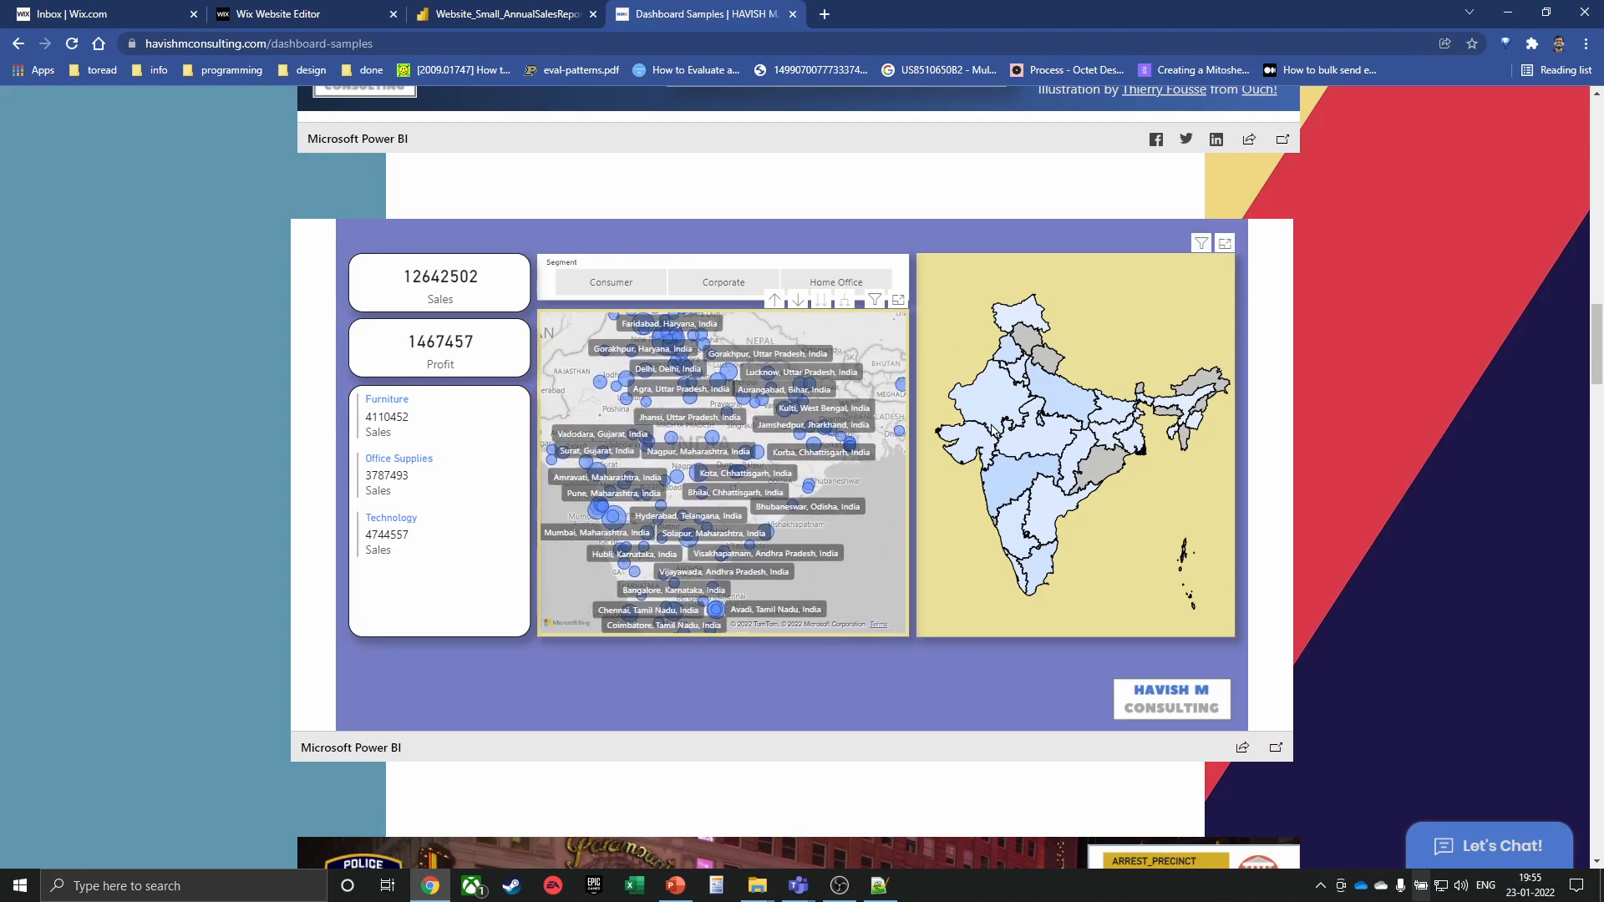
pyautogui.click(1000, 386)
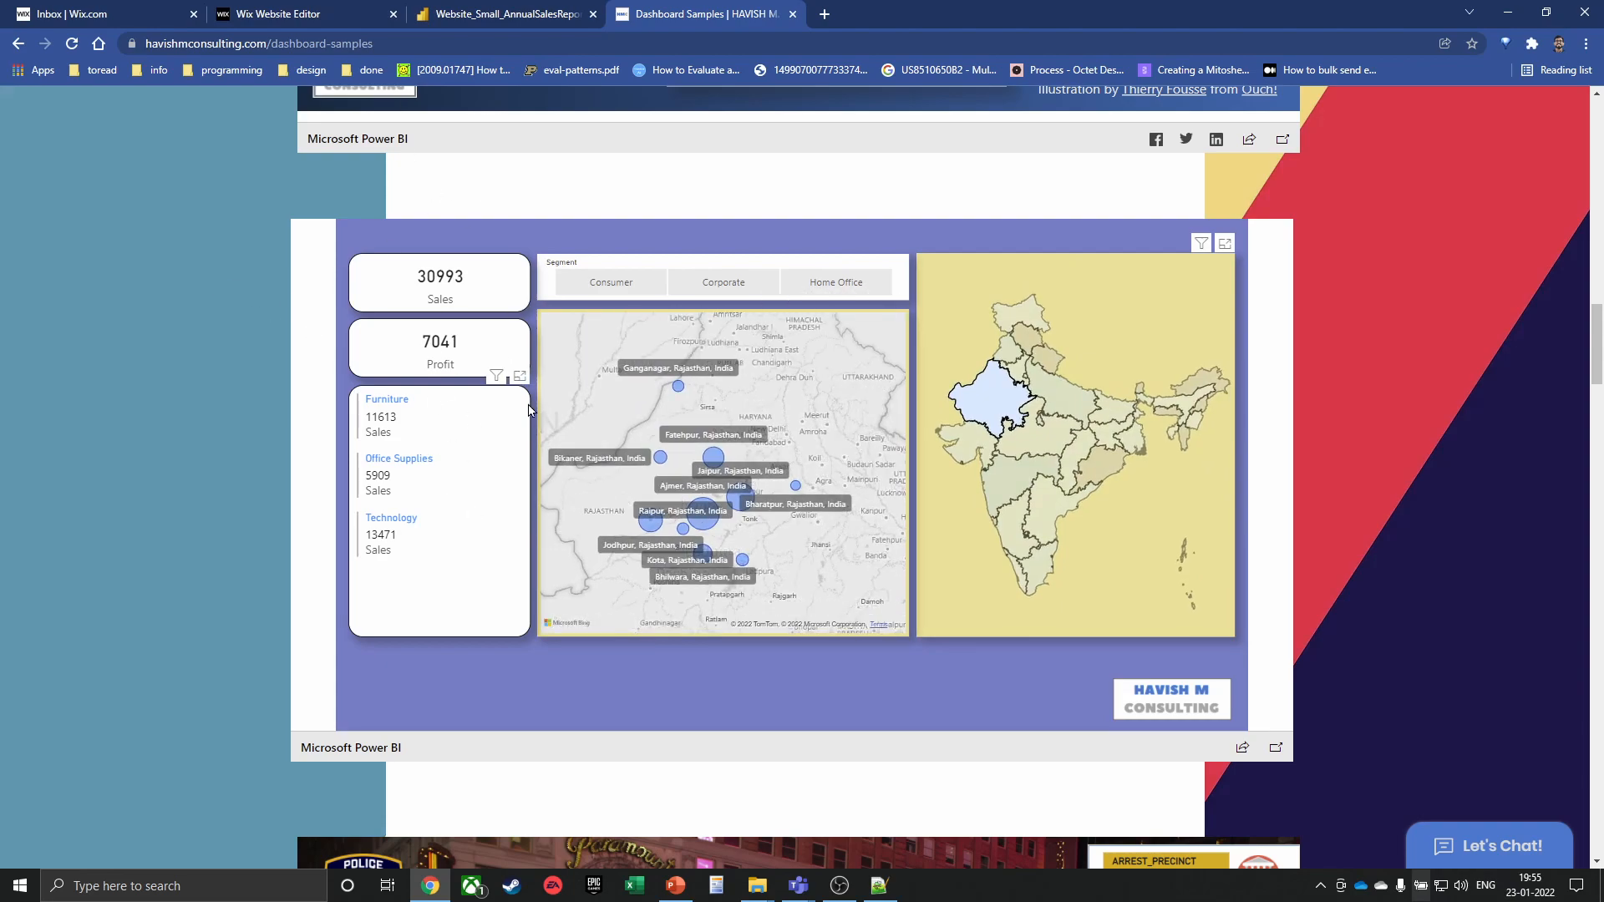
pyautogui.click(1050, 457)
pyautogui.click(1150, 347)
pyautogui.scroll(-2, 1328, 407)
# Search the Country slicer for germany and filter the segment chart to Germany
pyautogui.scroll(-12, 1328, 410)
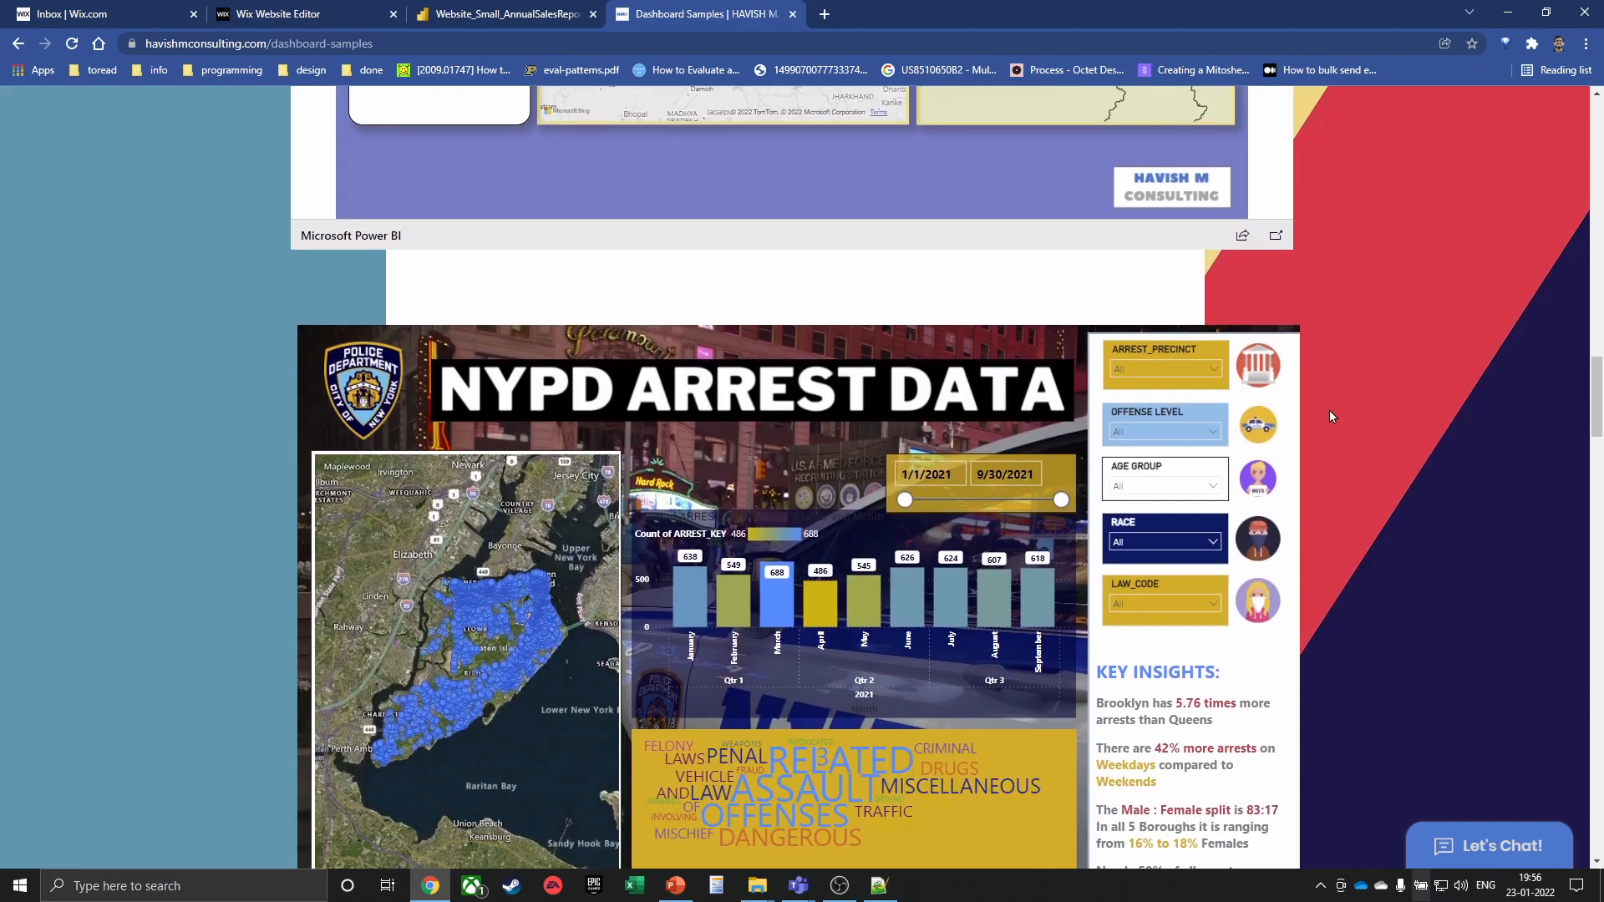
pyautogui.scroll(-10, 1330, 459)
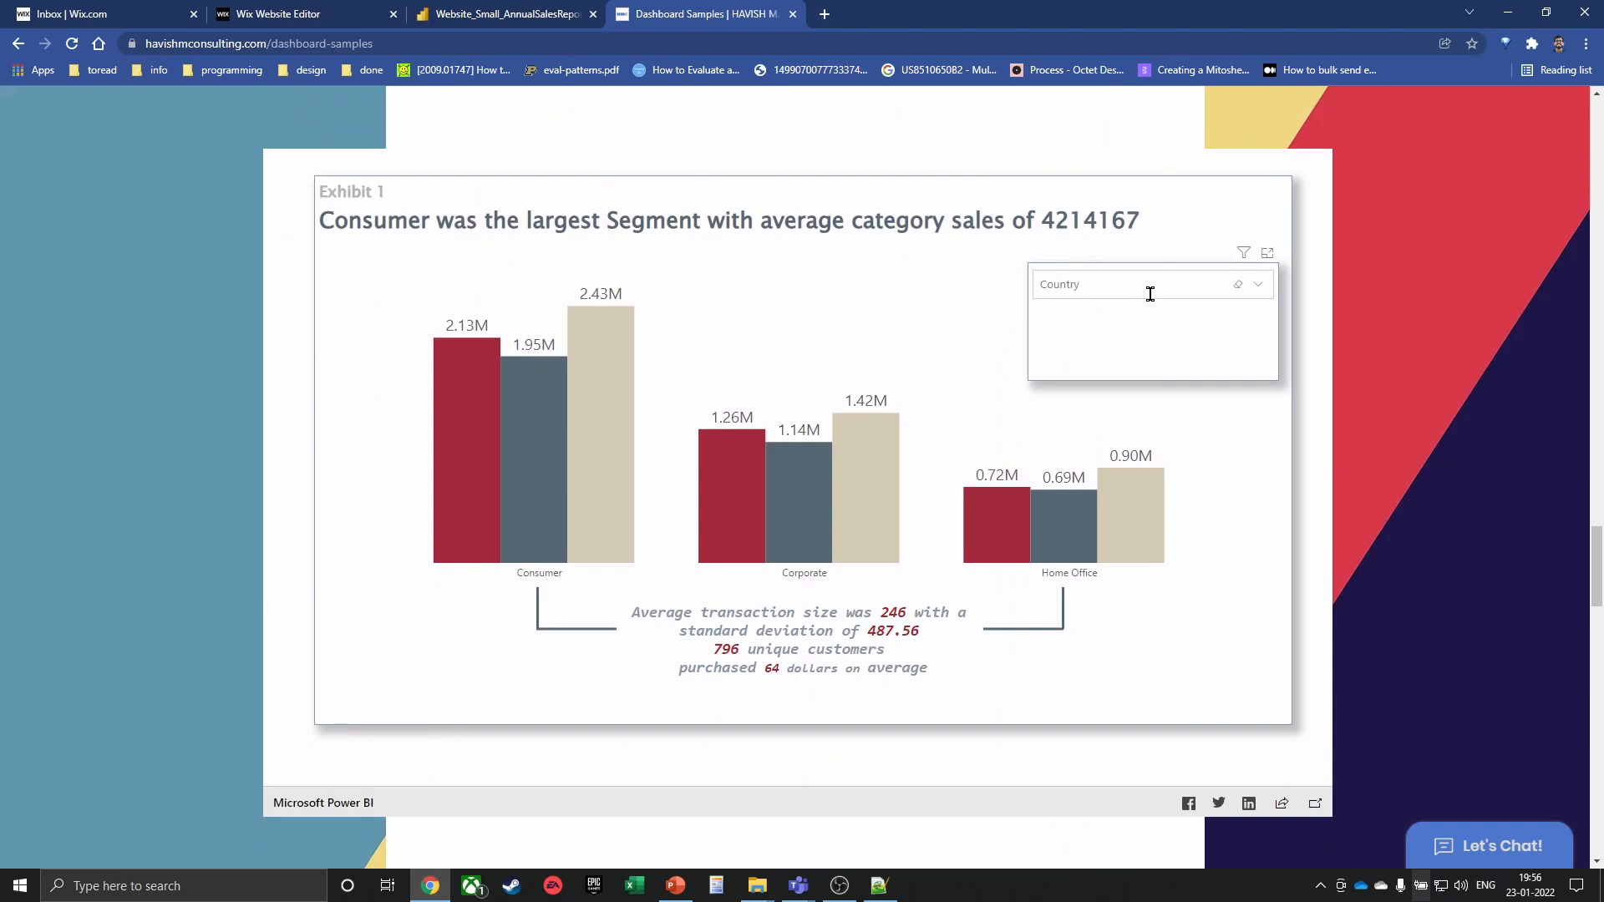
pyautogui.write('germany')
pyautogui.click(1069, 312)
# Zoom the Sales and Profit scatter to profits 0–3,000 and sales about 11K–19K
pyautogui.scroll(-1, 1210, 460)
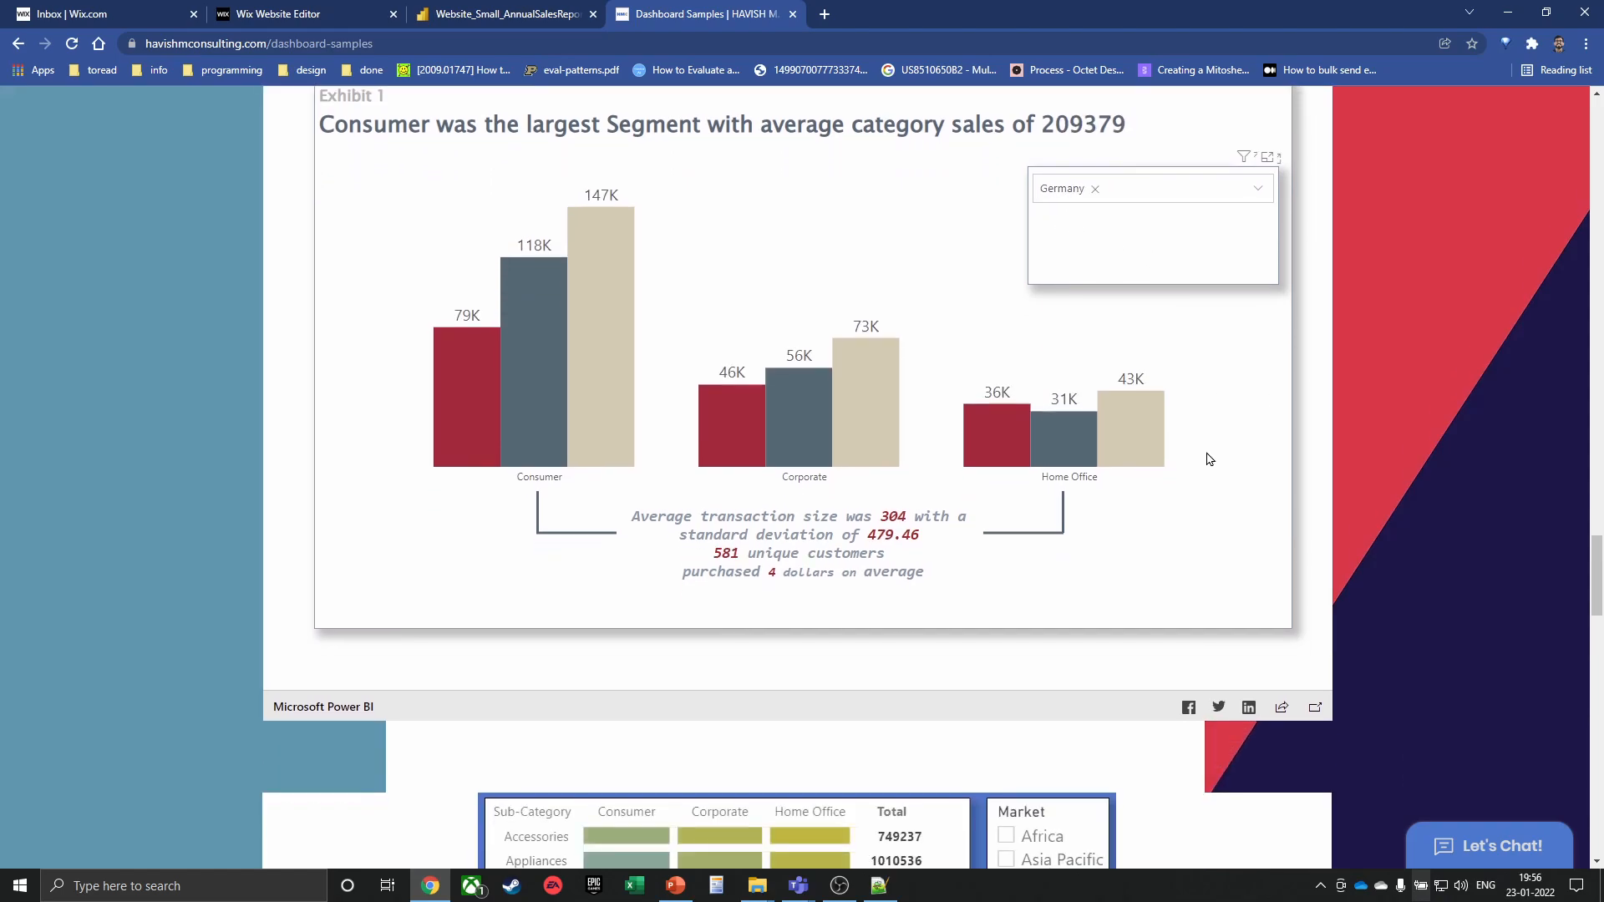
pyautogui.scroll(-7, 1209, 451)
pyautogui.scroll(-7, 1131, 585)
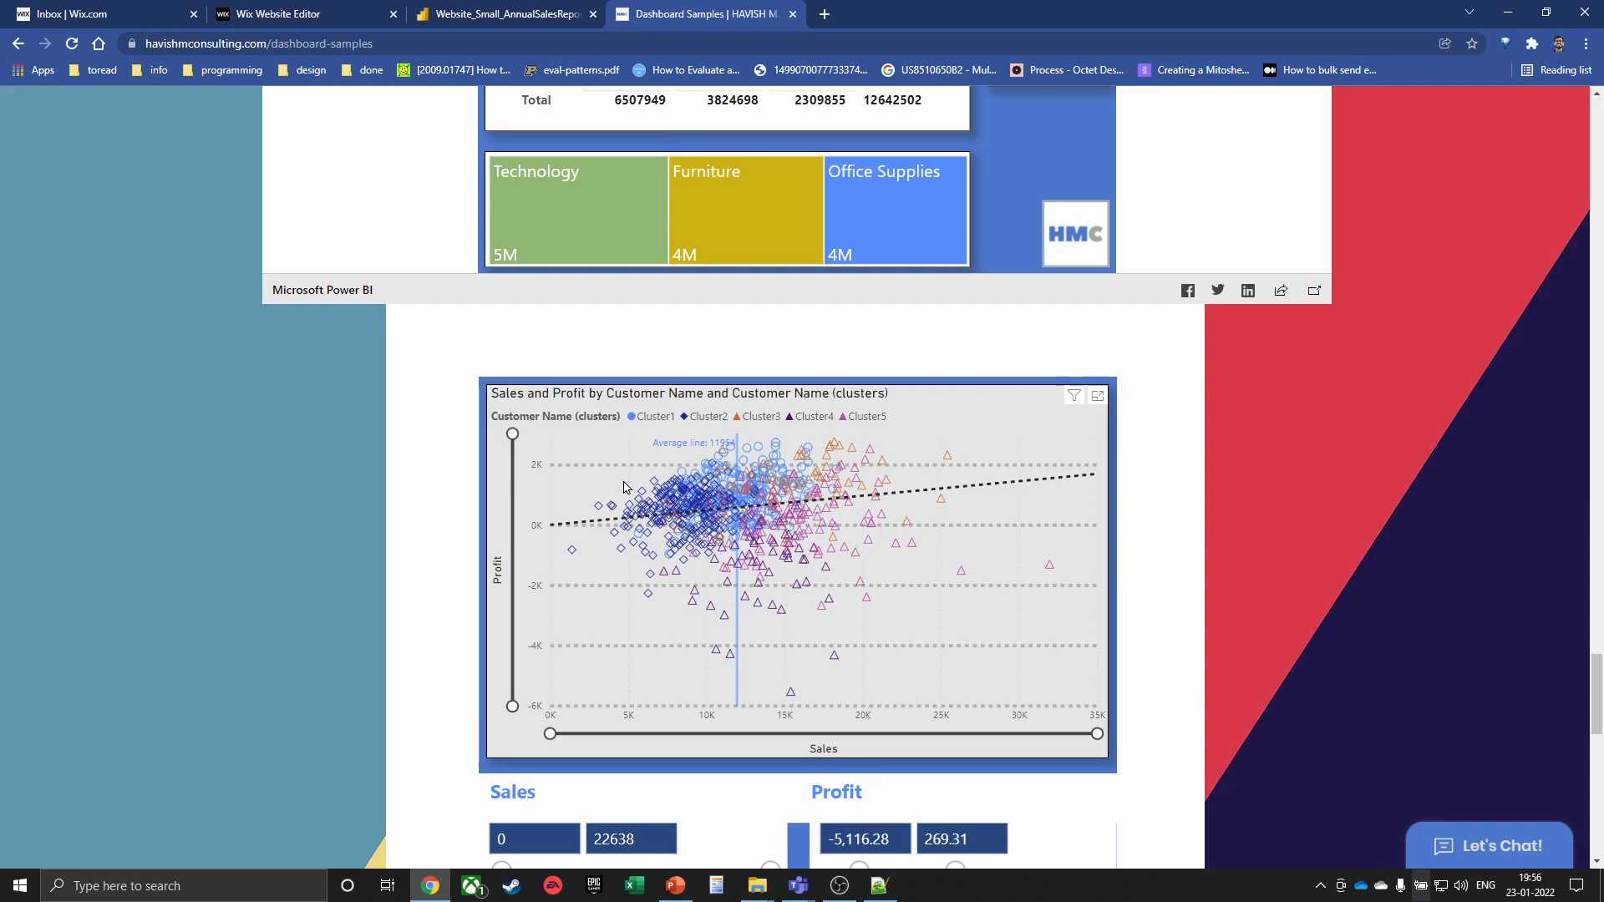
pyautogui.moveTo(512, 706); pyautogui.dragTo(513, 533)
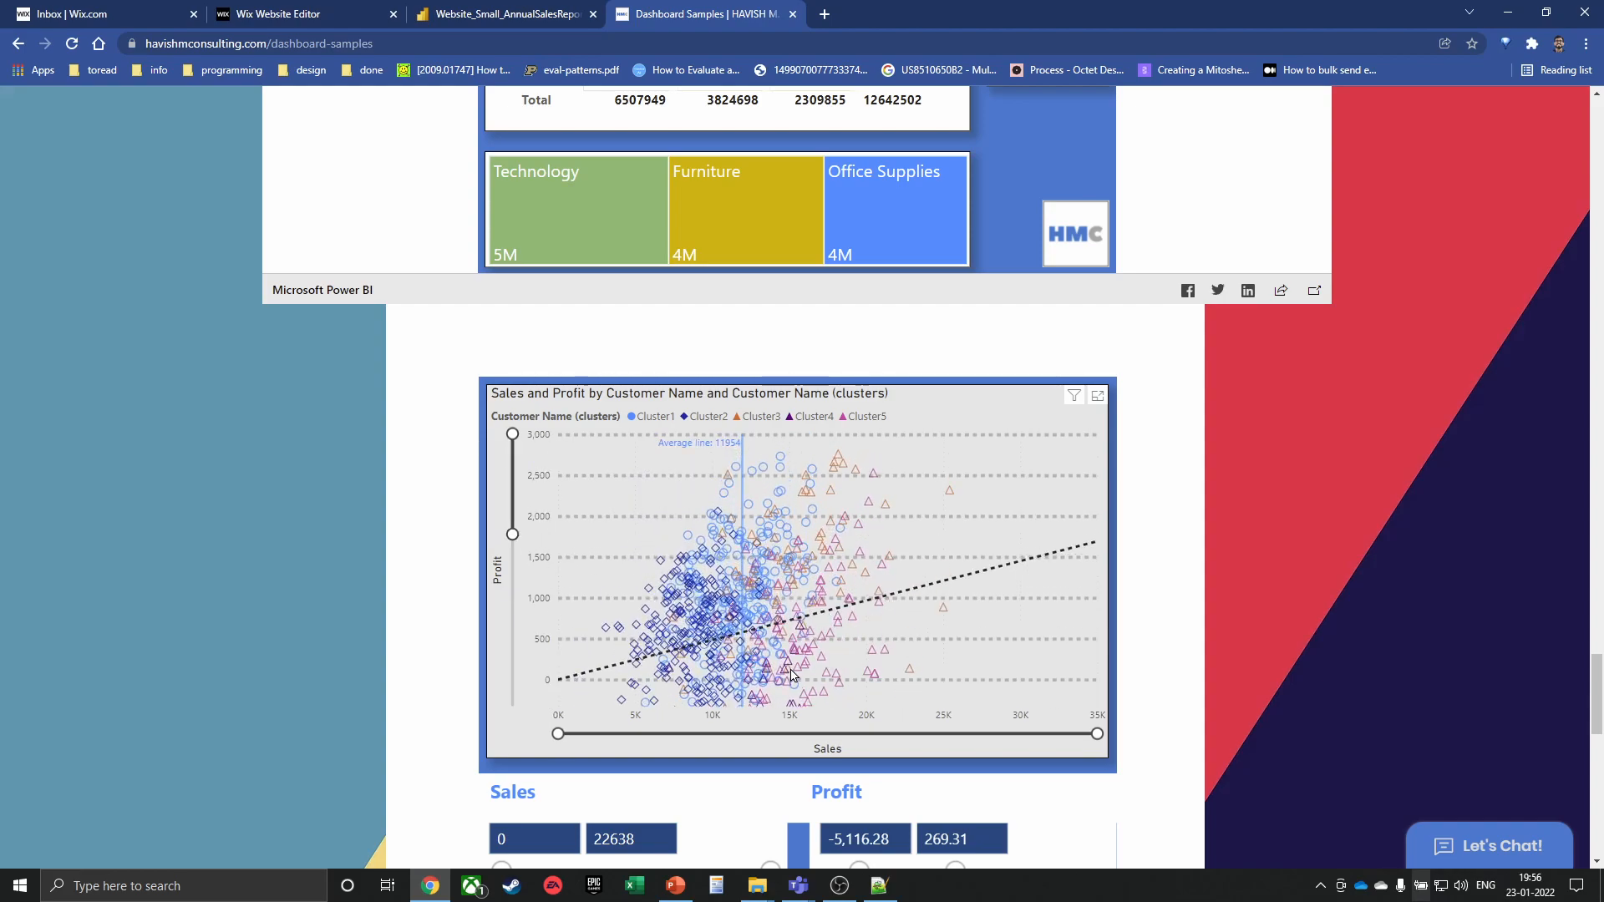
pyautogui.moveTo(1097, 733); pyautogui.dragTo(824, 724)
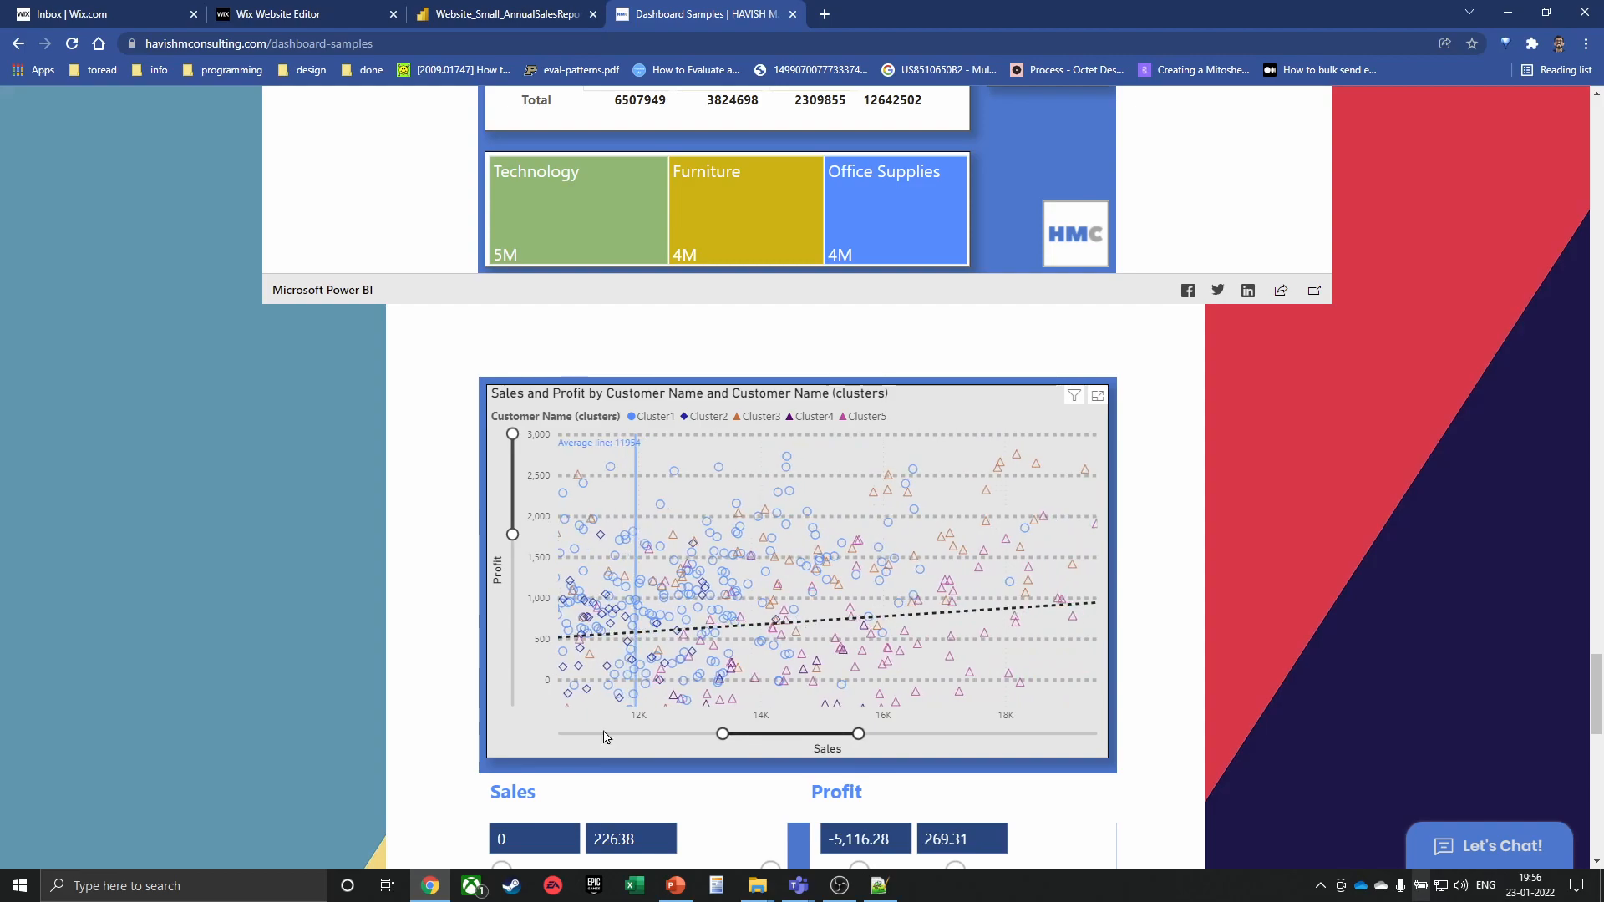
# Open the embedded sample report and filter its bar charts to Week 3
pyautogui.scroll(-15, 601, 735)
pyautogui.scroll(2, 719, 466)
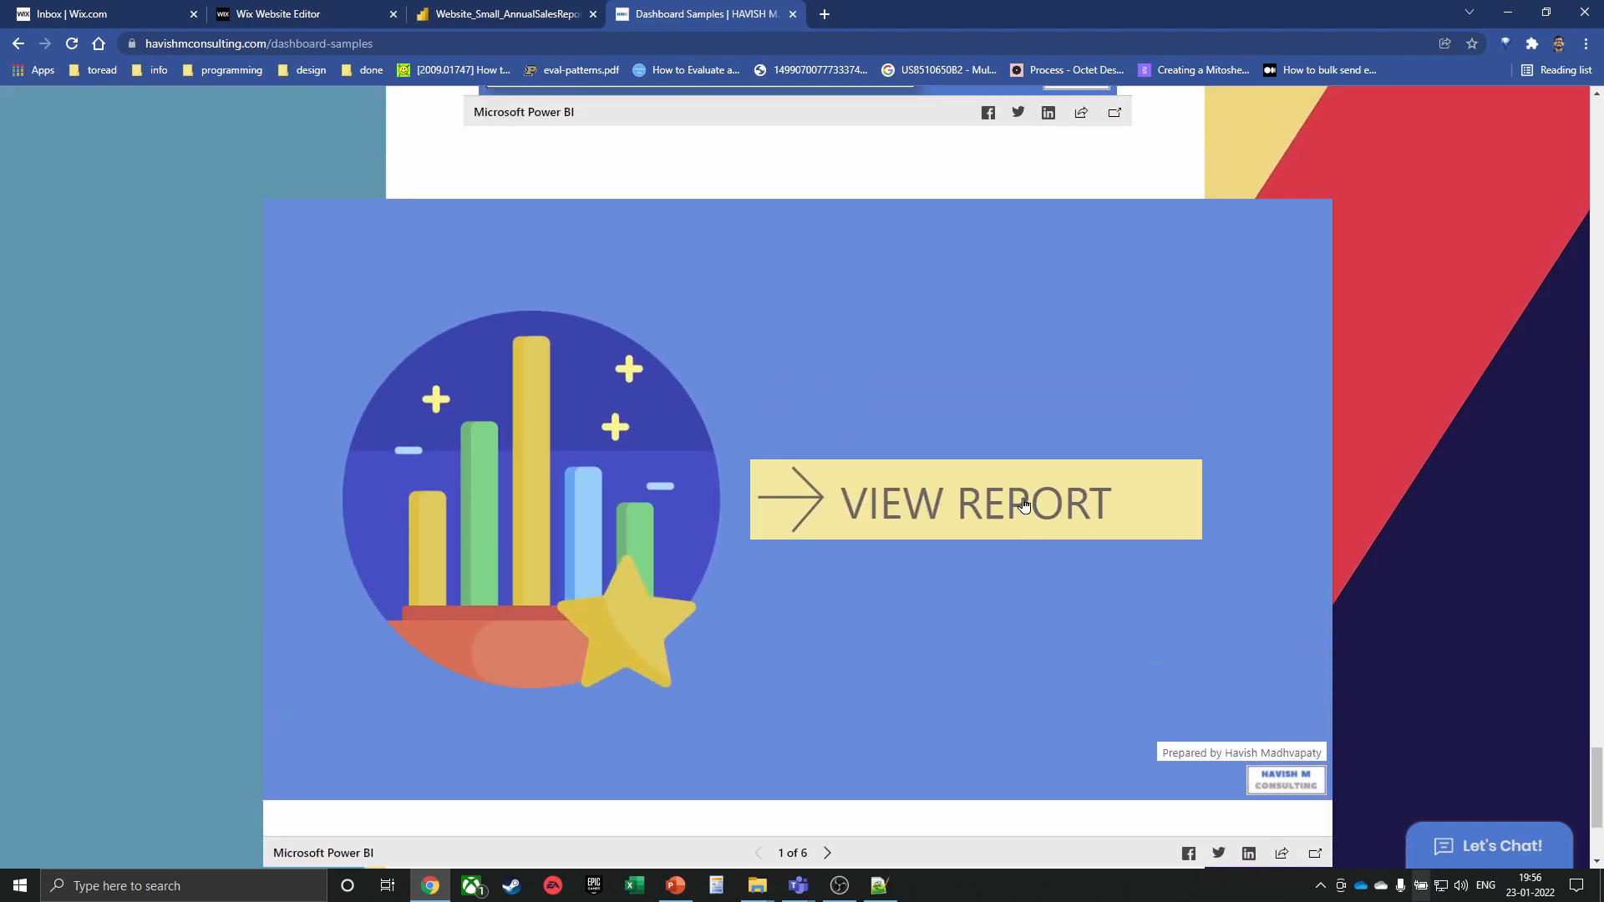
pyautogui.click(1015, 506)
pyautogui.scroll(-1, 1111, 470)
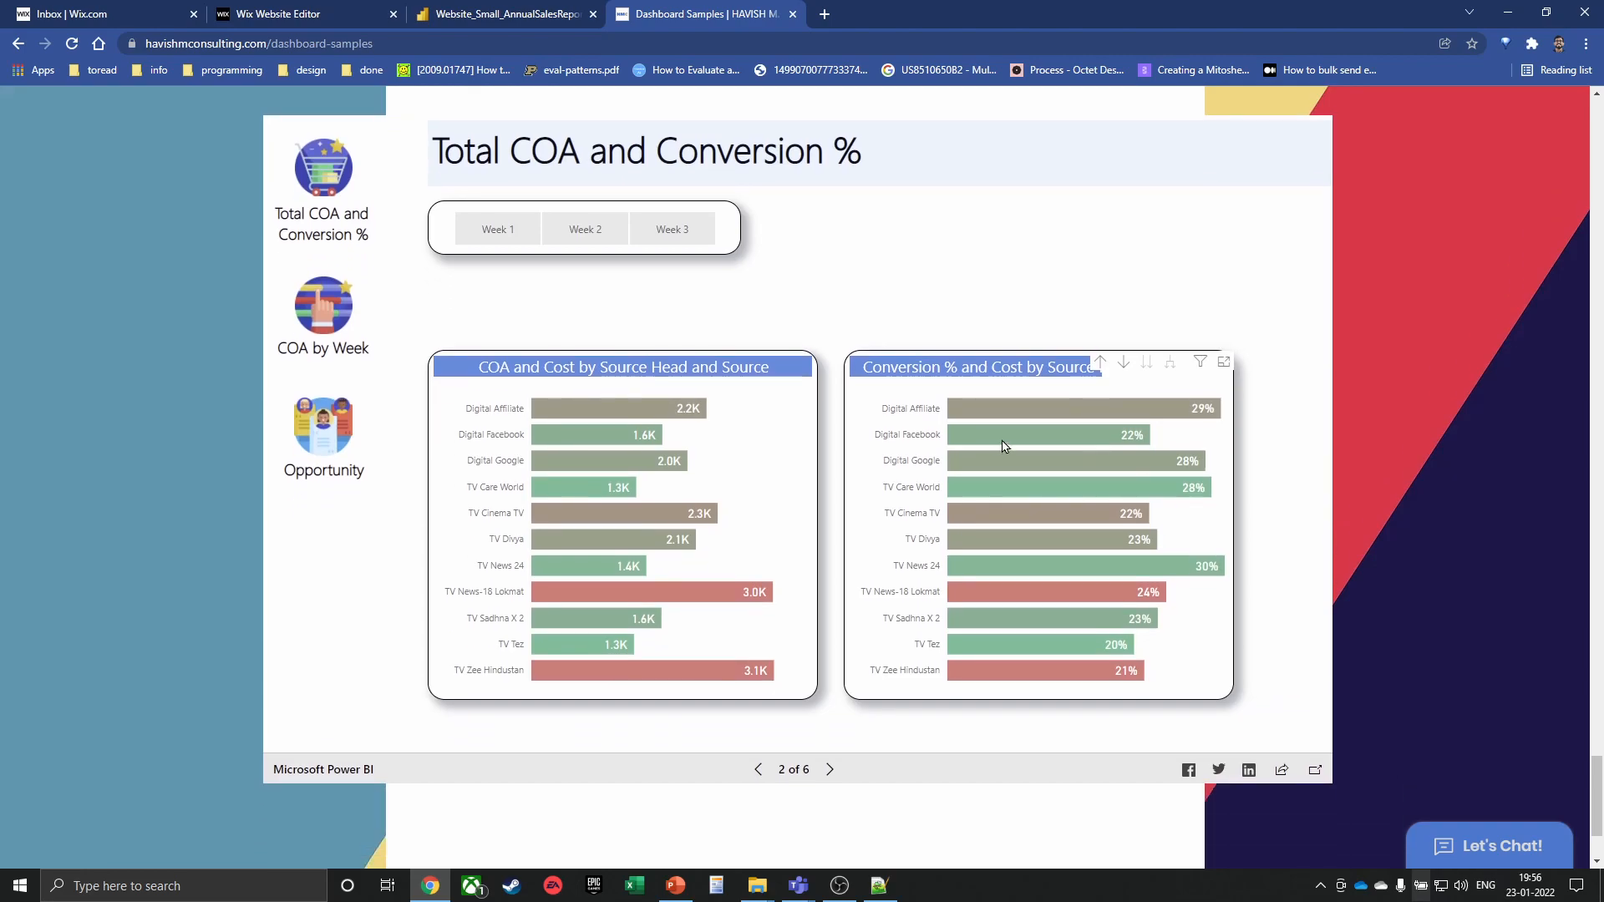
pyautogui.click(622, 238)
pyautogui.click(664, 240)
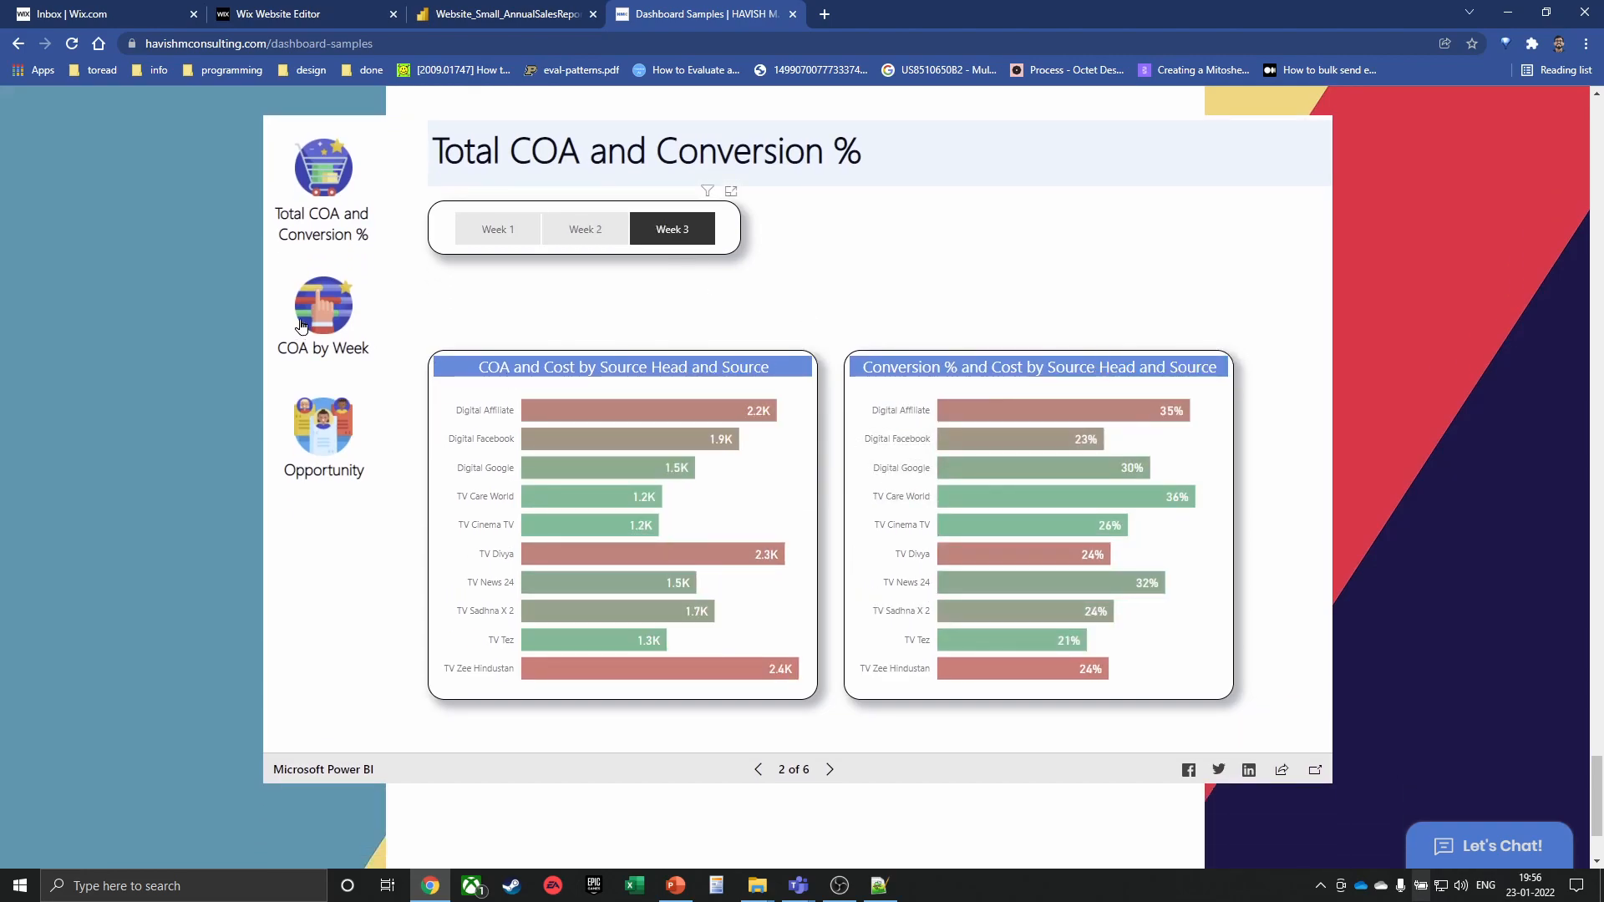
# On COA by Week, animate the COA versus Conversion % scatter and trace Affiliate's path
pyautogui.click(300, 326)
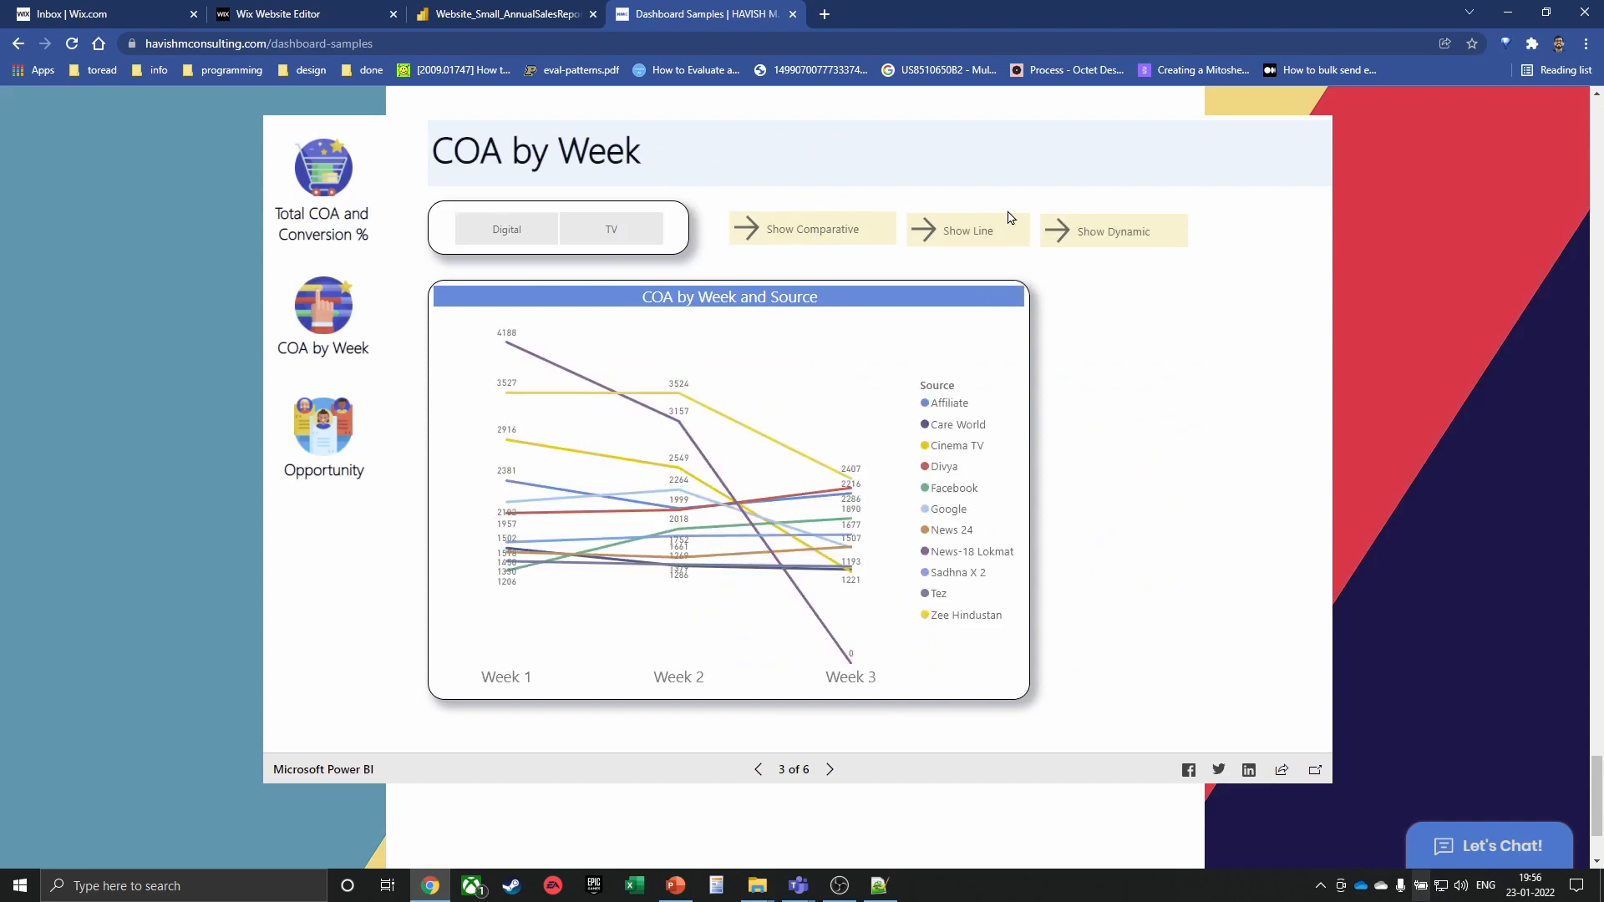
pyautogui.click(1088, 226)
pyautogui.click(449, 640)
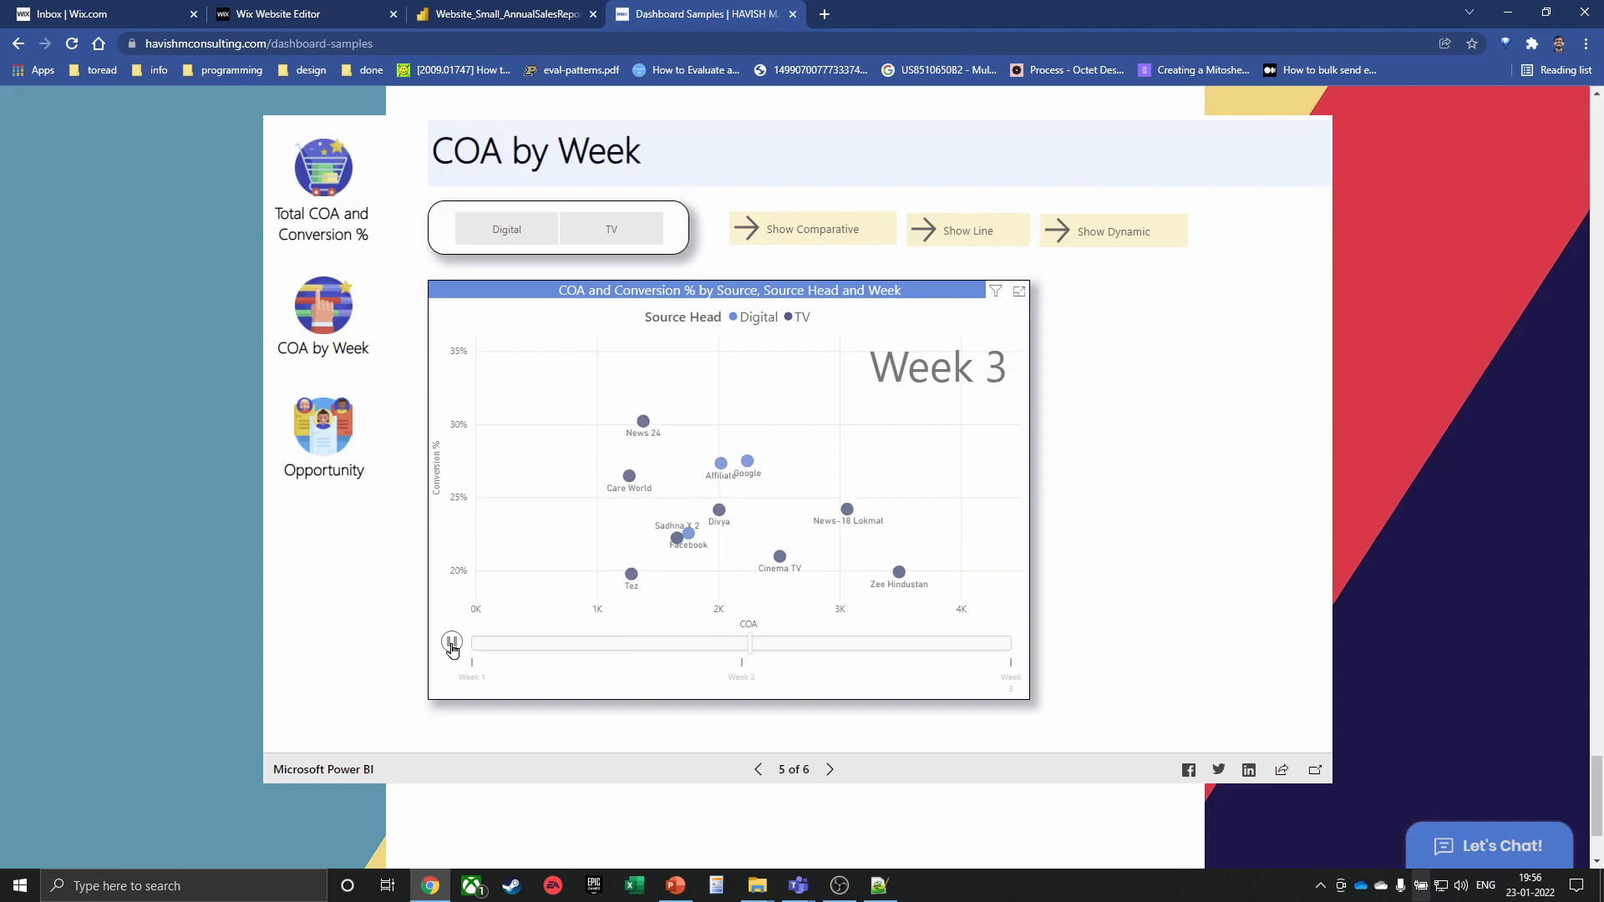
pyautogui.click(452, 643)
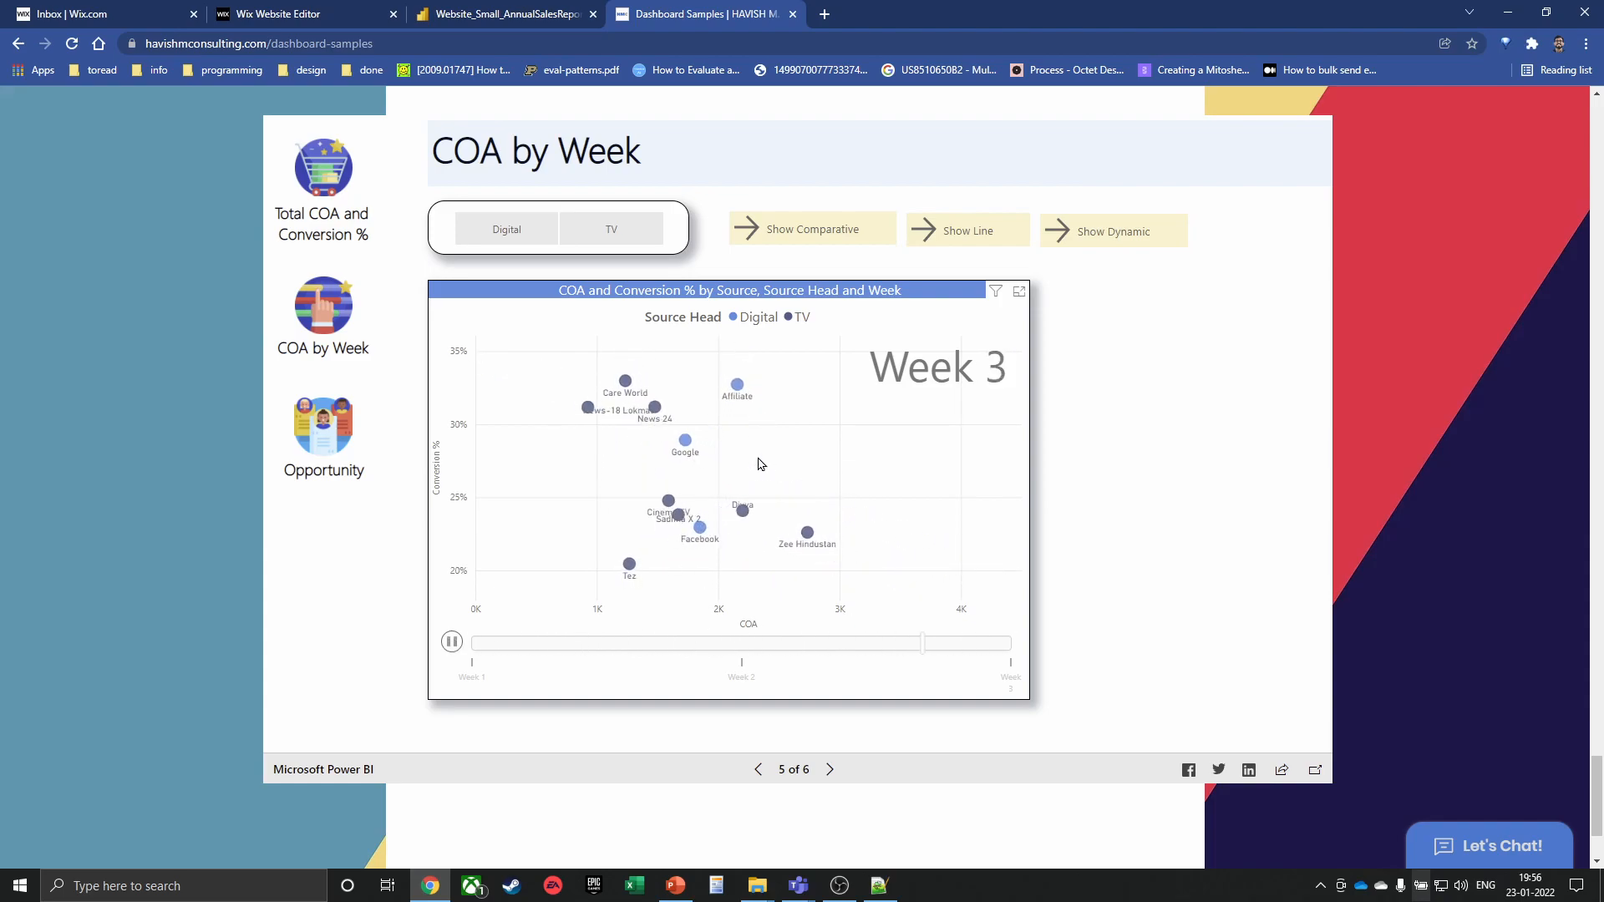
pyautogui.click(744, 352)
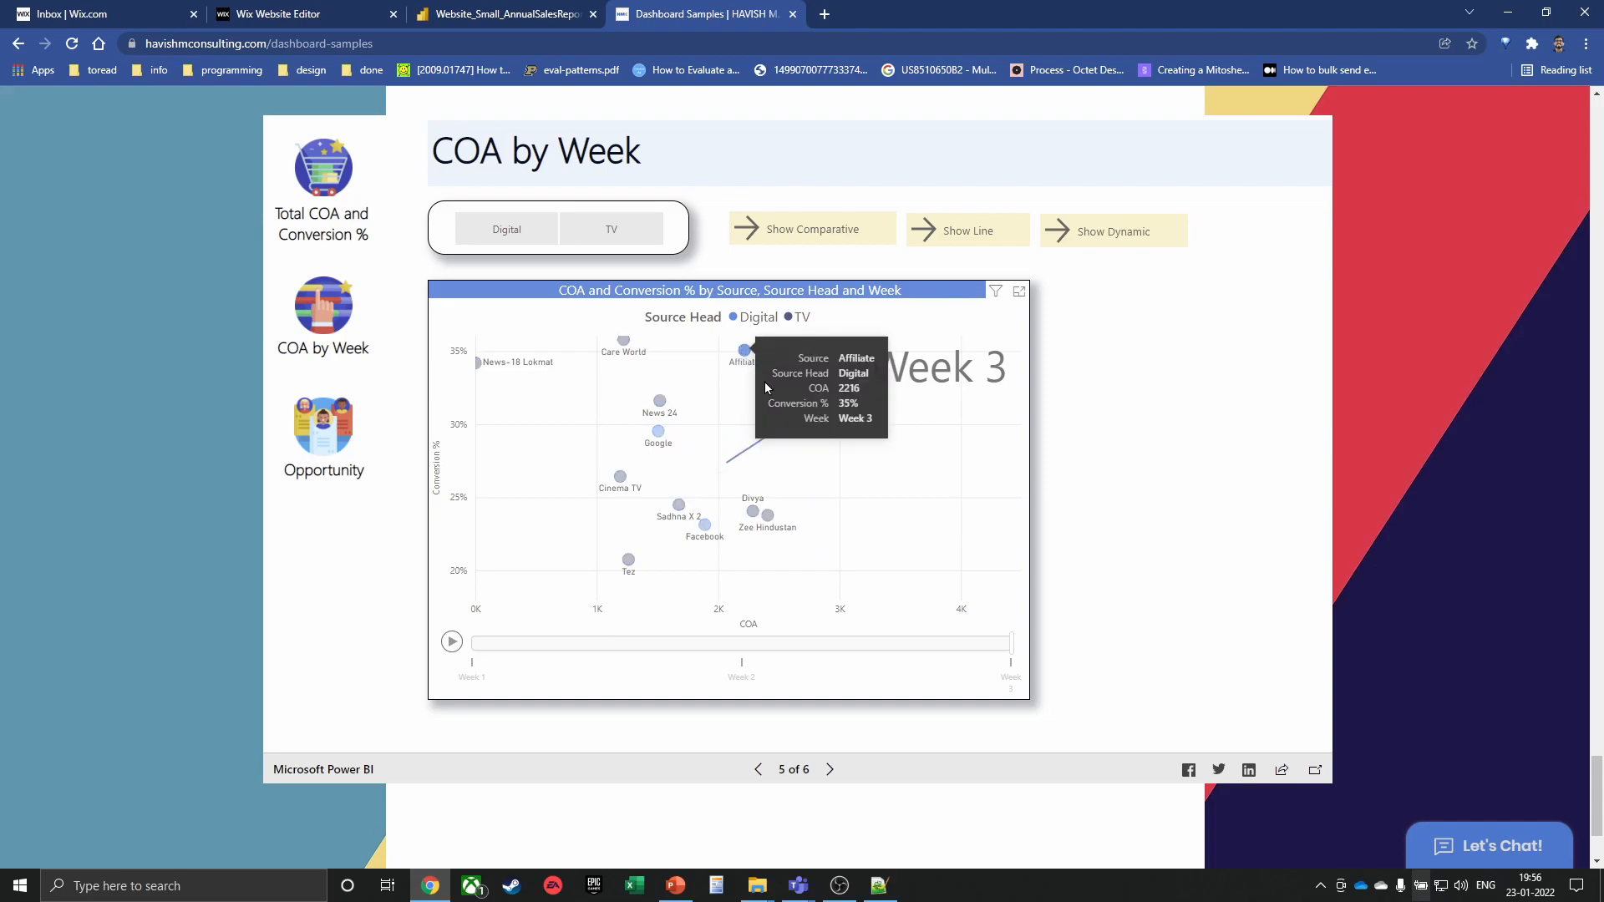
pyautogui.scroll(-2, 1006, 533)
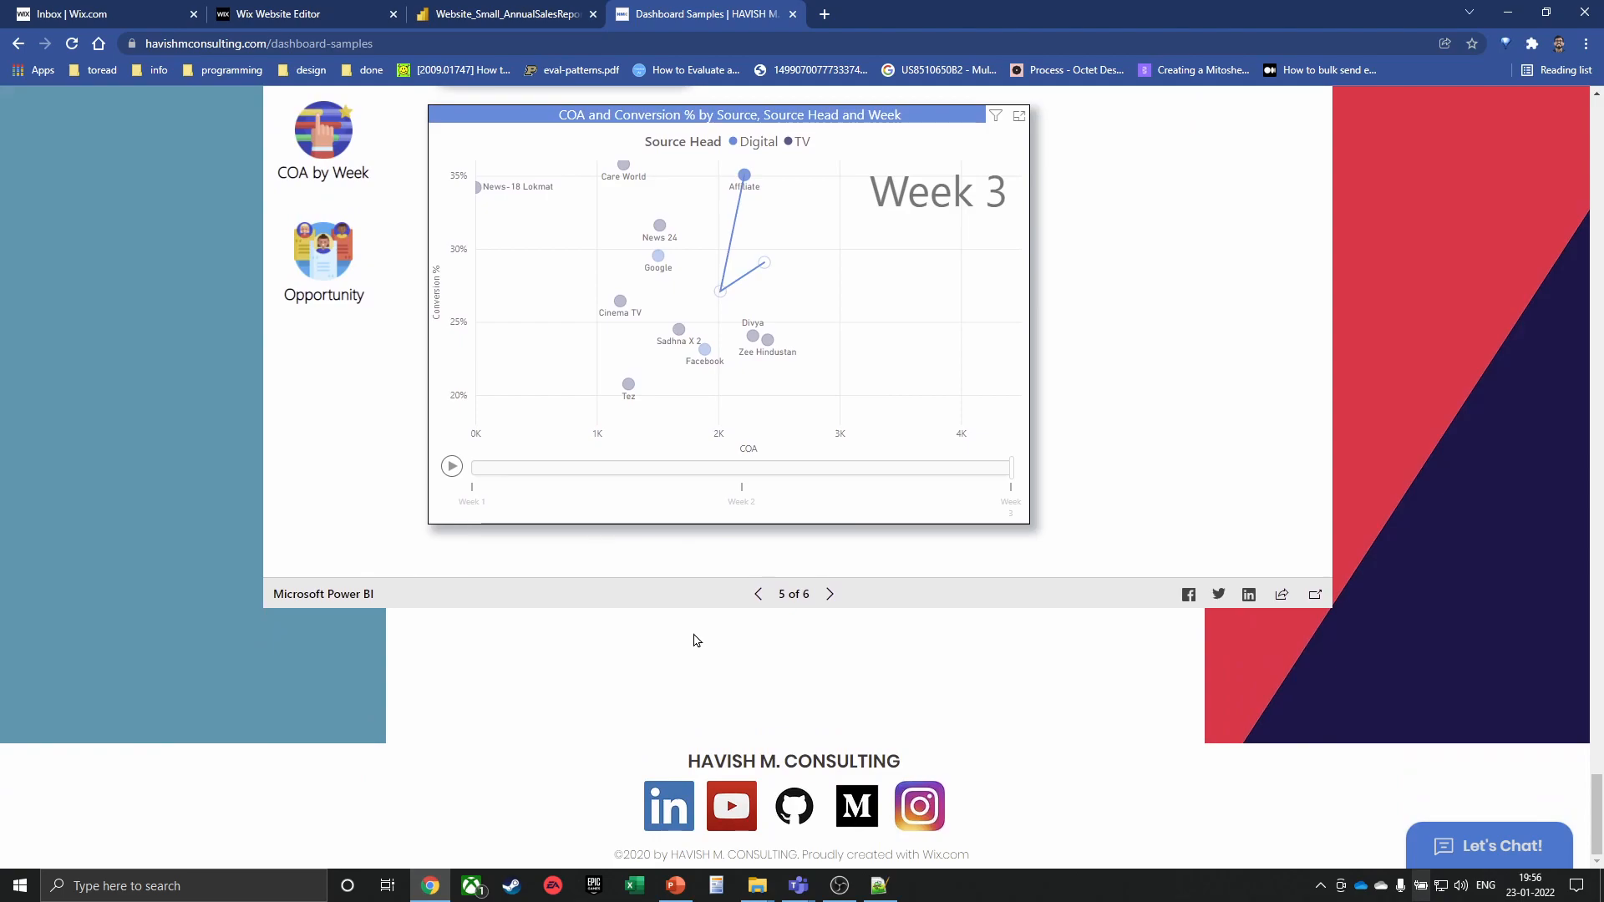
# Close the dashboard samples tab with Ctrl+W and switch to the Notepad++ notes
pyautogui.hotkey('ctrl', 'w')
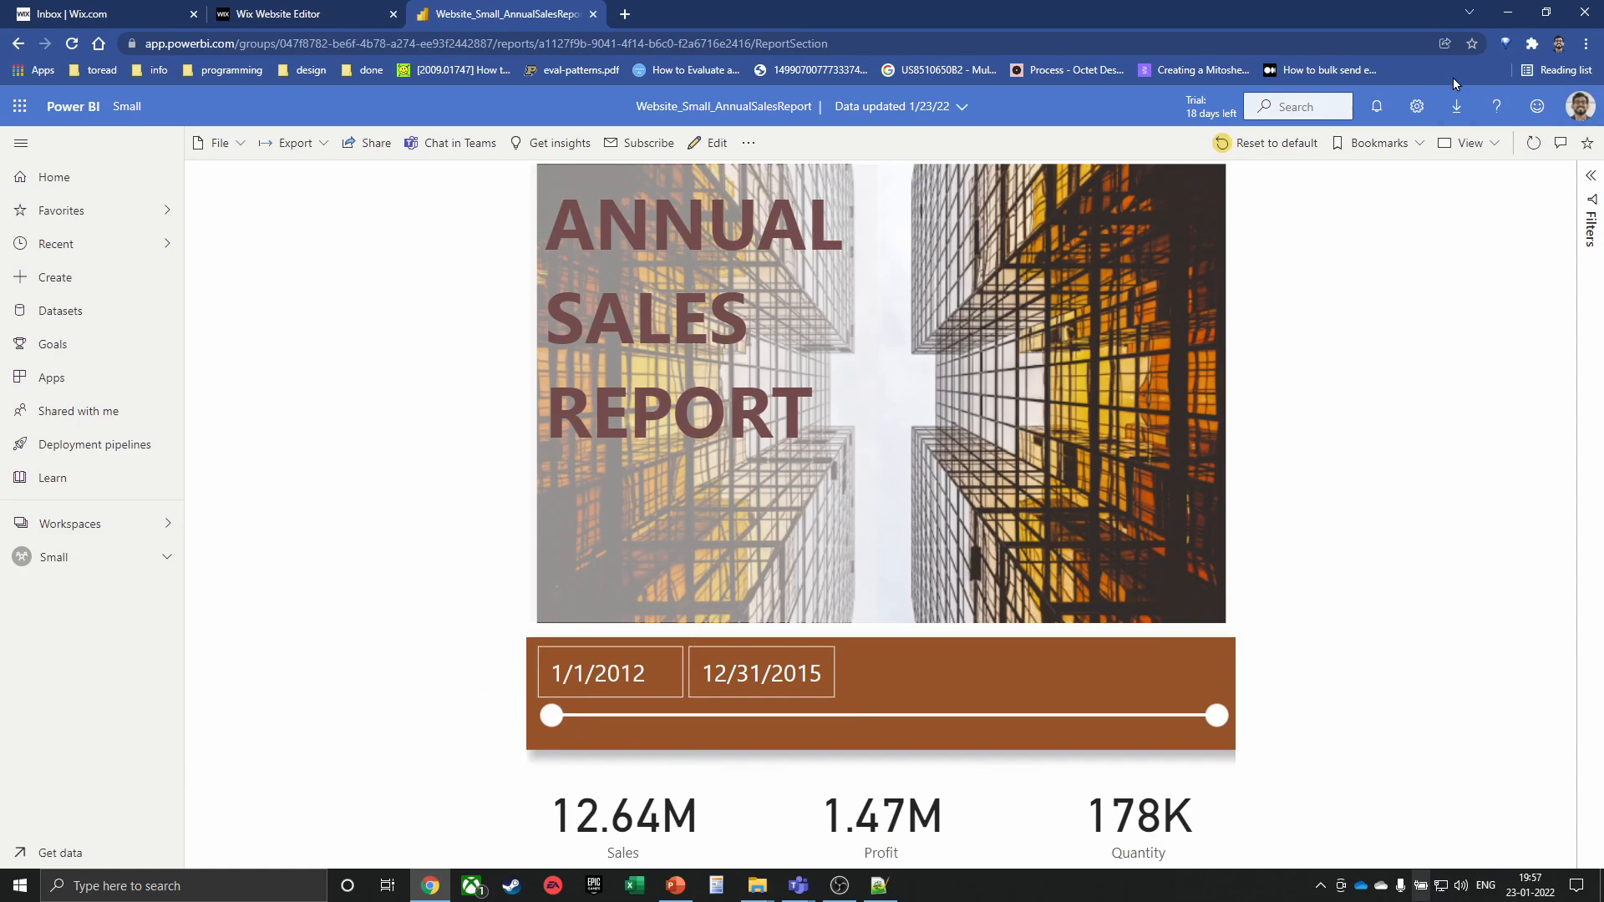
pyautogui.hotkey('alt', 'Tab')
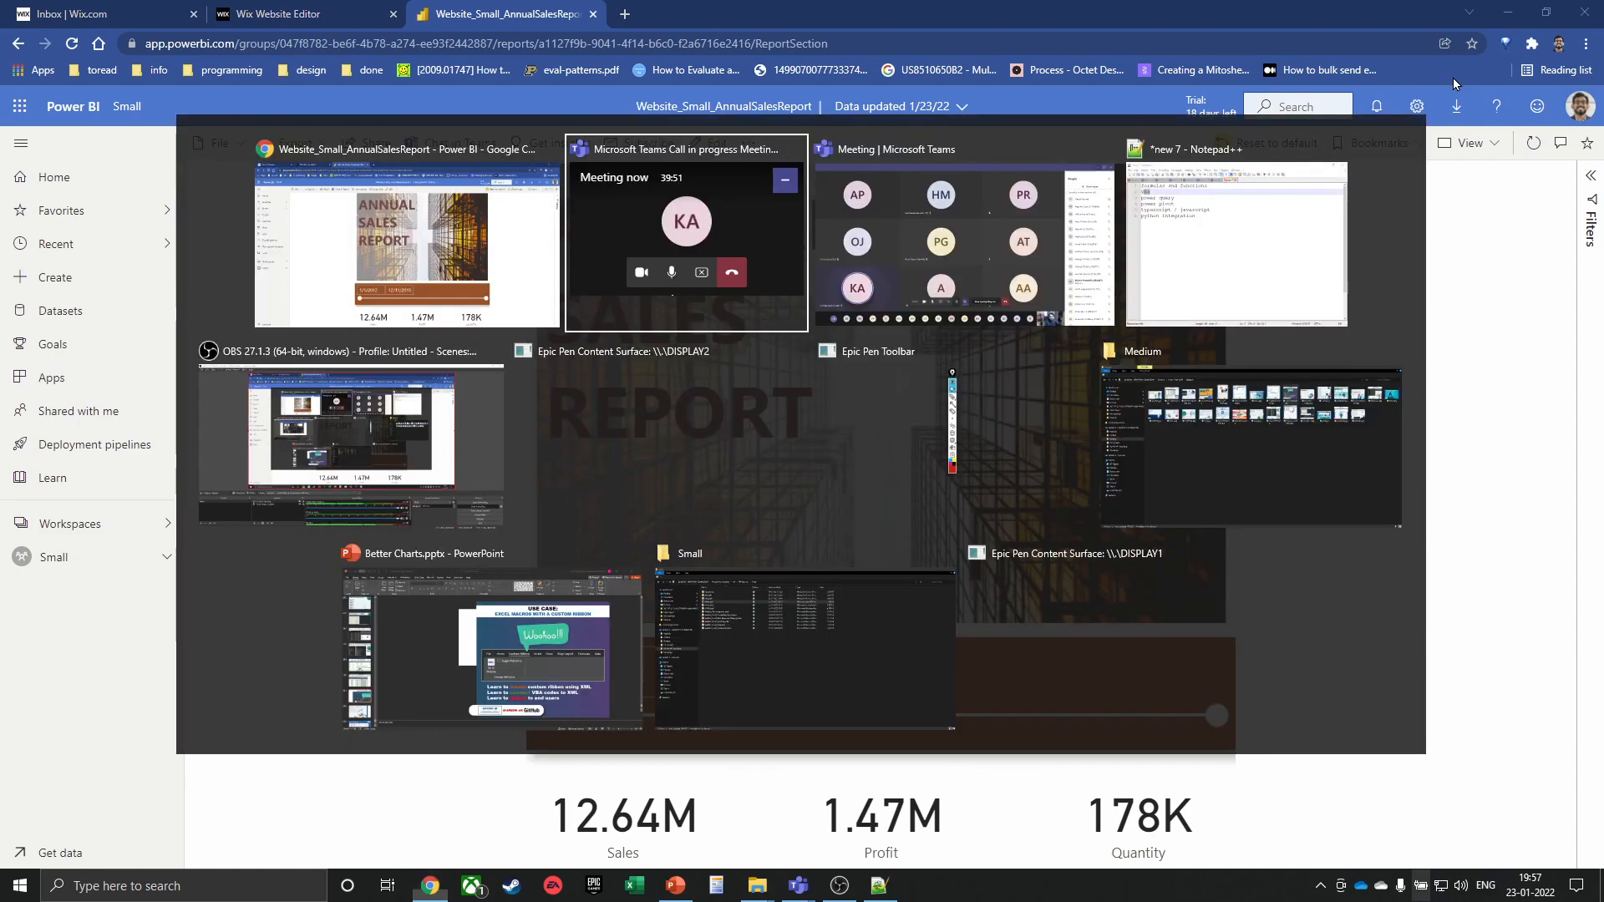
pyautogui.hotkey('alt', 'Tab')
pyautogui.hotkey('alt', 'Tab')
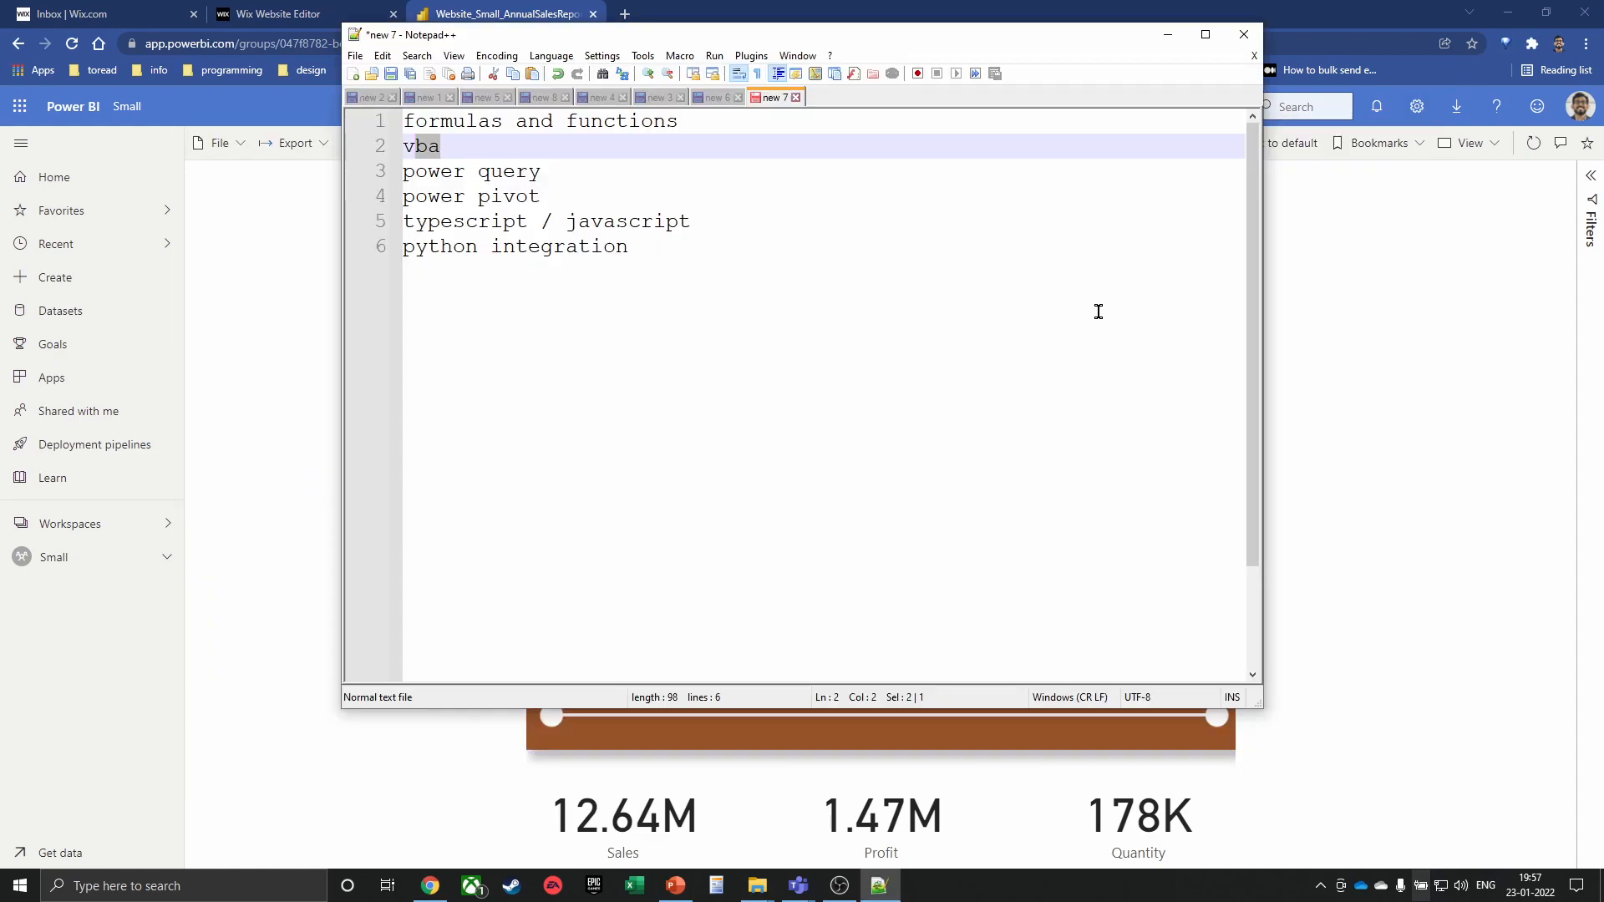
# Place the cursor after the python integration line, then switch back to the sales report
pyautogui.click(1032, 357)
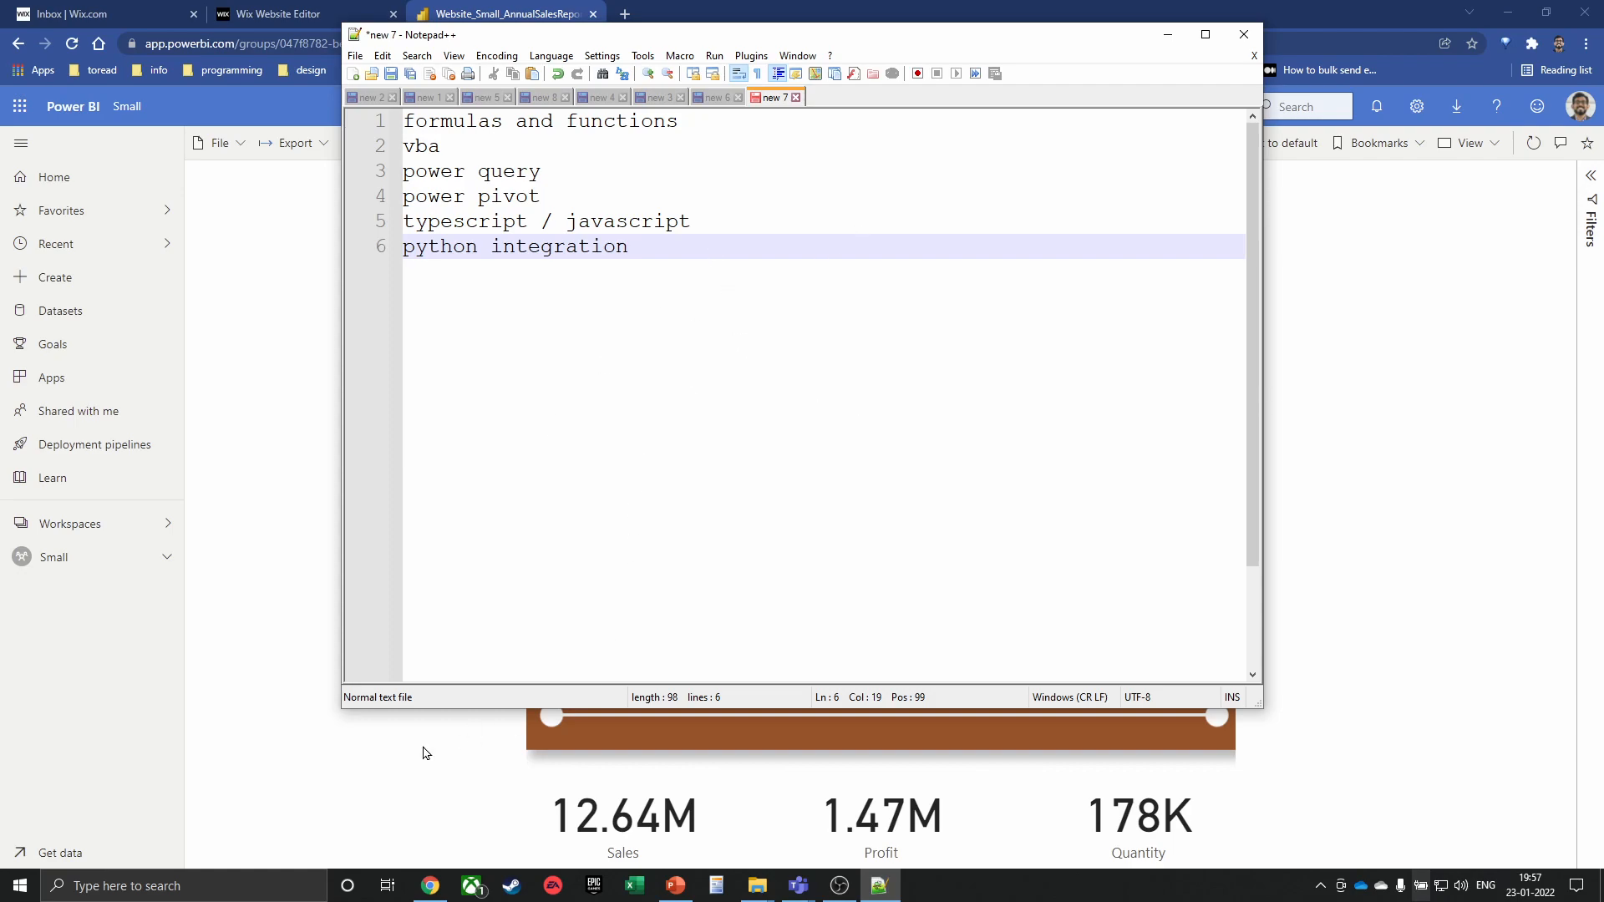
pyautogui.hotkey('alt', 'Tab')
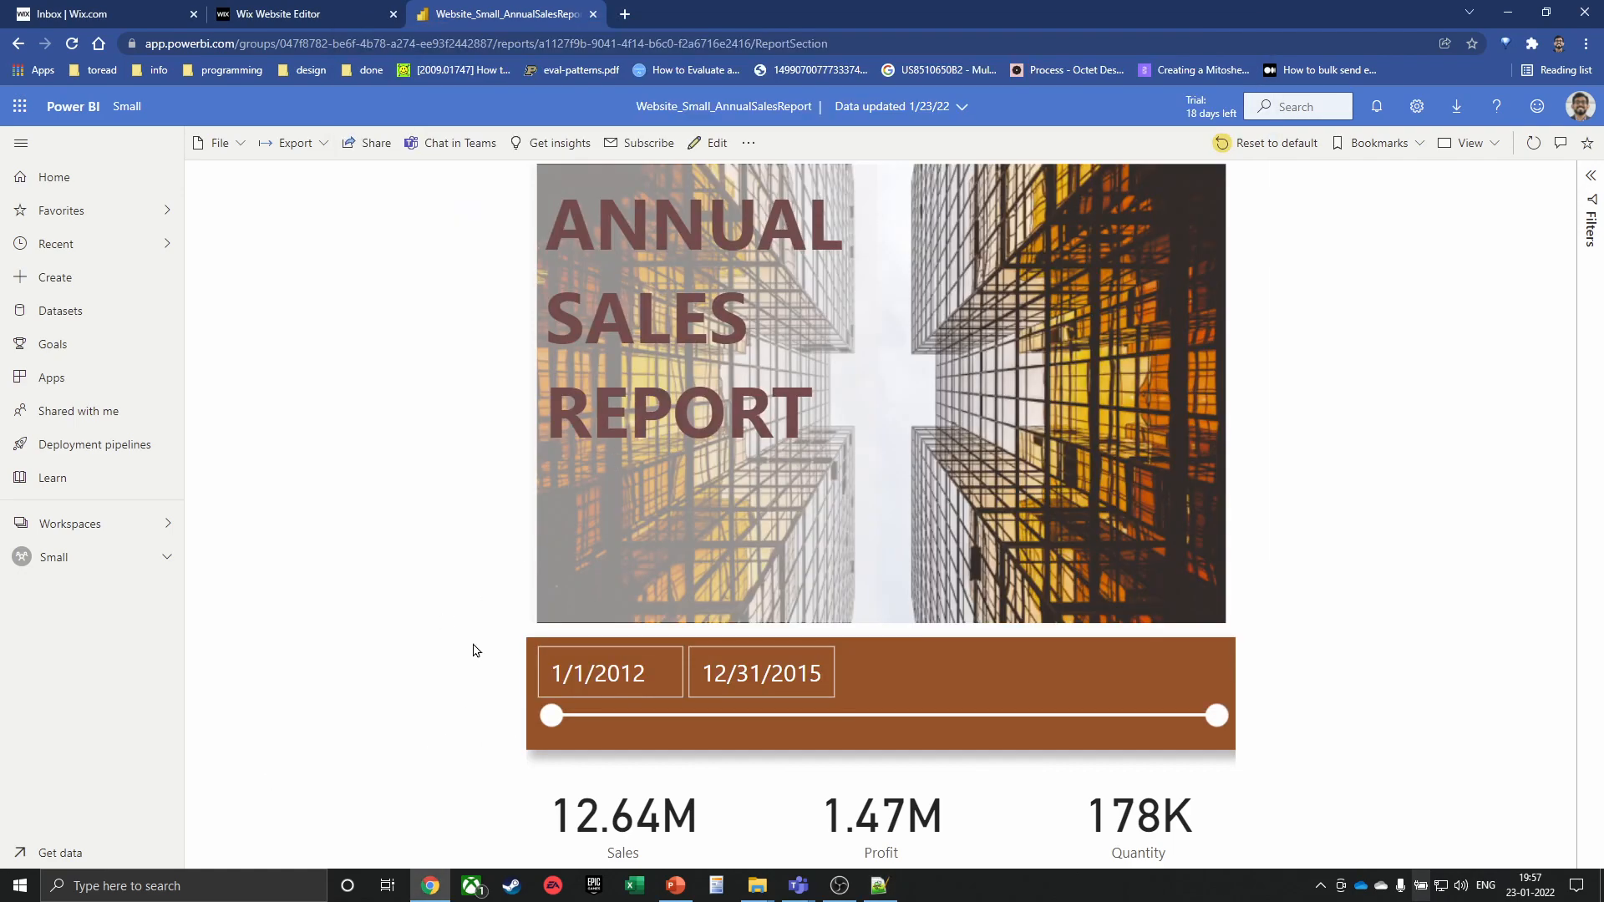
# Search Google for 'power bi vs tableau' in a new browser window
pyautogui.hotkey('ctrl', 'n')
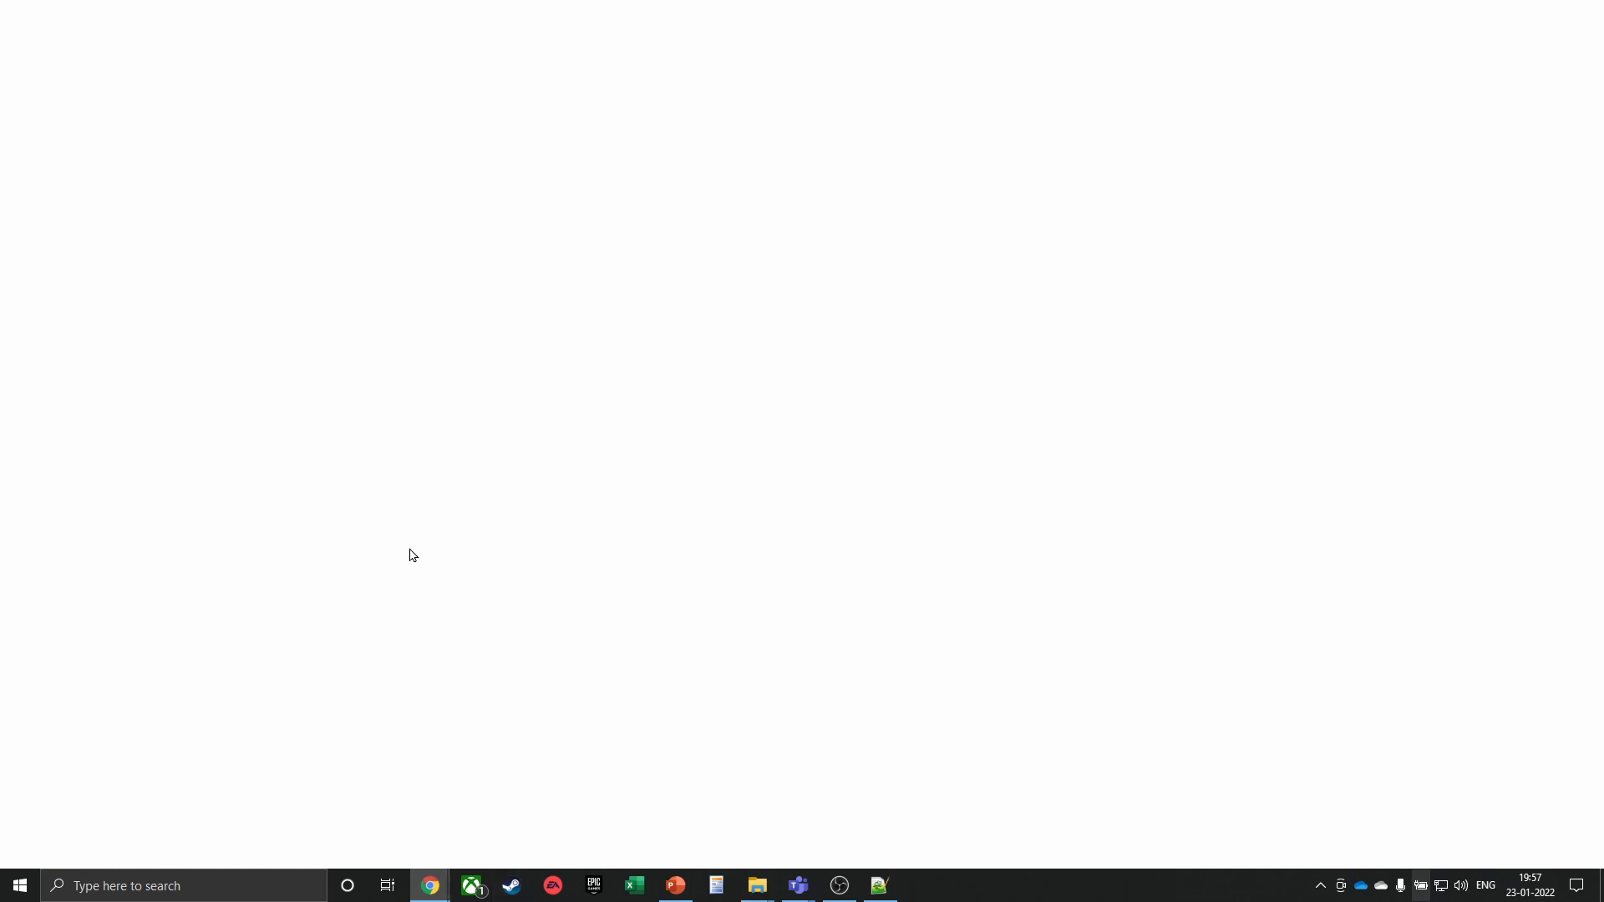
pyautogui.write('power bi vs tableau')
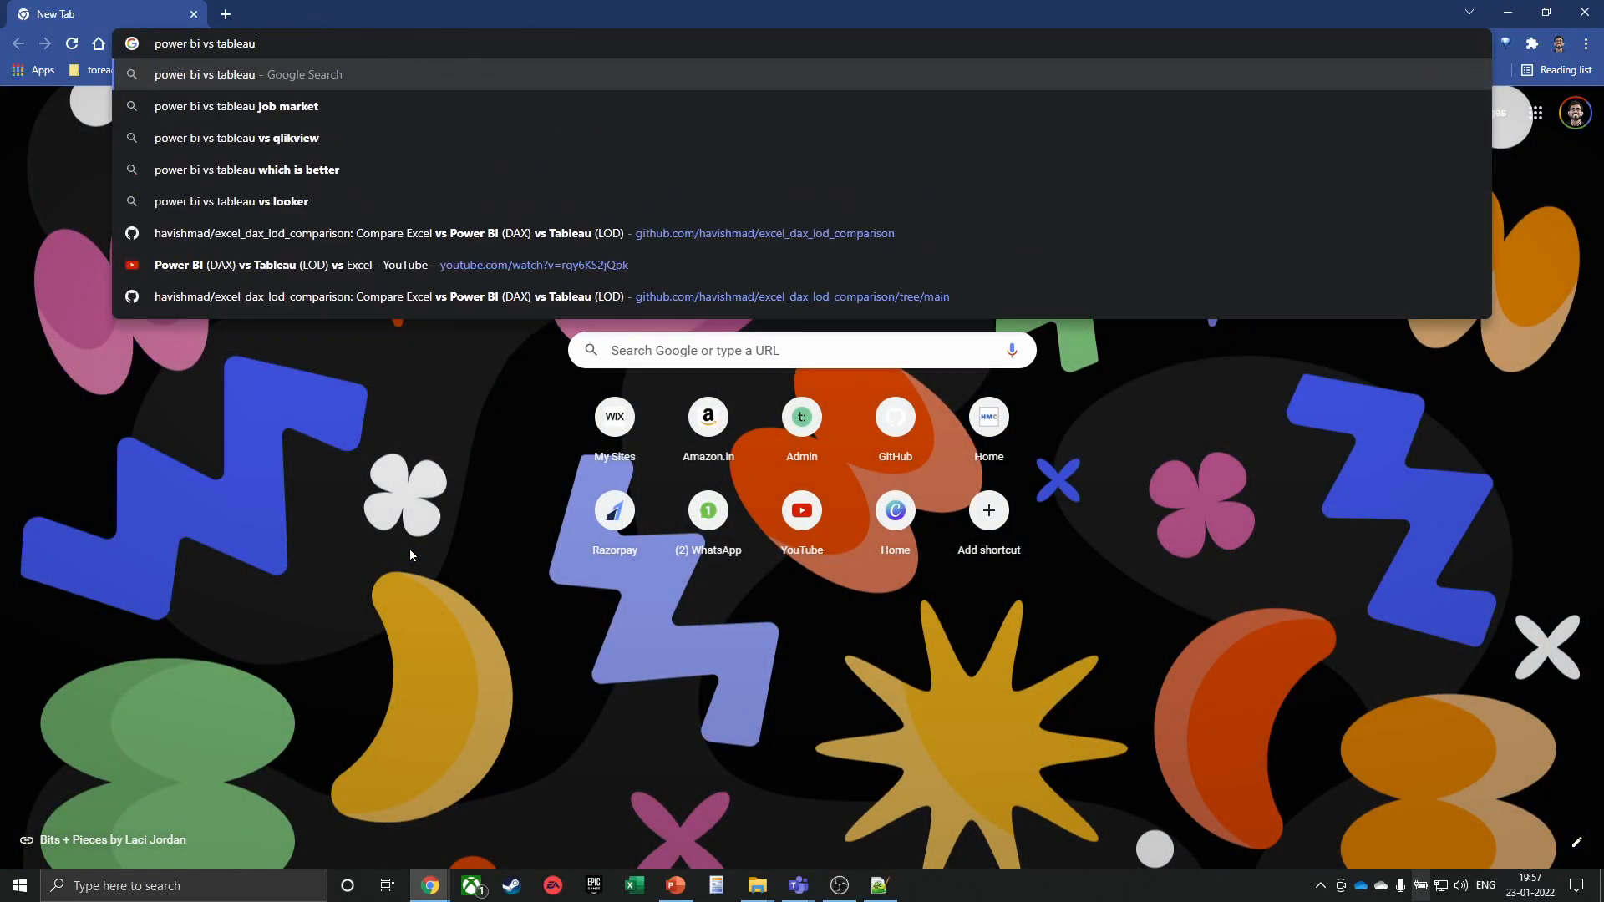
pyautogui.press('Return')
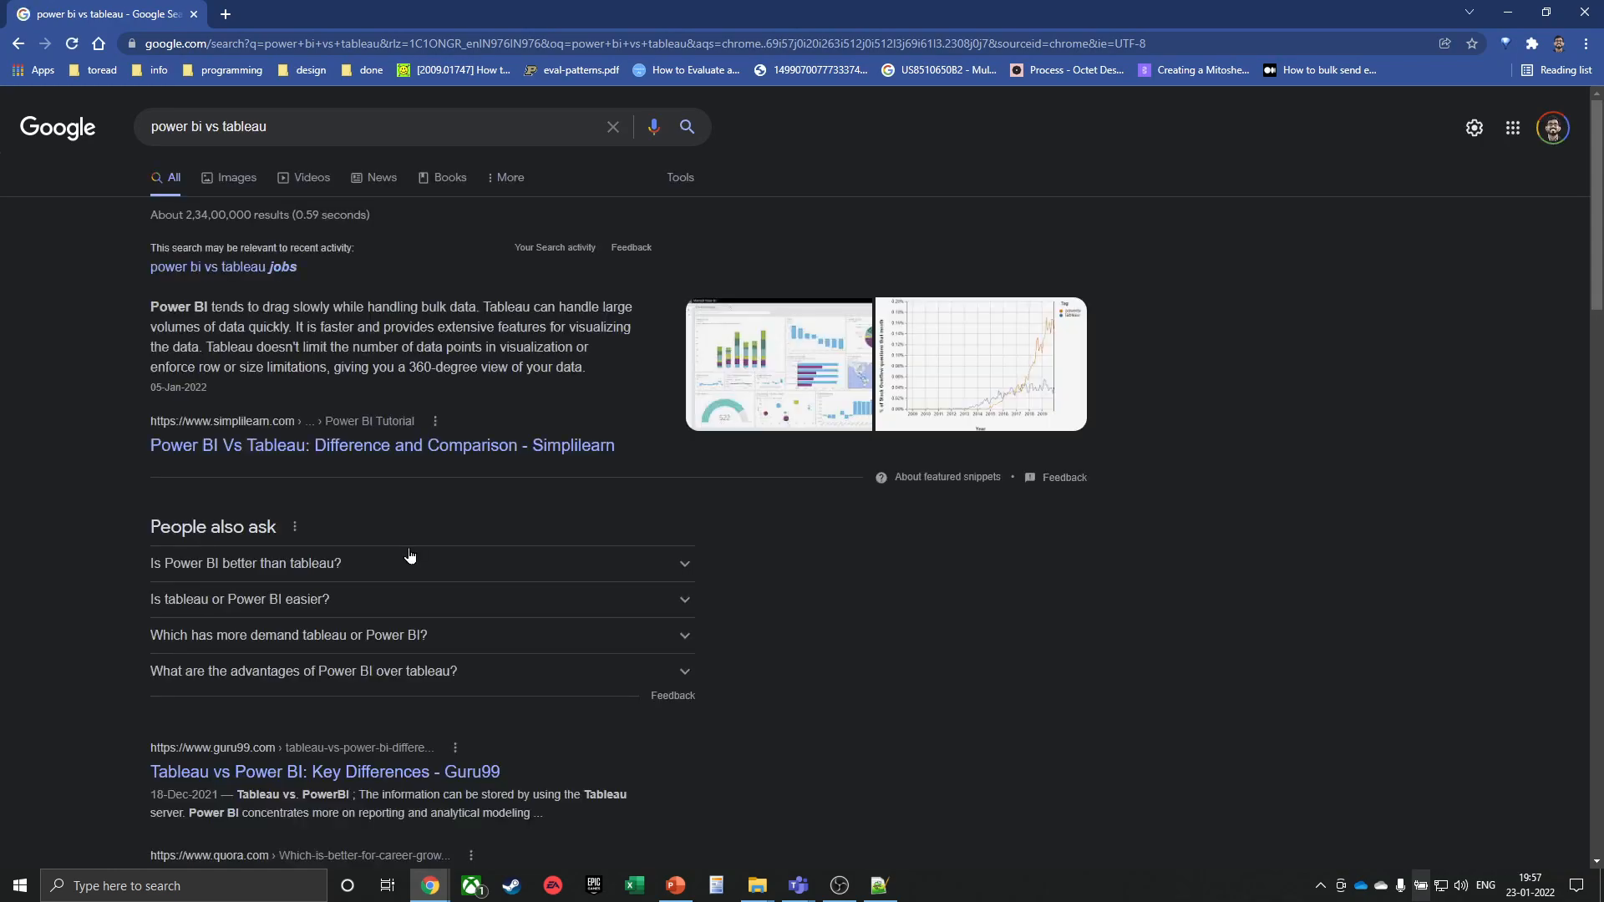
pyautogui.scroll(-2, 270, 493)
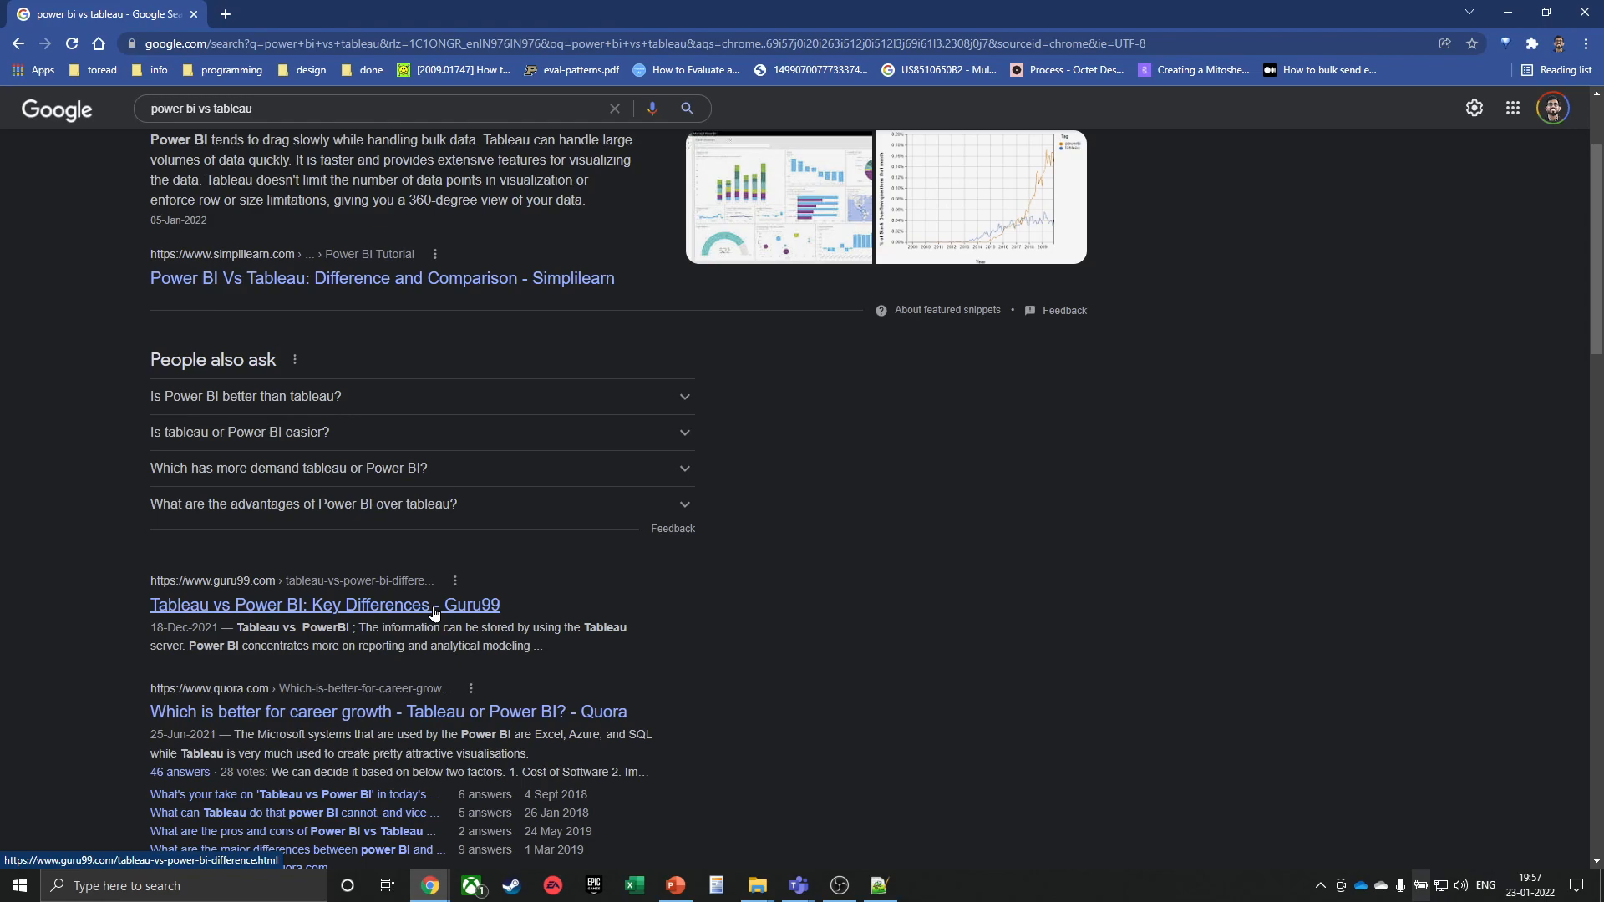
pyautogui.scroll(2, 645, 179)
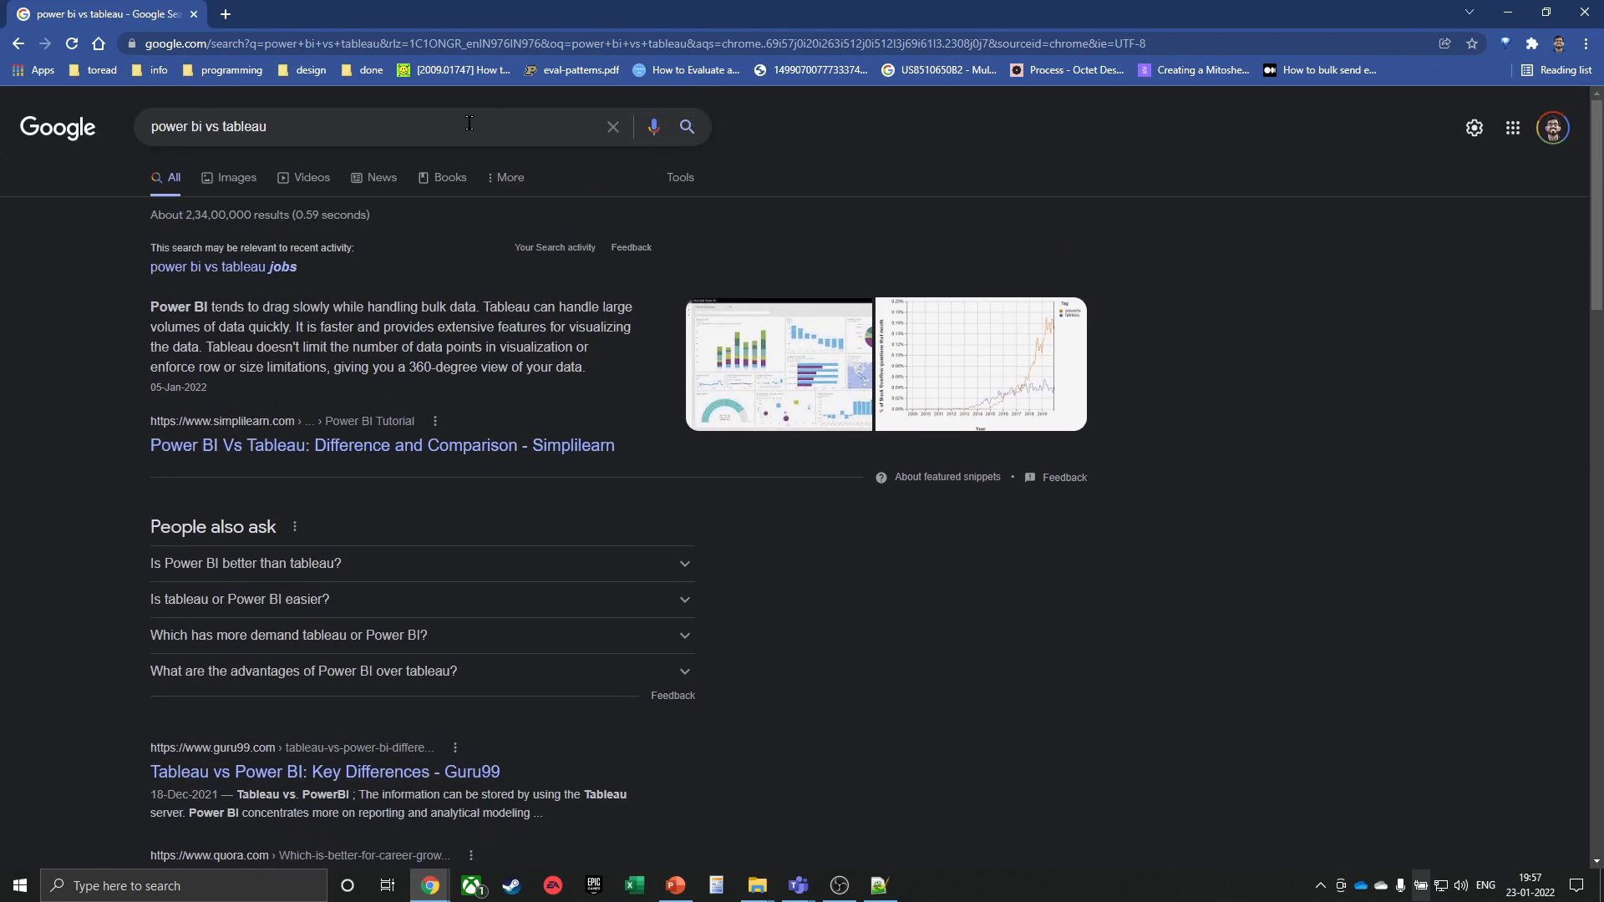
# Refine the query to 'power bi vs tableau gartner mq'
pyautogui.click(469, 125)
pyautogui.write('gartner mq')
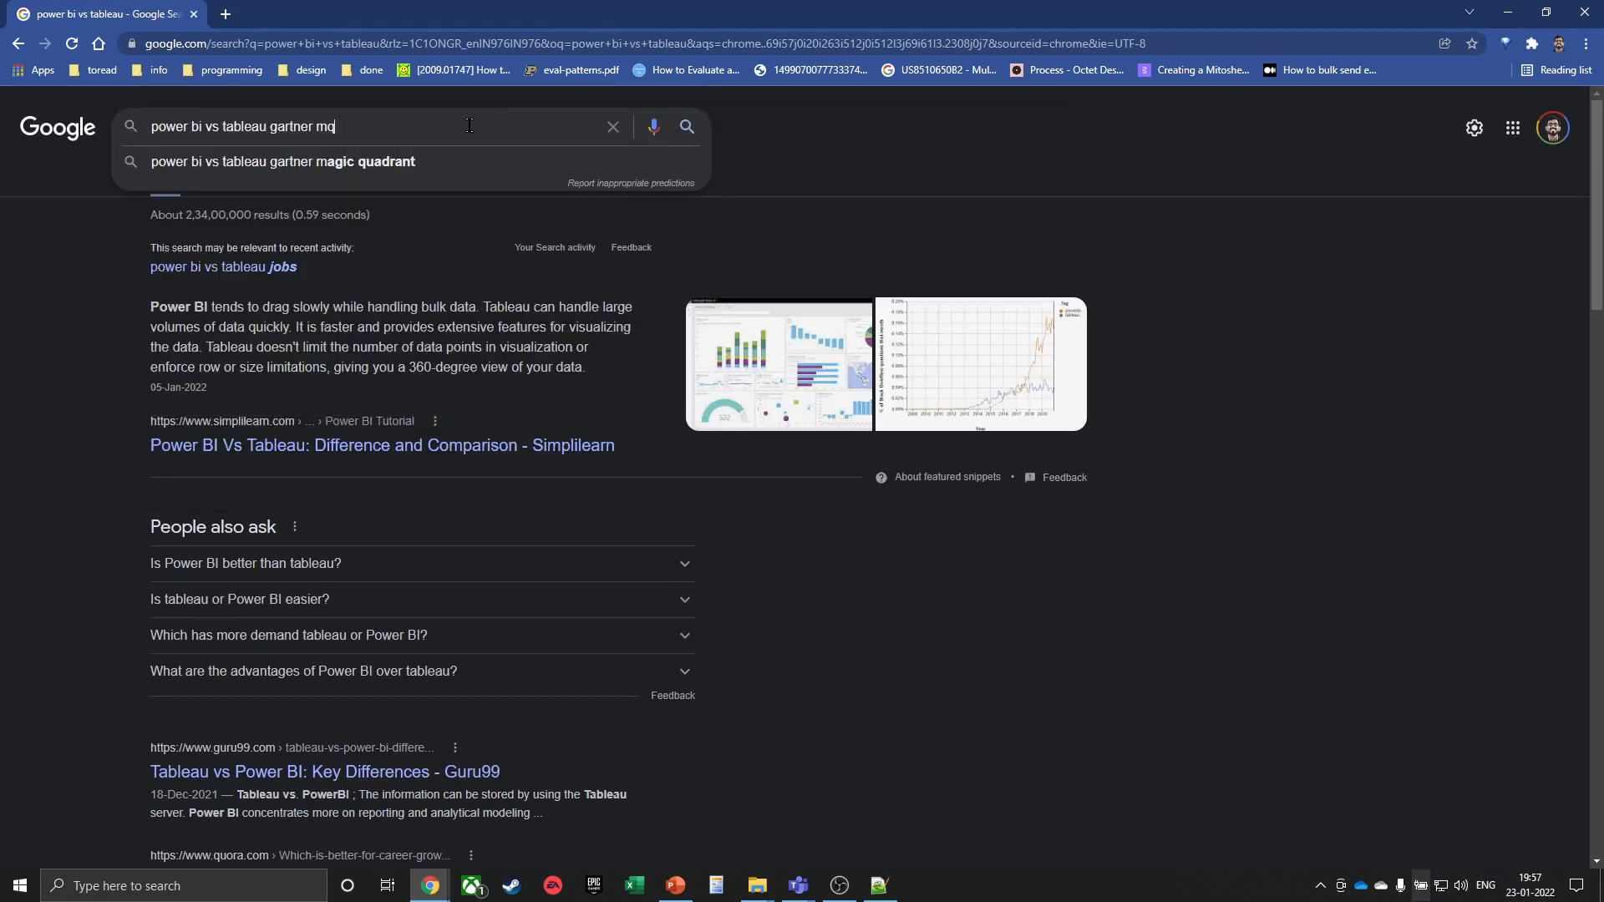
pyautogui.press('Return')
# Show image results for the Power BI vs Tableau Gartner search and preview two quadrant images
pyautogui.click(222, 183)
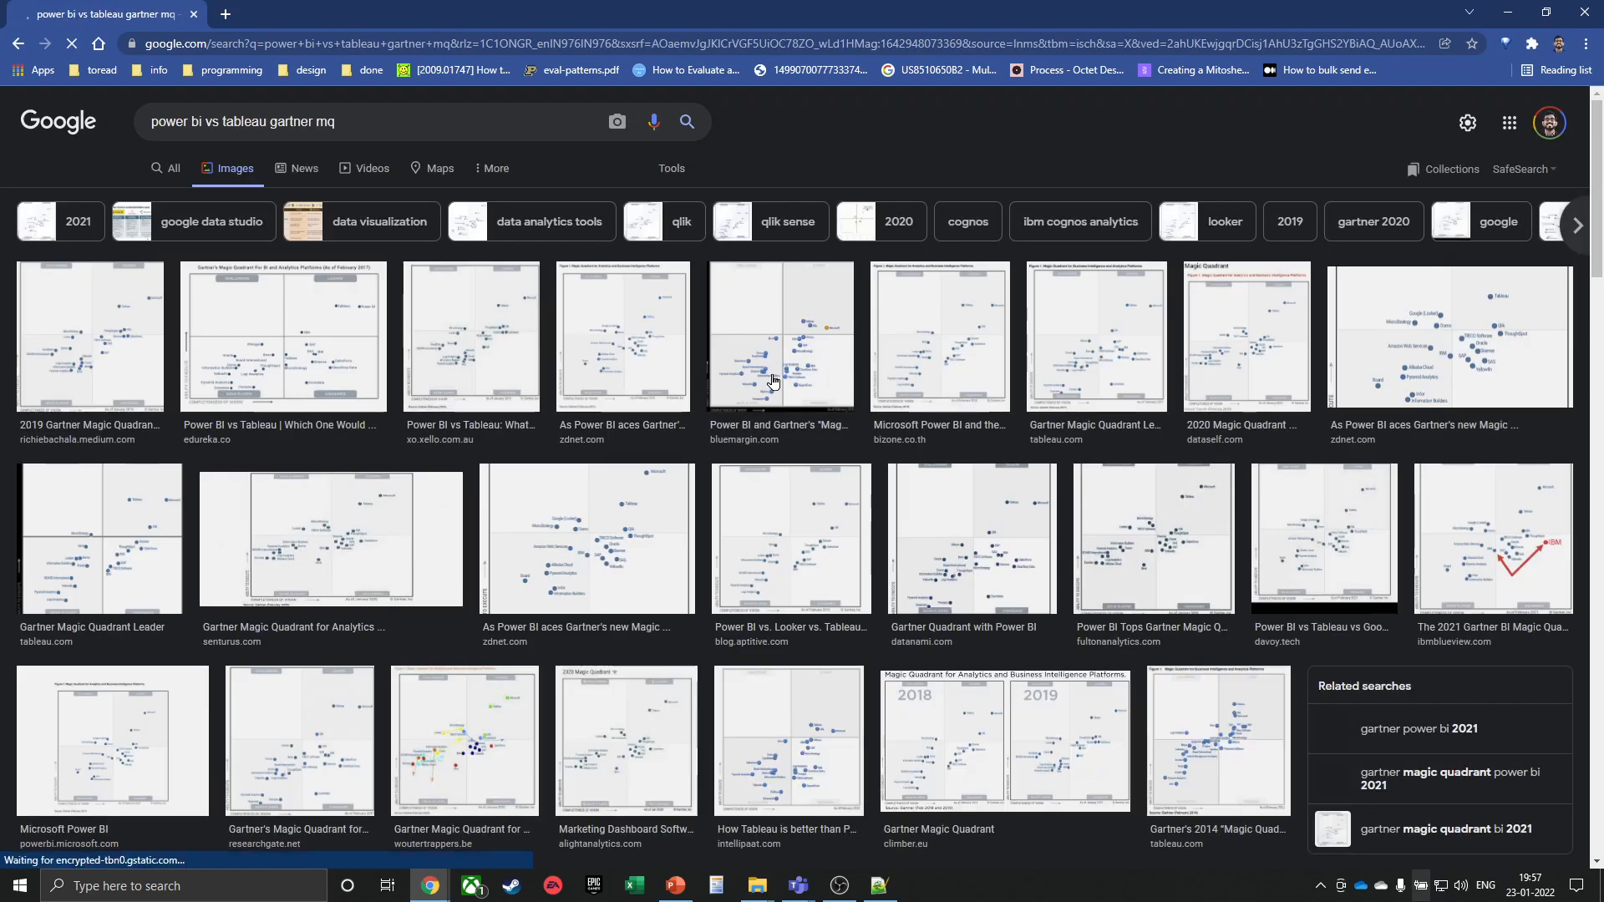
pyautogui.click(493, 355)
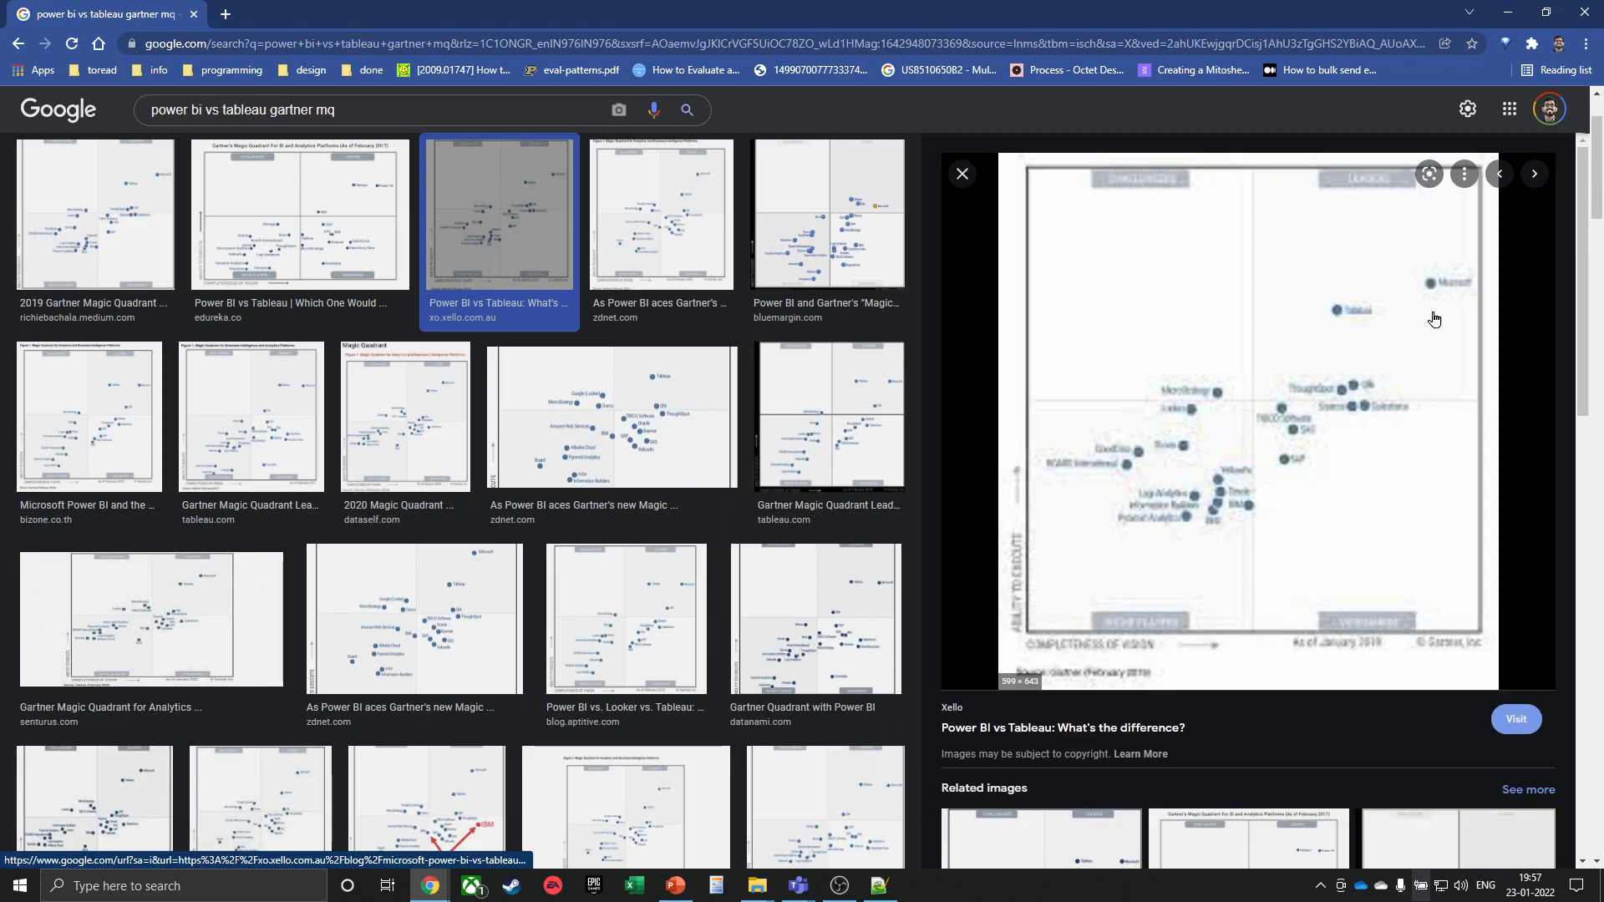
pyautogui.press('Escape')
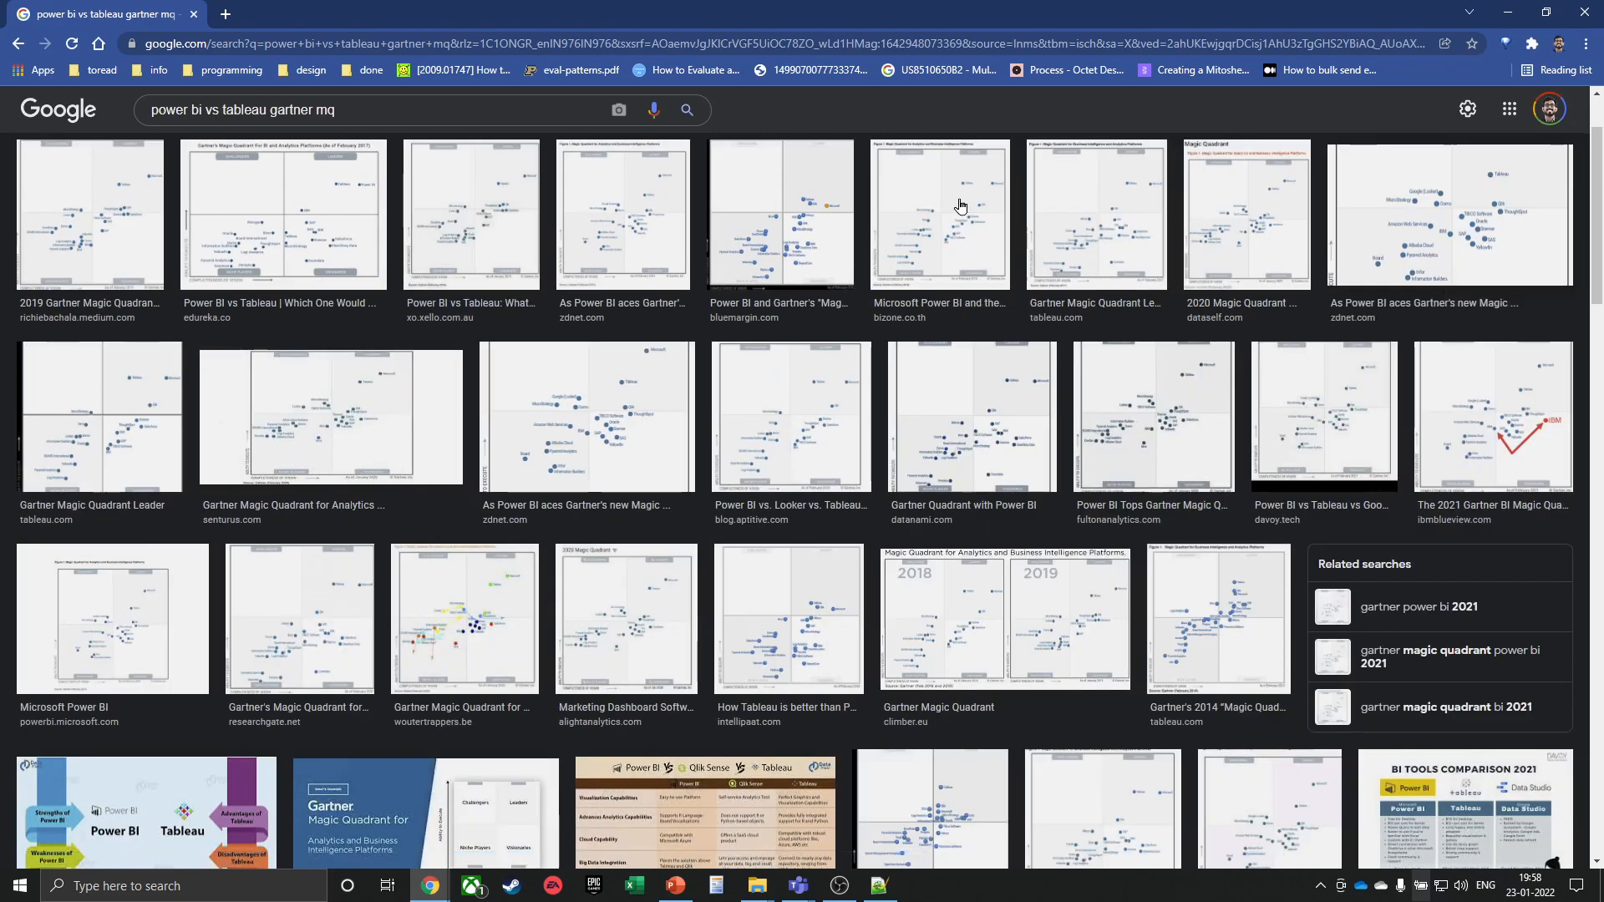
pyautogui.click(124, 209)
pyautogui.press('Escape')
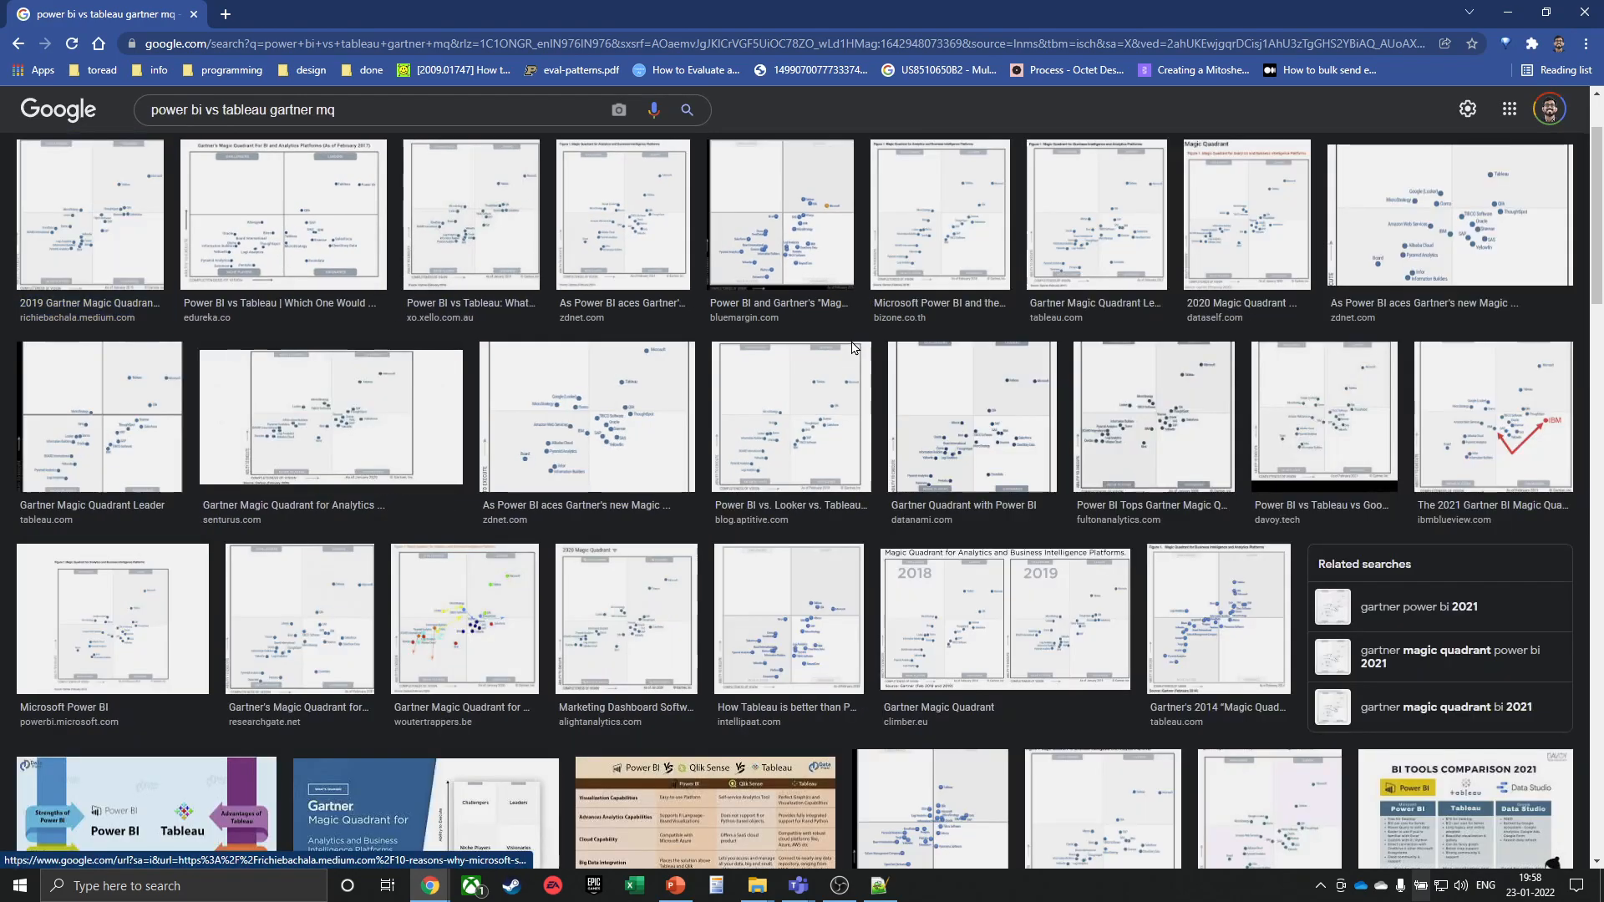
# Add '2021' to the query, search again, and preview the first 2021 Magic Quadrant image
pyautogui.click(471, 117)
pyautogui.write('2021')
pyautogui.press('Return')
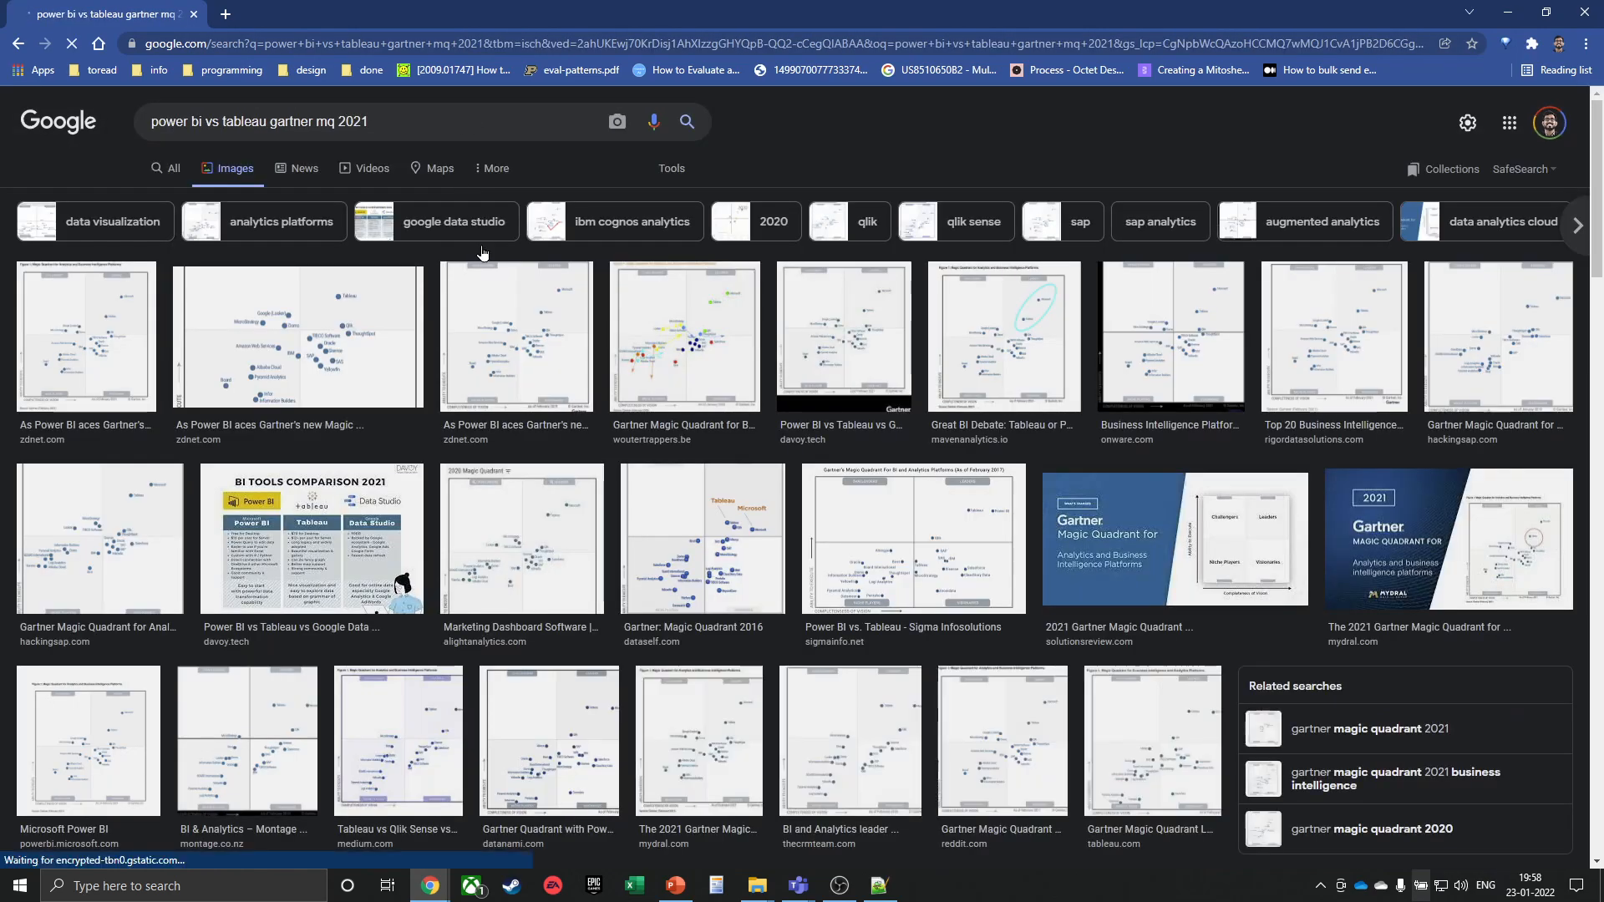
pyautogui.click(39, 354)
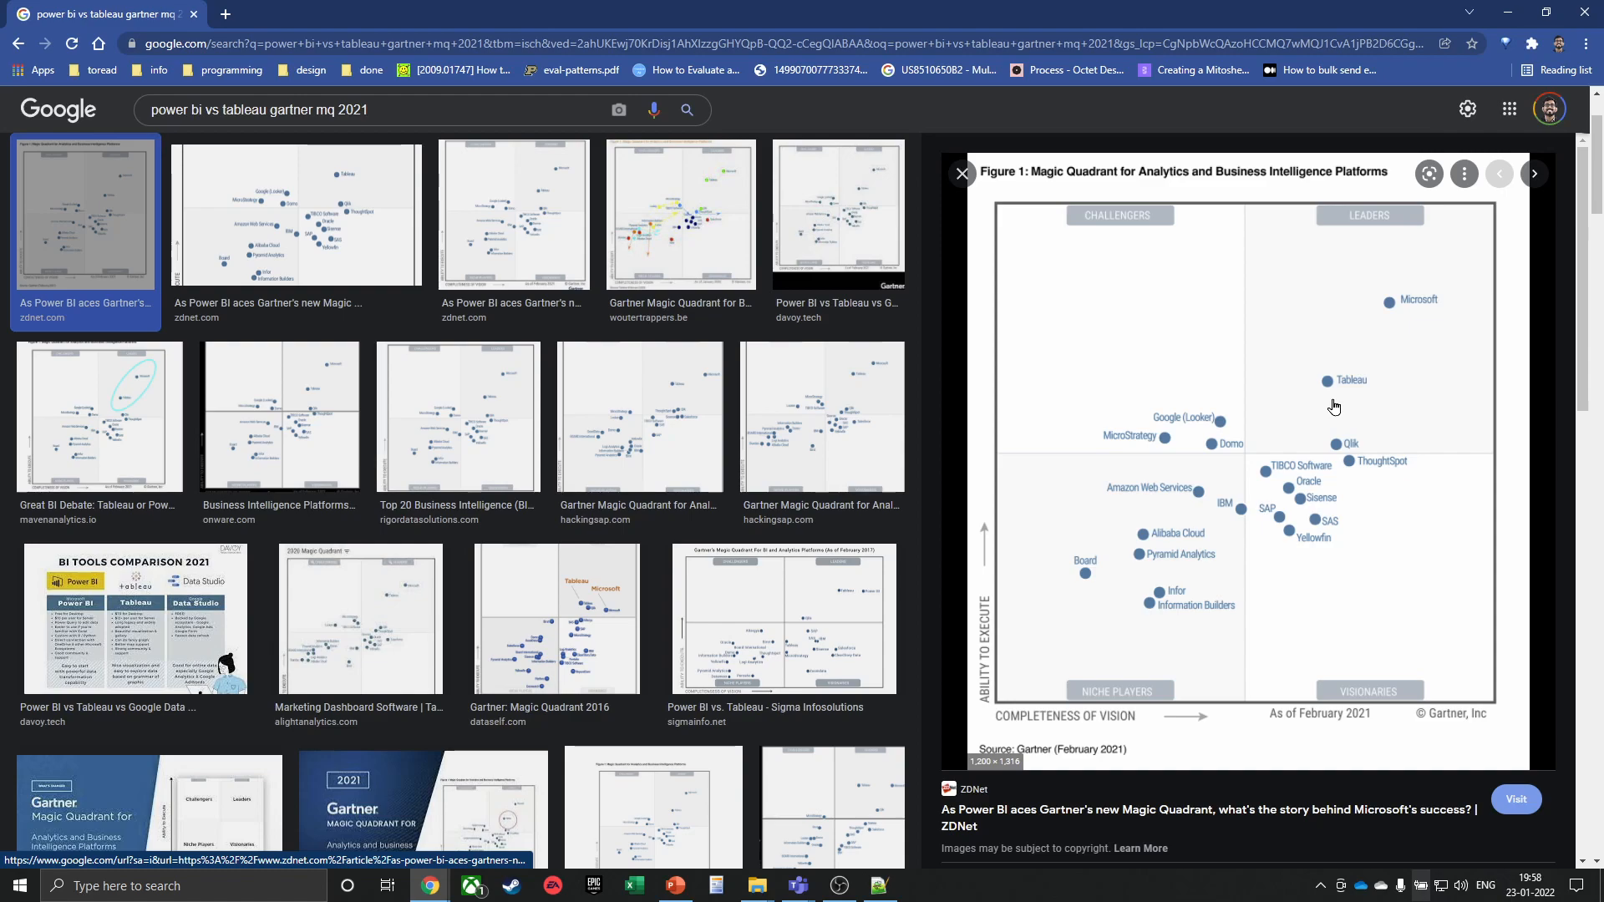
pyautogui.click(962, 175)
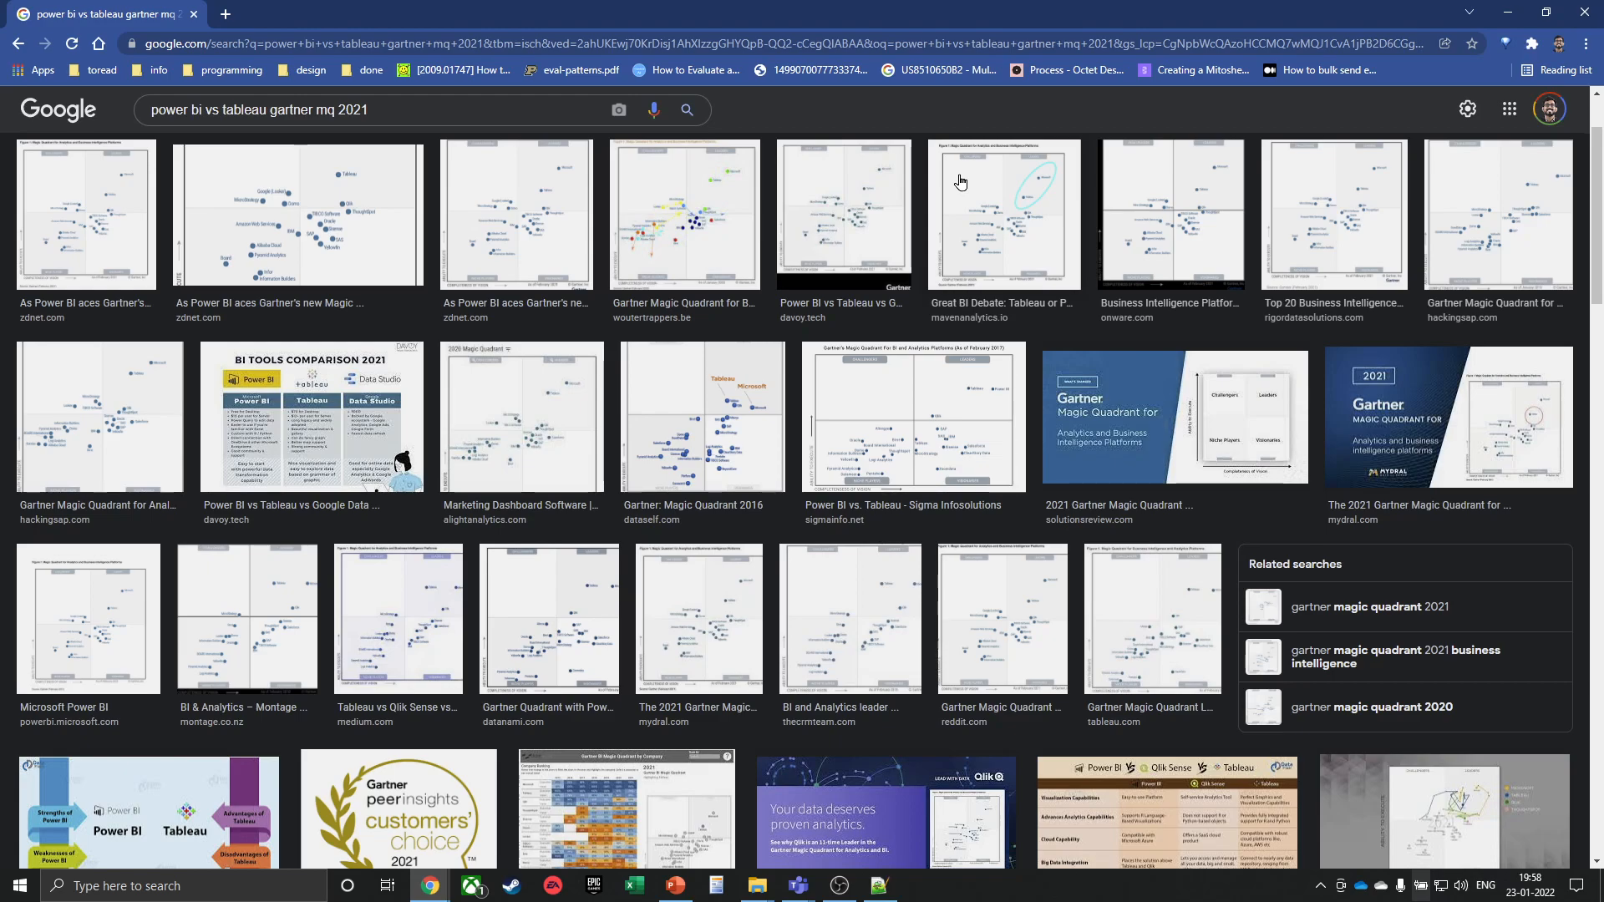
# Search 'tablkeau gallery', open the 'Viz Gallery | Tableau Public' result, and scroll through the featured vizzes
pyautogui.click(444, 44)
pyautogui.write('tablkeau gallery')
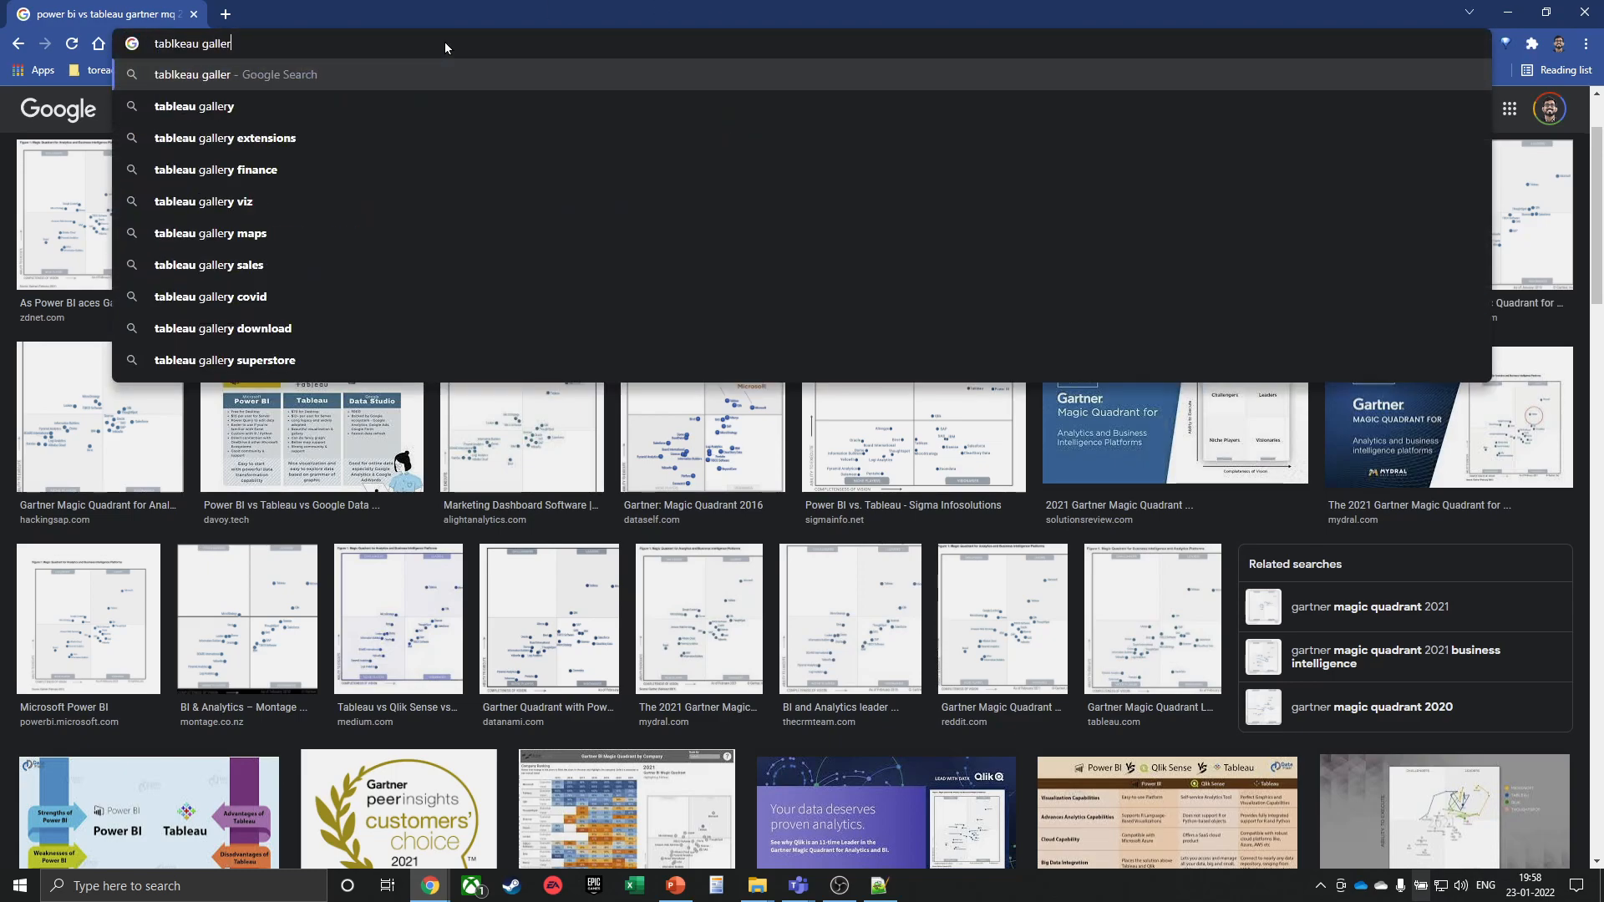
pyautogui.press('Return')
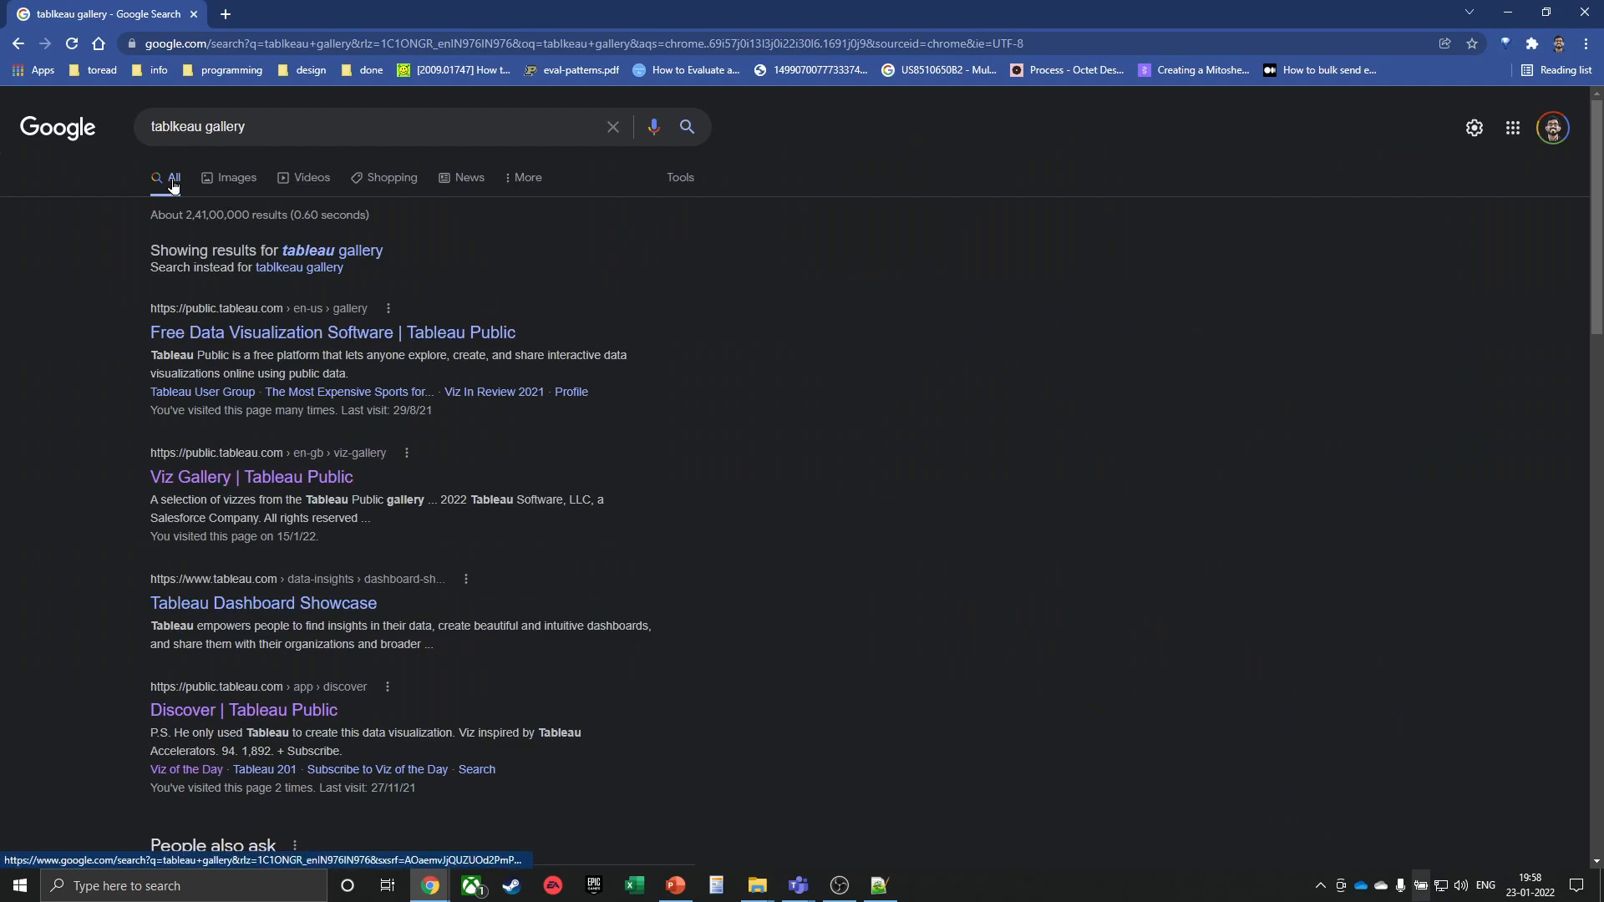
pyautogui.click(239, 483)
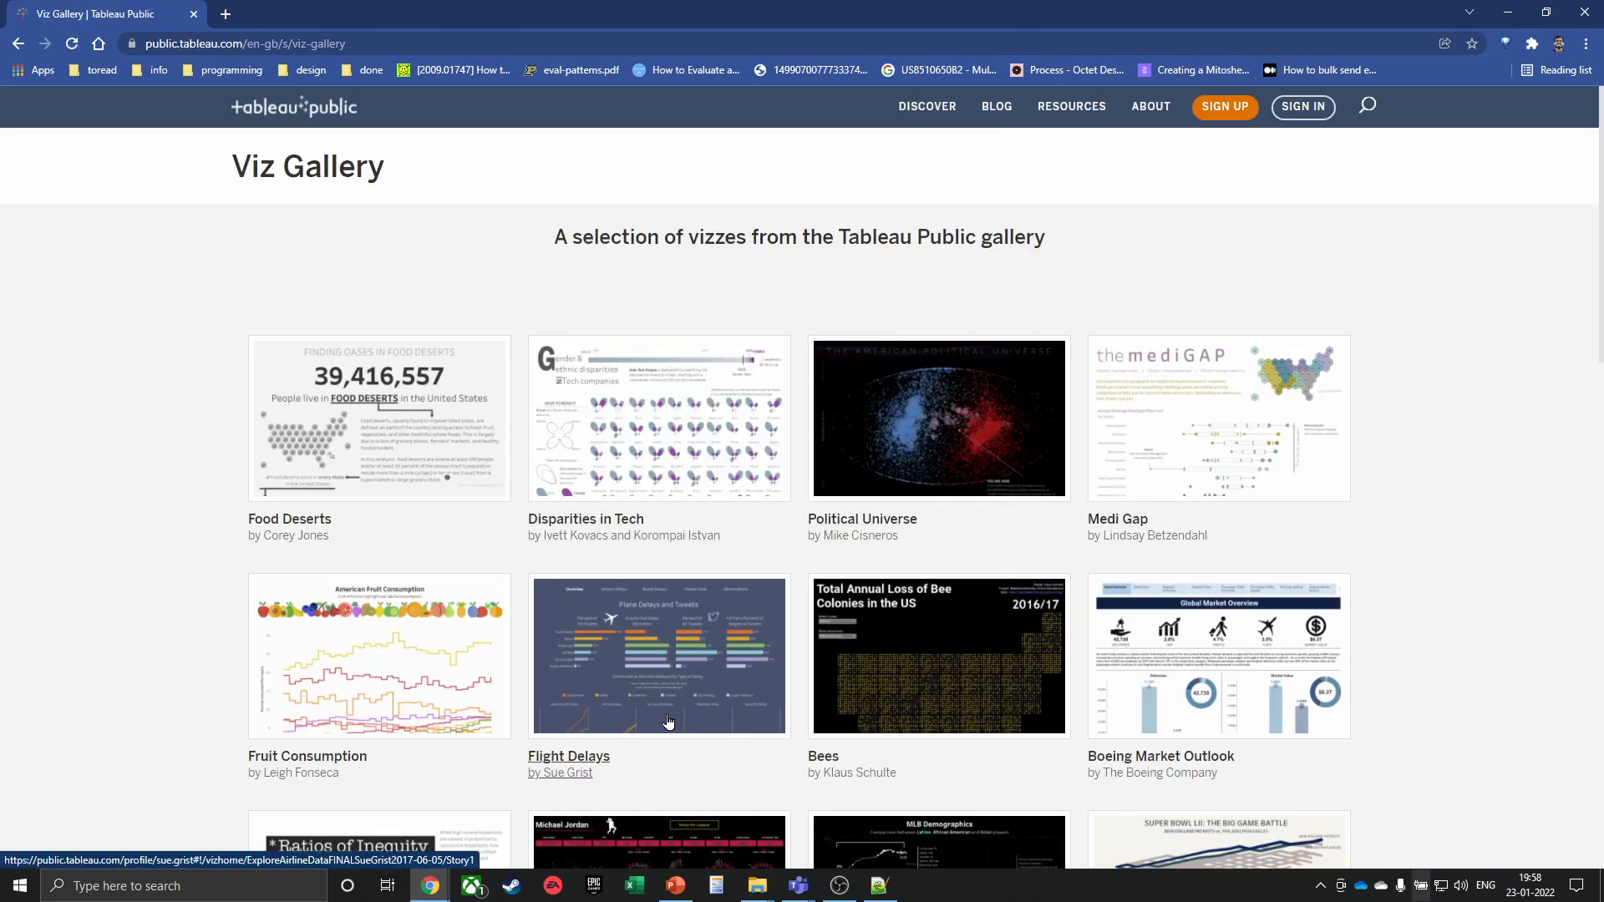
pyautogui.scroll(-4, 740, 515)
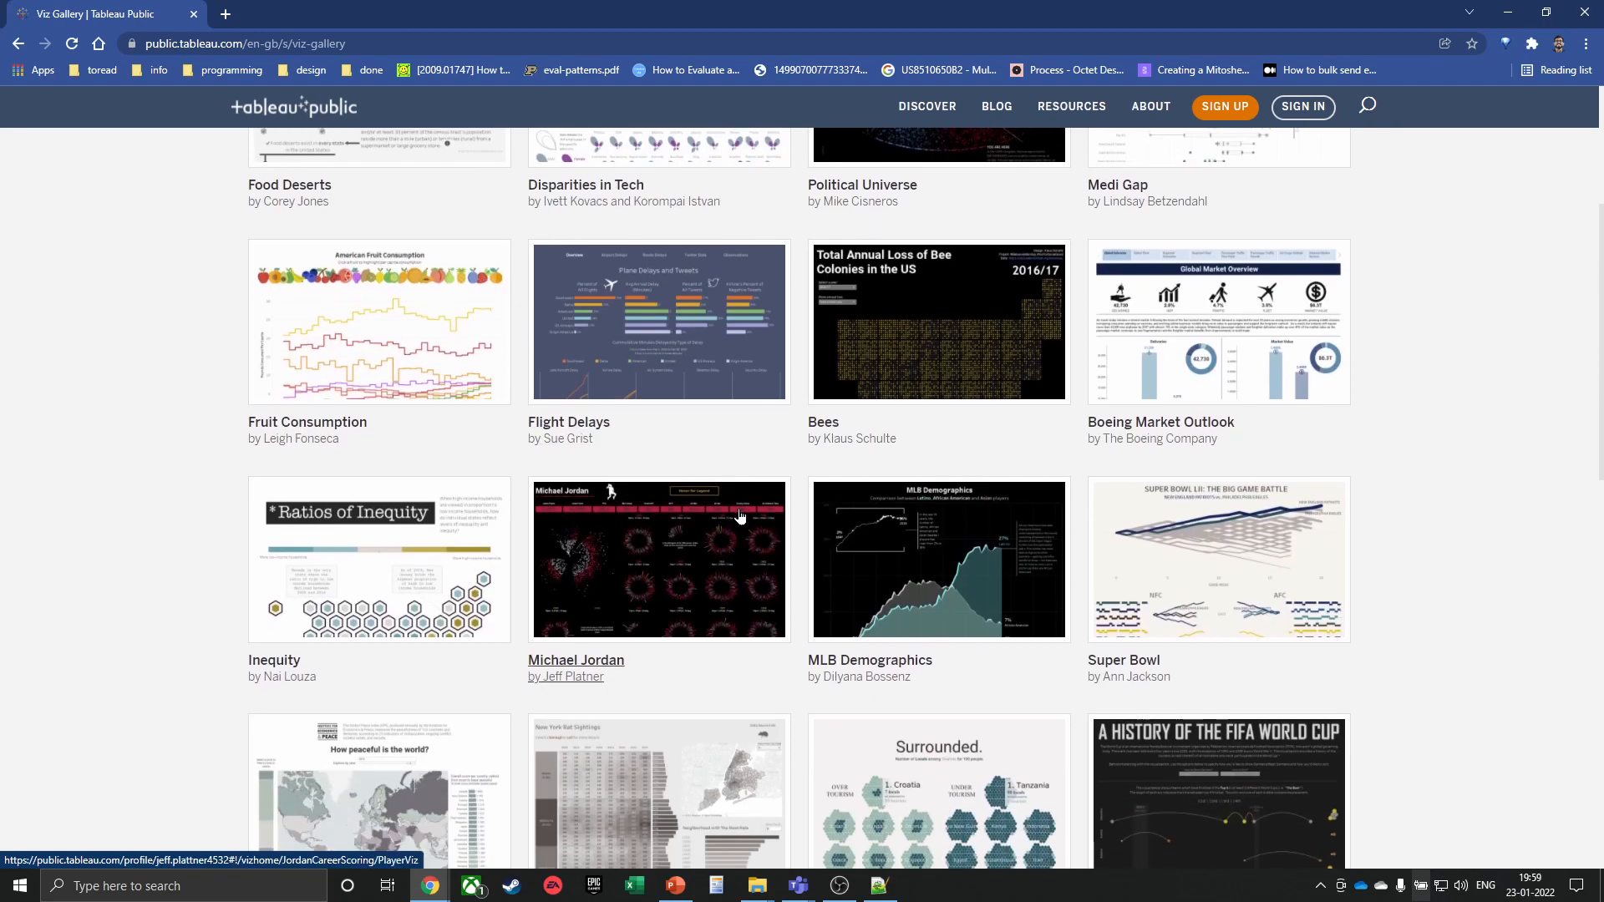
pyautogui.scroll(-6, 740, 516)
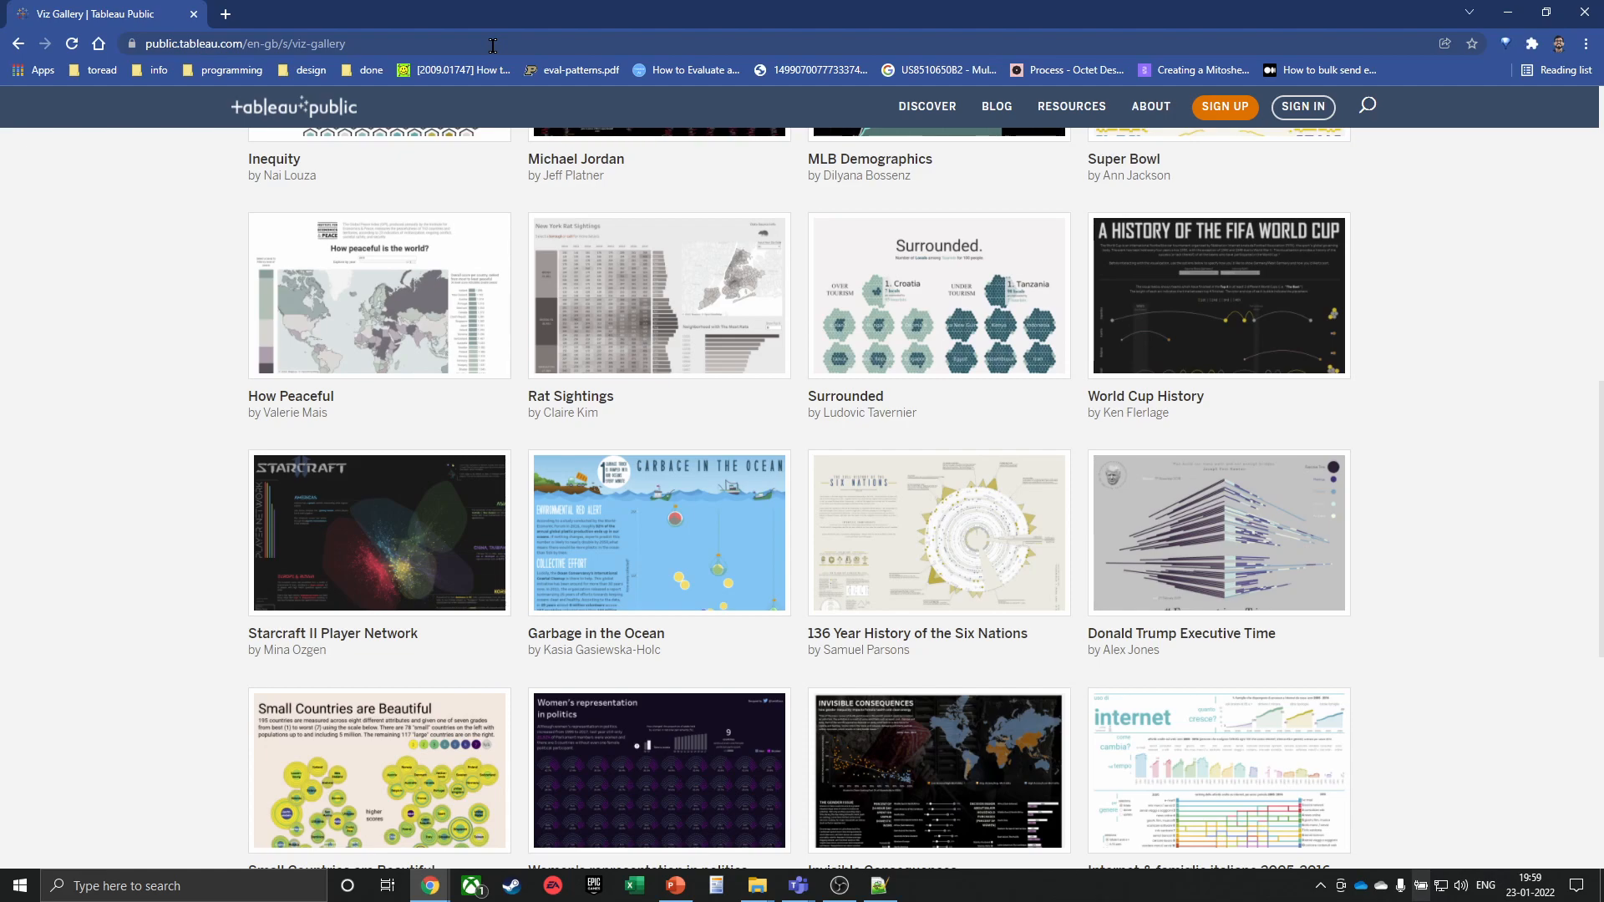
pyautogui.click(413, 44)
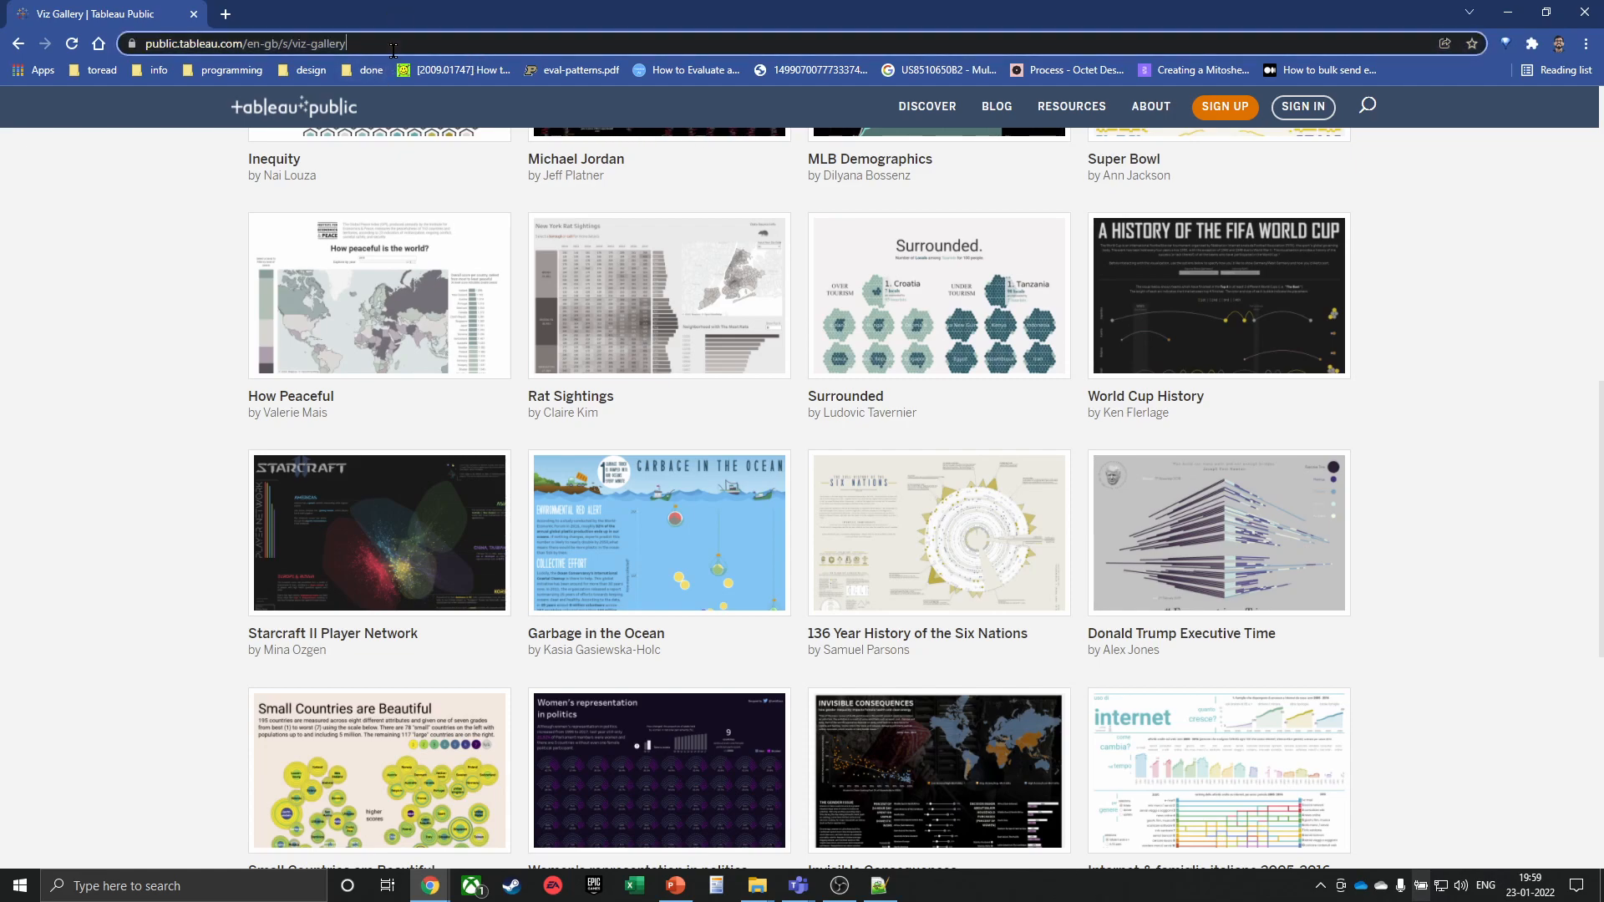
pyautogui.click(170, 284)
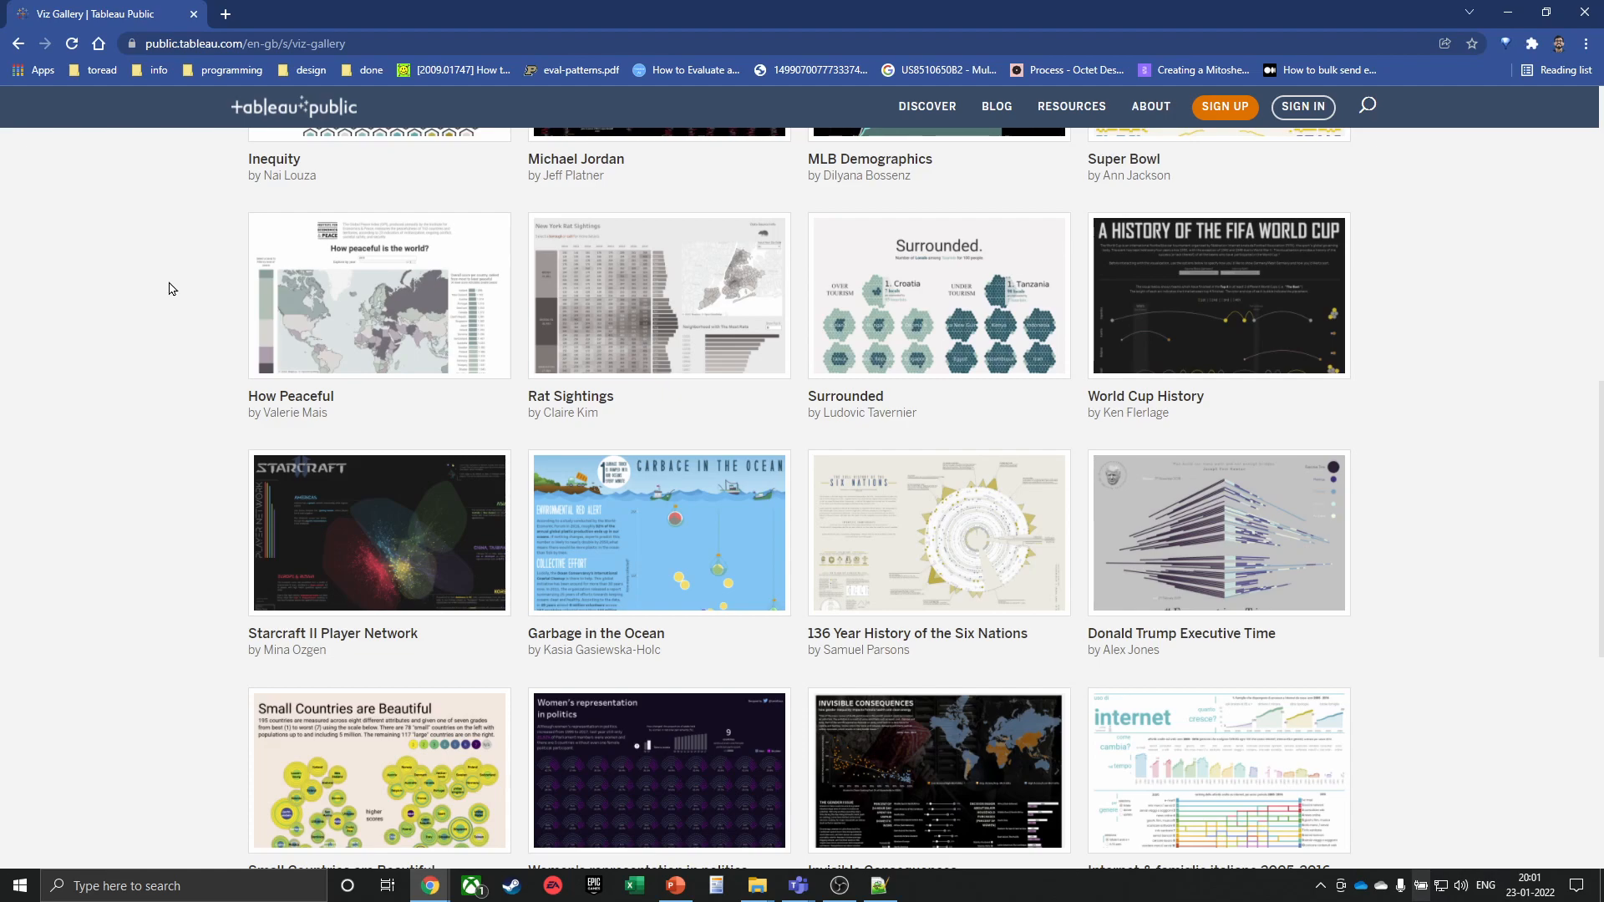
pyautogui.press('super')
pyautogui.write('tab')
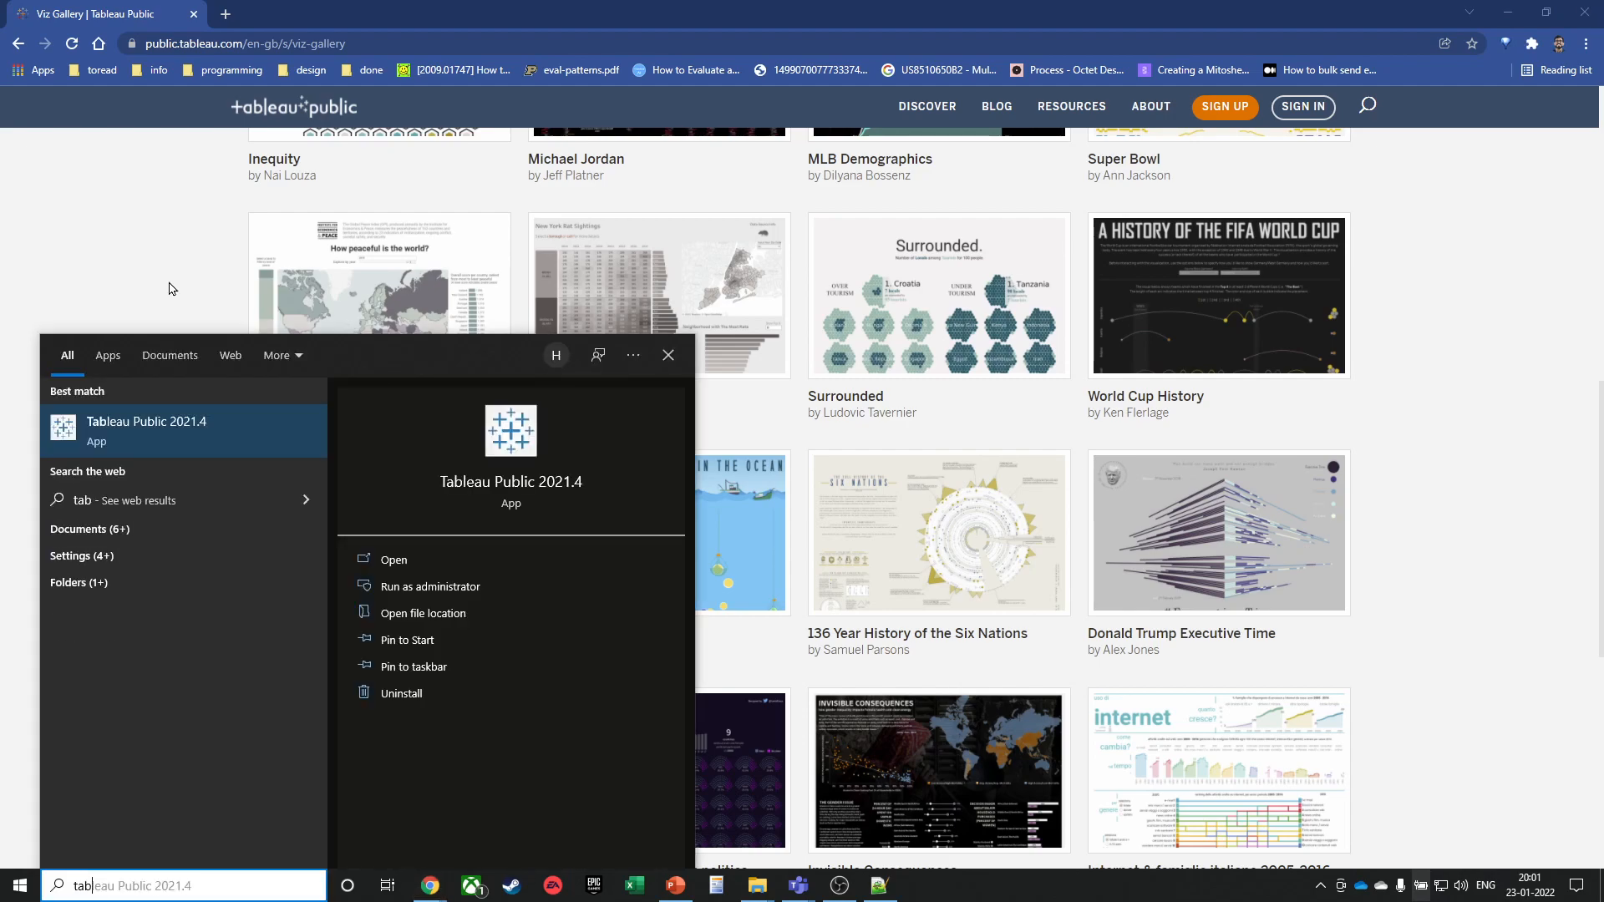
pyautogui.press('Return')
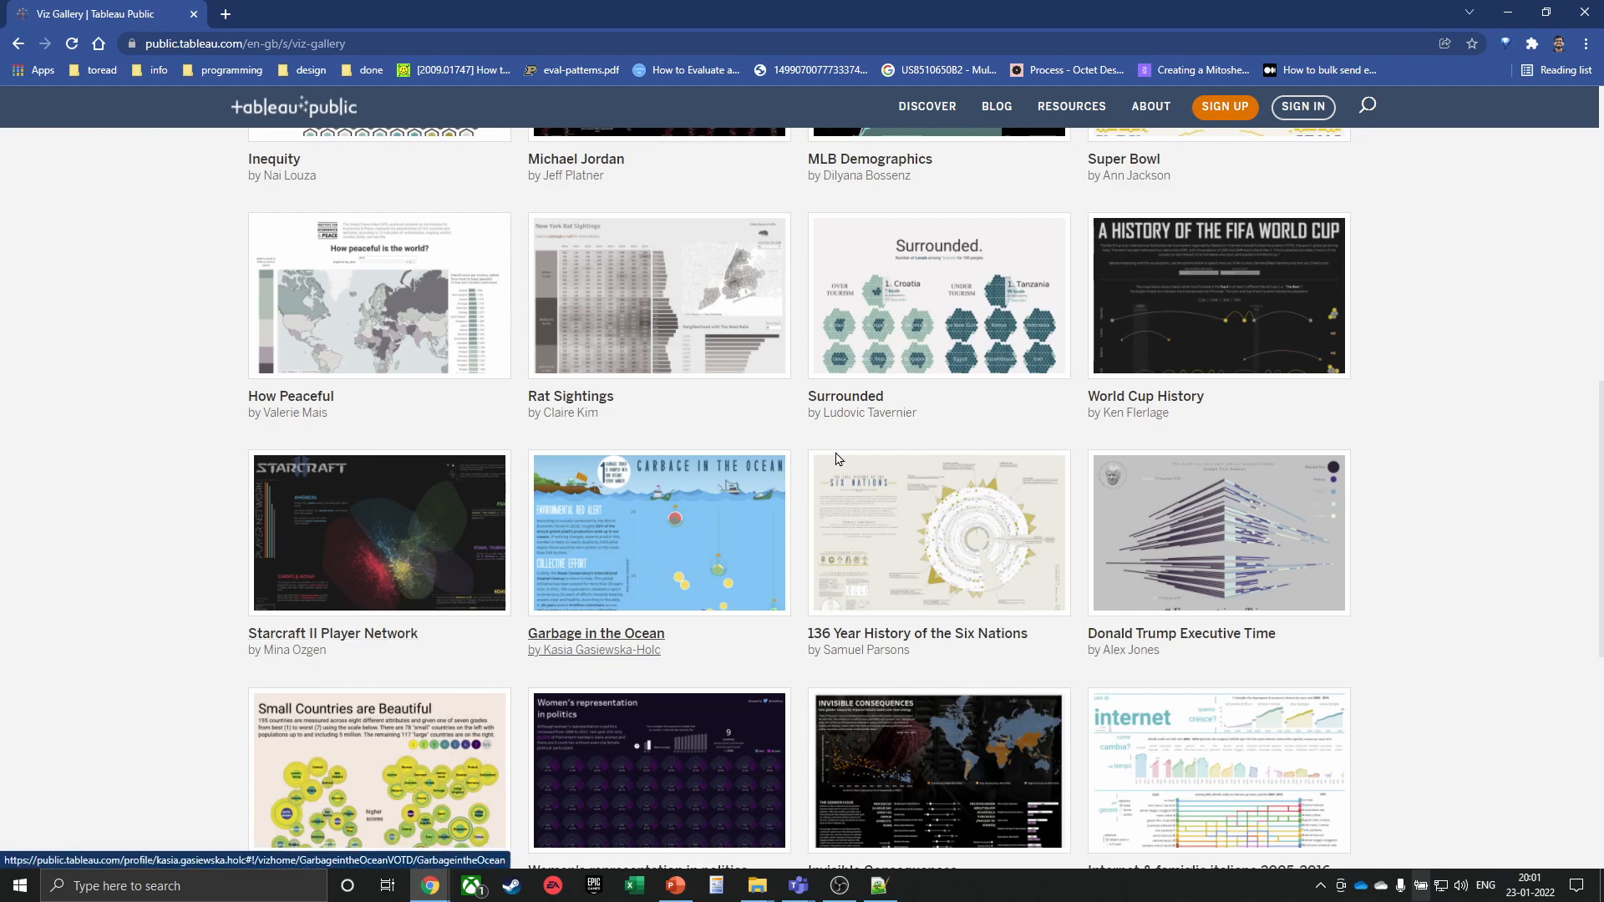
pyautogui.scroll(-5, 1247, 409)
pyautogui.scroll(3, 1482, 387)
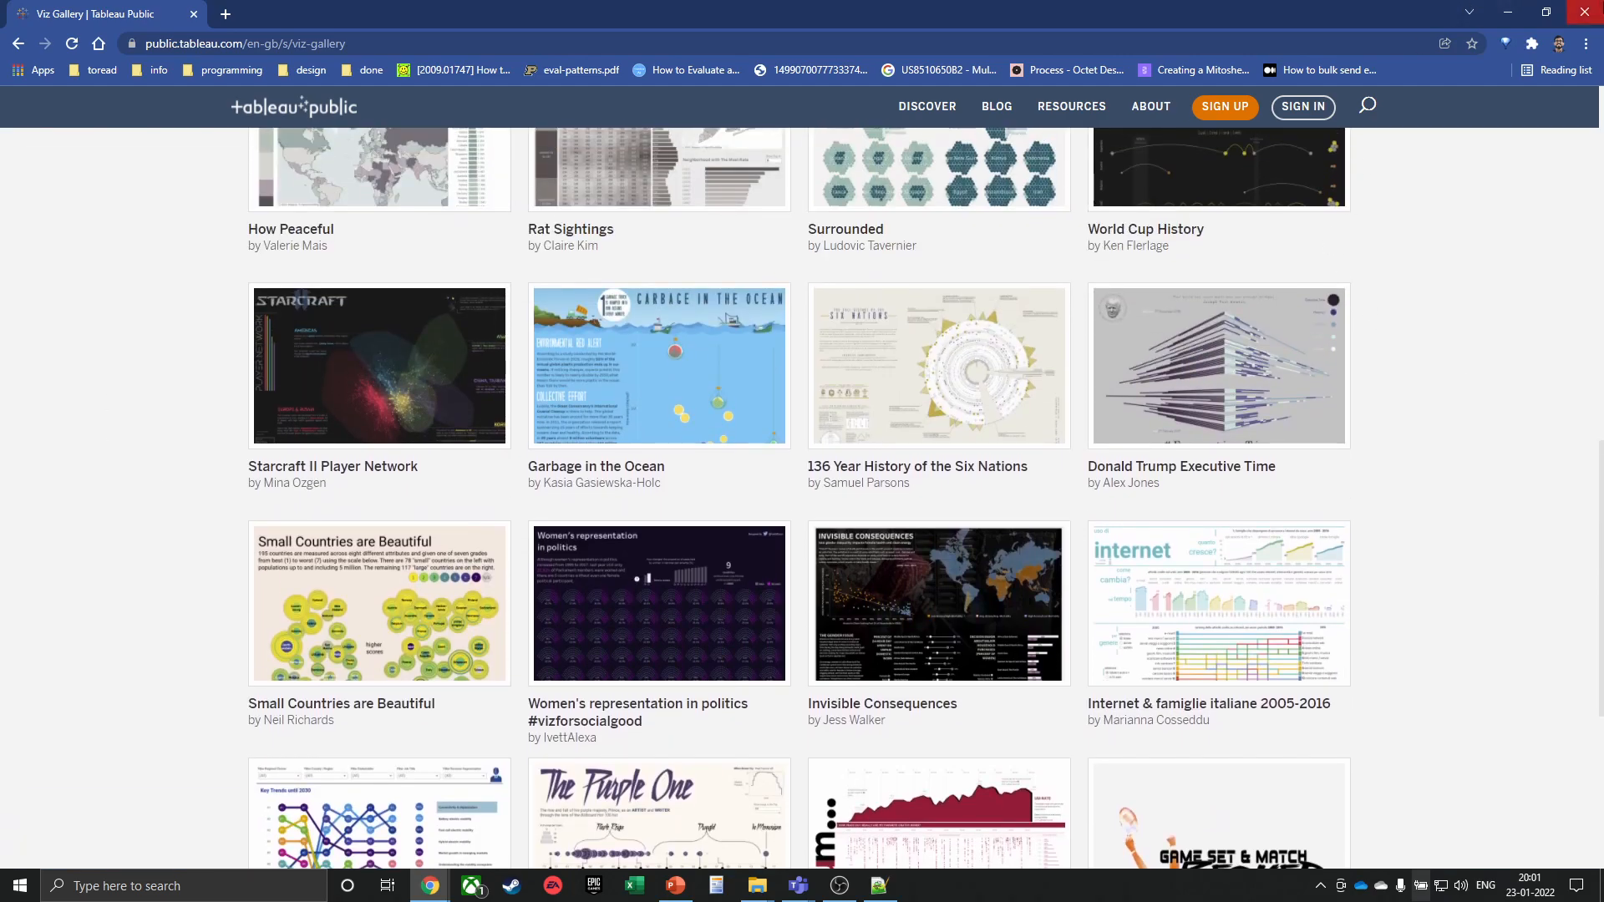
# Close the Tableau gallery window, then search 'pyxll' in a new tab and open the PyXLL home page
pyautogui.click(1574, 22)
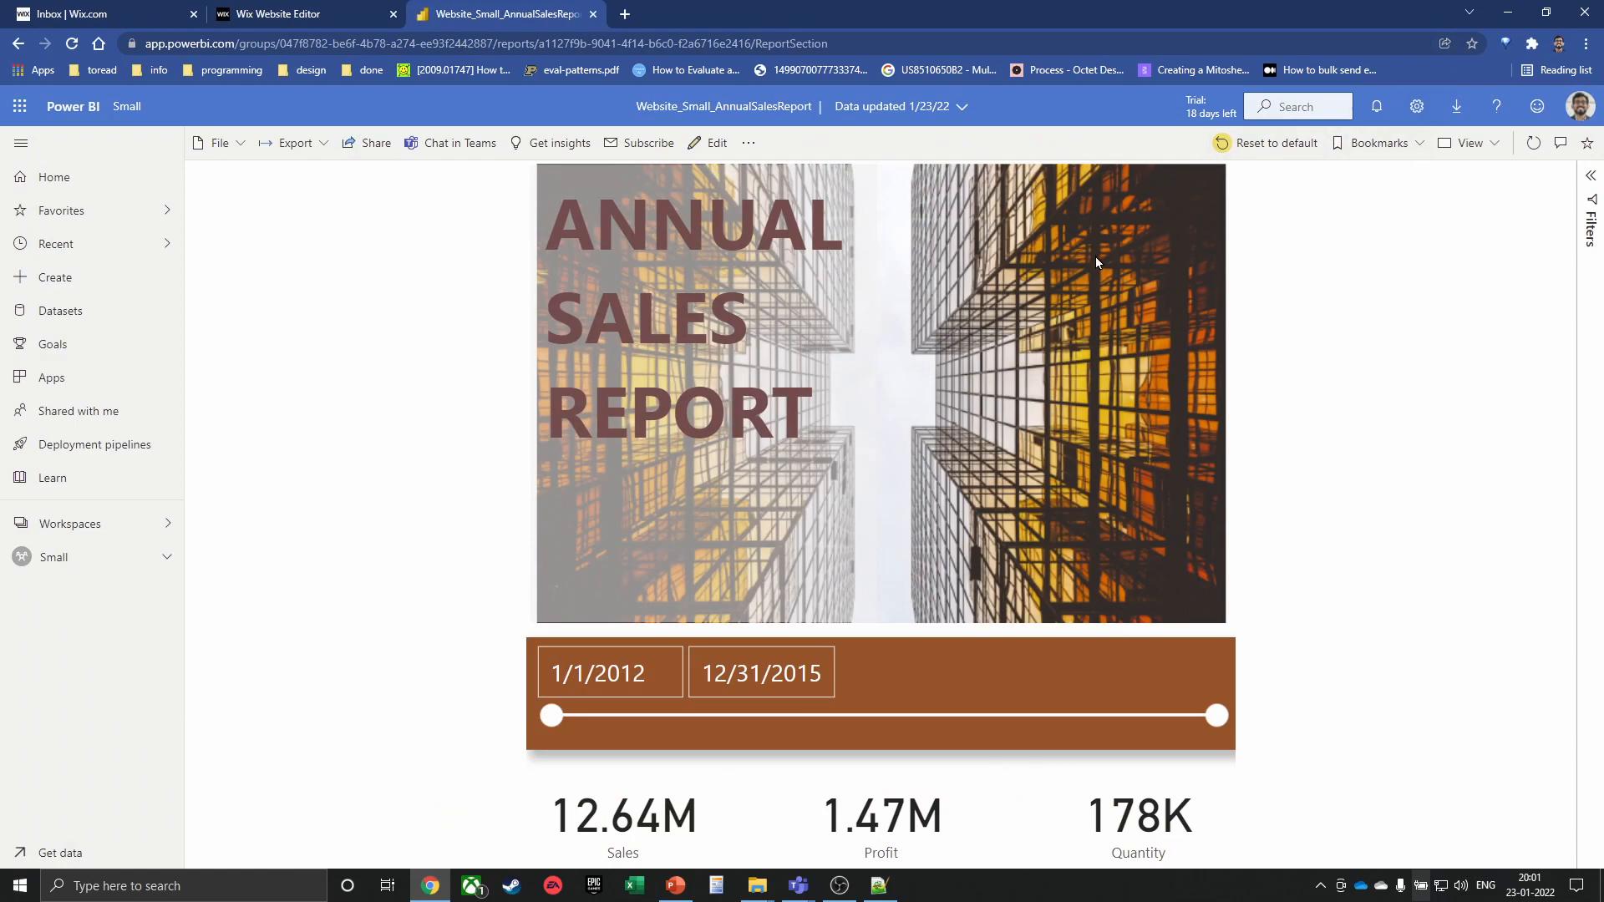
pyautogui.hotkey('alt', 'Tab')
pyautogui.hotkey('ctrl', 't')
pyautogui.write('pyxll')
pyautogui.press('Return')
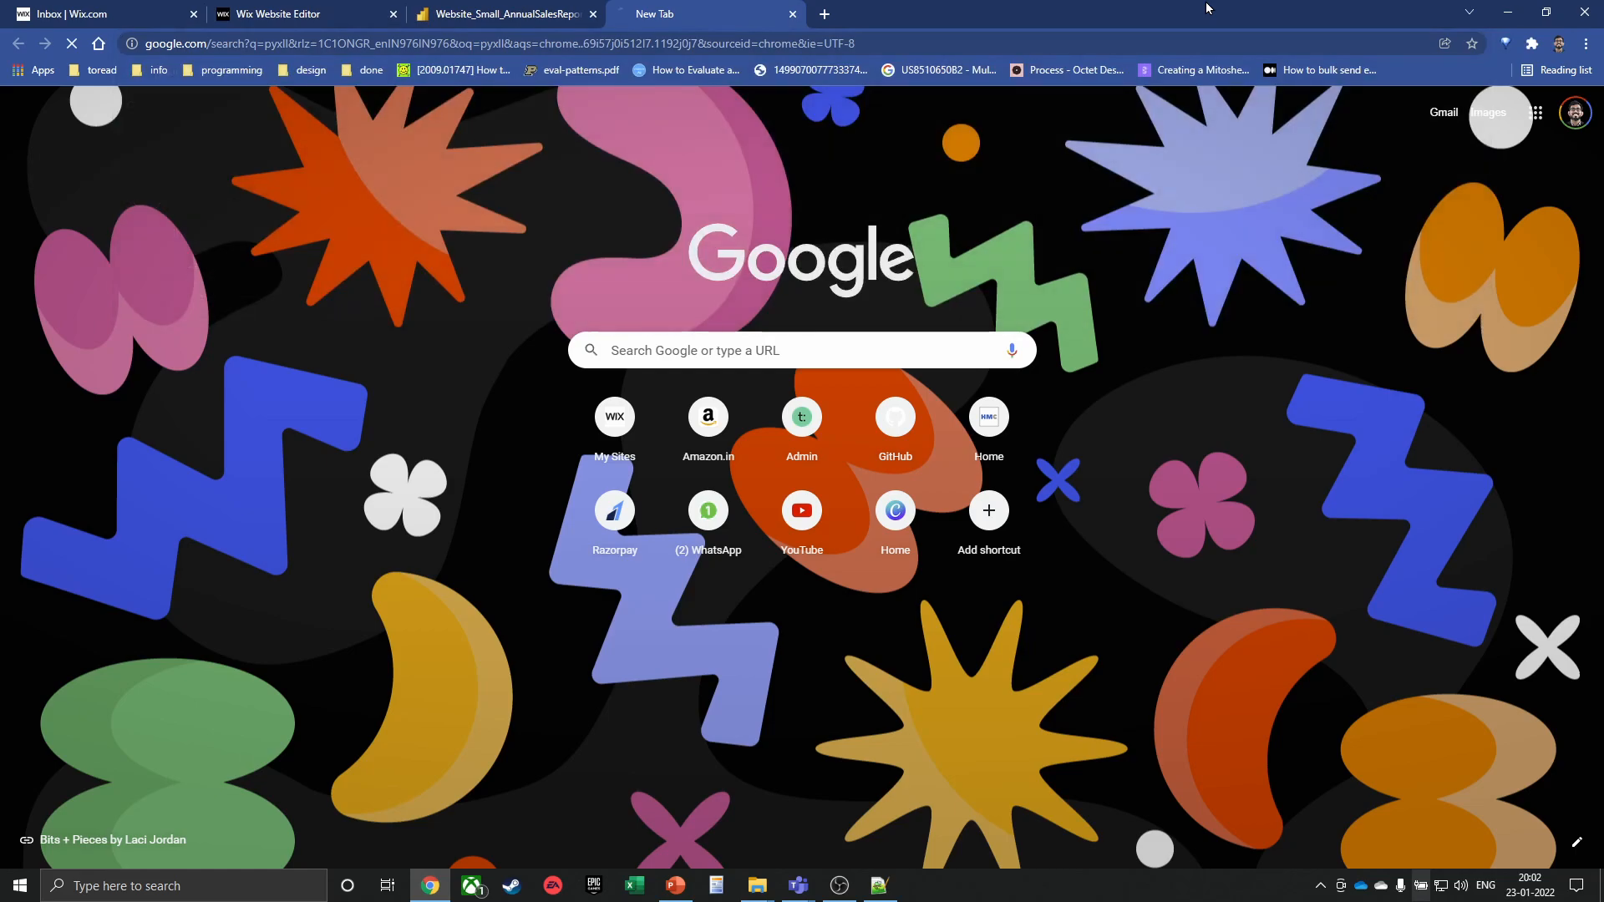
pyautogui.moveTo(195, 295); pyautogui.dragTo(165, 267)
pyautogui.click(165, 269)
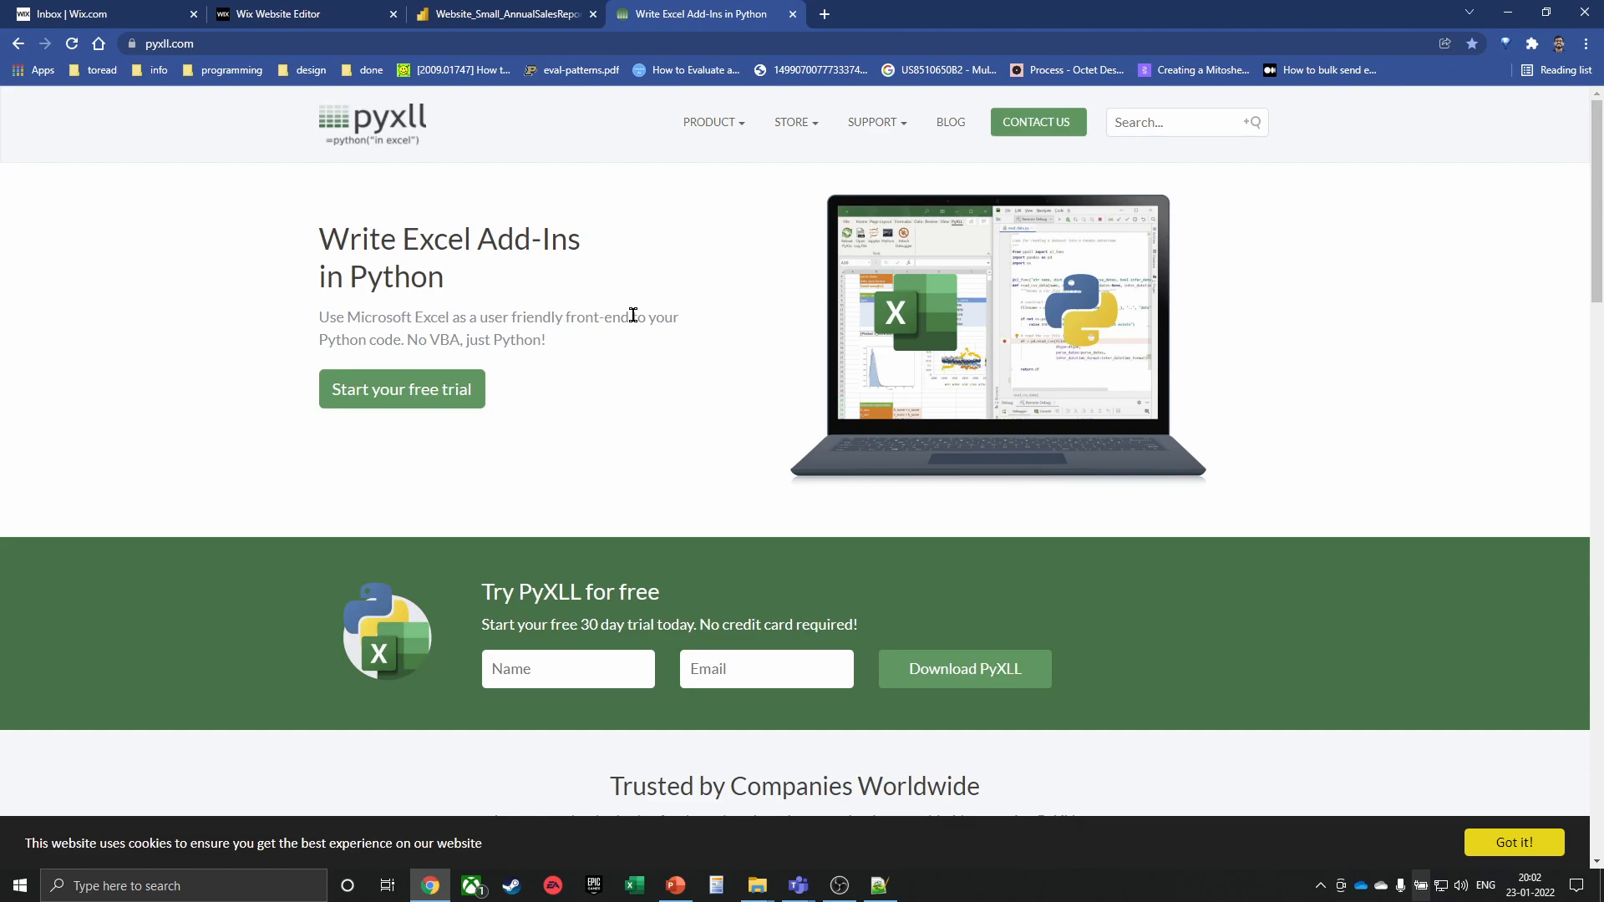
# Search 'xlwings', open and scroll the xlwings Python for Excel site, then close that tab
pyautogui.hotkey('ctrl', 'l')
pyautogui.write('xlwings')
pyautogui.press('Return')
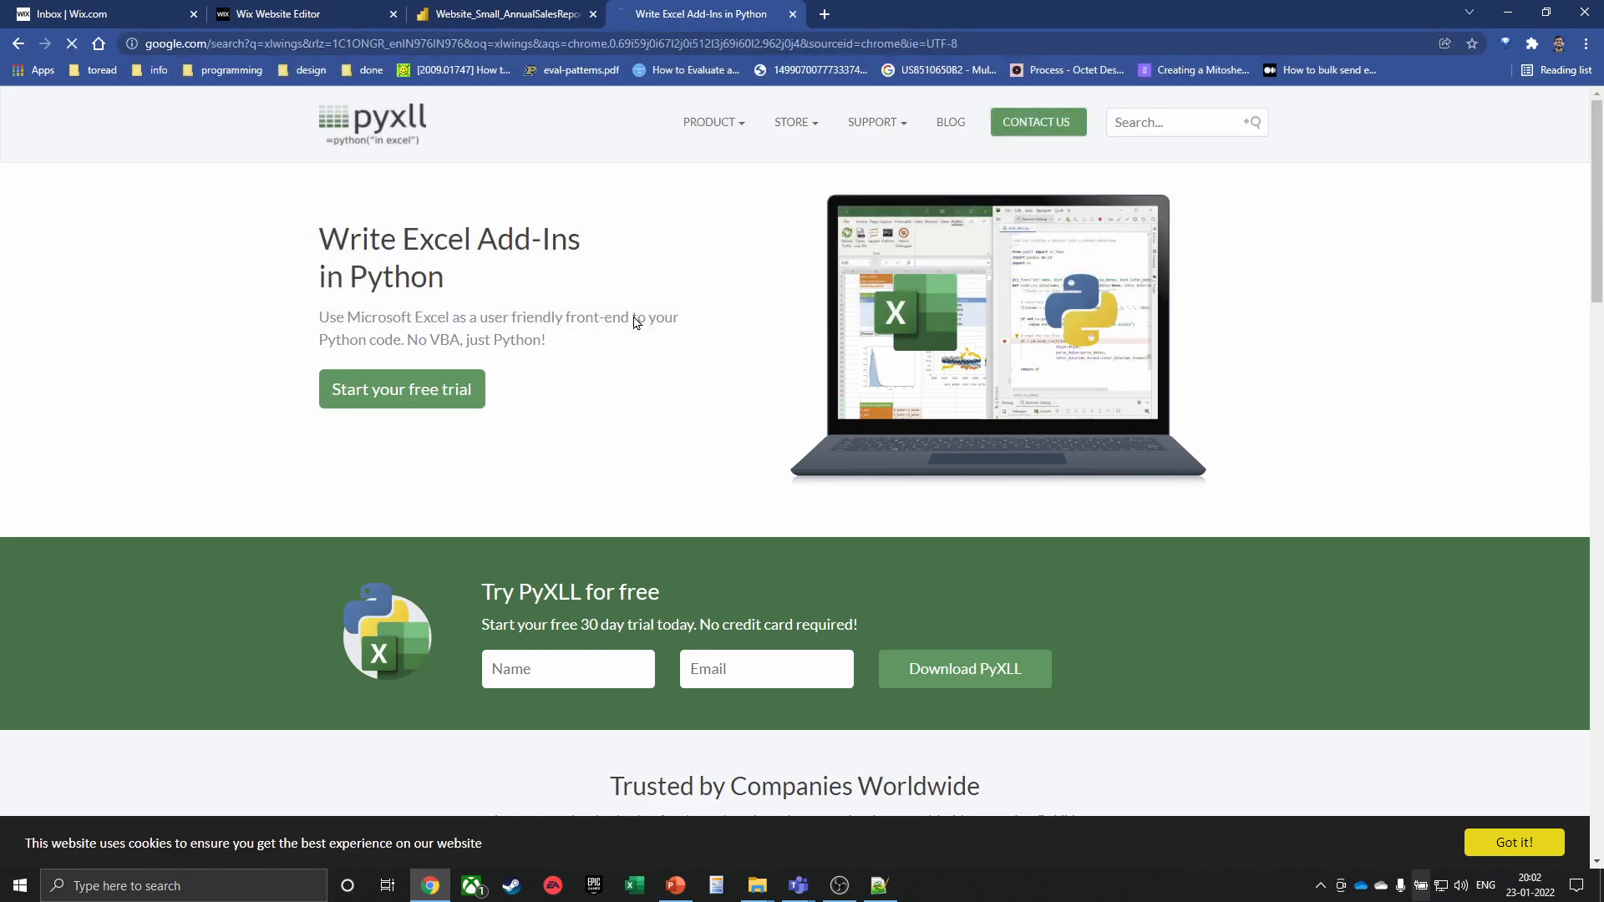
pyautogui.click(163, 336)
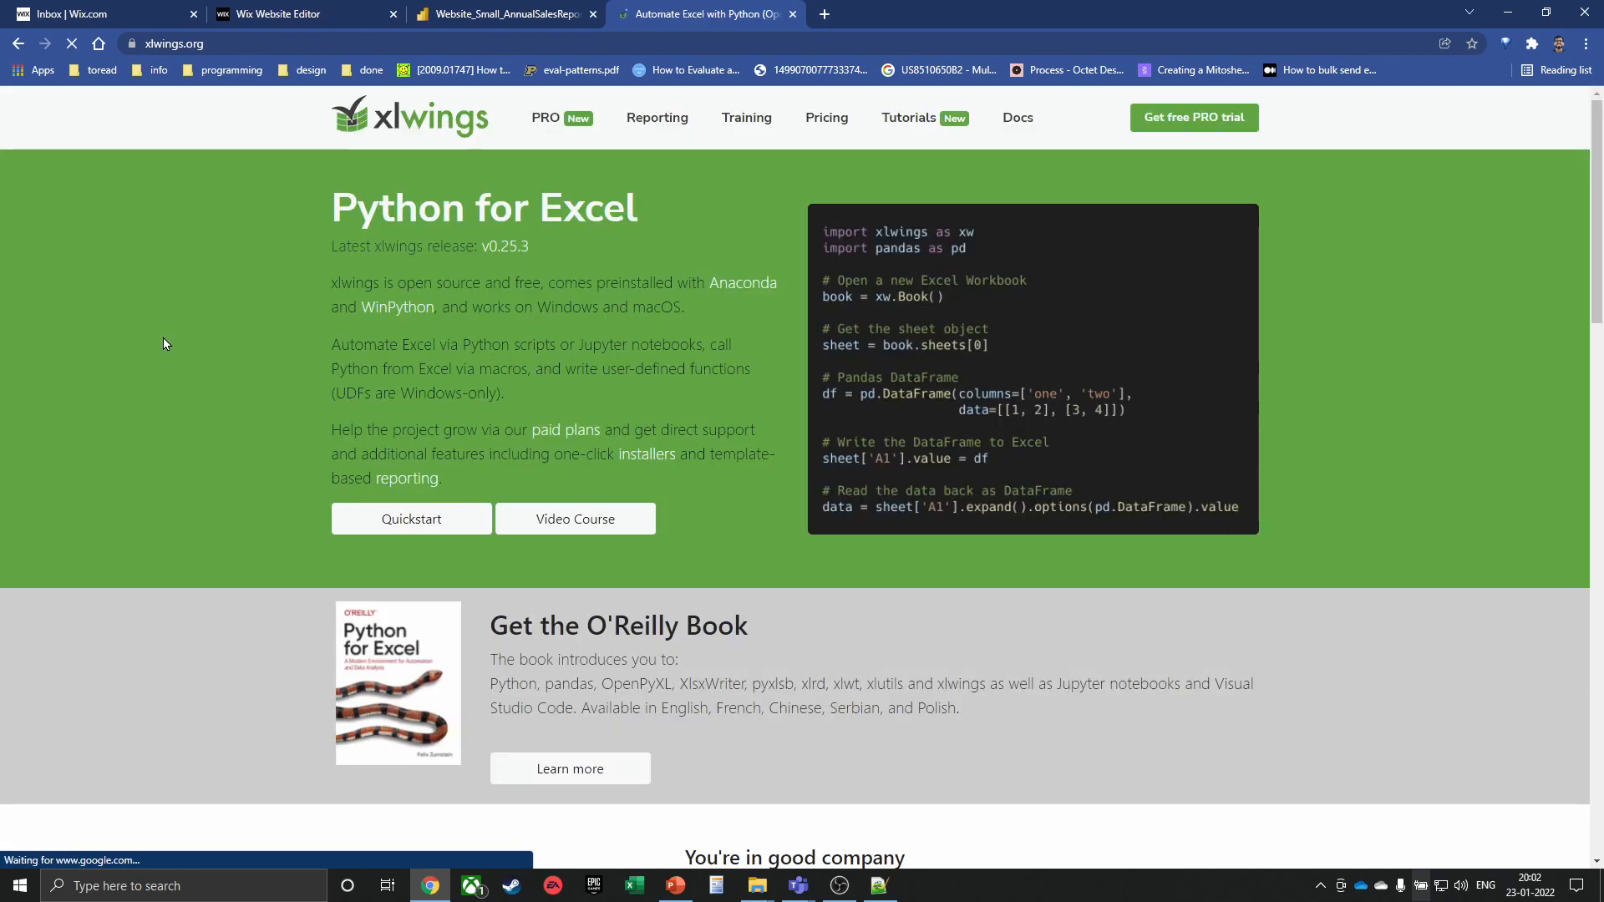
pyautogui.scroll(-8, 1026, 328)
pyautogui.scroll(3, 466, 503)
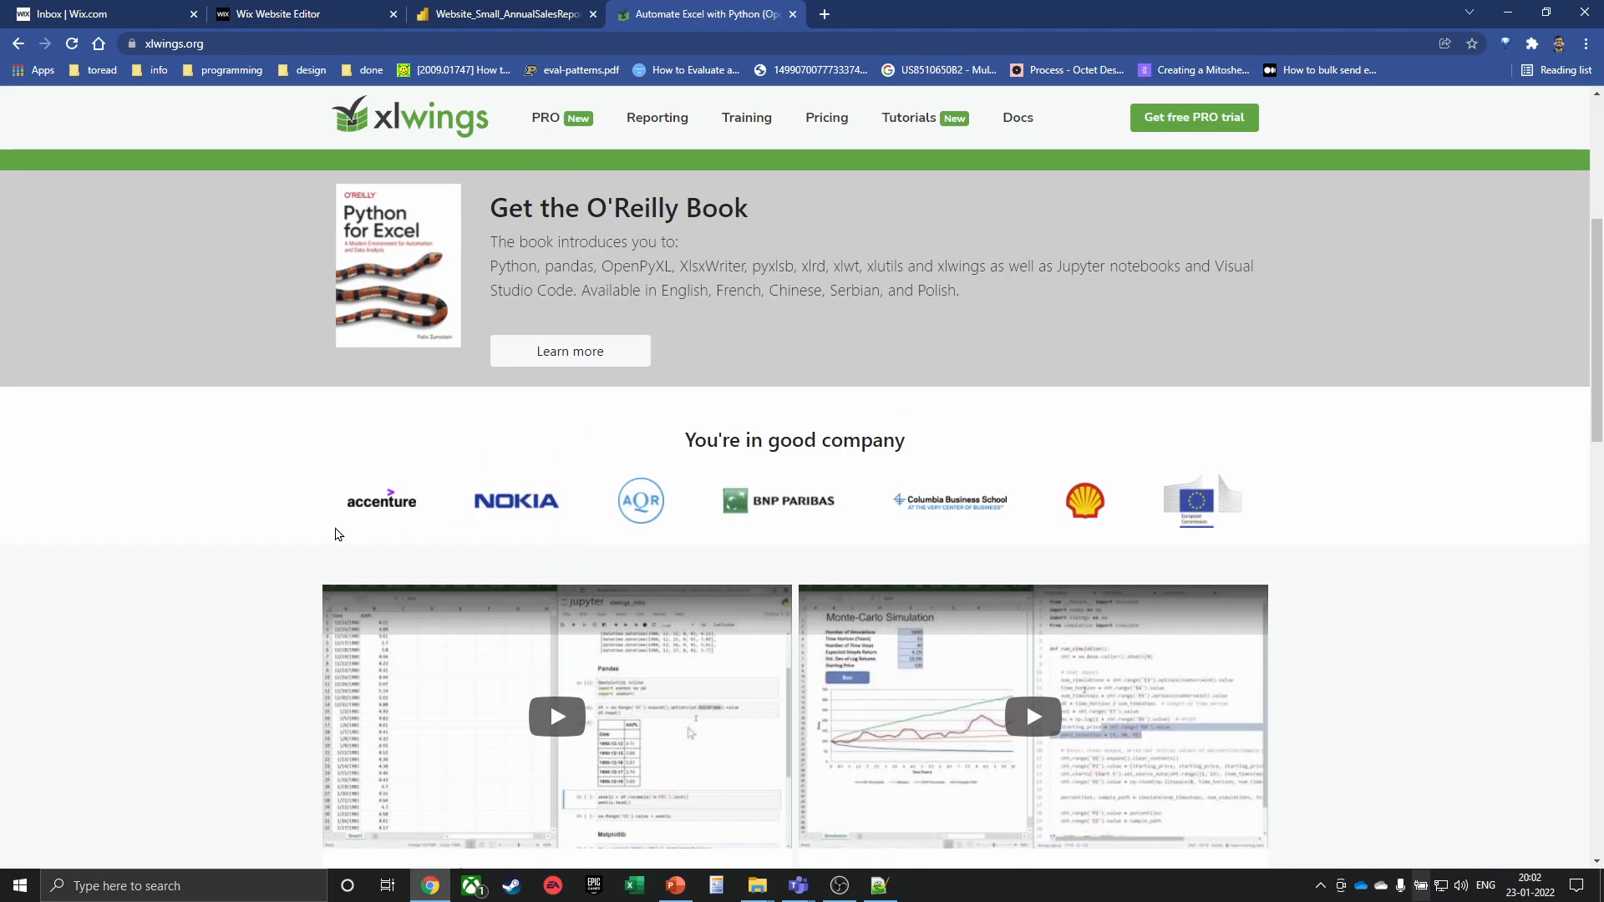
pyautogui.scroll(2, 239, 517)
pyautogui.scroll(3, 238, 516)
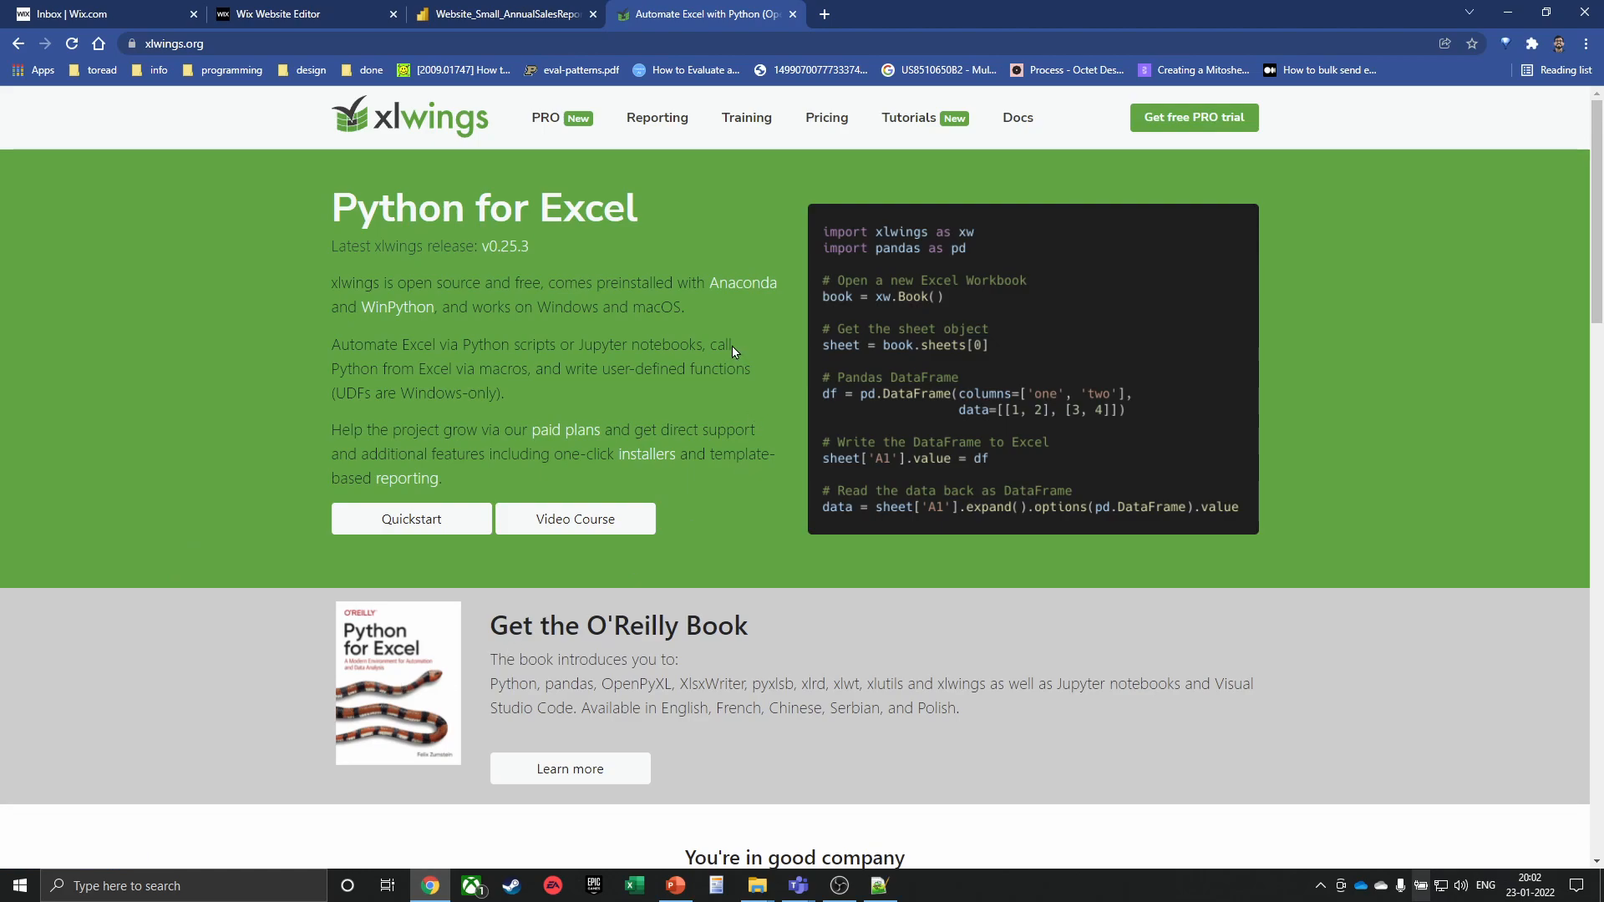
pyautogui.hotkey('ctrl', 'w')
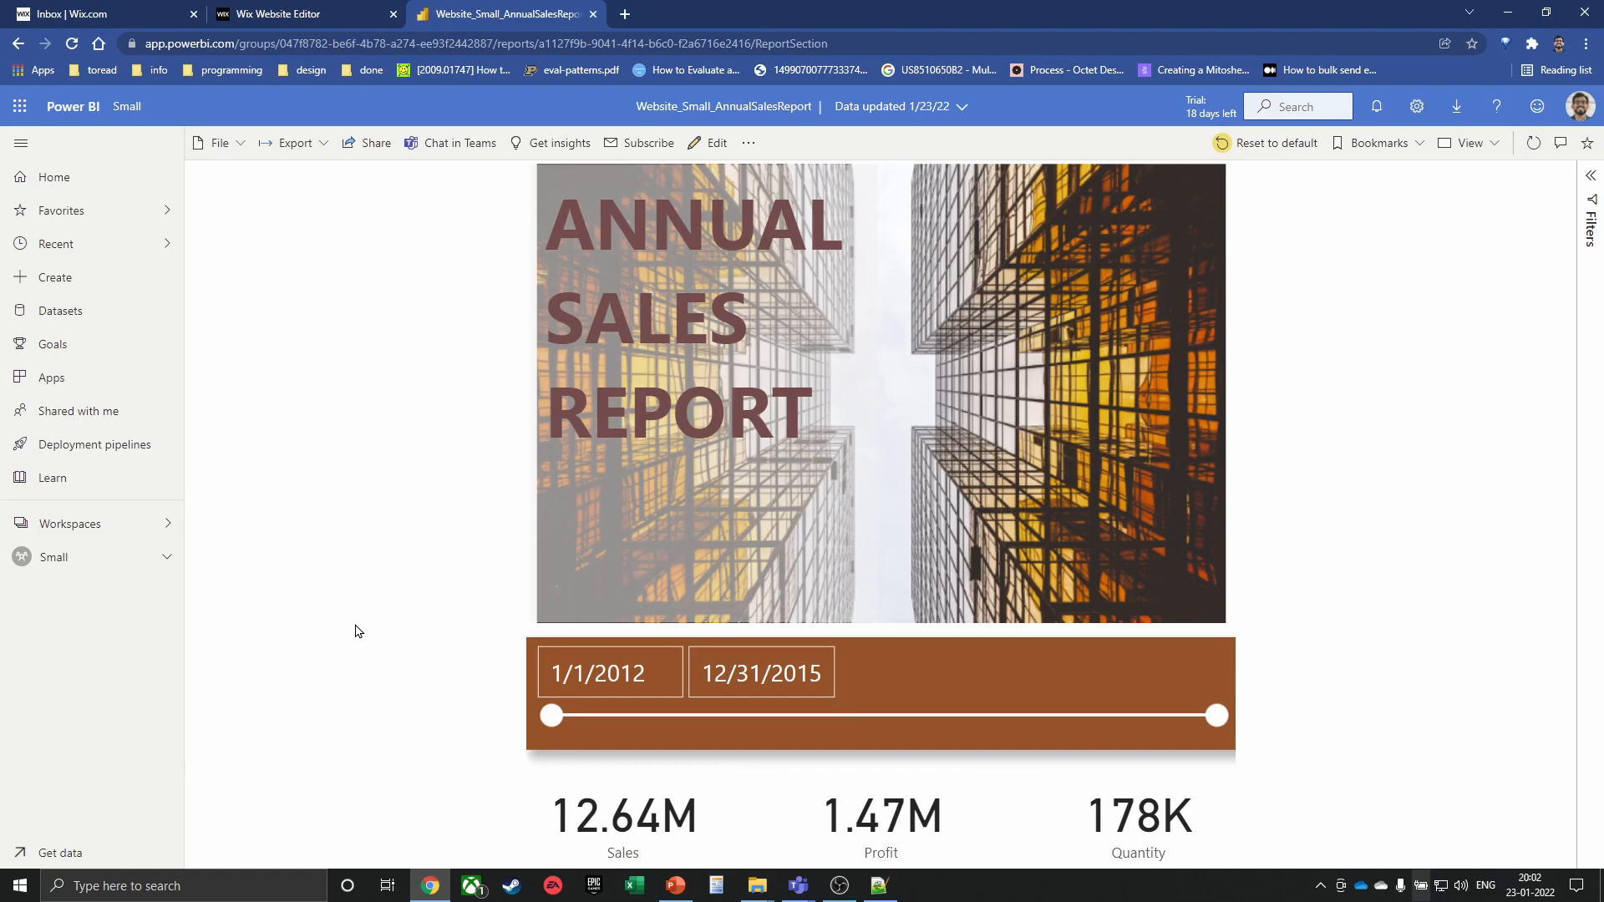
# Glance at the Notepad++ 'new 7' Excel topics, then switch through the browser to the Teams meeting
pyautogui.hotkey('alt', 'Tab')
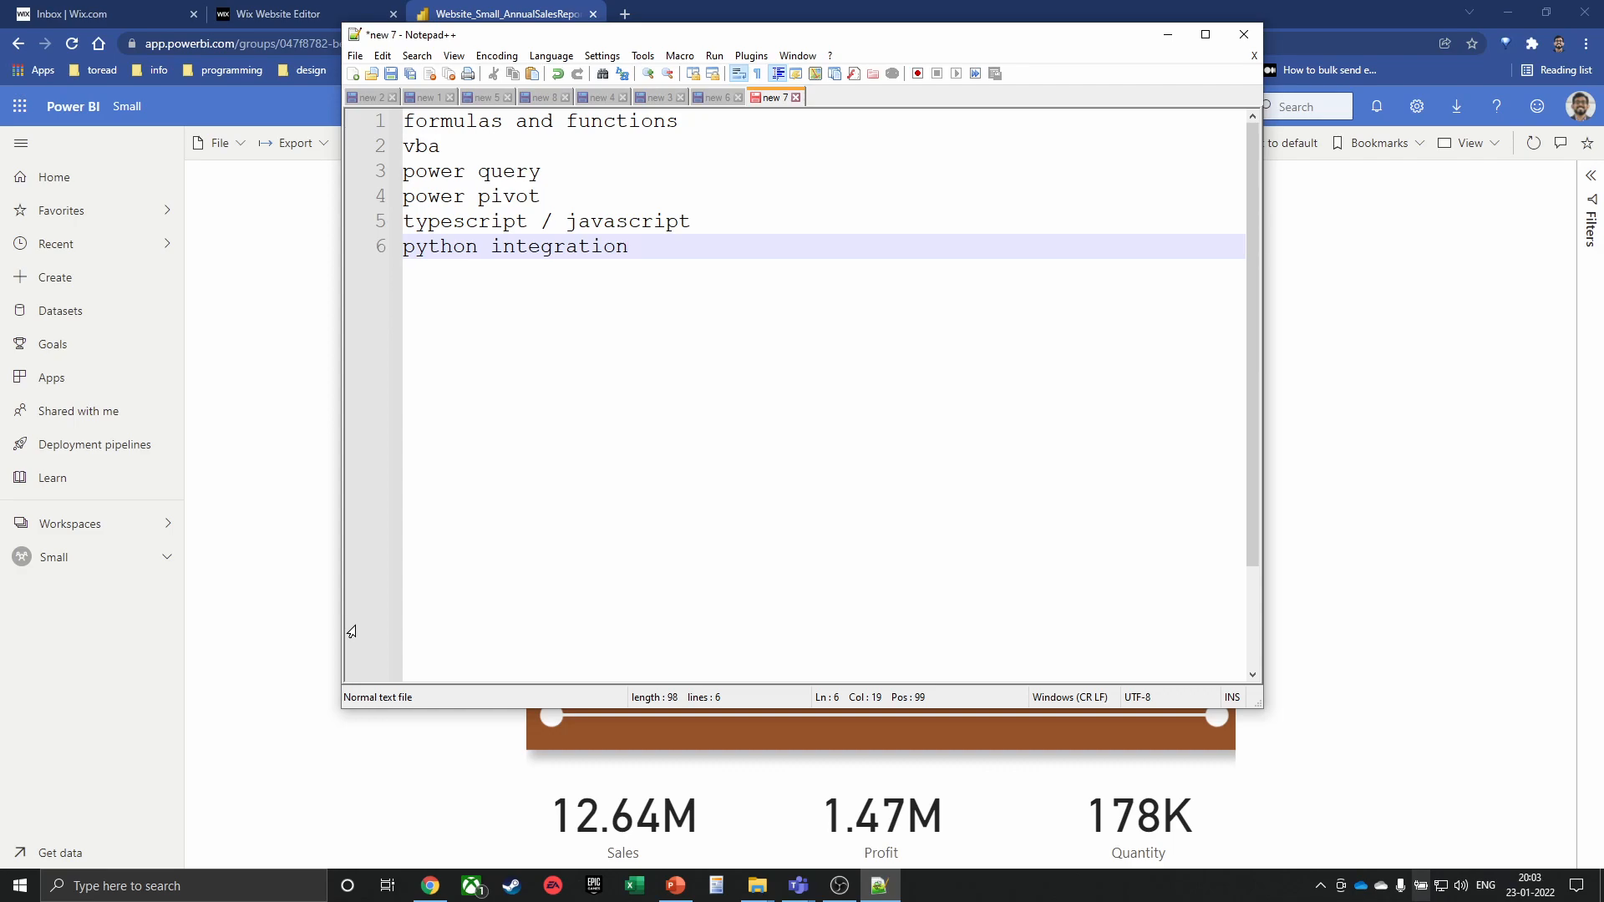
pyautogui.hotkey('alt', 'Tab')
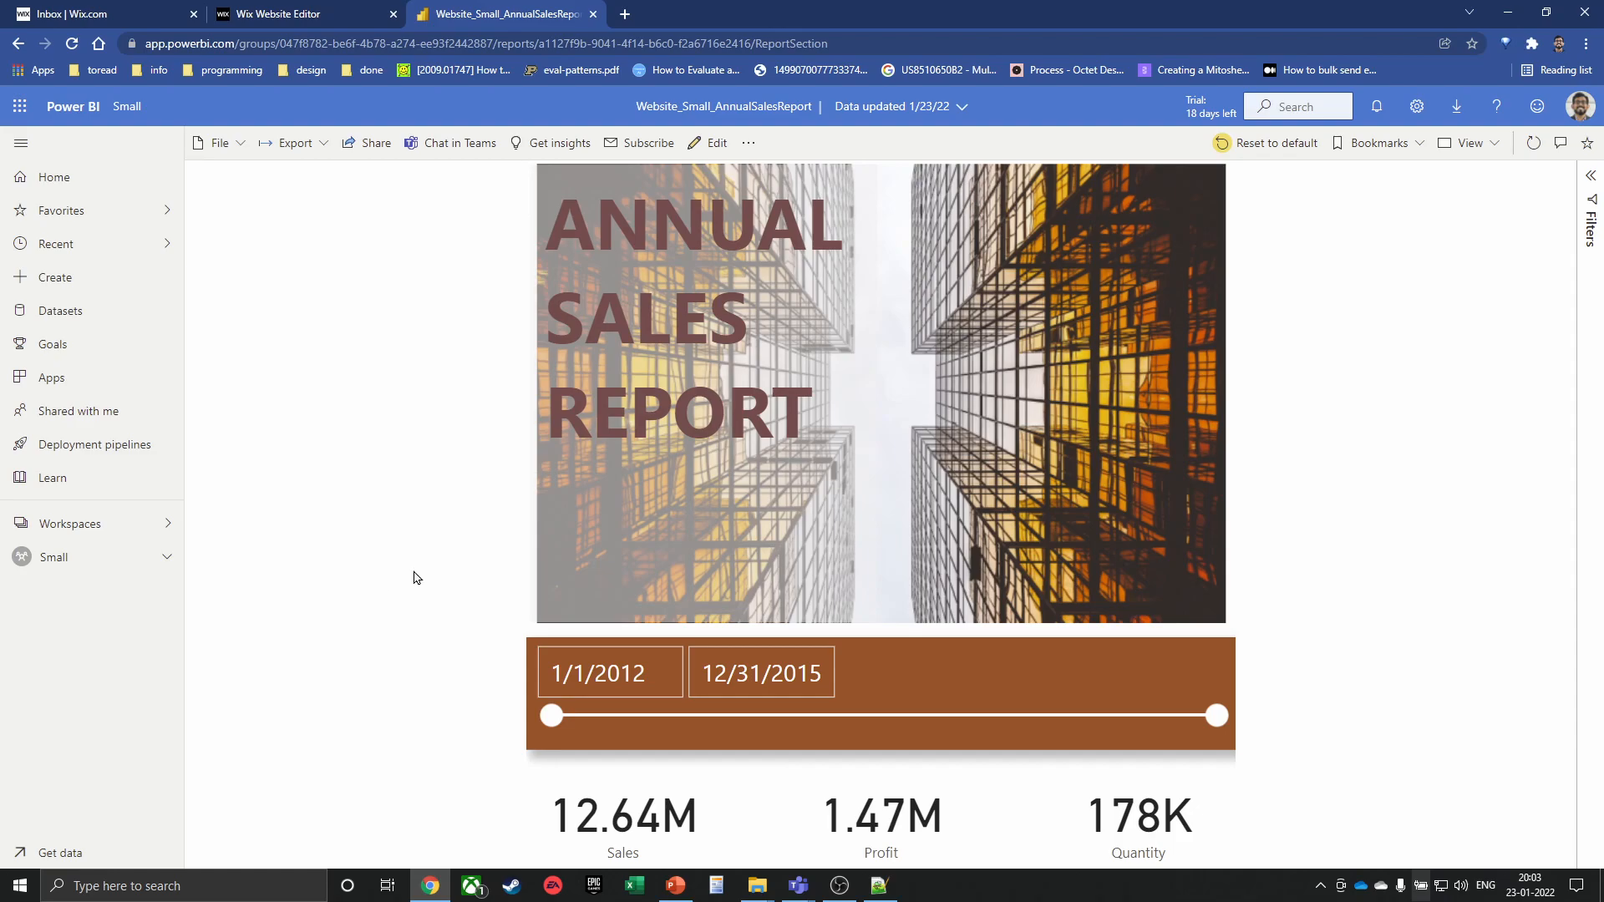
pyautogui.hotkey('alt', 'Tab')
pyautogui.hotkey('alt', 'Tab')
pyautogui.hotkey('alt', 'Tab')
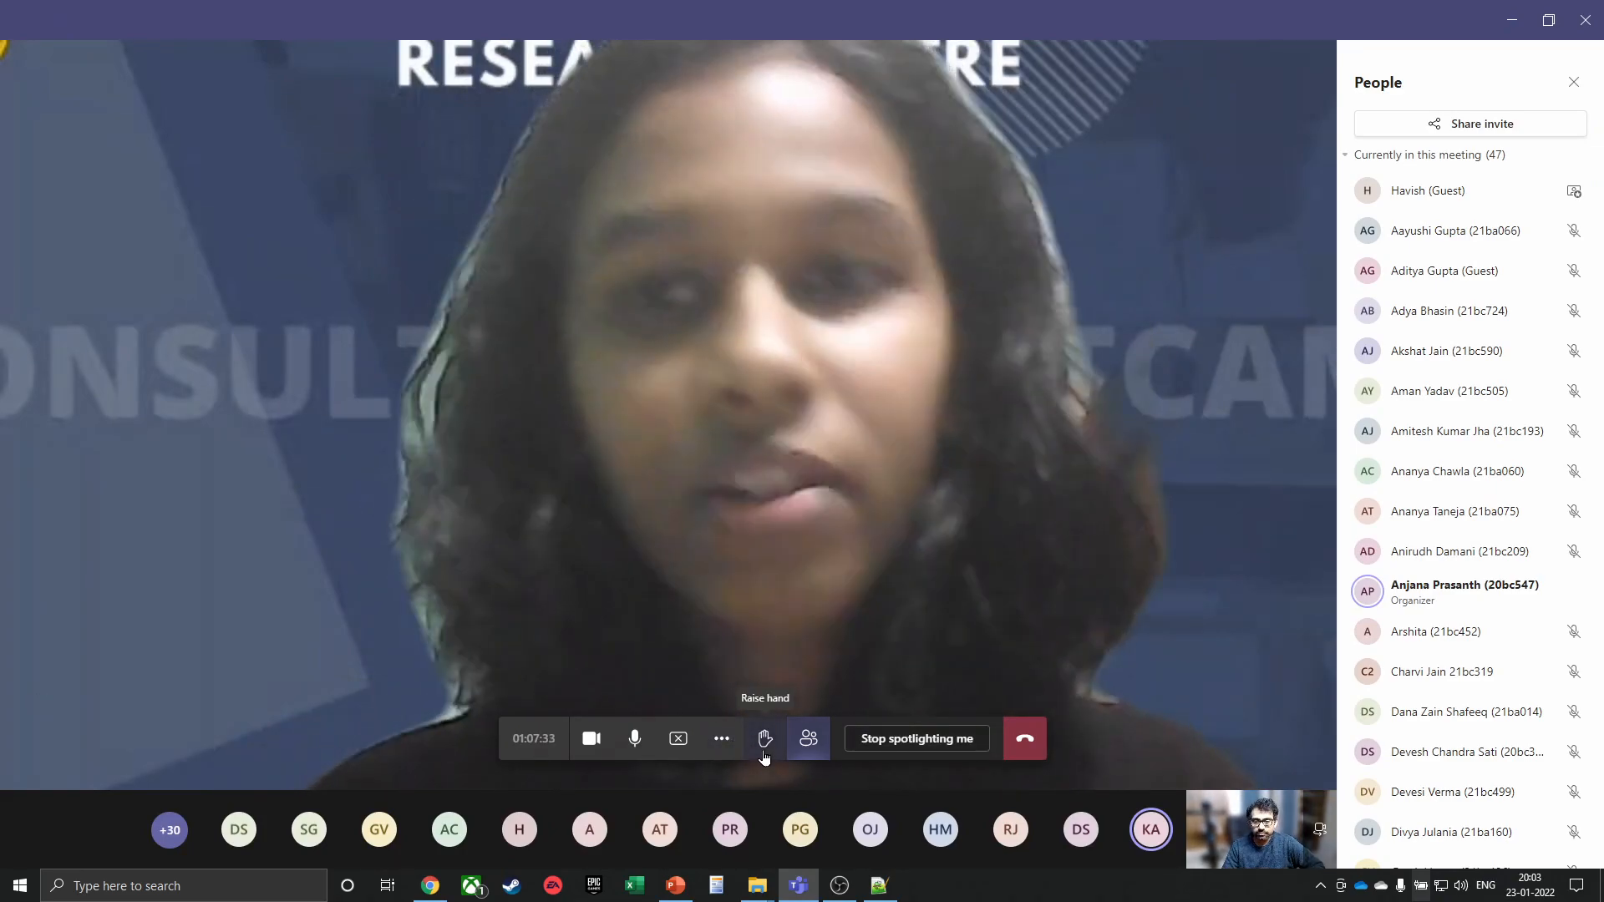
# Stop sharing the screen, dismiss the speaker video options, and hang up to leave the meeting
pyautogui.click(678, 739)
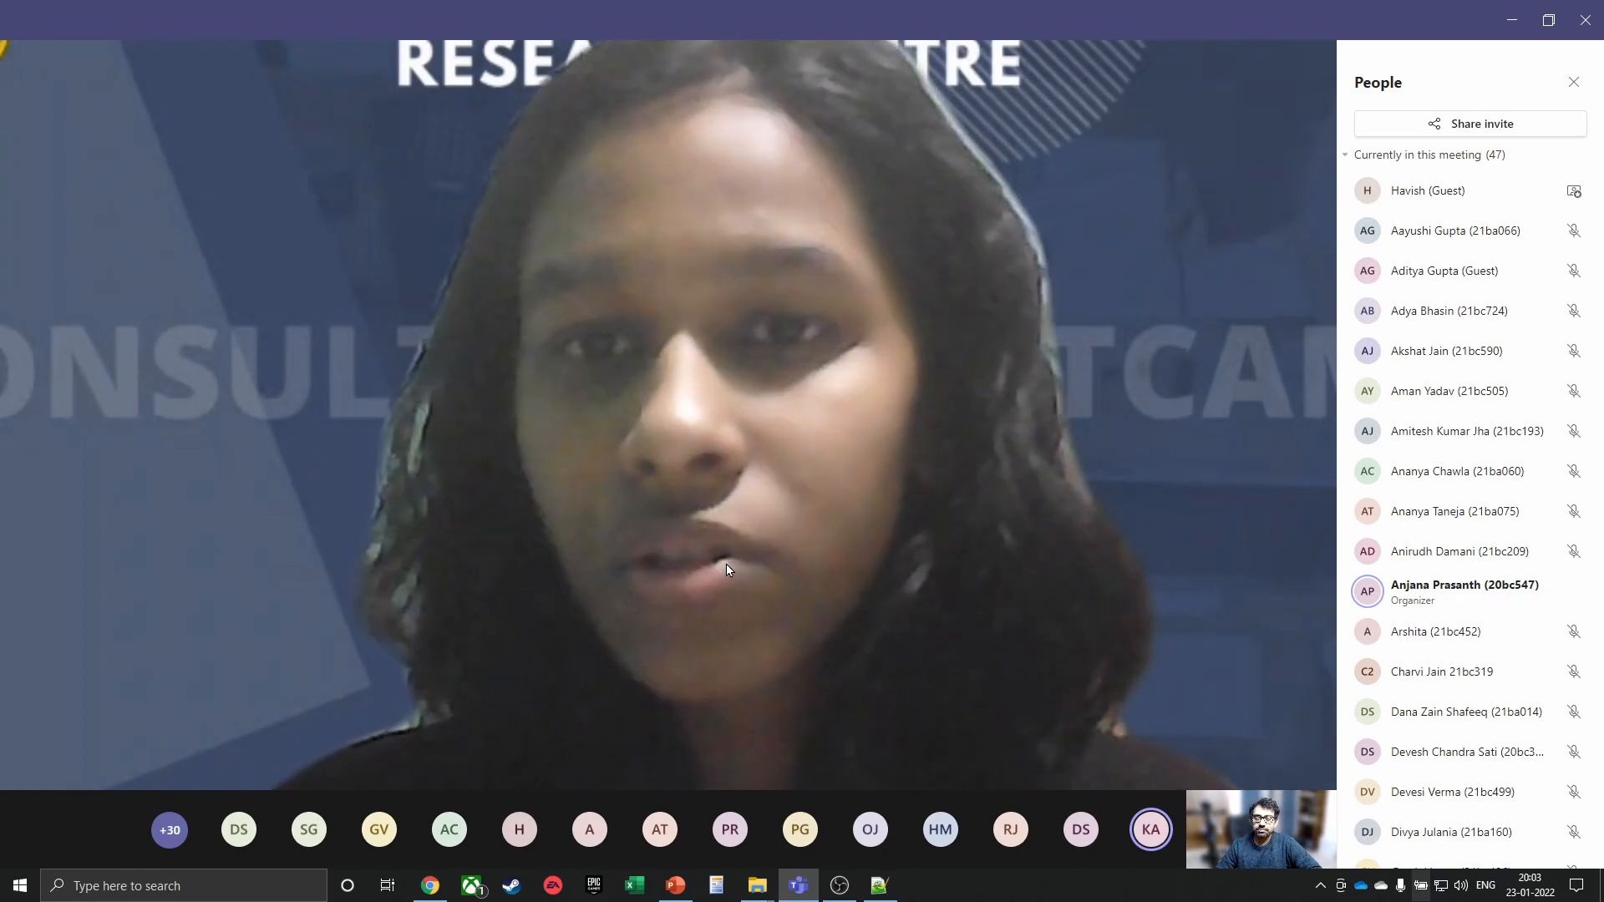
pyautogui.moveTo(926, 521)
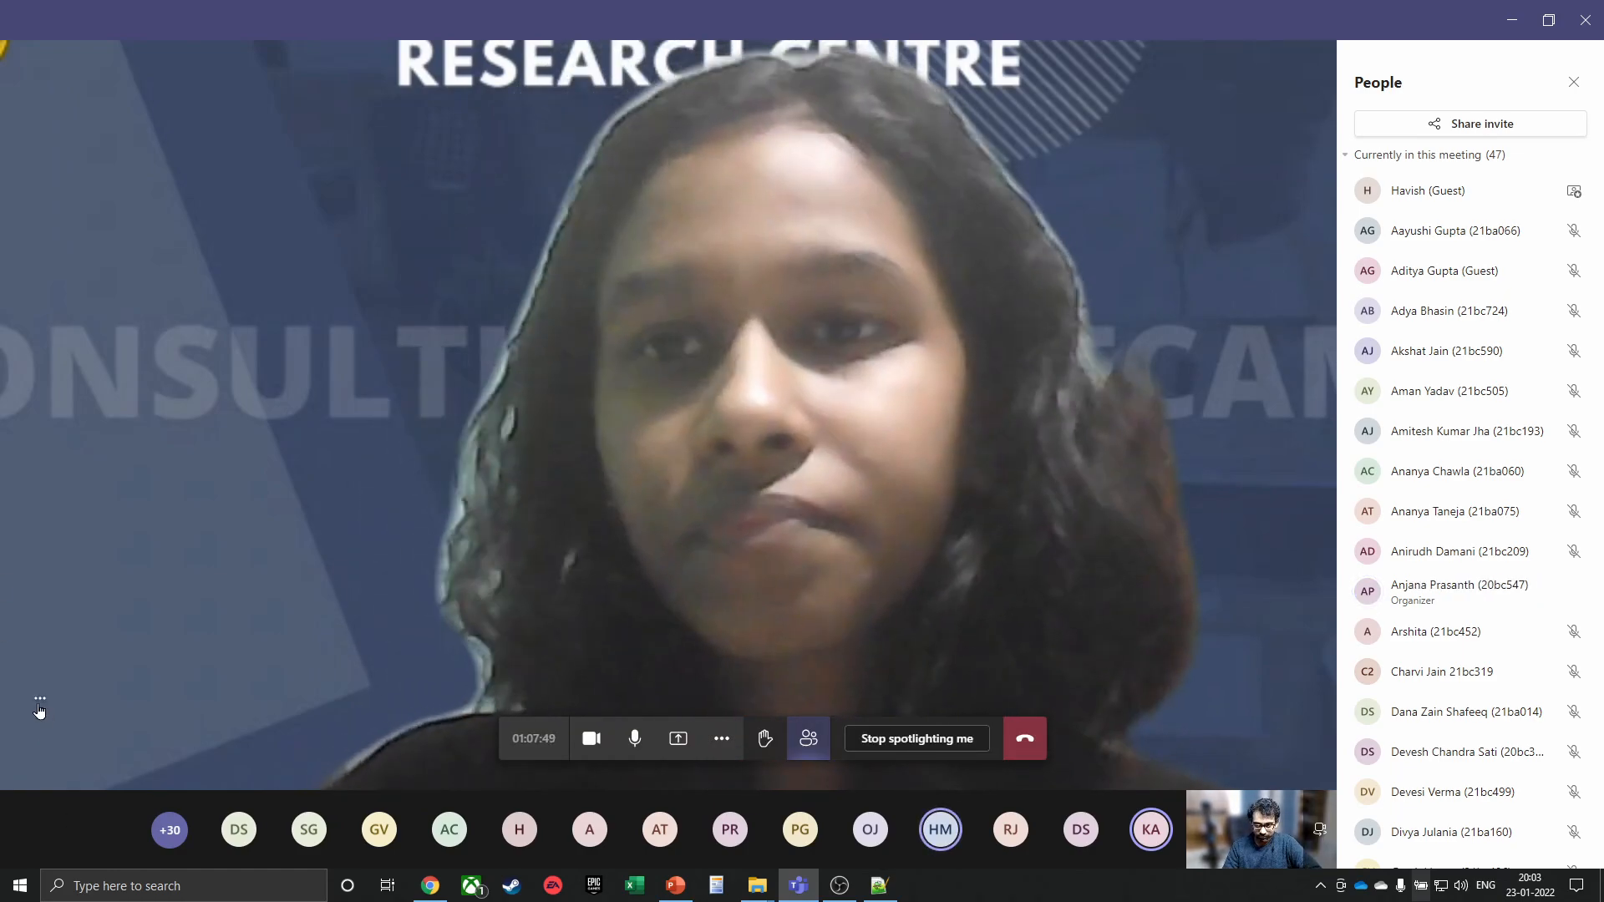
pyautogui.click(40, 697)
pyautogui.click(313, 469)
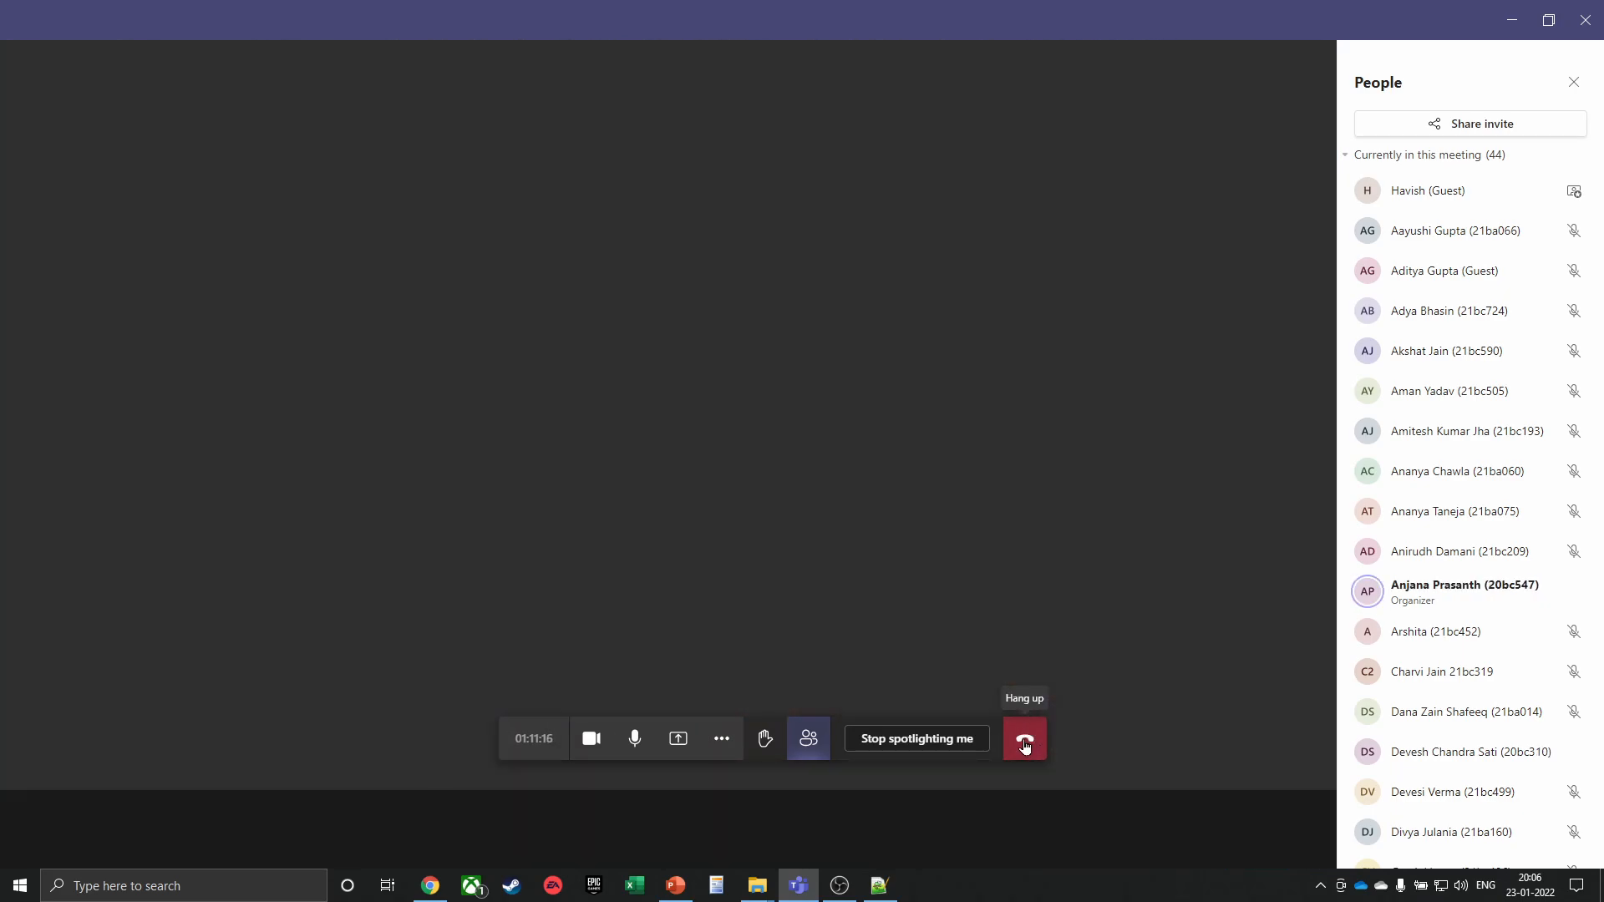
pyautogui.click(1025, 744)
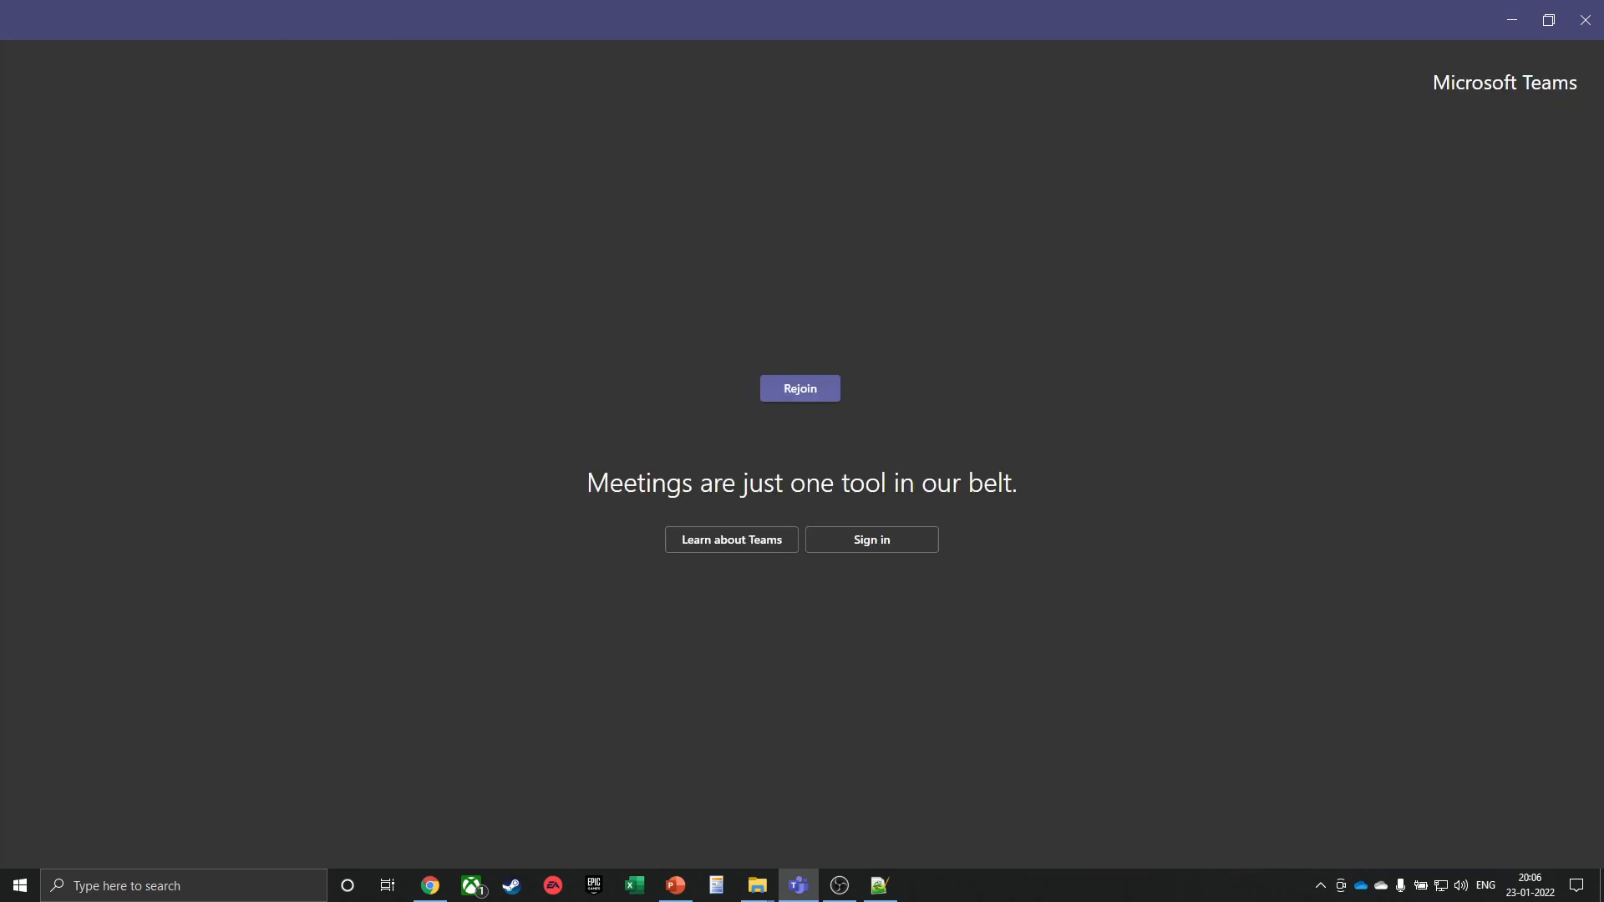